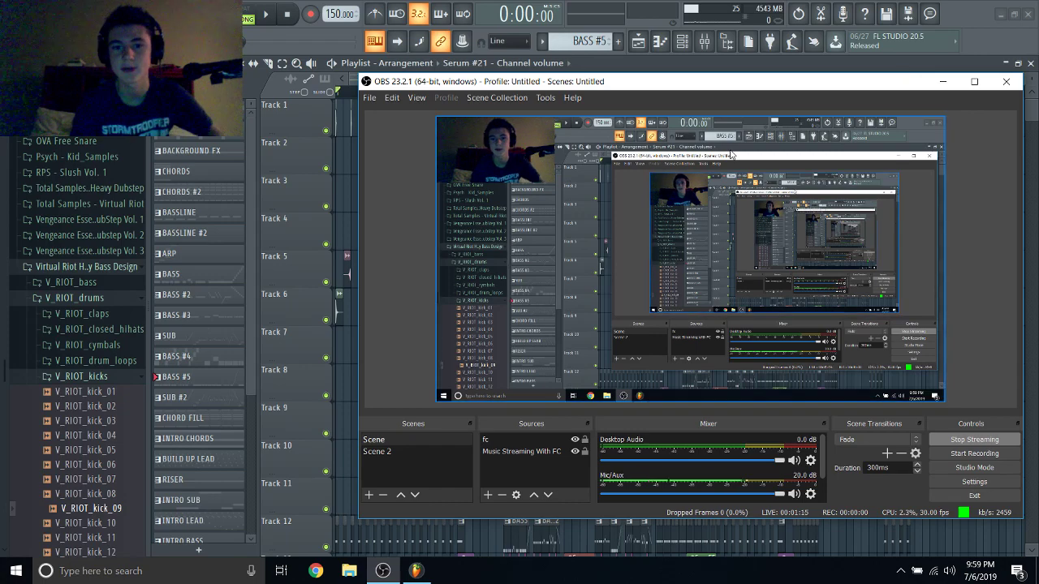
Switch to FL Studio and play the arrangement from bar 37 to preview the drop.
click(943, 81)
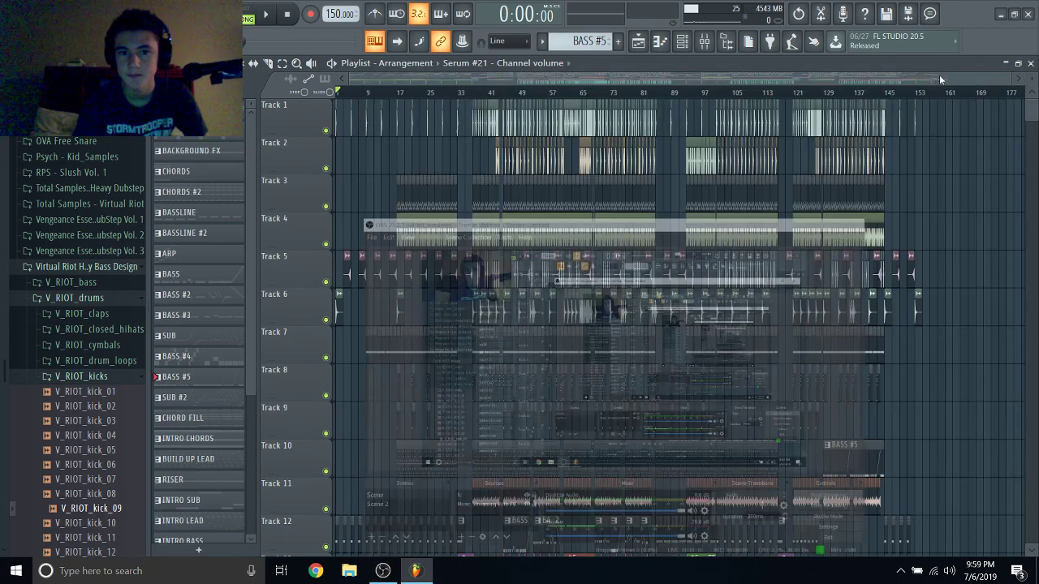
scroll(454, 121, right, 1)
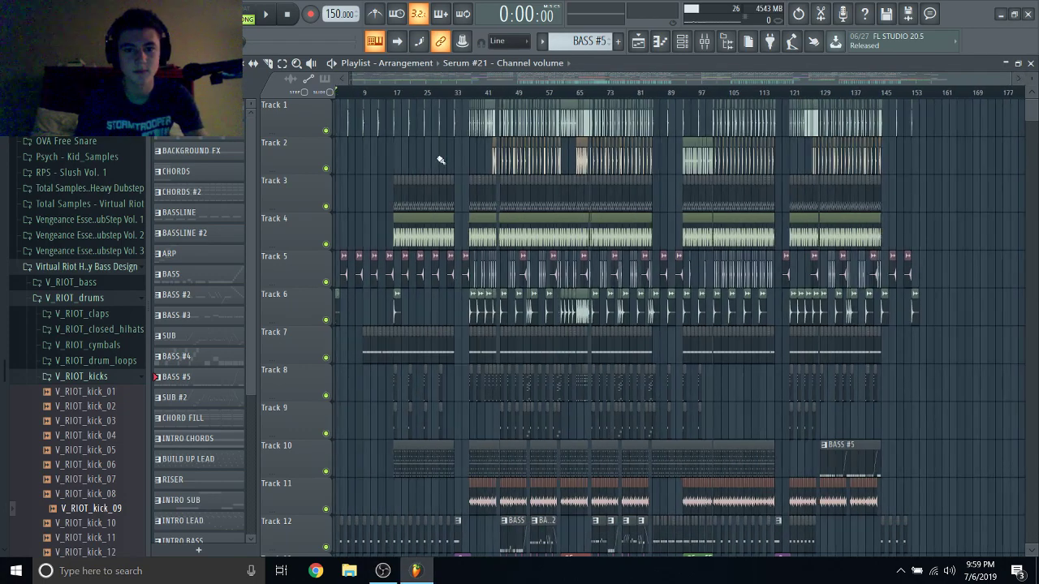
scroll(441, 160, up, 3)
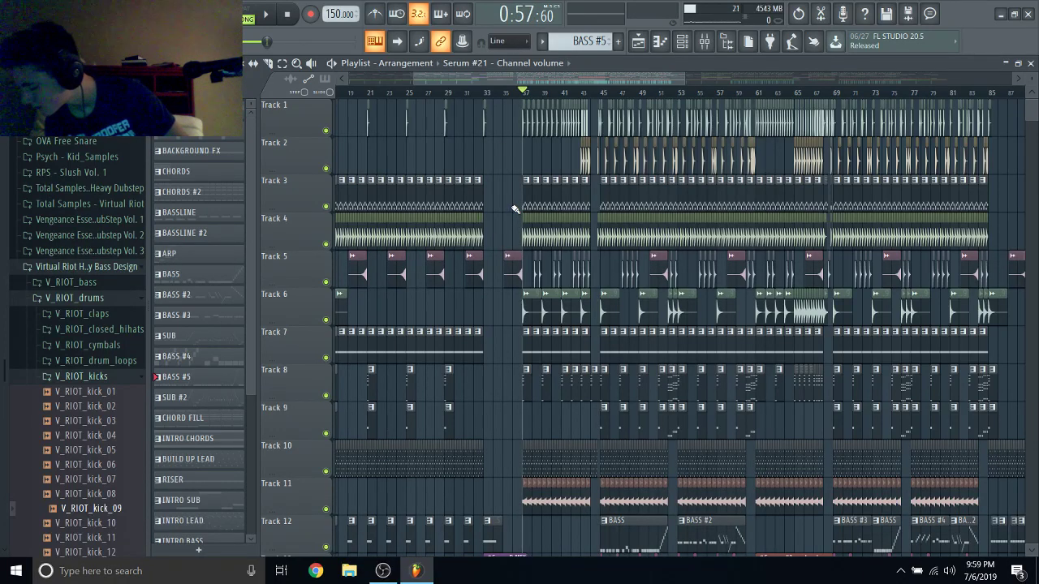
key(space)
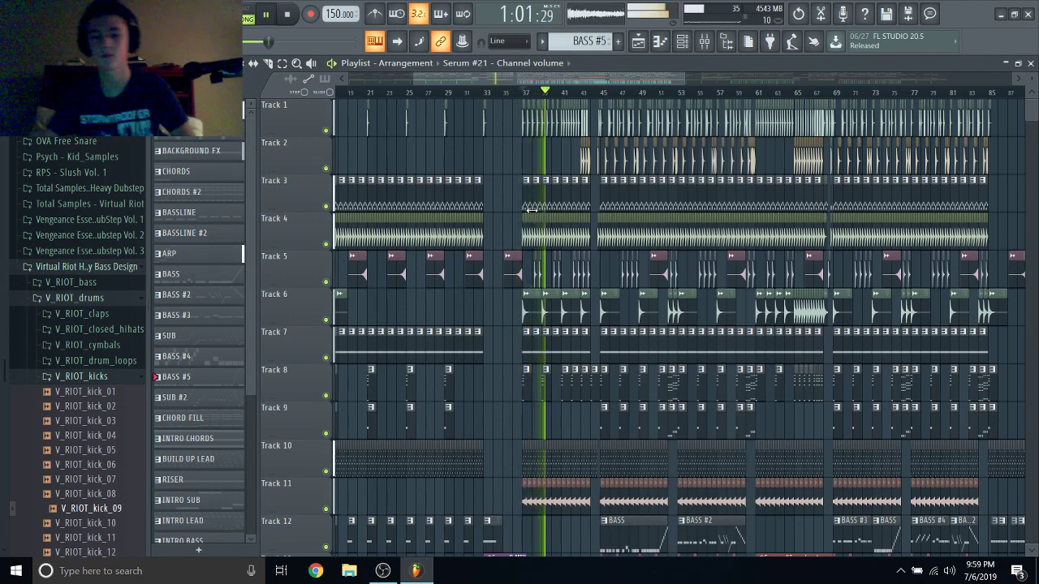
scroll(487, 325, down, 5)
scroll(441, 431, up, 5)
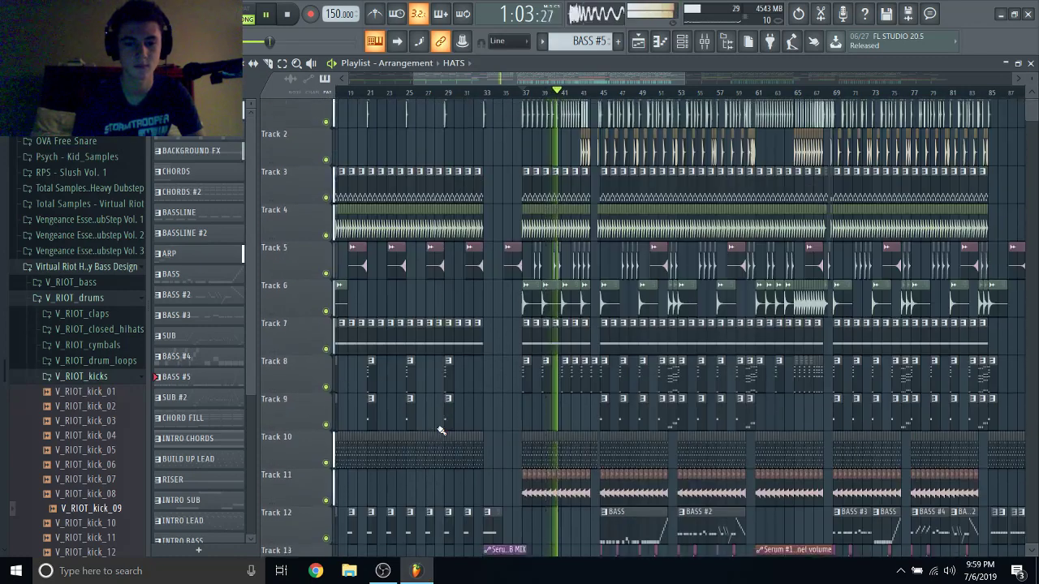
scroll(441, 430, up, 1)
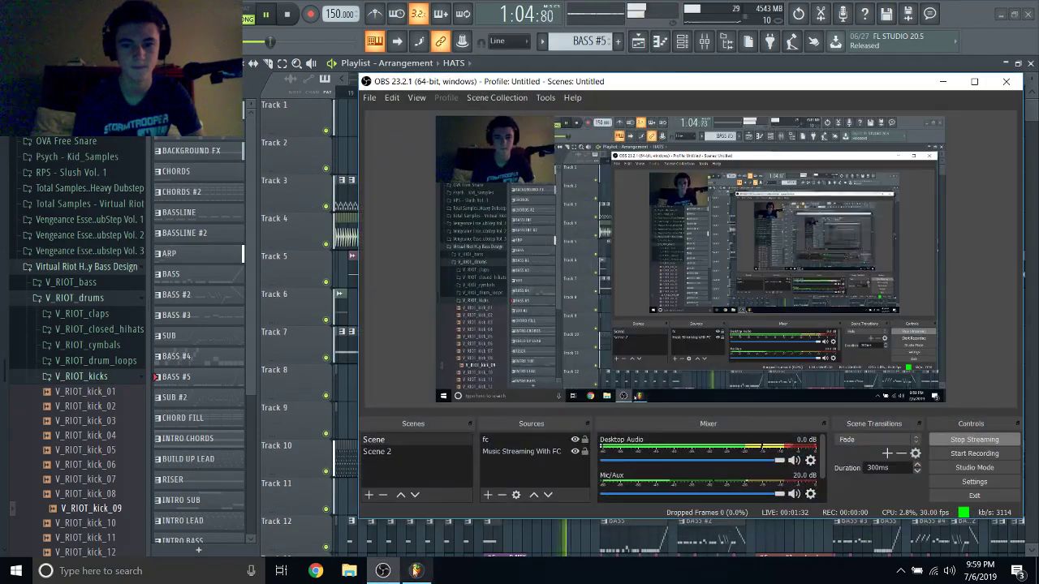
Lower the Desktop Audio level in OBS to -8.6 dB and stop the playlist playback.
click(383, 570)
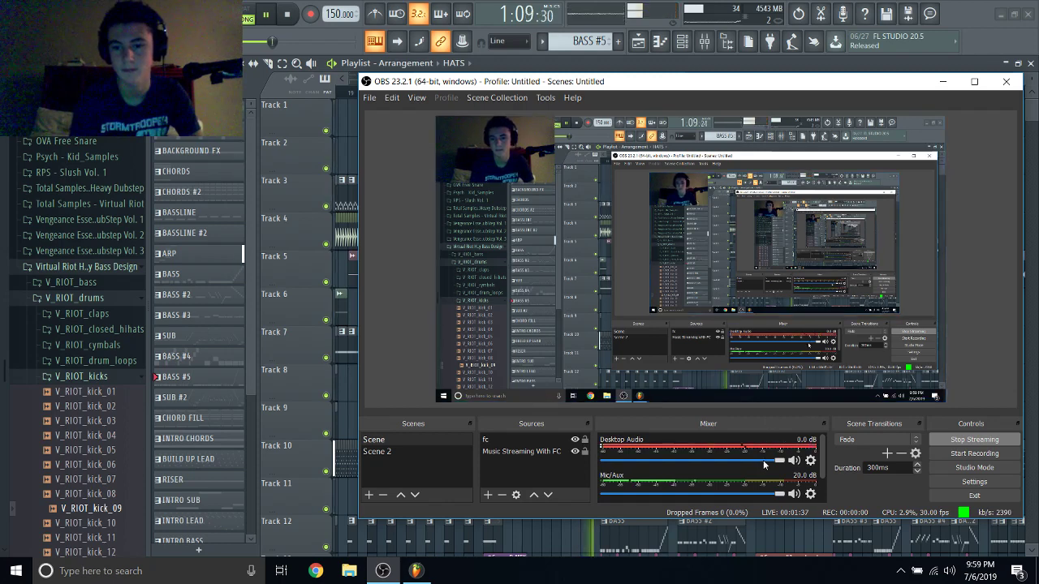
drag(764, 464, 724, 463)
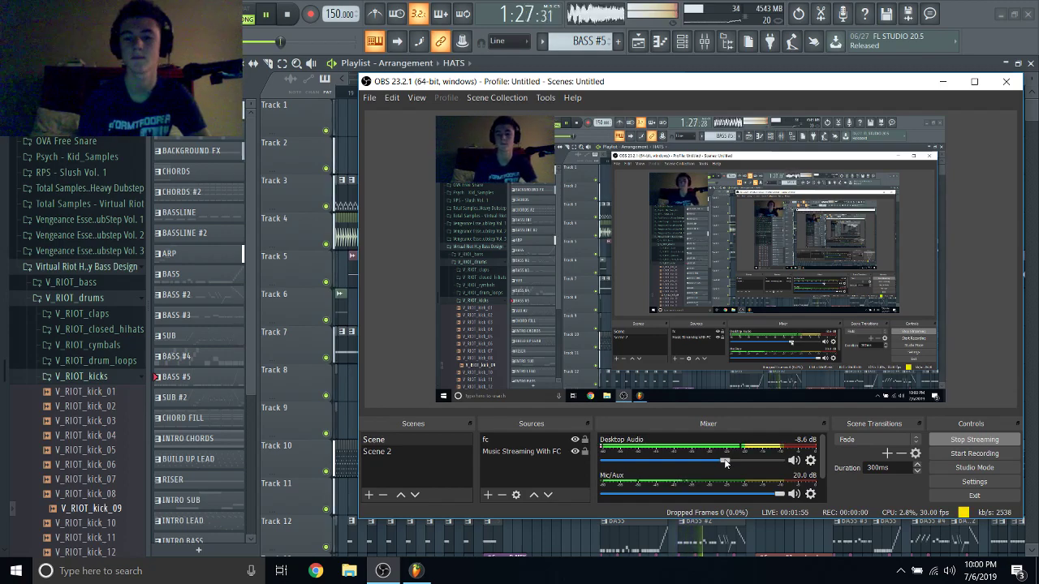
click(289, 15)
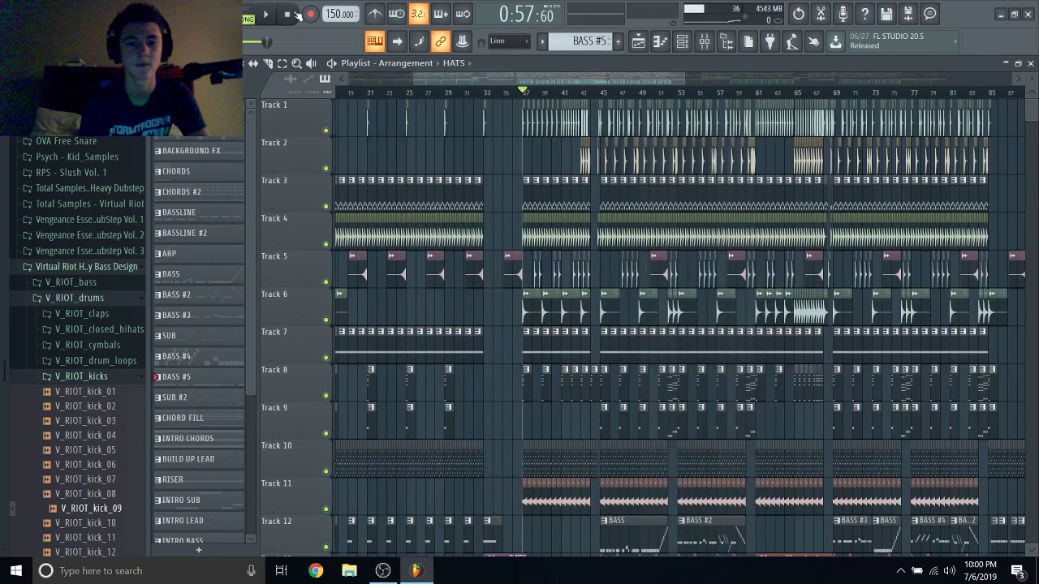
click(377, 573)
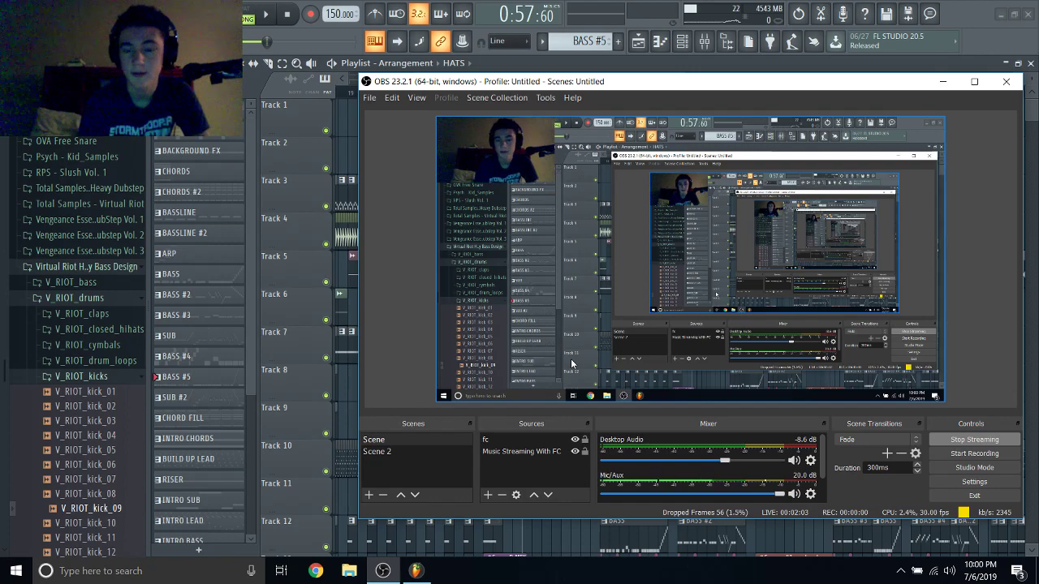
click(945, 81)
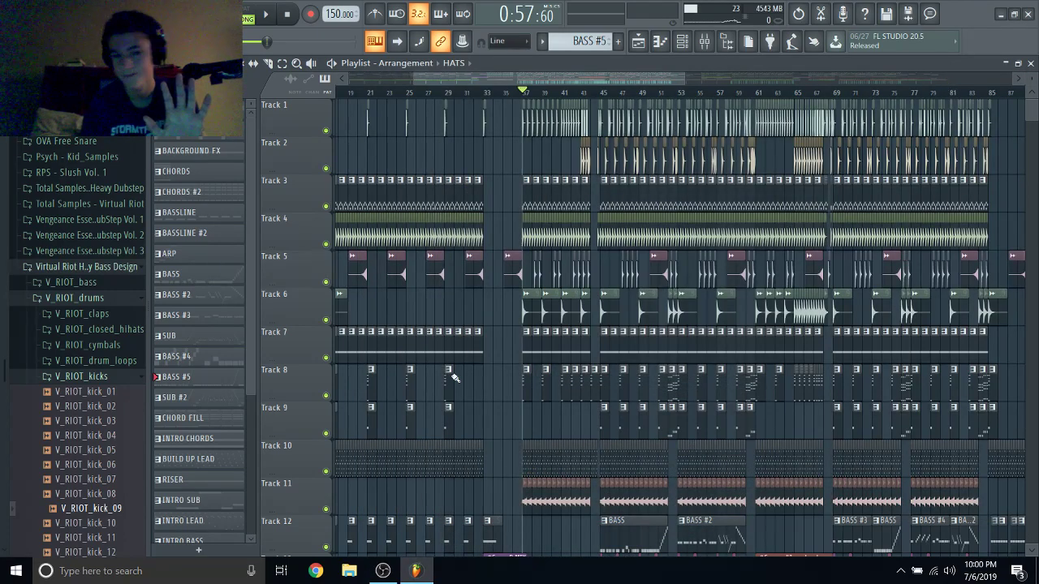
scroll(243, 422, down, 2)
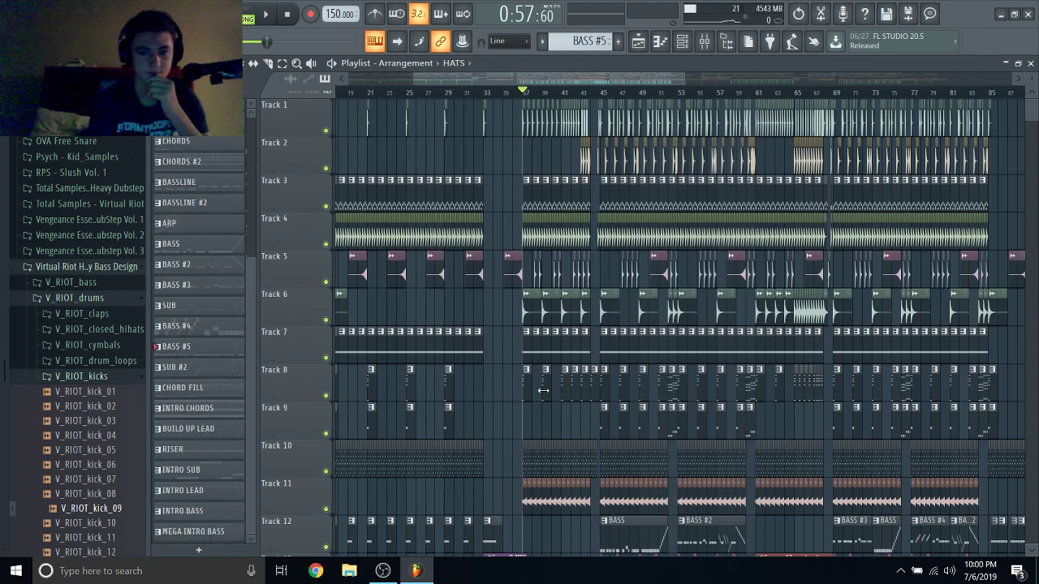
scroll(543, 391, up, 3)
click(559, 370)
click(529, 409)
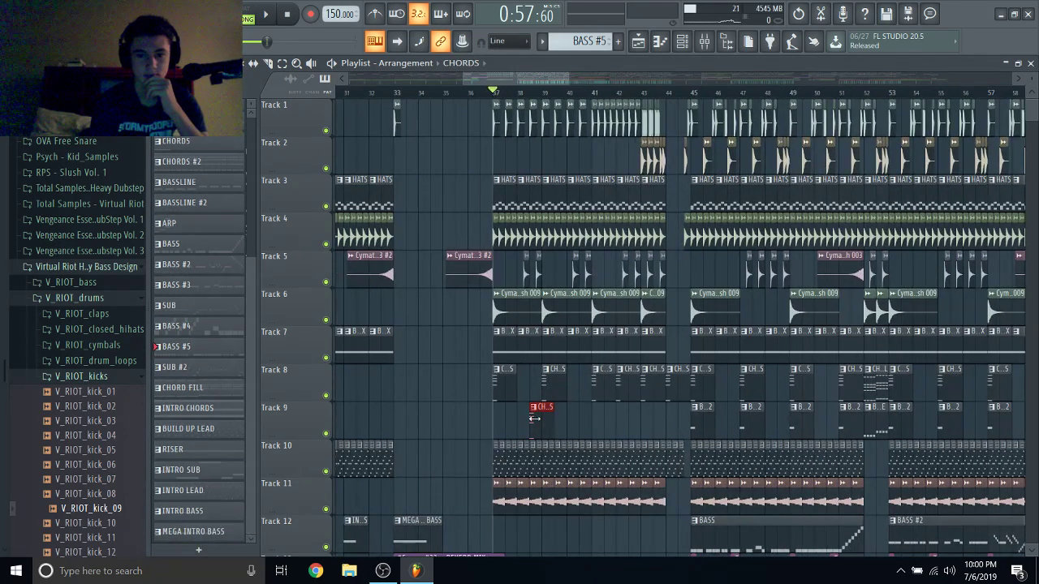
right_click(535, 419)
scroll(538, 421, down, 3)
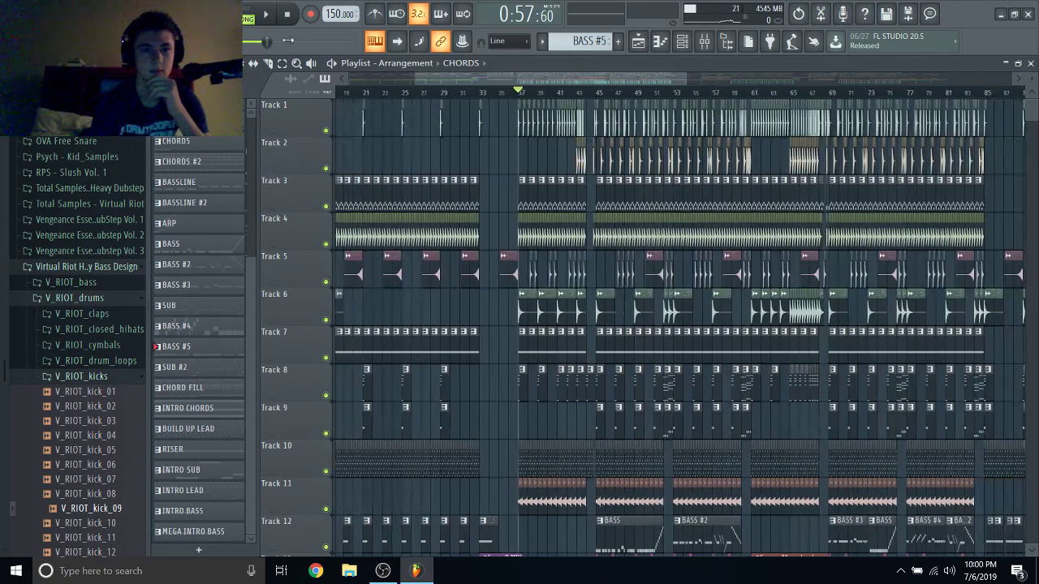
Play the arrangement from the beginning while checking the Desktop Audio meter in OBS.
click(288, 14)
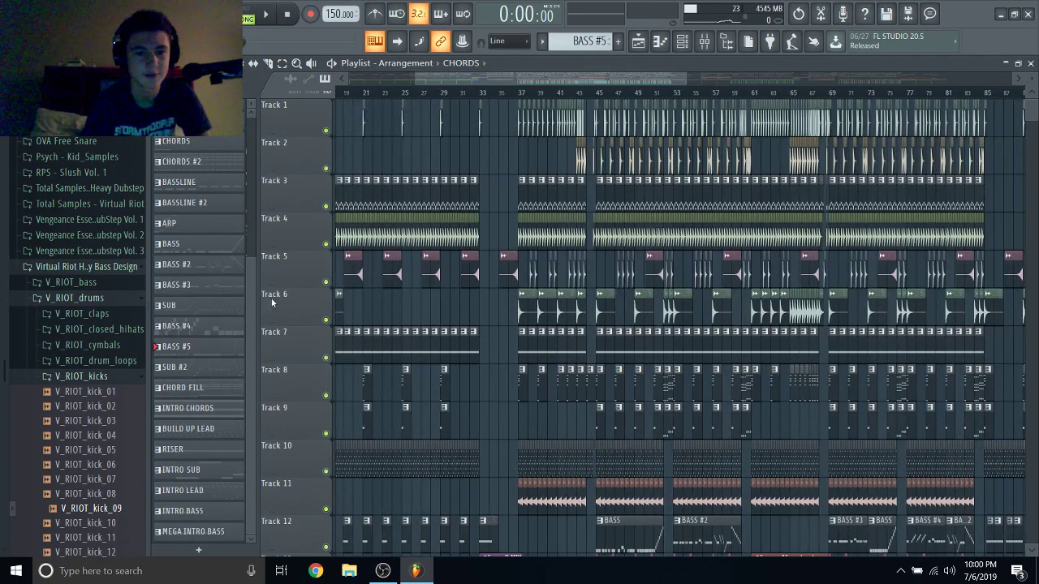
scroll(250, 295, up, 1)
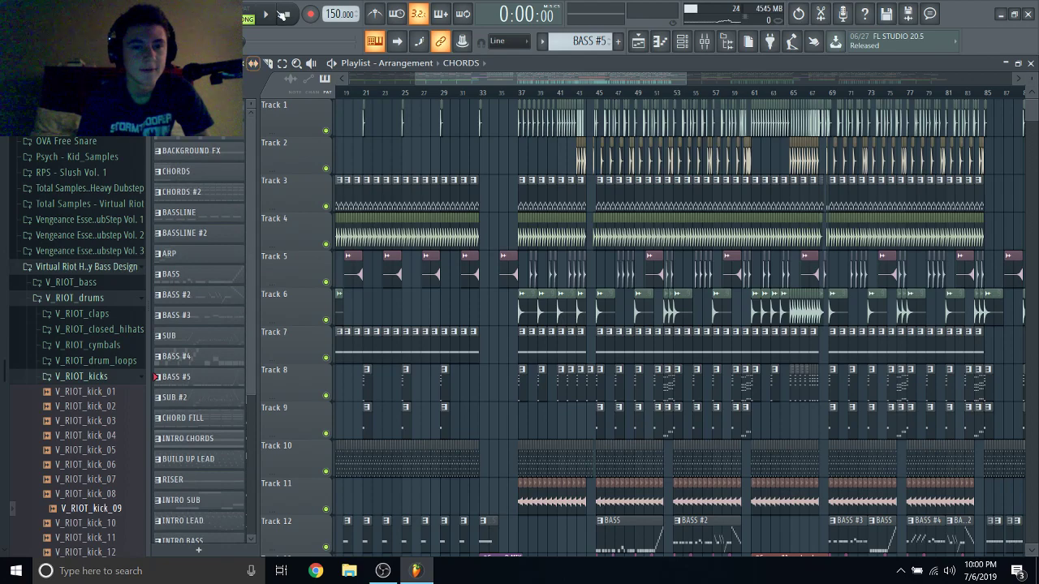
key(space)
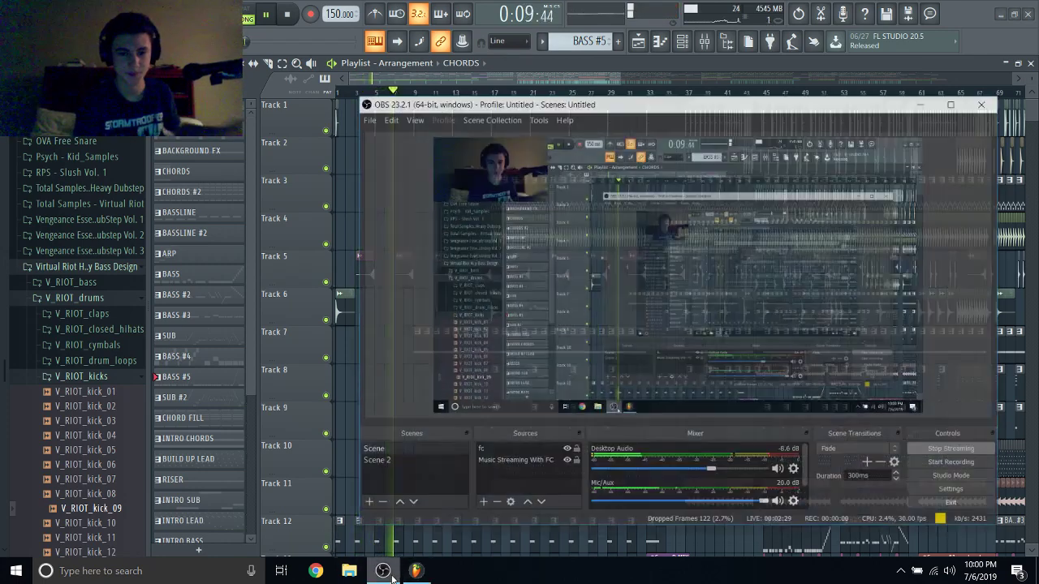
click(391, 576)
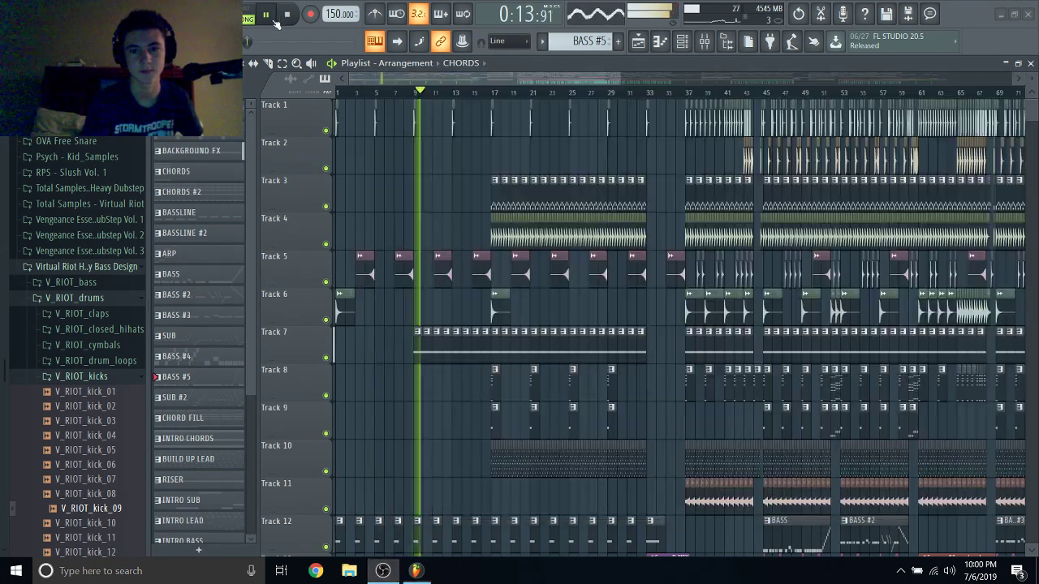
click(276, 23)
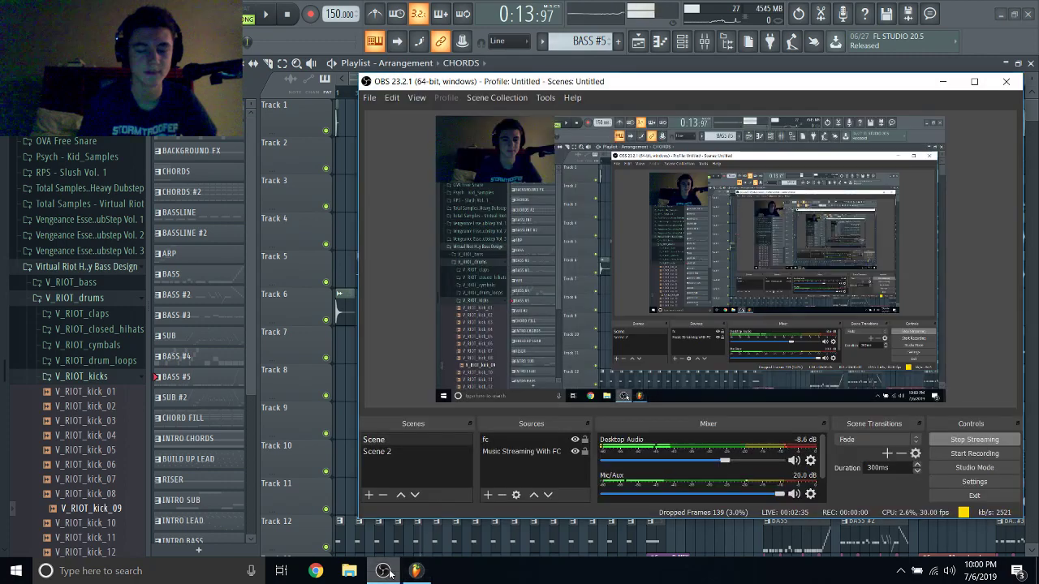
Set the Desktop Audio level in OBS to -13.2 dB and check it against the playing track.
click(385, 571)
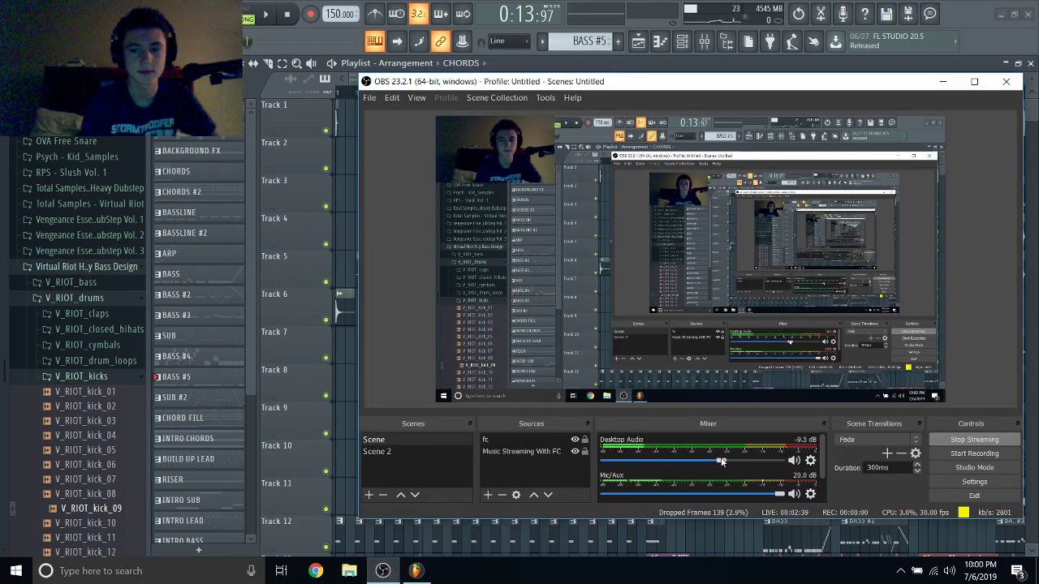
drag(725, 460, 708, 460)
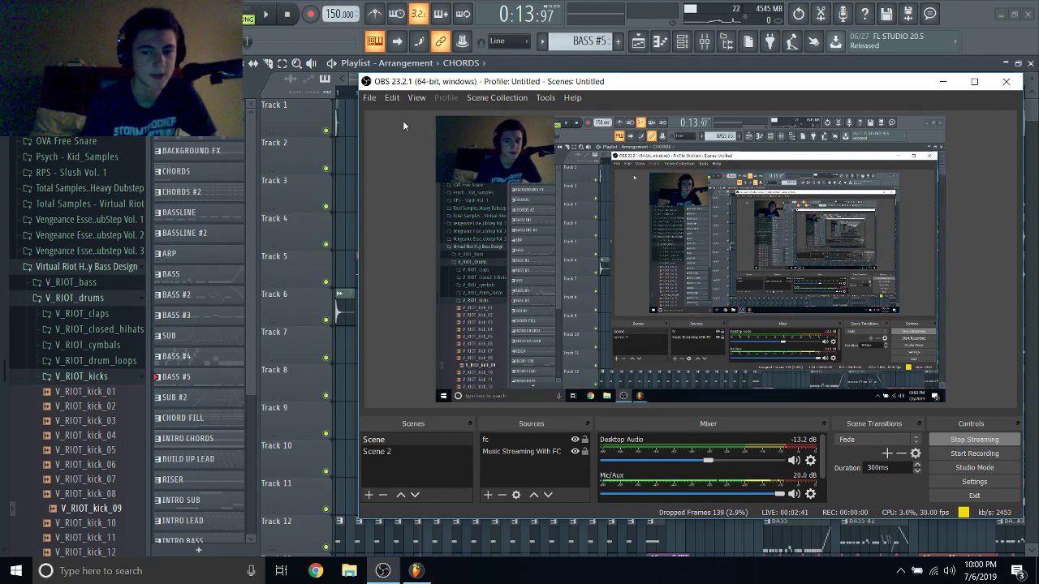
click(268, 14)
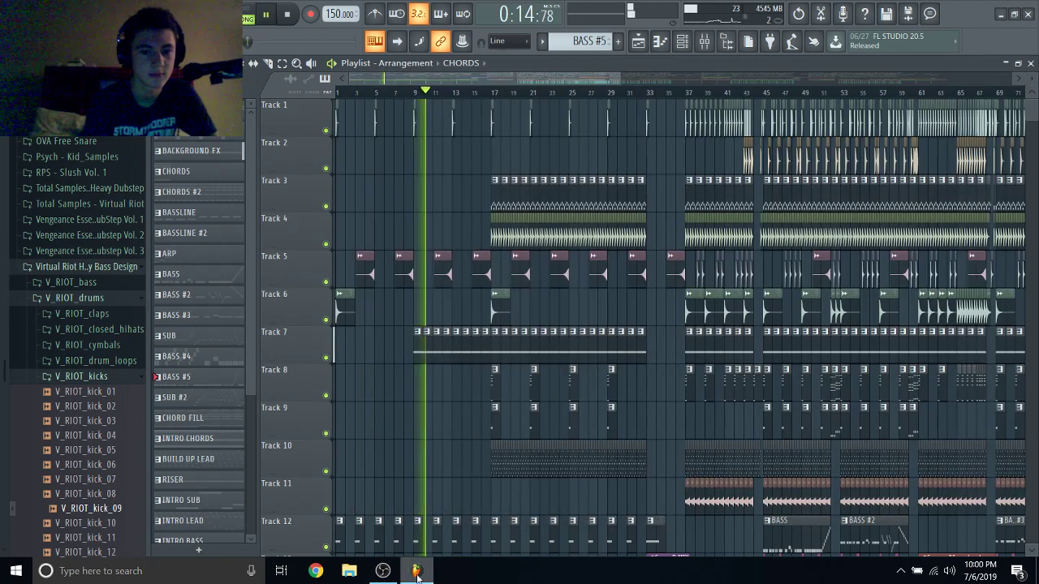
click(383, 571)
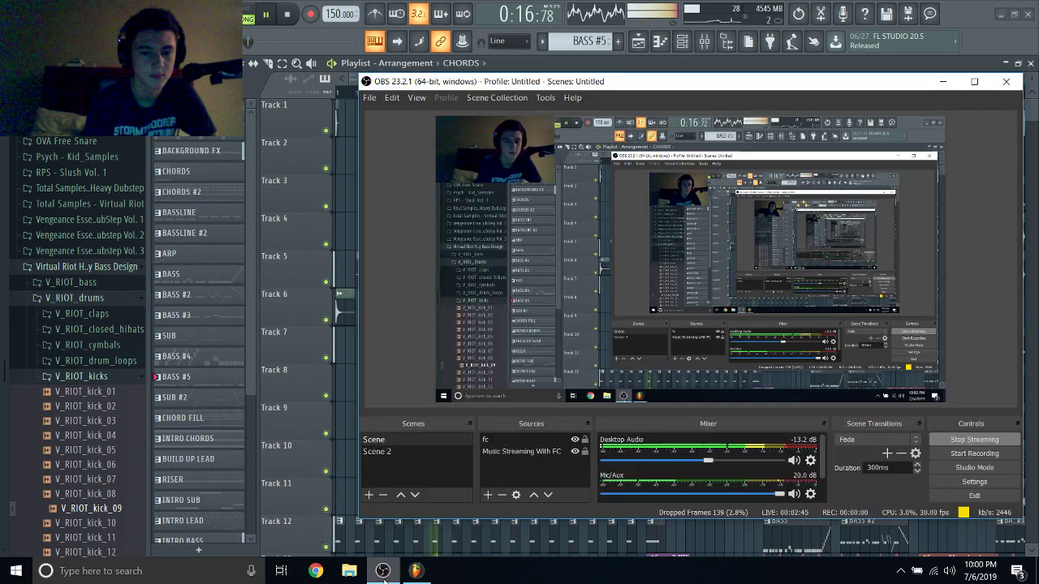
click(288, 19)
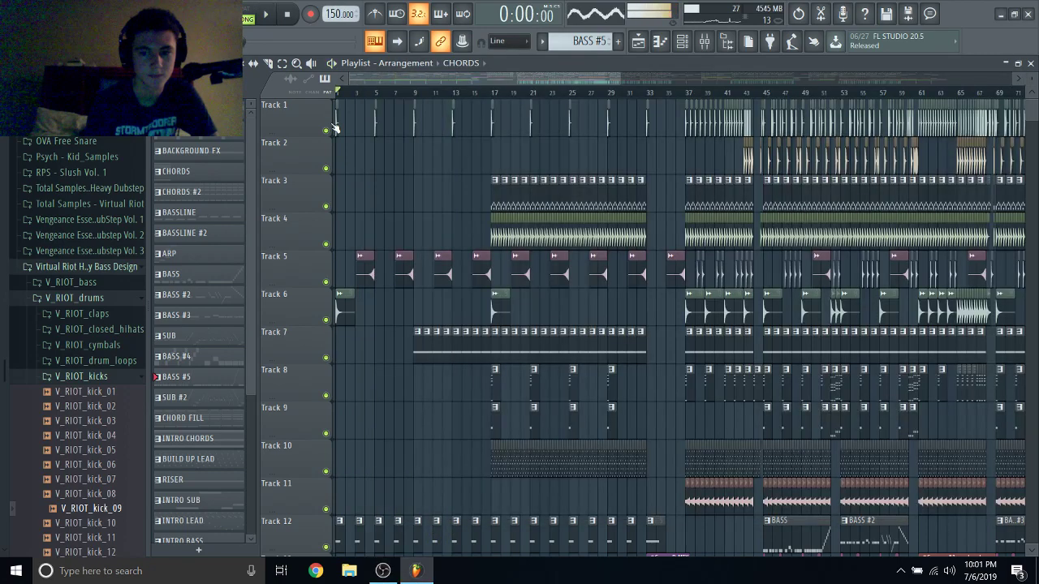
click(383, 571)
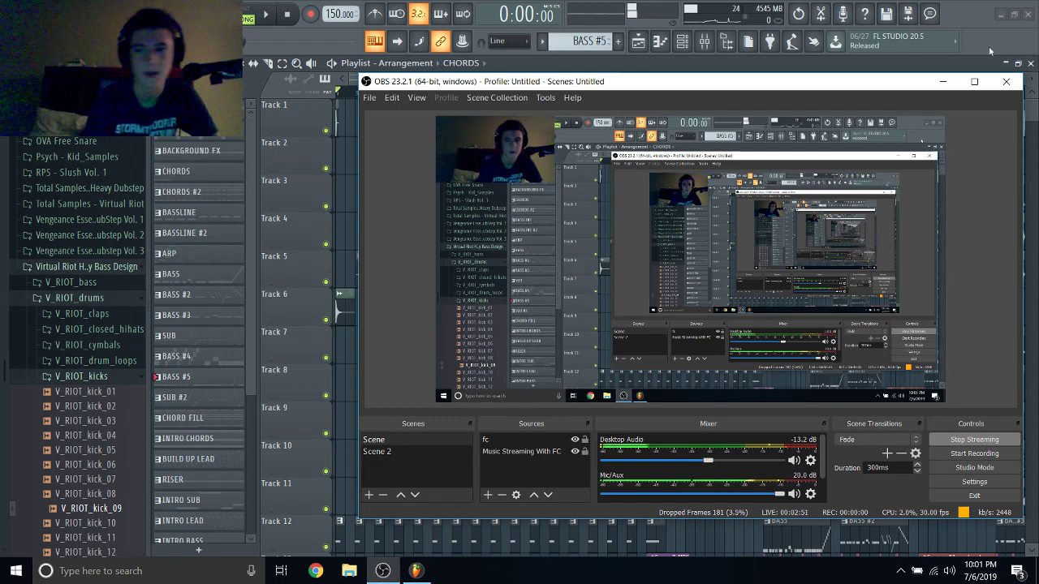
click(944, 82)
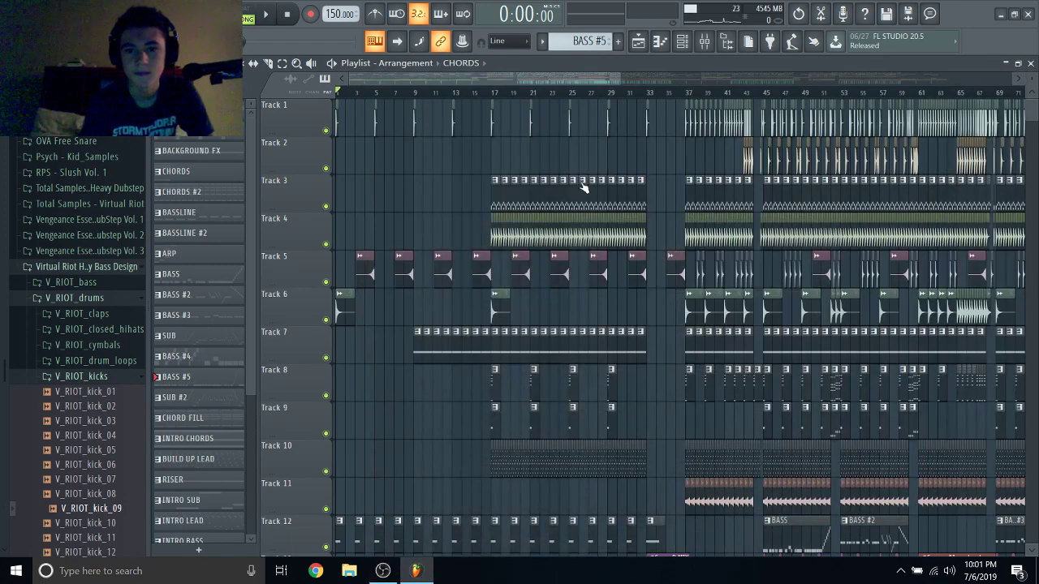
Collapse the V_RIOT_kicks, V_RIOT_drums and Virtual Riot Heavy Bass Design sample folders in the browser.
scroll(583, 187, down, 4)
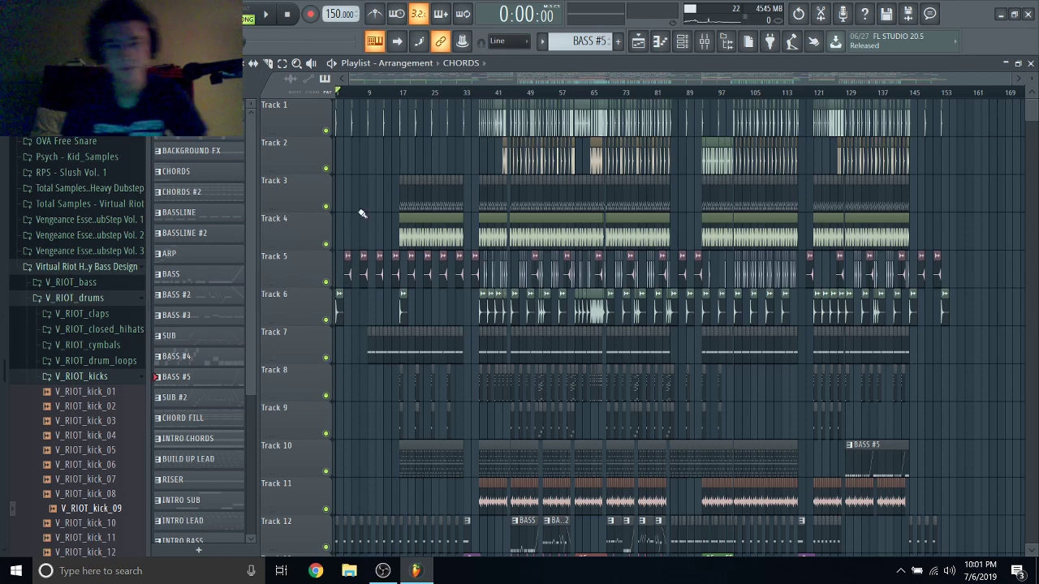
click(122, 377)
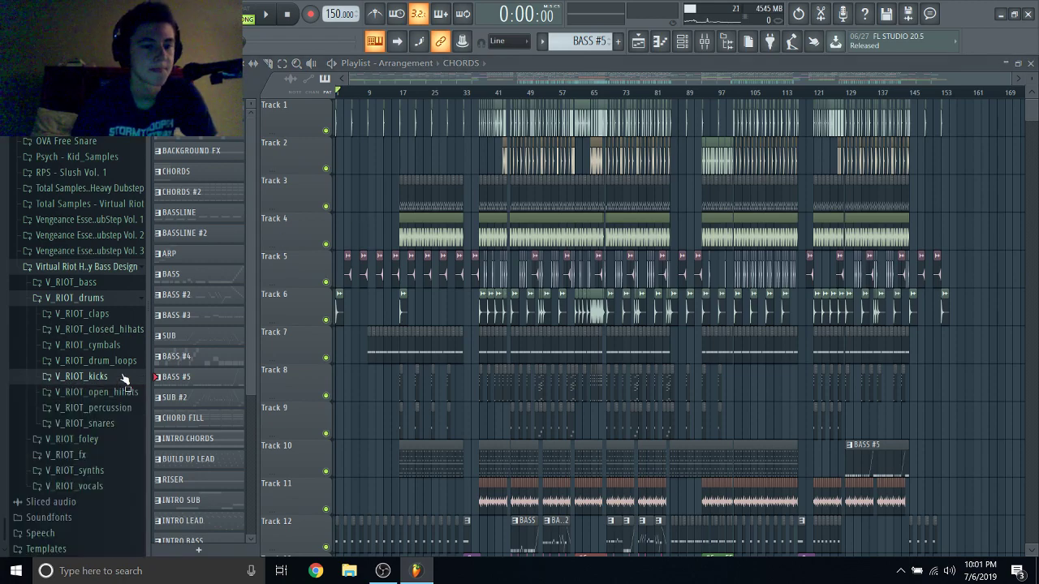
click(115, 299)
click(121, 398)
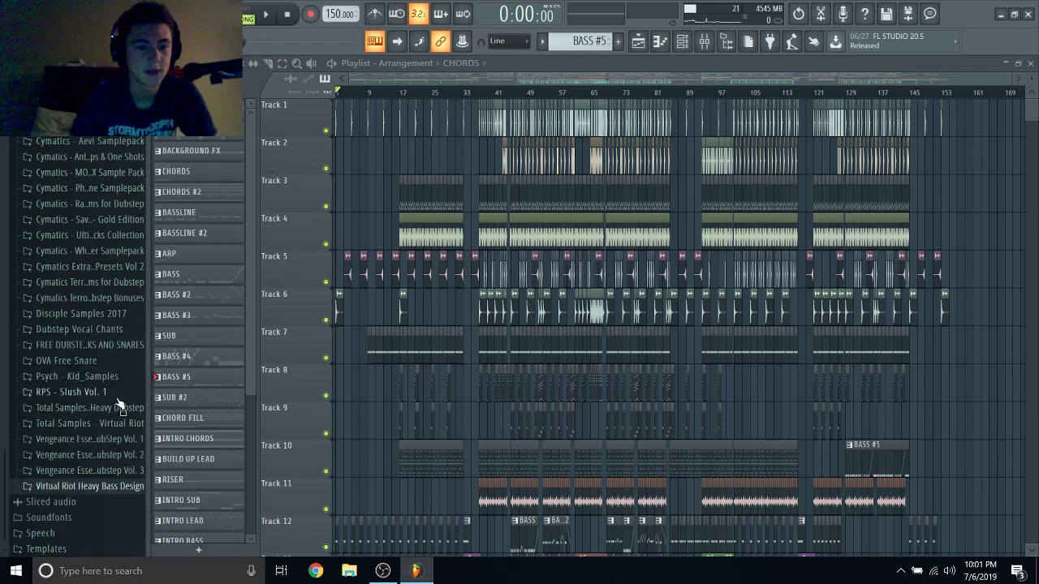
Add a new empty pattern with its default name and show the Channel rack.
scroll(224, 411, down, 2)
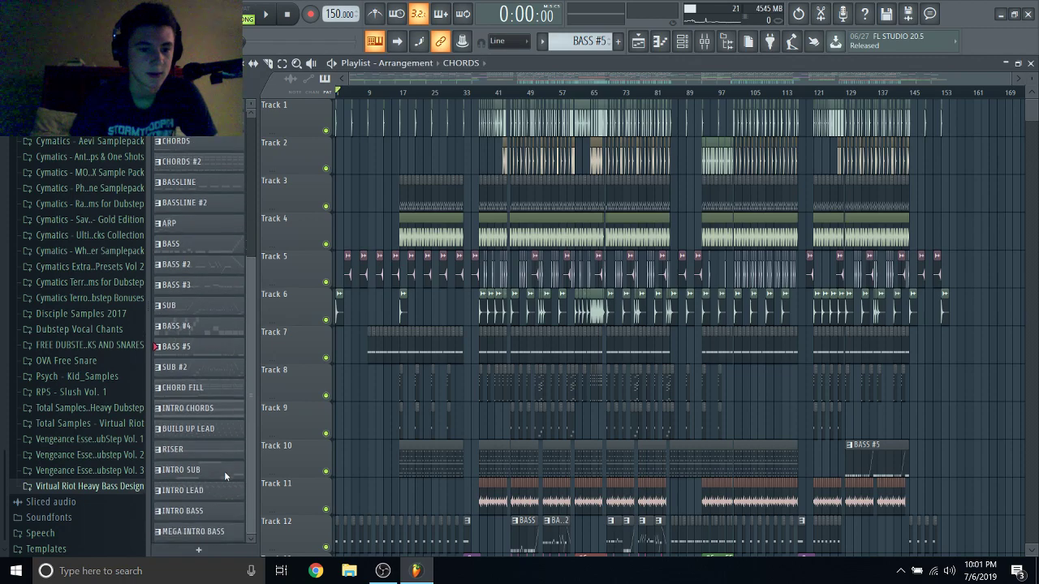
click(199, 549)
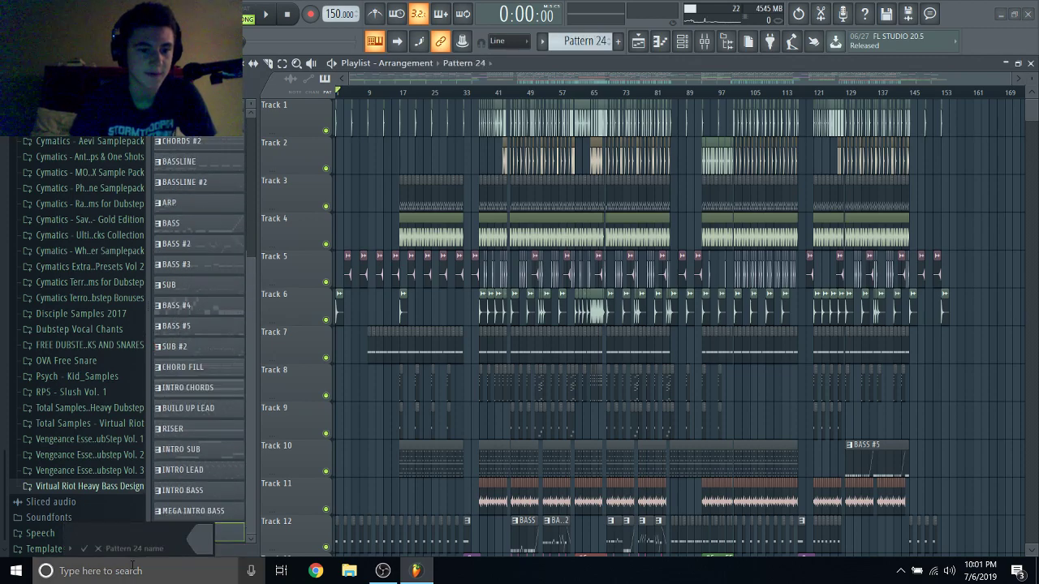
key(F6)
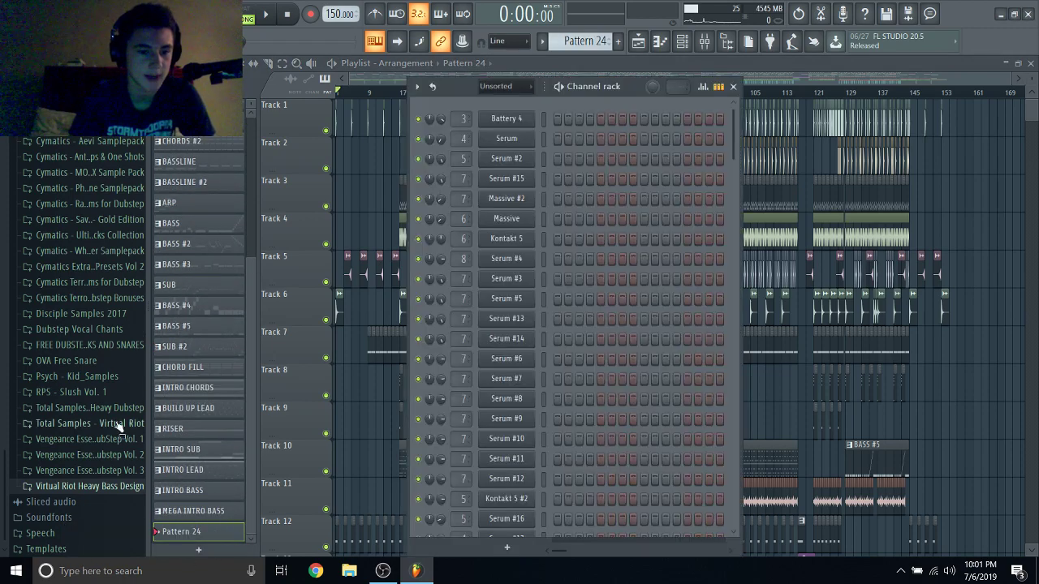
Add a new Serum instrument from the installed VST generators to the end of the Channel rack.
scroll(70, 241, up, 6)
scroll(69, 170, up, 6)
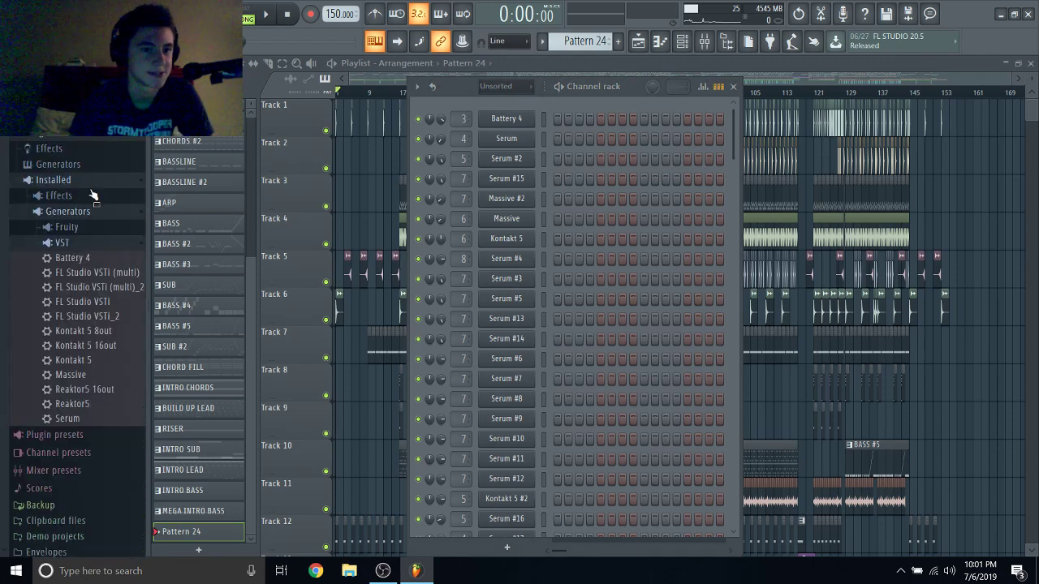
drag(72, 419, 602, 442)
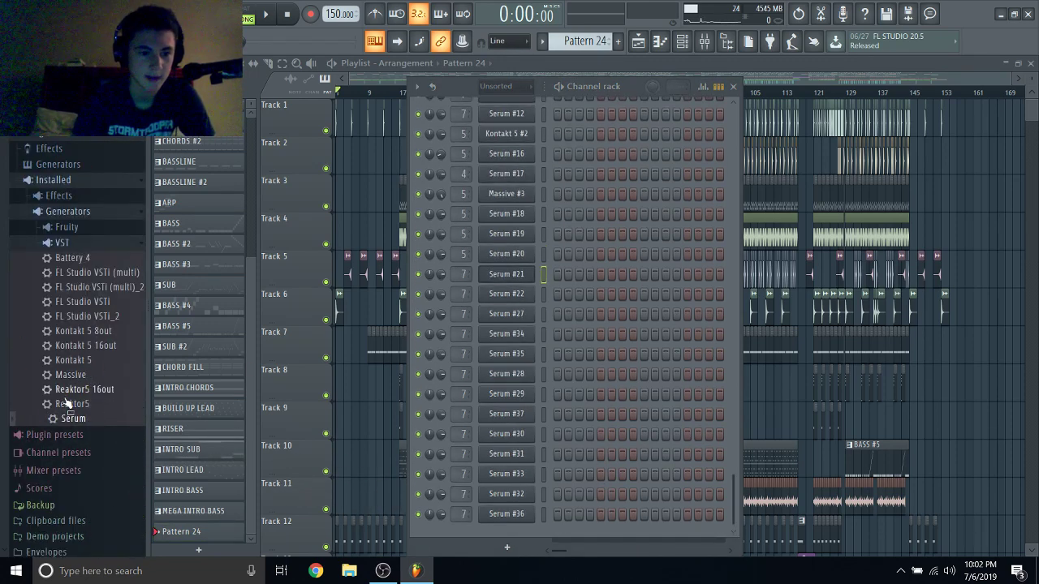
drag(73, 422, 507, 529)
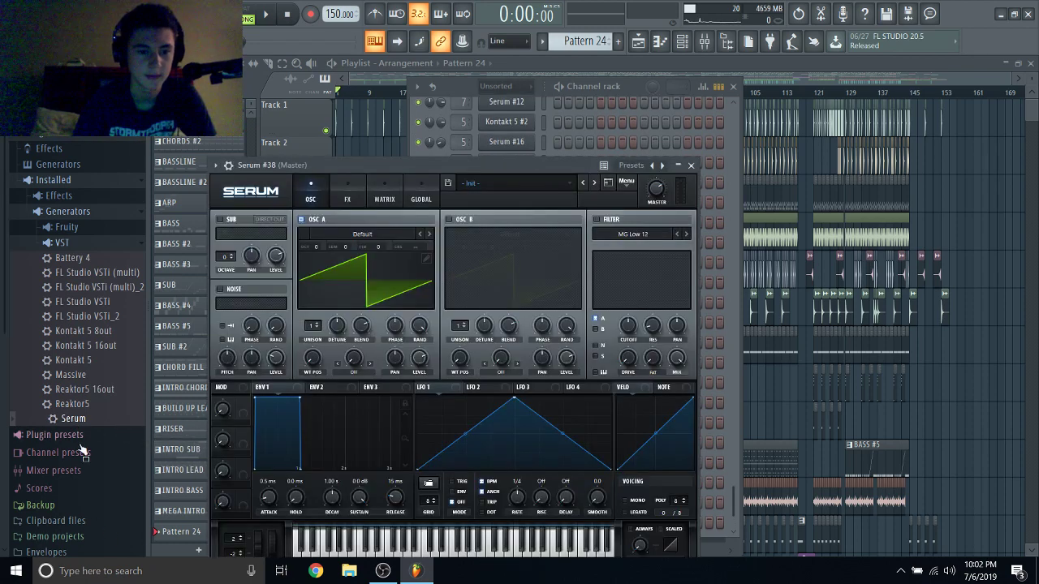
Open the V_RIOT_percussion samples inside V_RIOT_drums of the Virtual Riot Heavy Bass Design folder.
scroll(81, 448, down, 5)
click(57, 487)
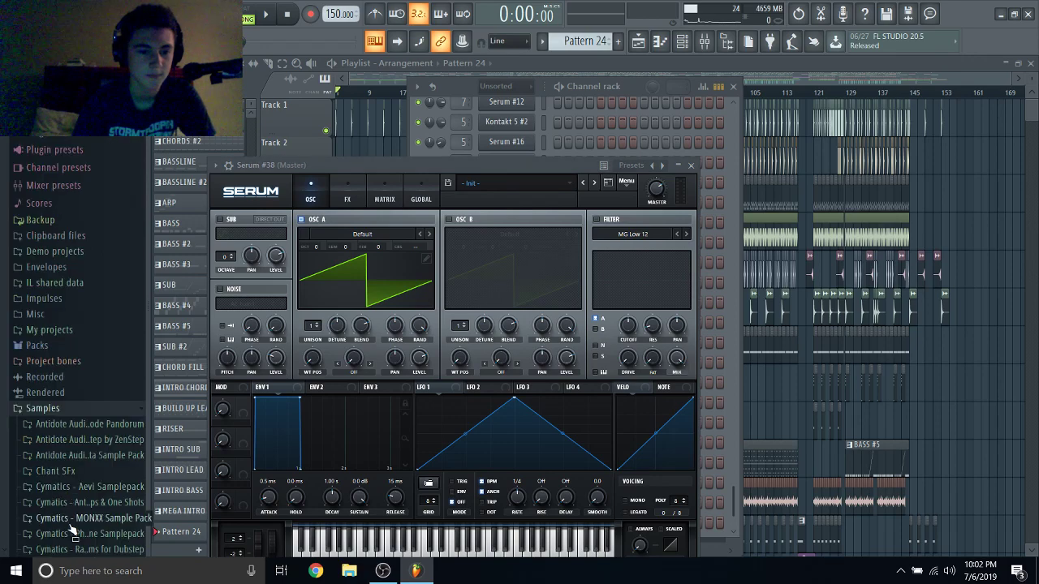
scroll(73, 512, down, 6)
click(99, 486)
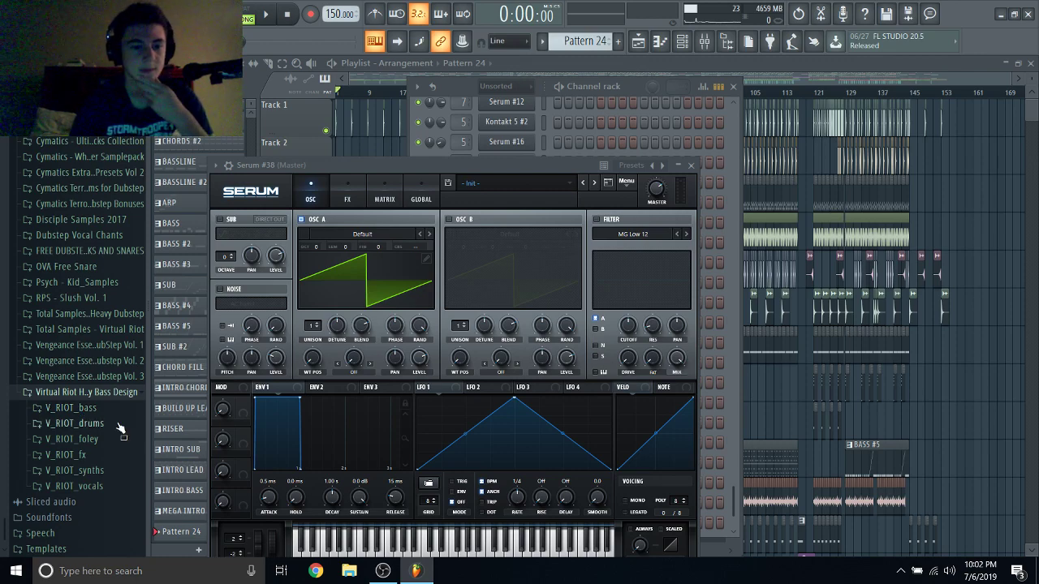
click(75, 422)
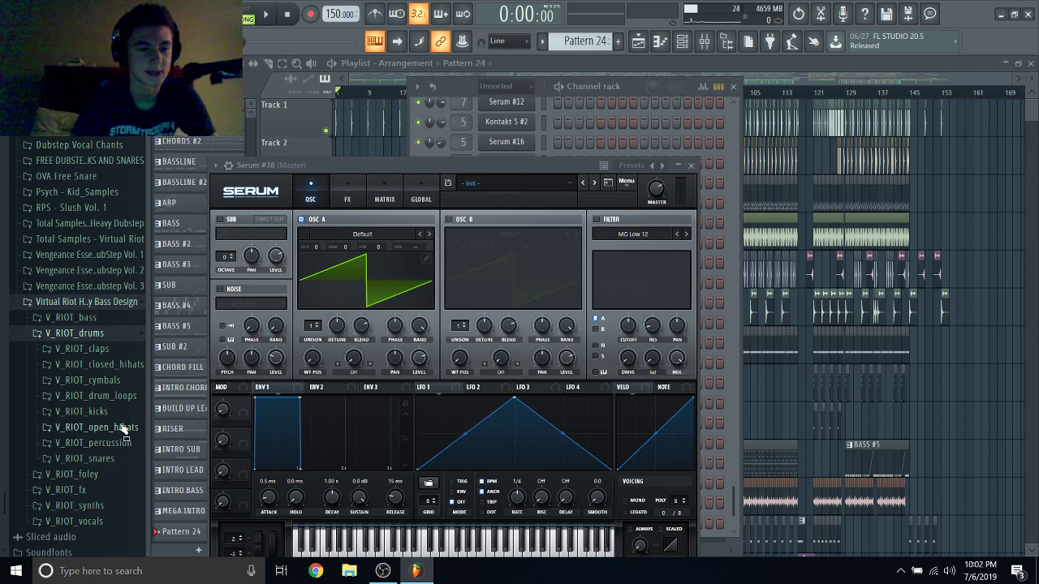
click(119, 427)
click(123, 396)
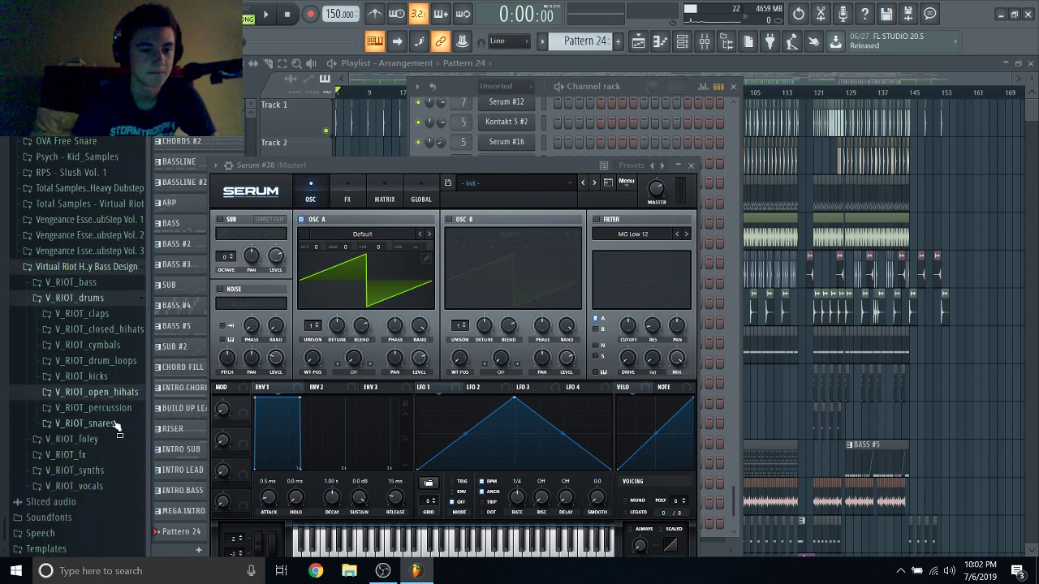
click(121, 409)
scroll(122, 422, down, 5)
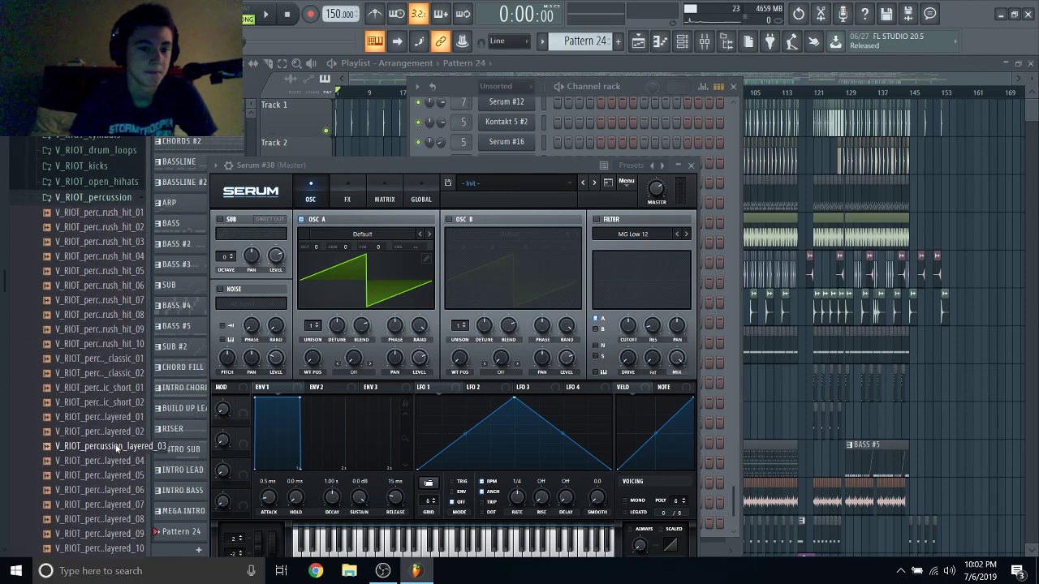
scroll(122, 458, down, 6)
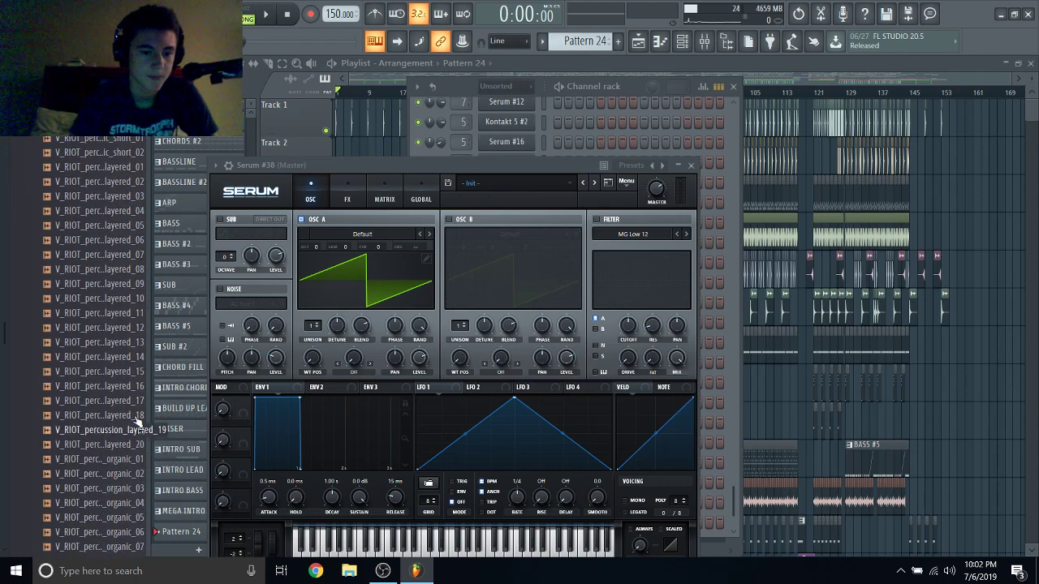
Load the V_RIOT_percussion_layered_16 sample as the wavetable of Serum's oscillator A and show it in 3D.
drag(98, 386, 388, 273)
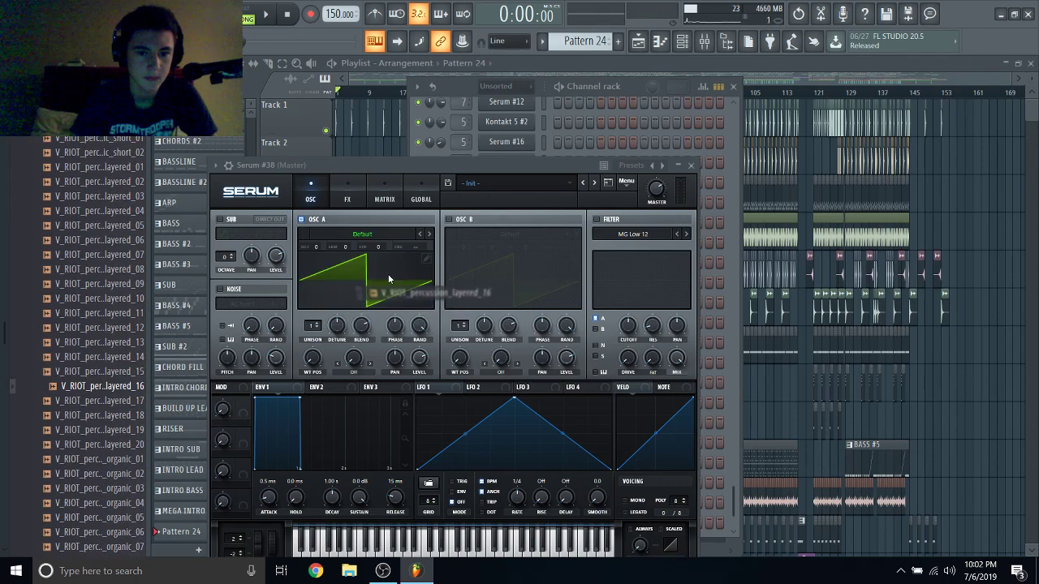
scroll(77, 263, up, 10)
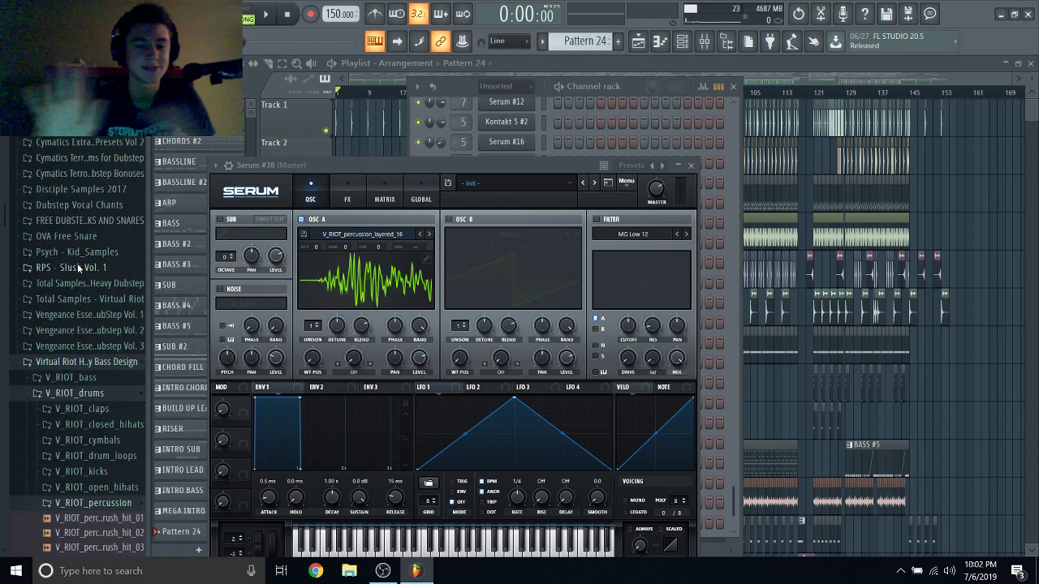
click(366, 293)
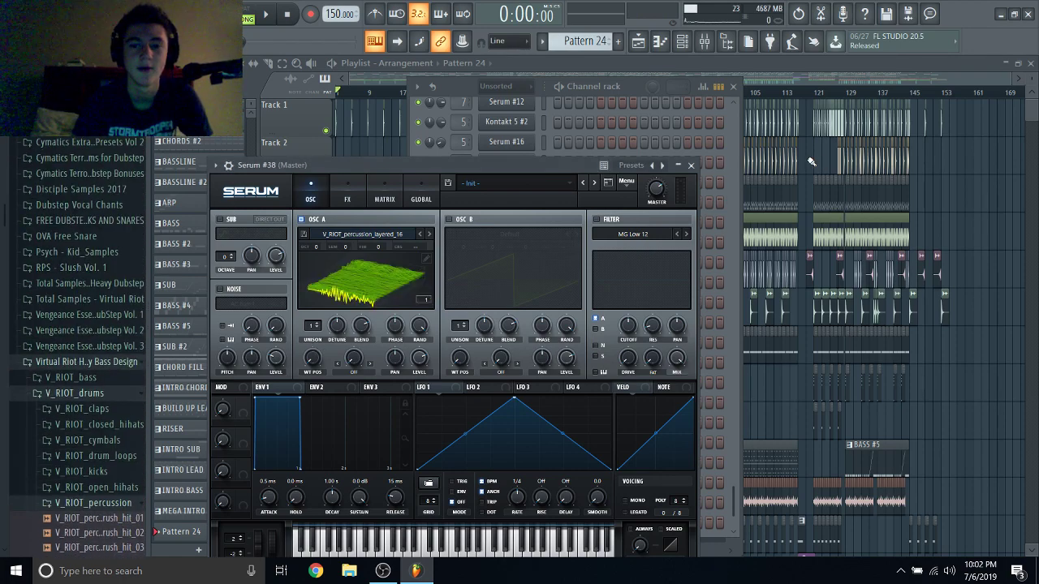
Delete the Serum #38 channel from the Channel rack and collapse the Virtual Riot Heavy Bass Design sample folder.
click(691, 166)
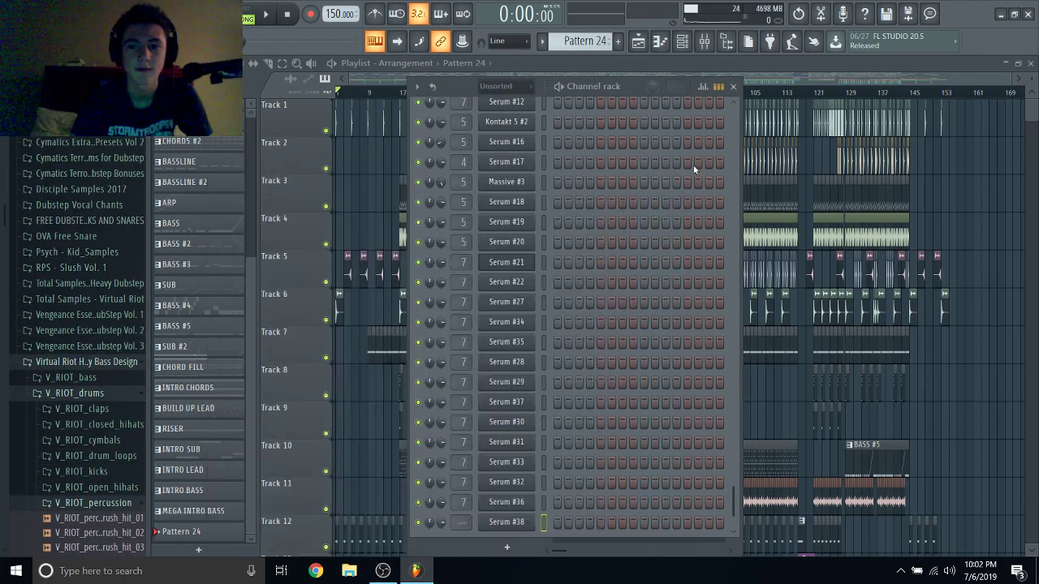
right_click(512, 526)
click(513, 524)
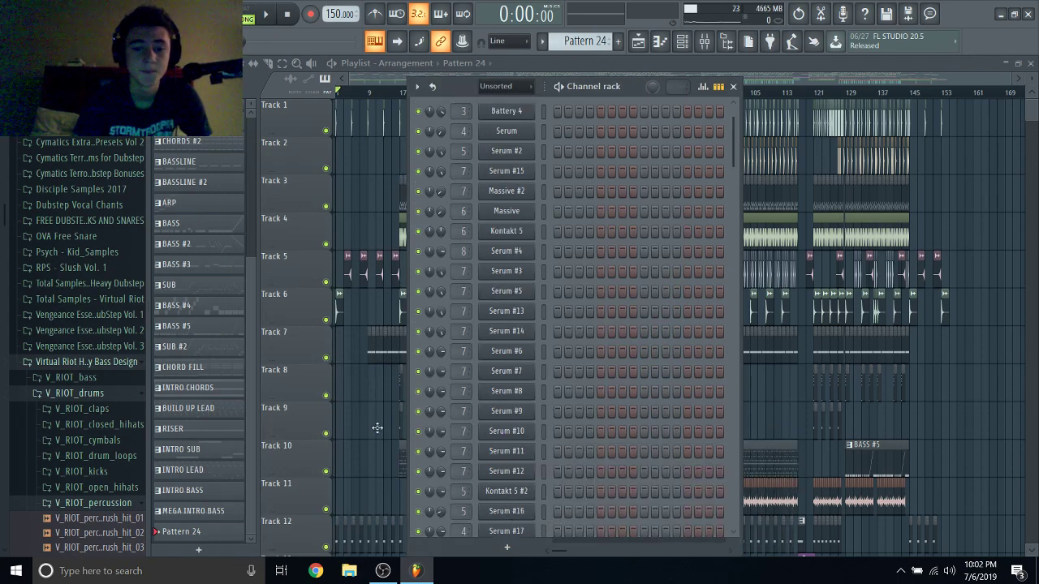
click(215, 546)
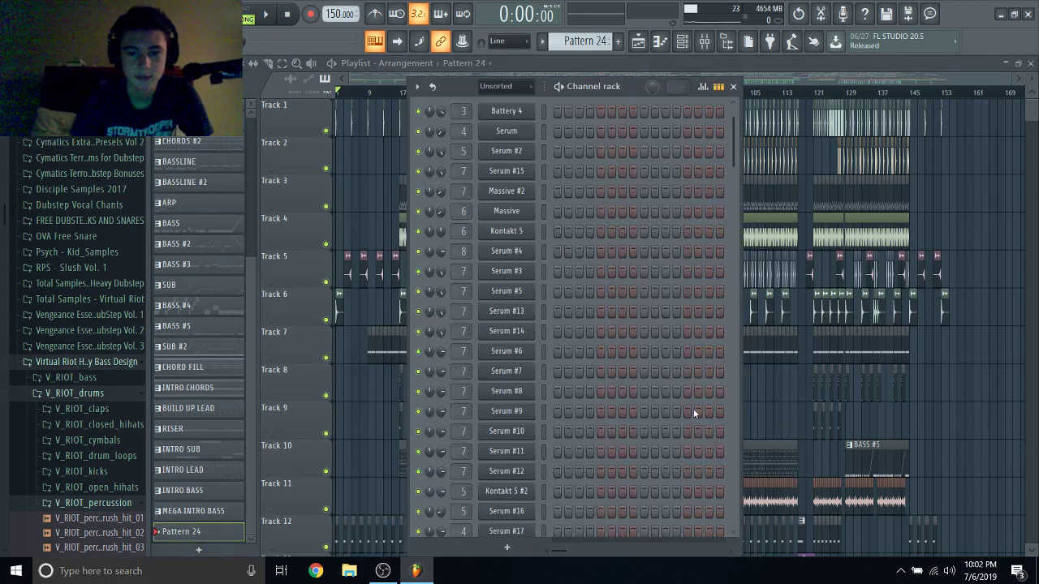
scroll(694, 413, down, 6)
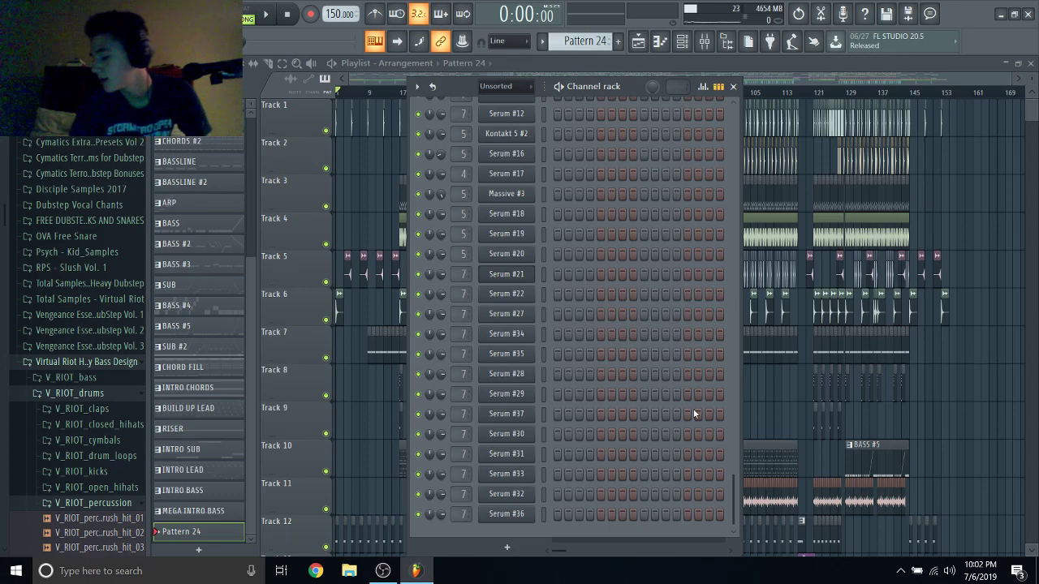
click(111, 362)
Show the mixer and review the effect chains on Inserts 9, 8 and 7.
click(705, 40)
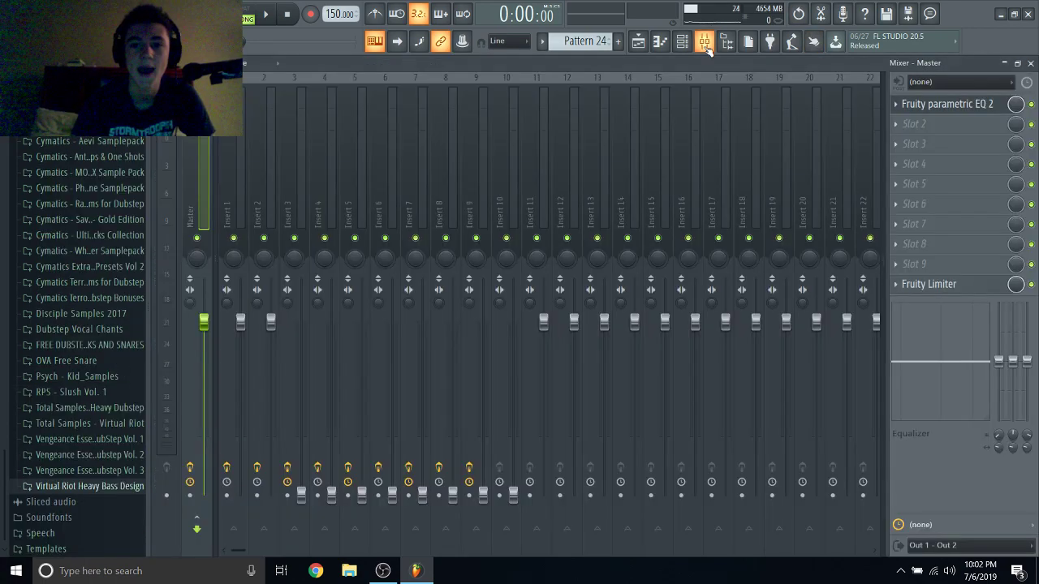
click(478, 206)
click(447, 166)
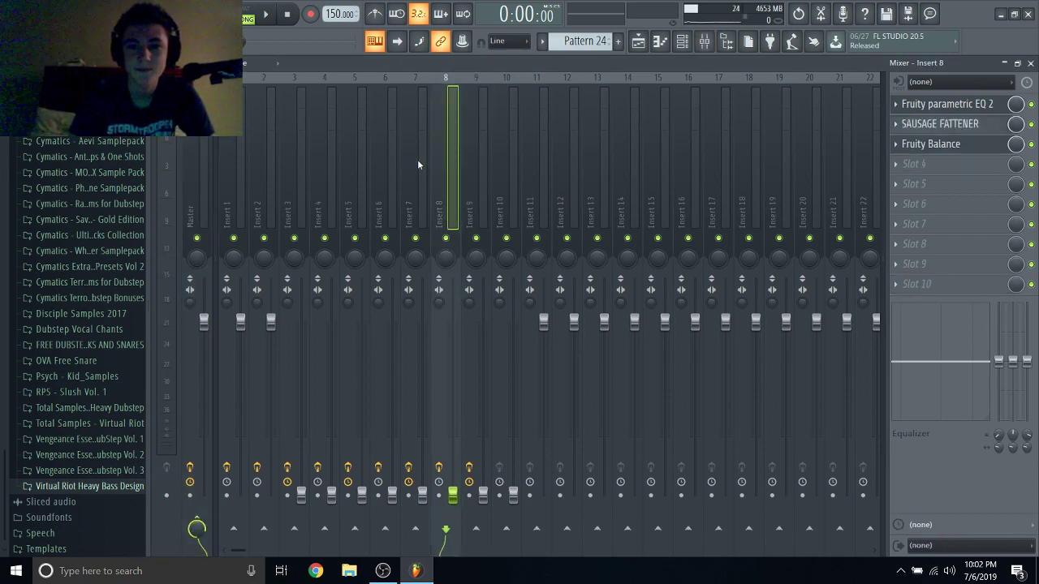
click(415, 165)
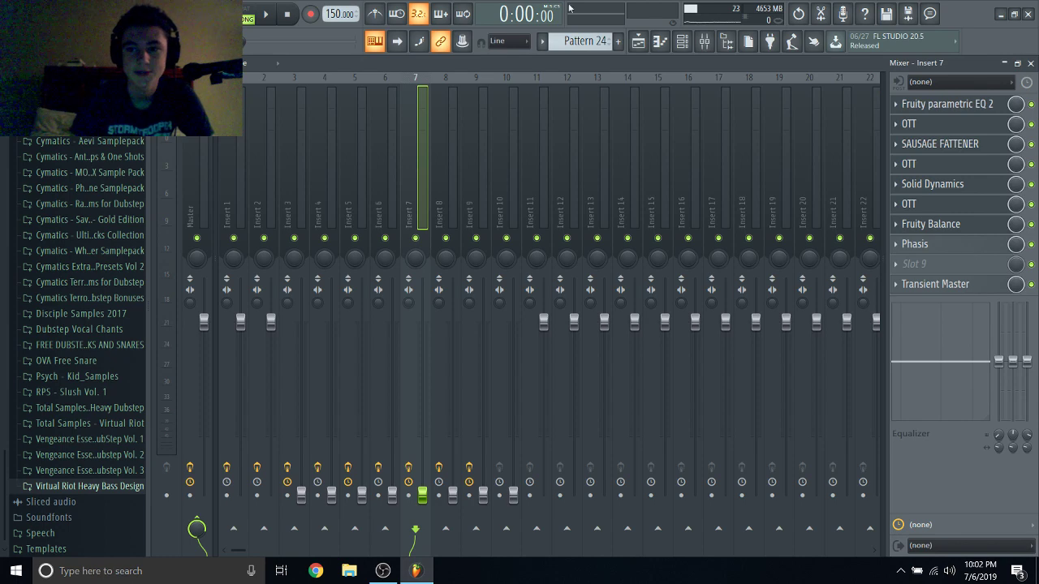
Load the Bass Post 2.0 mixer track state onto the empty Insert 16.
click(686, 186)
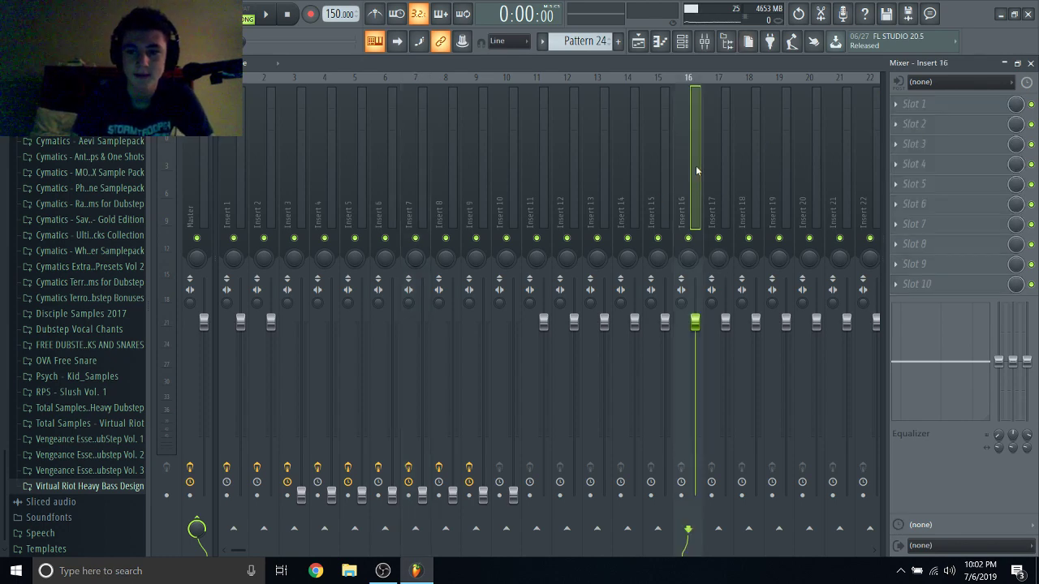
right_click(696, 166)
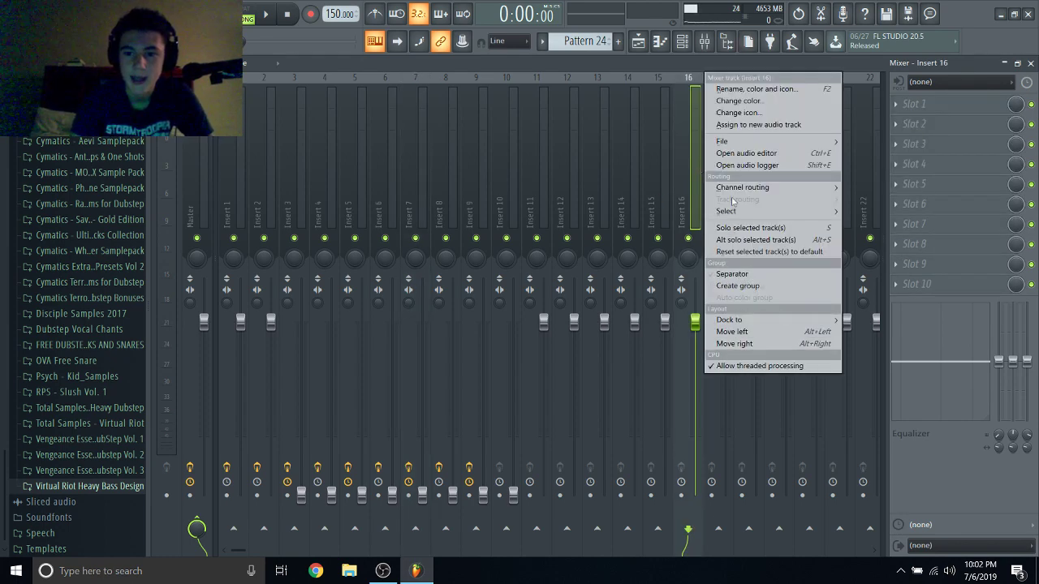
mouse_move(734, 143)
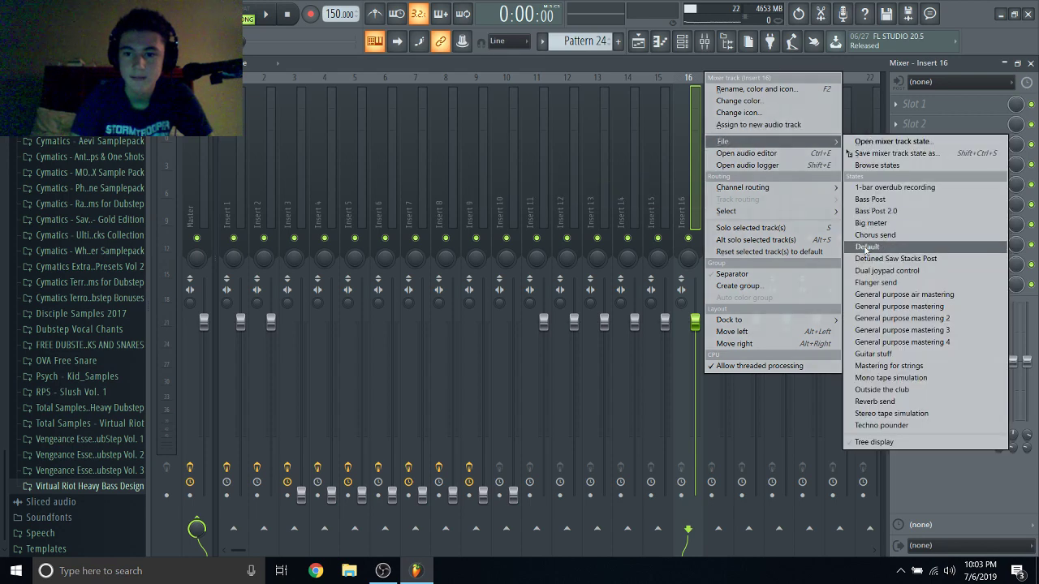
click(866, 211)
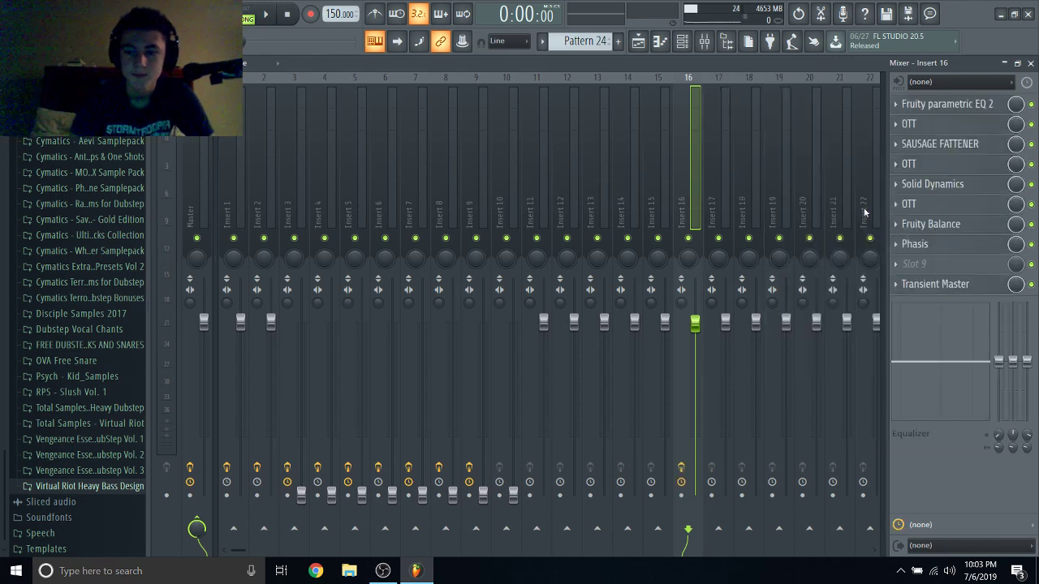
Examine the settings of Fruity parametric EQ 2, the three OTTs, Sausage Fattener and Solid Dynamics on Insert 16.
click(933, 103)
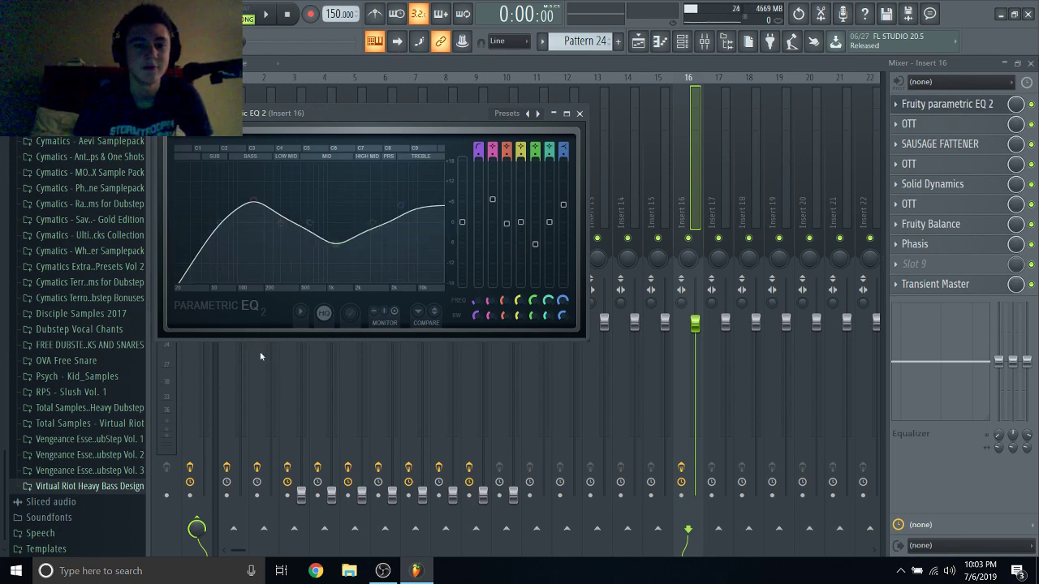
click(947, 123)
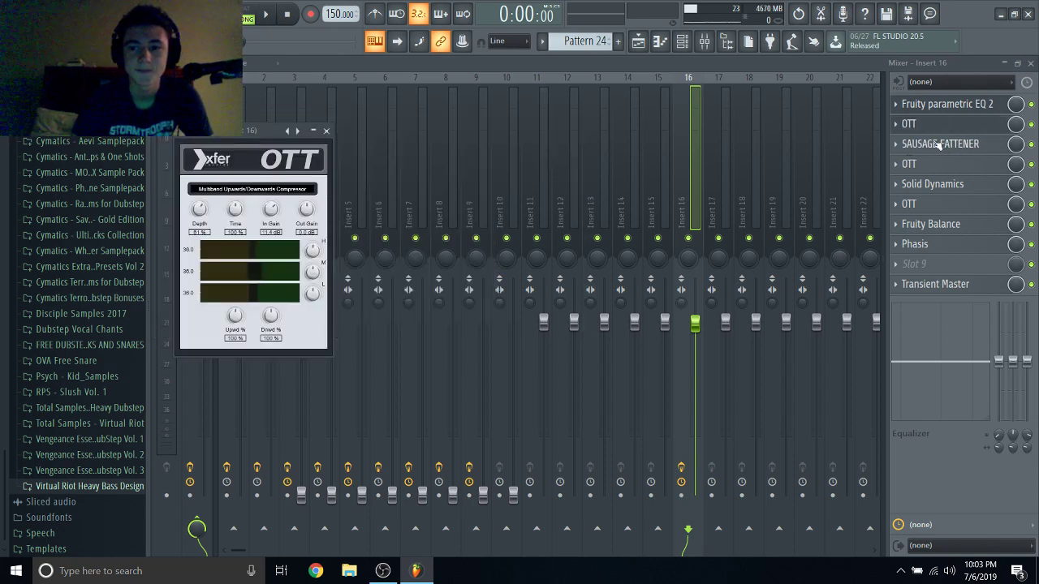
click(940, 144)
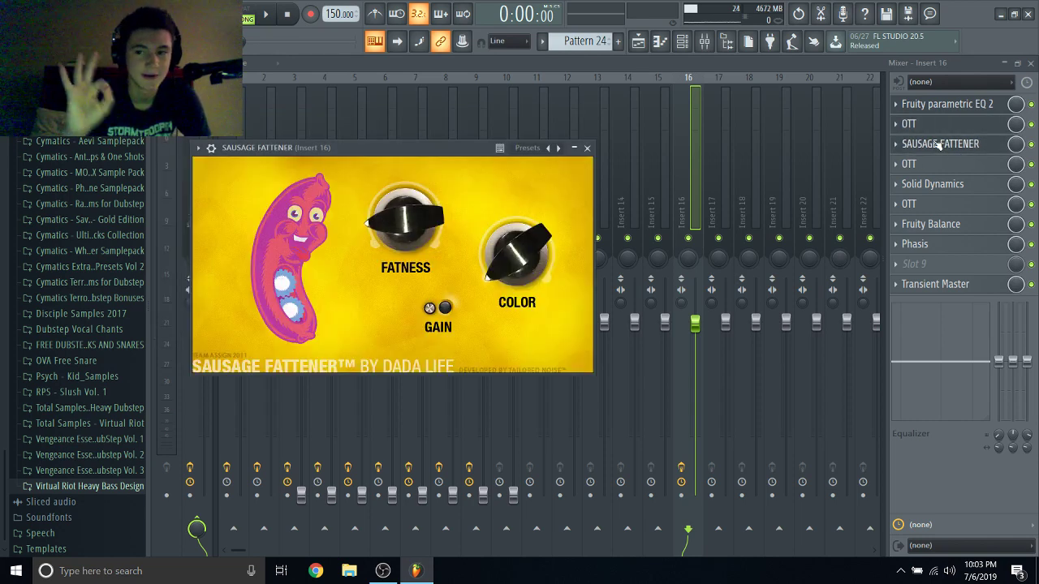
click(933, 166)
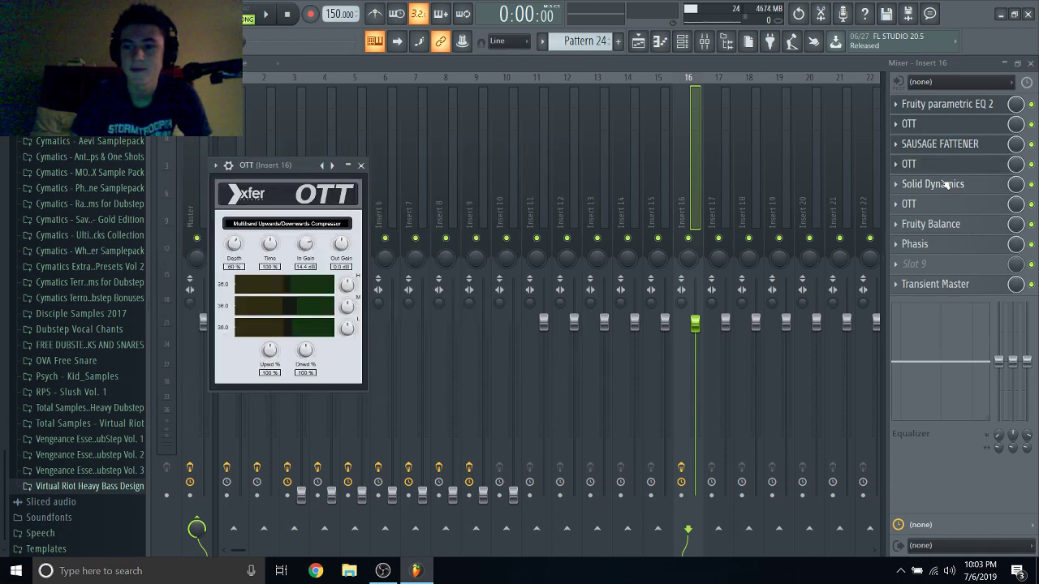
click(946, 186)
click(938, 205)
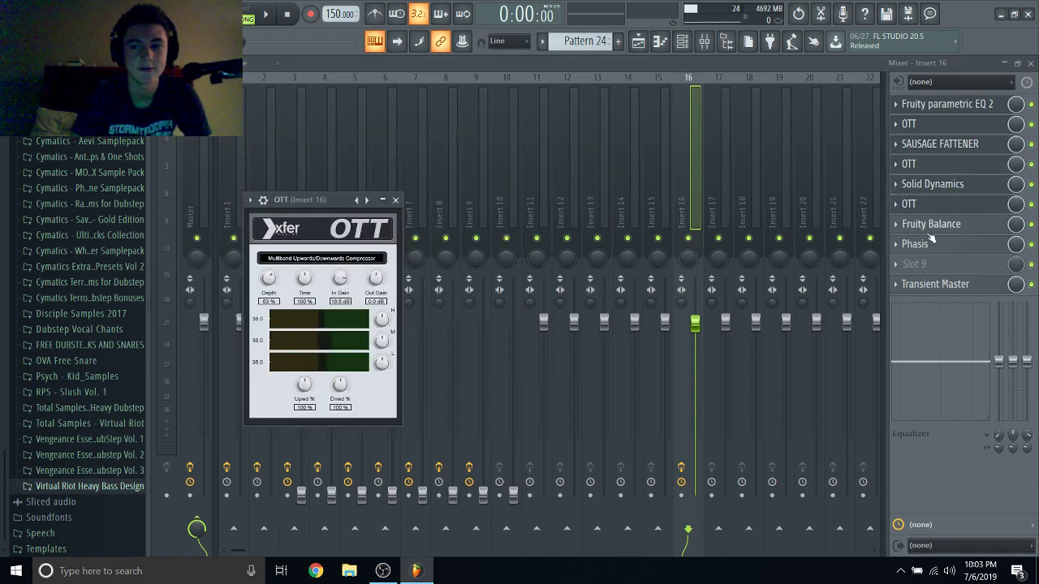
Examine the Fruity Balance, Phasis and Transient Master settings on Insert 16, closing the Phasis and Transient Master windows.
click(932, 228)
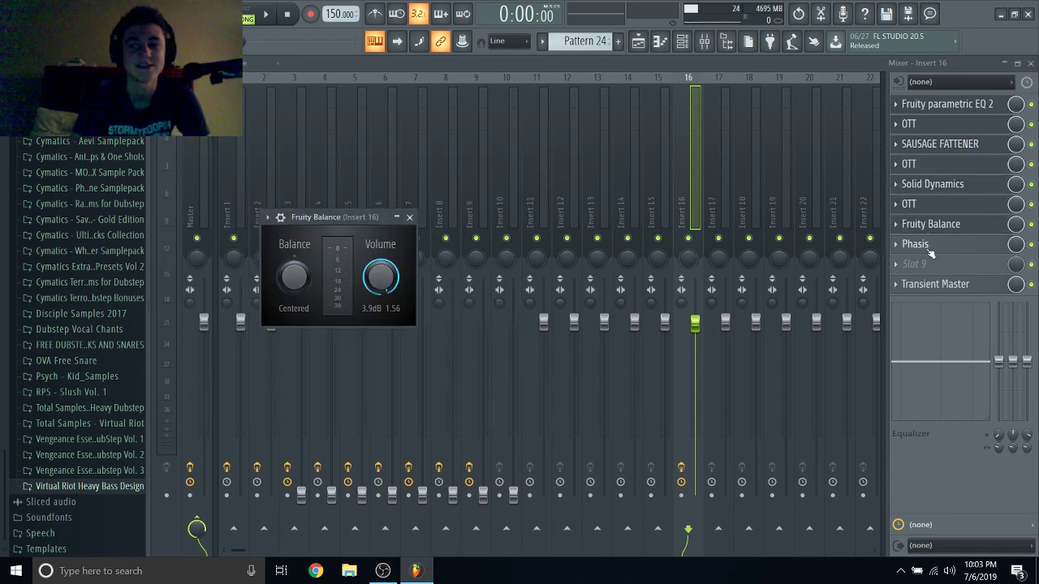
click(930, 249)
drag(323, 167, 434, 161)
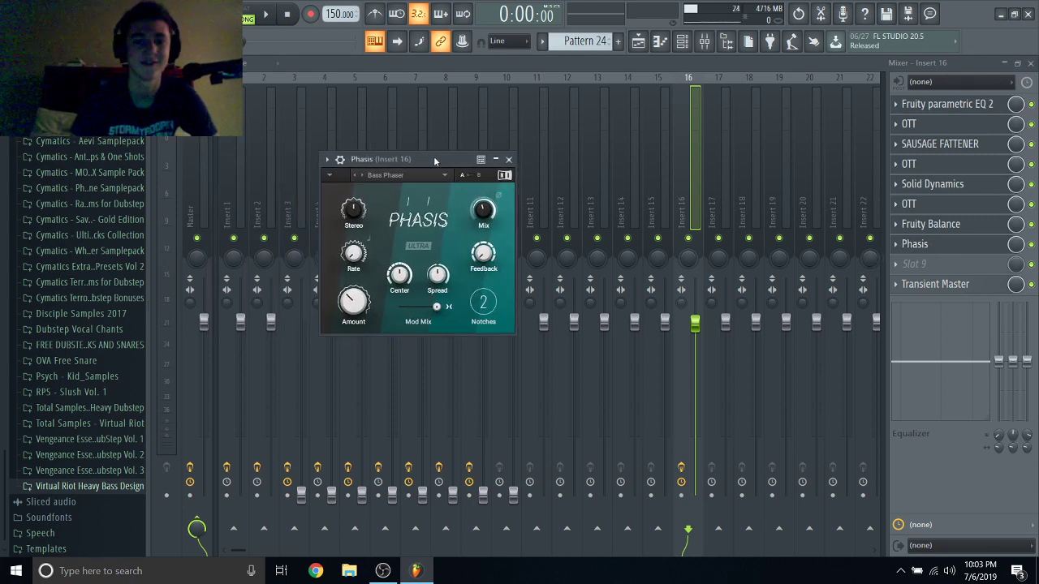
click(509, 159)
click(931, 285)
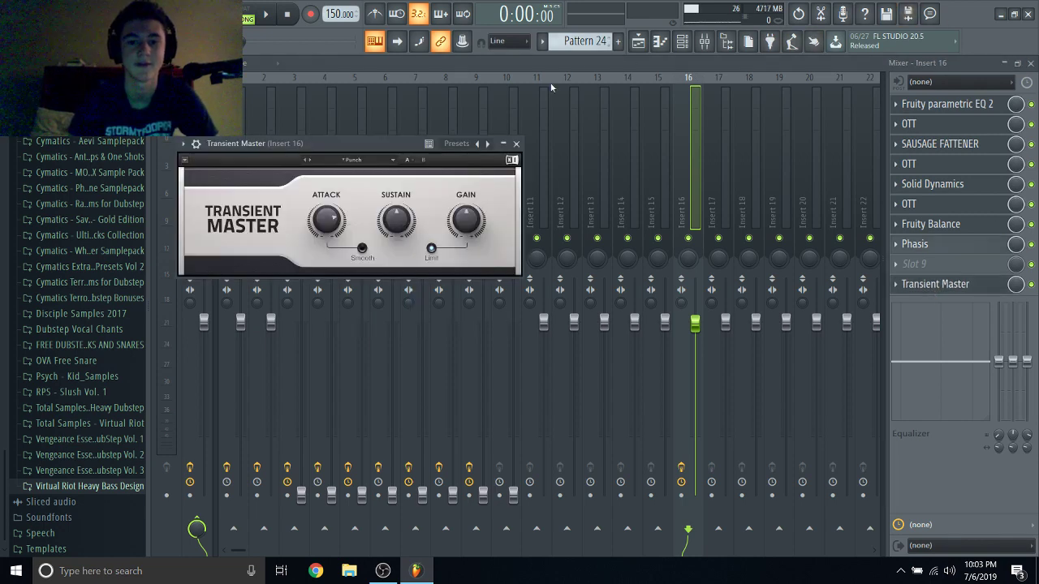
click(512, 140)
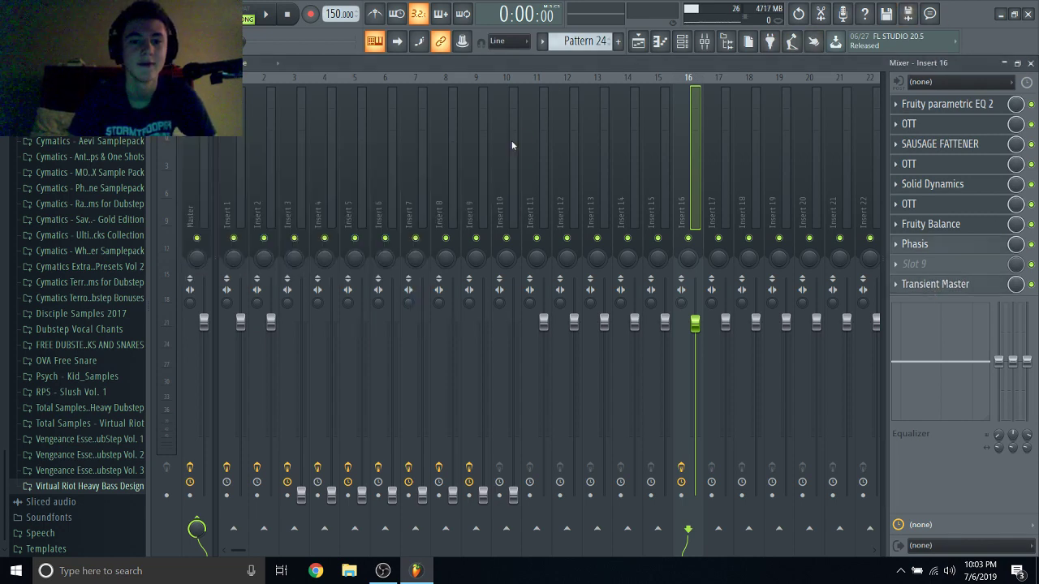
Close the mixer and clear the remaining plugin windows and Channel rack away from the playlist.
click(1030, 63)
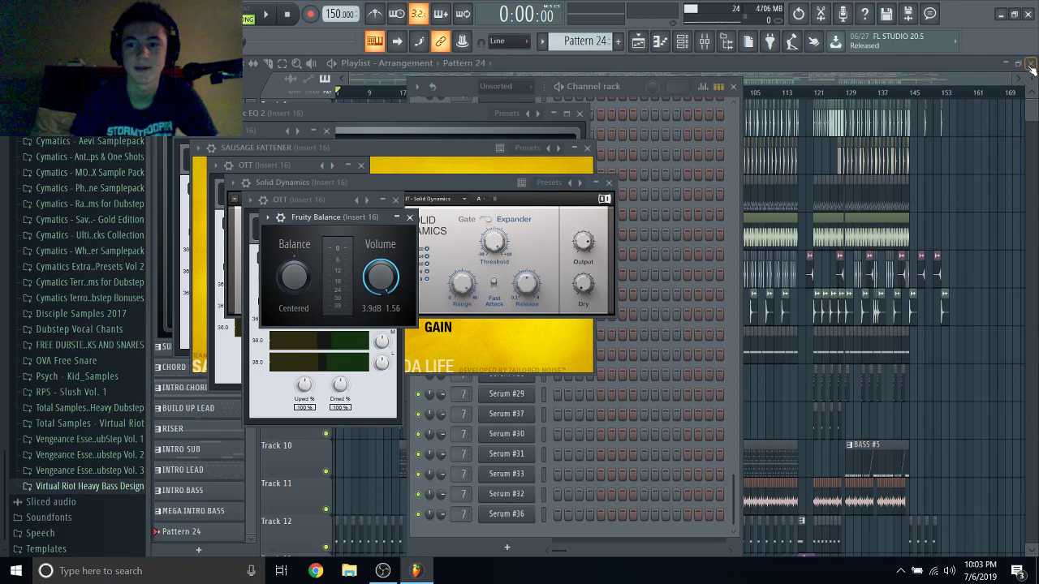
click(943, 187)
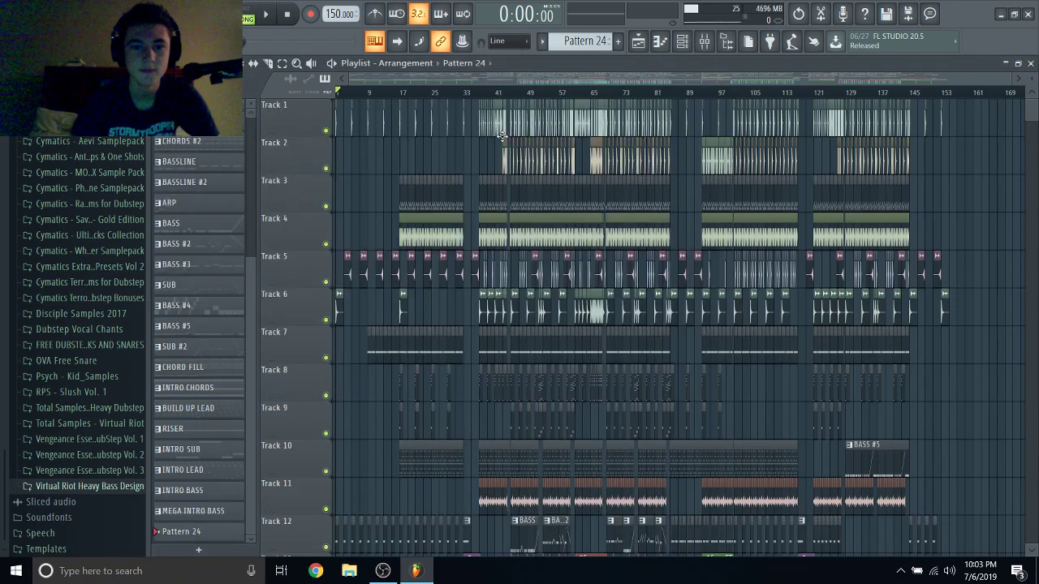
scroll(436, 145, up, 3)
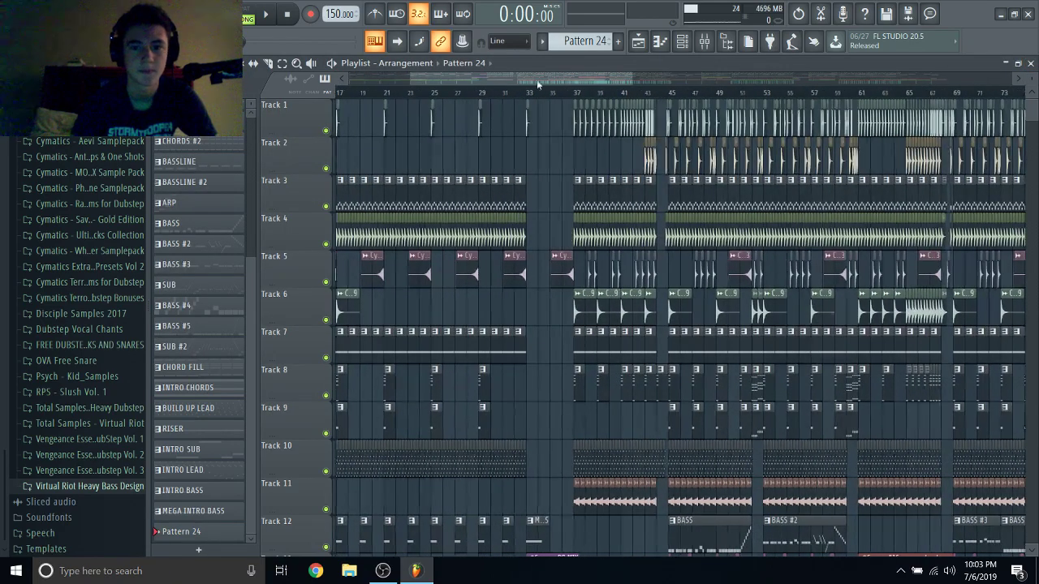
Expand the Psych - Kid_Samples folder down to the pk_one_shots samples in pk_bass.
click(124, 424)
click(124, 425)
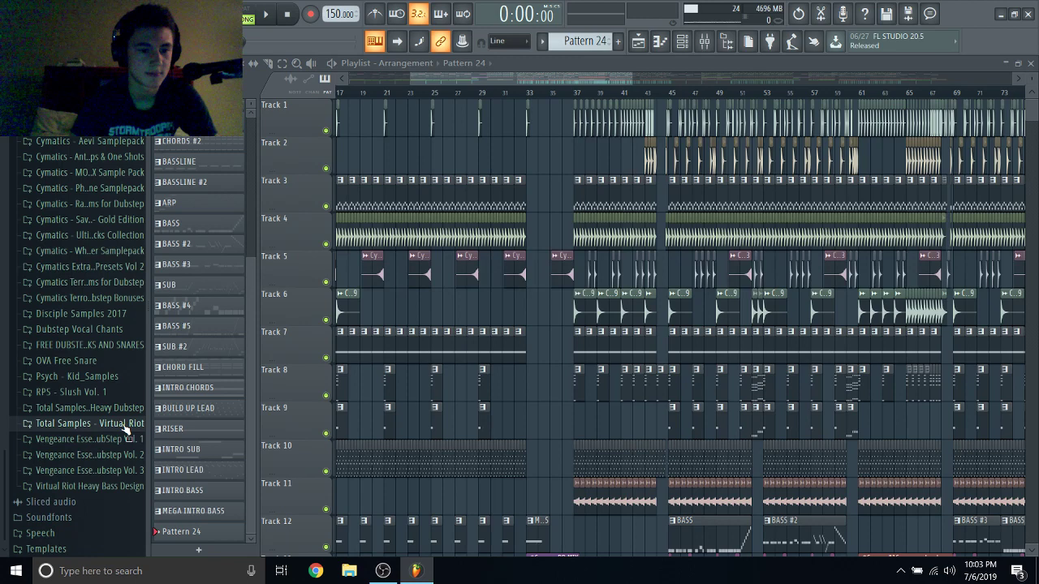
click(115, 379)
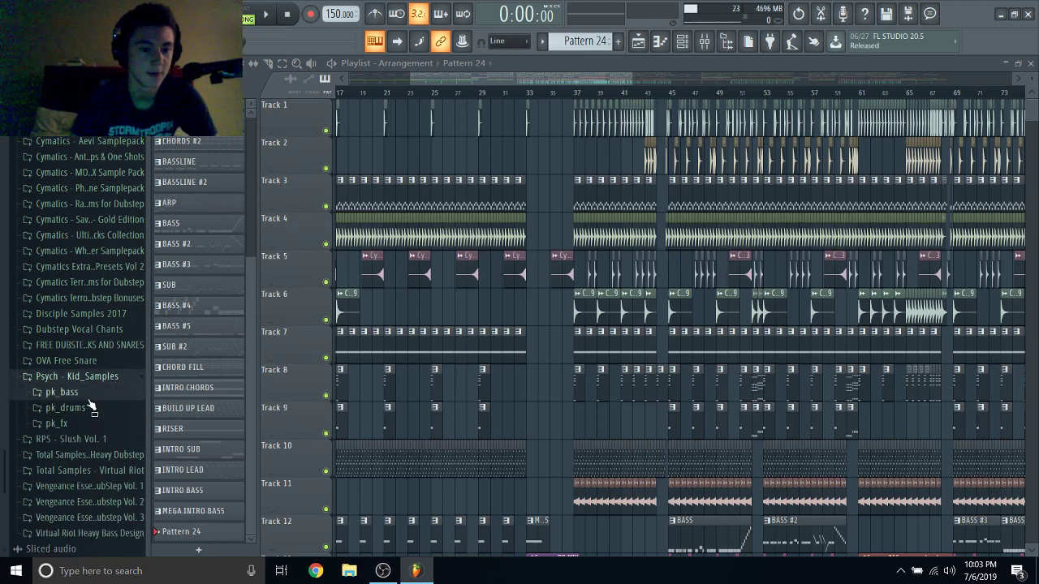
click(64, 388)
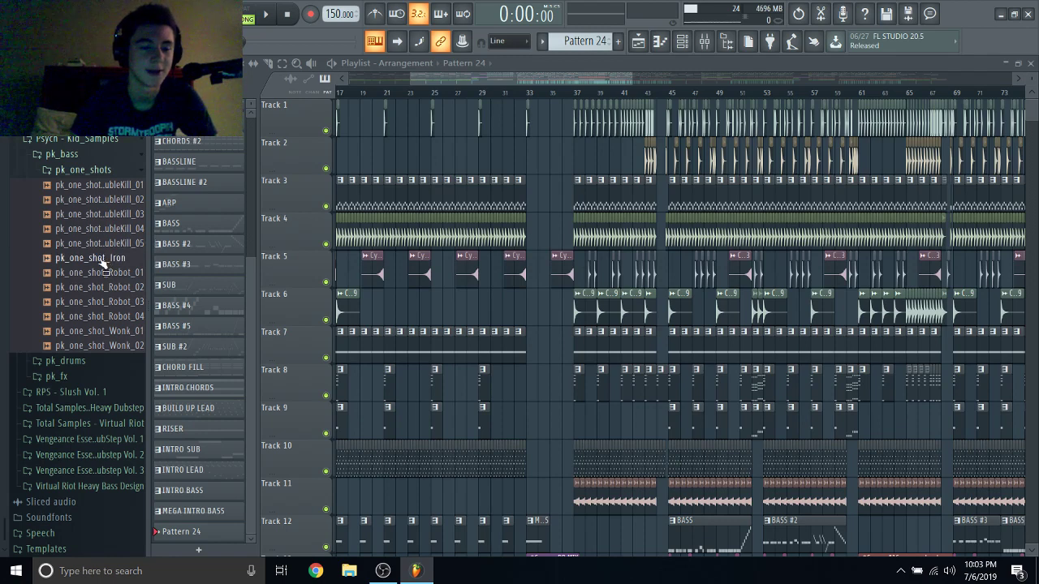
Preview the pk_one_shot_Iron sample and play the arrangement from bar 33, where the MEGA INTRO BASS clip starts.
click(102, 260)
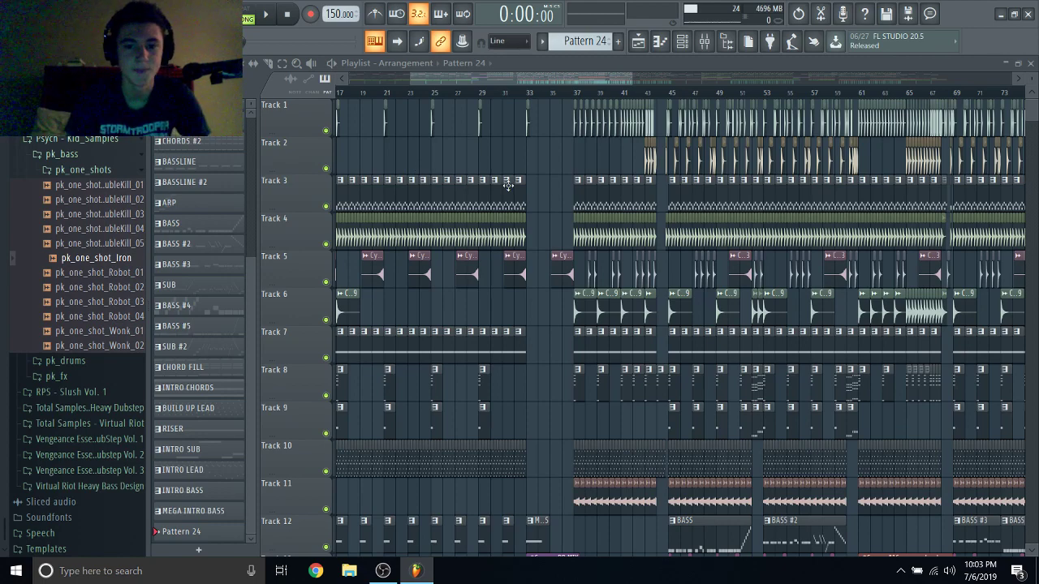
scroll(557, 184, up, 4)
click(556, 94)
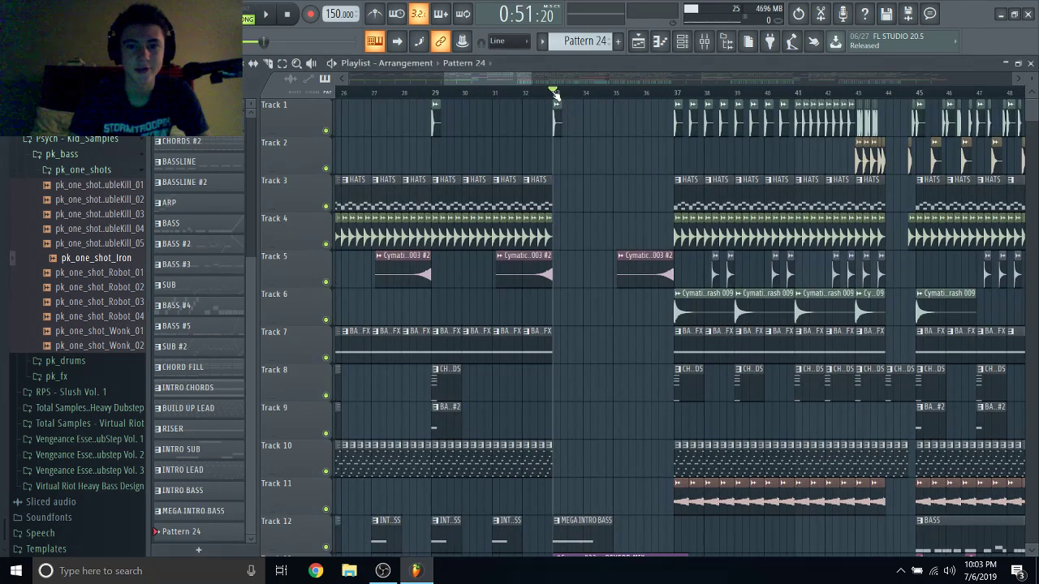
scroll(575, 196, down, 5)
key(space)
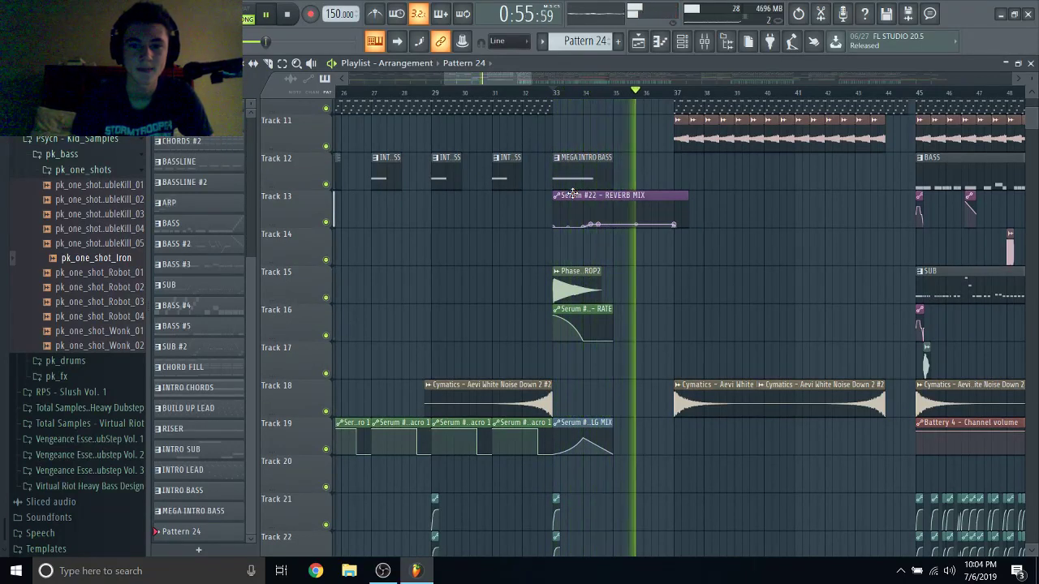
key(space)
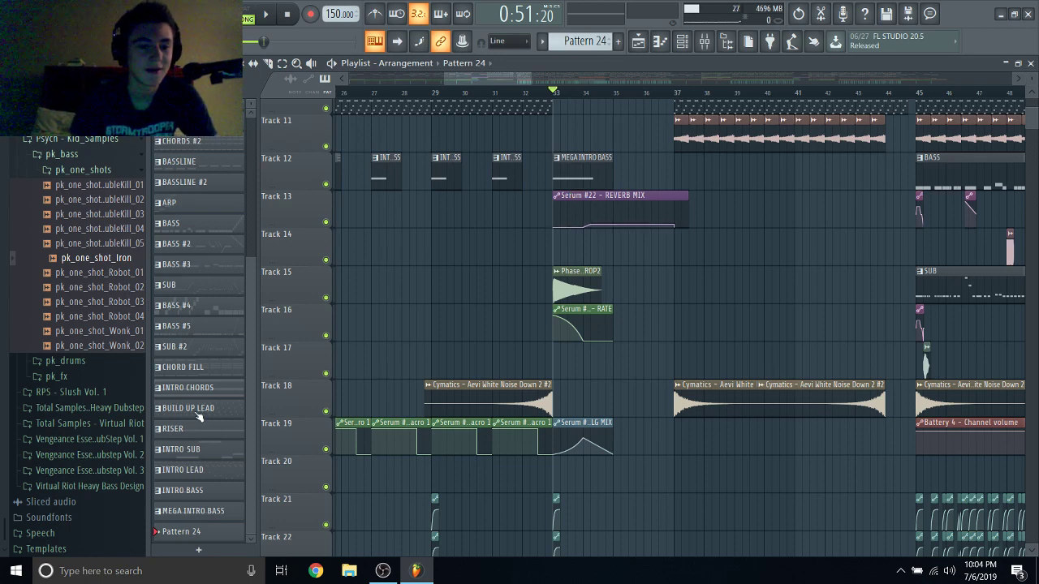
Find the MEGA INTRO BASS pattern in the pattern list and show its channels in the Channel rack.
scroll(200, 417, up, 1)
scroll(203, 418, down, 1)
scroll(202, 418, up, 1)
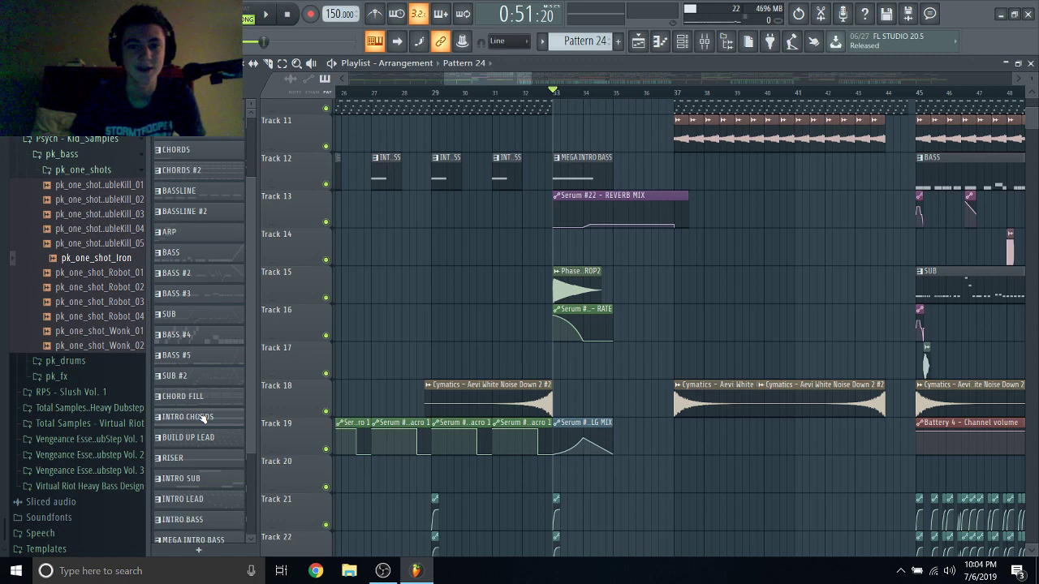
scroll(204, 422, down, 1)
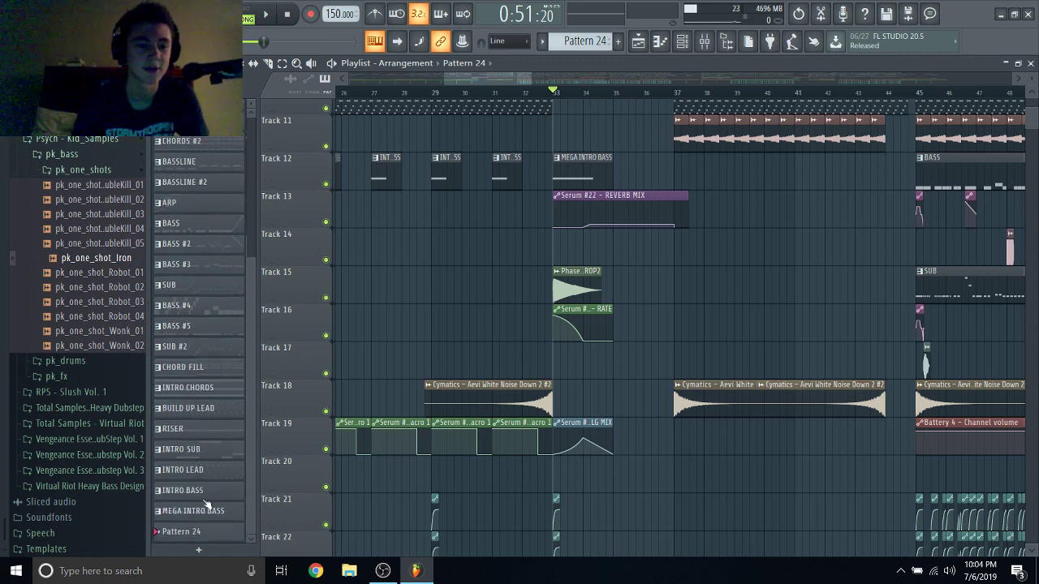
scroll(230, 283, up, 2)
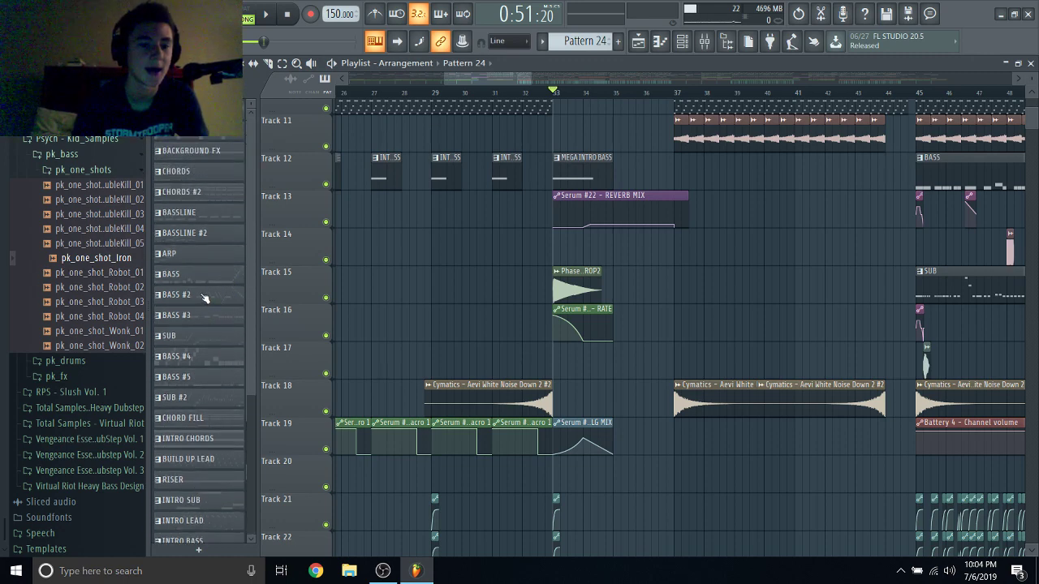
click(203, 275)
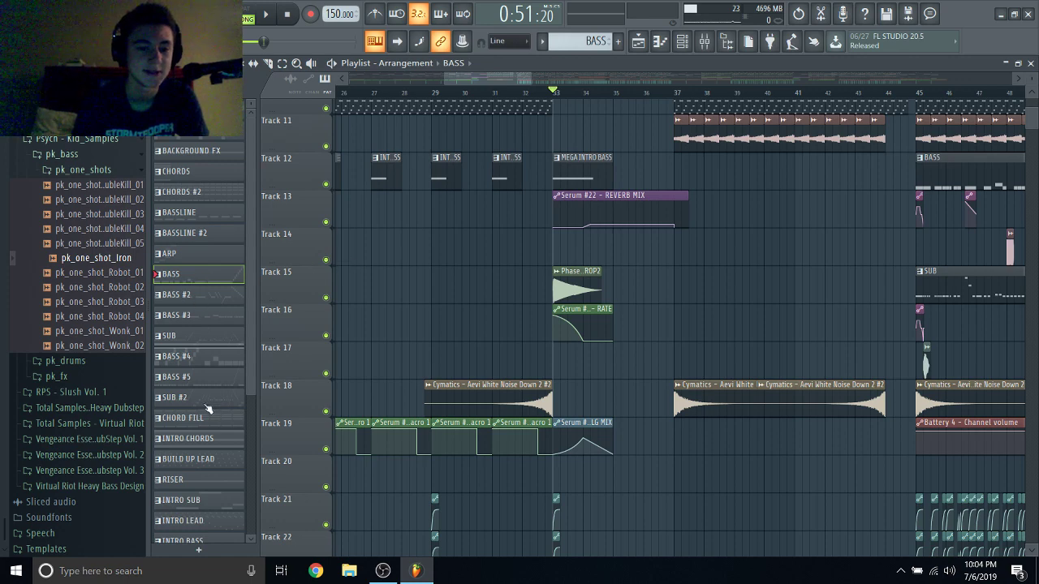
scroll(209, 408, down, 1)
double_click(213, 531)
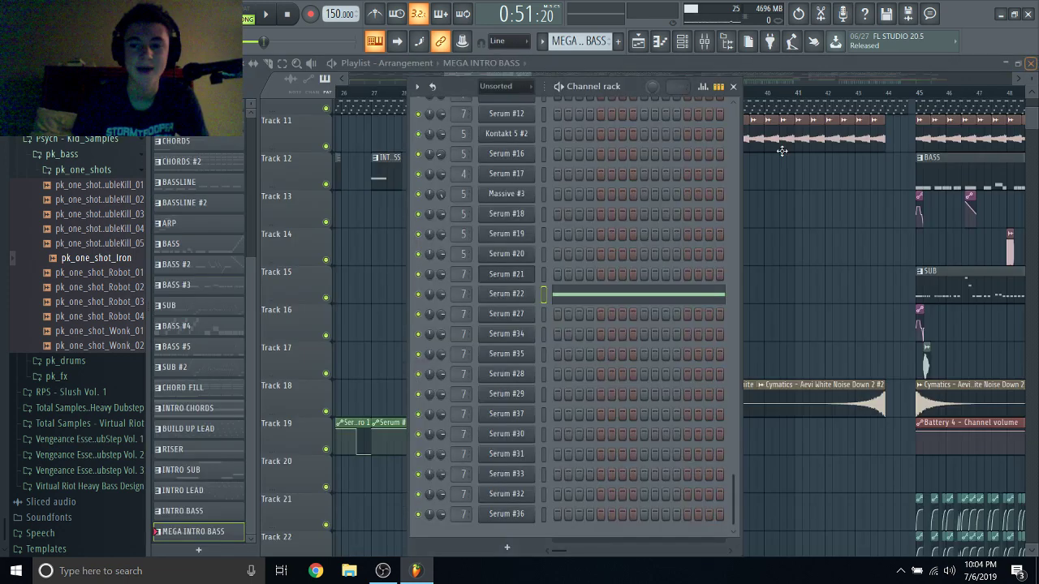
Examine the Serum #22 settings used by MEGA INTRO BASS, closing the plugin window and the Channel rack.
click(1031, 62)
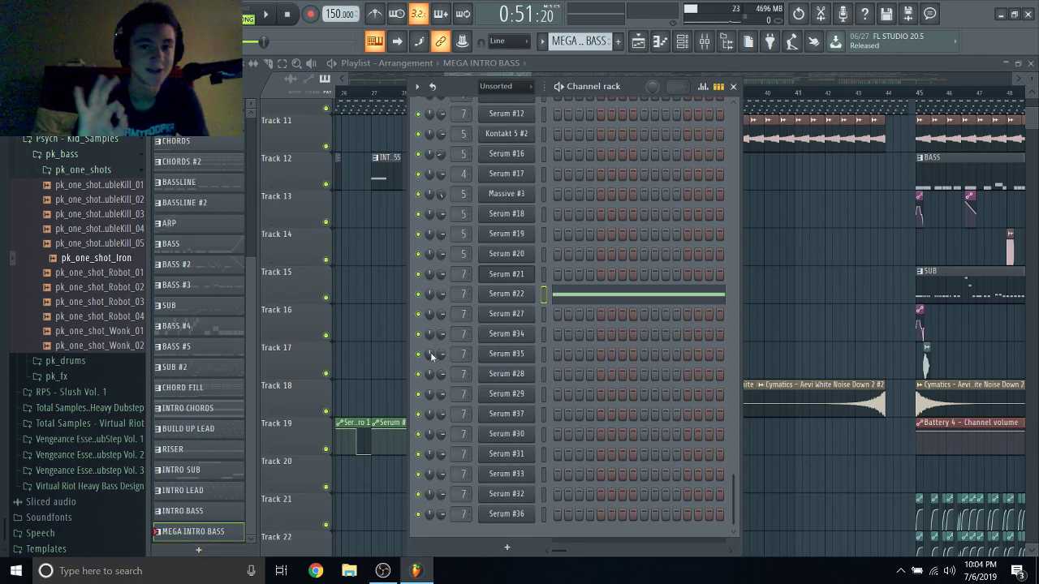
click(512, 294)
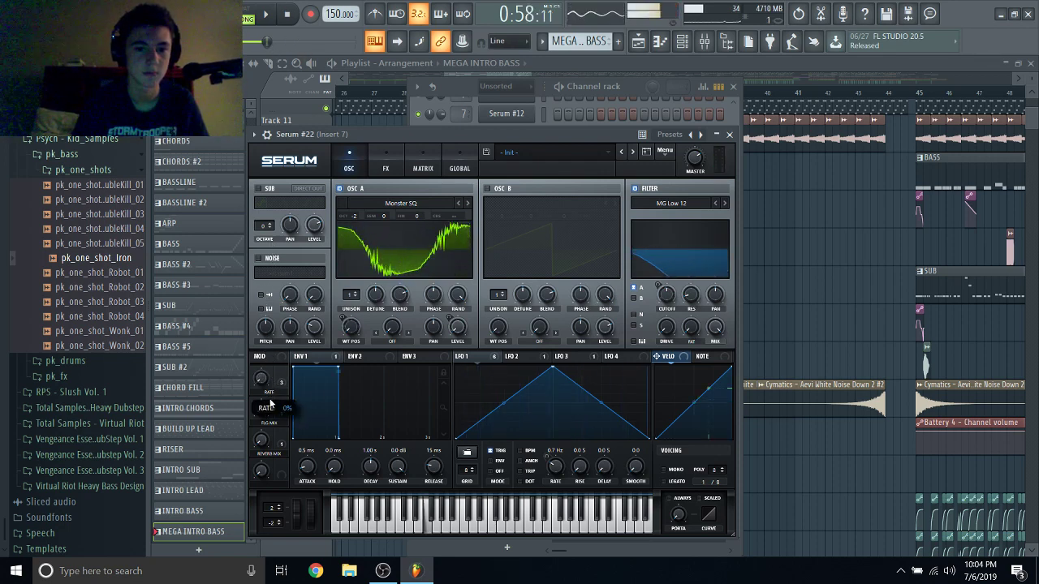
click(729, 134)
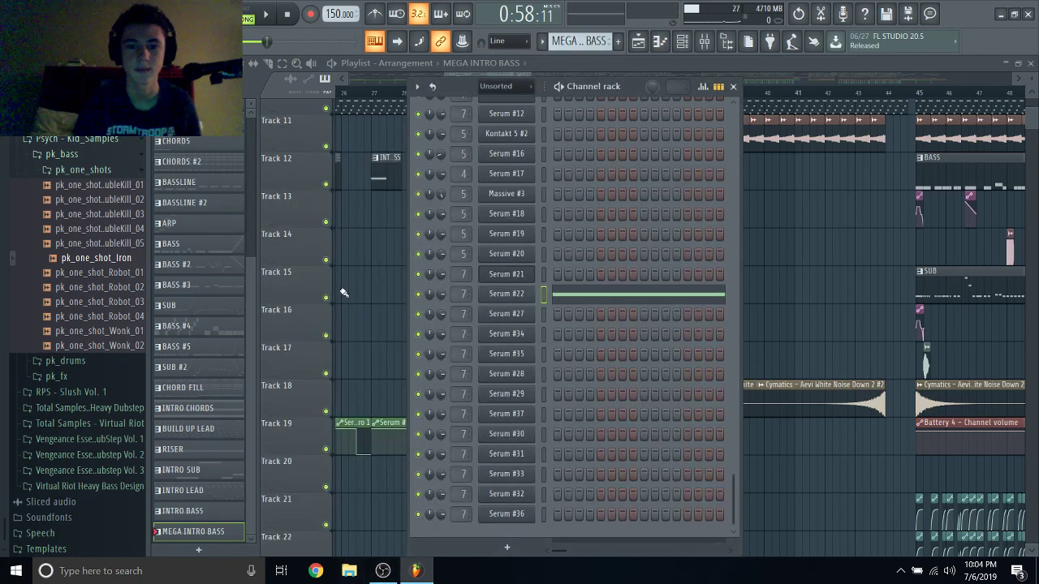
key(F6)
scroll(376, 259, down, 3)
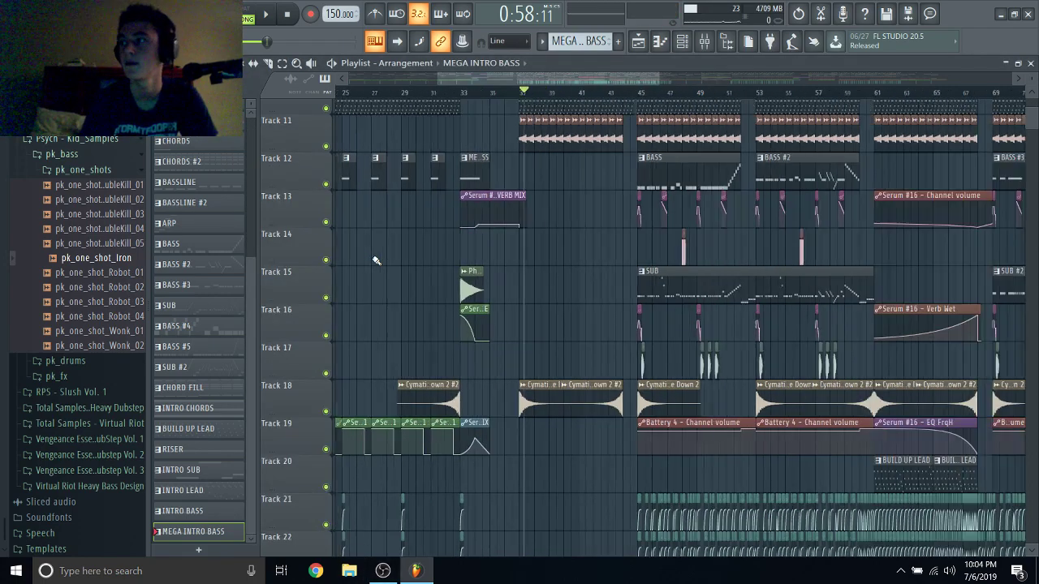
scroll(376, 259, down, 3)
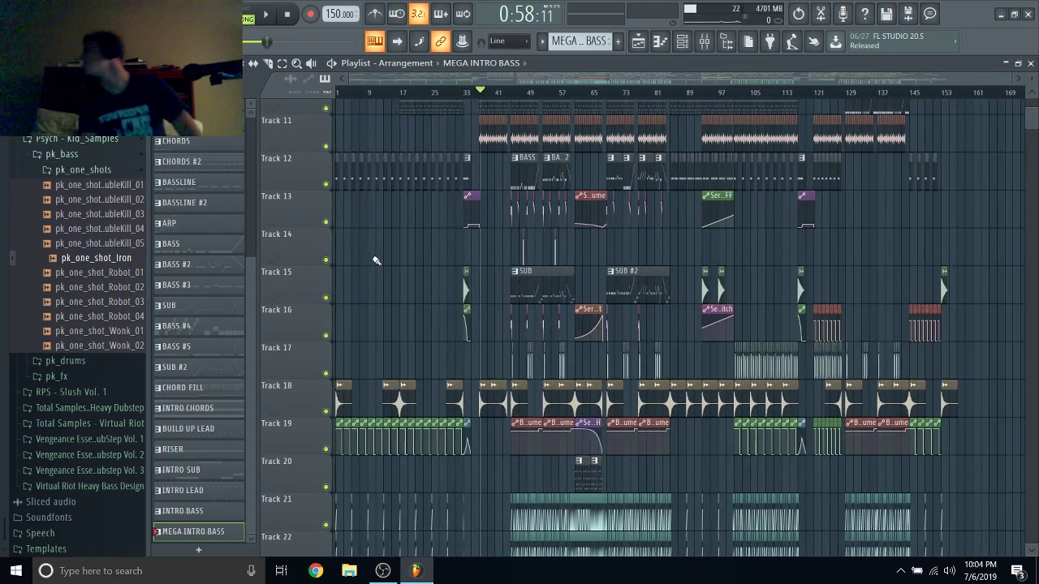
Leave the current song and start a new project with an empty playlist.
key(alt+f)
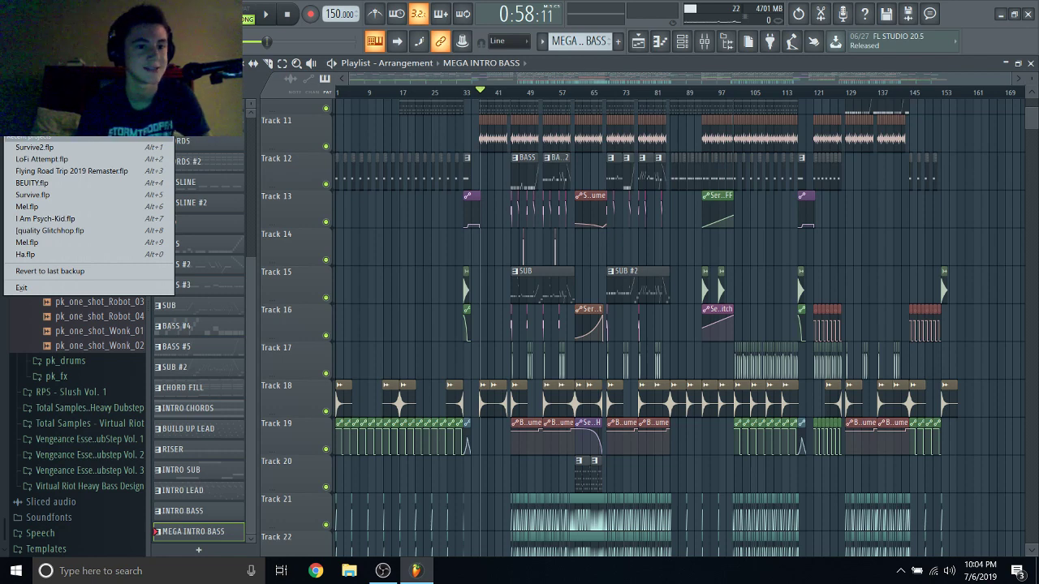
key(alt+1)
click(552, 321)
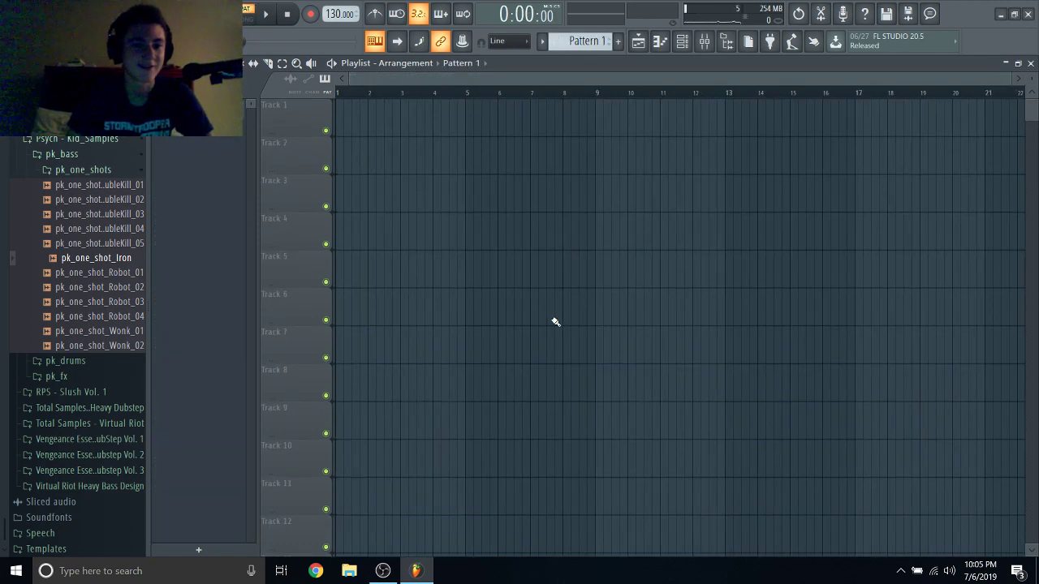
click(555, 322)
right_click(570, 319)
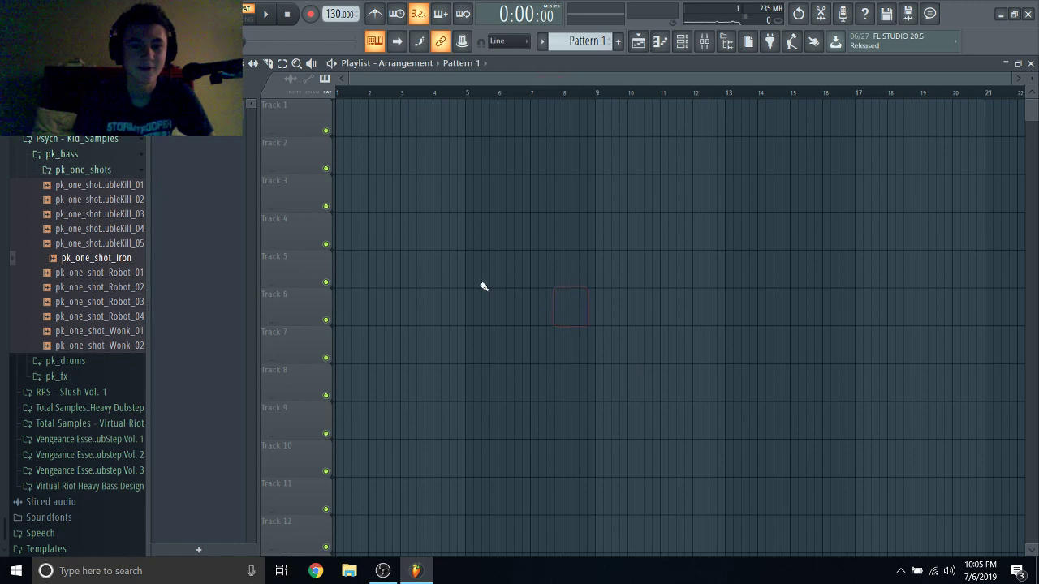
Collapse the Psych - Kid_Samples folder and show the Channel rack.
click(127, 139)
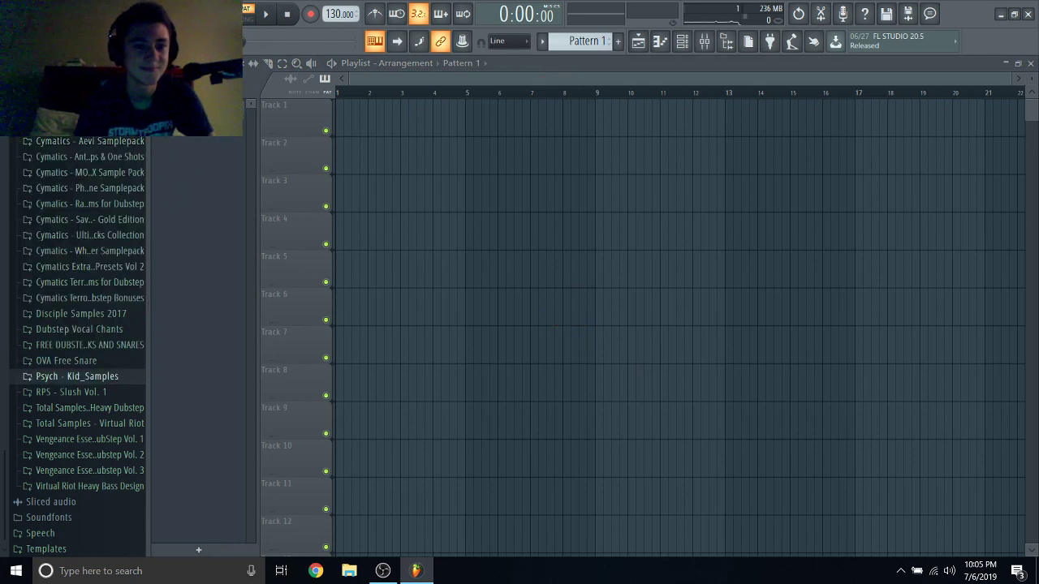
key(F6)
scroll(127, 234, up, 8)
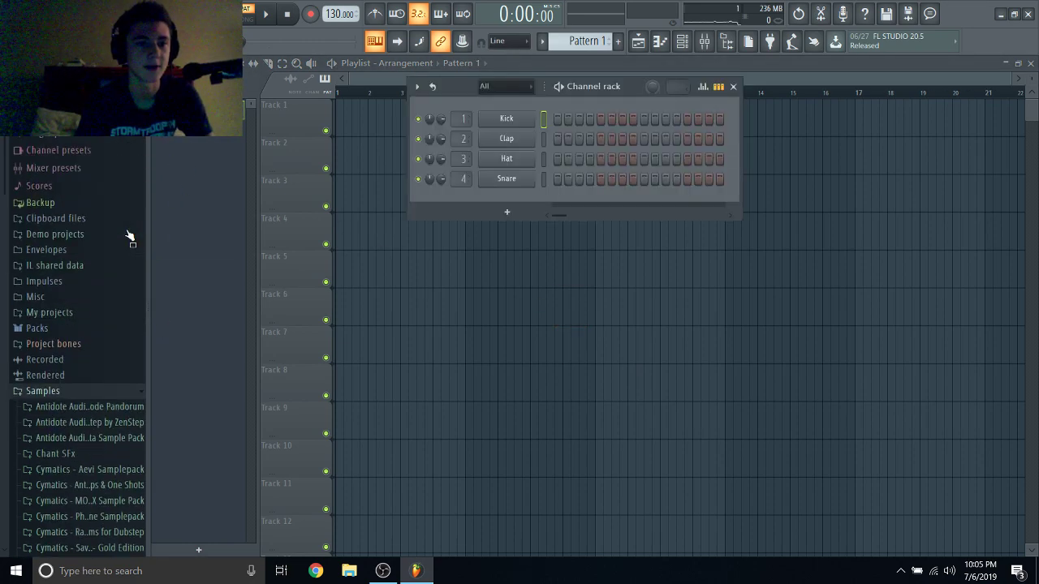
scroll(129, 235, down, 8)
scroll(127, 235, up, 8)
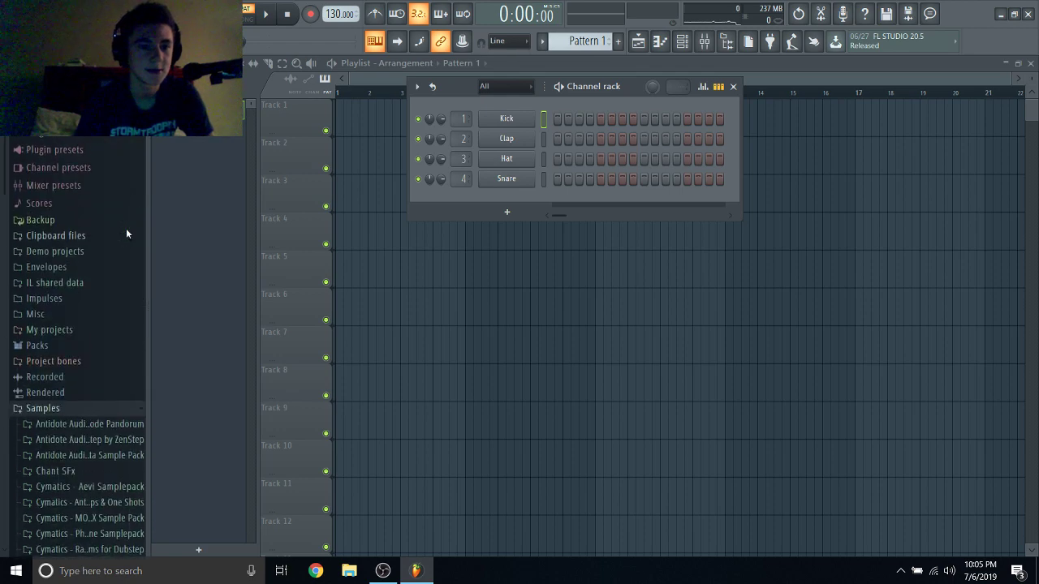
Set the project tempo to 150 BPM and add Kontakt 5 as a new channel.
drag(340, 14, 340, 7)
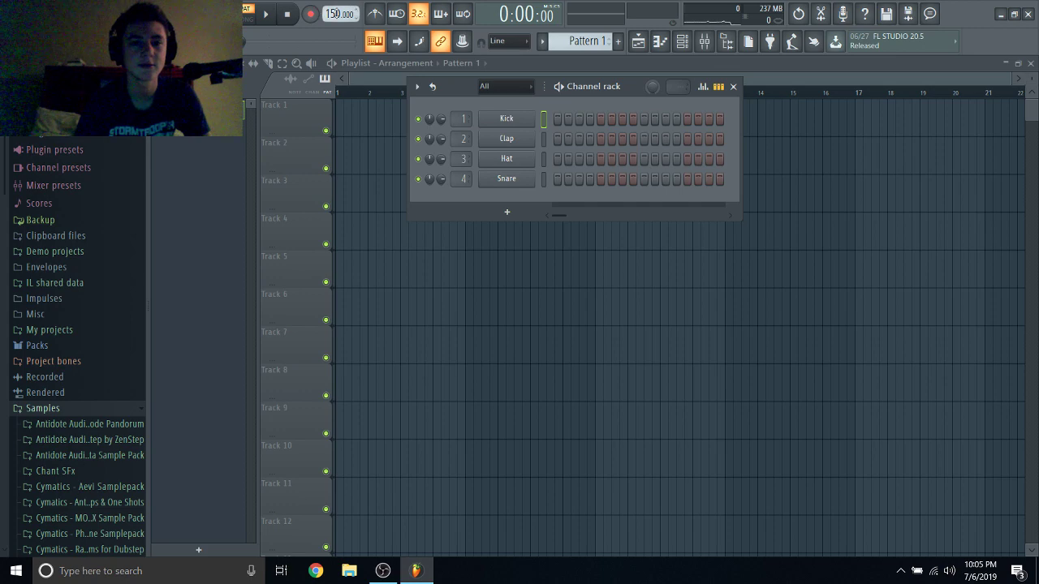
scroll(81, 161, up, 5)
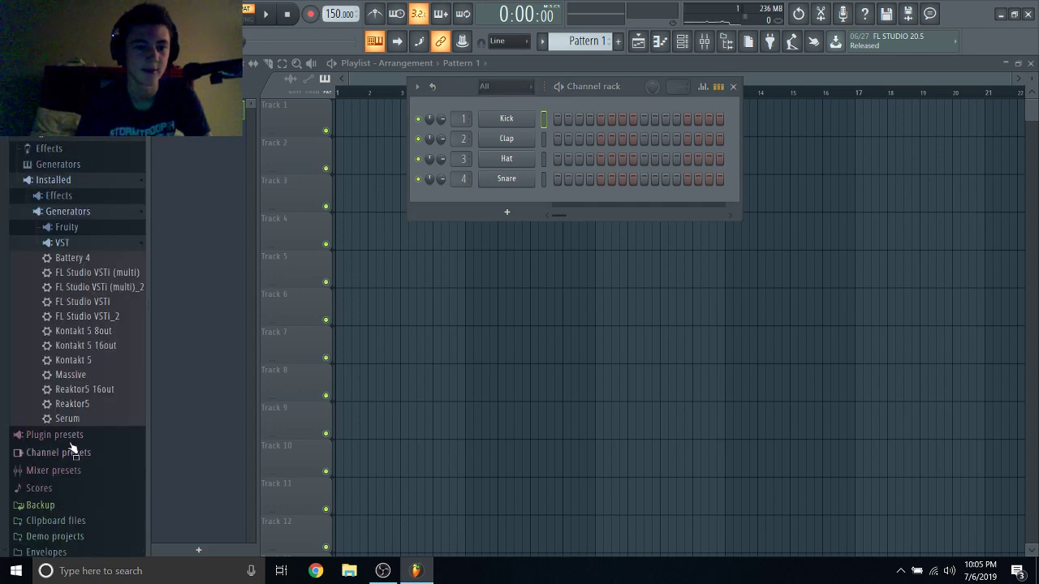
drag(81, 362, 499, 200)
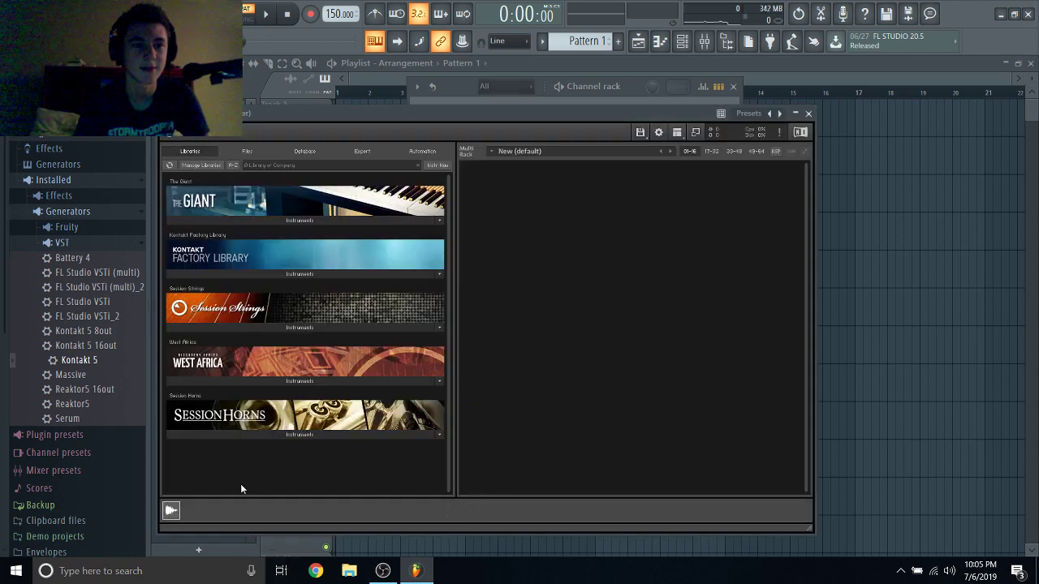
Load the Session Horns - Performance instrument from the Session Horns library into Kontakt's rack.
click(328, 433)
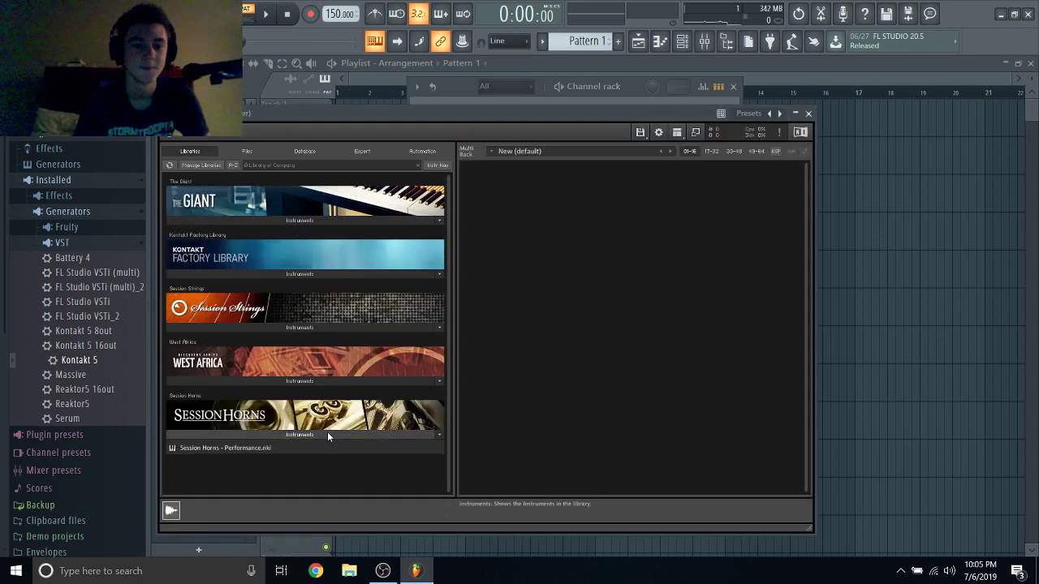
click(226, 449)
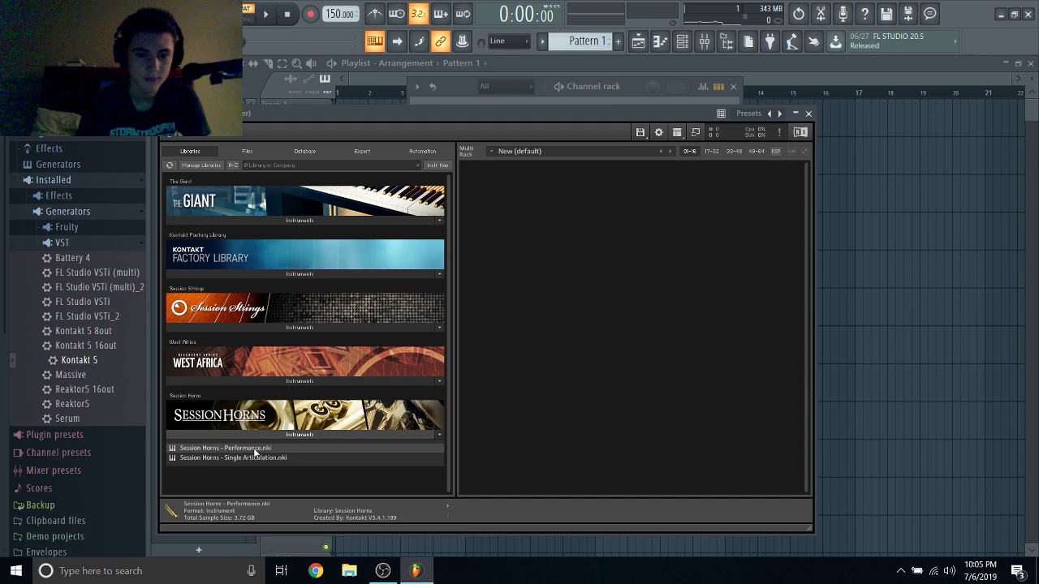
drag(254, 452, 497, 227)
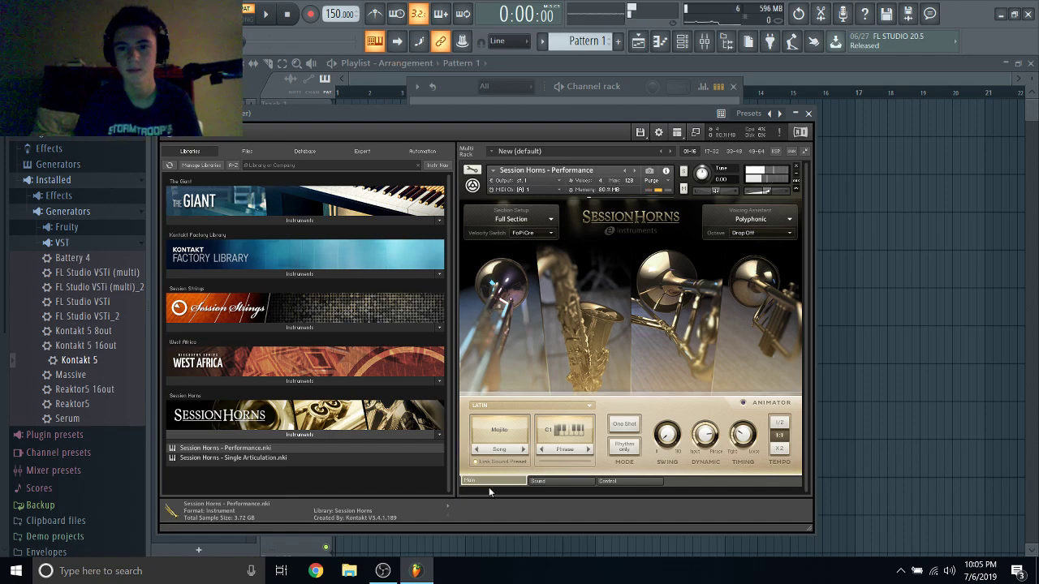
Switch to OBS, raise the Desktop Audio volume to -4.6 dB and return to FL Studio.
click(378, 574)
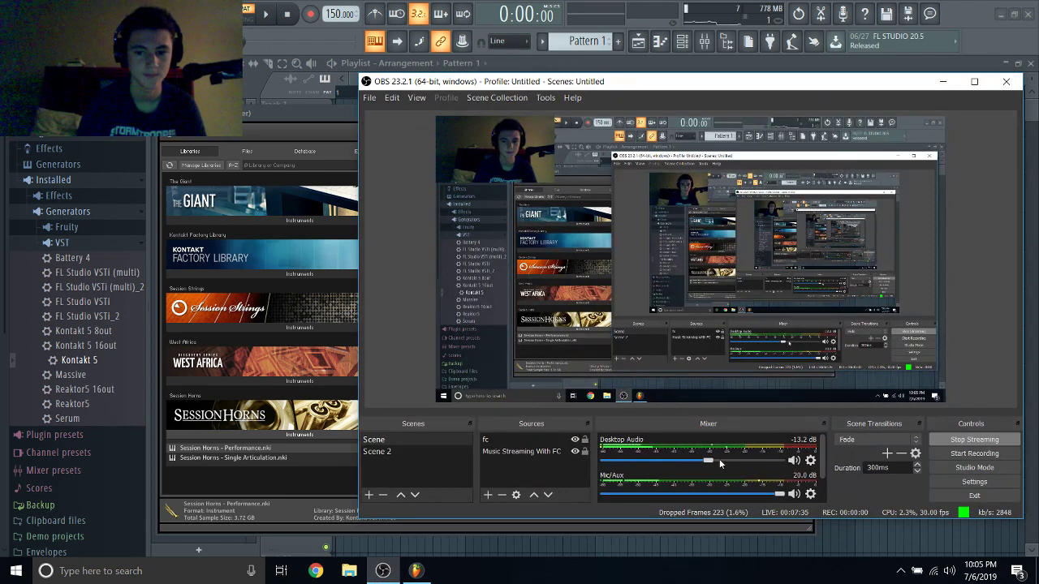
drag(708, 460, 746, 461)
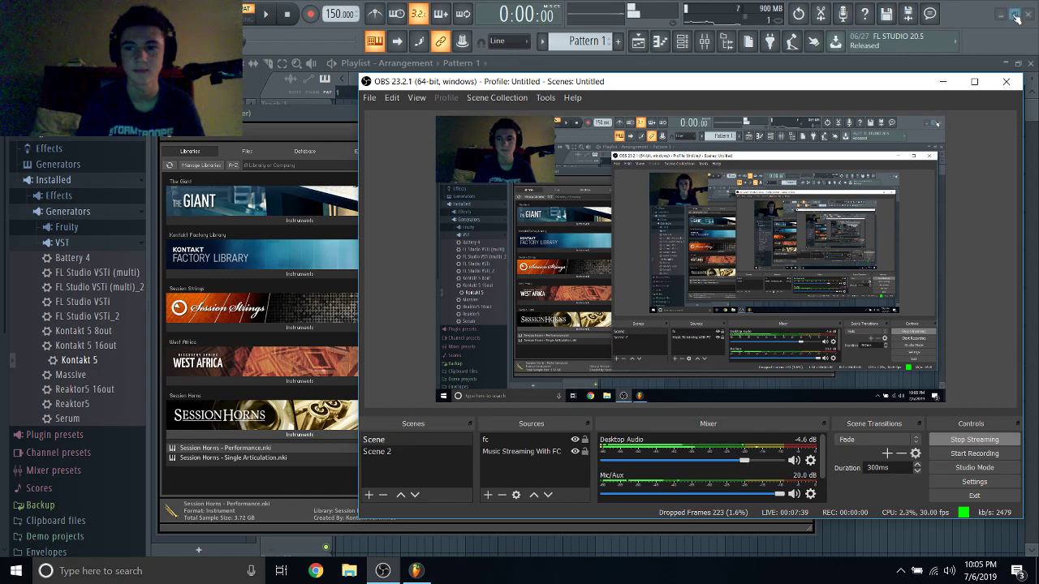
click(943, 80)
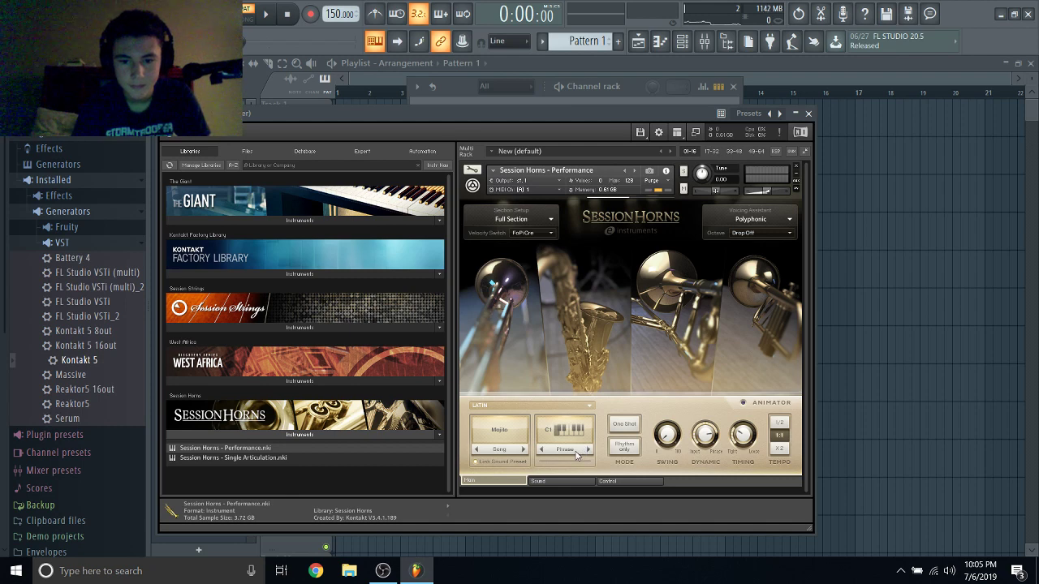
Try the Animator's One Shot mode and examine the Sound, Control, Section Setup and Voicing Assistant options of Session Horns.
click(622, 423)
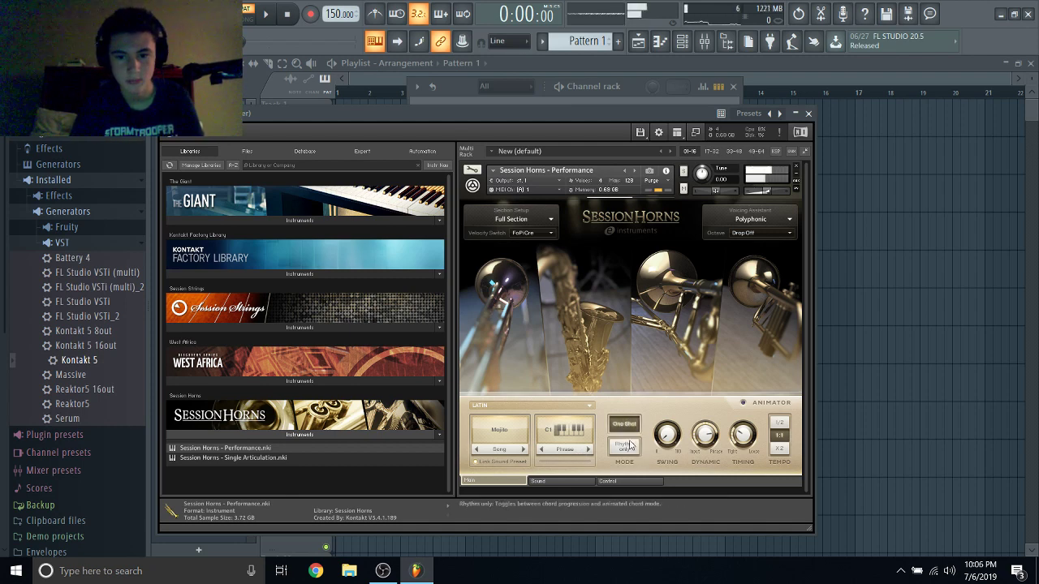
click(623, 431)
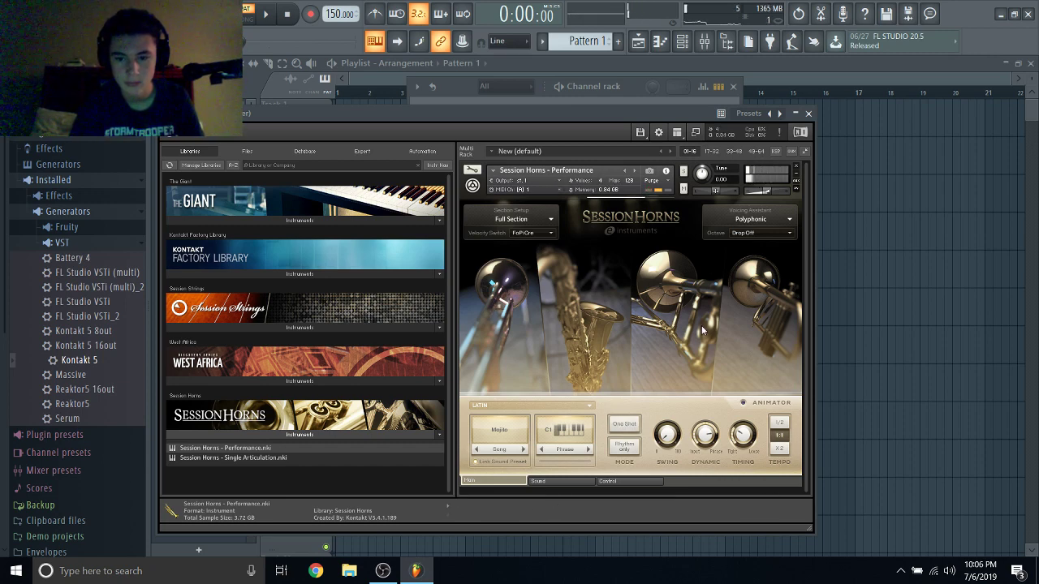
click(576, 484)
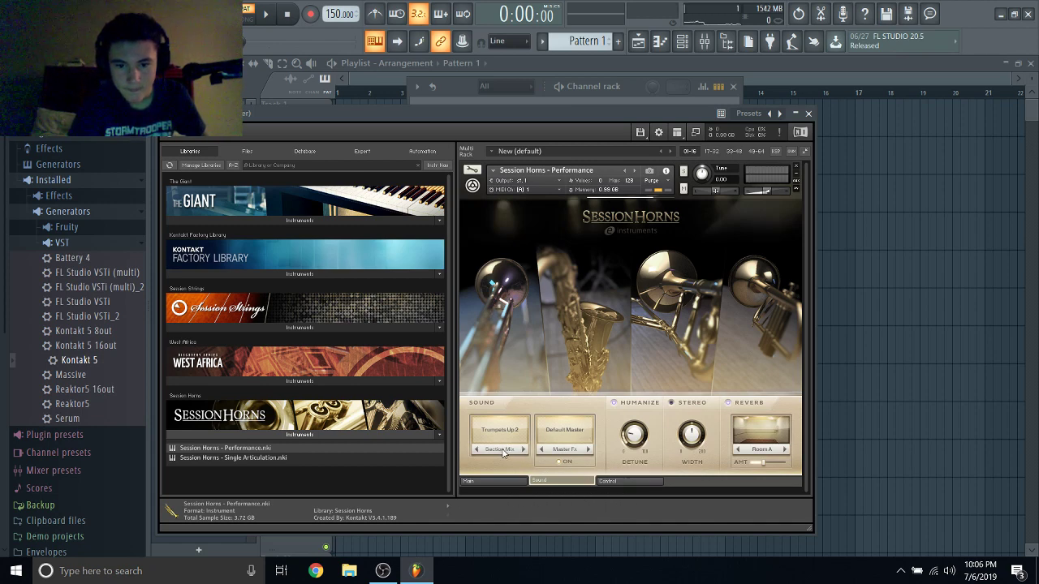
click(616, 483)
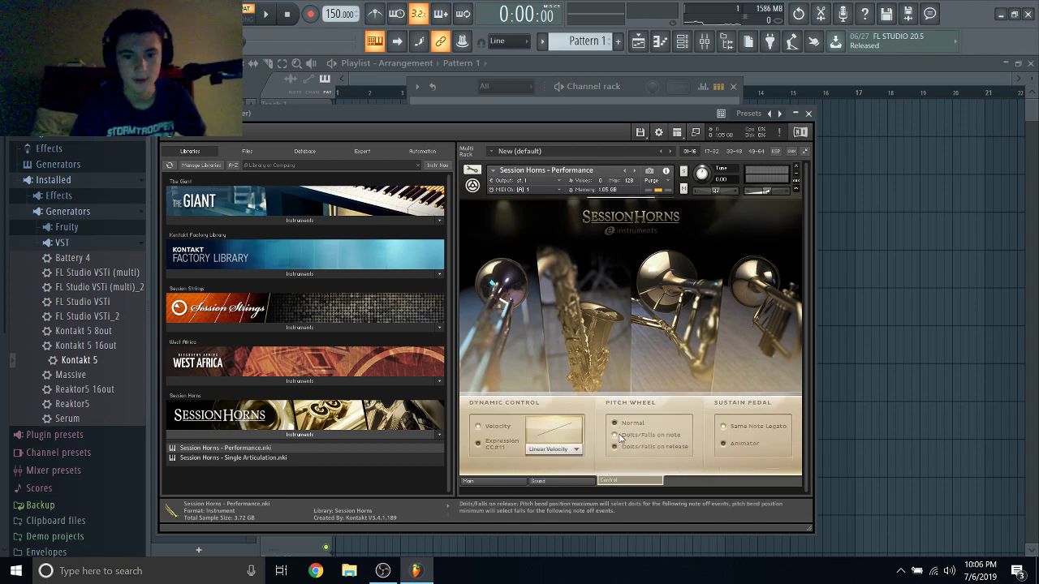
click(518, 480)
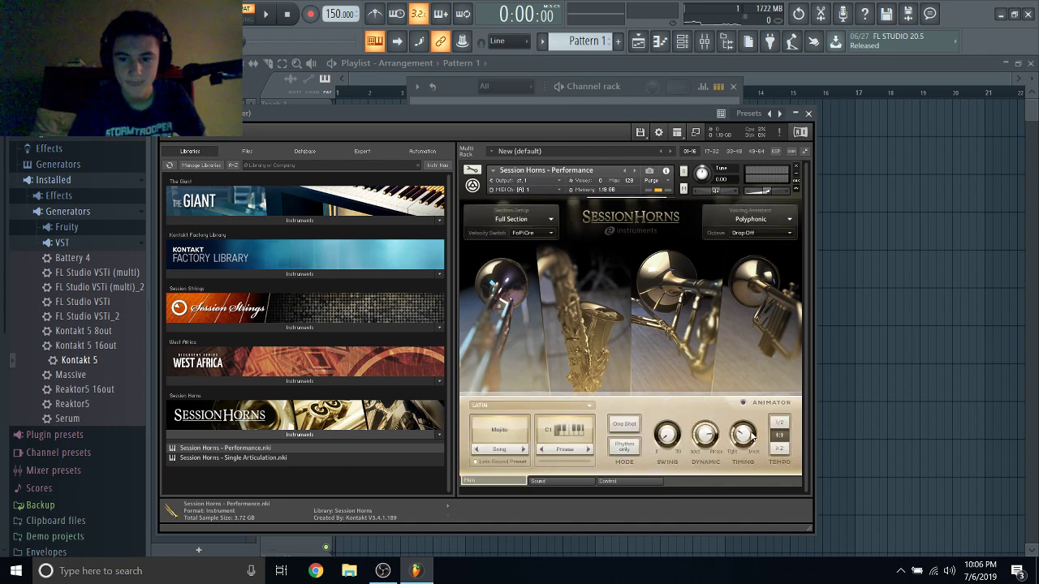
click(532, 220)
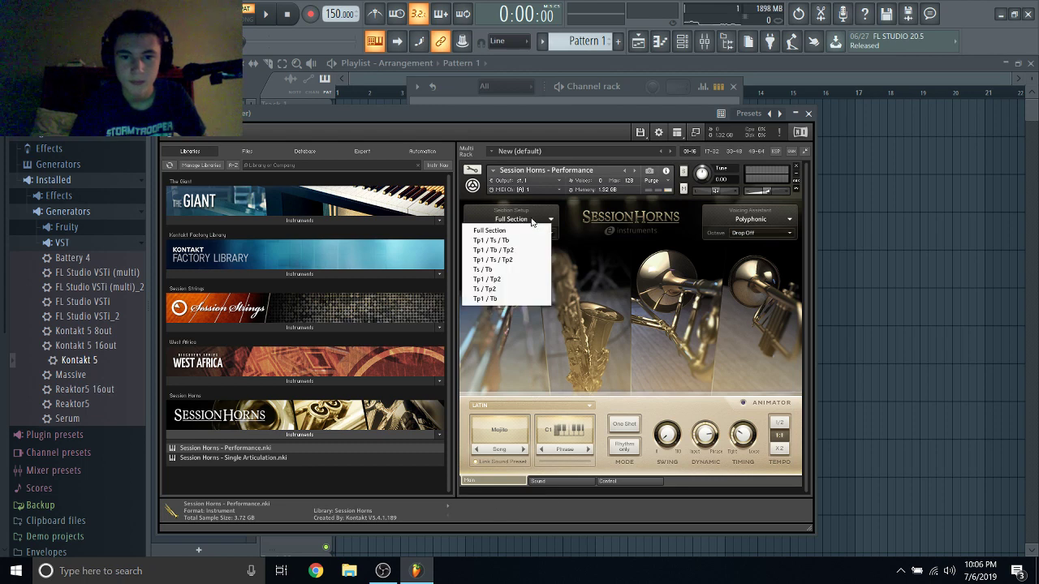
click(779, 223)
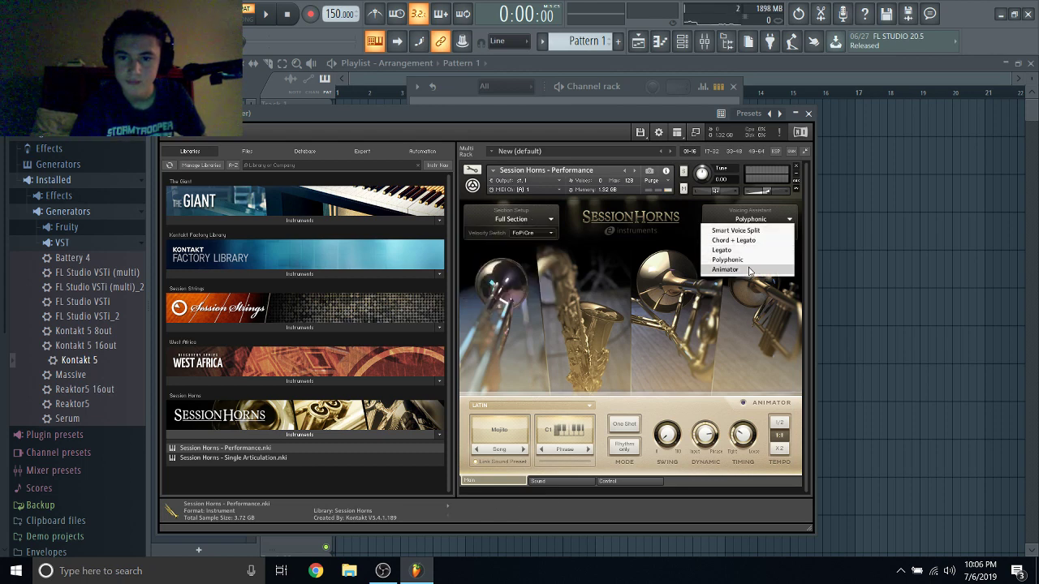
Turn on Stereo in the Session Horns sound settings, set its width to 200% and check the control settings.
click(568, 480)
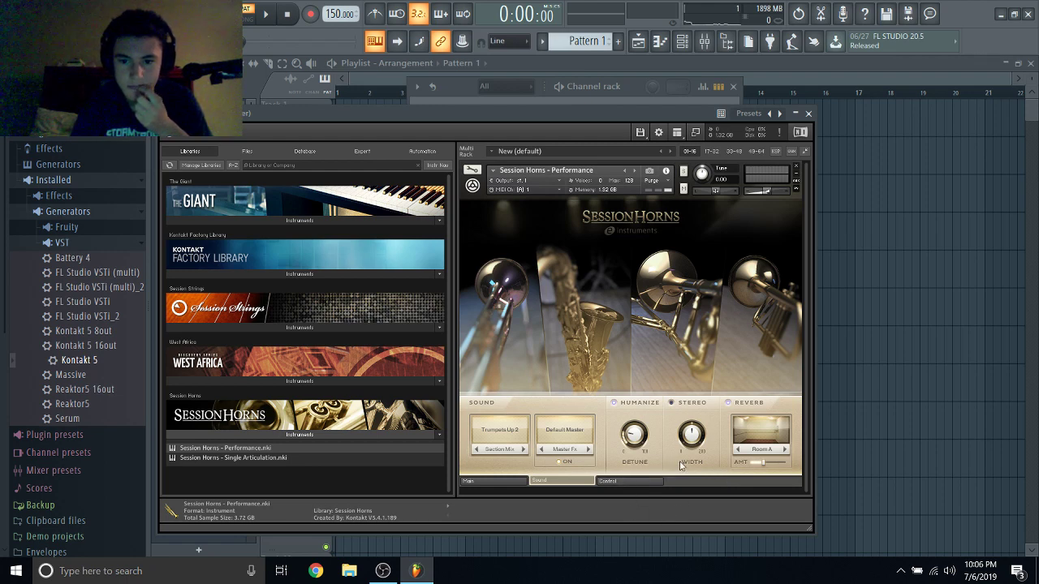
click(674, 402)
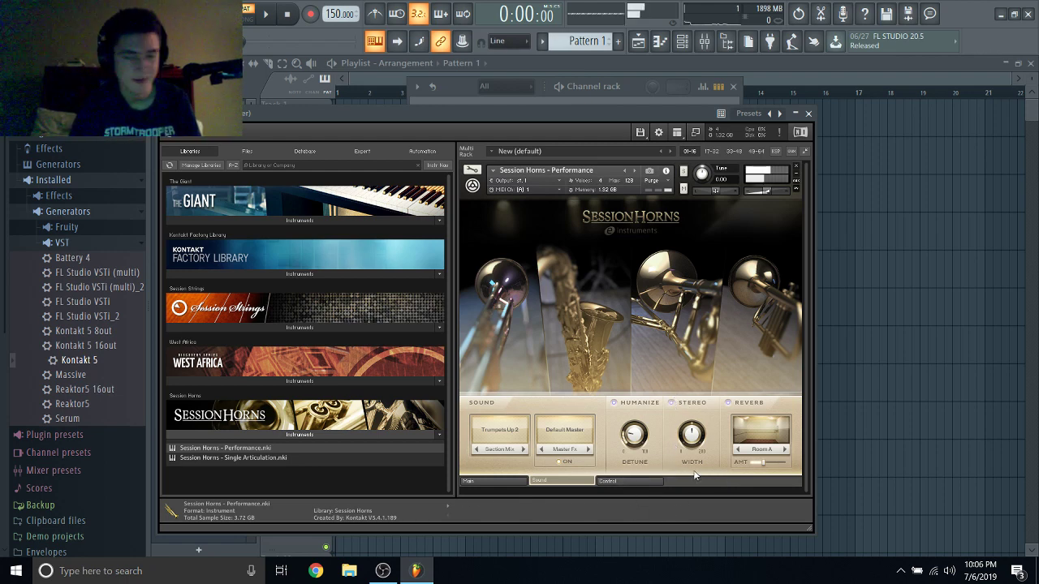
drag(692, 434, 691, 414)
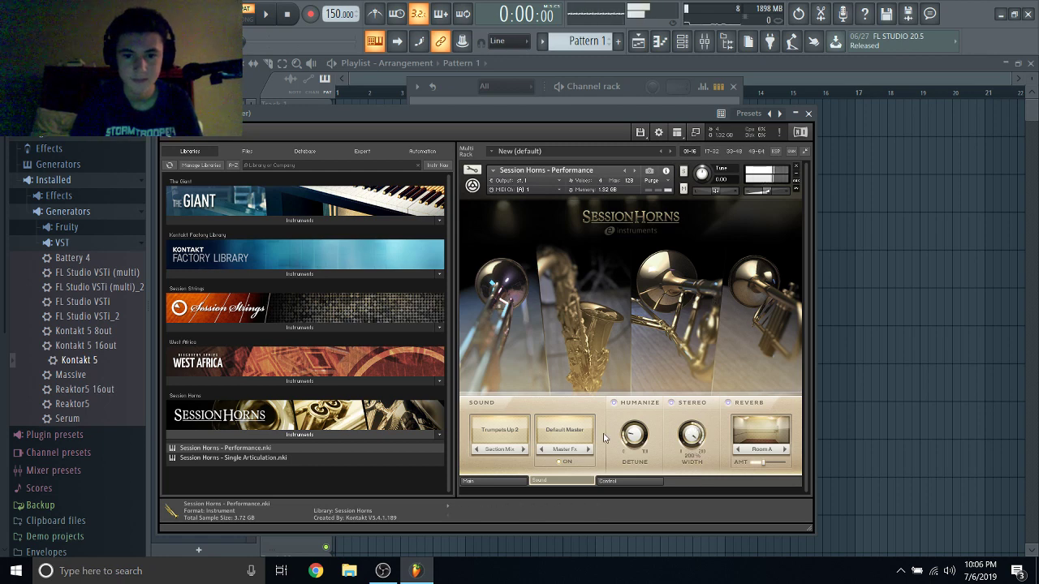
click(611, 481)
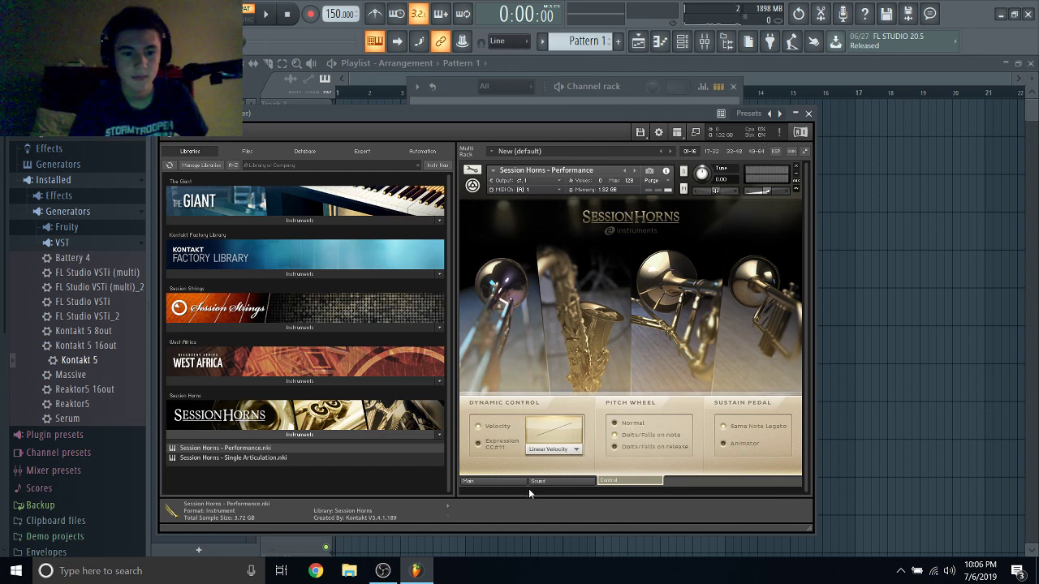
Replace the loaded instrument with Session Horns - Single Articulation and look over its sound settings.
click(255, 460)
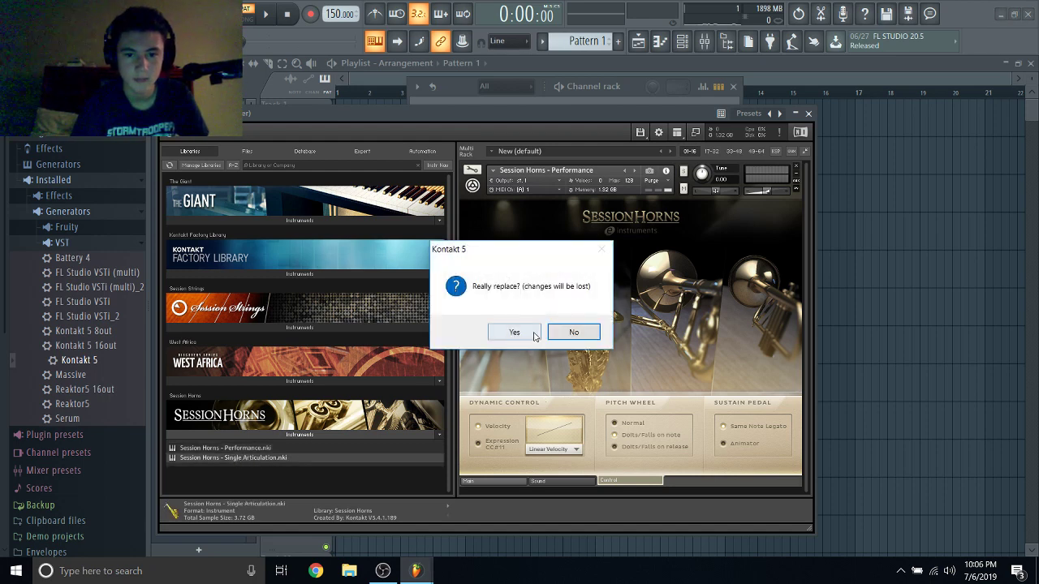
click(534, 337)
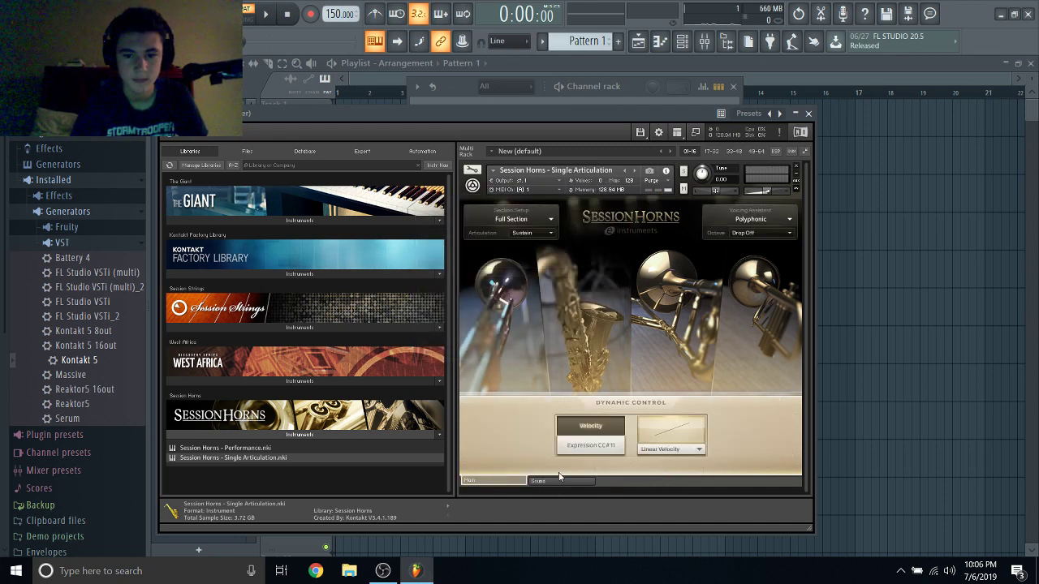
click(558, 480)
click(519, 481)
Load Brass Ensemble from the Kontakt Factory Library's Orchestral, 3 - VSL Brass folder and select its Staccato articulation.
click(294, 434)
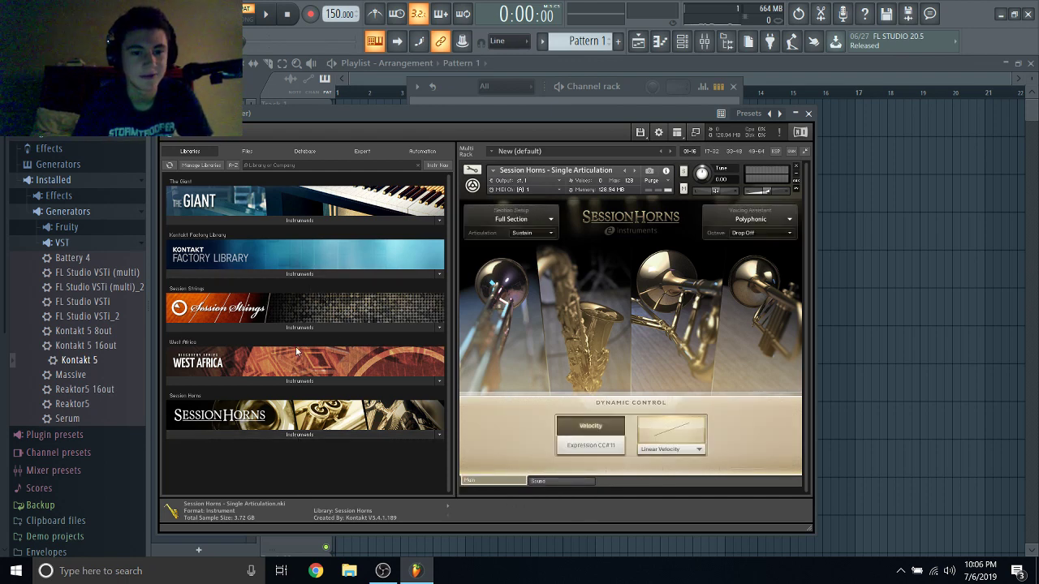
click(291, 274)
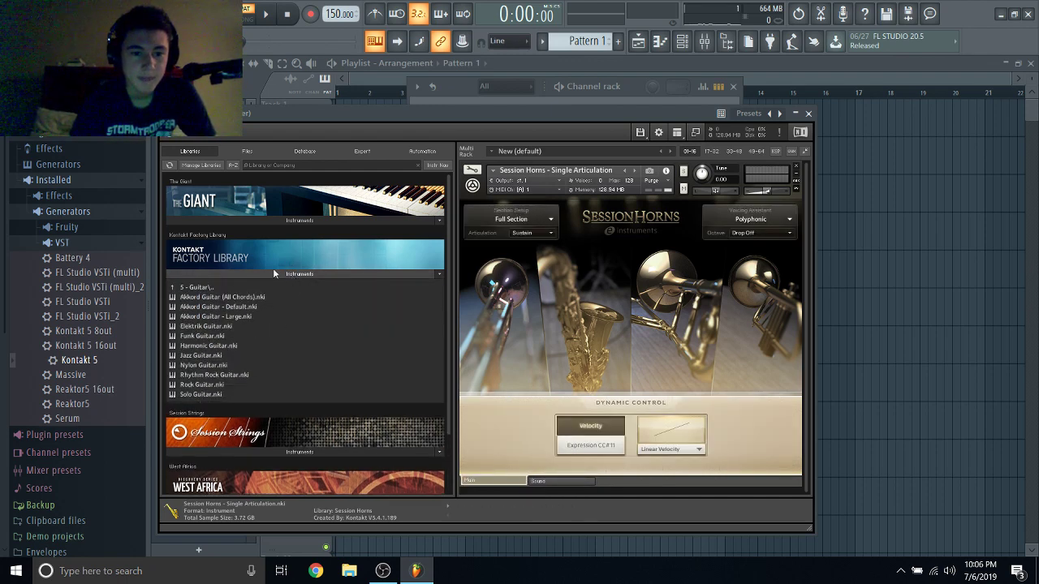
click(242, 285)
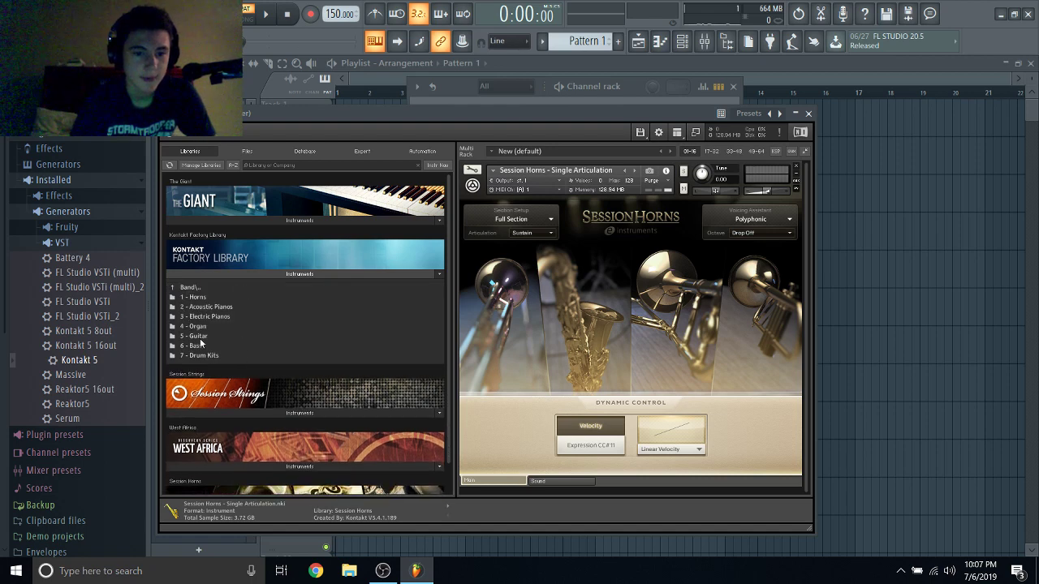
click(205, 286)
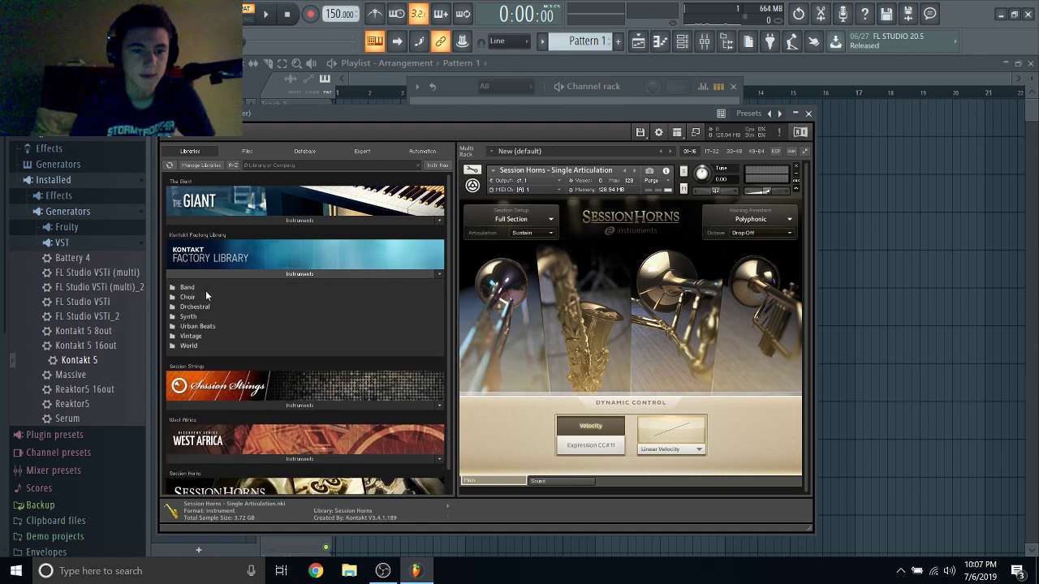
click(199, 307)
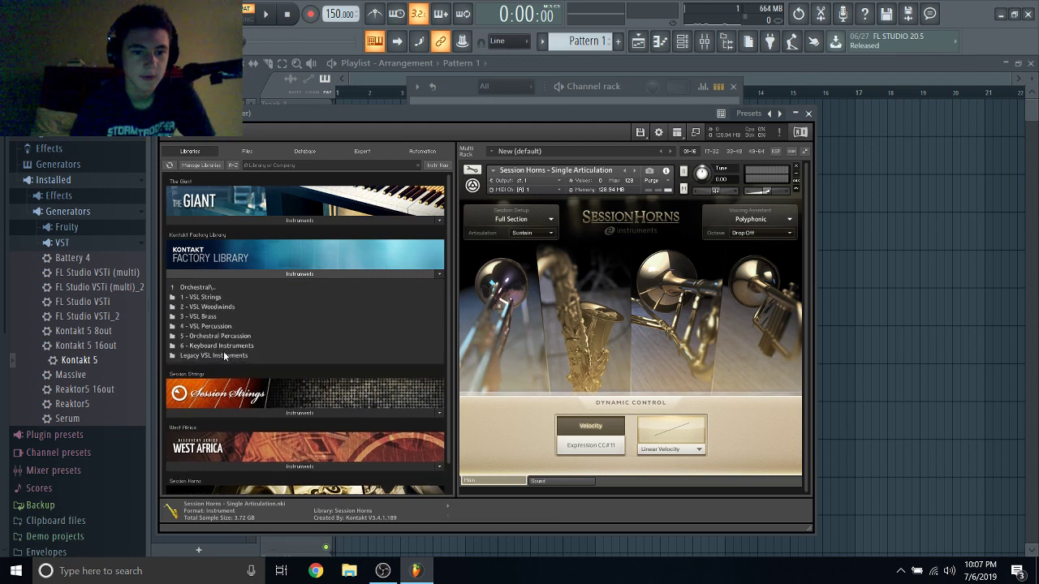
click(208, 317)
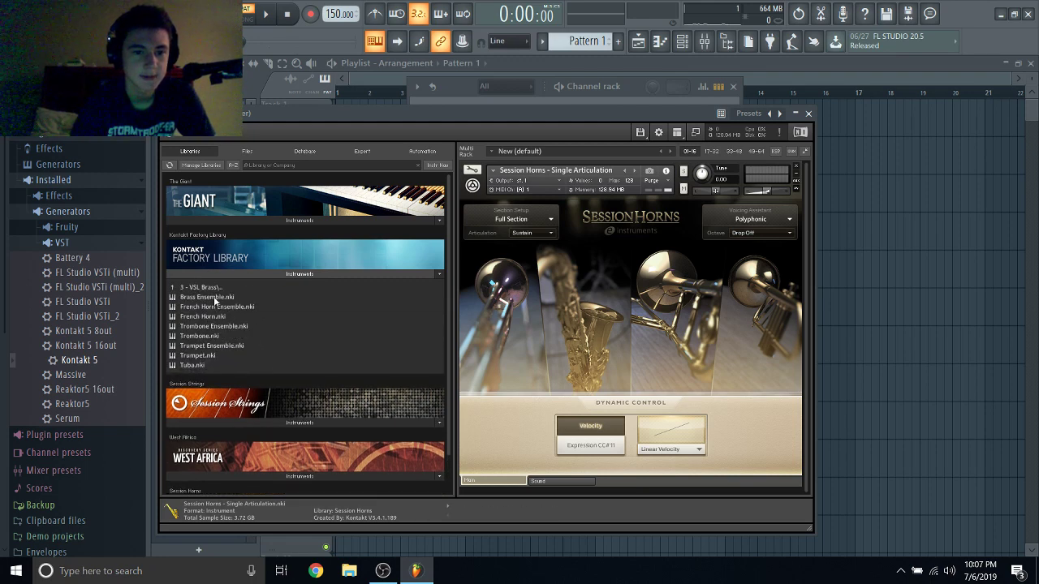
double_click(213, 296)
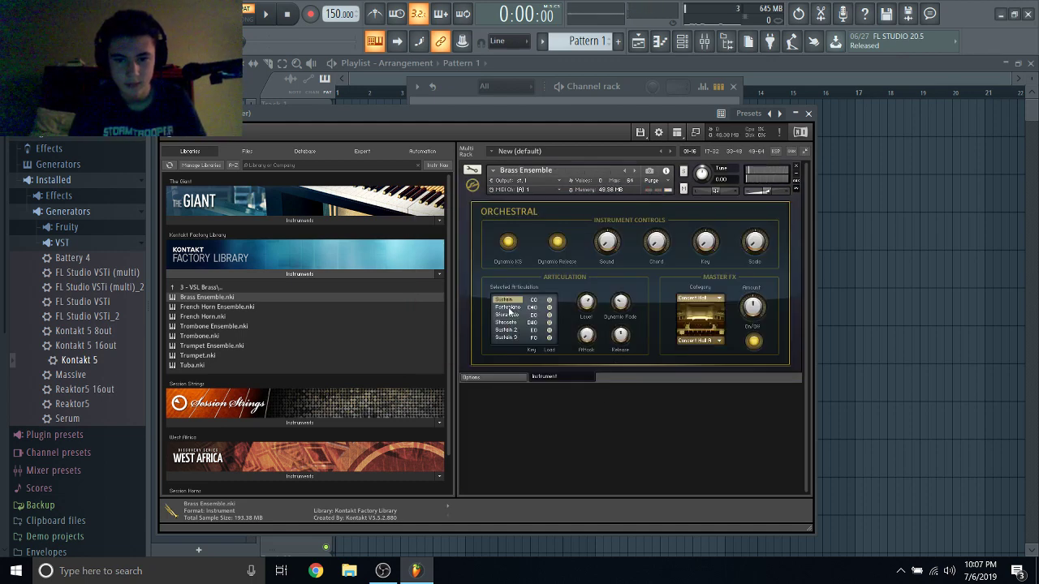
click(511, 317)
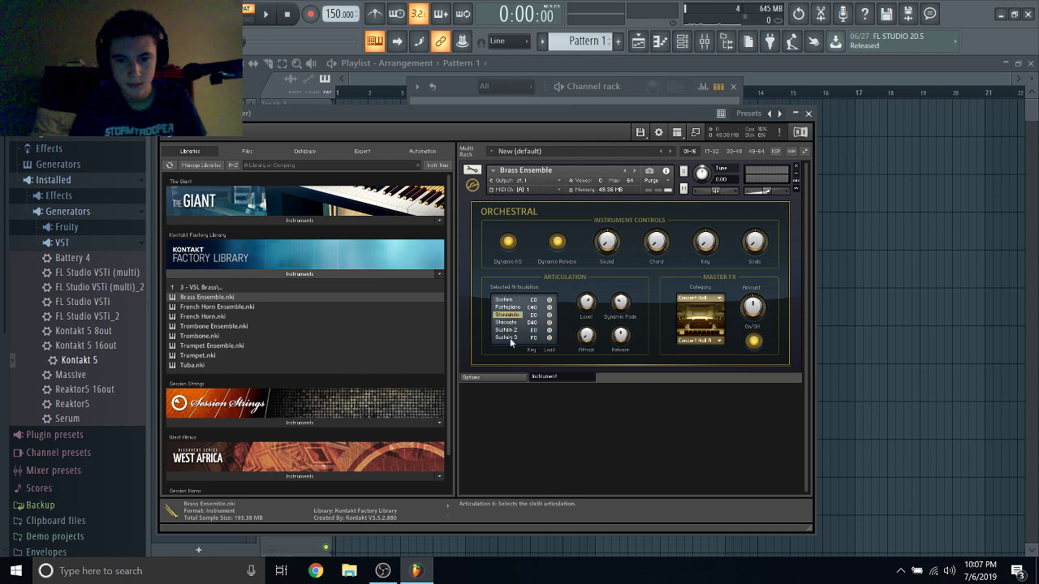
click(514, 324)
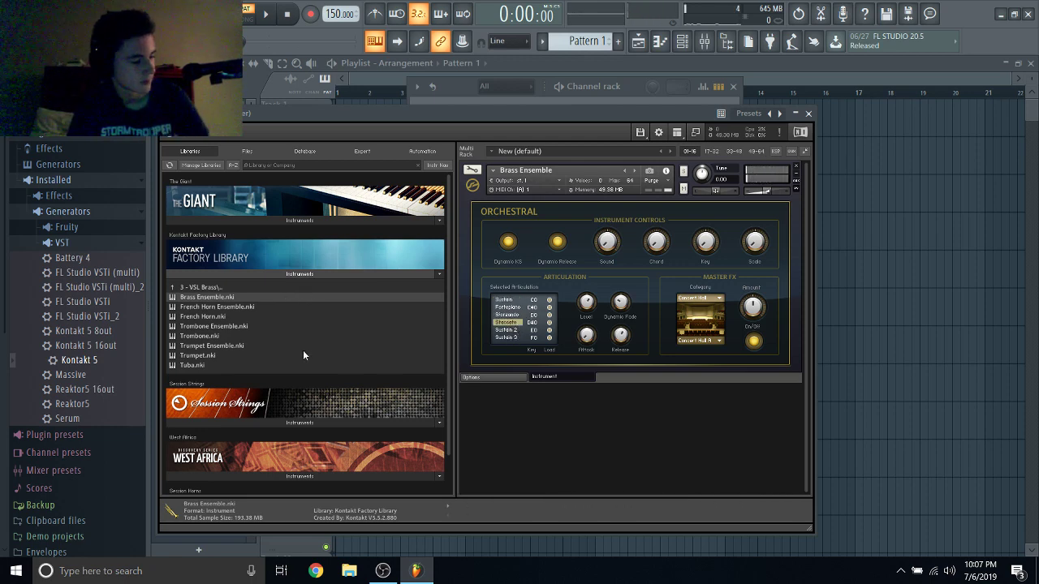
Add Session Horns - Performance to the rack below Brass Ensemble.
scroll(292, 357, down, 2)
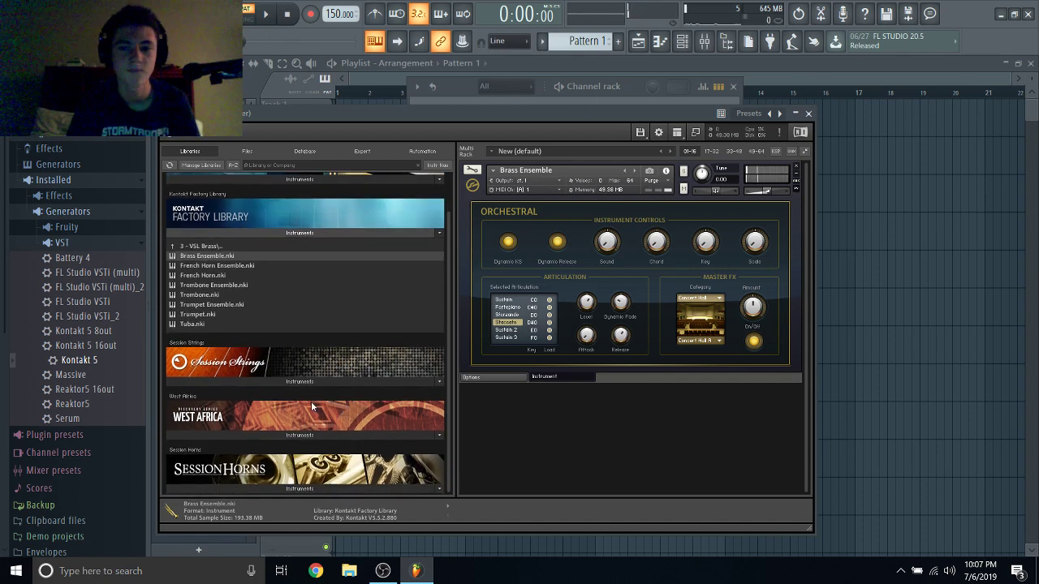
click(287, 489)
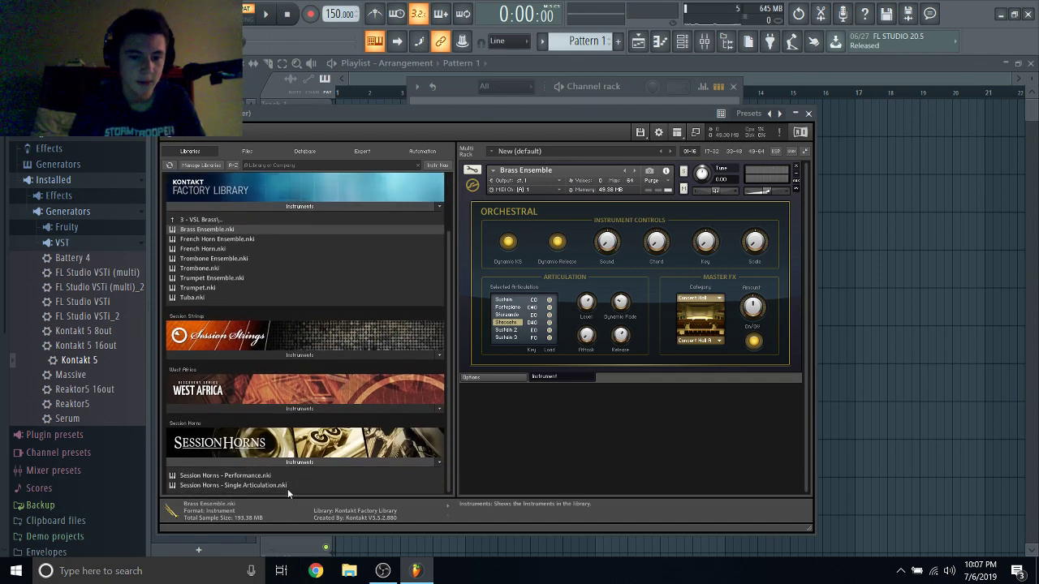
drag(261, 475, 514, 442)
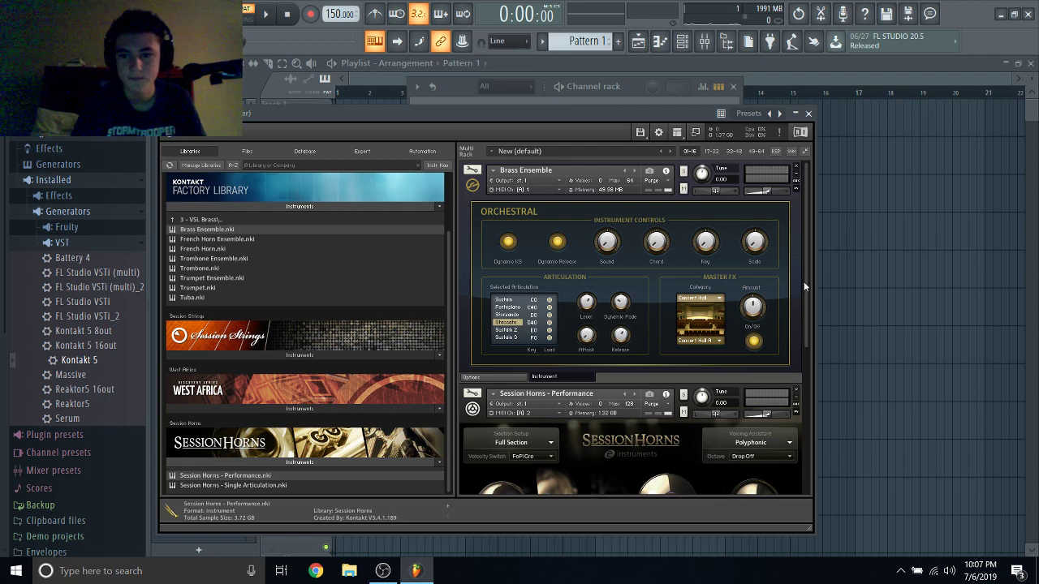
drag(807, 282, 787, 415)
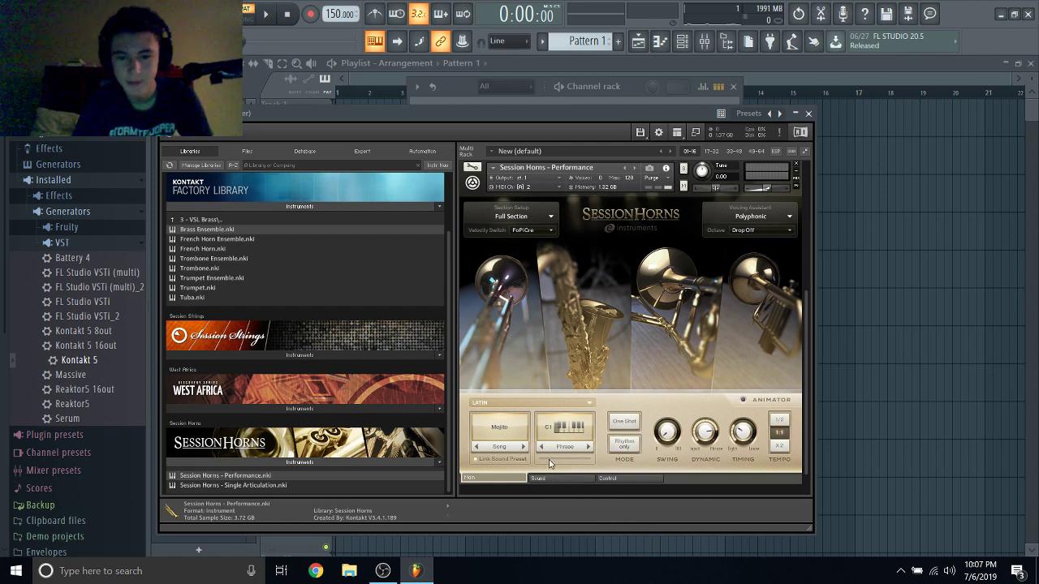
Review the Animator styles, sound and control settings of Session Horns - Performance and remove the instrument from the rack.
click(512, 404)
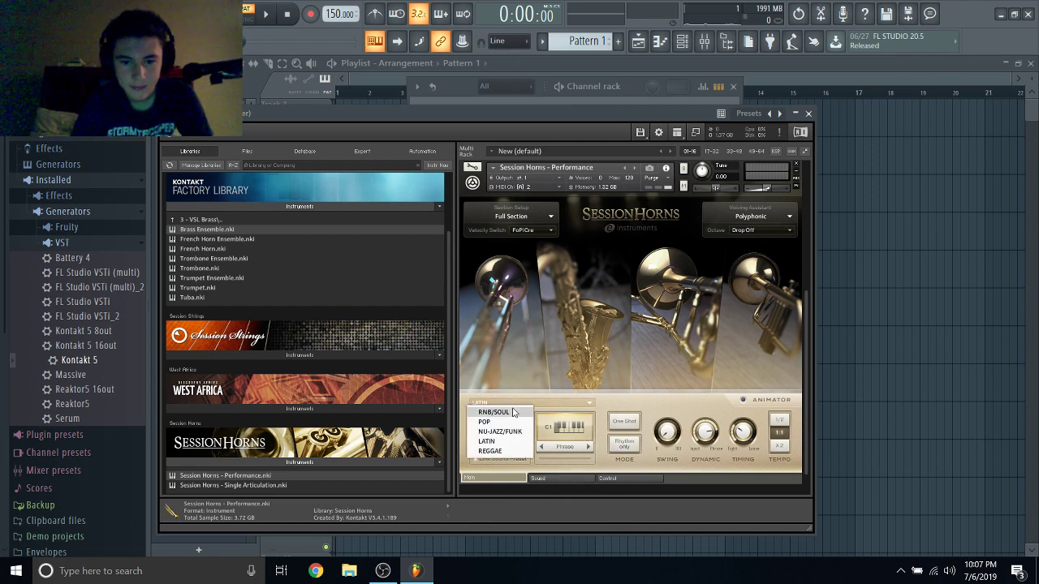
click(563, 476)
click(563, 477)
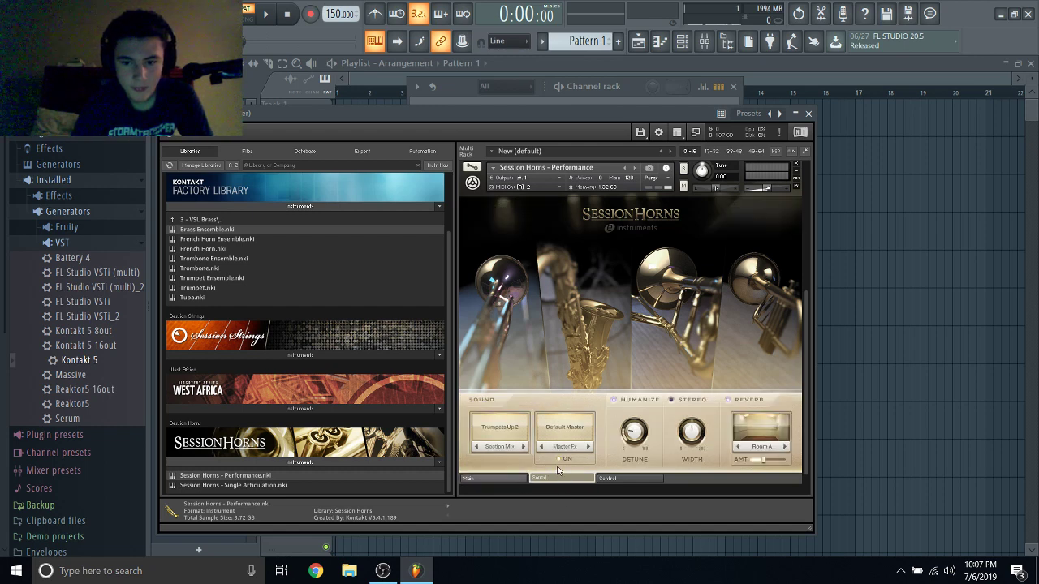
click(646, 480)
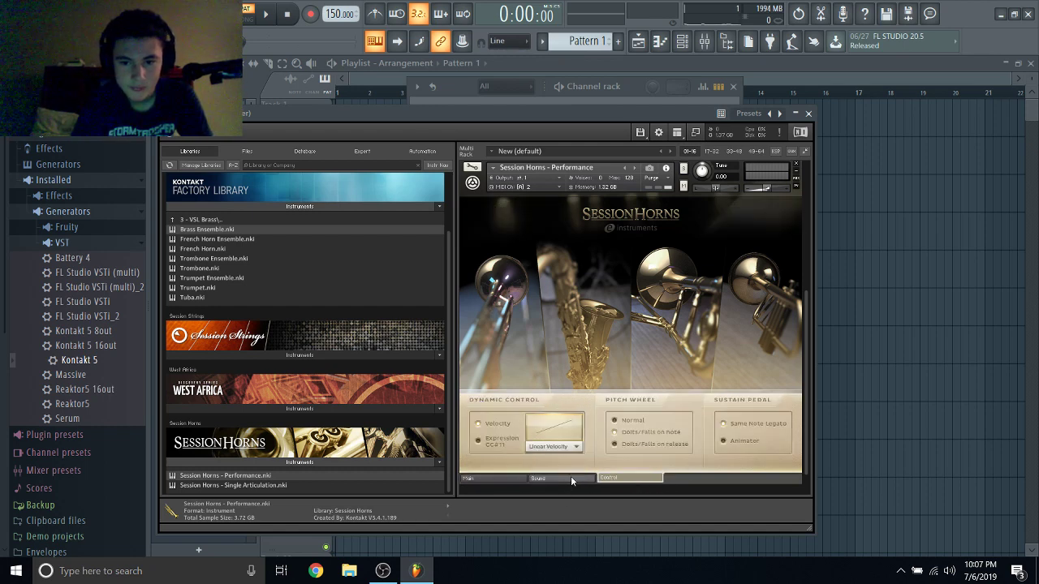
click(519, 478)
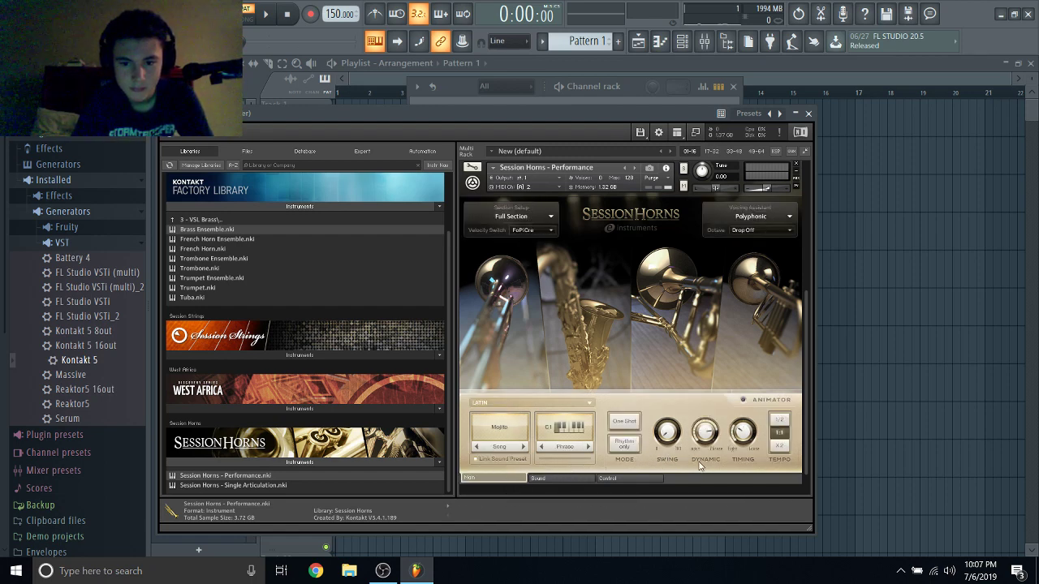
scroll(674, 324, up, 3)
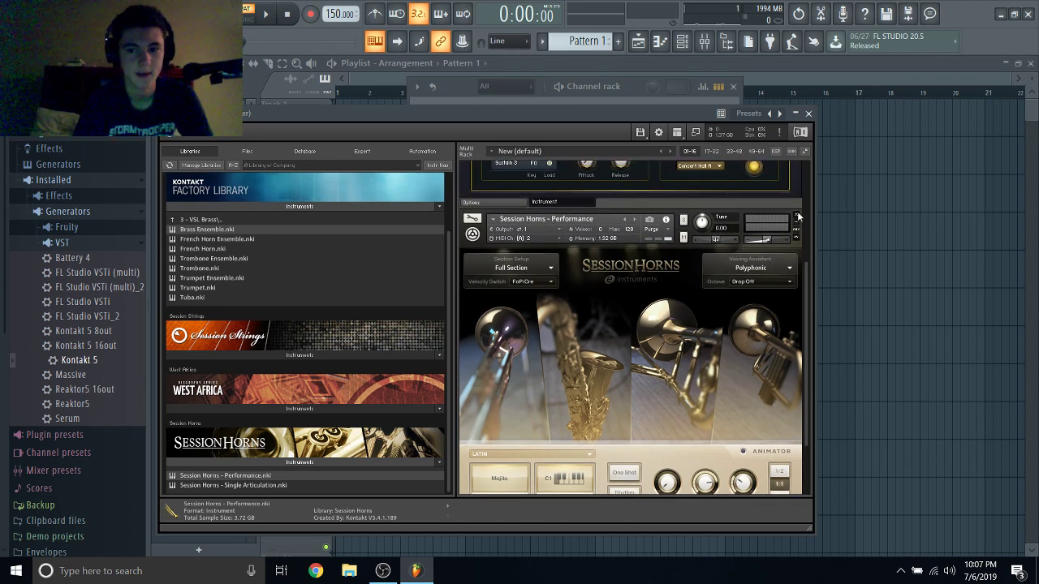
click(797, 216)
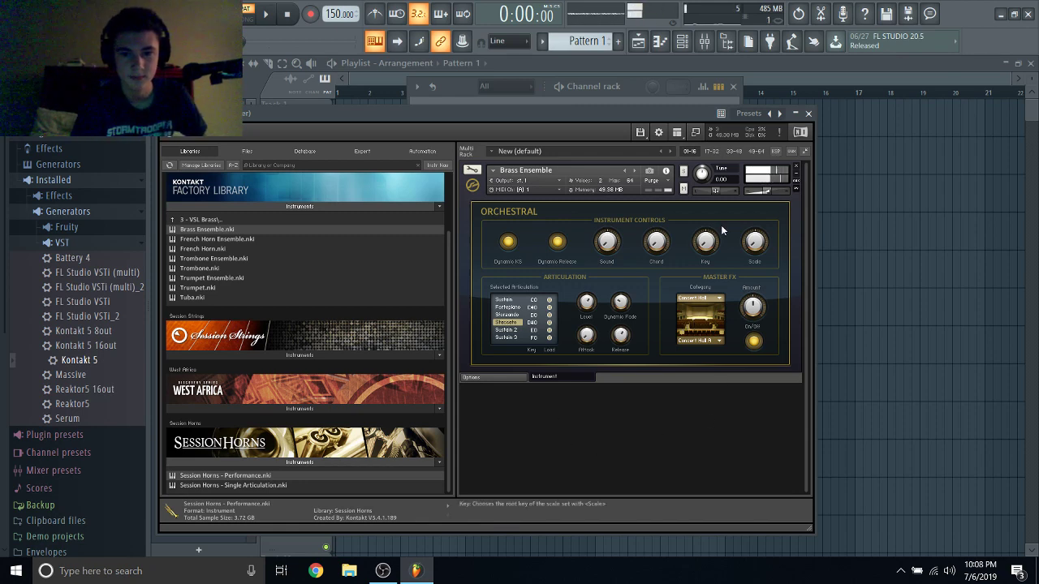
Close the Kontakt window, assign its channel to mixer track 1 and open the channel's piano roll.
click(808, 113)
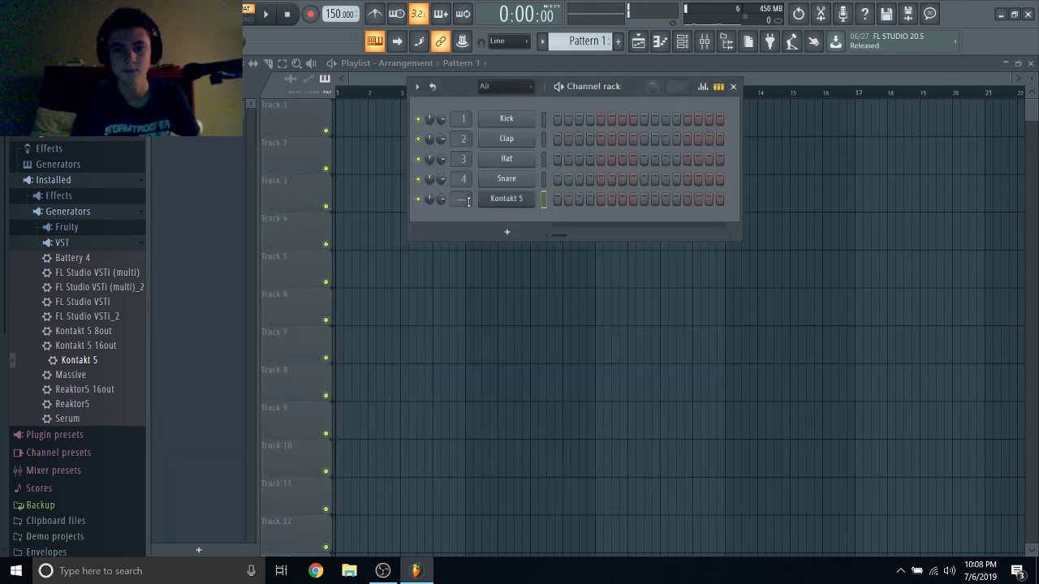
right_click(514, 203)
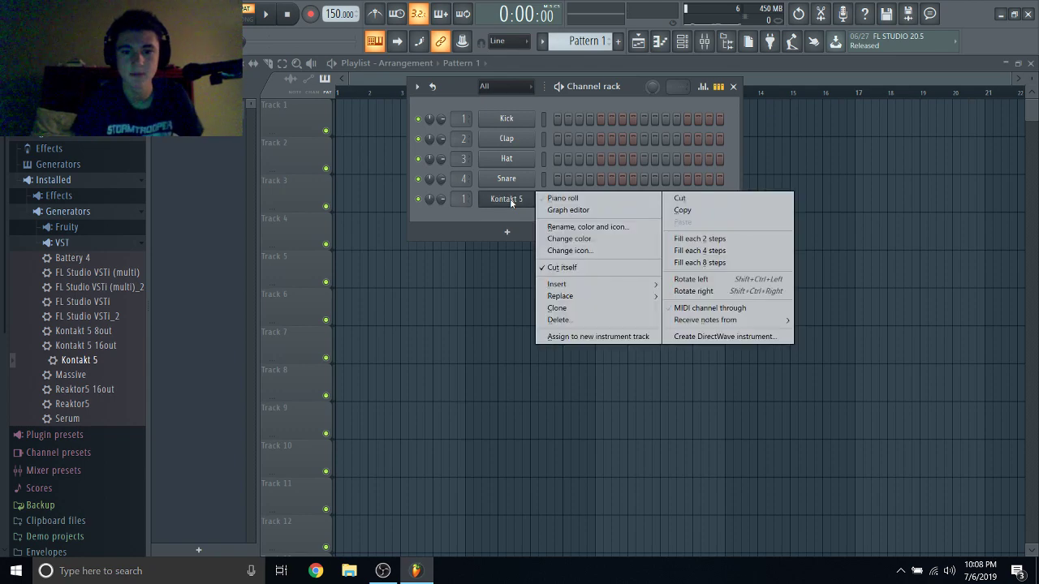
click(552, 198)
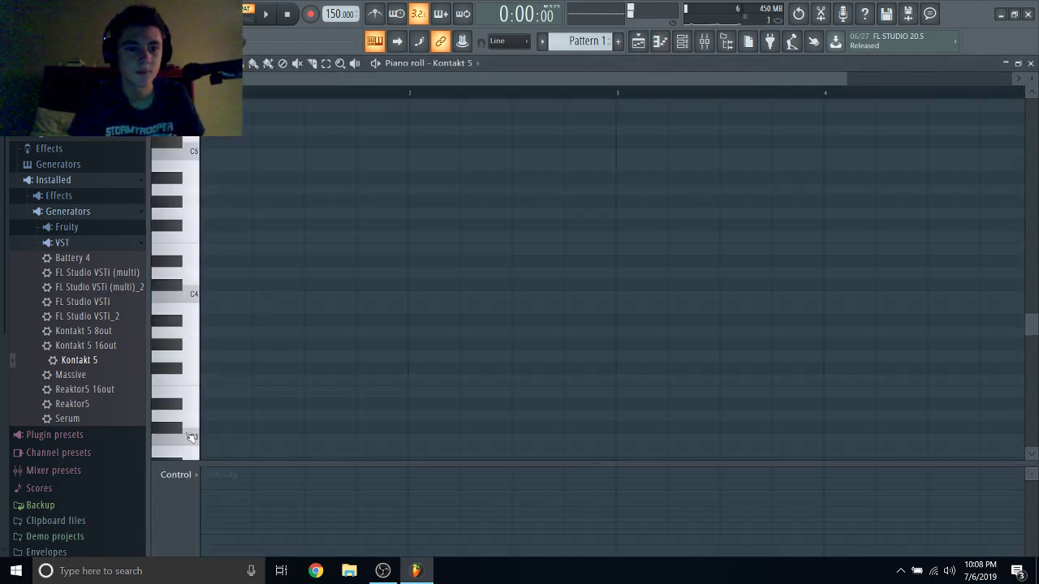
Draw an F3 note about one beat long at the start of the Kontakt 5 pattern and play the pattern back.
click(208, 379)
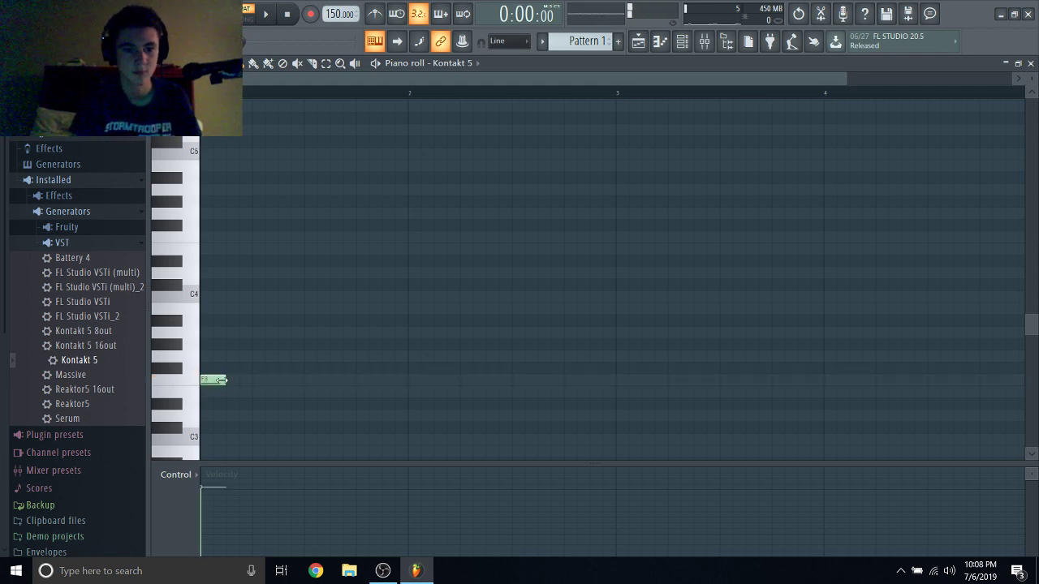
drag(220, 379, 251, 379)
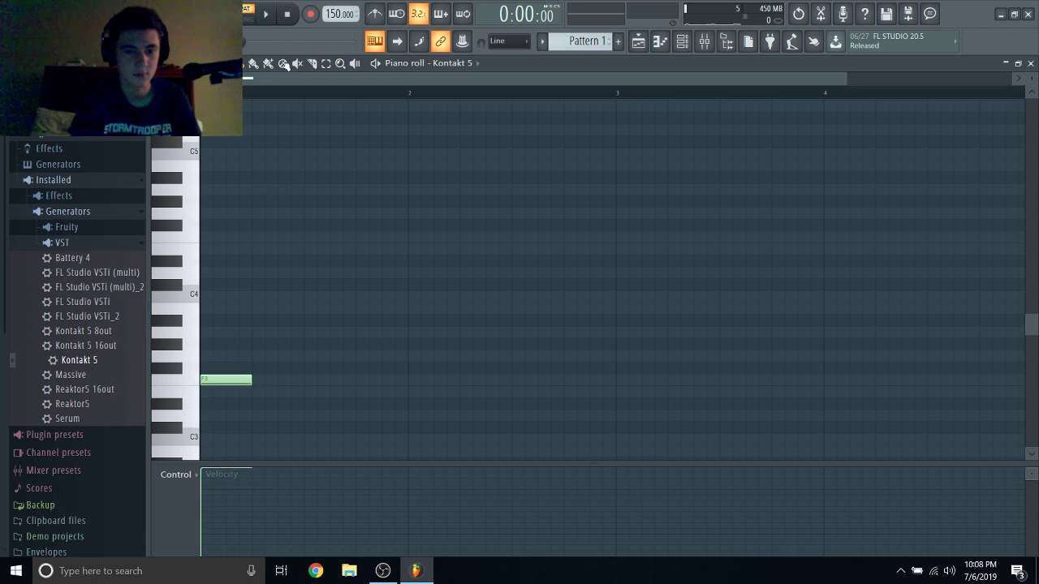
click(266, 13)
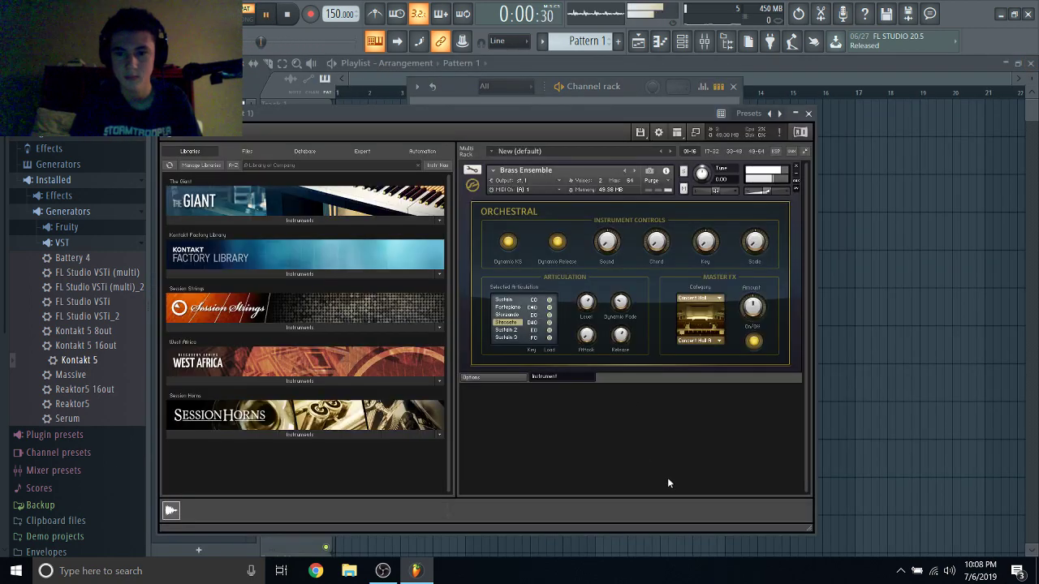
Turn off Brass Ensemble's Master FX and set its velocity options to a minimum of 127 with the convex velocity curve.
click(753, 342)
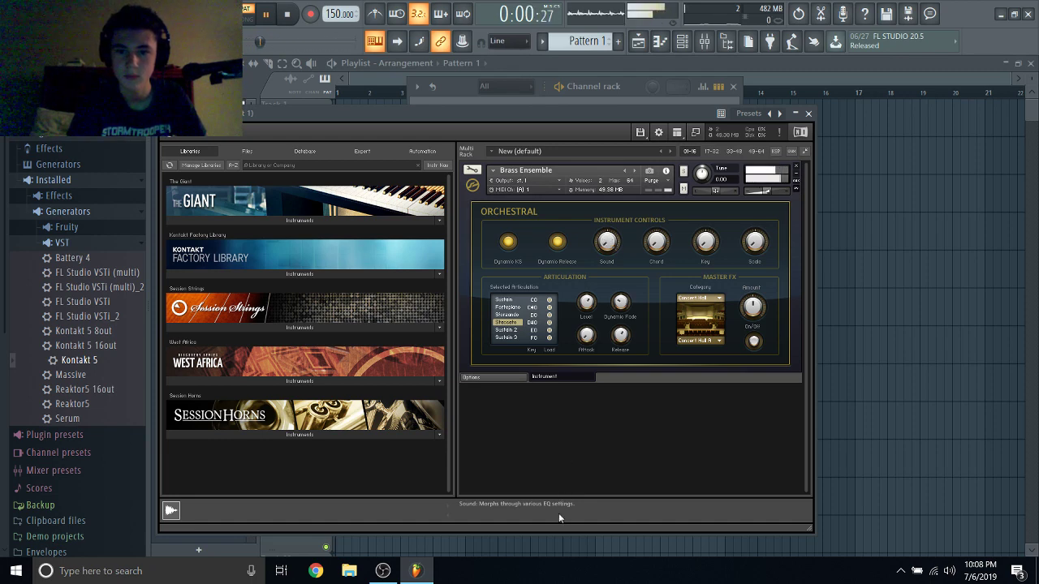
drag(754, 241, 754, 231)
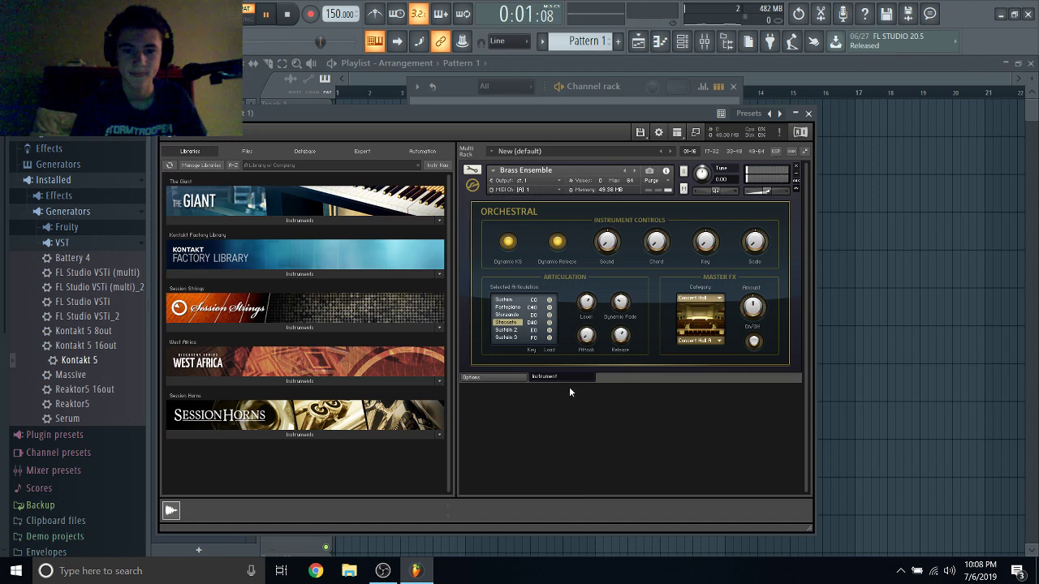
click(490, 377)
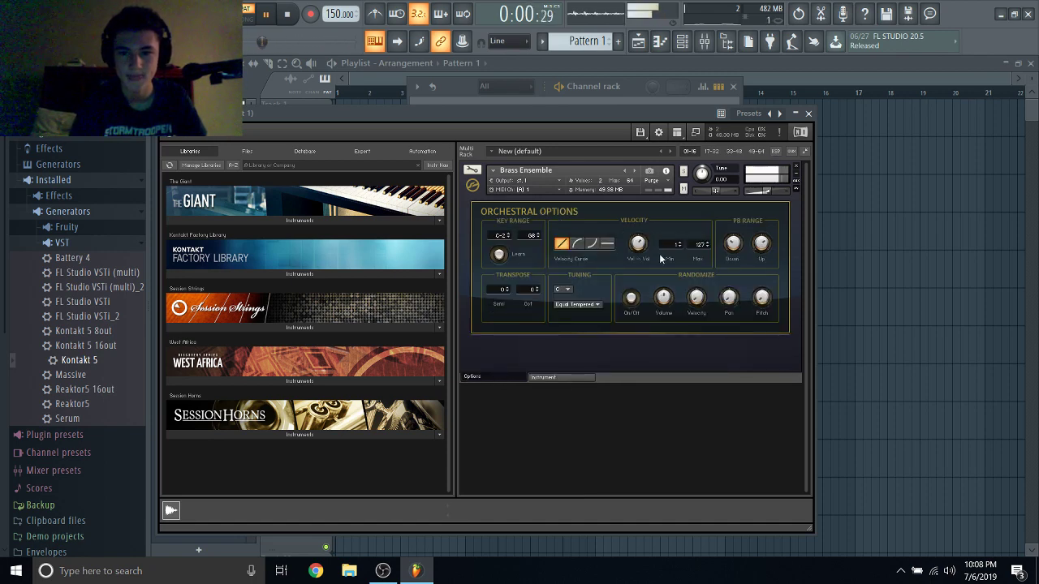
drag(668, 242, 638, 198)
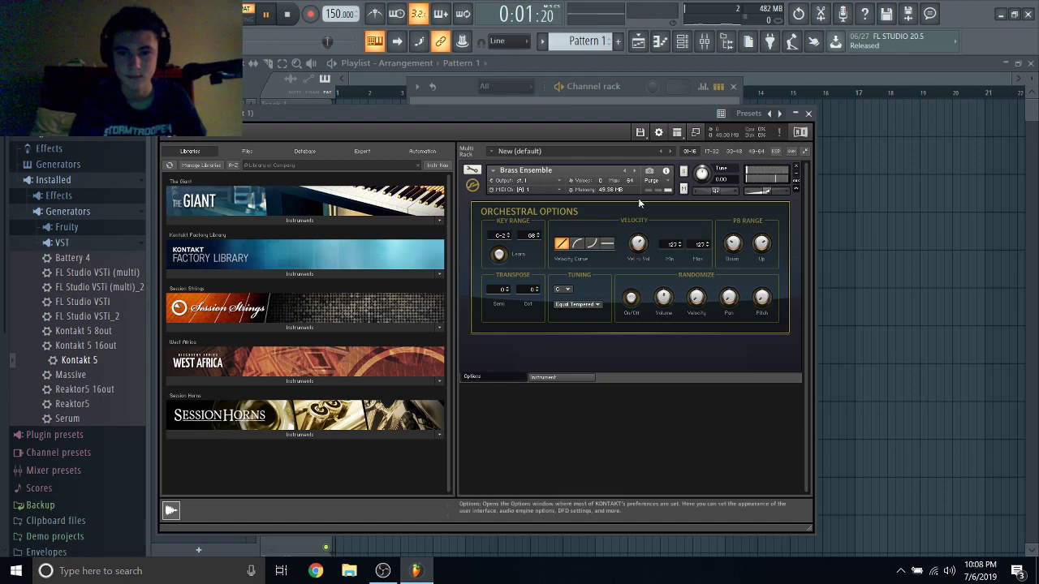
click(575, 246)
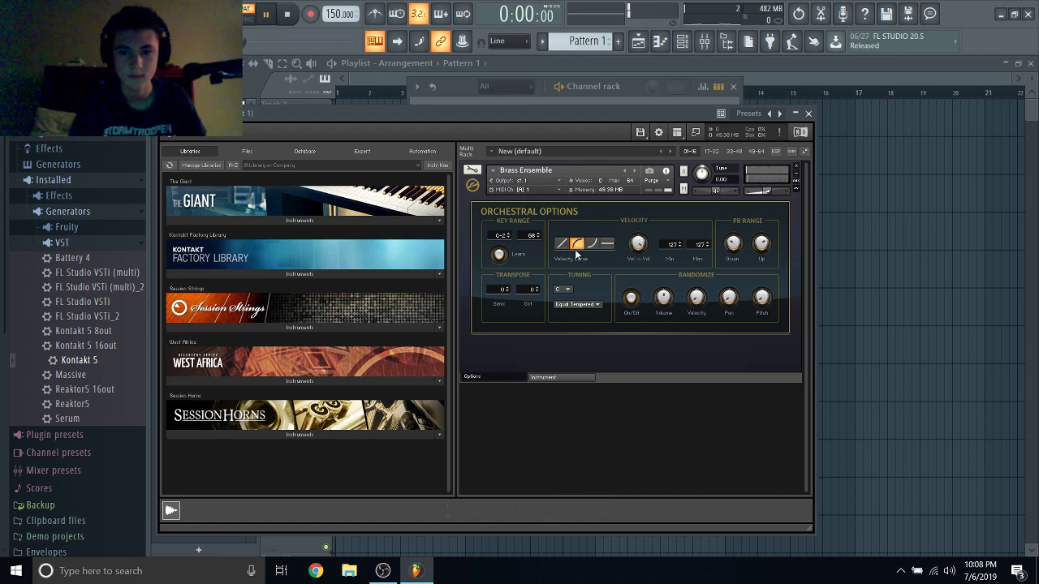
click(283, 14)
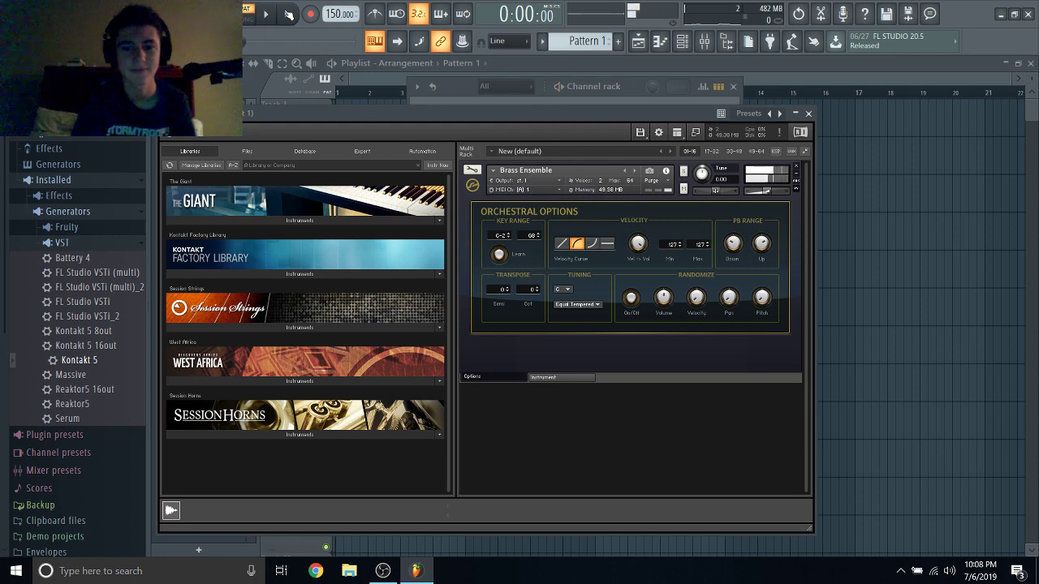
Audition Brass Ensemble's other articulations, keep Staccato selected, and turn off Dynamic Release before closing Kontakt.
click(577, 379)
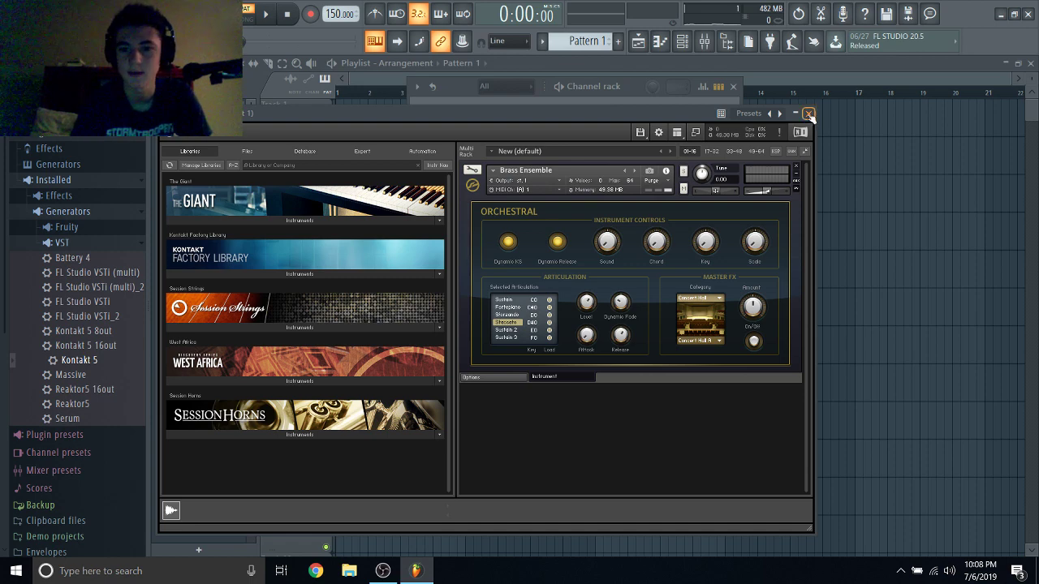
click(515, 313)
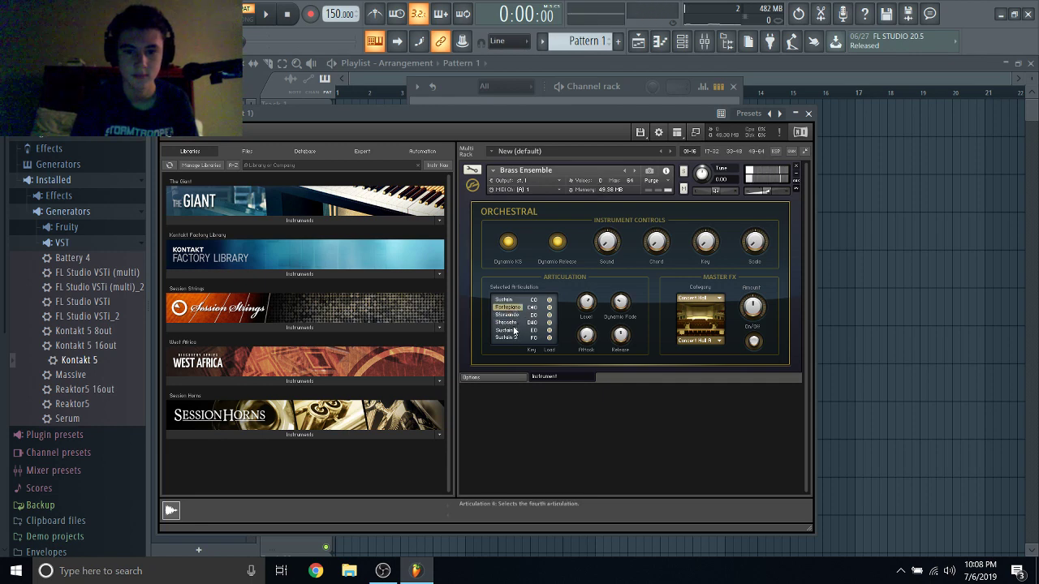
click(516, 331)
click(510, 338)
click(505, 301)
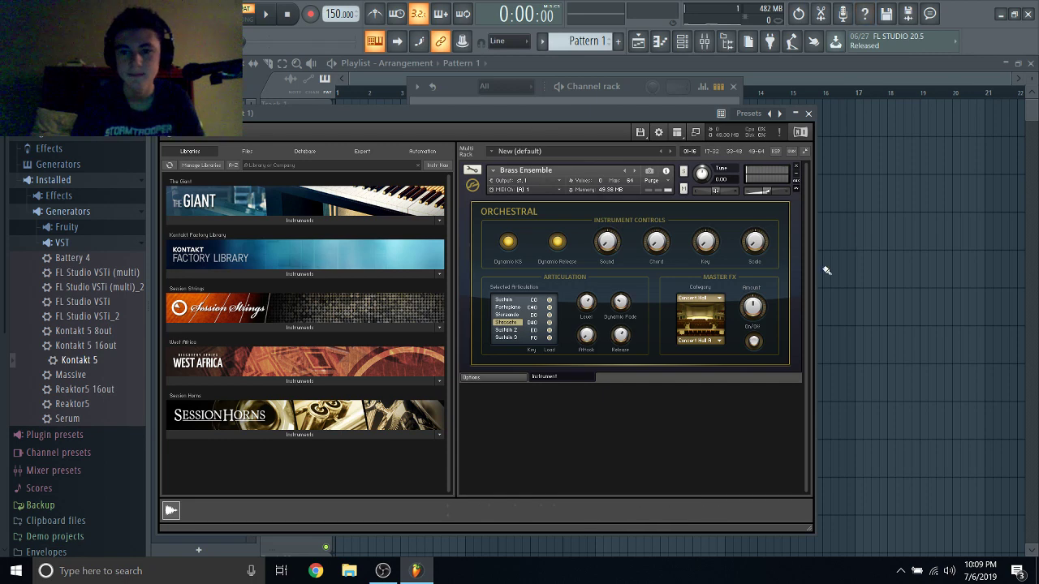
click(559, 244)
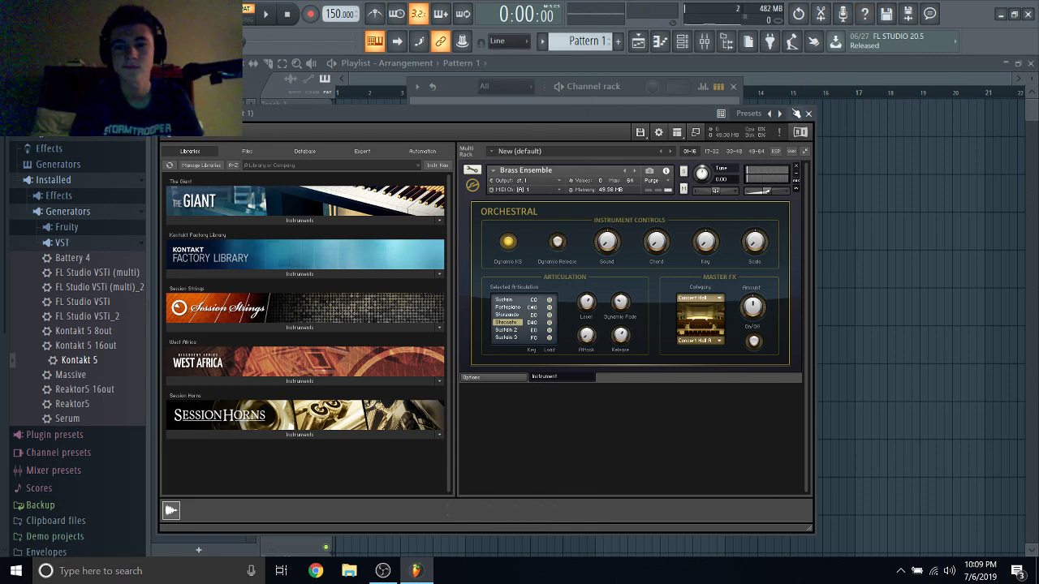
click(809, 113)
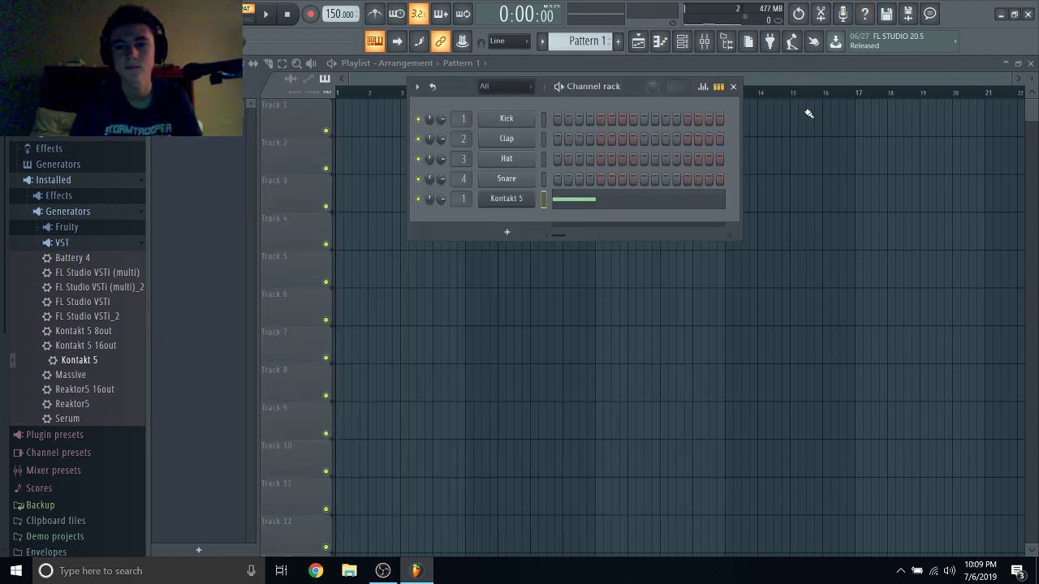
Insert Fruity Parametric EQ 2 in the first effect slot of mixer track Insert 1.
click(706, 43)
click(961, 108)
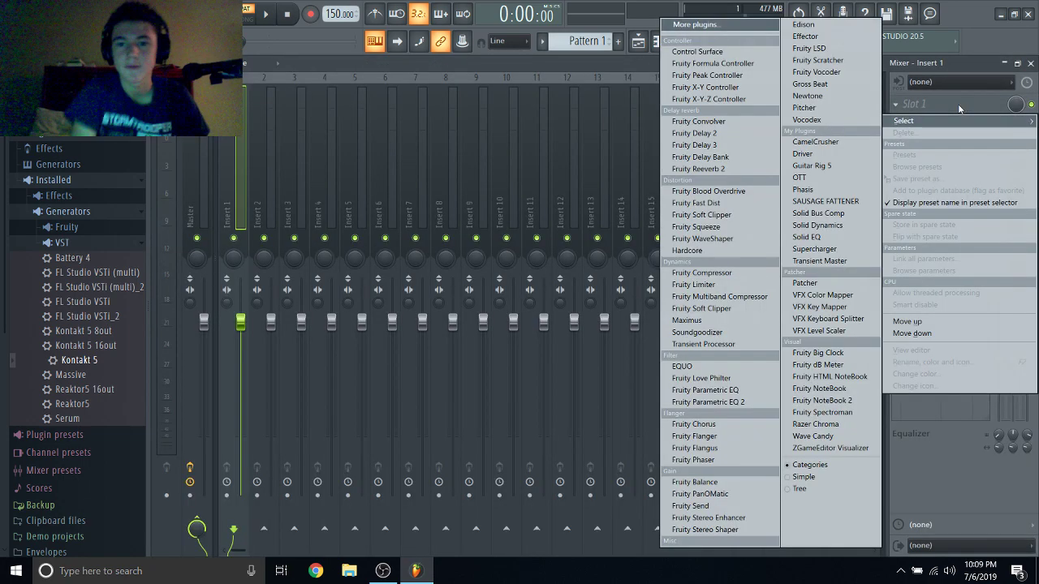
click(715, 402)
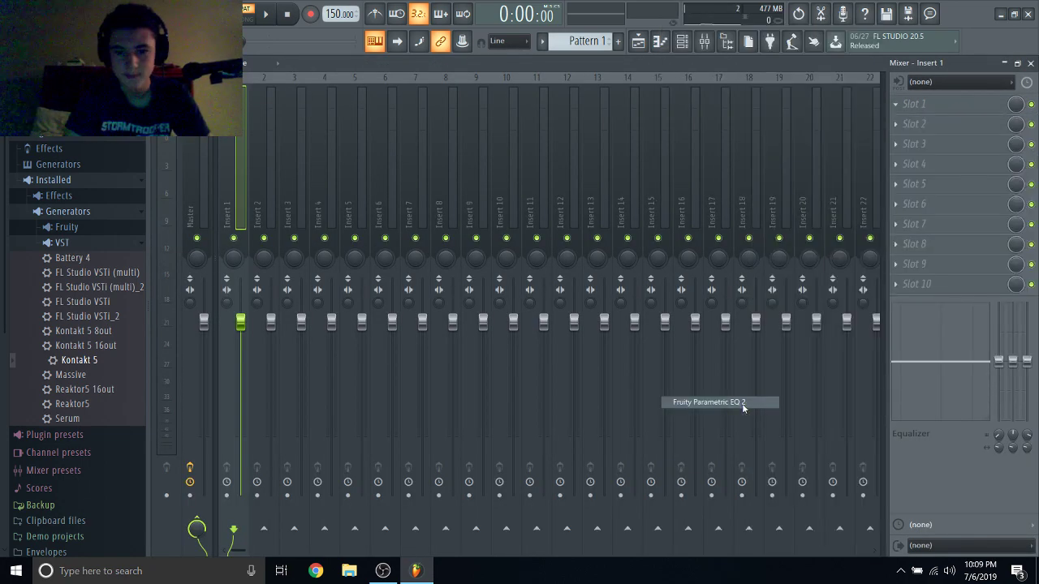
Cut the brass's lows below about 60 Hz with band 1 and raise the high shelf by about 8 dB.
scroll(545, 217, down, 3)
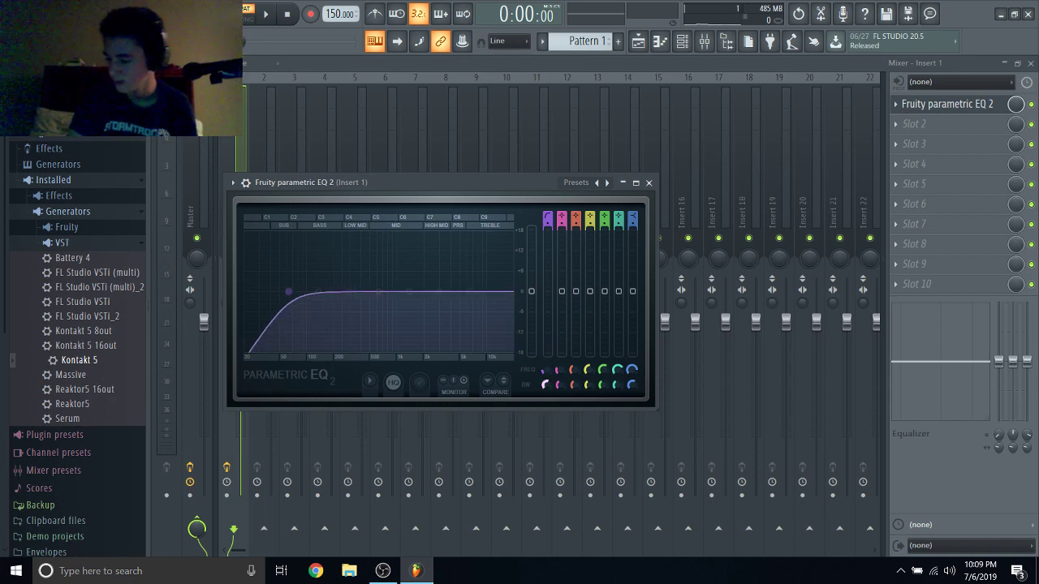
drag(547, 384, 547, 380)
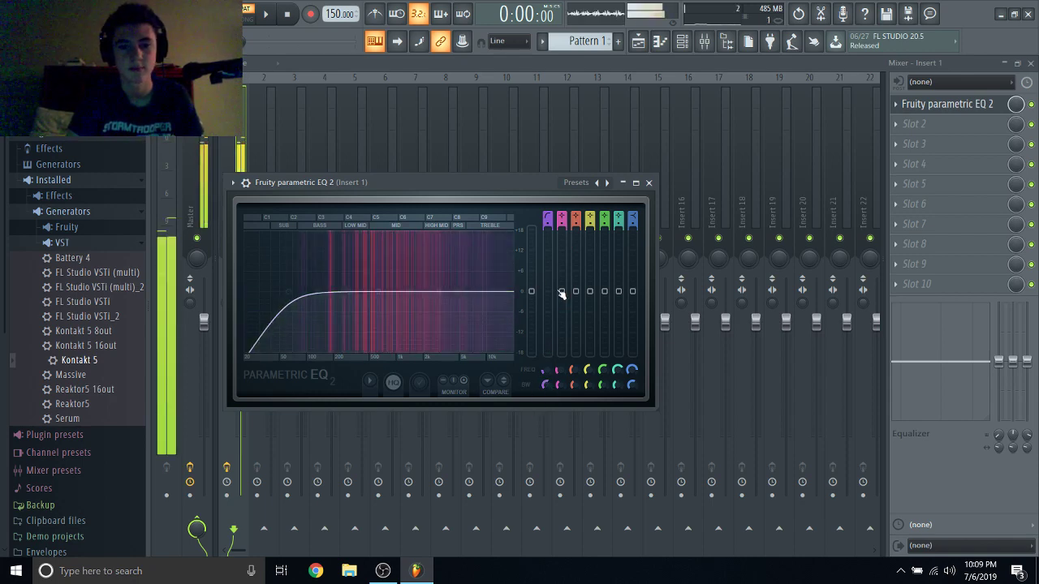
drag(479, 293, 469, 264)
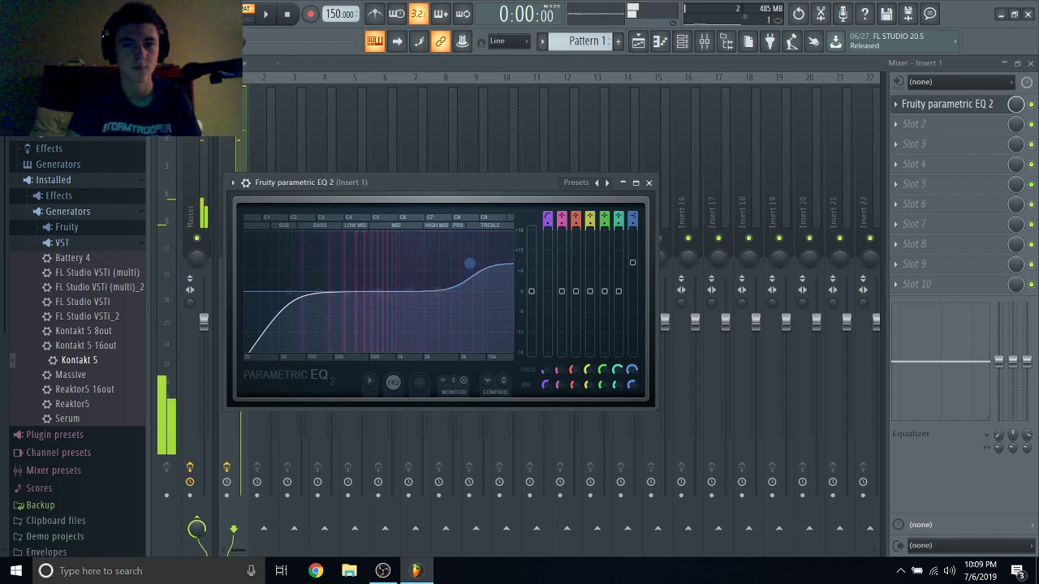
key(space)
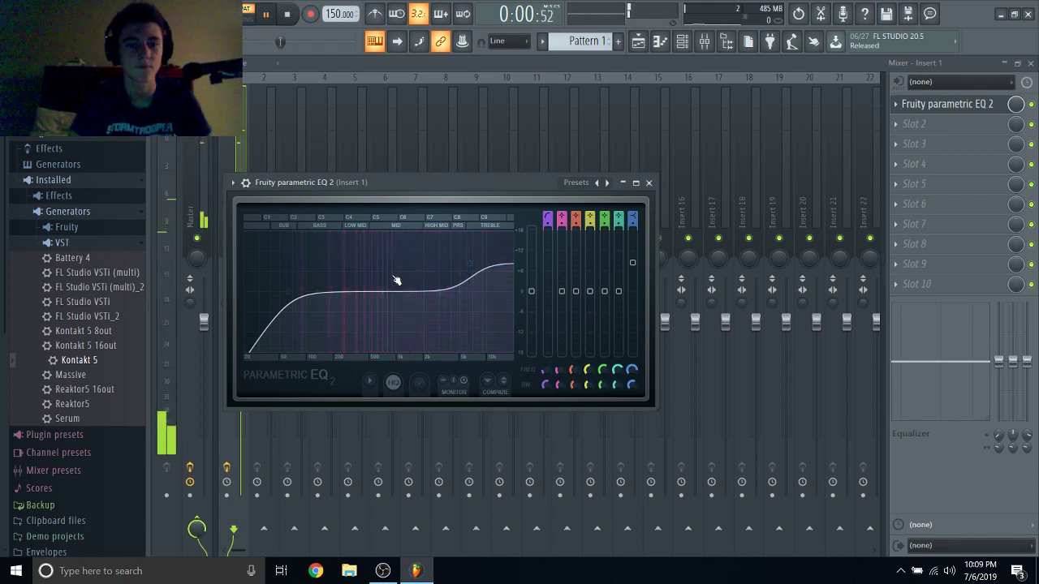
Boost the low mids around 430 Hz by about 5 dB and shape band 5 into a narrow, slight boost near 1.5 kHz.
drag(379, 301, 369, 275)
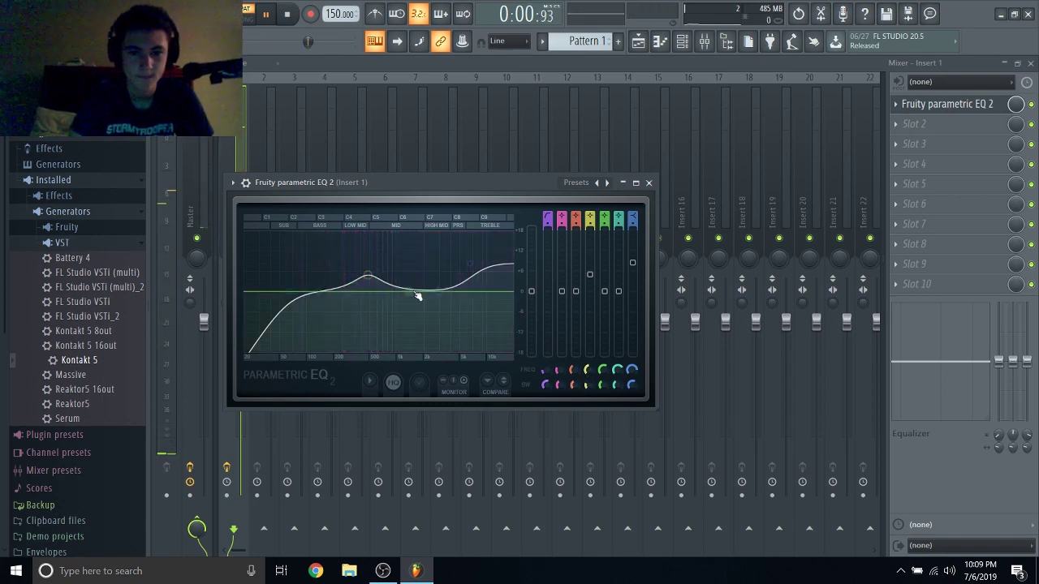
mouse_move(430, 308)
mouse_down()
mouse_move(413, 295)
mouse_move(429, 310)
mouse_up()
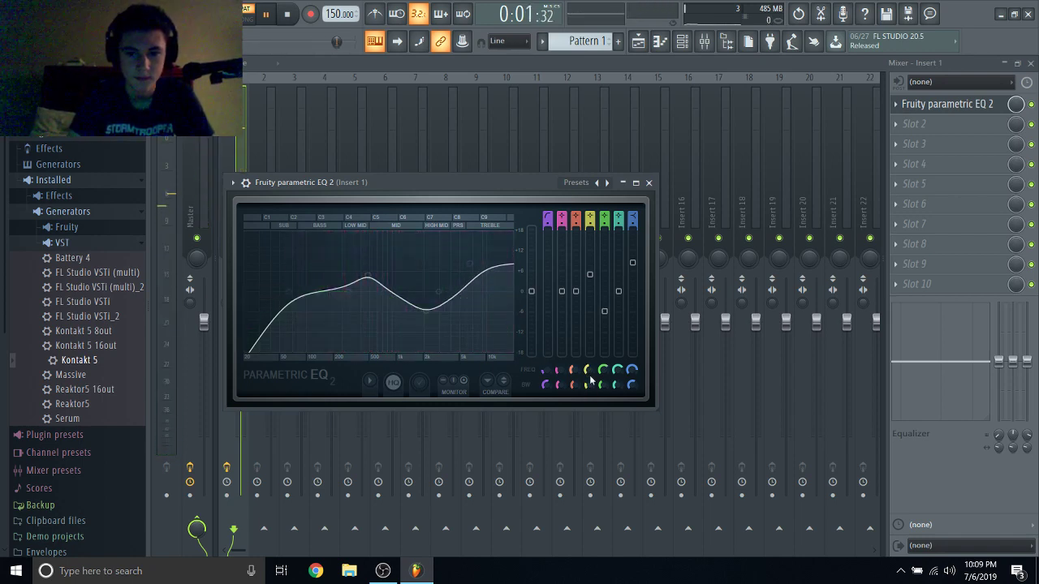
mouse_move(603, 384)
mouse_down()
mouse_move(603, 402)
mouse_move(603, 389)
mouse_up()
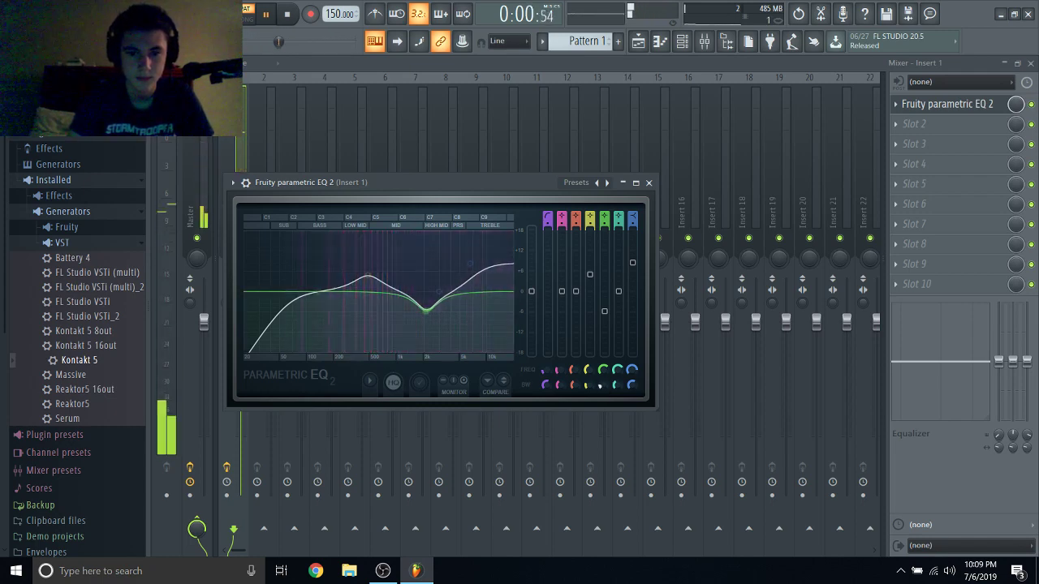
mouse_move(428, 305)
mouse_down()
mouse_move(425, 278)
mouse_move(417, 287)
mouse_up()
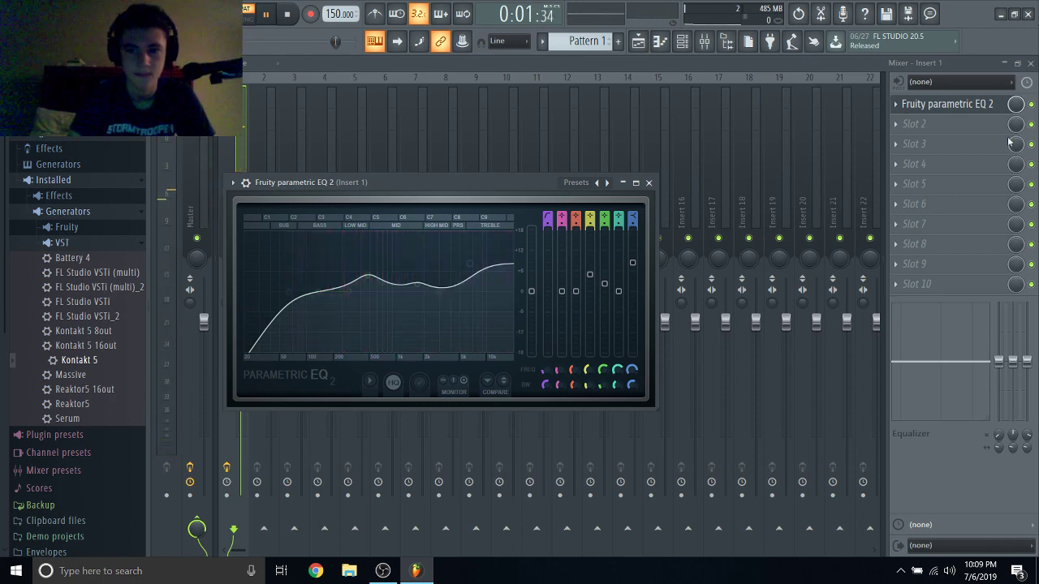
Insert SAUSAGE FATTENER in slot 2 of Insert 1 and raise its Fatness slightly.
click(919, 141)
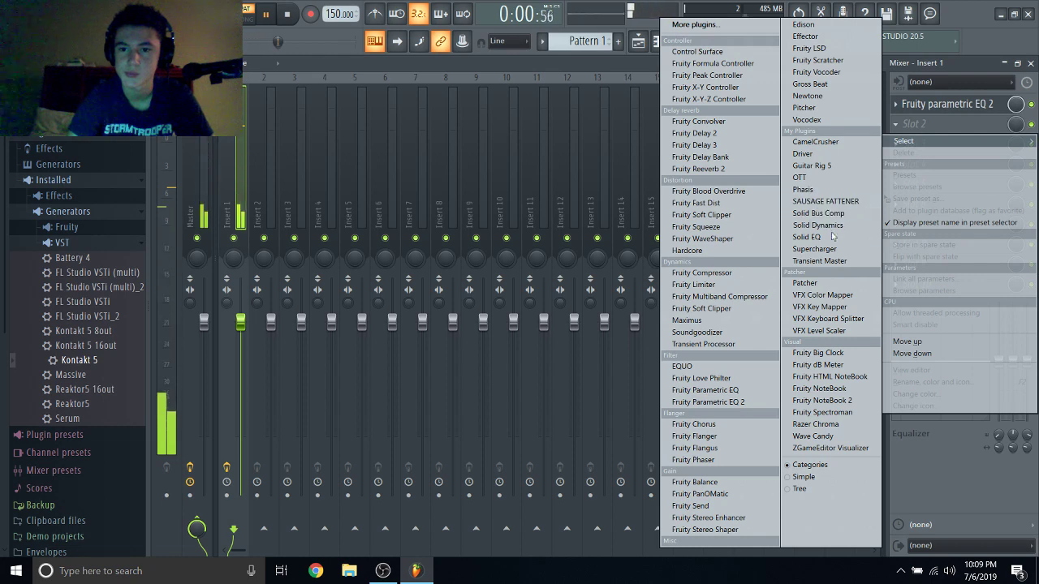
click(825, 201)
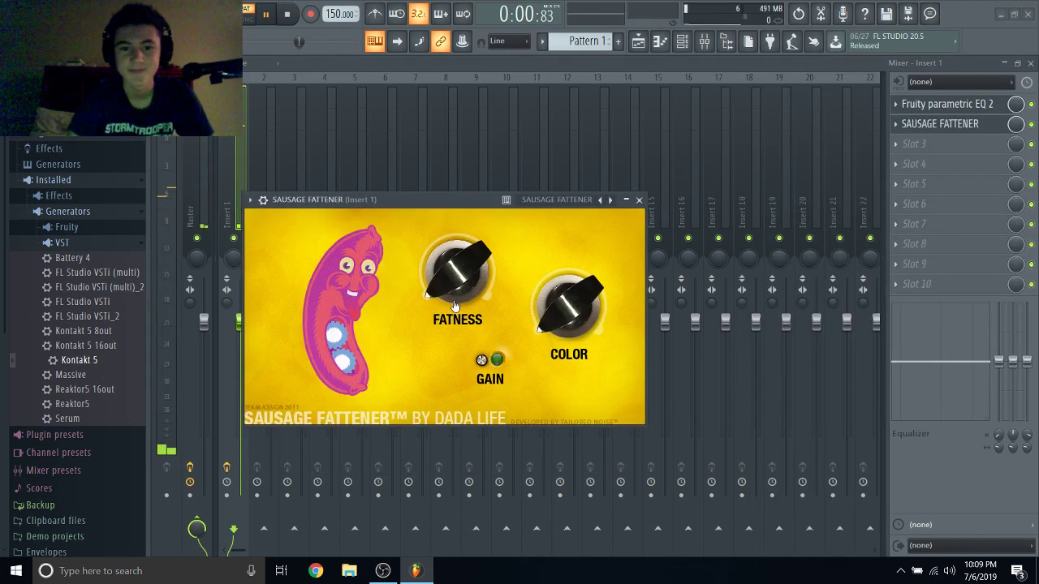
drag(442, 261, 441, 268)
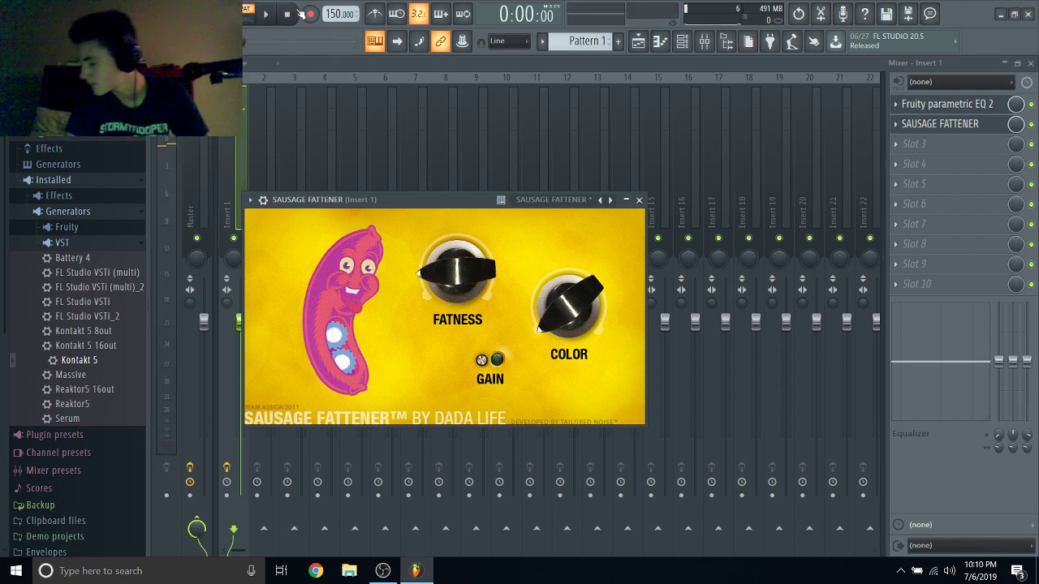
Insert Supercharger in slot 3 of Insert 1 and play the pattern through it.
click(932, 148)
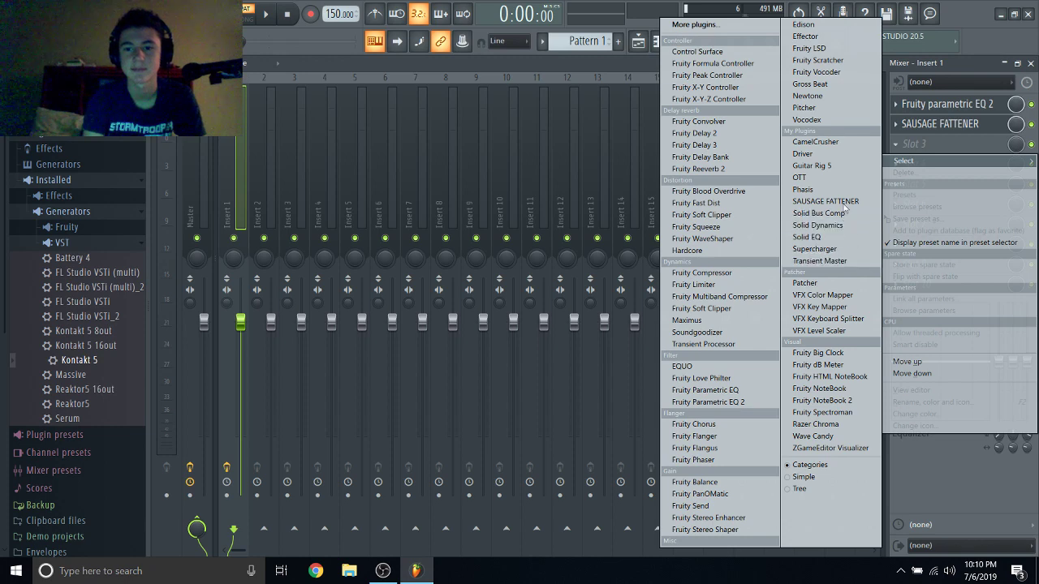
click(820, 249)
click(266, 14)
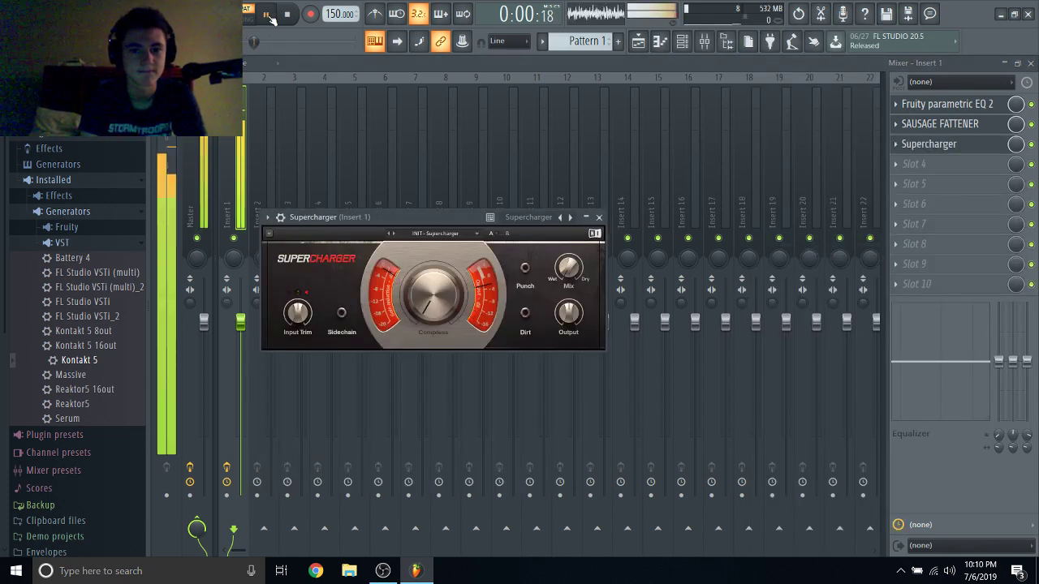
click(442, 233)
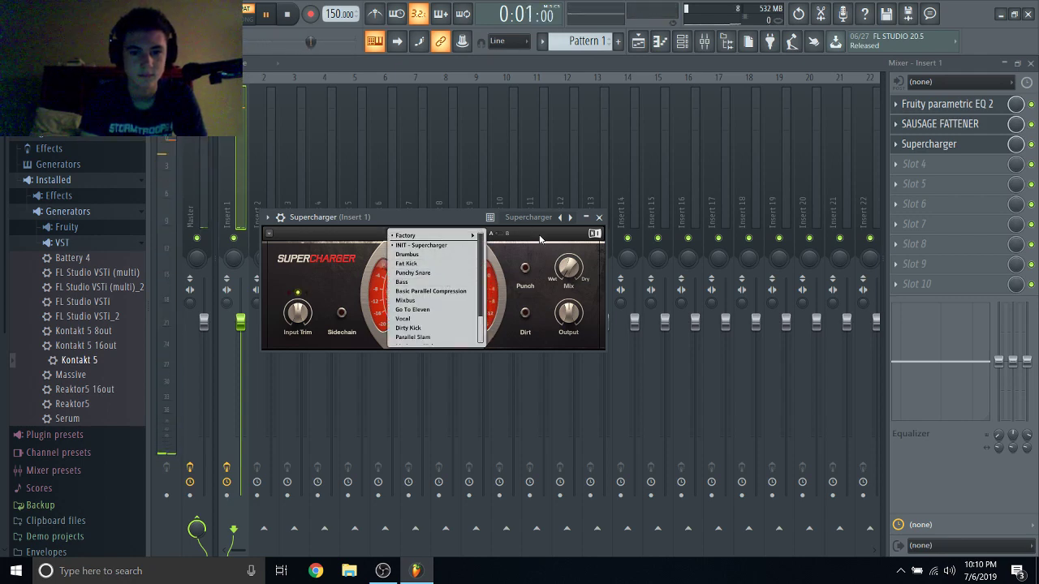
mouse_move(402, 235)
click(614, 261)
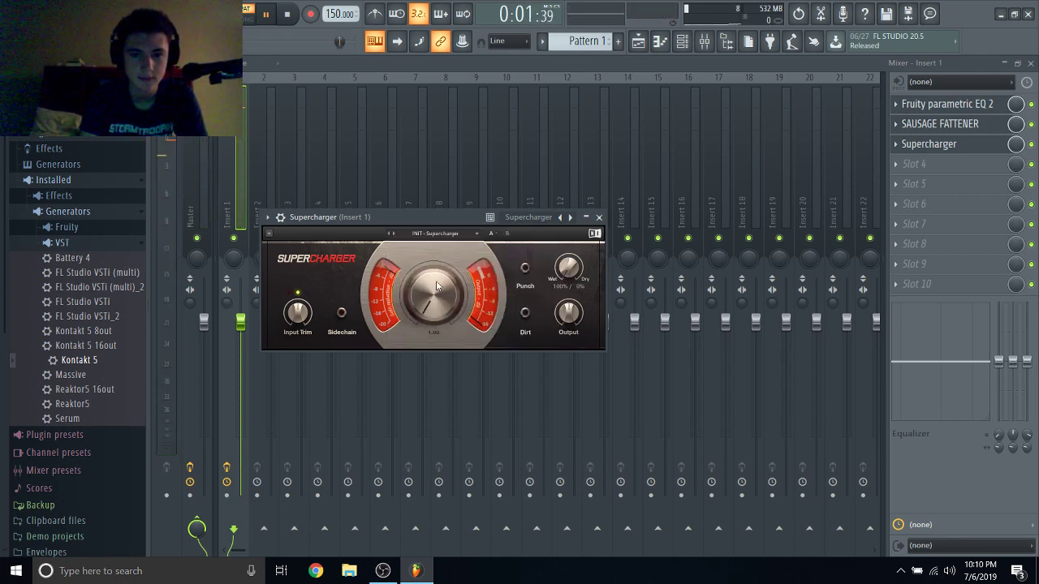
Raise Supercharger's compression slightly above its minimum and enable Punch.
drag(436, 286, 436, 251)
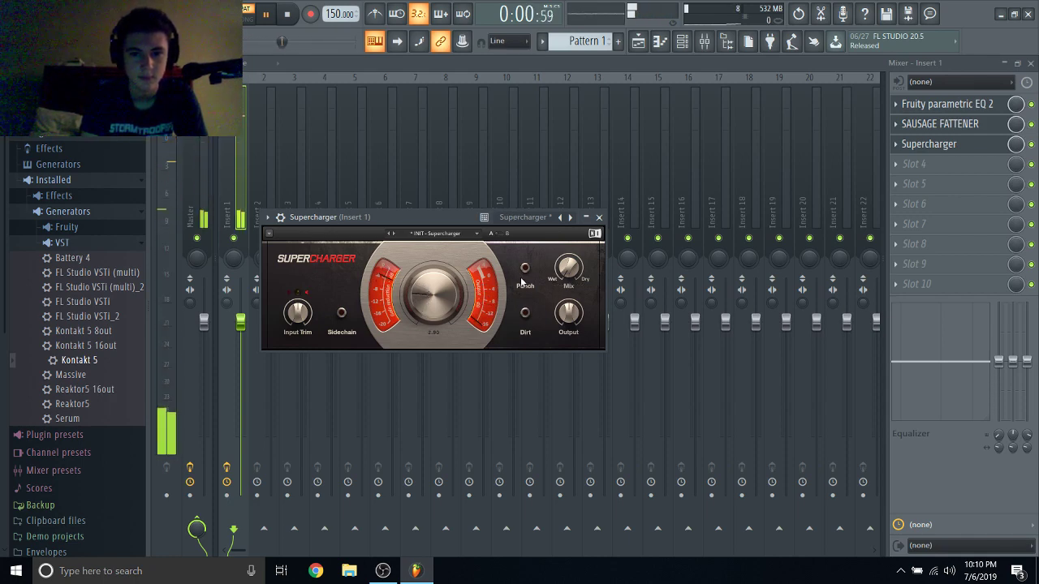
drag(435, 294, 435, 294)
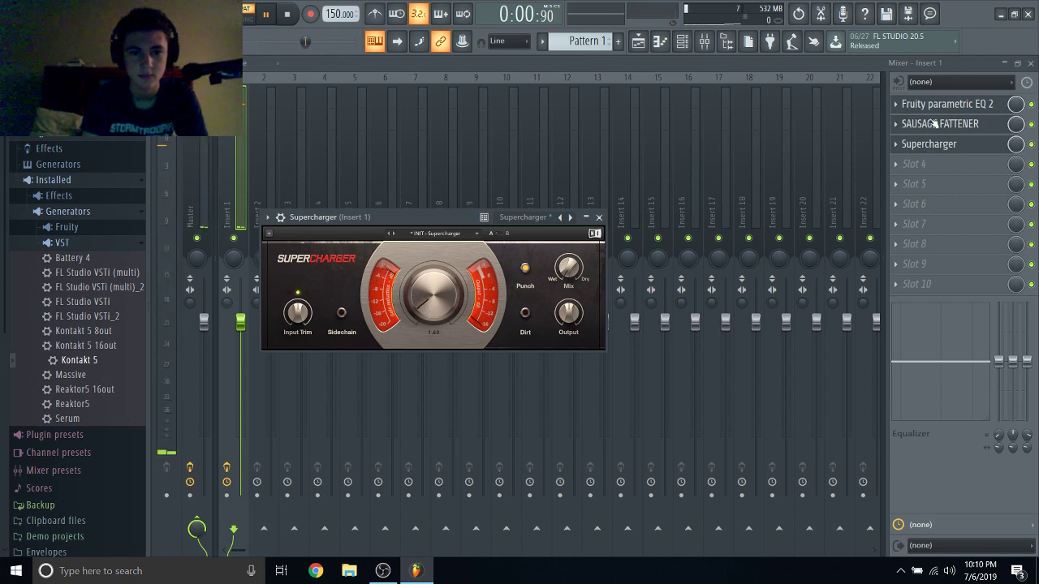
Insert Transient Master in slot 4 of Insert 1 and load its Less Room preset.
click(908, 184)
key(Escape)
click(910, 165)
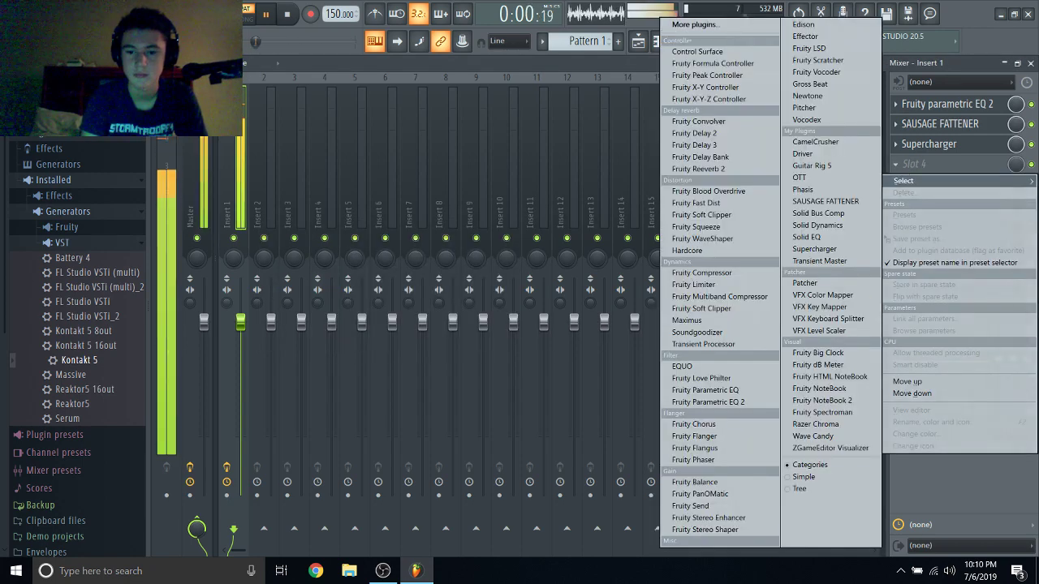
click(814, 263)
click(465, 255)
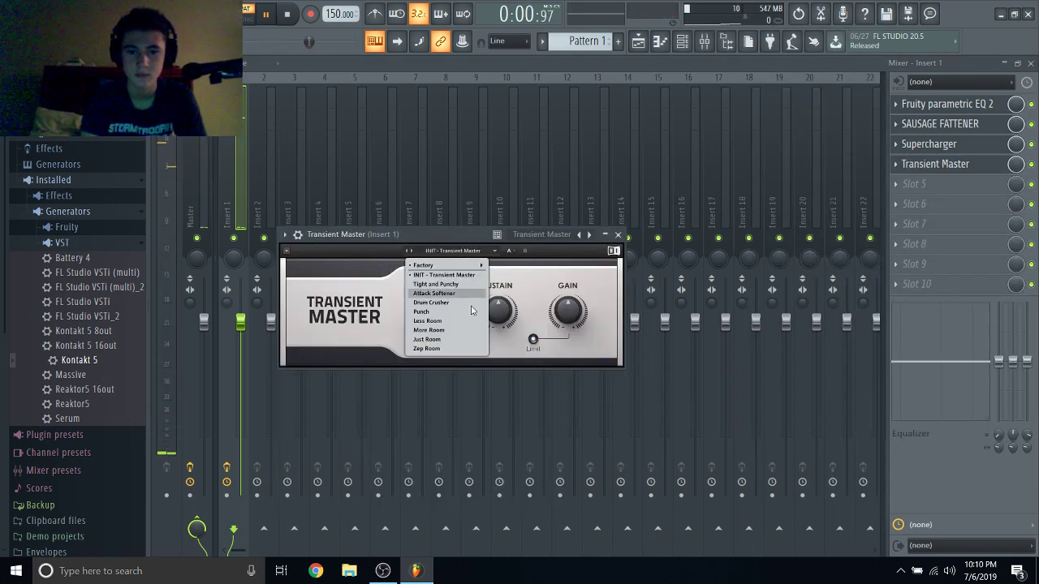
click(456, 323)
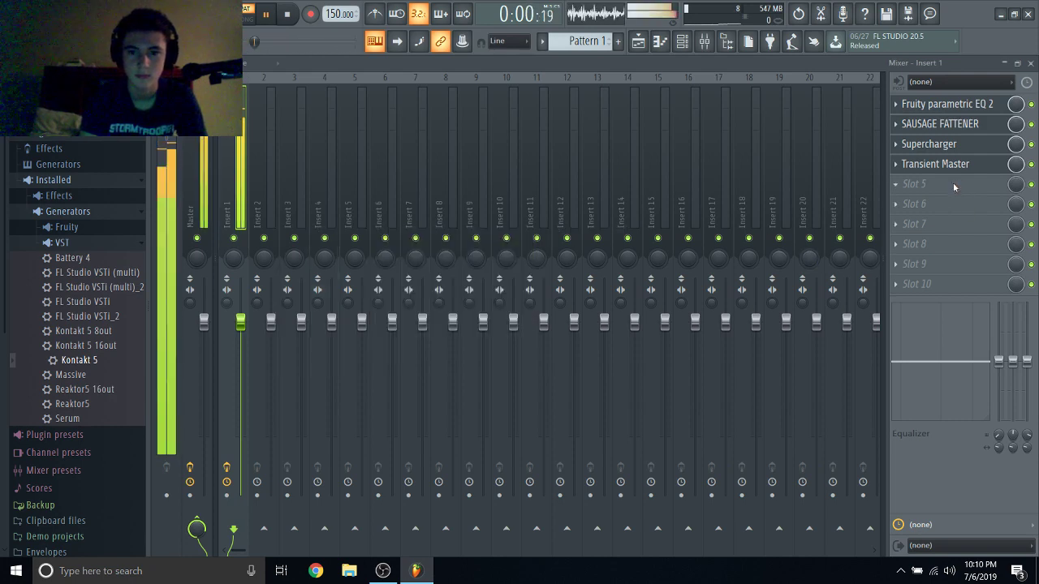
Insert Fruity Reeverb 2 in slot 5 of Insert 1 and stop playback.
click(953, 182)
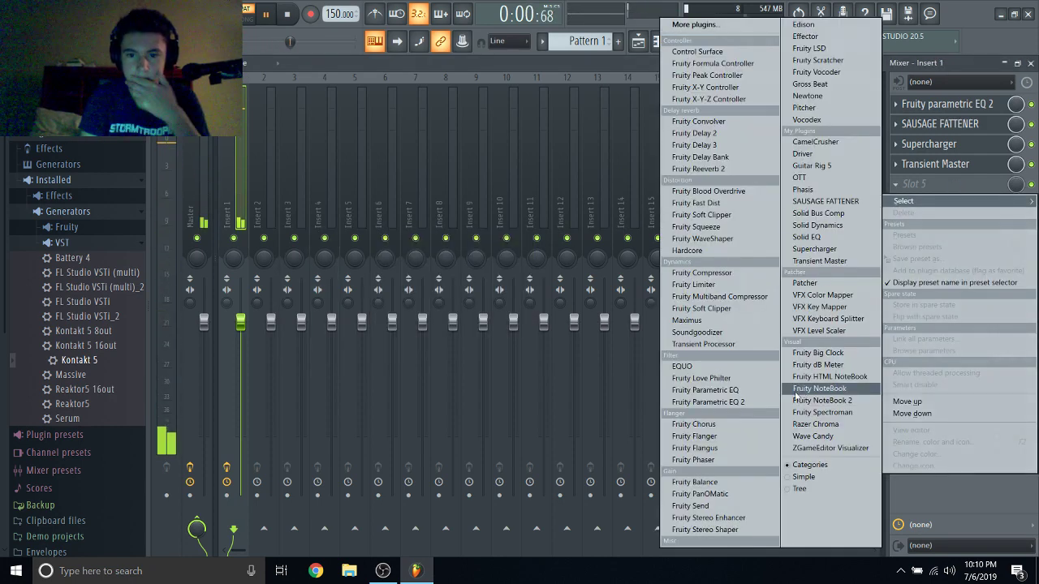
click(724, 169)
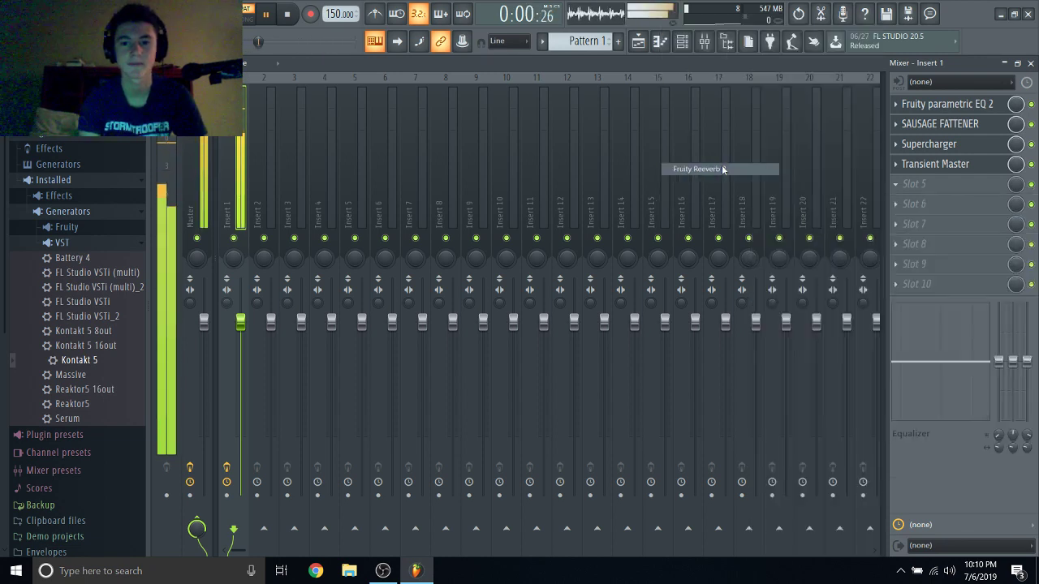
click(286, 13)
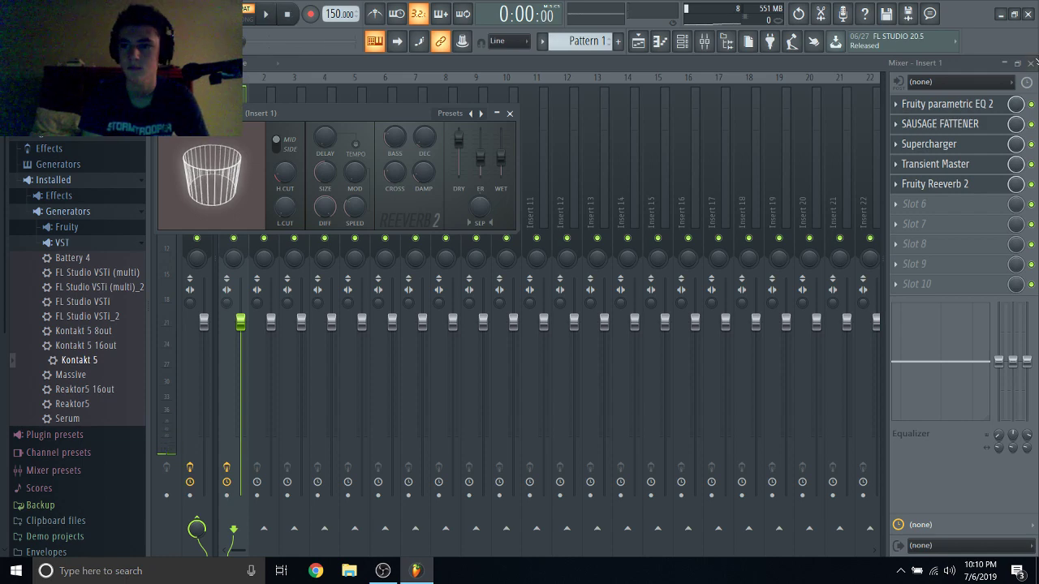
Add an F4 note an octave above the F3 note at the start of the Kontakt 5 pattern and preview it.
click(1031, 63)
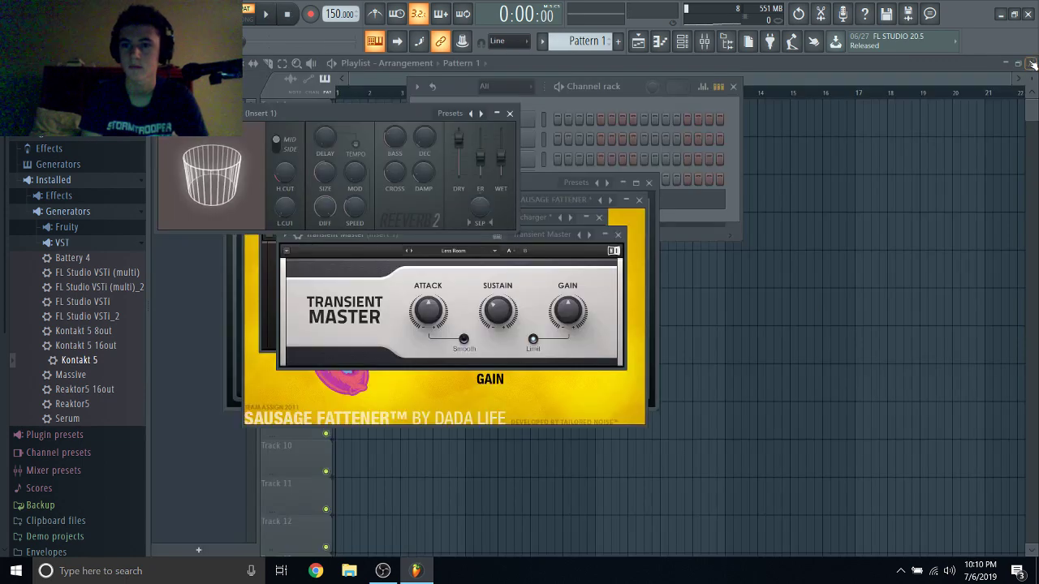
click(628, 94)
click(605, 207)
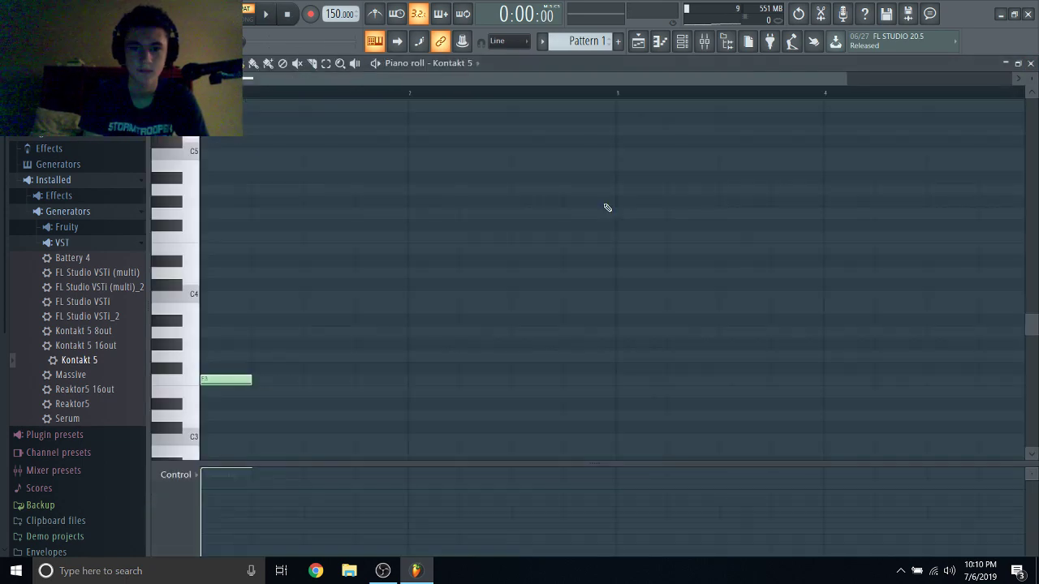
click(203, 236)
key(space)
key(space)
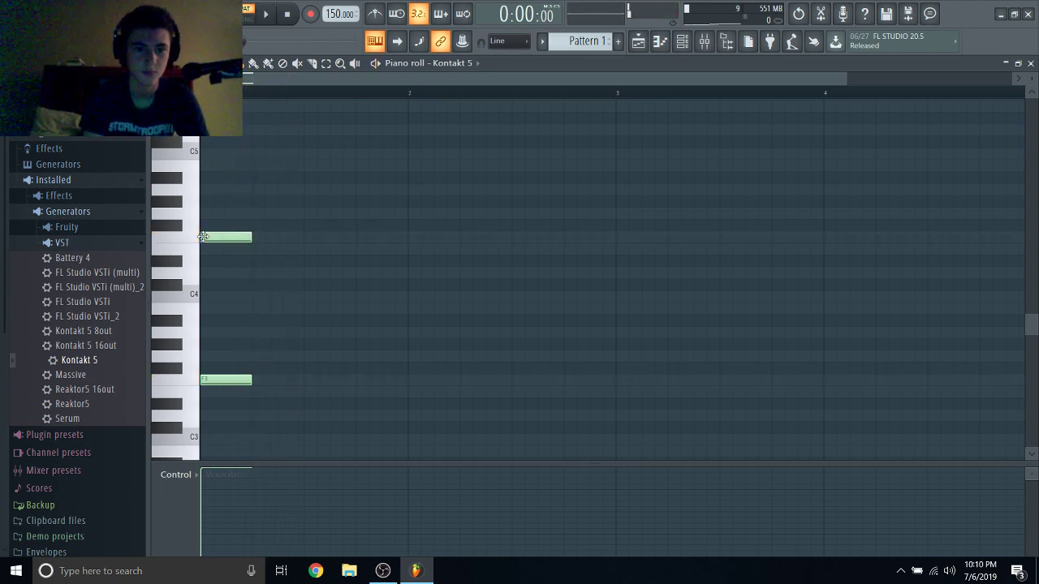
Audition the F4 key, play the pattern, and delete the F4 note.
click(186, 241)
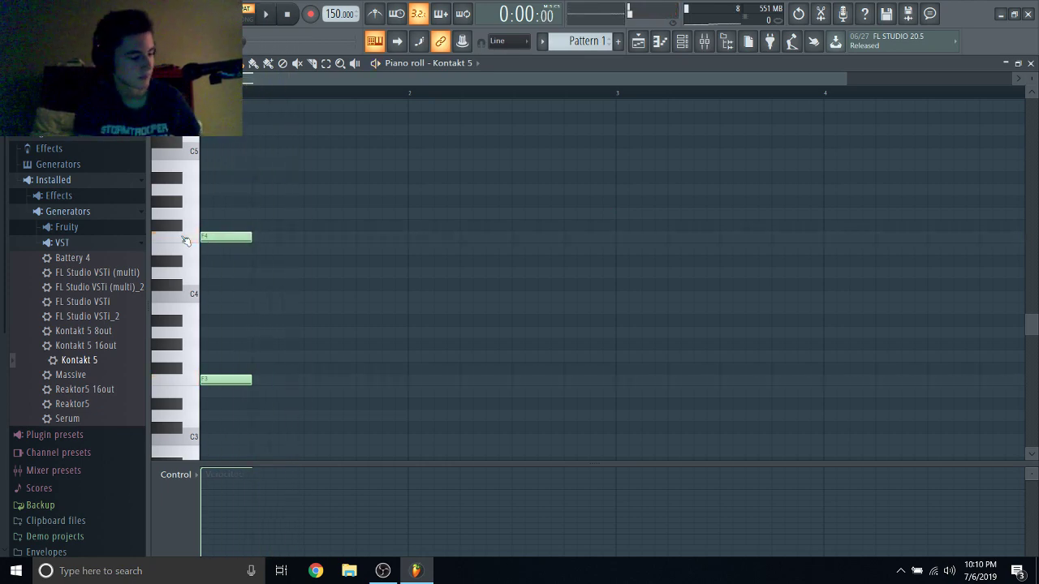
click(185, 241)
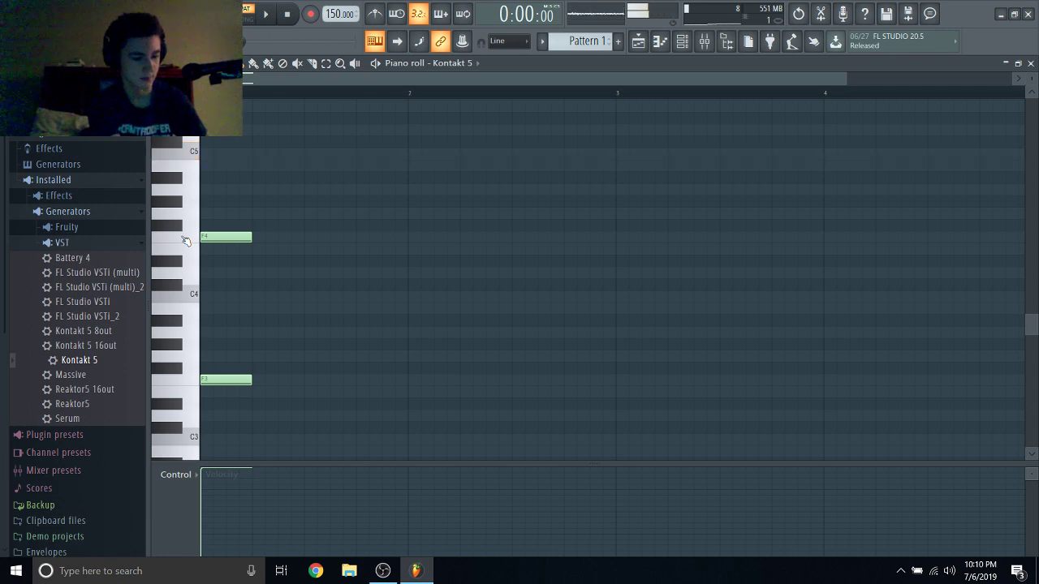
click(186, 241)
click(186, 241)
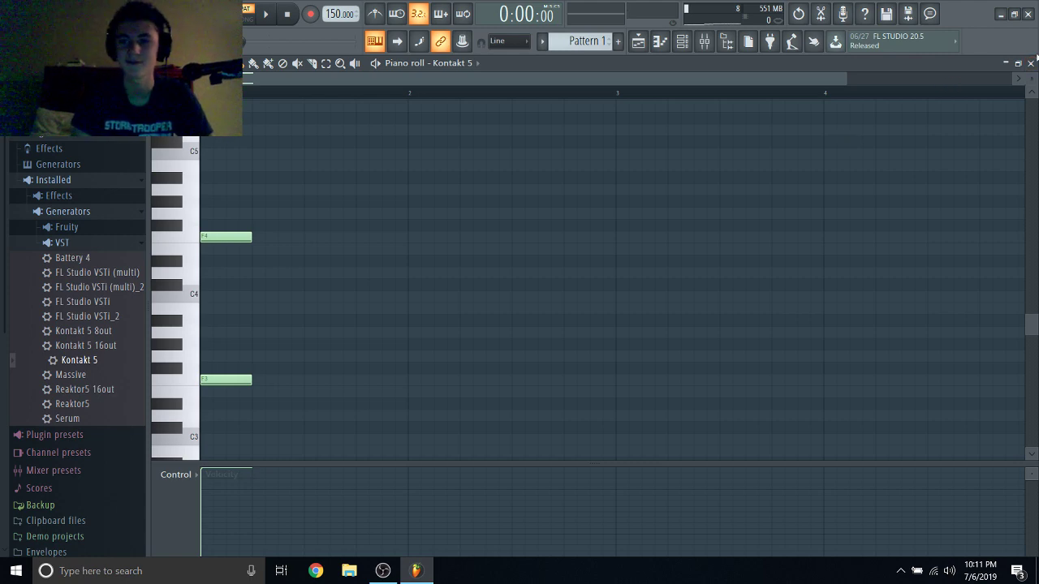
key(space)
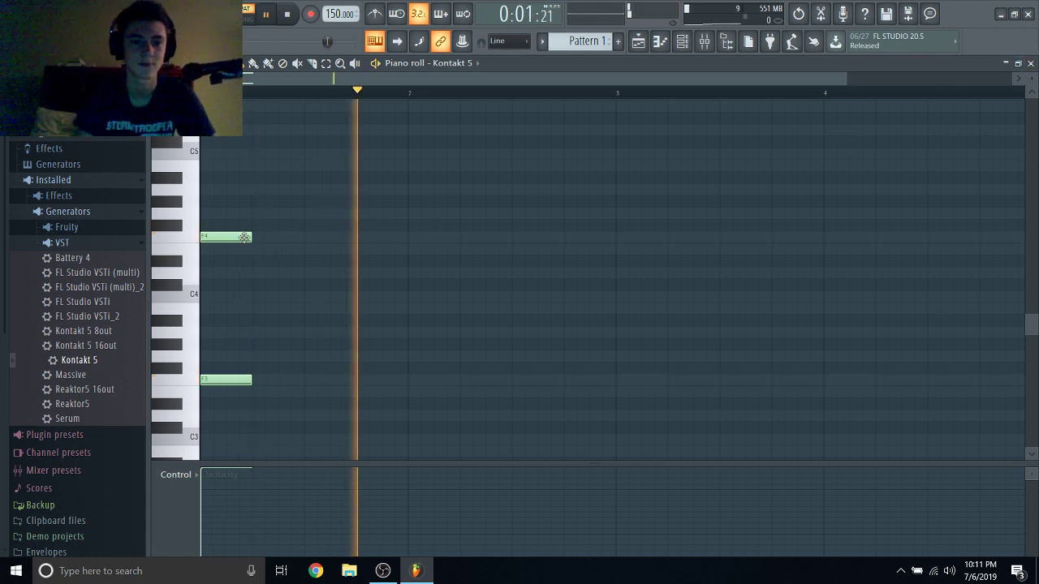
right_click(236, 237)
Shorten the F3 note in the Kontakt 5 pattern to half a beat.
click(1030, 63)
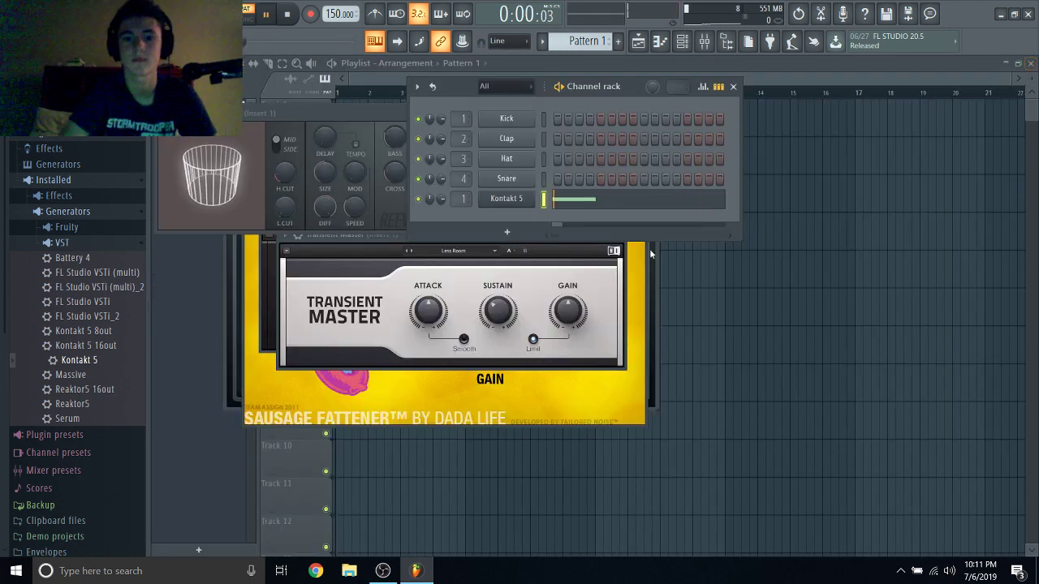
click(560, 203)
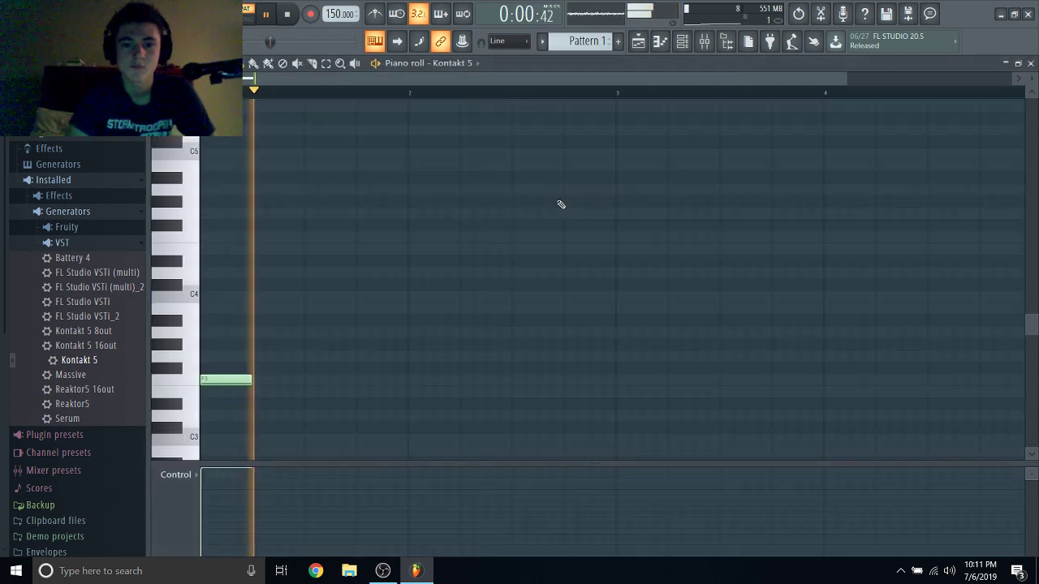
drag(248, 380, 221, 380)
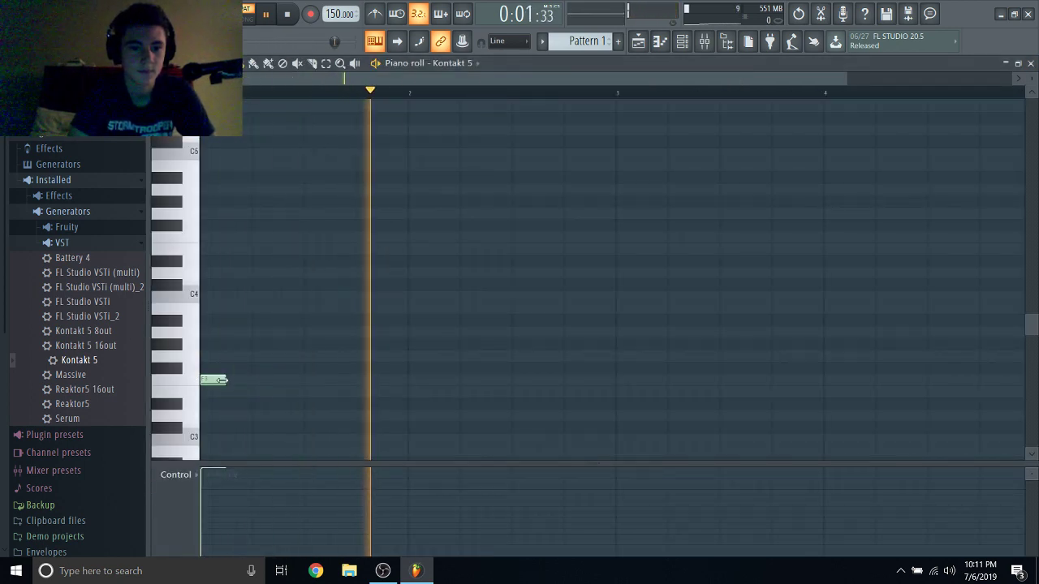
Place one Pattern 1 clip at bar 1 of Track 1 and loop song playback over bars 1 and 2.
click(1030, 63)
key(F12)
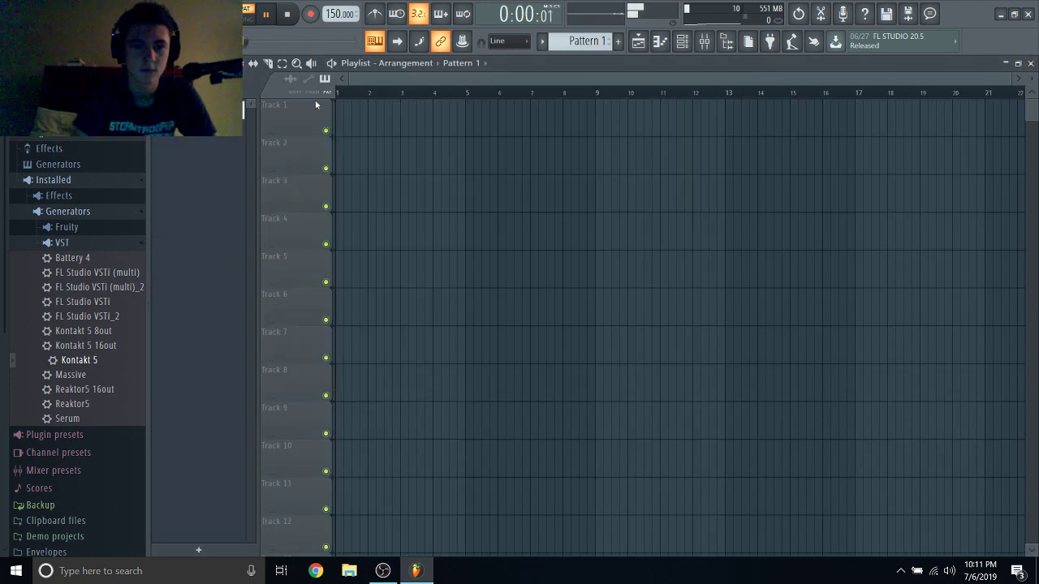
click(344, 129)
click(462, 128)
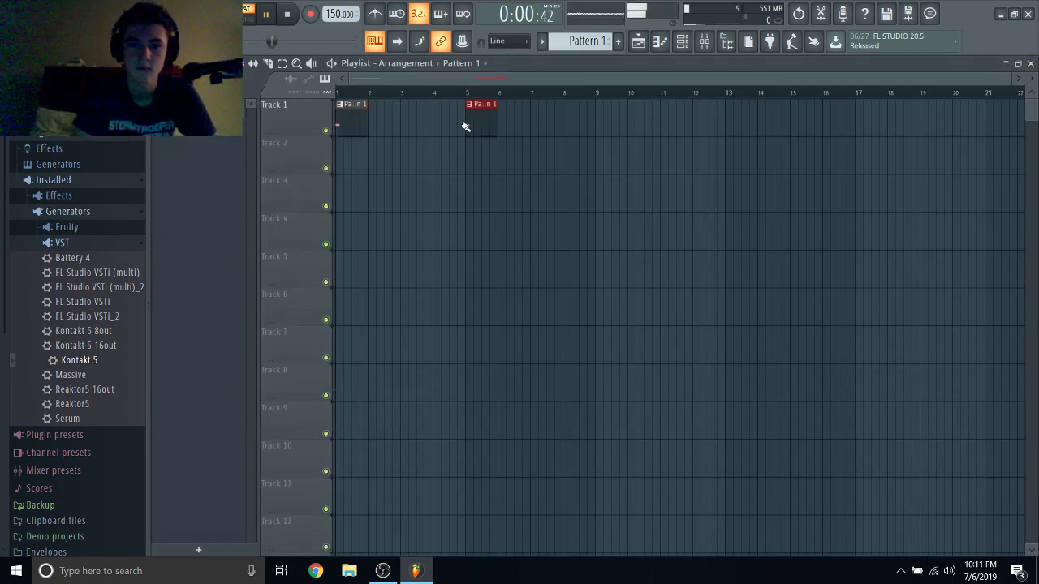
right_click(466, 125)
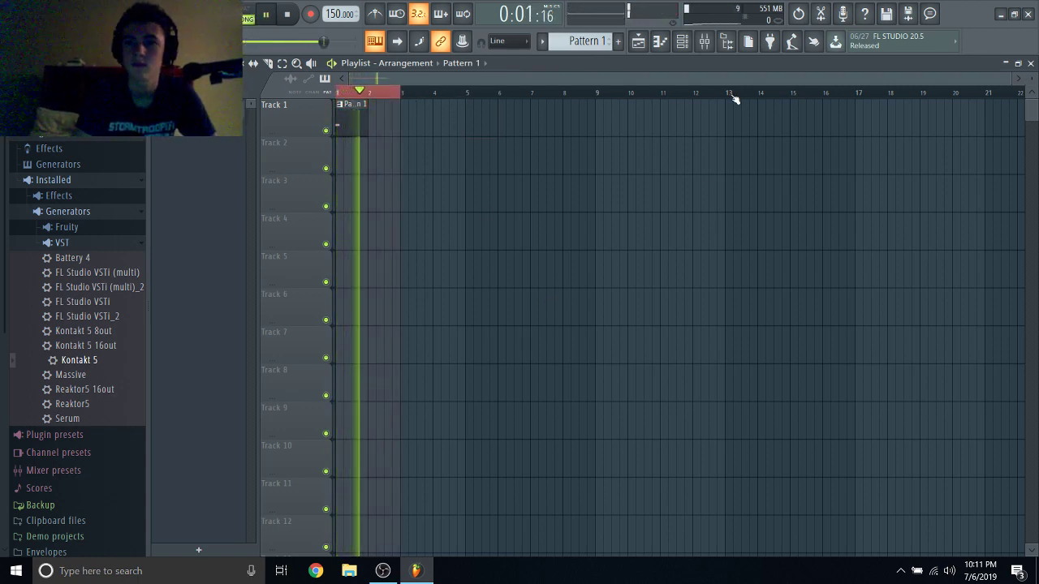
Lower the wet level of Fruity Reeverb 2 on Insert 1 slightly and reduce its room size during playback.
click(705, 42)
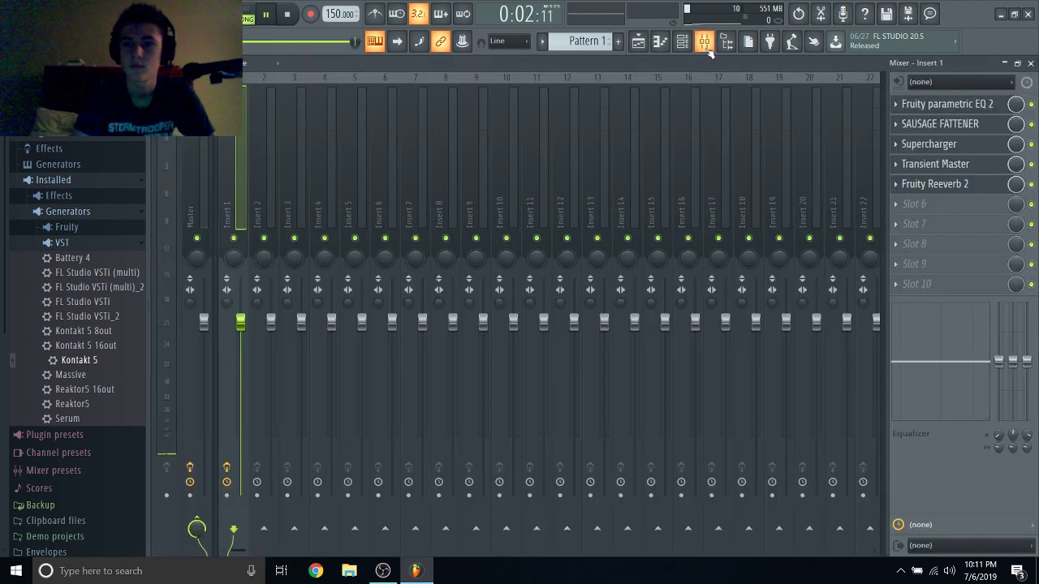
click(915, 205)
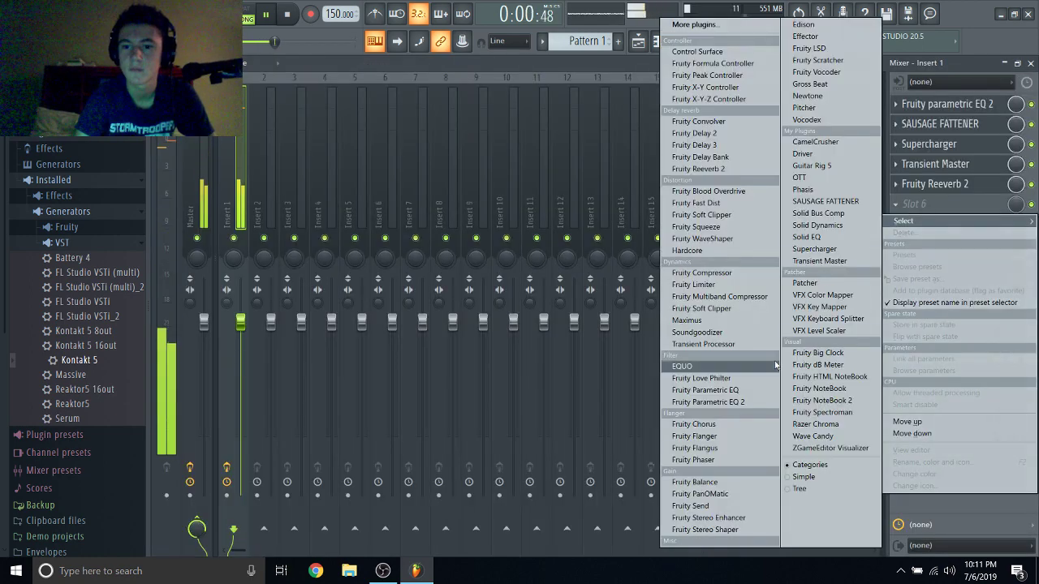
click(967, 190)
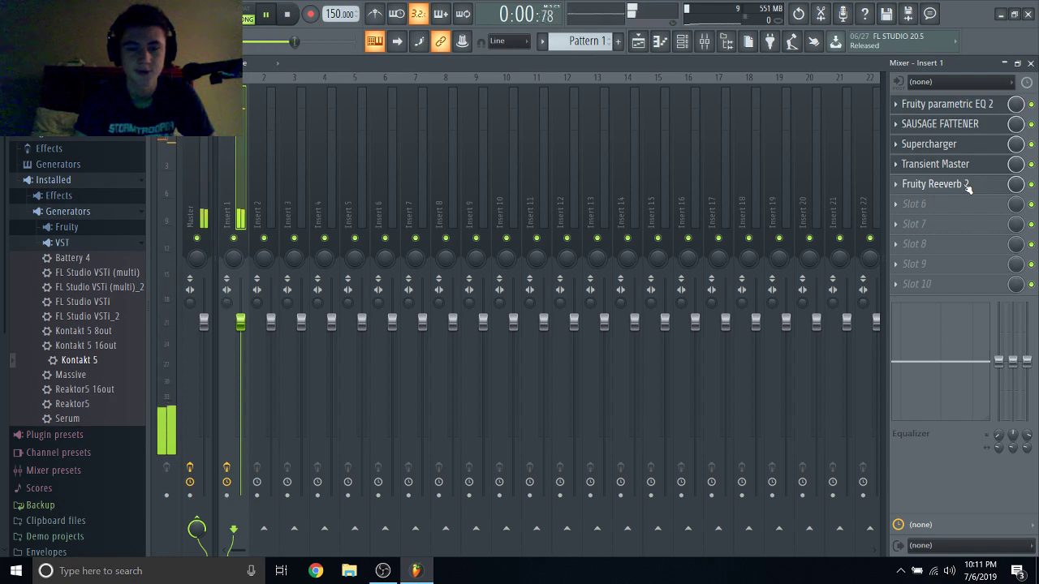
click(966, 186)
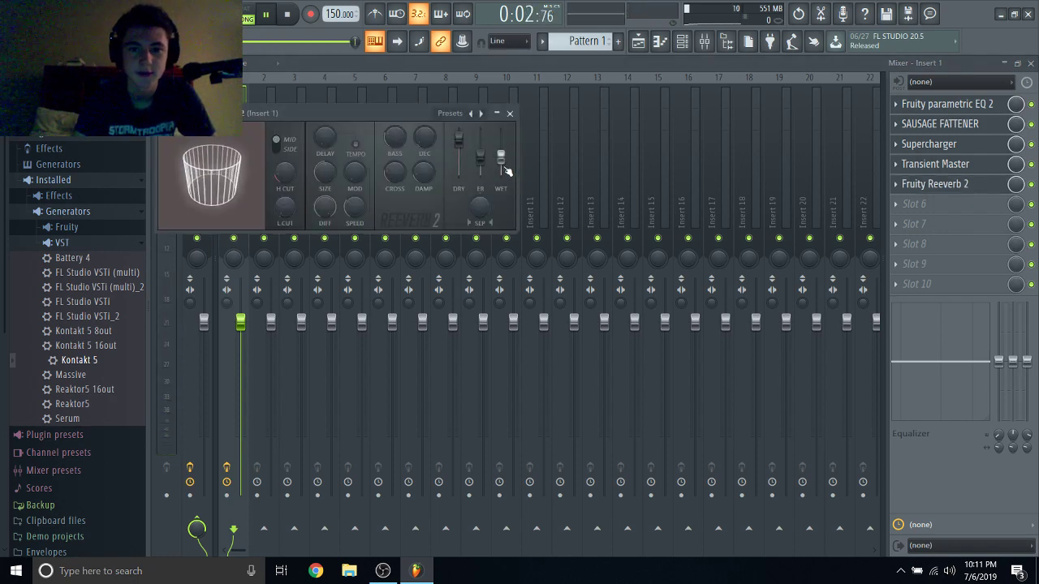
drag(505, 168, 501, 171)
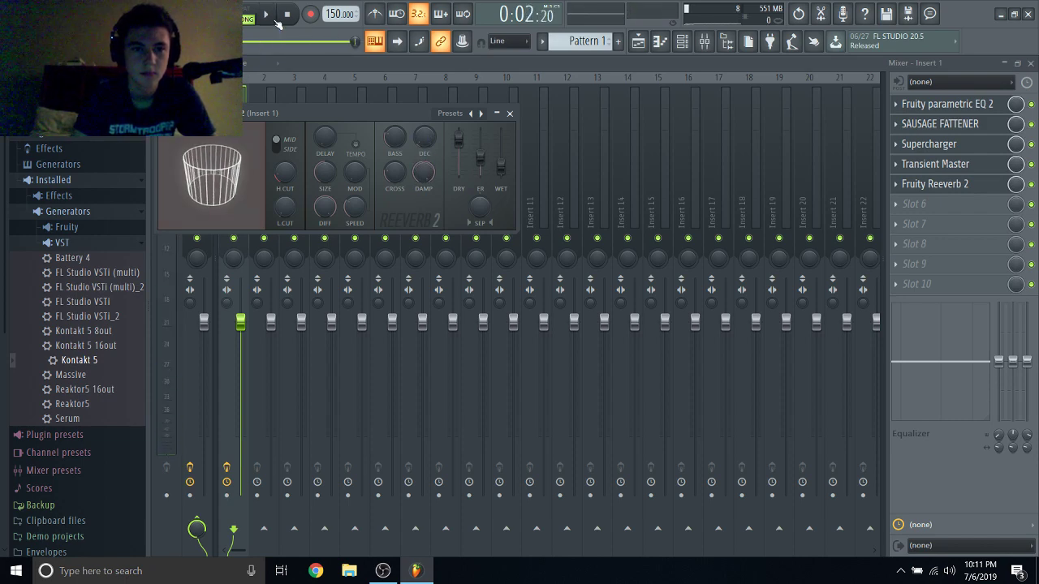
key(space)
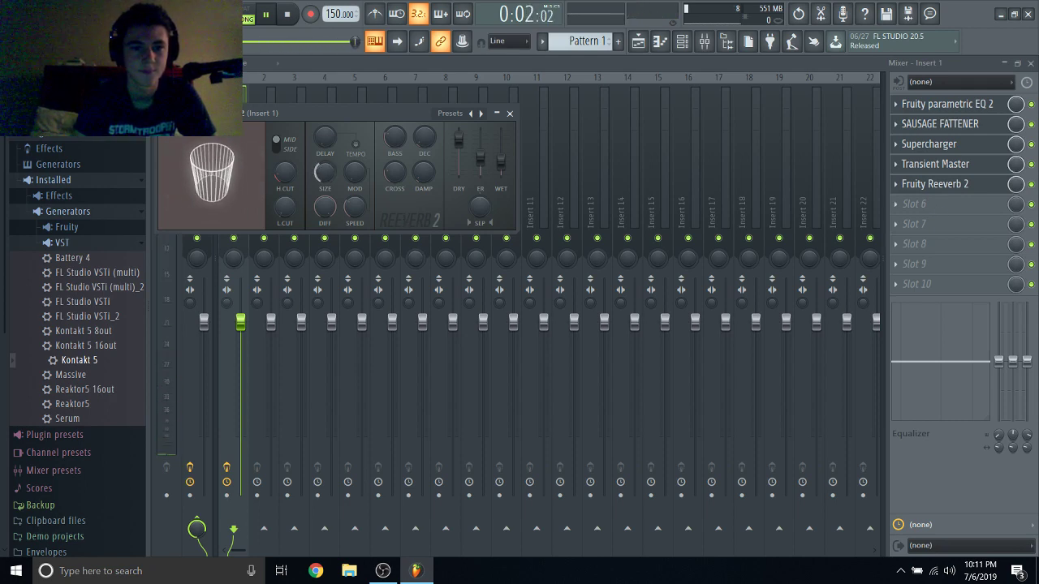
Insert Driver in slot 6 of Insert 1, turn its Disto up to maximum, and stop playback.
click(929, 205)
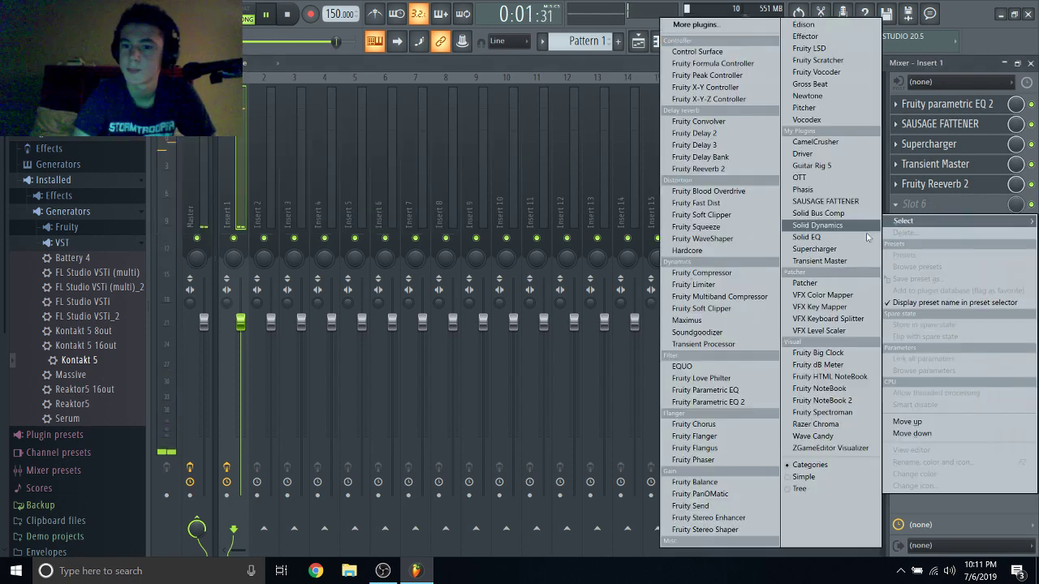
click(819, 158)
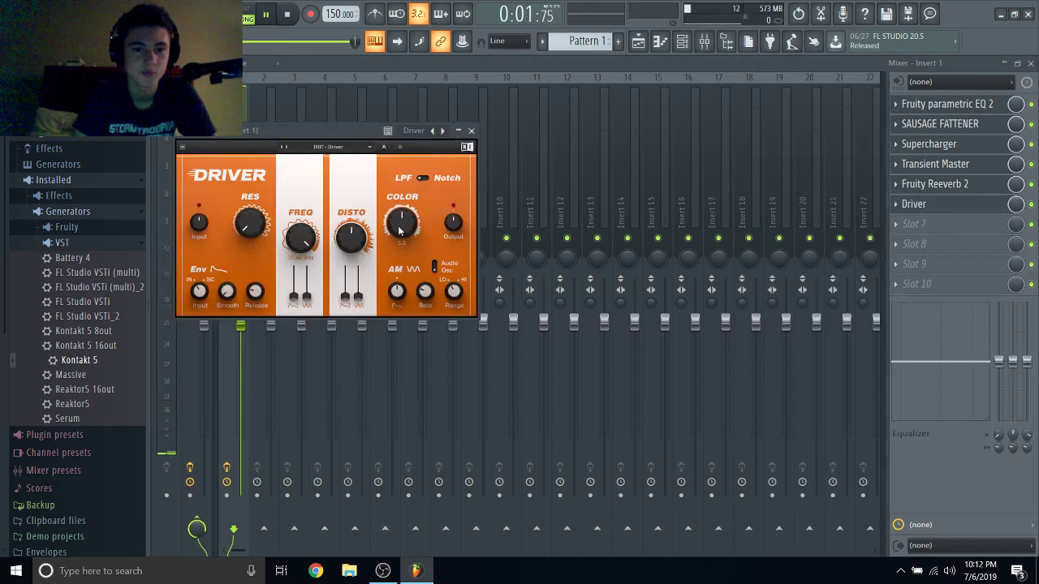
scroll(367, 242, up, 3)
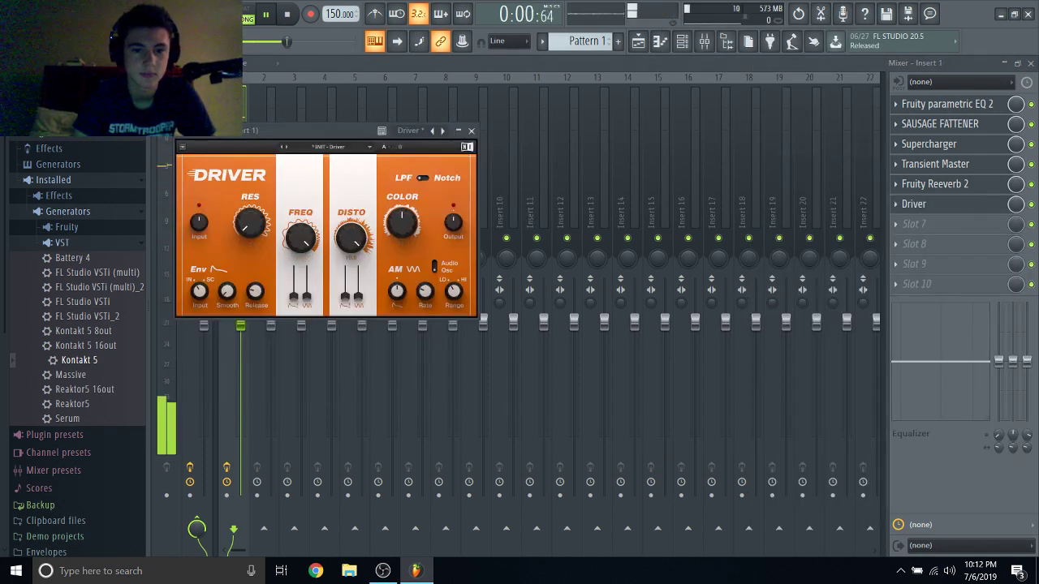
click(290, 14)
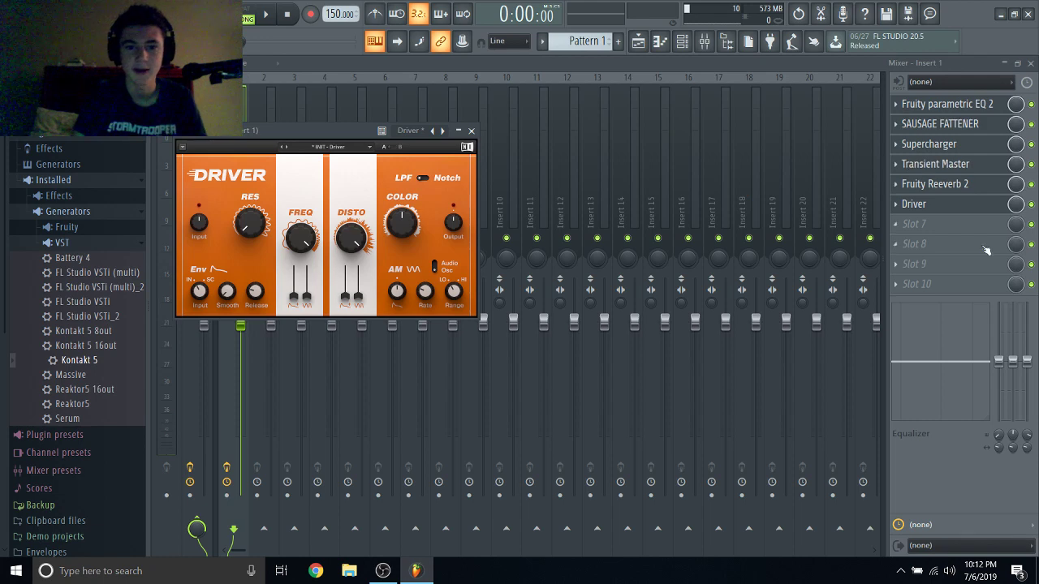
Compare the looped brass hit with Driver bypassed and enabled.
click(1034, 205)
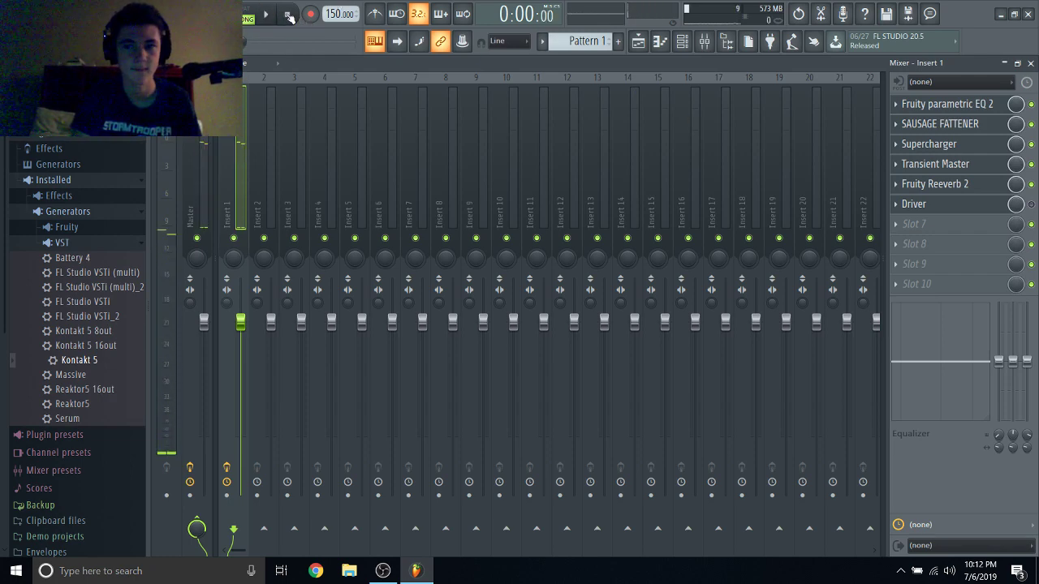
key(space)
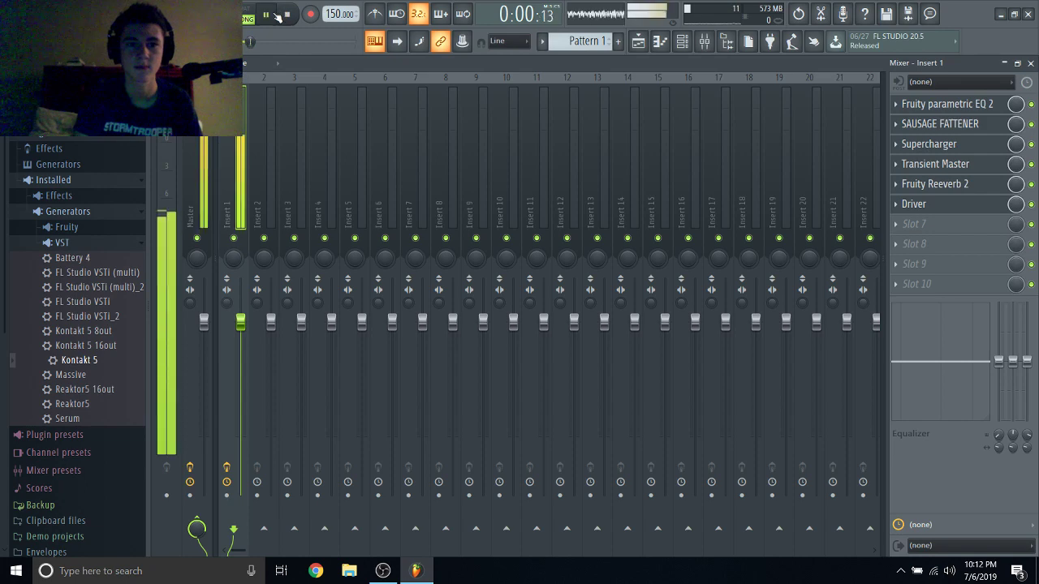
Close the mixer, plugin and piano roll windows, leaving the channel rack open over the playlist.
click(1031, 63)
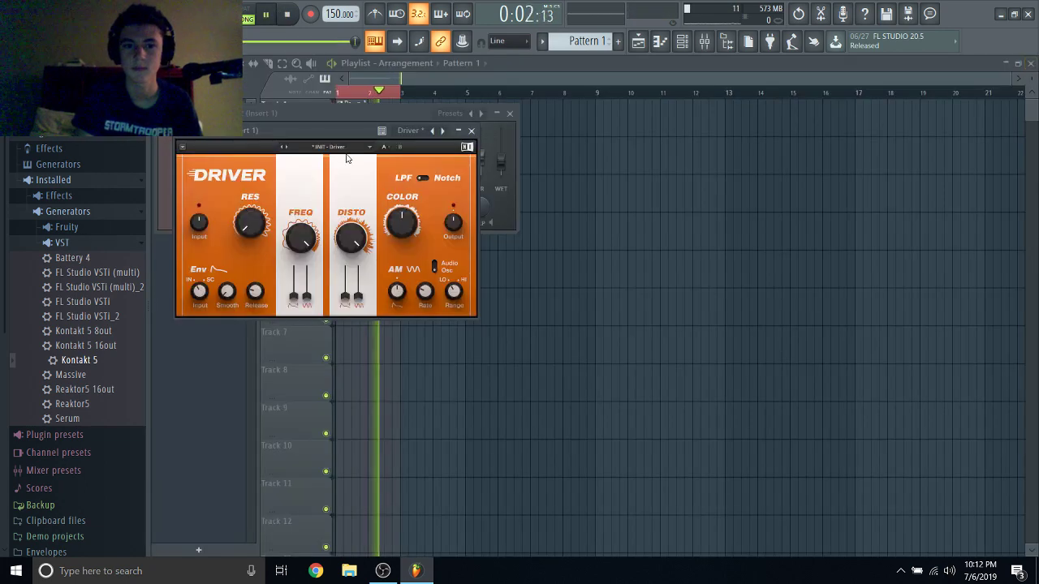
key(F12)
key(F7)
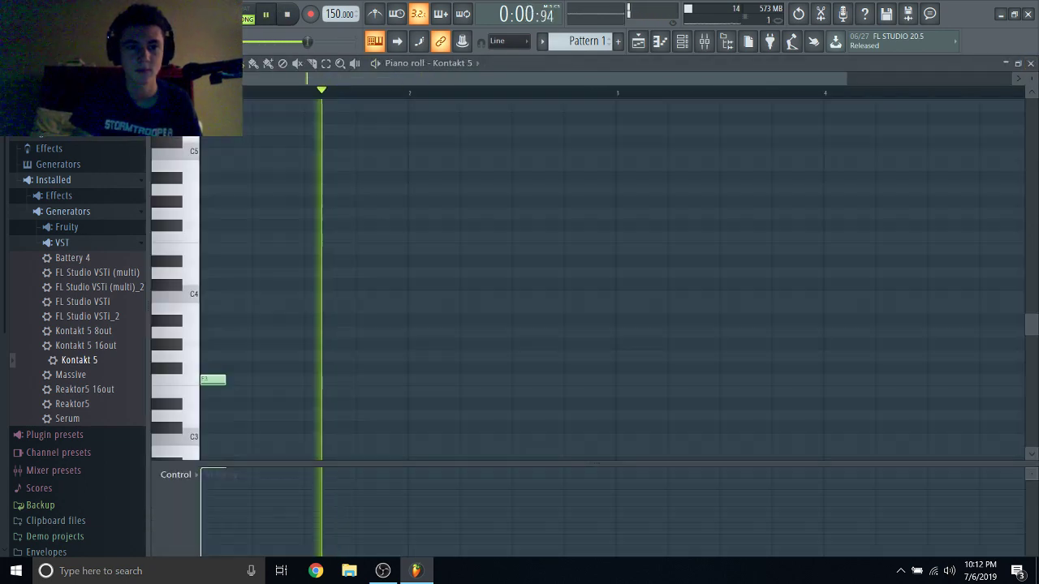
click(1017, 63)
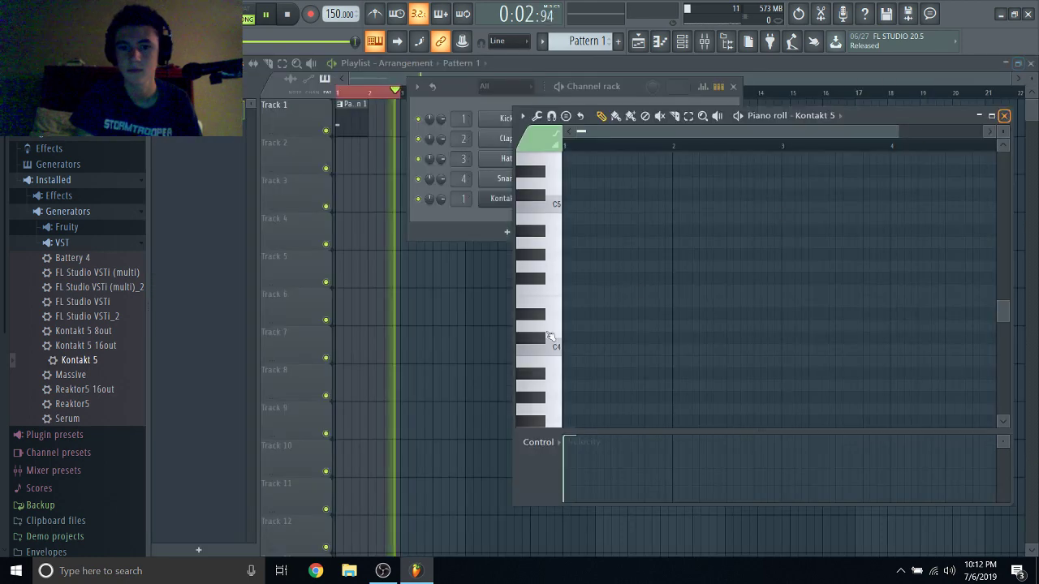
click(1004, 117)
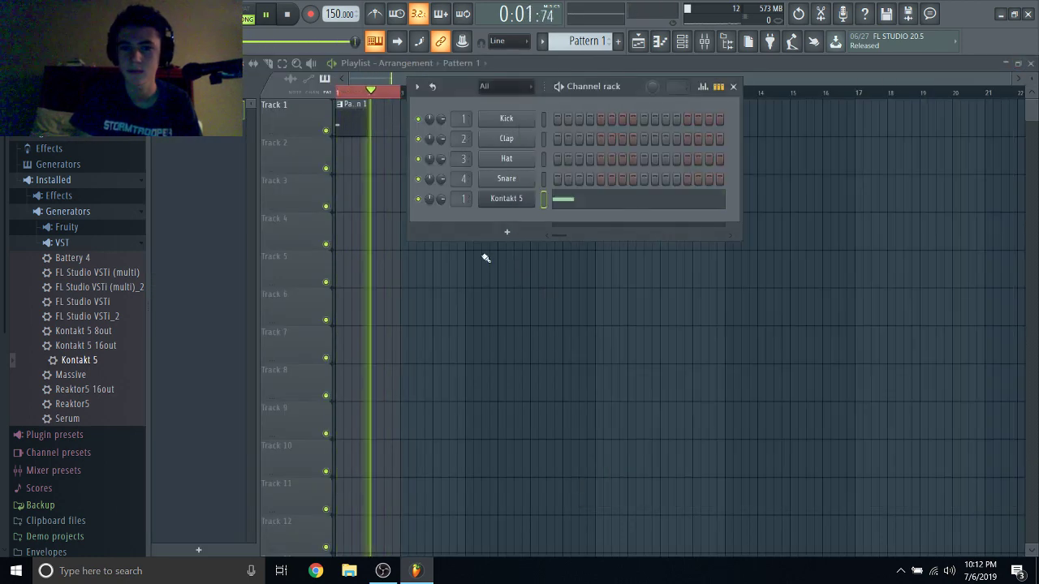
Check the Kontakt 5 Brass Ensemble instrument, restart playback, and bring up Driver on Insert 1.
click(503, 198)
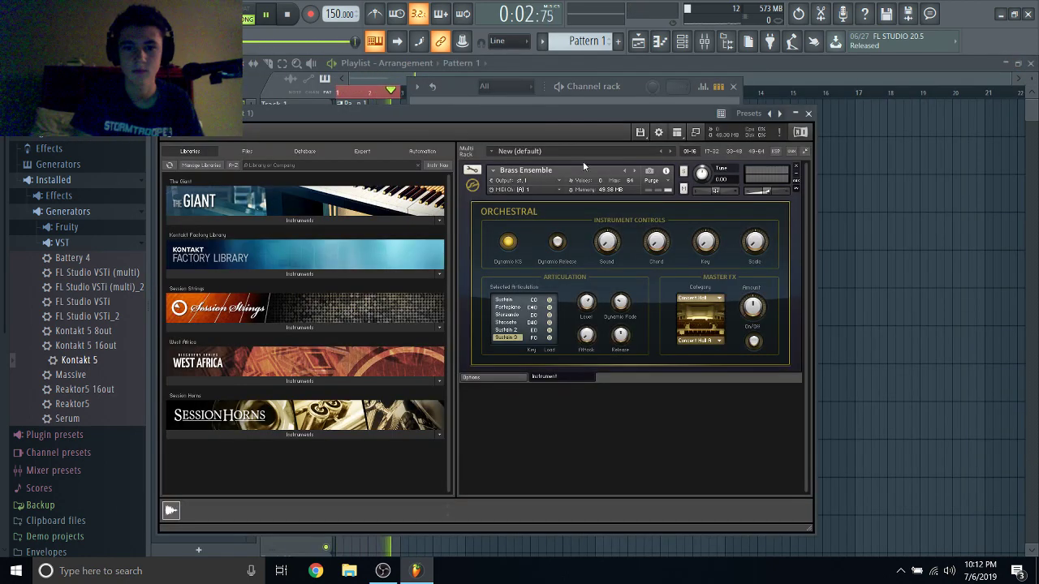
click(809, 114)
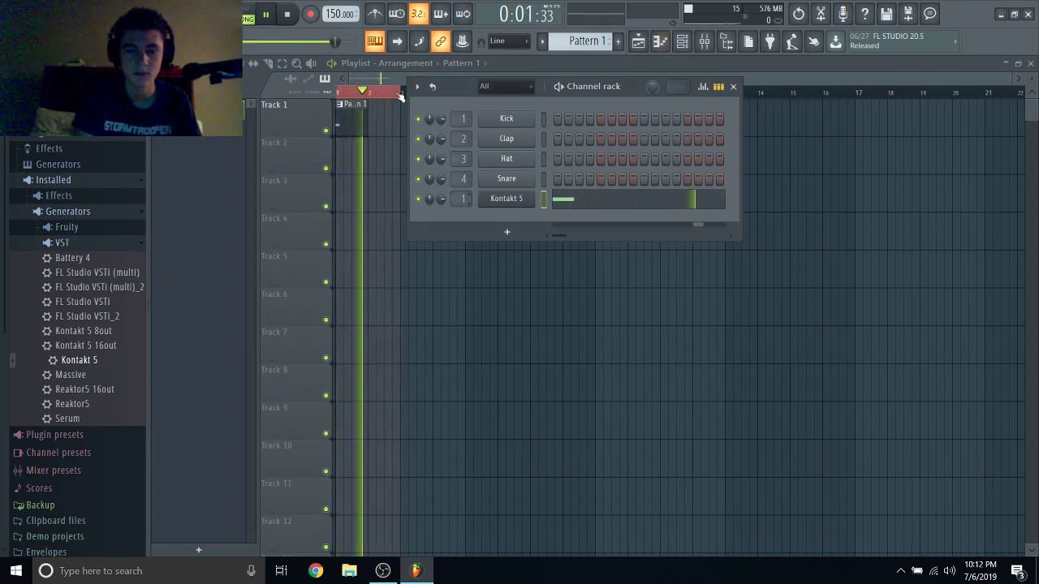
click(288, 13)
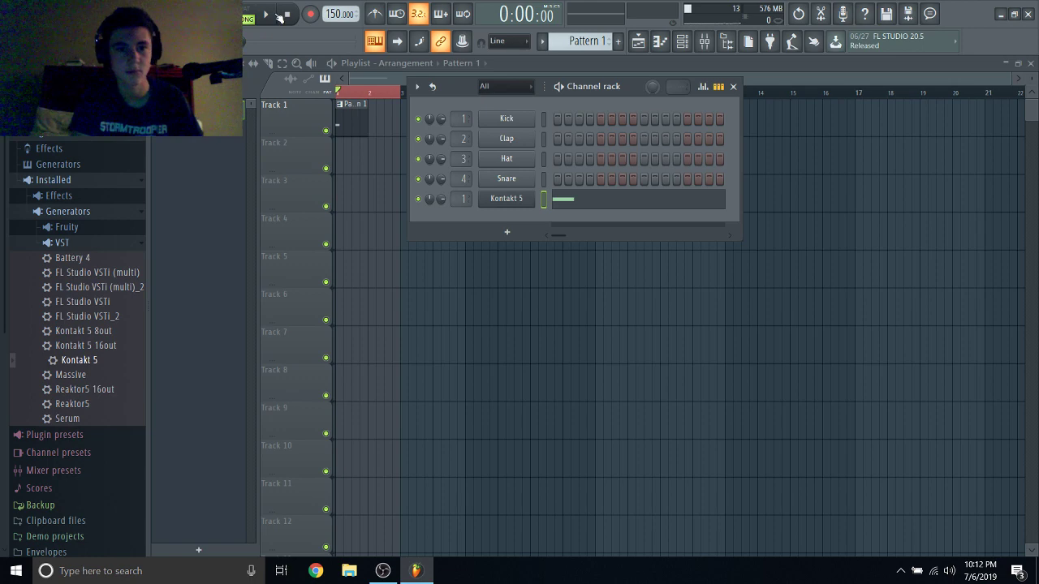
click(265, 14)
click(704, 40)
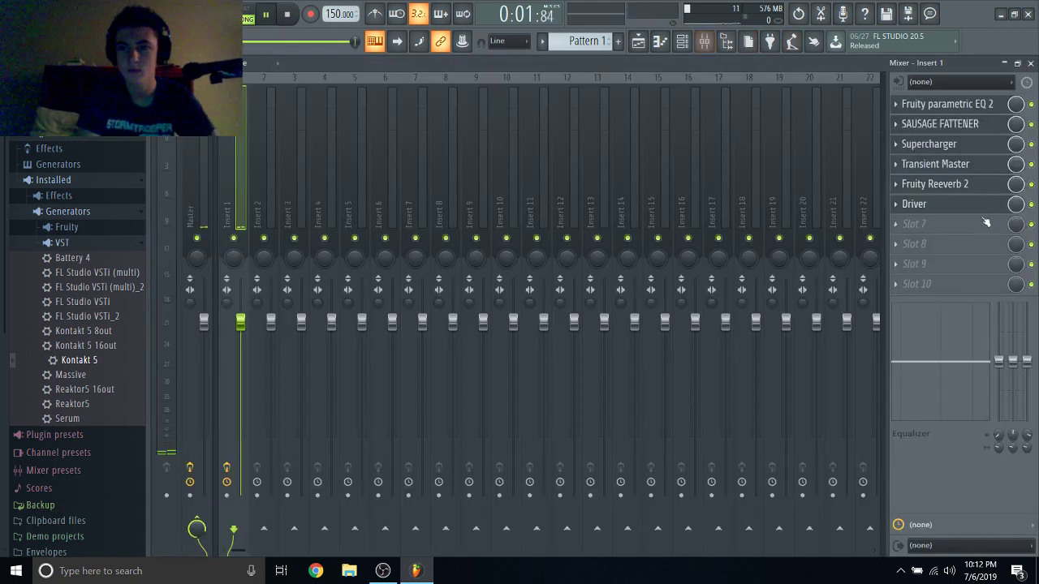
click(916, 203)
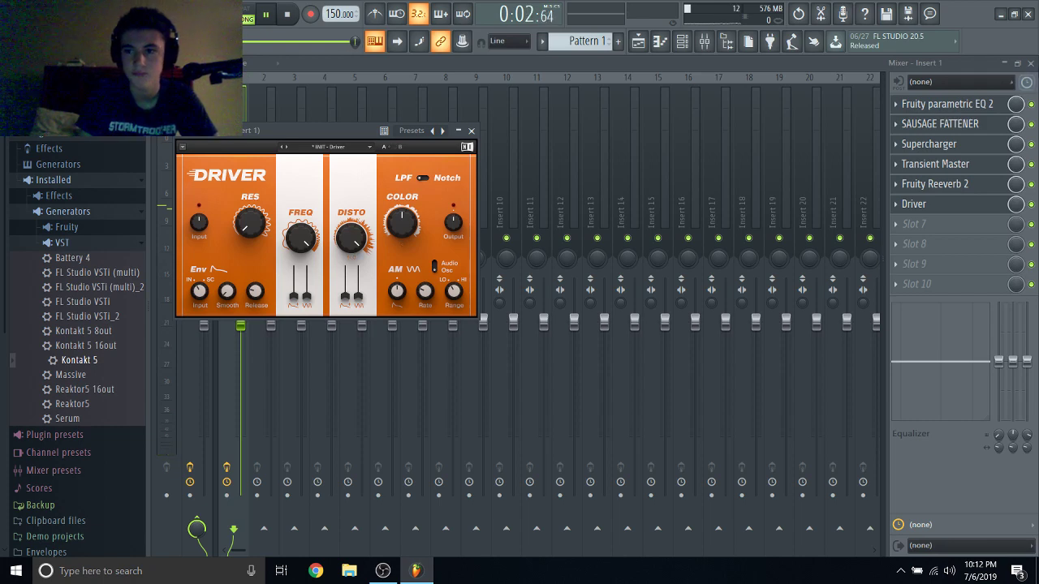
Add an F4 note at the start of the Kontakt 5 pattern, an octave above the F3 note, and close the piano roll.
click(1030, 62)
click(591, 202)
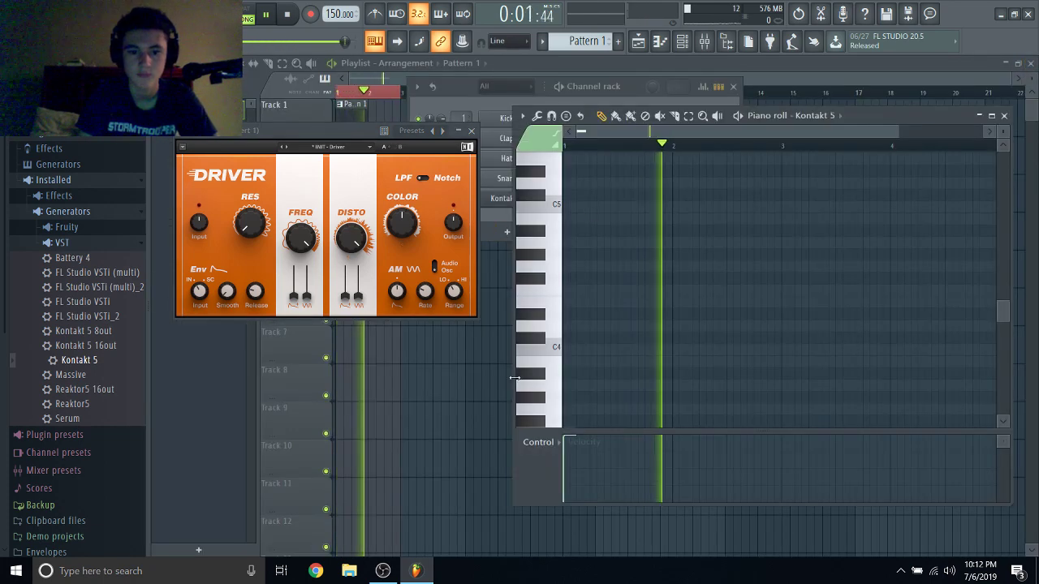
click(991, 115)
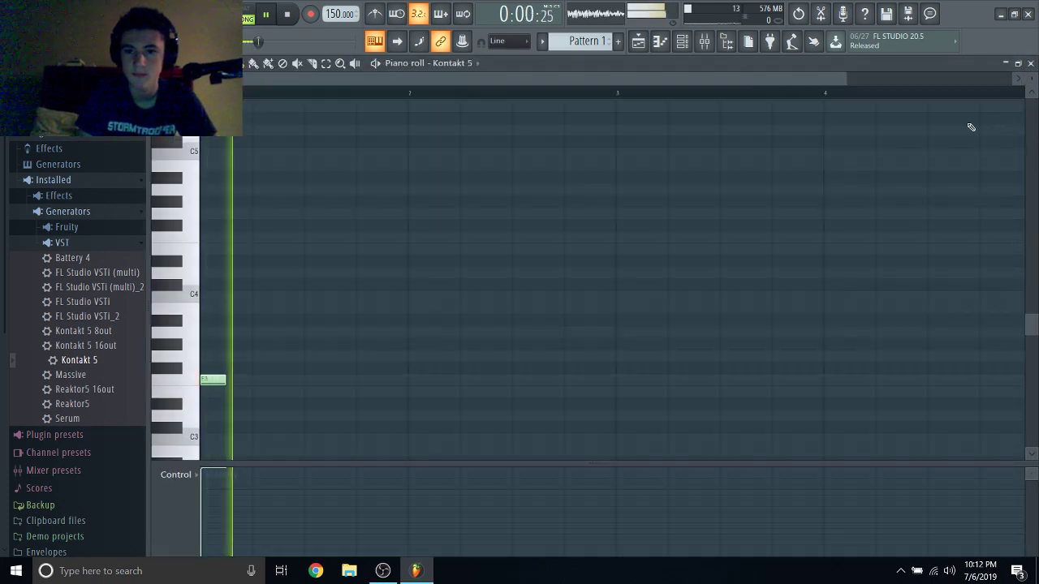
click(208, 237)
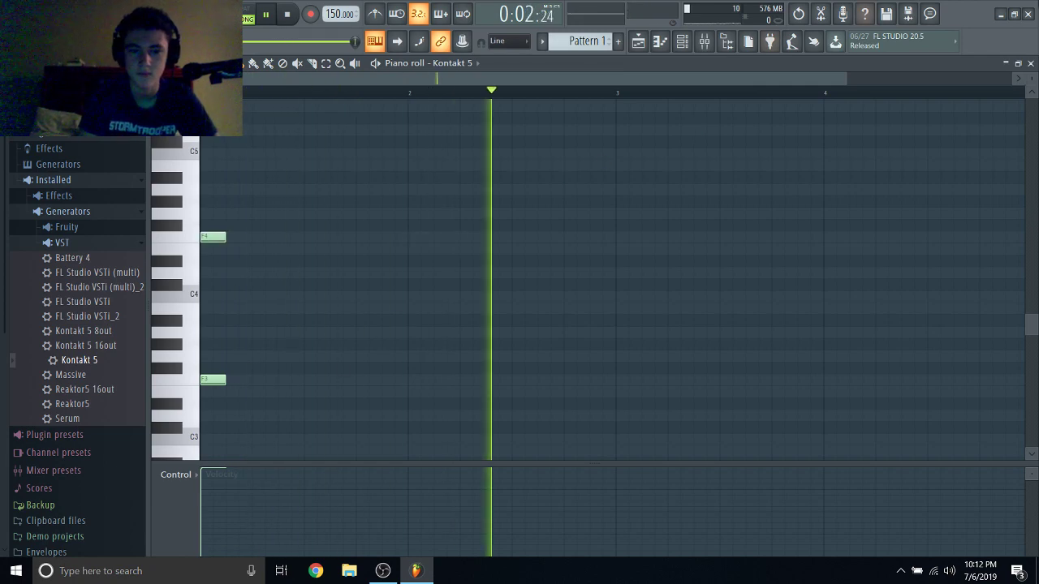
click(1031, 62)
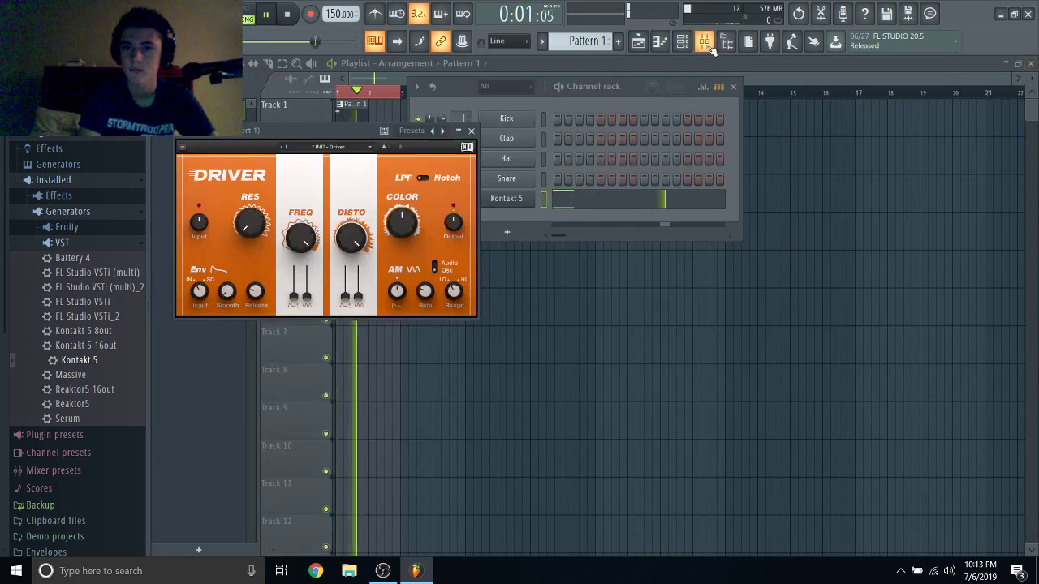
Turn up Color and slightly raise Input in Driver on Insert 1 during playback, and close the plugin.
click(709, 46)
click(913, 203)
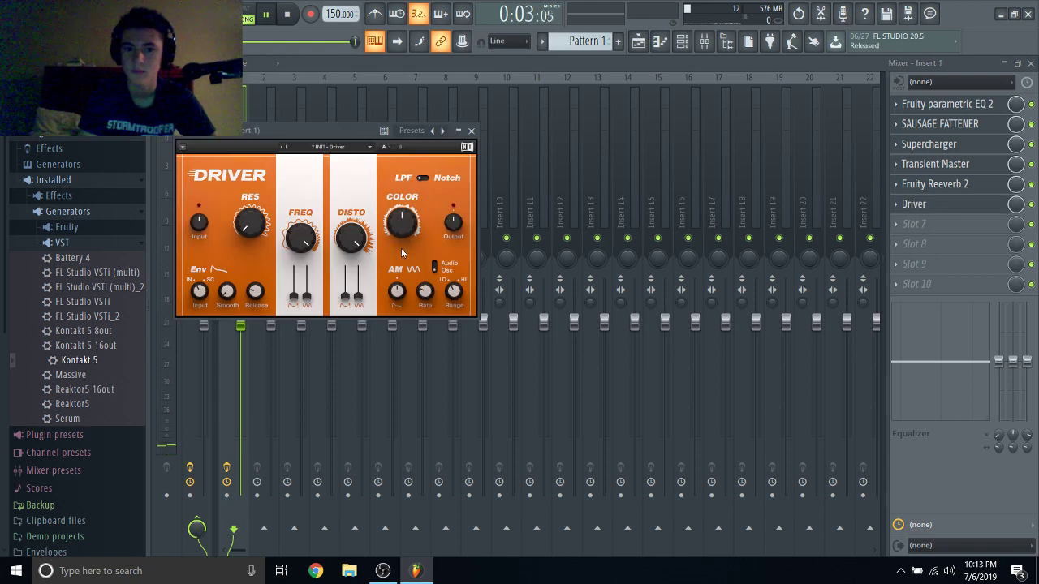
drag(401, 222, 401, 218)
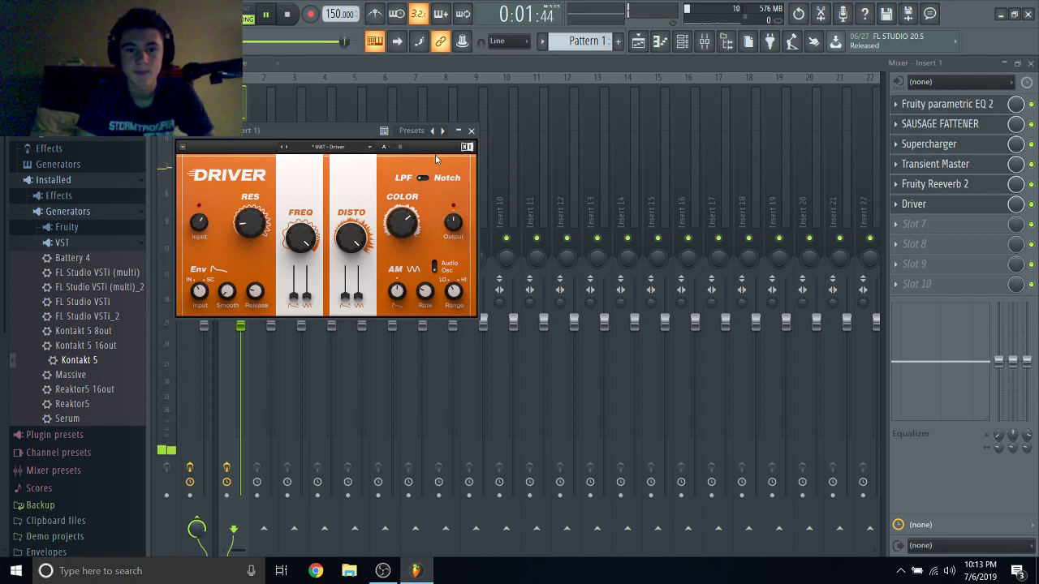
click(472, 131)
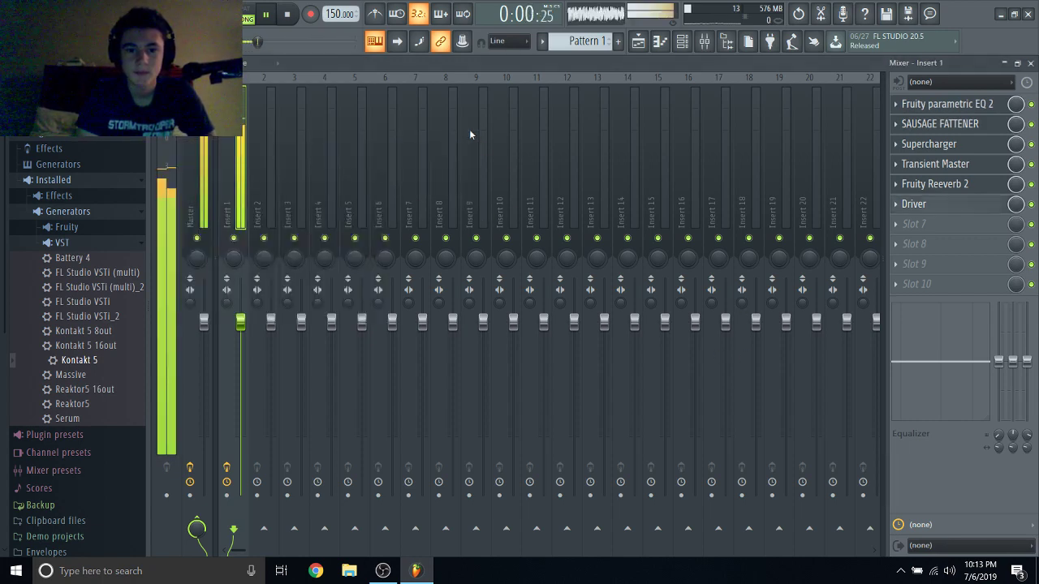
Look through the effects available for Insert 1's last slot, stop playback and close the mixer.
click(968, 285)
mouse_move(904, 276)
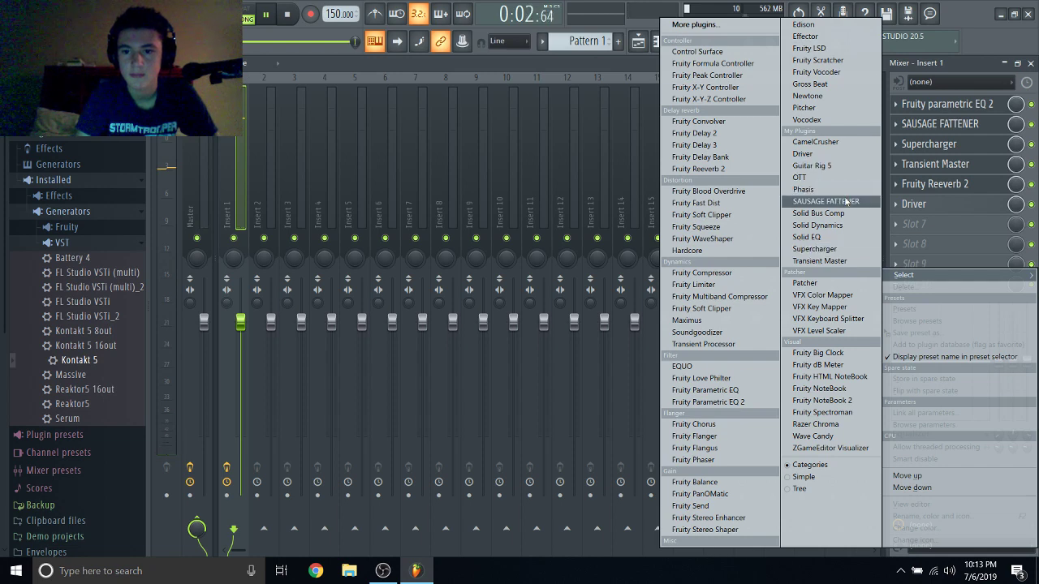
click(289, 13)
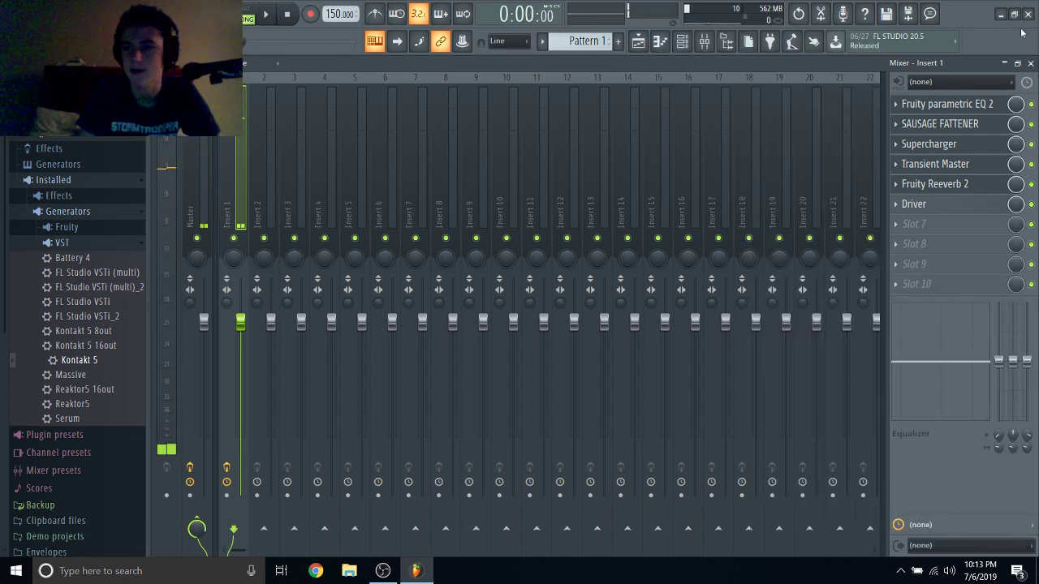
click(1031, 63)
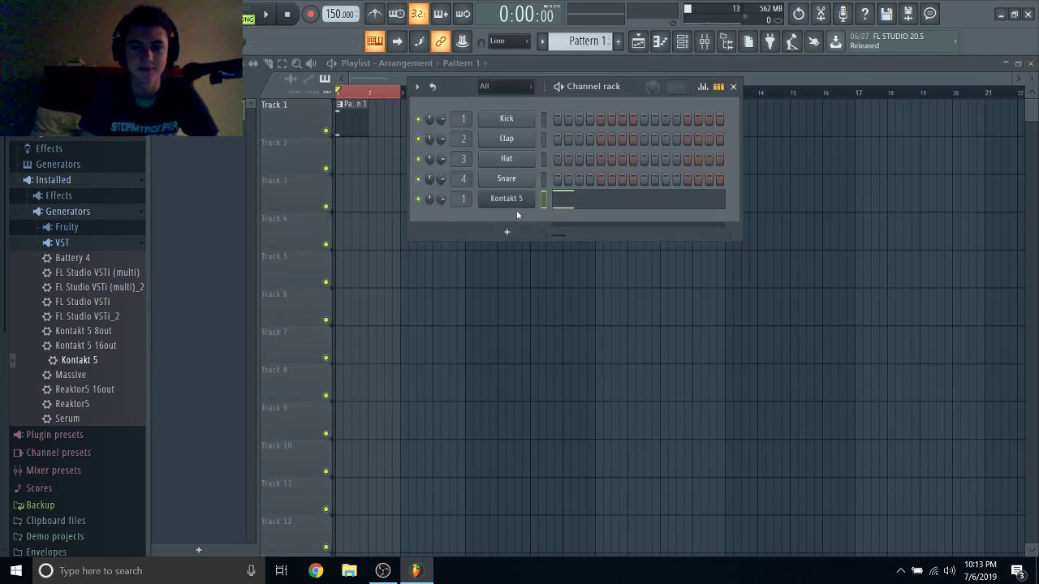
Delete the Kontakt 5 channel and add a Serum instrument to the channel rack.
click(520, 204)
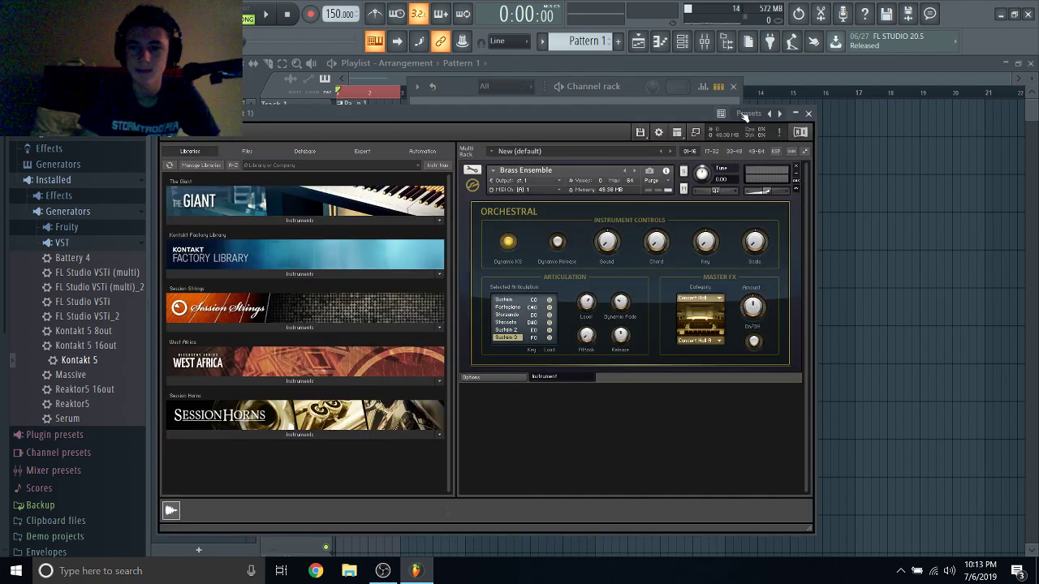
click(808, 114)
right_click(520, 204)
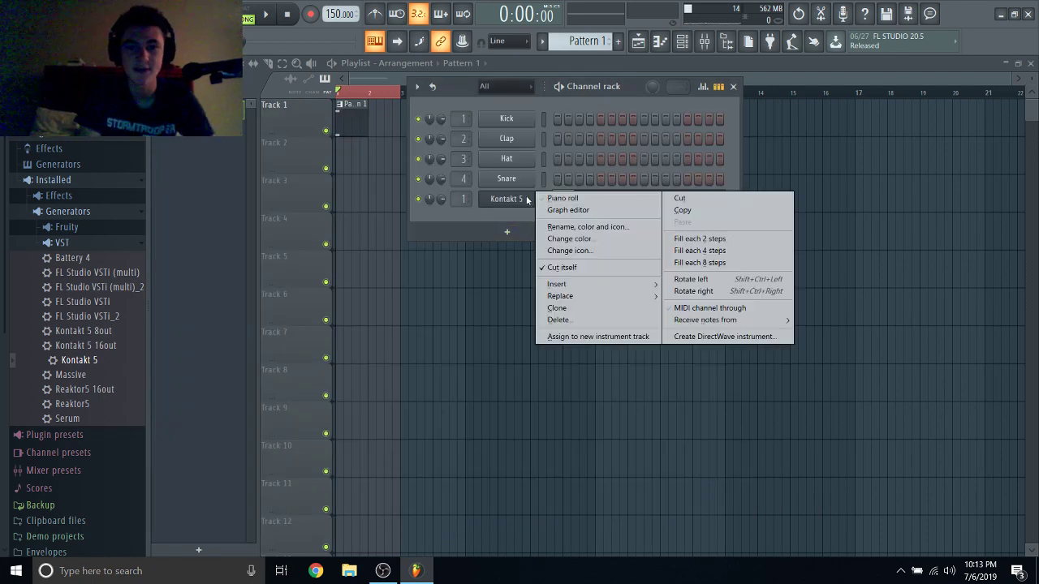
click(604, 327)
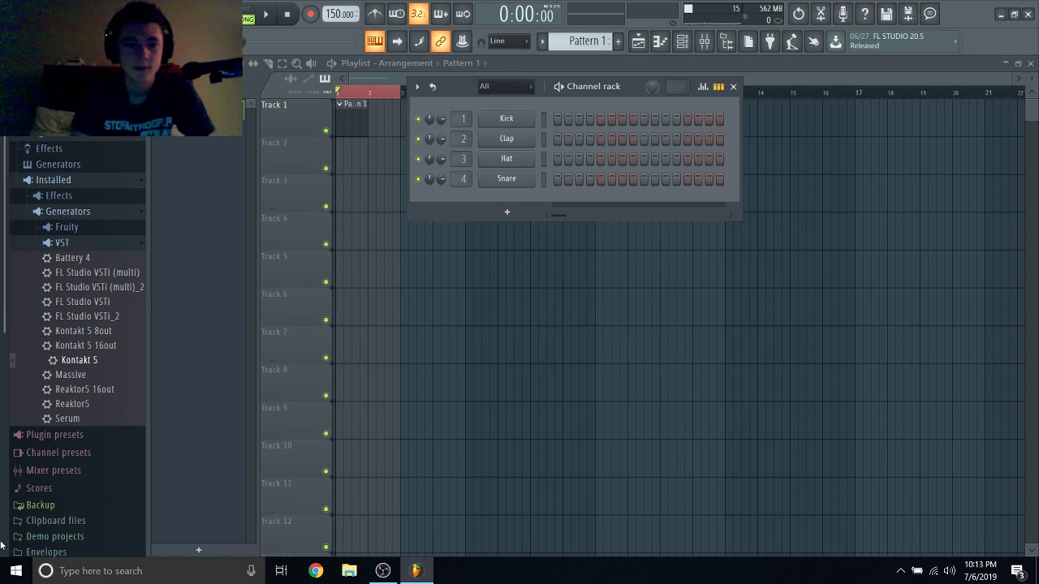
drag(102, 423, 509, 193)
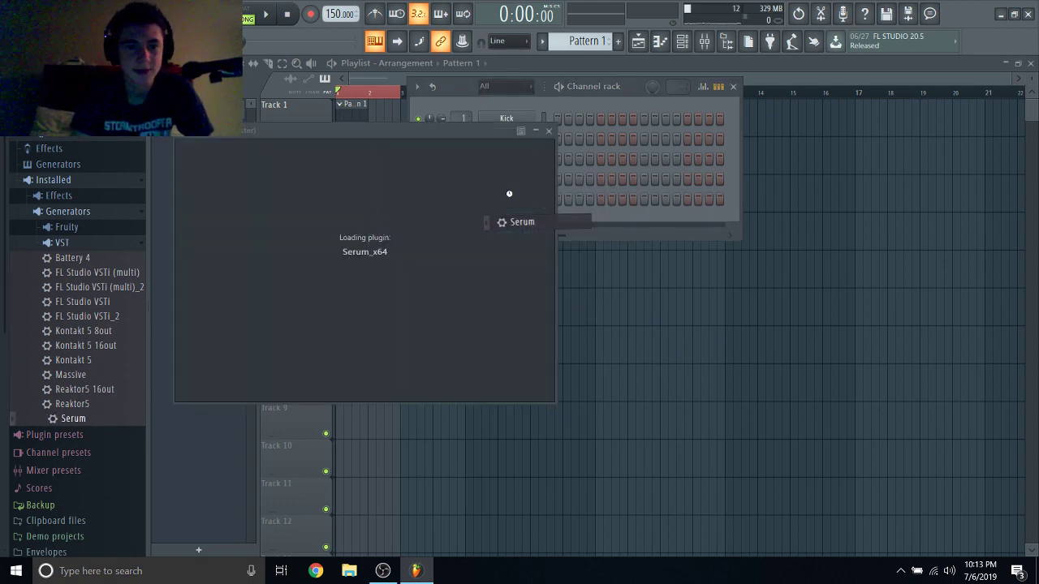
Load pk_one_shot_Iron from the pk_one_shots folder of Psych - Kid_Samples into Serum's oscillator A as a wavetable.
scroll(81, 413, down, 5)
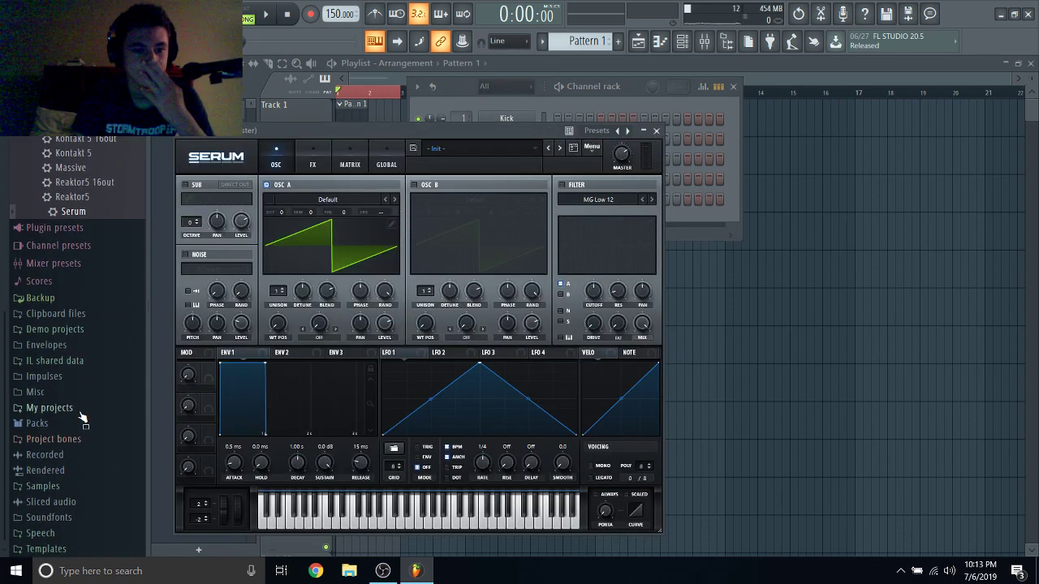
click(46, 487)
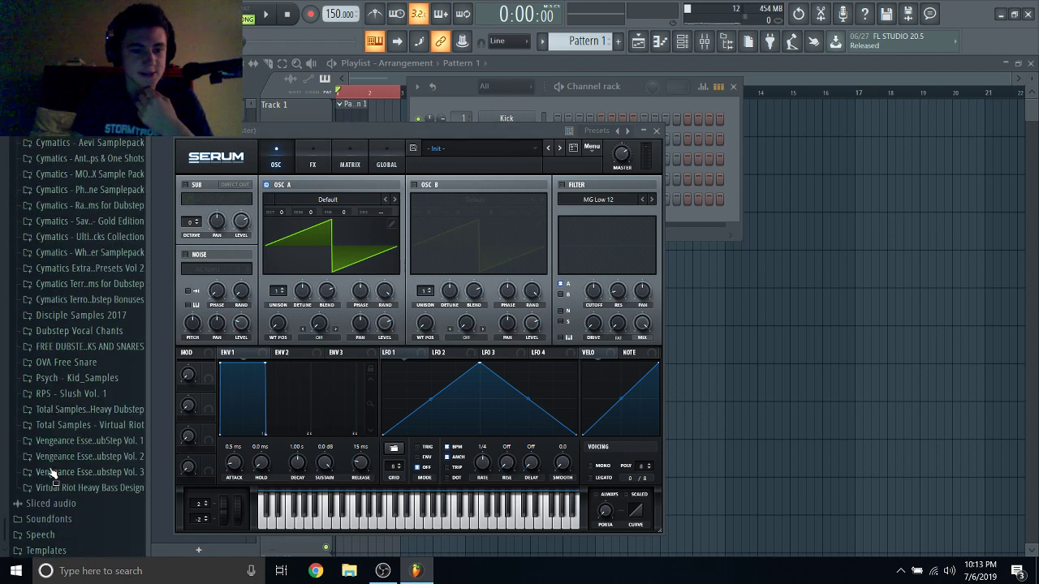
click(79, 487)
click(80, 487)
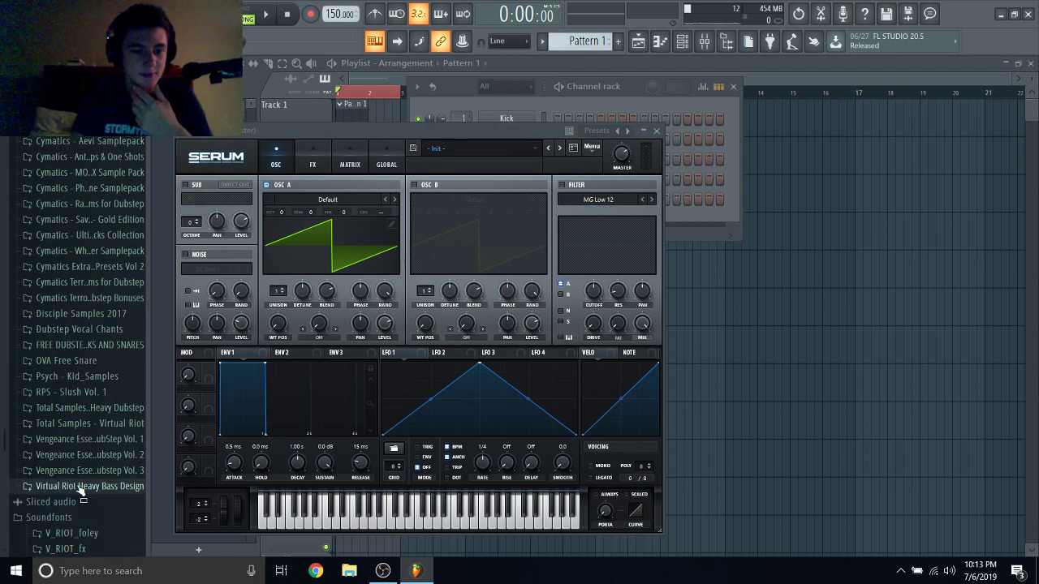
click(91, 376)
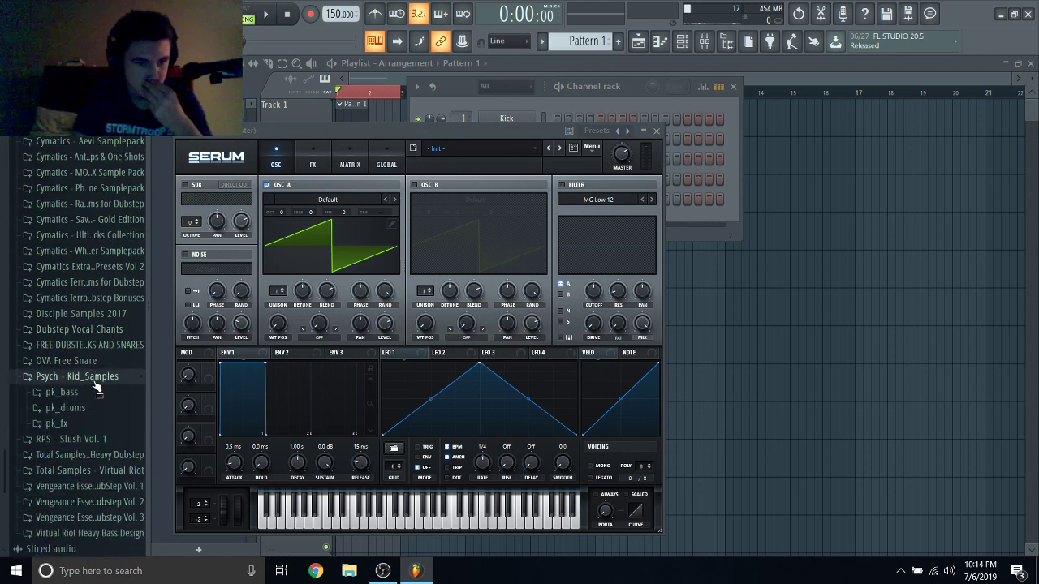
click(91, 392)
click(89, 392)
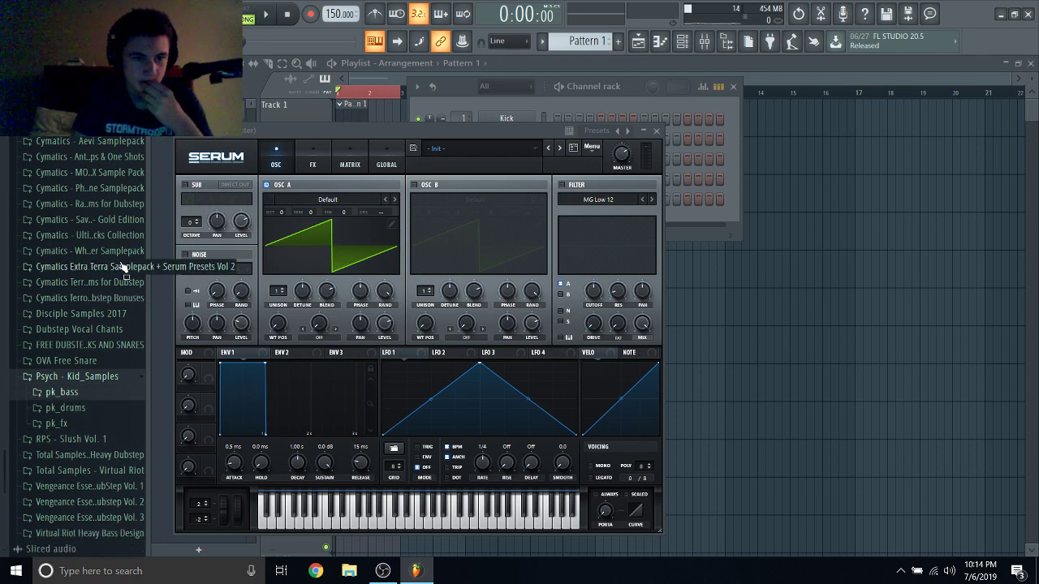
click(87, 392)
click(84, 407)
scroll(81, 418, down, 3)
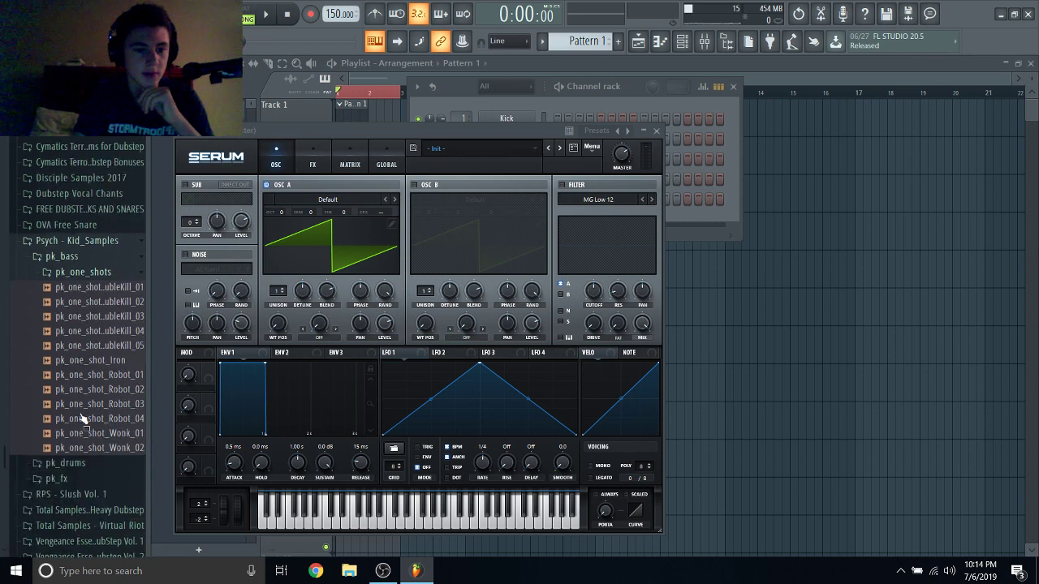
drag(96, 359, 361, 234)
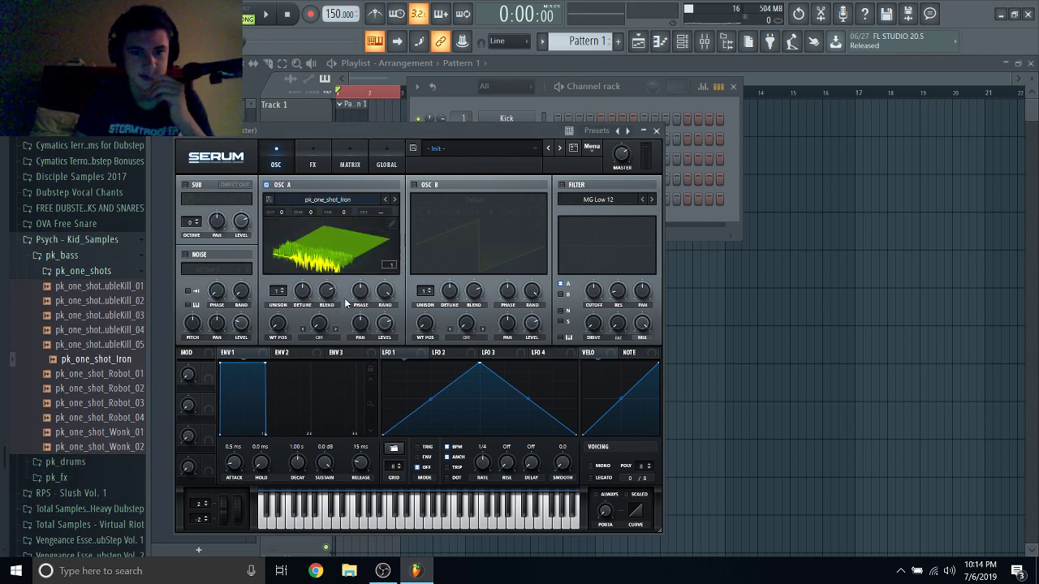
In oscillator A's wavetable editor, remove all frames from frame 74 to the end.
drag(284, 331, 281, 279)
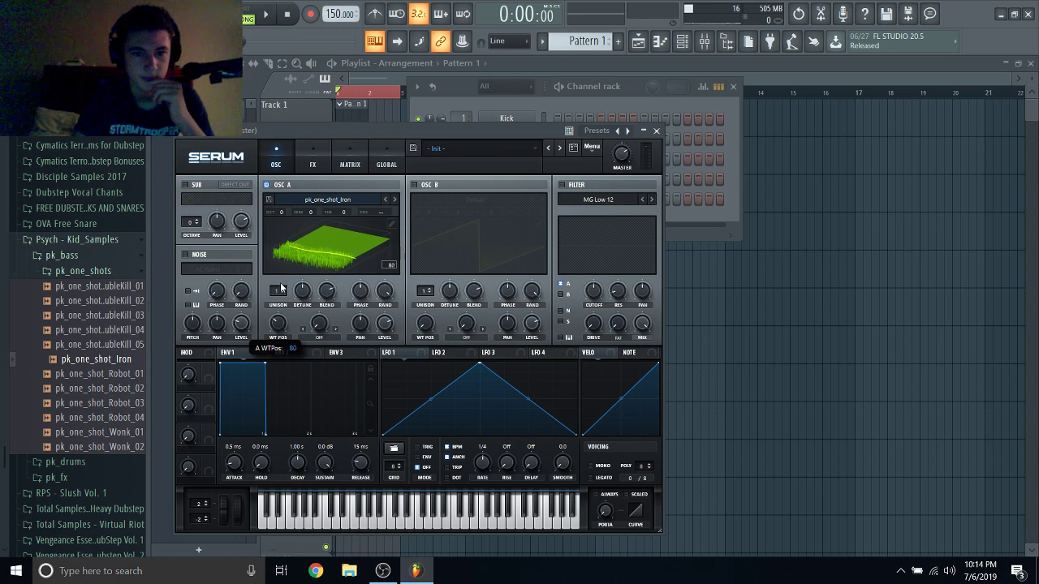
click(392, 225)
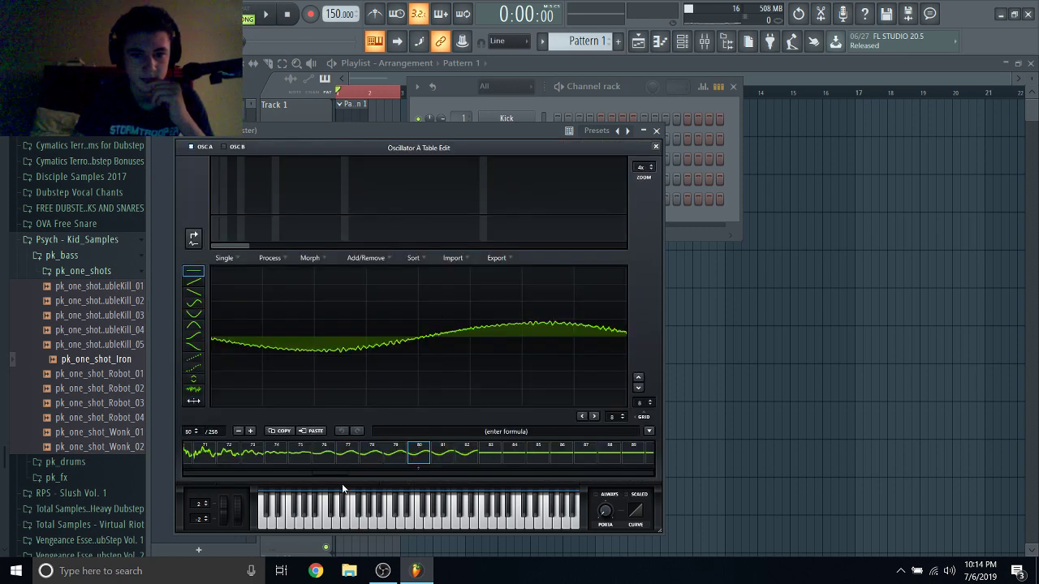
click(269, 453)
click(359, 258)
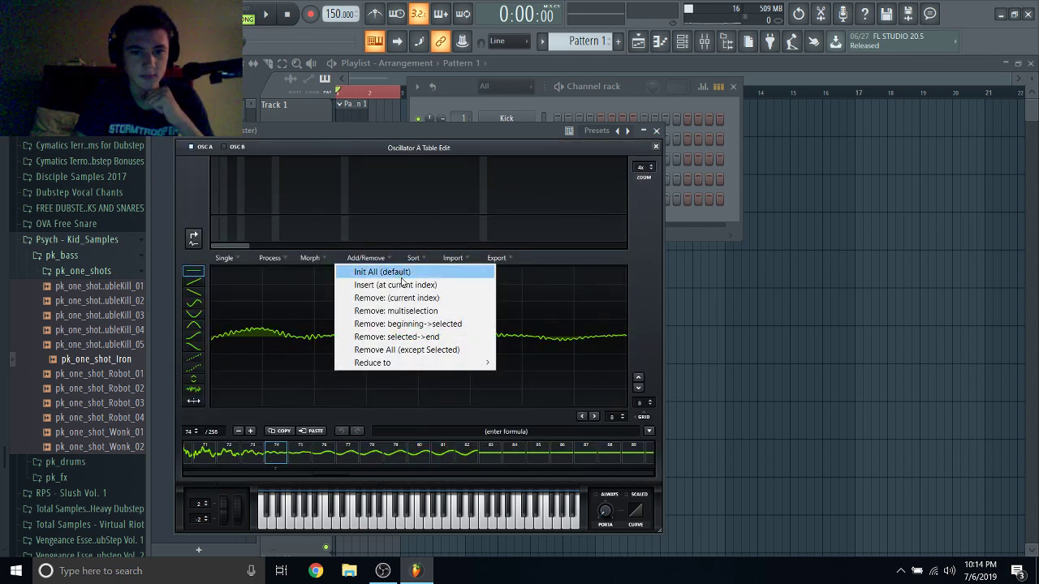
click(408, 350)
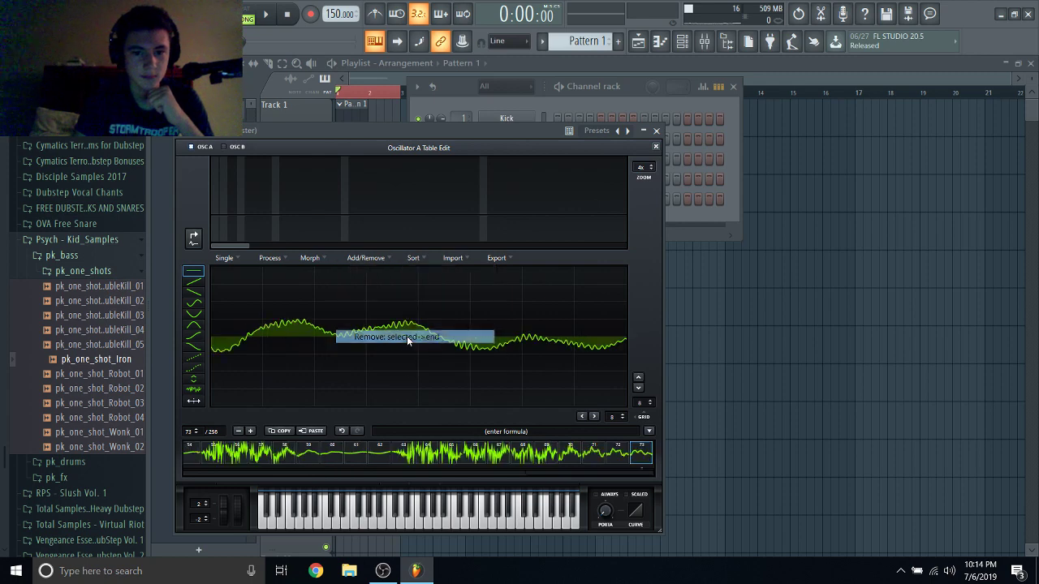
Normalize the remaining wavetable frames, apply Morph - Crossfade, and close the table editor.
click(278, 259)
click(286, 273)
click(311, 260)
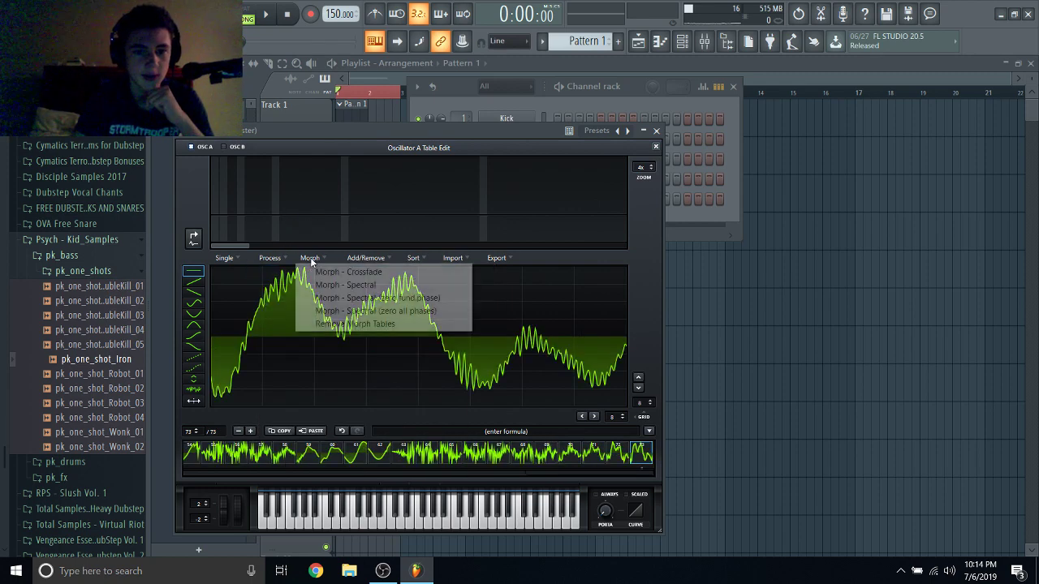
click(345, 272)
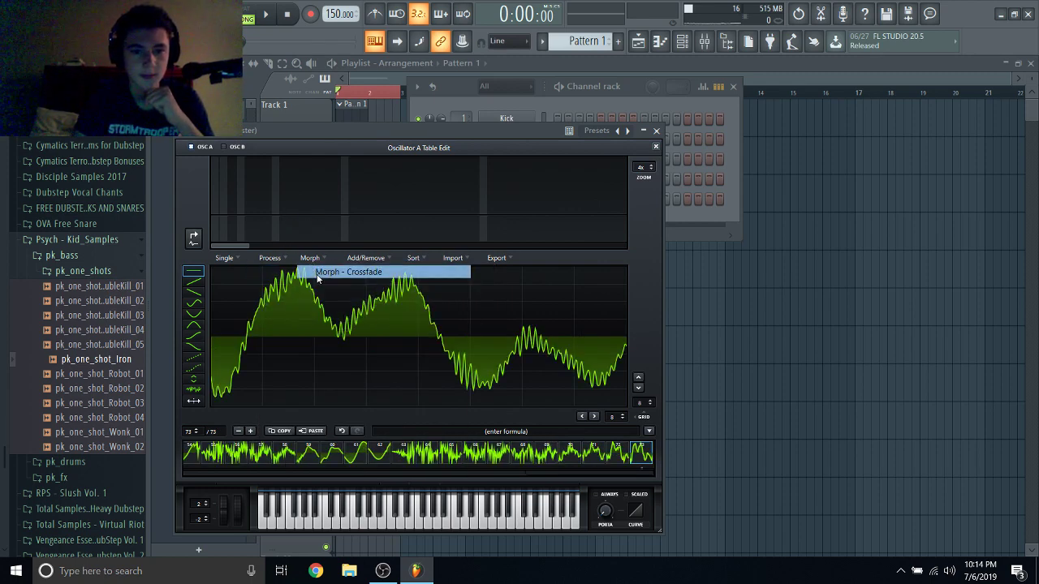
click(656, 149)
Set oscillator A's wavetable position to 82 and review the crossfaded frames from the beginning of the table.
drag(280, 324, 265, 410)
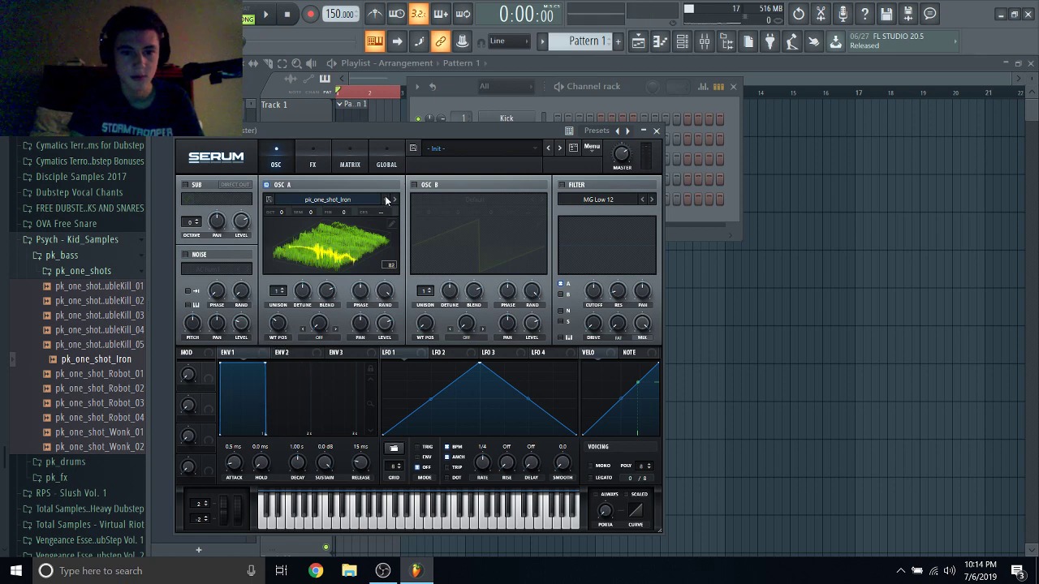
click(392, 216)
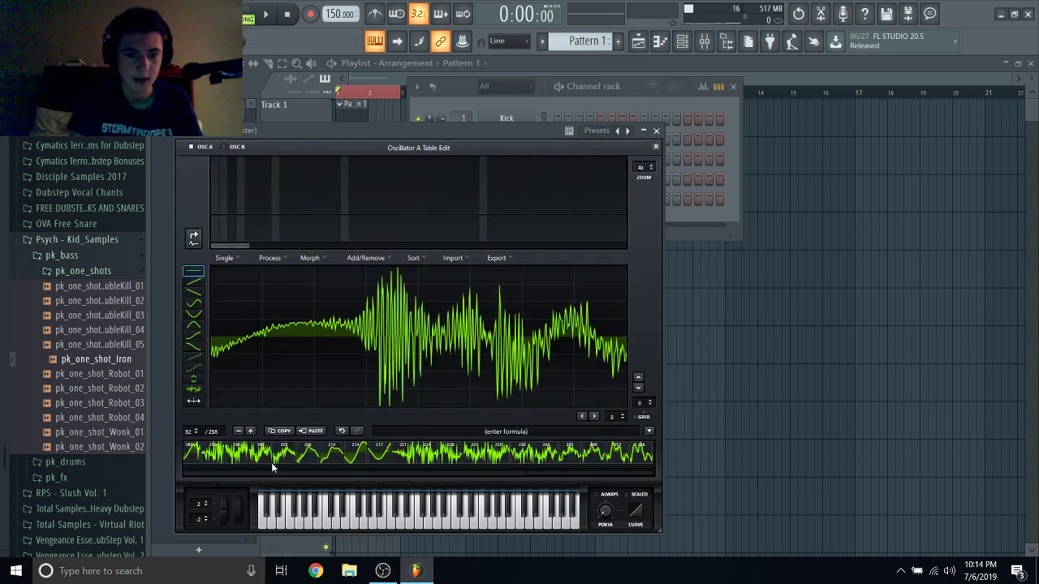
drag(381, 472, 208, 470)
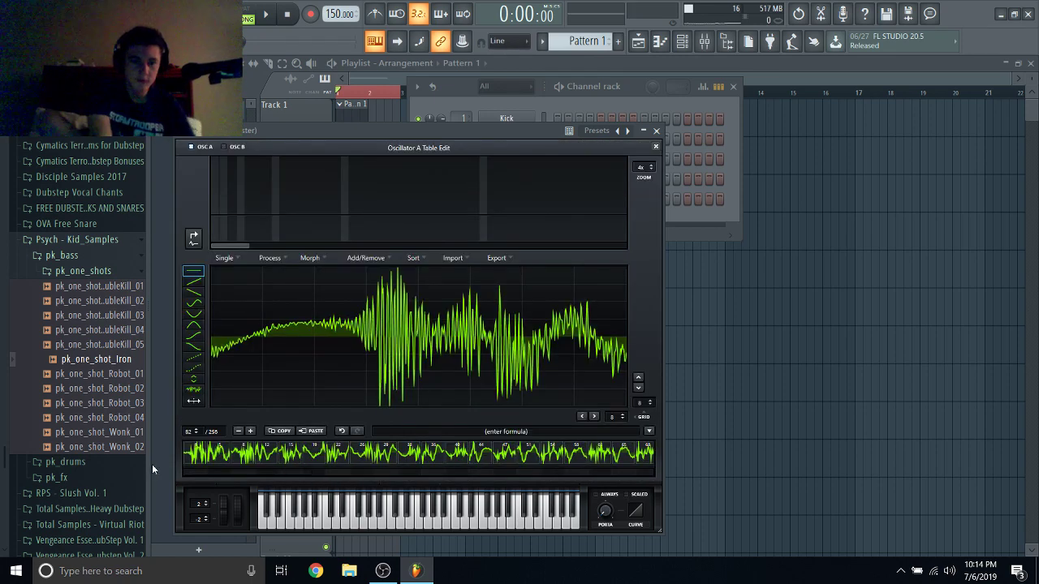
In oscillator A's wavetable editor, remove all frames from the beginning through frame 61 and close the editor.
click(603, 456)
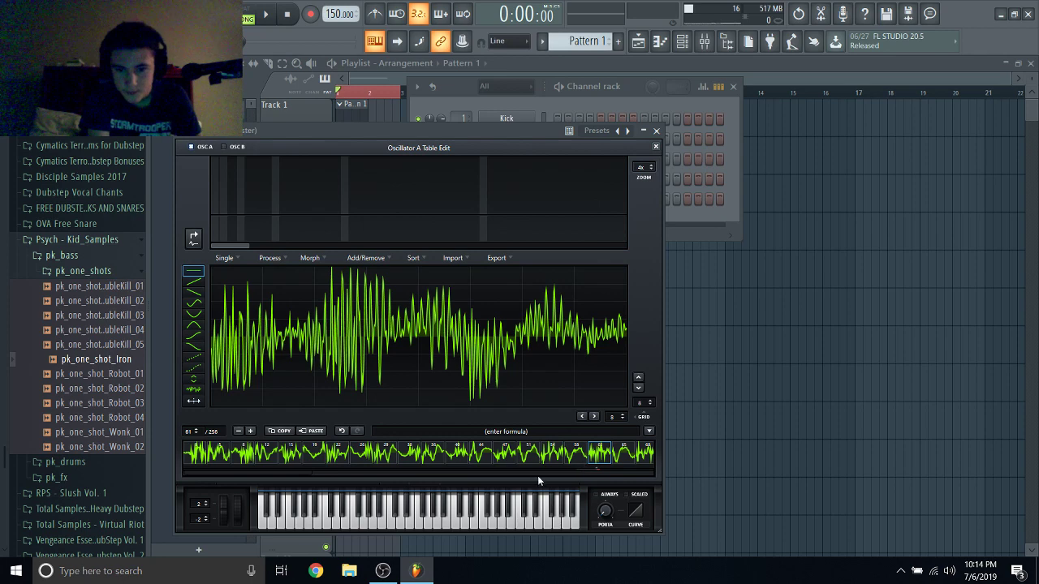
scroll(587, 469, down, 3)
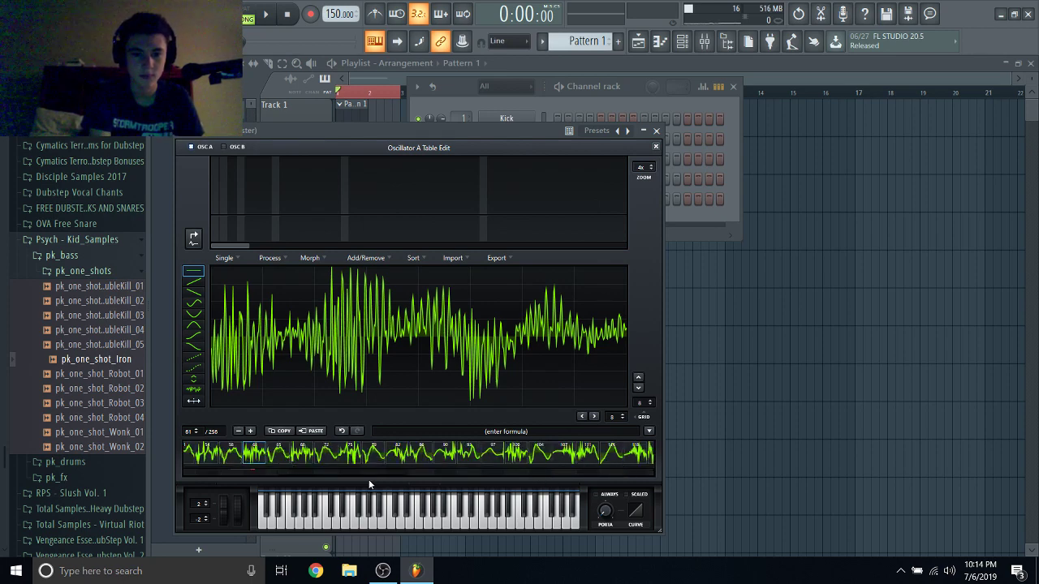
drag(368, 474, 270, 489)
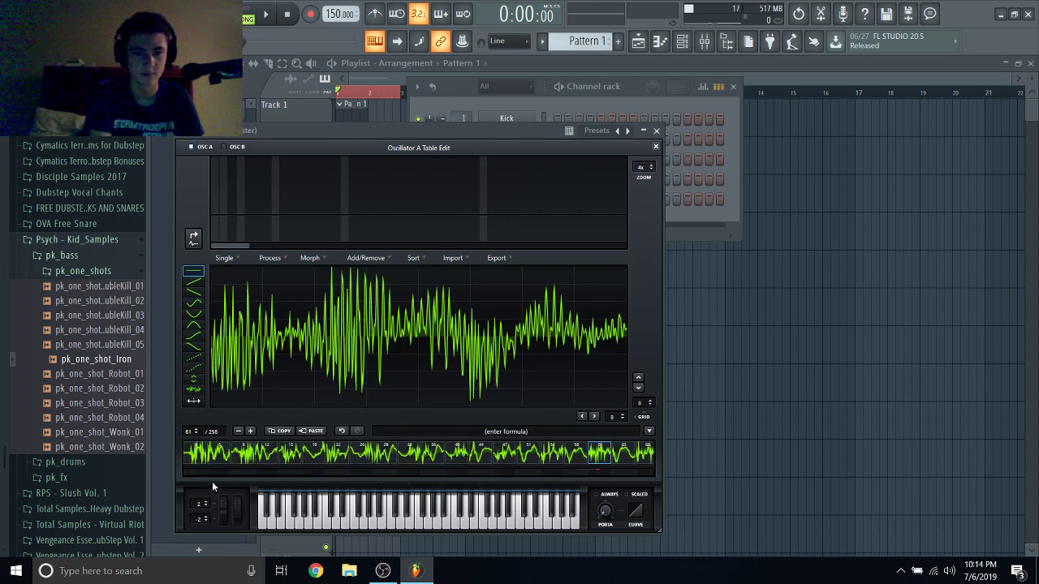
click(374, 257)
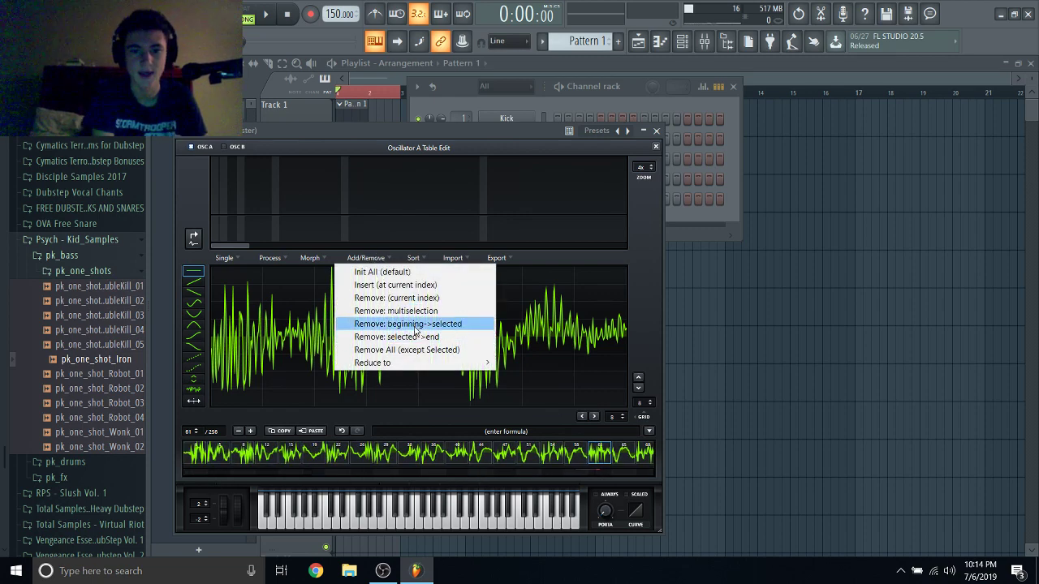
click(415, 324)
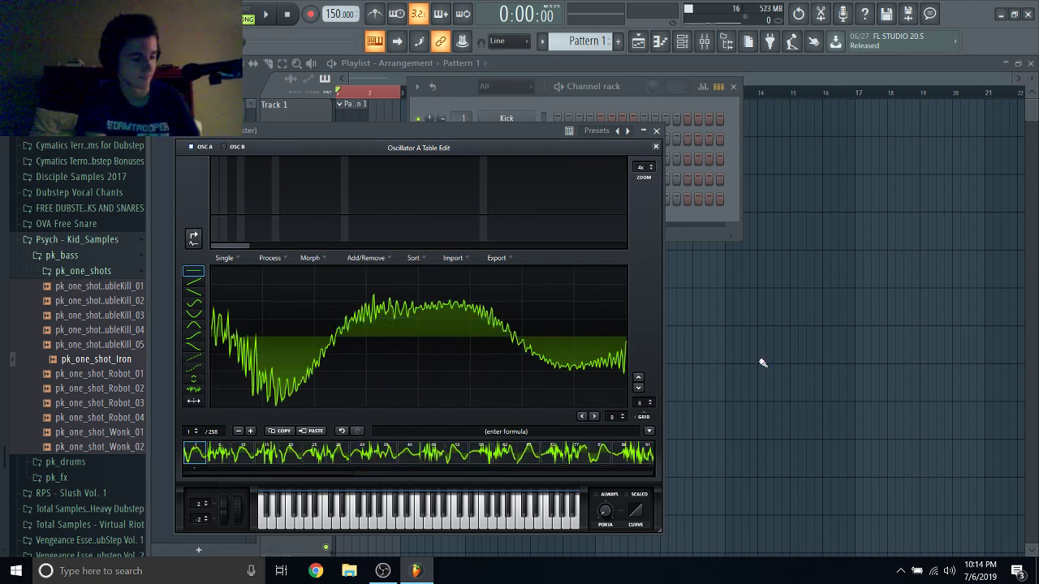
click(654, 147)
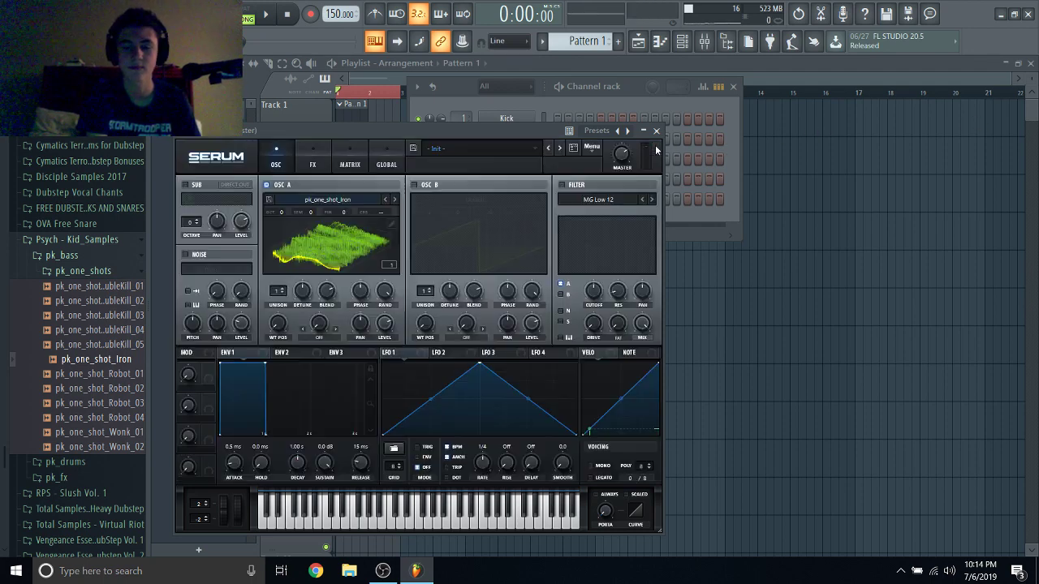
Move oscillator A's wavetable position to 205 and remove all frames from there to the end of the table.
drag(276, 324, 277, 257)
drag(276, 324, 282, 274)
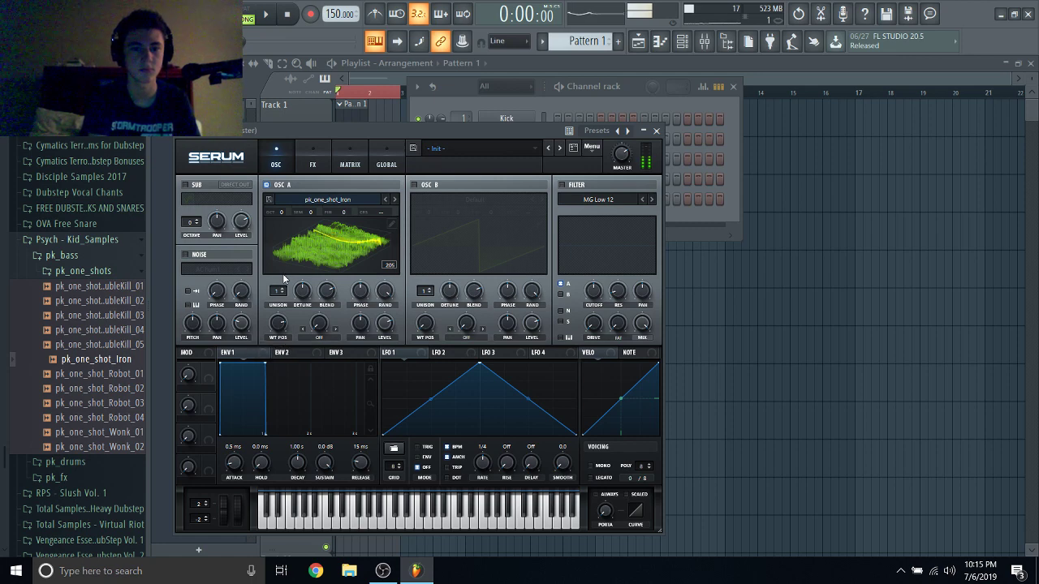
click(389, 226)
click(370, 258)
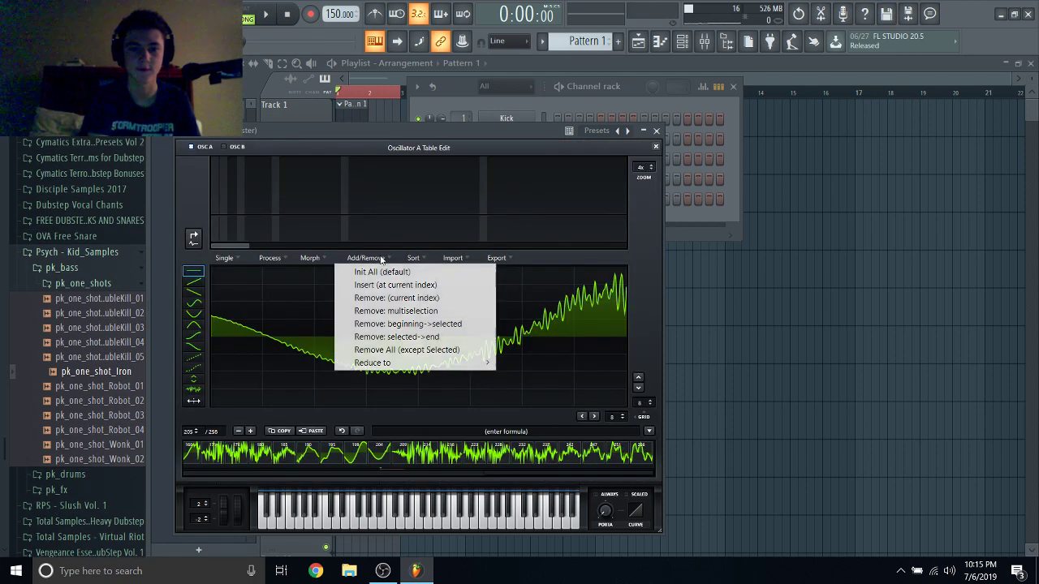
click(456, 339)
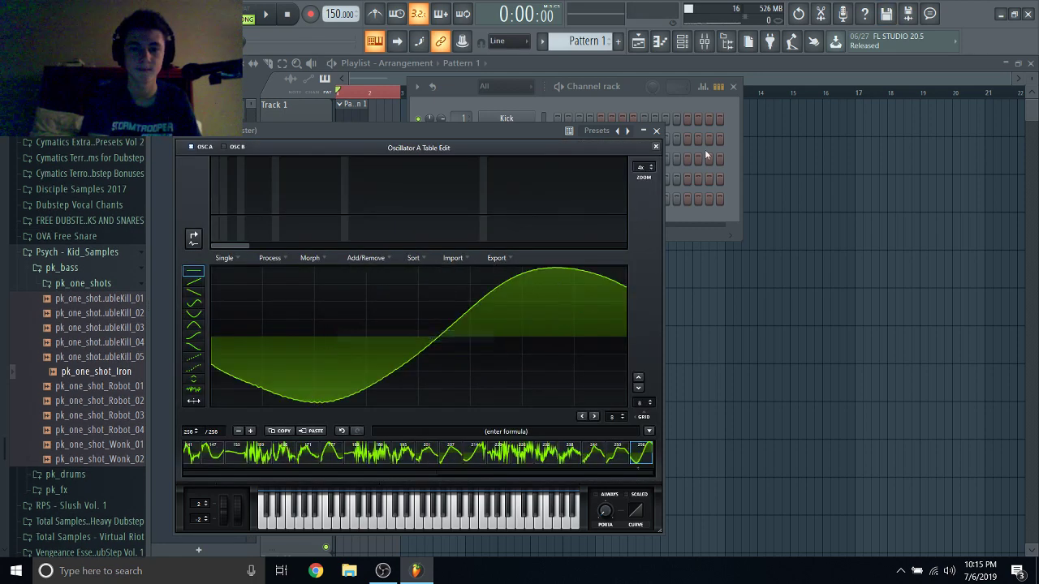
click(656, 147)
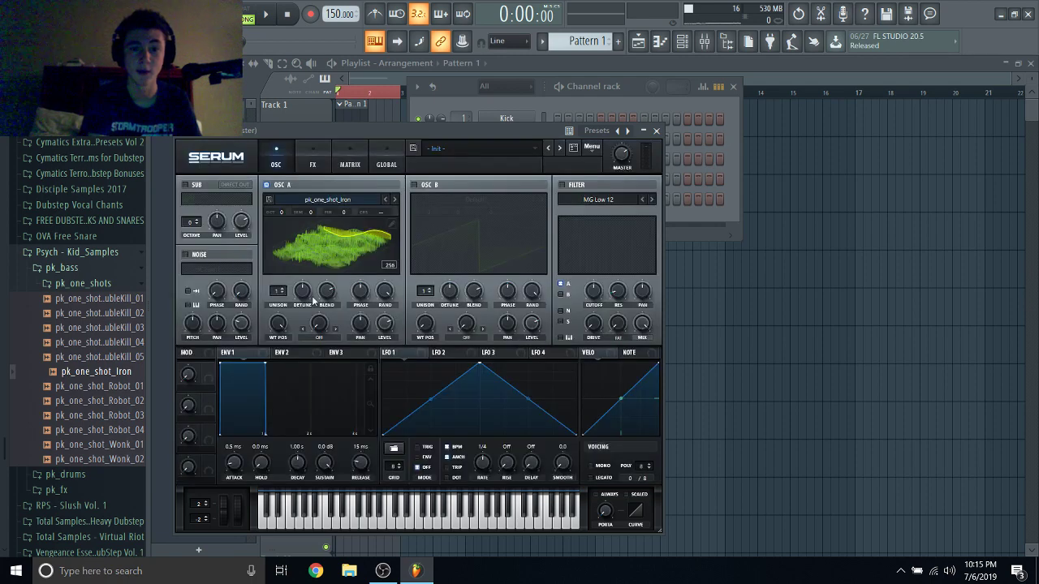
Remove all frames from frame 74 to the end of oscillator A's table and set the wavetable position to 1.
drag(277, 323, 263, 394)
click(392, 224)
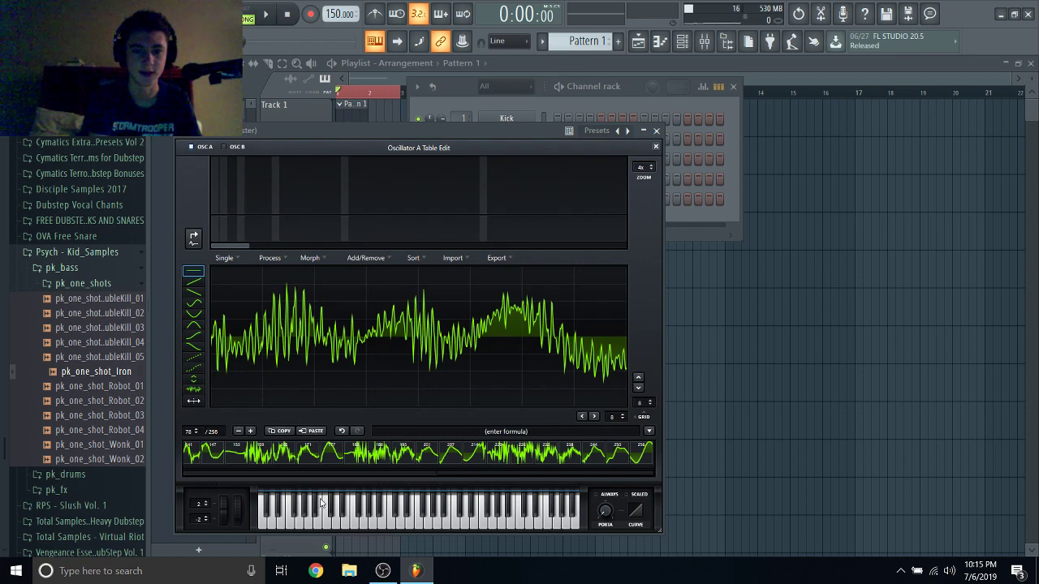
scroll(302, 474, up, 5)
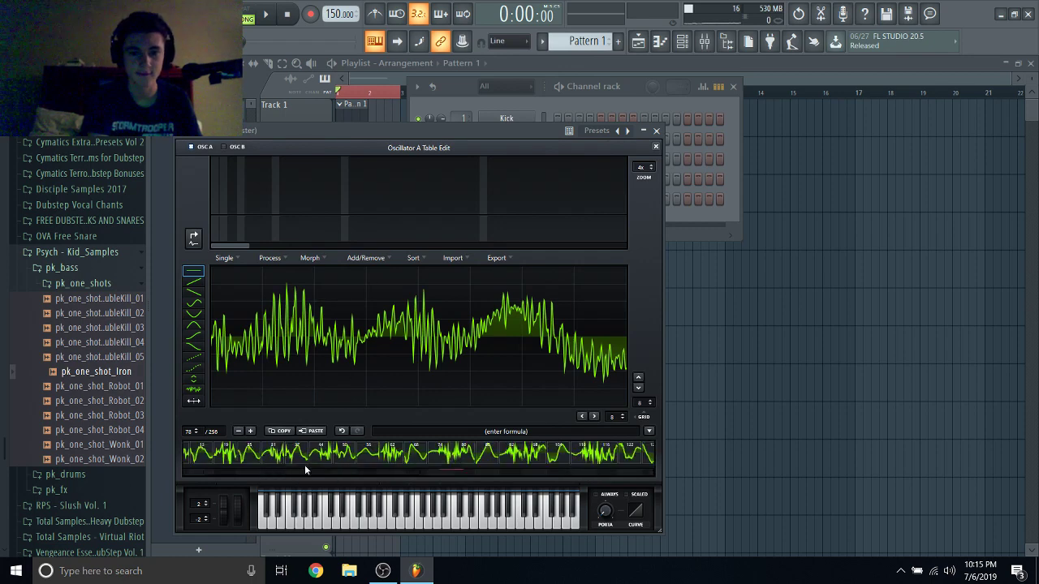
click(447, 459)
click(367, 258)
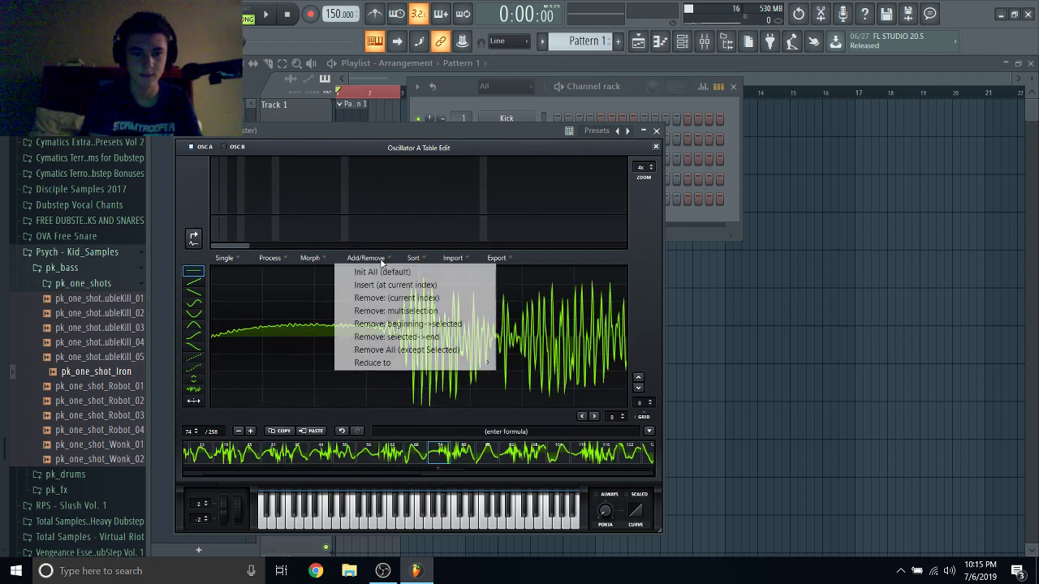
click(425, 349)
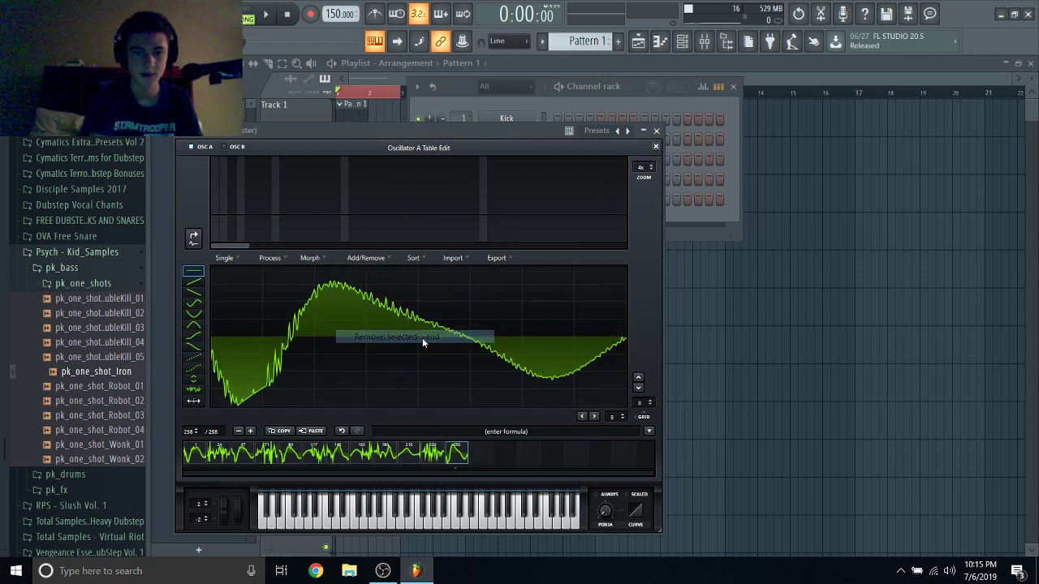
click(656, 146)
drag(279, 324, 223, 406)
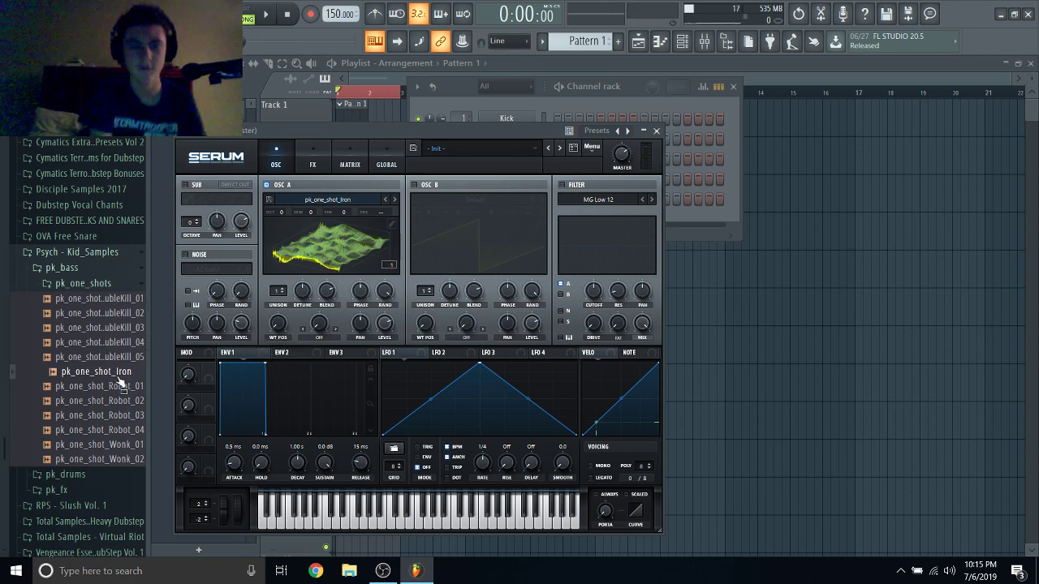
Apply the multi-frame formula Proc:Squarify to oscillator A's wavetable and try out its wavetable position.
click(390, 225)
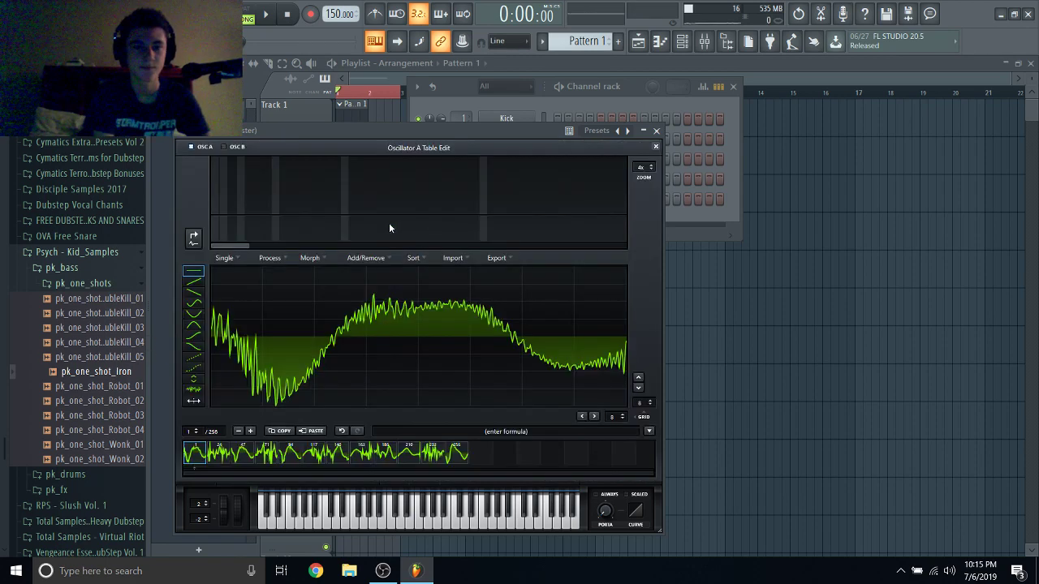
click(652, 431)
mouse_move(671, 458)
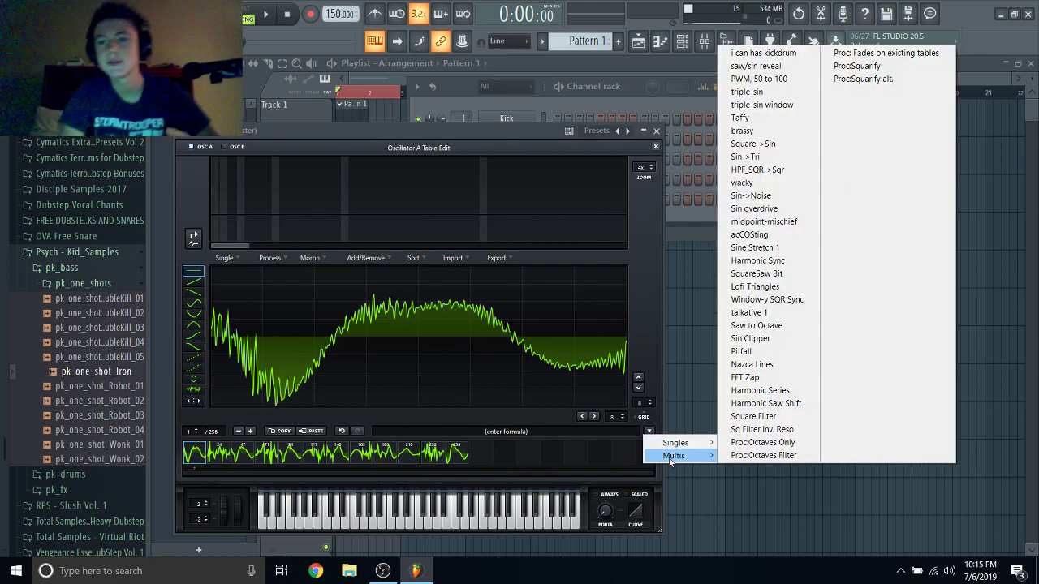
click(877, 65)
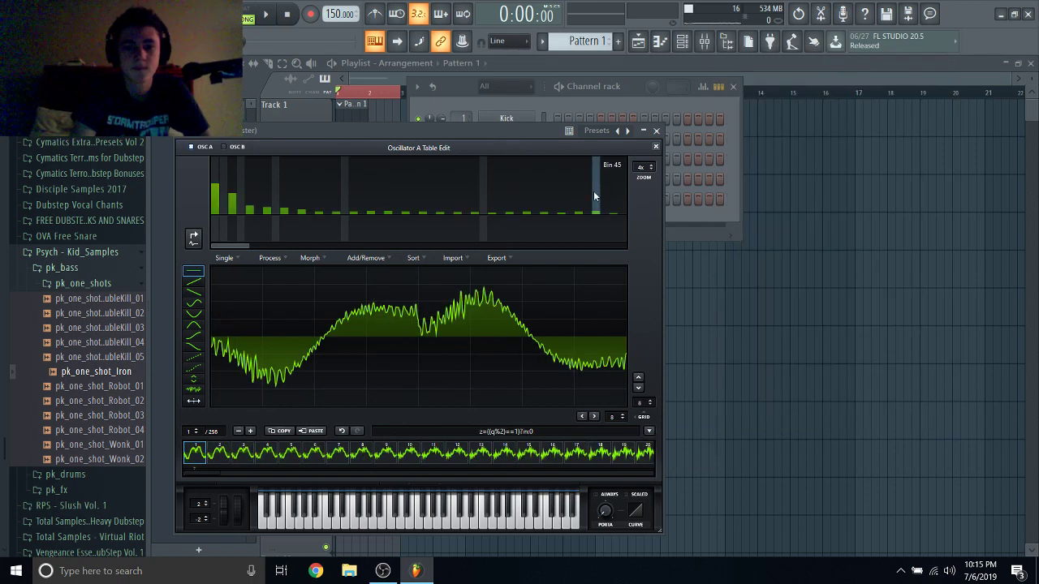
click(656, 147)
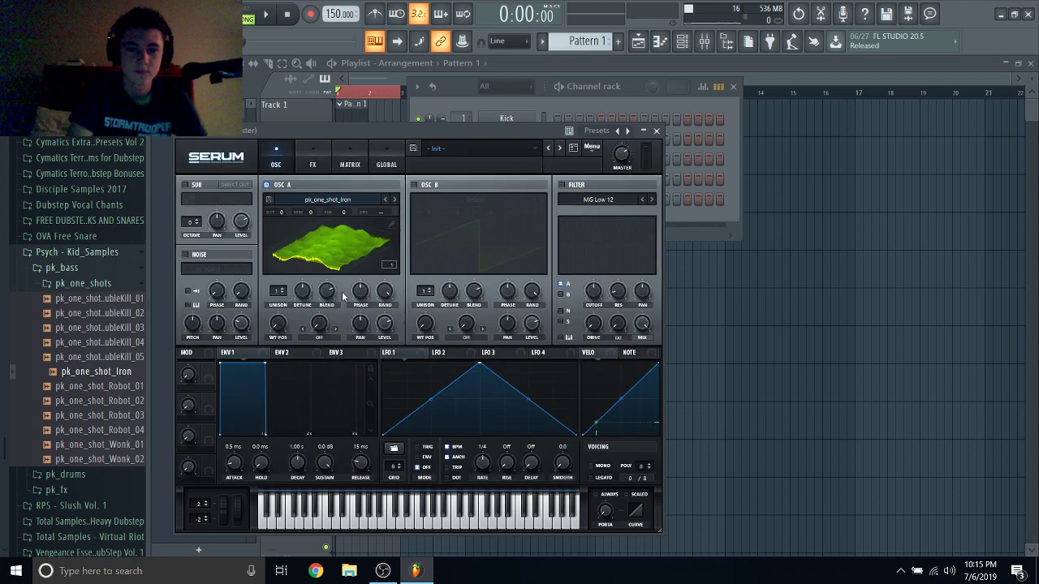
drag(277, 324, 277, 297)
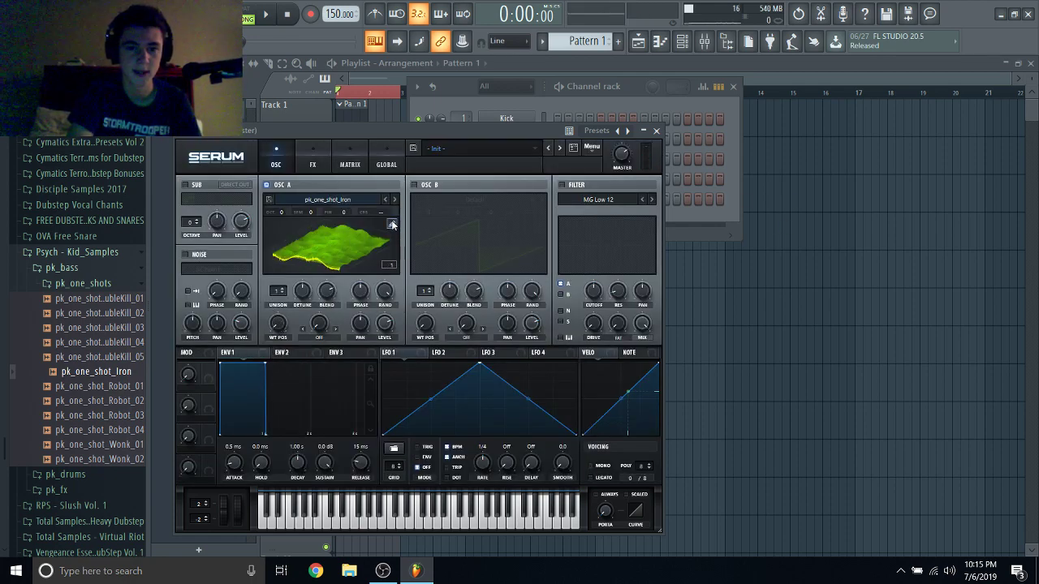
Normalize each frame of oscillator A's squarified wavetable and audition the wavetable position outside the editor.
click(391, 220)
click(270, 258)
click(280, 268)
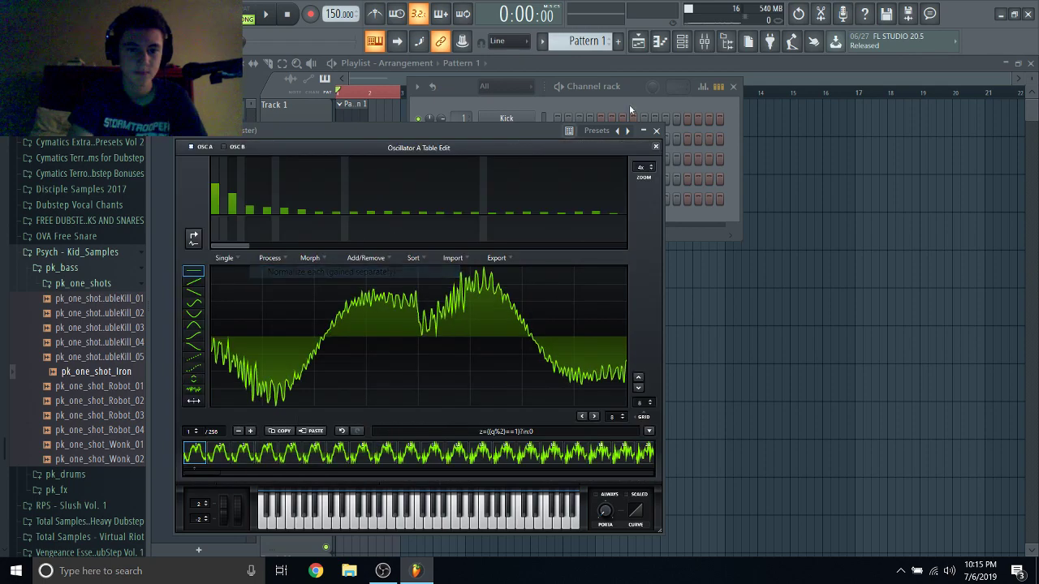
click(655, 149)
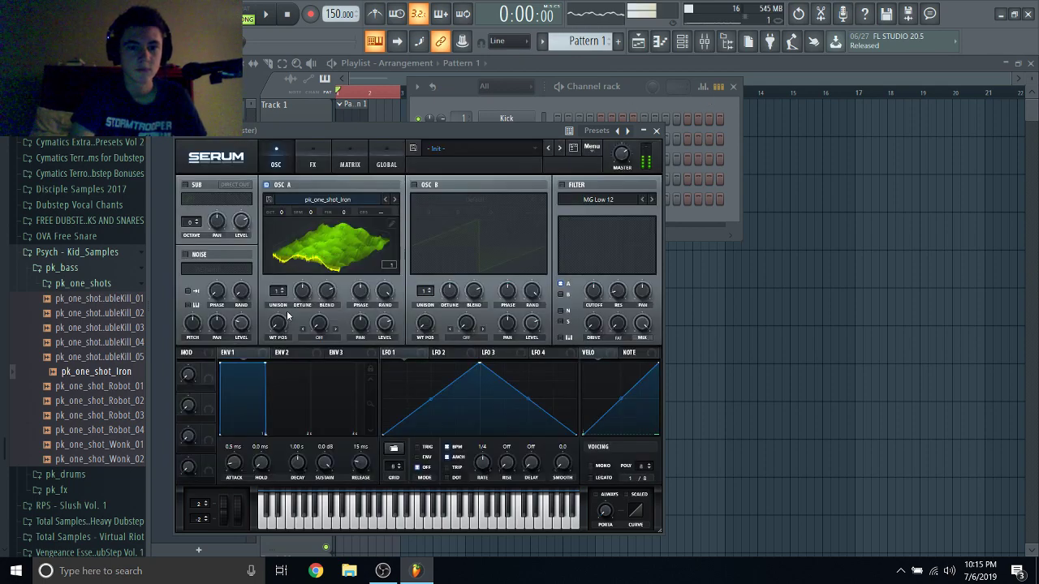
drag(279, 323, 242, 355)
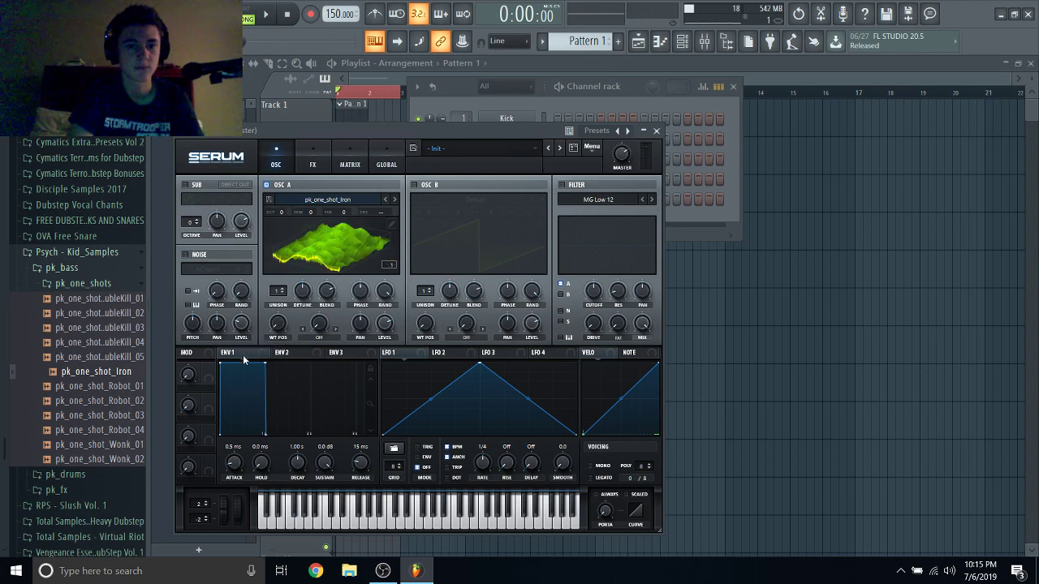
Save oscillator A's wavetable as Iron in the Phych-Kid Wavetables folder of Serum's Tables.
click(270, 201)
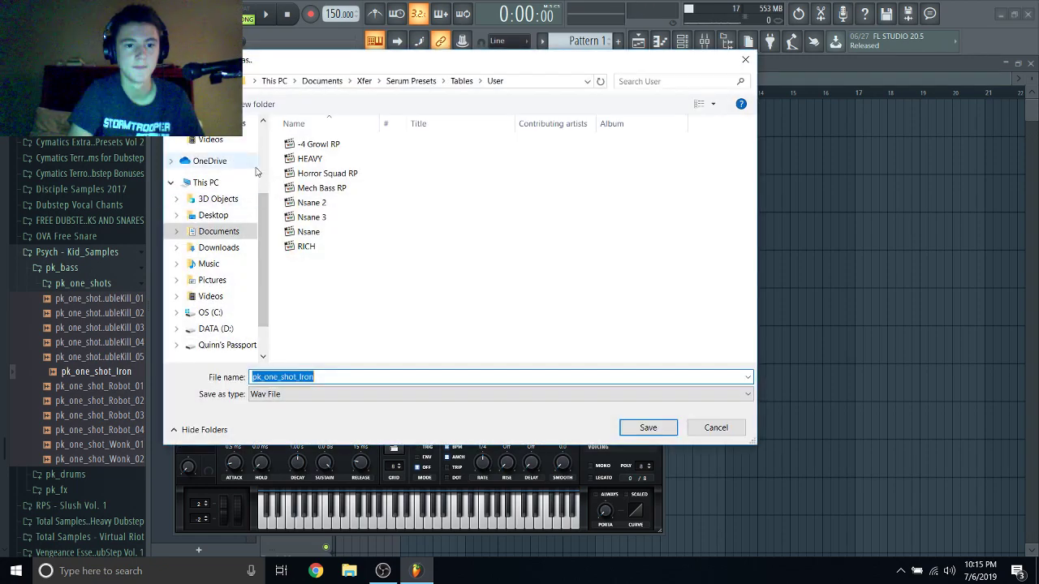
click(461, 82)
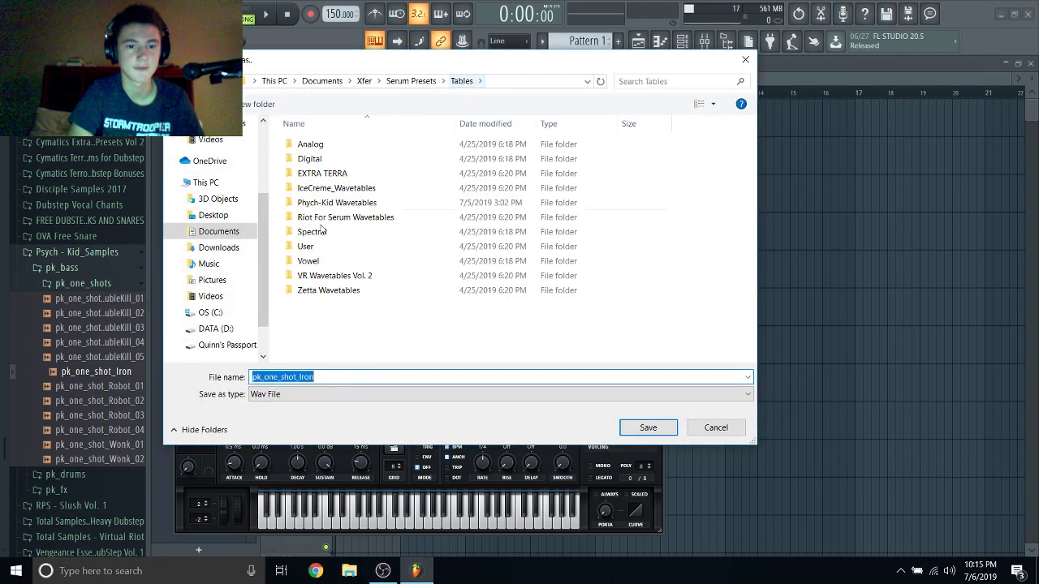
double_click(380, 193)
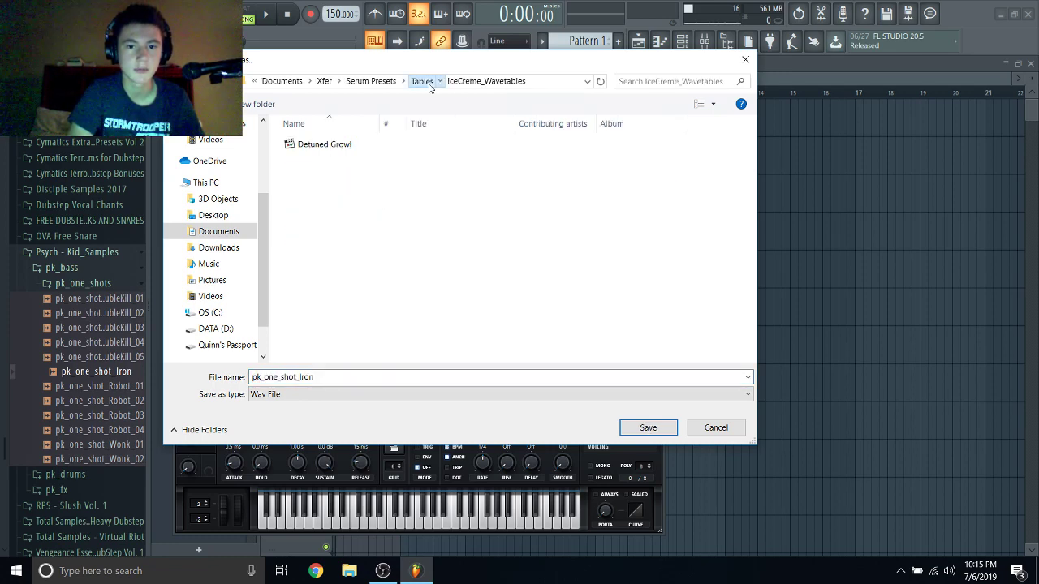
click(422, 81)
double_click(345, 203)
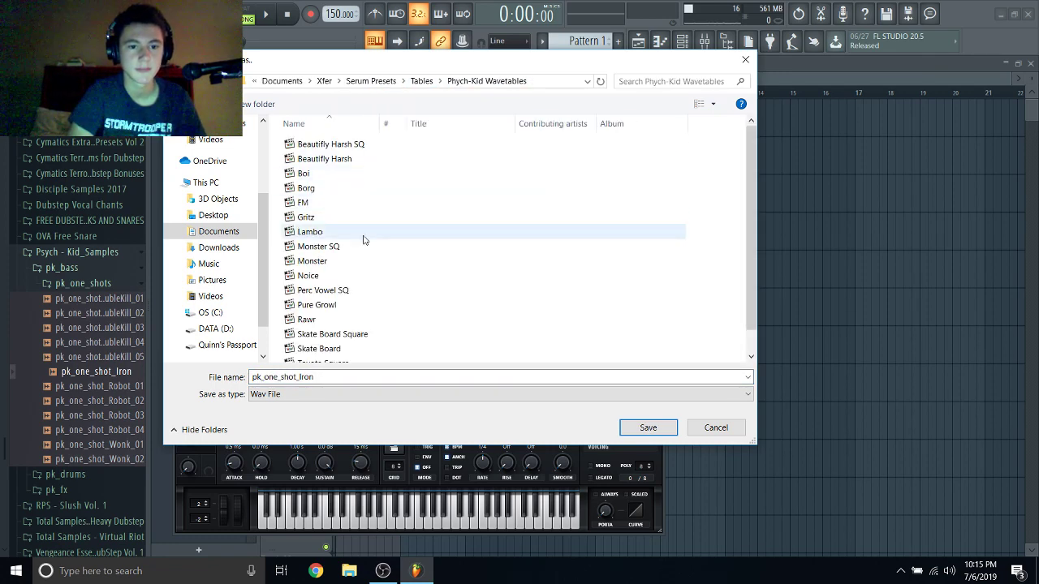
scroll(363, 239, down, 1)
double_click(322, 375)
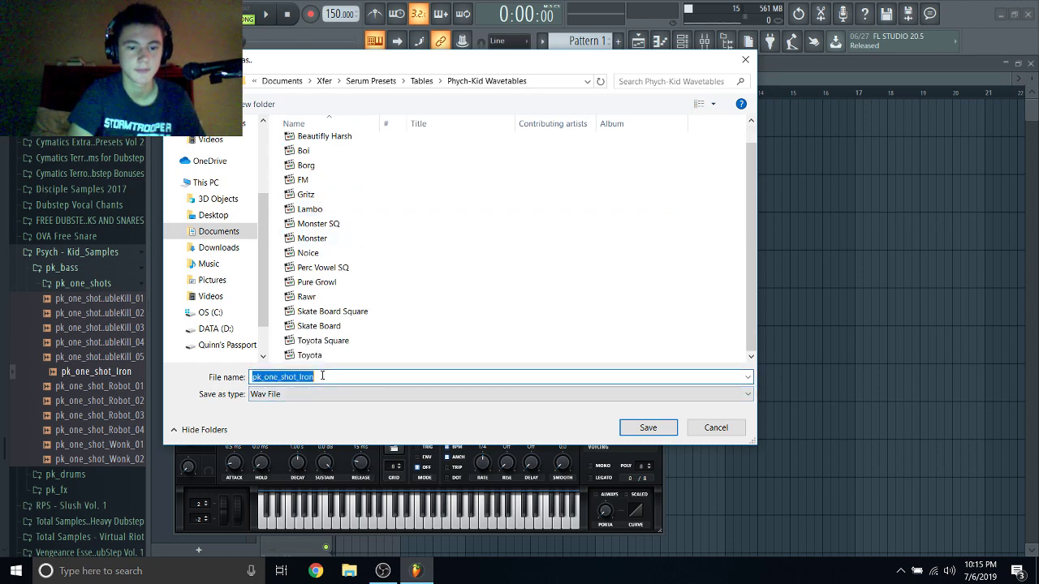
text(IR)
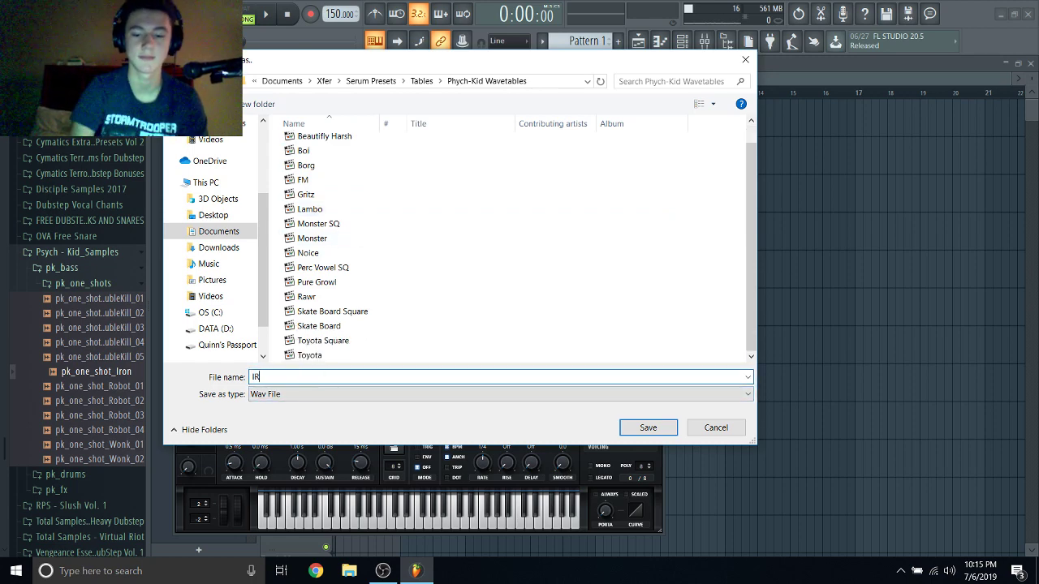
text(ron)
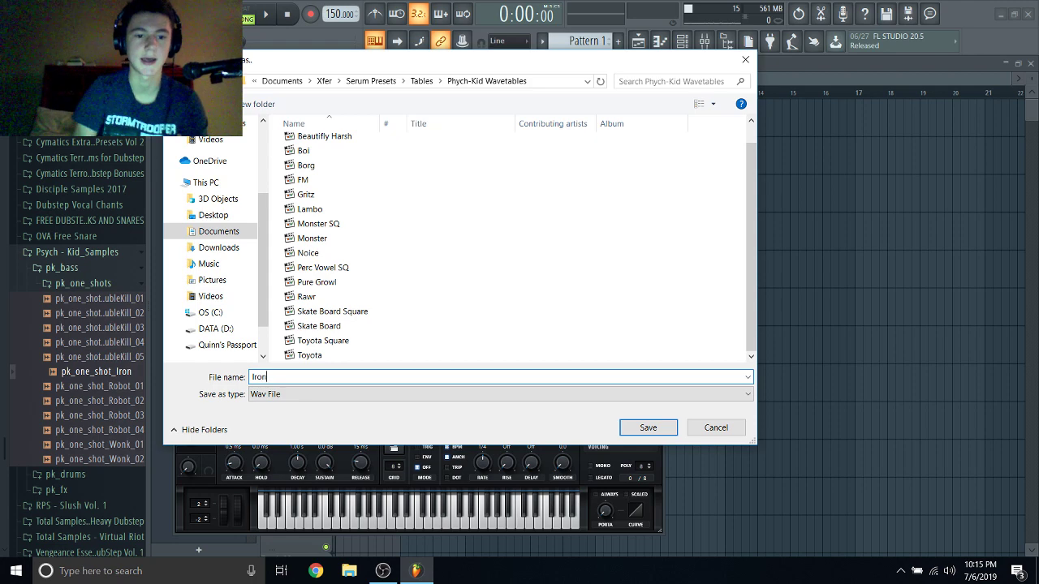
click(643, 427)
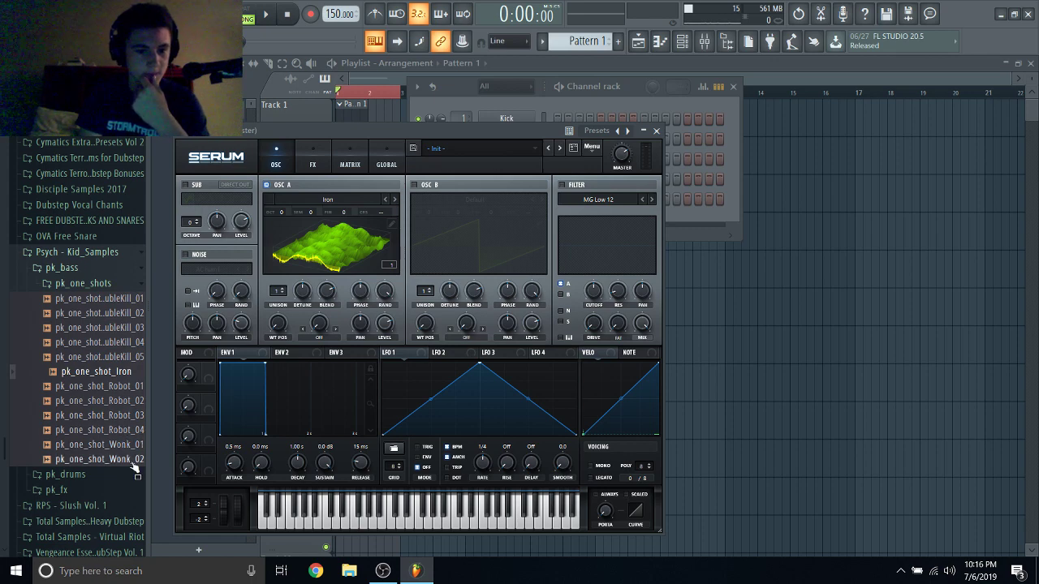
View oscillator A's wavetable folder list and reset Serum to its initial preset.
click(331, 200)
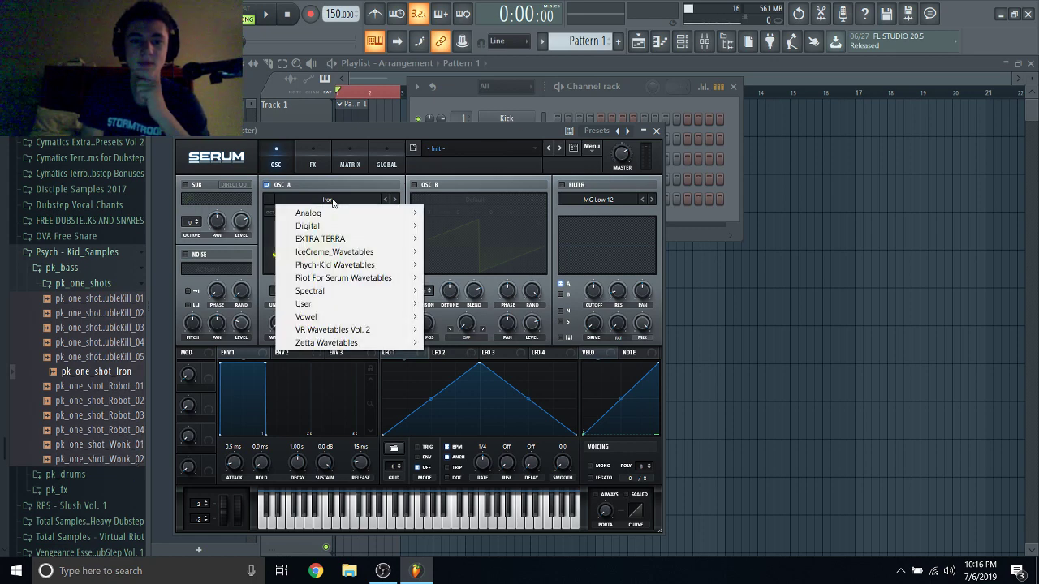
click(592, 147)
click(625, 213)
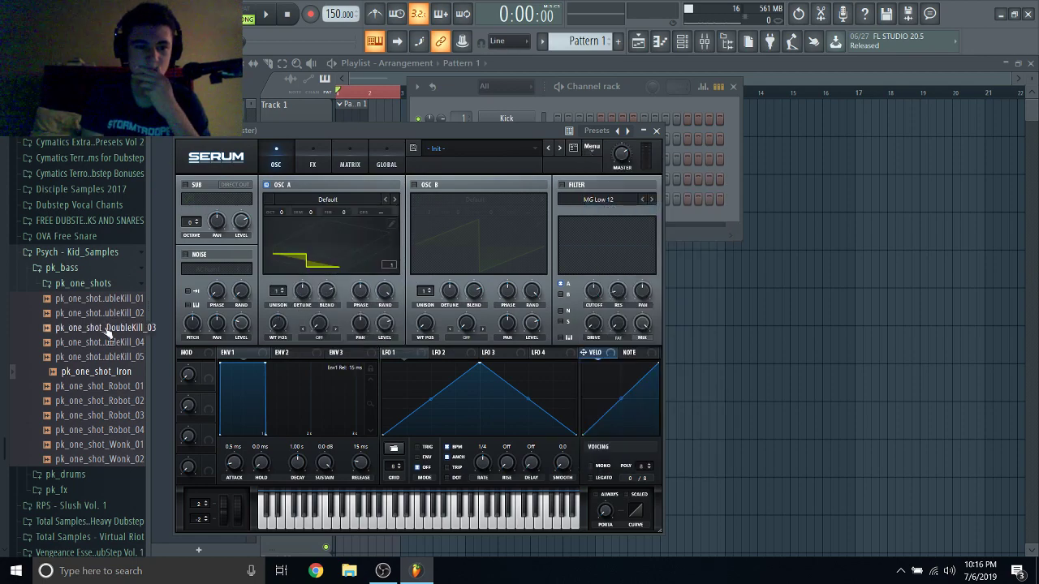
Load the Cymatics - Infinity Kick 1 sample into oscillator A and open its wavetable in the editor.
click(129, 254)
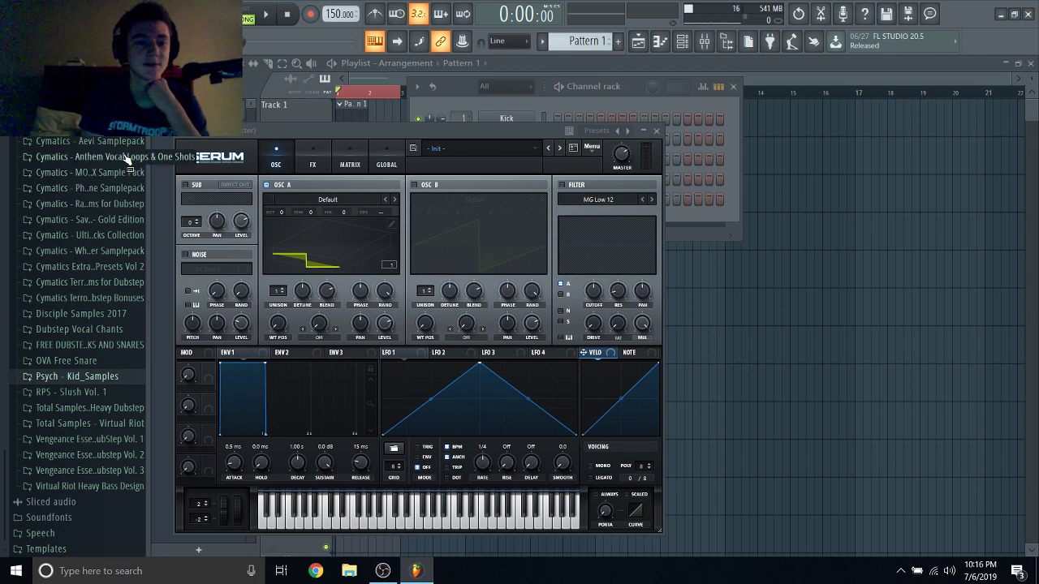
click(127, 221)
click(128, 224)
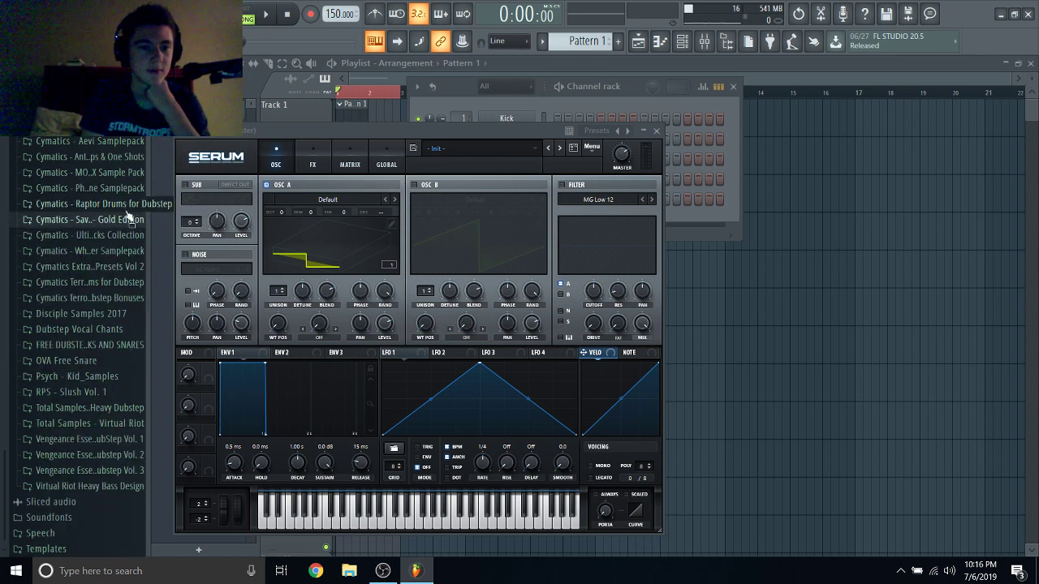
click(123, 236)
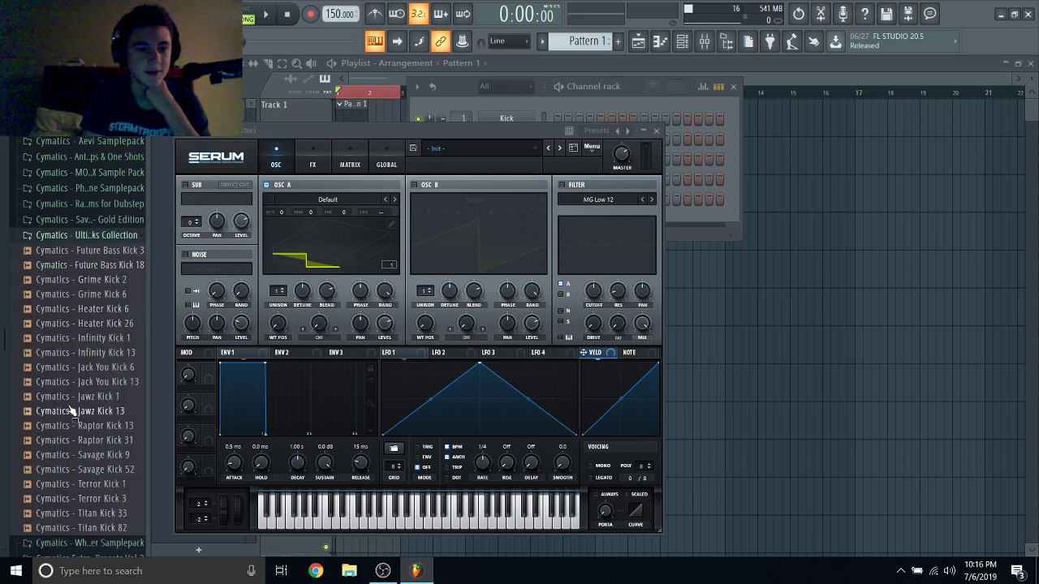
drag(105, 300, 349, 235)
click(392, 225)
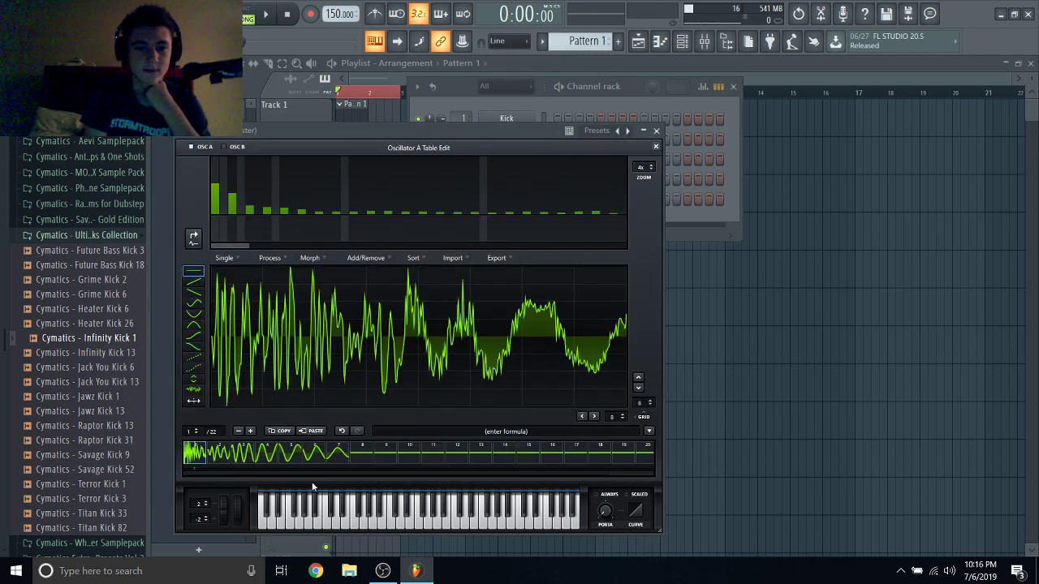
Remove the silent frames of the kick wavetable from frame 8 to the end.
click(357, 456)
click(365, 258)
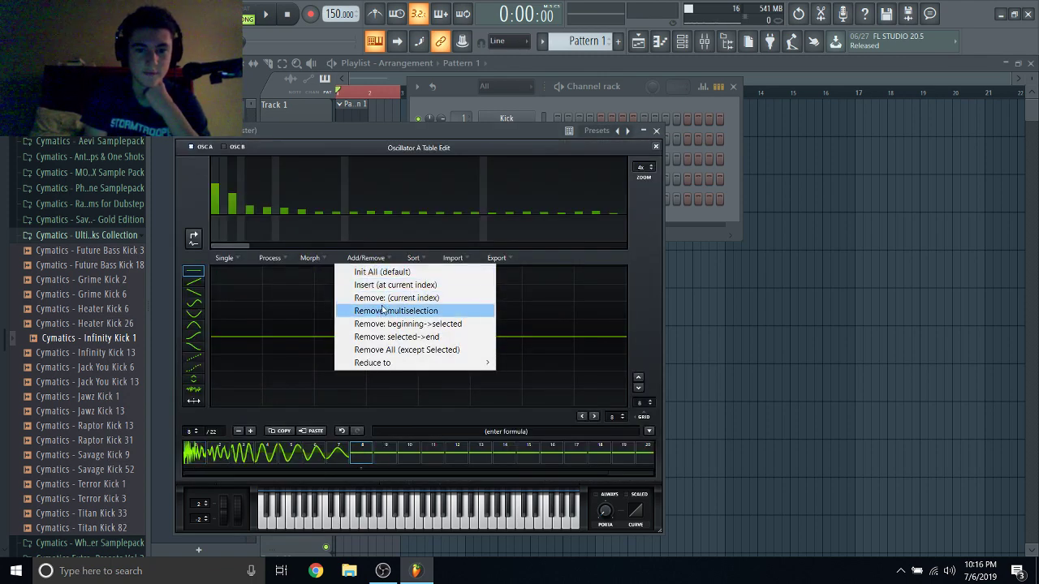
click(392, 337)
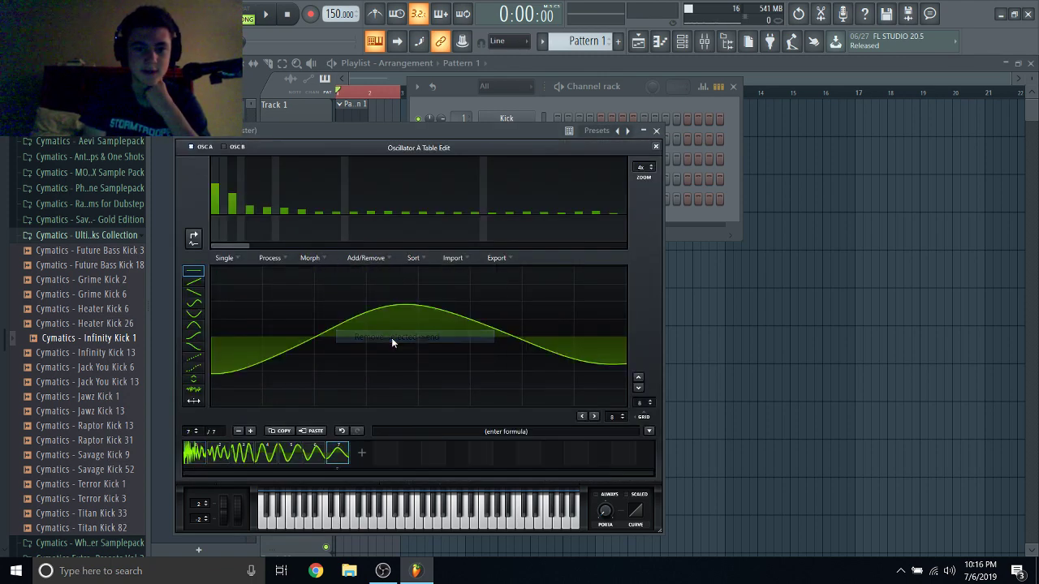
Normalize the remaining frames and morph them into a 256-frame wavetable.
click(272, 260)
click(286, 274)
click(309, 258)
click(323, 274)
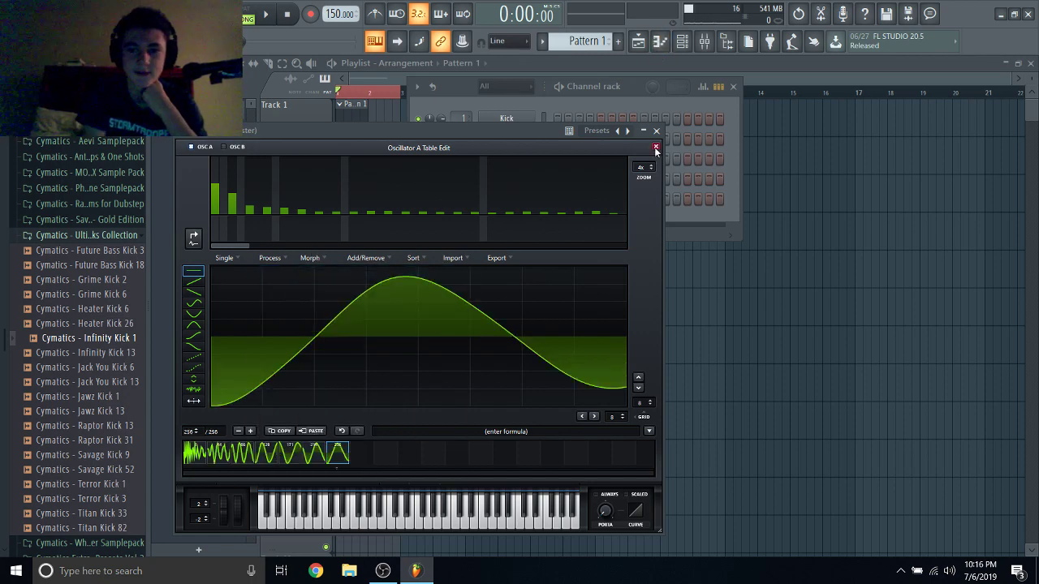
Leave the wavetable editor and audition oscillator A's kick wavetable by sweeping its wavetable position.
click(655, 149)
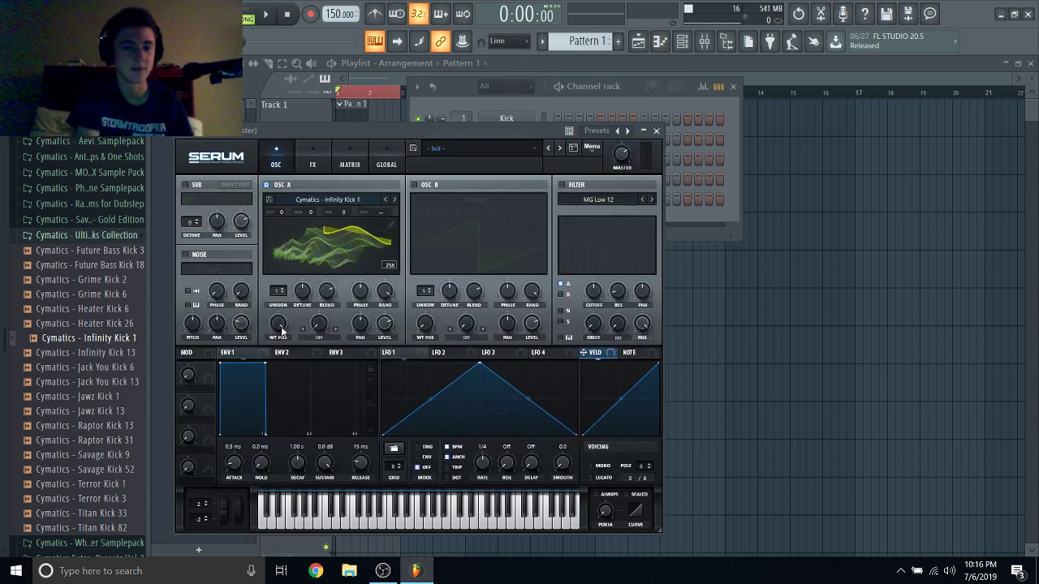
drag(283, 335, 231, 264)
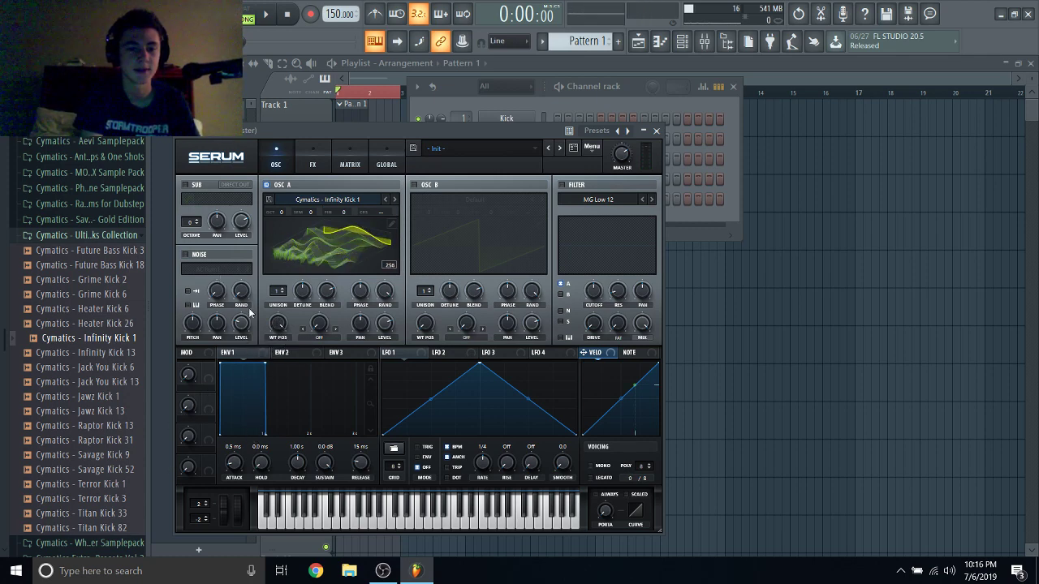
drag(278, 323, 252, 341)
Remove the second half of oscillator A's kick wavetable, from the middle frame to the end.
click(392, 224)
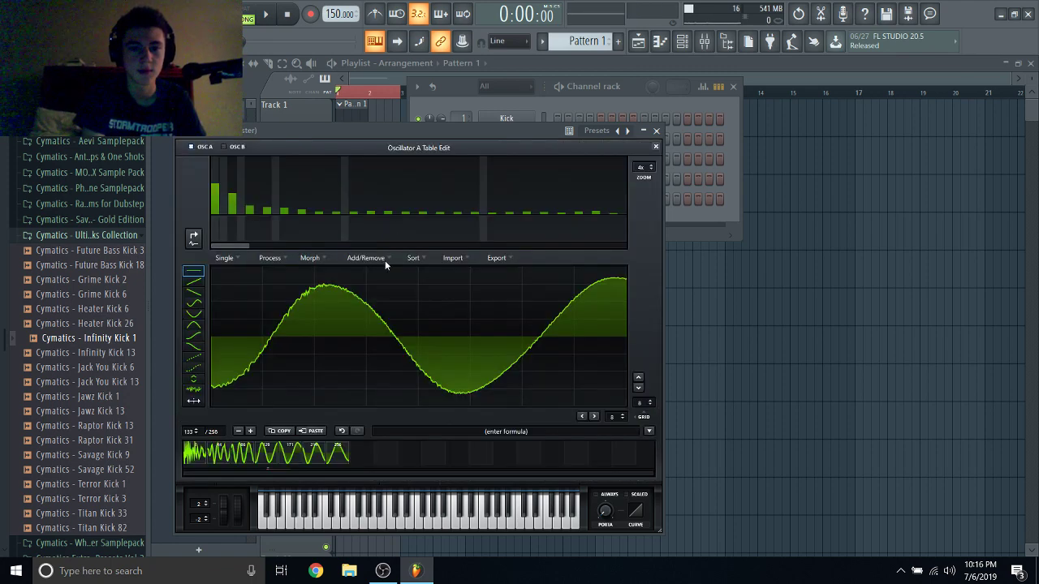
click(263, 459)
click(366, 257)
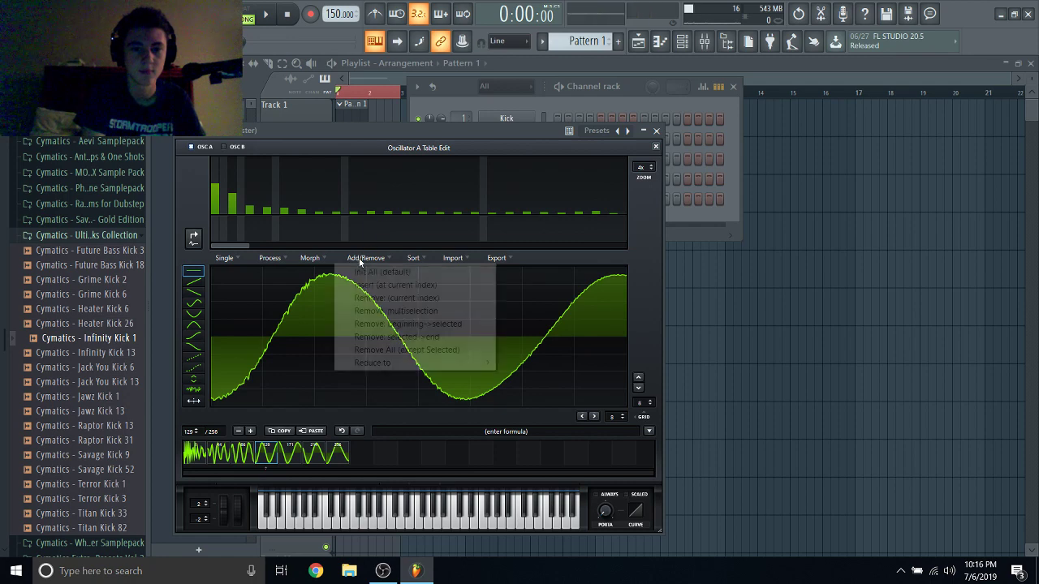
click(400, 337)
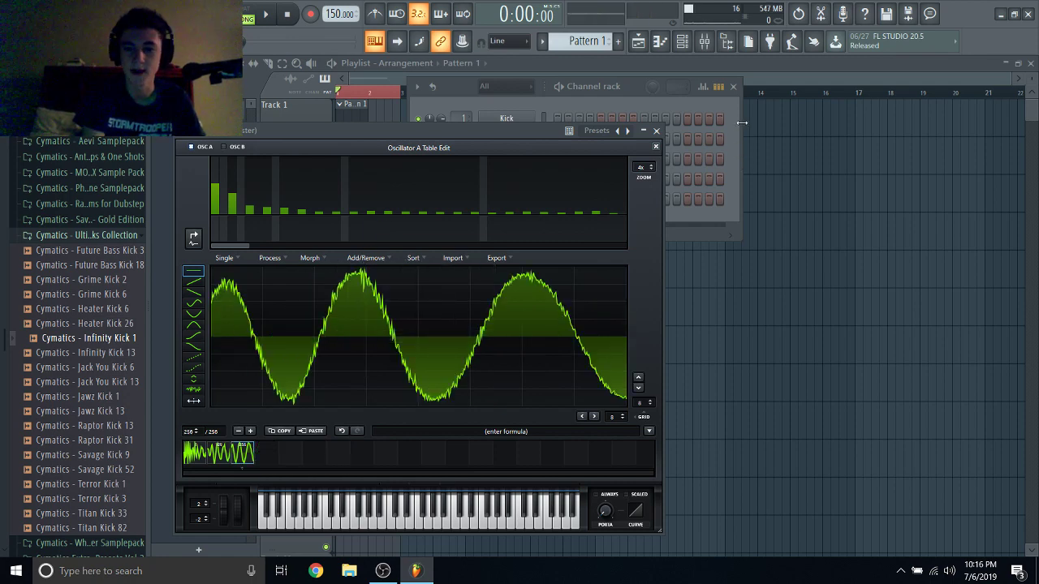
Audition the trimmed kick wavetable outside the editor by sweeping its position, and inspect it in 2D and 3D display.
click(654, 146)
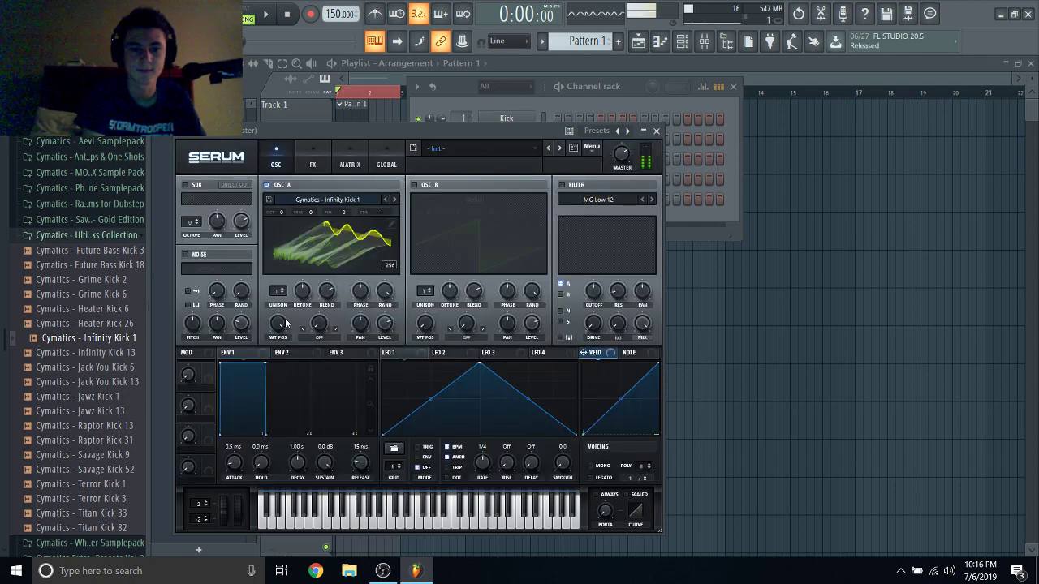
drag(278, 323, 95, 571)
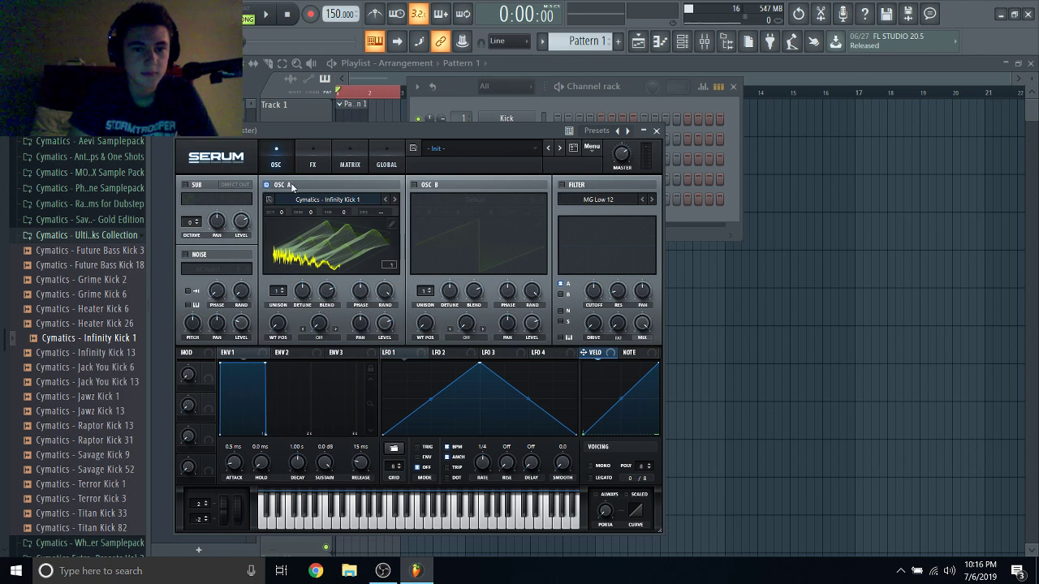
click(358, 241)
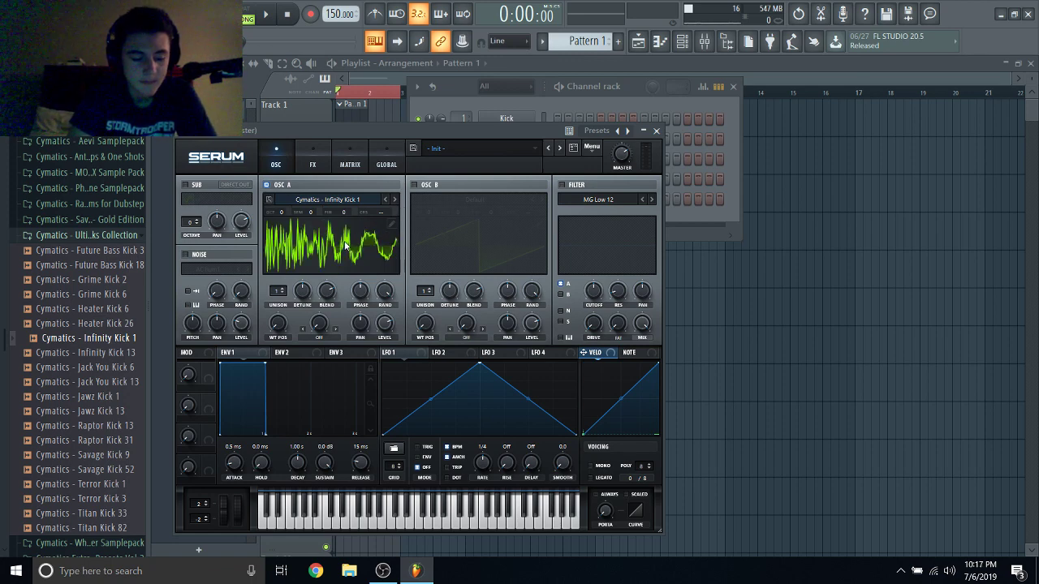
click(345, 245)
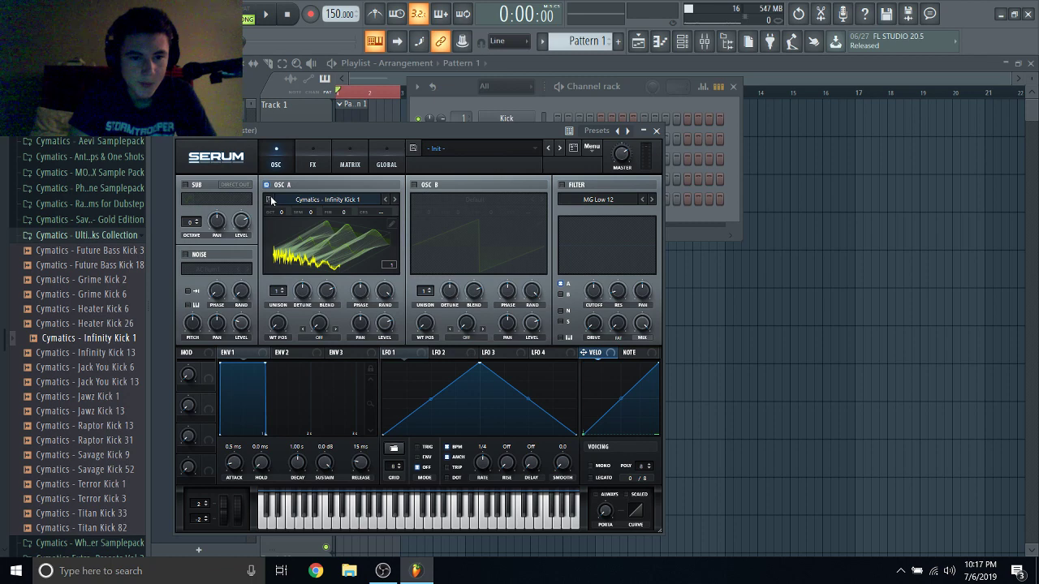
Open the recent project Mel.flp without saving the changes to untitled.flp.
click(116, 238)
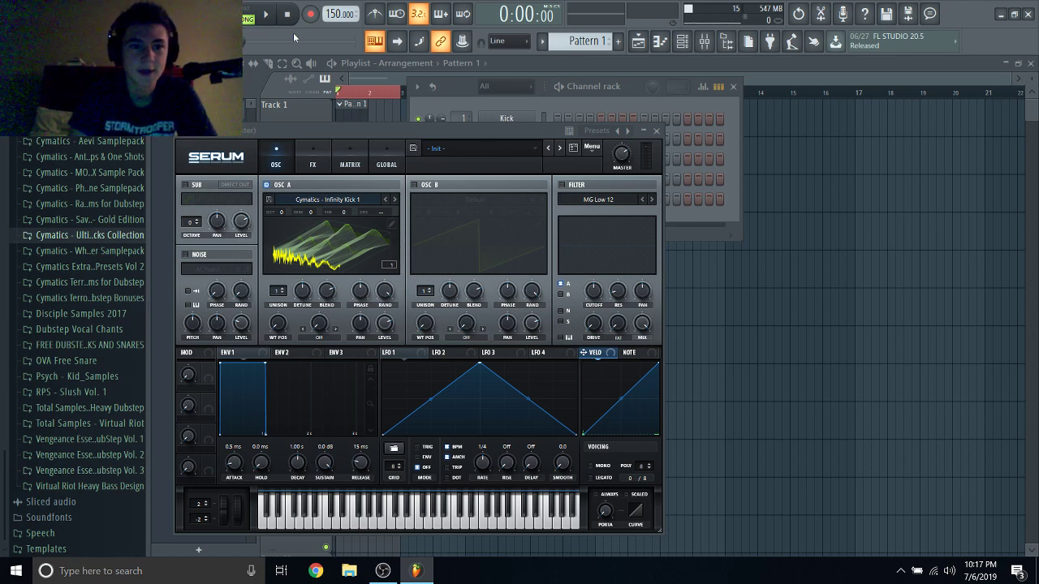
click(15, 10)
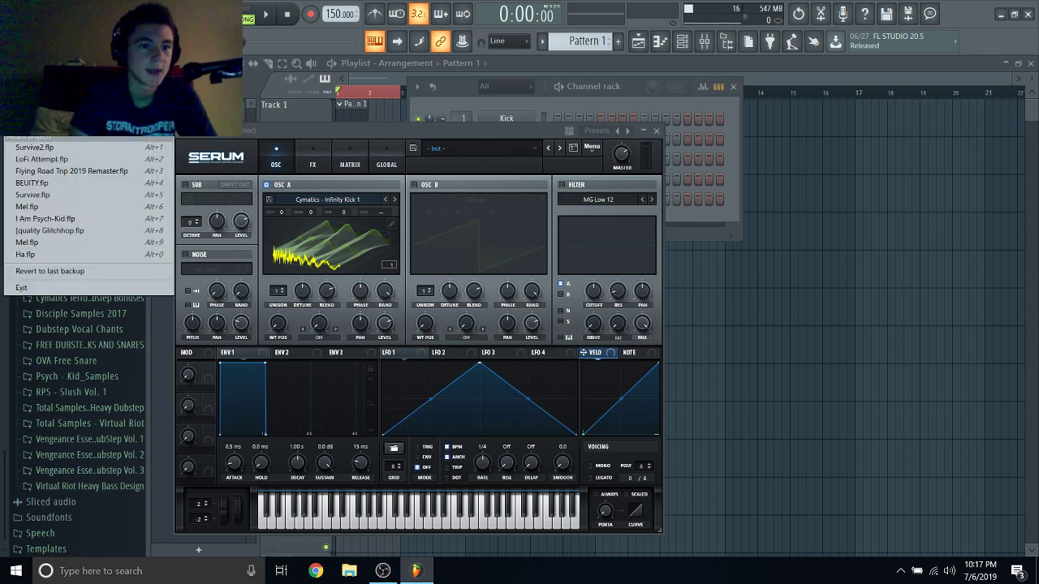
click(46, 210)
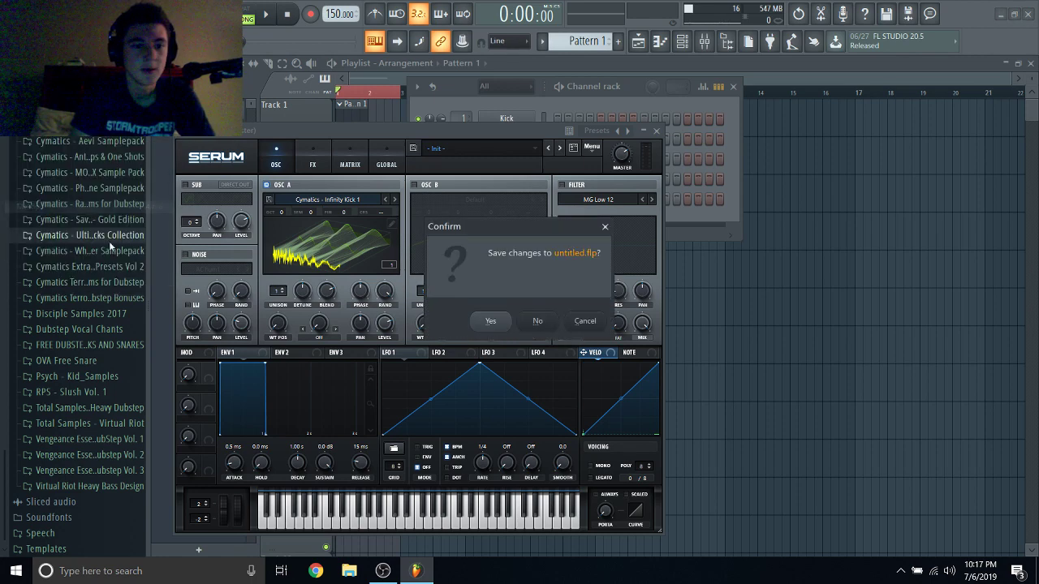
click(537, 320)
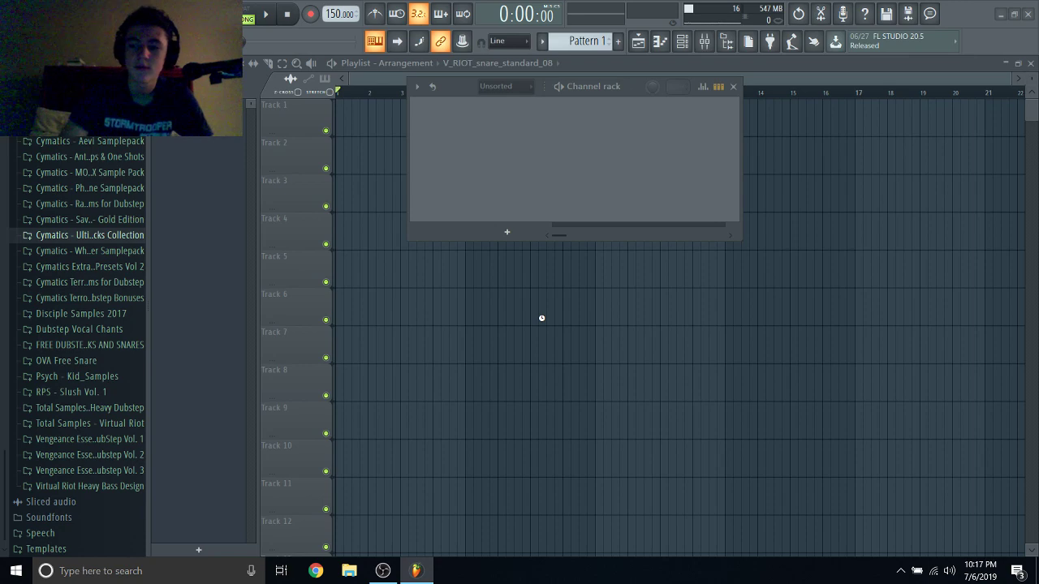
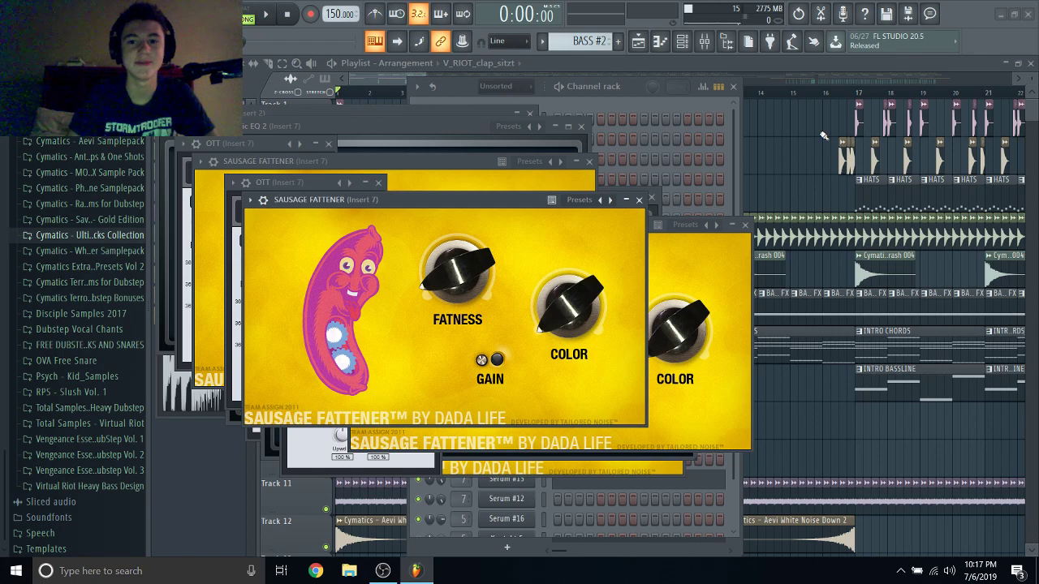
Close all open plugin windows and look over the project's playlist arrangement.
key(F12)
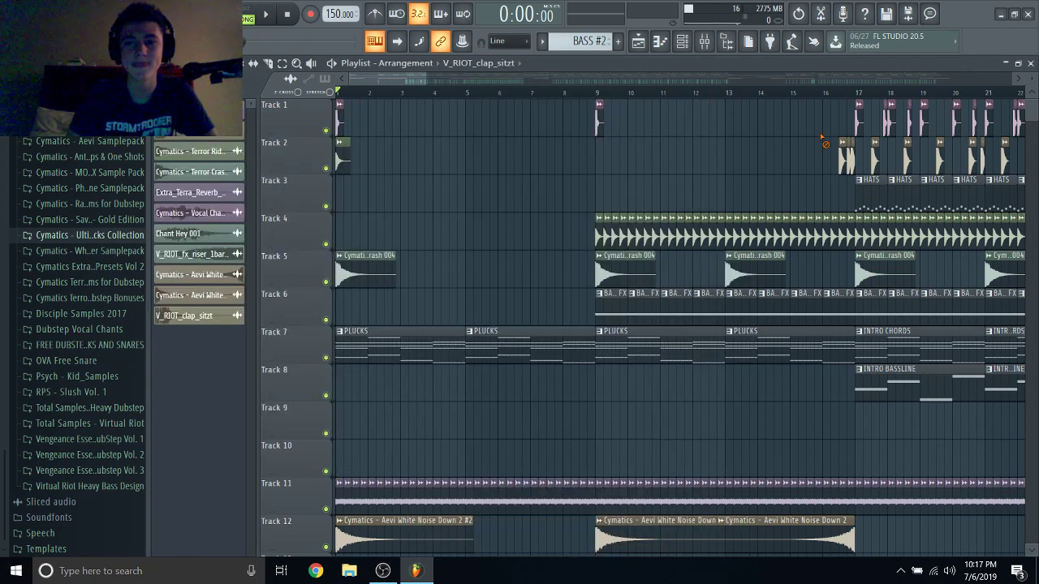
scroll(389, 105, down, 2)
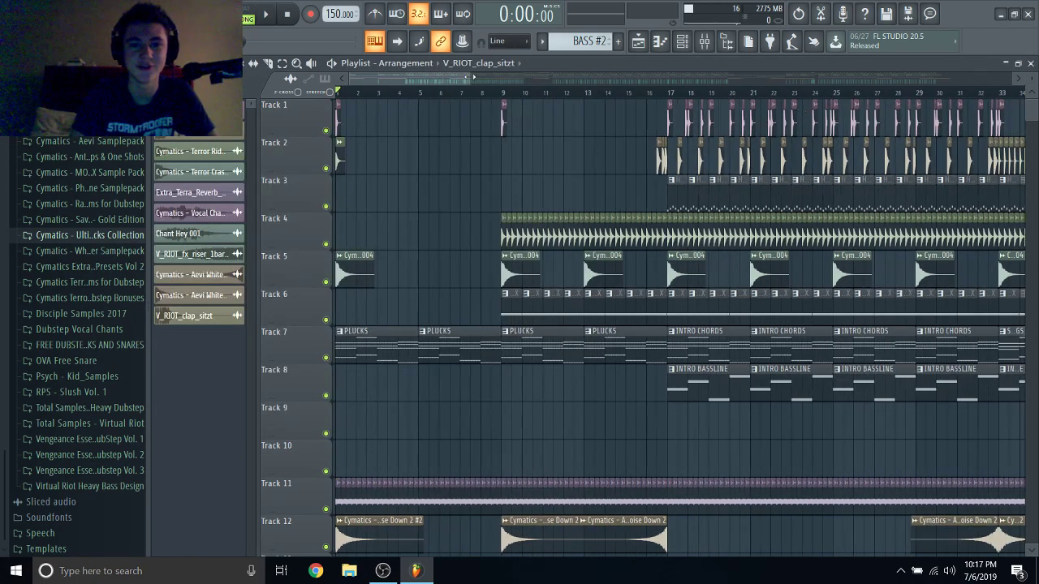
scroll(470, 78, down, 8)
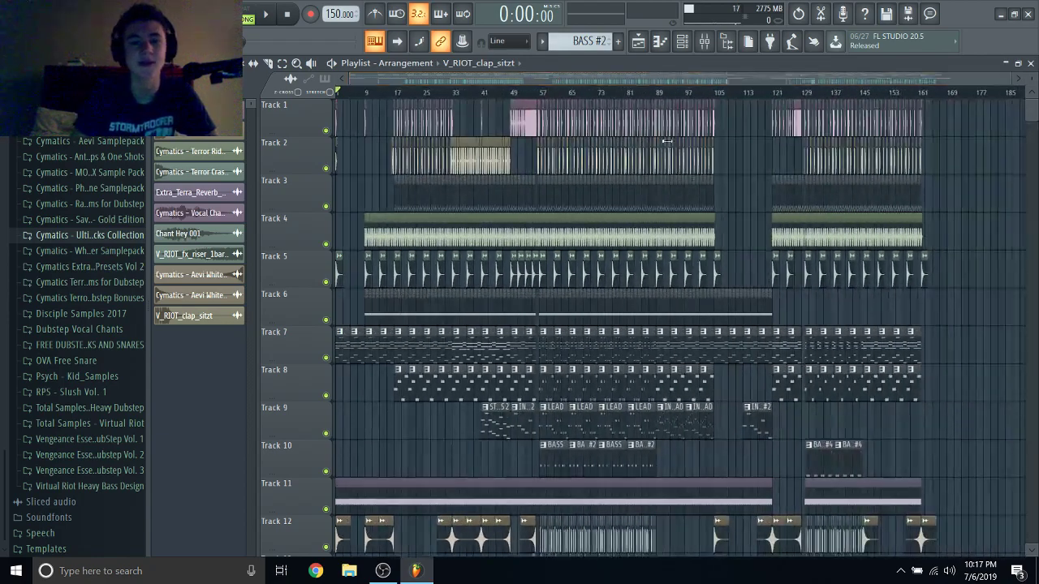
scroll(198, 535, up, 10)
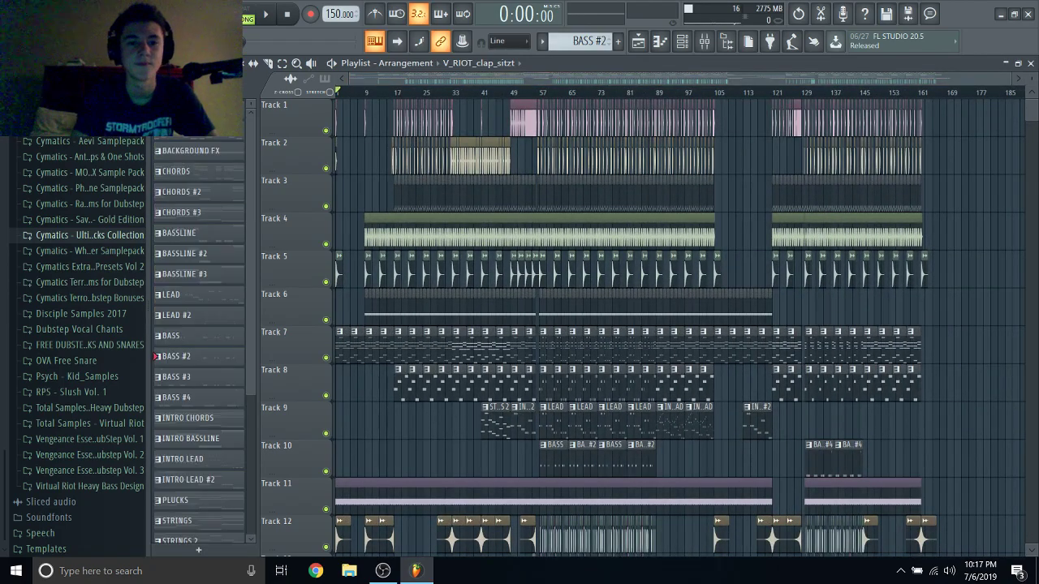
scroll(535, 85, up, 5)
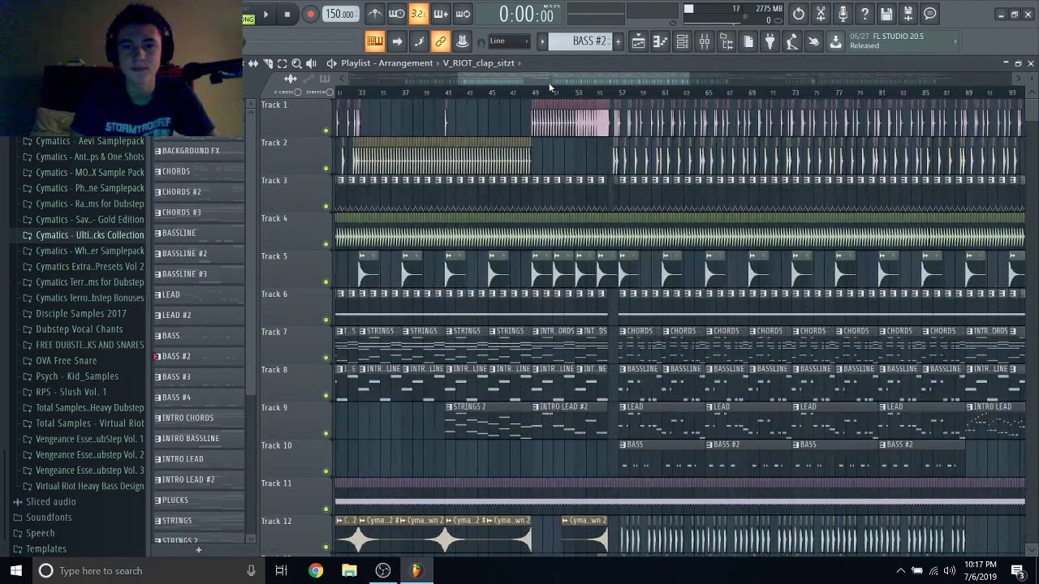
Play the arrangement from about bar 55 through the BASS and BASS #2 patterns, stop playback and view the whole song.
click(599, 94)
key(space)
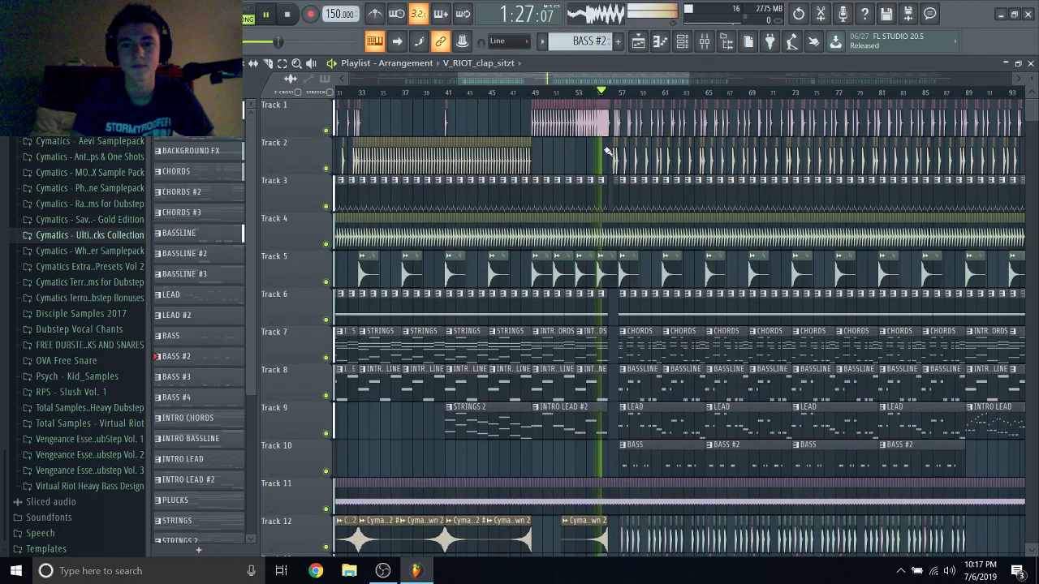
scroll(603, 157, up, 3)
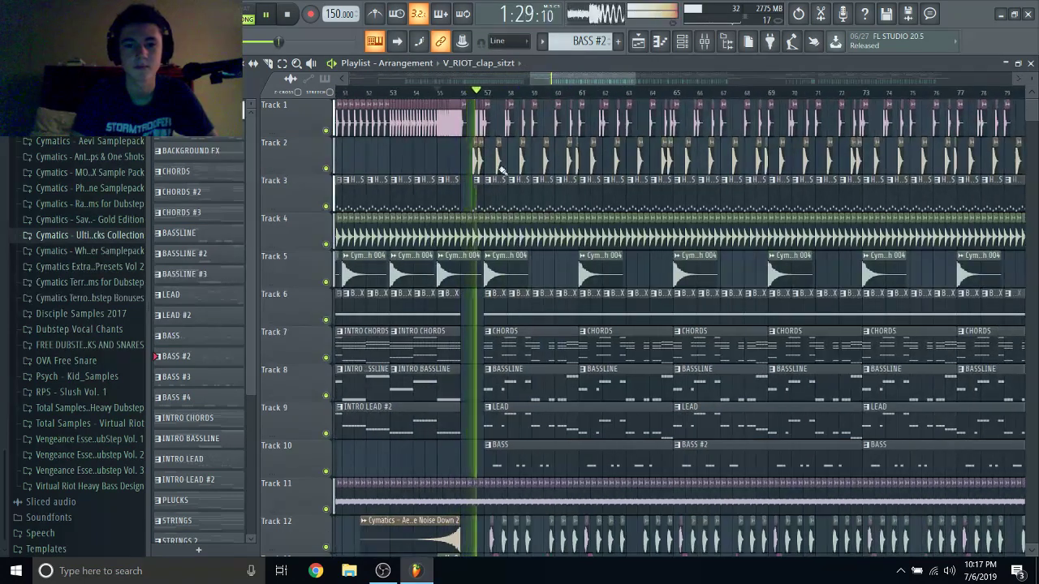
scroll(554, 138, up, 2)
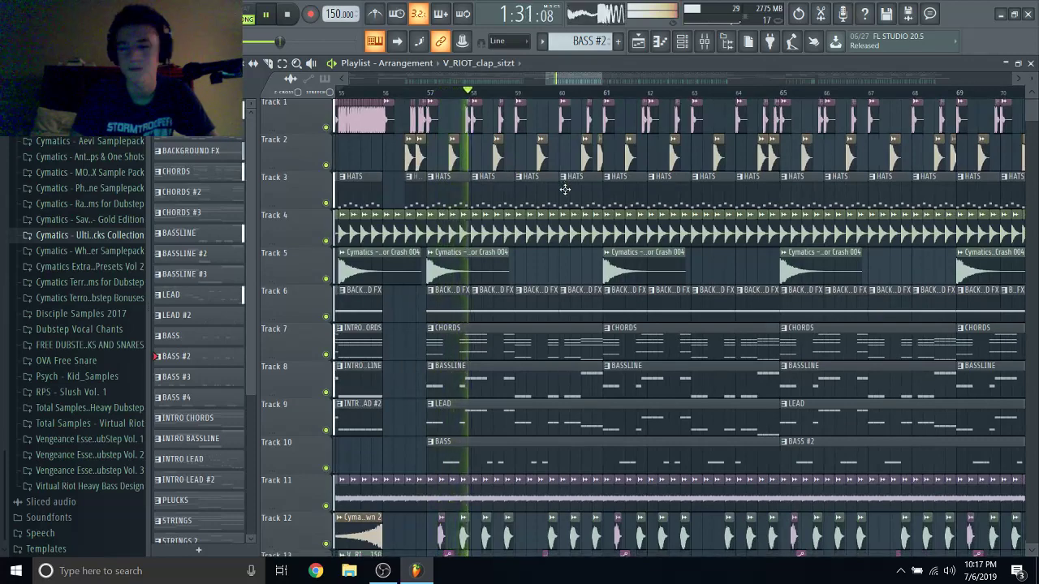
scroll(565, 189, down, 3)
scroll(565, 189, up, 3)
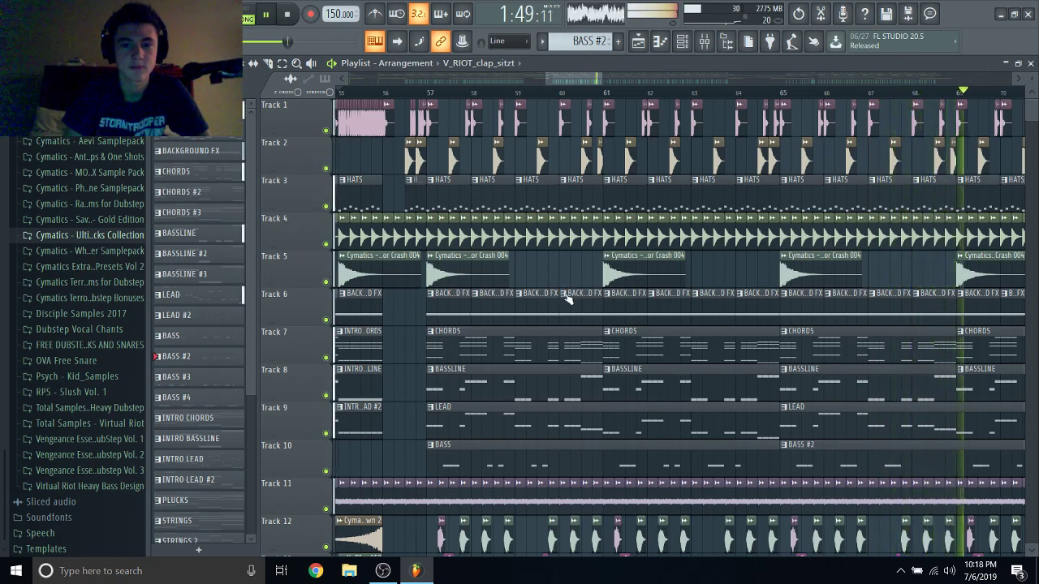
scroll(568, 272, down, 4)
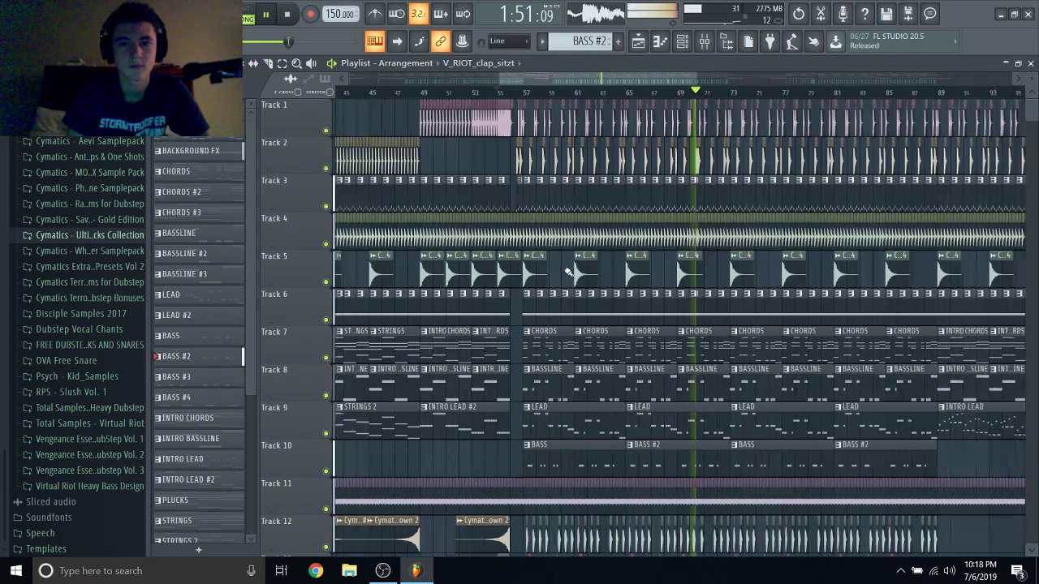
scroll(609, 274, right, 5)
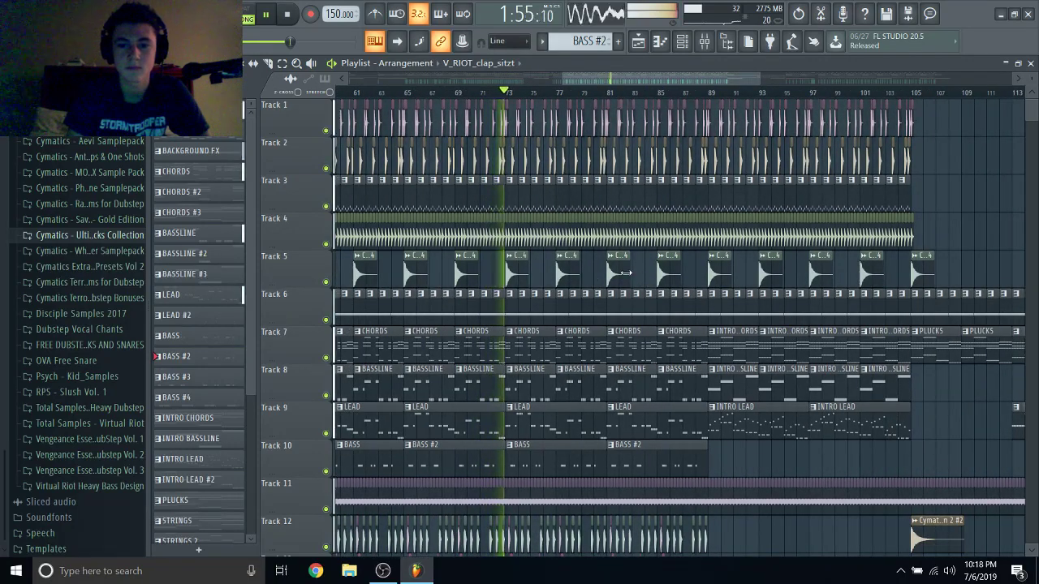
key(space)
scroll(355, 276, down, 5)
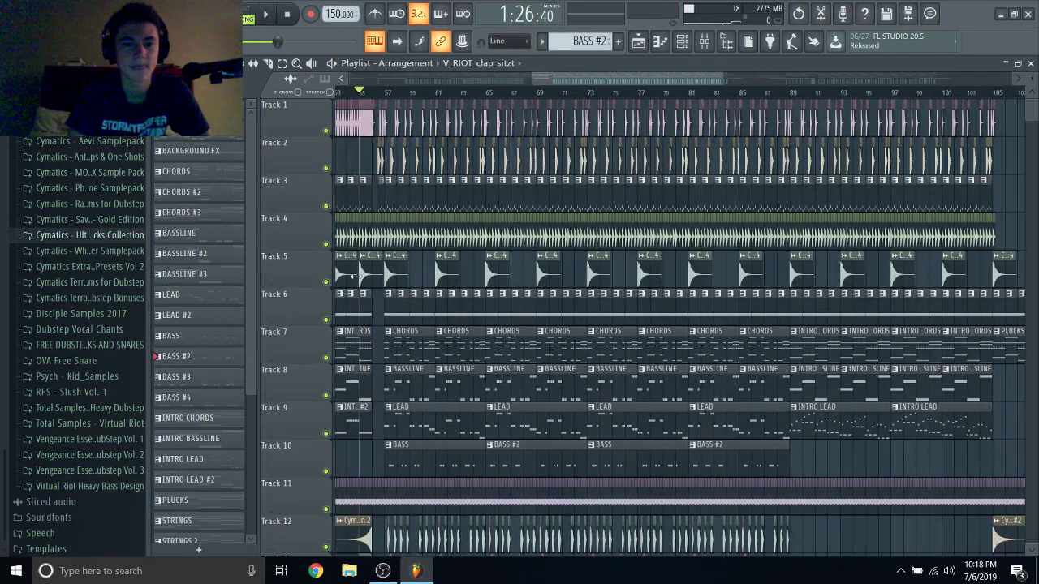
scroll(355, 276, down, 1)
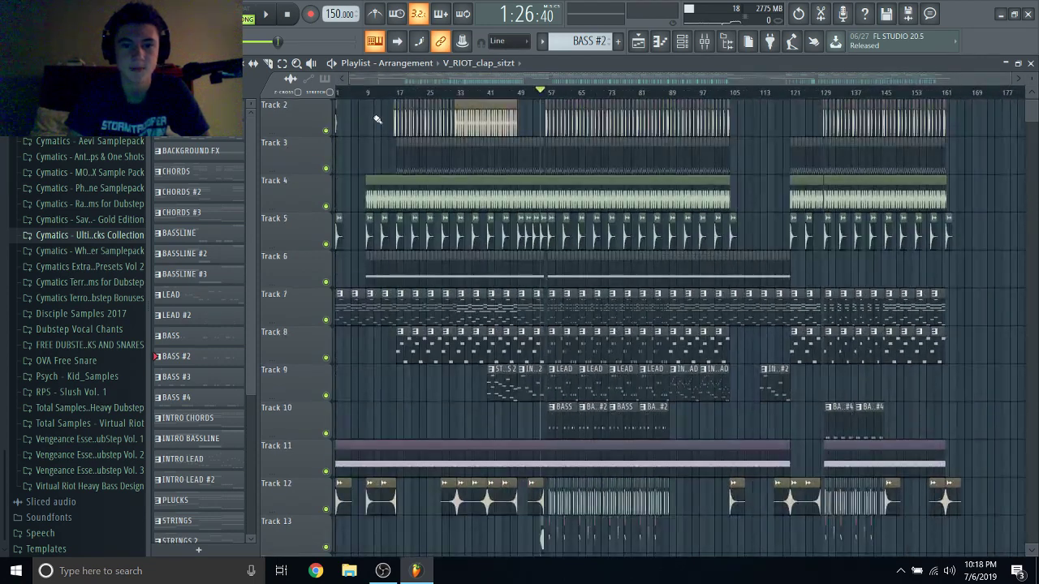
Export the full song as Mel.wav in the Album Files folder, using 16Bit int stereo and 512-point sinc resampling.
scroll(373, 111, up, 1)
key(alt+f)
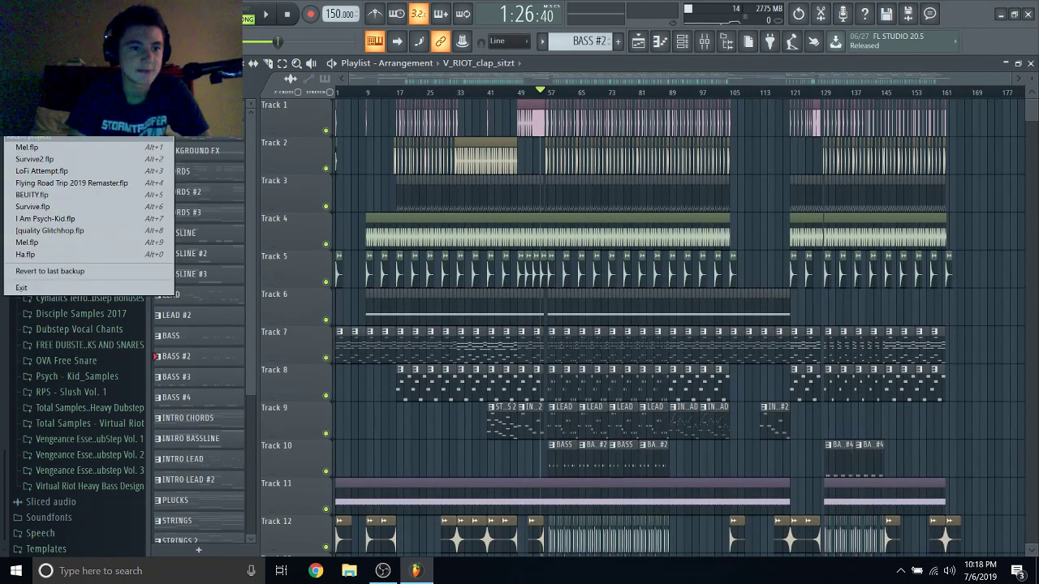
key(e)
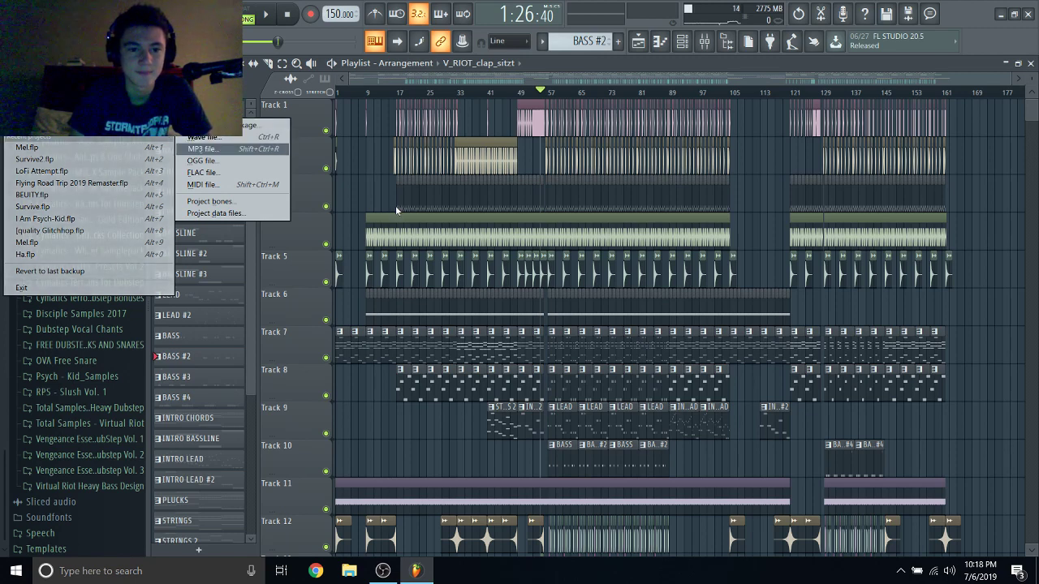
click(205, 137)
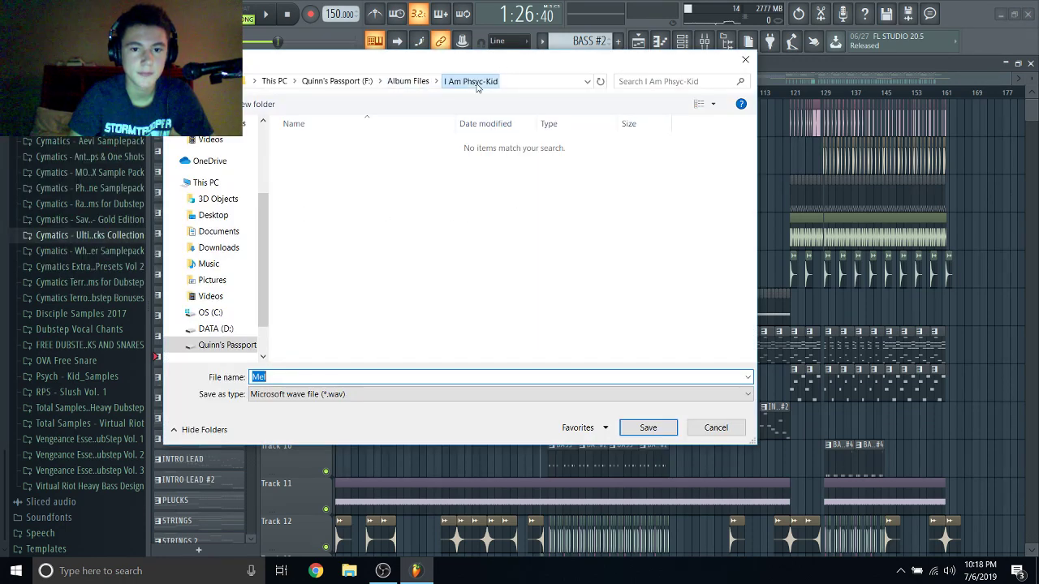
click(407, 80)
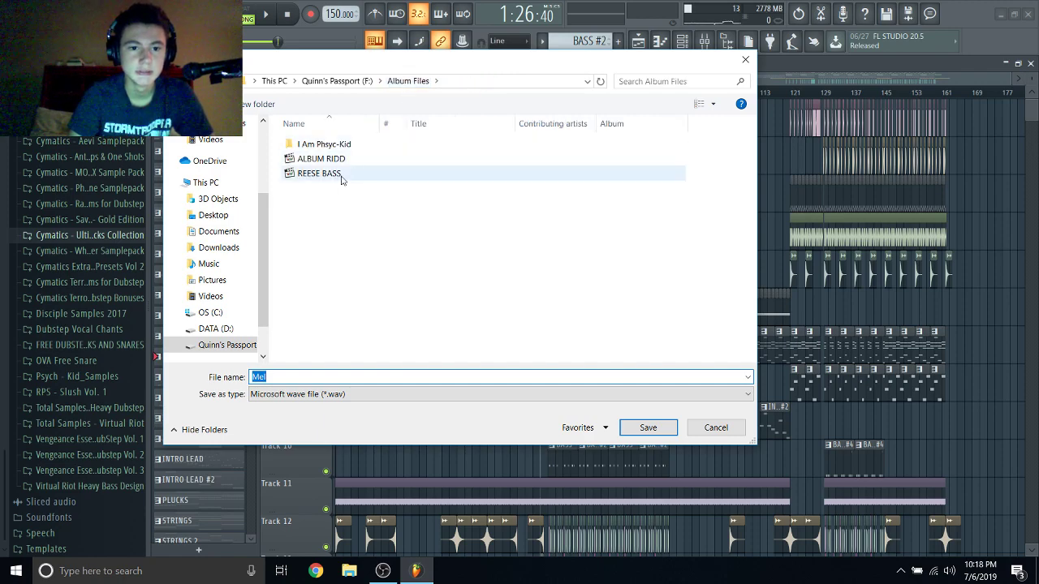
click(650, 429)
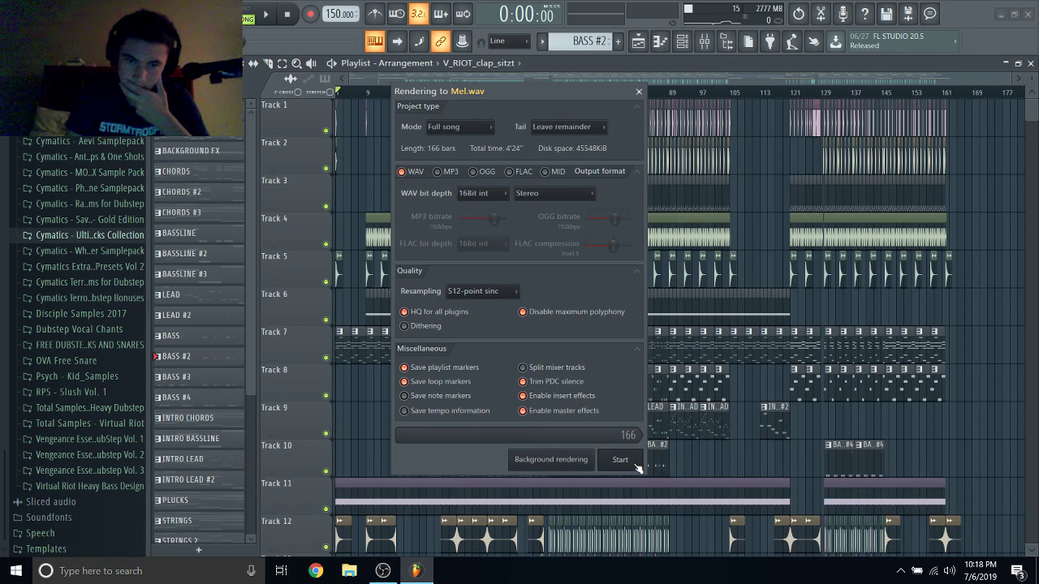
click(636, 464)
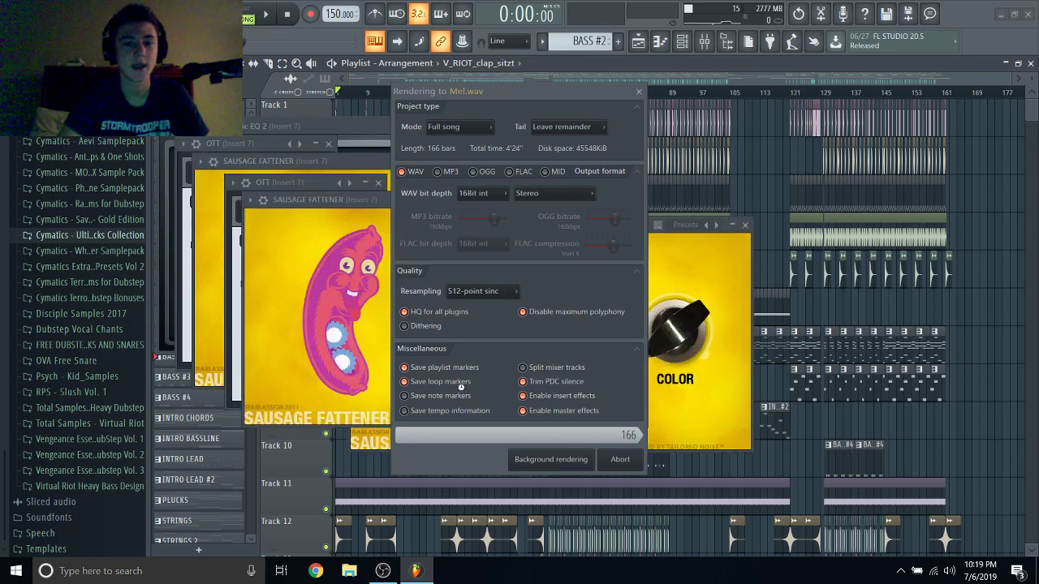
Start a new empty project and collapse the Samples folder in the browser.
click(781, 167)
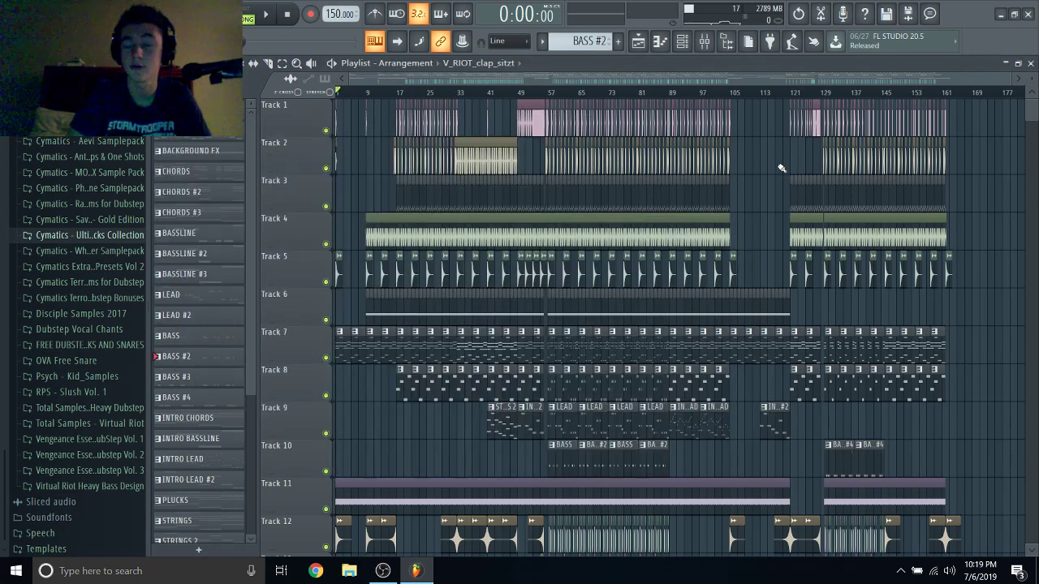
key(alt+f)
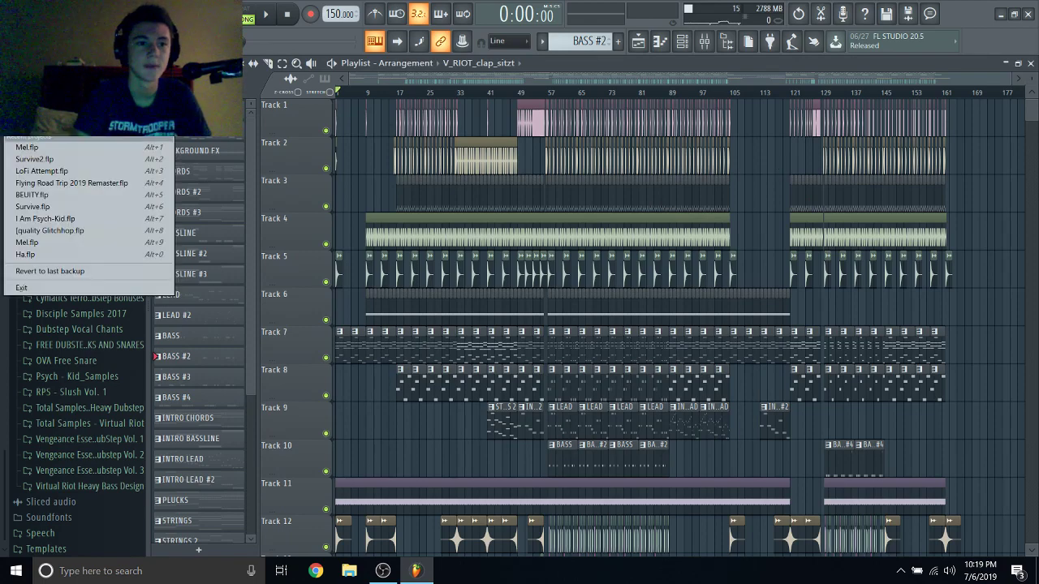
key(alt+1)
click(531, 321)
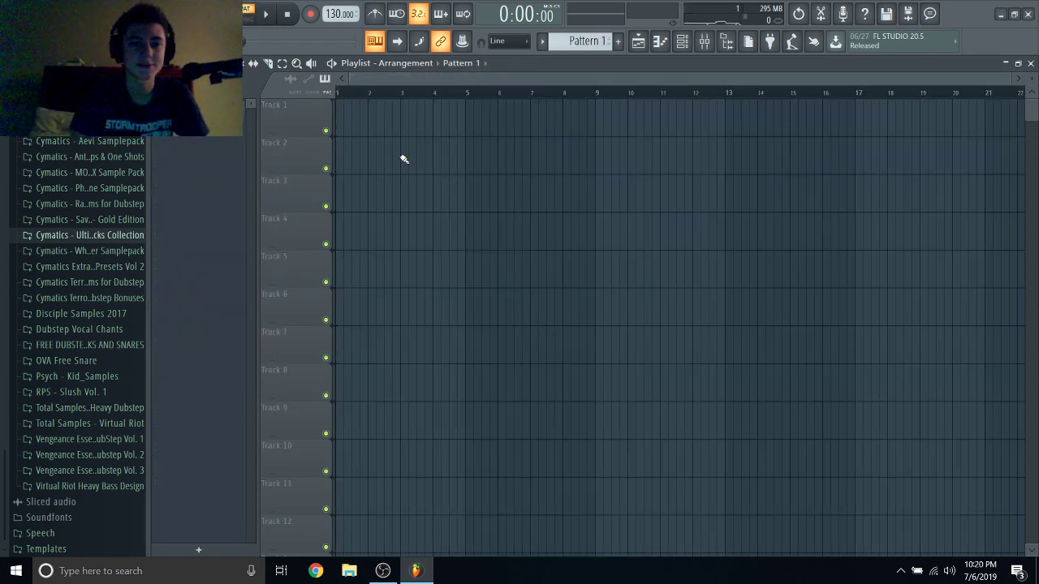
scroll(45, 171, up, 7)
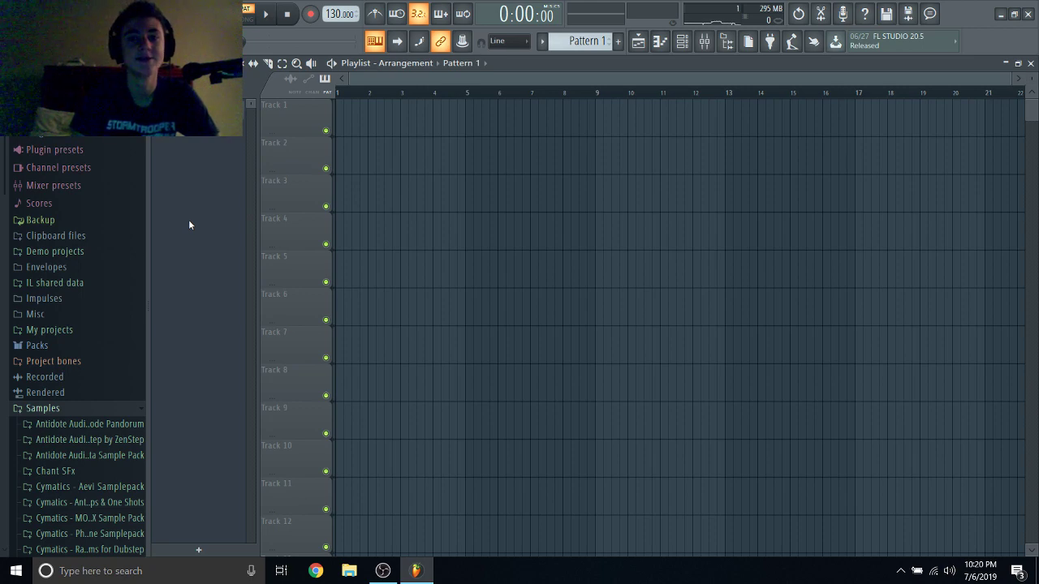
click(81, 410)
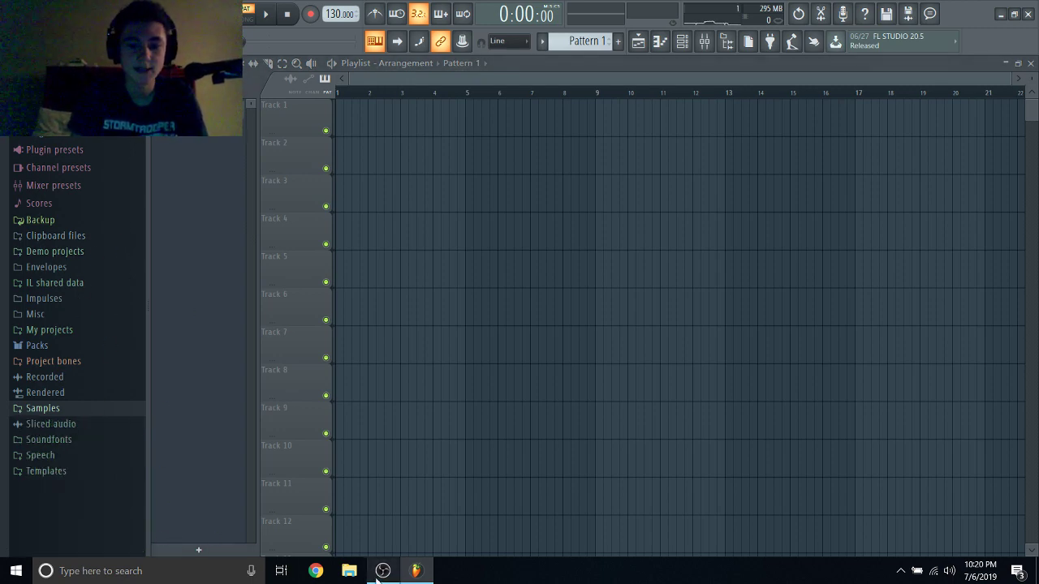
Import the rendered Mel file from File Explorer onto Track 1 at bar 1 and set the tempo to 150 BPM.
click(350, 572)
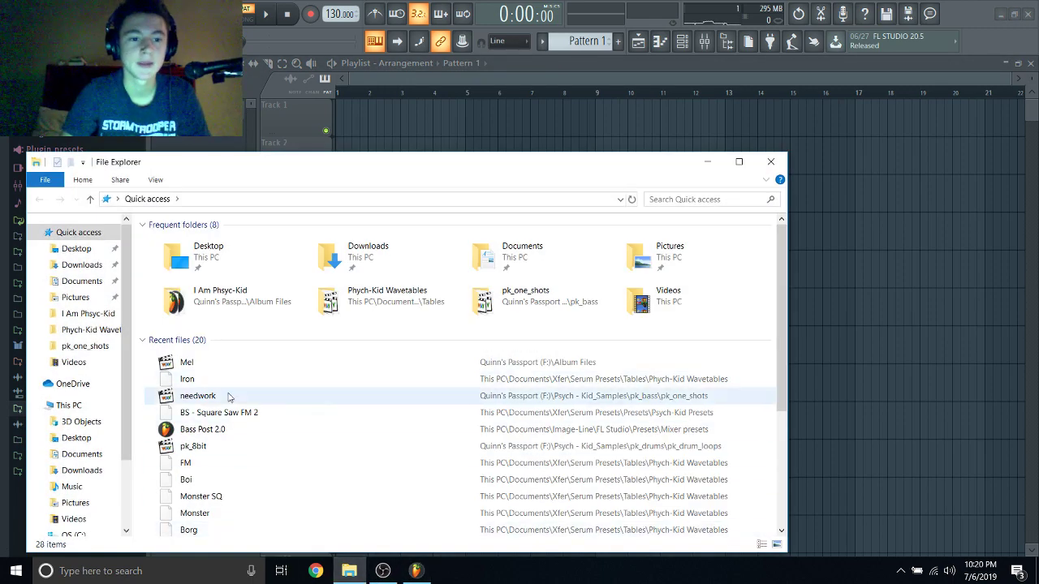
drag(201, 363, 348, 132)
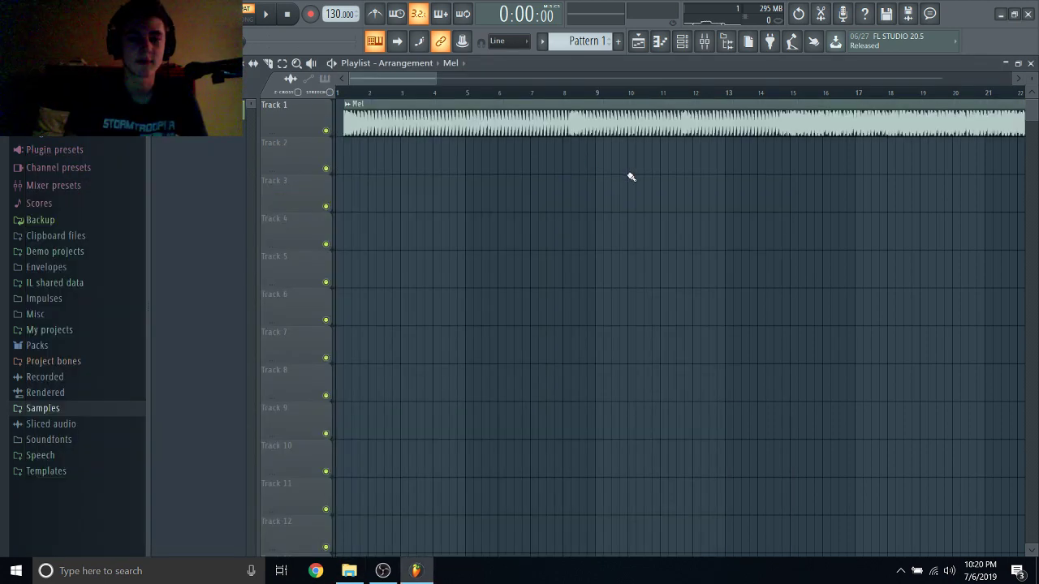
drag(481, 109, 473, 108)
scroll(482, 223, down, 3)
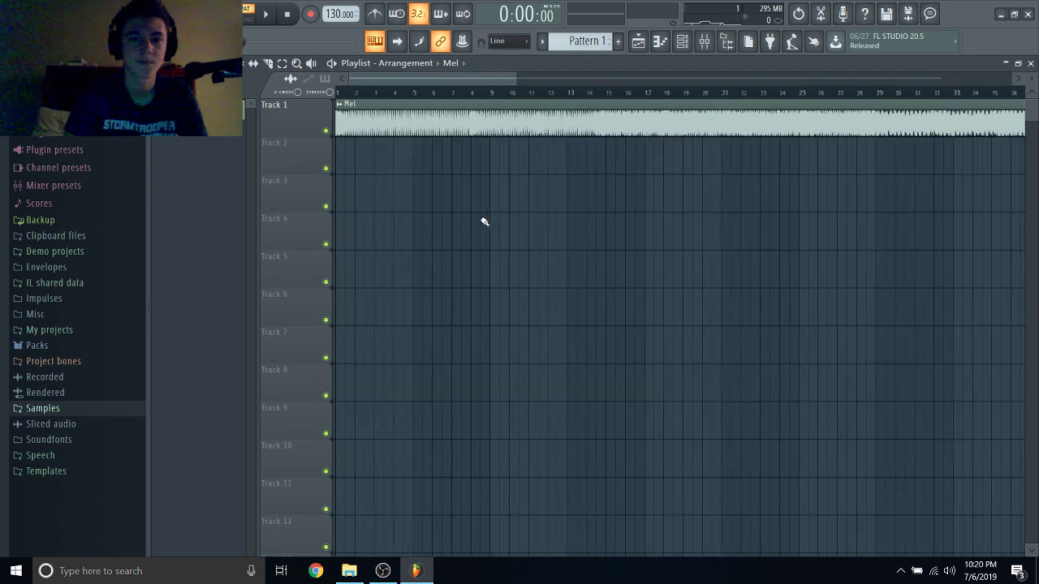
drag(329, 7, 328, 6)
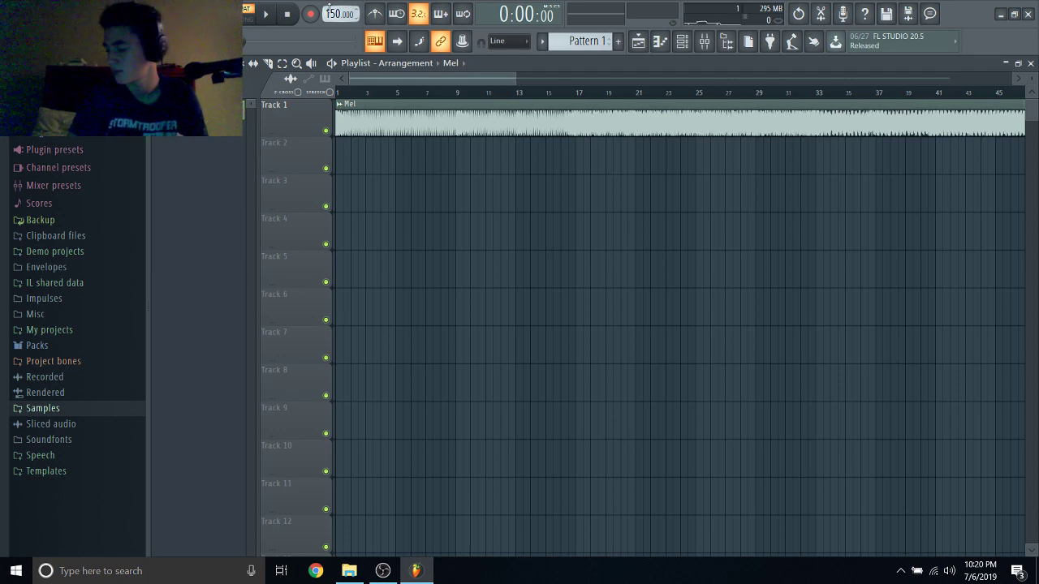
Play the imported song and route the Mel channel to mixer track 1, stopping playback at the end.
click(265, 14)
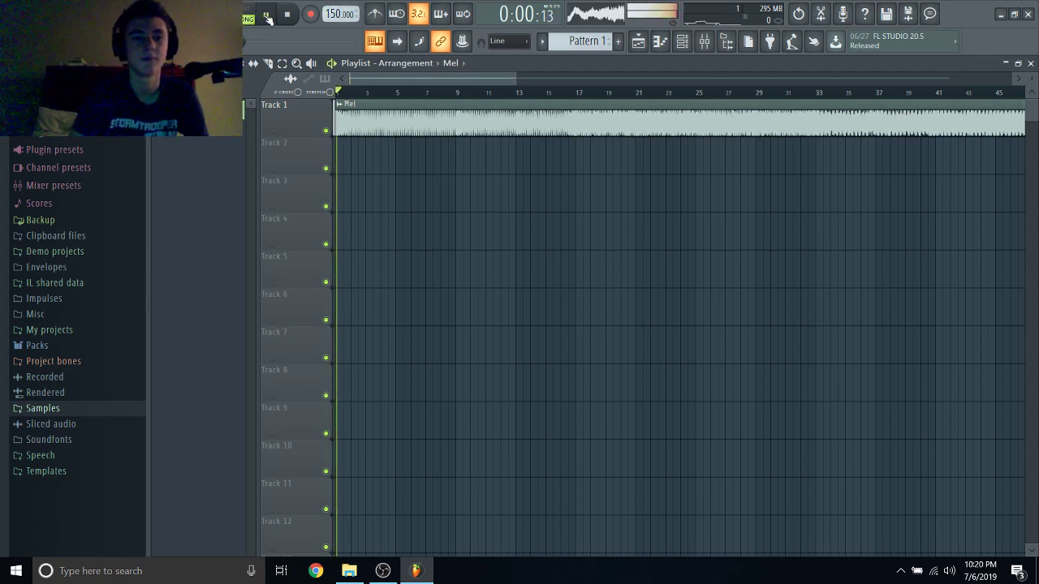
scroll(406, 165, down, 3)
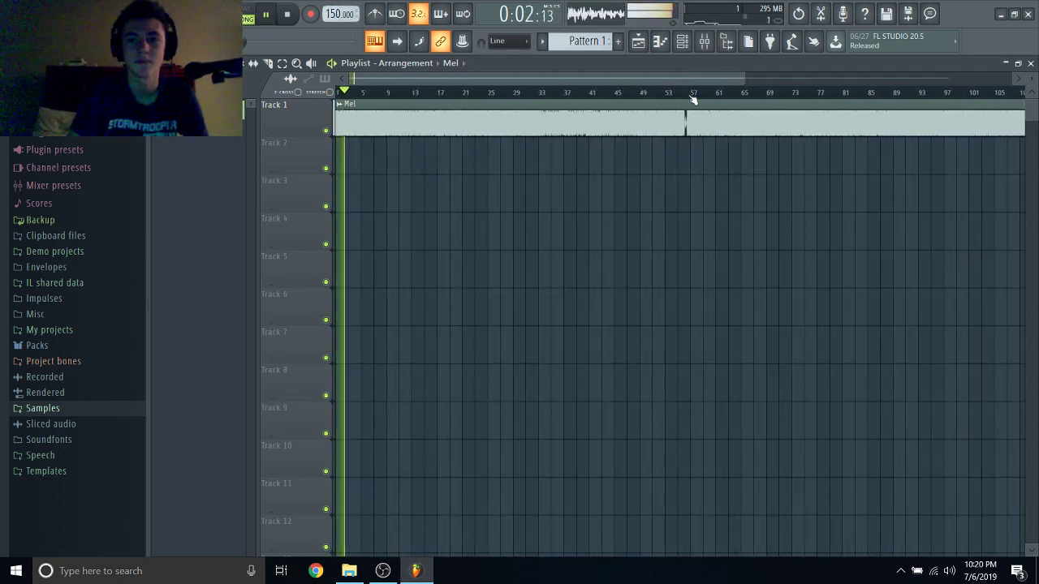
click(706, 41)
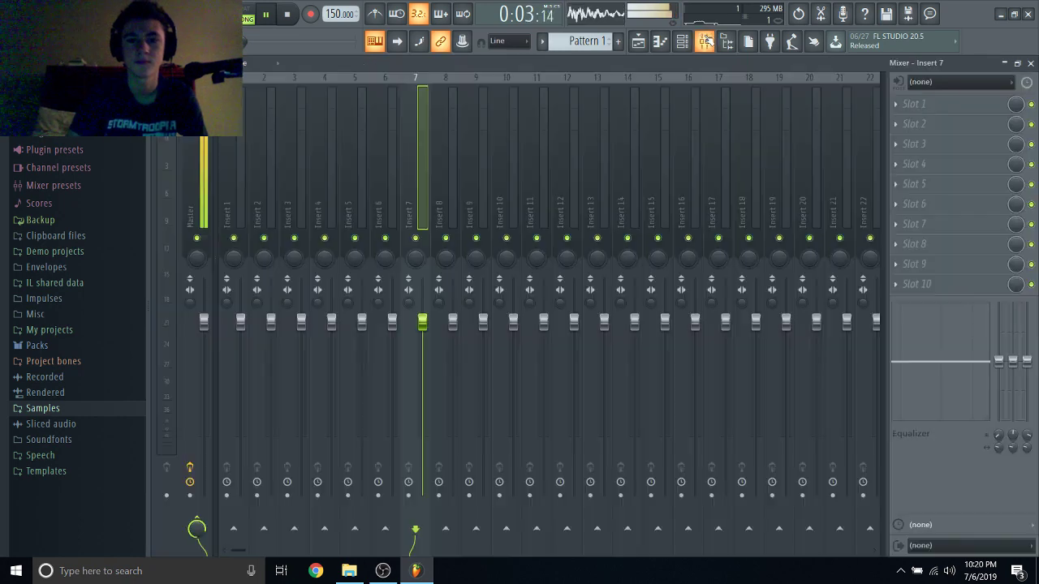
click(1030, 62)
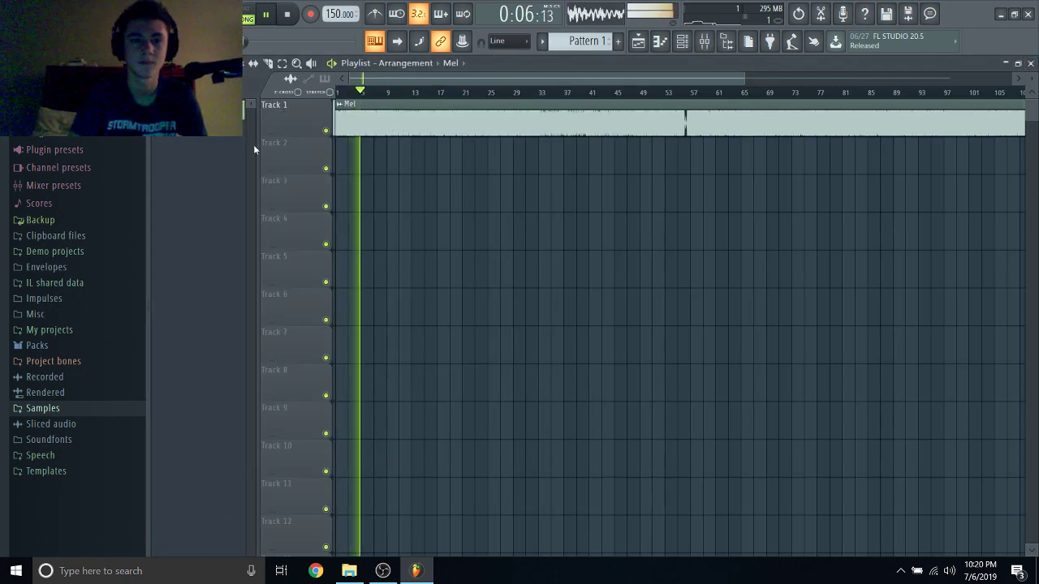
key(F6)
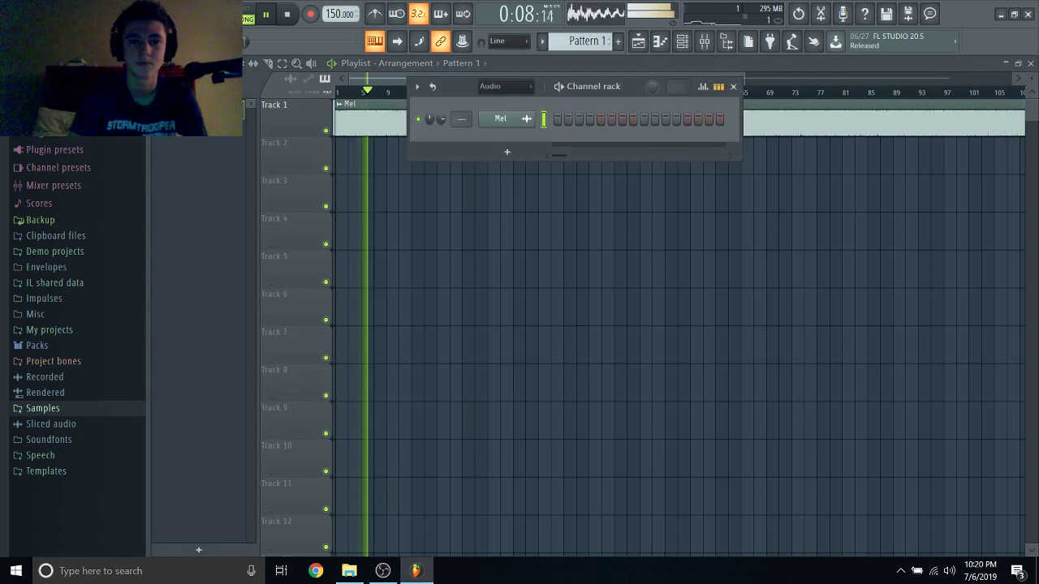
scroll(466, 119, up, 1)
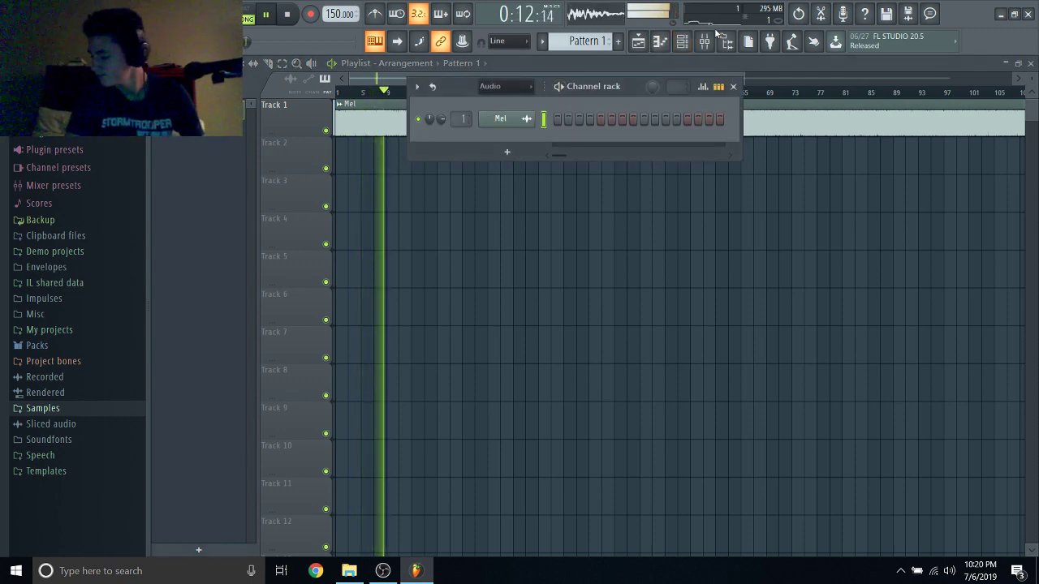
key(space)
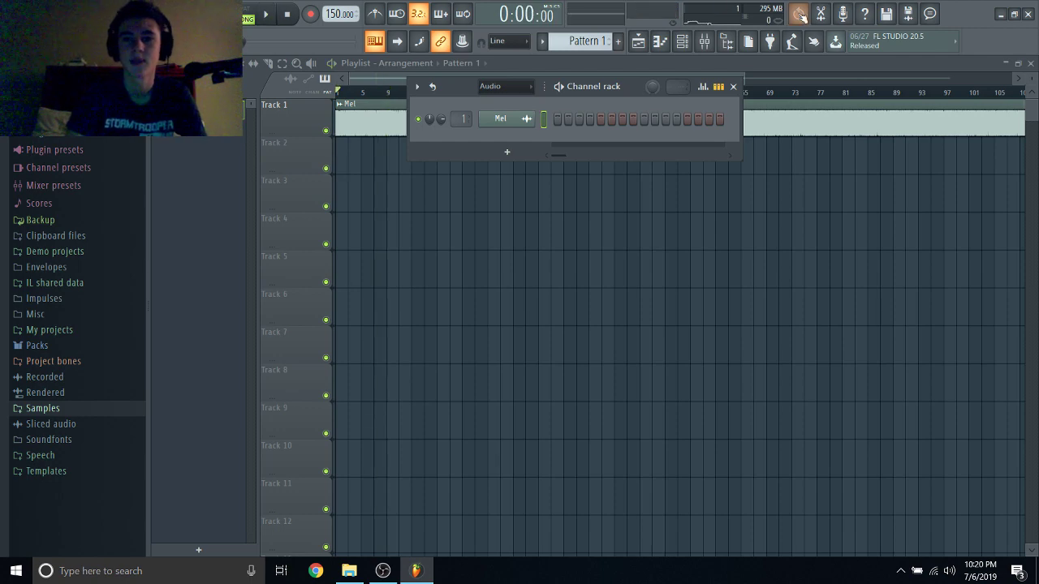
Load Solid Bus Comp into the first effect slot of mixer Insert 1.
click(705, 42)
click(898, 104)
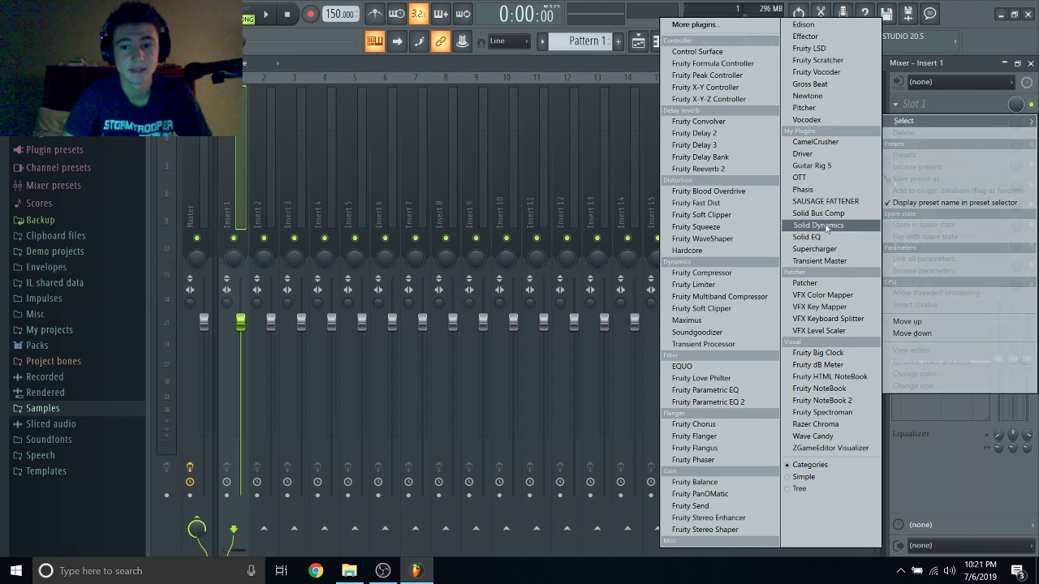
click(825, 215)
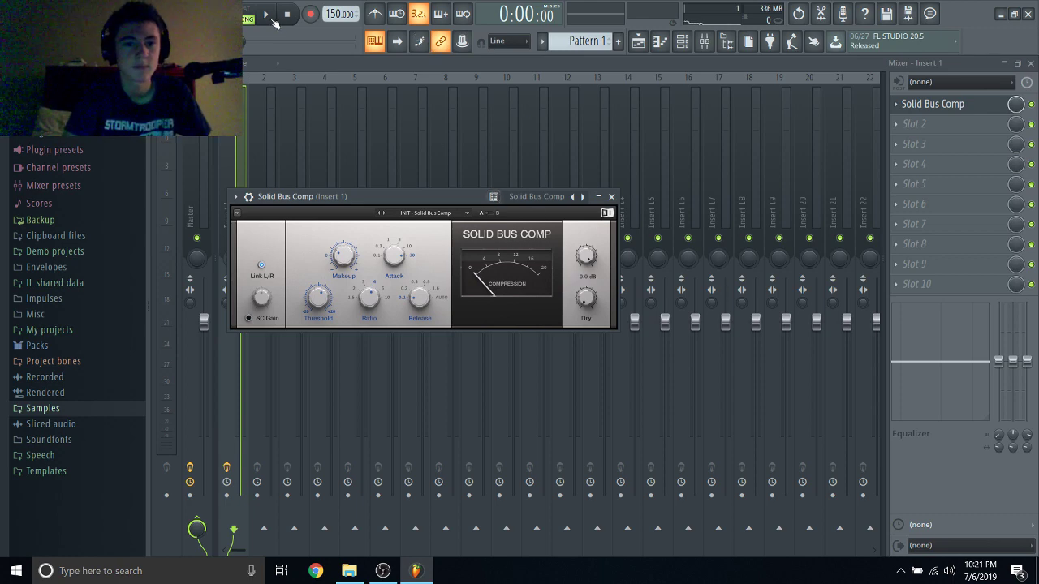
Adjust Solid Bus Comp's threshold and makeup gain during playback, toggling the effect to compare the sound.
key(space)
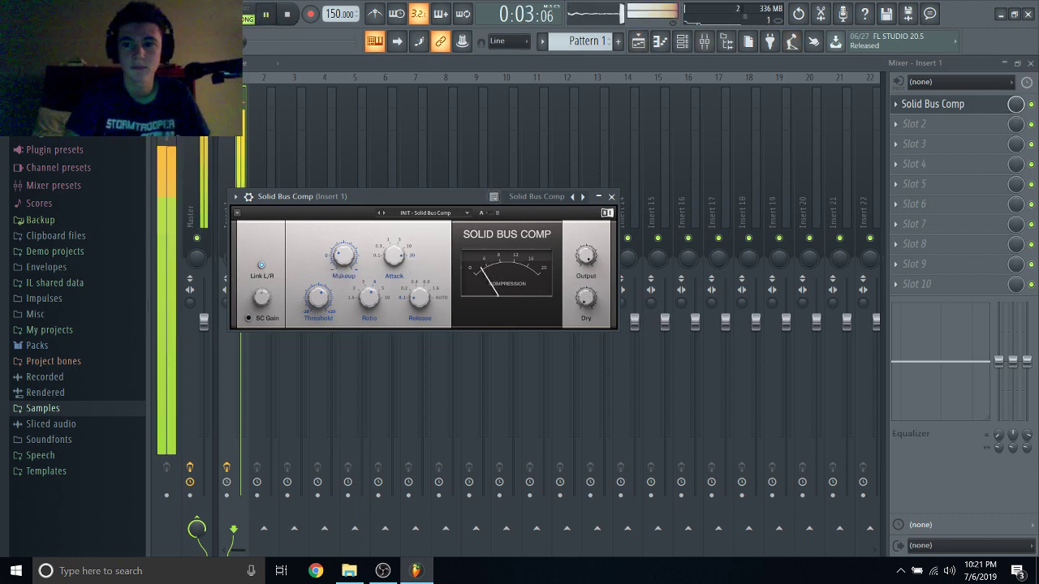
click(1031, 105)
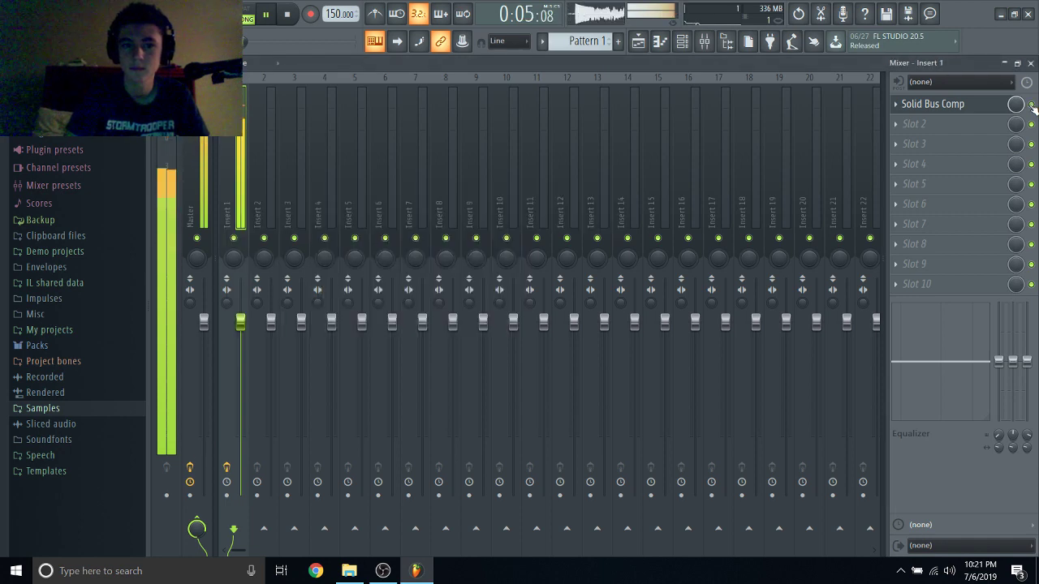
click(958, 104)
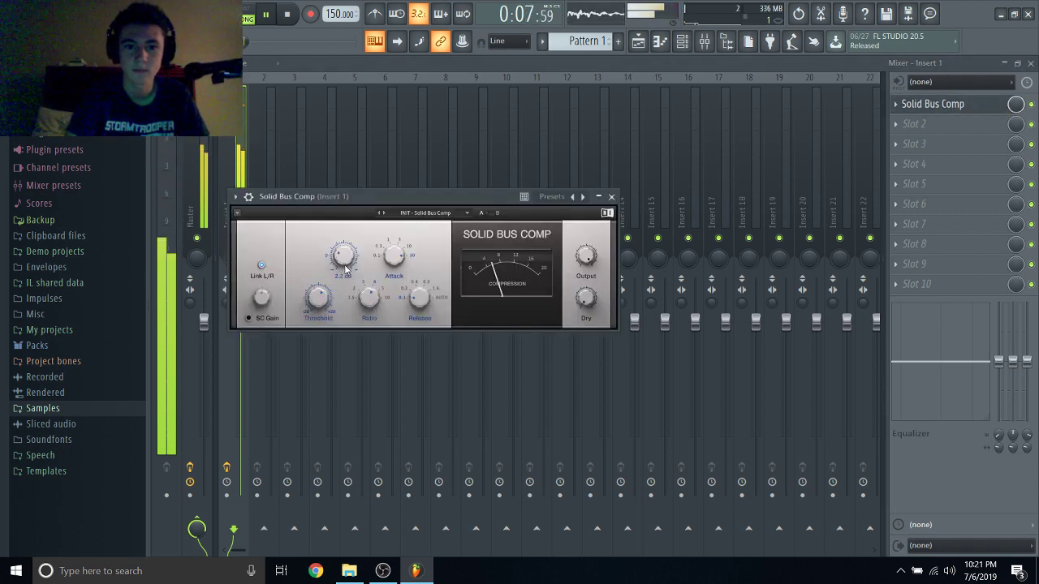
drag(318, 297, 337, 247)
click(1032, 104)
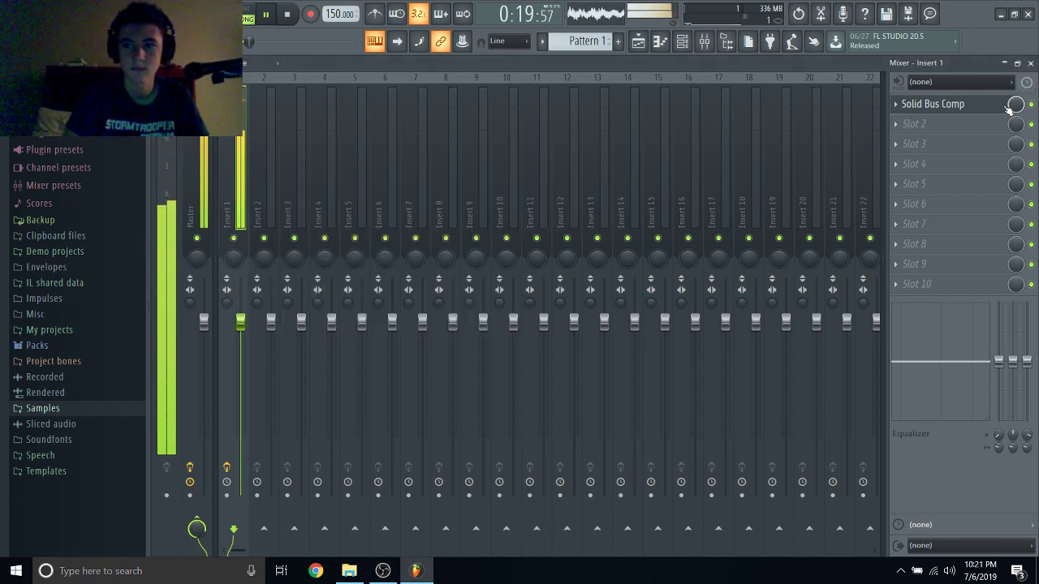
Load Solid EQ into slot 2 of Insert 1 and boost HF to 6.0 dB and LF to 4.3 dB.
click(916, 127)
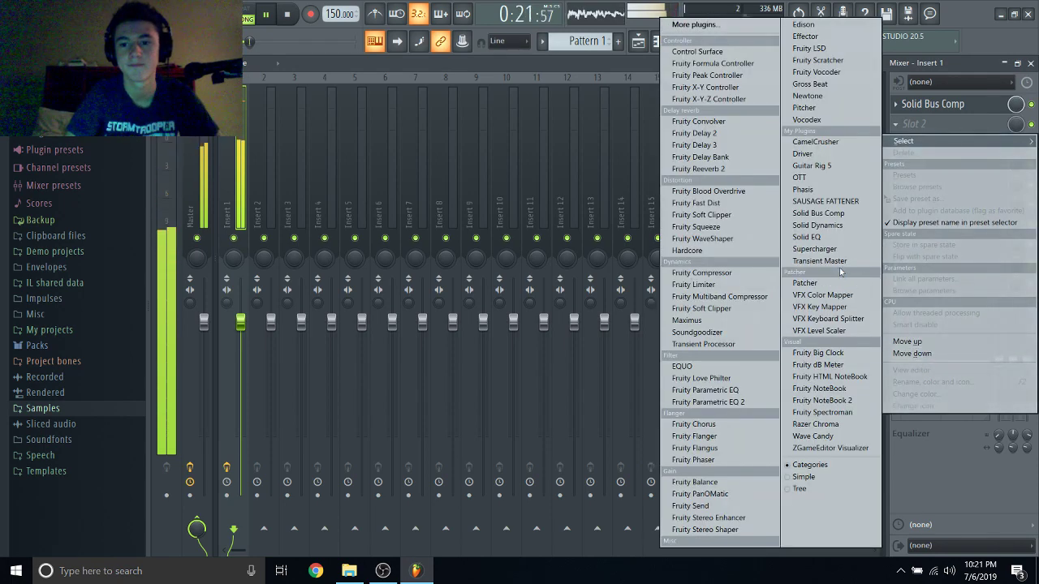
click(833, 241)
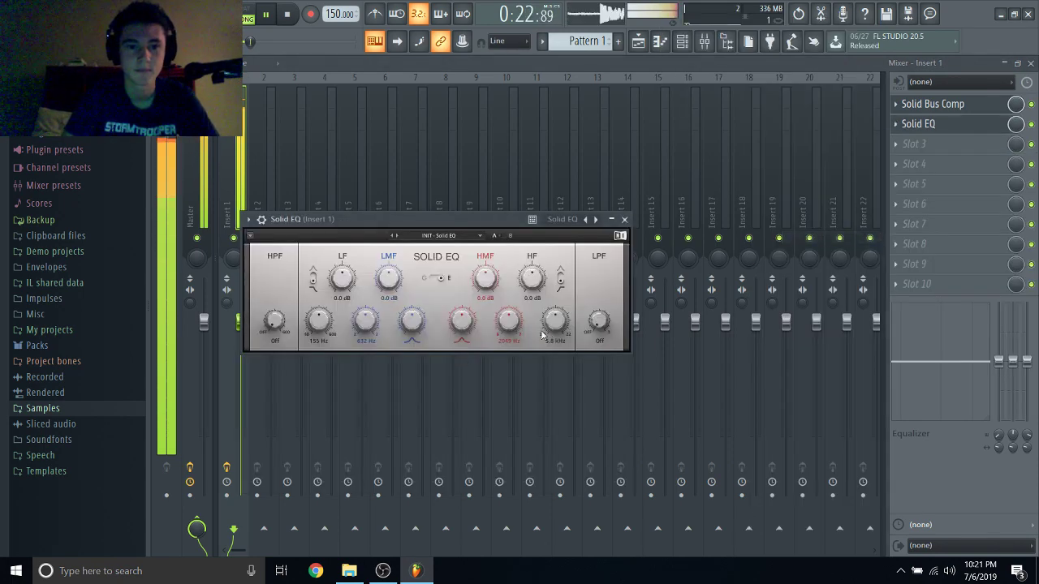
mouse_move(531, 279)
mouse_down()
mouse_move(532, 260)
mouse_move(532, 272)
mouse_up()
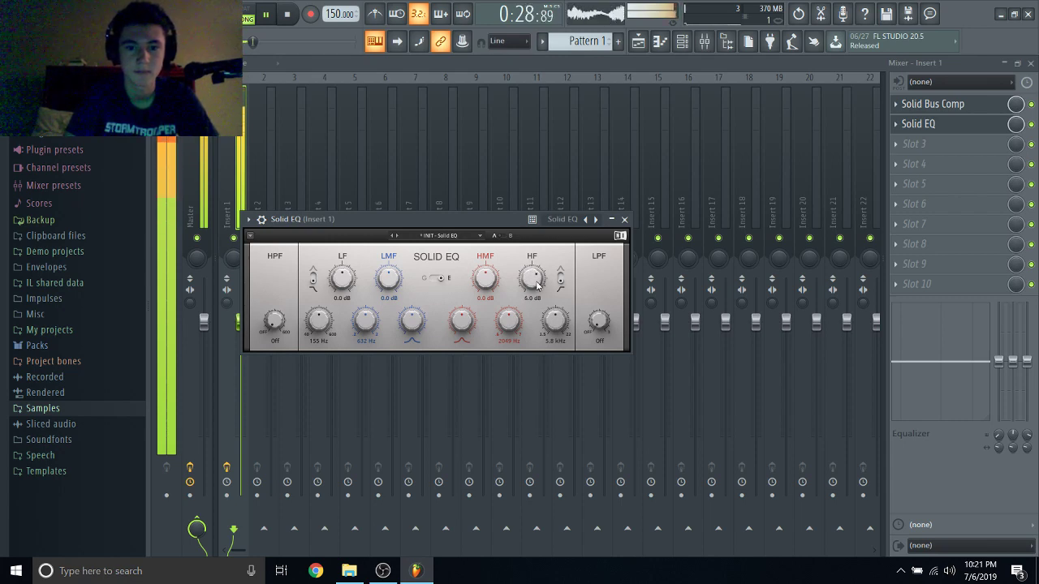
drag(340, 274, 340, 262)
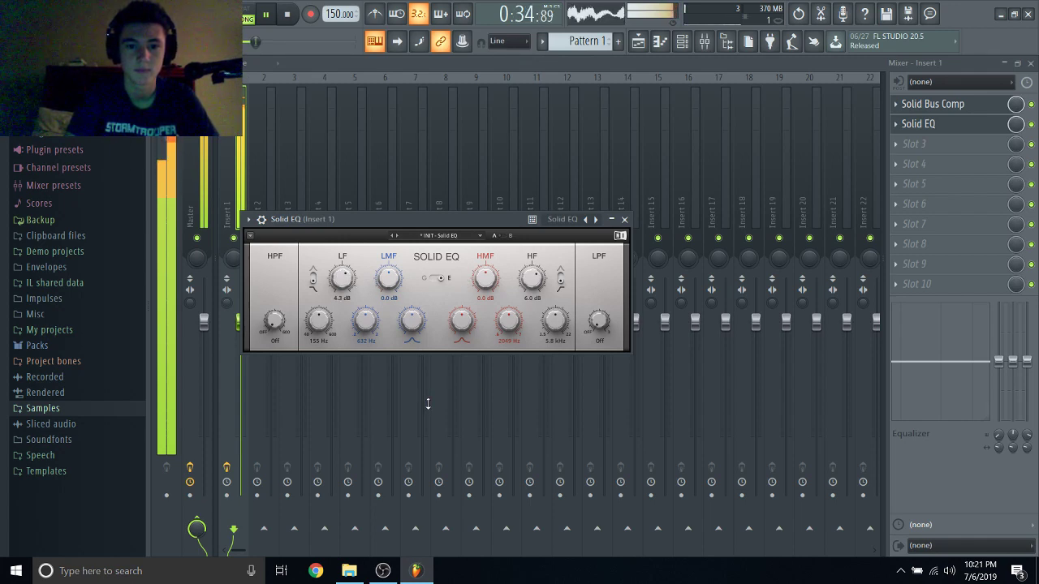
Set Solid EQ's LMF gain to -0.6 dB and its HMF gain to about 0.6 dB.
drag(388, 278, 388, 336)
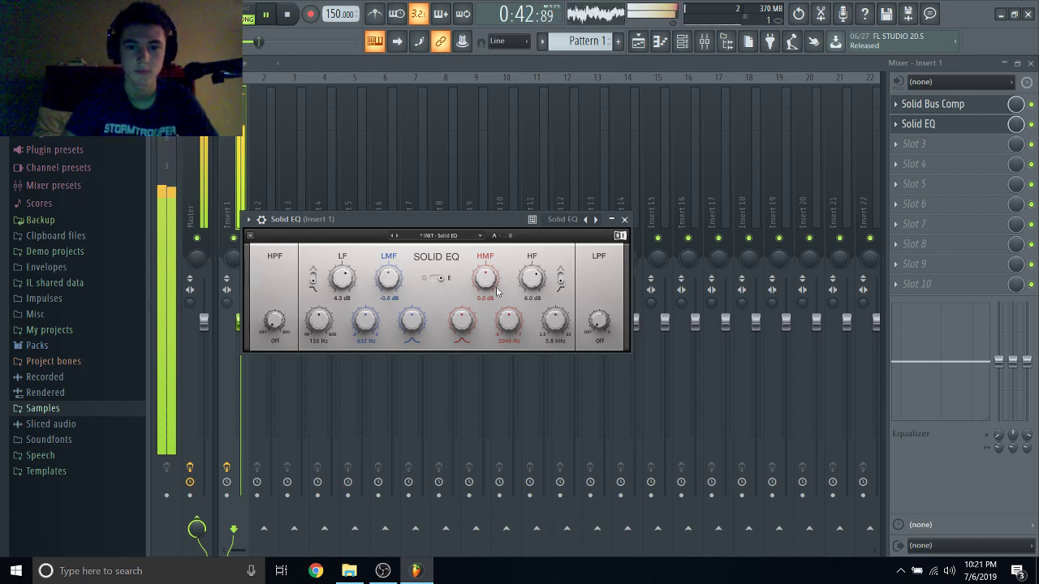
drag(485, 278, 484, 249)
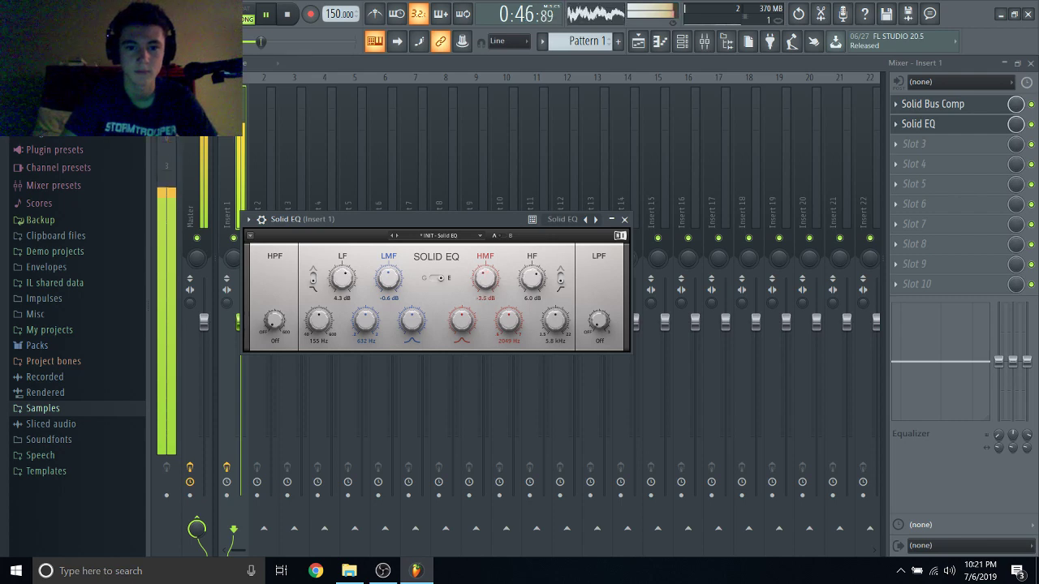
drag(485, 278, 484, 272)
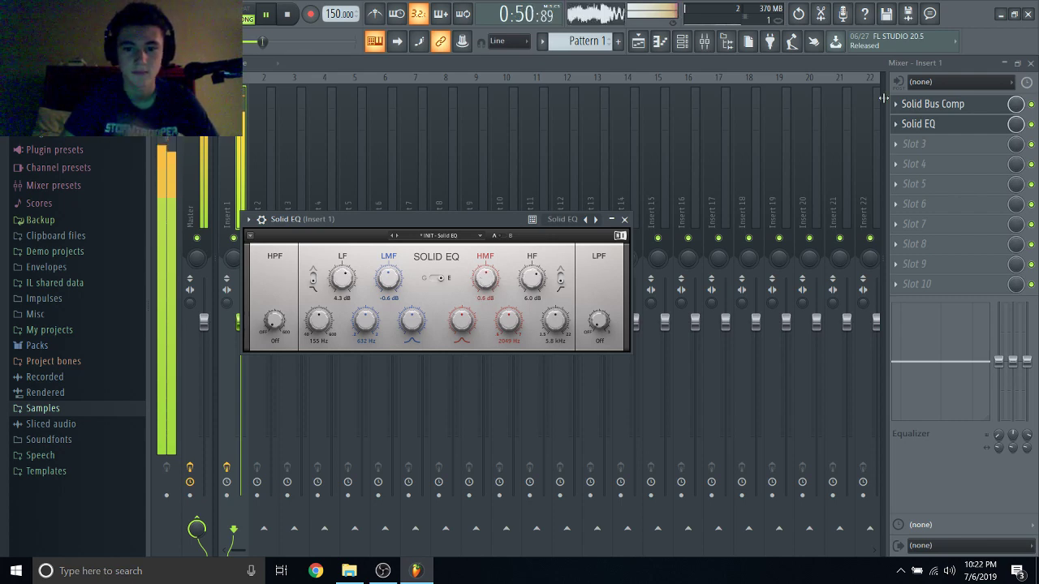
Load SAUSAGE FATTENER into slot 3 of mixer Insert 1 and set its Fatness to about 4 %.
click(933, 128)
click(933, 143)
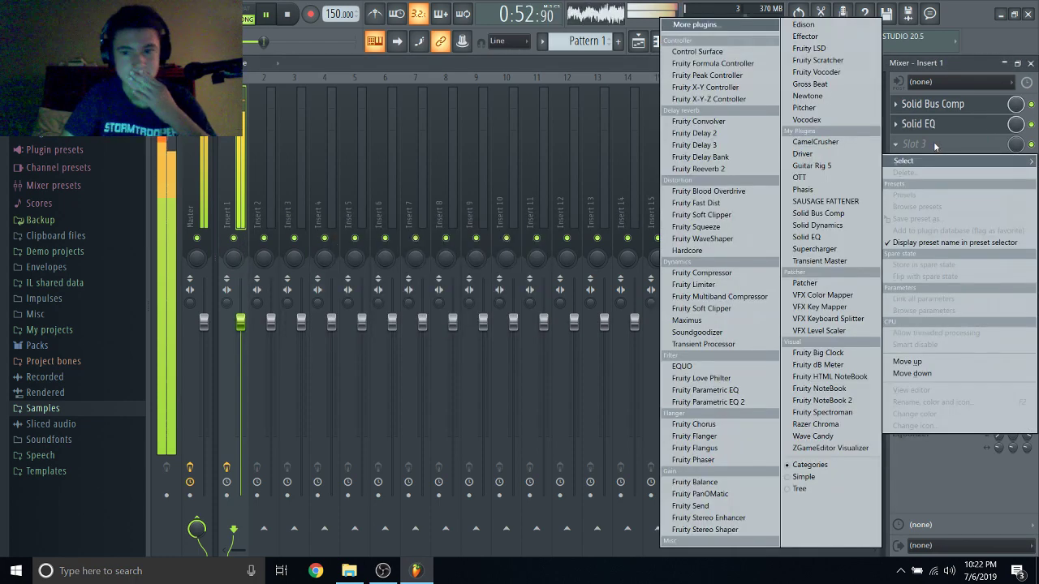
click(859, 201)
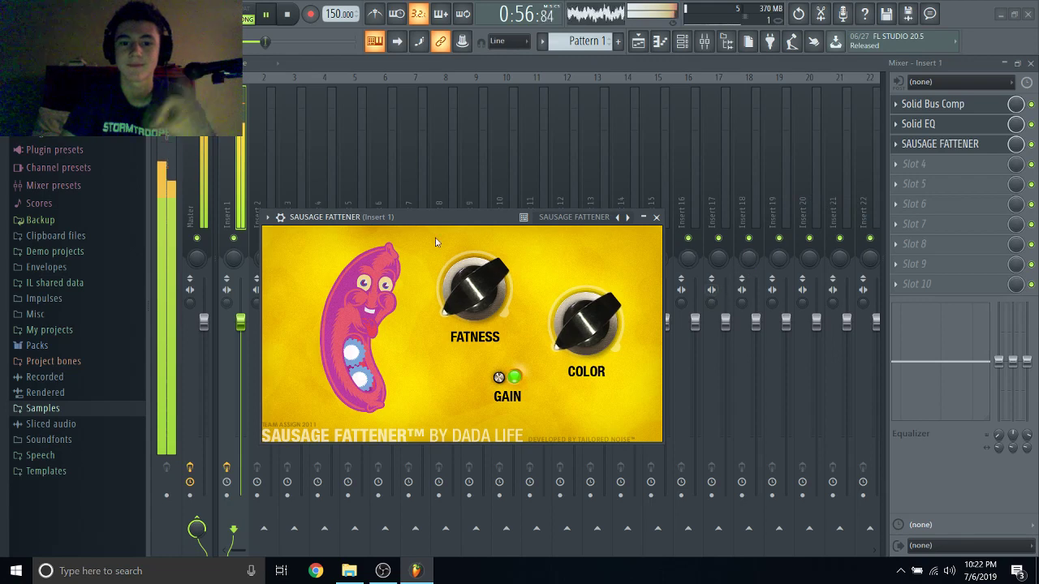
drag(479, 297, 479, 297)
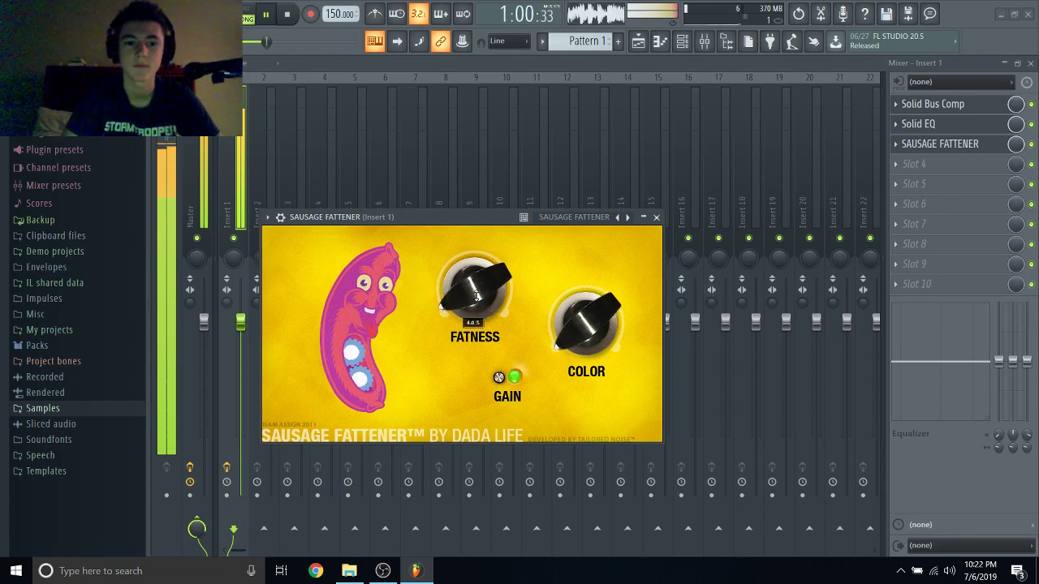
Try CamelCrusher in slot 4 of Insert 1 and bypass it to compare the sound.
click(921, 165)
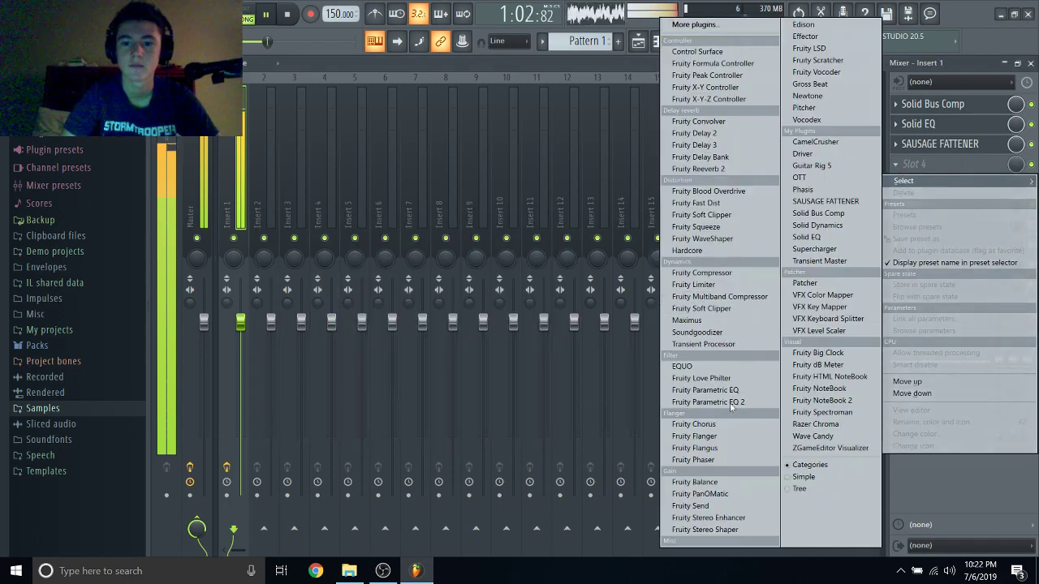
click(857, 147)
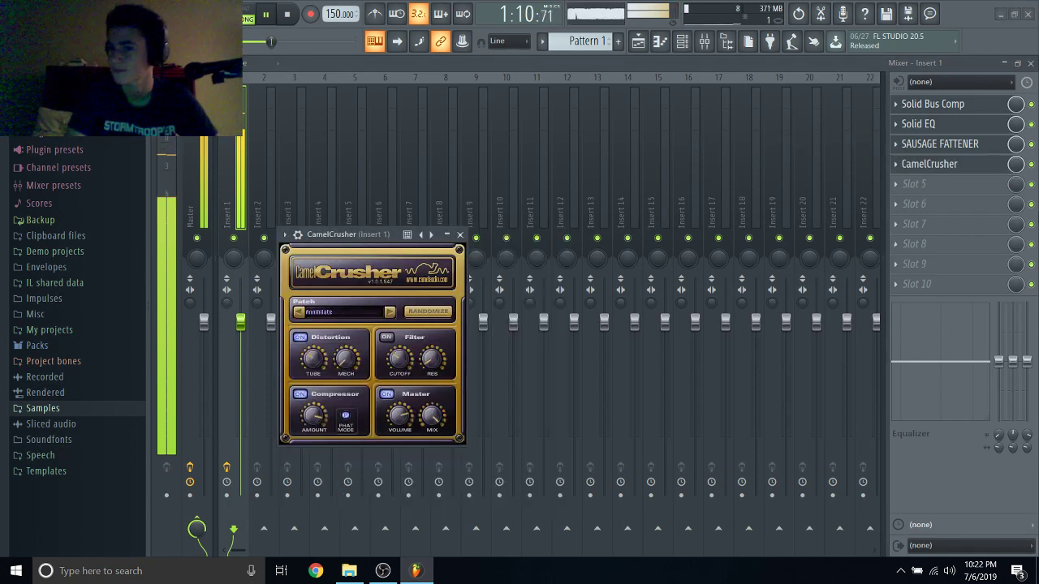
click(1030, 165)
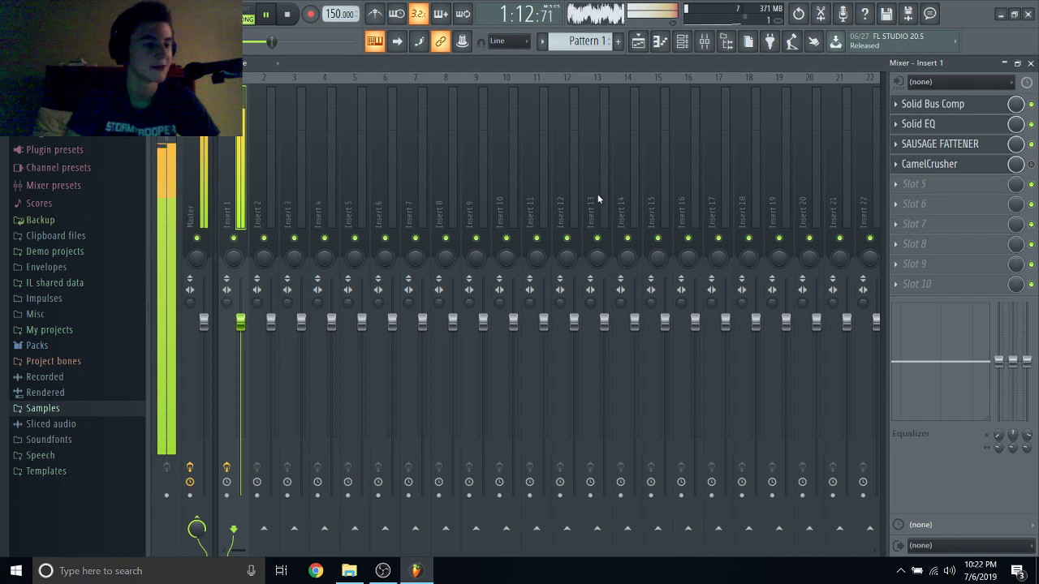
Replace the CamelCrusher effect in slot 4 of Insert 1 with Solid Dynamics.
click(895, 164)
mouse_move(905, 181)
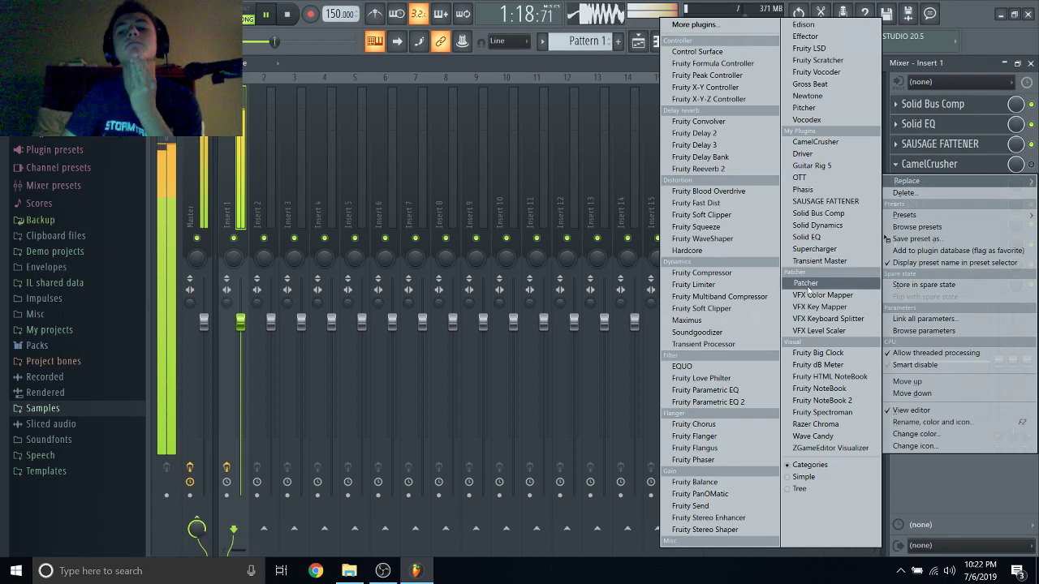
click(820, 225)
key(Escape)
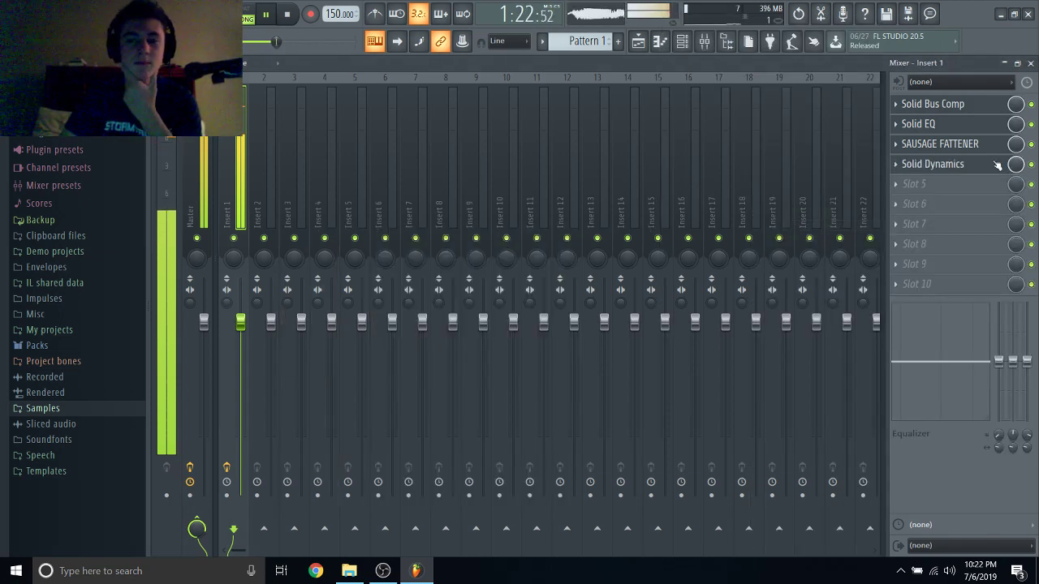
Adjust Solid Dynamics' compressor threshold during playback, switch its gate to Expander mode, and tune the range and dry level.
click(996, 165)
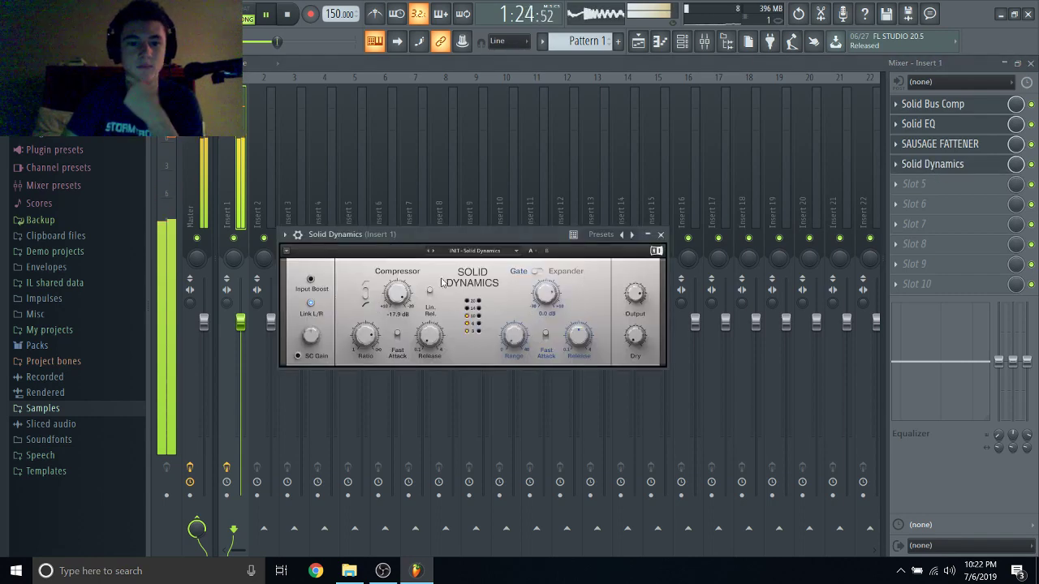
drag(397, 294, 396, 307)
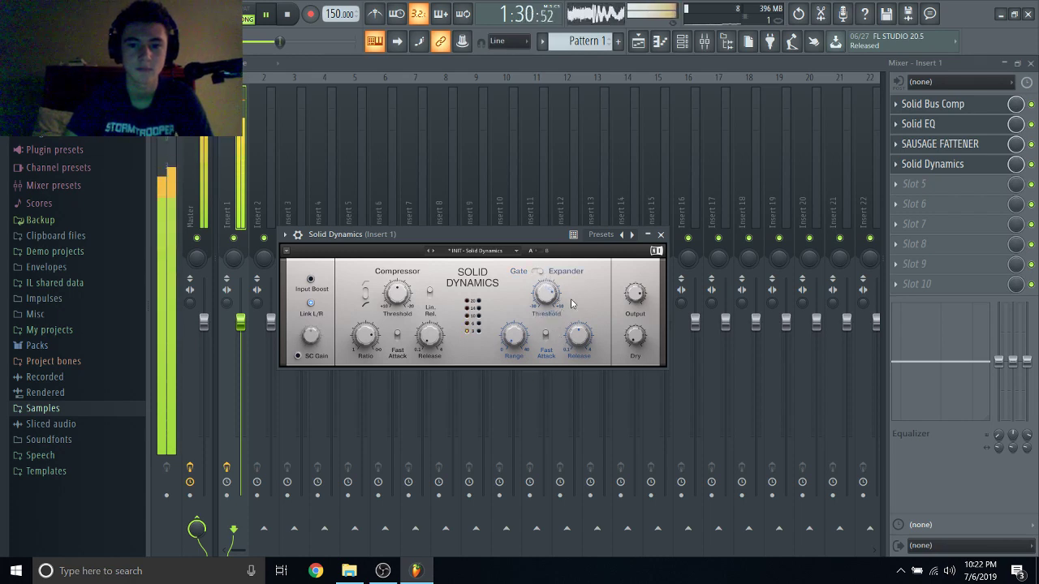
drag(514, 336, 514, 321)
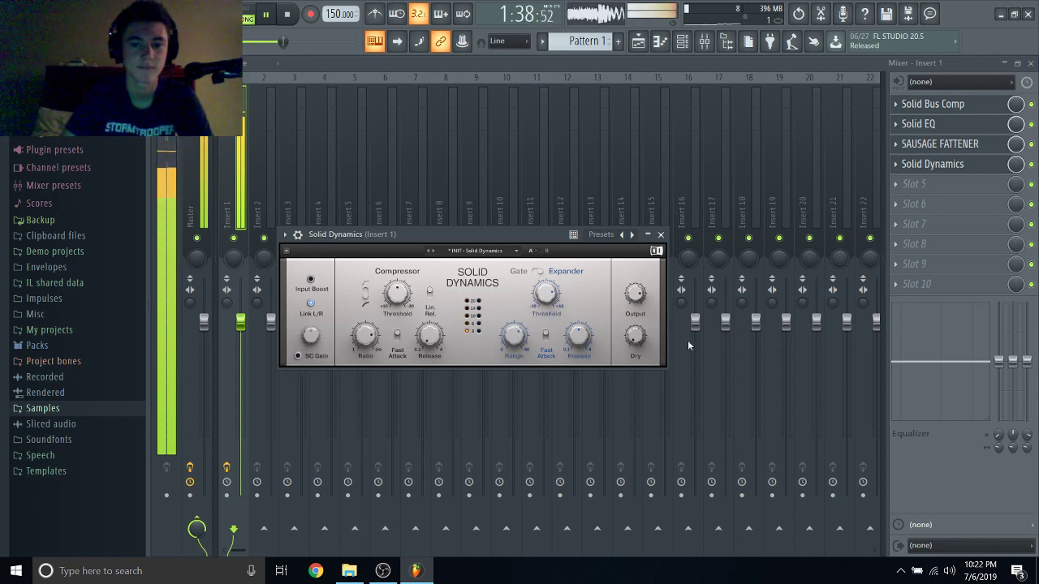
drag(636, 335, 636, 354)
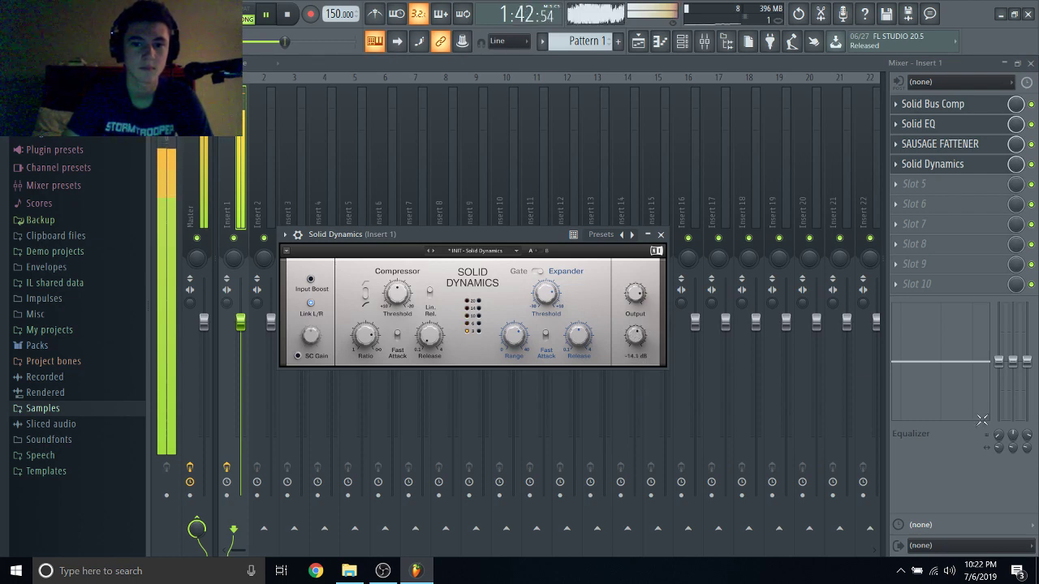
key(Escape)
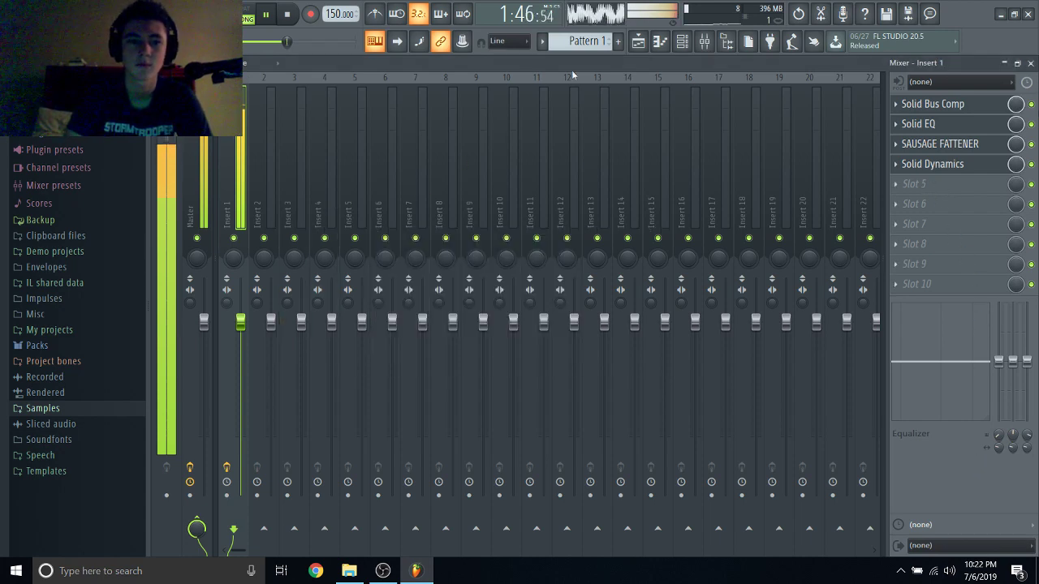
click(1030, 62)
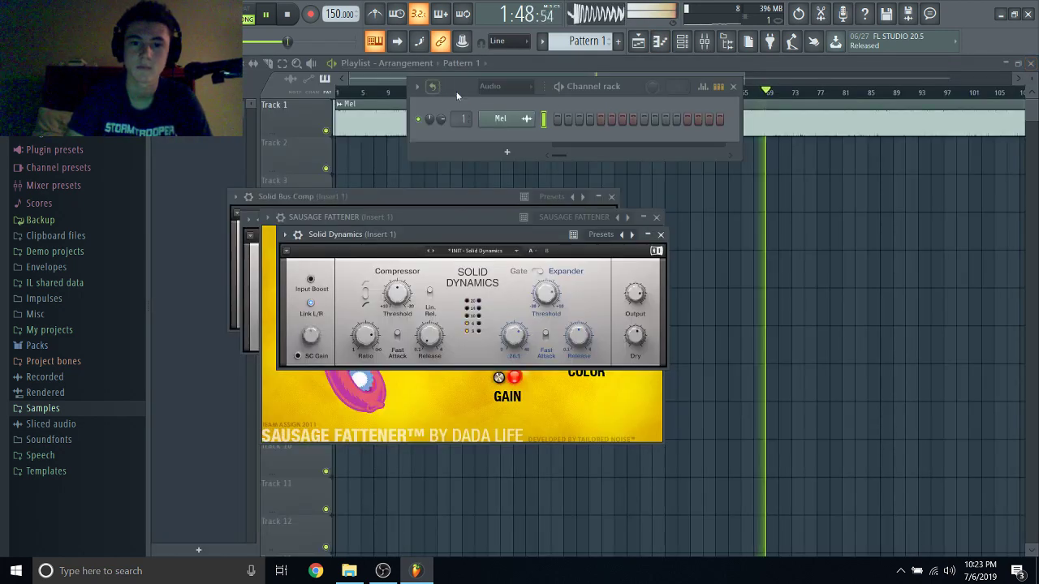
click(464, 120)
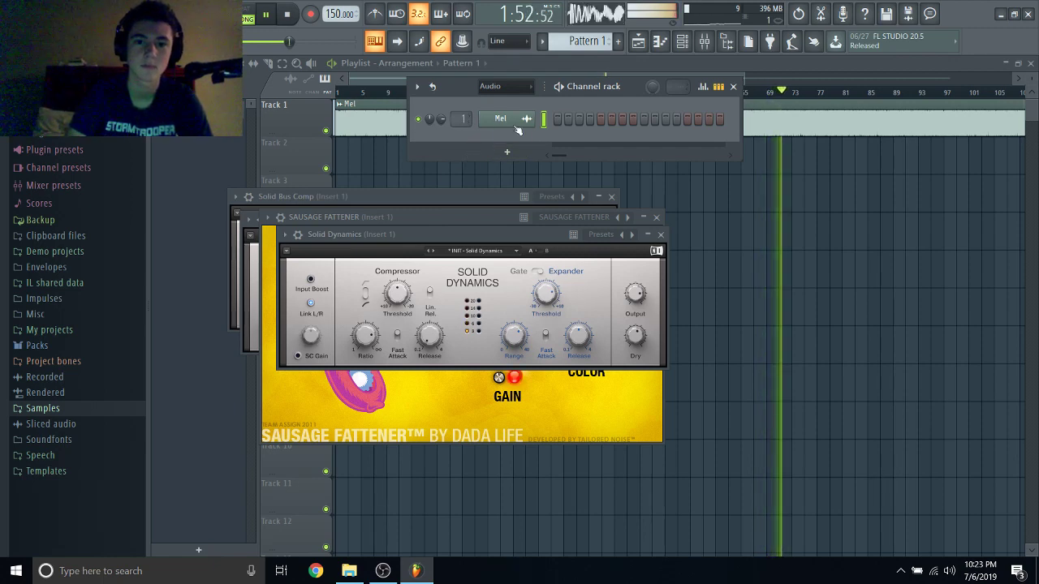
click(704, 40)
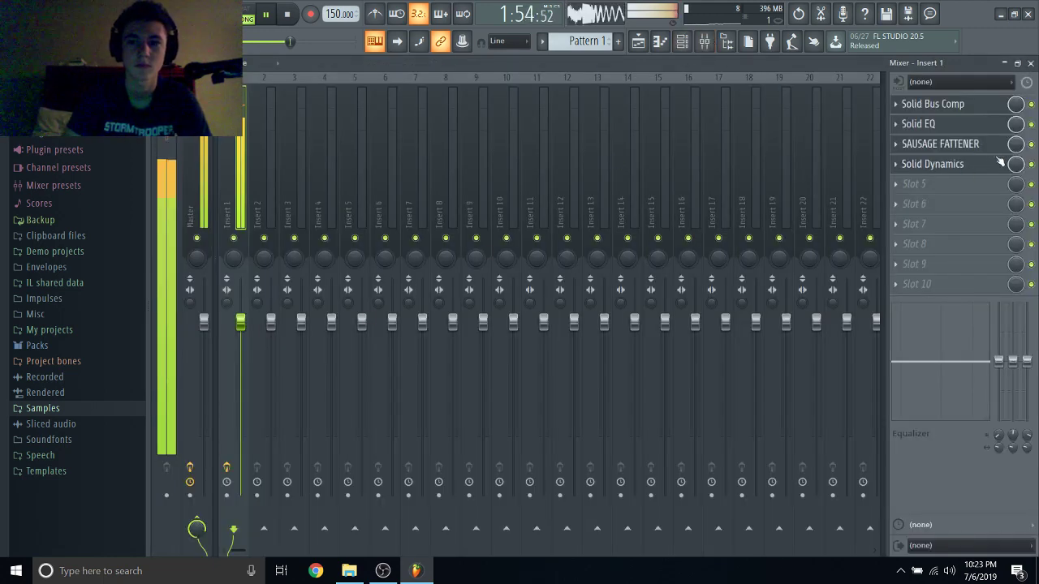
click(937, 186)
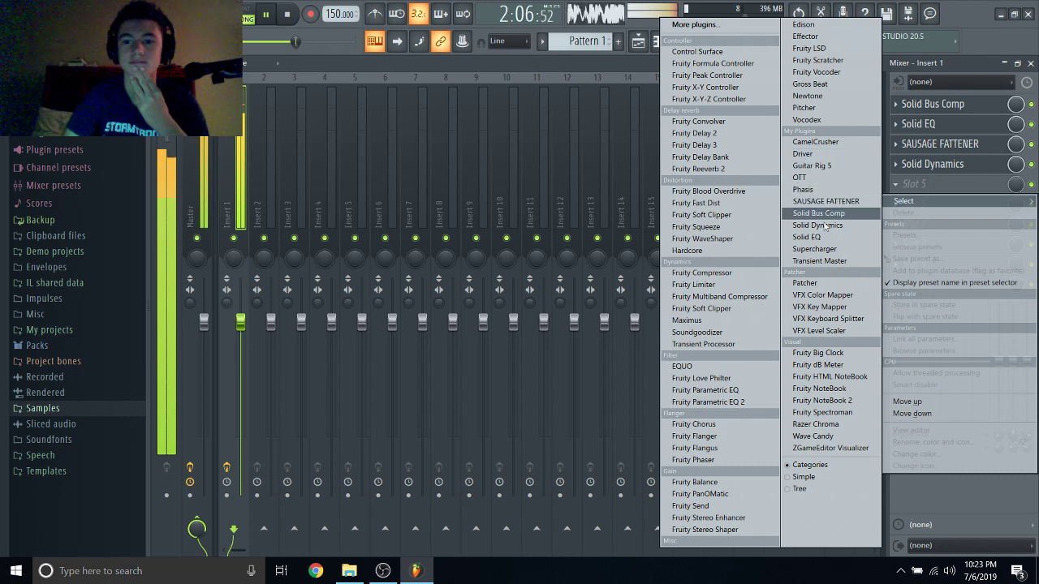
click(924, 514)
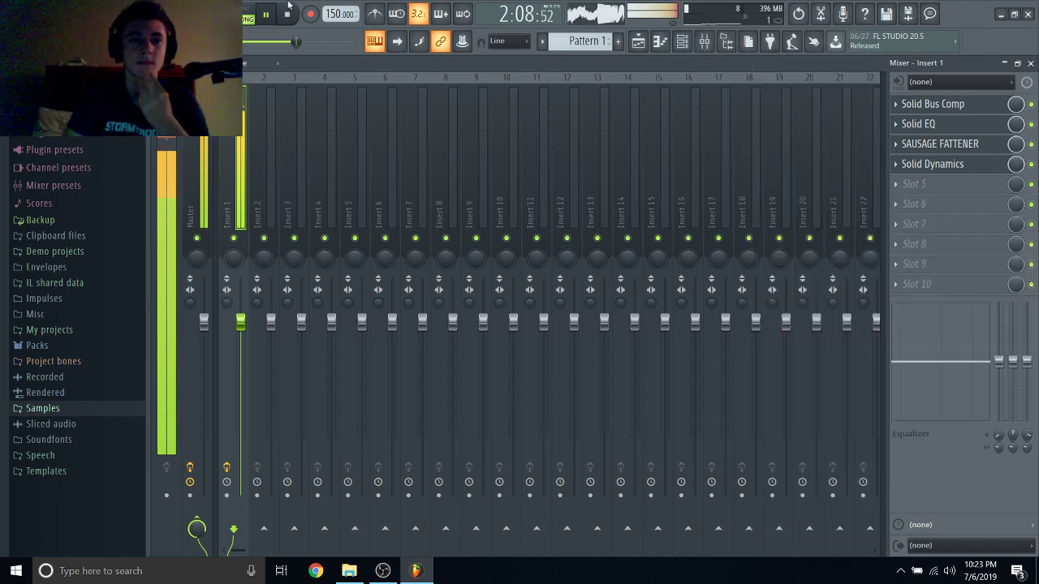
Stop playback, close the mixer and floating windows, and show the whole Mel clip in the playlist.
key(space)
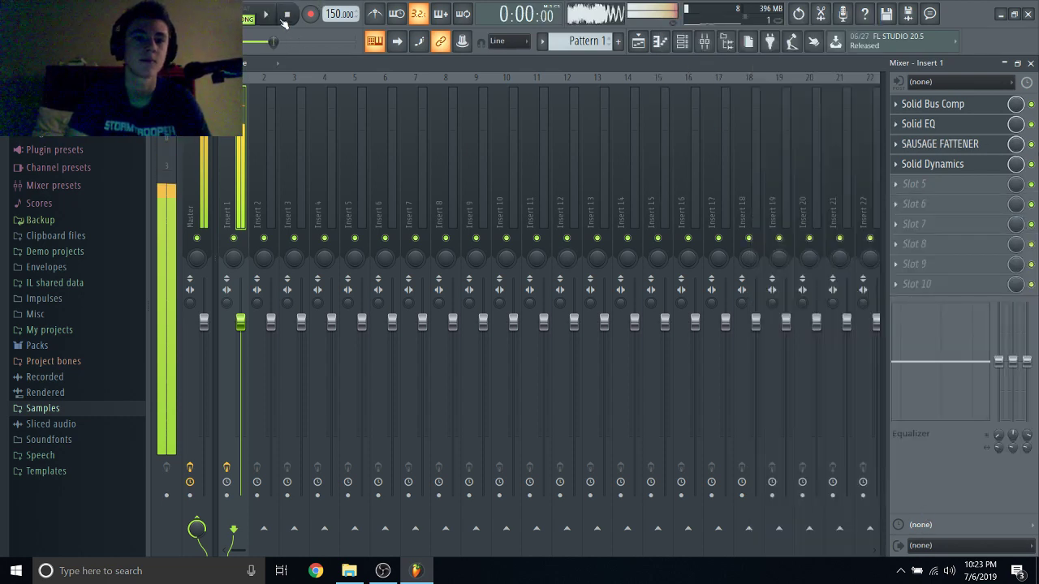
click(1030, 62)
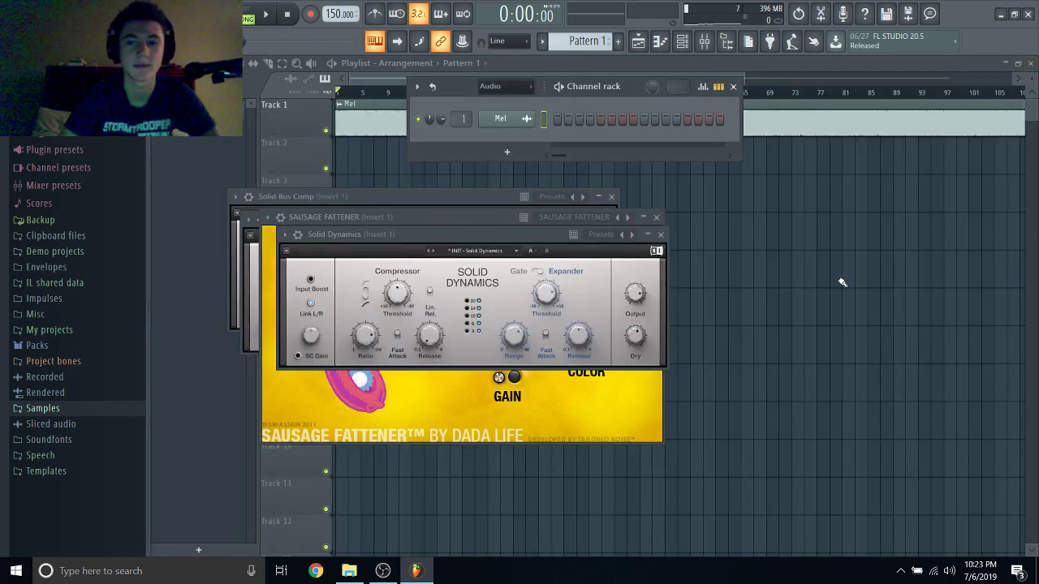
click(821, 203)
scroll(822, 202, down, 3)
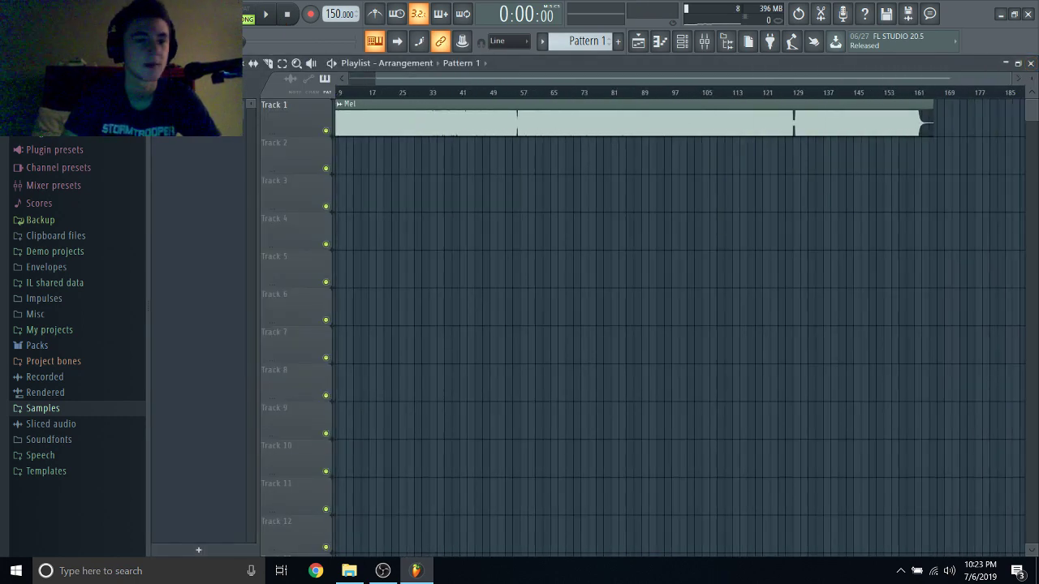
Open the Survive2 project from the I Am Phsyc-Kid folder without saving changes to the untitled project.
click(16, 8)
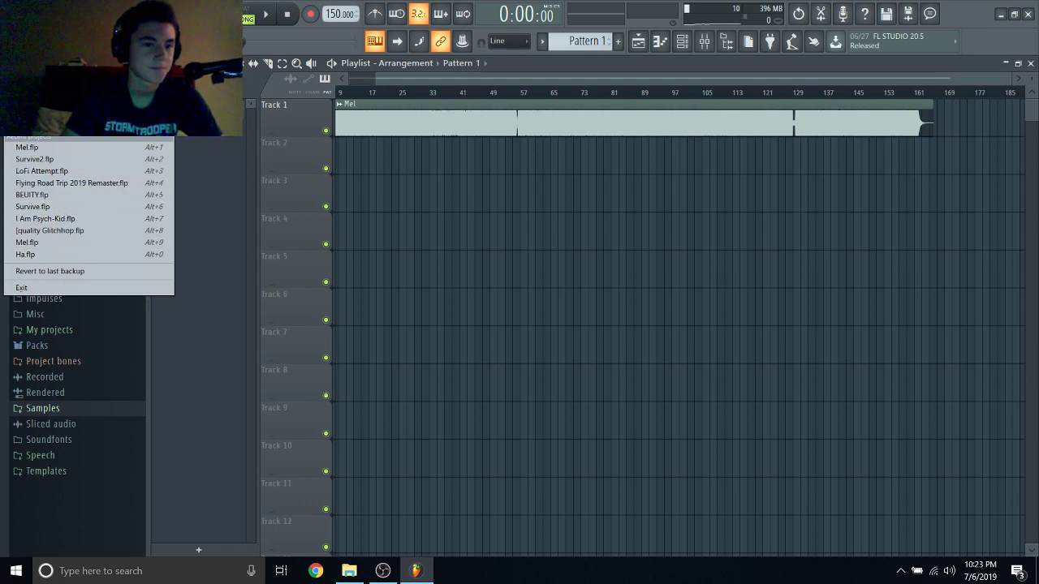
click(32, 33)
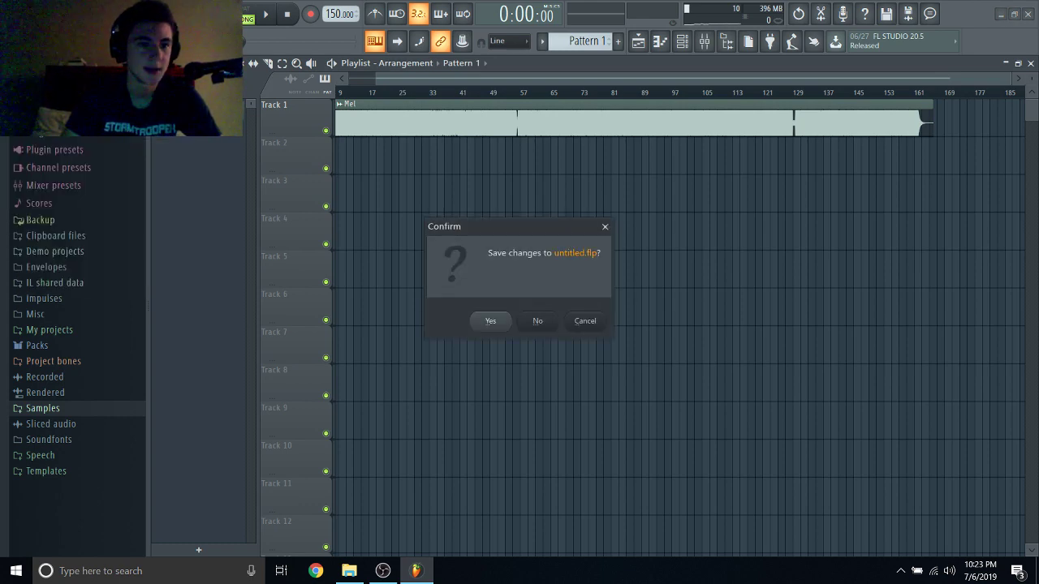
click(534, 320)
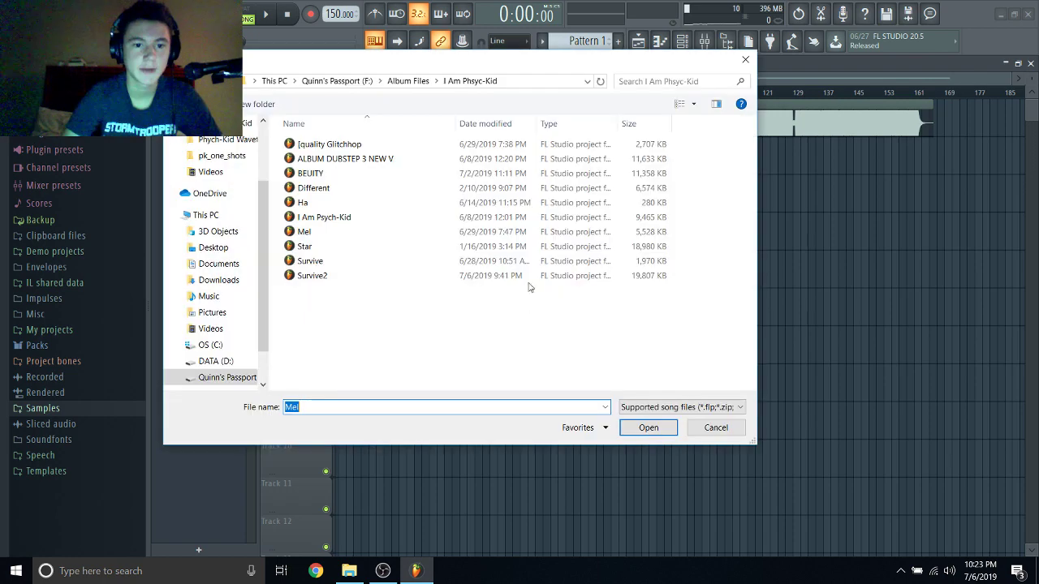
click(327, 263)
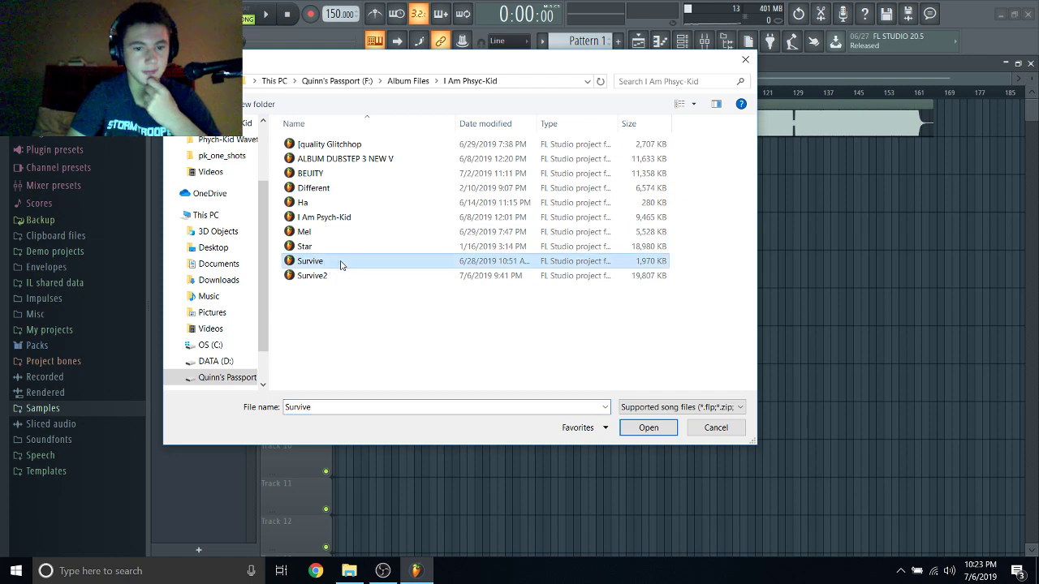
click(333, 278)
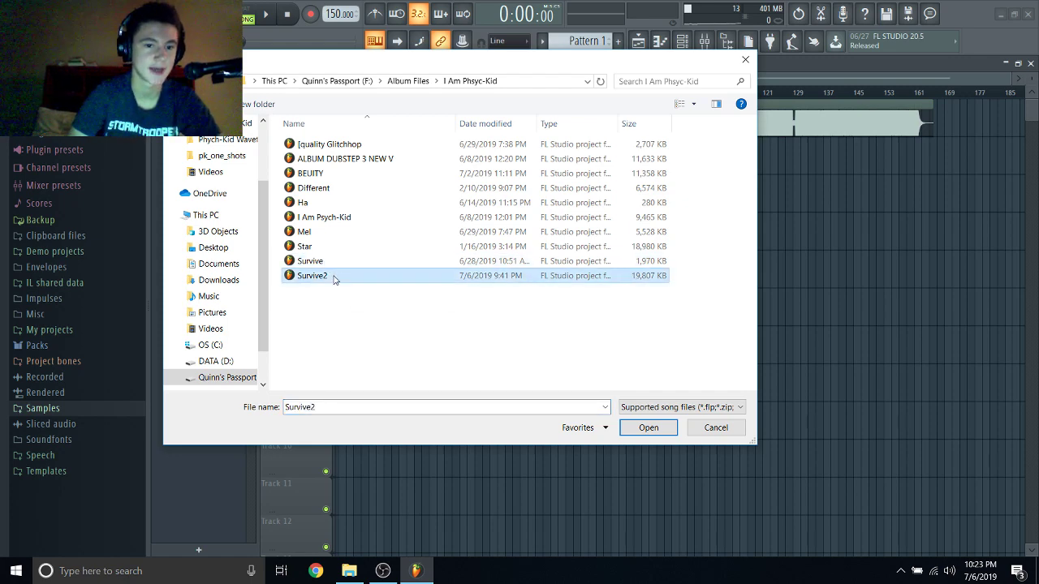
double_click(333, 276)
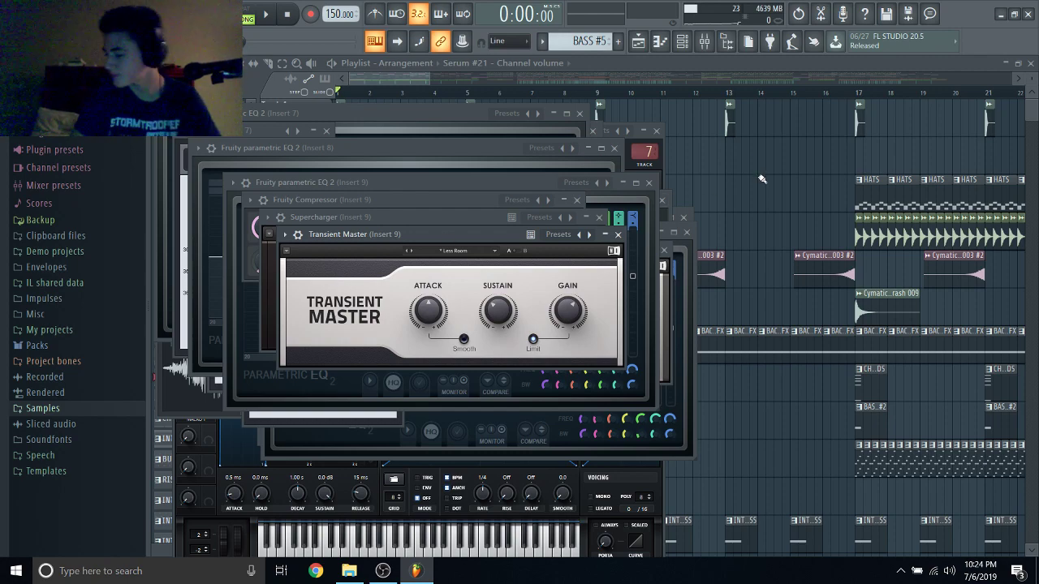
Close all open plugin windows and examine the full Survive2 arrangement in the playlist.
key(F12)
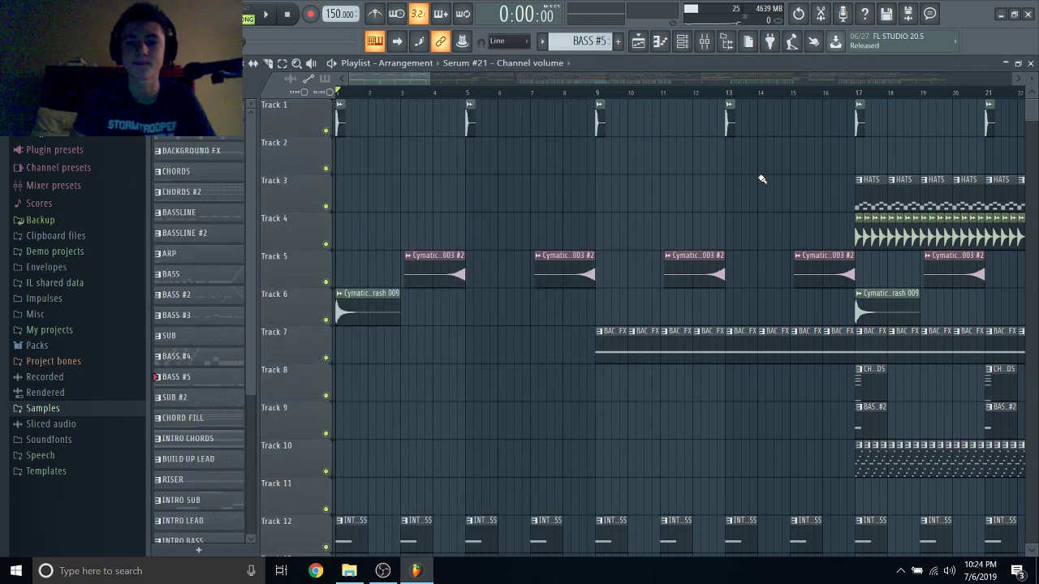
scroll(758, 176, down, 3)
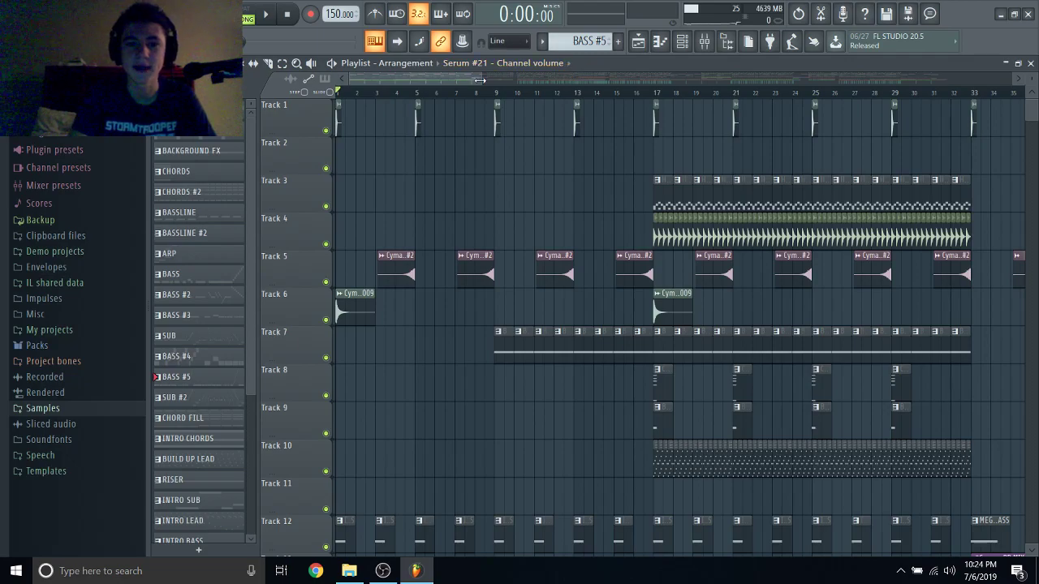
drag(478, 79, 946, 122)
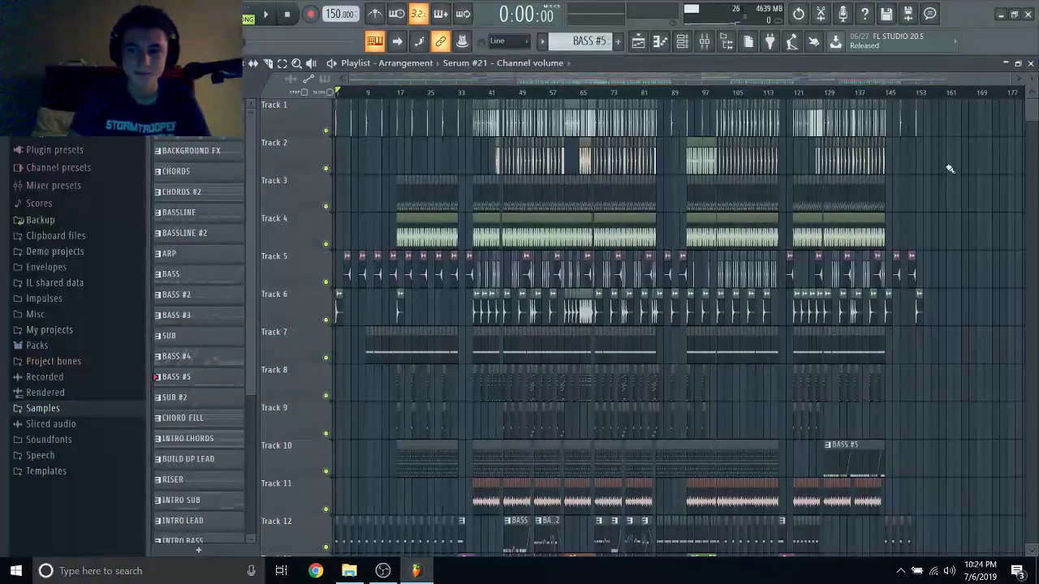
scroll(941, 179, down, 1)
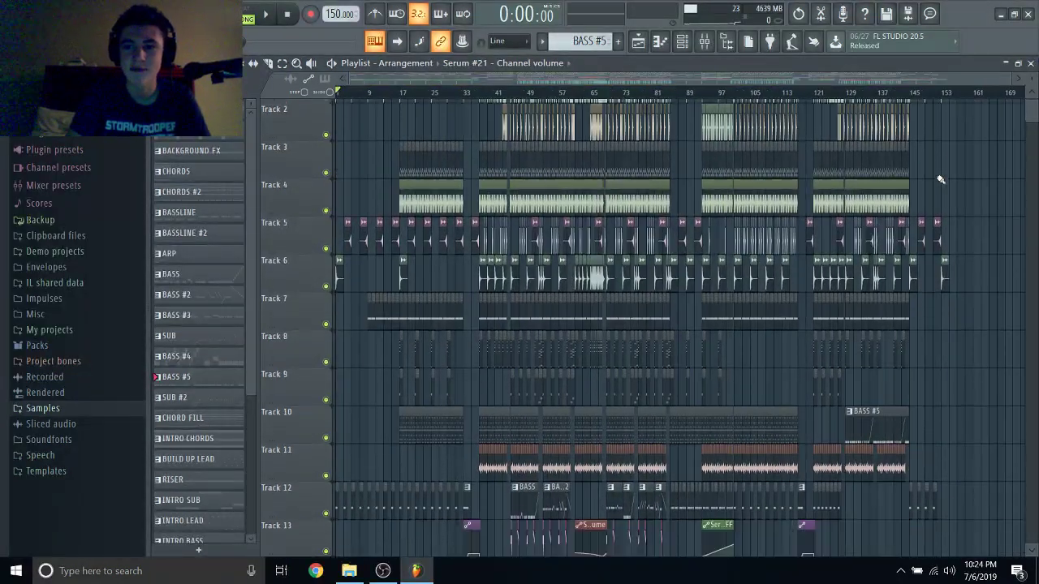
scroll(941, 179, up, 1)
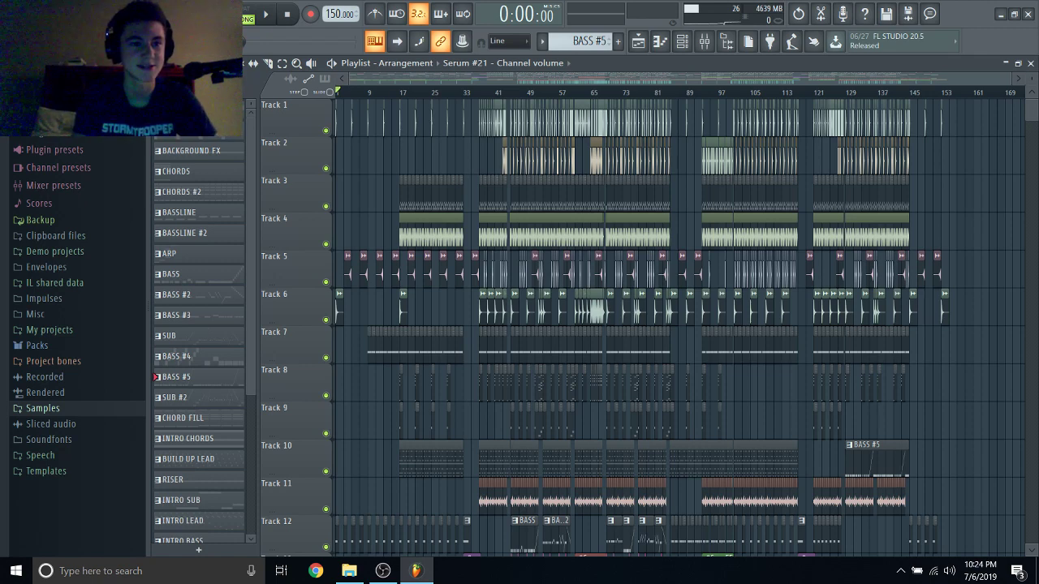
Open the Survive project from the same folder without saving changes to Survive2.
key(alt+f)
key(alt+2)
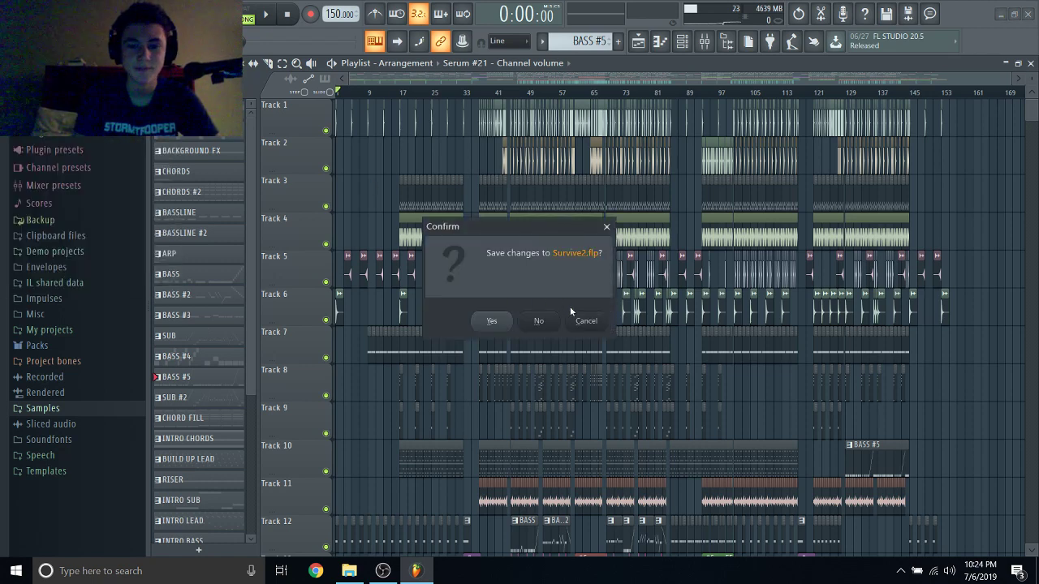
click(539, 321)
click(340, 265)
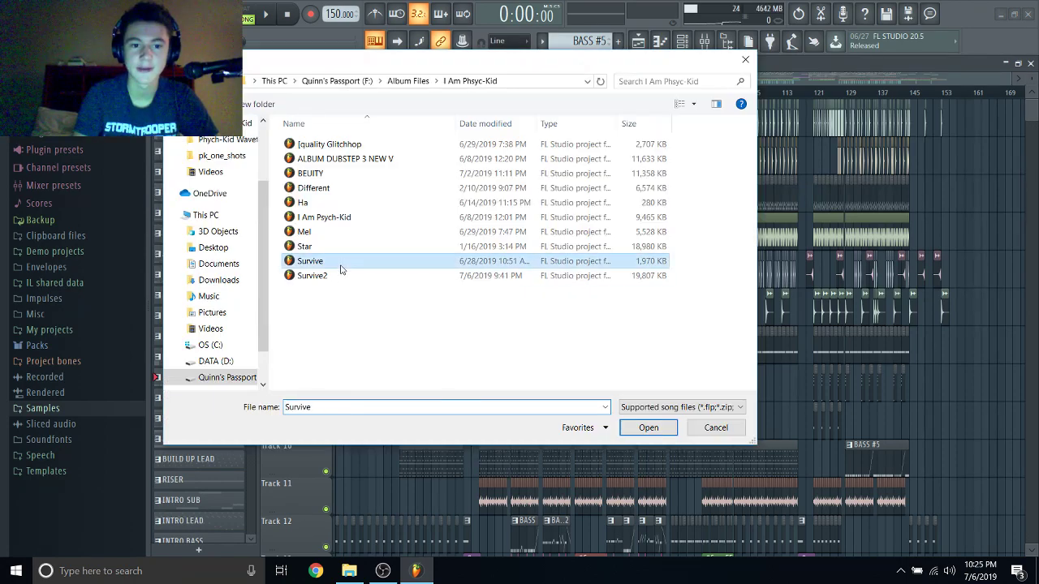
double_click(341, 266)
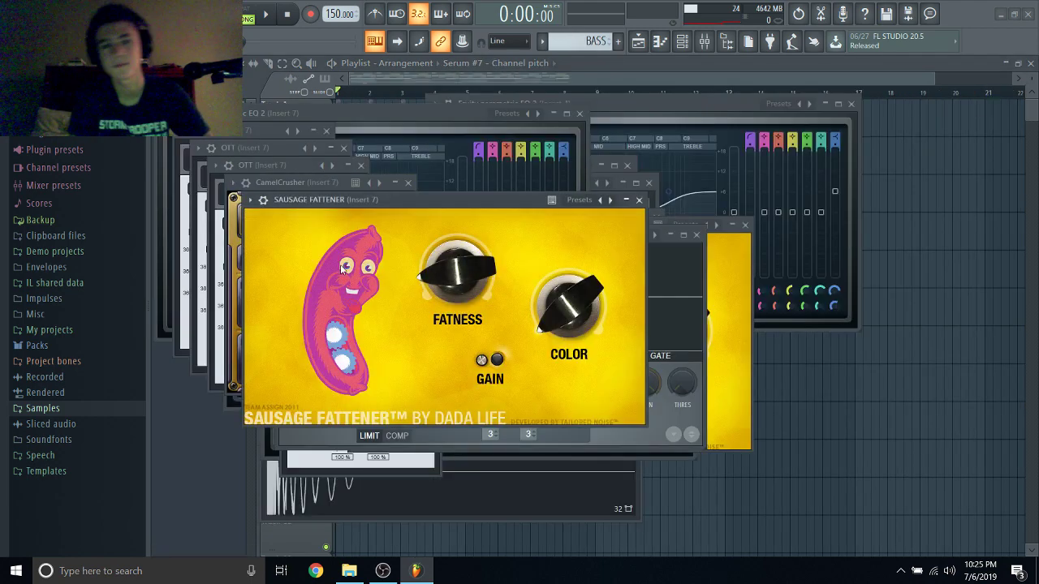
Play back the opening bars of the Survive arrangement and stop playback.
key(space)
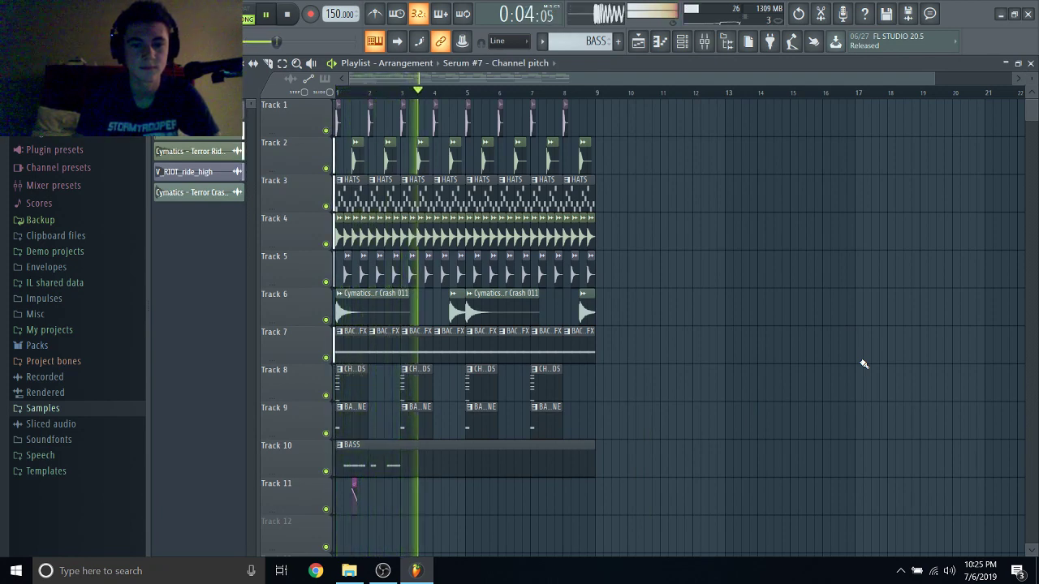
key(space)
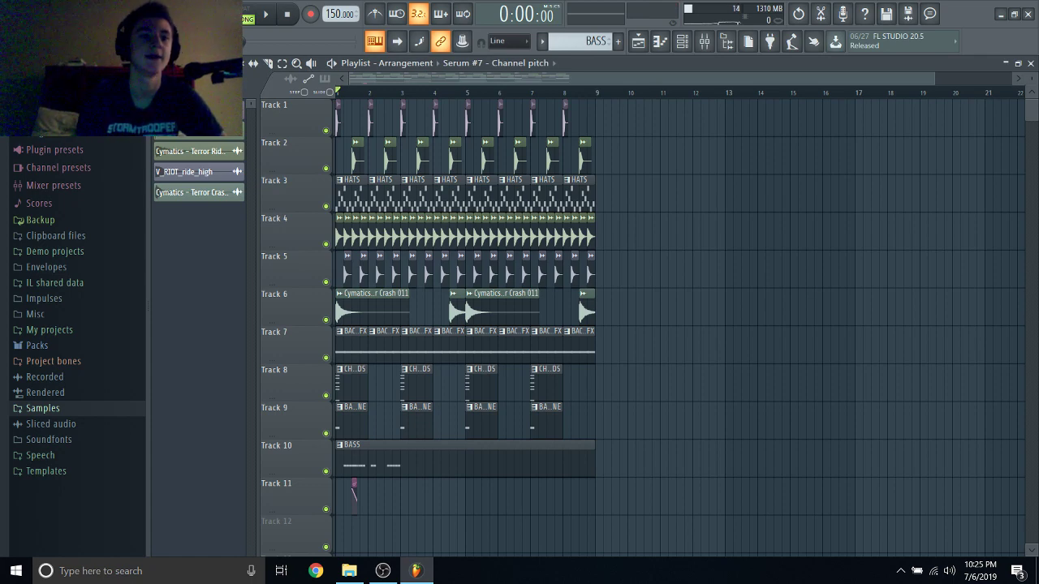
Open the Survive2 project from the I Am Phsyc-Kid folder without saving changes to Survive.
click(13, 7)
click(23, 22)
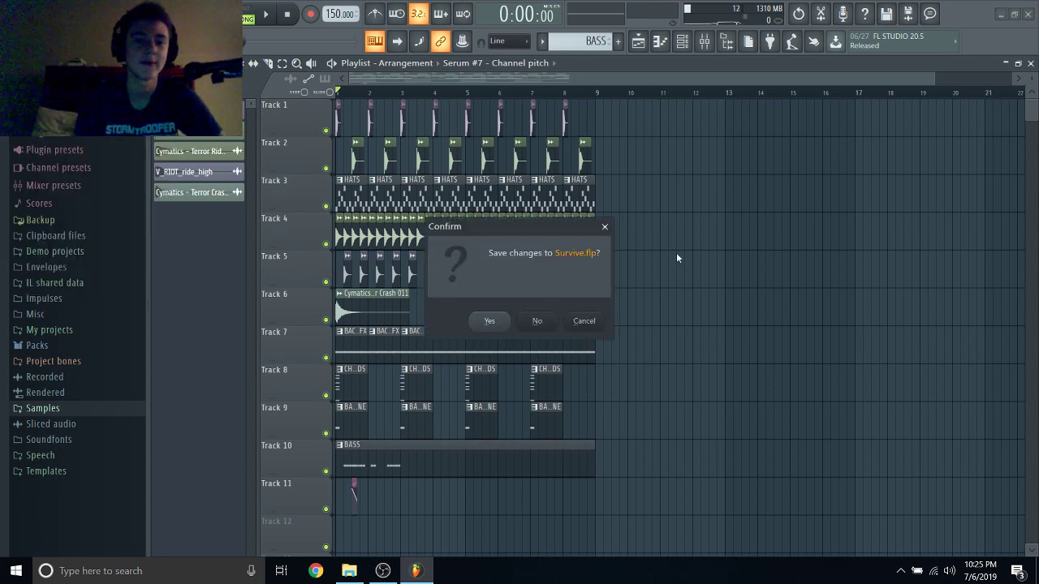
click(539, 320)
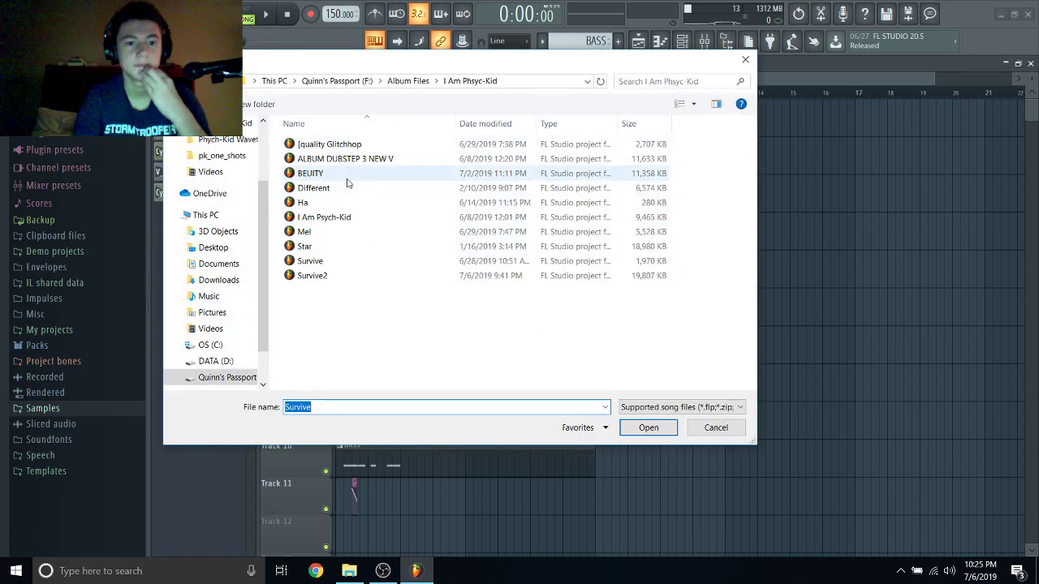
double_click(327, 276)
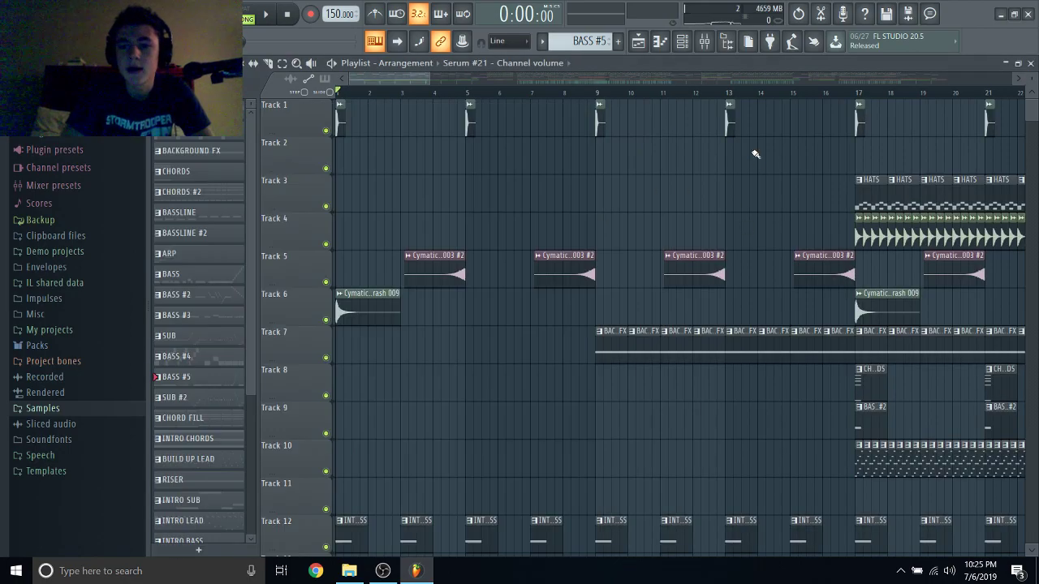
Examine the full Survive2 arrangement in the playlist, from the drum tracks down to the automation clips on the lower tracks.
scroll(493, 76, down, 5)
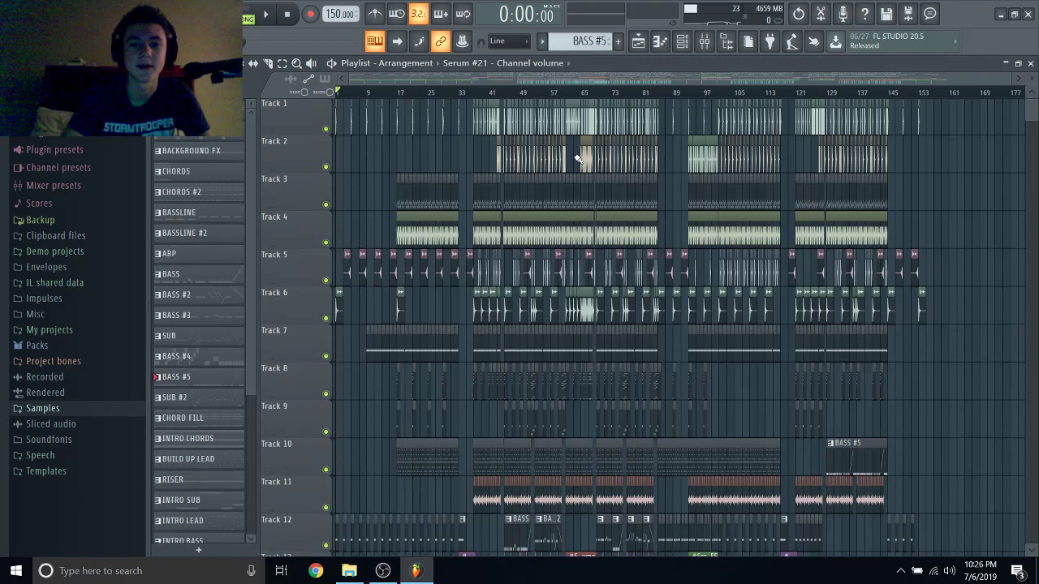
drag(581, 159, 567, 157)
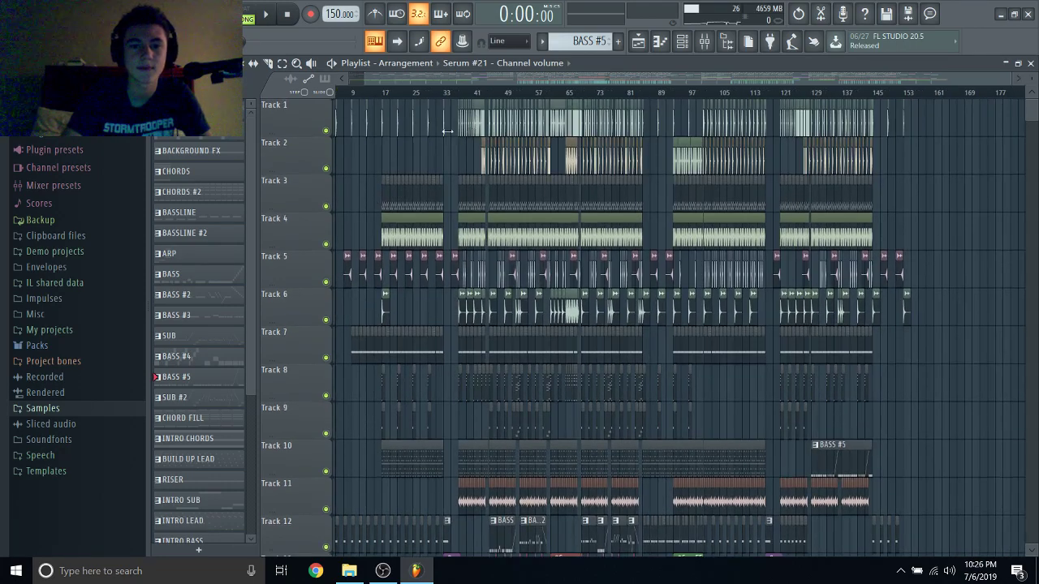
scroll(398, 154, up, 4)
scroll(399, 154, down, 8)
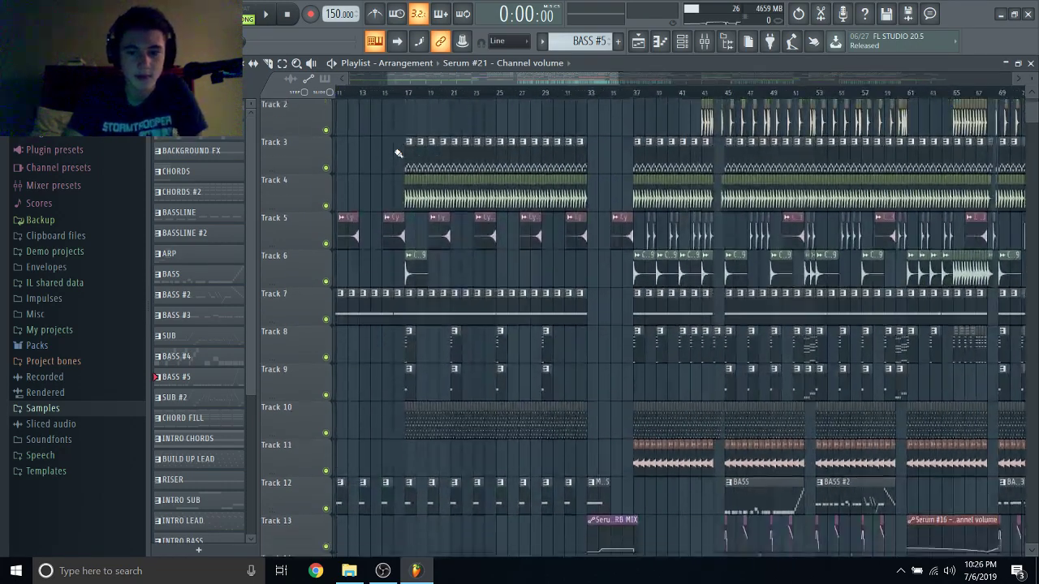
scroll(398, 154, up, 5)
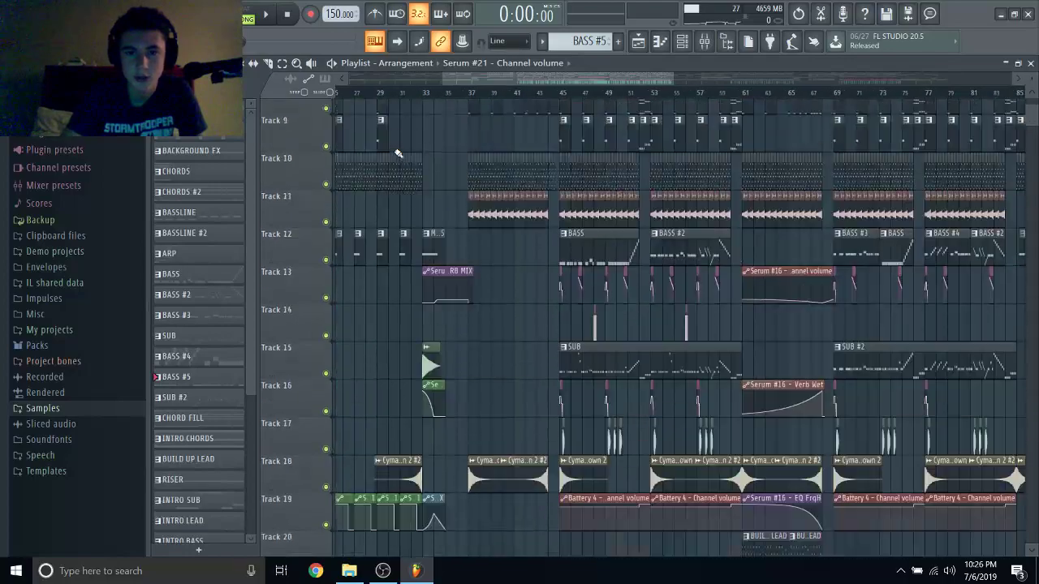
scroll(398, 155, down, 6)
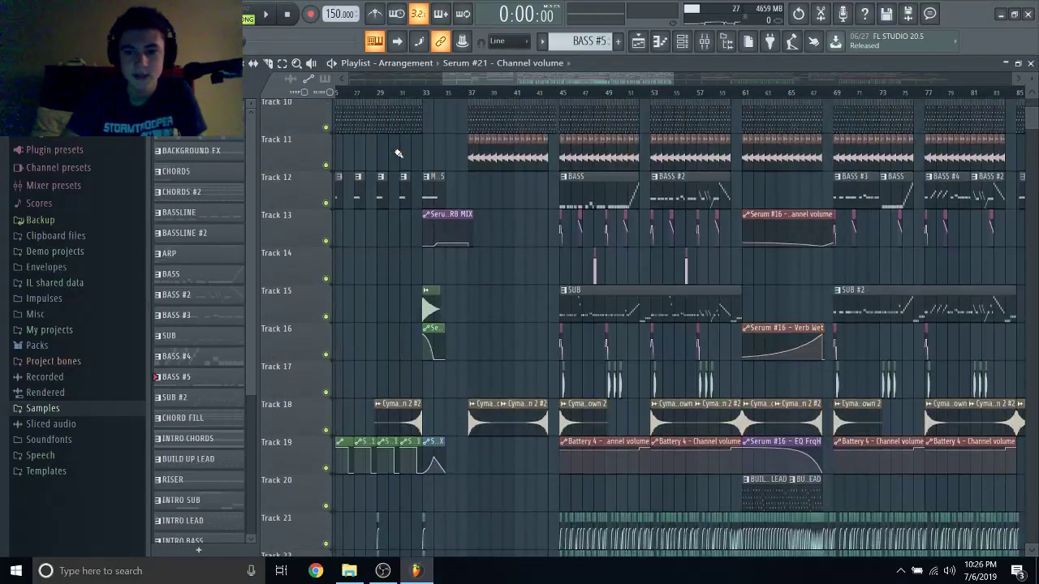
scroll(398, 155, right, 6)
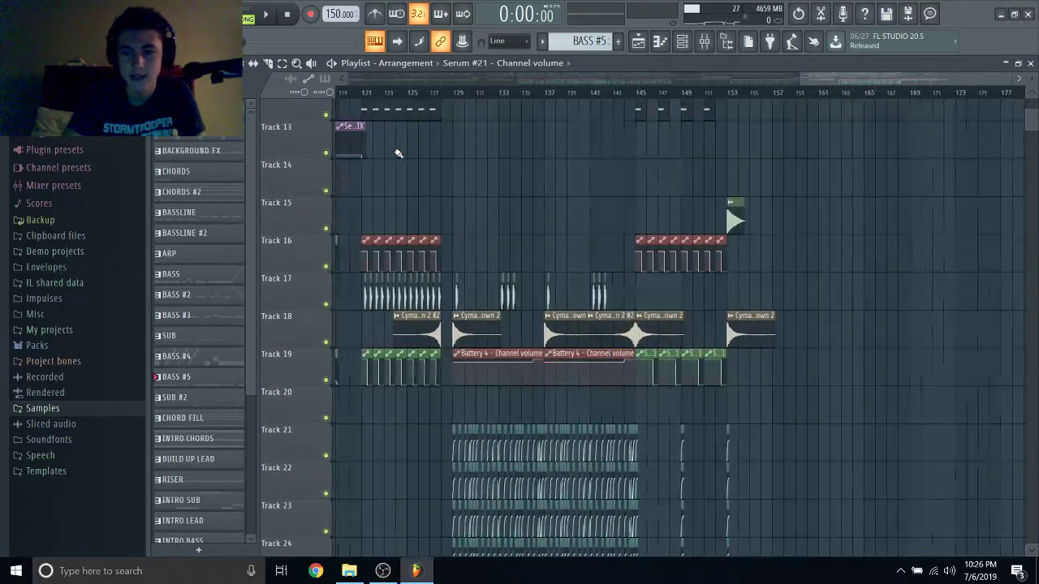
scroll(398, 154, left, 14)
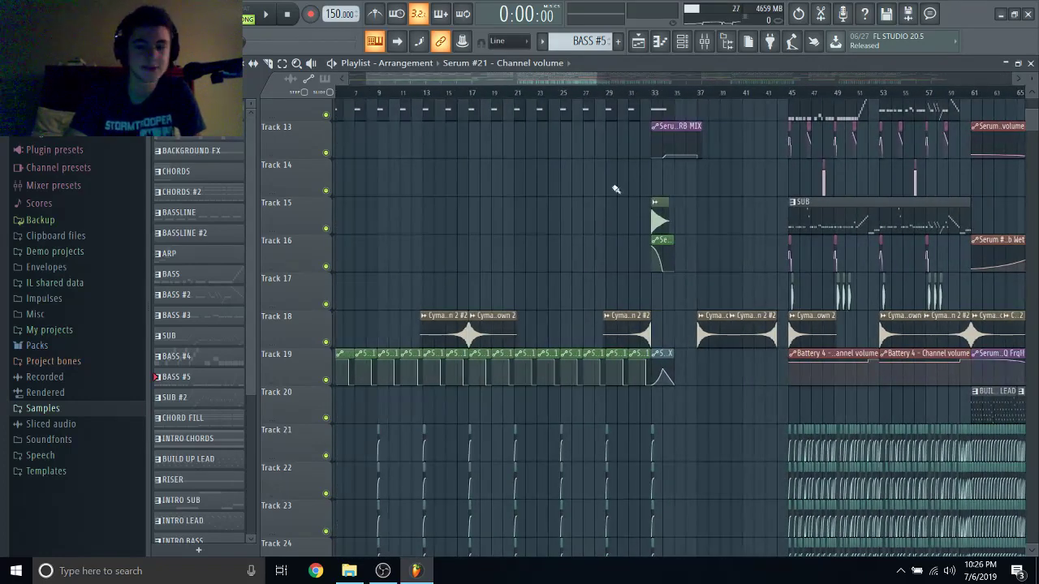
scroll(720, 345, up, 4)
Copy the first column of volume automation clips at bar 45 on Tracks 21–28 and place the copy at bar 37.
scroll(721, 346, down, 6)
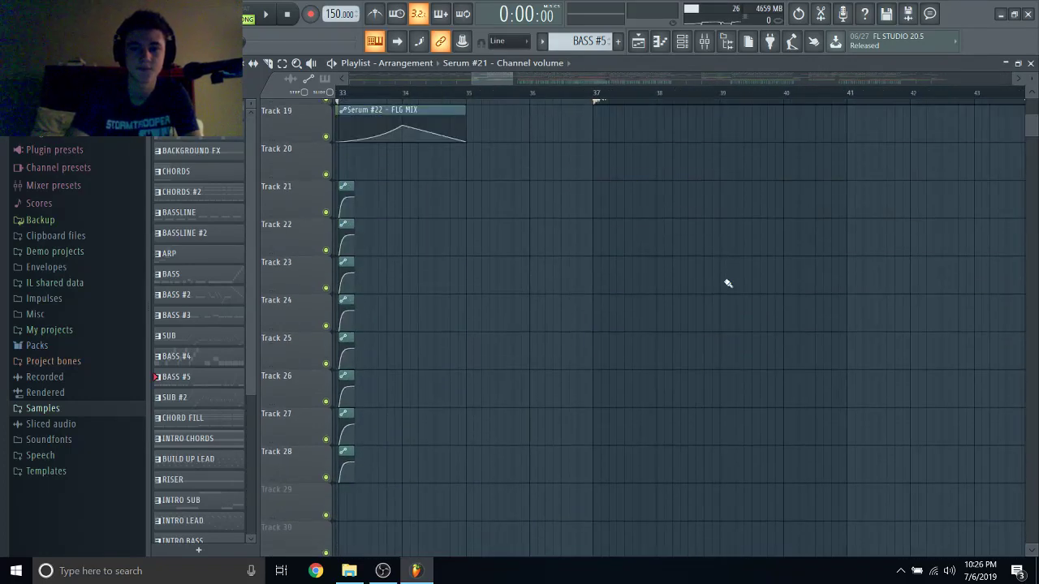
scroll(728, 283, right, 3)
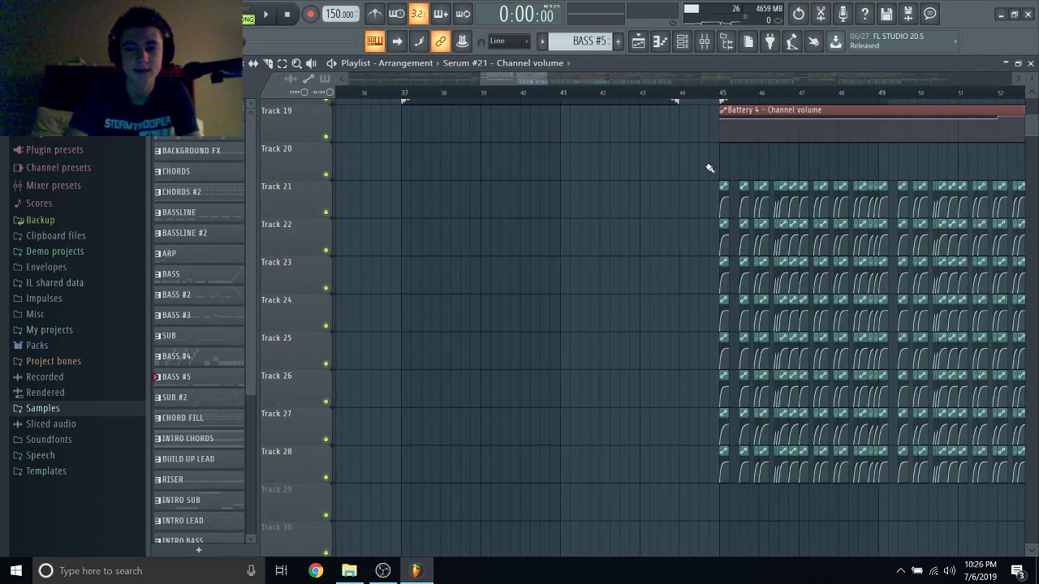
drag(709, 168, 729, 489)
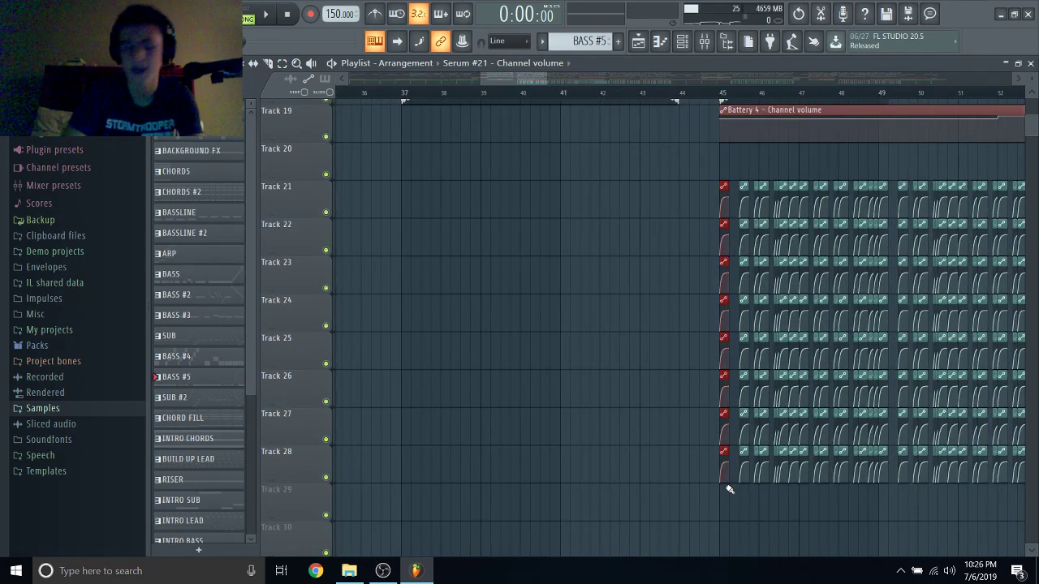
ctrl+click(729, 489)
scroll(519, 284, left, 3)
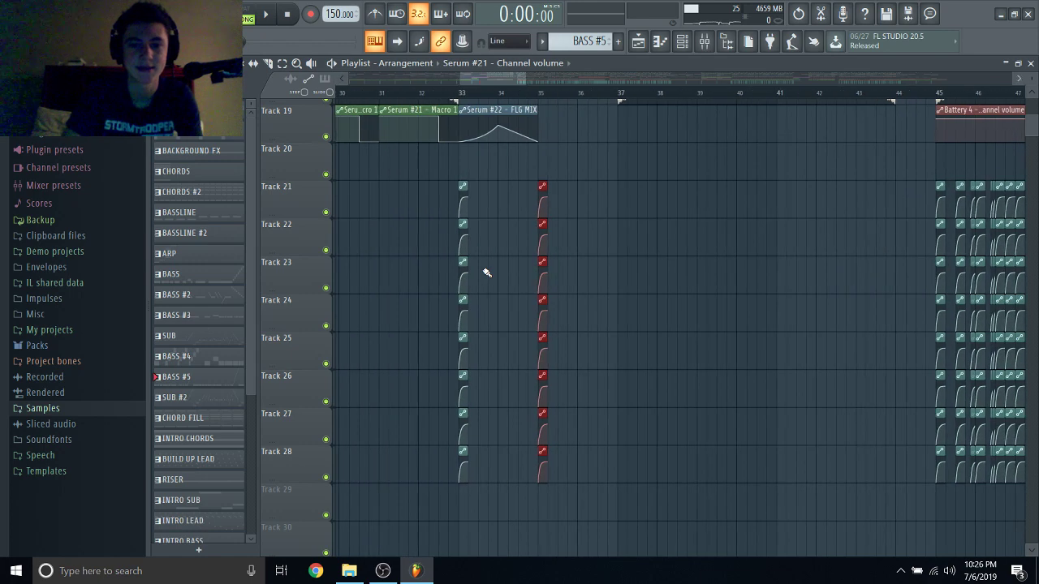
scroll(525, 172, up, 2)
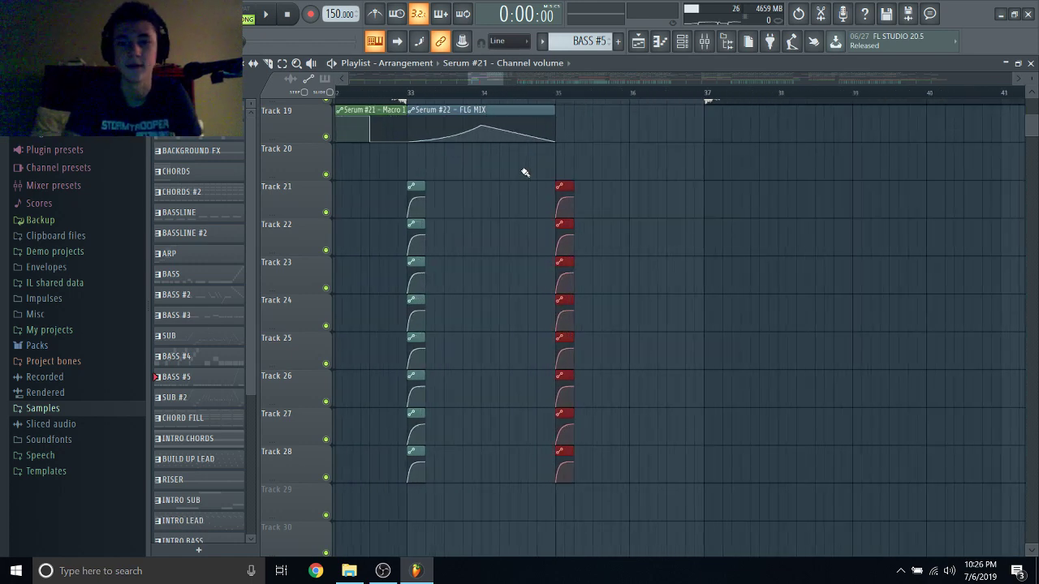
drag(565, 188, 714, 212)
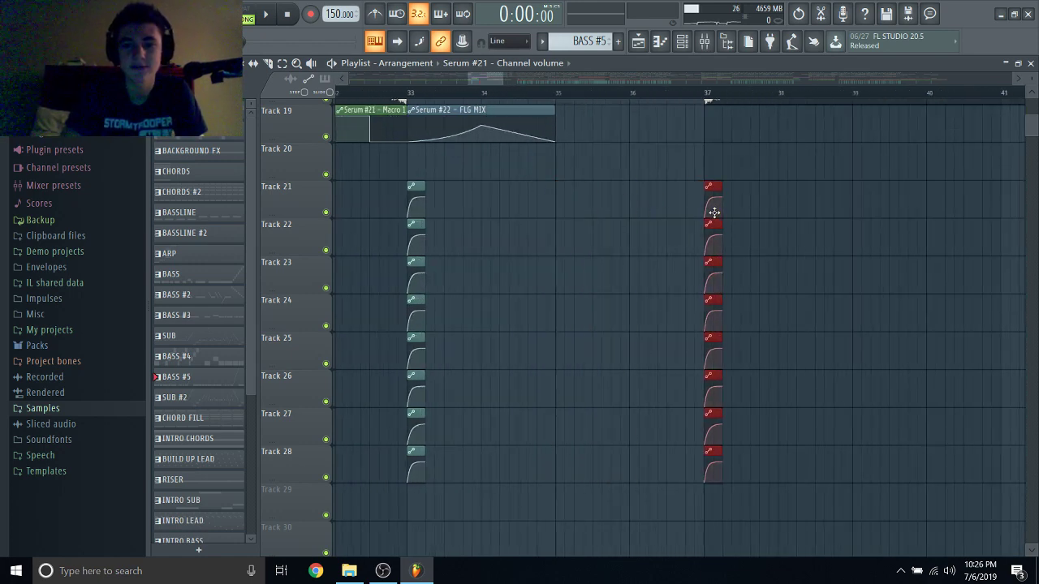
Paste another column of the volume automation clips half a bar after the one at bar 37.
click(708, 94)
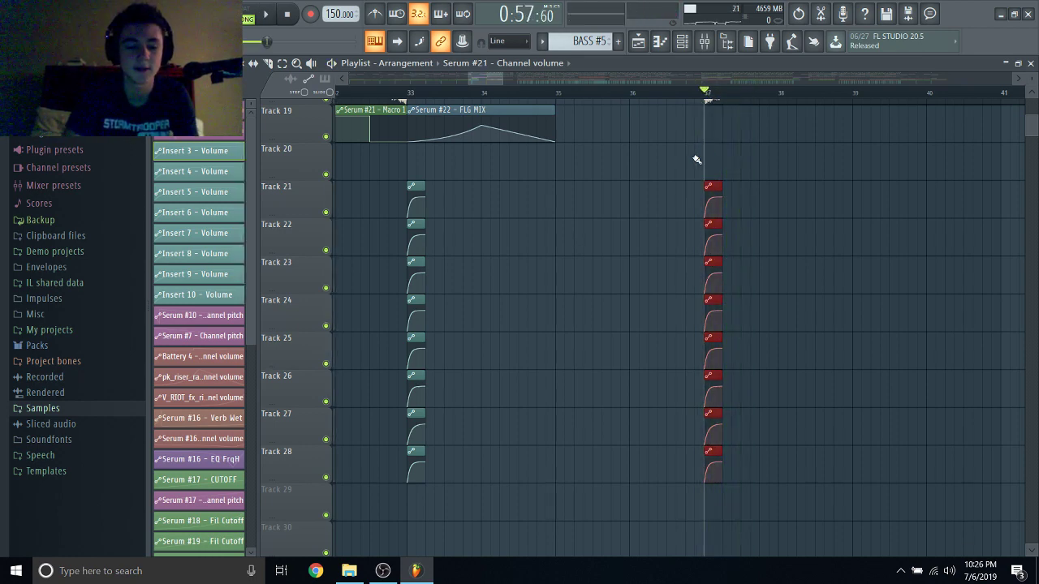
key(ctrl+v)
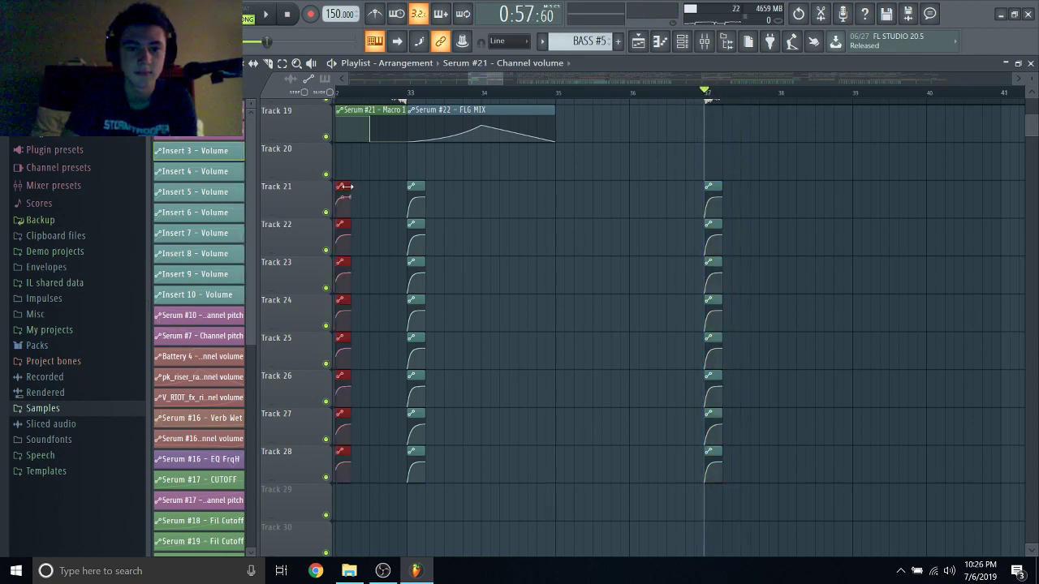
drag(345, 187, 754, 178)
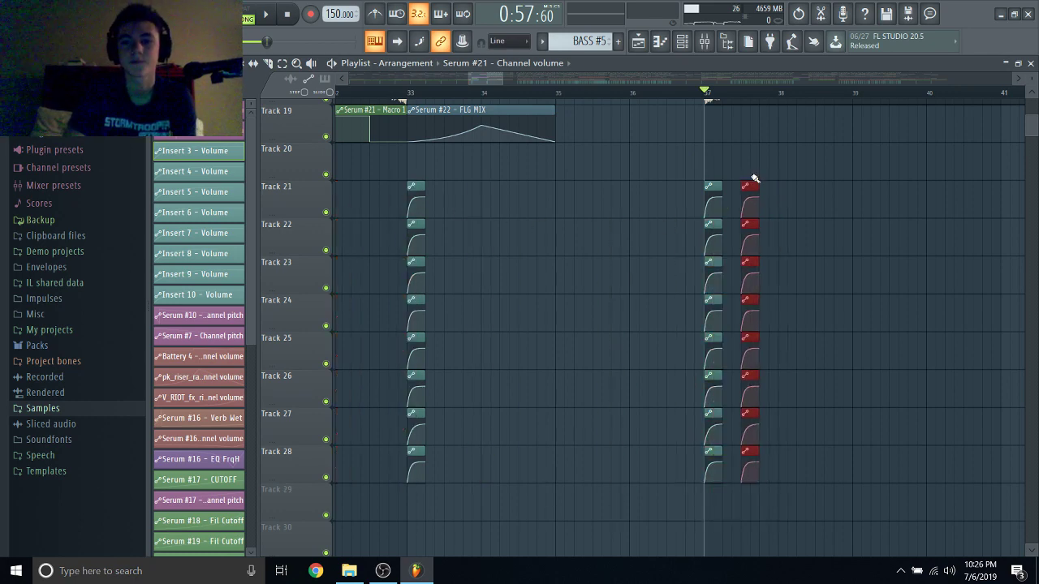
Copy both volume automation columns of bar 37 and place the pair at bar 38.
drag(686, 145, 859, 491)
key(ctrl+v)
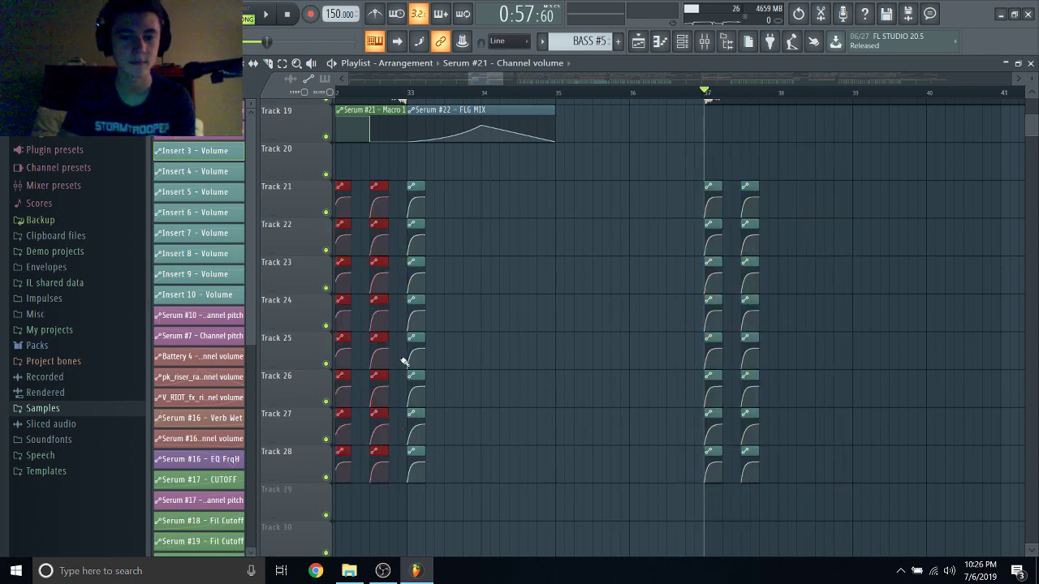
drag(381, 185, 828, 183)
Paste the two-column automation pair twice more to fill bars 39 and 40 at the same half-bar spacing.
key(ctrl+z)
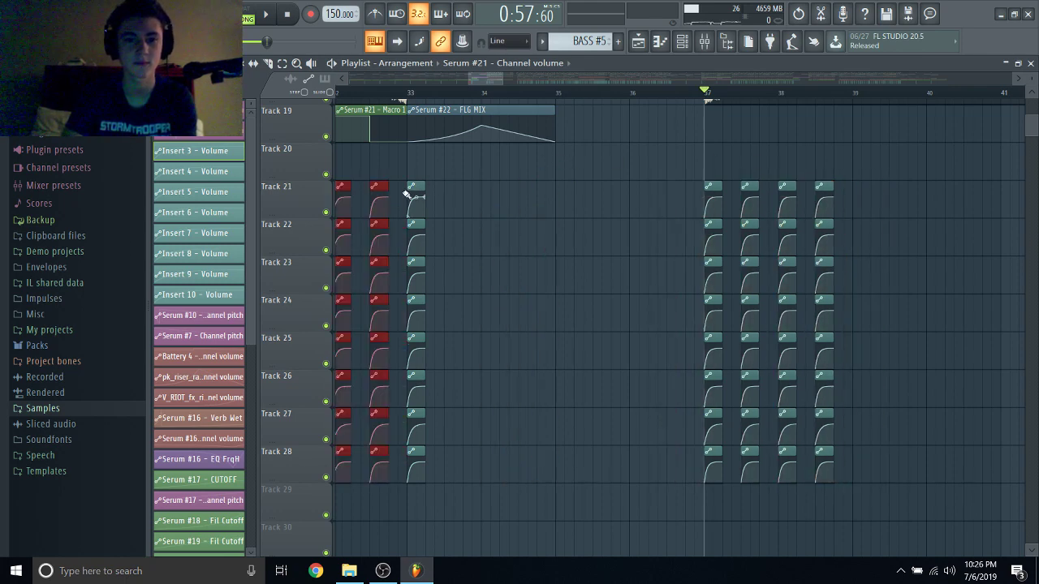
drag(387, 190, 681, 190)
drag(848, 198, 903, 215)
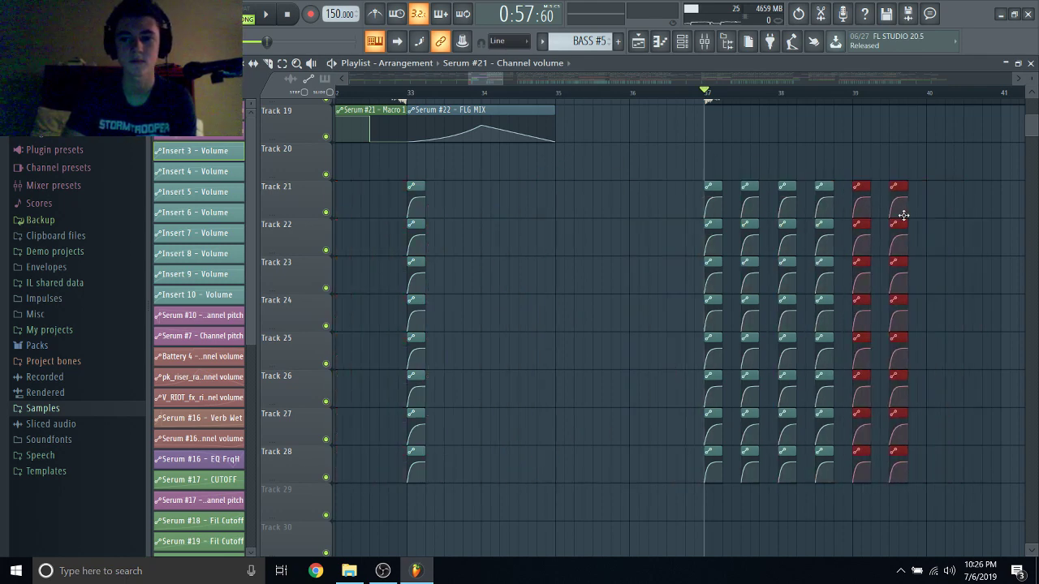
key(ctrl+z)
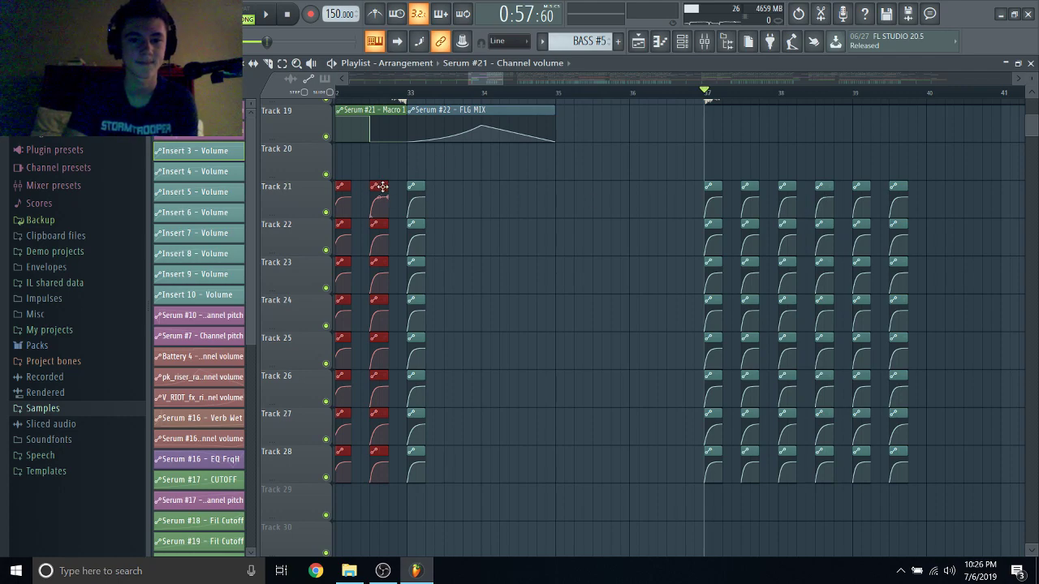
drag(378, 186, 945, 196)
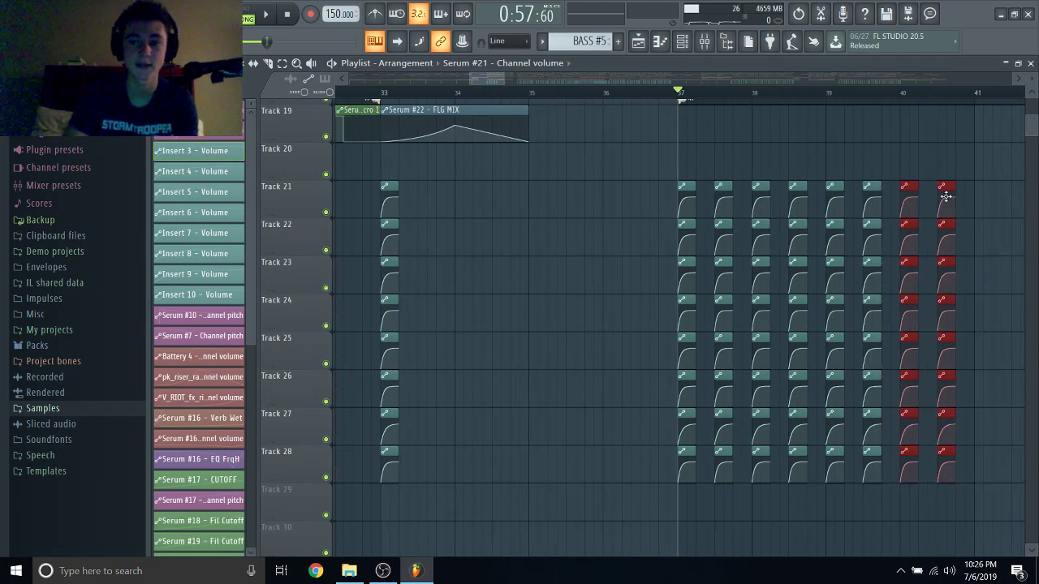
Check the drum pattern on Track 1, and paste the two-column automation pair at bar 41 on Tracks 21–28.
scroll(901, 168, up, 6)
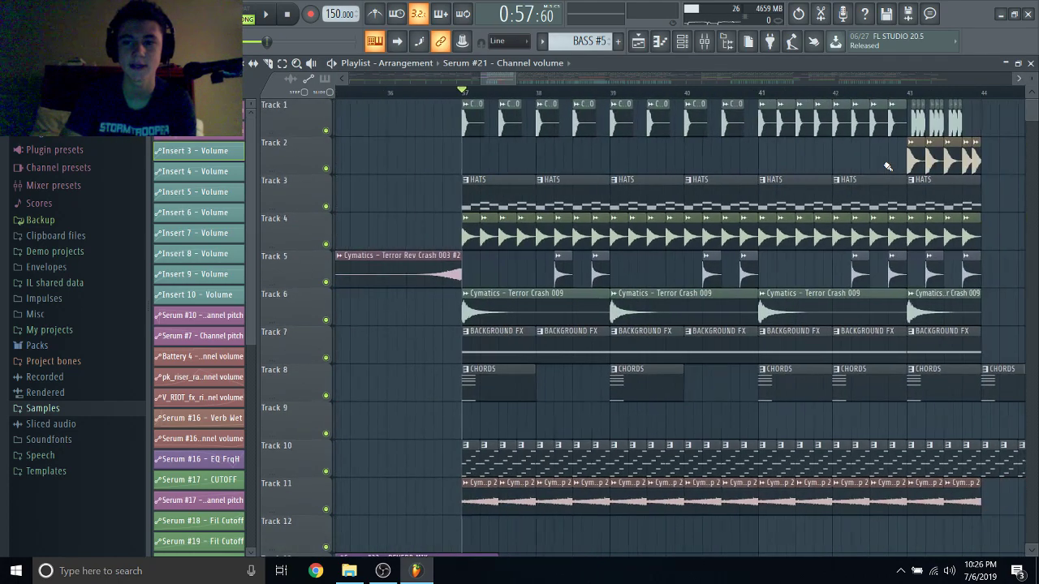
scroll(887, 167, down, 4)
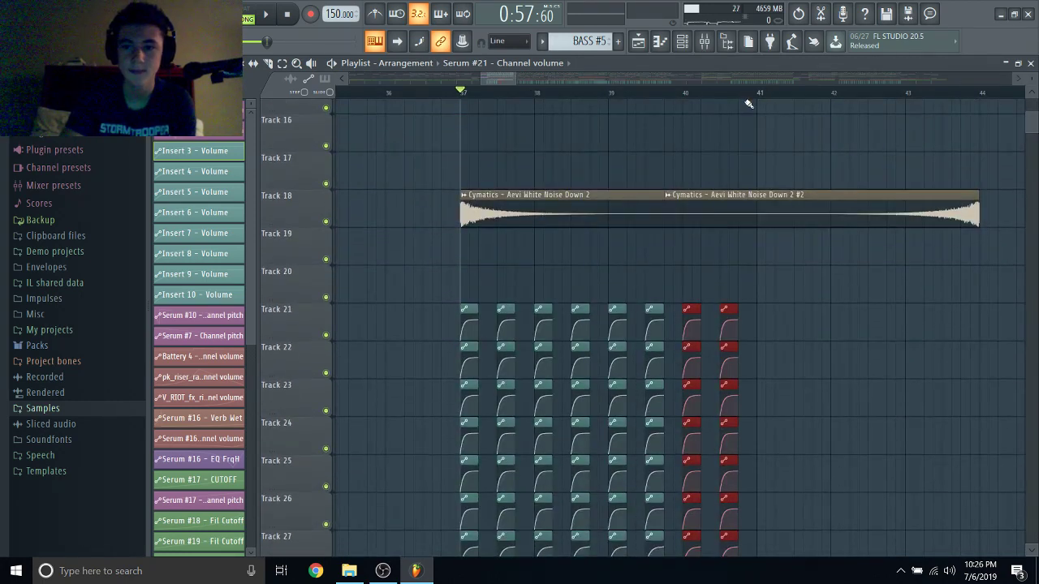
click(759, 93)
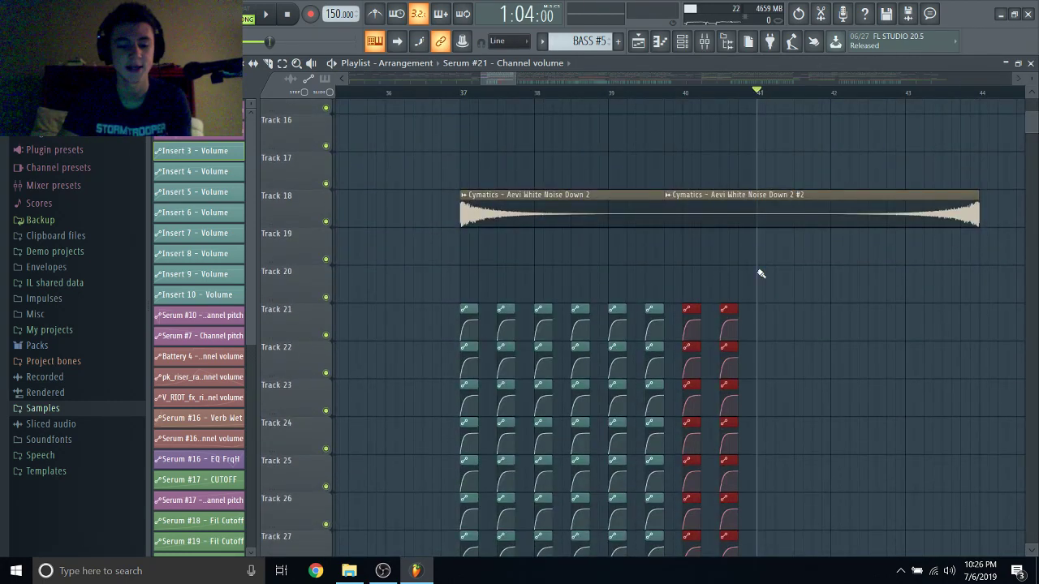
key(ctrl+v)
drag(360, 307, 802, 303)
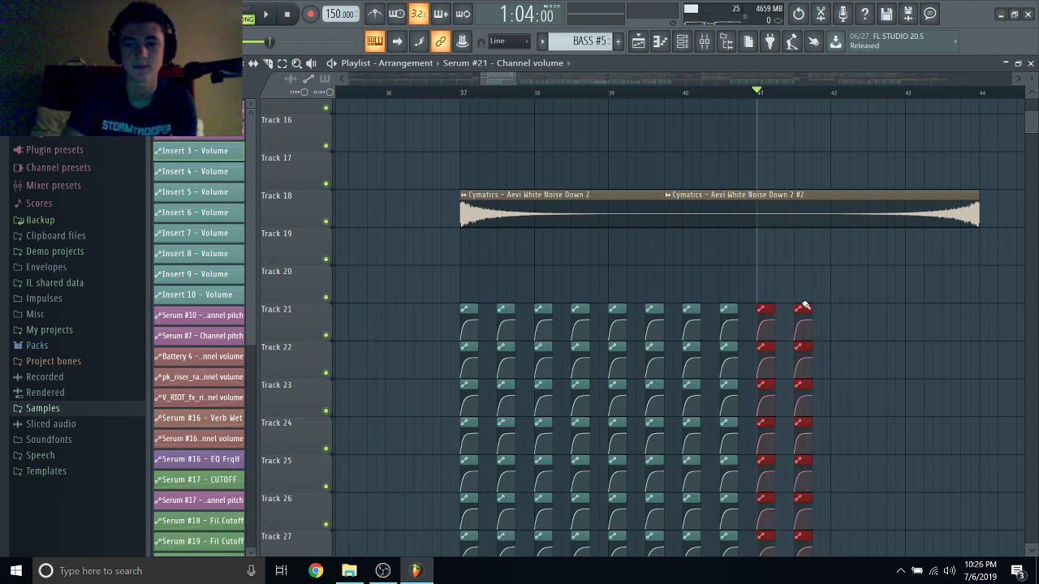
Paste another automation pair into the gaps of bar 41, making four evenly spaced columns that match the denser drum hits.
scroll(804, 252, up, 5)
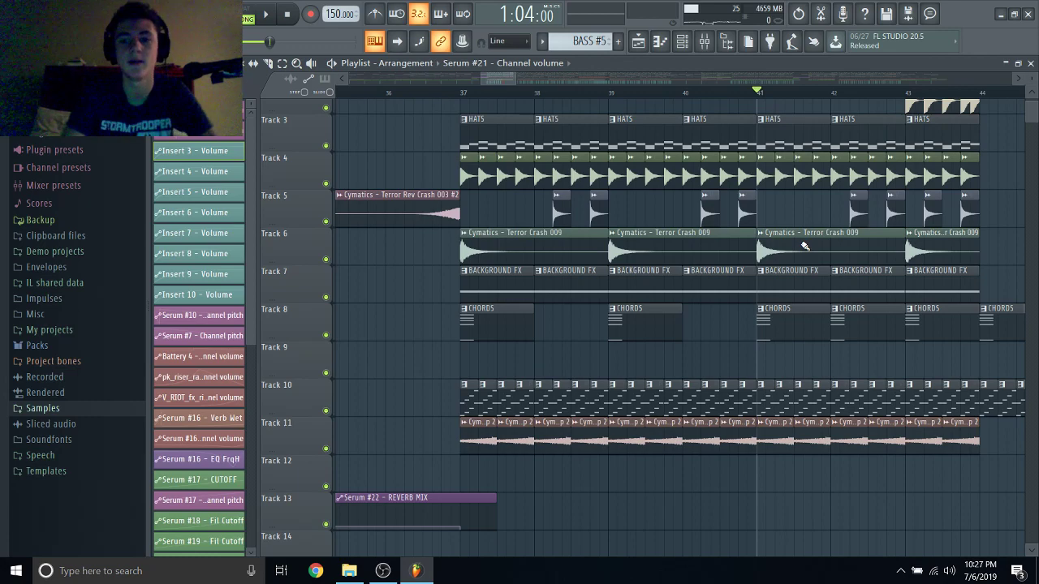
scroll(776, 213, up, 2)
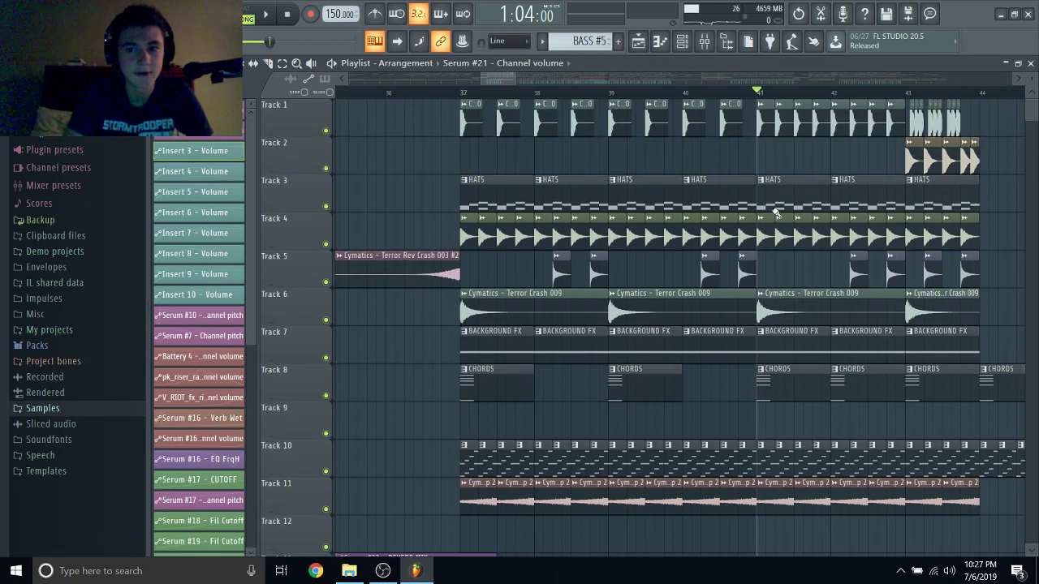
scroll(776, 213, down, 6)
key(ctrl+v)
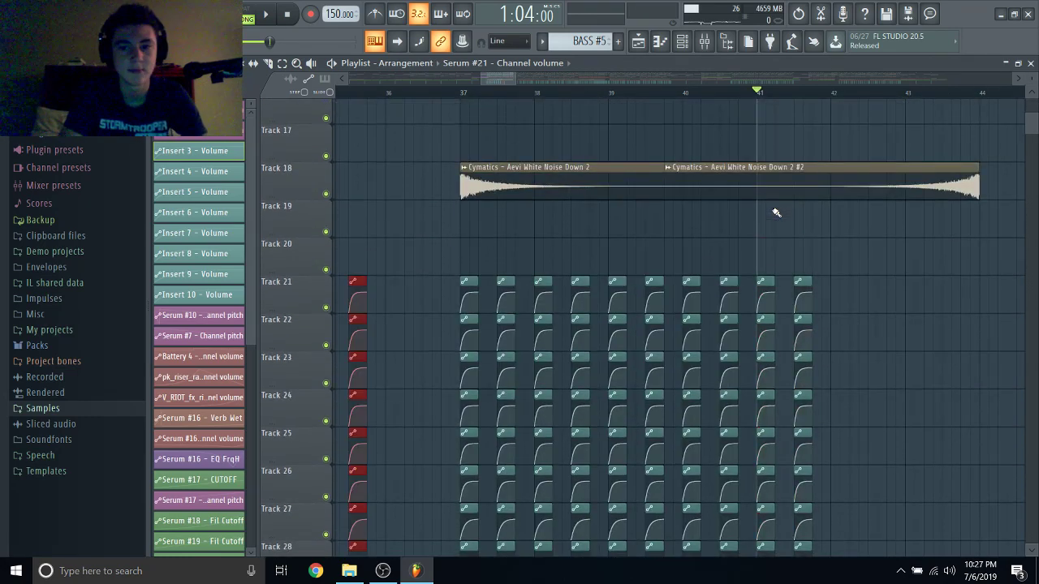
drag(360, 281, 823, 277)
Copy the four volume automation columns of bar 41 on Tracks 21–28 and place the copy at bar 42.
drag(751, 260, 885, 557)
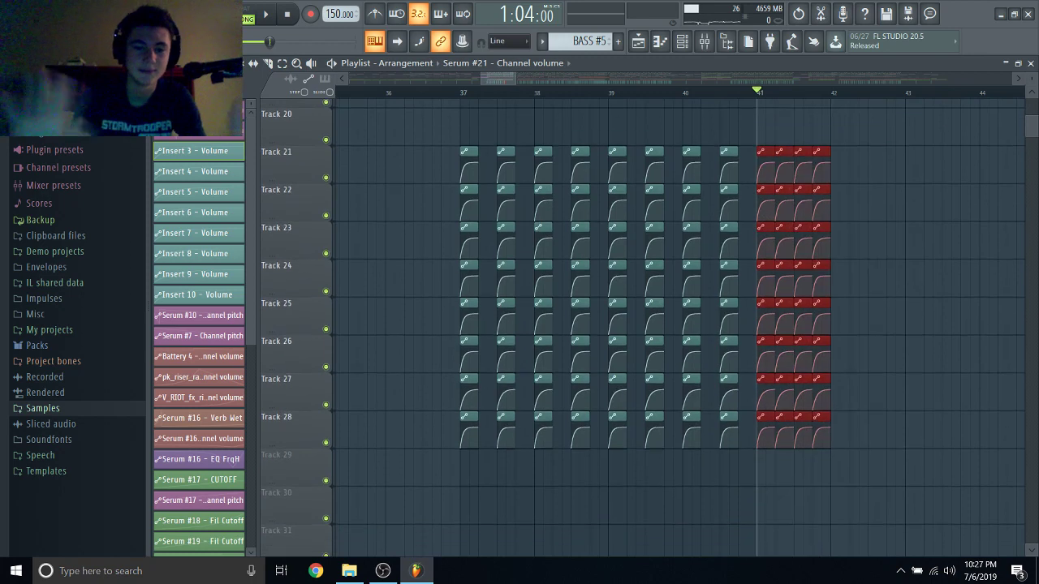
key(ctrl+v)
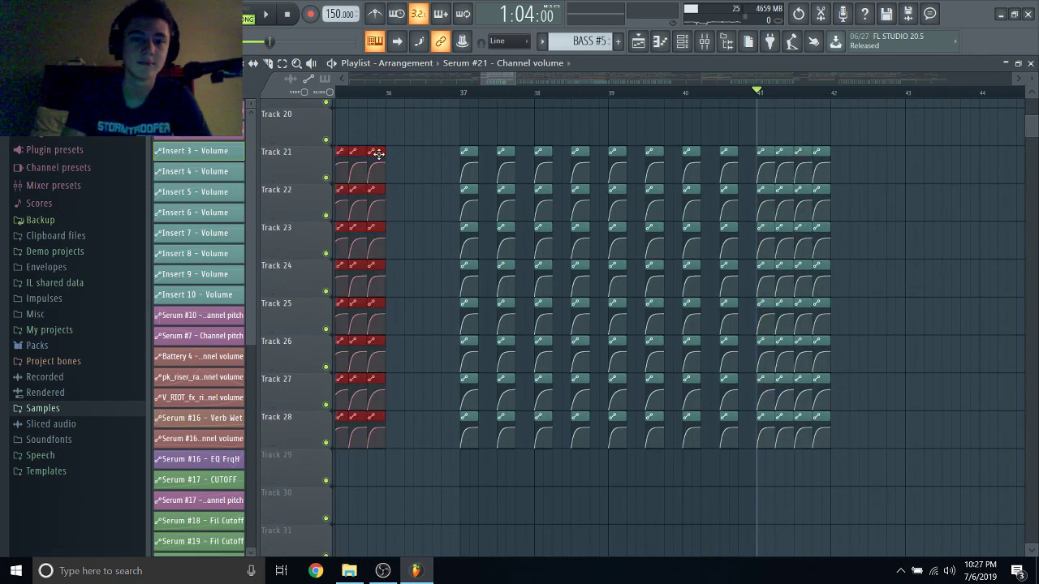
drag(373, 152, 900, 138)
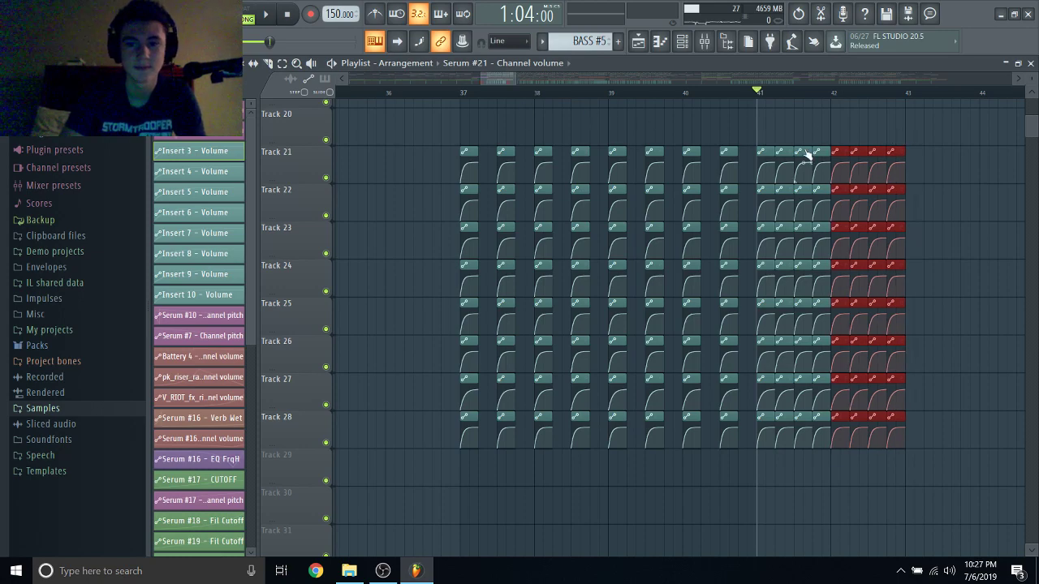
Mark bar 43 with the playhead and place another copy of the four-column automation block there.
scroll(804, 150, up, 10)
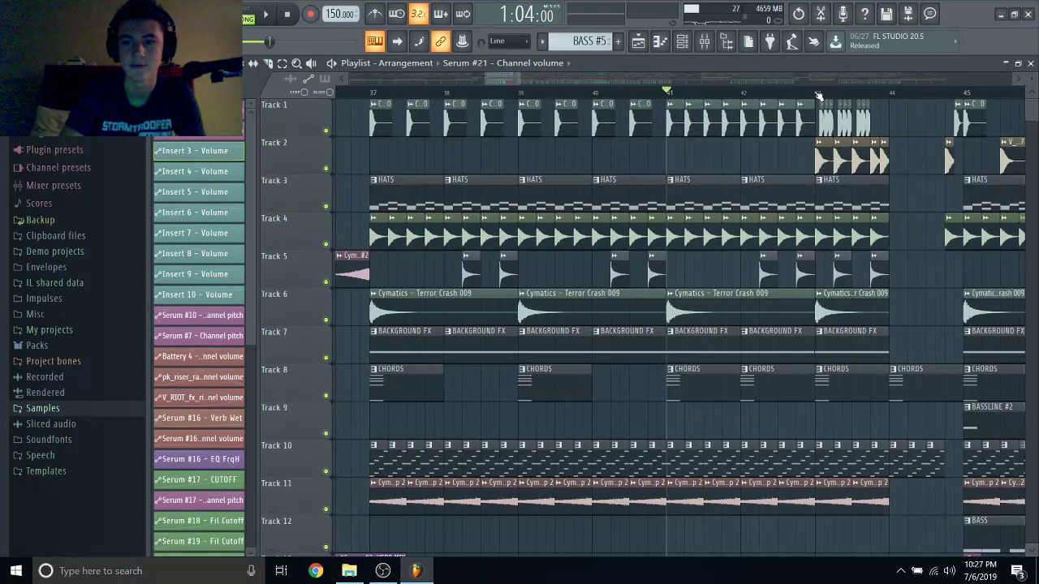
click(817, 92)
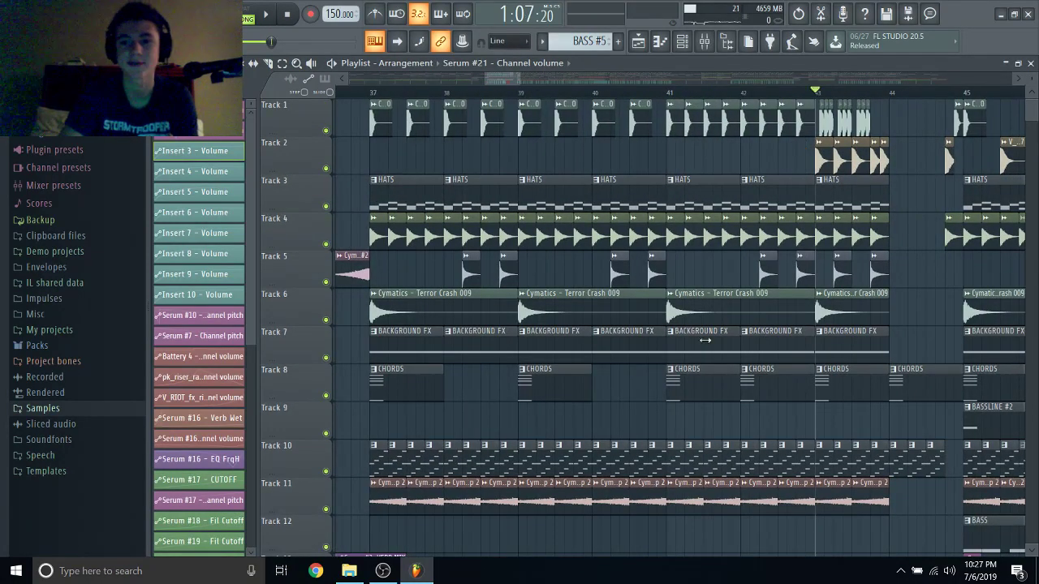
scroll(705, 340, down, 9)
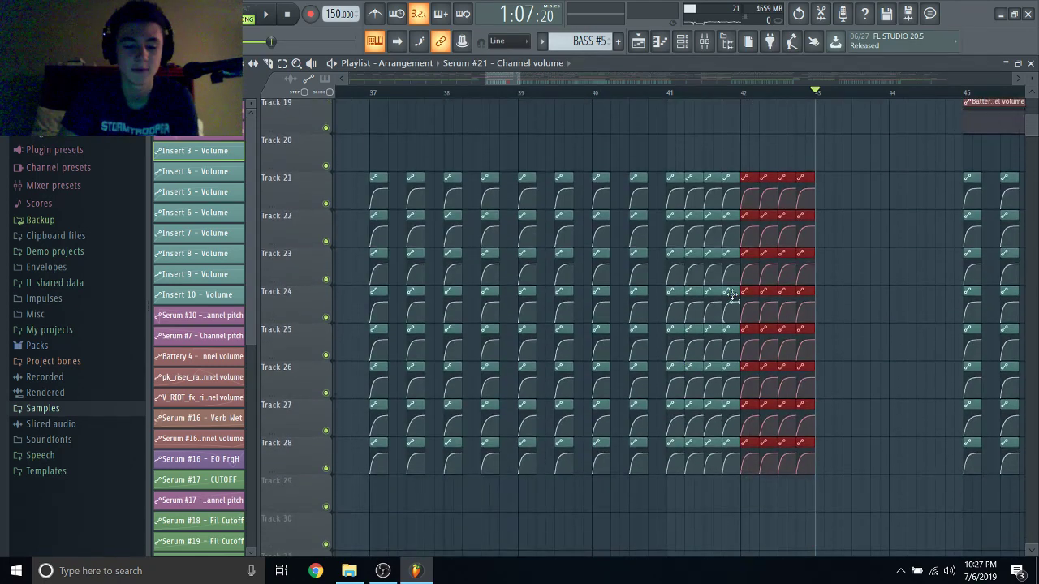
key(ctrl+v)
drag(399, 174, 846, 195)
Shorten the bar 43 automation clips to a quarter of their length and place a duplicate directly after each column.
scroll(854, 129, up, 9)
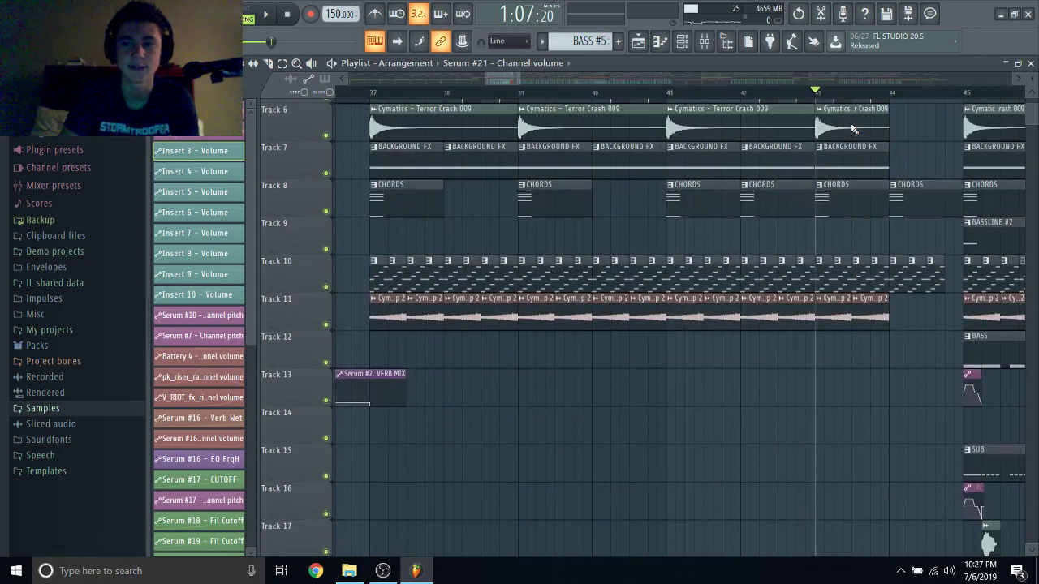
scroll(808, 123, up, 3)
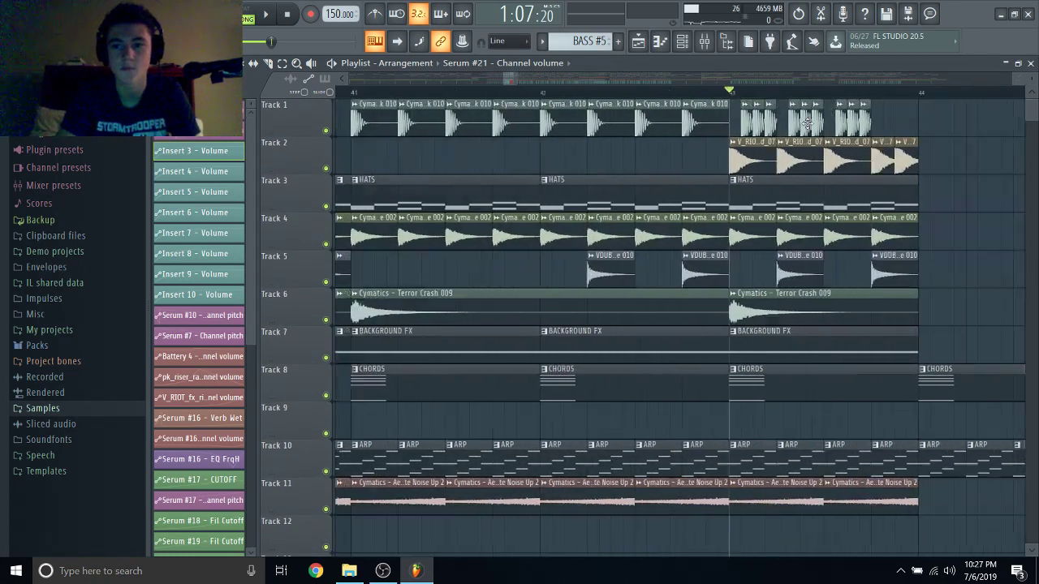
scroll(806, 122, down, 6)
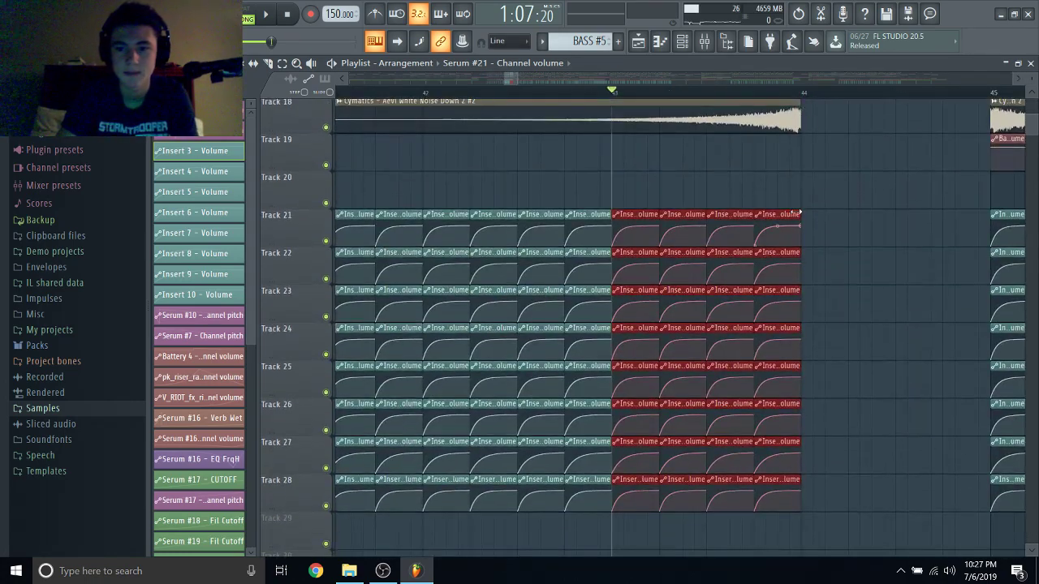
drag(800, 214, 441, 176)
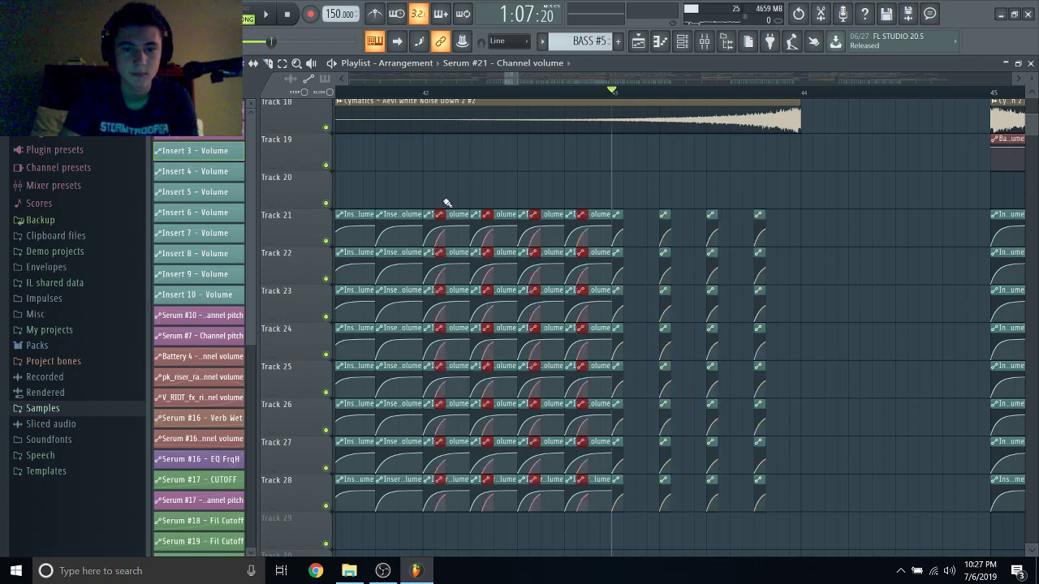
scroll(445, 210, up, 2)
drag(436, 217, 735, 223)
Copy all short automation columns of bar 43 and place them in the remaining gaps to fill the bar.
ctrl+drag(723, 173, 989, 505)
shift+drag(964, 388, 679, 386)
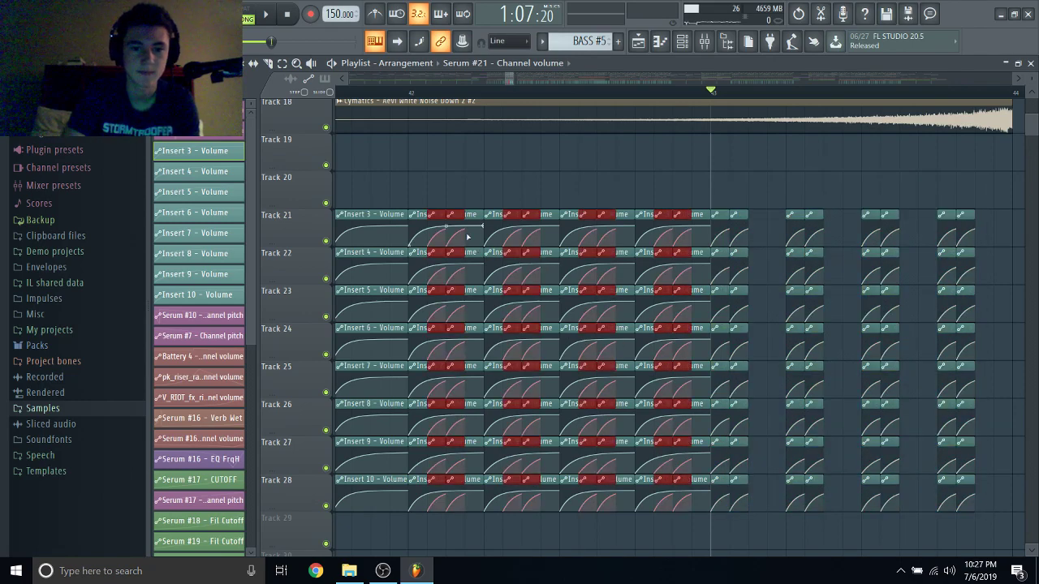
drag(461, 215, 777, 232)
scroll(829, 180, right, 2)
Compare bar 43 with the drum tracks and delete the short automation columns in its last quarter on Tracks 21–28.
scroll(829, 180, up, 8)
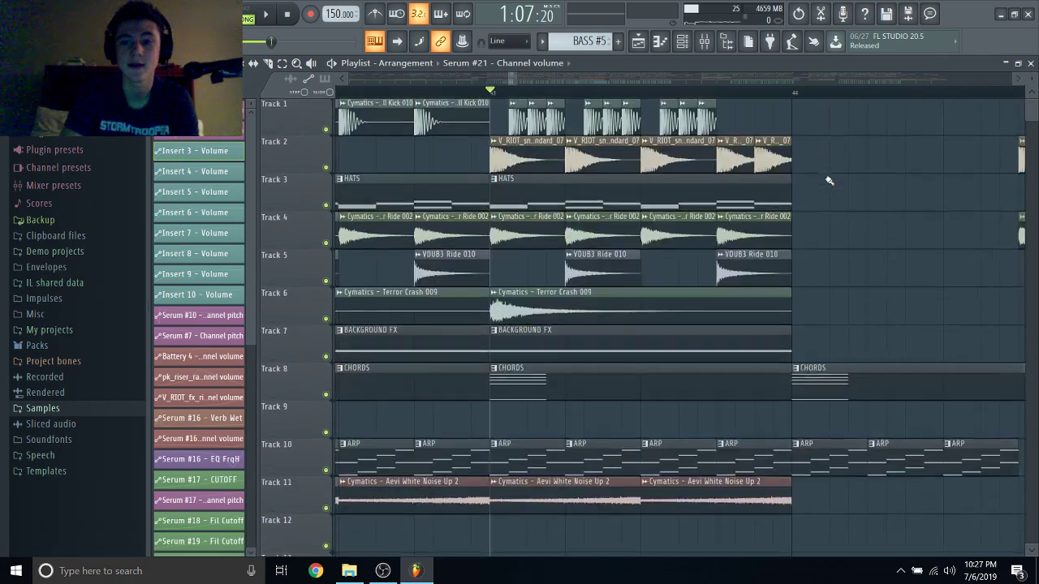
scroll(828, 180, down, 8)
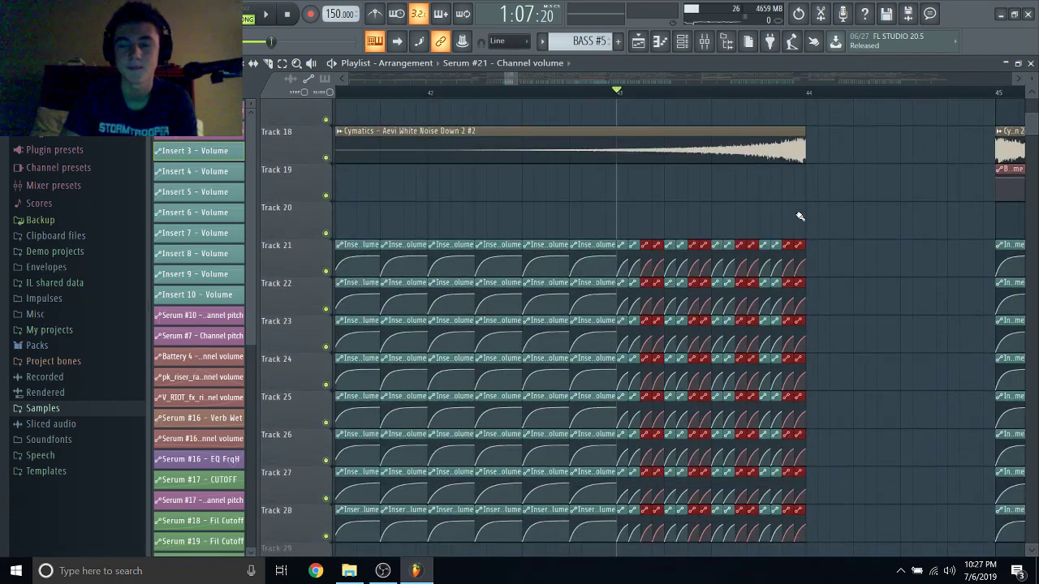
scroll(800, 217, up, 8)
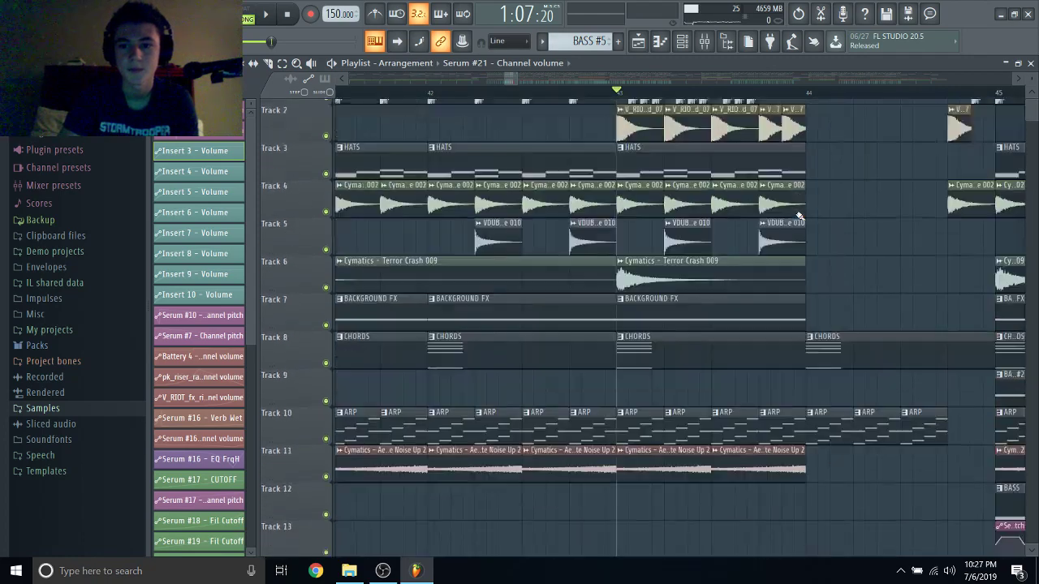
scroll(800, 217, up, 1)
scroll(884, 374, down, 7)
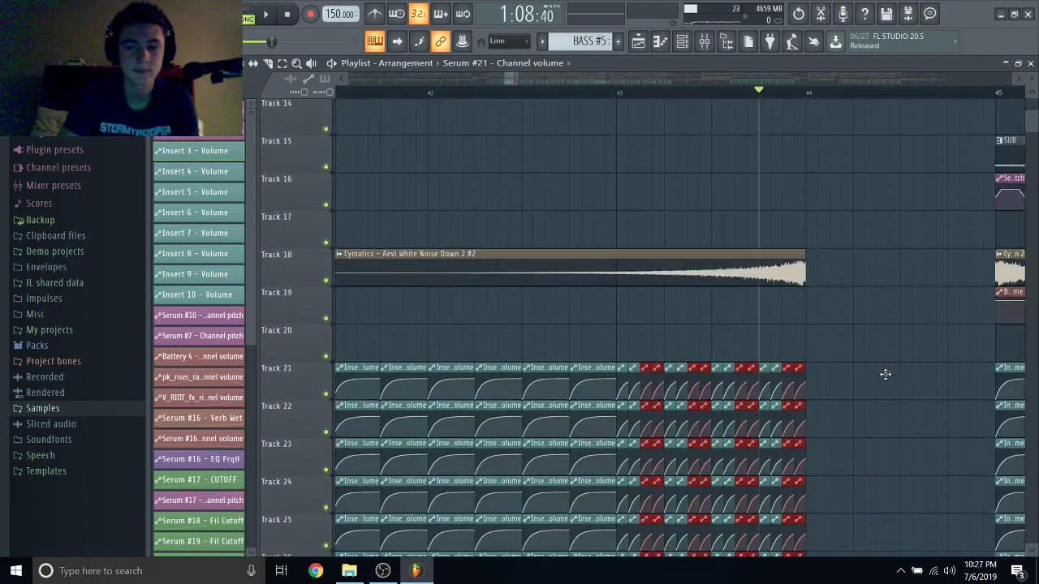
drag(763, 335, 803, 573)
key(Delete)
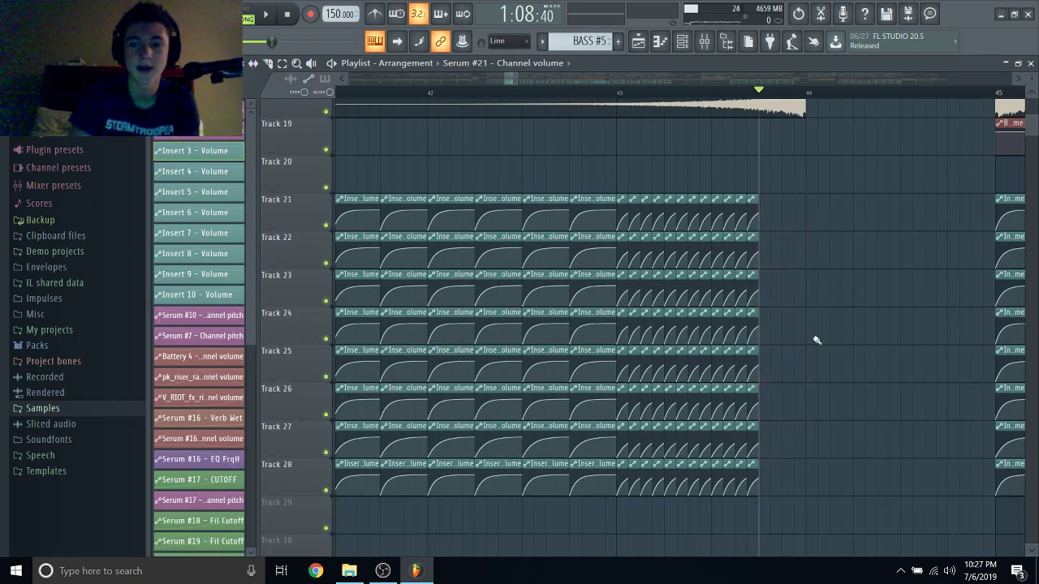
Copy the last automation column of bar 42 to the final quarter of bar 43, halving and doubling it to match the two Track 2 hits.
drag(600, 189, 600, 482)
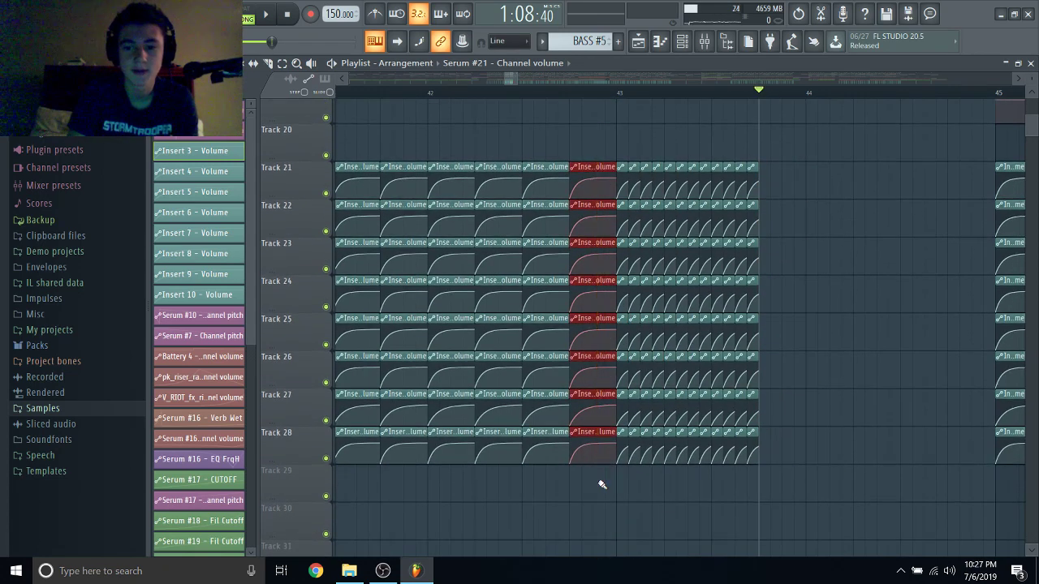
drag(612, 167, 789, 162)
scroll(793, 144, up, 10)
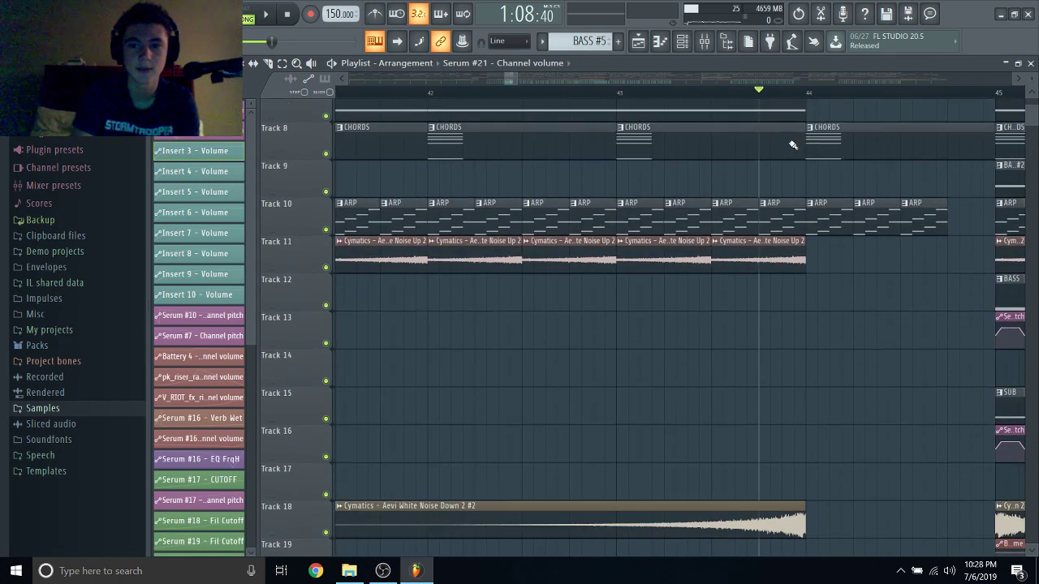
scroll(793, 144, down, 9)
scroll(793, 144, up, 3)
scroll(793, 145, down, 5)
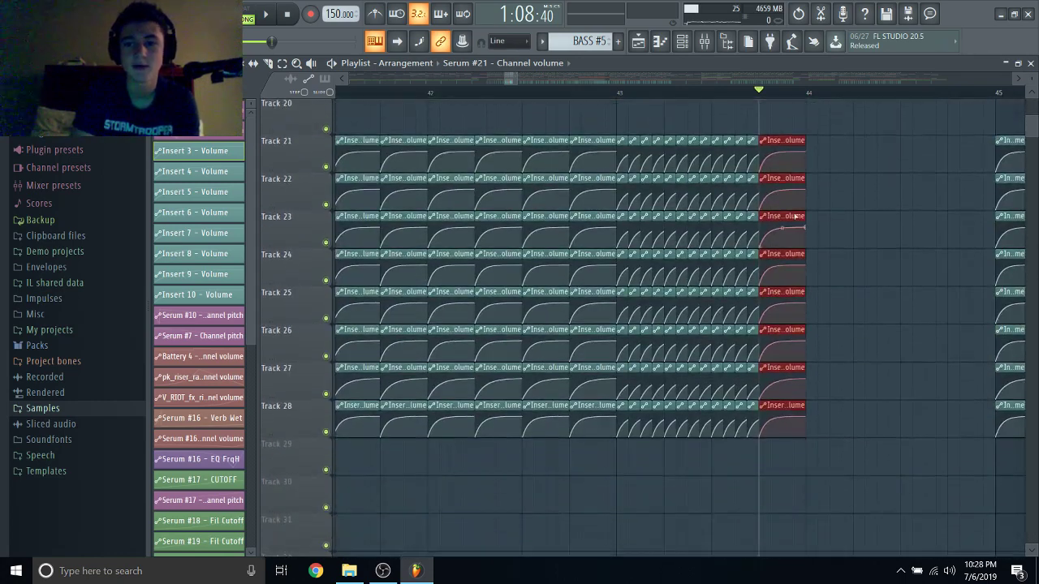
mouse_move(805, 143)
mouse_down()
mouse_move(759, 155)
mouse_move(775, 157)
mouse_move(597, 160)
mouse_move(810, 147)
mouse_move(799, 151)
mouse_up()
Copy the last two automation columns of bar 43 to the final quarter of bar 44, where the drums re-enter.
scroll(799, 151, up, 10)
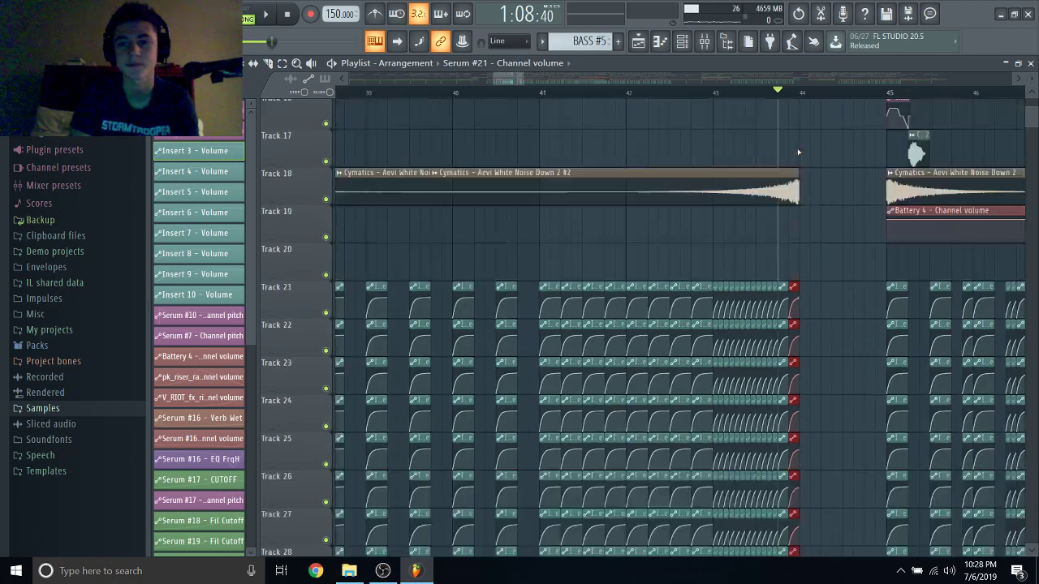
scroll(810, 96, down, 3)
click(809, 96)
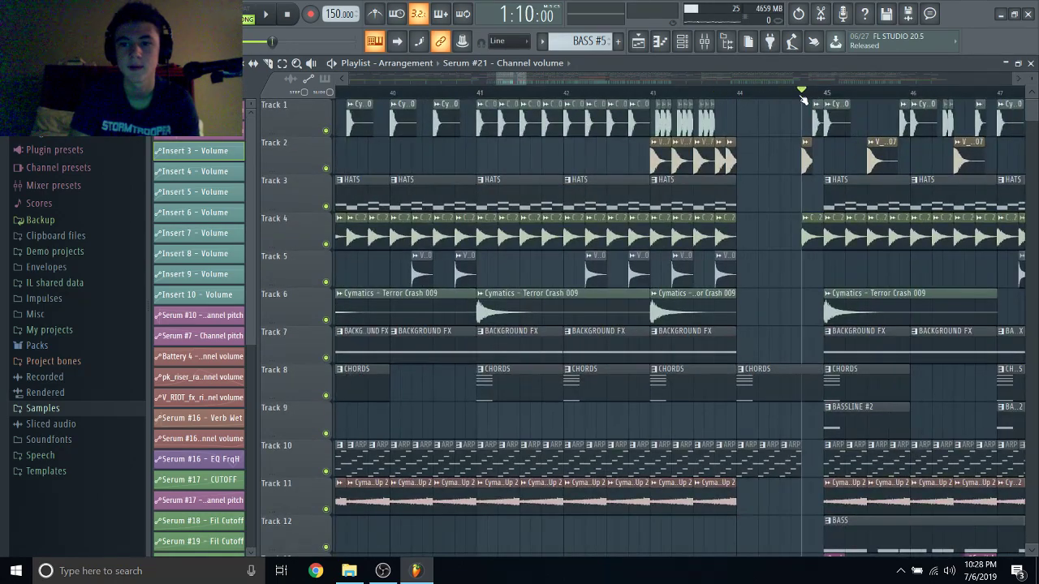
scroll(792, 295, down, 5)
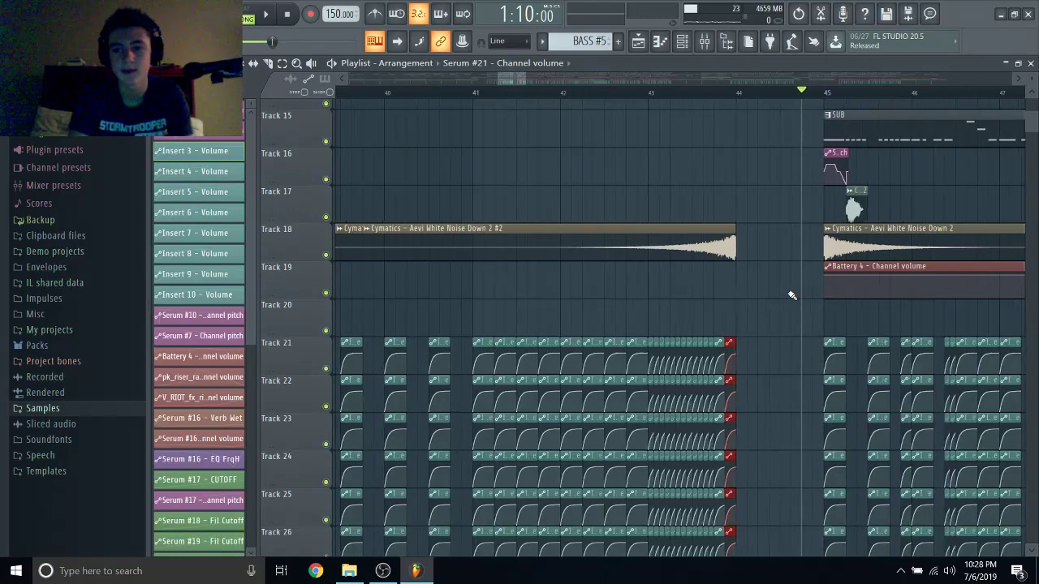
scroll(739, 312, up, 2)
drag(686, 313, 705, 568)
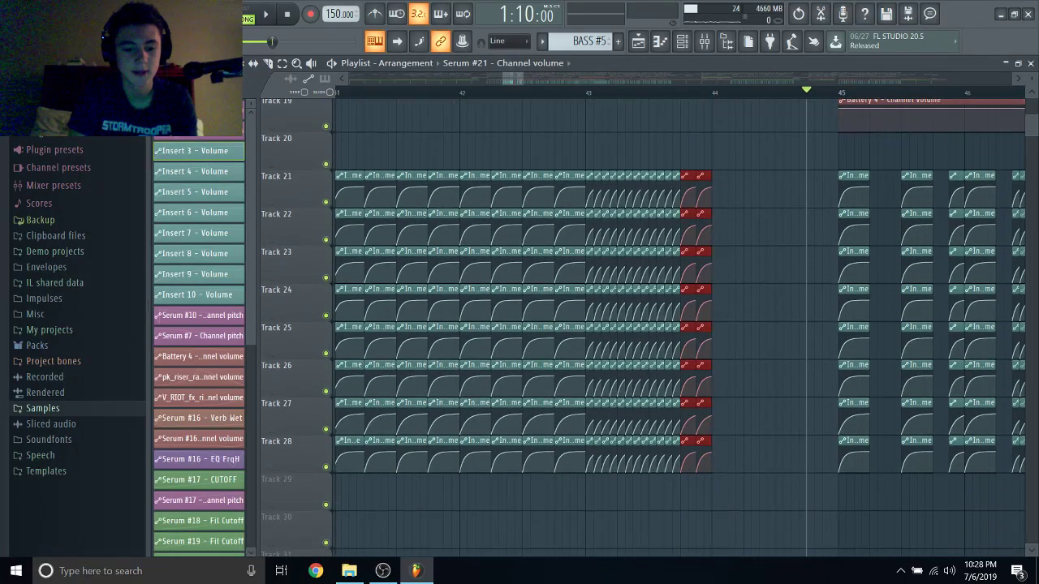
drag(707, 187, 818, 176)
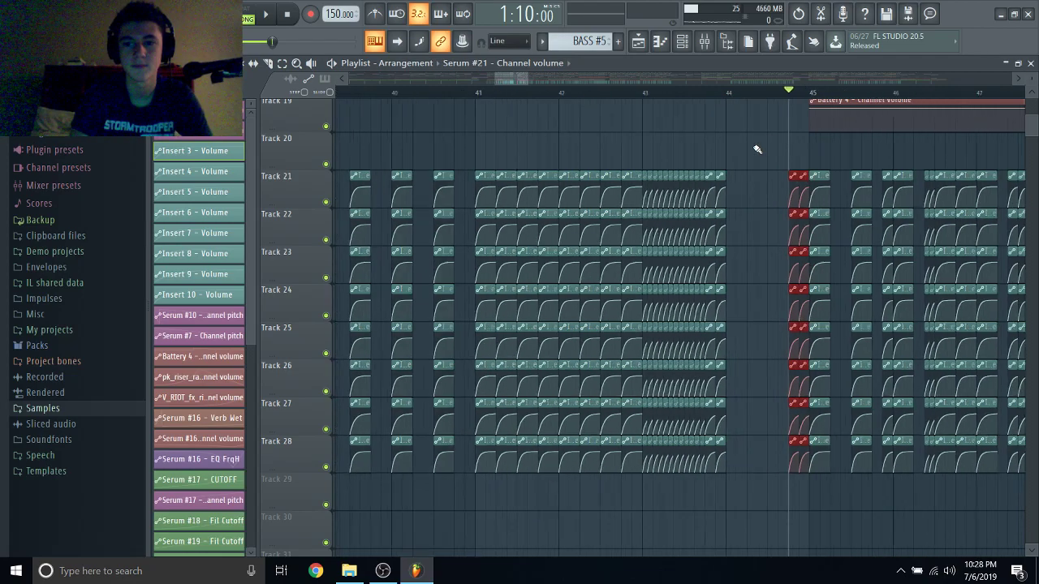
Go to the drum section without volume automation that starts at bar 121 and set the playhead there.
scroll(756, 150, down, 4)
scroll(757, 150, down, 4)
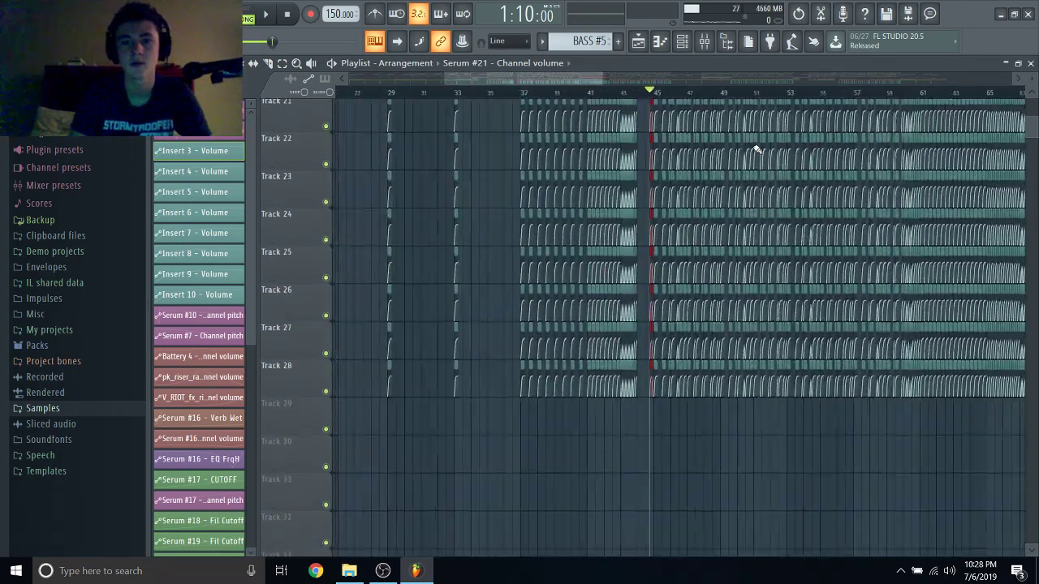
scroll(757, 149, right, 10)
scroll(757, 149, up, 6)
scroll(757, 149, right, 8)
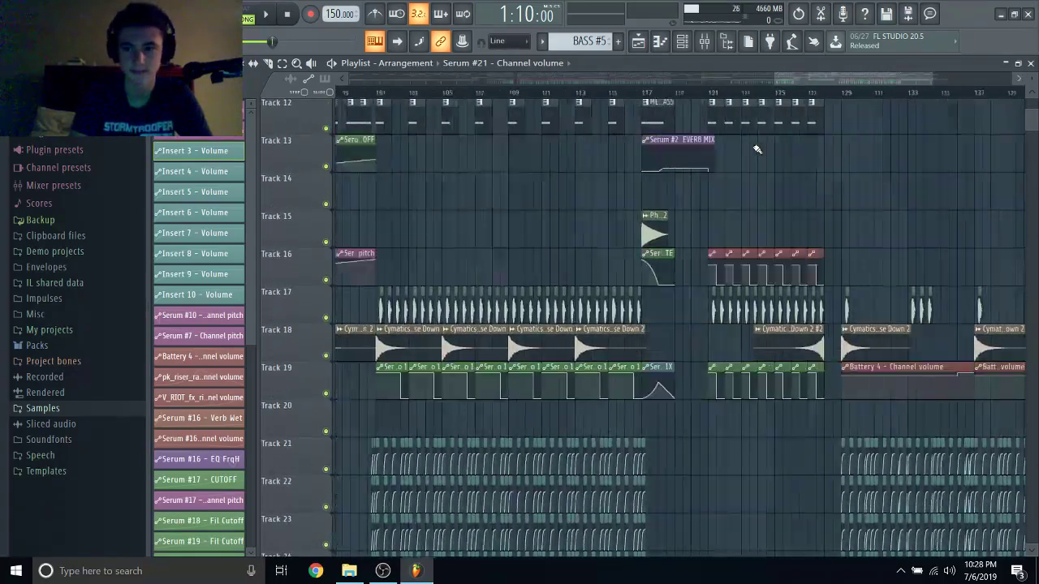
scroll(731, 138, up, 12)
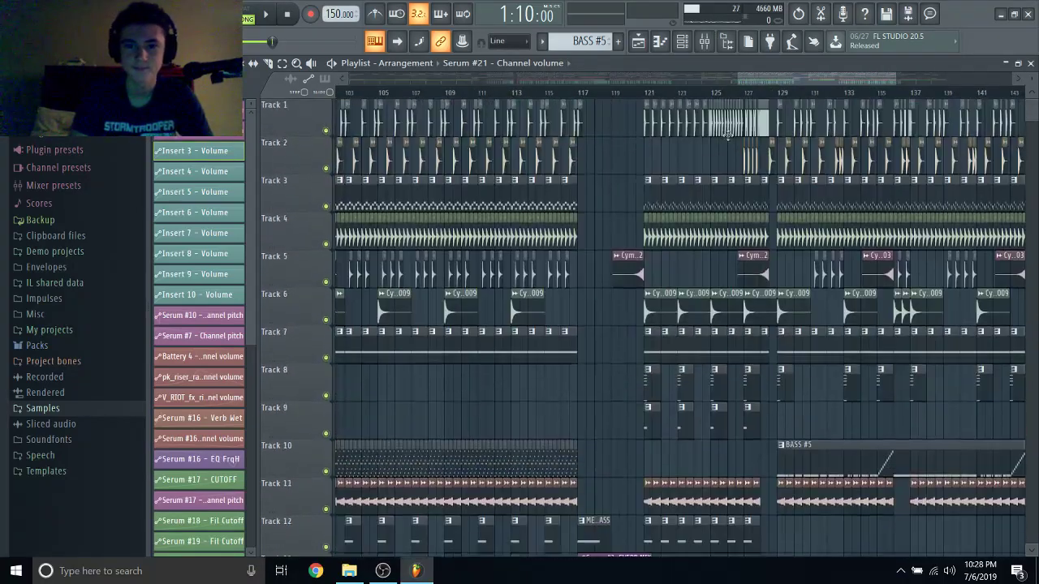
click(645, 93)
scroll(647, 103, up, 2)
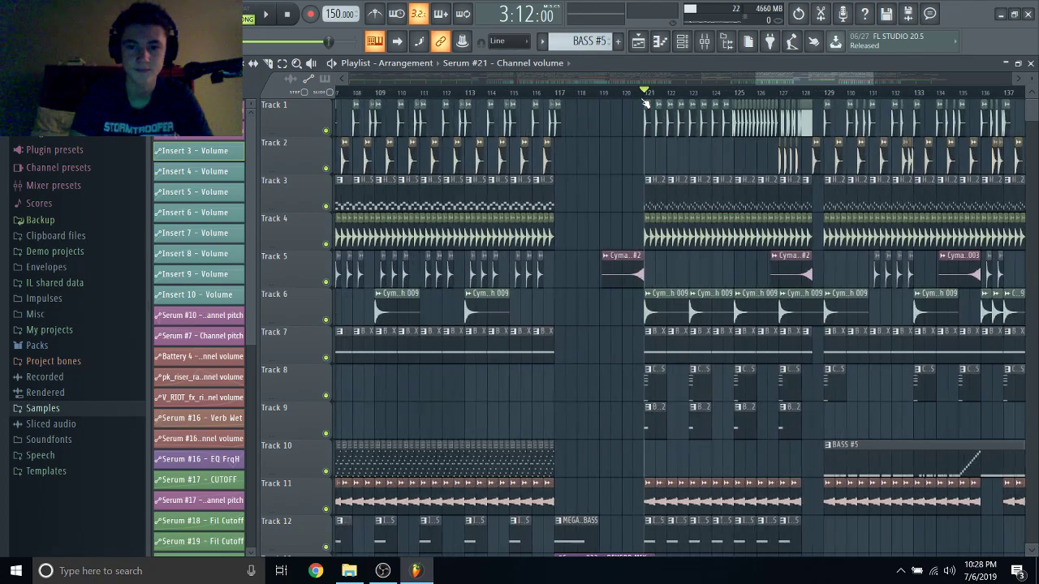
Copy three automation columns with half-bar spacing from bars 115–116 on Tracks 21–28 and place them starting at bar 121.
scroll(634, 154, down, 3)
scroll(633, 154, up, 3)
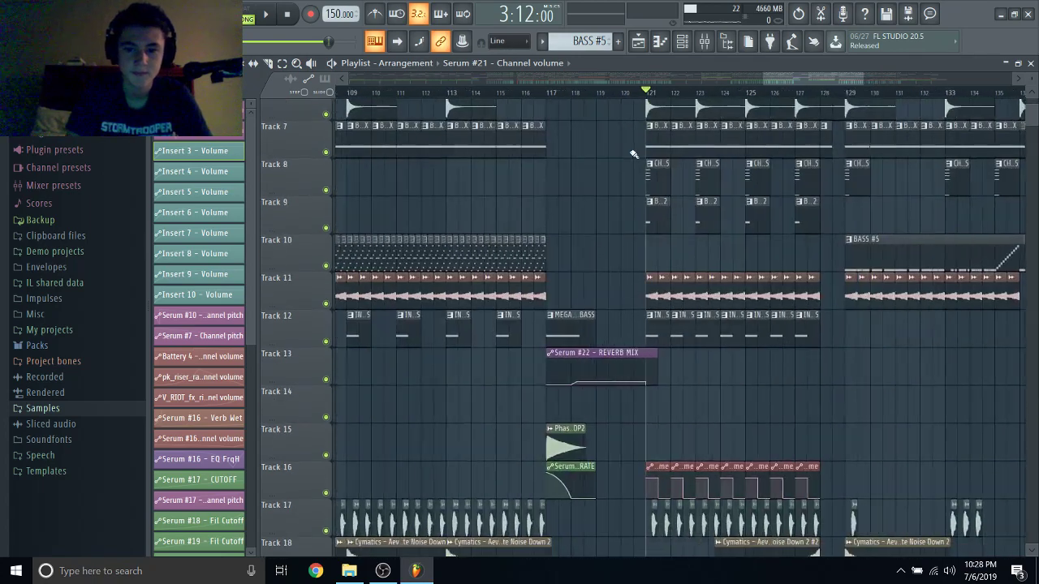
scroll(634, 155, up, 3)
scroll(634, 154, down, 4)
scroll(634, 154, down, 3)
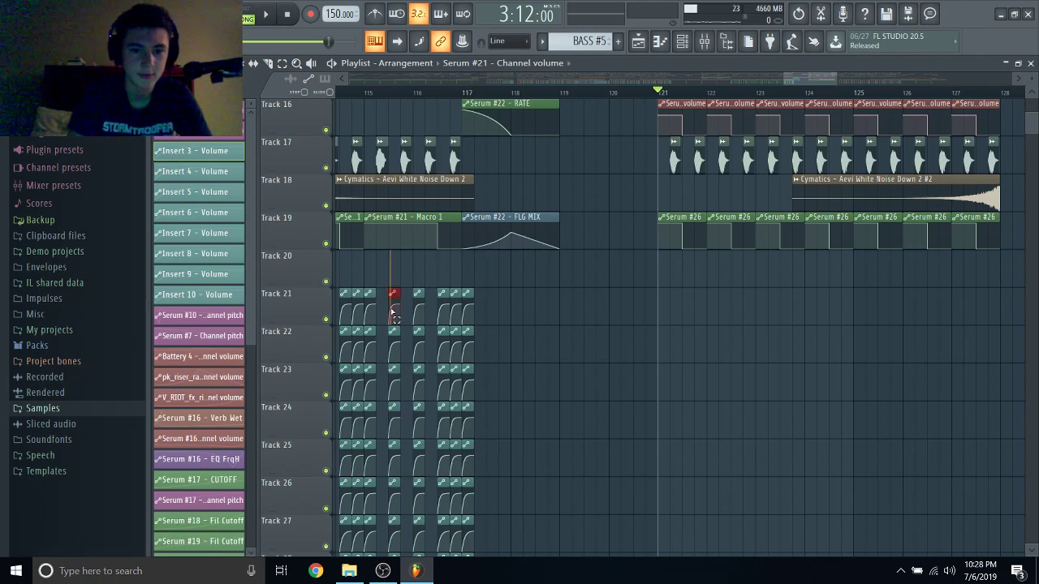
drag(372, 271, 442, 568)
key(ctrl+v)
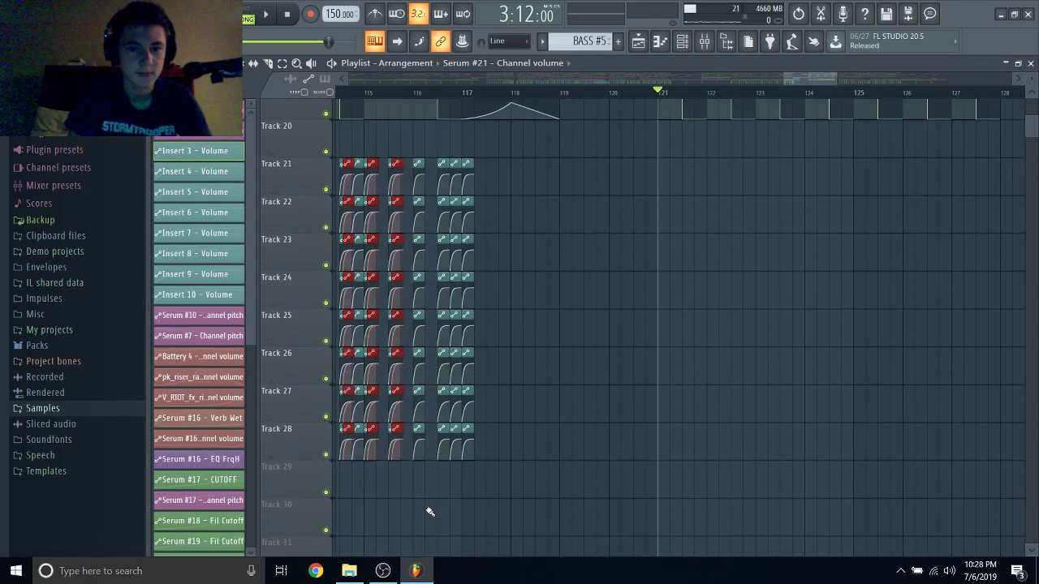
scroll(370, 170, up, 3)
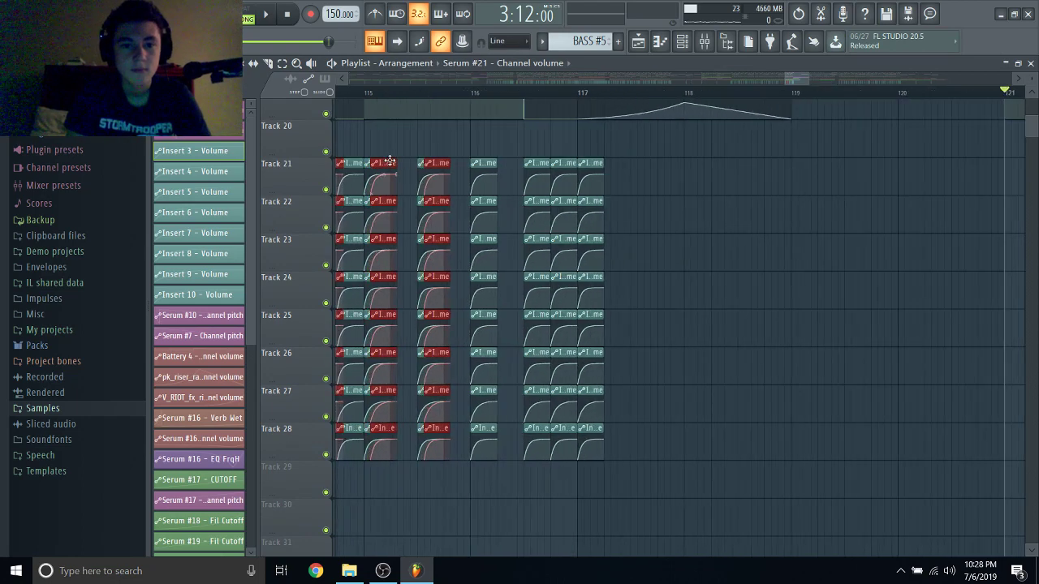
drag(390, 161, 994, 192)
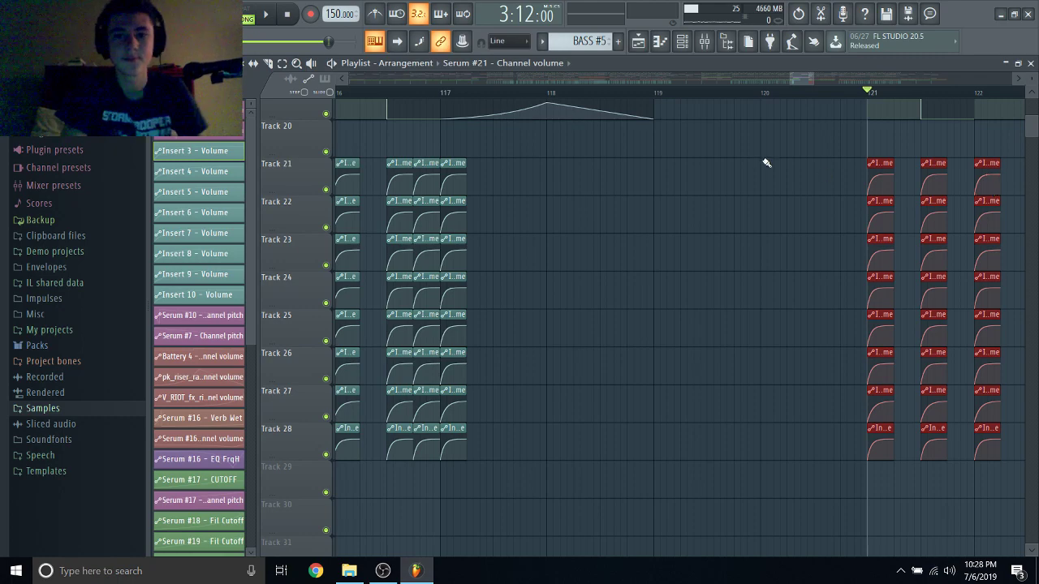
Set the playhead at bar 123 and copy the four automation columns of bars 121–122 on Tracks 21–28 to start there.
scroll(765, 163, right, 6)
scroll(765, 163, up, 8)
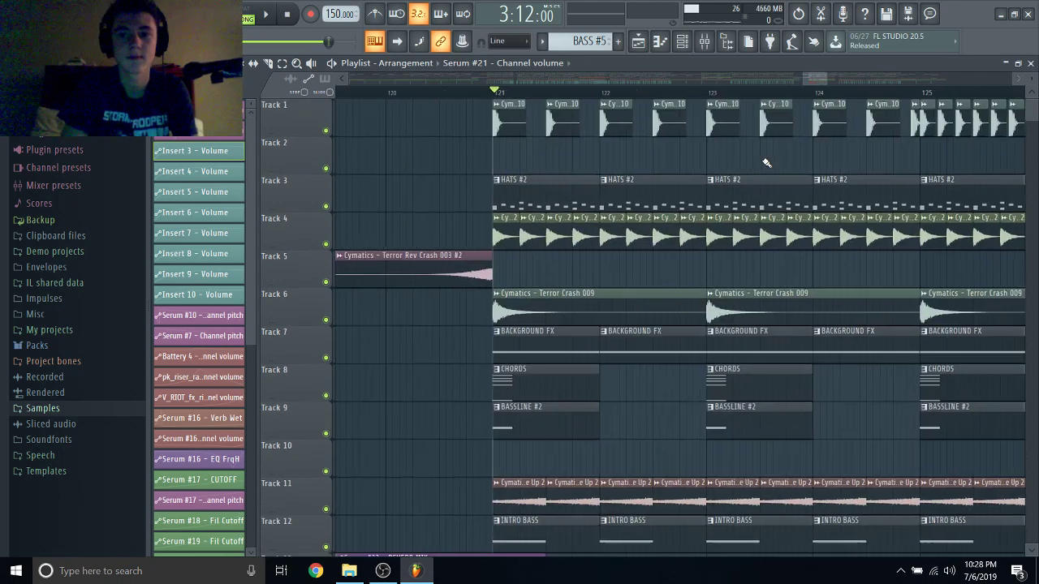
click(703, 92)
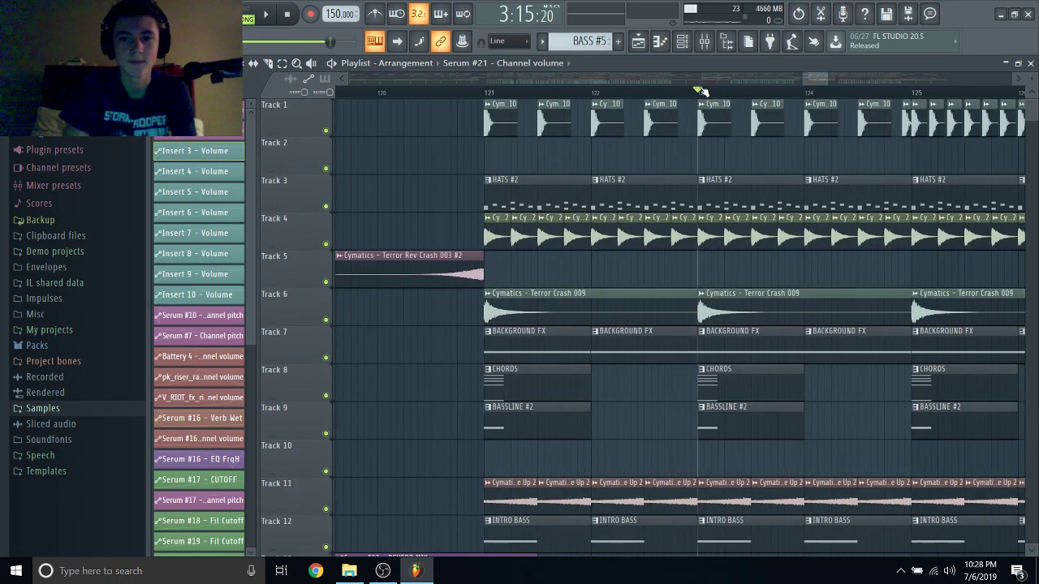
scroll(688, 151, down, 8)
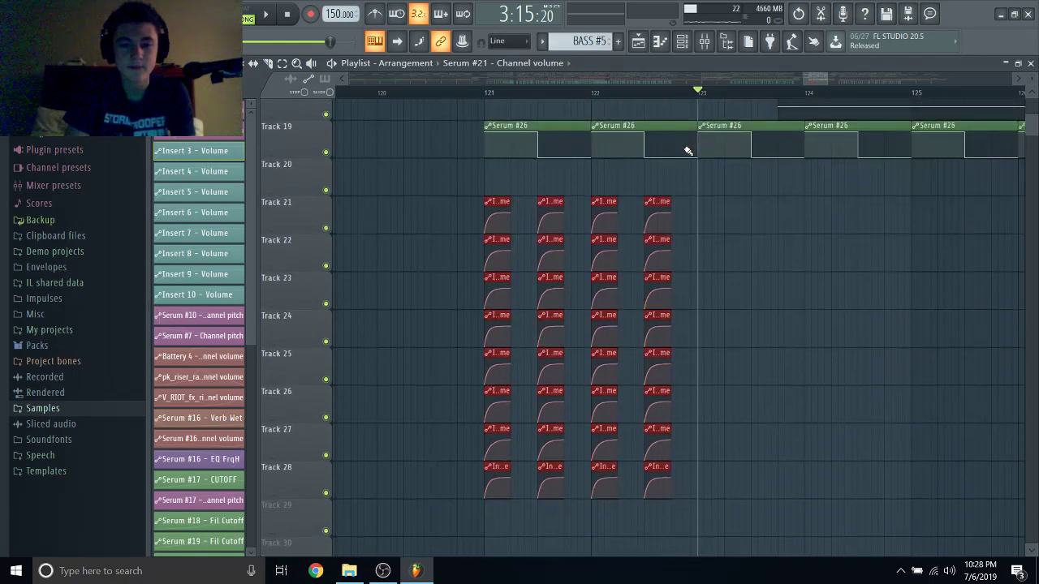
drag(498, 213, 718, 195)
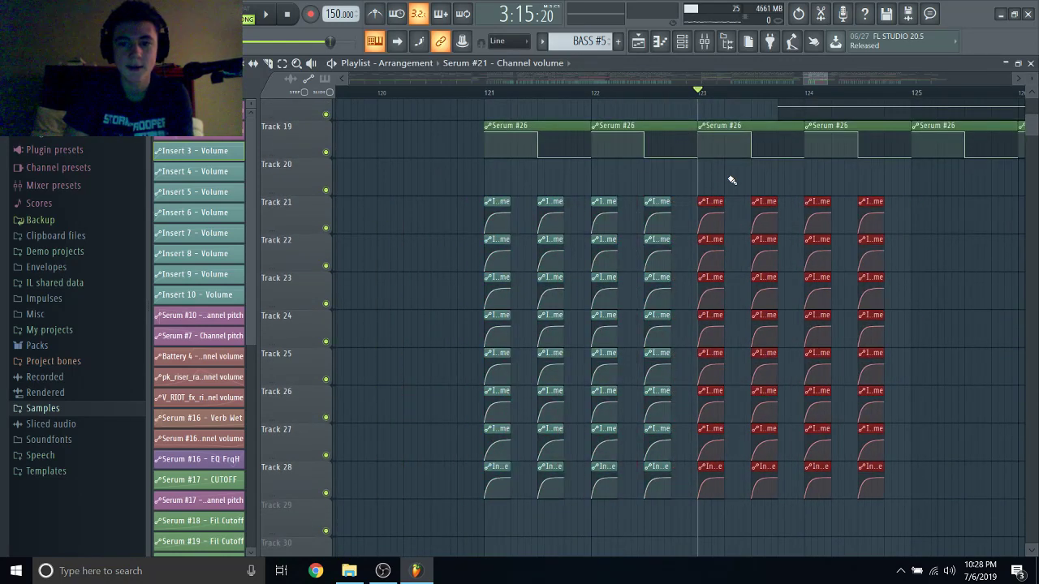
Set the playlist snap to 1/3 beat for the faster Track 1 drum hits from bar 125.
scroll(727, 185, up, 8)
scroll(729, 180, right, 3)
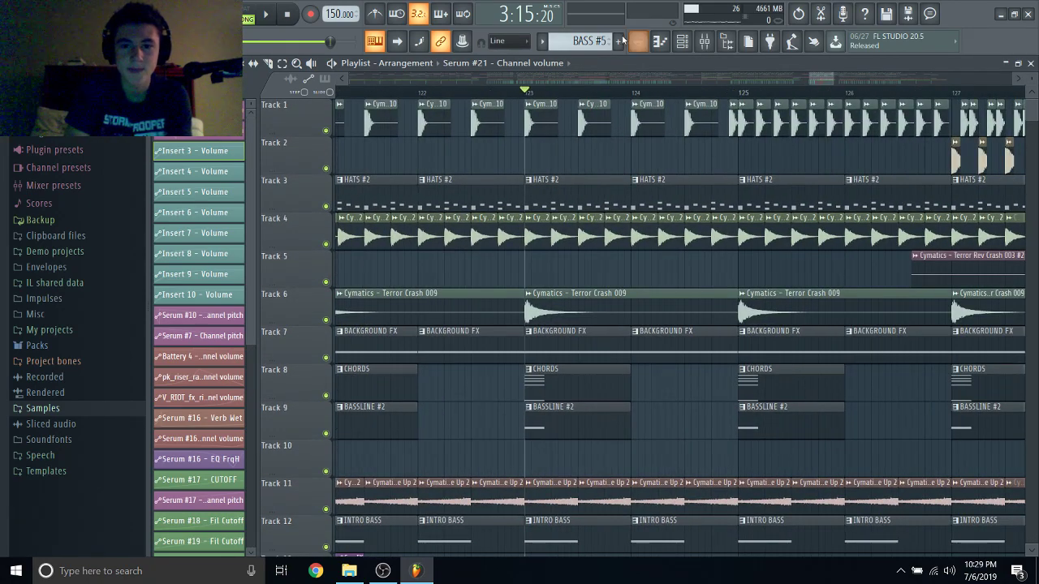
click(520, 44)
click(522, 192)
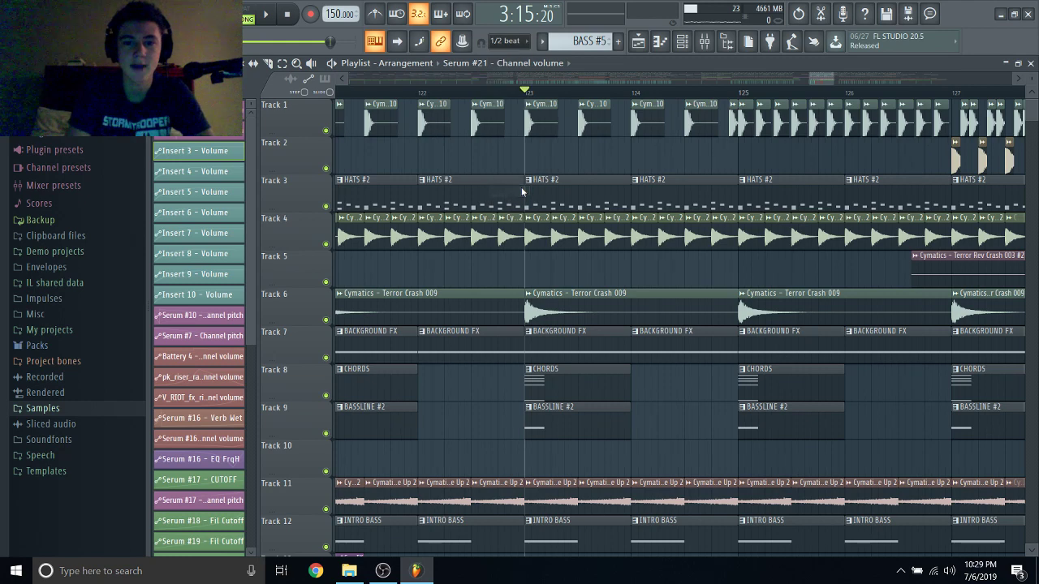
click(512, 42)
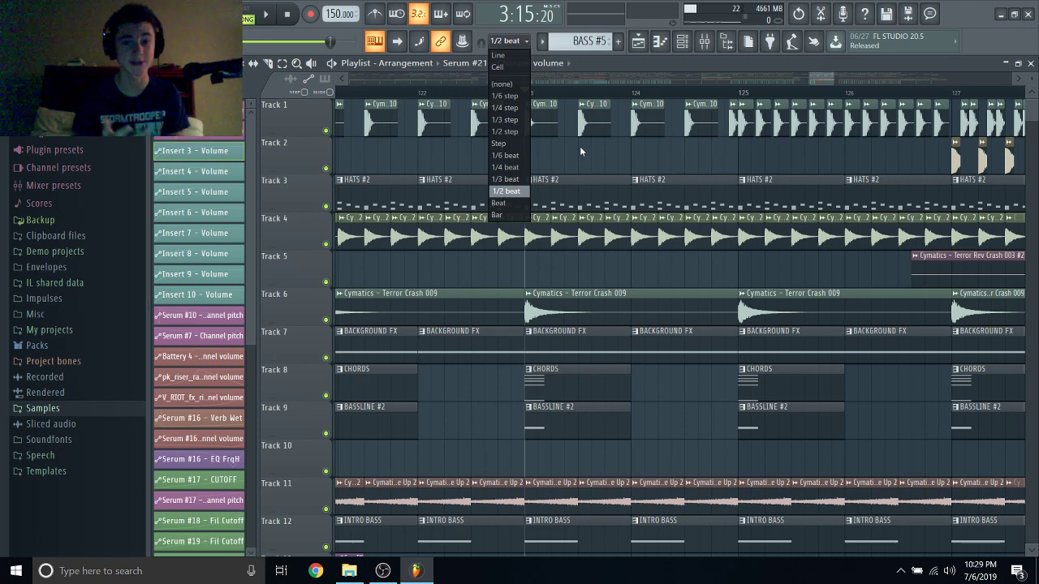
click(505, 181)
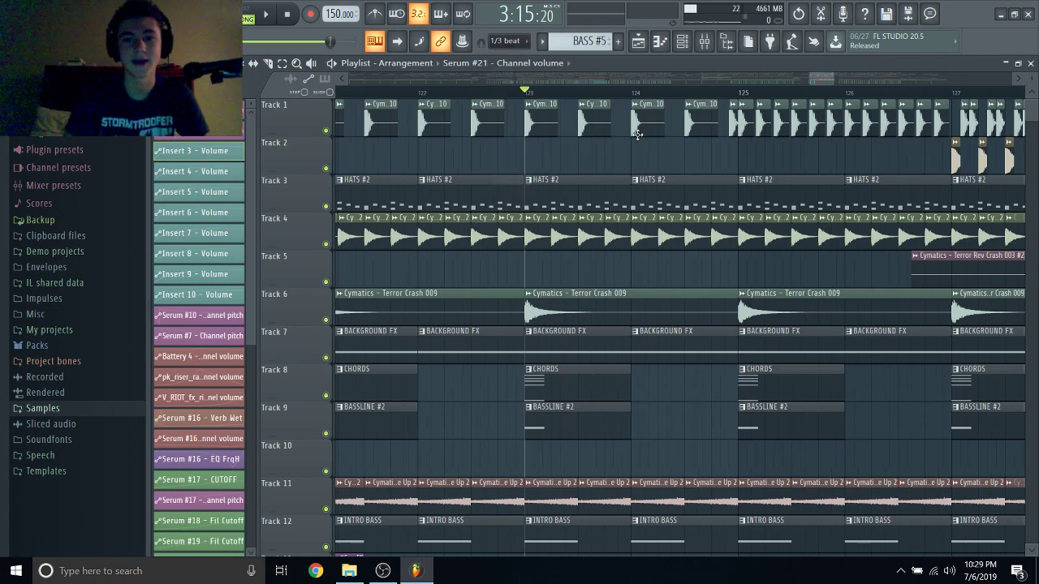
Set the playhead at bar 125 and copy the last automation column of bar 124 to the beginning of bar 125.
scroll(637, 134, right, 3)
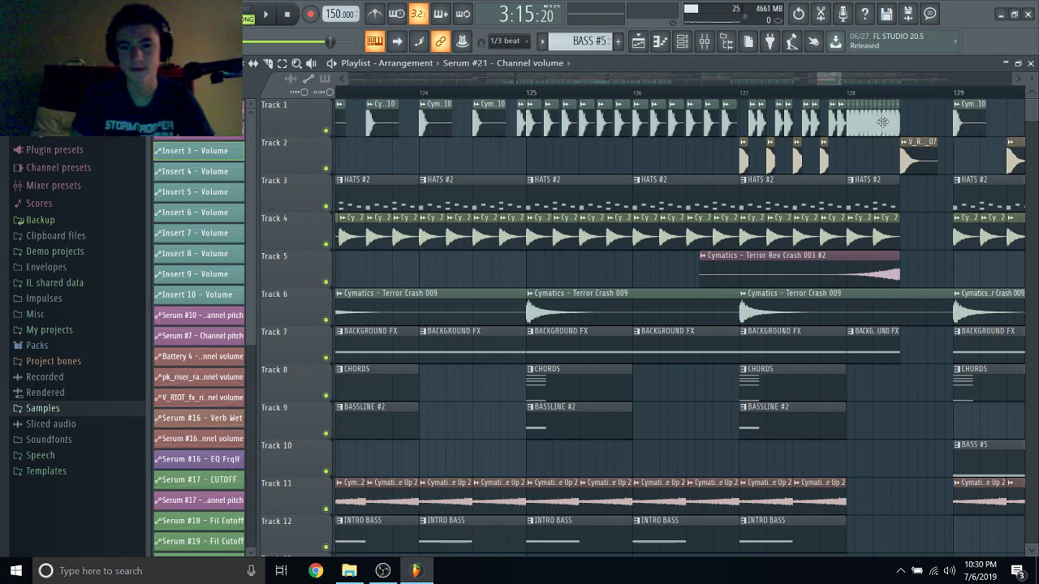
scroll(608, 338, down, 5)
click(526, 92)
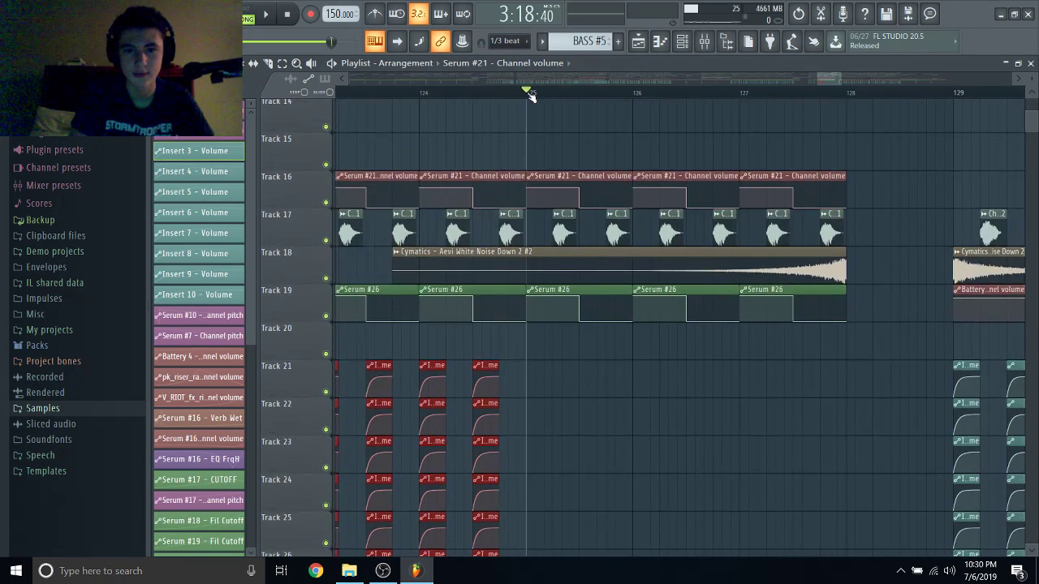
key(space)
key(space)
drag(469, 322, 485, 558)
drag(494, 136, 554, 130)
ctrl+scroll(554, 130, up, 4)
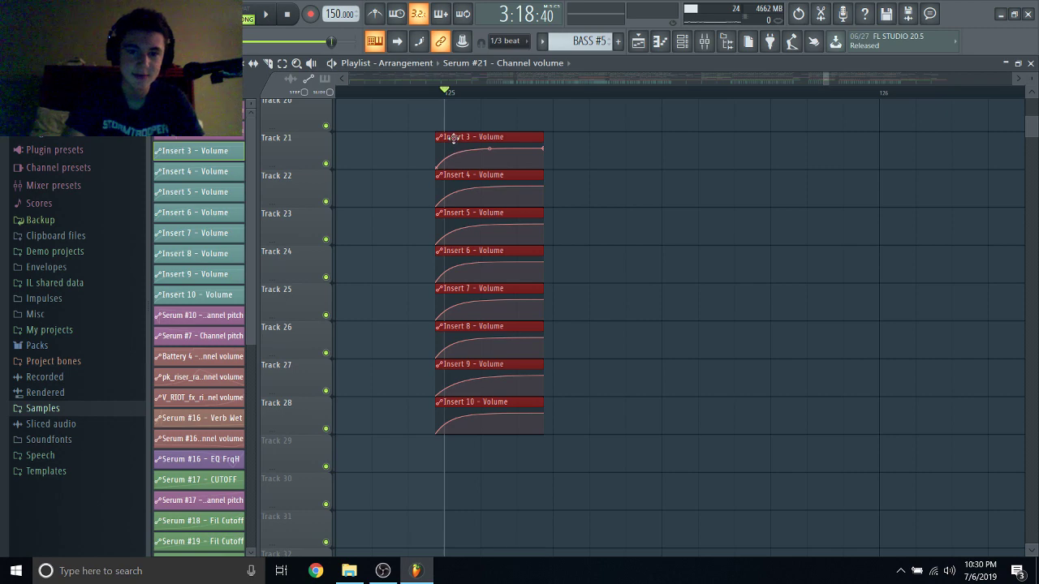
Try to align the copied automation column with the start of bar 125 using the 1/3 beat snap.
drag(453, 138, 488, 140)
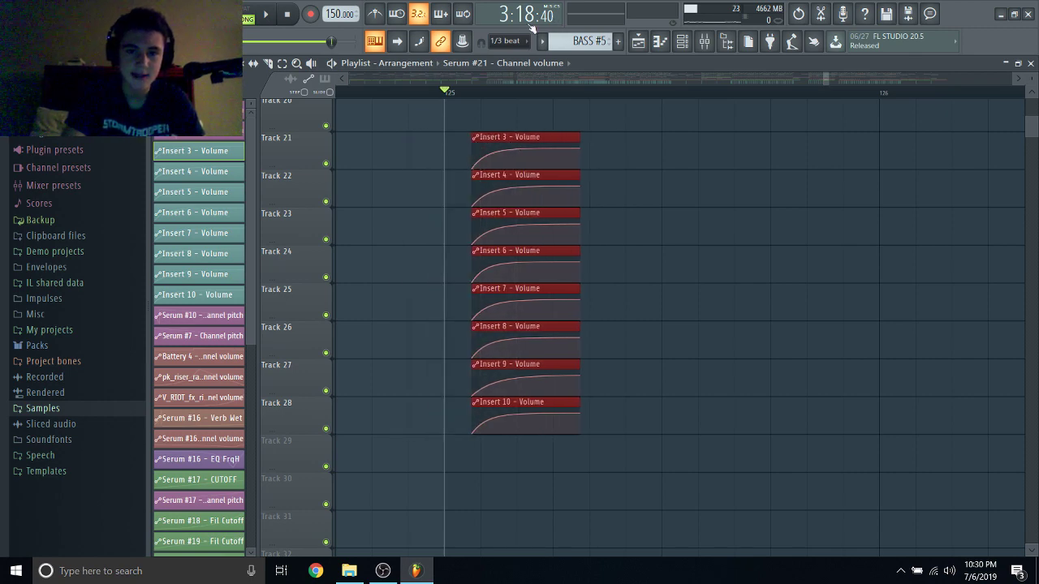
ctrl+scroll(456, 147, up, 3)
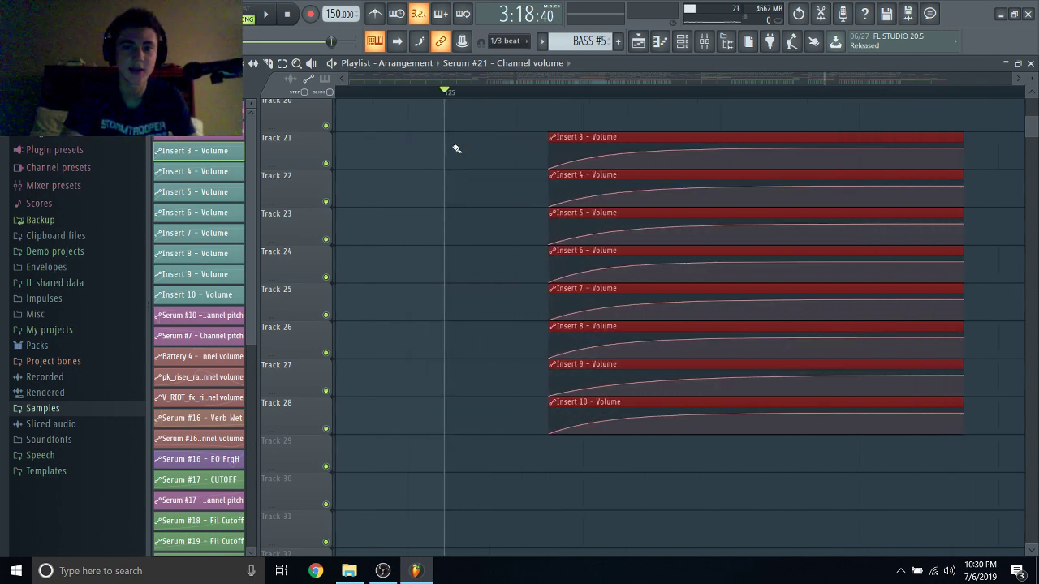
drag(658, 132, 546, 143)
key(ctrl+z)
ctrl+scroll(520, 135, down, 3)
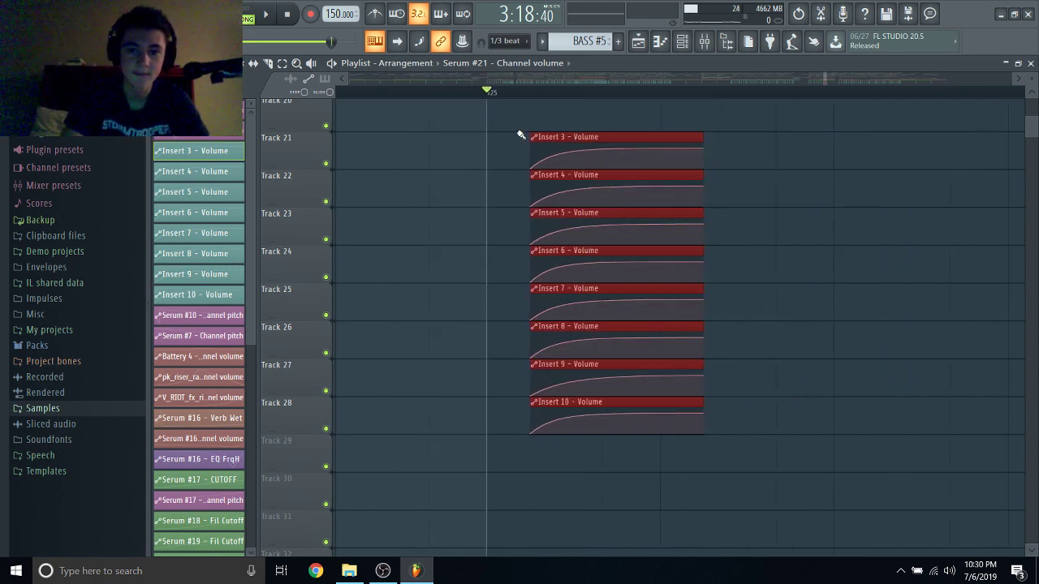
Set the snap to 1/3 step and move the copied automation column so it starts exactly at bar 125.
ctrl+scroll(520, 135, down, 1)
scroll(524, 133, up, 1)
click(510, 41)
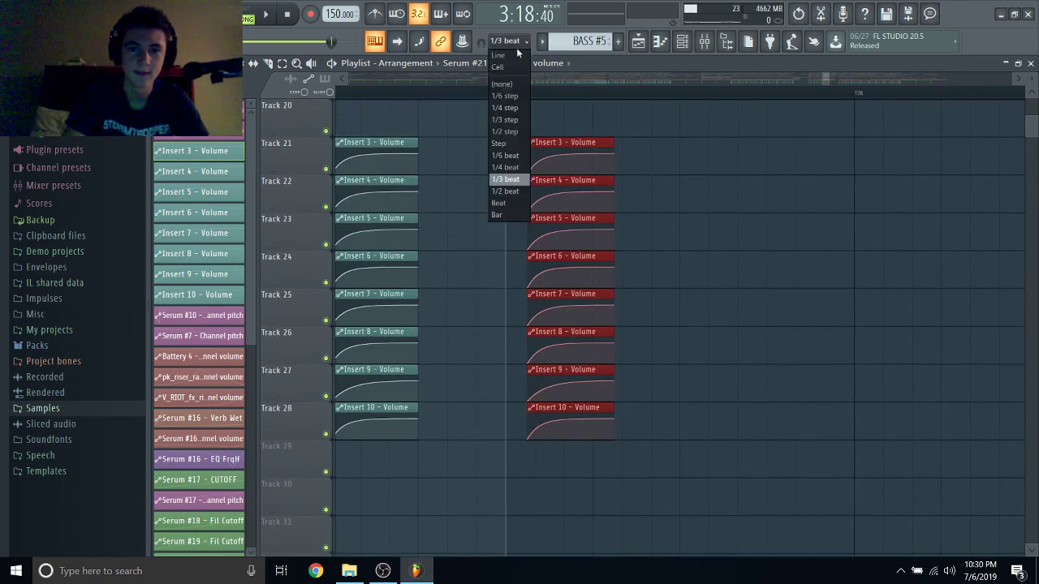
click(522, 119)
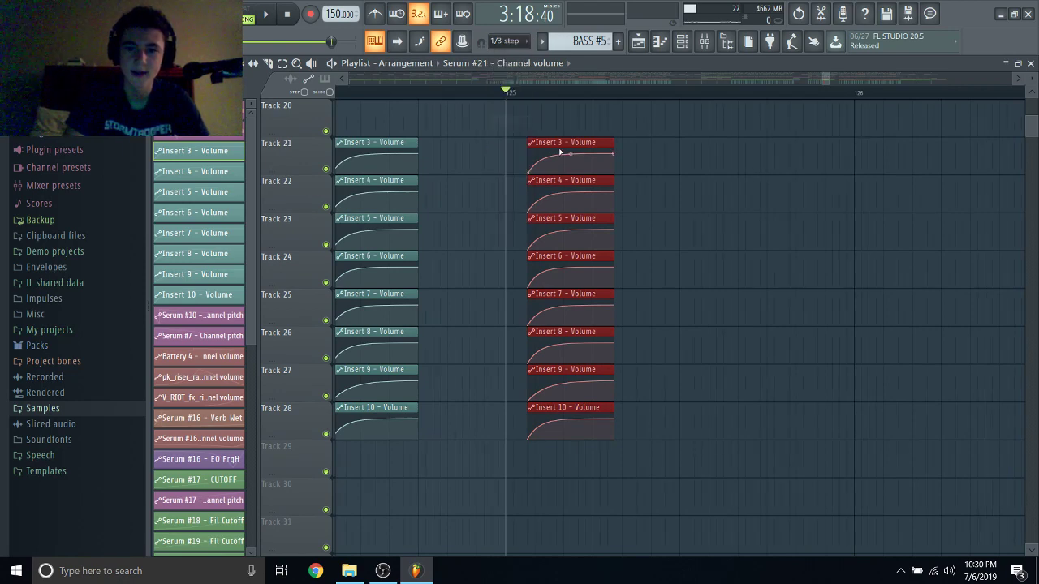
drag(560, 143, 536, 143)
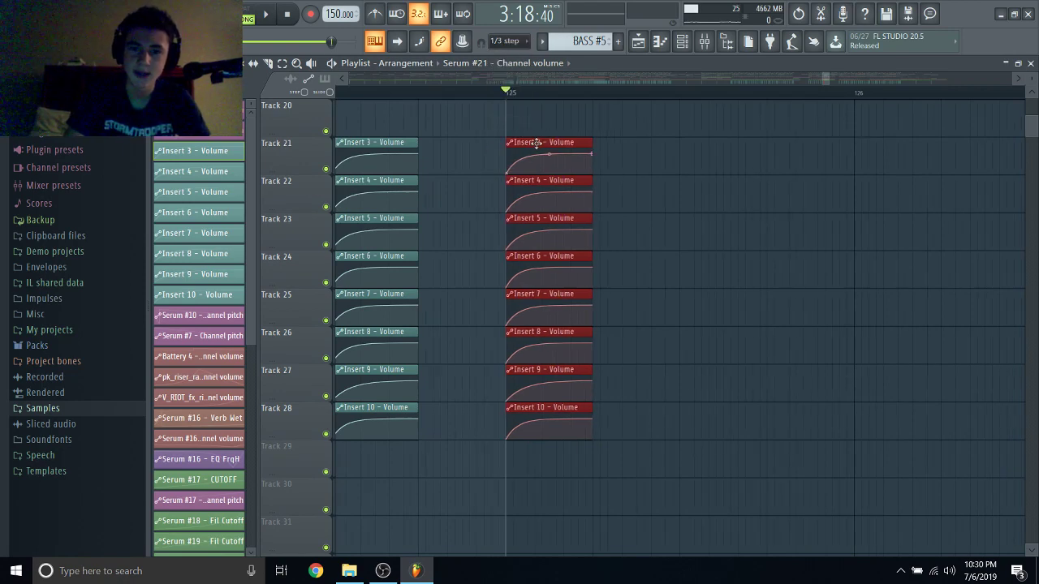
ctrl+scroll(497, 146, up, 3)
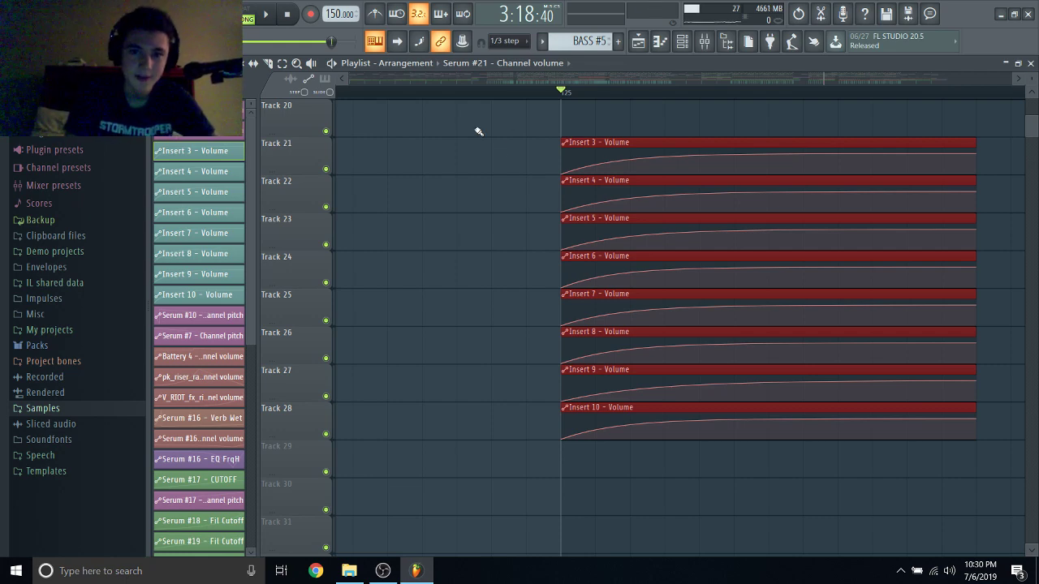
scroll(432, 175, down, 3)
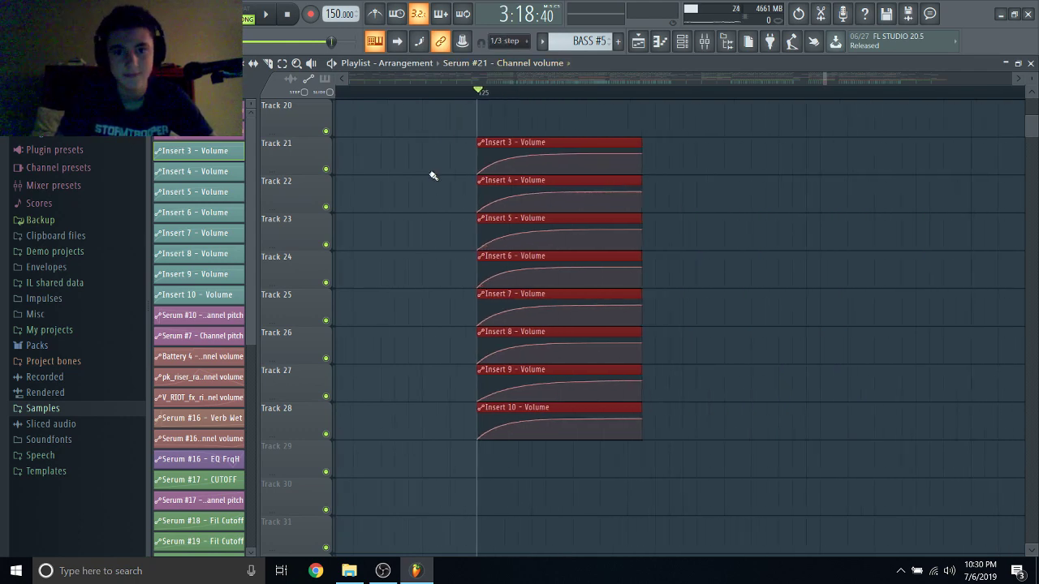
Set the snap to 1/3 beat and shorten the bar 125 automation column on Tracks 21–28 to about two-thirds of a beat.
click(507, 41)
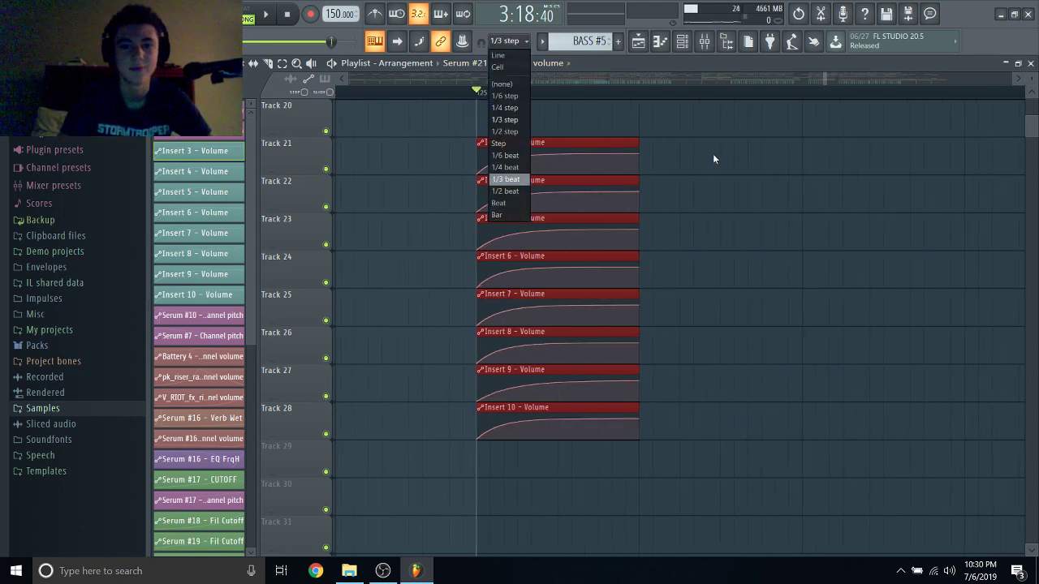
click(505, 178)
scroll(729, 201, down, 1)
scroll(729, 201, down, 4)
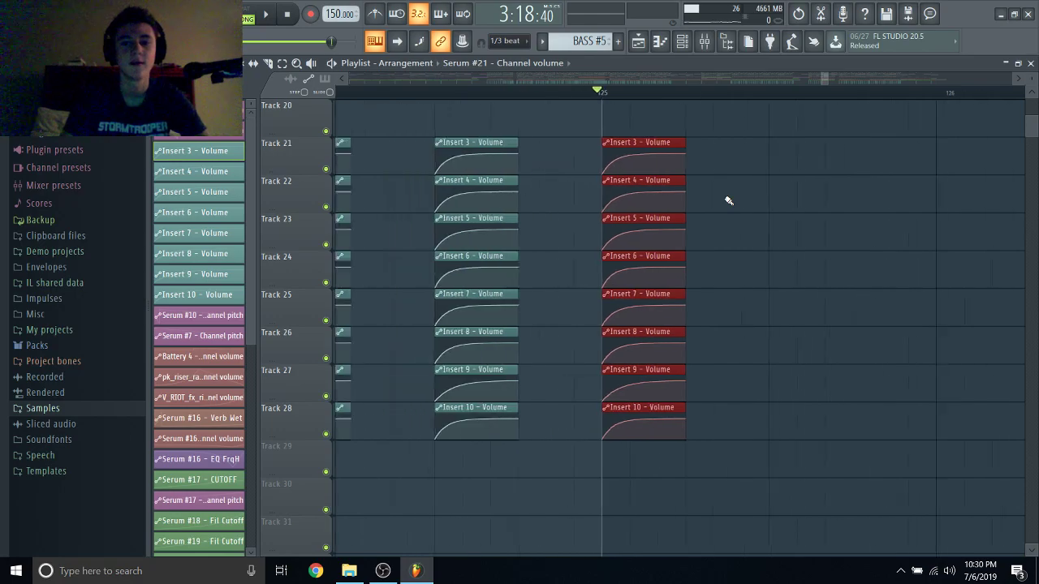
scroll(729, 200, up, 6)
scroll(729, 201, down, 3)
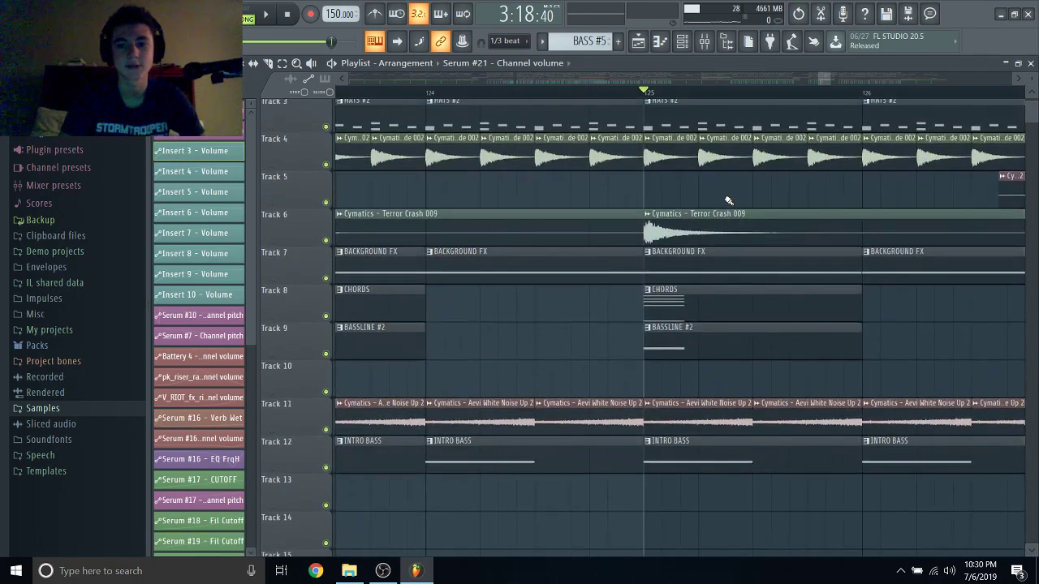
scroll(729, 200, down, 5)
scroll(729, 200, down, 5)
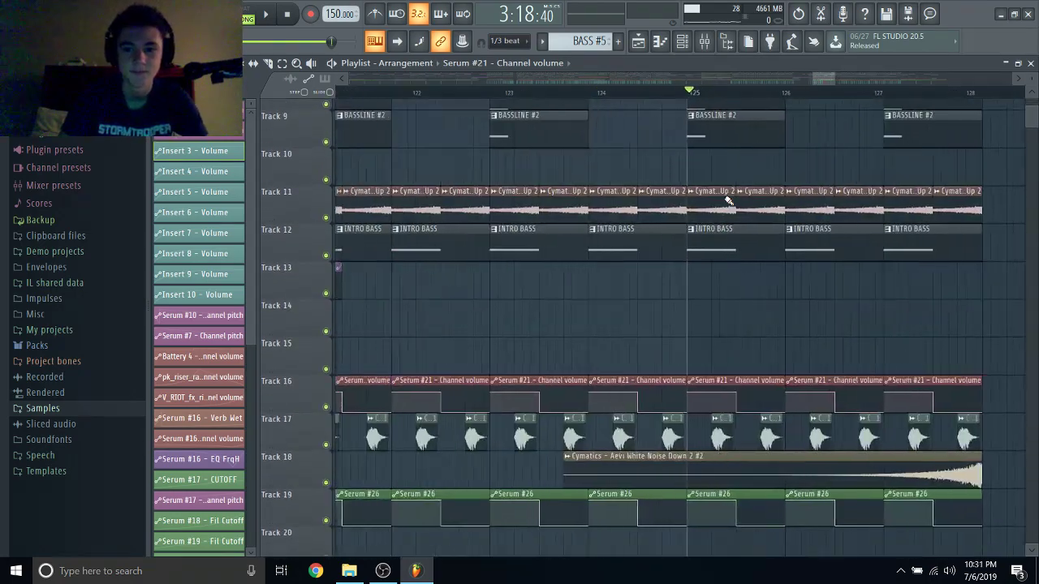
scroll(726, 202, up, 3)
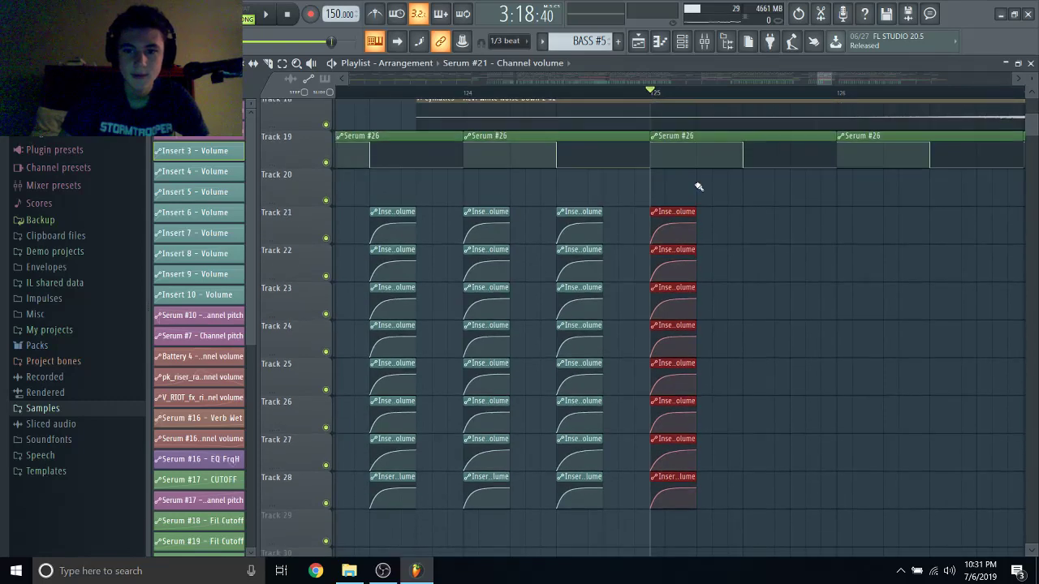
drag(695, 212, 683, 211)
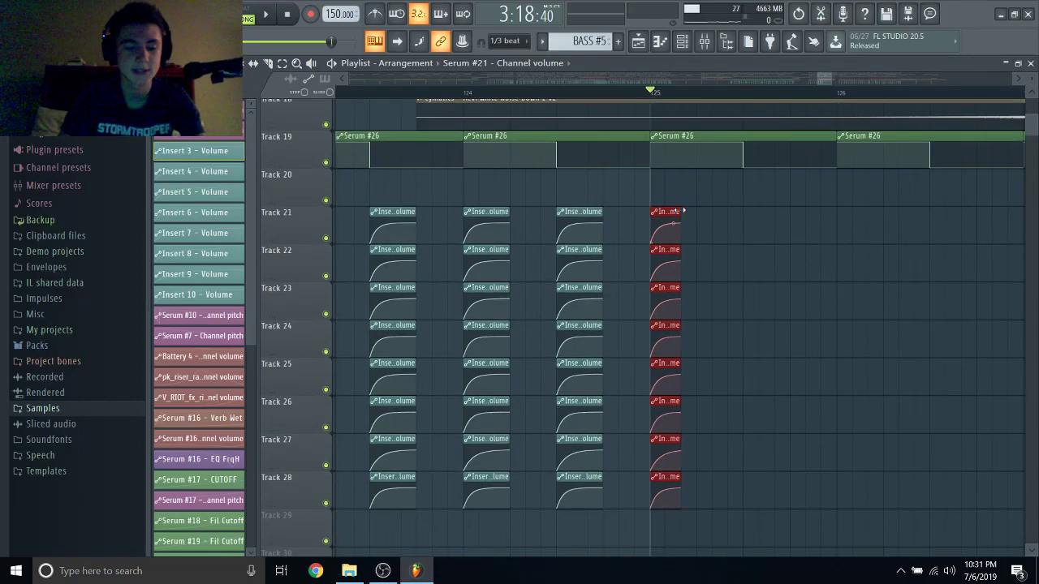
Duplicate the shortened automation column and place the copy directly after the original in bar 125 using the 1/3 step snap.
scroll(543, 241, down, 2)
scroll(419, 222, left, 1)
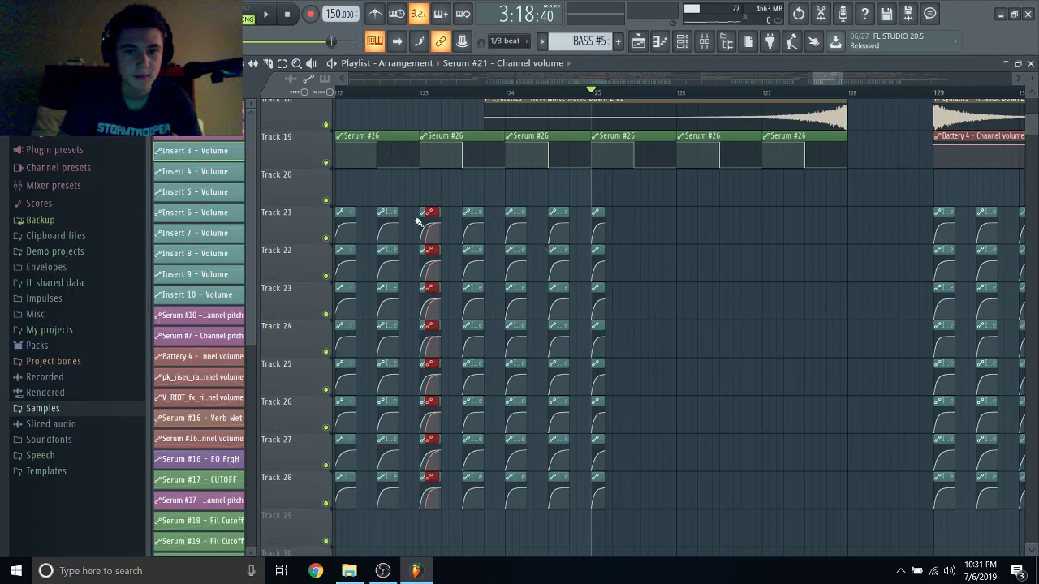
scroll(418, 222, up, 3)
drag(422, 212, 758, 216)
scroll(754, 217, up, 2)
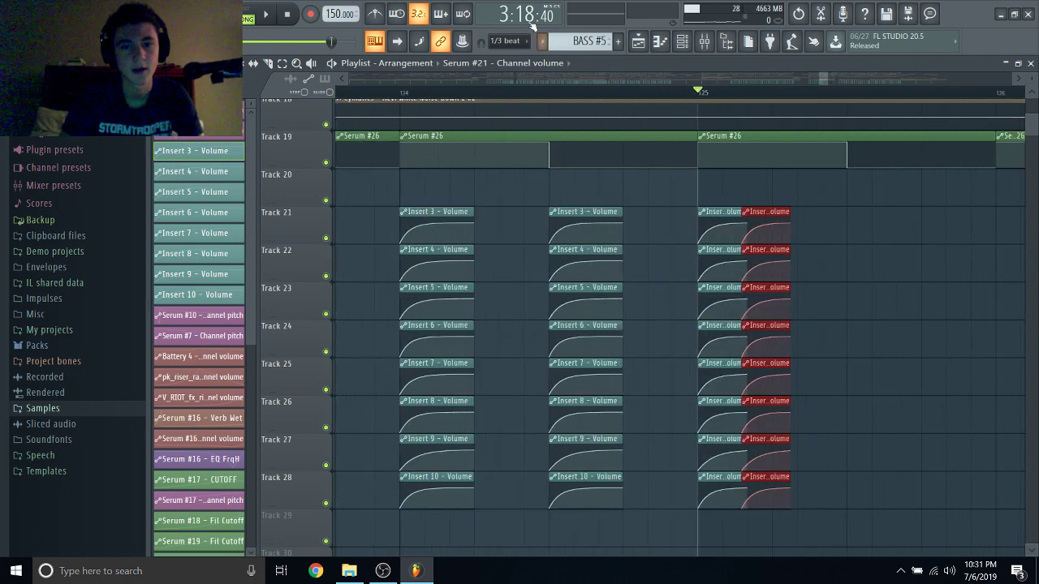
click(519, 43)
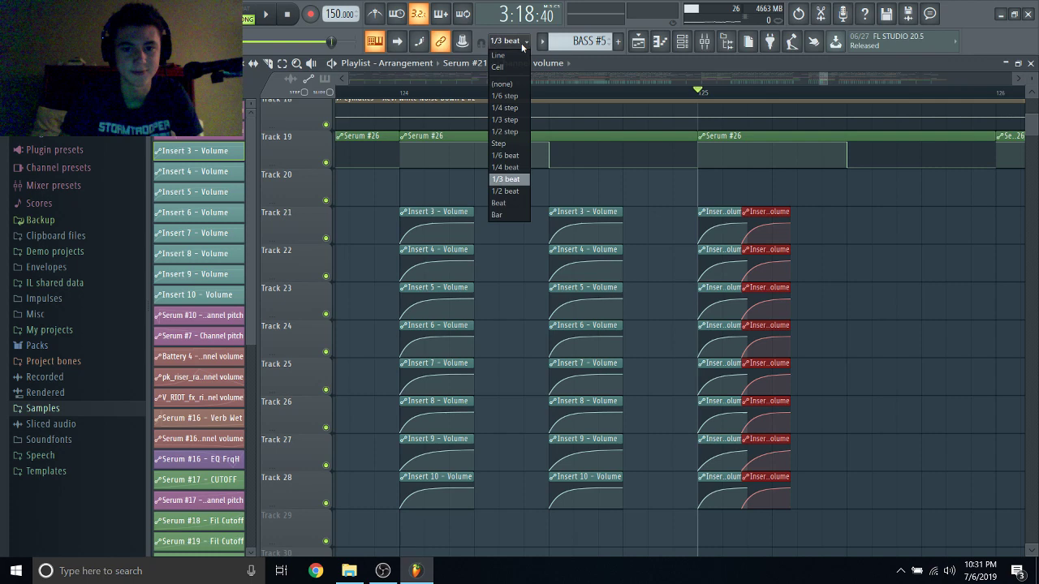
click(518, 120)
scroll(759, 213, up, 2)
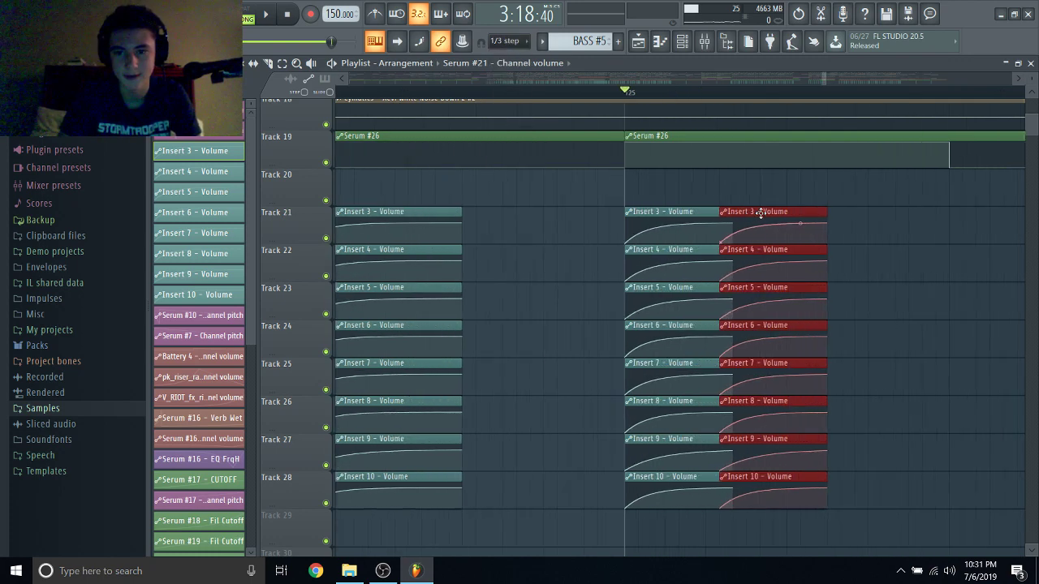
drag(763, 211, 769, 211)
Copy the two shortened automation columns directly after themselves in bar 125 and play the section briefly.
drag(683, 171, 886, 495)
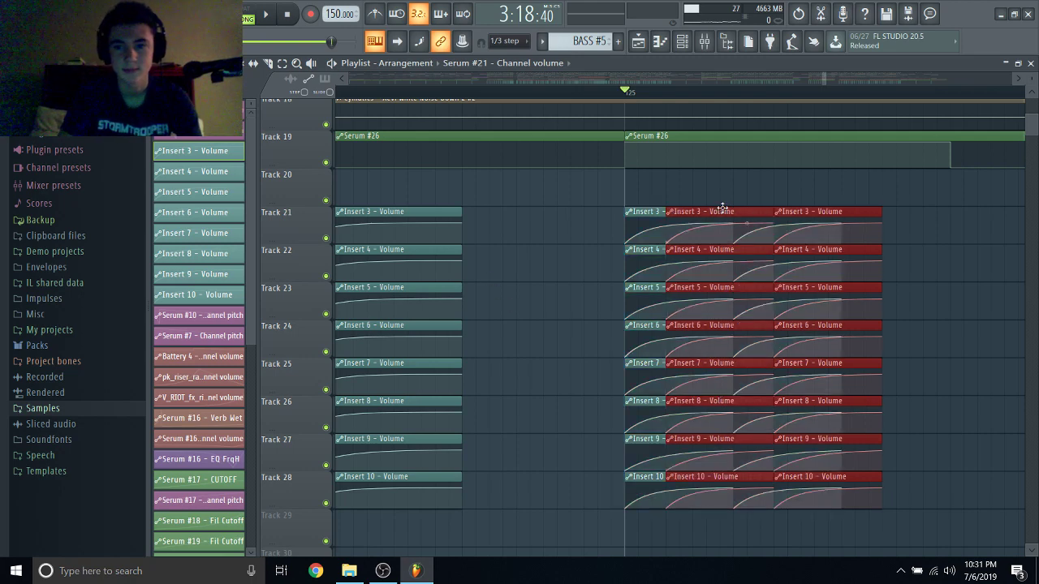
drag(721, 210, 903, 209)
key(space)
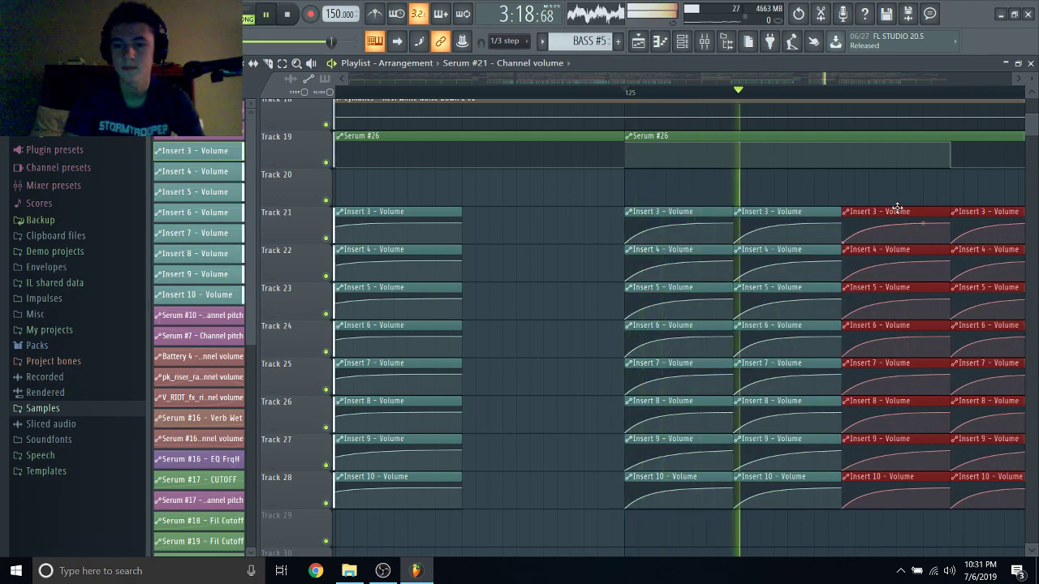
key(space)
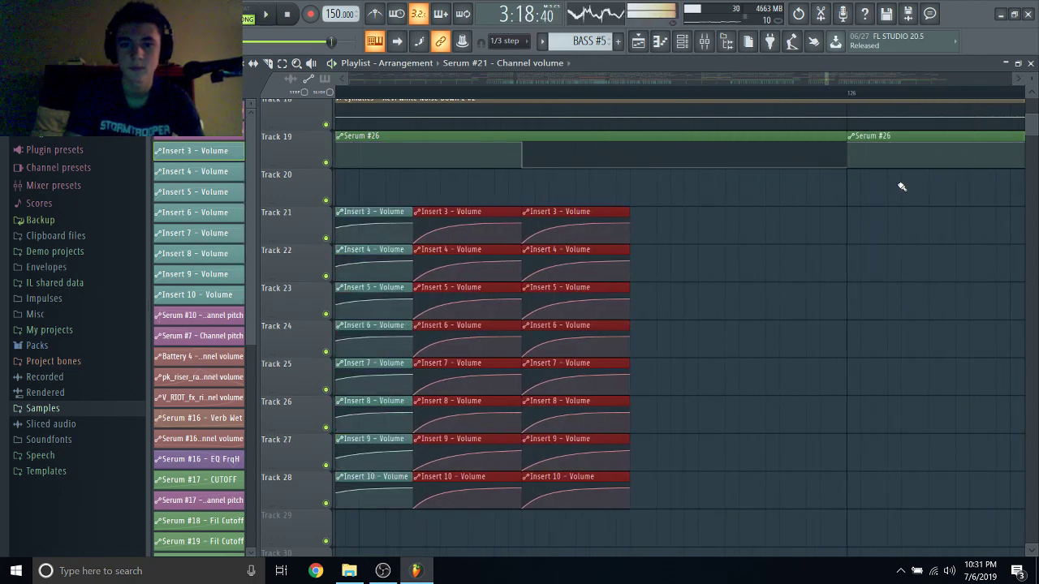
Copy the four automation columns from bar 125 twice in succession to fill bars 125–126 on Tracks 21–28.
drag(769, 206, 508, 469)
drag(494, 169, 772, 545)
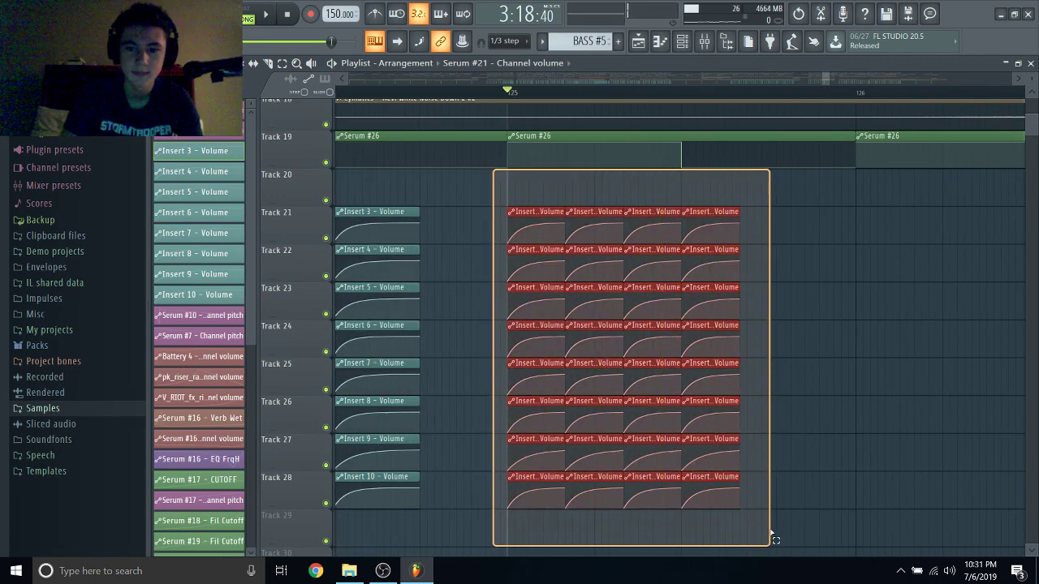
shift+drag(519, 261, 541, 260)
drag(547, 215, 764, 220)
scroll(897, 195, right, 3)
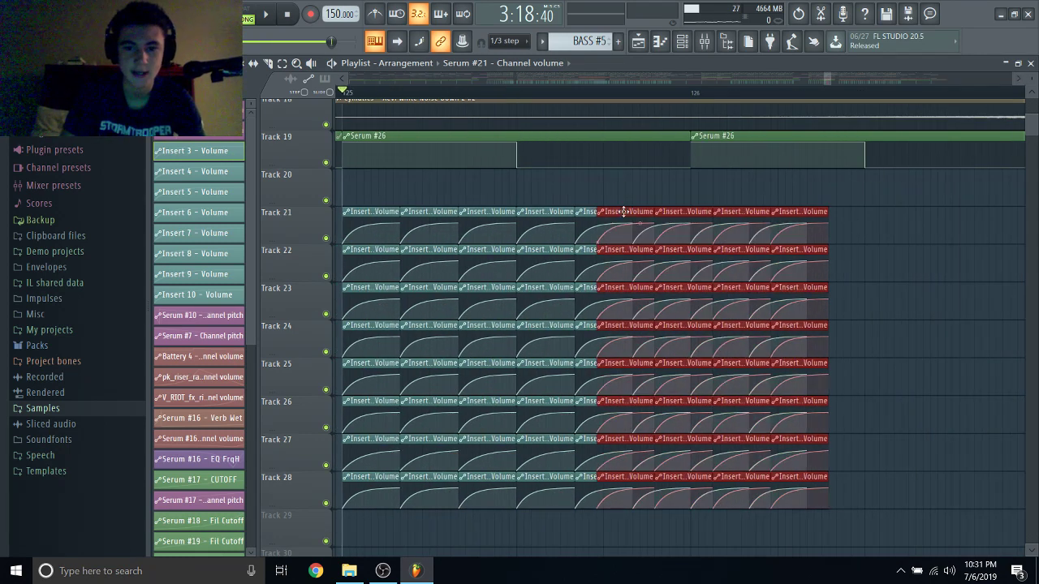
shift+drag(621, 215, 815, 224)
click(815, 224)
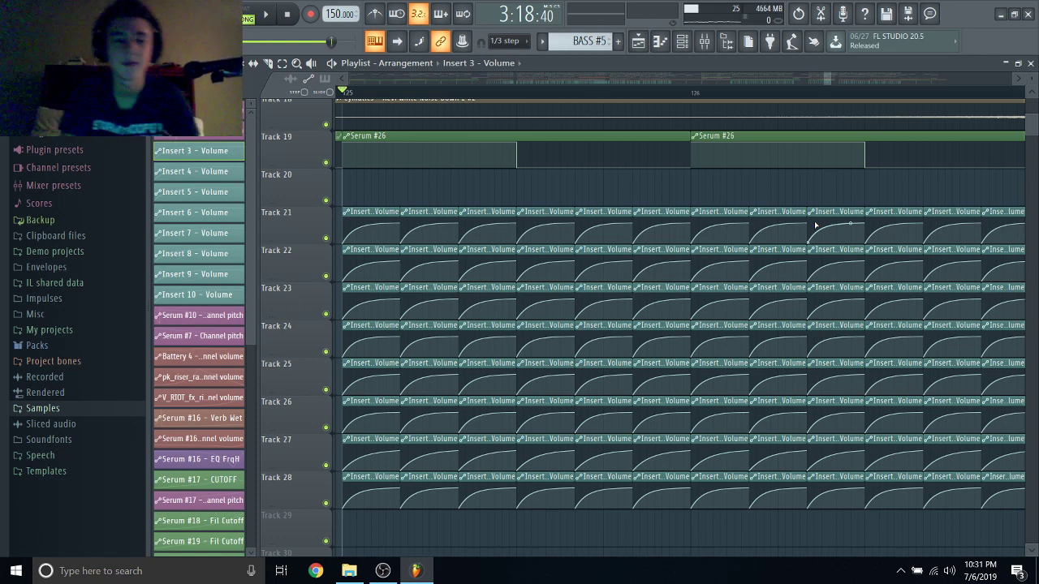
Copy the last two automation columns of bar 126 on Tracks 21–28 to the start of bar 127, with the playhead marking that bar.
scroll(769, 189, down, 2)
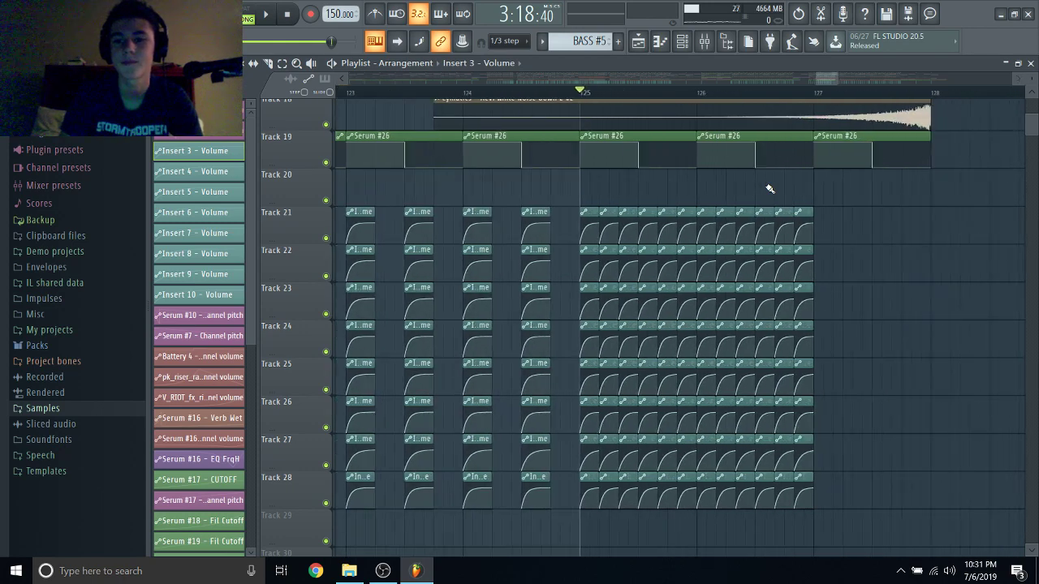
scroll(769, 190, up, 6)
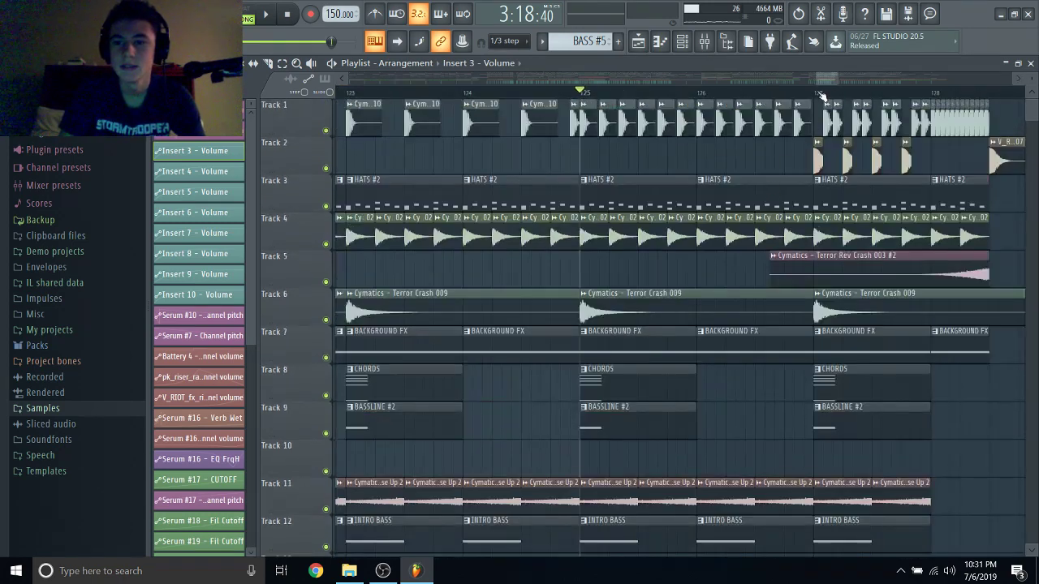
click(823, 94)
scroll(789, 242, down, 2)
scroll(789, 241, down, 4)
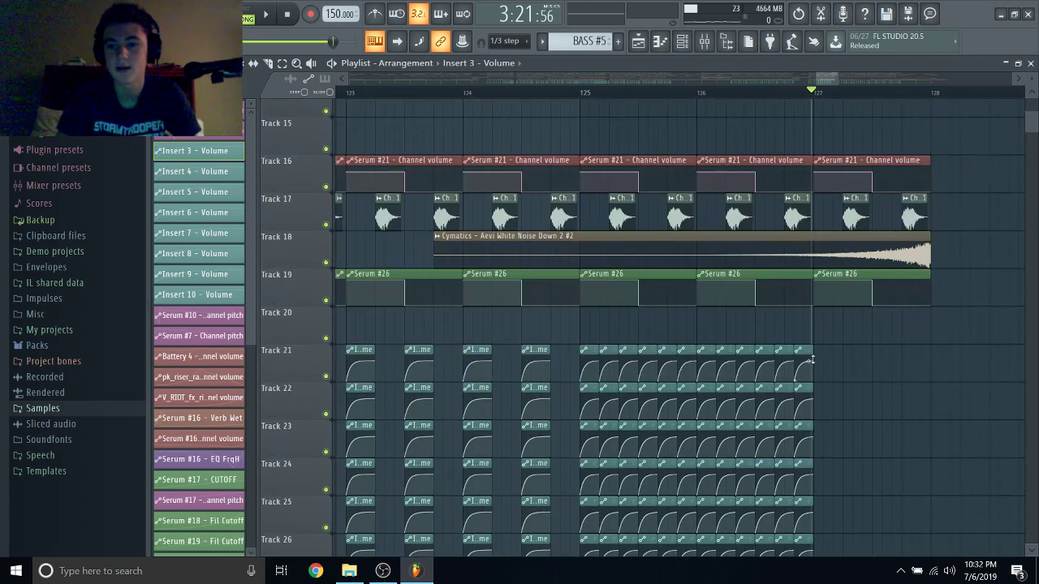
scroll(812, 357, up, 2)
click(815, 96)
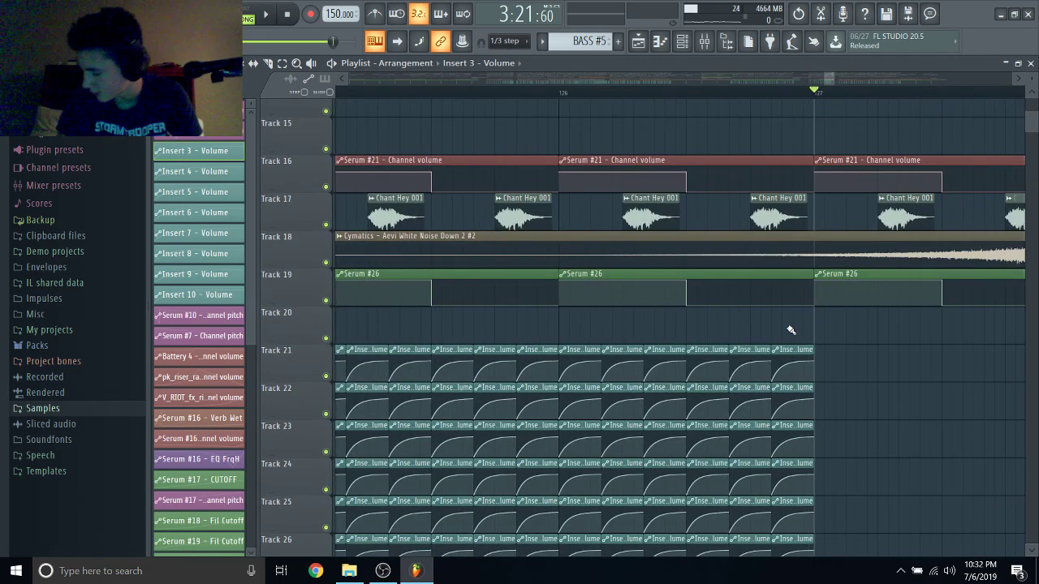
drag(791, 329, 758, 511)
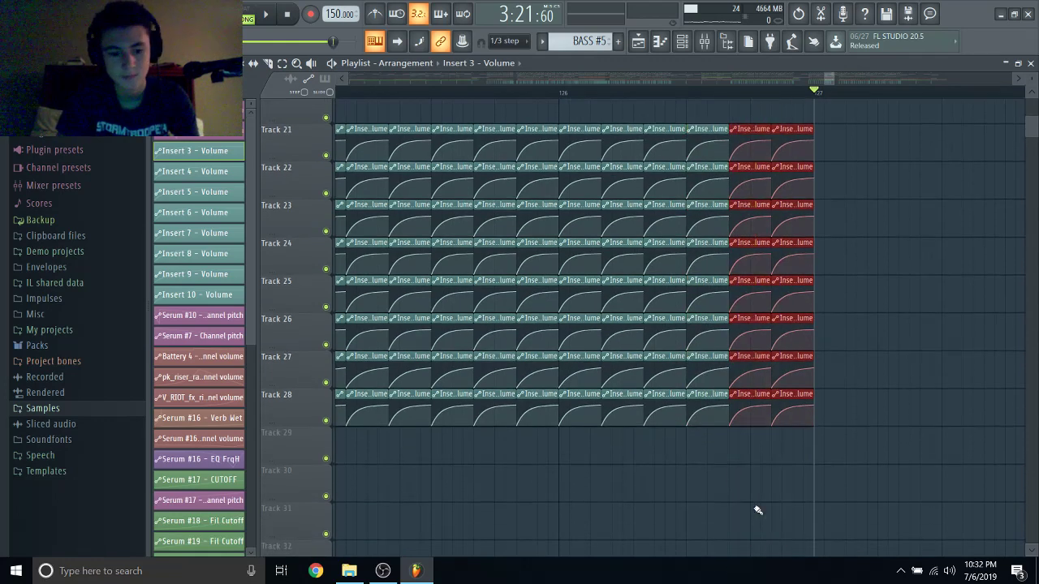
drag(746, 130, 830, 128)
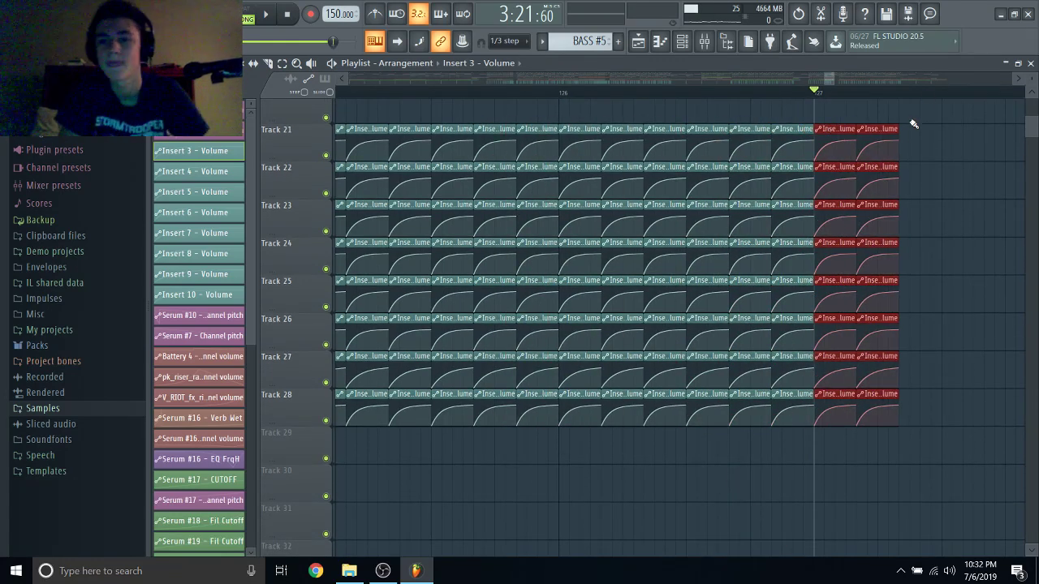
Shorten the two bar 127 automation columns to about one-third of a beat and fill the gaps after them with copies.
drag(898, 130, 879, 130)
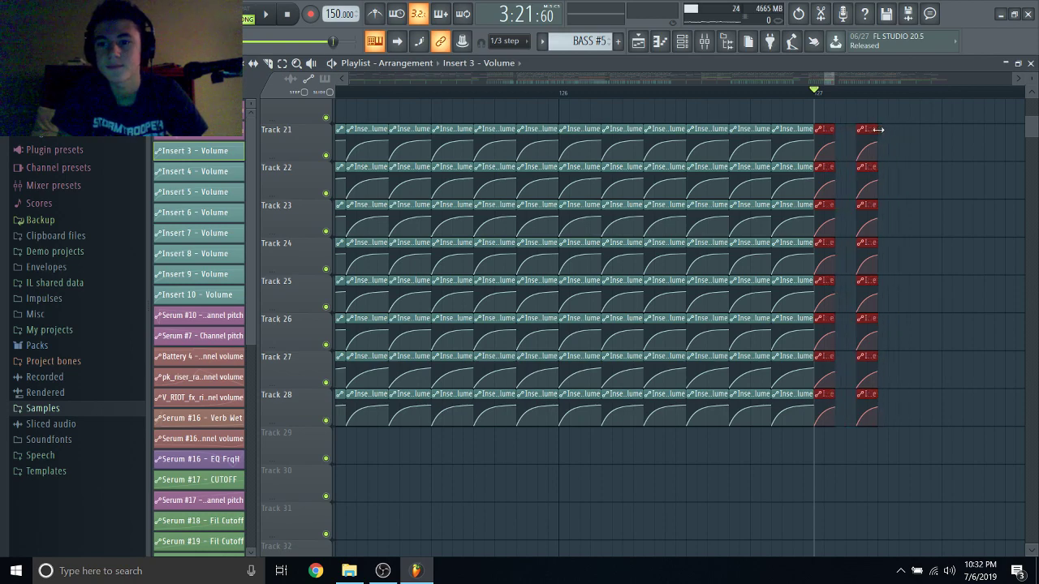
scroll(933, 160, up, 10)
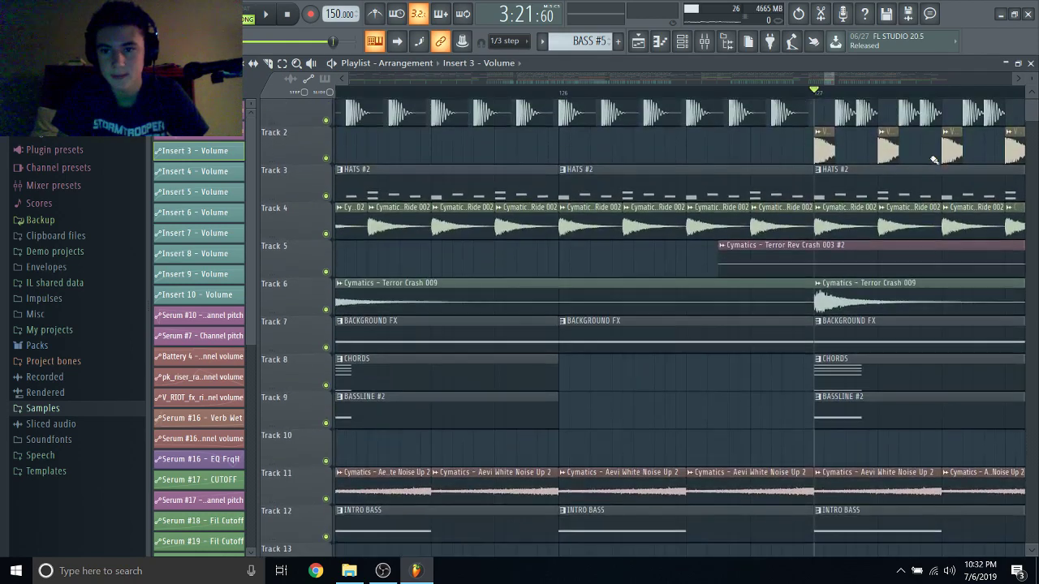
scroll(934, 160, down, 5)
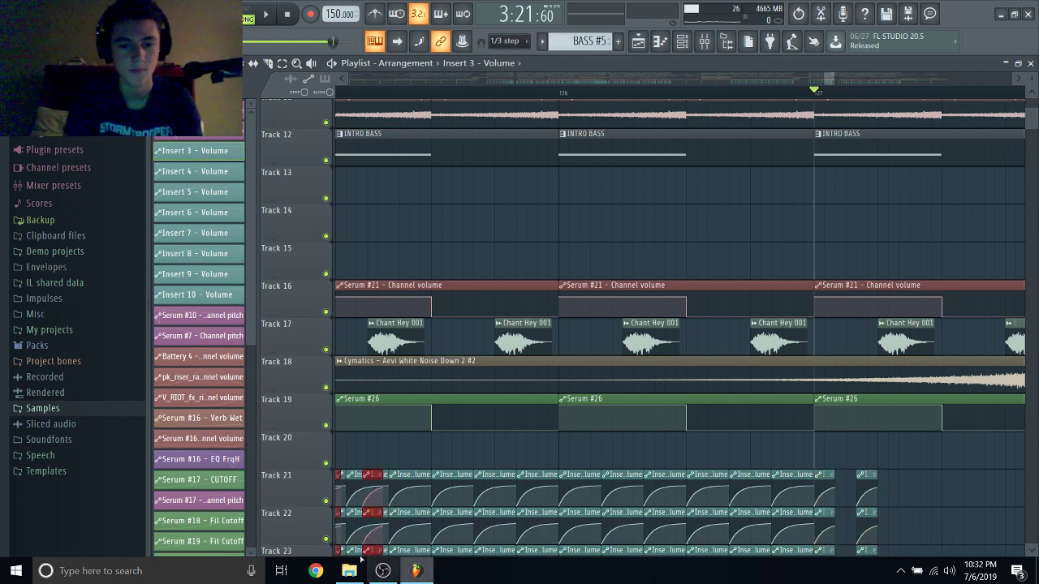
key(ctrl+v)
drag(859, 472, 891, 473)
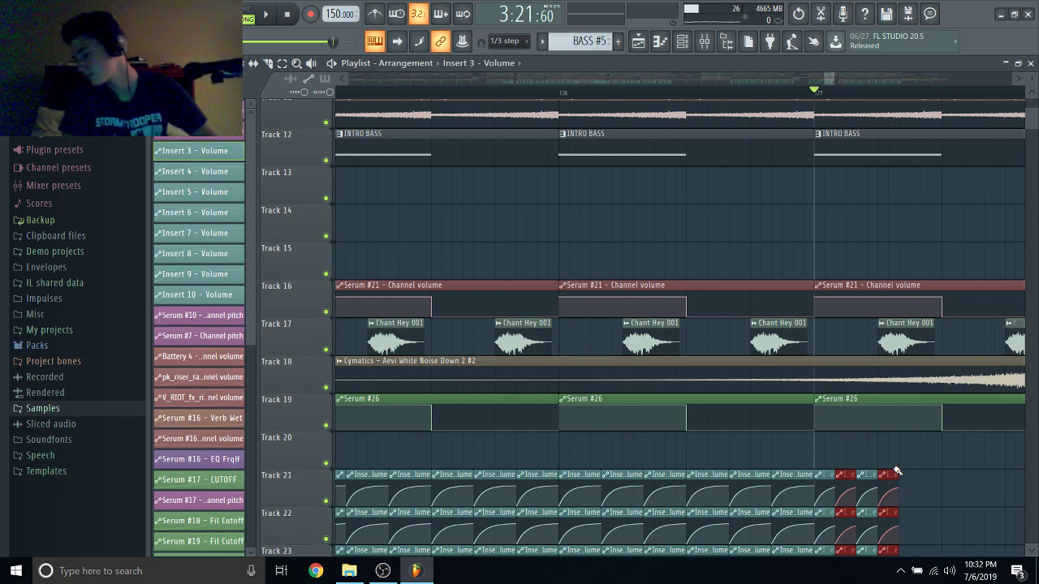
Copy the last three shortened automation columns in bar 127 on Tracks 21–28 and place them directly after the existing four.
drag(916, 494, 849, 547)
scroll(933, 463, down, 4)
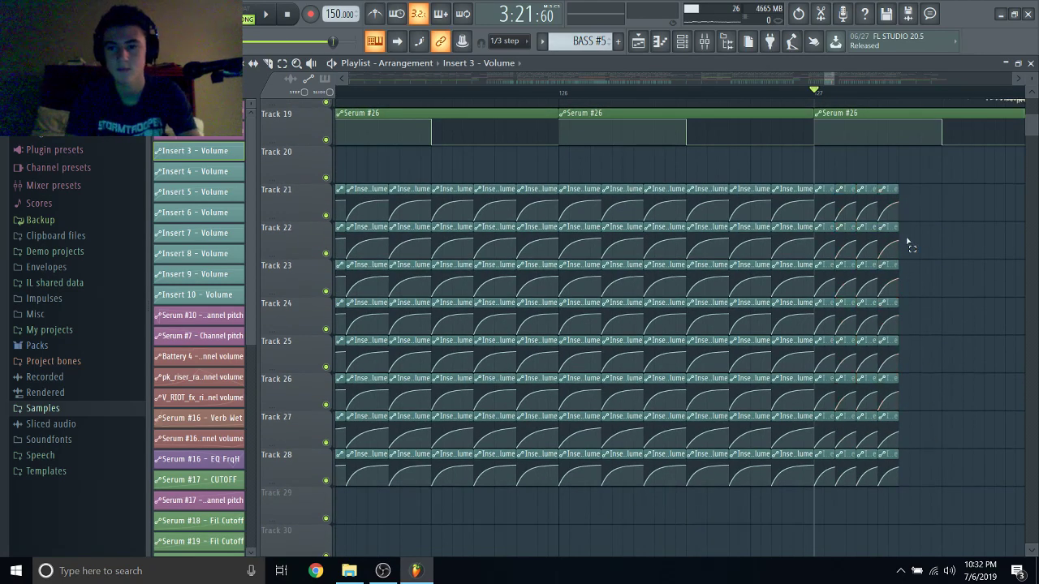
drag(915, 185, 846, 496)
key(ctrl+c)
key(ctrl+v)
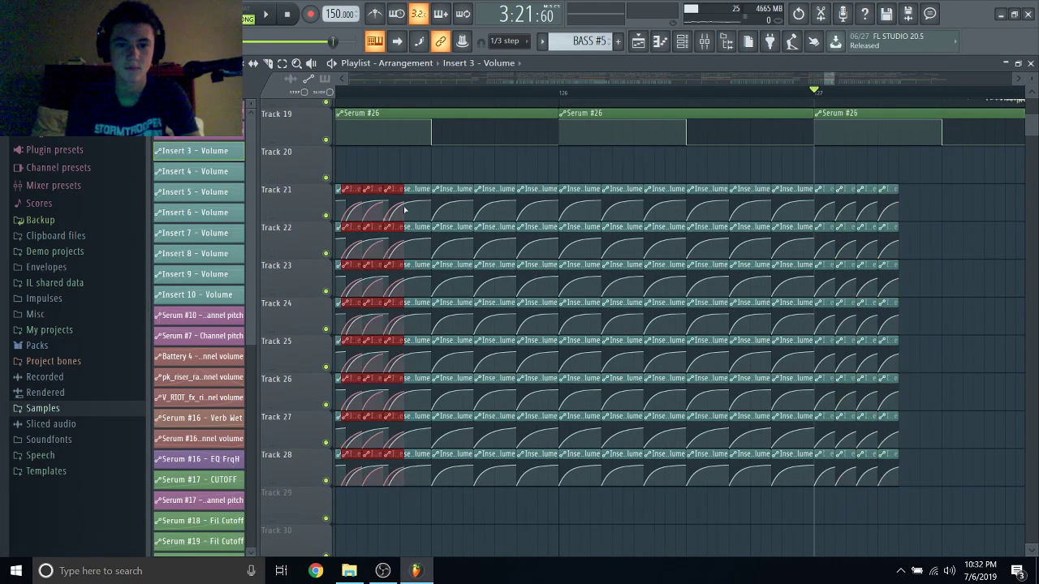
drag(392, 187, 947, 209)
Duplicate all seven shortened automation columns in bar 127 and place the copies directly after them, running past the start of bar 128.
drag(826, 167, 1017, 380)
drag(998, 154, 833, 507)
key(ctrl+v)
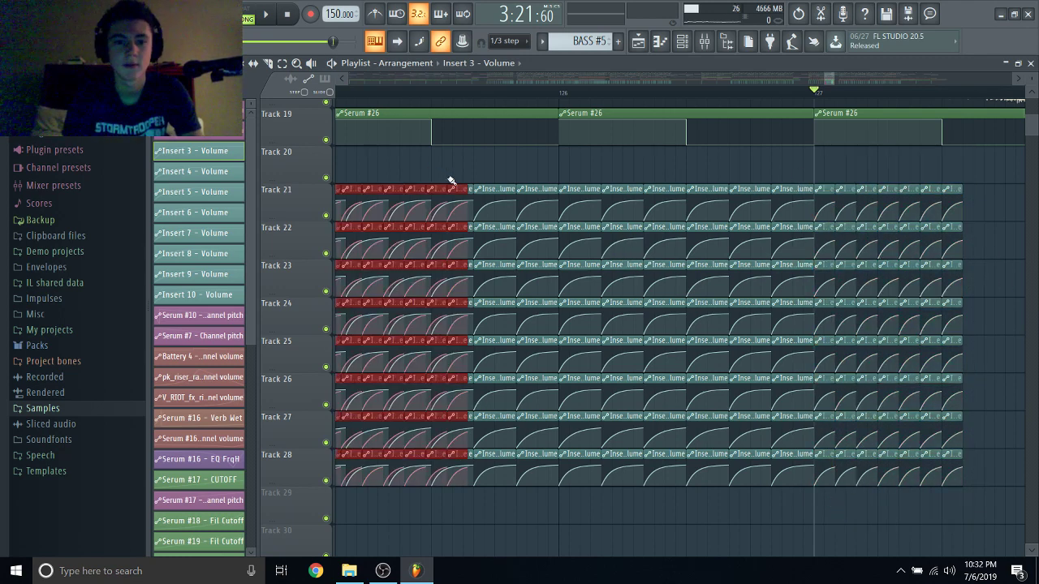
drag(433, 186, 999, 202)
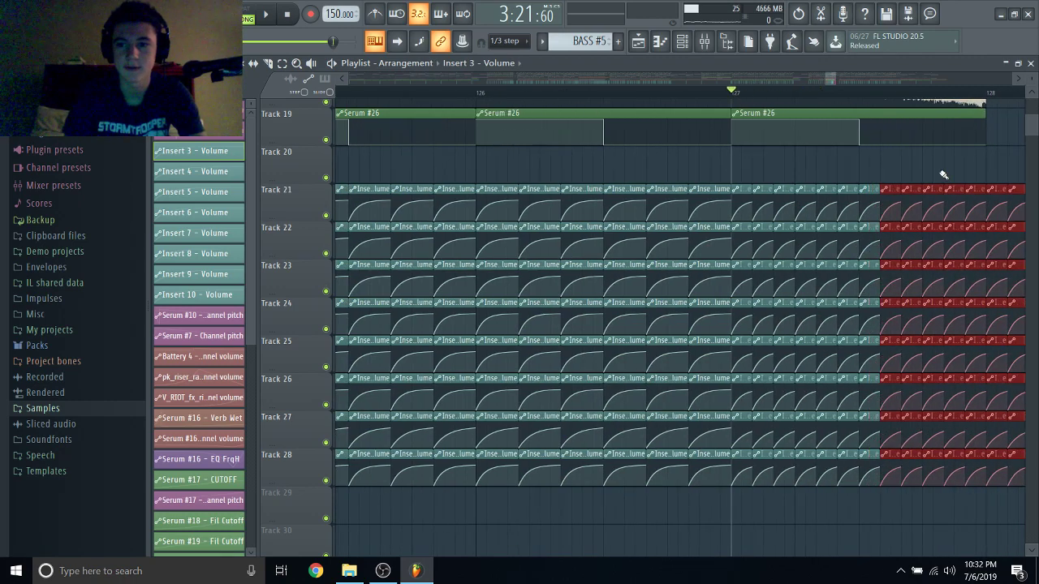
Shorten the two automation columns at the start of bar 128 on Tracks 21–28 to half their length, following the rapid hits on Track 1.
scroll(940, 174, up, 6)
scroll(942, 174, right, 4)
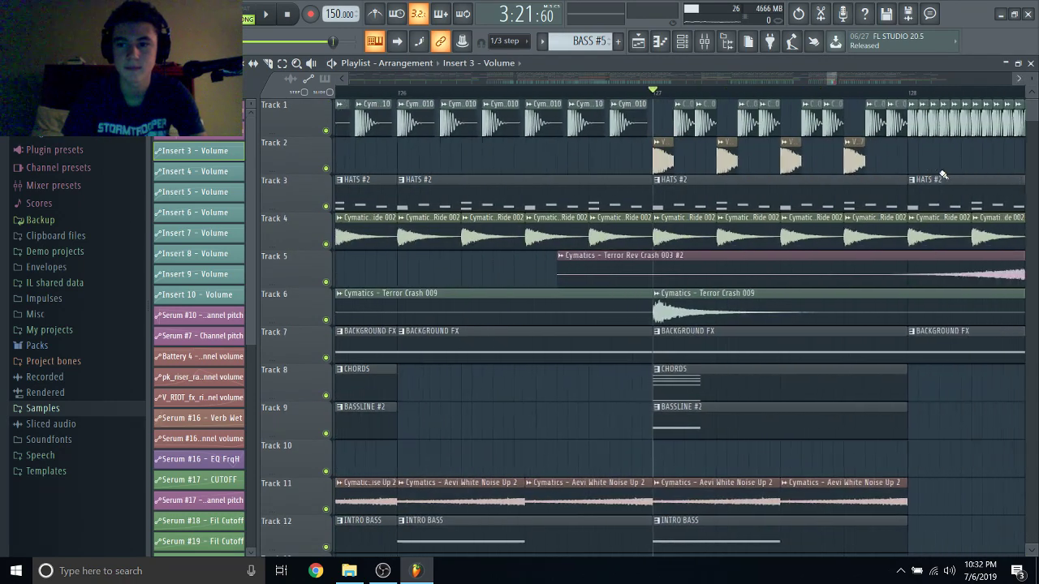
click(898, 94)
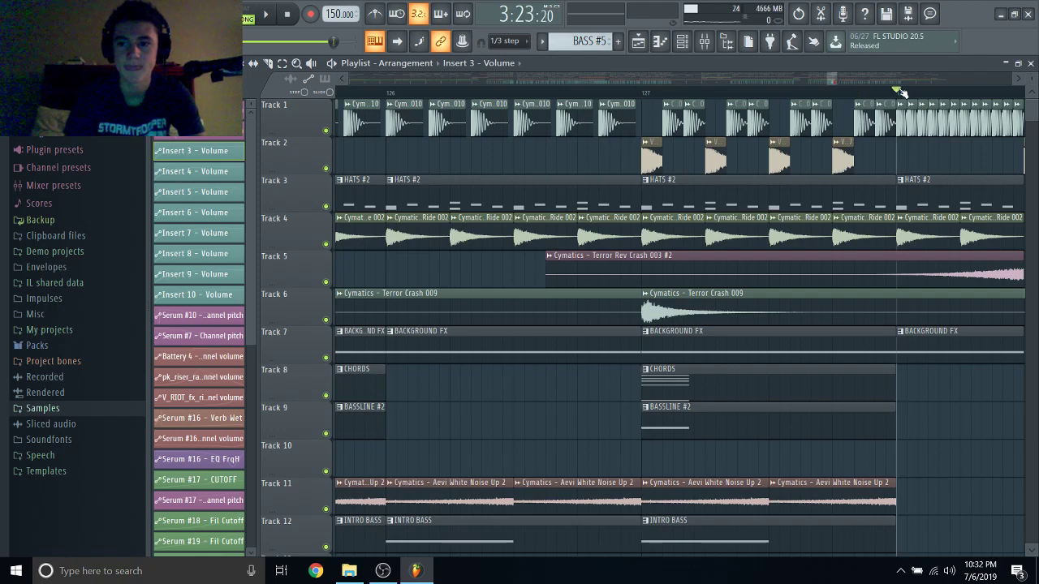
scroll(823, 459, down, 6)
scroll(823, 459, right, 4)
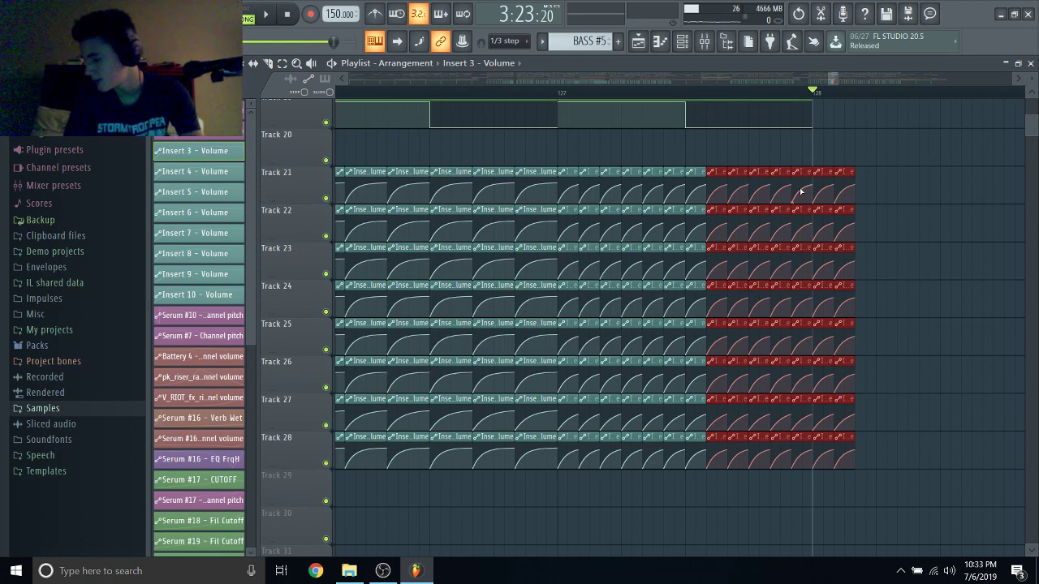
drag(818, 130, 934, 483)
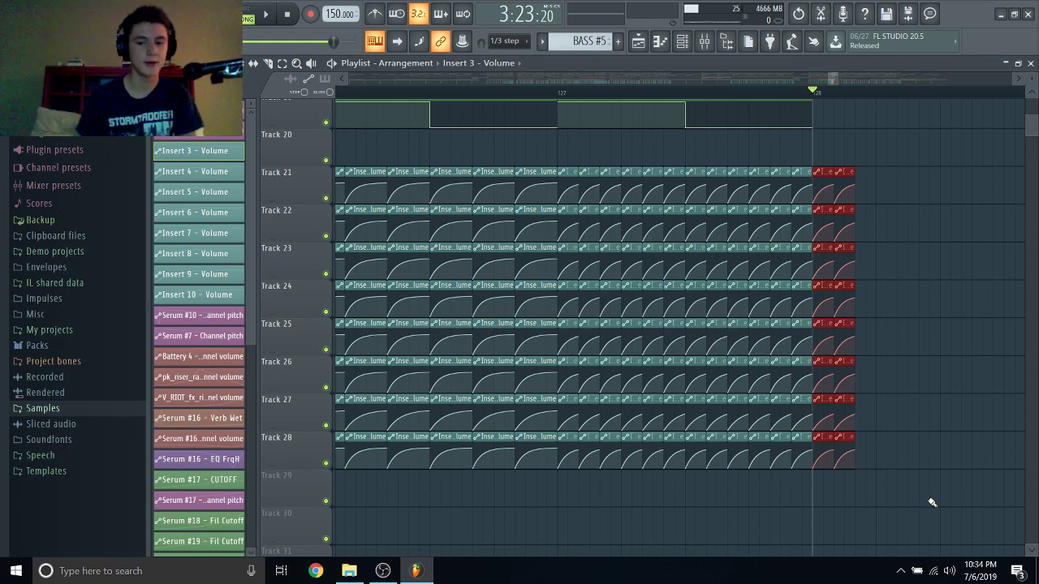
scroll(932, 503, up, 10)
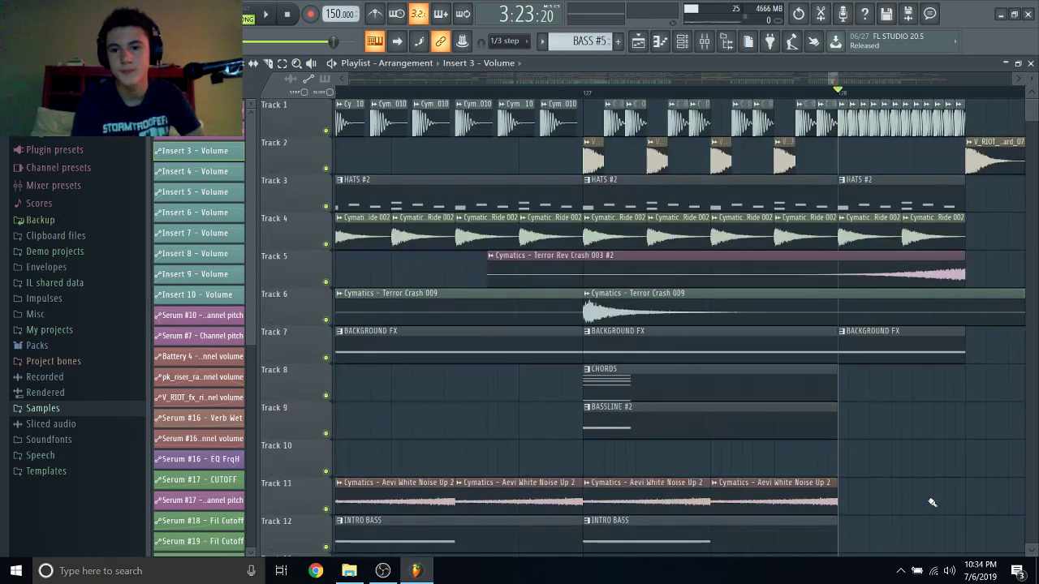
scroll(932, 502, down, 10)
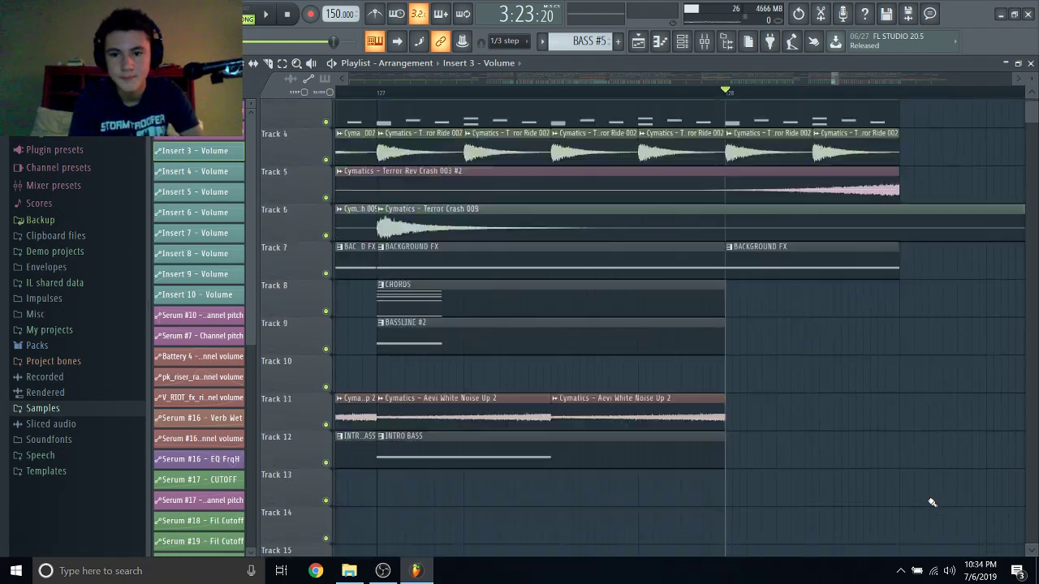
scroll(931, 503, down, 2)
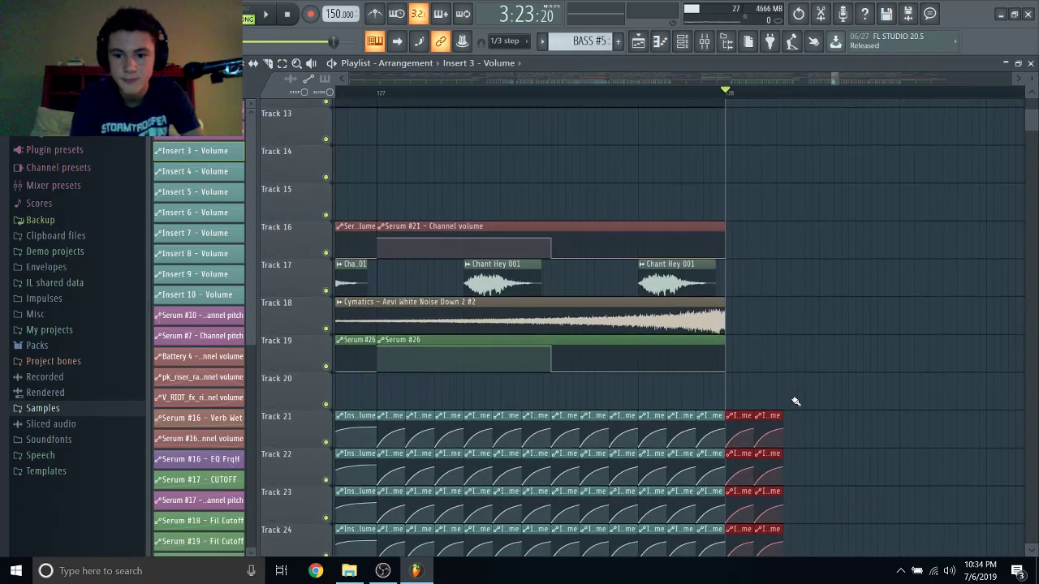
scroll(790, 398, up, 10)
scroll(794, 401, down, 2)
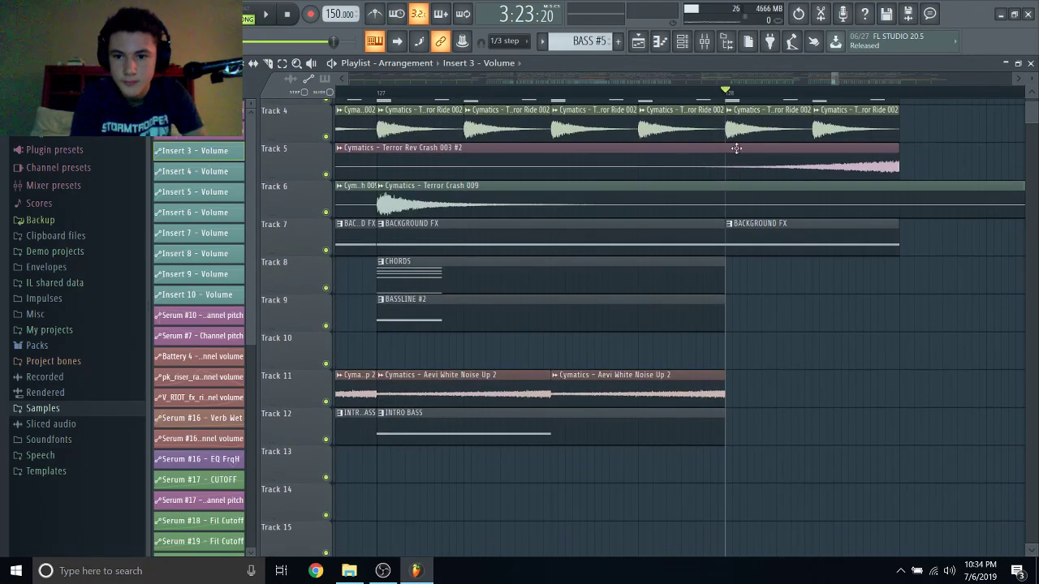
scroll(746, 144, up, 3)
click(740, 94)
scroll(772, 297, down, 14)
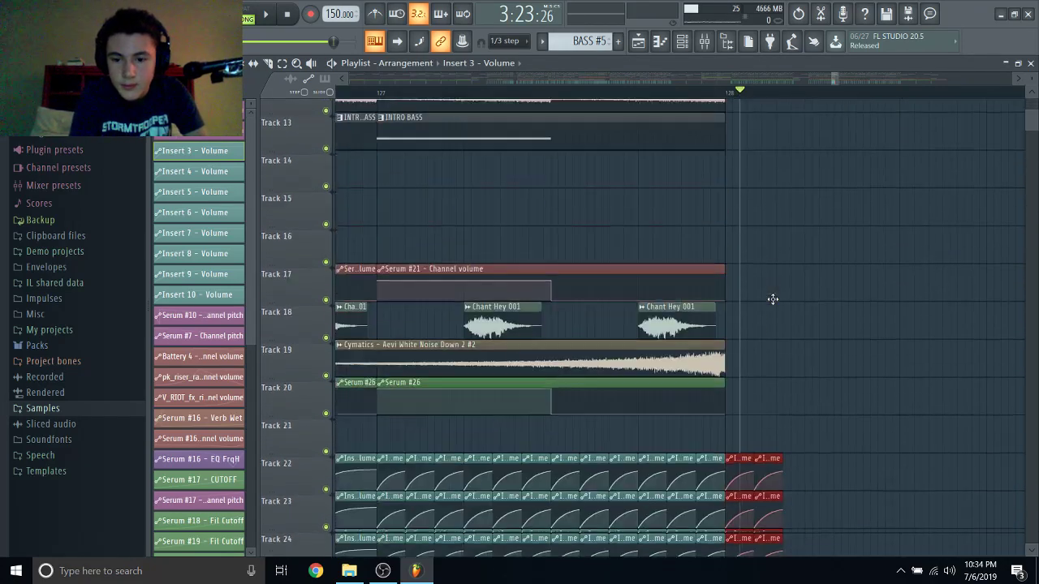
drag(783, 330, 771, 329)
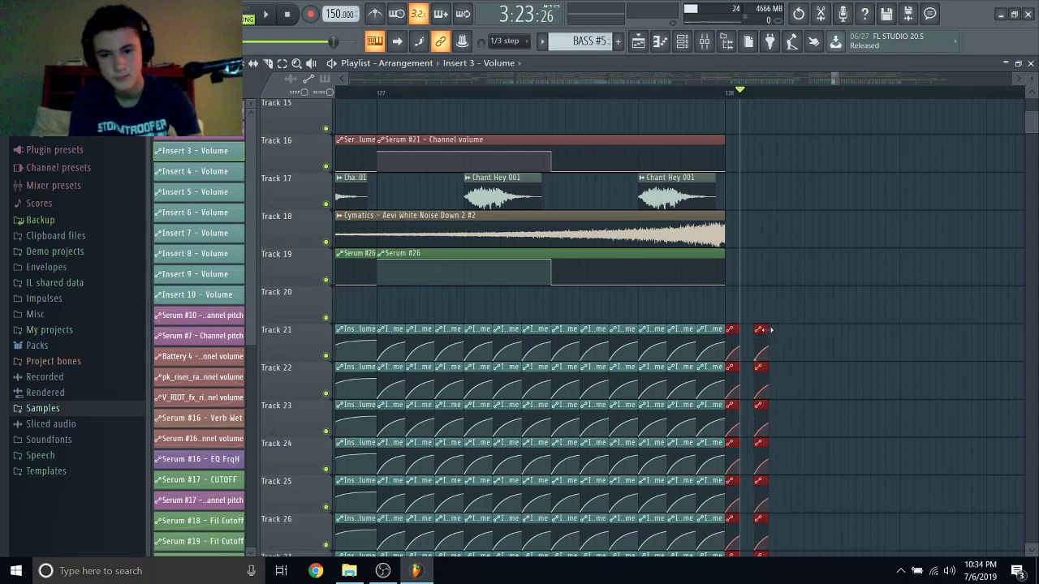
Copy the two halved automation columns in bar 128 into the gaps after each of them on Tracks 21–28.
key(ctrl+v)
scroll(457, 343, up, 1)
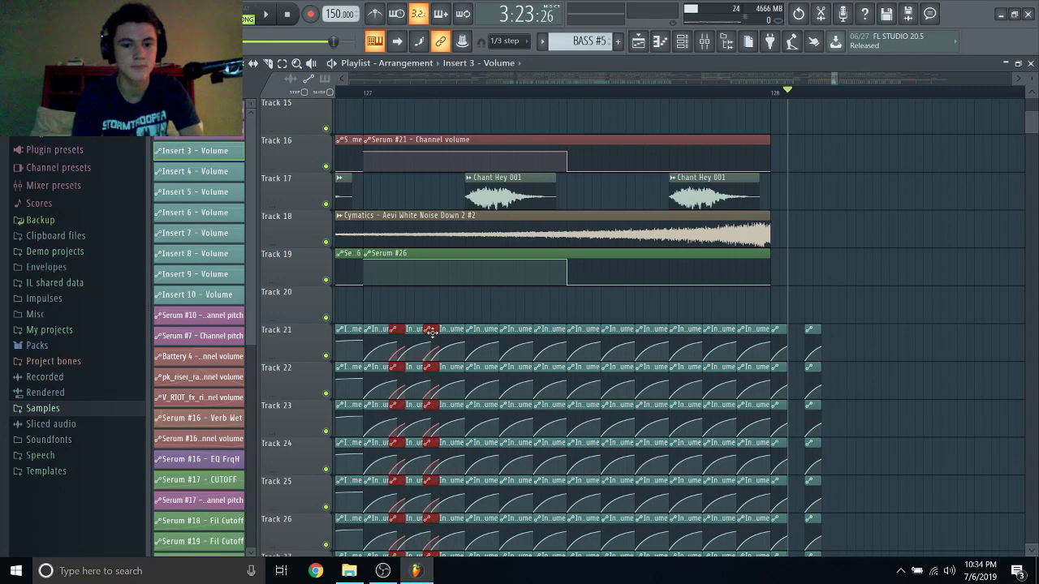
drag(431, 333, 833, 324)
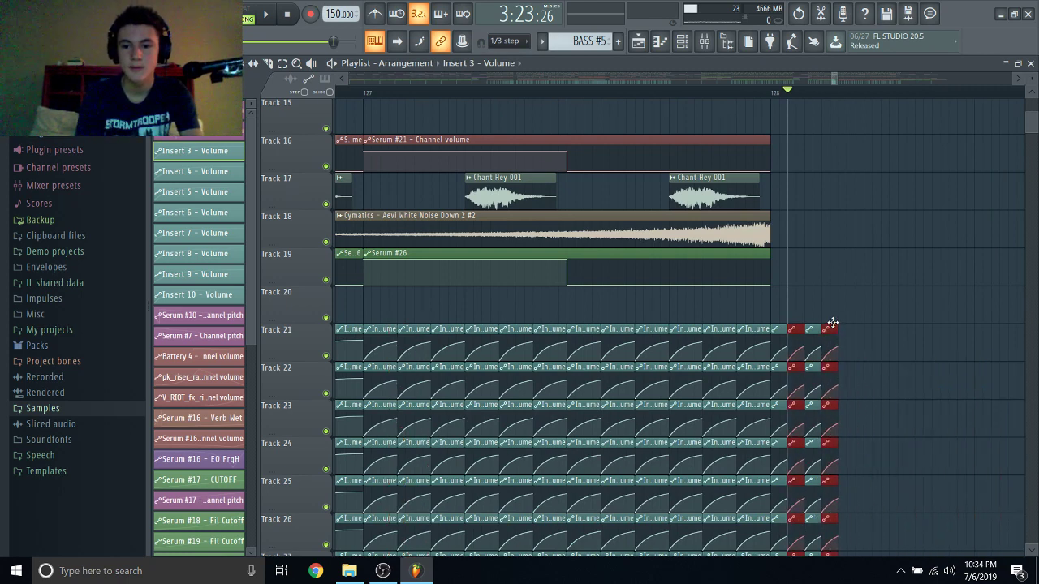
Copy the four short automation columns at the start of bar 128 and place them directly after the originals.
drag(784, 288, 893, 561)
key(ctrl+v)
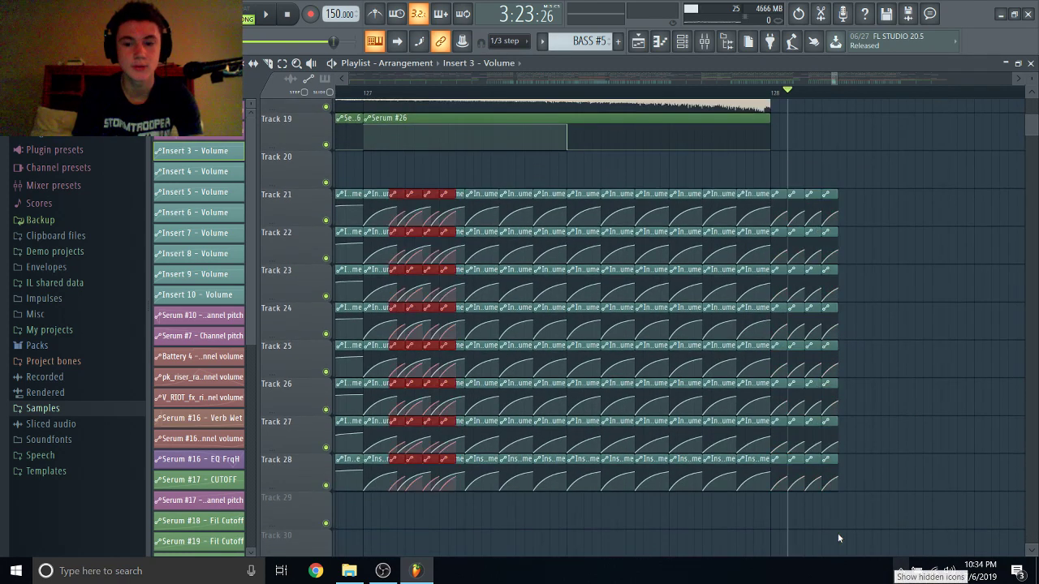
right_click(396, 198)
click(406, 193)
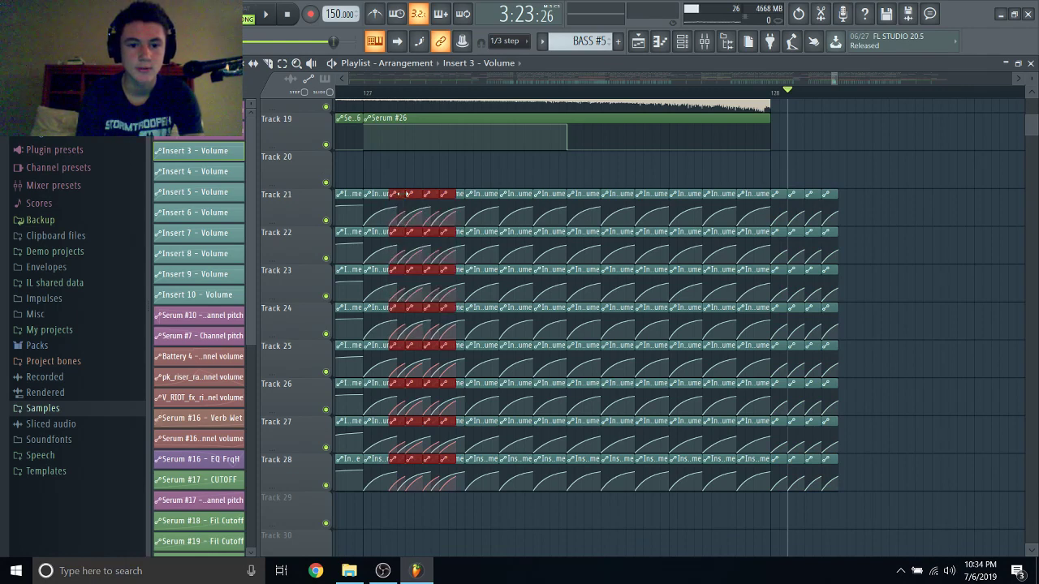
drag(398, 195, 853, 198)
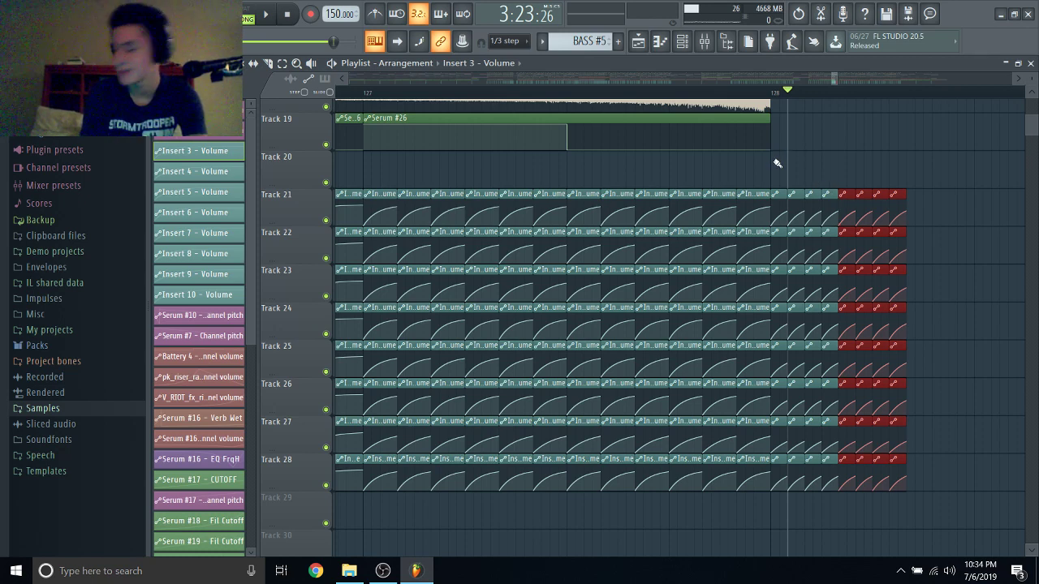
Add another four short automation columns directly after the eight in bar 128 on Tracks 21–28, up to the end of the Track 1 hits.
drag(777, 164, 974, 513)
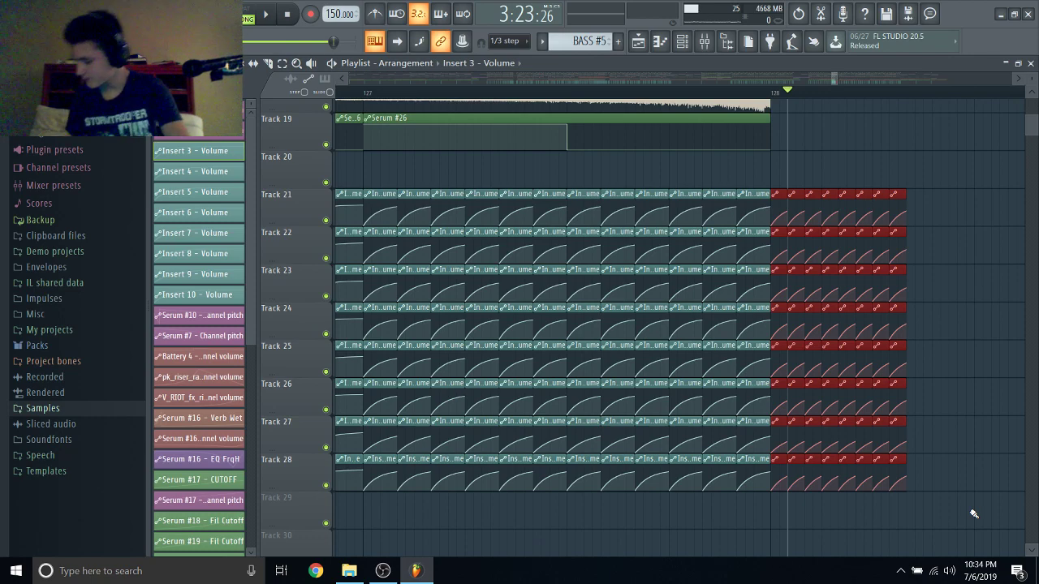
scroll(891, 219, up, 6)
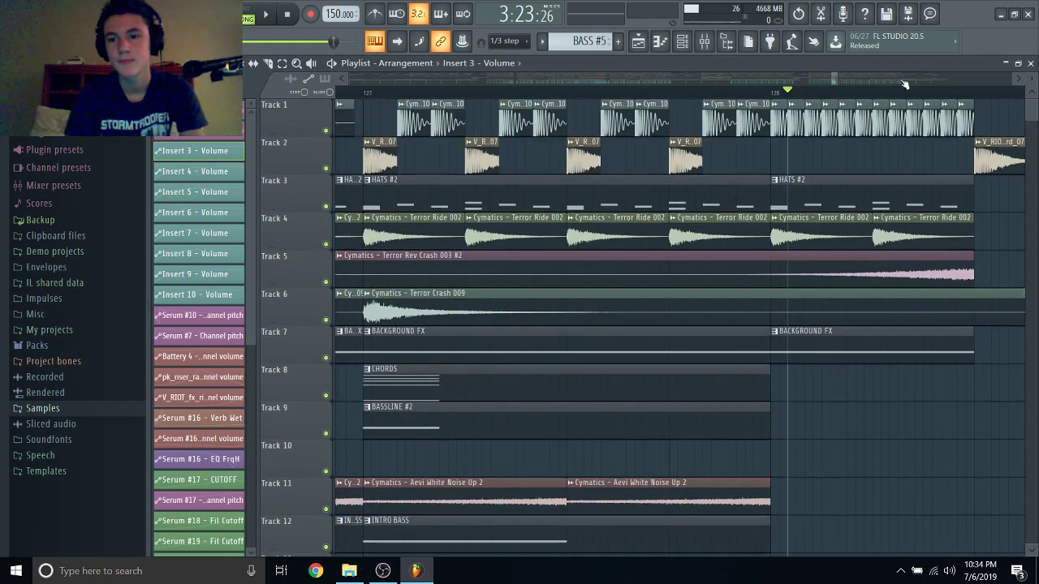
click(873, 91)
scroll(877, 93, down, 6)
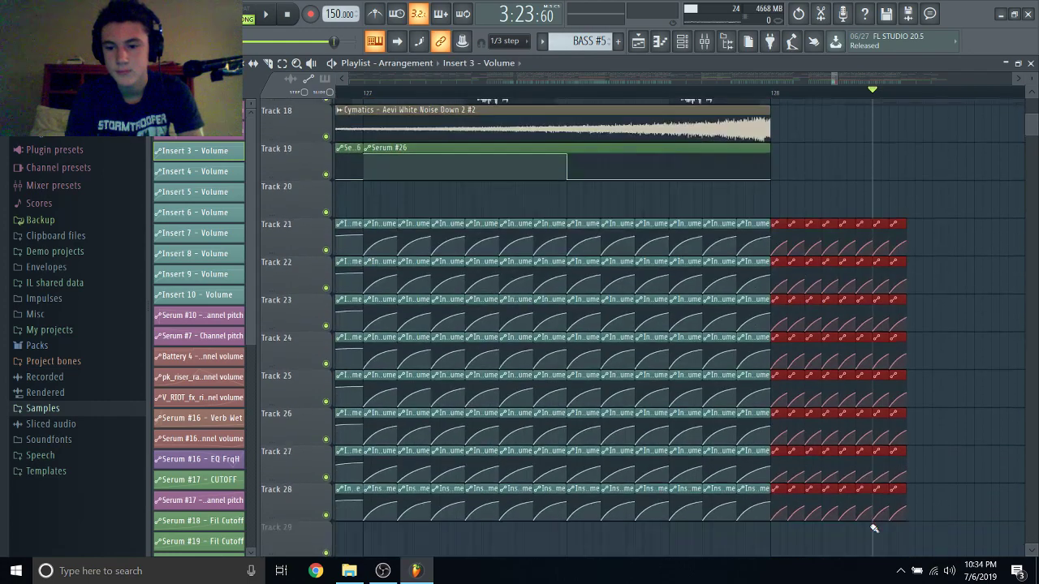
click(905, 93)
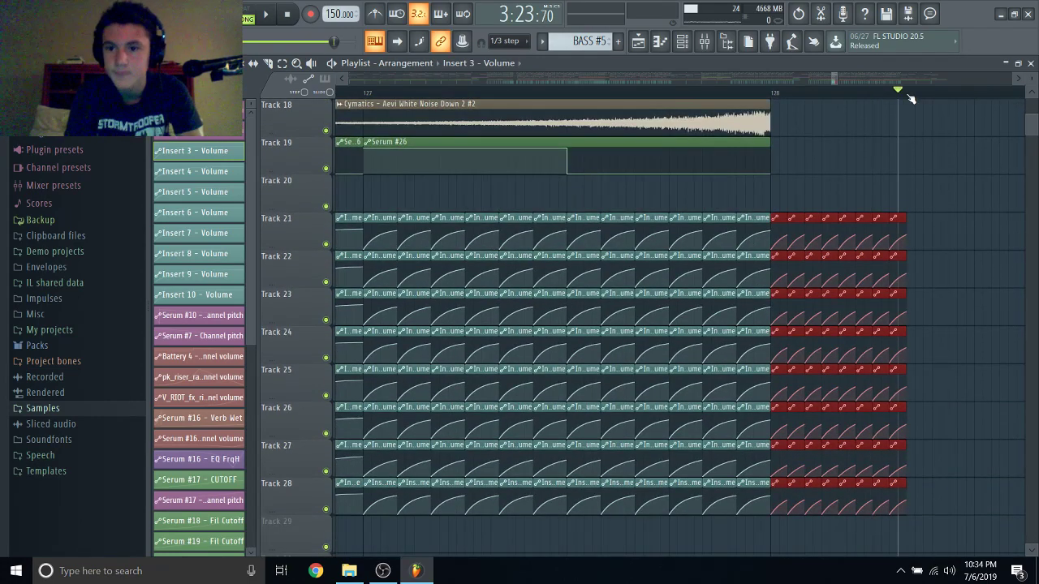
key(ctrl+v)
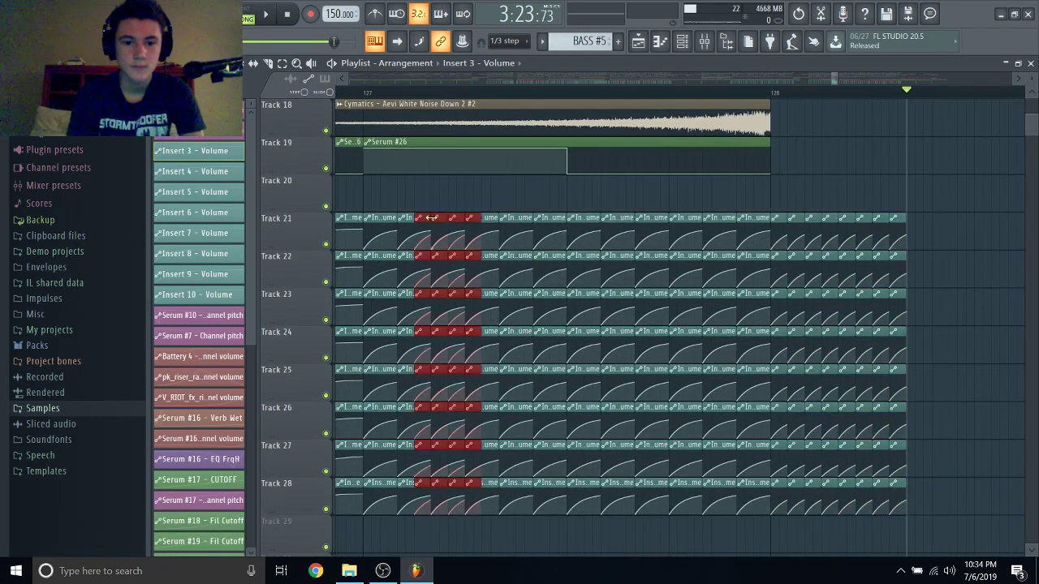
drag(422, 216, 921, 212)
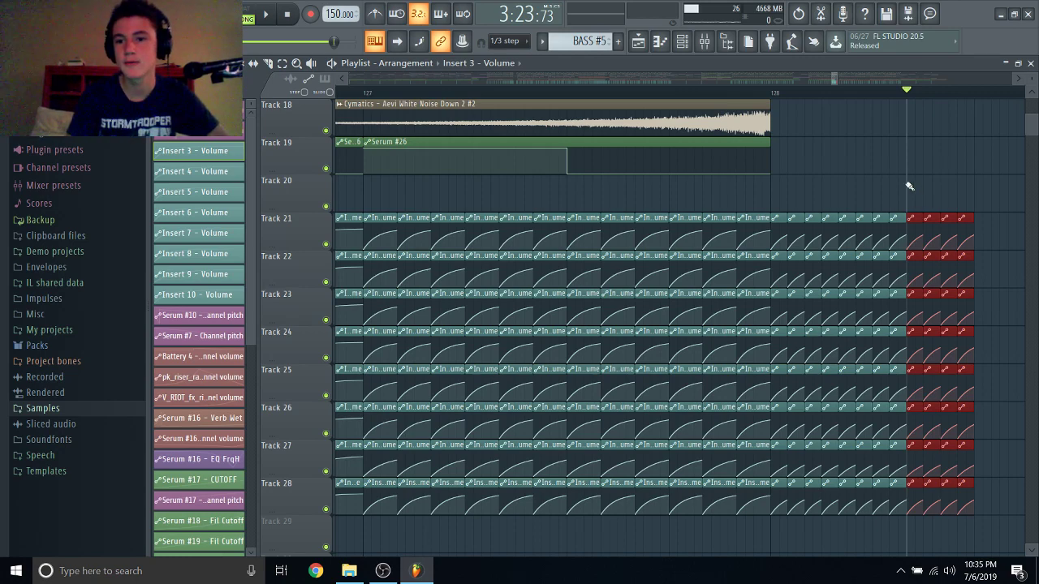
Copy a full-length automation column from the end of bar 127 on Tracks 21–28 past the short columns in bar 128.
scroll(906, 180, up, 10)
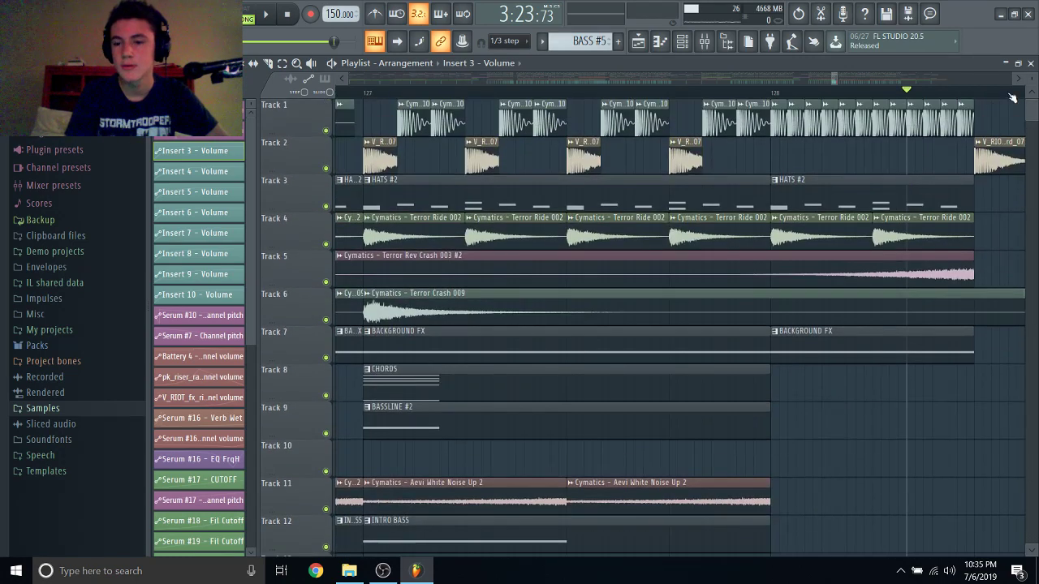
scroll(924, 493, down, 8)
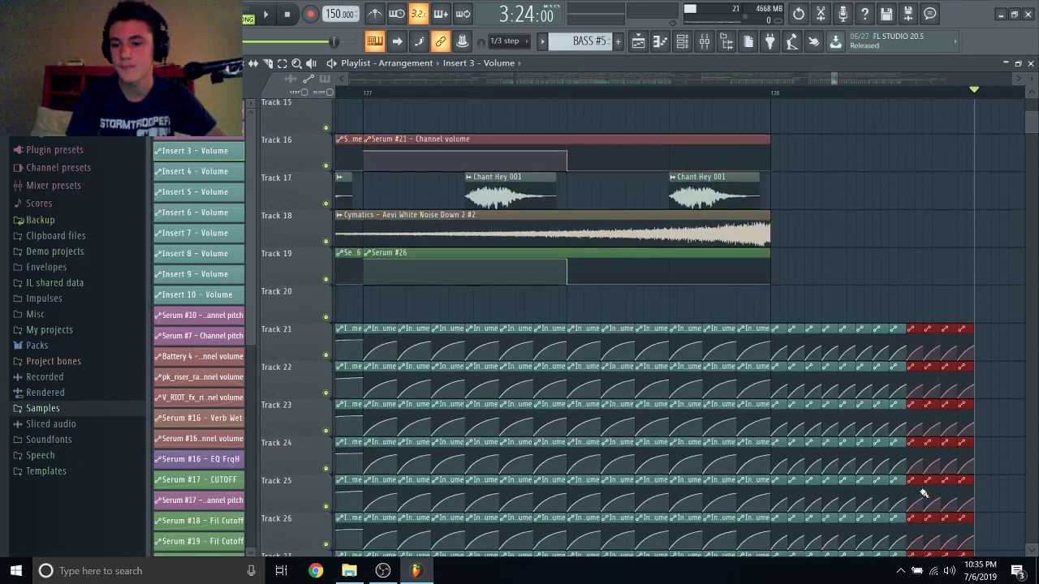
scroll(747, 305, down, 3)
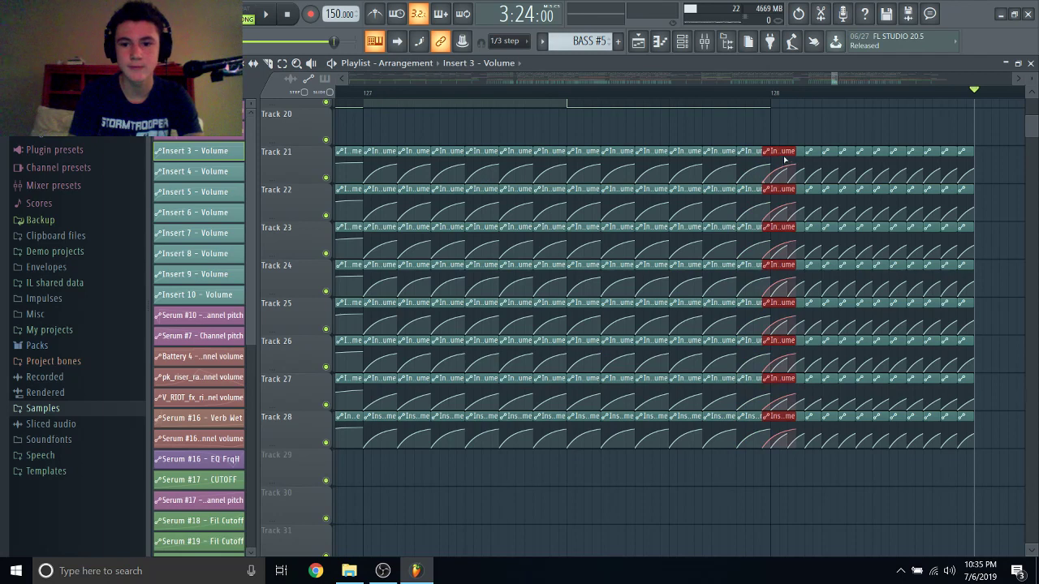
drag(782, 152, 920, 160)
scroll(922, 120, up, 10)
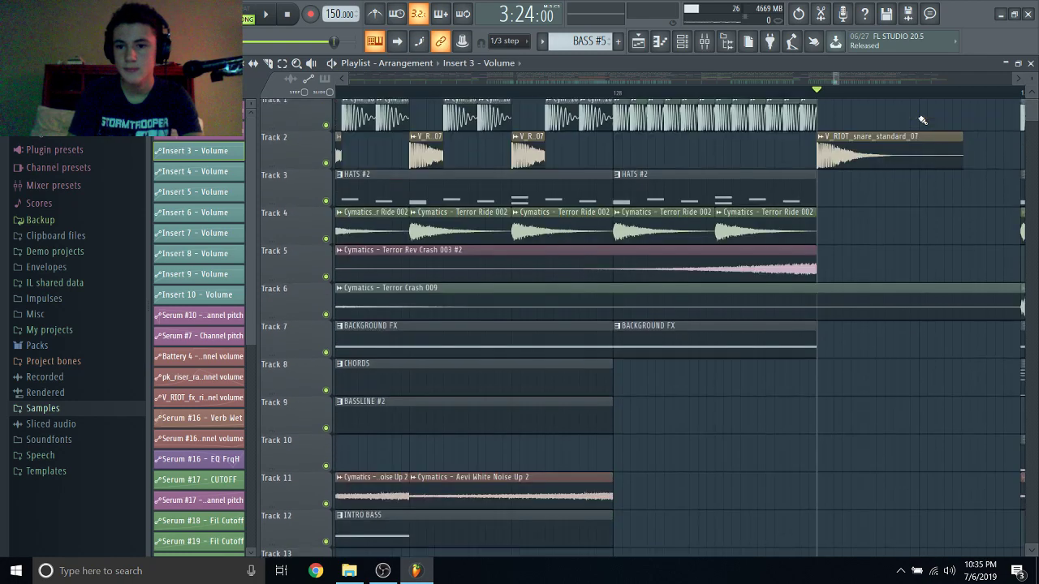
scroll(923, 121, up, 4)
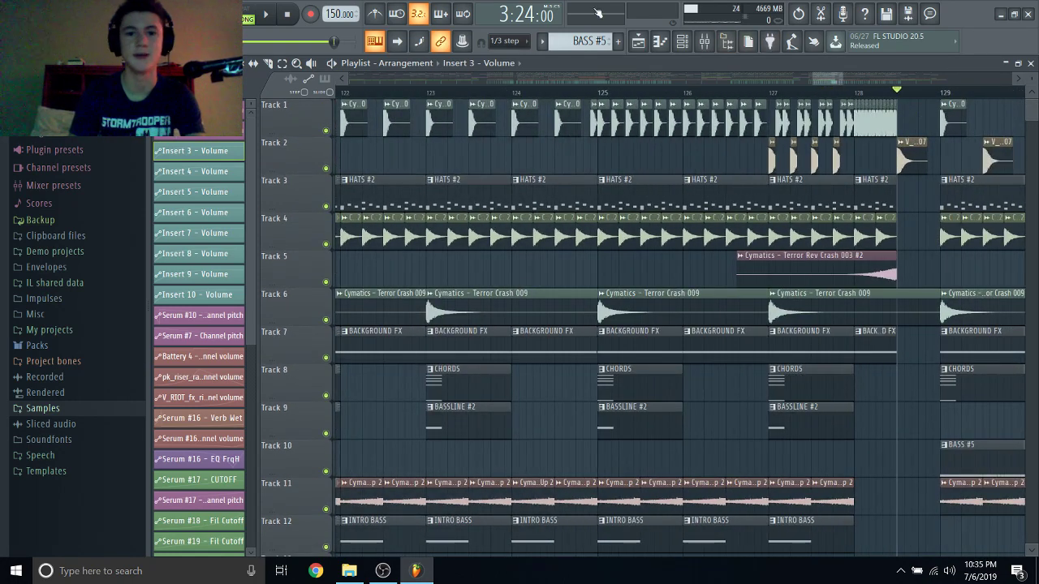
Set the global snap to Line and play the arrangement from bar 121.
click(507, 41)
click(500, 55)
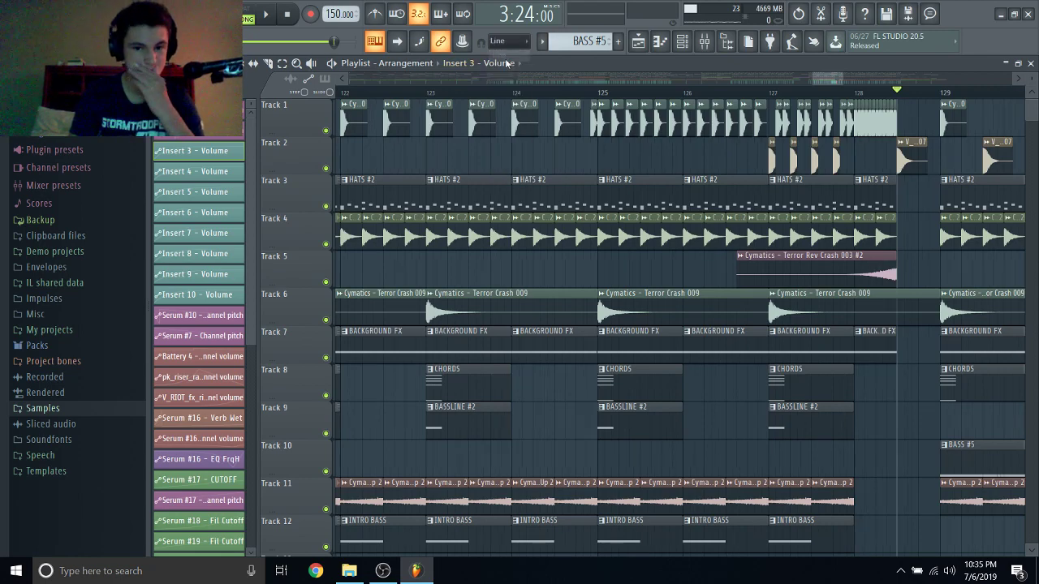
scroll(629, 129, down, 3)
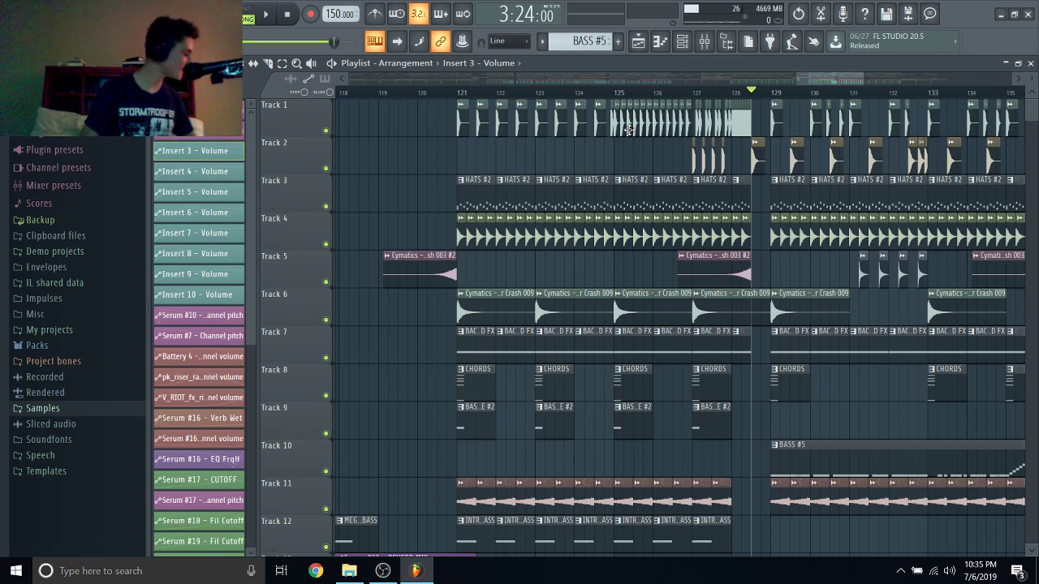
scroll(732, 85, up, 1)
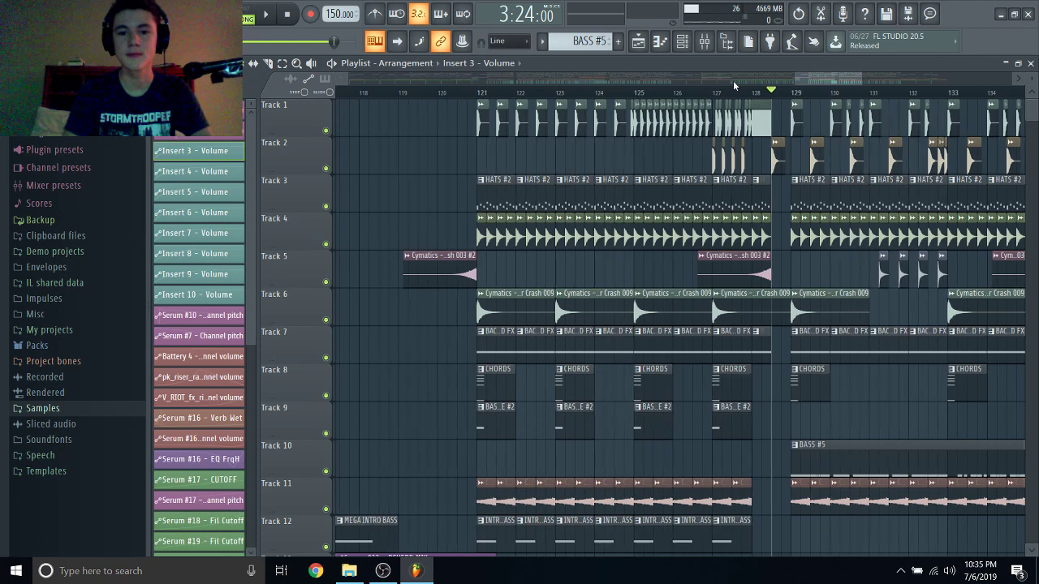
click(474, 95)
key(space)
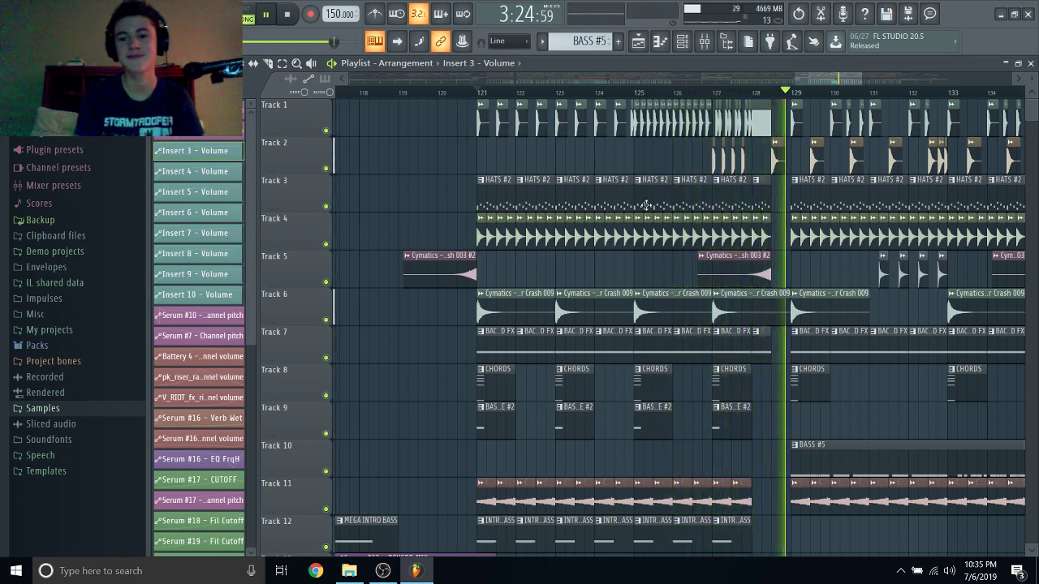
Select the first half of bar 137 as the playback range in the playlist and deselect all clips.
scroll(814, 295, down, 4)
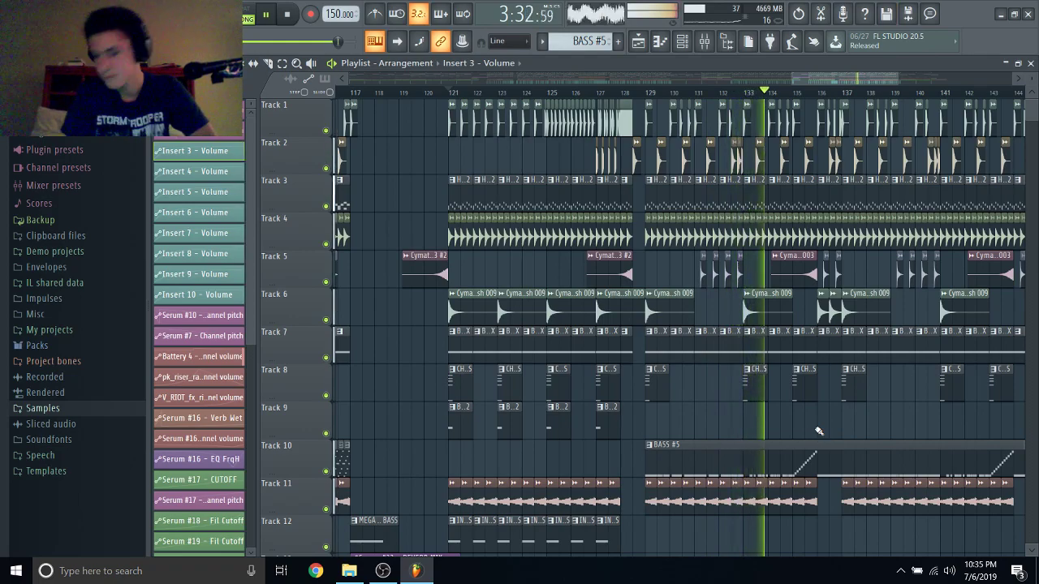
scroll(818, 431, down, 5)
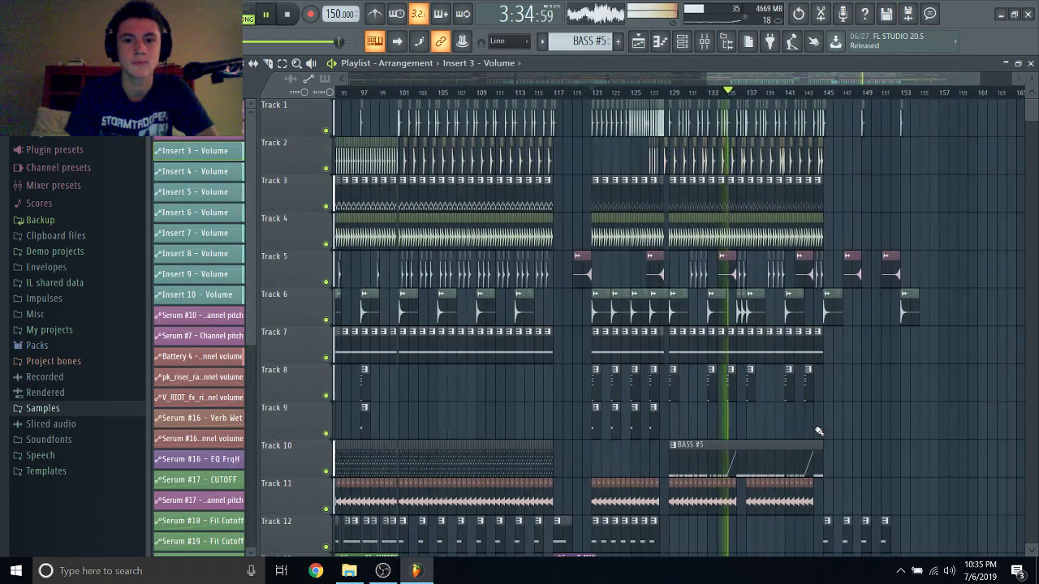
scroll(819, 431, up, 3)
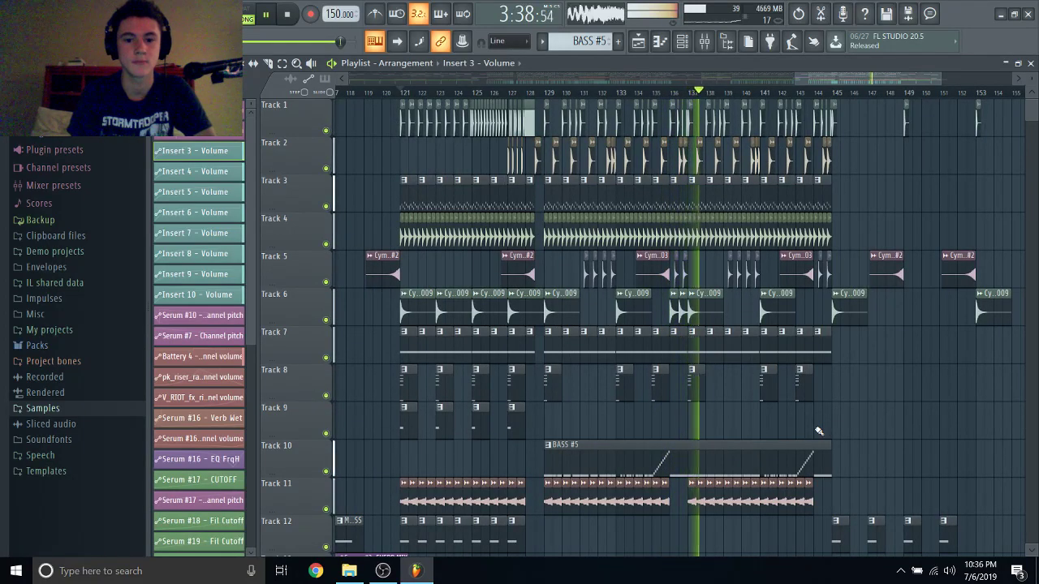
click(695, 445)
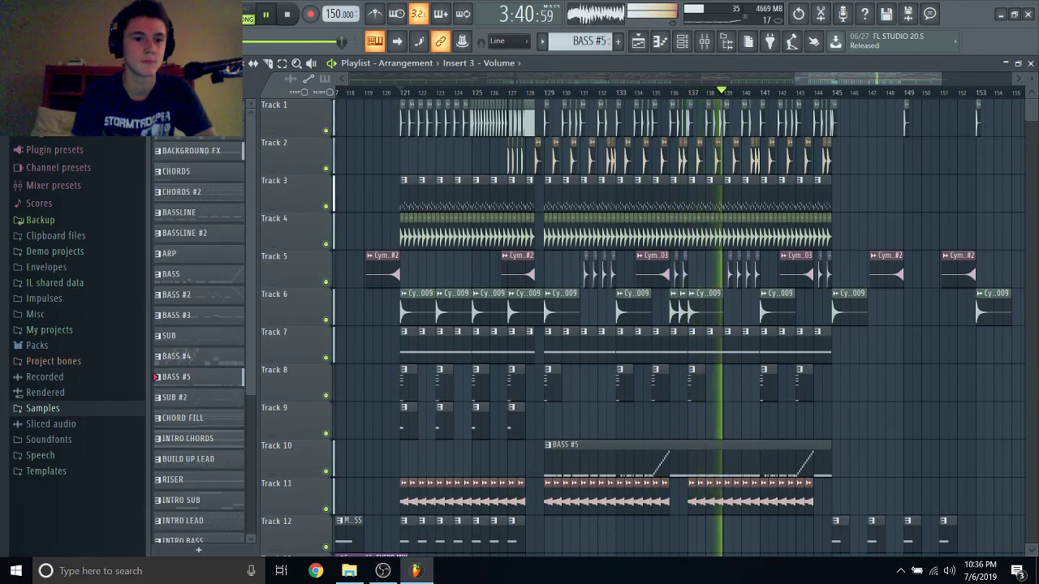
scroll(680, 414, up, 4)
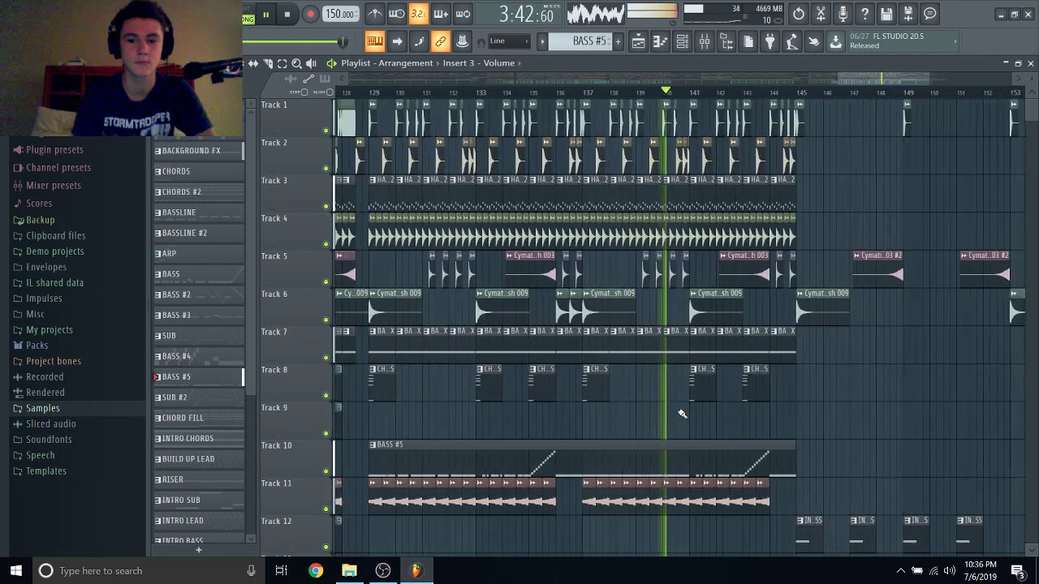
scroll(682, 414, up, 1)
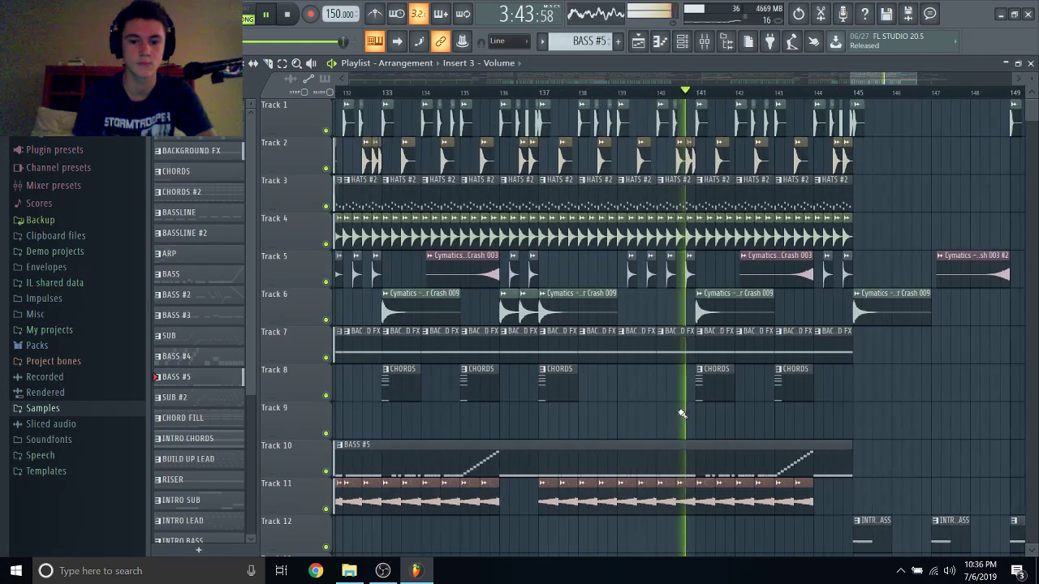
click(542, 91)
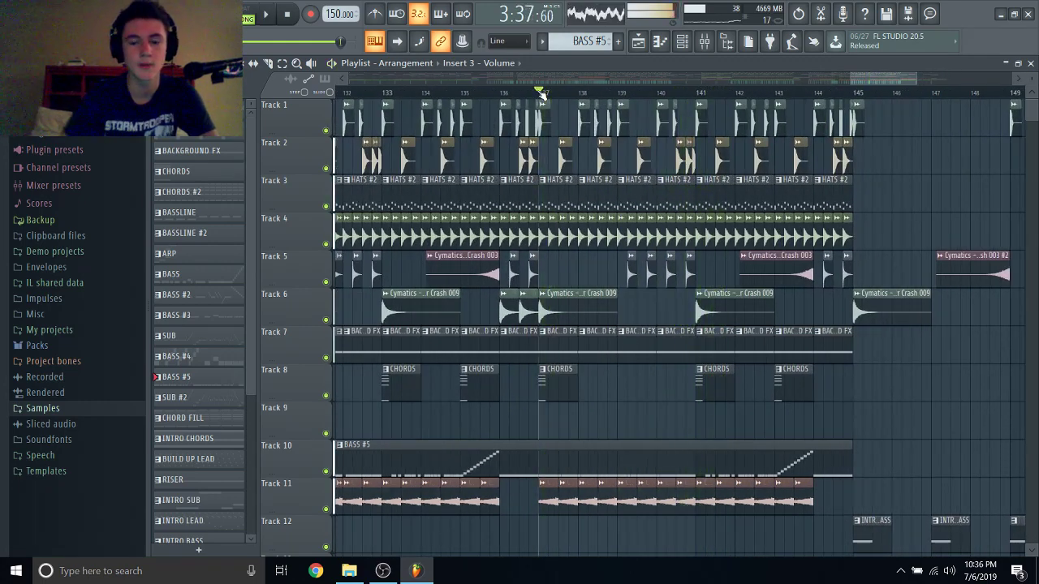
mouse_move(542, 92)
mouse_down()
mouse_move(575, 93)
mouse_move(559, 95)
mouse_up()
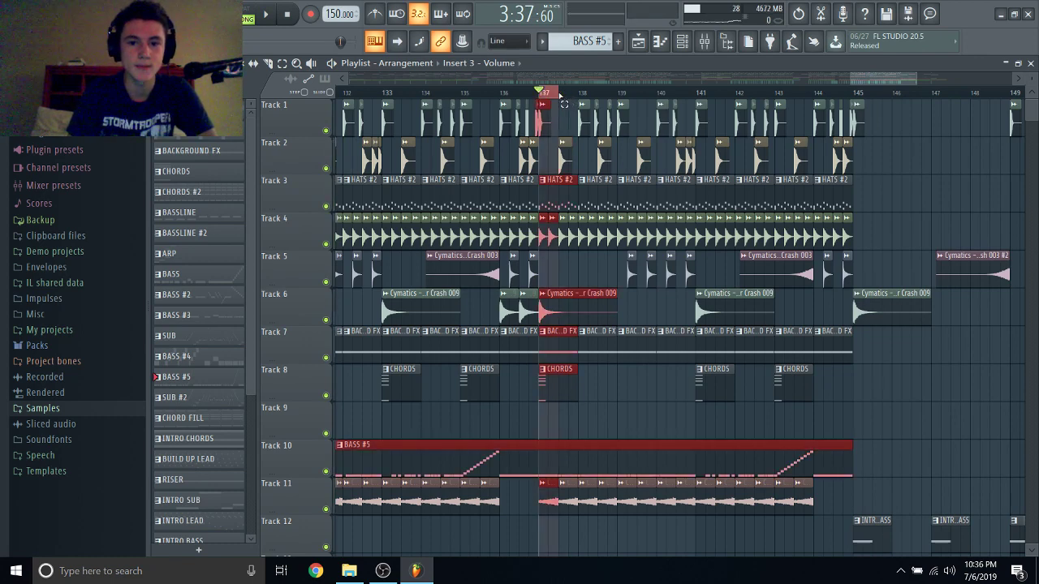
key(ctrl+d)
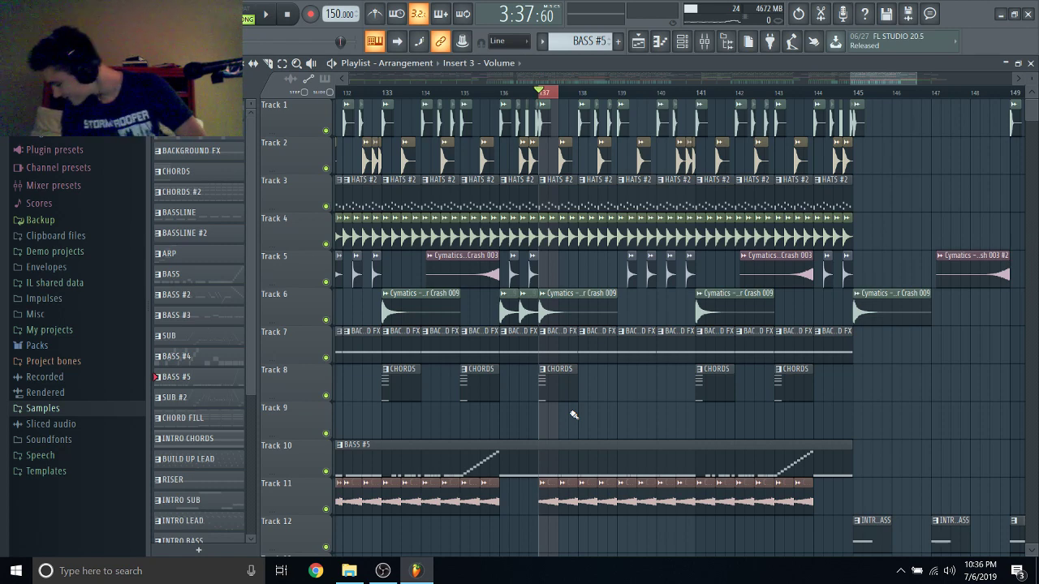
Check the BASS #3 pattern, switch to BASS #5, and display its Serum channels without the piano roll.
scroll(226, 398, down, 2)
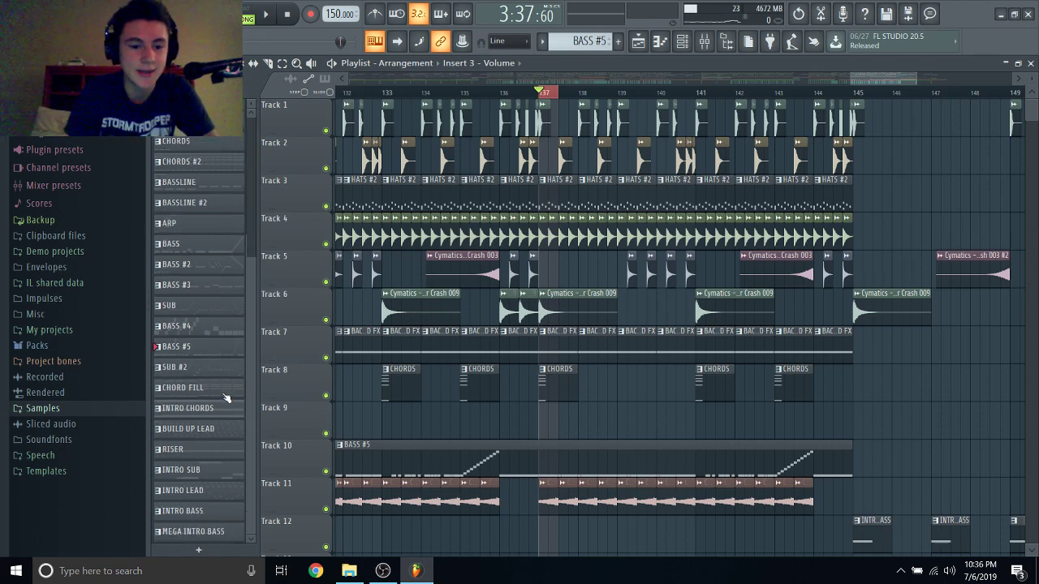
click(213, 529)
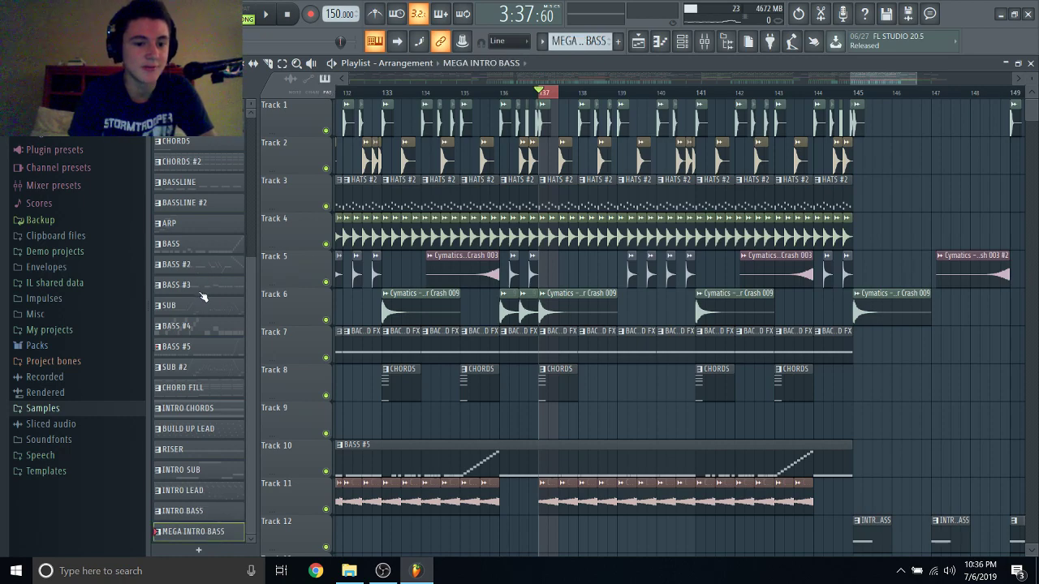
double_click(200, 291)
click(1031, 63)
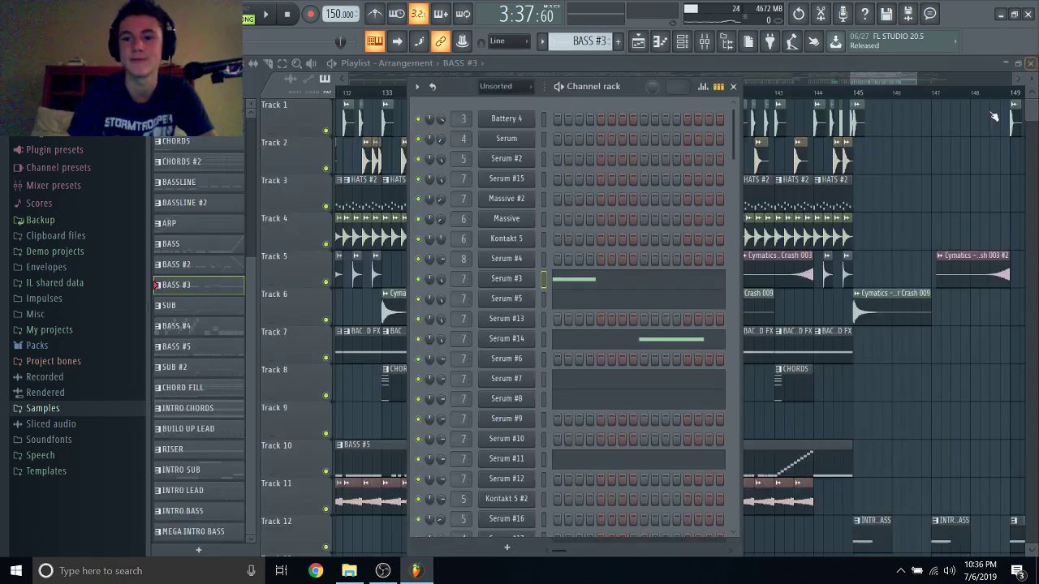
scroll(558, 418, down, 6)
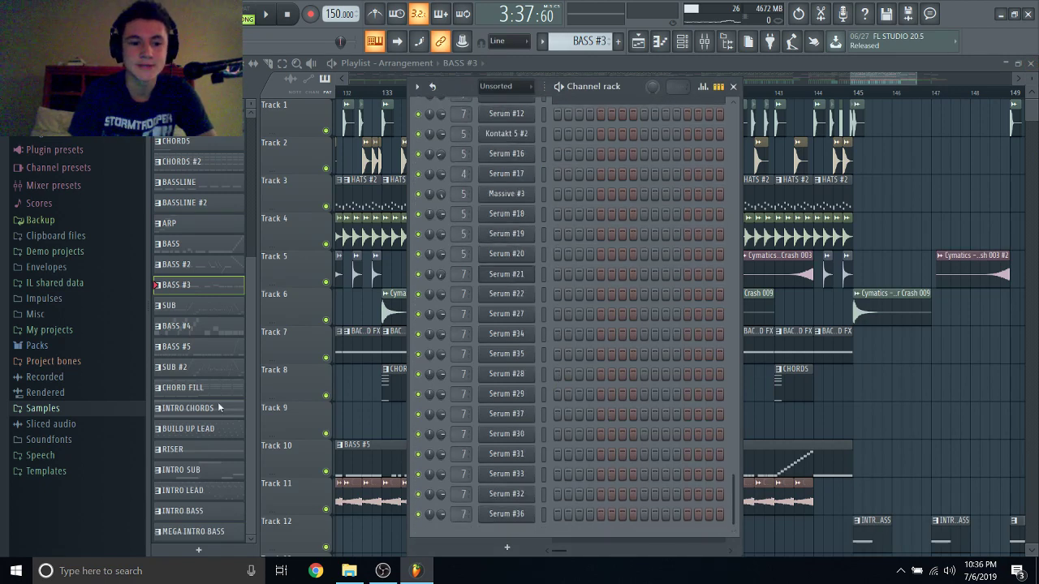
double_click(210, 348)
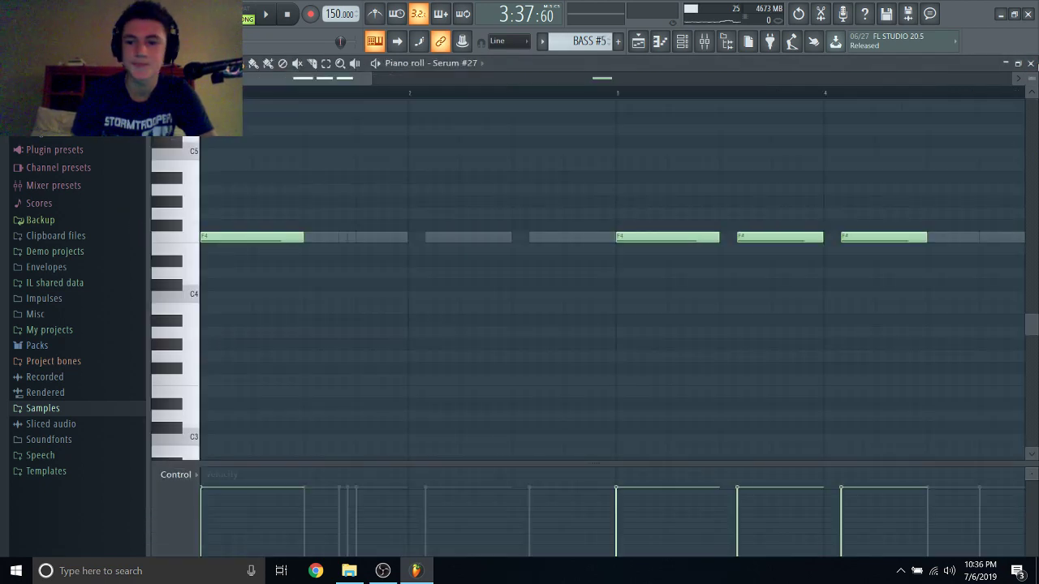
click(1031, 64)
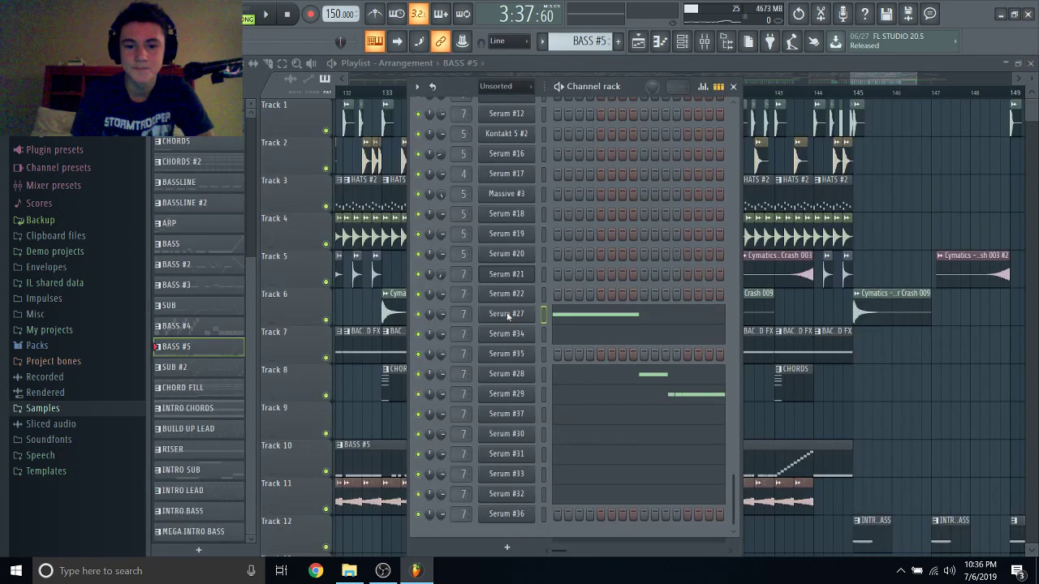
Examine LFO 1 and the filter cutoff in Serum #32 while playing the selected part of bar 137.
click(517, 498)
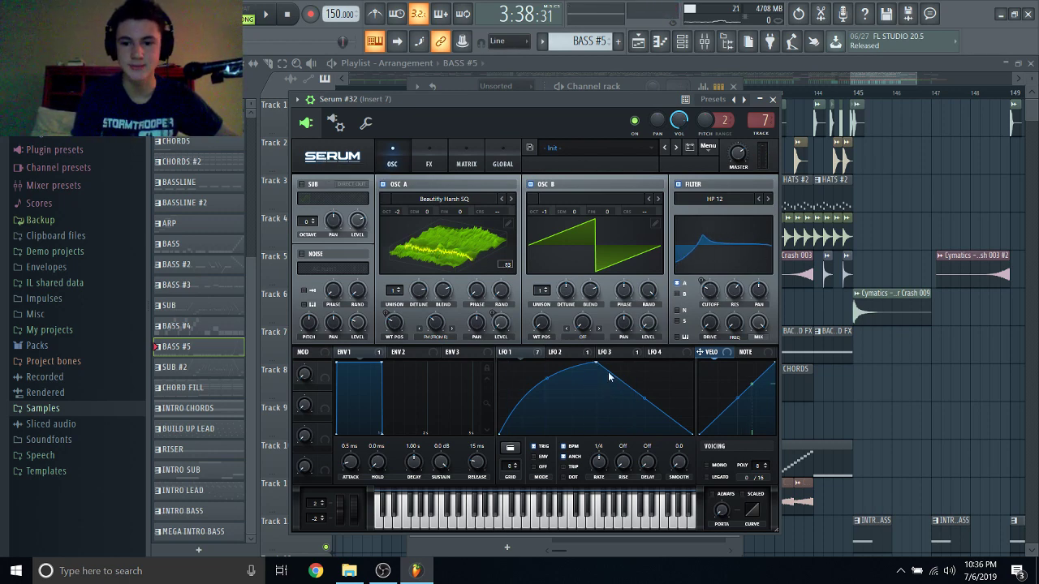
drag(505, 353, 709, 292)
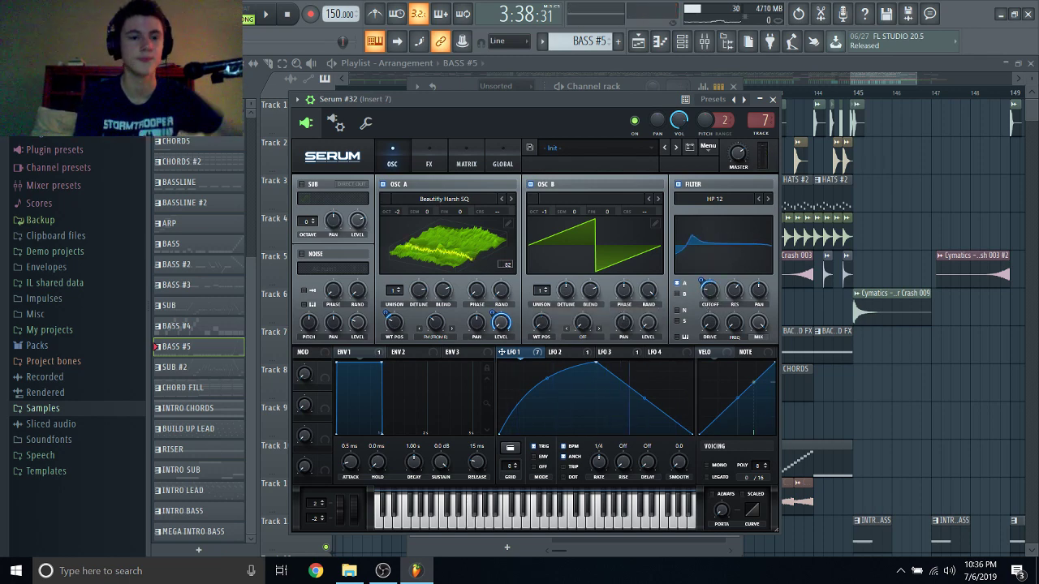
click(265, 14)
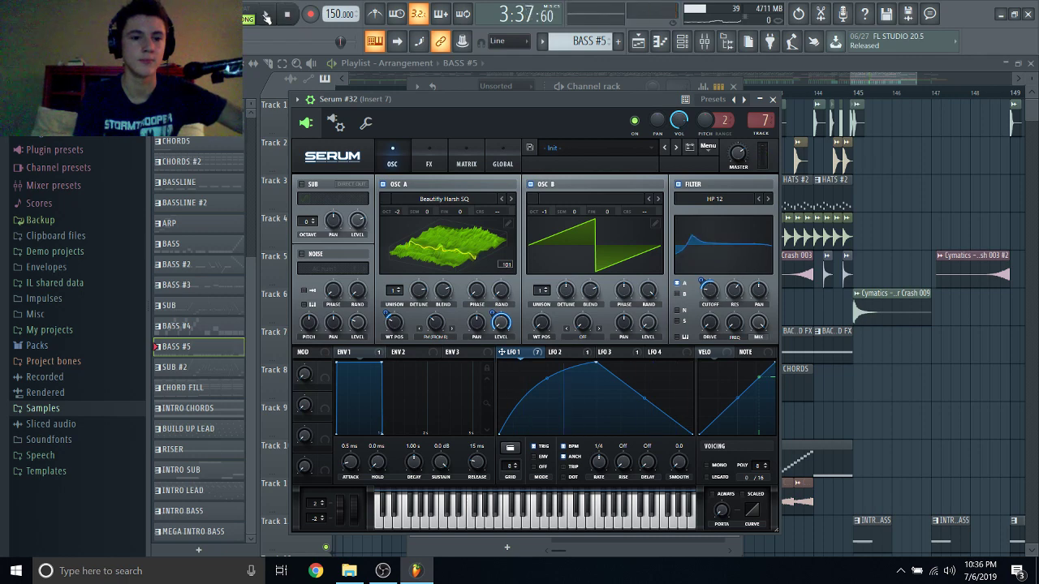
click(288, 15)
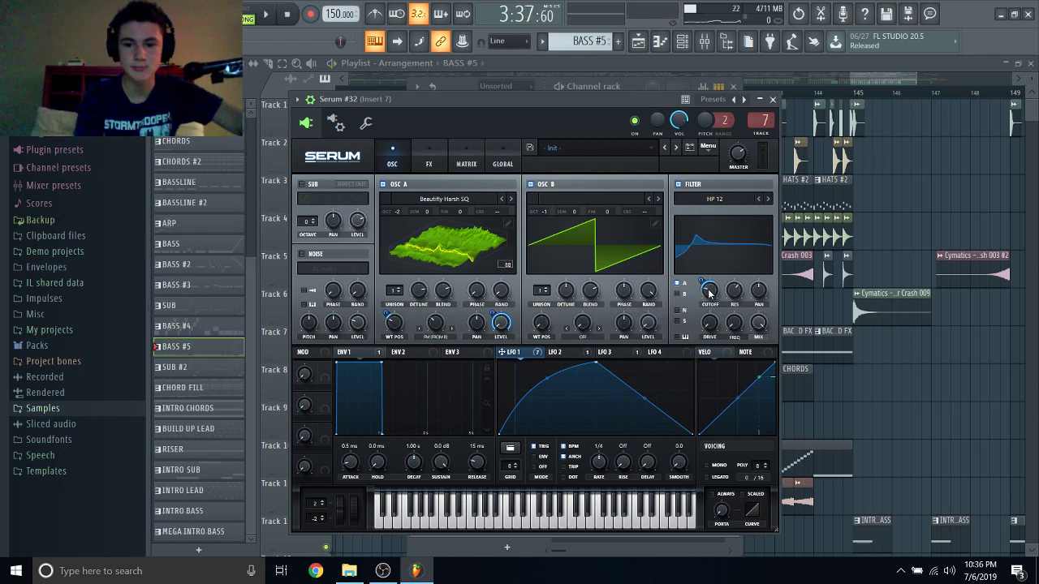
click(265, 15)
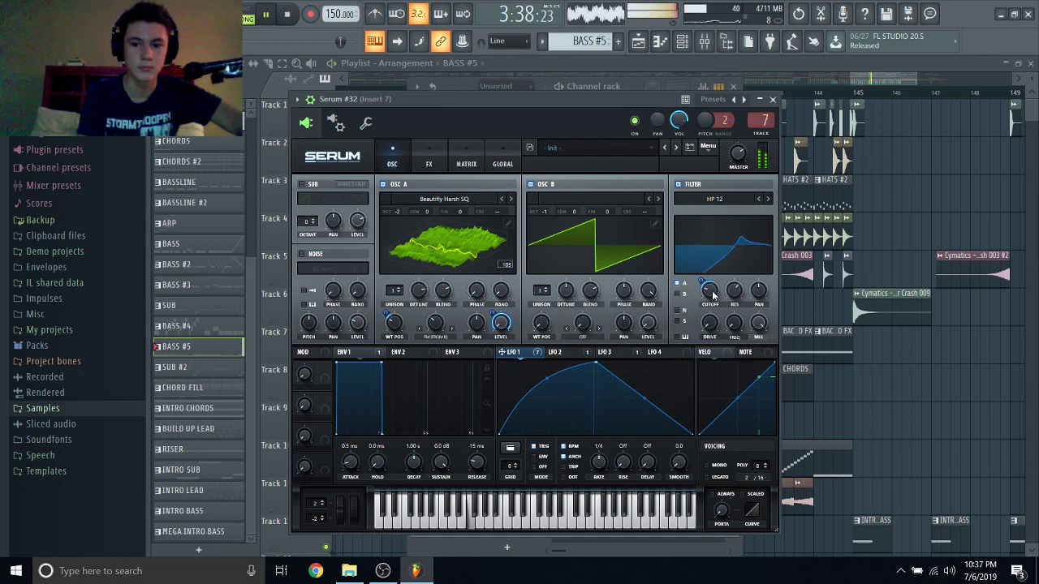
click(771, 101)
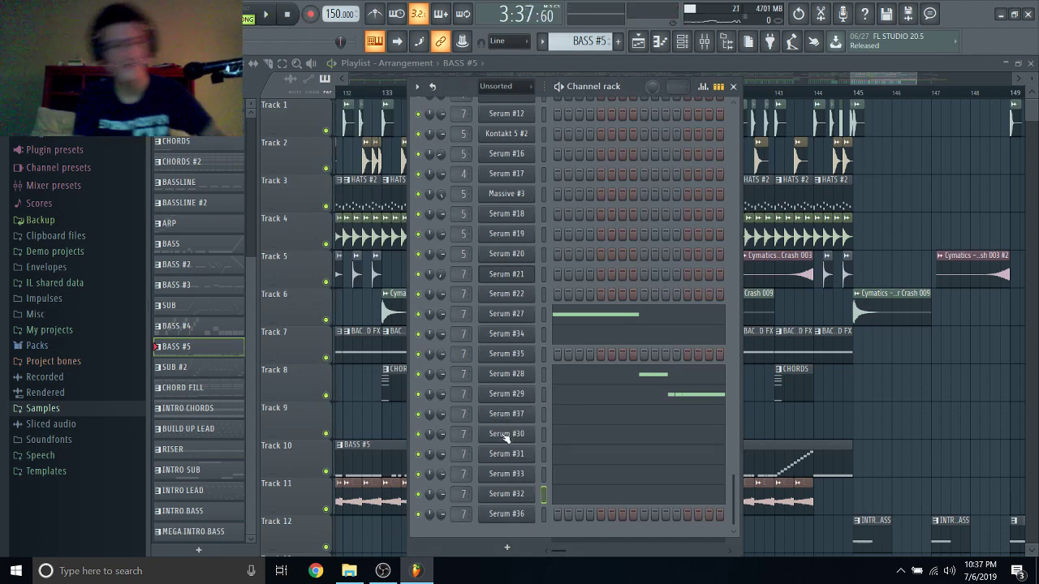
Hide the channel rack, clear the time selection at bar 137, and return to bars 115–127 of the arrangement.
key(F6)
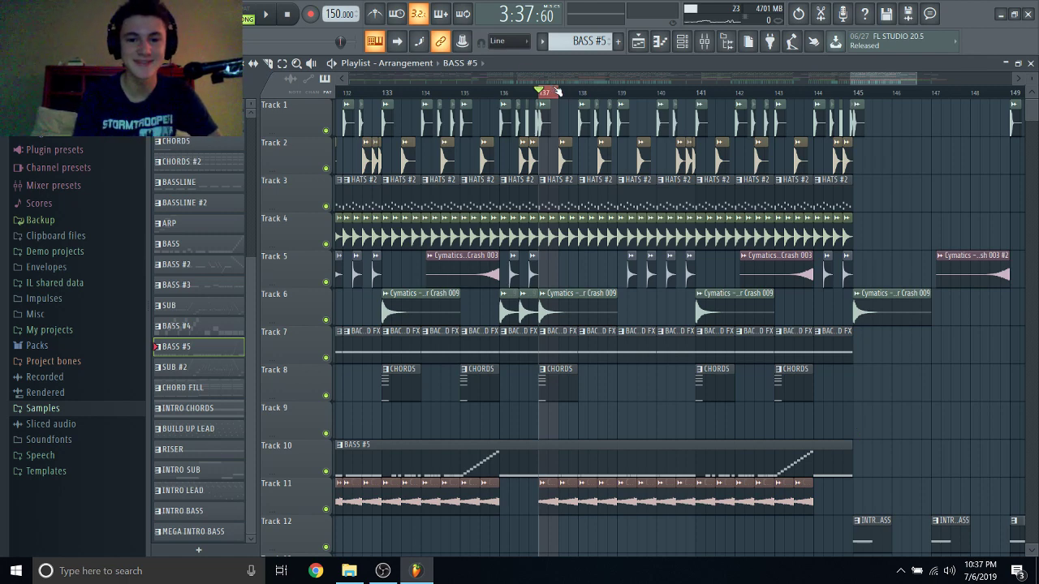
drag(560, 93, 541, 99)
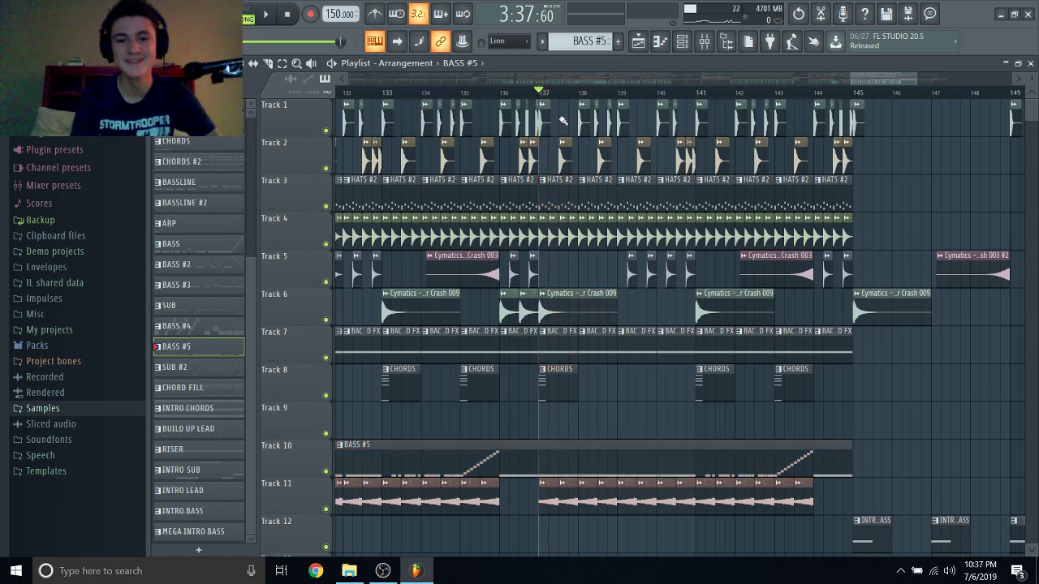
scroll(563, 120, down, 3)
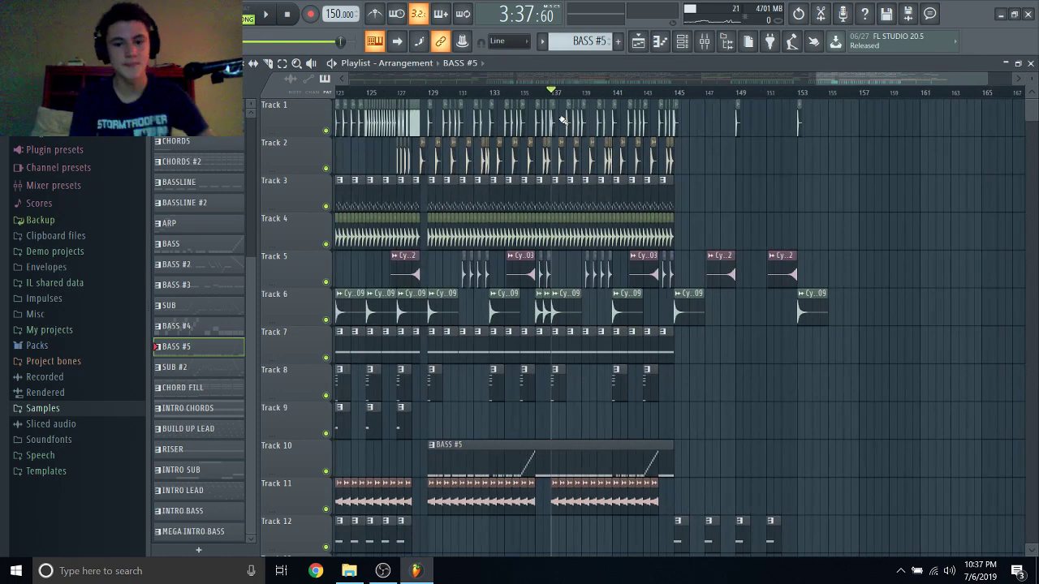
scroll(562, 120, up, 5)
scroll(562, 120, up, 1)
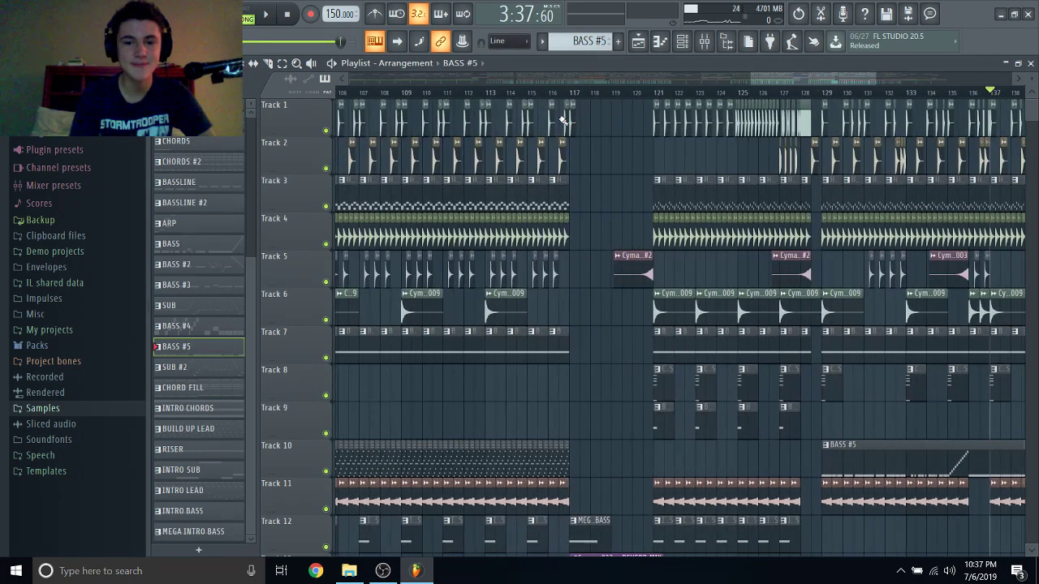
scroll(644, 134, up, 4)
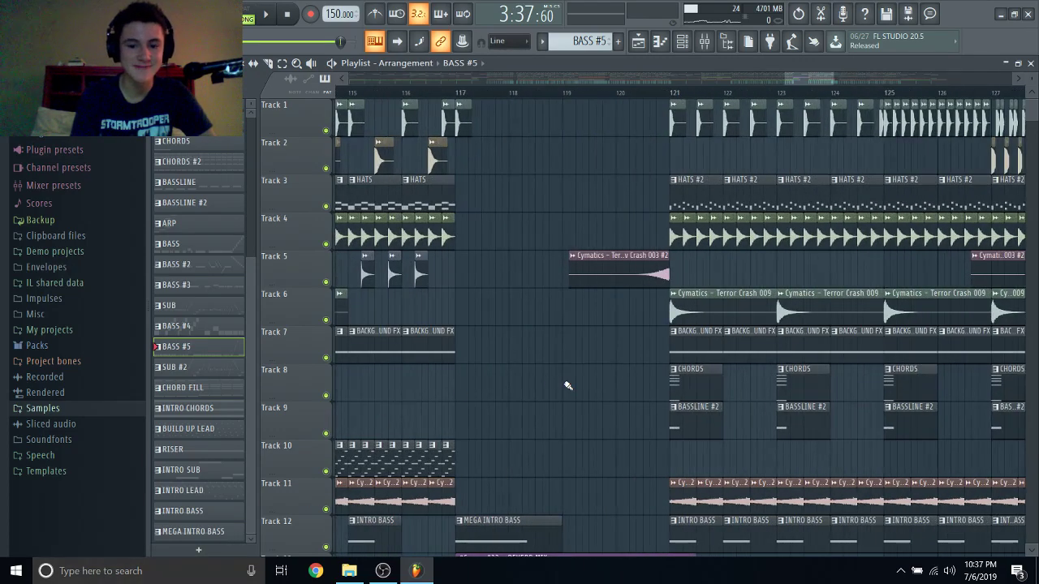
Return to the start of the arrangement and play the intro from bar 5.
scroll(568, 386, down, 8)
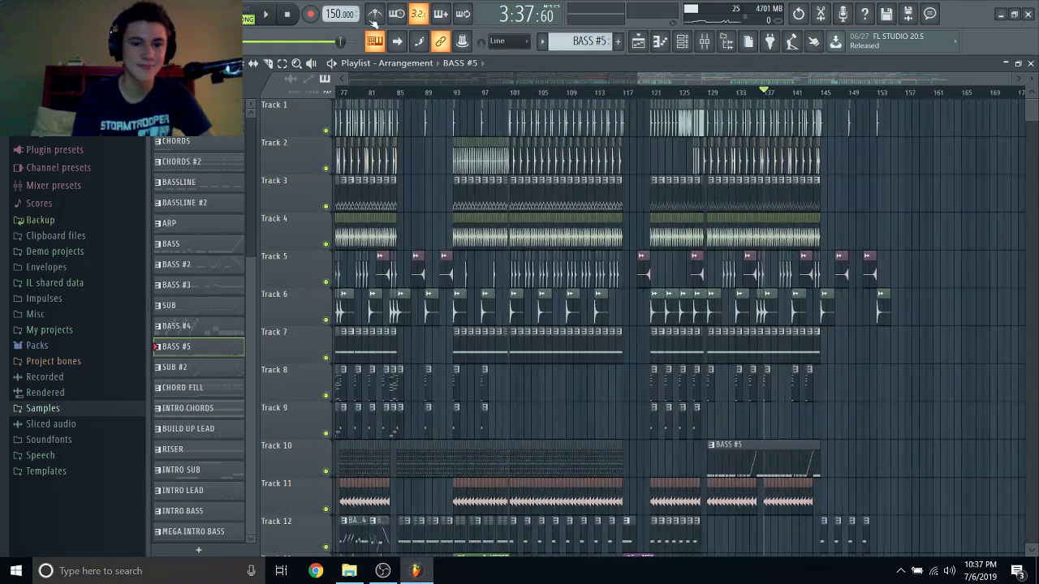
click(288, 15)
scroll(492, 180, down, 3)
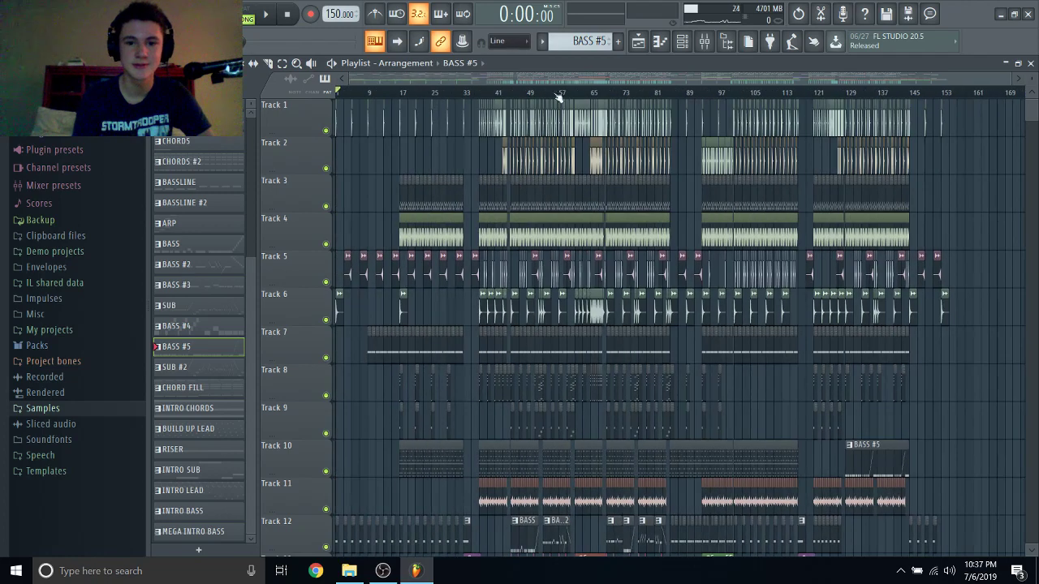
scroll(376, 164, up, 4)
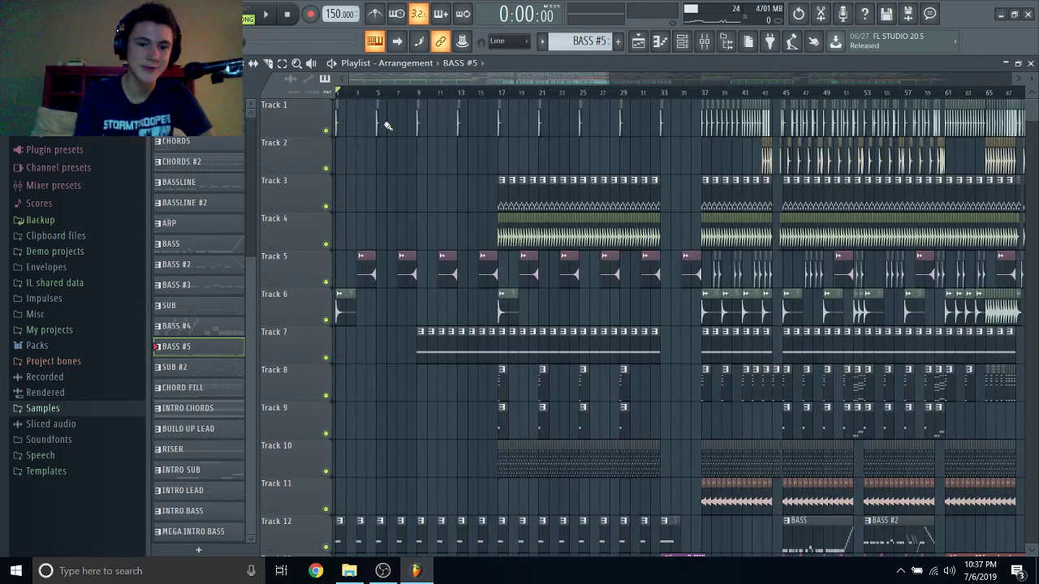
click(376, 92)
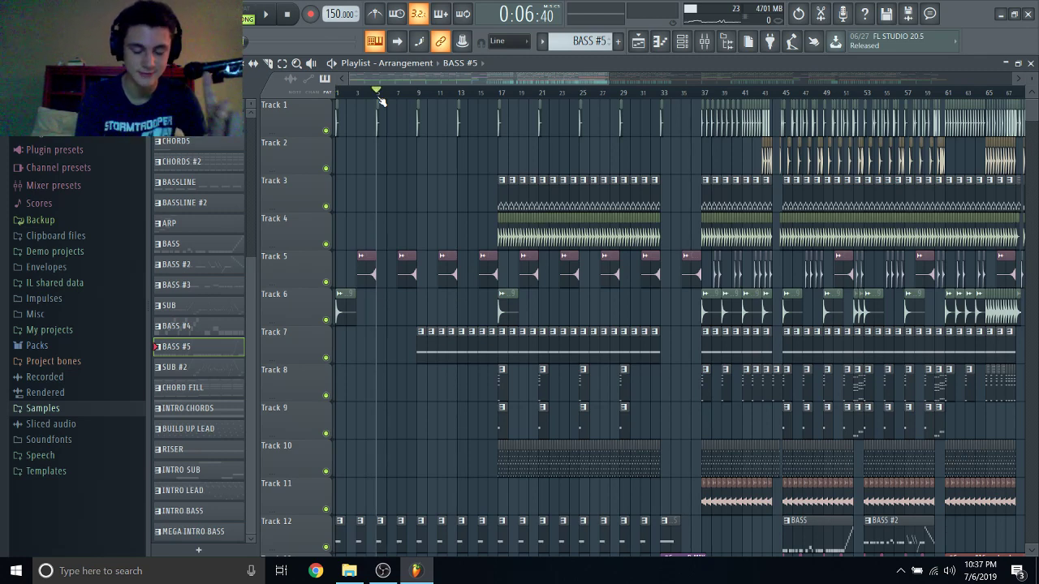
key(space)
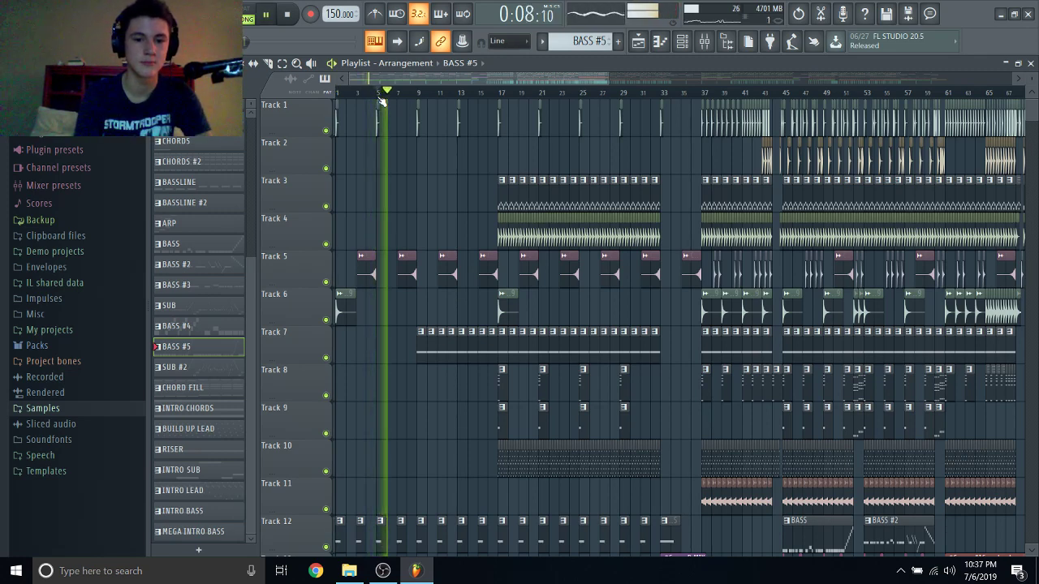
key(space)
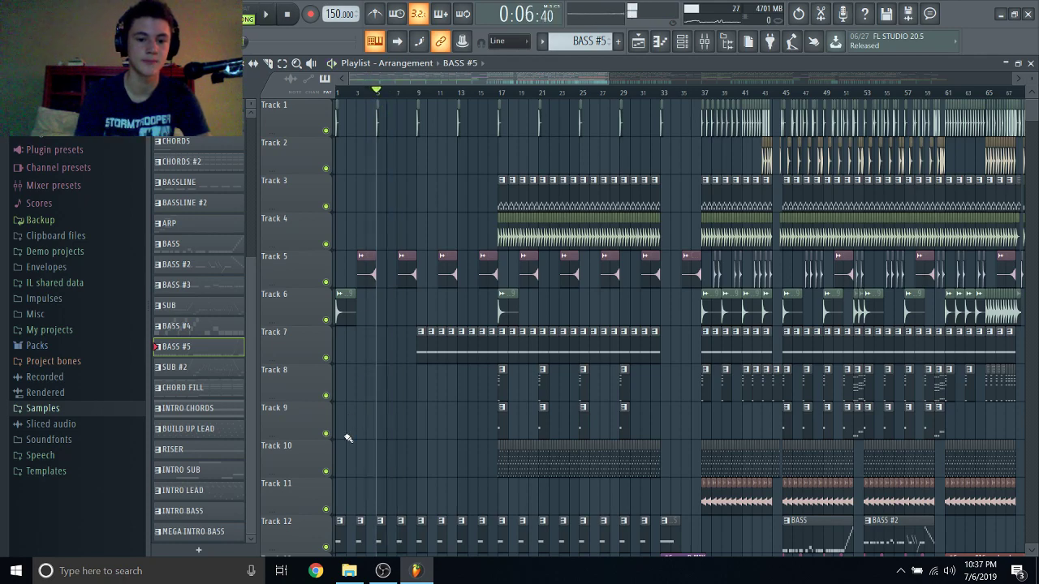
Solo Track 12, unmute Track 19 alongside it, and play the intro bass from bar 5.
scroll(347, 438, down, 5)
scroll(426, 211, up, 3)
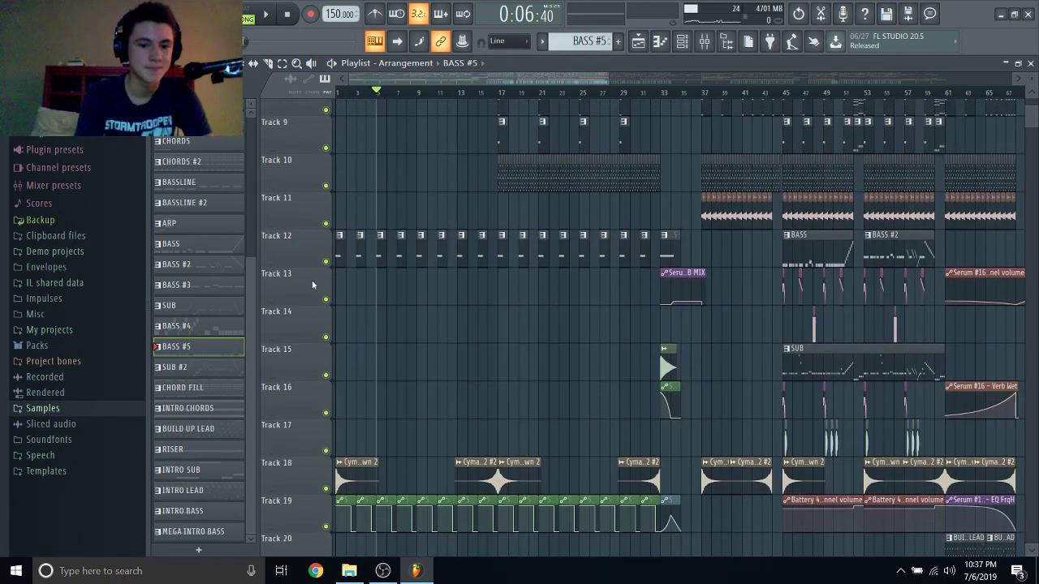
right_click(326, 262)
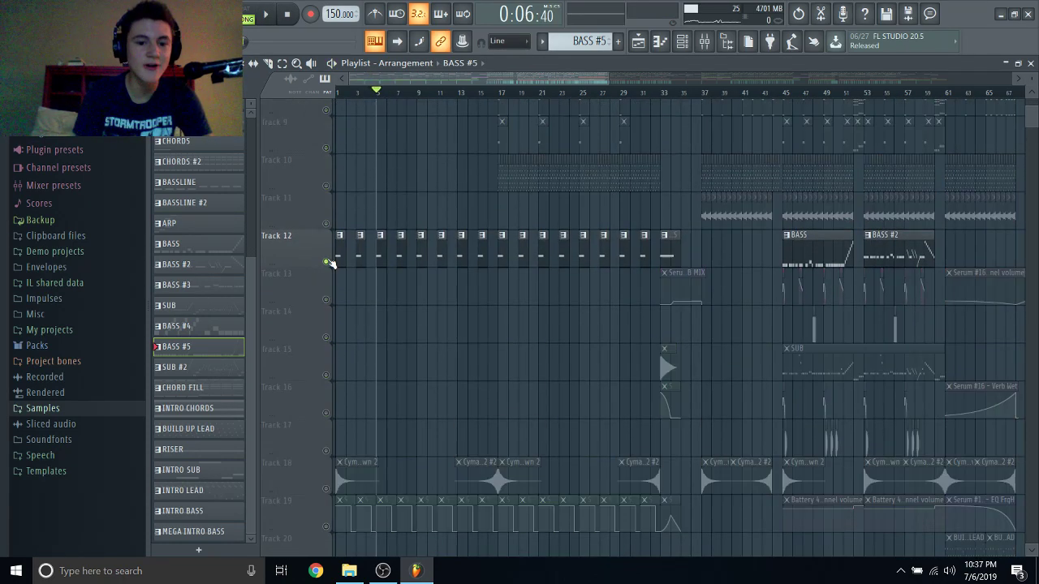
click(326, 527)
ctrl+scroll(385, 370, up, 3)
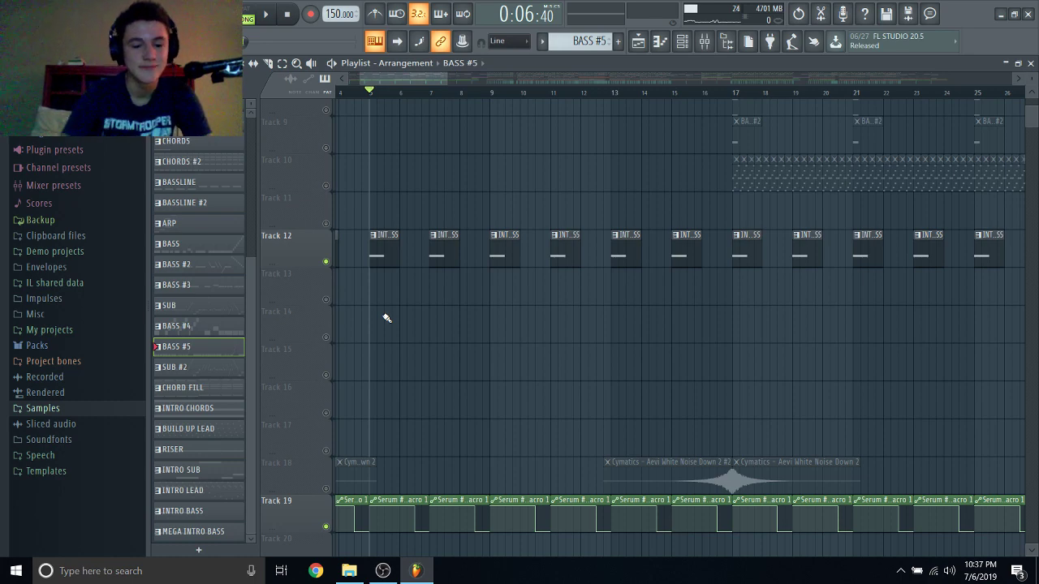
key(space)
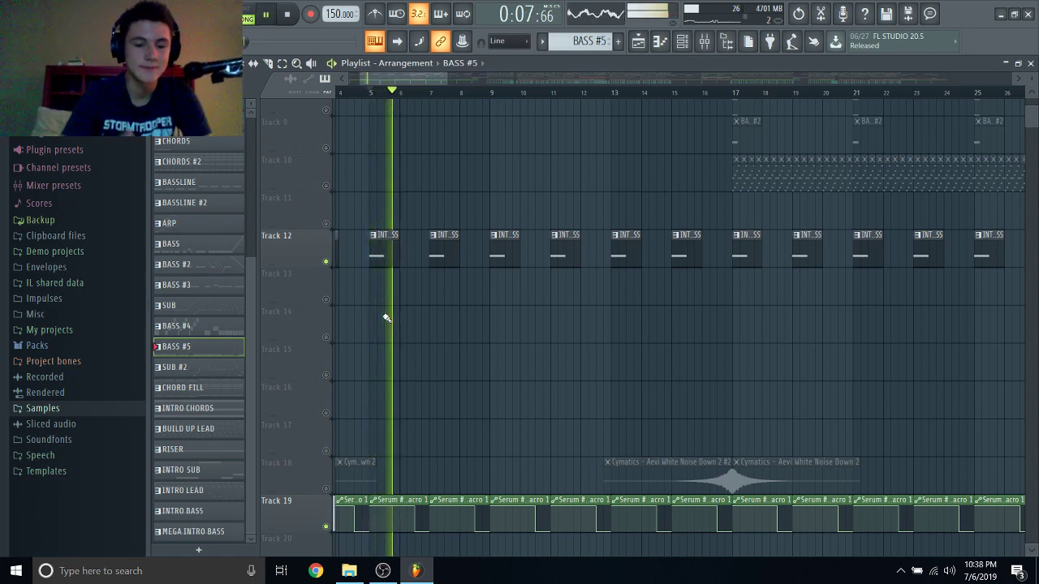
key(space)
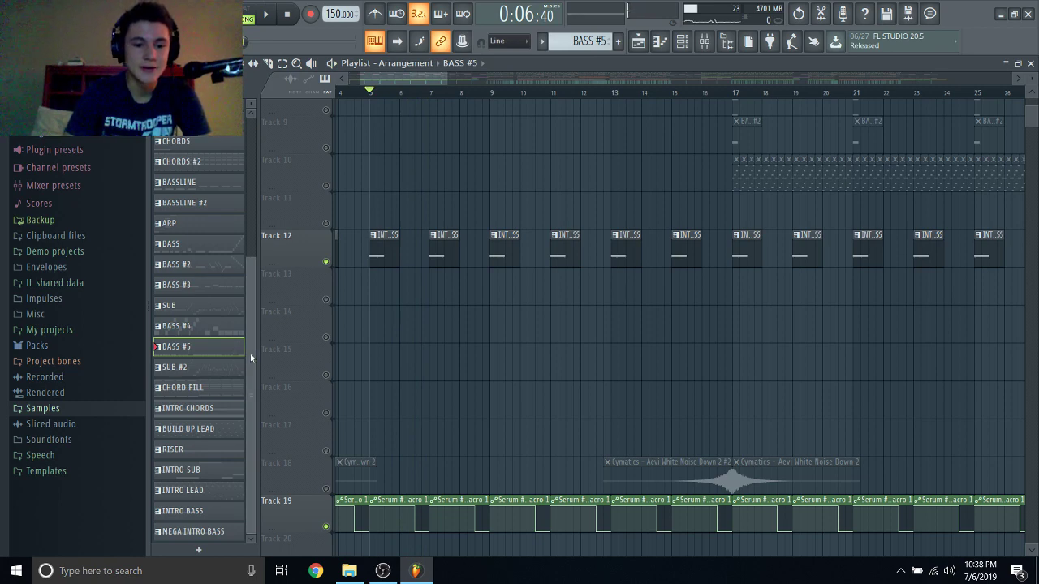
Switch to the INTRO BASS pattern and open its Serum #21 instrument without the piano roll.
double_click(213, 248)
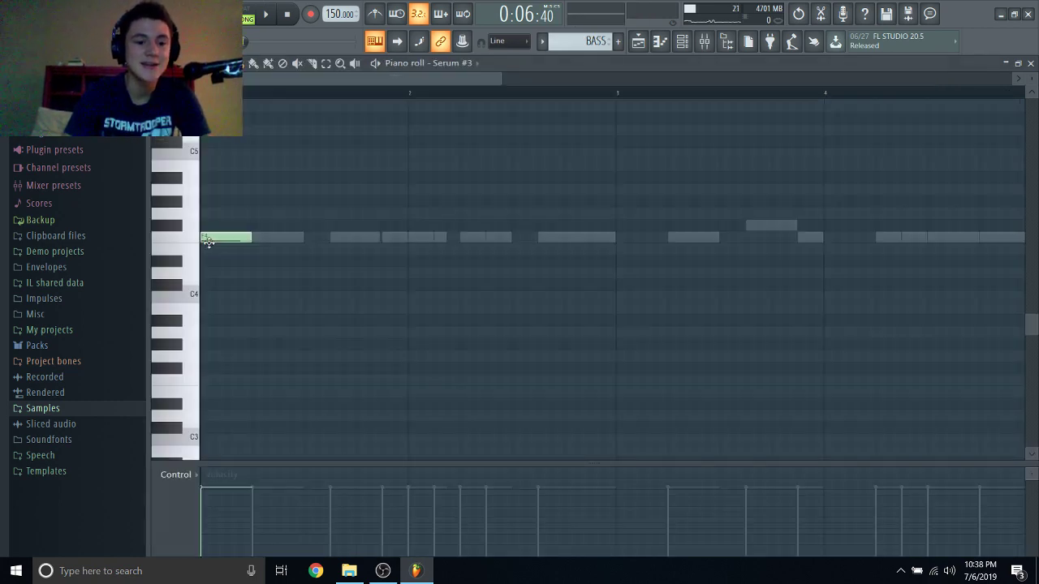
click(1031, 62)
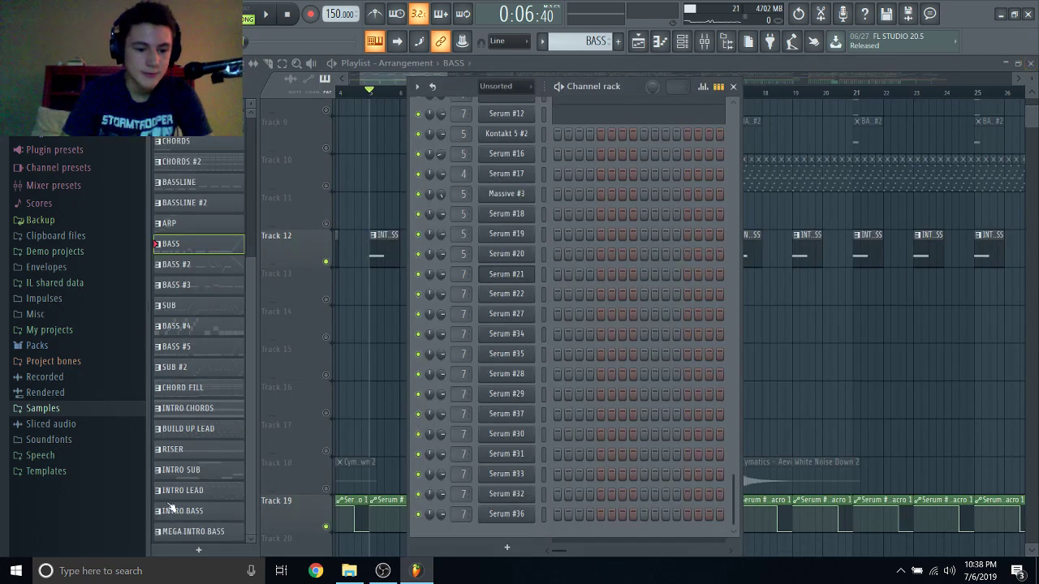
double_click(209, 515)
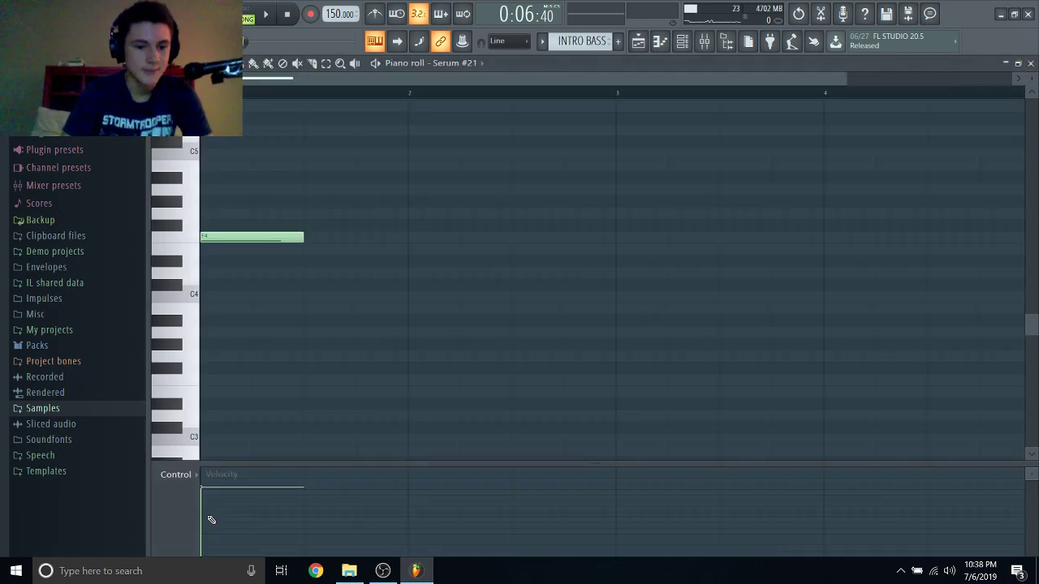
click(1031, 63)
click(511, 276)
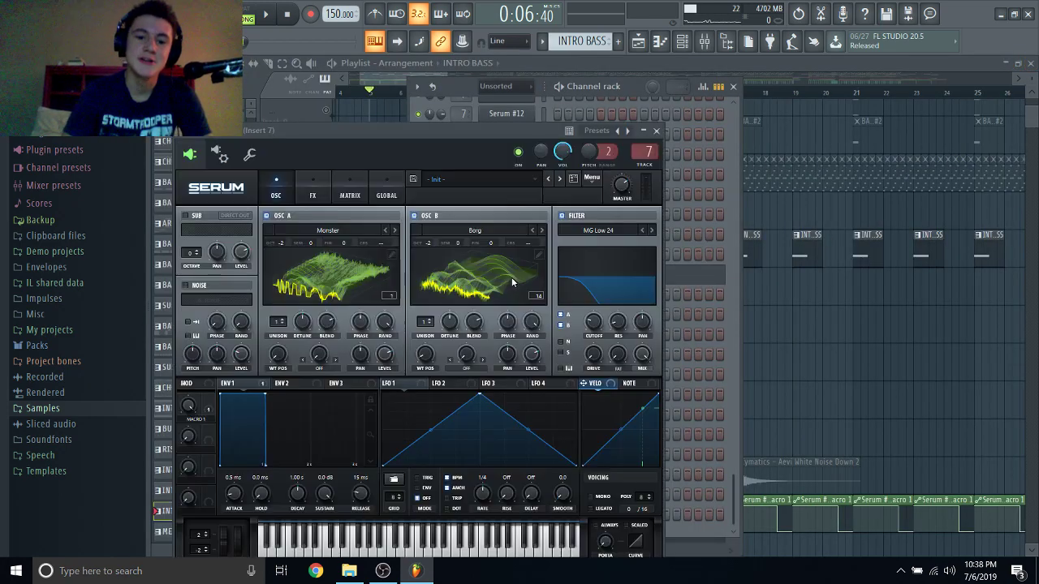
Examine the effects chain in Serum #21, especially the phaser mix, while playing the intro bass from bar 5.
click(311, 196)
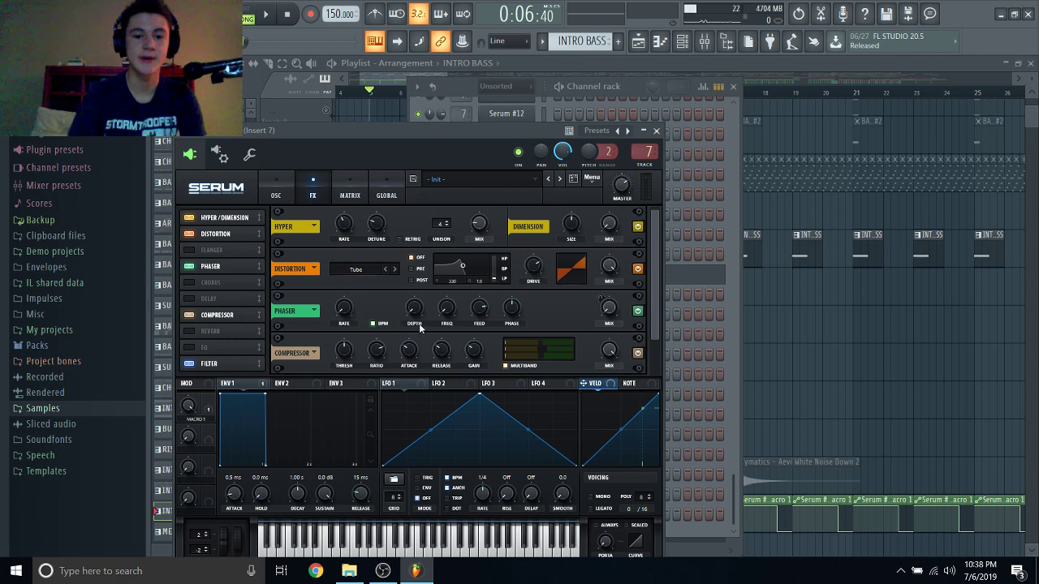
mouse_move(421, 327)
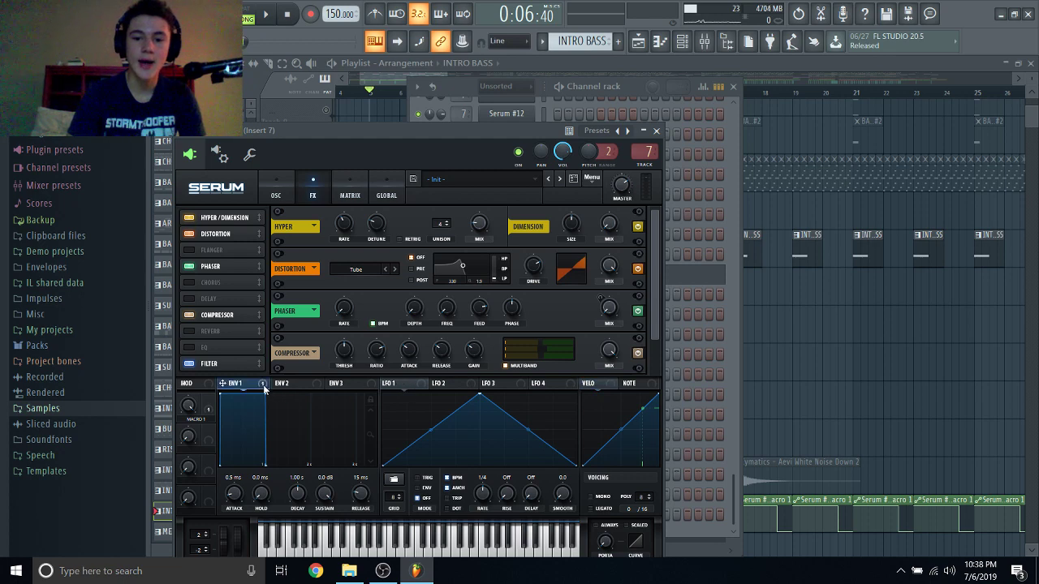
mouse_move(613, 315)
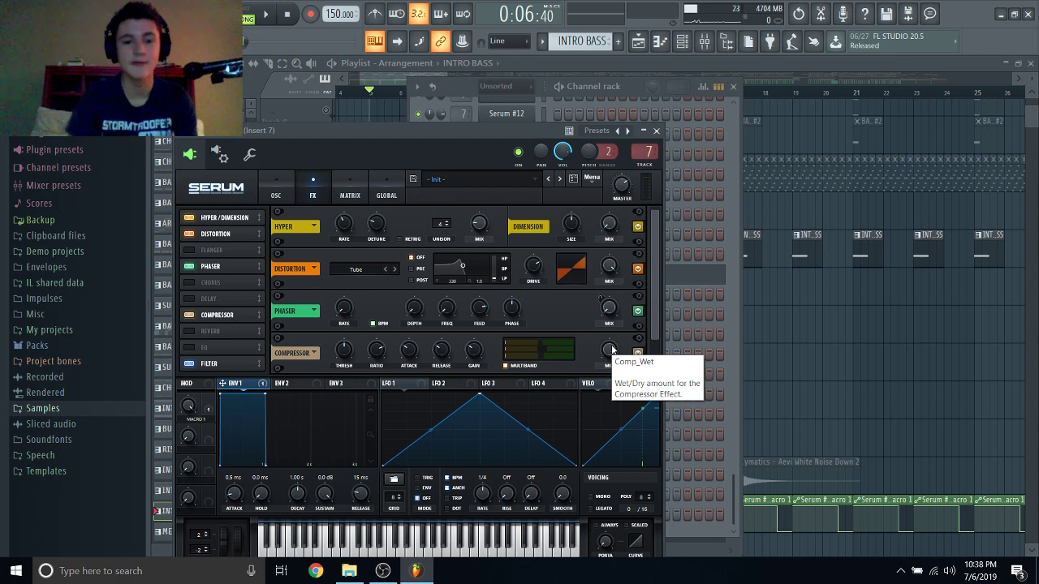
click(271, 16)
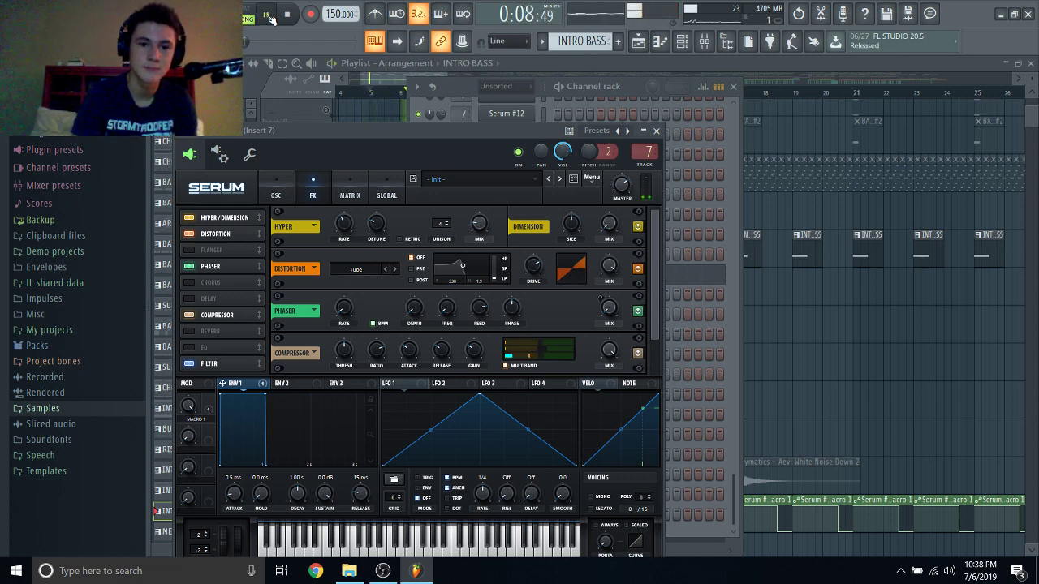
click(286, 18)
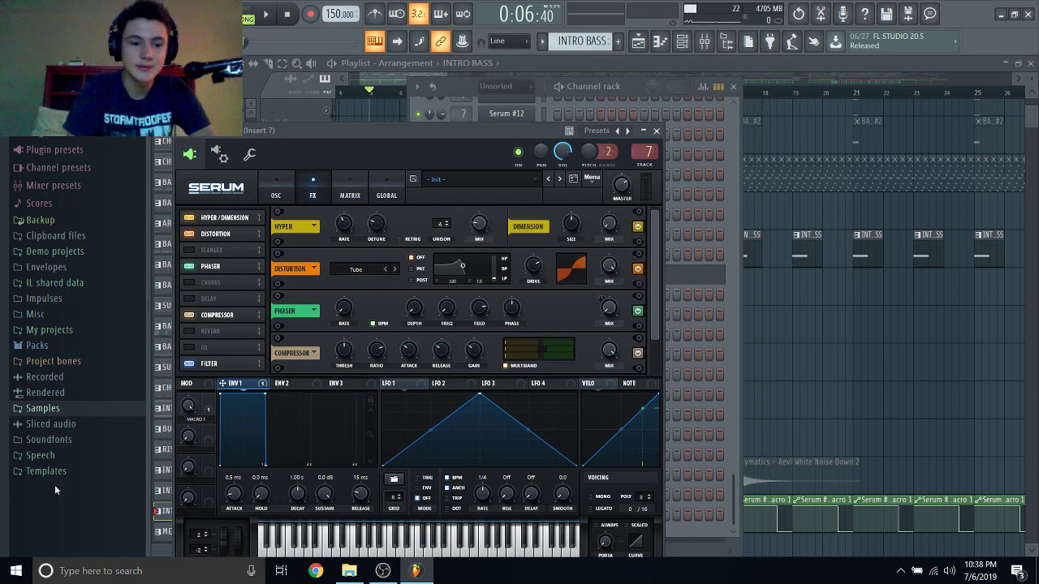
Replace the phaser mix modulation in Serum #21 with Env 1 and play the result from bar 5.
right_click(608, 316)
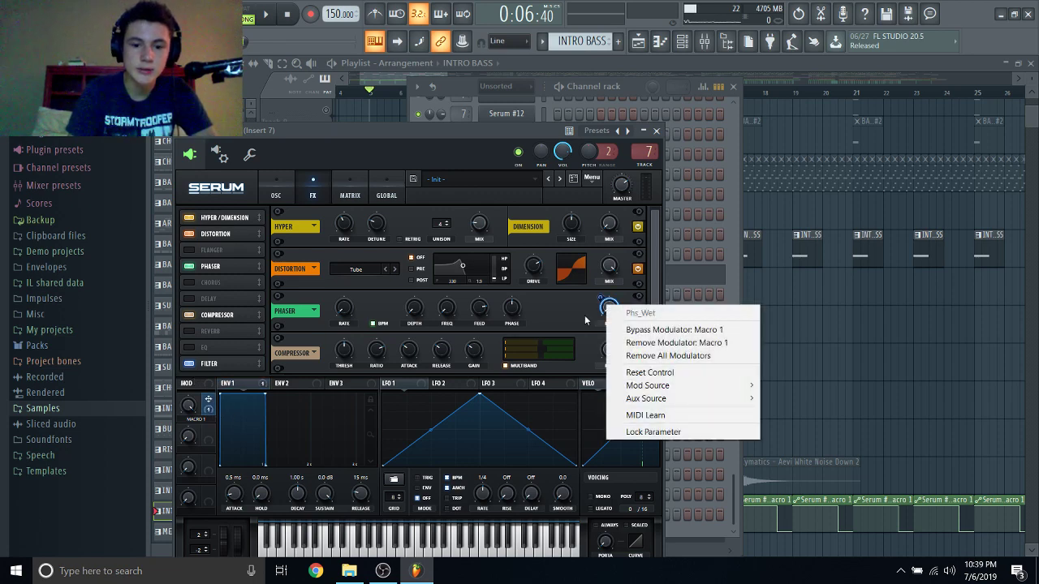
click(668, 356)
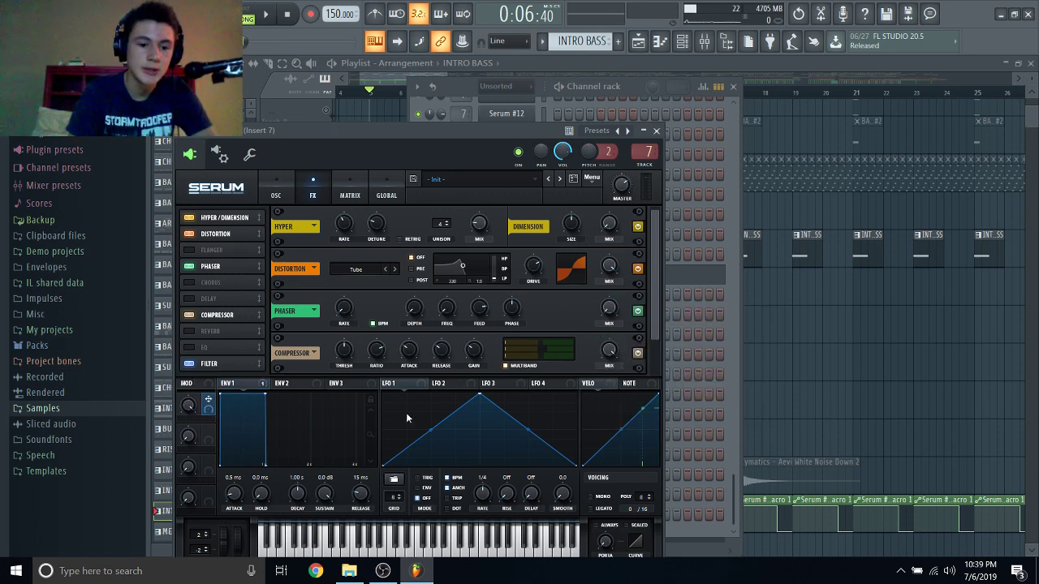
drag(223, 383, 615, 313)
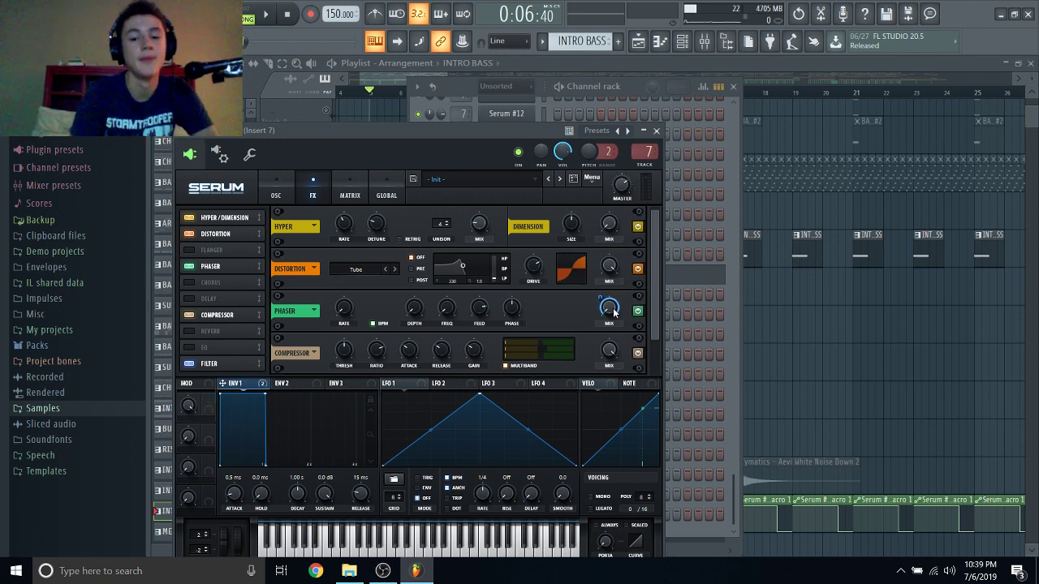
click(265, 16)
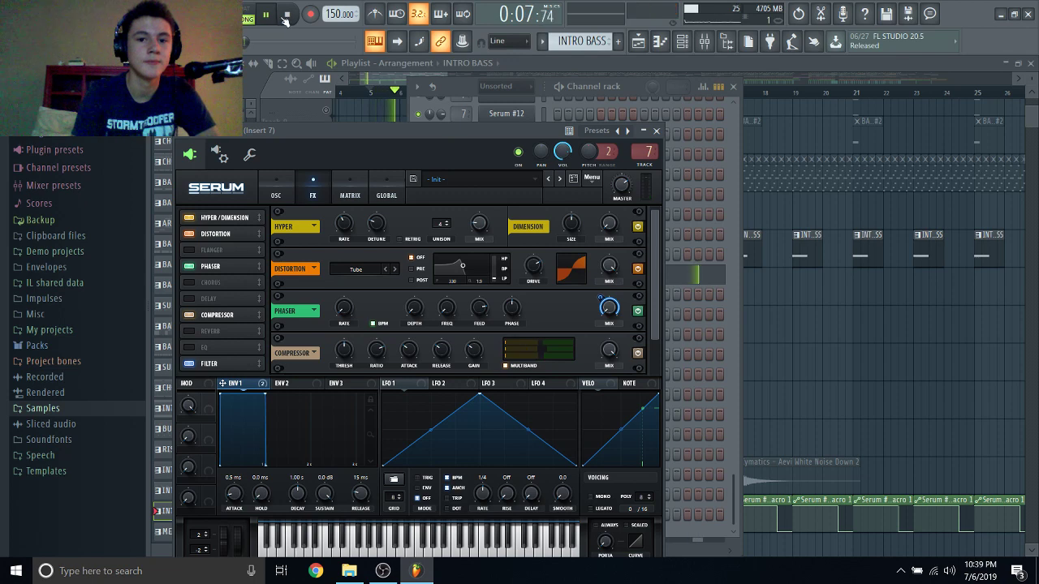
click(288, 15)
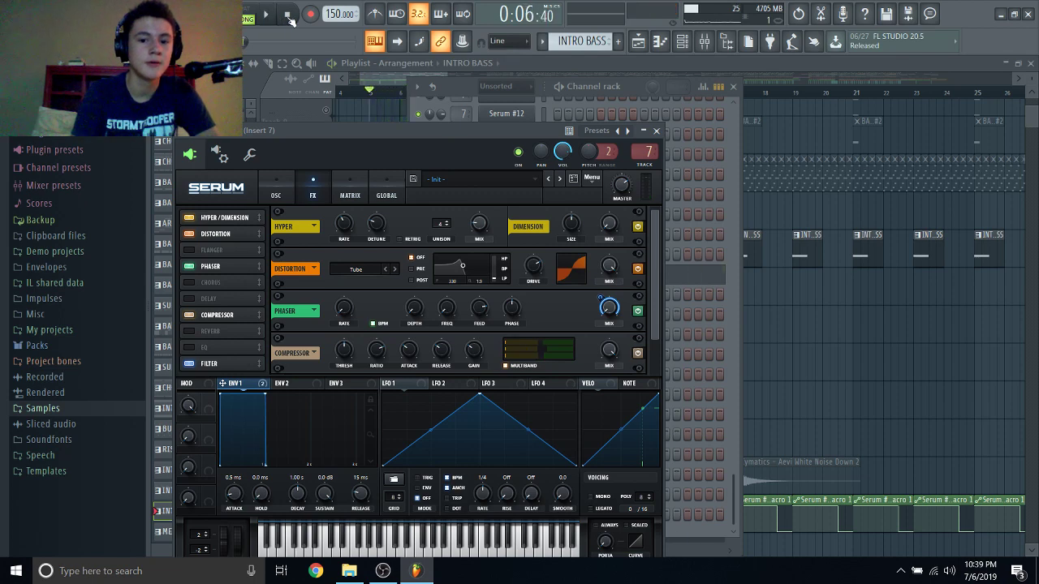
Replace the phaser mix modulation with Macro 1, play the result, and close Serum #21 and the channel rack.
right_click(619, 313)
click(654, 353)
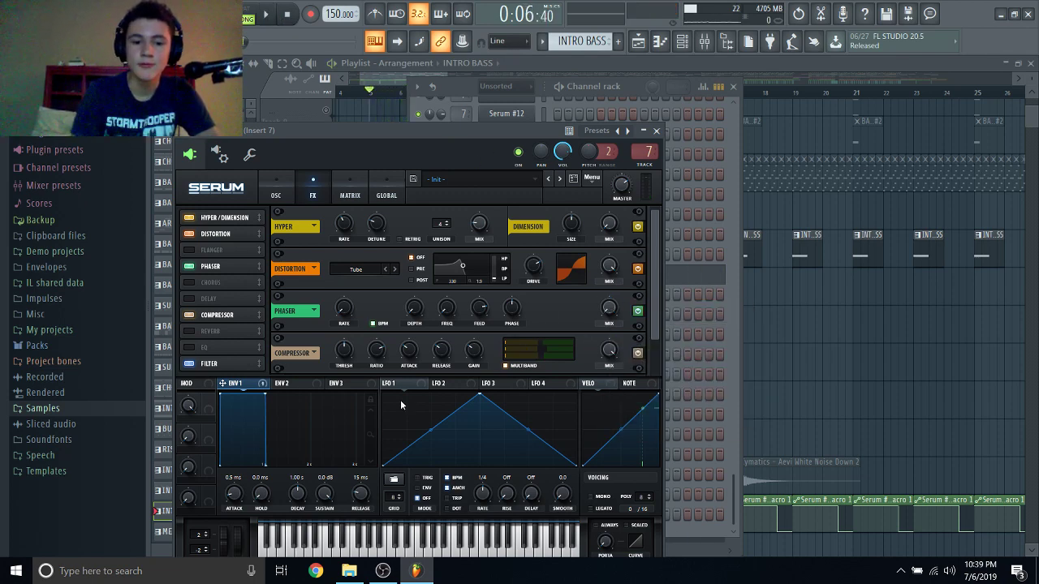
drag(208, 399, 615, 313)
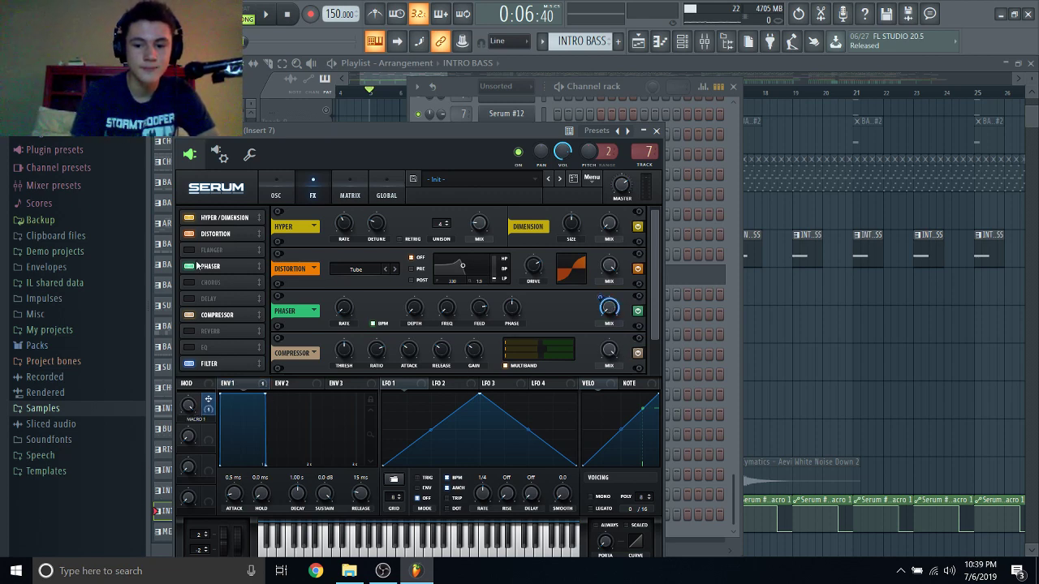
click(271, 16)
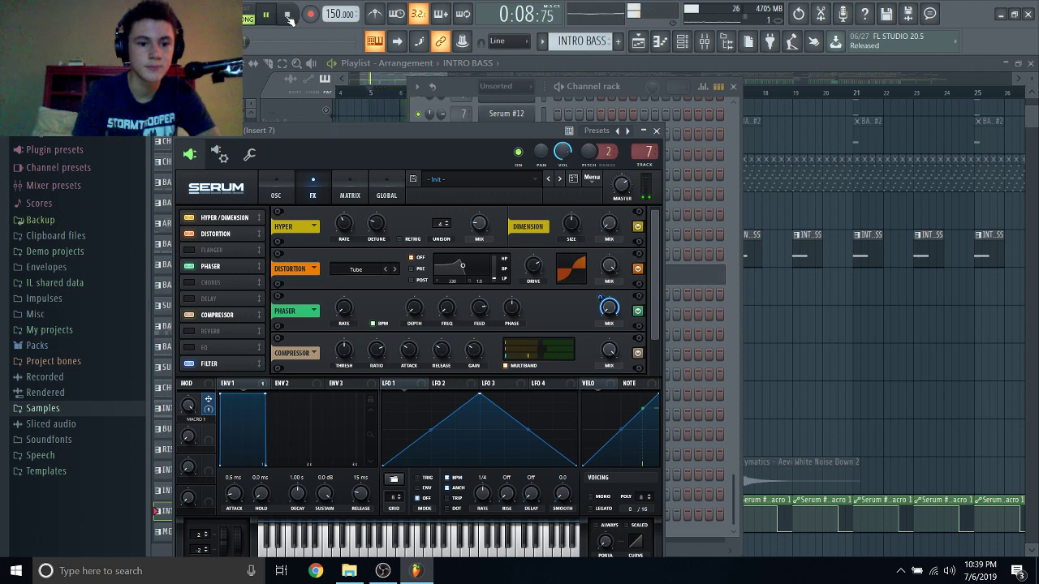
click(286, 15)
click(657, 131)
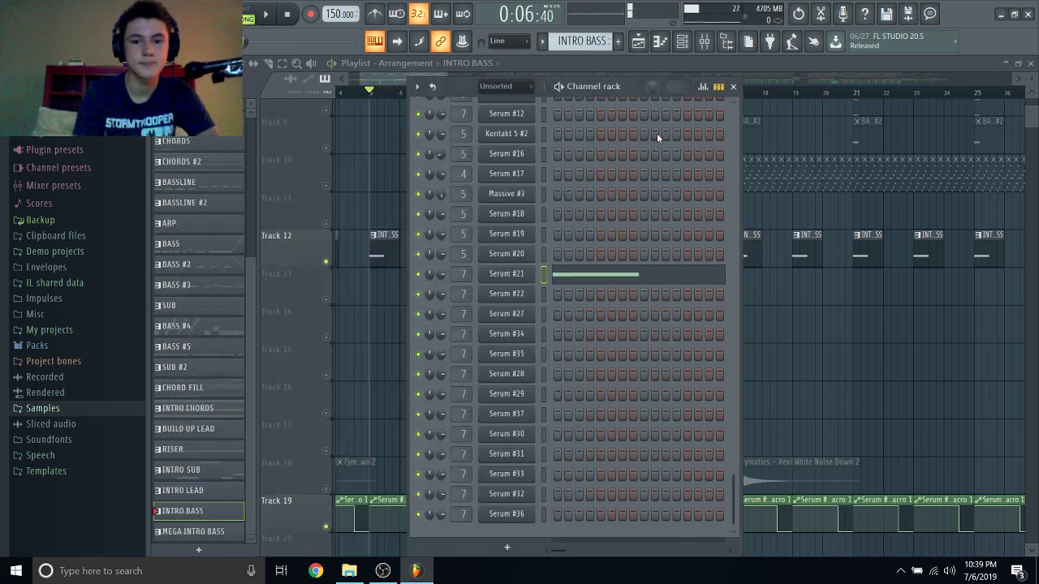
key(F6)
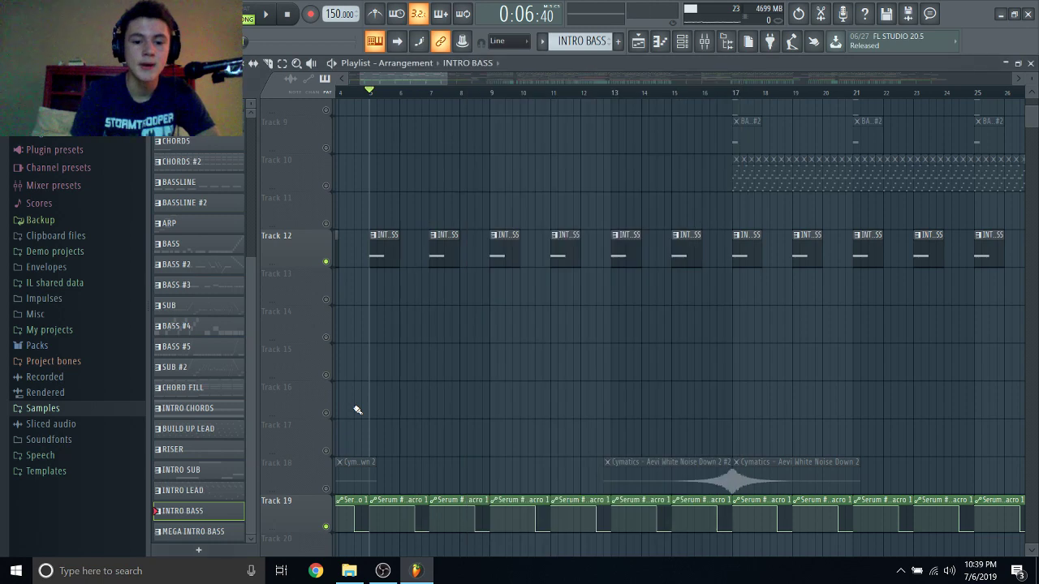
Select the Serum #21 - Macro 1 automation clip at bar 5 on Track 19 and compare its shape with the INTRO BASS clips on Track 12.
scroll(357, 409, down, 7)
scroll(357, 410, up, 2)
scroll(357, 410, up, 3)
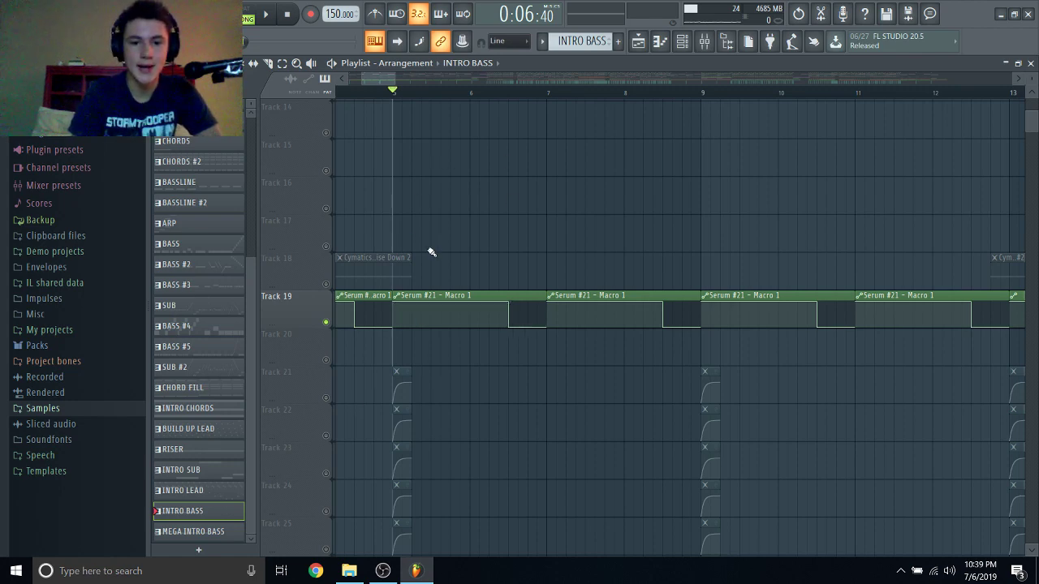
click(443, 294)
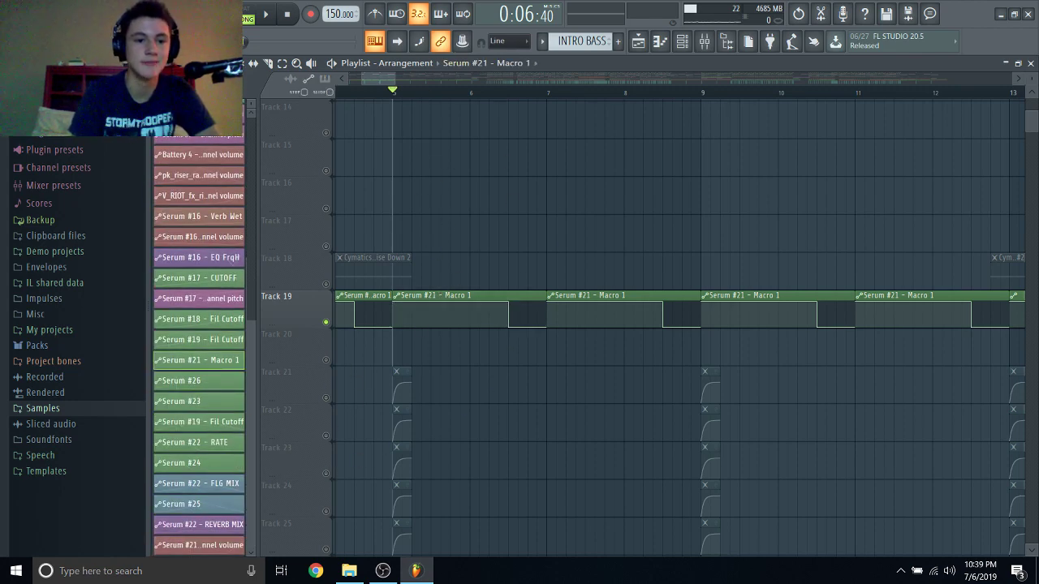
scroll(199, 341, up, 10)
scroll(467, 211, up, 2)
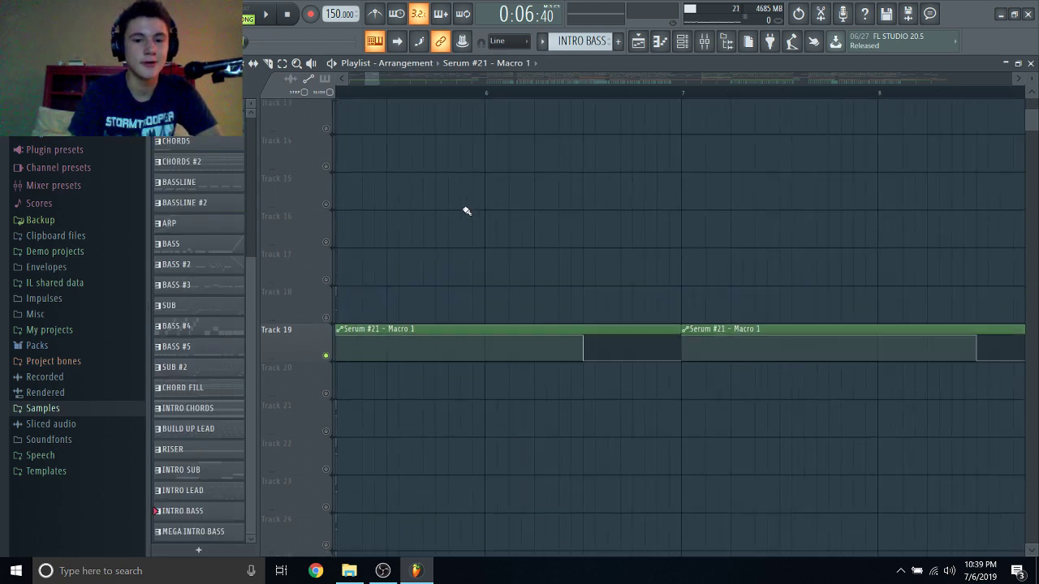
scroll(470, 216, down, 2)
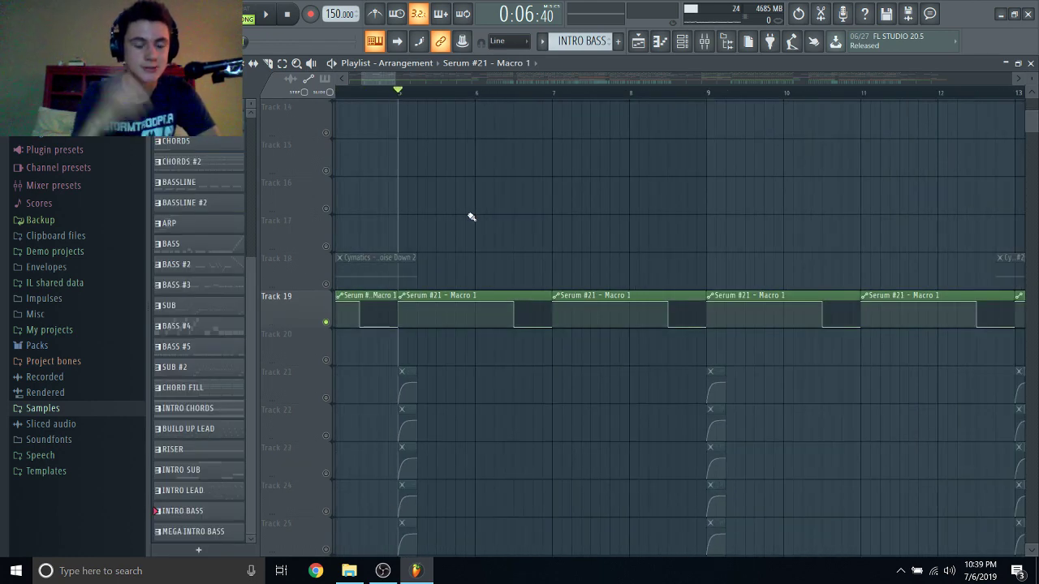
scroll(468, 216, up, 10)
scroll(466, 260, down, 2)
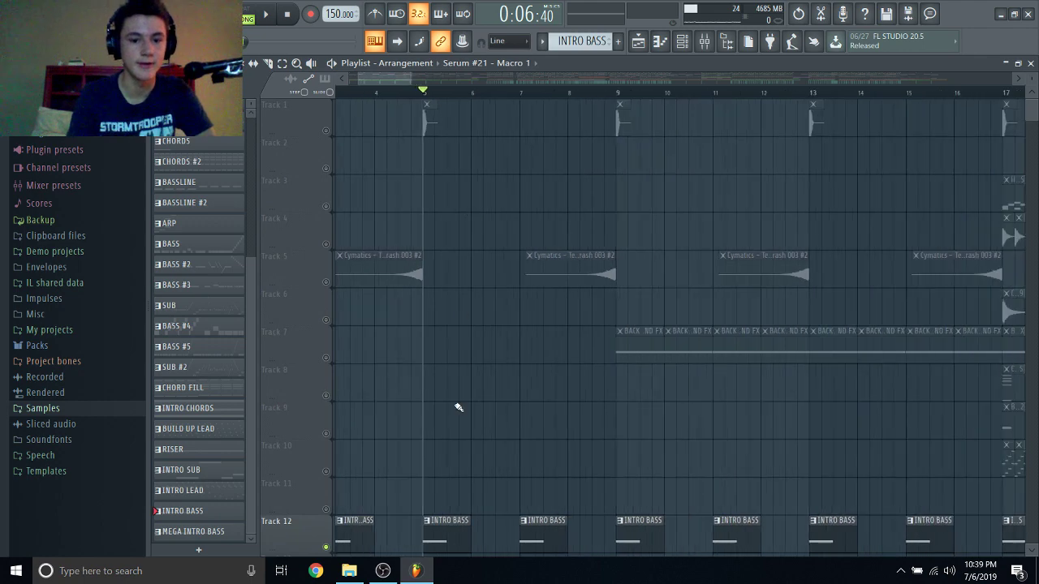
Unsolo Track 12 so all playlist tracks sound again, and play the full arrangement from bar 17.
right_click(326, 548)
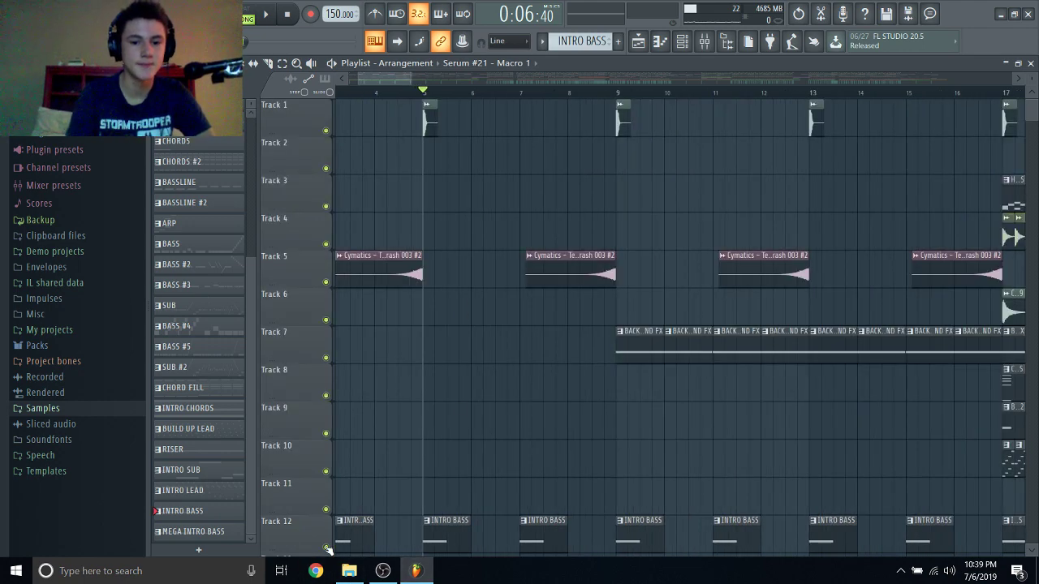
scroll(380, 465, down, 2)
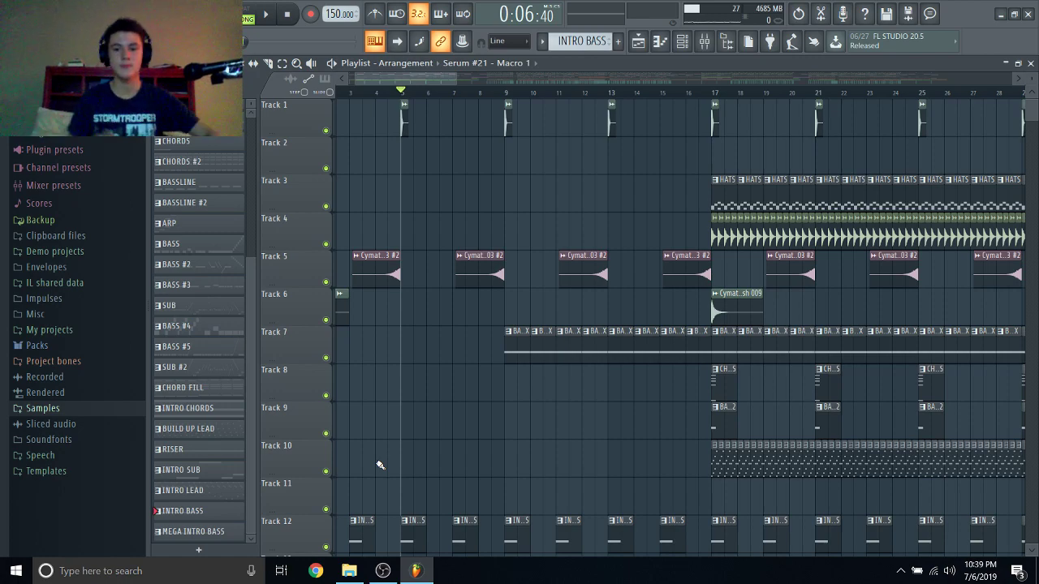
click(714, 92)
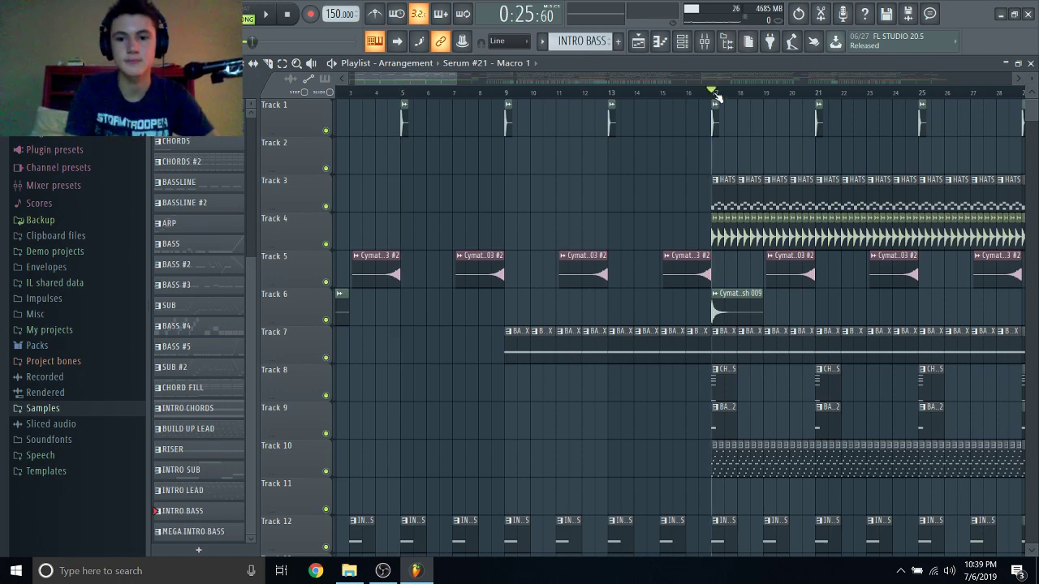
key(space)
scroll(737, 135, down, 4)
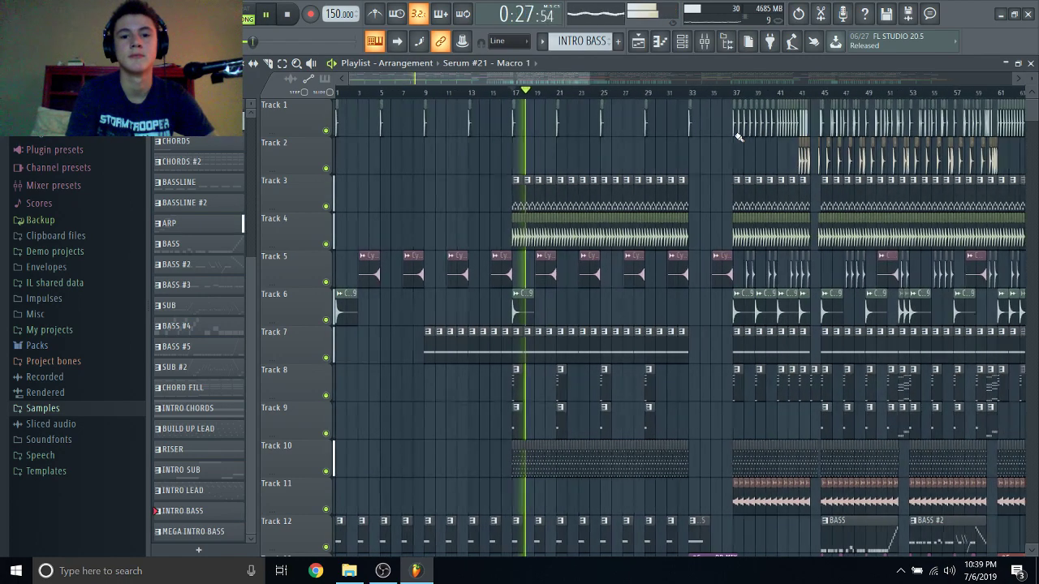
Play the section with the BASS and BASS #2 patterns from bar 45 and stop playback.
scroll(738, 137, right, 4)
click(504, 94)
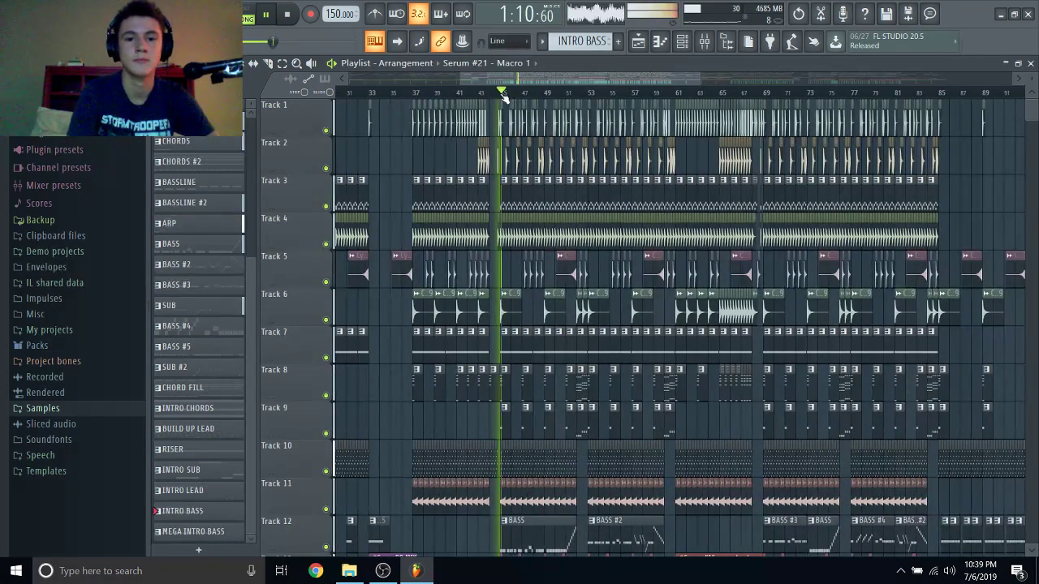
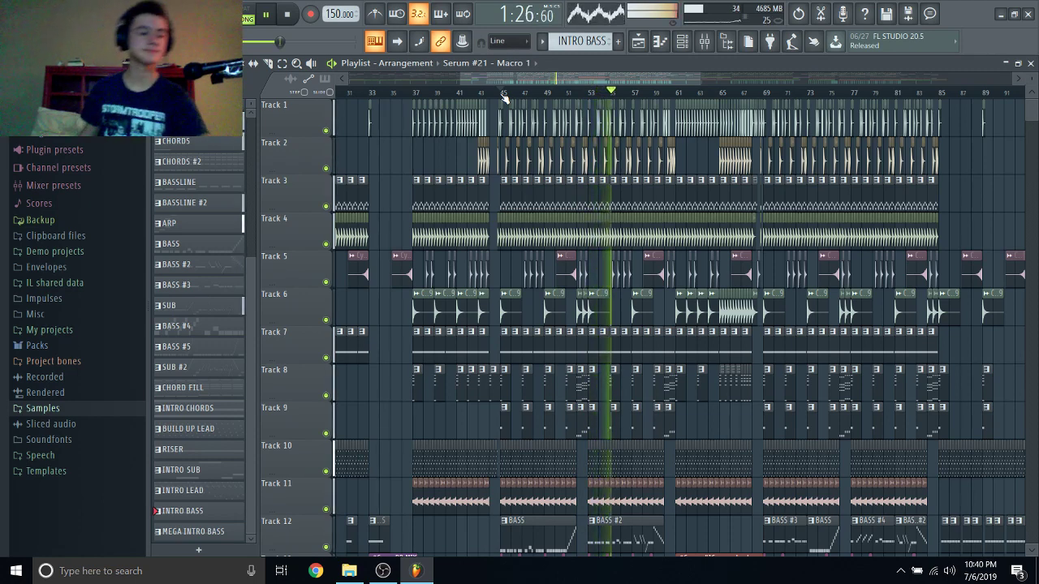
key(space)
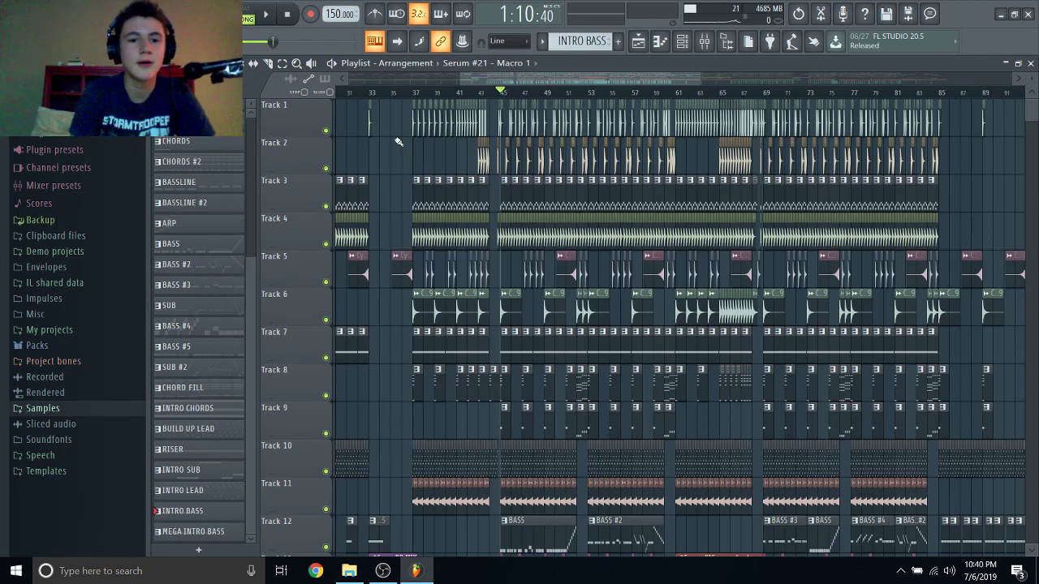
Play the intro of Survive2 from the beginning of the arrangement, looking over the track layout, and stop playback.
scroll(400, 150, left, 9)
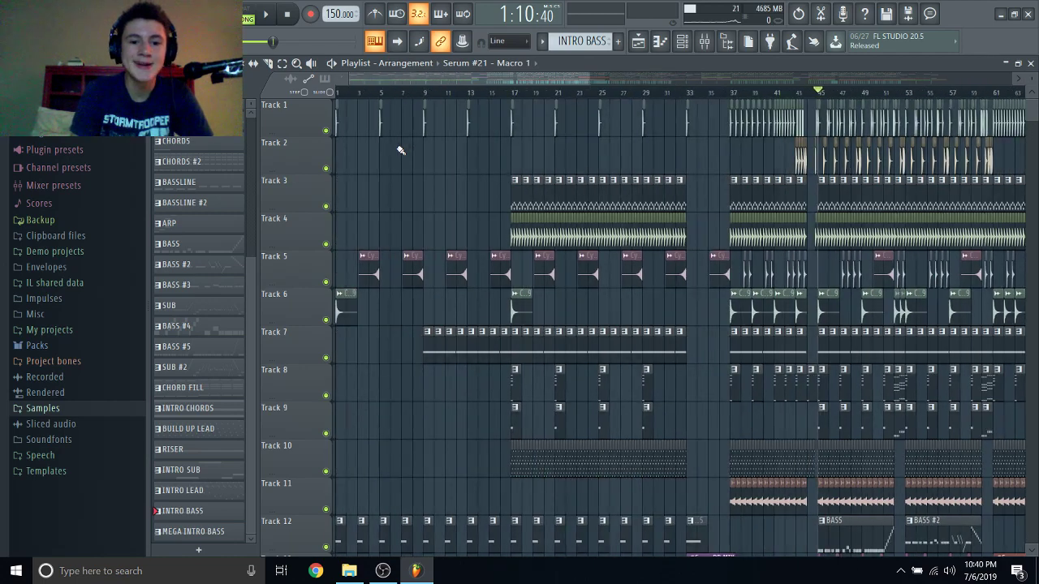
scroll(410, 130, left, 6)
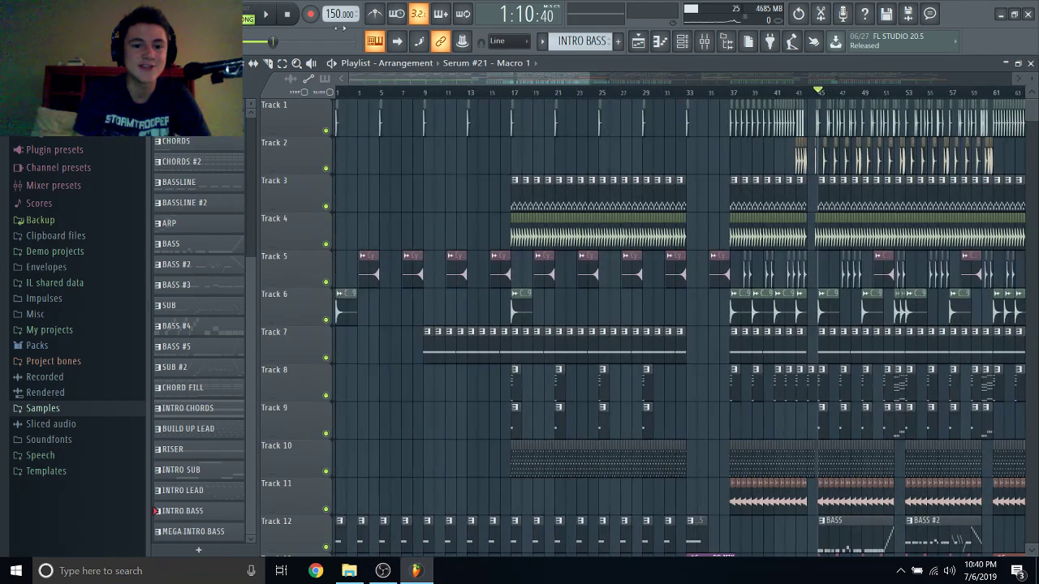
click(284, 16)
click(267, 16)
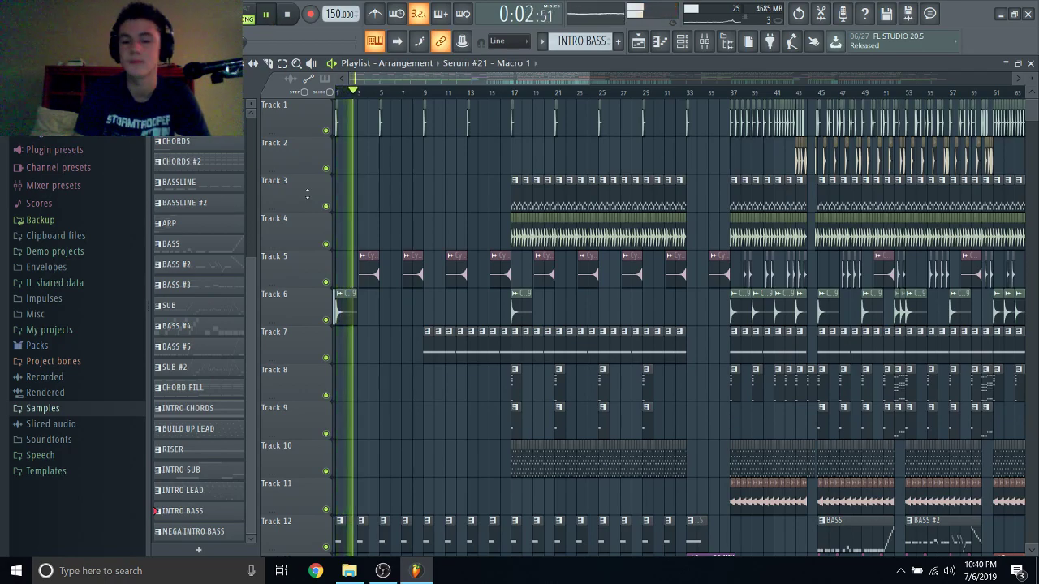
scroll(364, 190, up, 2)
scroll(363, 190, down, 3)
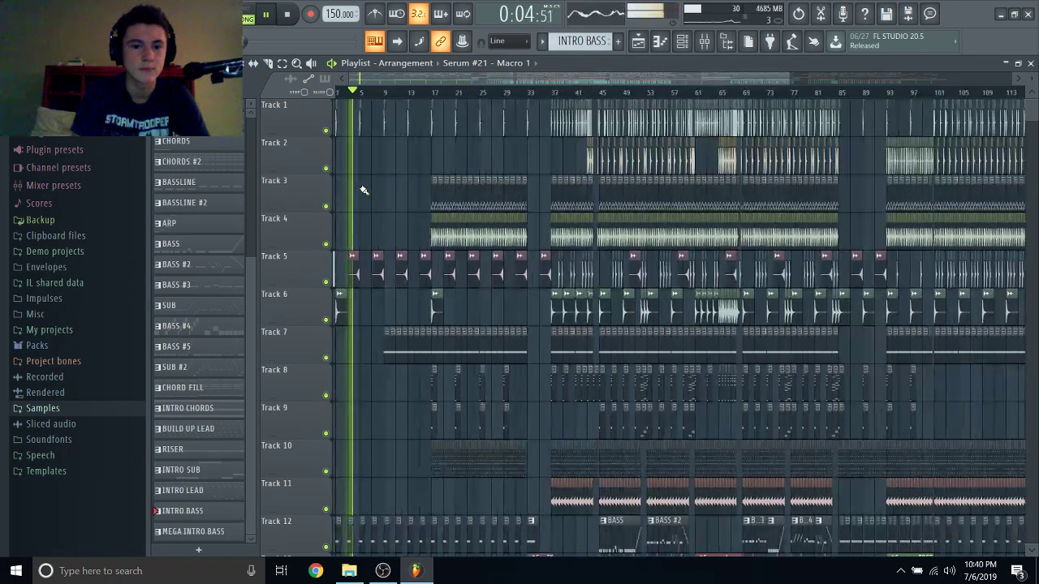
scroll(364, 190, up, 3)
scroll(363, 190, up, 1)
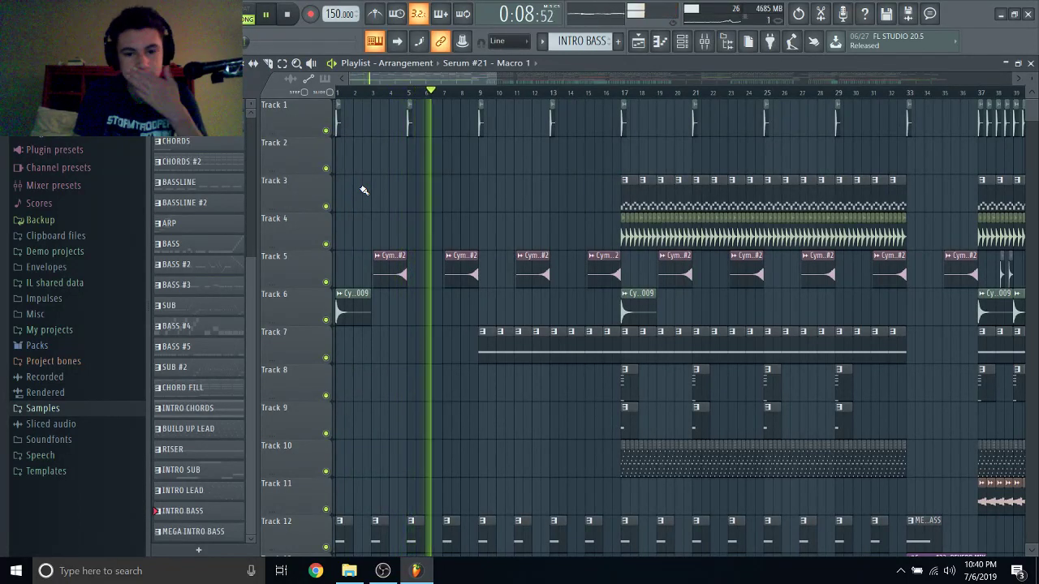
key(space)
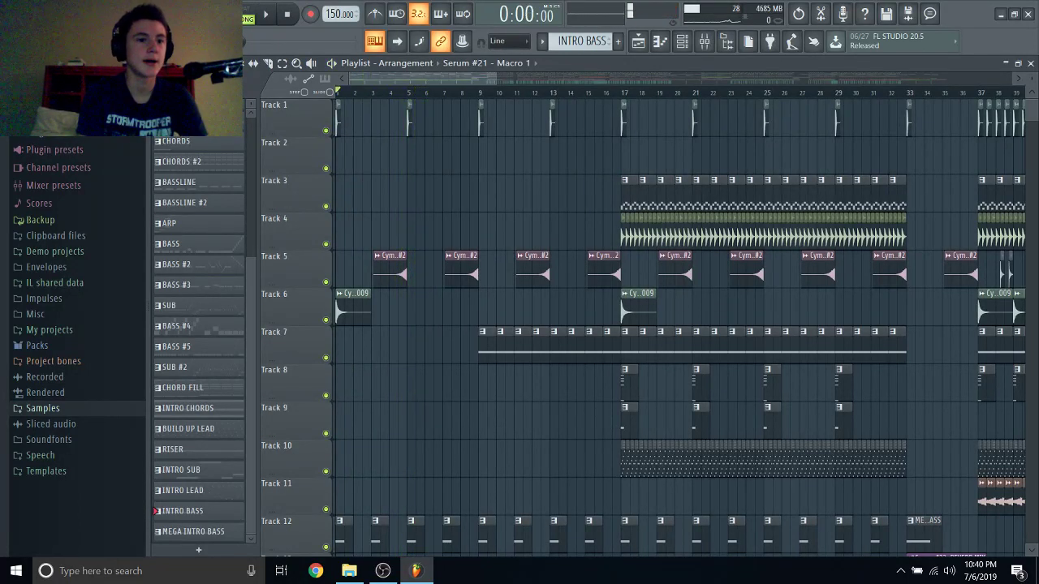
Open the recent project I Am Psych-Kid.flp, saving the changes to Survive2.flp.
click(12, 8)
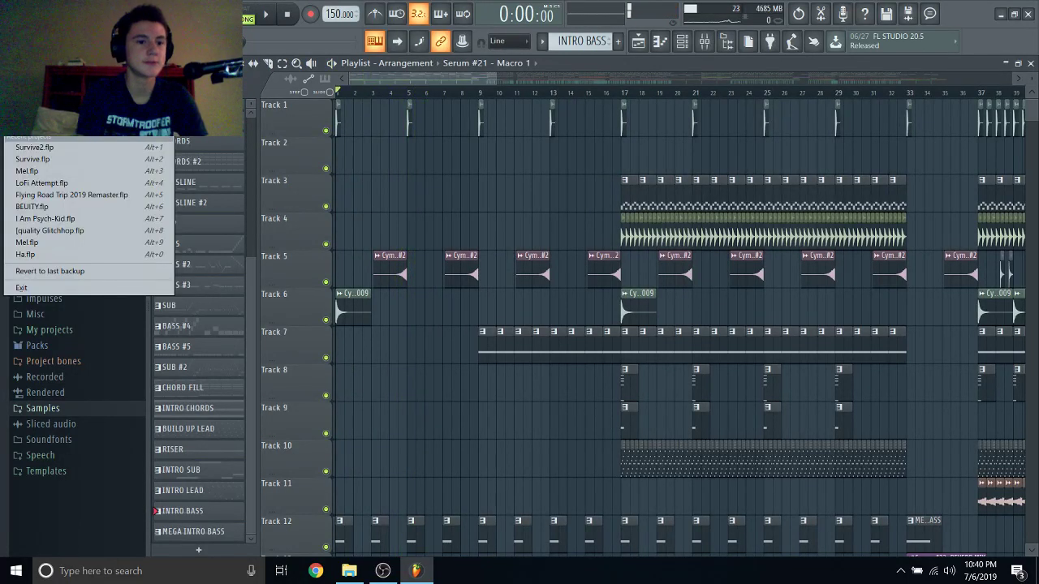
click(57, 219)
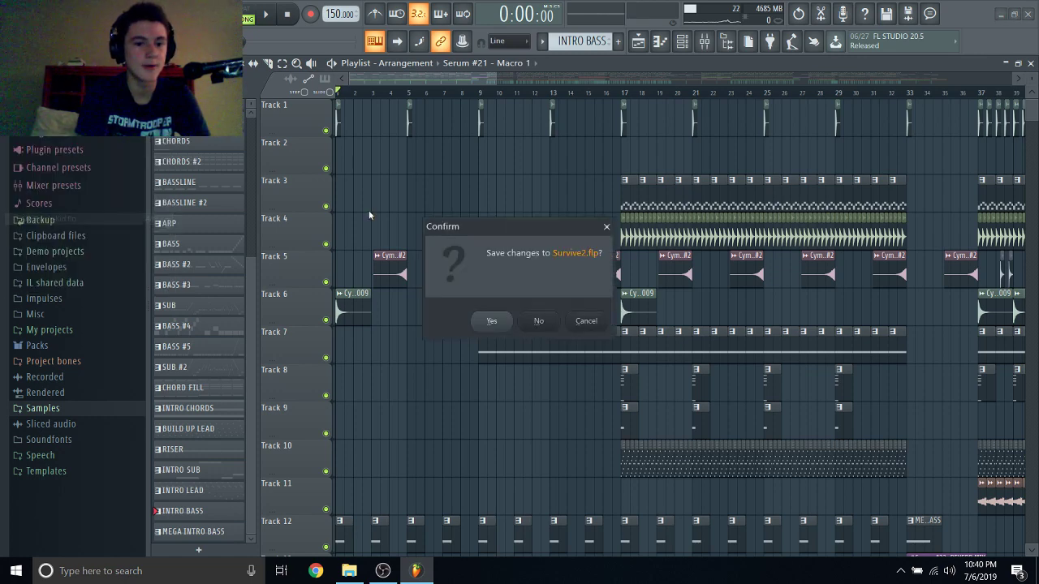
click(491, 320)
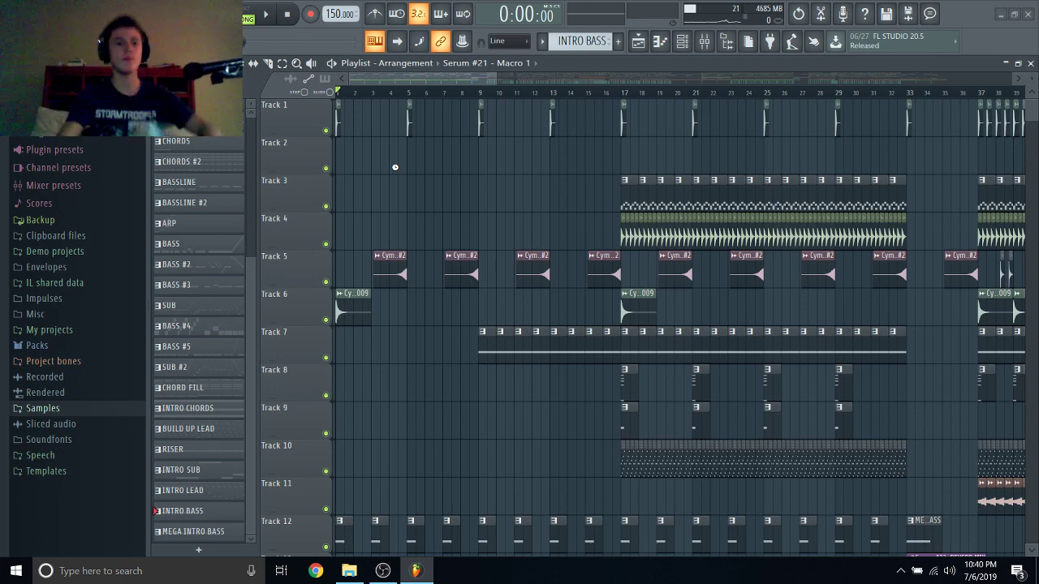
key(ctrl+n)
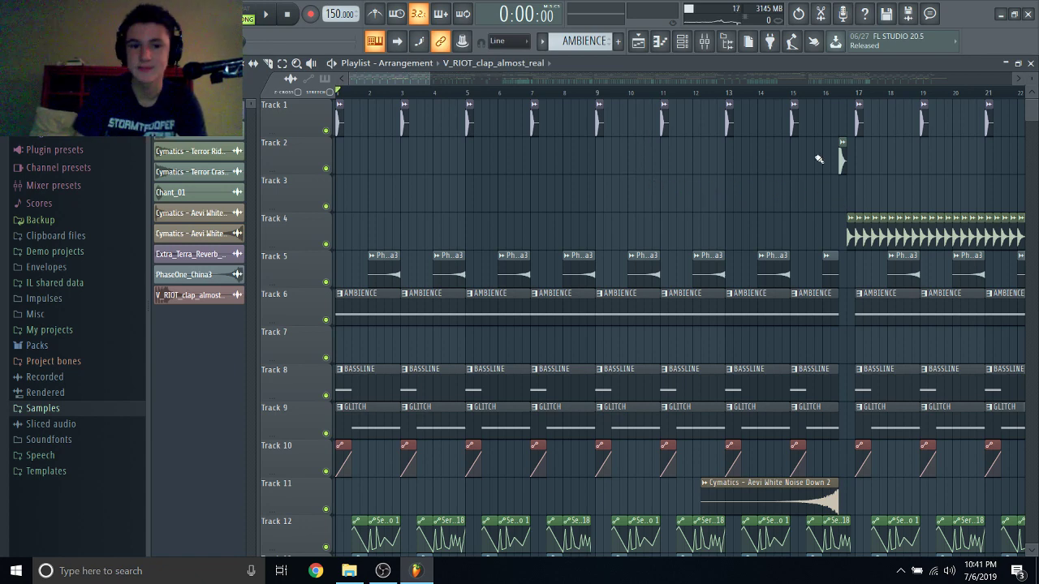
Play the intro of the opened project from bar 1, survey the whole arrangement, and stop playback.
click(268, 14)
scroll(410, 166, down, 4)
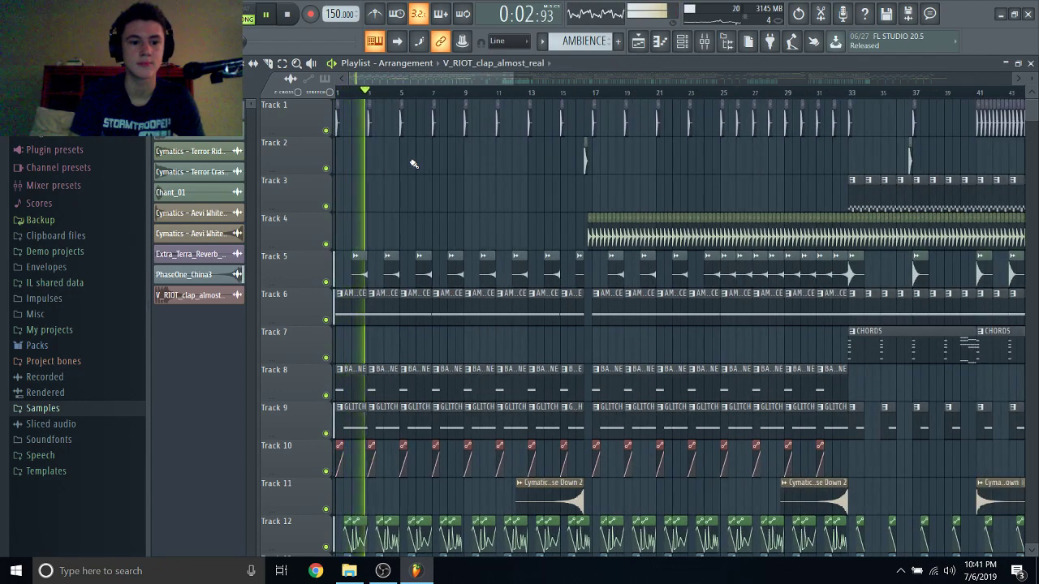
scroll(413, 163, down, 4)
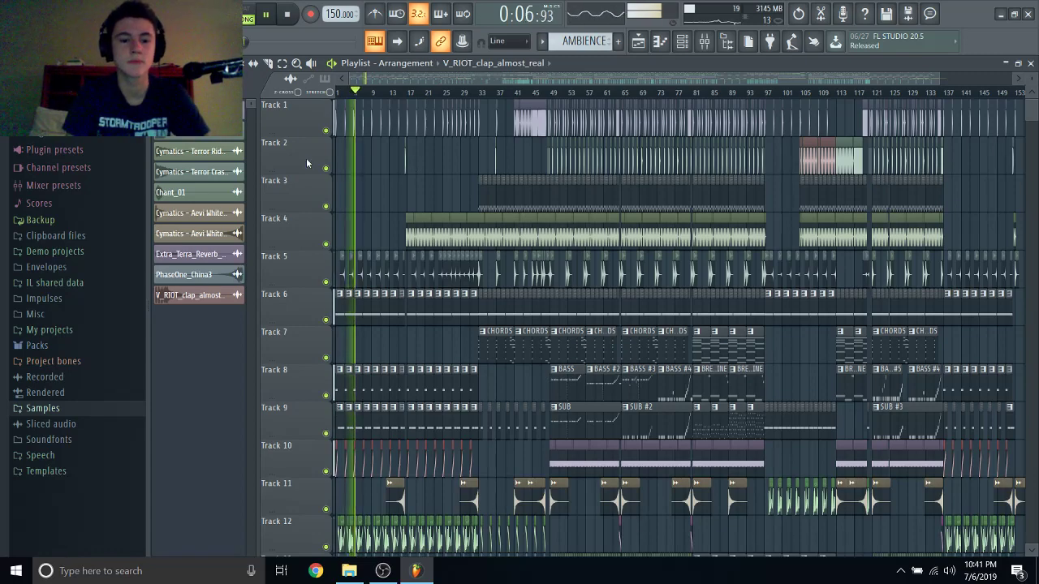
scroll(369, 183, up, 2)
scroll(369, 183, left, 1)
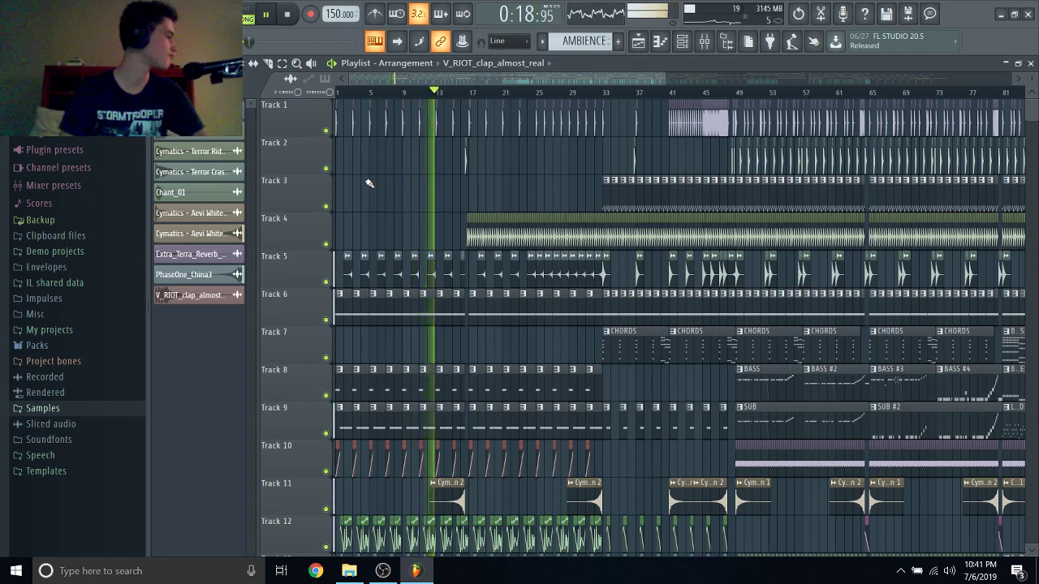
key(space)
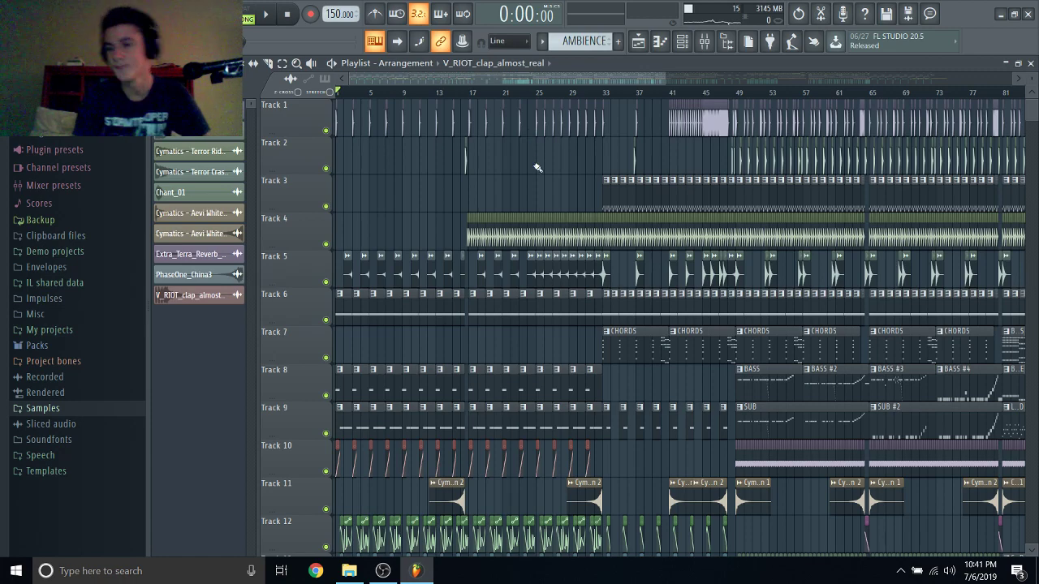
Play the section with the BASS and SUB patterns from bar 49 and examine the arrangement around it.
scroll(685, 163, right, 3)
scroll(687, 151, left, 6)
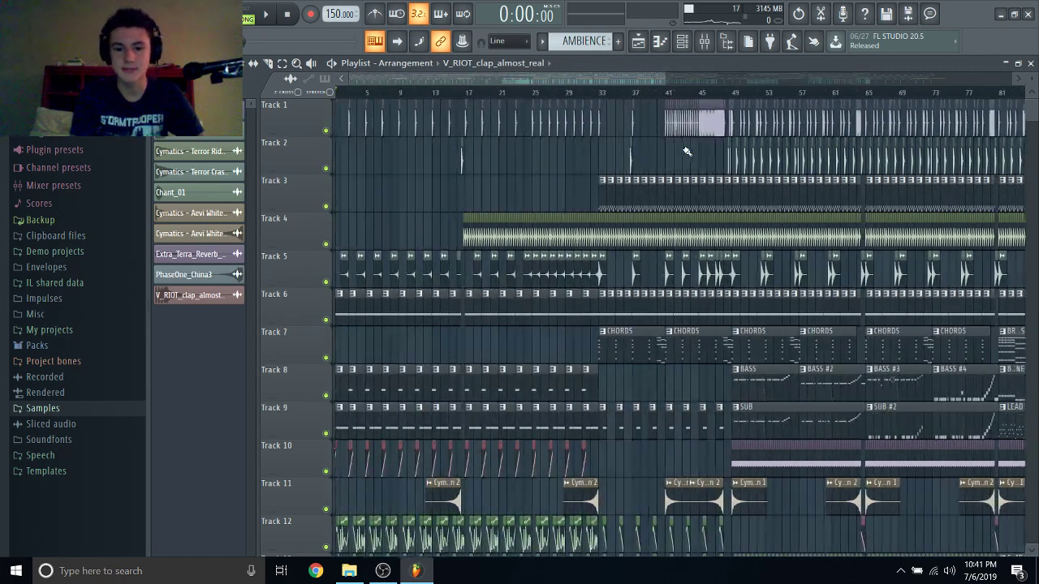
click(738, 93)
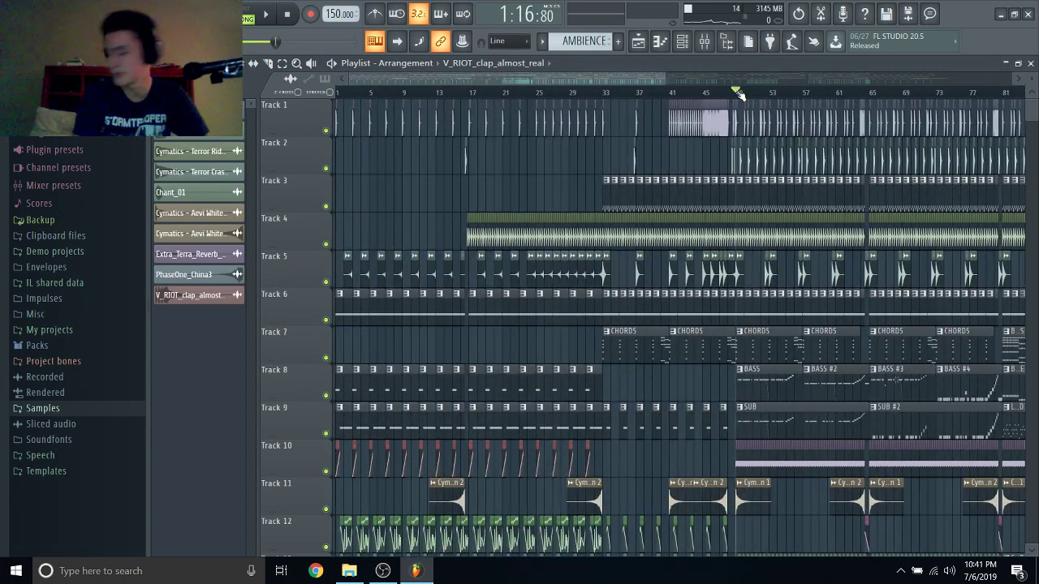
key(space)
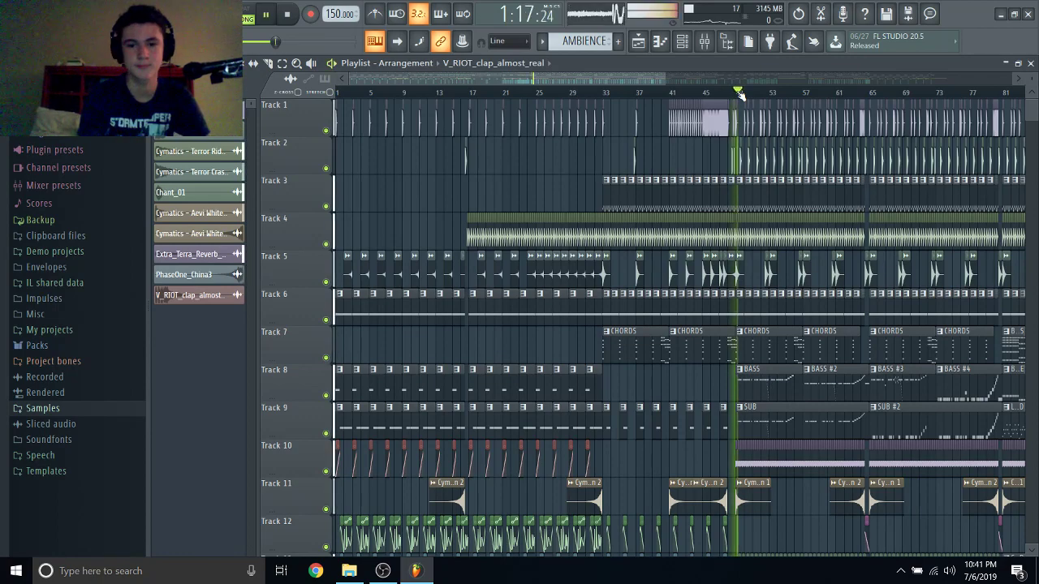
scroll(726, 157, up, 3)
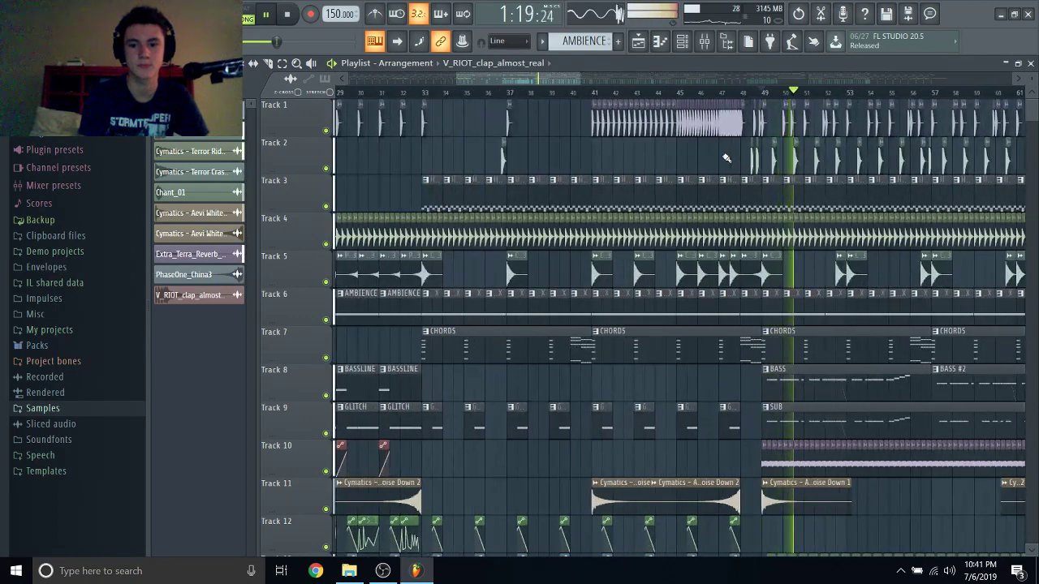
scroll(727, 157, up, 4)
scroll(726, 157, down, 7)
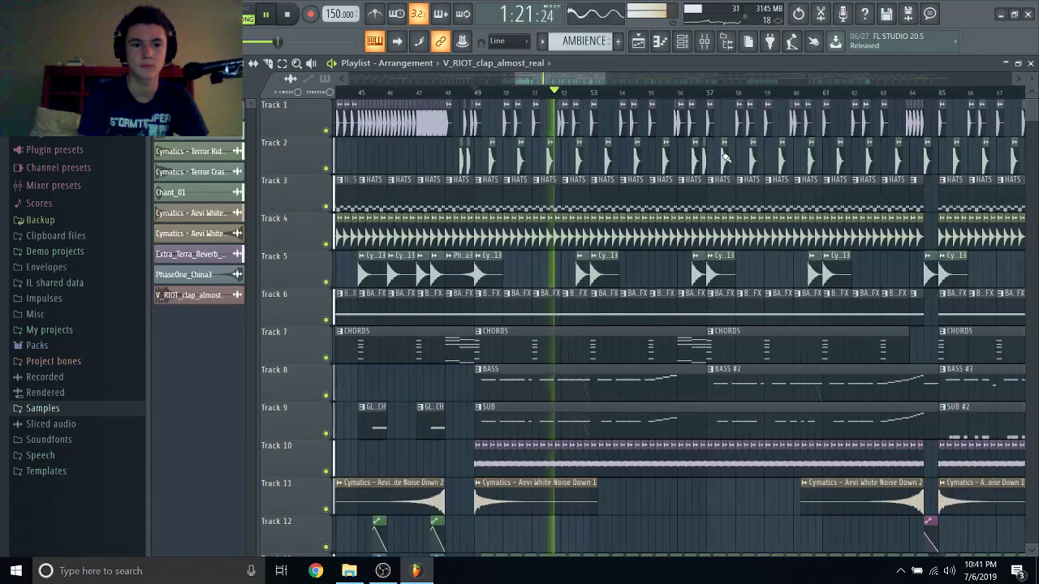
scroll(726, 158, down, 2)
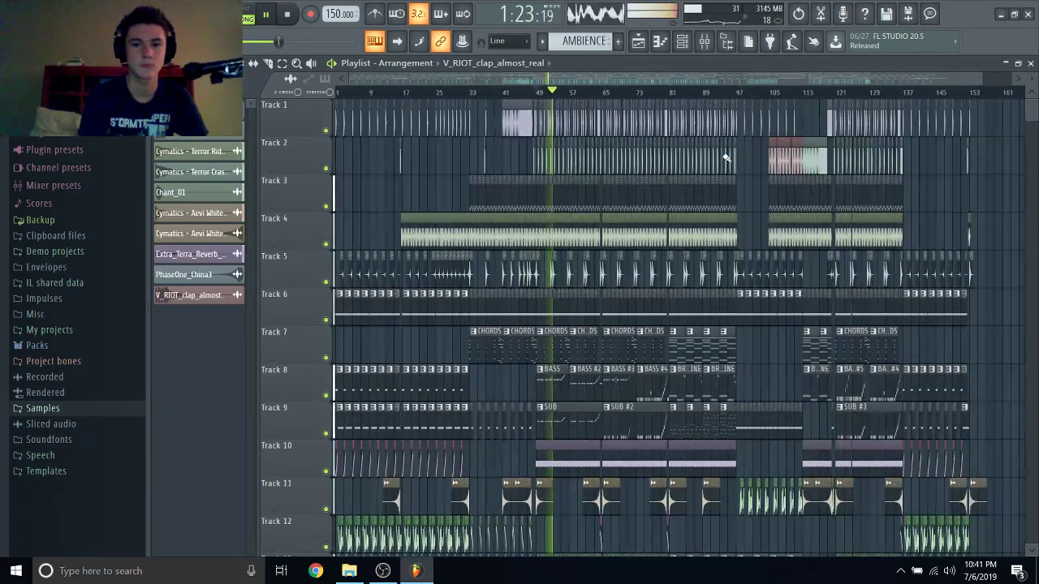
Stop playback of the current song and start a new empty project.
click(285, 12)
key(alt+f)
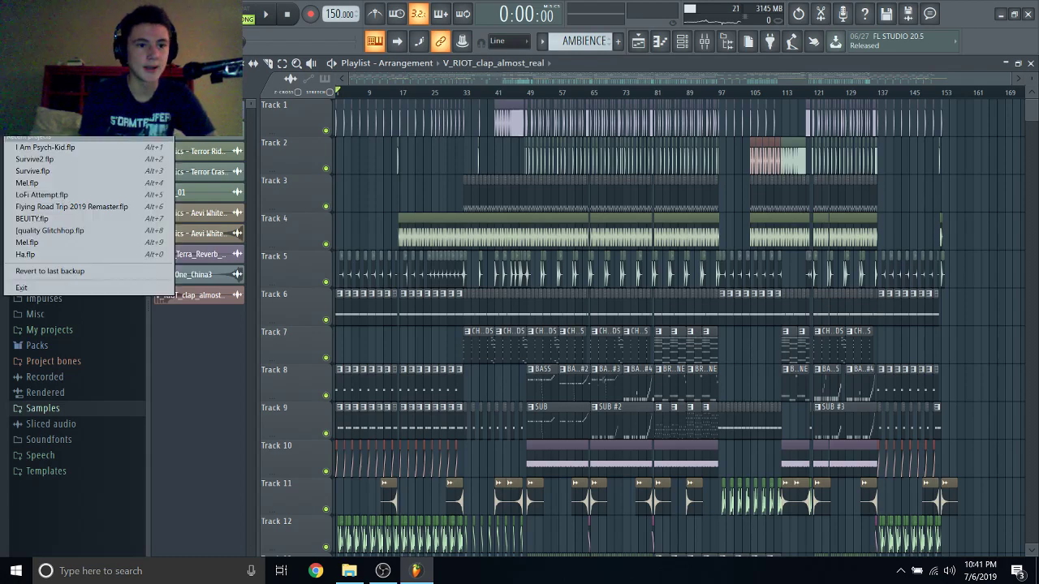
click(27, 47)
click(556, 320)
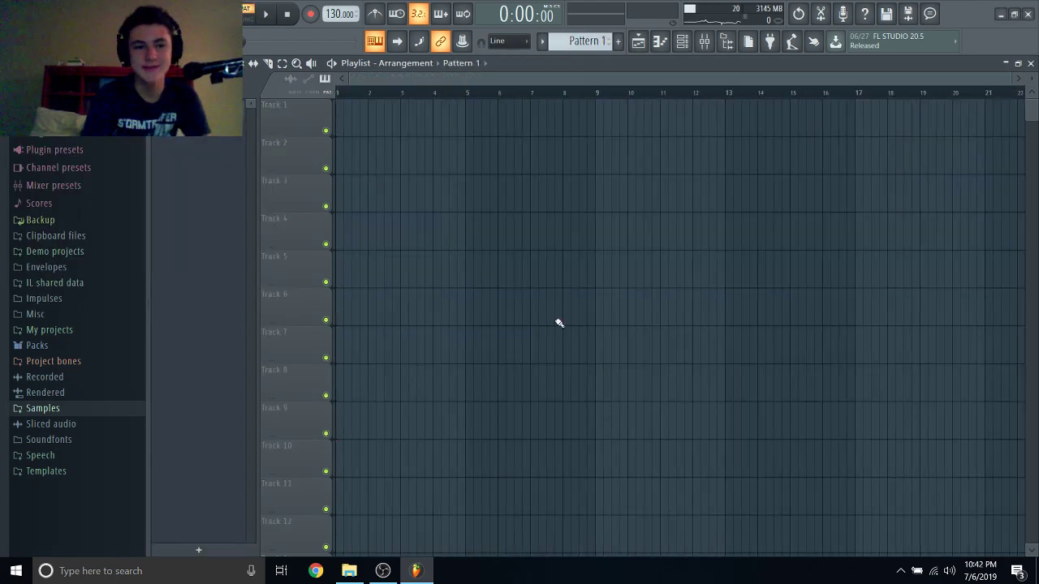
Browse the Samples library to the pk_one_shots folder in Psych - Kid_Samples, under pk_bass.
click(67, 410)
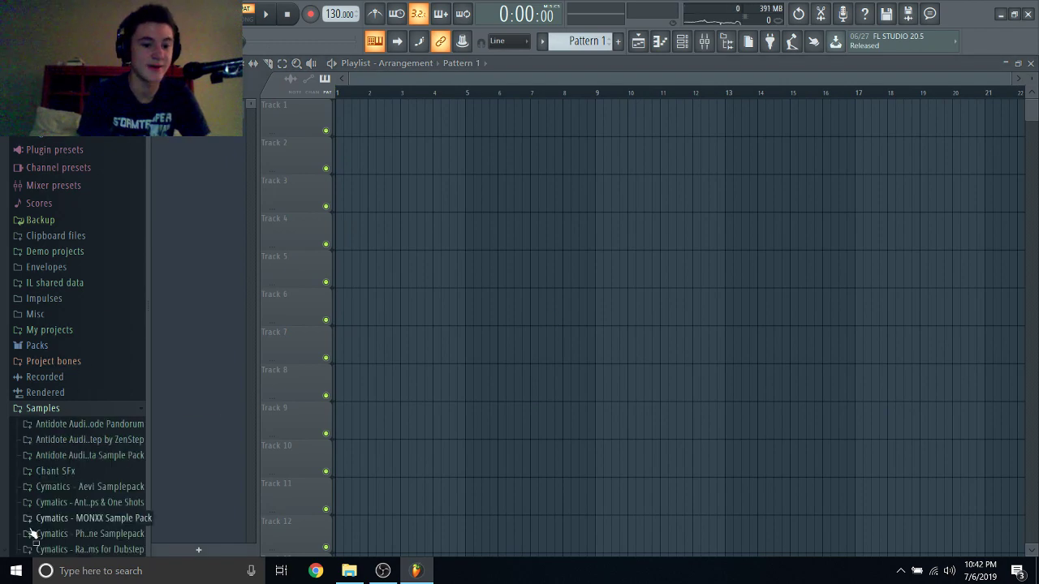
scroll(82, 457, down, 7)
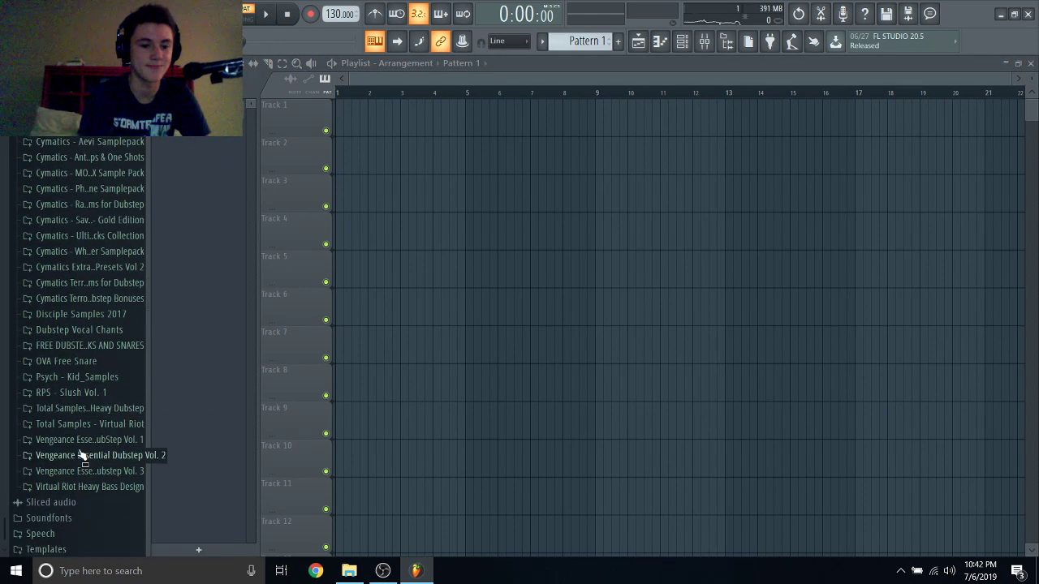
click(91, 378)
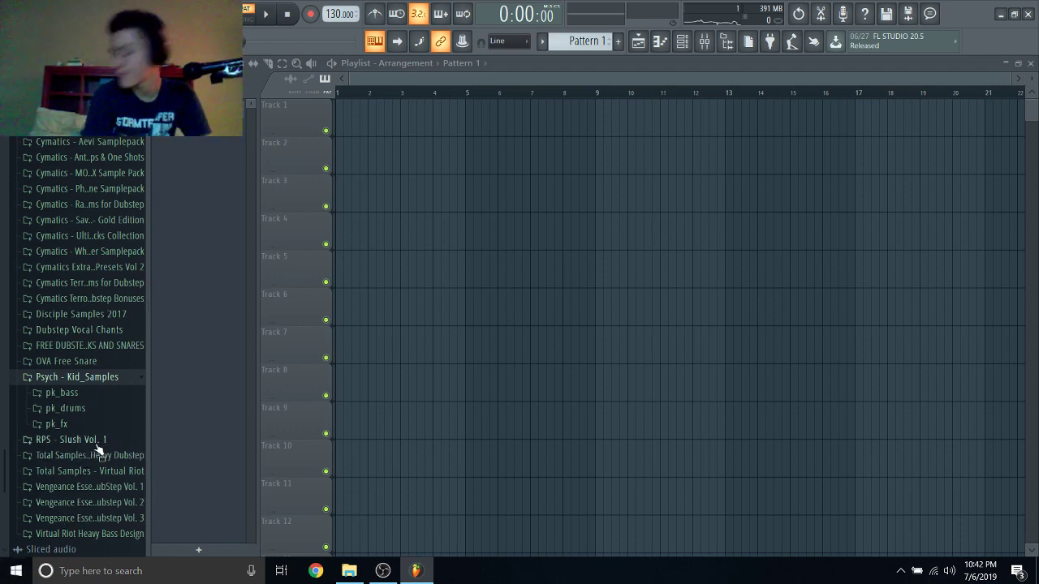
click(92, 395)
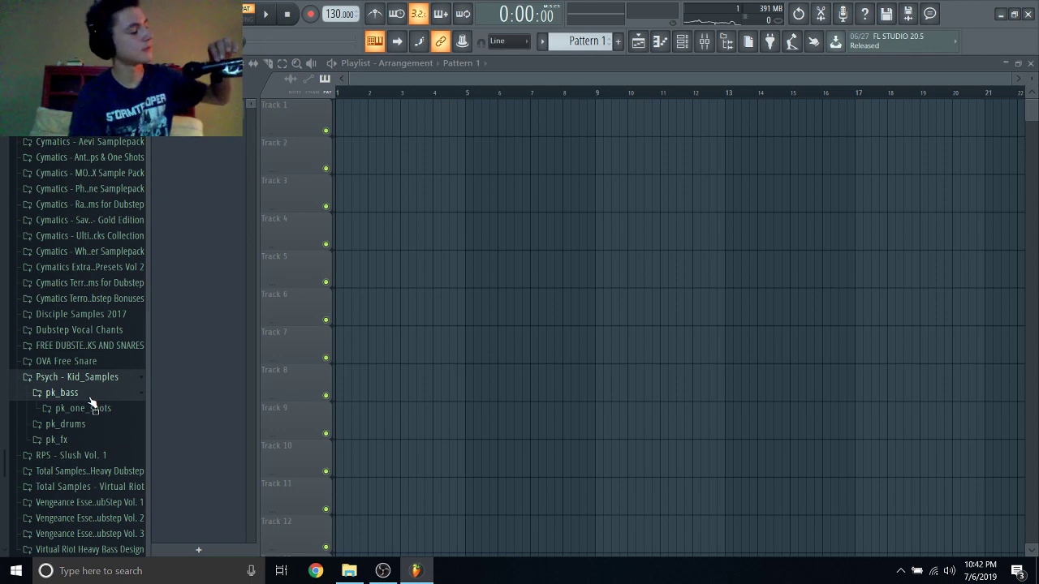
click(93, 408)
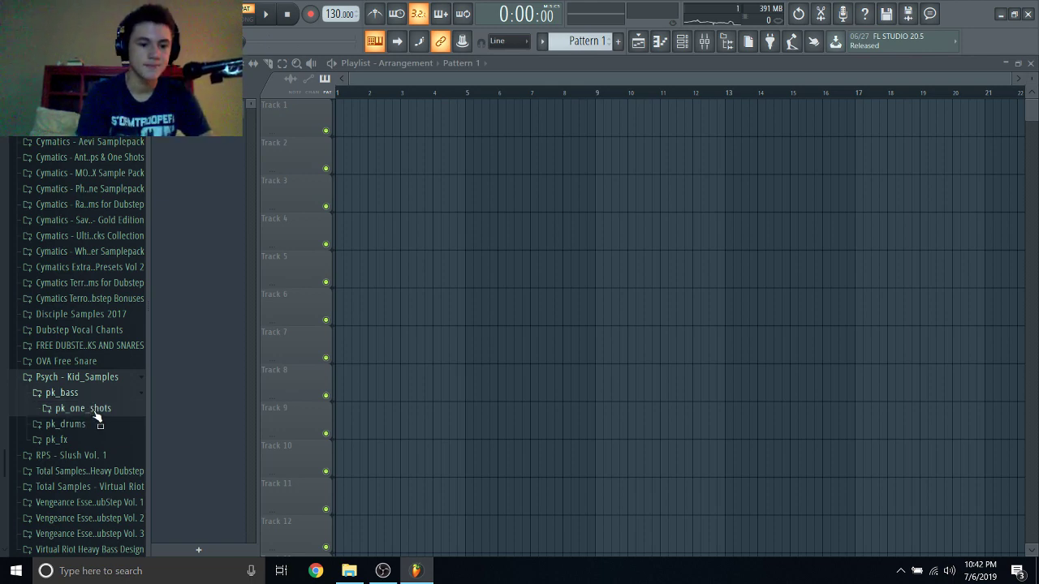
scroll(127, 418, down, 5)
scroll(130, 417, up, 3)
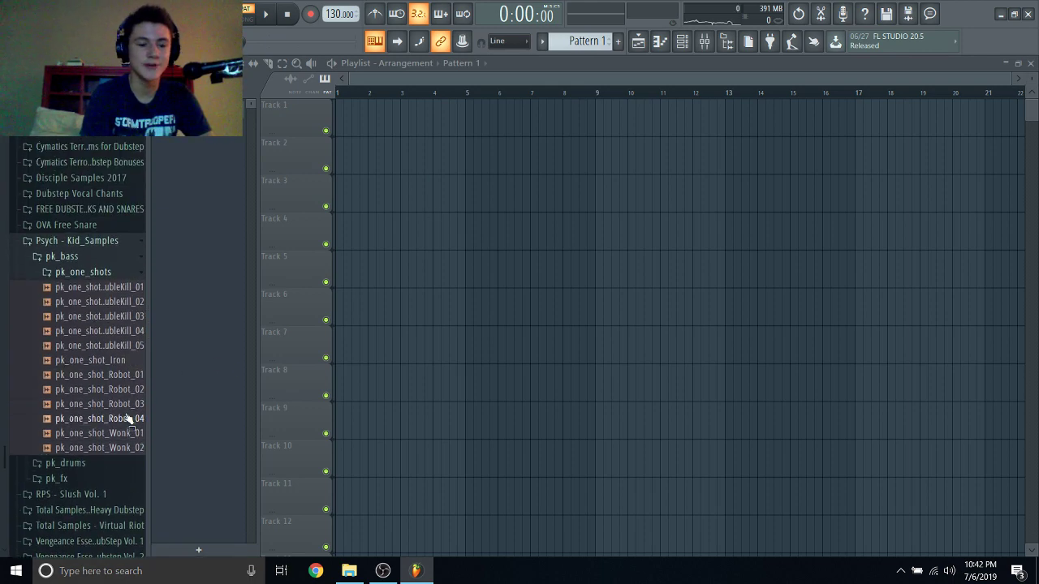
Preview the first three DoubleKill bass one-shots.
click(113, 293)
click(108, 304)
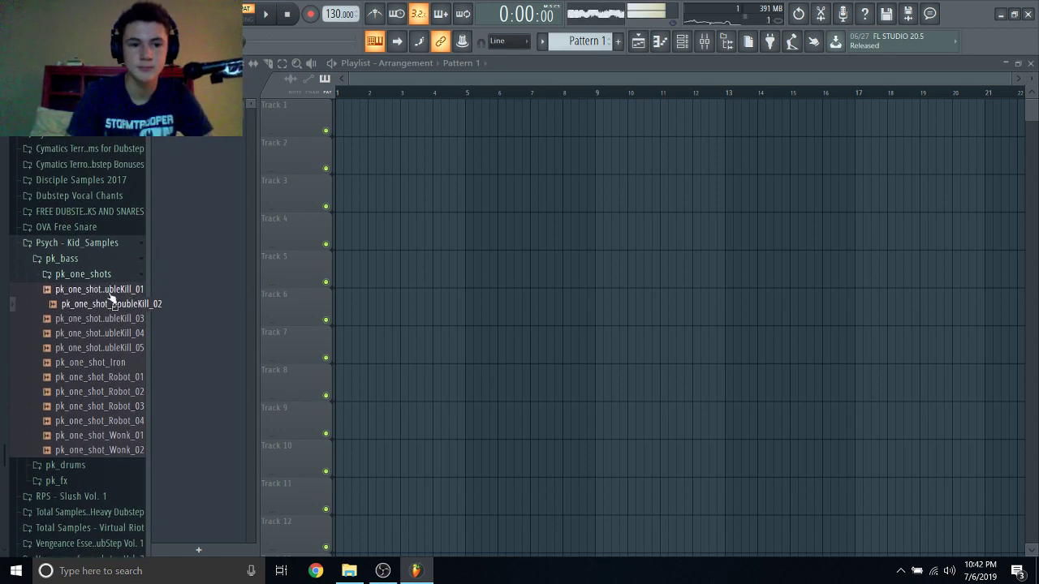
click(109, 319)
Switch to OBS and check the desktop audio level while previewing the DoubleKill_01 one-shot, and minimize OBS.
click(392, 573)
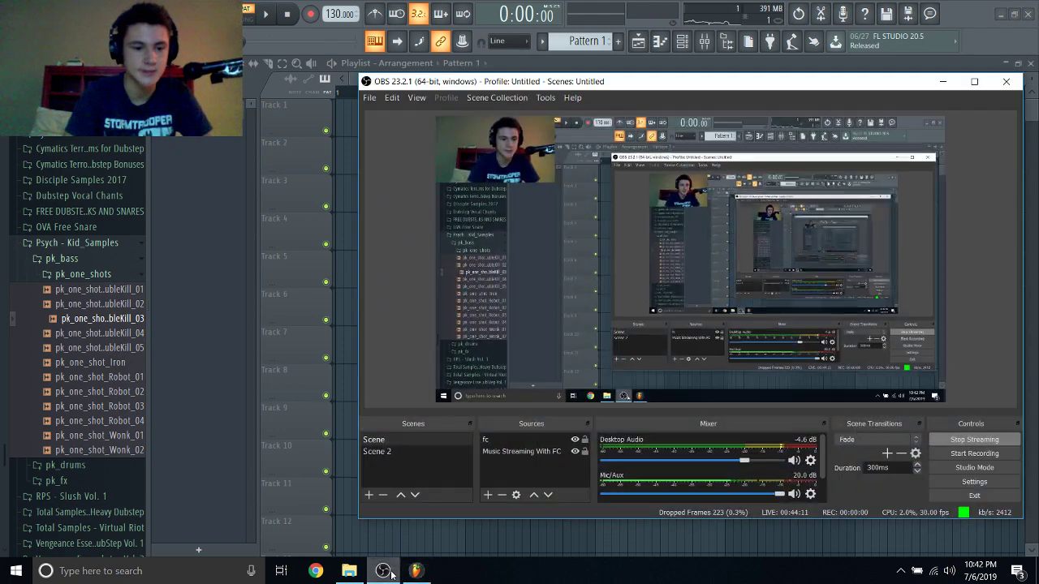
click(103, 290)
click(385, 572)
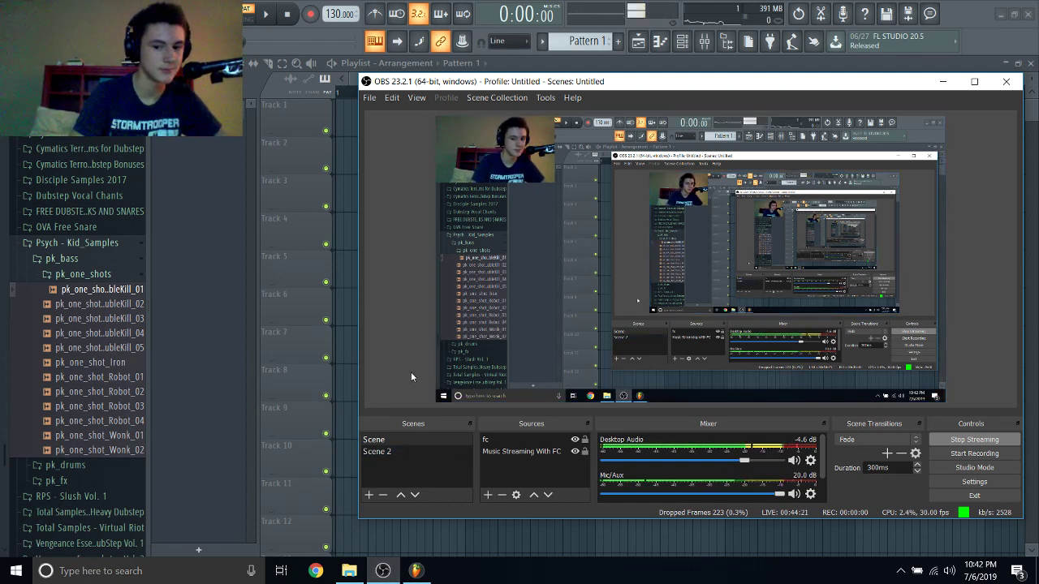
click(944, 81)
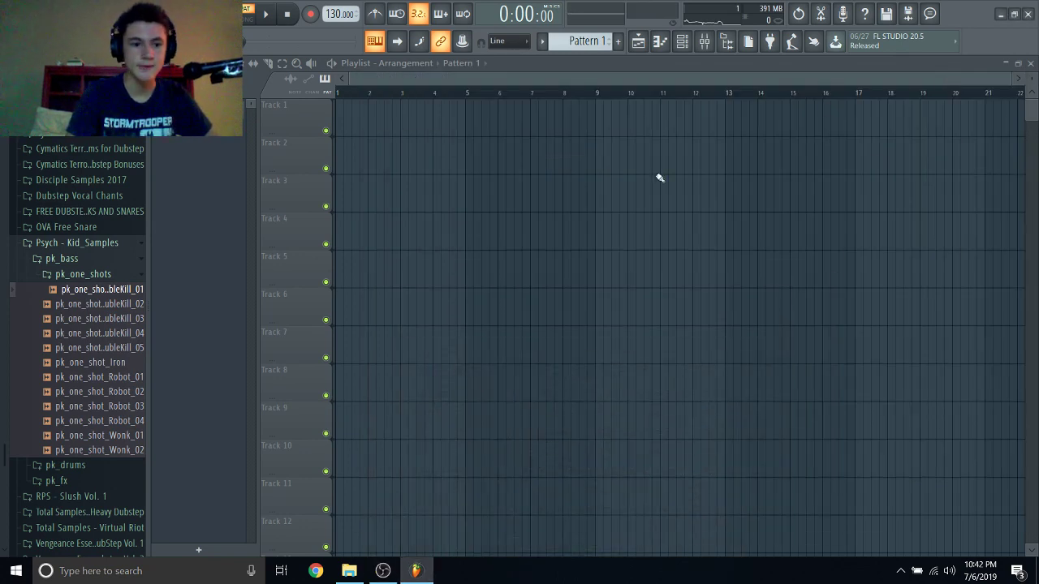
Preview every bass one-shot in order from DoubleKill_01 to Wonk_02, and replay pk_one_shot_Iron.
click(106, 292)
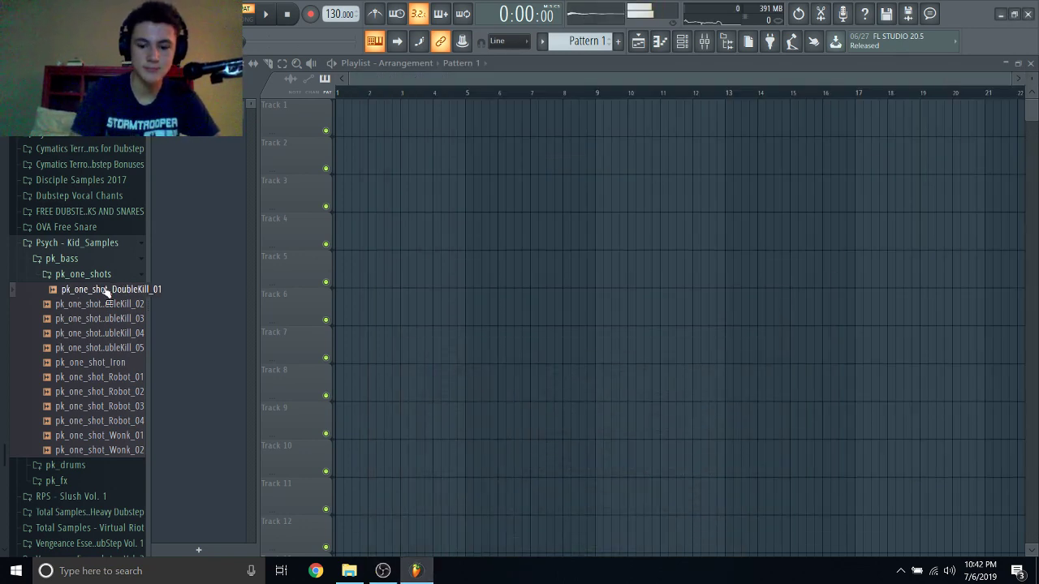
key(Down)
key(Down)
key(Down)
key(Down)
key(Down)
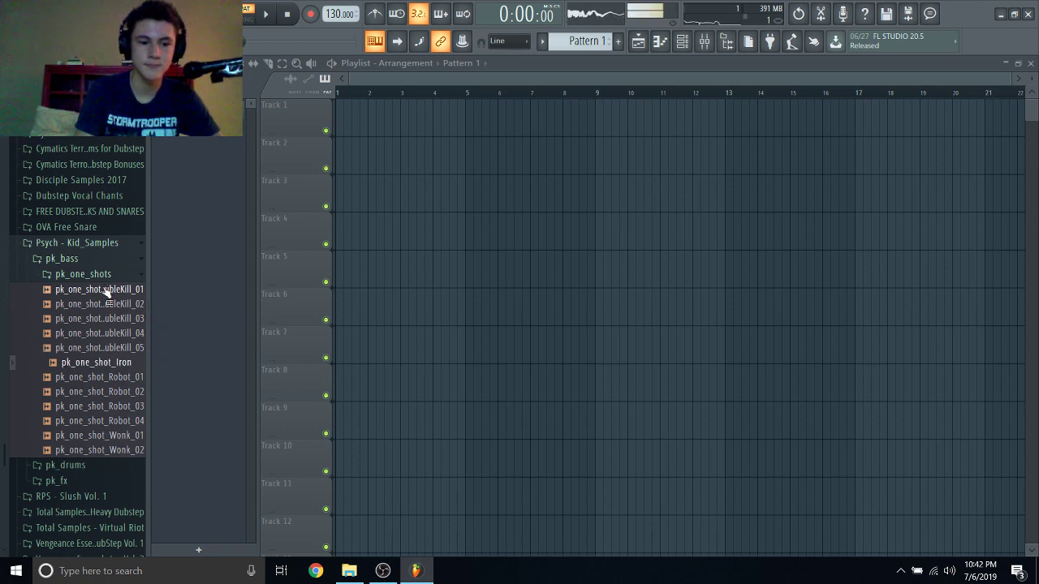
key(Down)
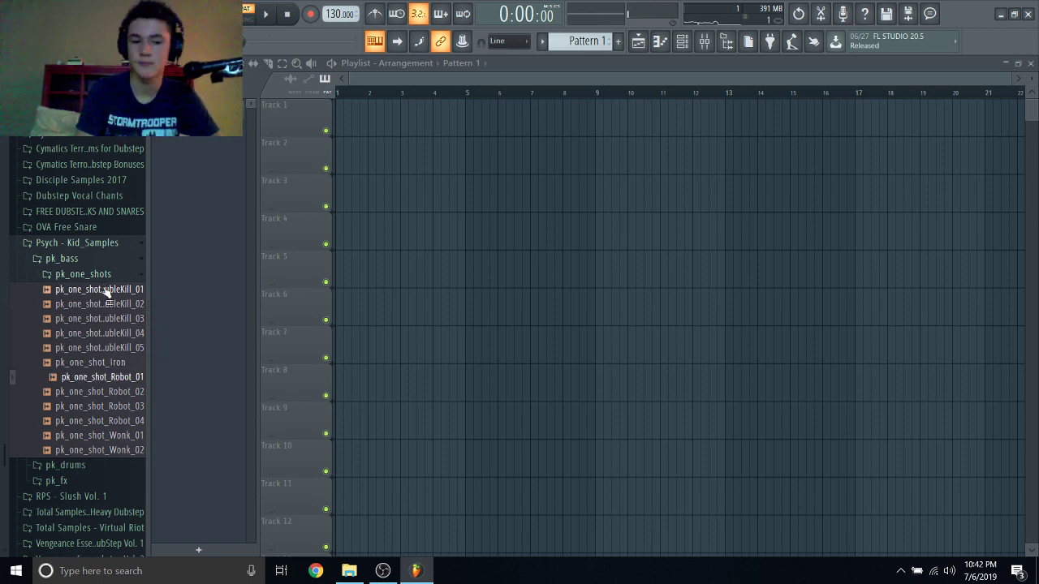
key(Down)
key(Down)
key(Down)
key(Down)
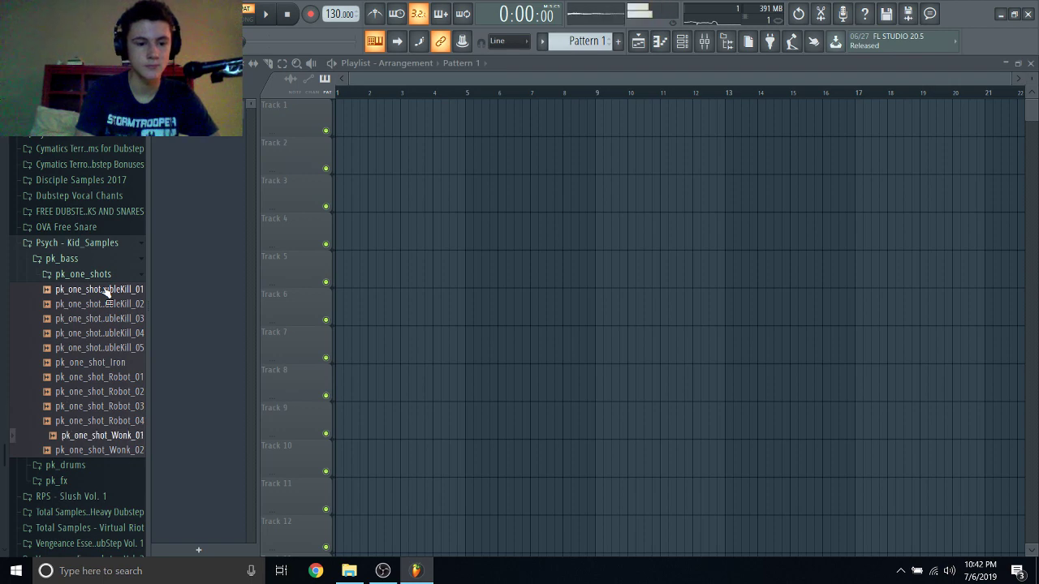
key(Down)
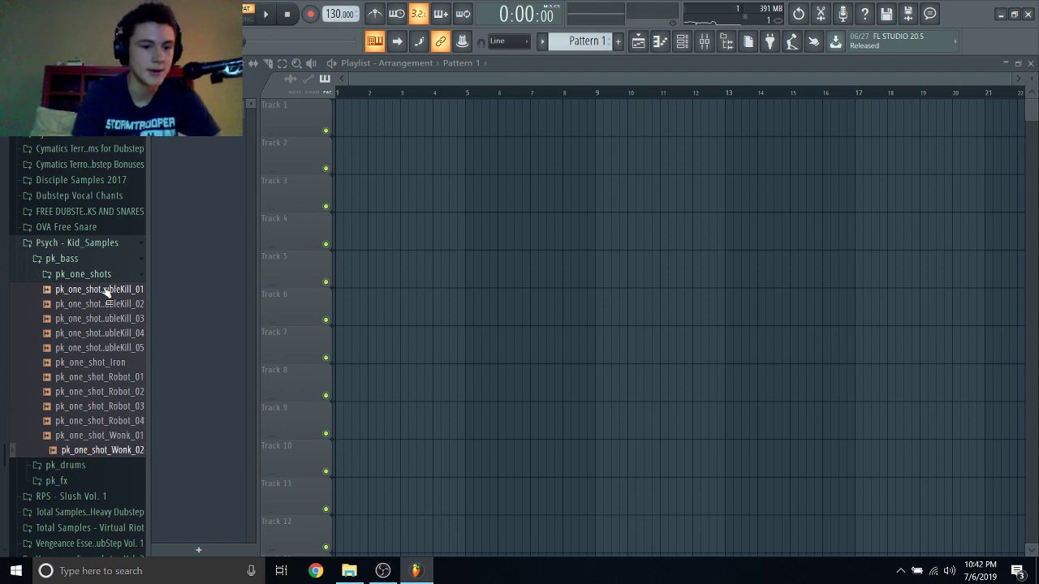
click(118, 367)
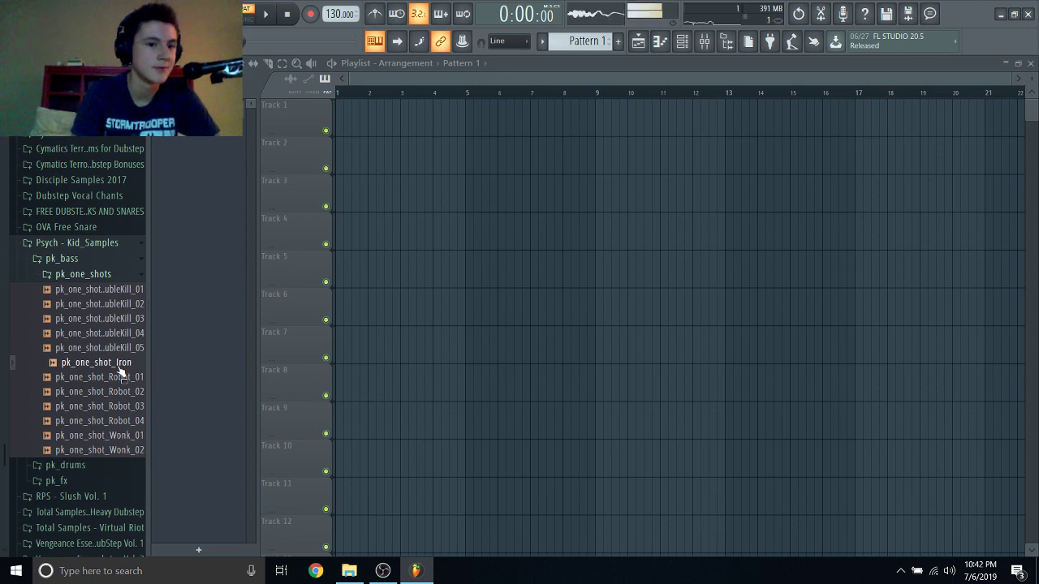
Collapse the one-shots folder and preview pk_snare_01 from the pk_snares folder in pk_drums.
click(130, 276)
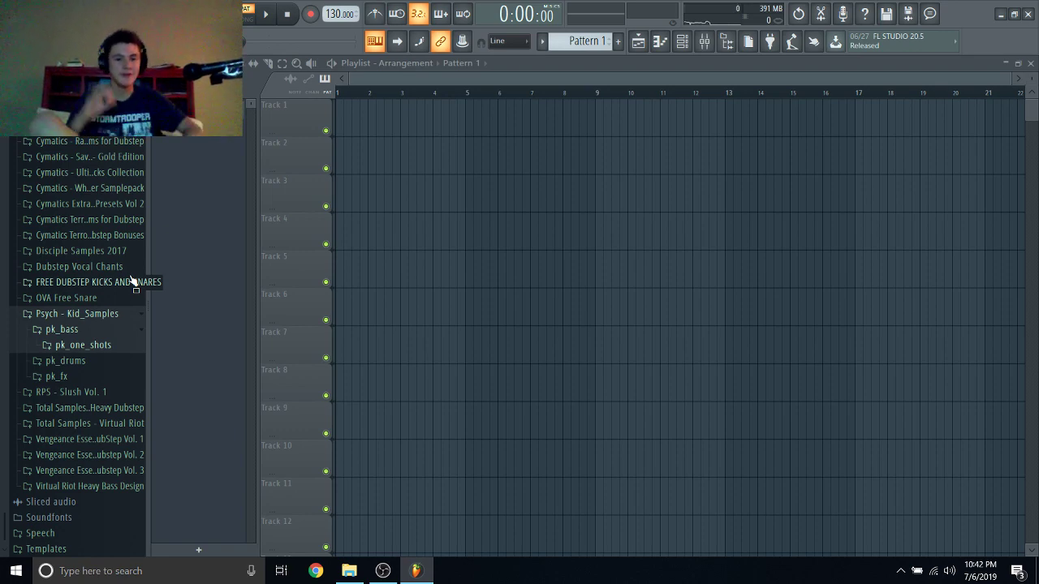
click(122, 363)
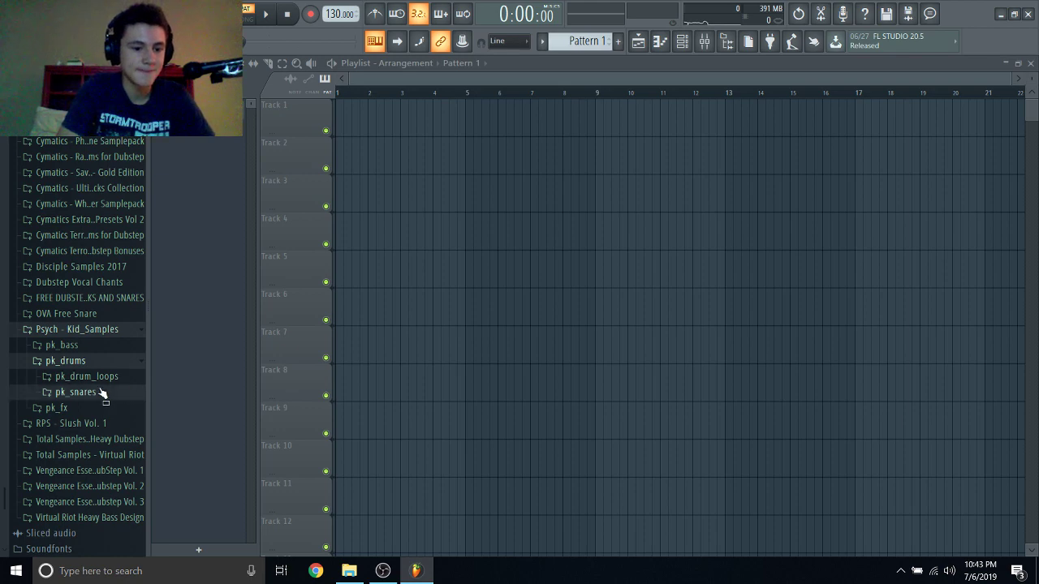
click(103, 394)
click(100, 407)
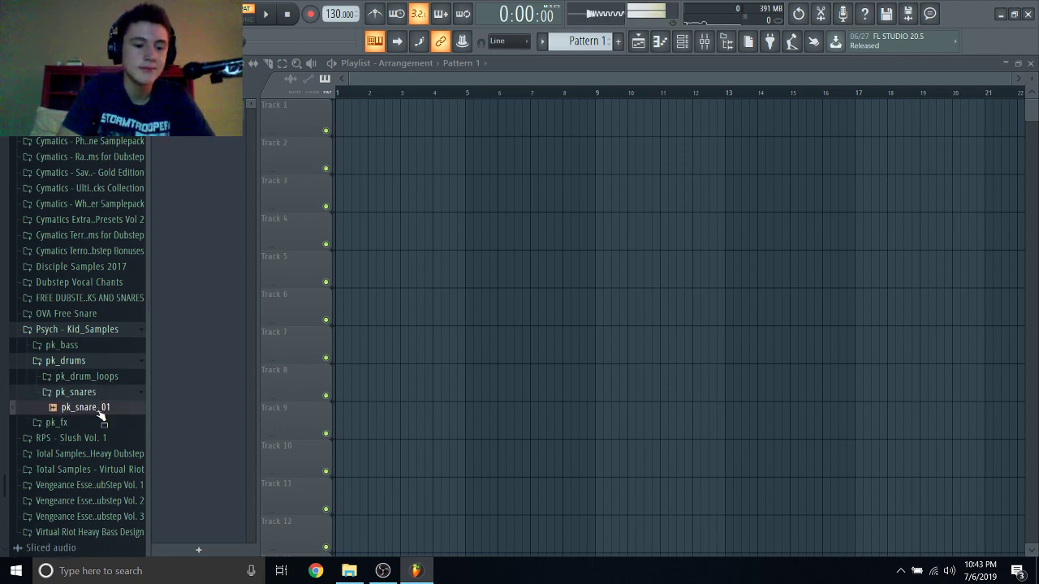
click(96, 393)
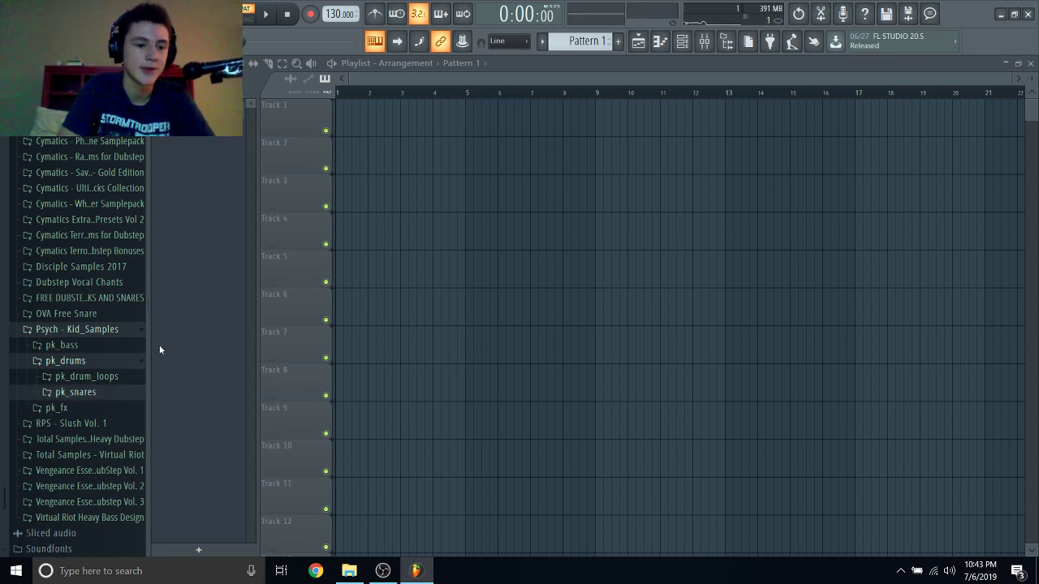
Preview the pk_8bit drum loop from pk_drum_loops and collapse the Psych - Kid_Samples folders.
click(116, 378)
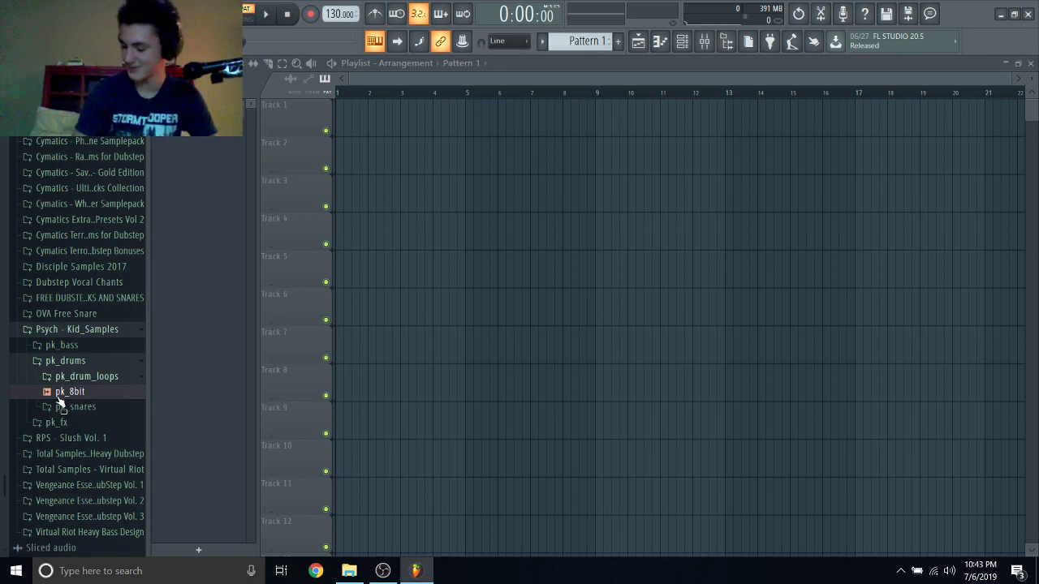
click(57, 395)
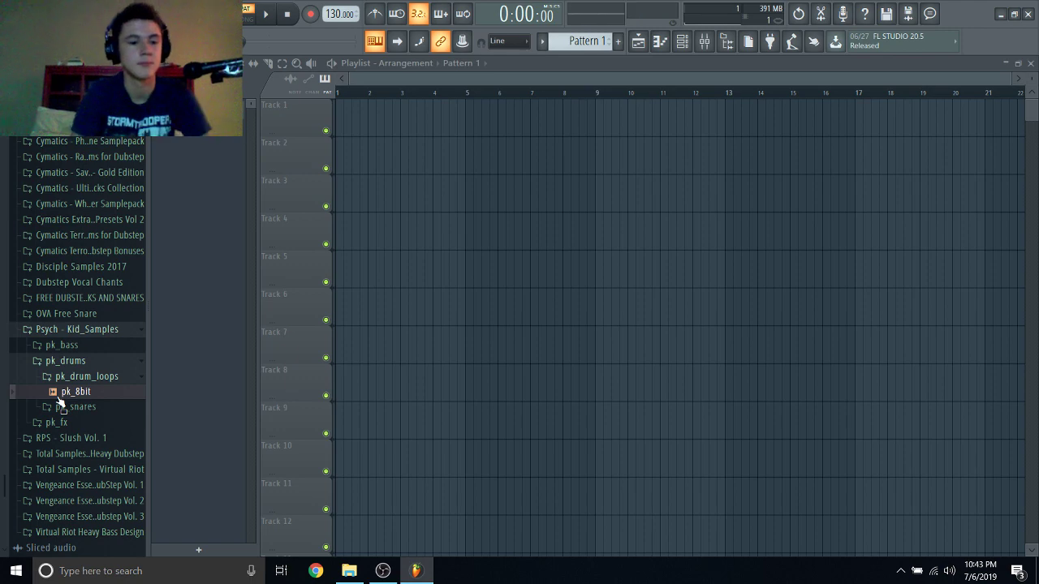
click(111, 378)
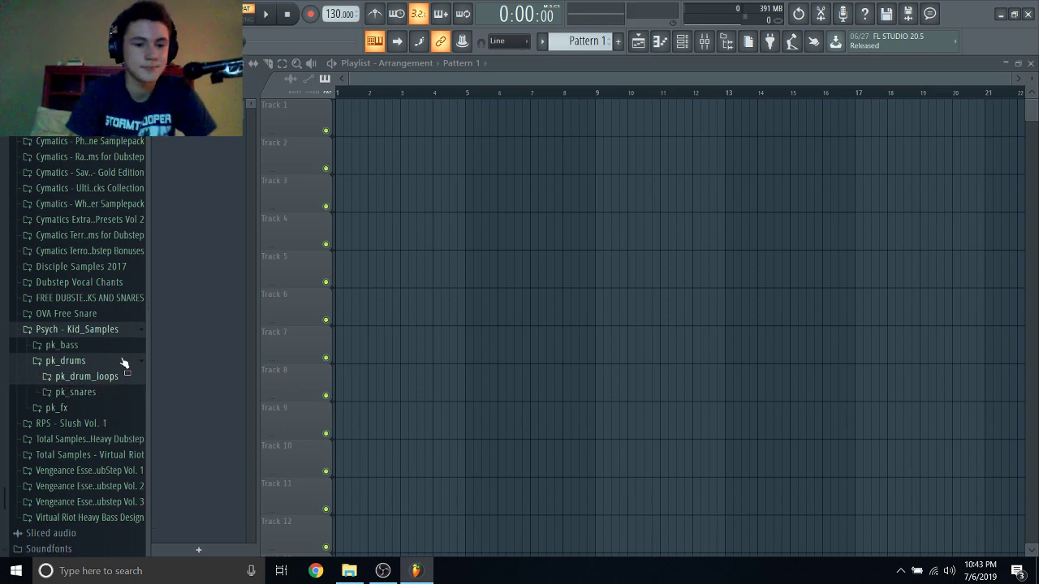
click(124, 363)
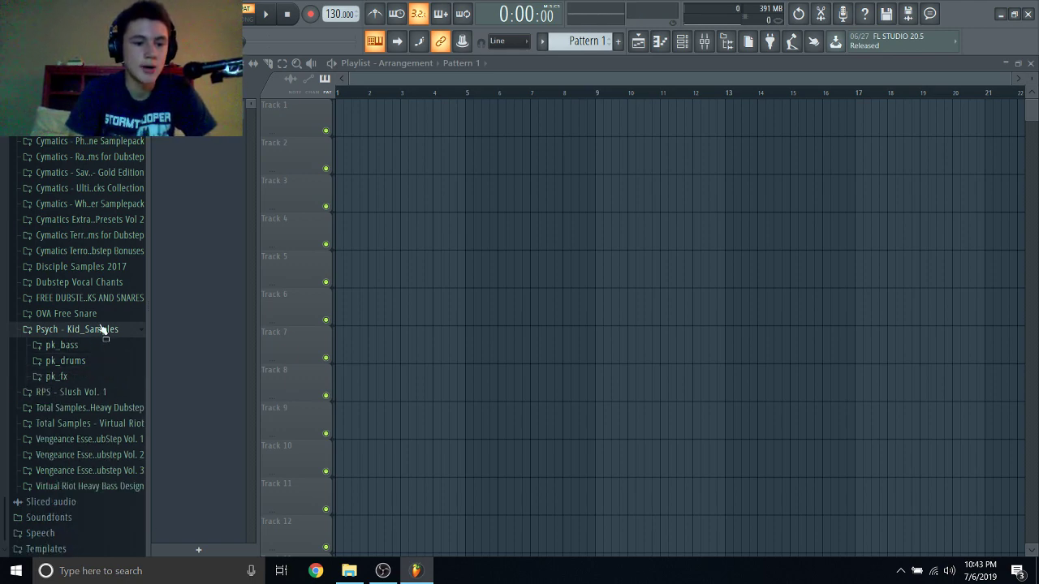
click(103, 329)
scroll(140, 266, up, 7)
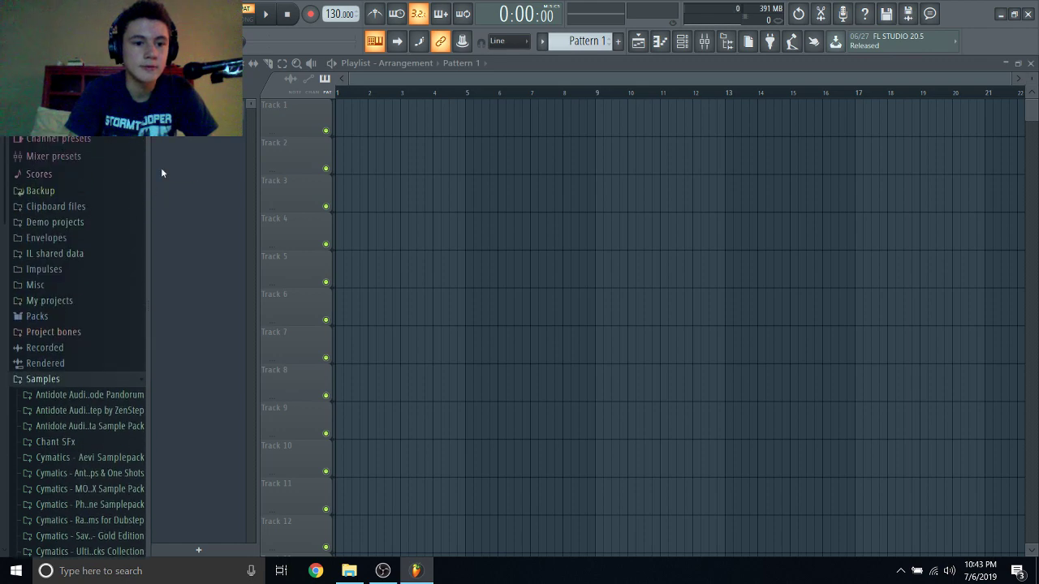
Show the channel rack and add Serum from the installed VST generators as a new channel below Snare.
key(F6)
scroll(65, 180, up, 5)
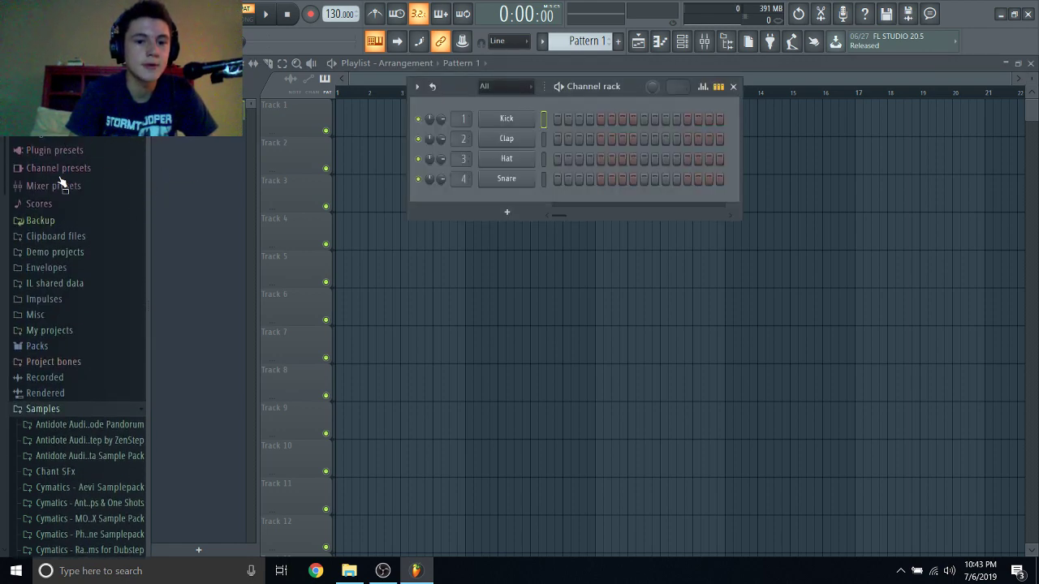
click(86, 181)
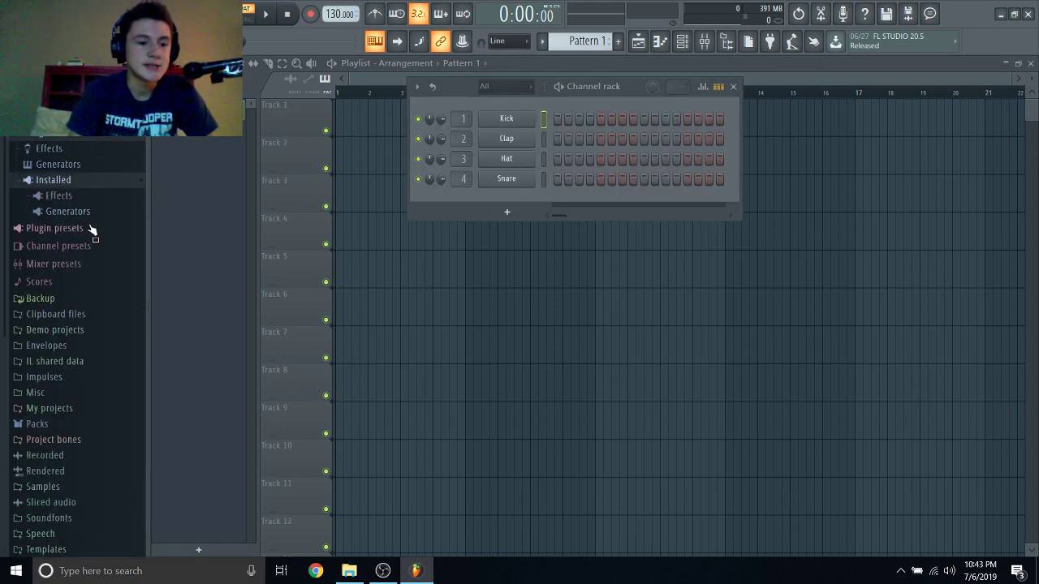
click(94, 213)
click(82, 244)
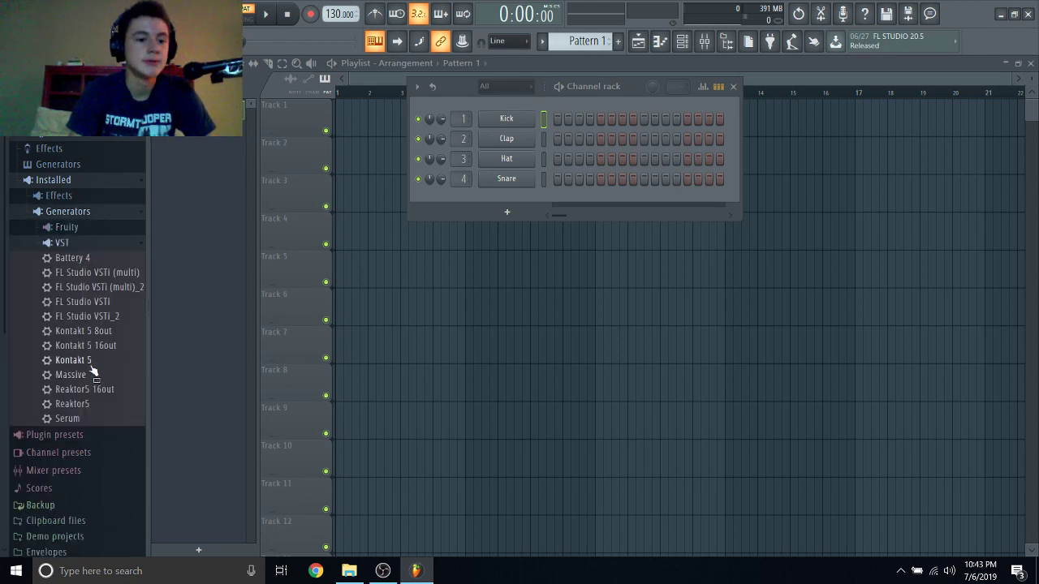
drag(73, 418, 502, 197)
click(298, 234)
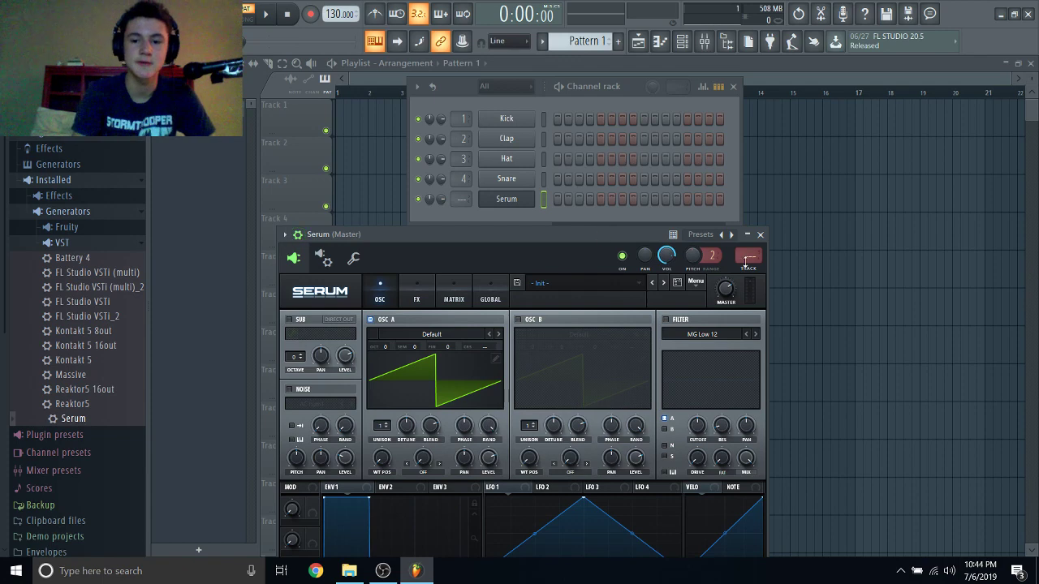
Route Serum to mixer track 1, bring its whole window into view and set the project tempo to 150 BPM.
drag(747, 254, 747, 246)
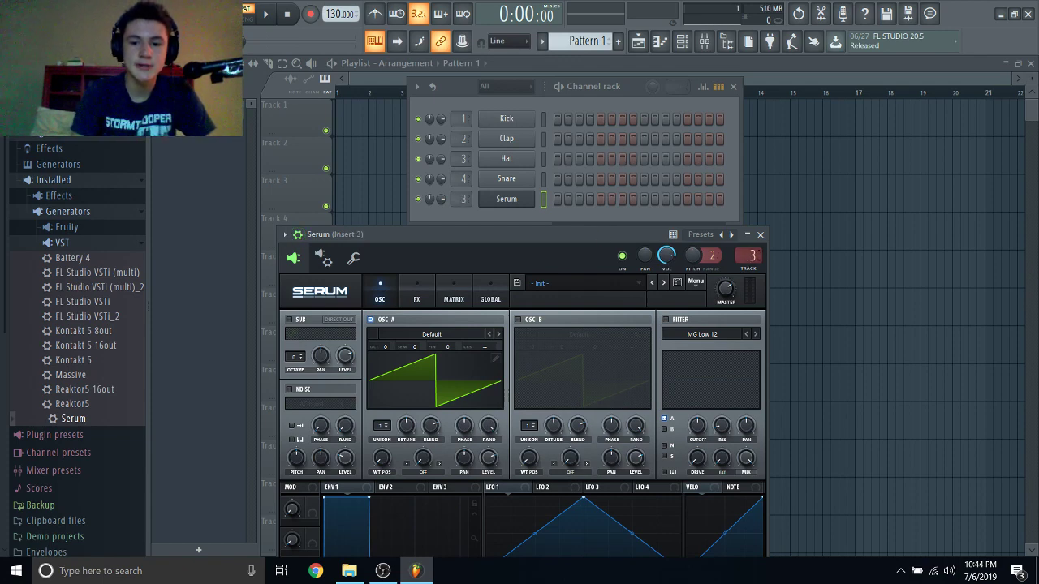
drag(624, 232, 662, 92)
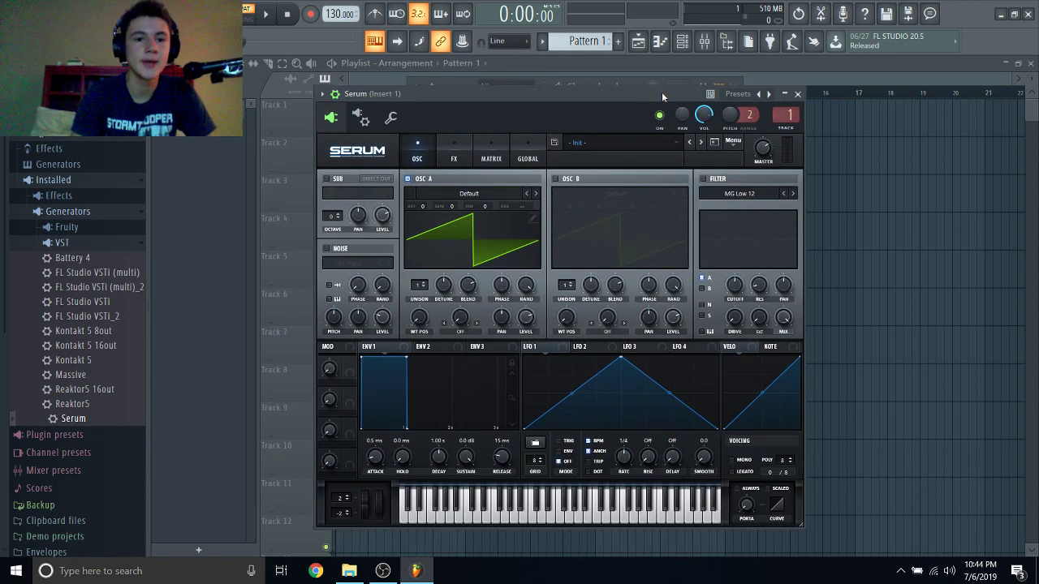
drag(326, 8, 326, 0)
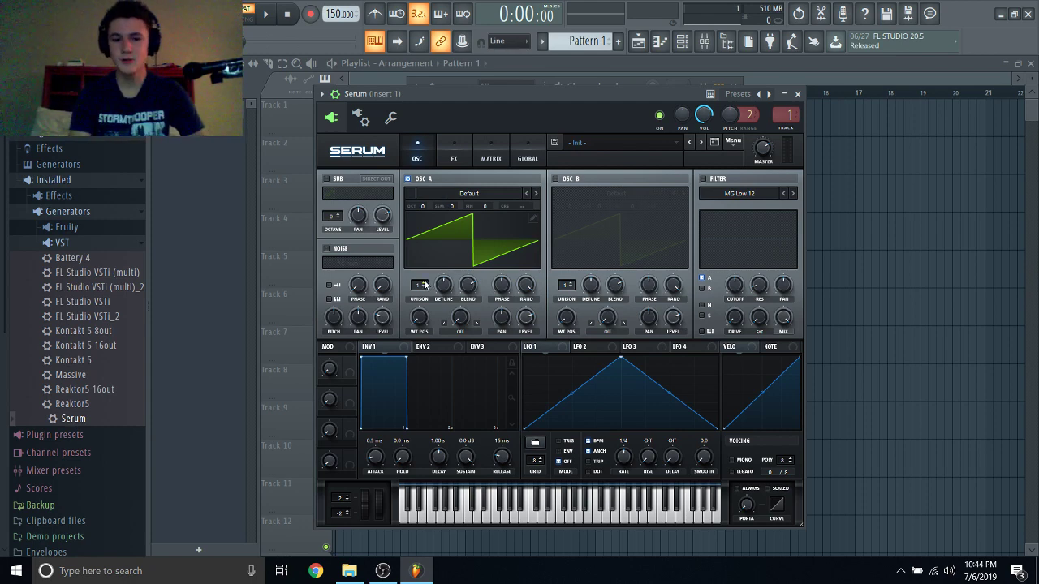
Set the unison of Serum's oscillator A to 16 voices.
drag(419, 286, 461, 316)
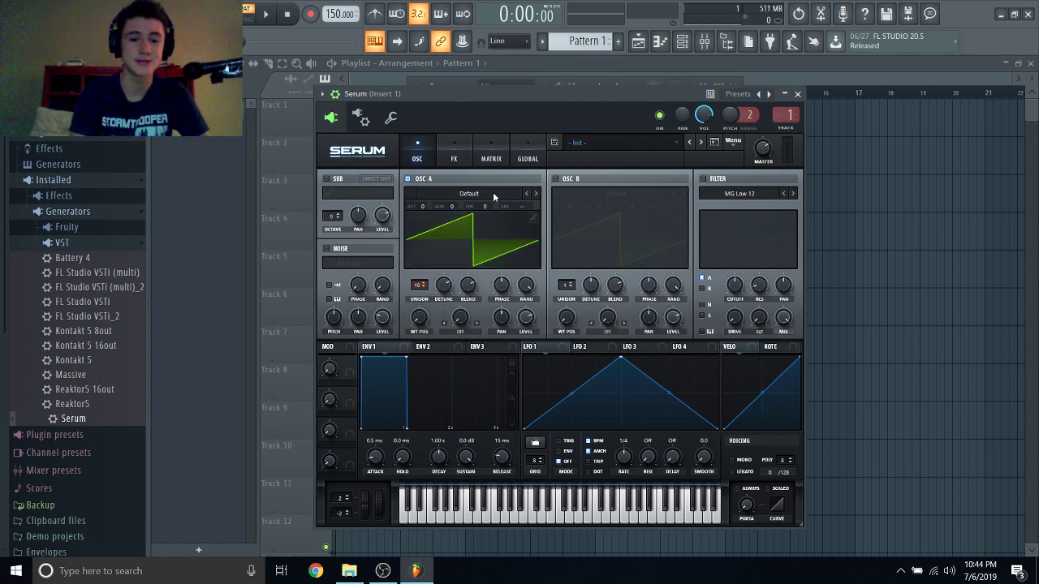
Enable Serum's Compressor in multiband mode with about 19.1 dB gain, and also turn on the Distortion and Hyper/Dimension effects.
click(454, 155)
click(331, 278)
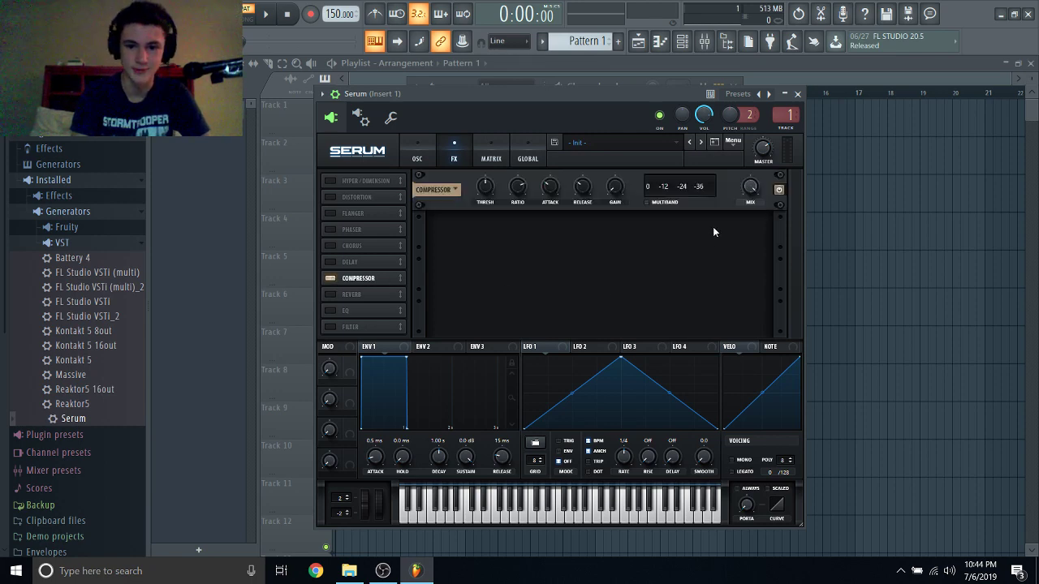
click(656, 204)
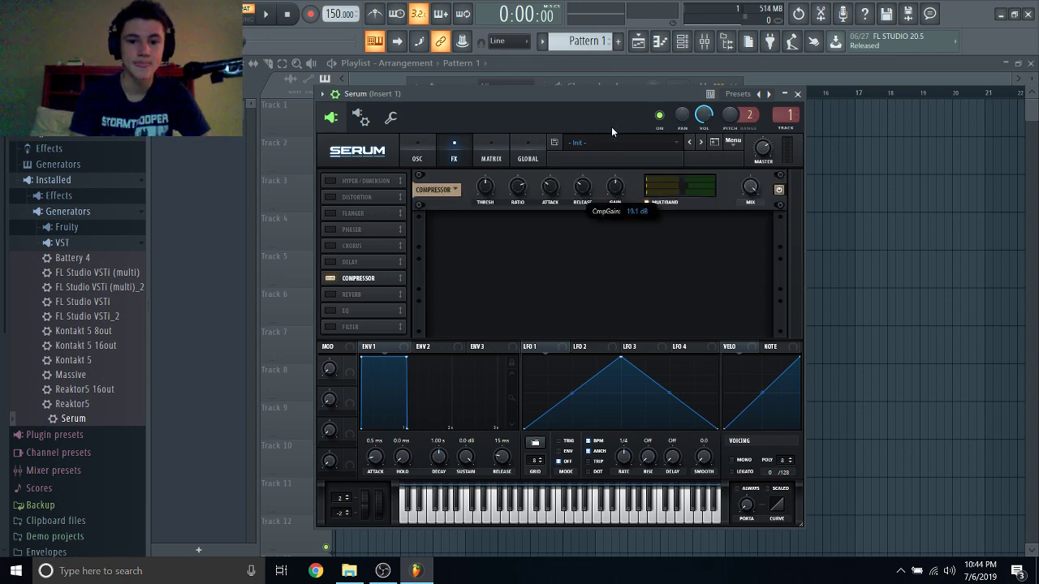
click(329, 197)
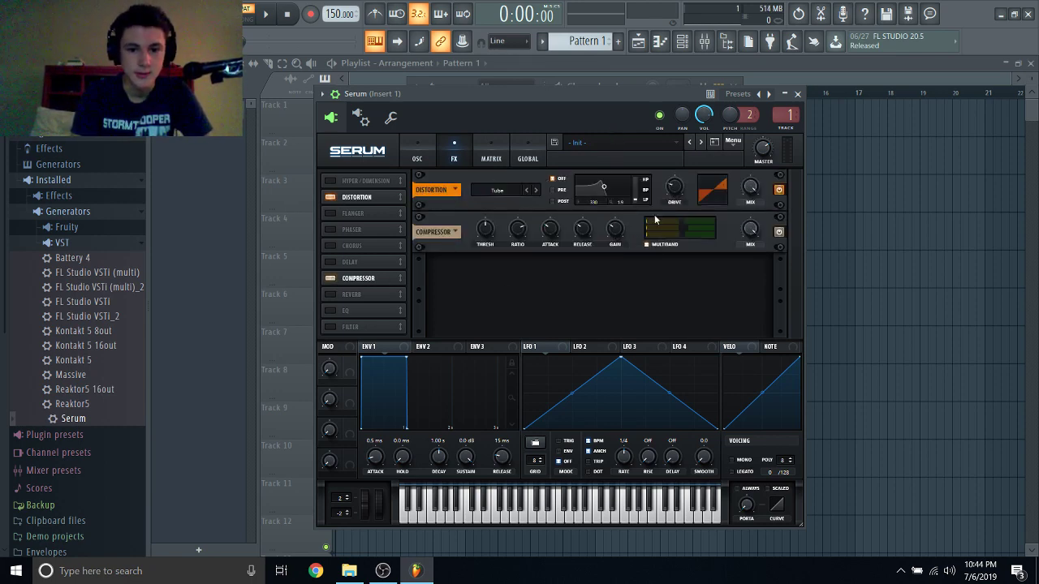
click(330, 181)
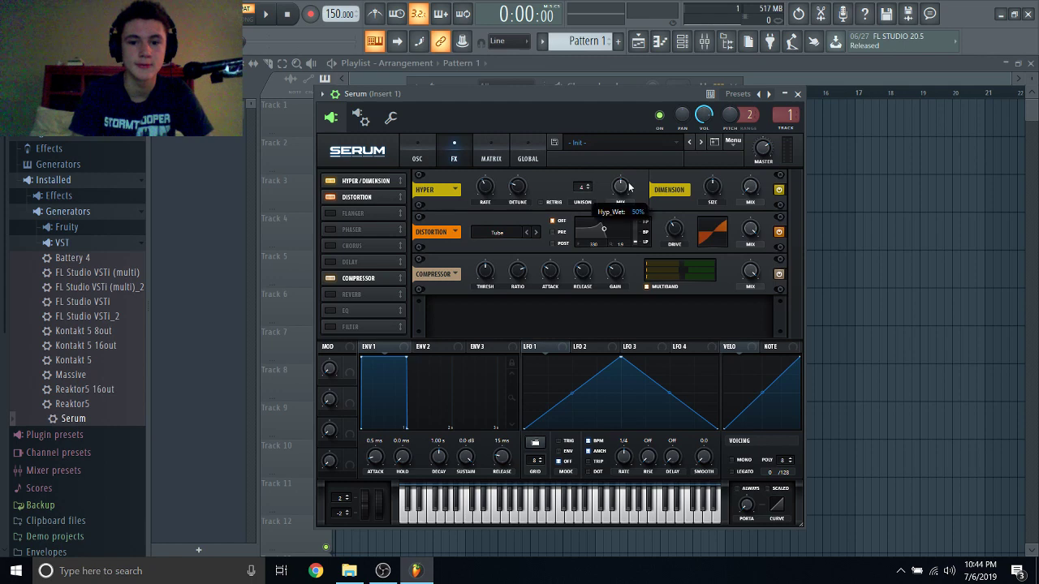
Add an EQ with a low cut on its low band, flatten that filter's resonance bump, and close Serum.
click(418, 165)
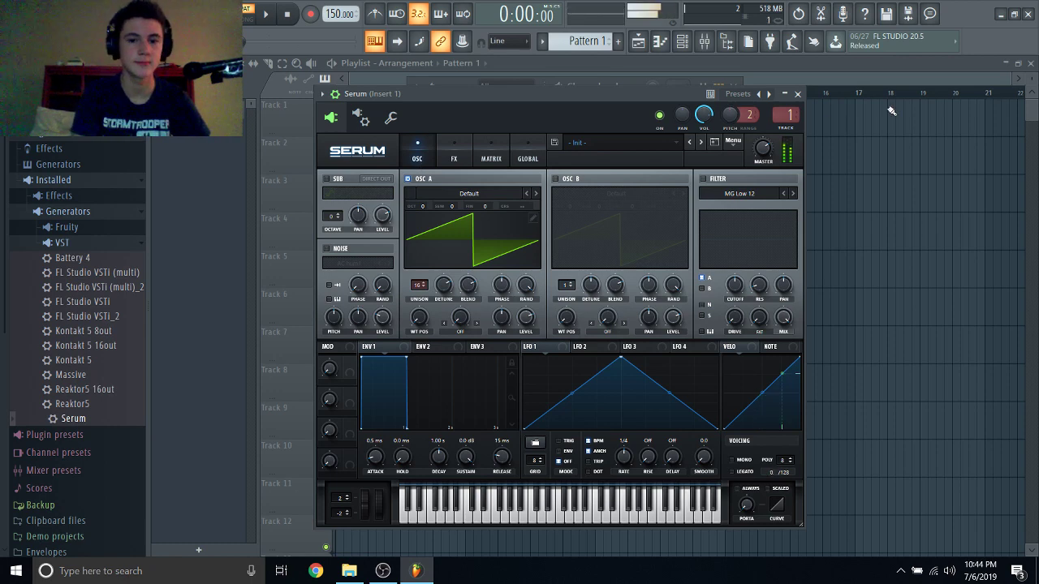
click(452, 158)
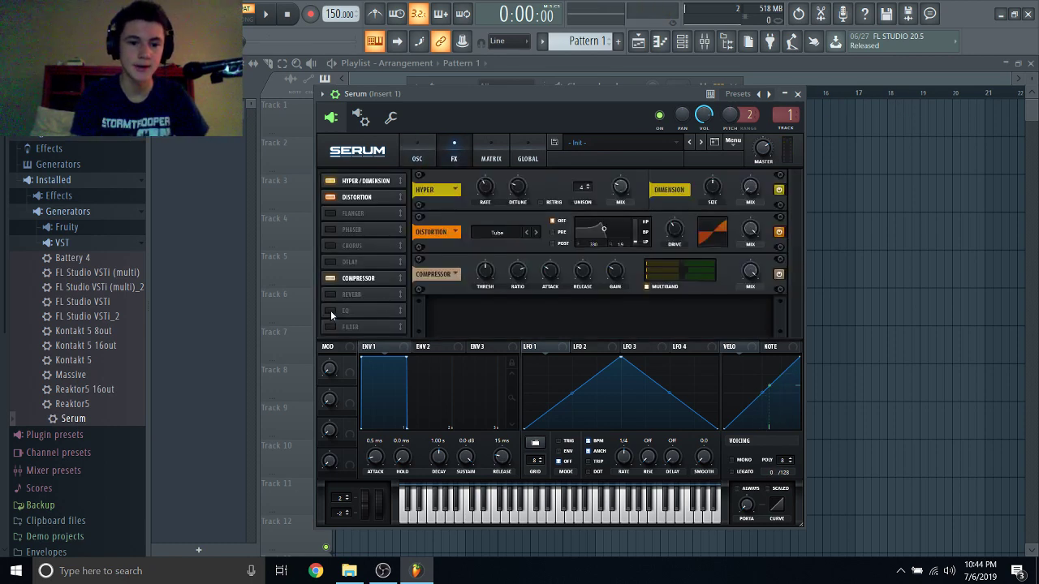
click(330, 311)
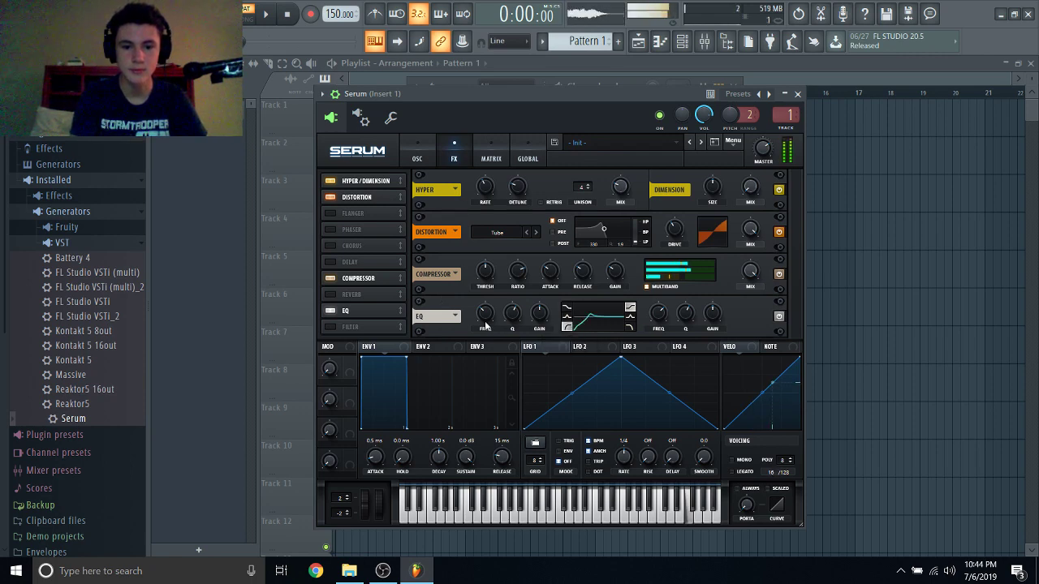
drag(512, 314, 506, 318)
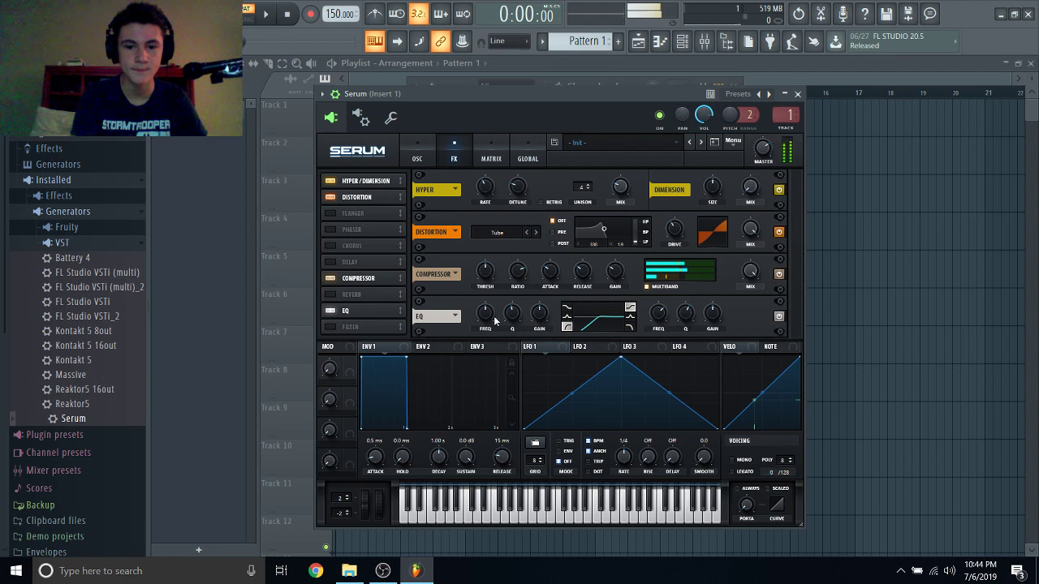
click(797, 93)
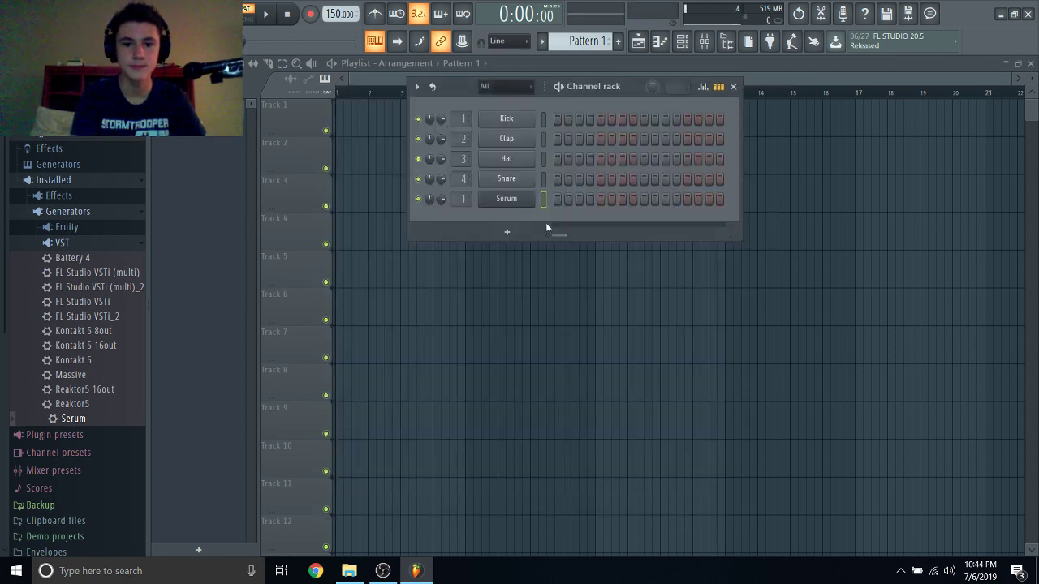
Write a one-bar F7 note at the start of Serum's piano roll in Pattern 1 and close the roll.
right_click(522, 204)
click(586, 199)
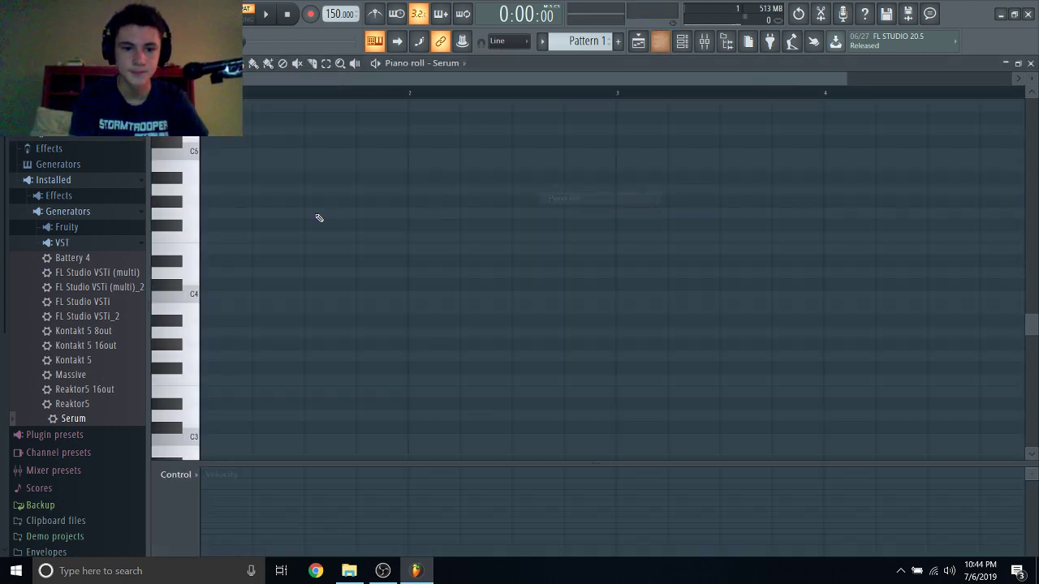
scroll(267, 288, up, 5)
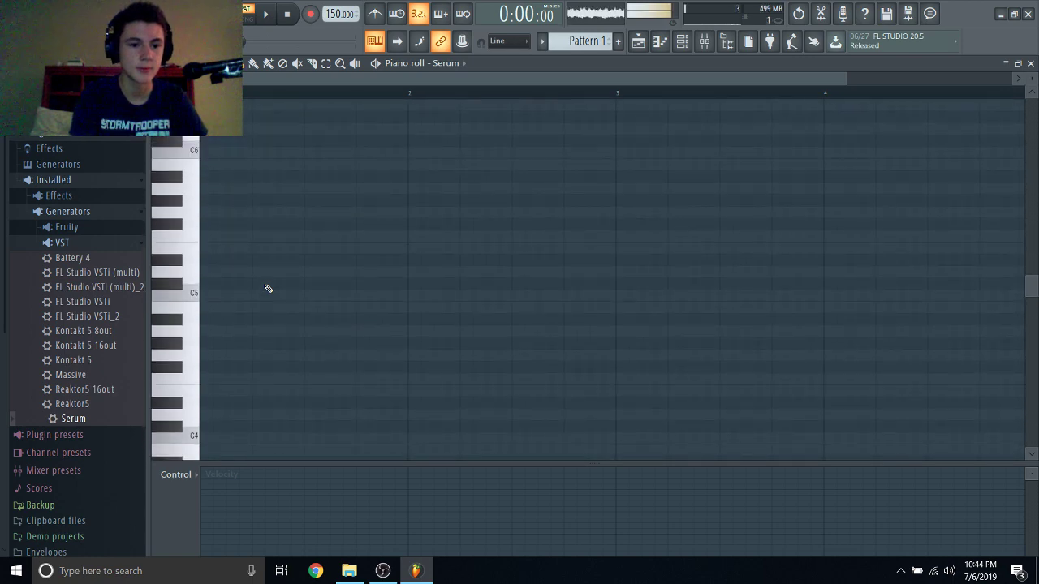
click(205, 161)
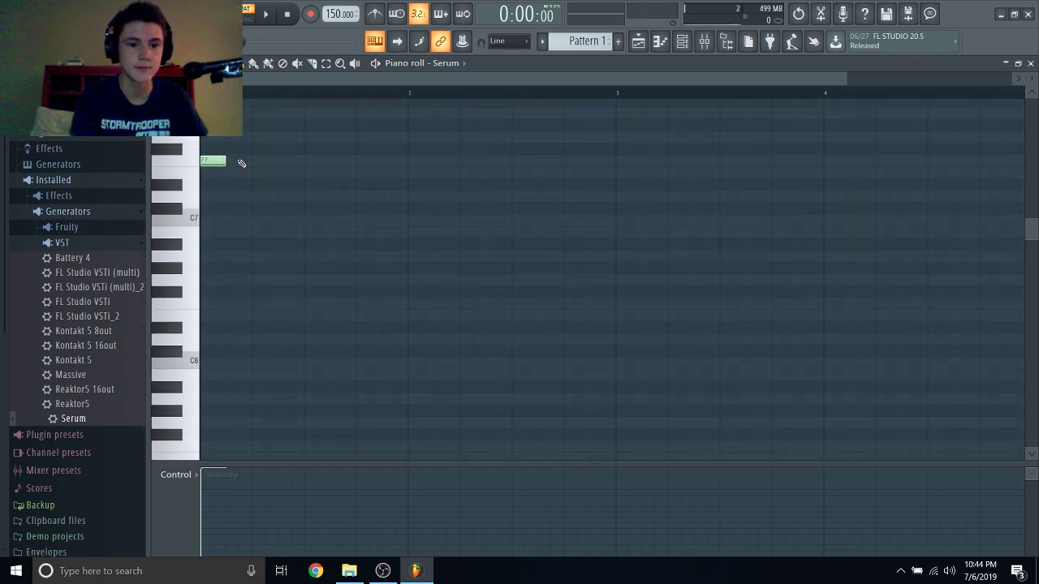
drag(223, 161, 406, 196)
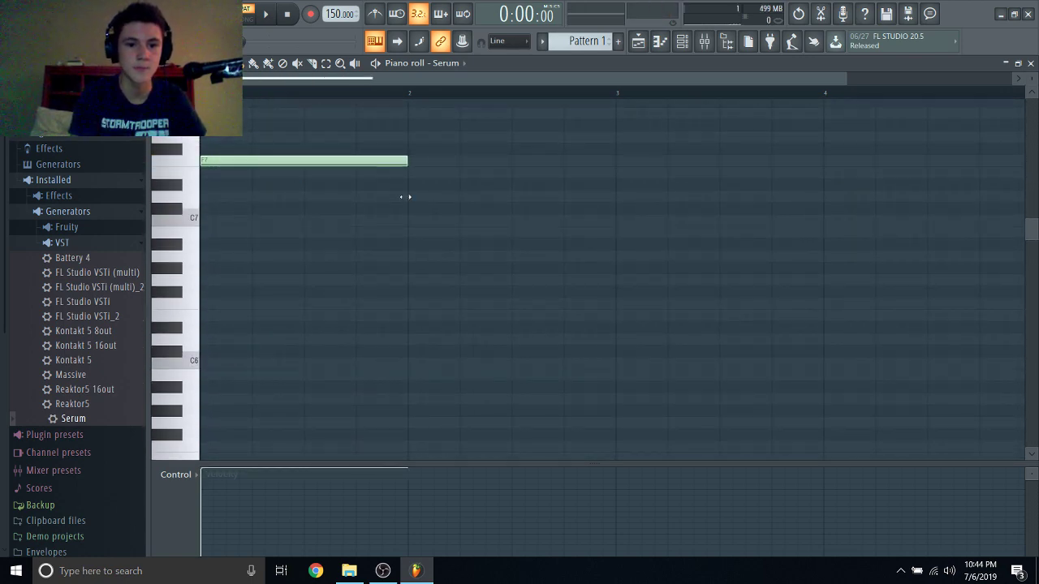
click(1031, 63)
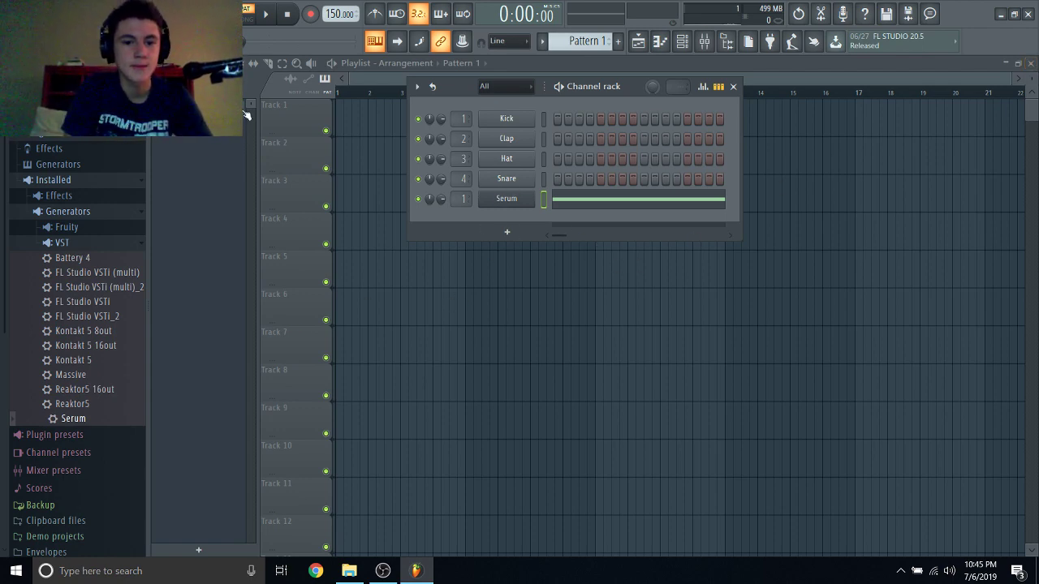
Place Pattern 1 at bar 1 of playlist Track 1 and briefly play the song to hear it.
click(335, 125)
click(340, 124)
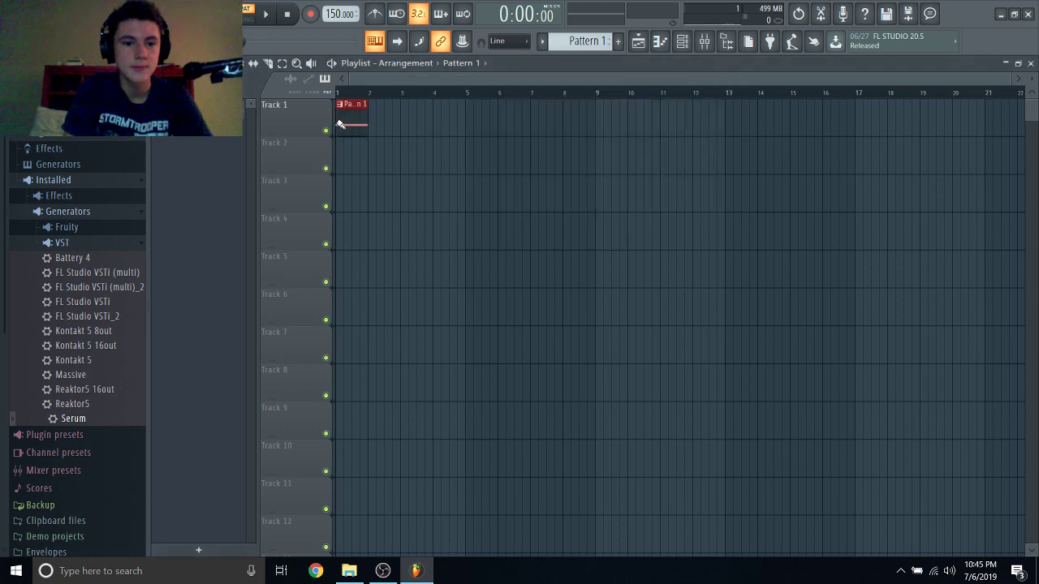
click(266, 15)
click(286, 14)
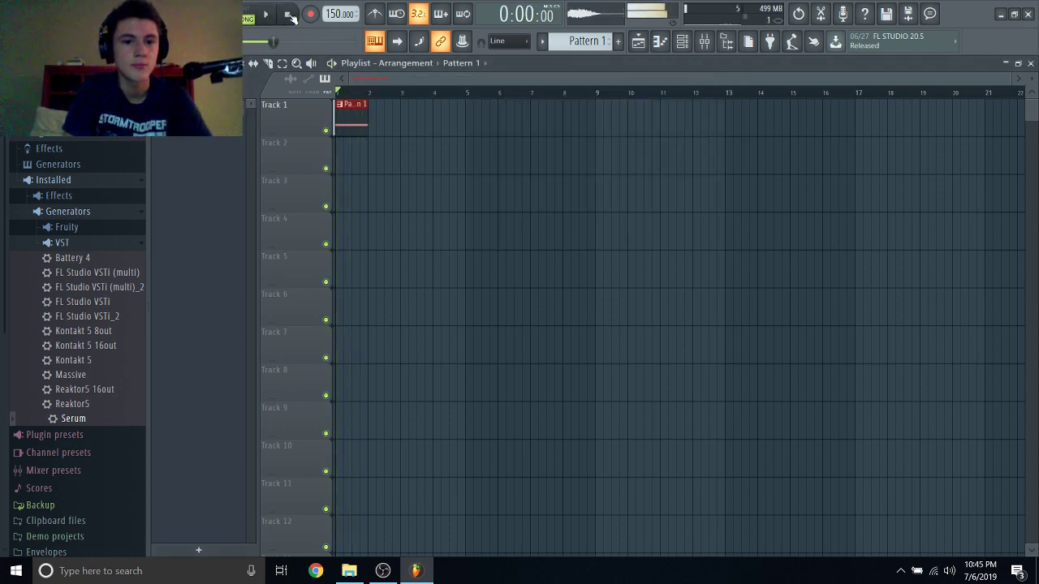
click(85, 243)
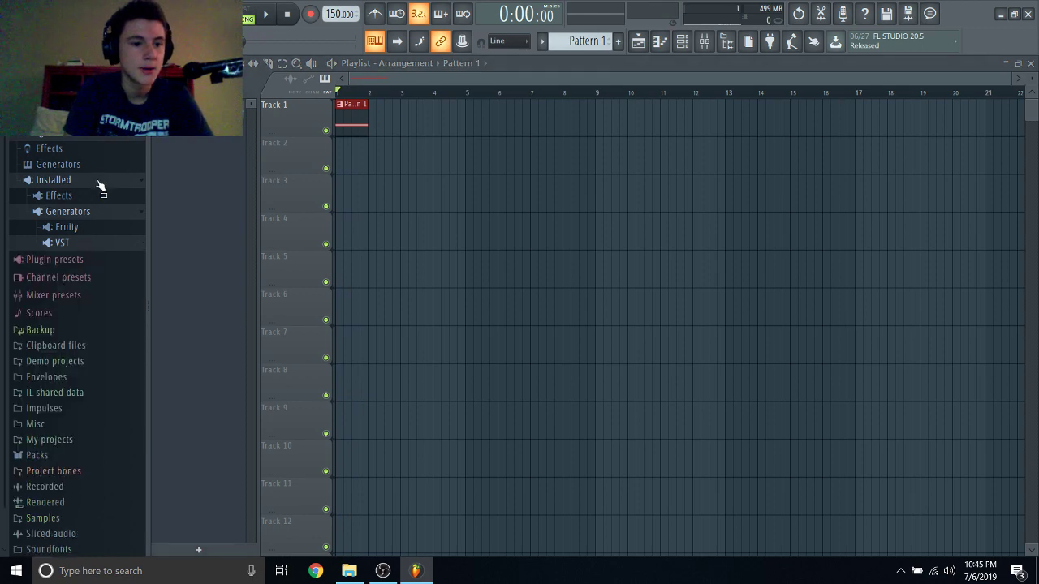
click(98, 182)
key(F7)
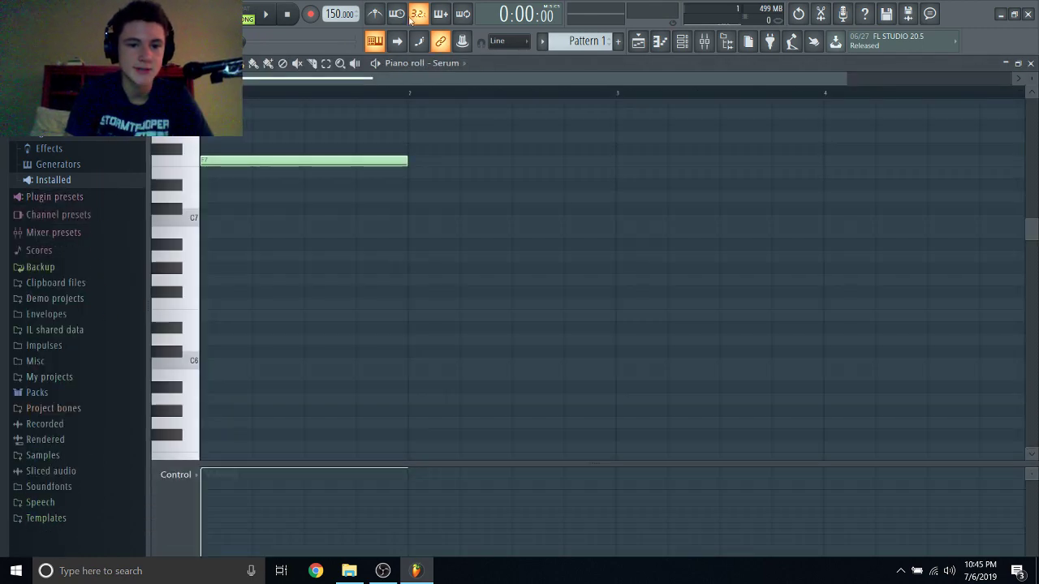
click(1031, 63)
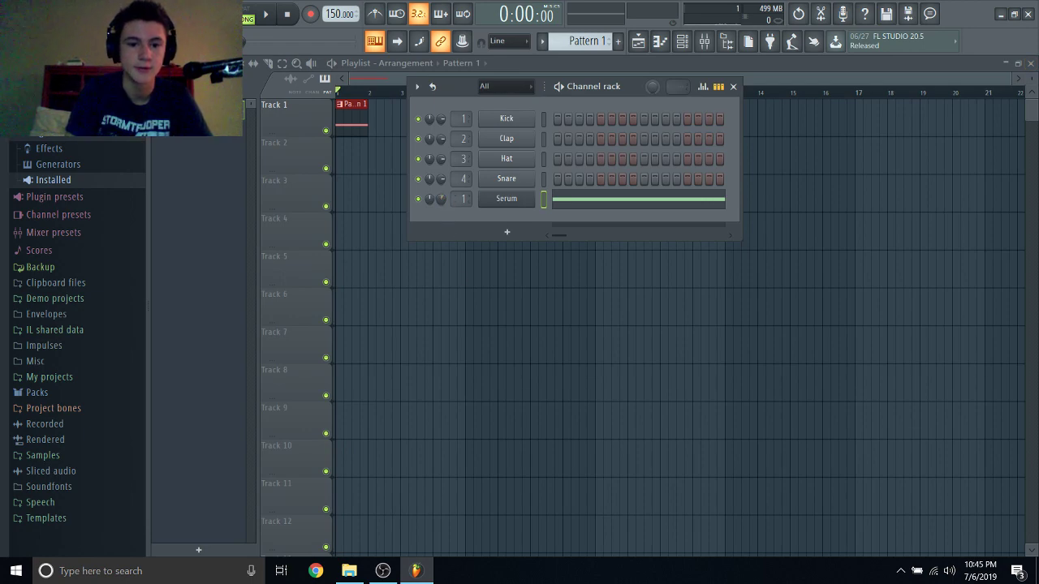
Add a second Serum from the installed VST generators as a new channel below the first Serum.
click(73, 180)
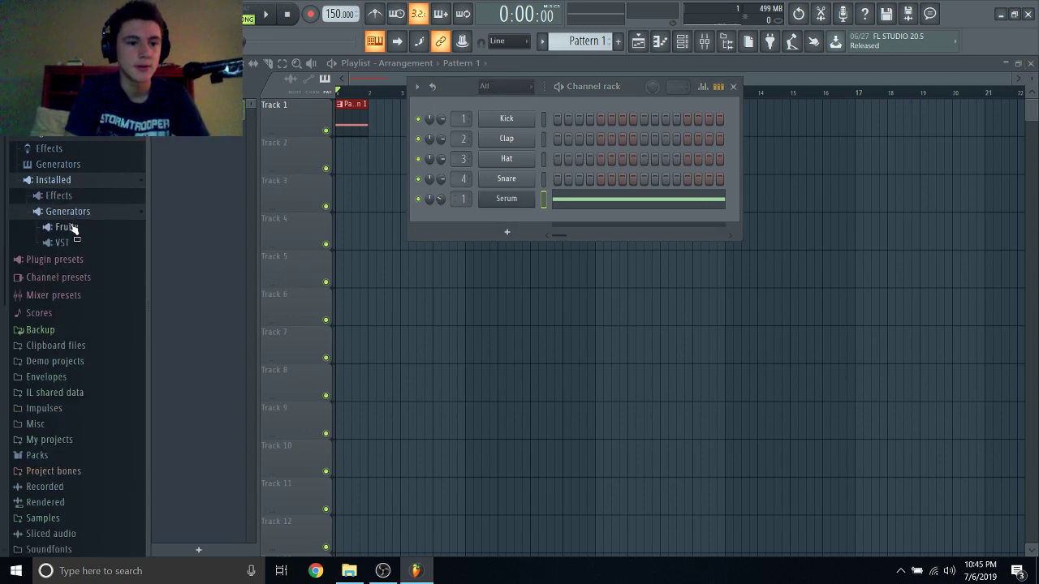
click(71, 242)
drag(97, 423, 488, 214)
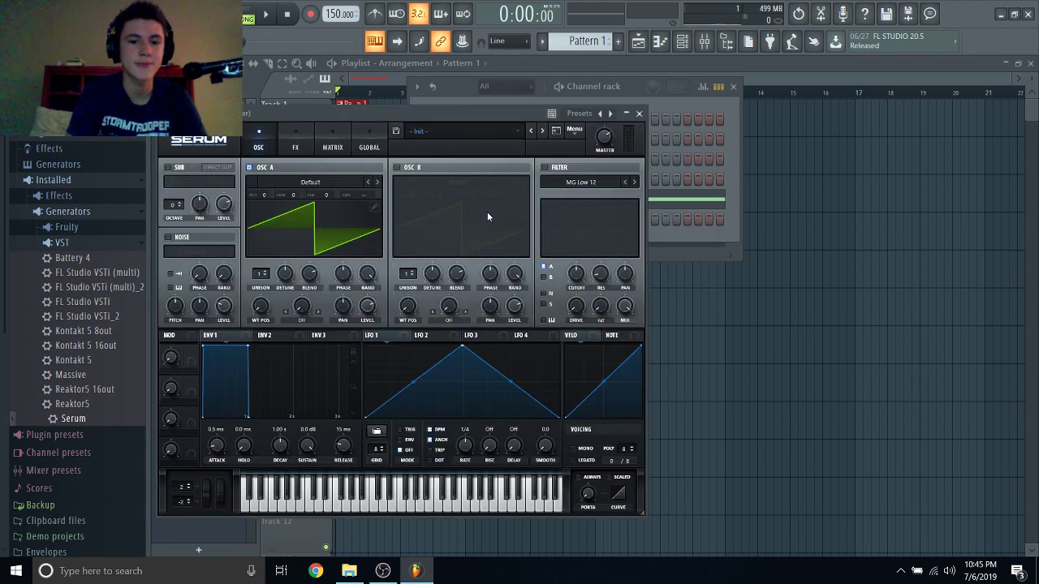
Load the Basic Shapes wavetable from the Analog category into oscillator A of the new Serum.
click(311, 182)
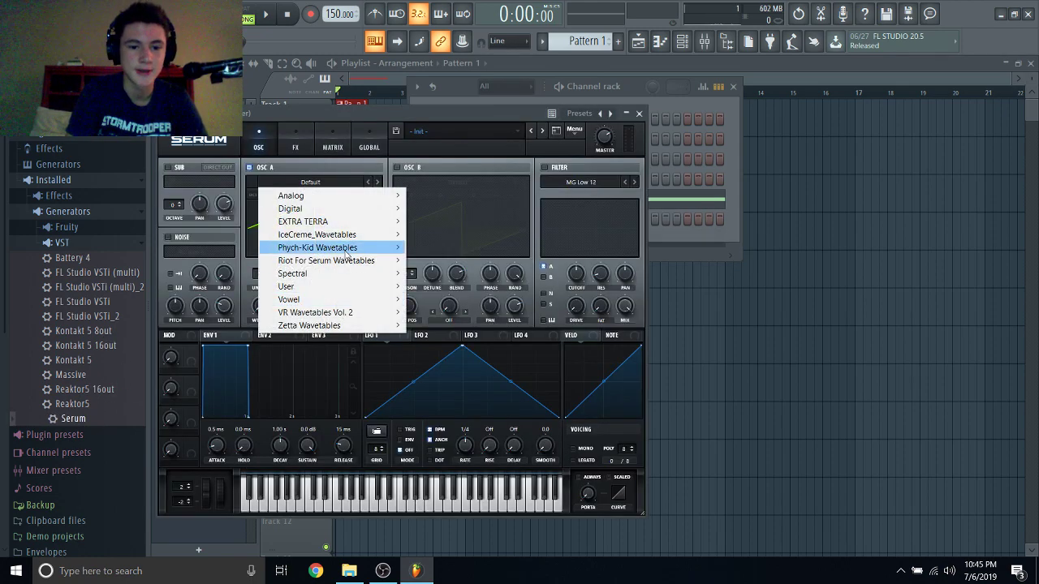
mouse_move(337, 200)
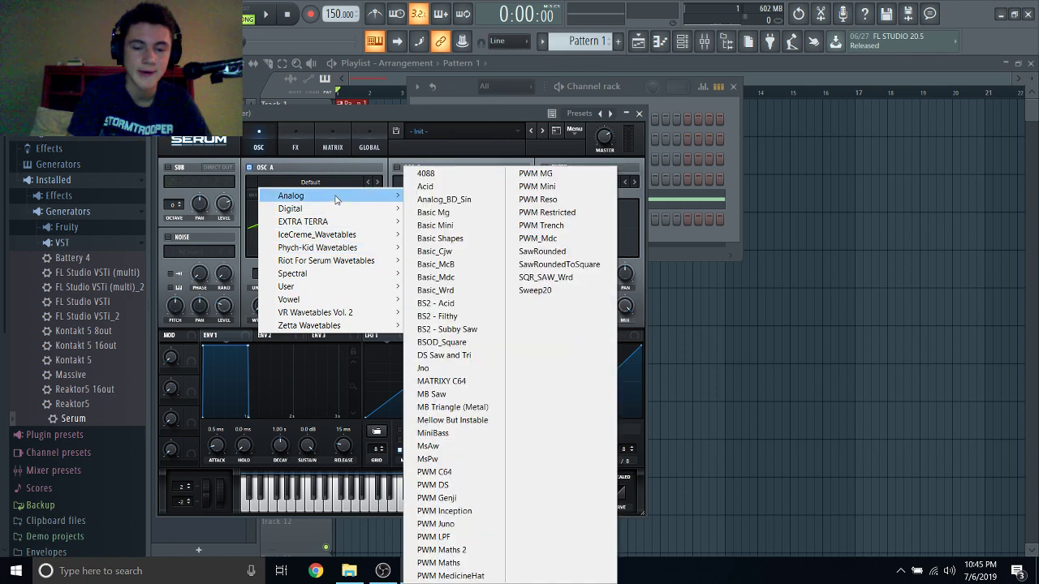
click(439, 238)
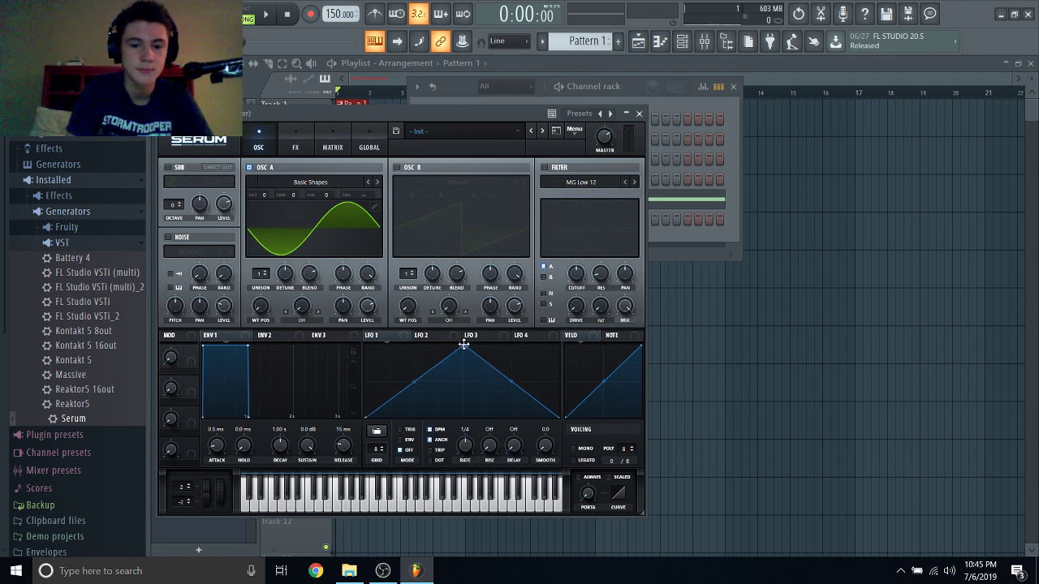
Shape LFO 1 as a step that is high only in its second half, use envelope mode, and modulate oscillator A's octave by 32.
drag(544, 360, 556, 322)
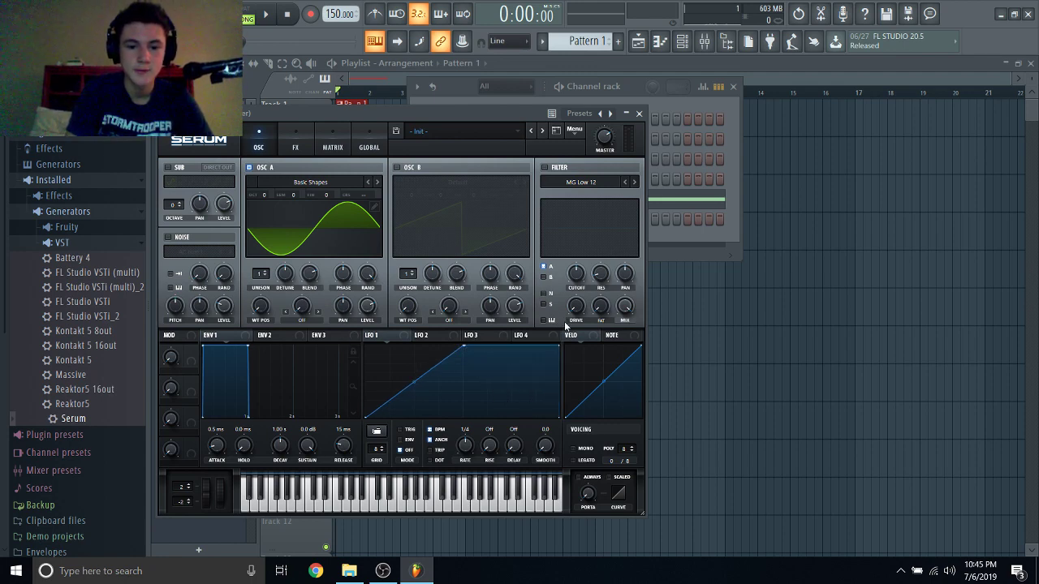
drag(402, 379, 504, 461)
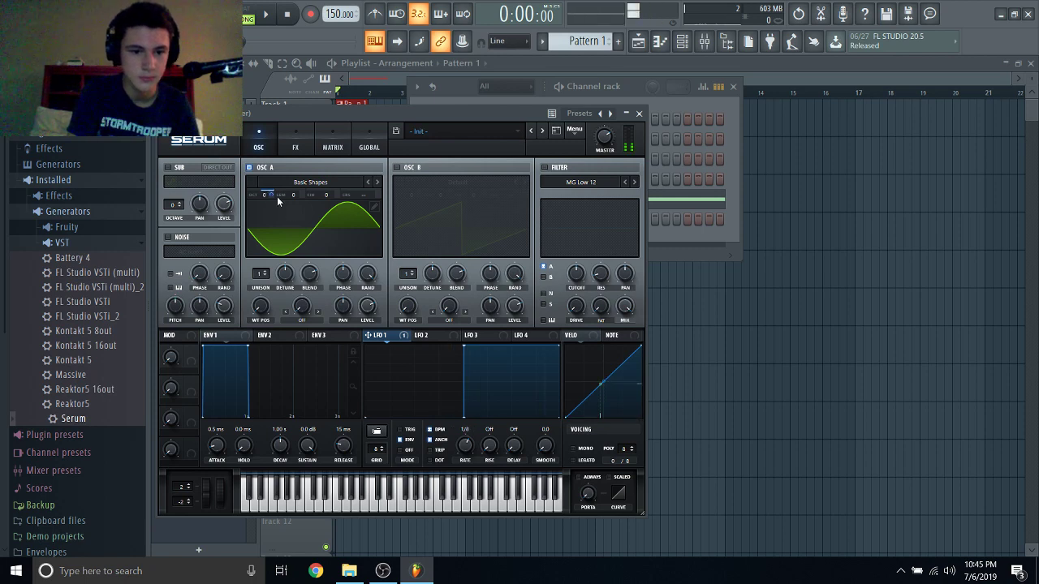
drag(271, 195, 271, 225)
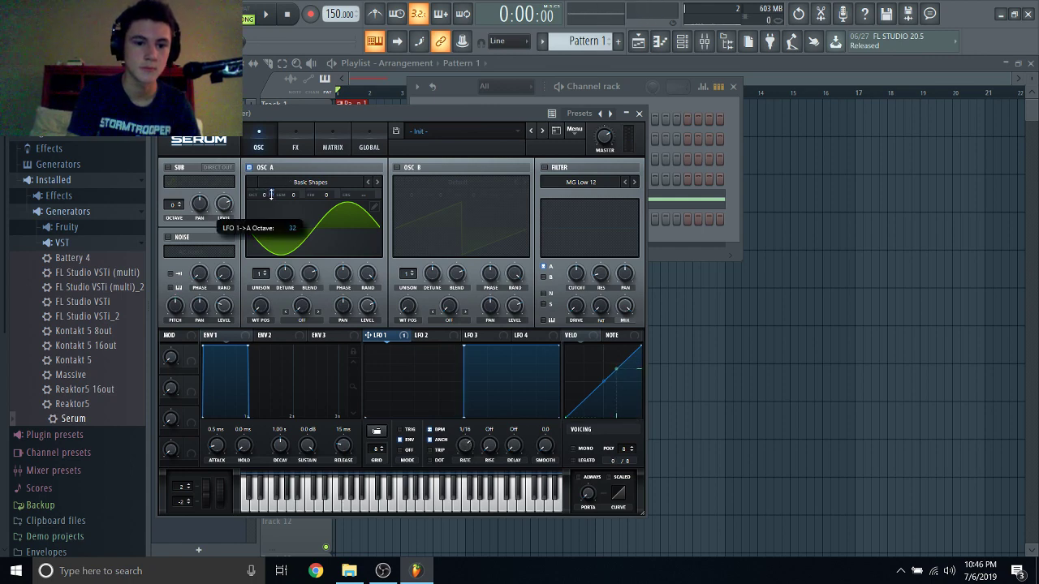
mouse_move(269, 196)
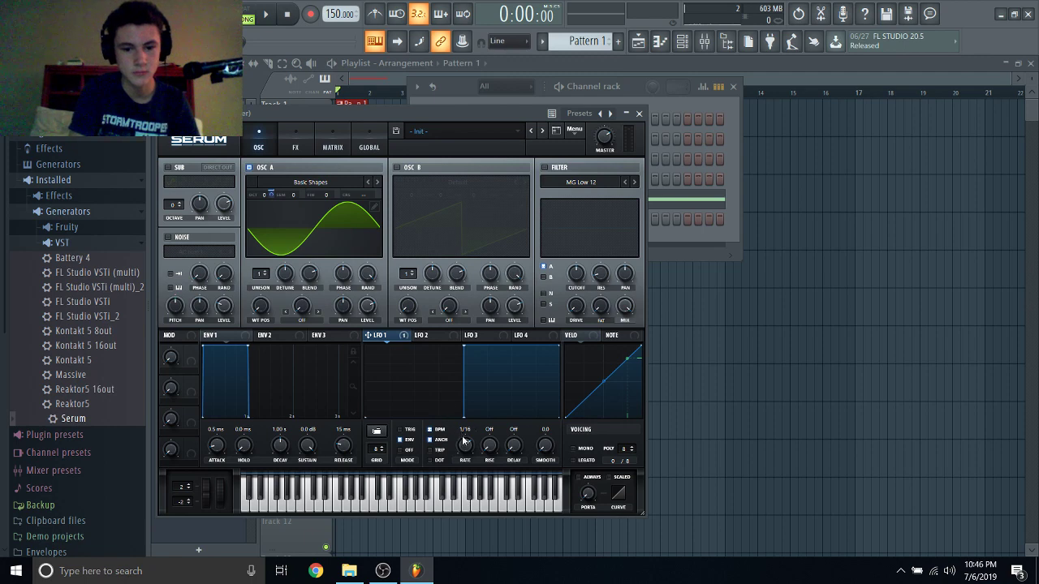
Set LFO 1's rate to 1/32 and move oscillator A's wavetable position to the triangle wave.
scroll(465, 453, up, 2)
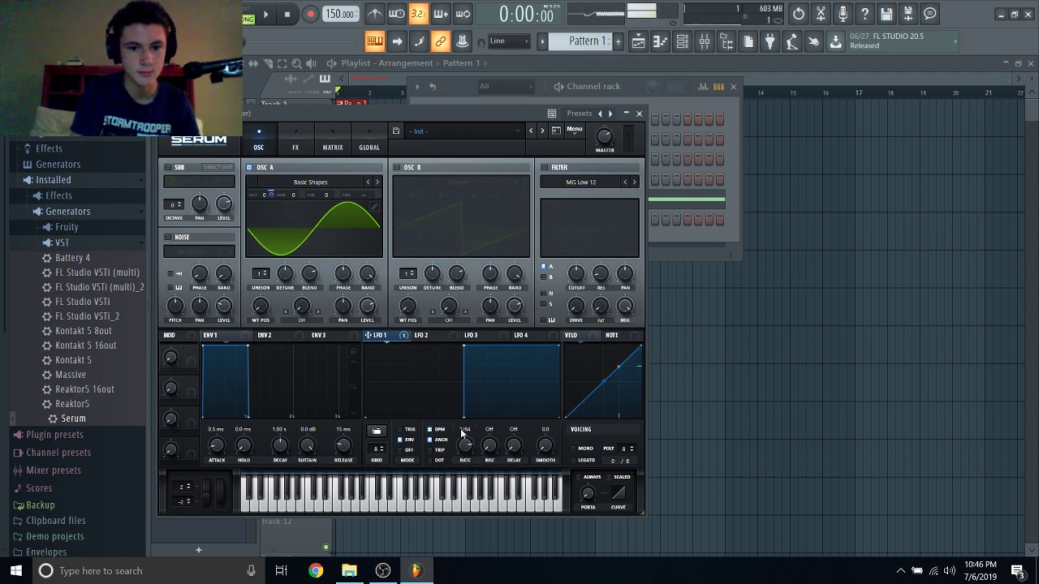
scroll(465, 453, down, 1)
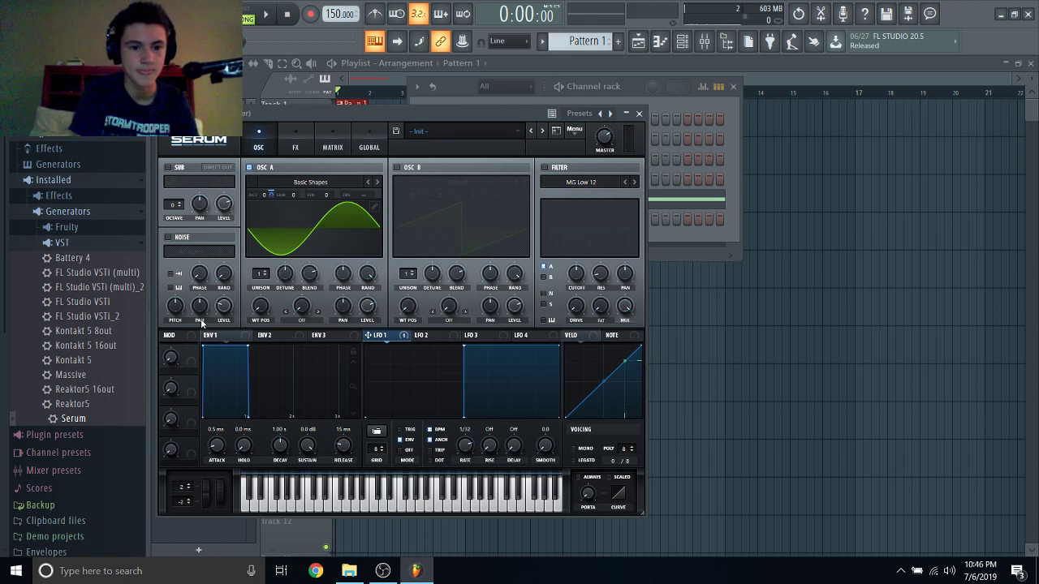
drag(253, 308, 254, 273)
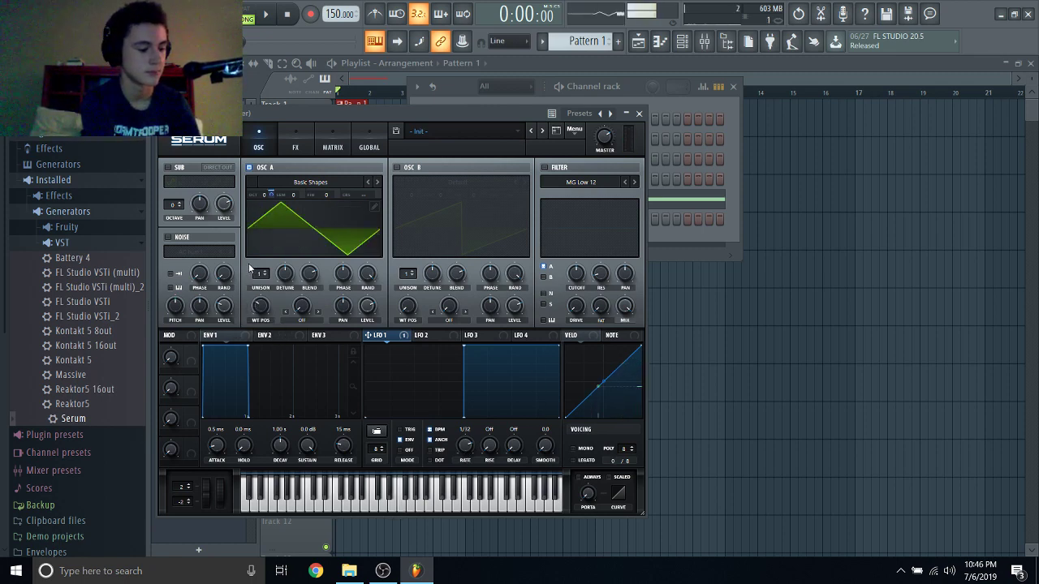
Enable the second Serum's Compressor in multiband mode with about 12.4 dB gain, and turn on Hyper/Dimension.
click(297, 145)
click(169, 266)
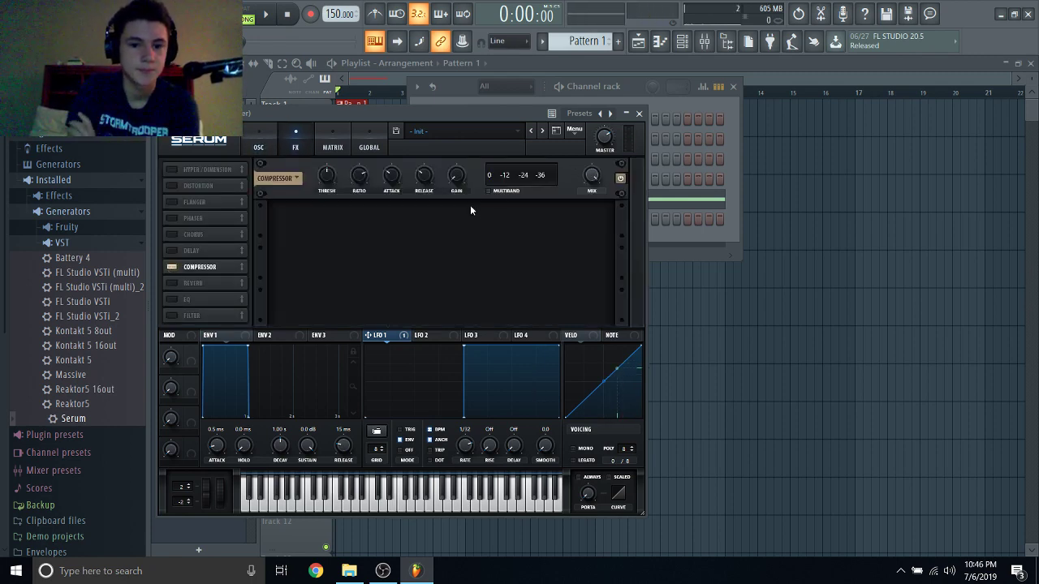
drag(454, 174, 446, 129)
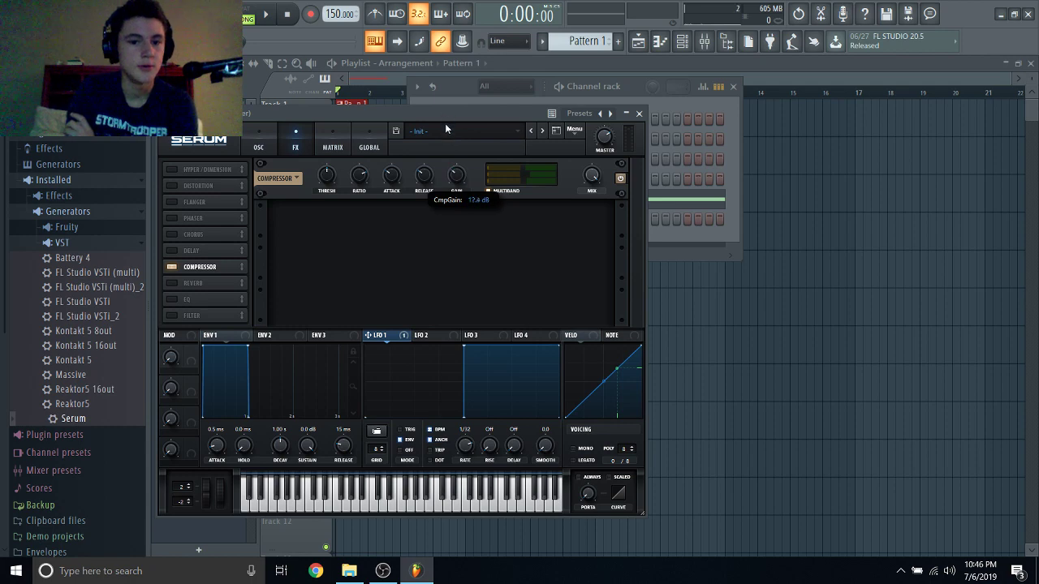
click(170, 168)
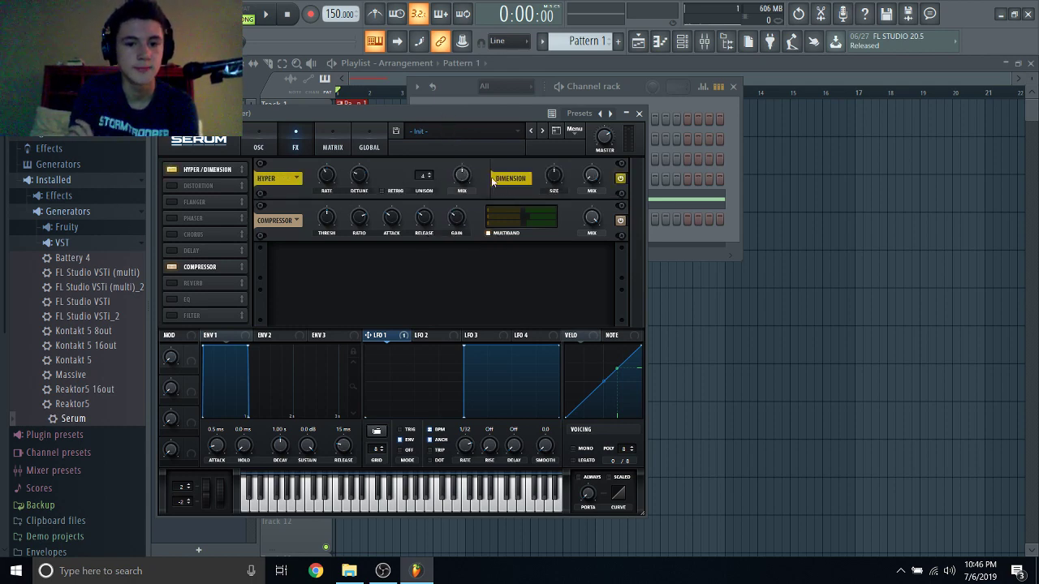
mouse_move(469, 173)
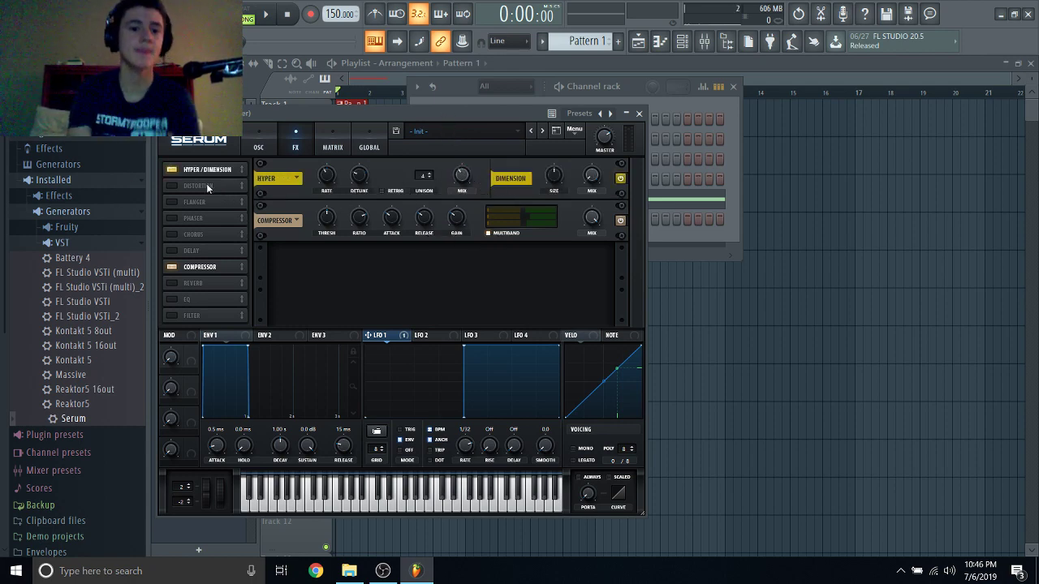
Turn on Distortion and Delay, switch the Delay to ping-pong mode, and unlink its left and right times.
click(170, 187)
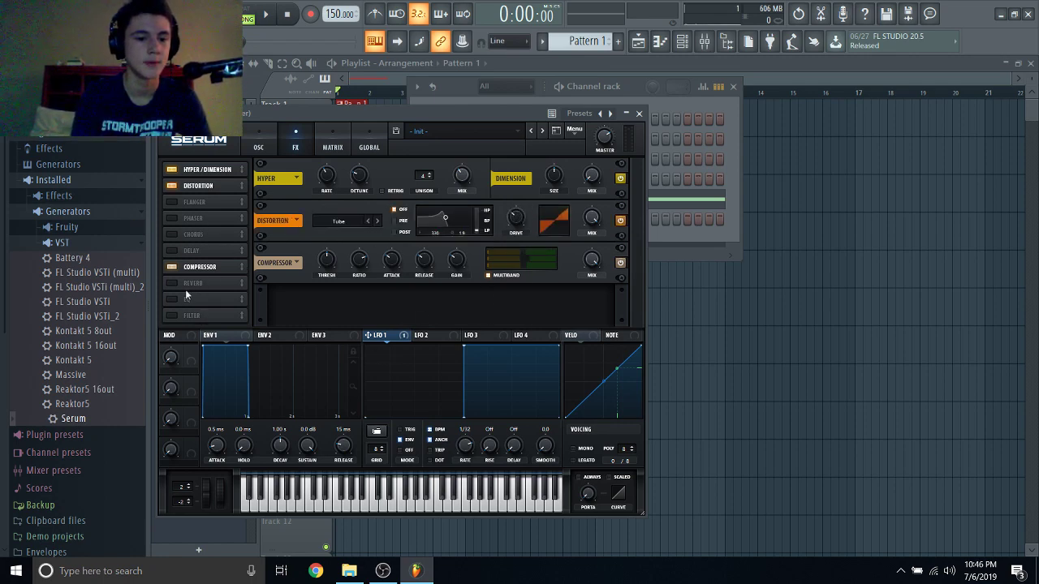
click(172, 250)
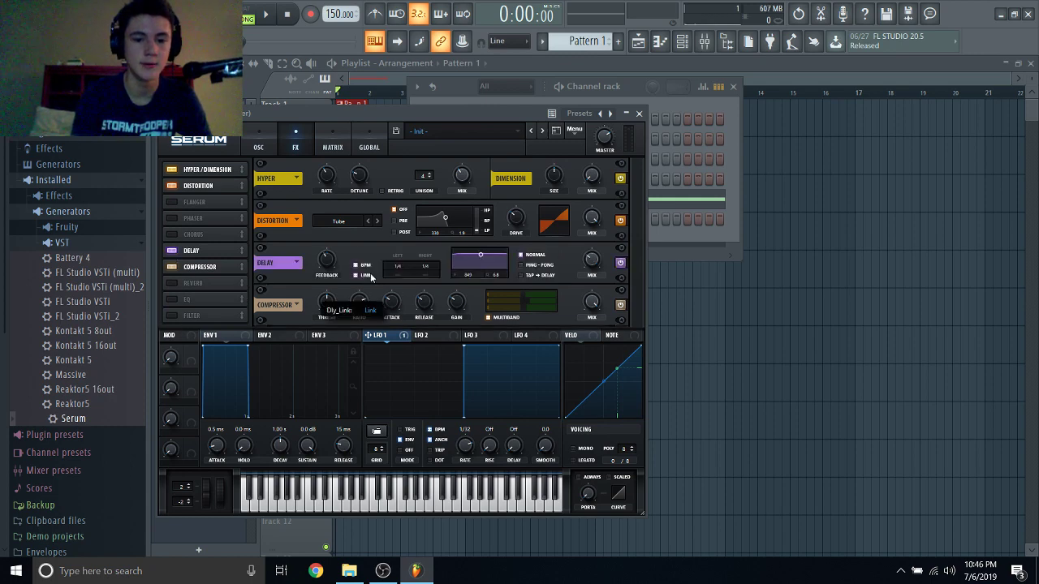
click(535, 266)
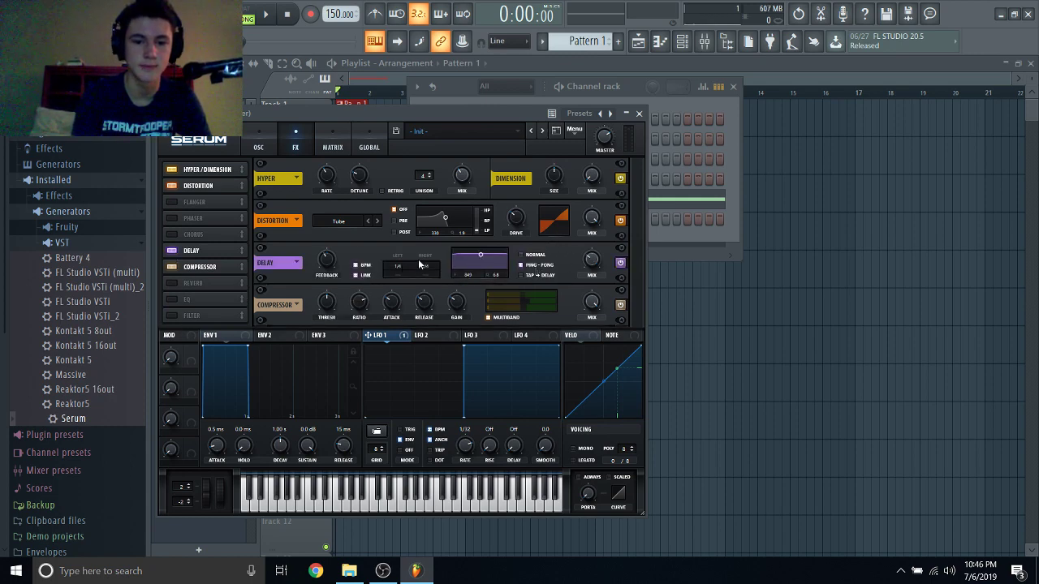
click(355, 275)
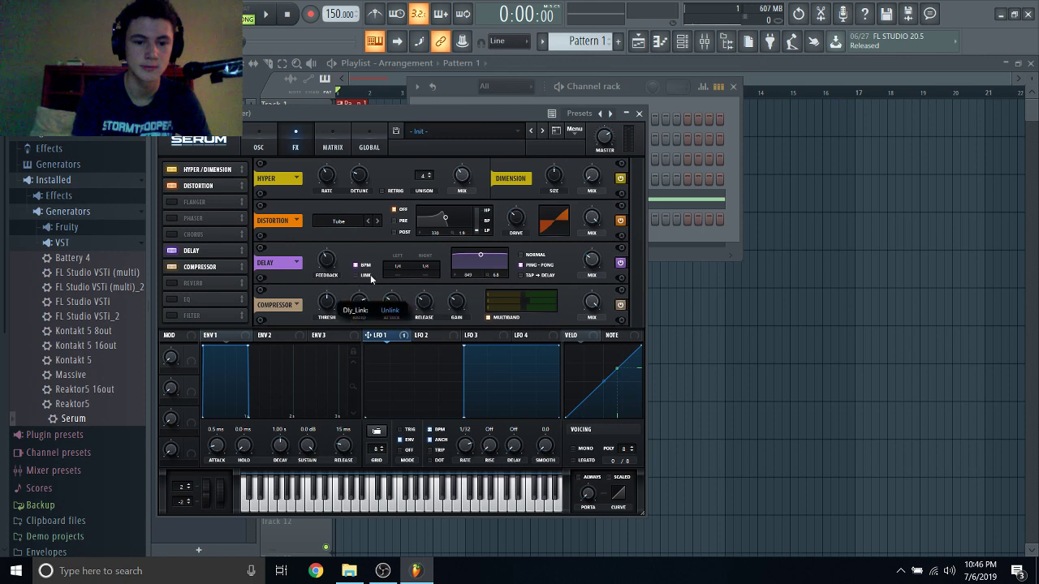
Set the Delay's left time to 1/16 and right time to 1/4, and lower its feedback and mix.
drag(425, 265, 306, 292)
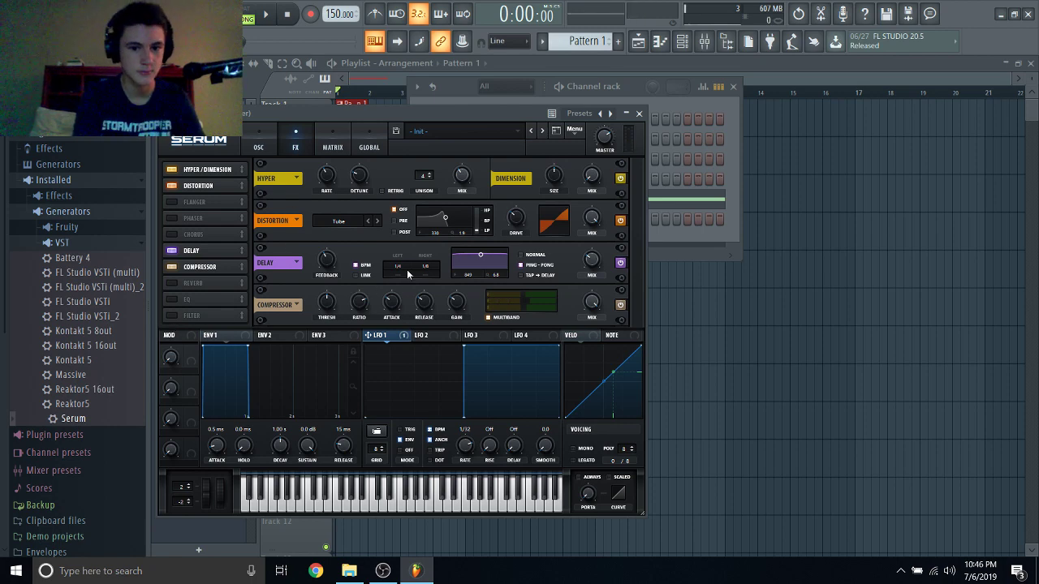
mouse_move(406, 270)
scroll(406, 275, down, 1)
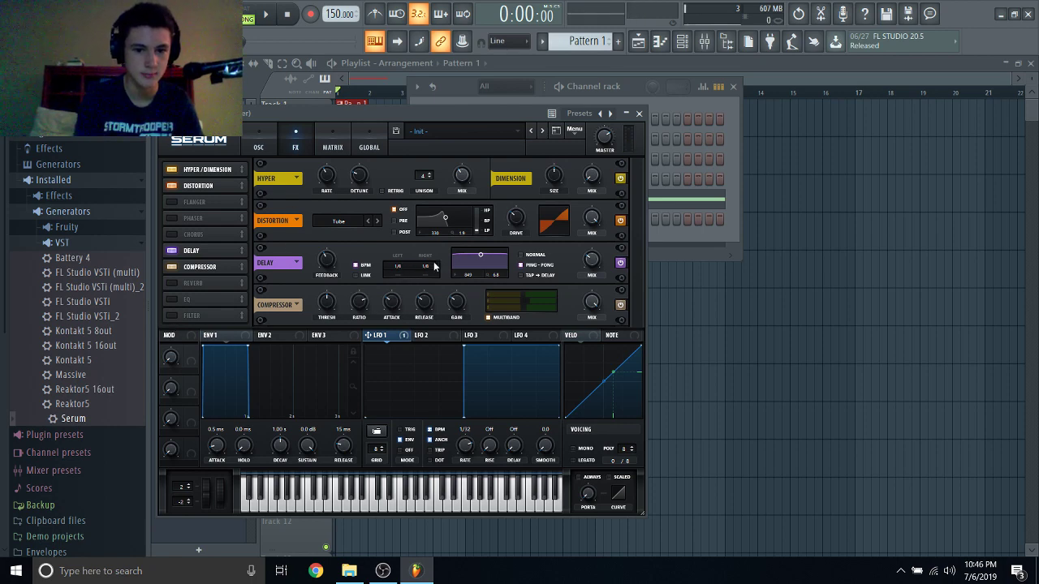
scroll(422, 274, down, 1)
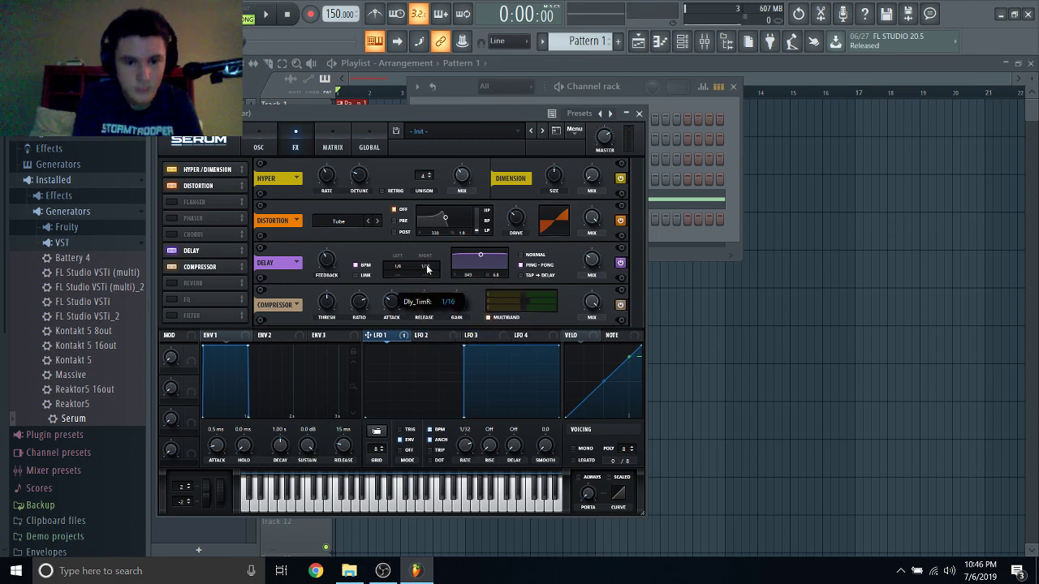
scroll(422, 266, down, 1)
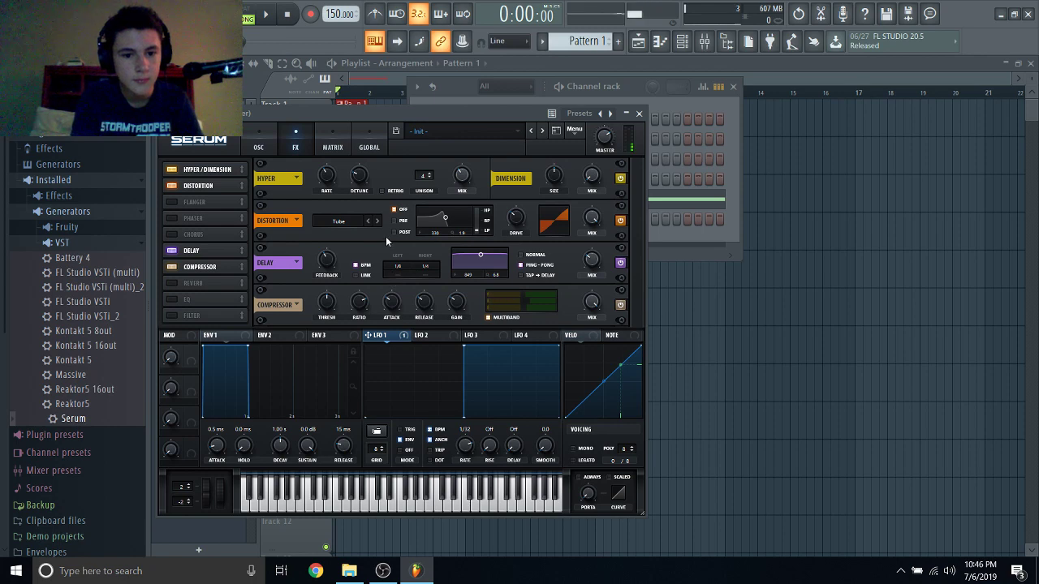
scroll(396, 270, down, 1)
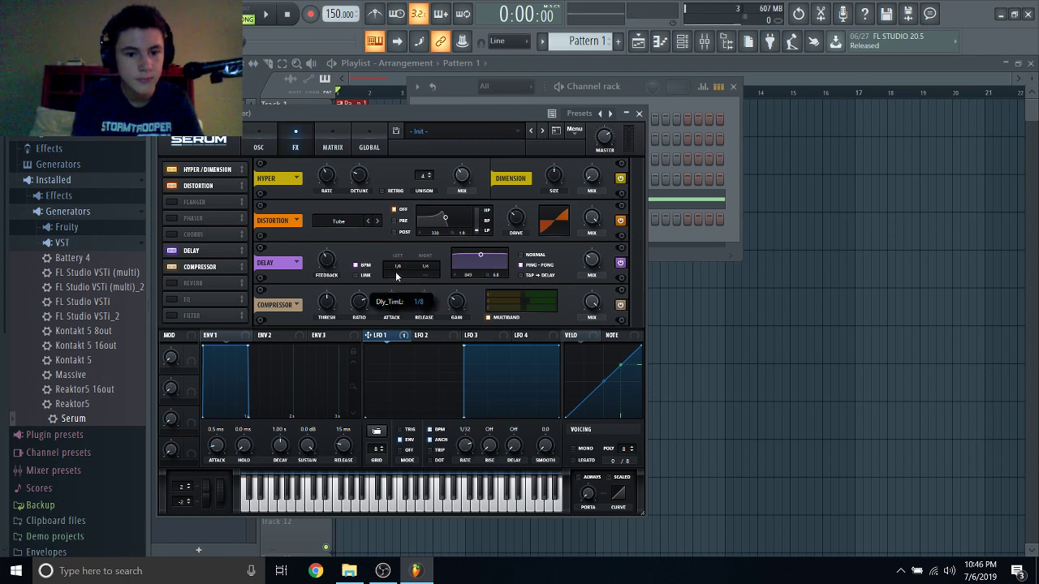
scroll(395, 276, down, 1)
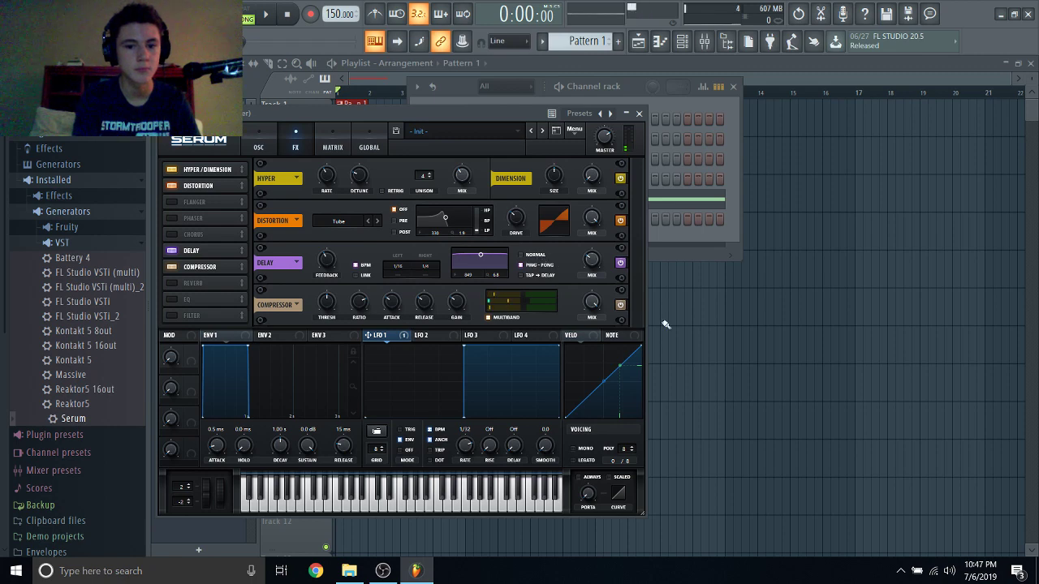
mouse_move(325, 268)
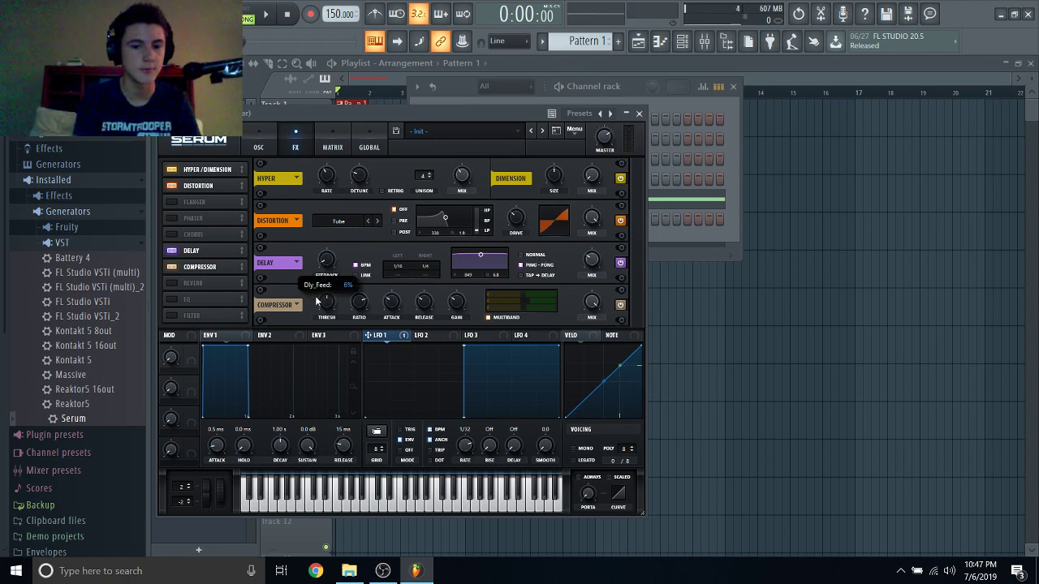
mouse_move(595, 280)
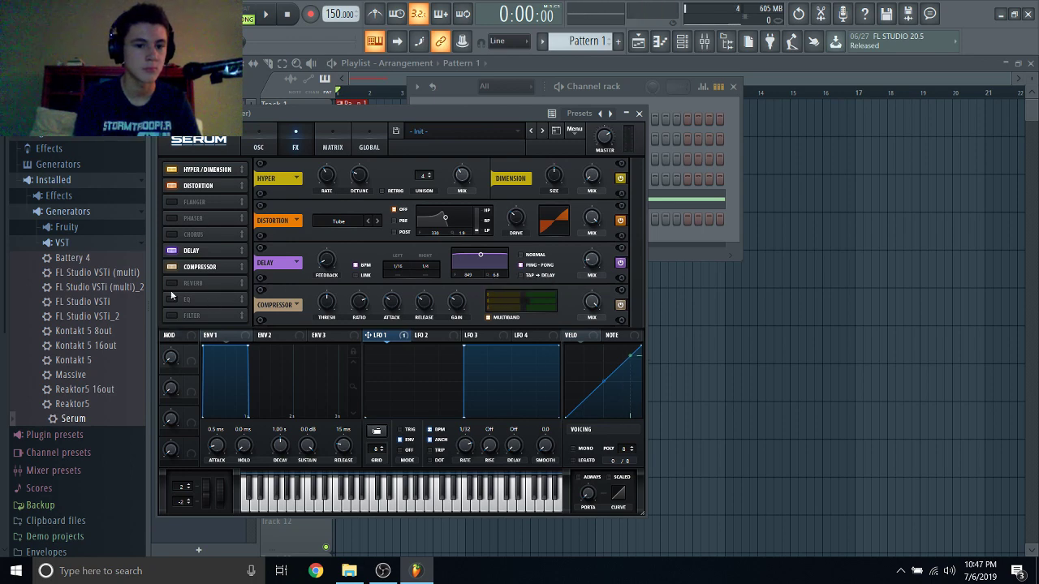
Enable the Filter effect and set its type to Combs from the Misc category.
click(171, 316)
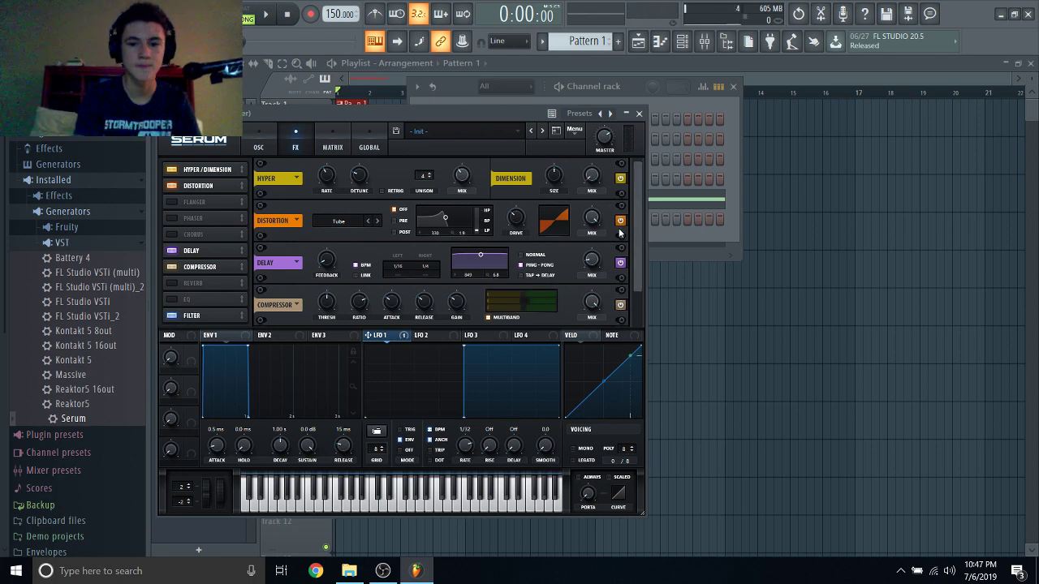
scroll(639, 221, down, 1)
click(350, 307)
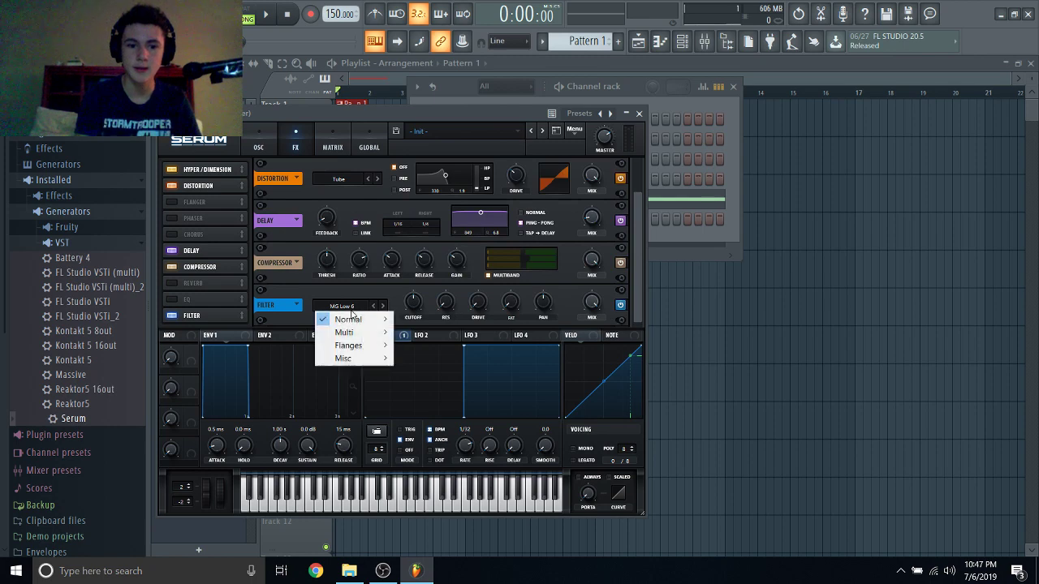
mouse_move(360, 358)
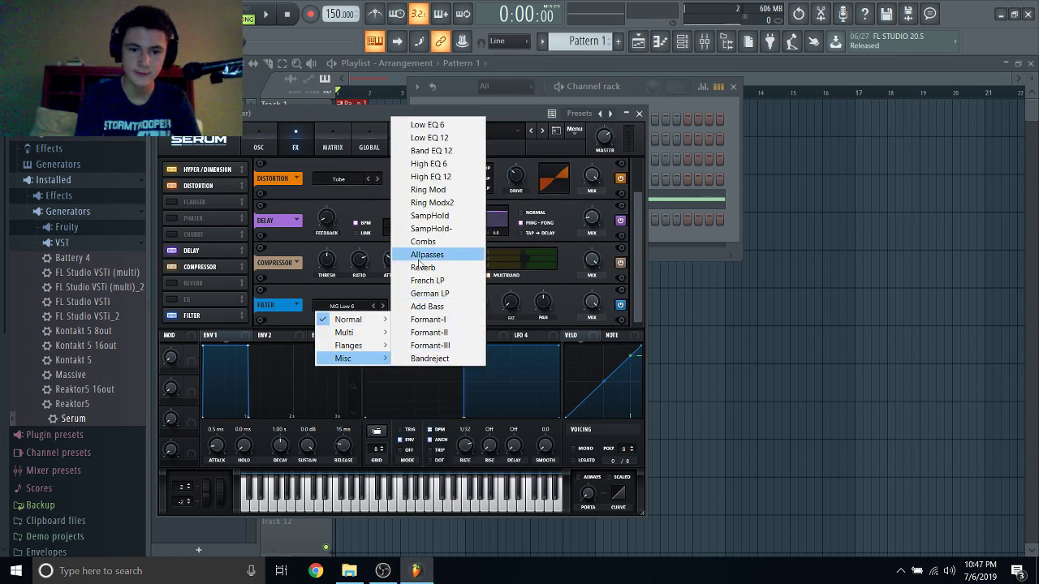
click(440, 248)
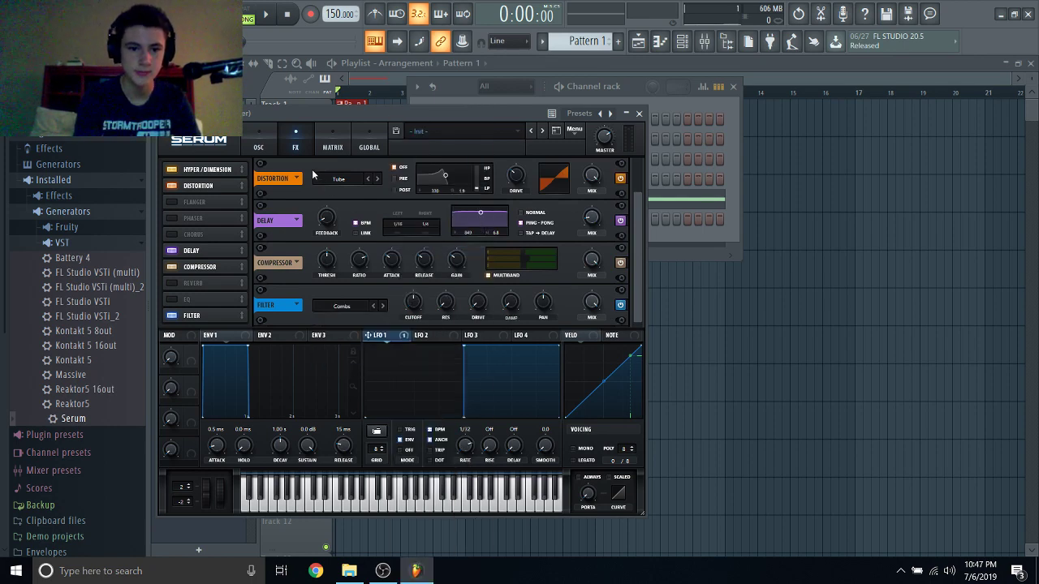
Move oscillator A's wavetable position to the square wave and set LFO 1's rate to 1/16.
click(259, 141)
drag(269, 315, 268, 286)
click(296, 145)
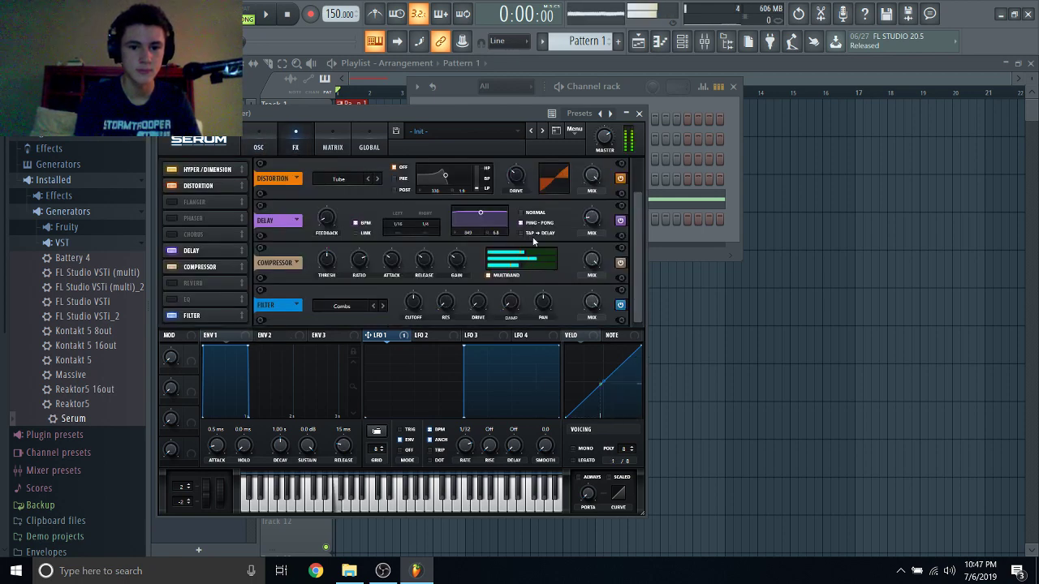
drag(465, 446, 466, 454)
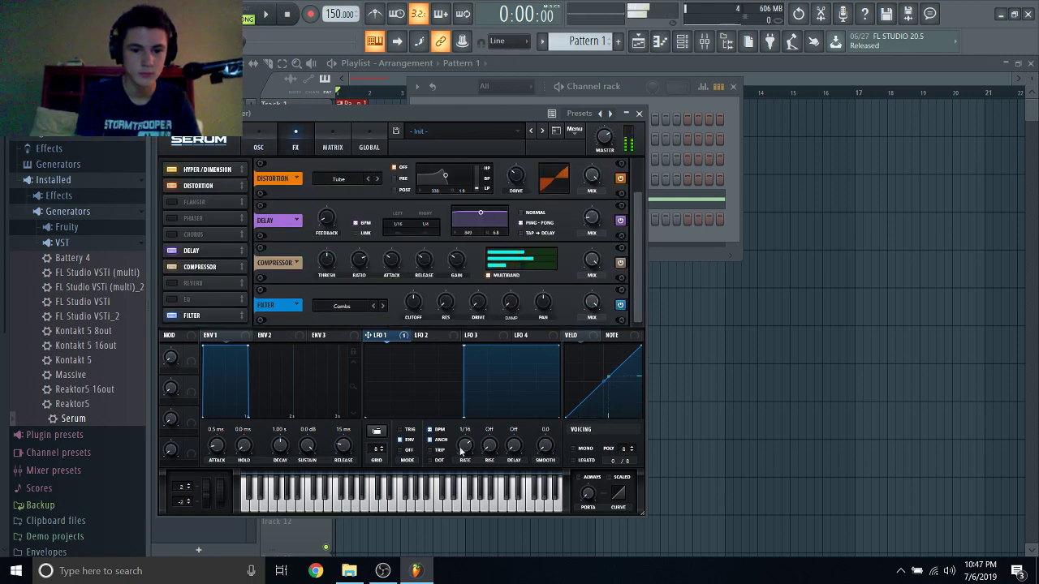
Turn off the Delay, and switch the Filter effect off and back on.
click(268, 147)
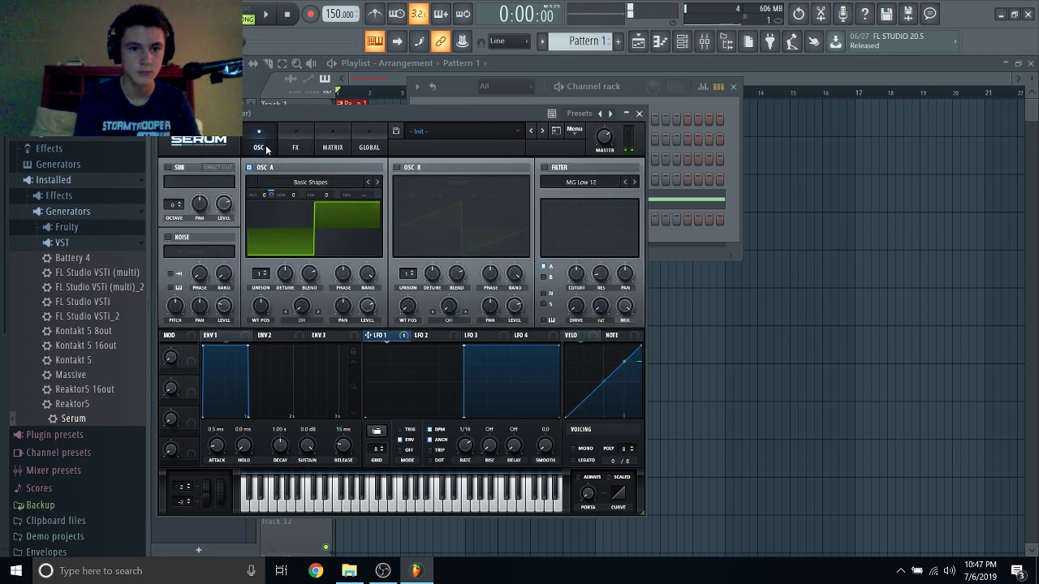
click(295, 147)
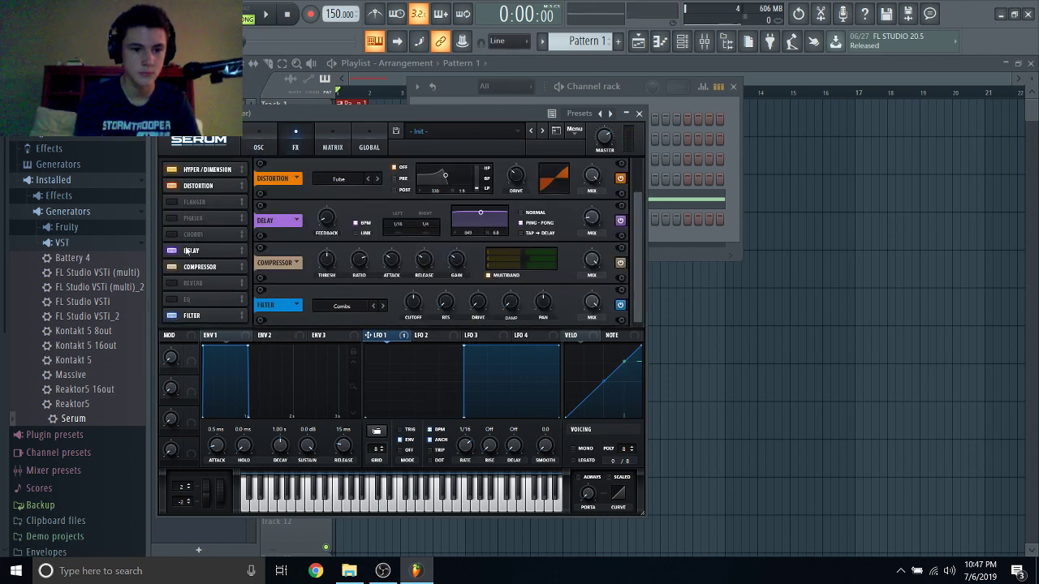
click(171, 250)
click(172, 316)
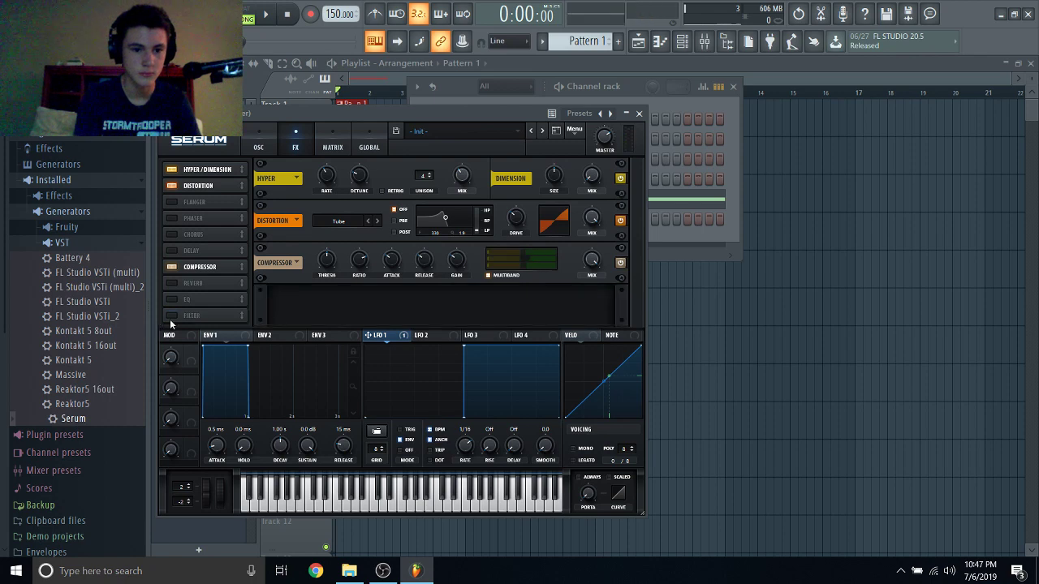
click(172, 316)
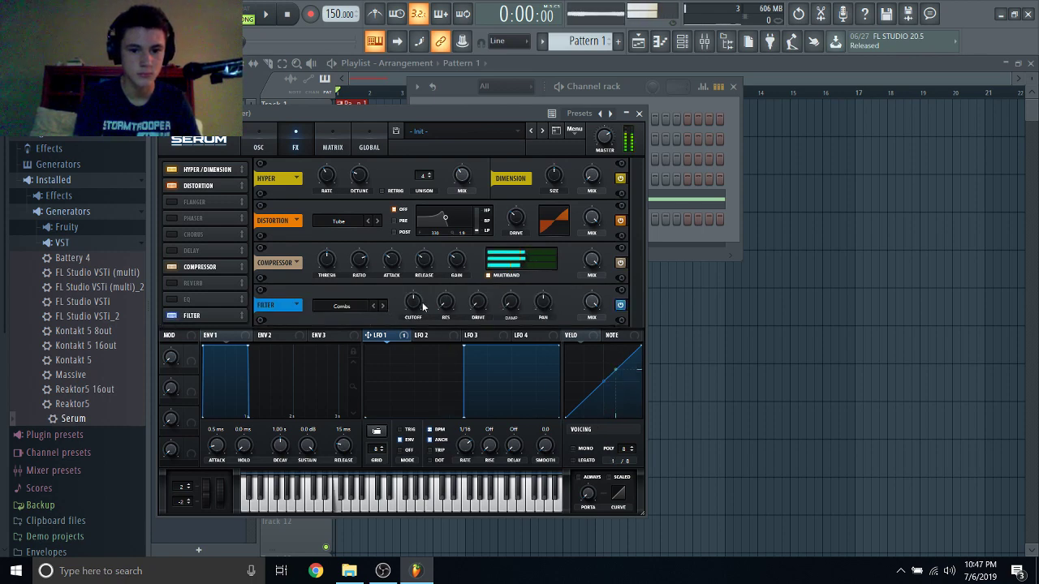
Lower the Filter's cutoff and modulate it with LFO 2, shaped as a rising ramp in envelope mode at 1/16.
mouse_move(422, 306)
mouse_down()
mouse_move(395, 345)
mouse_move(388, 315)
mouse_move(426, 307)
mouse_up()
click(443, 336)
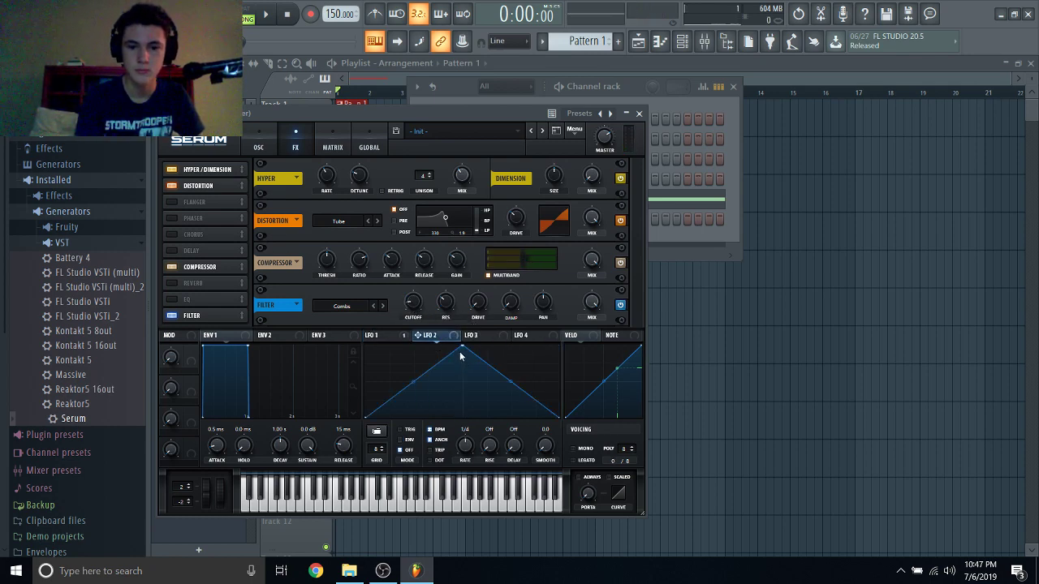
click(470, 335)
click(438, 337)
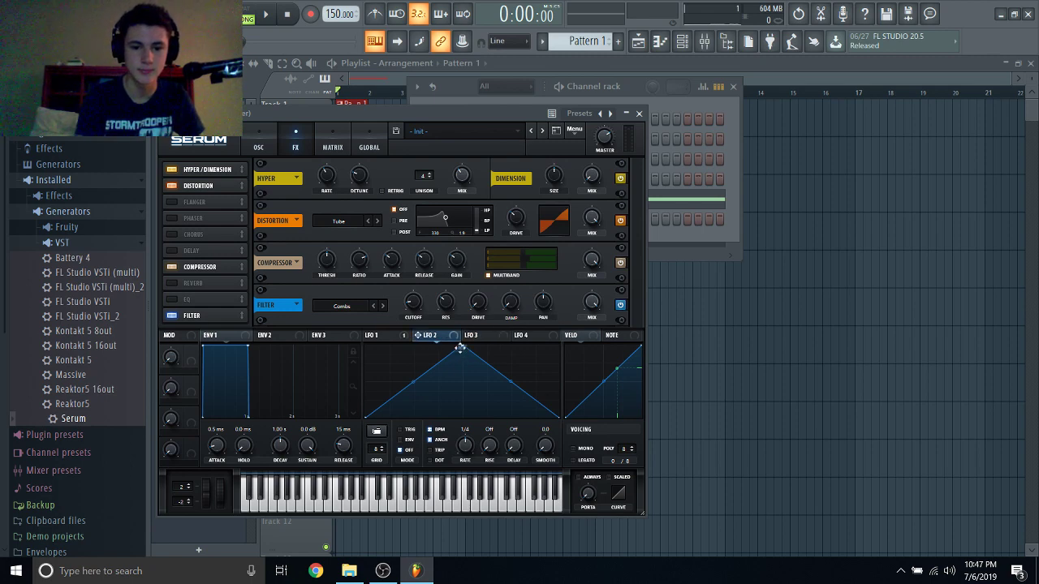
drag(460, 348, 561, 346)
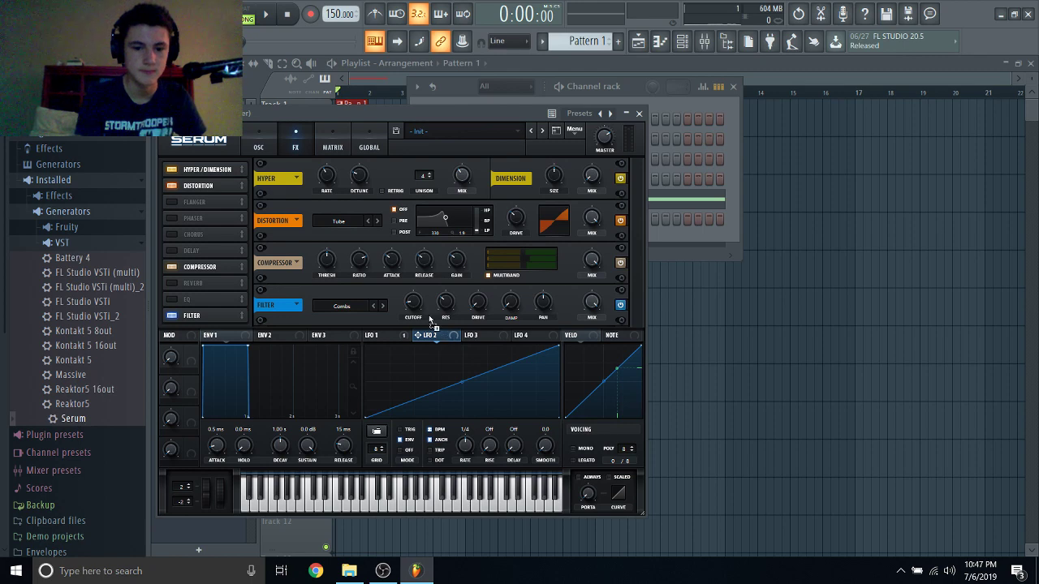
drag(406, 291, 407, 297)
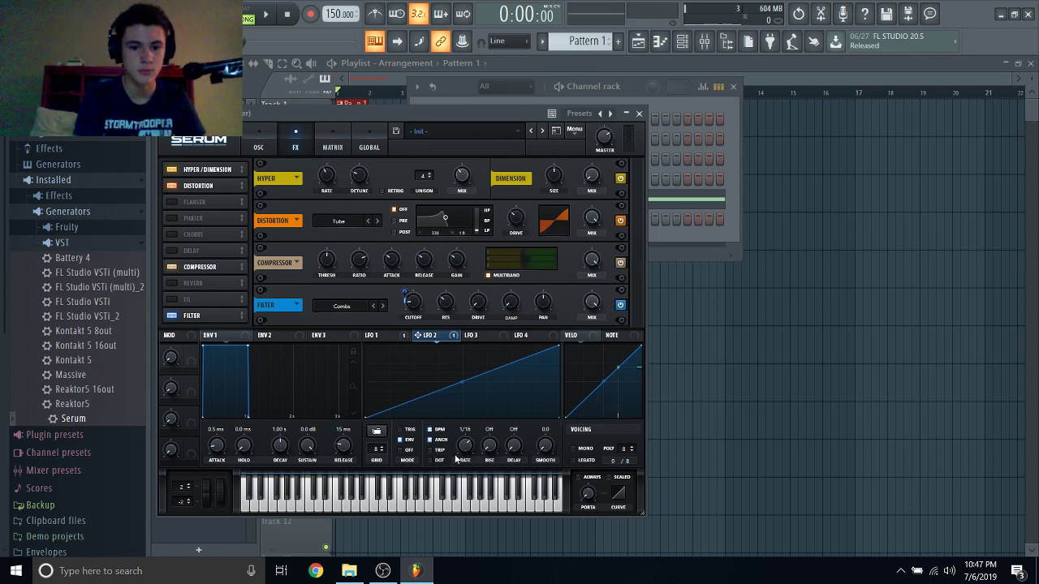
Shape LFO 3 as a step that is high only in its first half, use envelope mode, and modulate oscillator A's level.
click(477, 336)
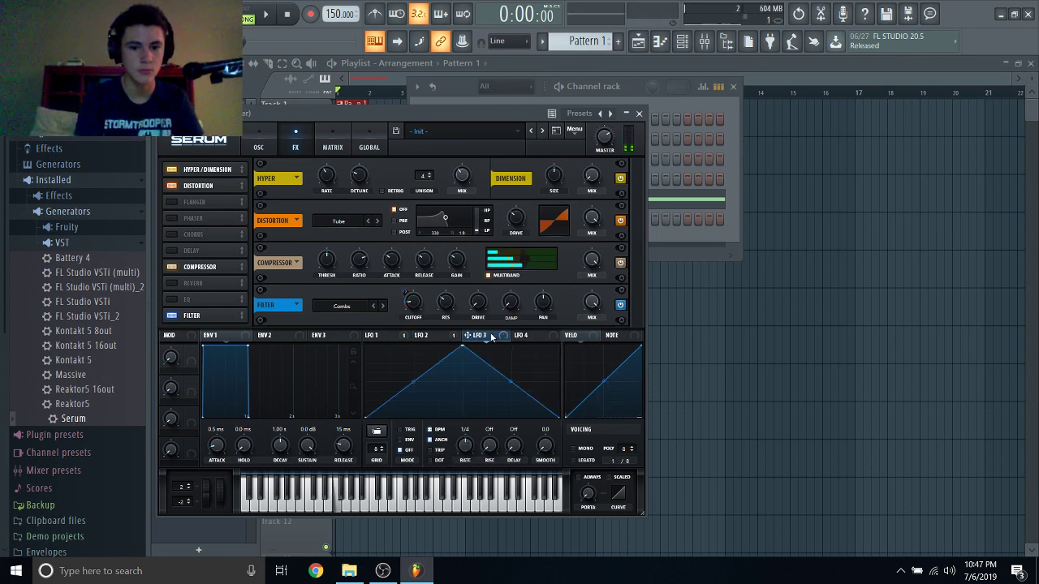
click(267, 144)
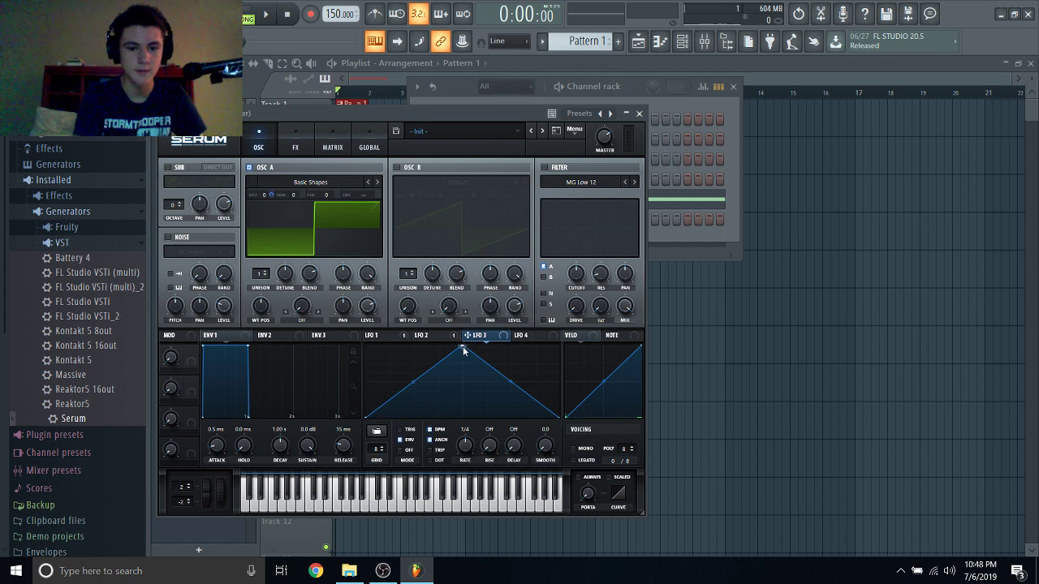
drag(464, 350, 335, 302)
drag(465, 357, 463, 338)
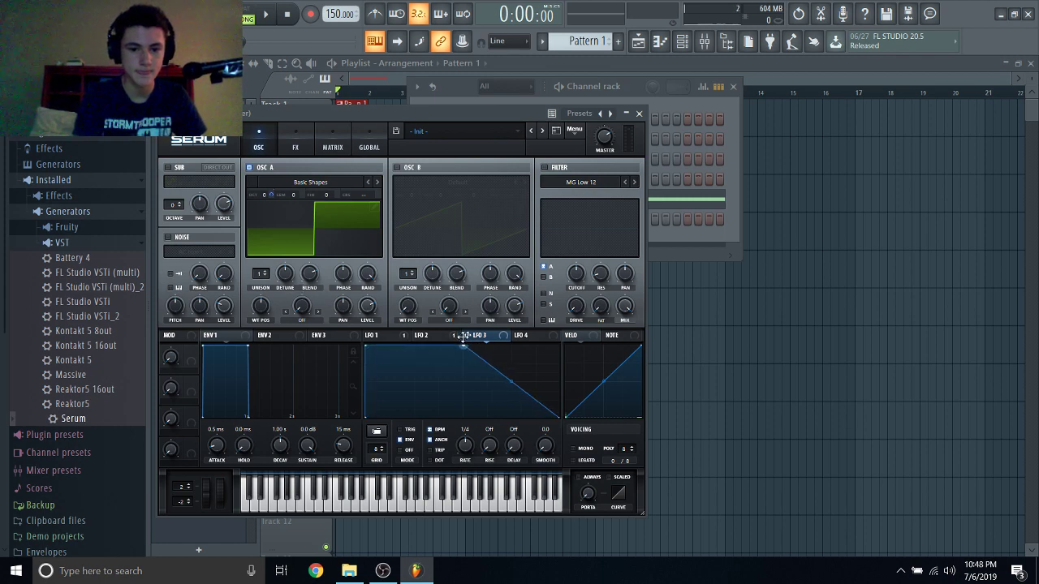
drag(473, 376, 437, 477)
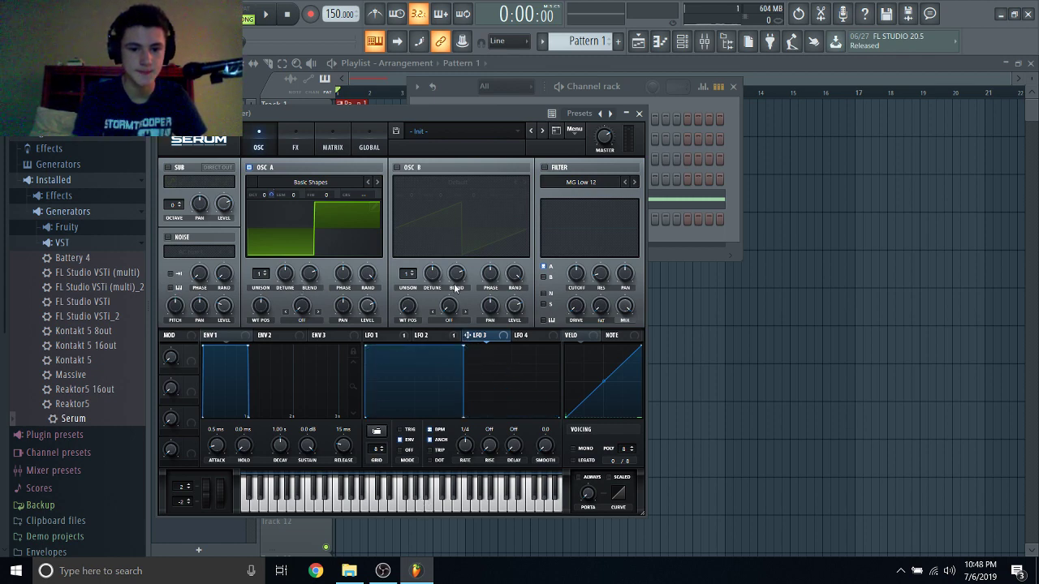
drag(381, 308, 362, 289)
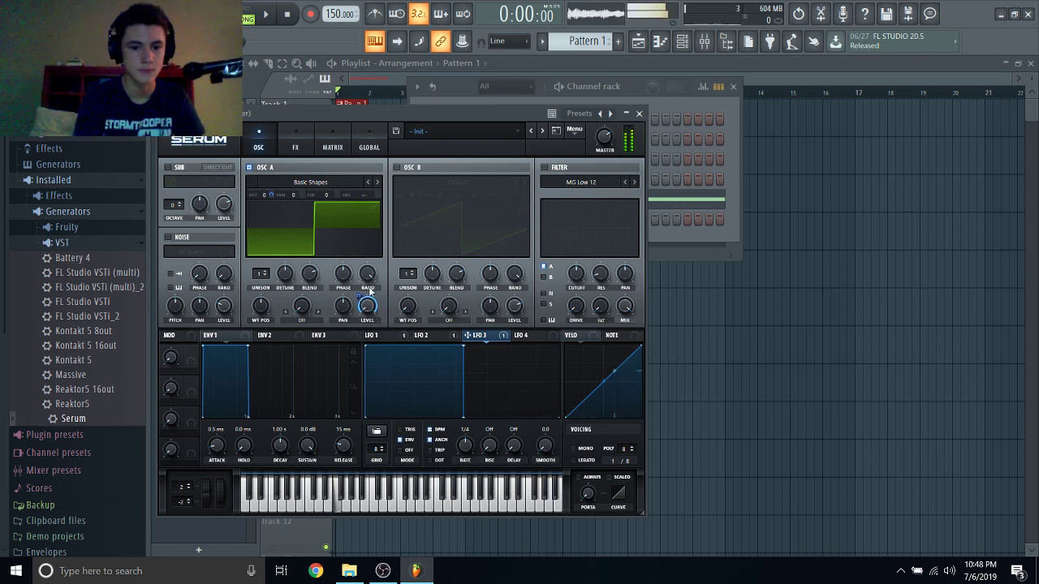
Set LFO 2's rate to 1/8, adjust its modulation of the Filter cutoff, and change the Filter type to Allpasses.
click(296, 147)
click(427, 335)
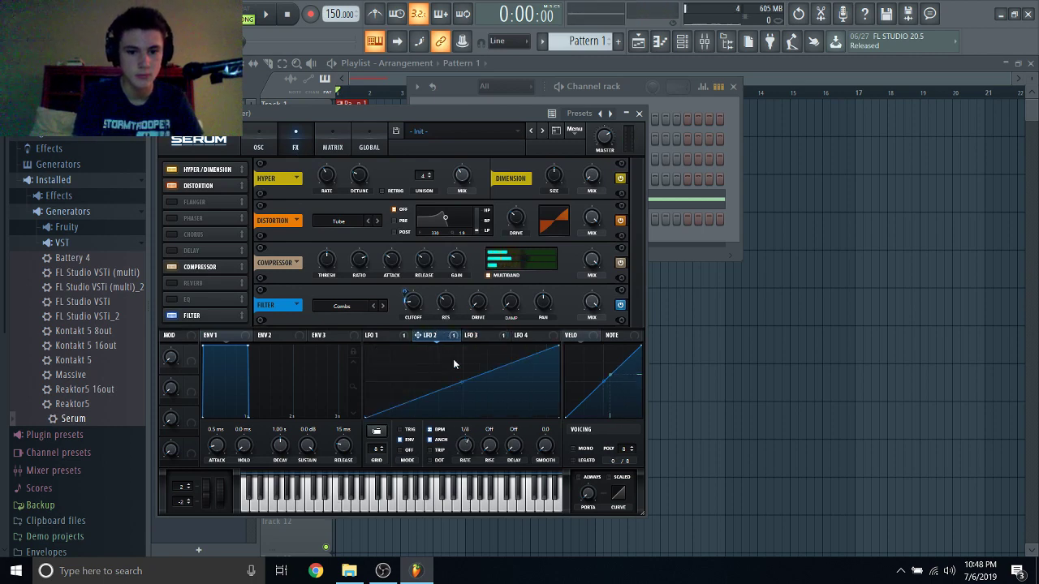
drag(411, 302, 404, 280)
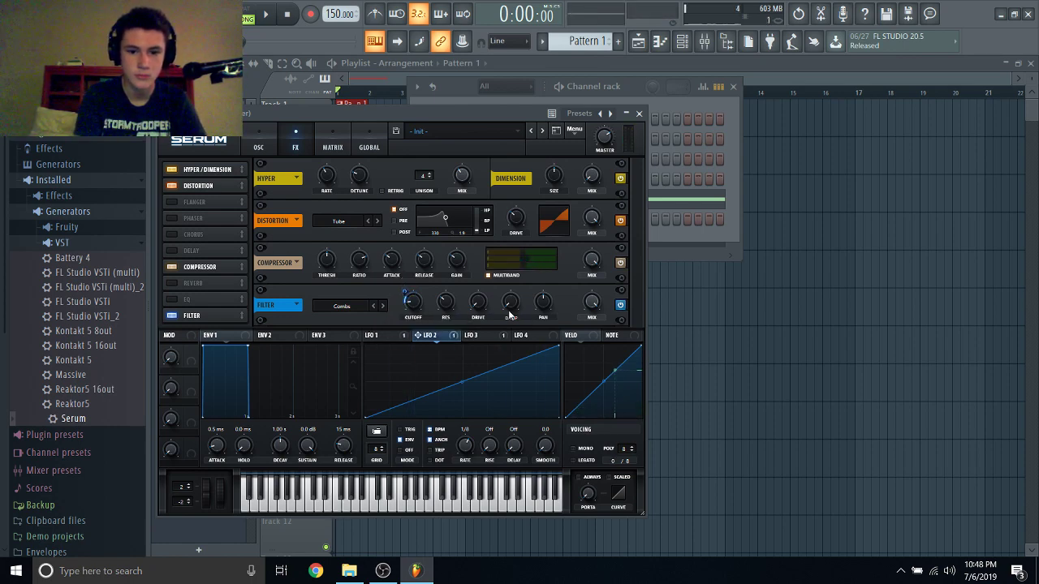
click(383, 306)
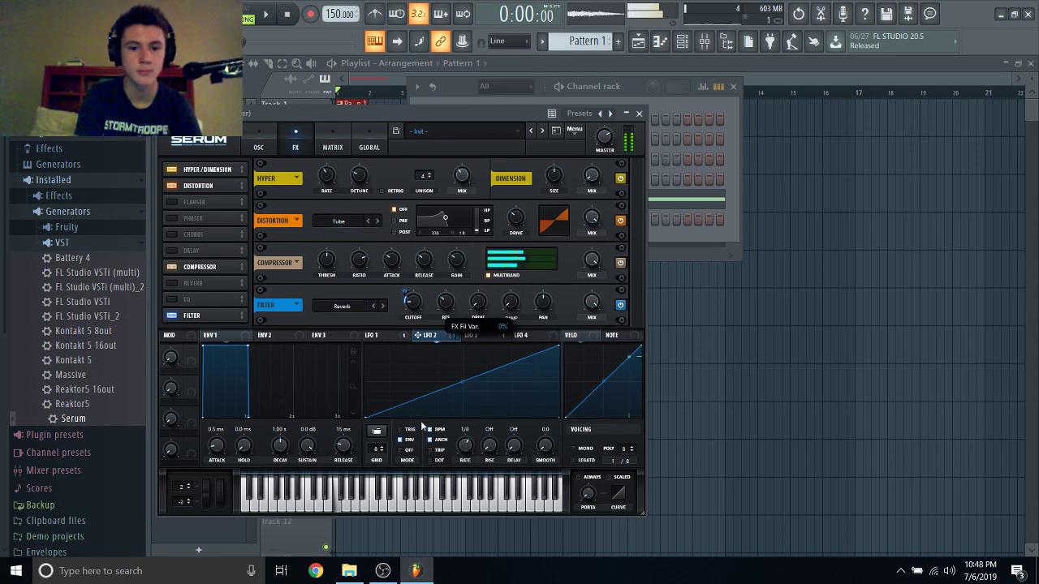
click(373, 307)
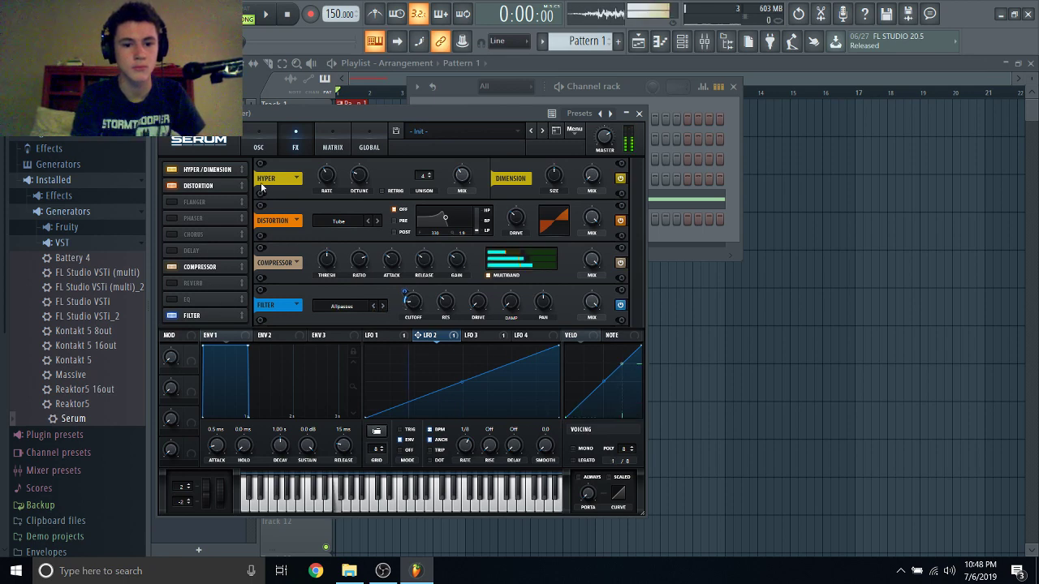
Turn on the Chorus with BPM sync, and add a Reverb at a lower mix as the last effect in the chain.
click(172, 233)
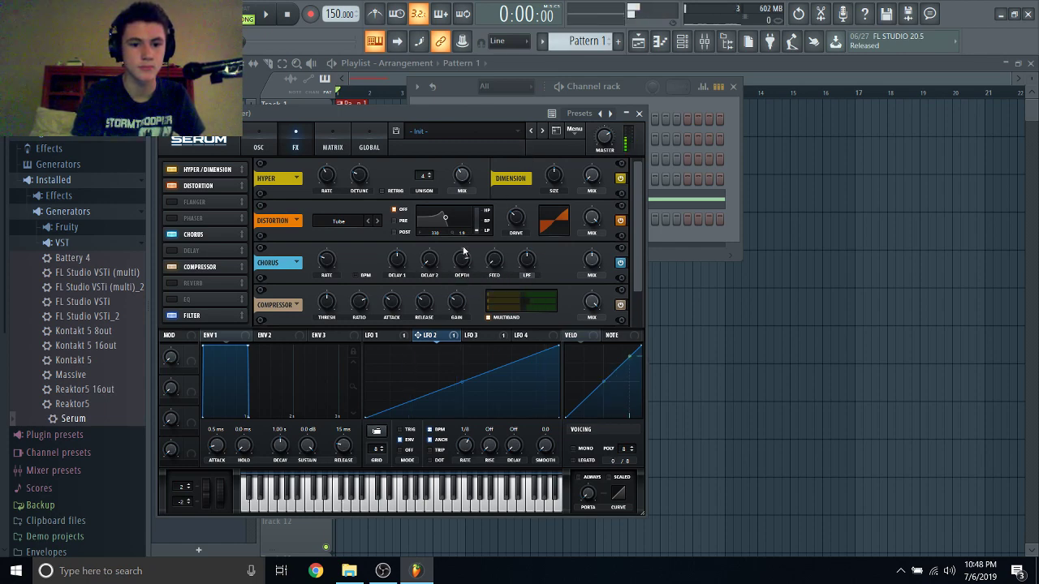
click(359, 275)
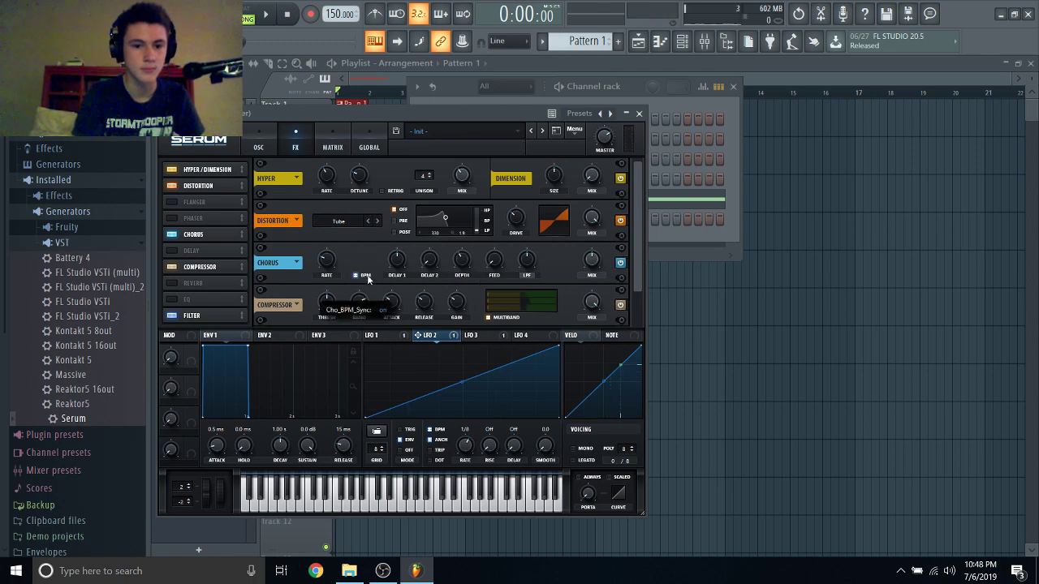
click(172, 283)
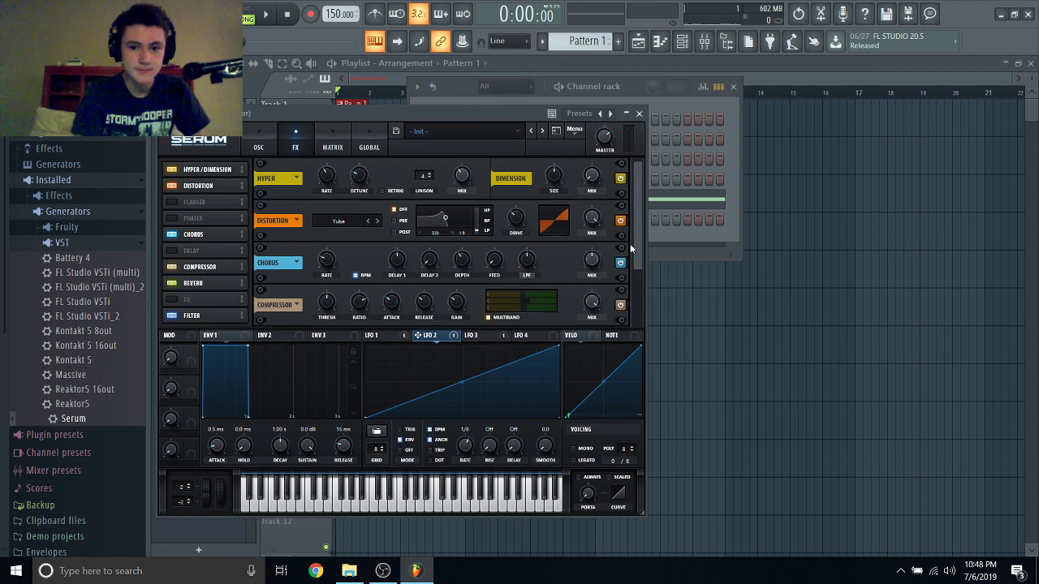
scroll(630, 244, down, 2)
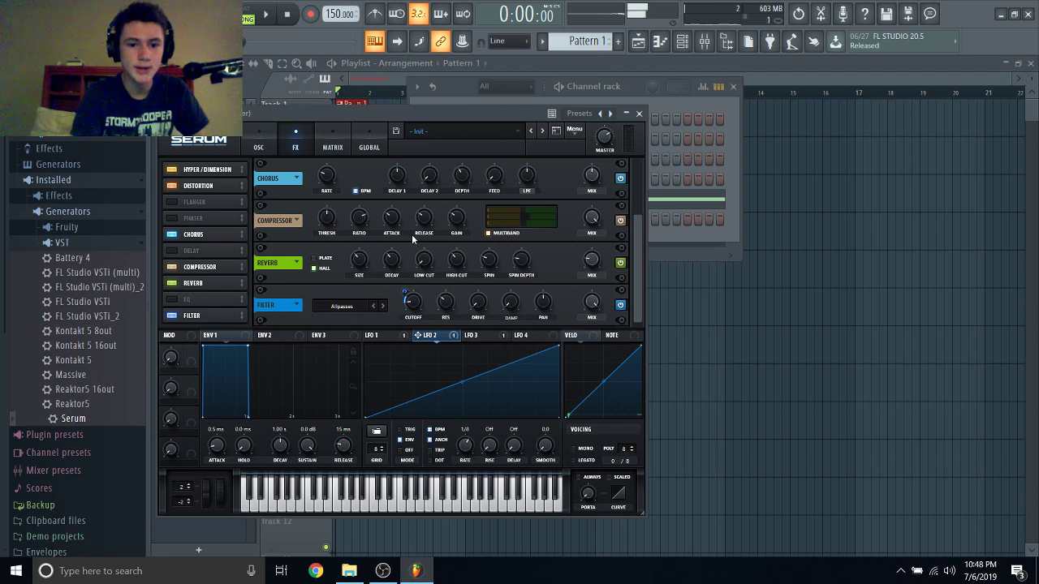
drag(596, 261, 596, 271)
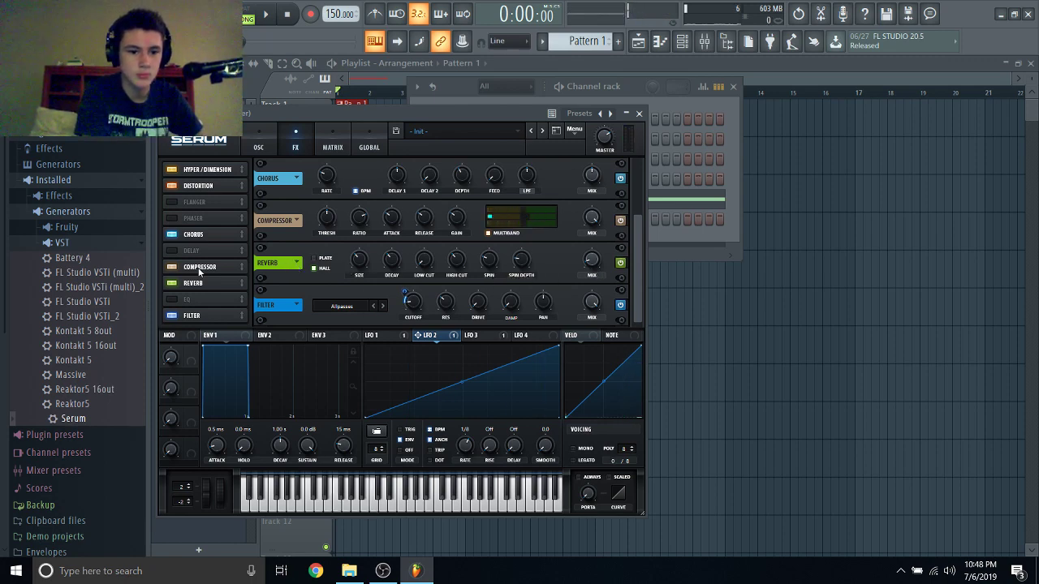
drag(192, 285, 193, 323)
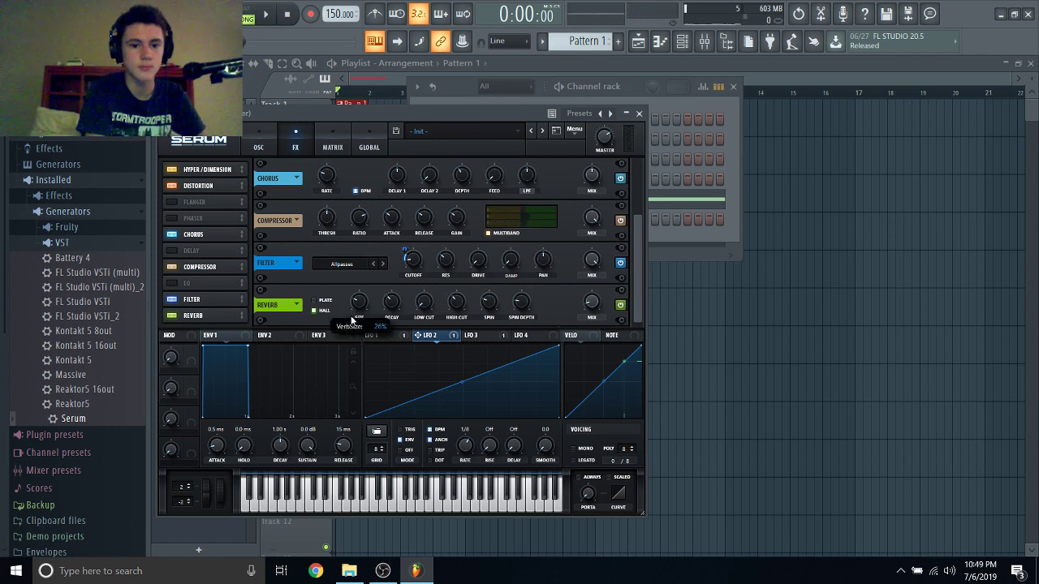
mouse_move(587, 313)
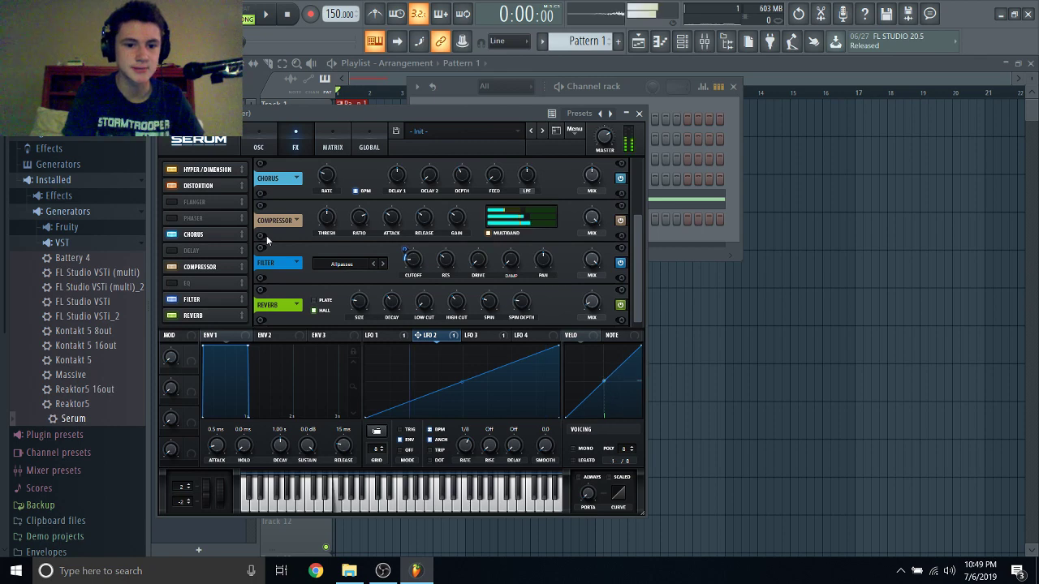
Turn on the Flanger with BPM sync and modulate its depth with LFO 2.
click(217, 201)
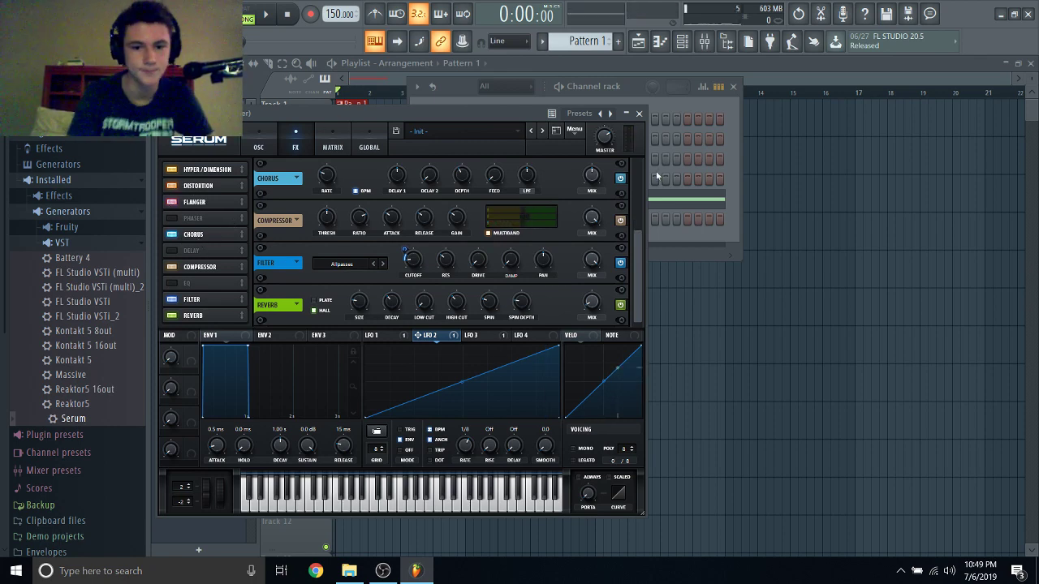
drag(642, 263, 650, 158)
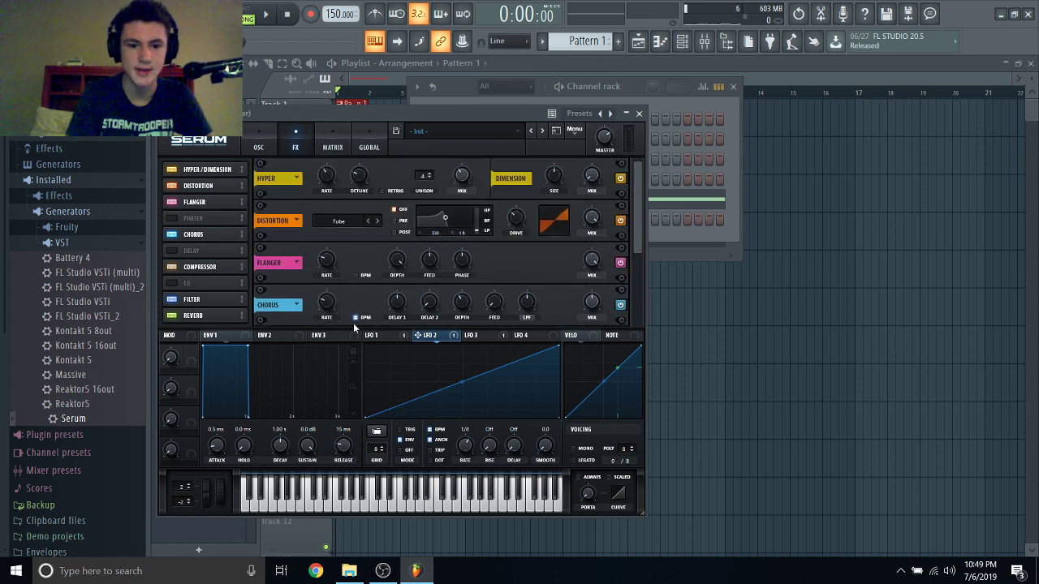
click(356, 275)
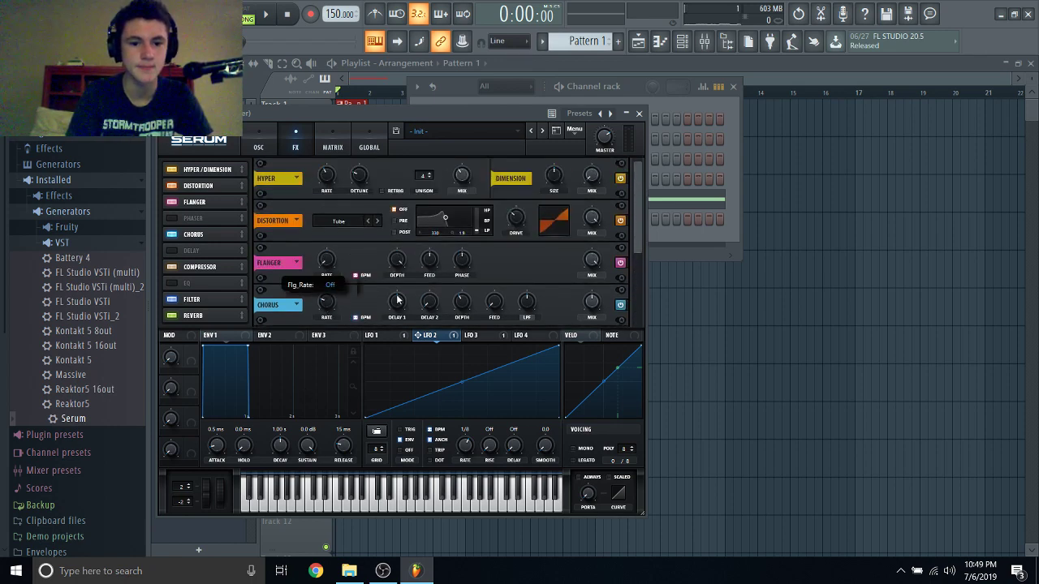
mouse_move(395, 258)
mouse_down()
mouse_move(387, 319)
mouse_move(427, 286)
mouse_move(399, 260)
mouse_up()
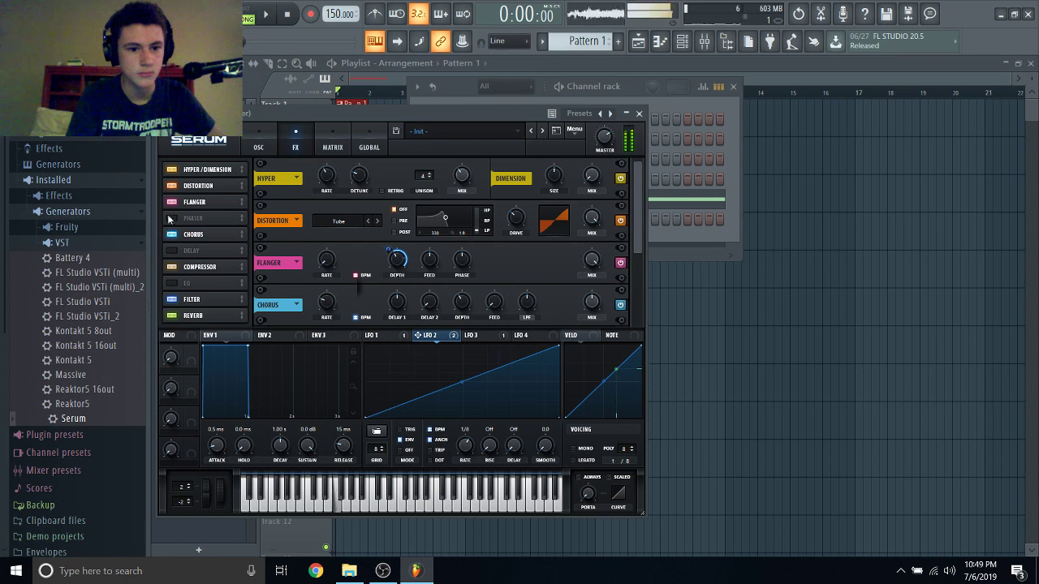
Switch on the MG Low 12 filter for oscillator A and look at the available filter type categories.
click(268, 147)
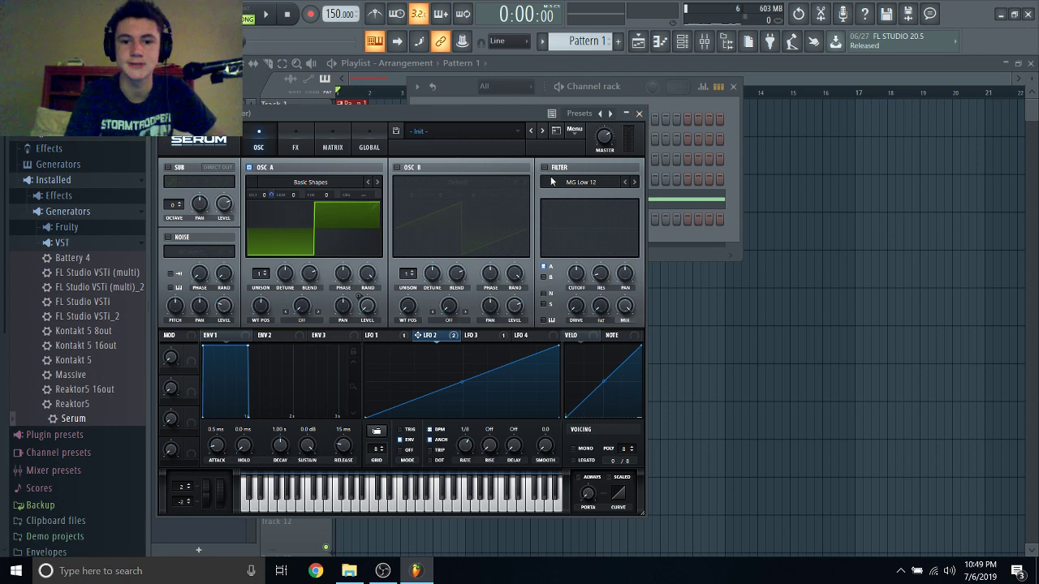
click(544, 167)
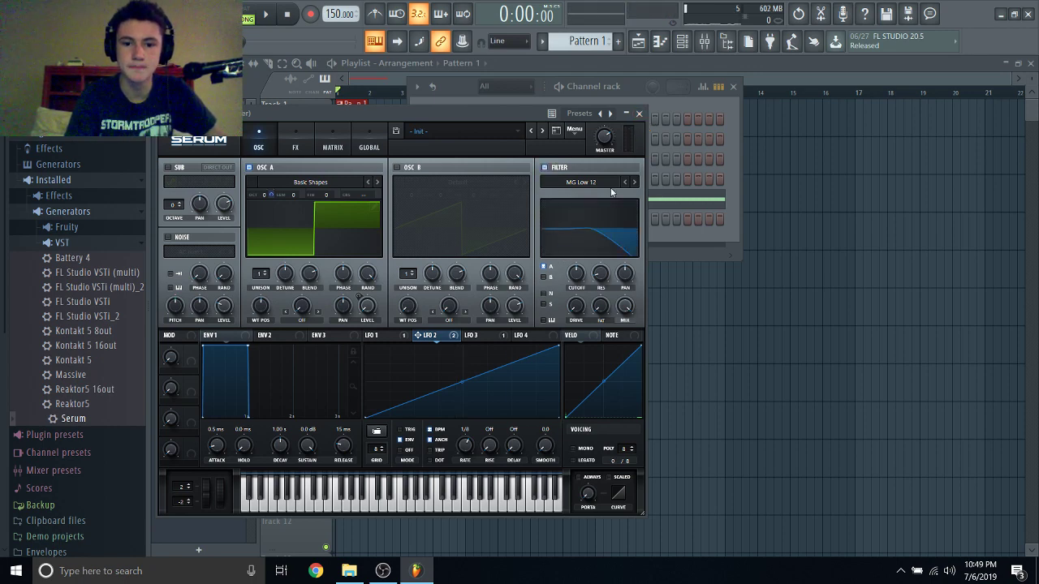
click(581, 182)
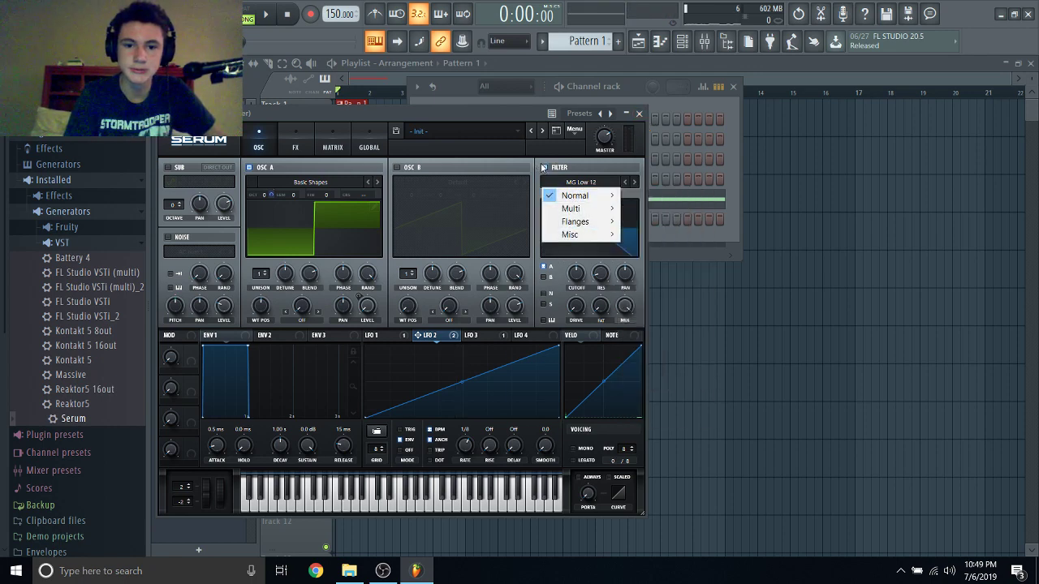
click(387, 185)
Turn on the EQ at the end of the effect chain, after the Reverb, and adjust the frequency of its low-cut band.
click(296, 146)
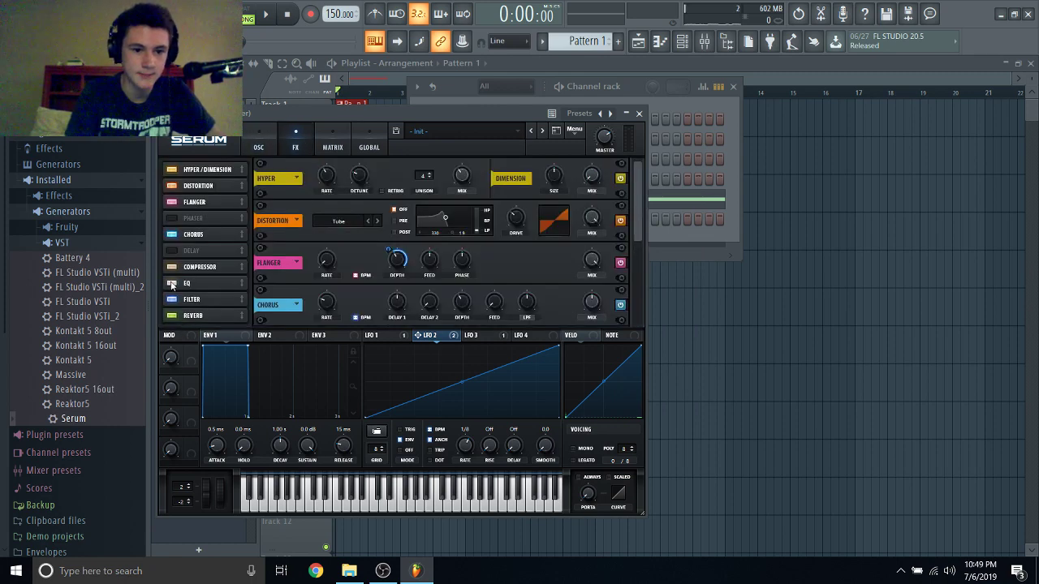
drag(140, 392, 145, 390)
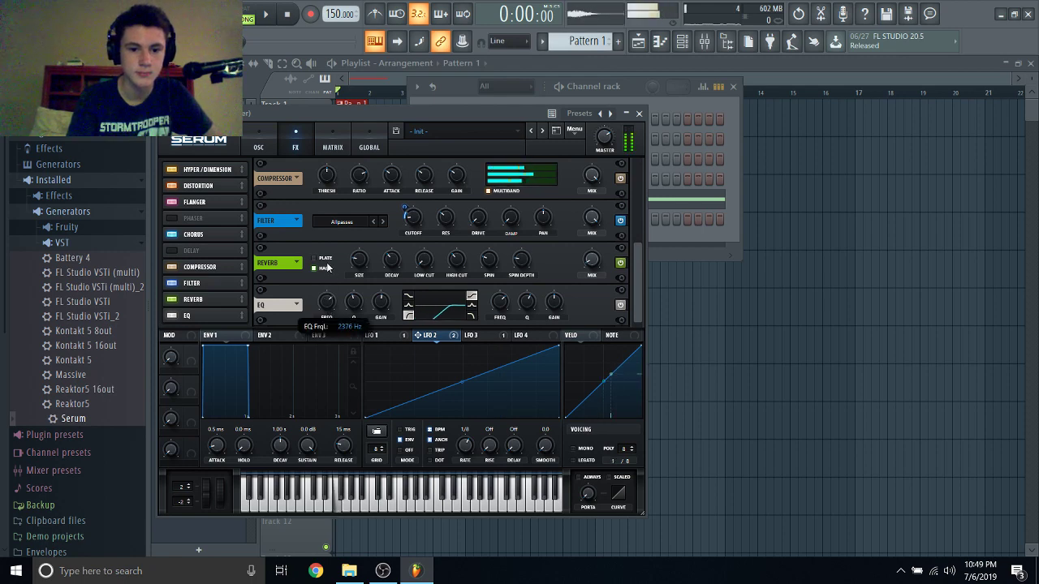
scroll(321, 302, up, 3)
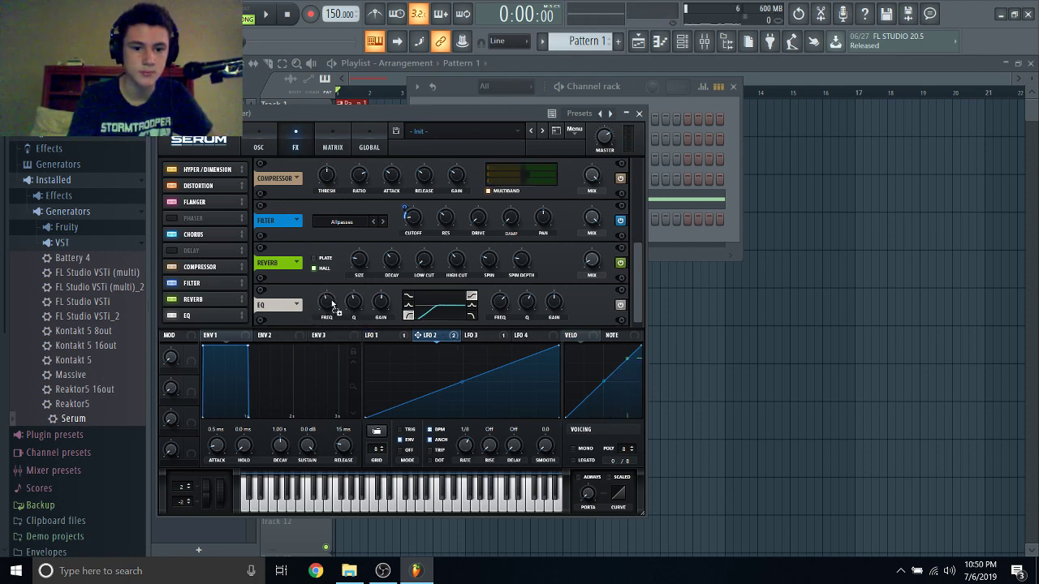
Try modulating the EQ's low-cut frequency with LFO 2, and remove that modulator.
drag(332, 304, 327, 305)
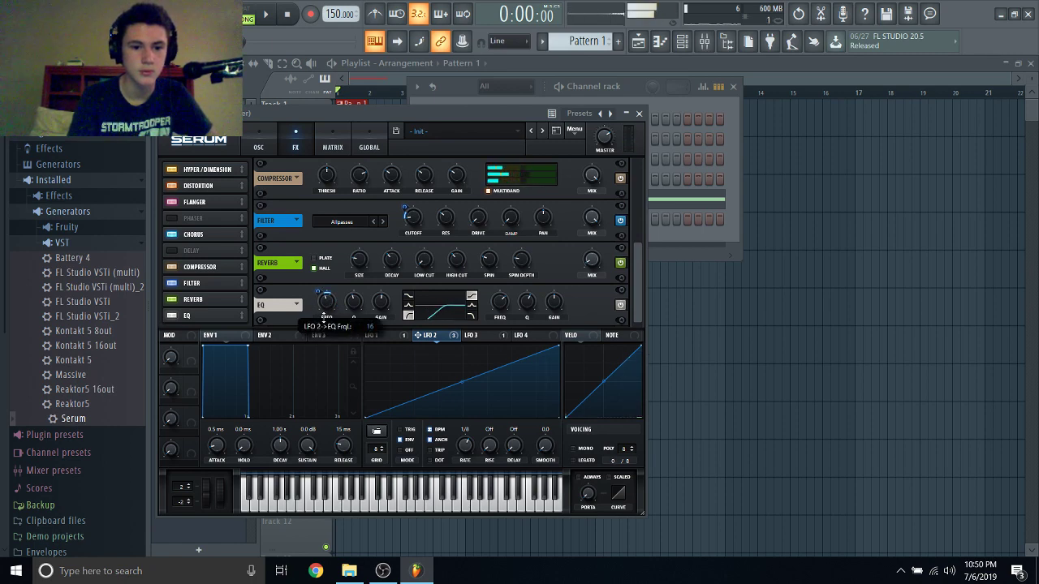
scroll(323, 308, up, 2)
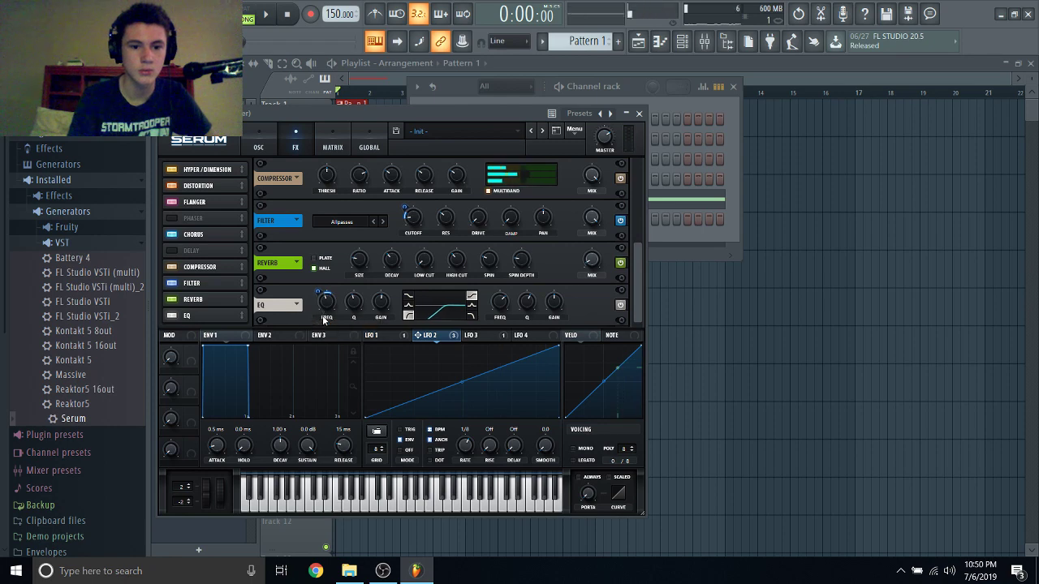
right_click(328, 299)
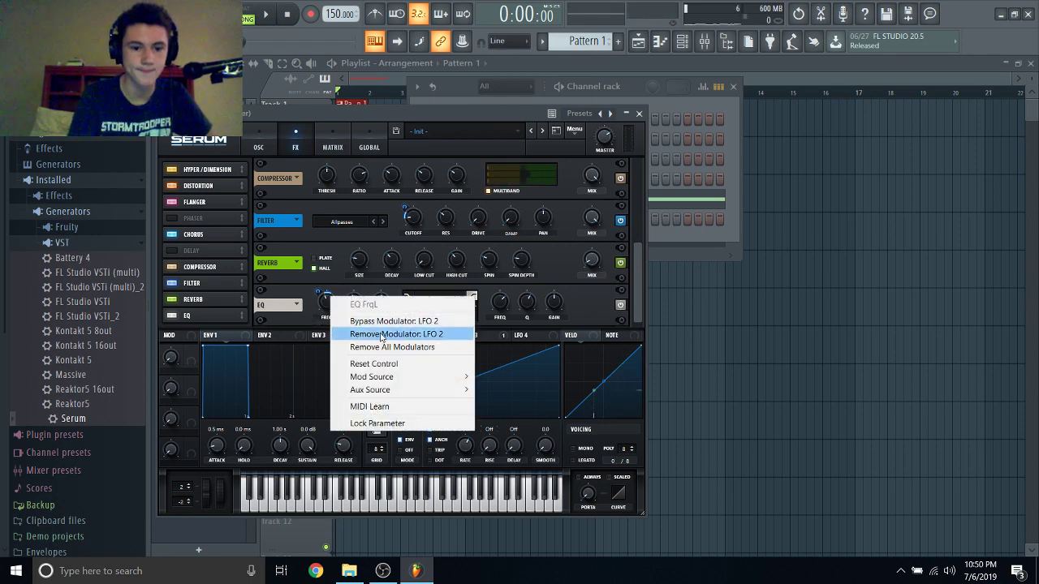
click(381, 334)
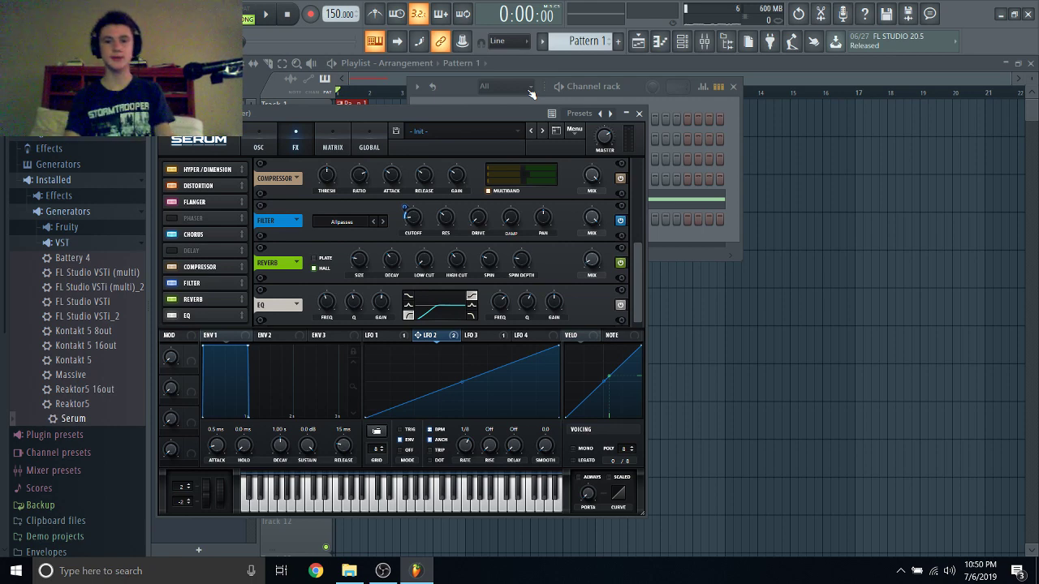
In Serum #2's piano roll, place one-beat F4 notes on beats 2 and 4 of the first bar.
click(639, 113)
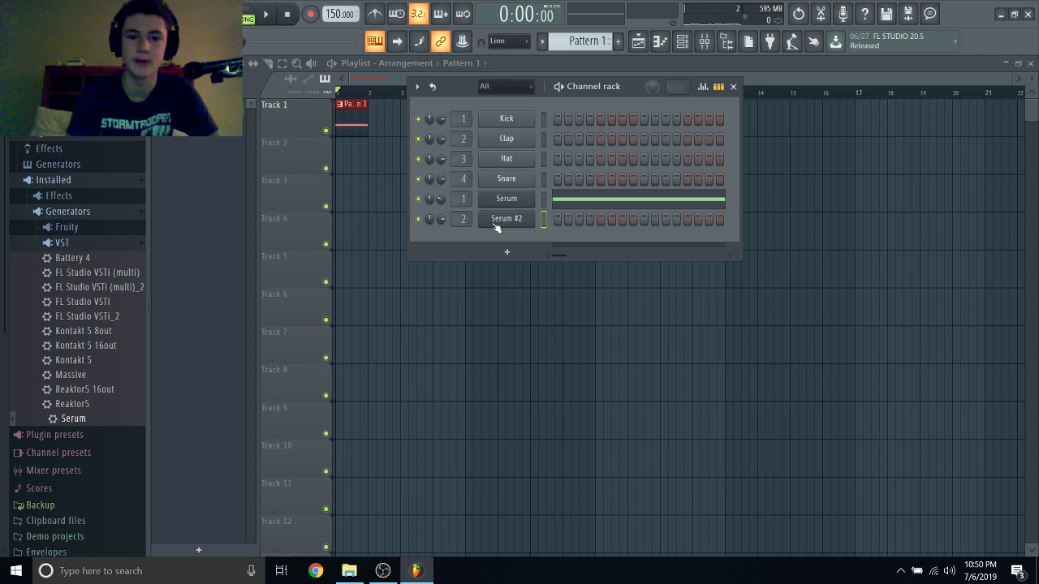
right_click(496, 227)
click(602, 217)
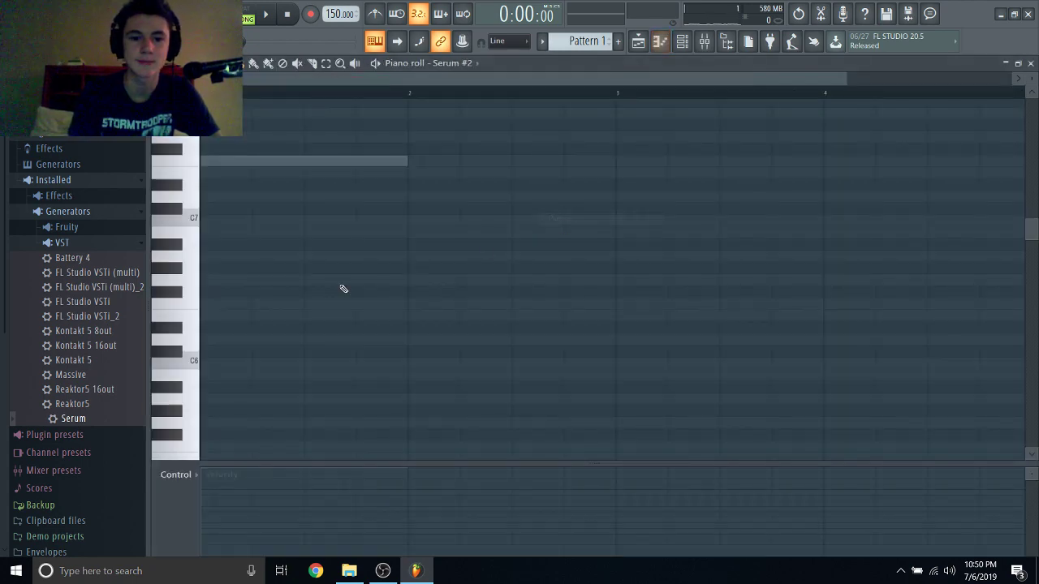
click(252, 163)
drag(455, 162, 285, 447)
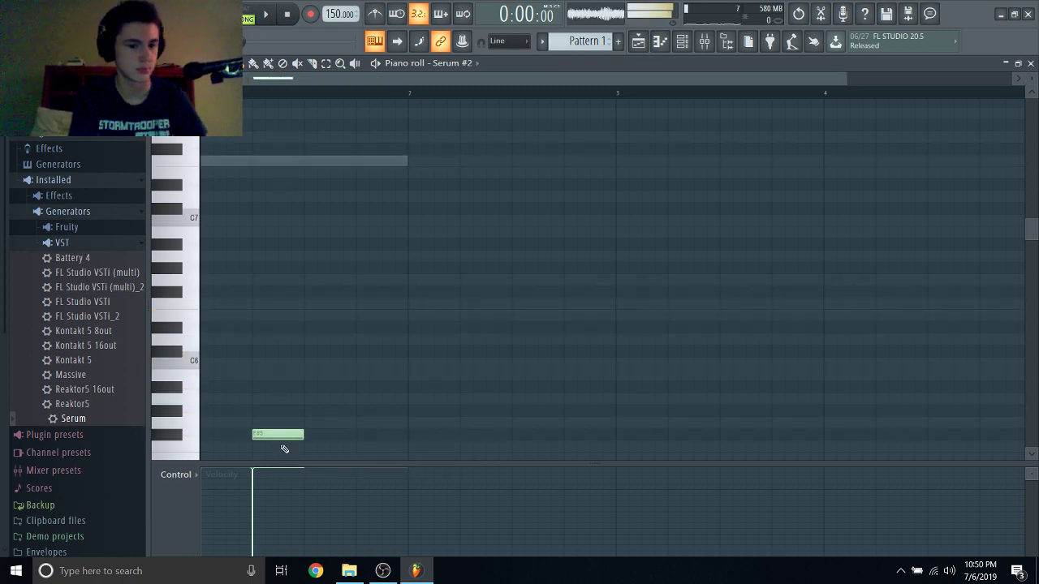
scroll(284, 449, down, 4)
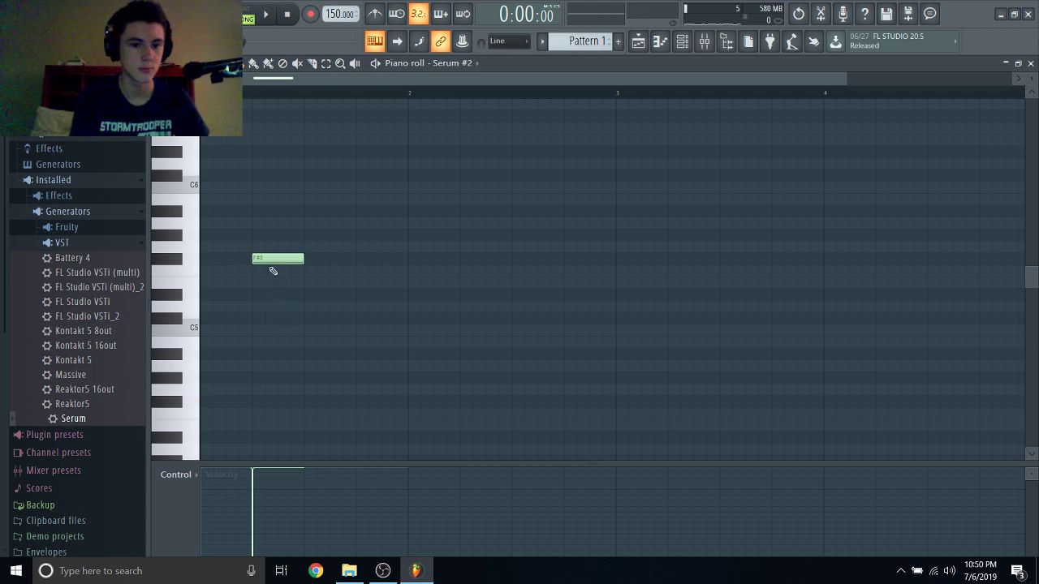
drag(273, 254, 274, 408)
drag(363, 402, 363, 414)
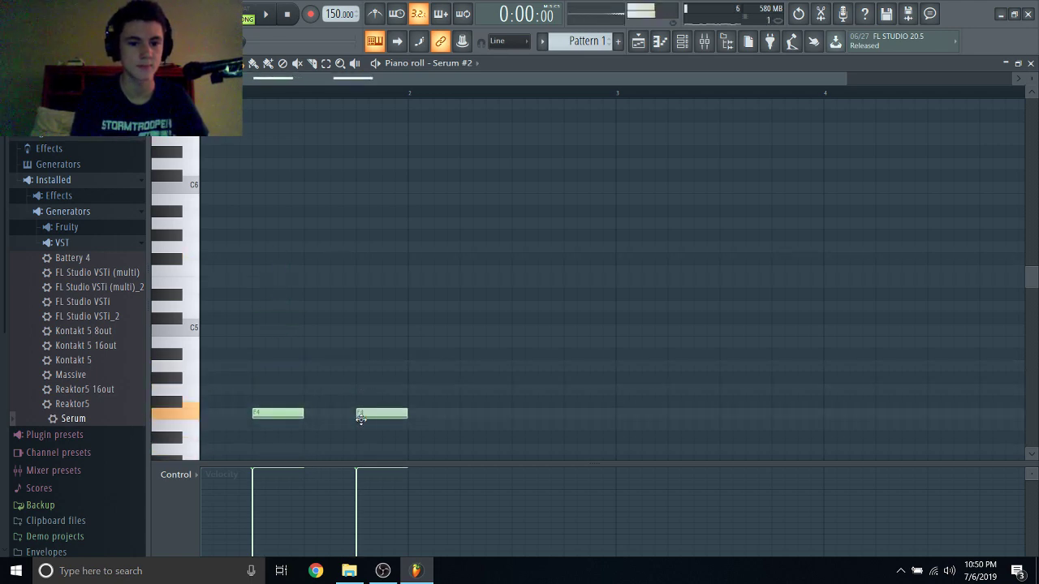
Play Pattern 1 and balance the channel volumes of Serum and Serum #2 against each other.
click(262, 16)
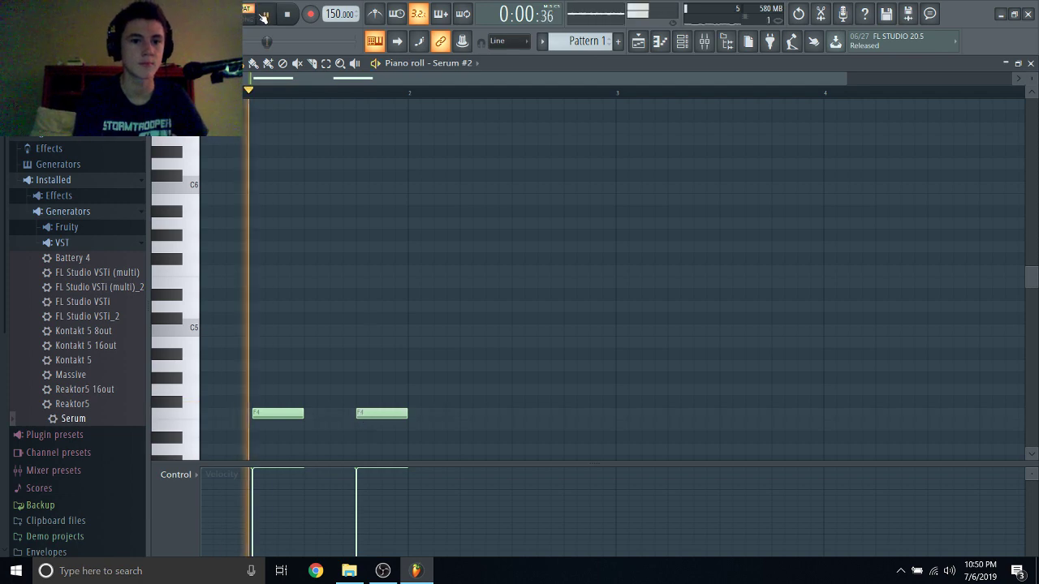
click(1030, 63)
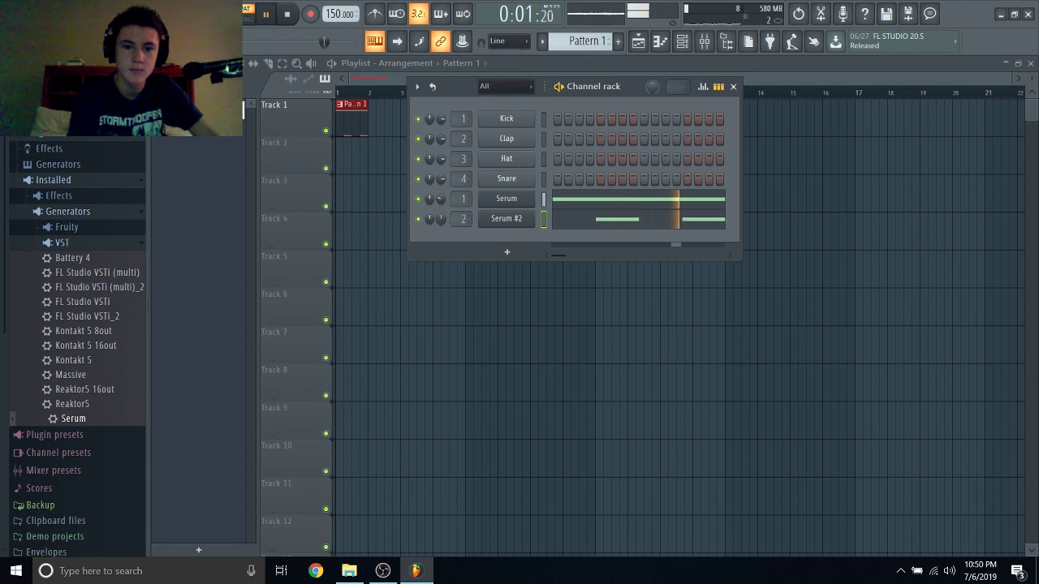
drag(440, 205, 440, 180)
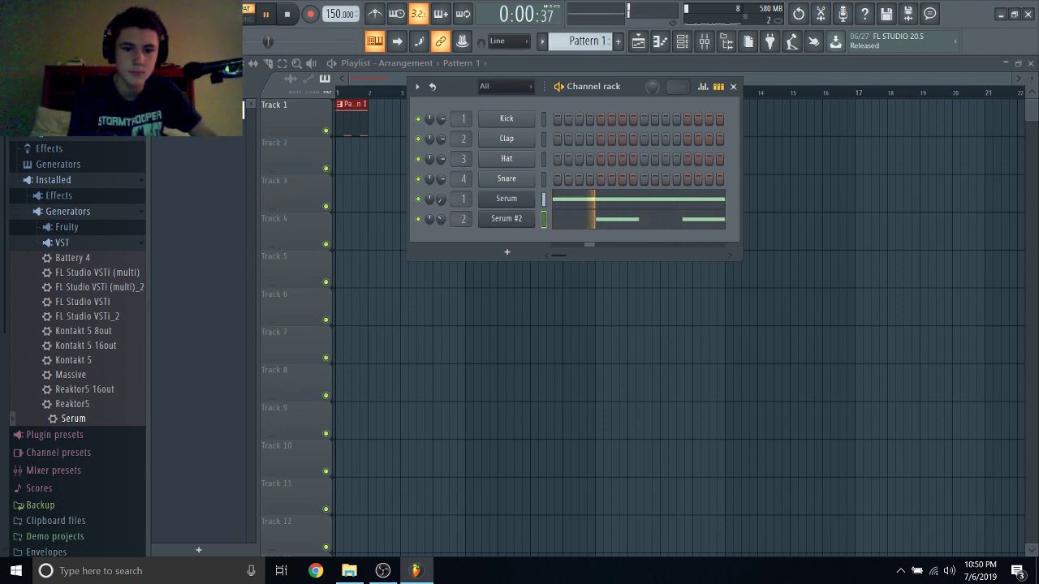
drag(440, 219, 441, 182)
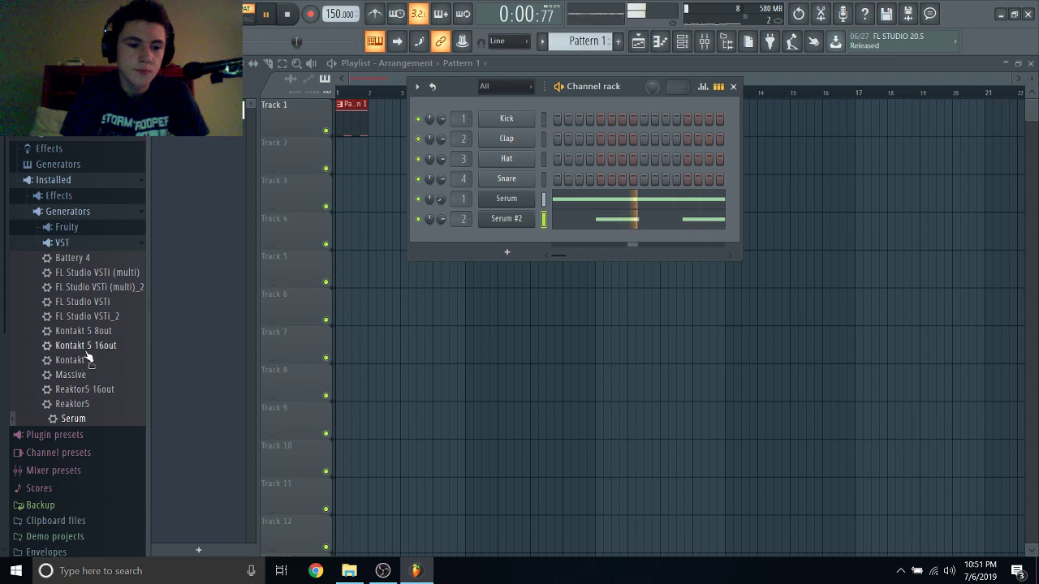
Add a Kontakt 5 channel to the channel rack and stop playback.
drag(77, 359, 492, 235)
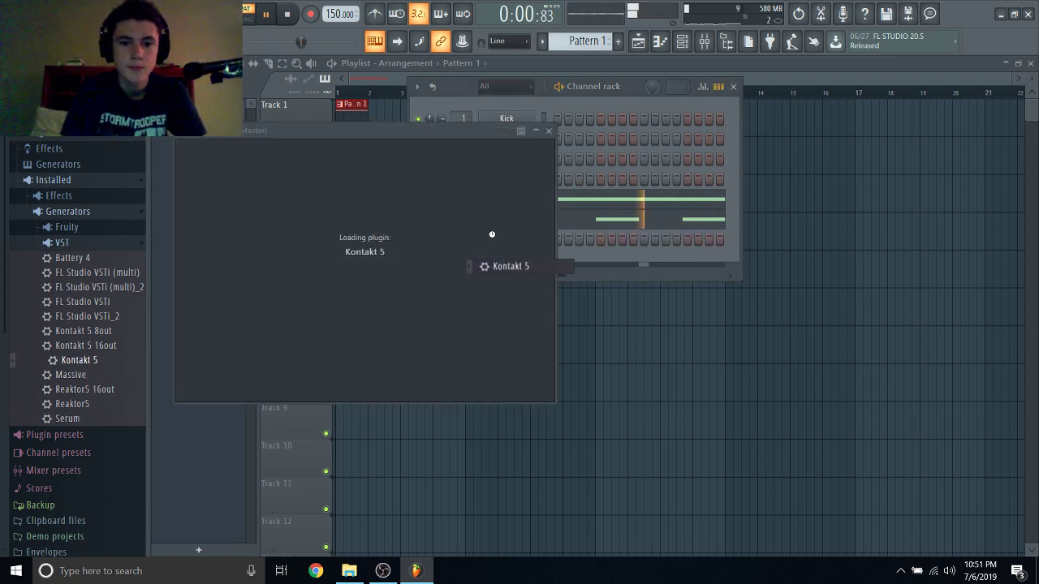
click(289, 14)
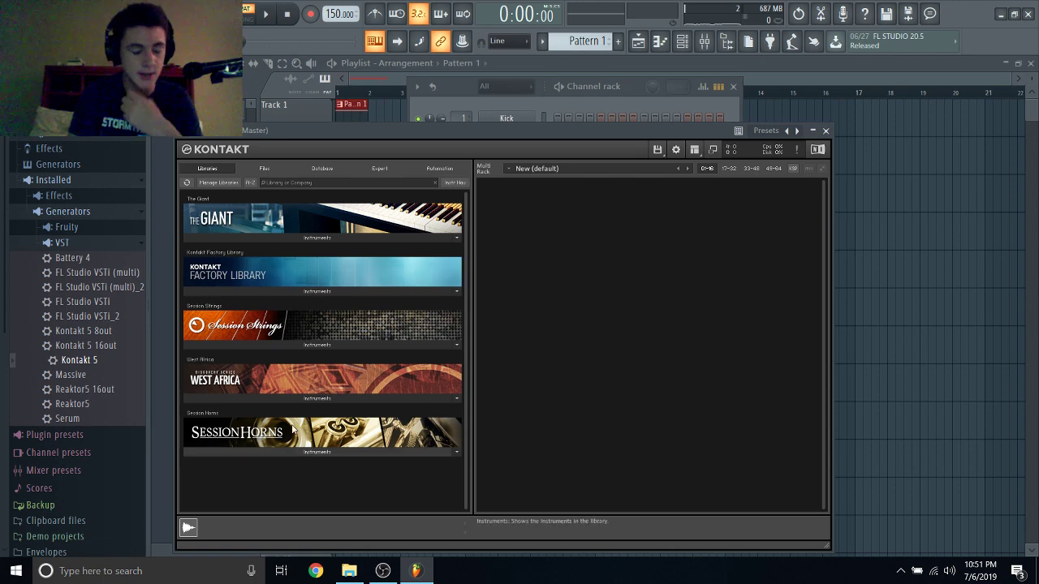
Load the Celesta instrument from 28 Mallets & Bells in the Kontakt Factory Library's Legacy VSL Instruments.
click(305, 291)
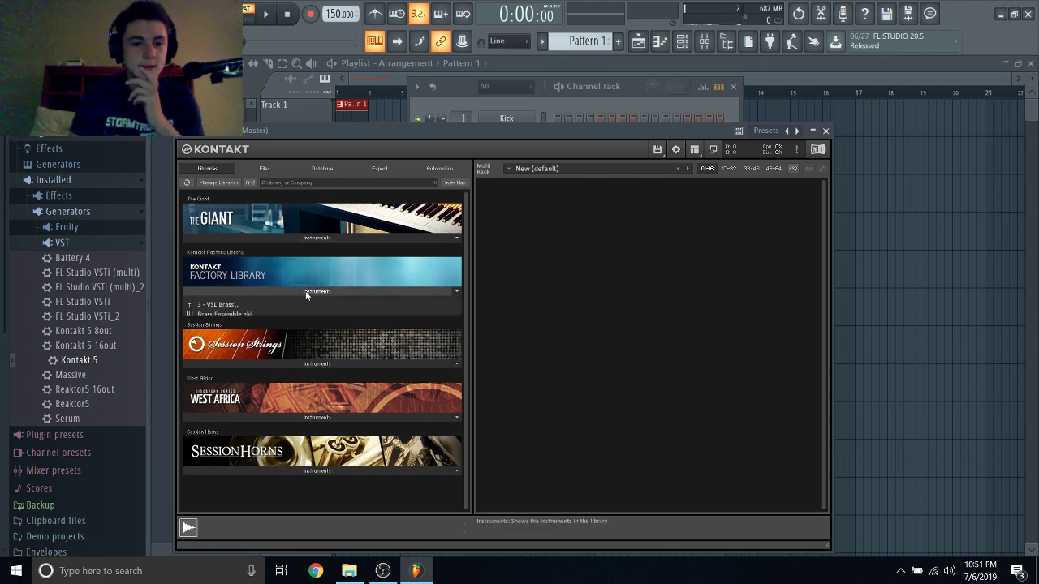
click(228, 306)
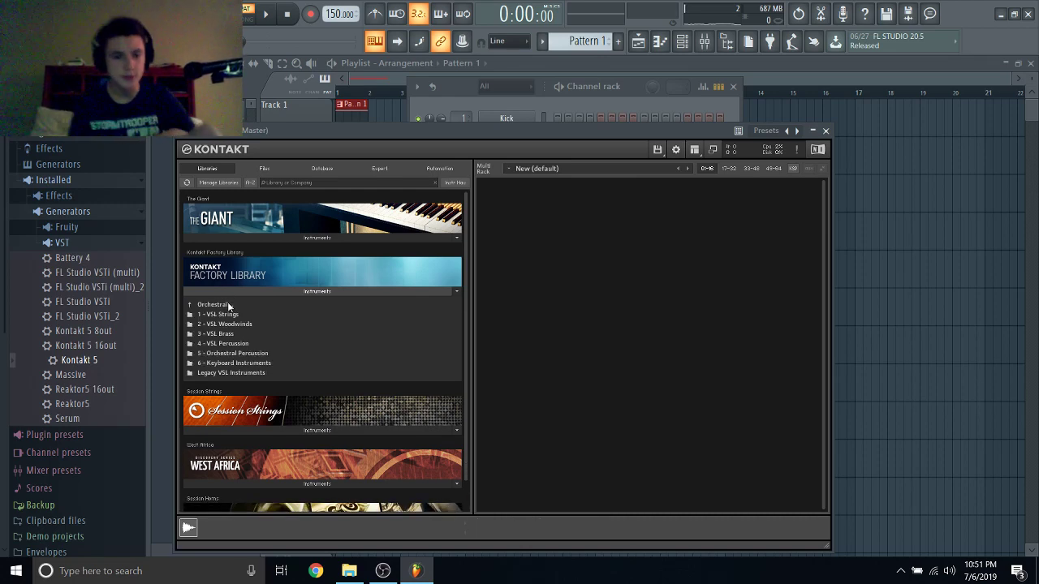
click(247, 375)
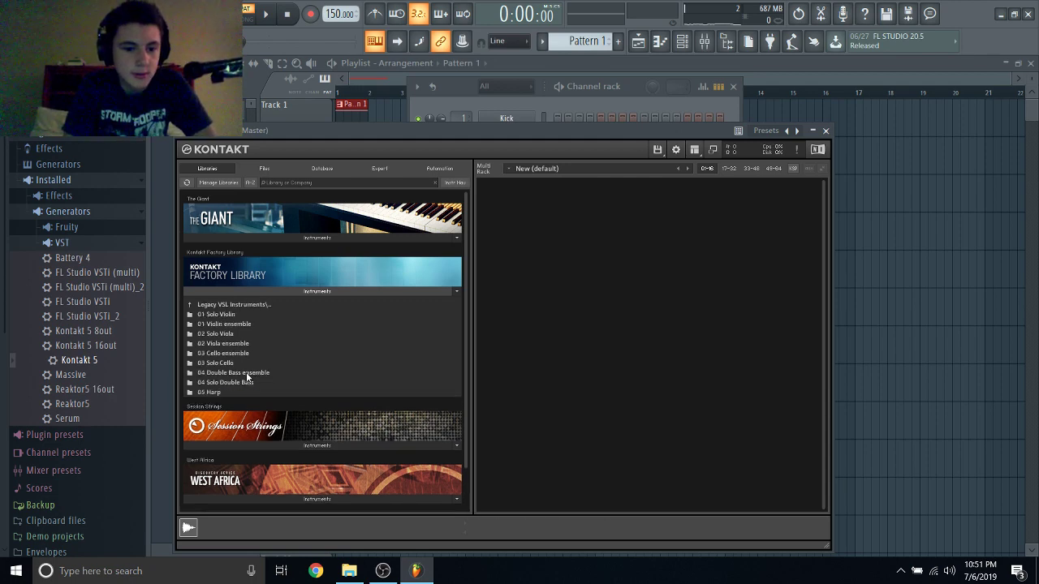
scroll(228, 438, down, 3)
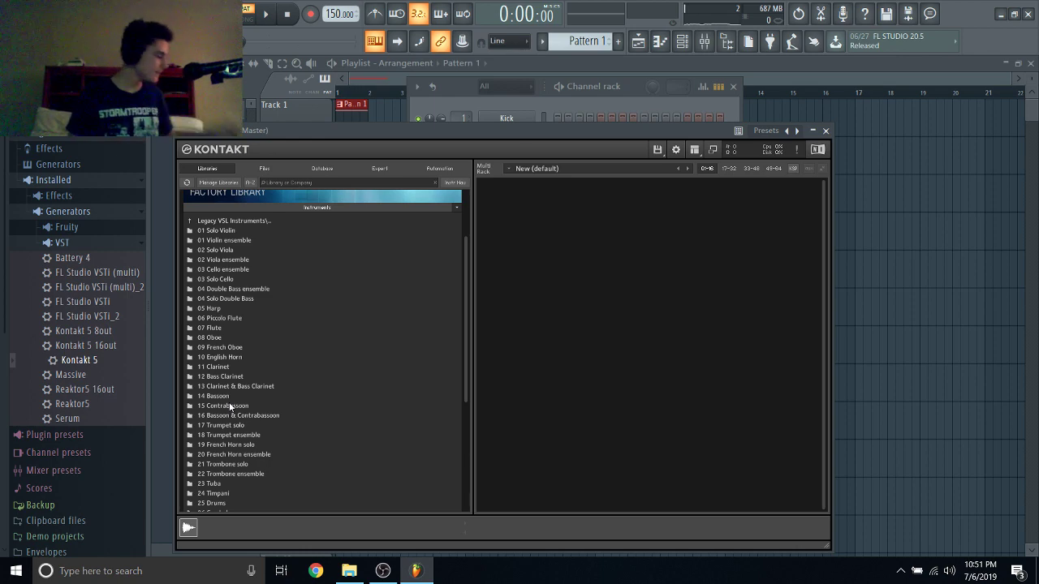
scroll(245, 411, down, 2)
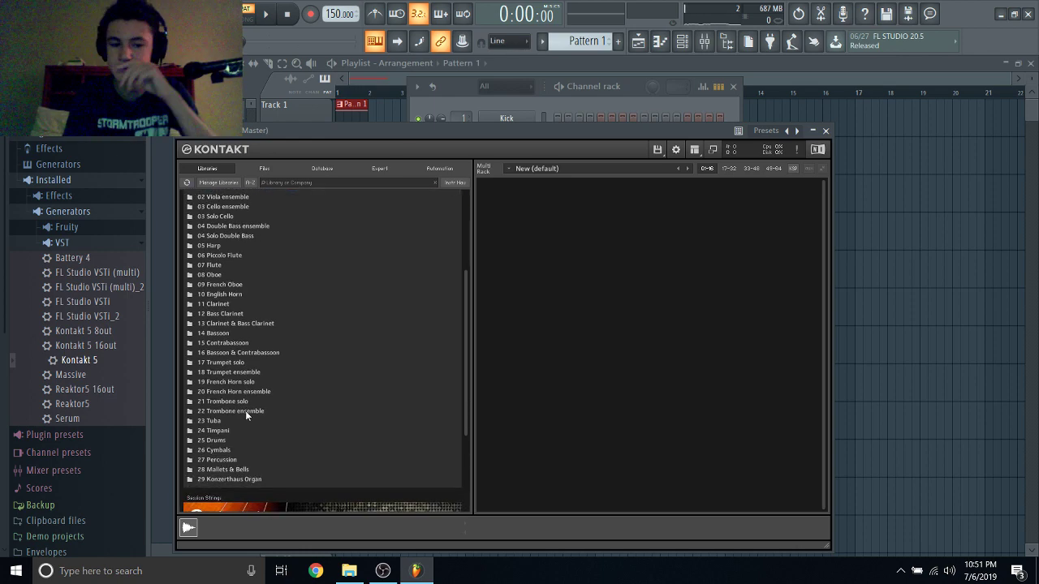
click(247, 470)
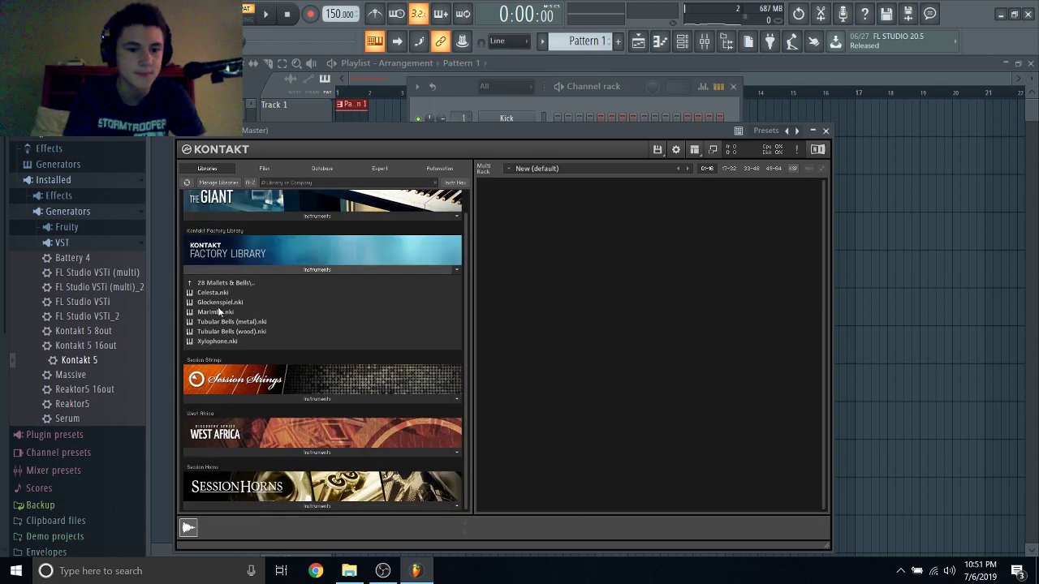
drag(225, 294, 305, 294)
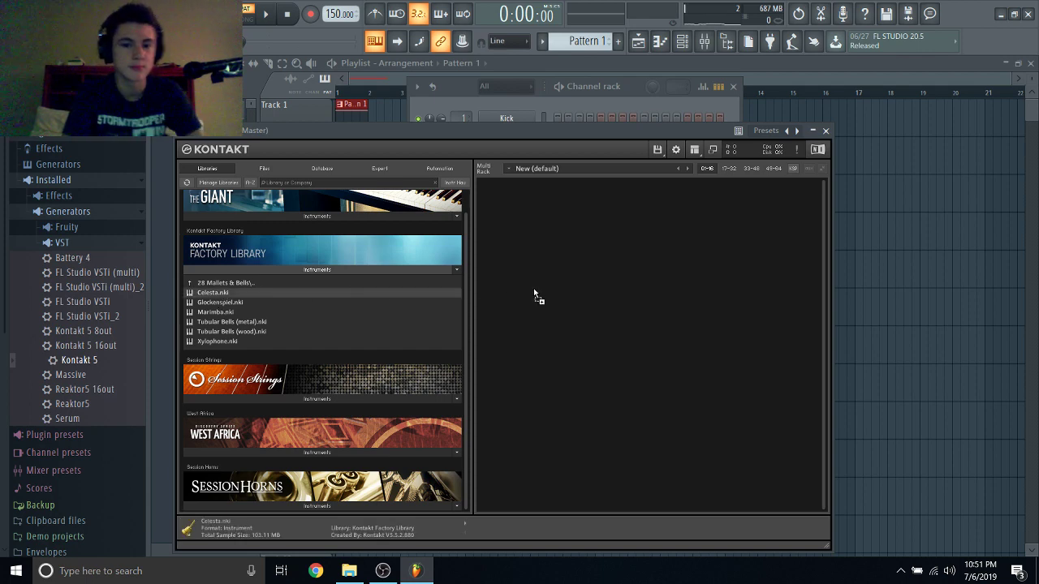
drag(534, 294, 535, 293)
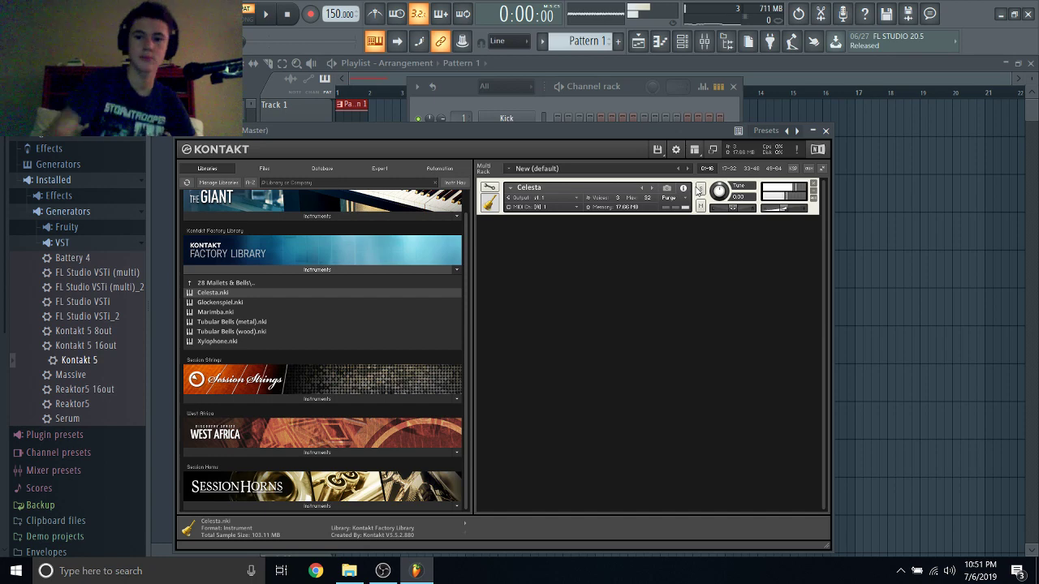
Open Celesta's instrument editor and examine its source, group effect and instrument bus sections.
click(490, 199)
click(490, 189)
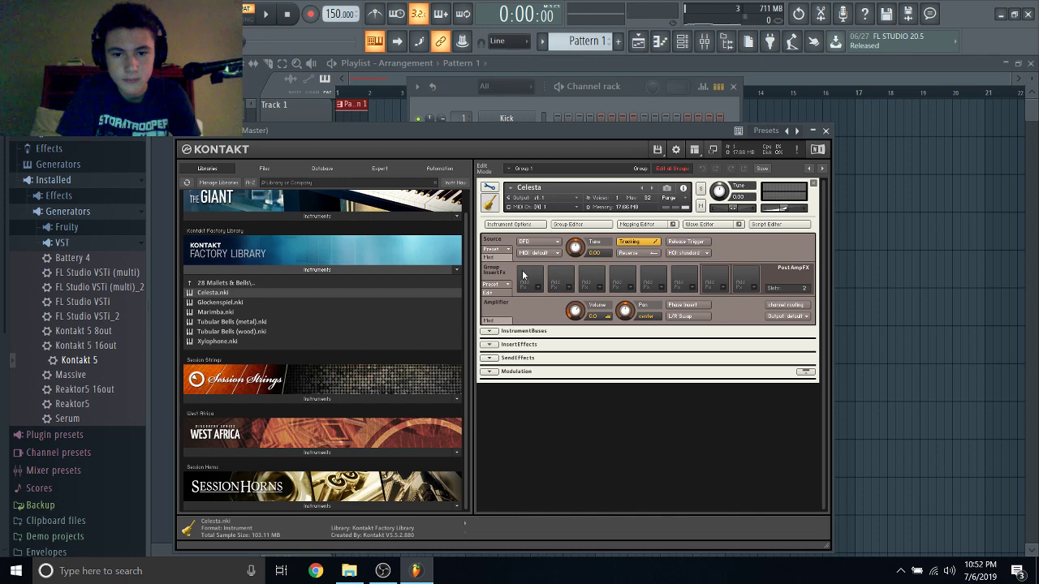
click(490, 331)
click(491, 332)
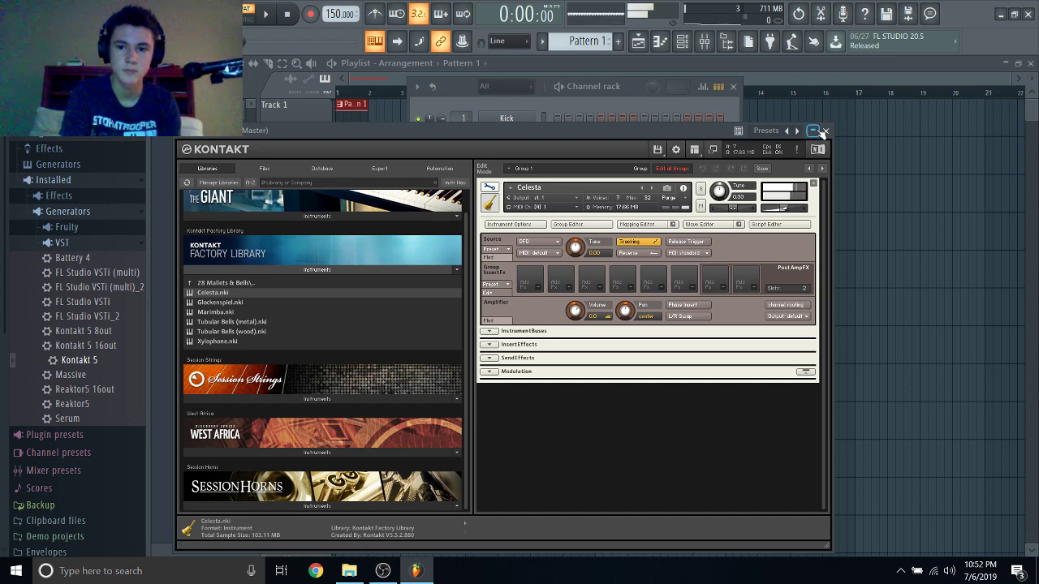
Replace Celesta with The Giant piano instrument in Kontakt, and close the plugin window.
click(390, 214)
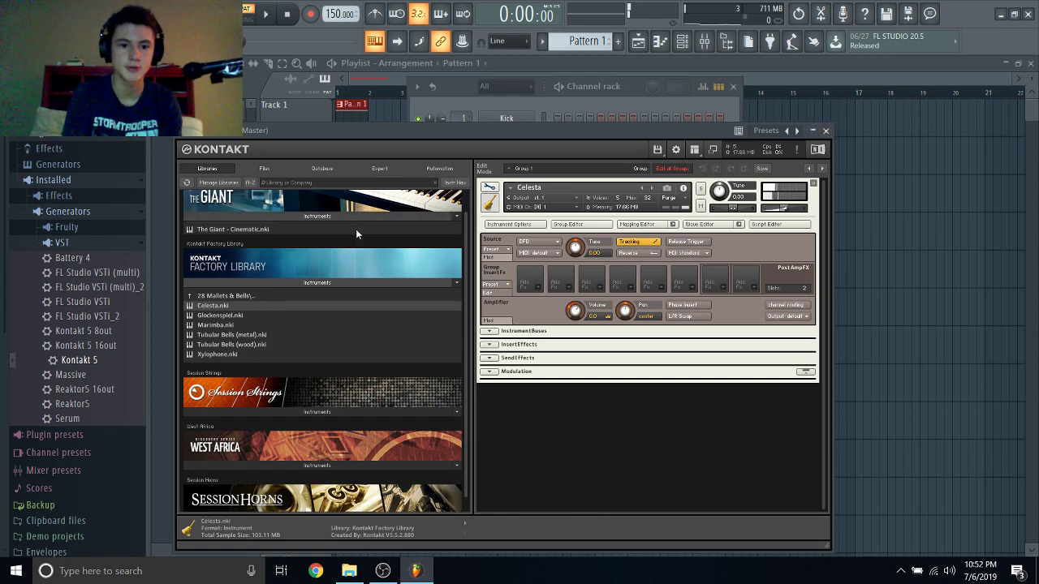
click(423, 292)
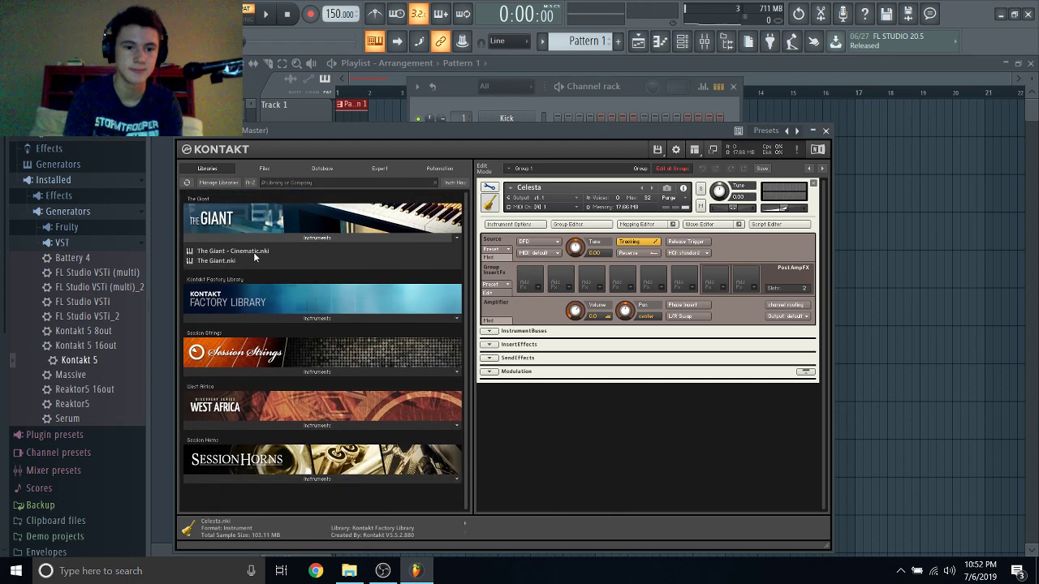
click(226, 259)
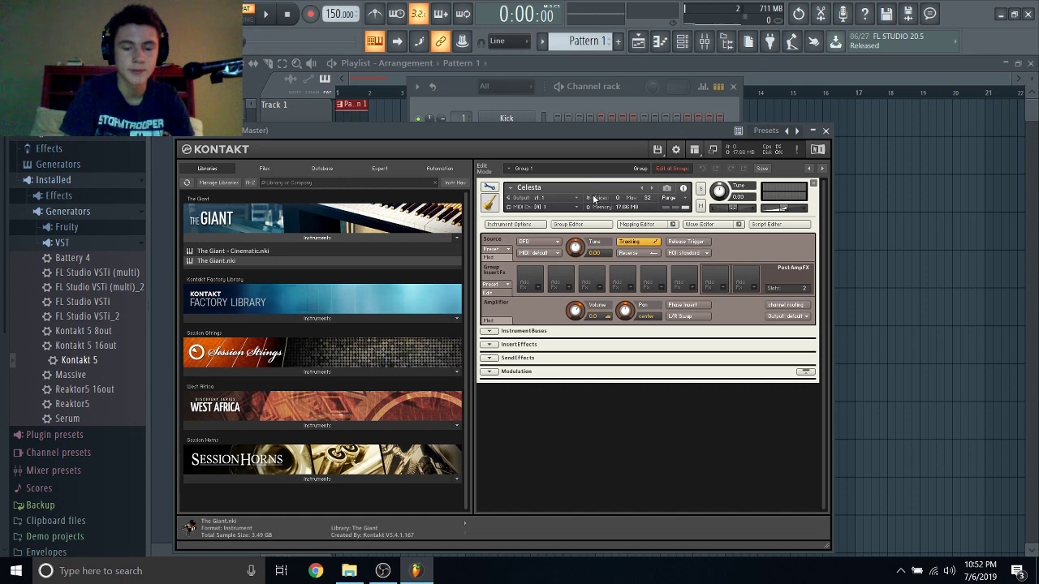
drag(203, 259, 592, 188)
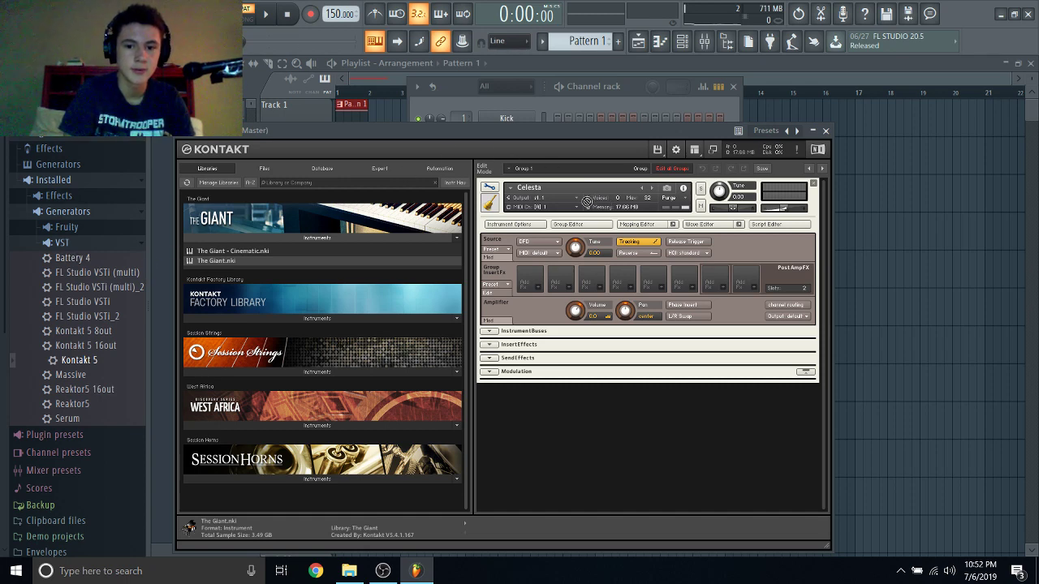
click(489, 188)
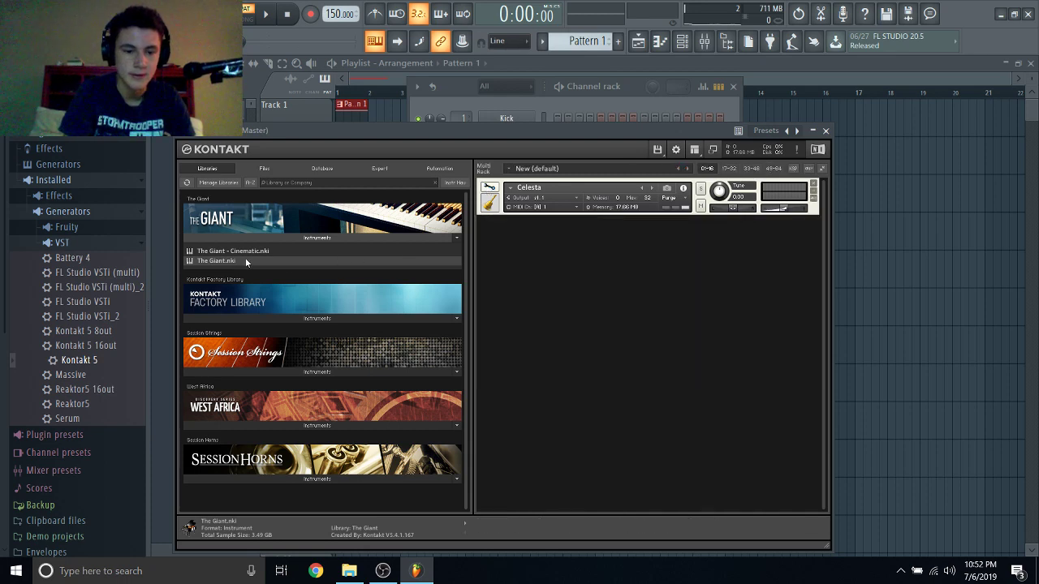
drag(241, 259, 550, 213)
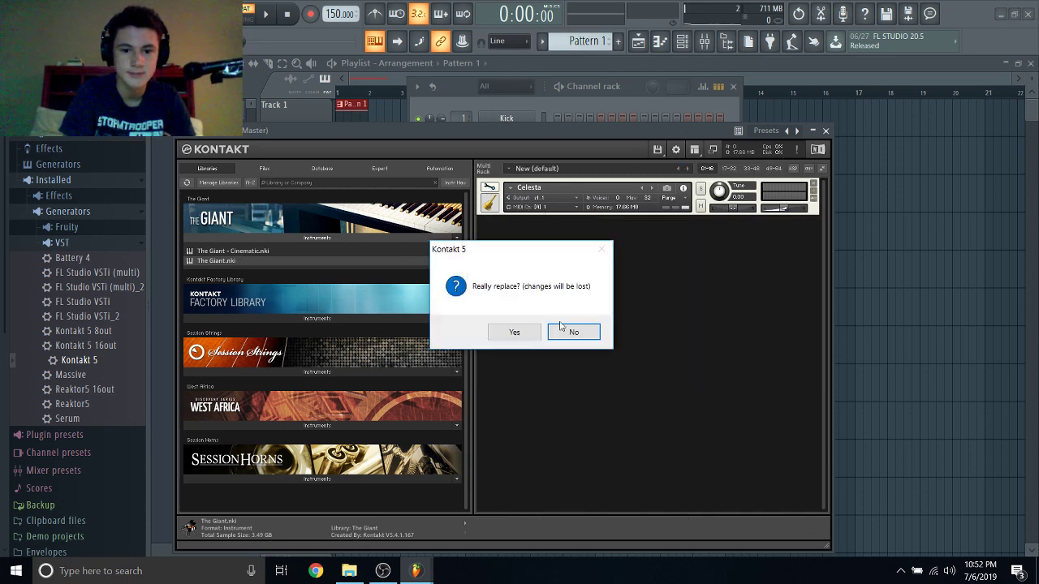
click(532, 334)
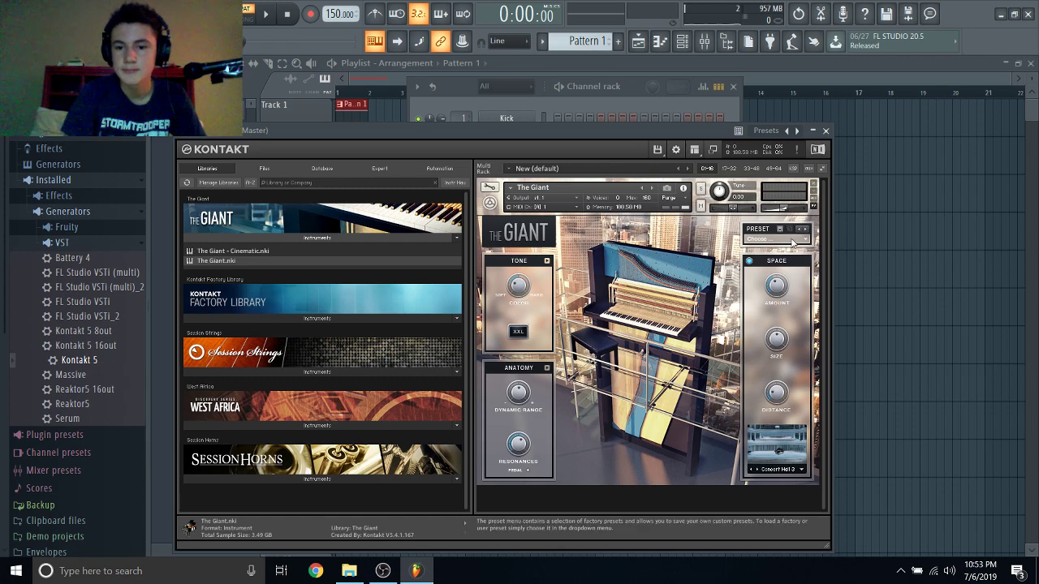
click(825, 131)
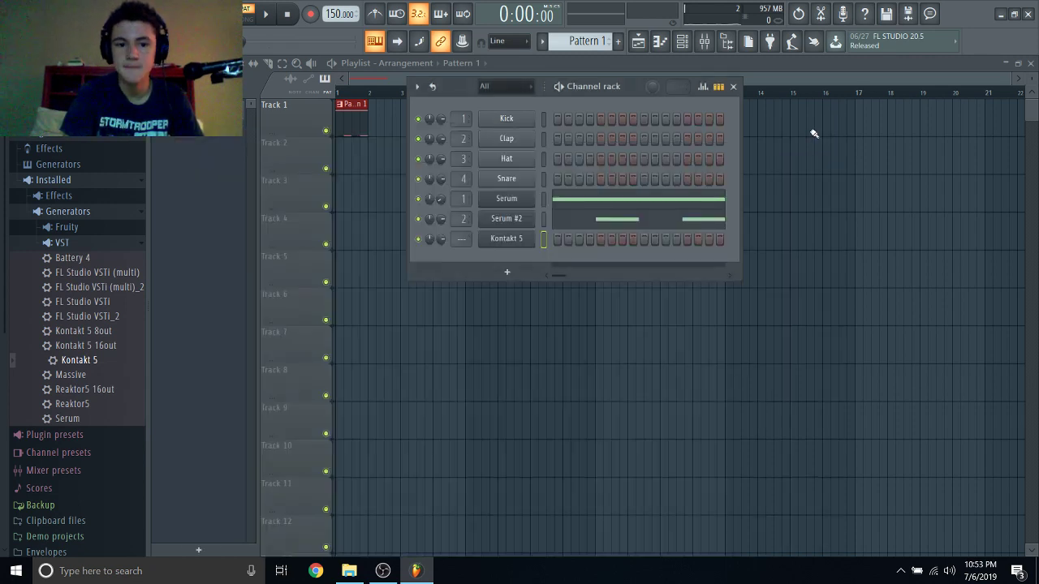
Route Kontakt 5 to mixer track 3, place a one-beat C6 note on beat 2 in its piano roll, and audition it.
scroll(460, 241, up, 2)
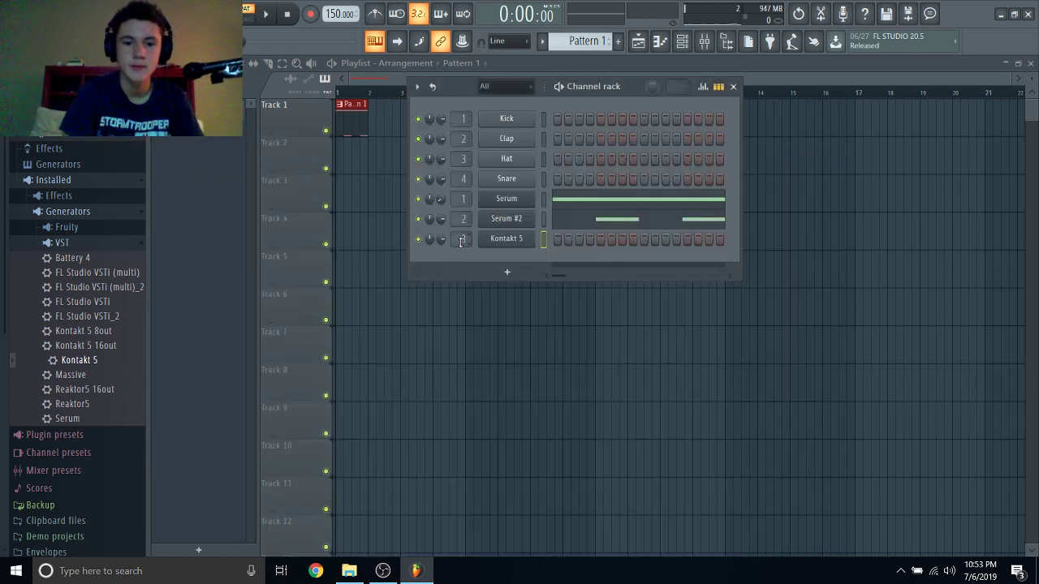
right_click(528, 241)
click(534, 235)
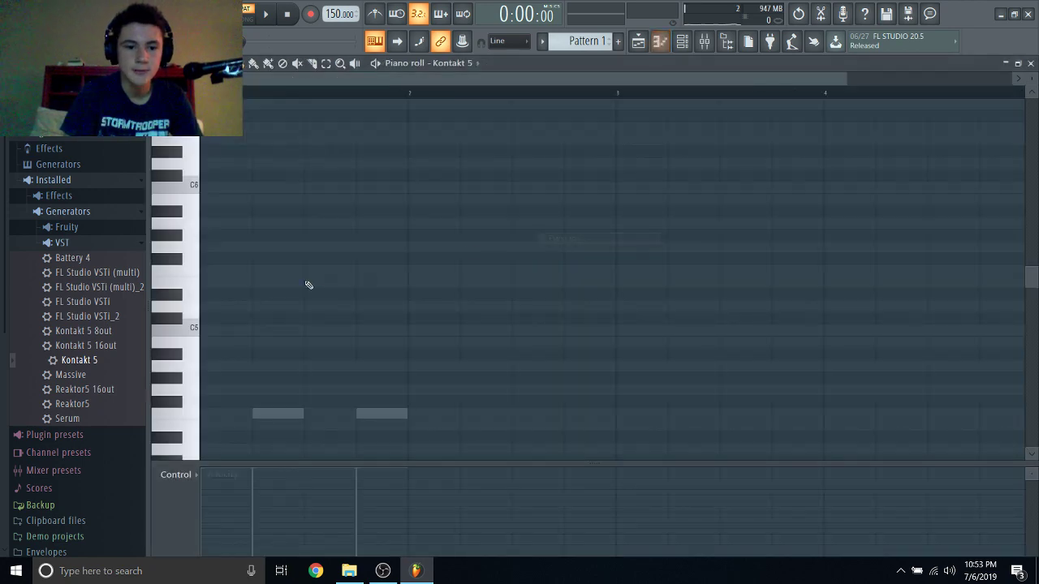
click(274, 414)
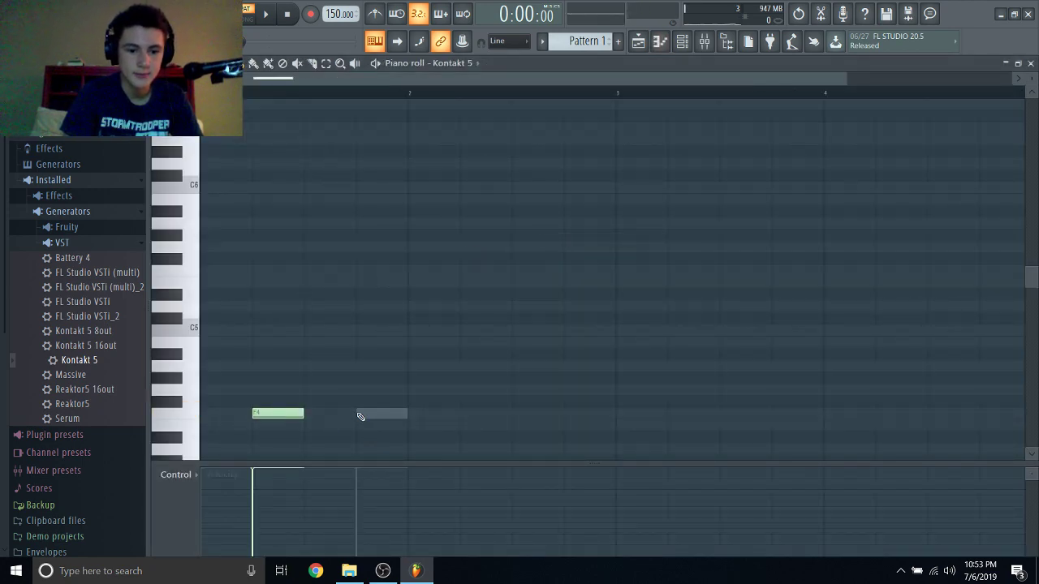
drag(258, 387, 356, 454)
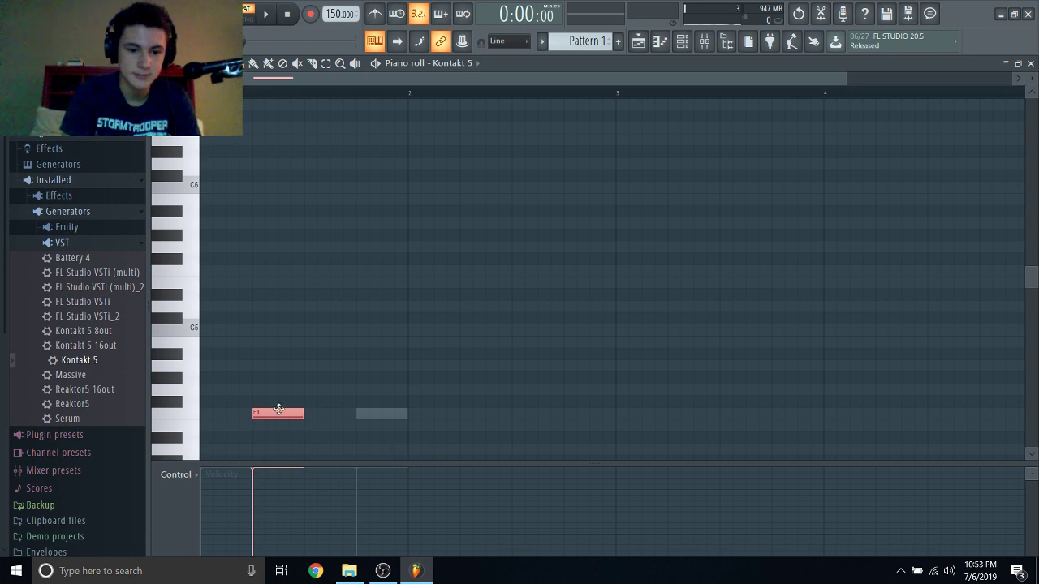
drag(278, 410, 281, 188)
key(space)
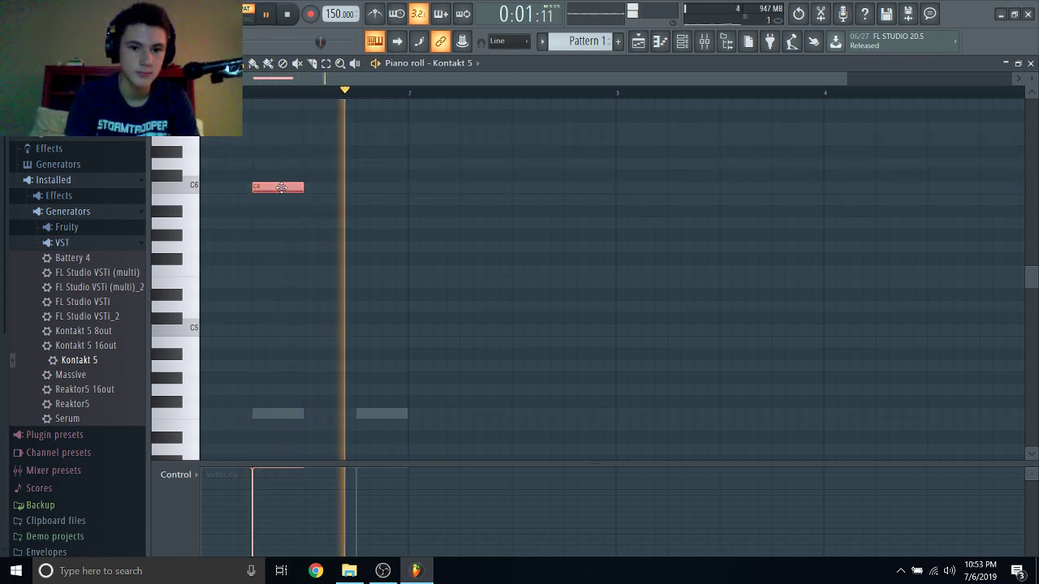
key(space)
Shorten the Kontakt note to half a beat, raise it to F6, and repeat it on beat 4.
drag(302, 186, 276, 186)
key(space)
key(space)
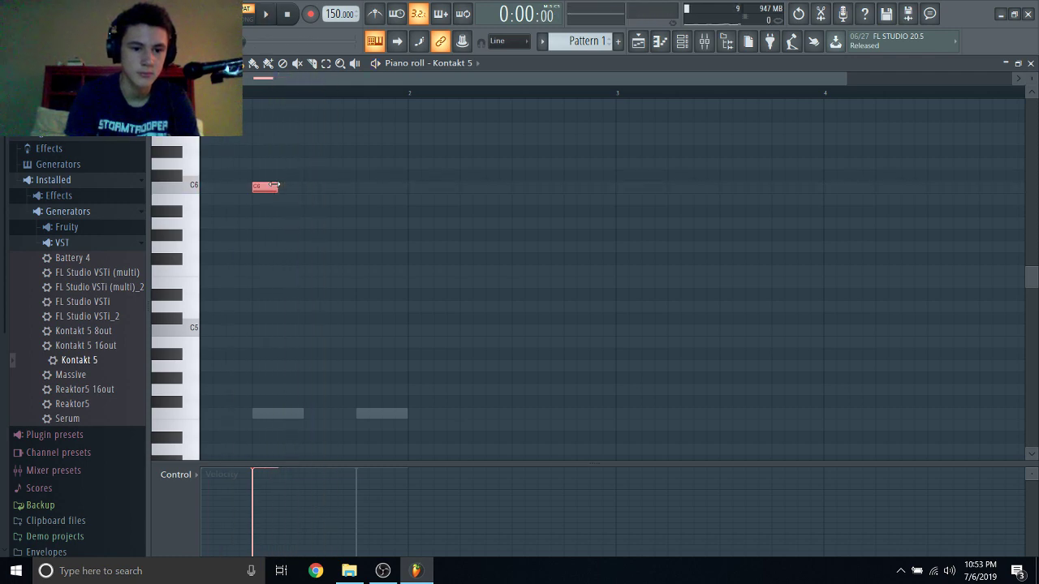
drag(267, 191, 269, 128)
drag(363, 139, 362, 125)
Shorten both F6 notes to a quarter beat, then play Pattern 1 to hear them with both Serum channels.
key(space)
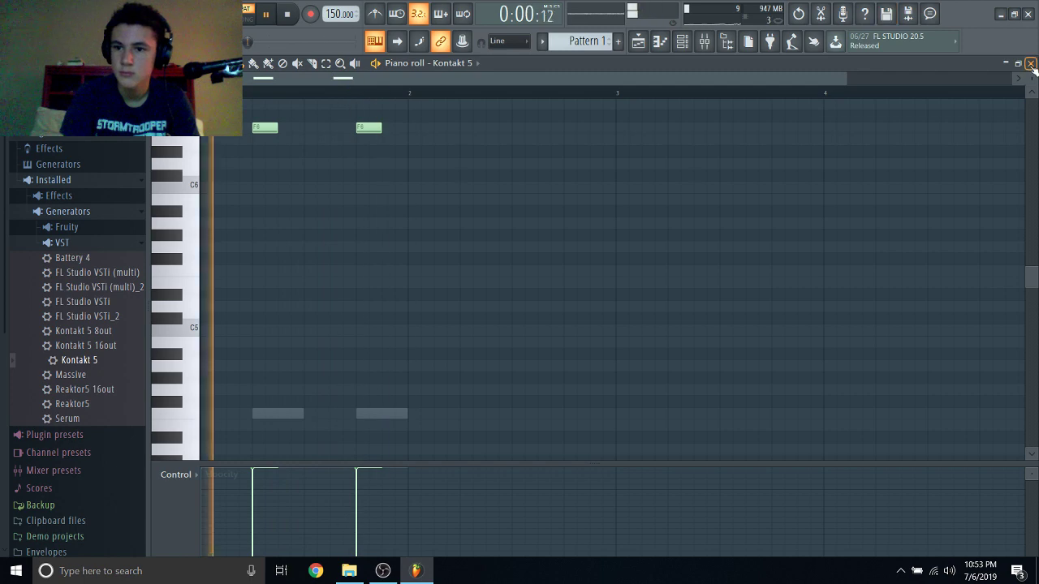
drag(383, 123, 247, 170)
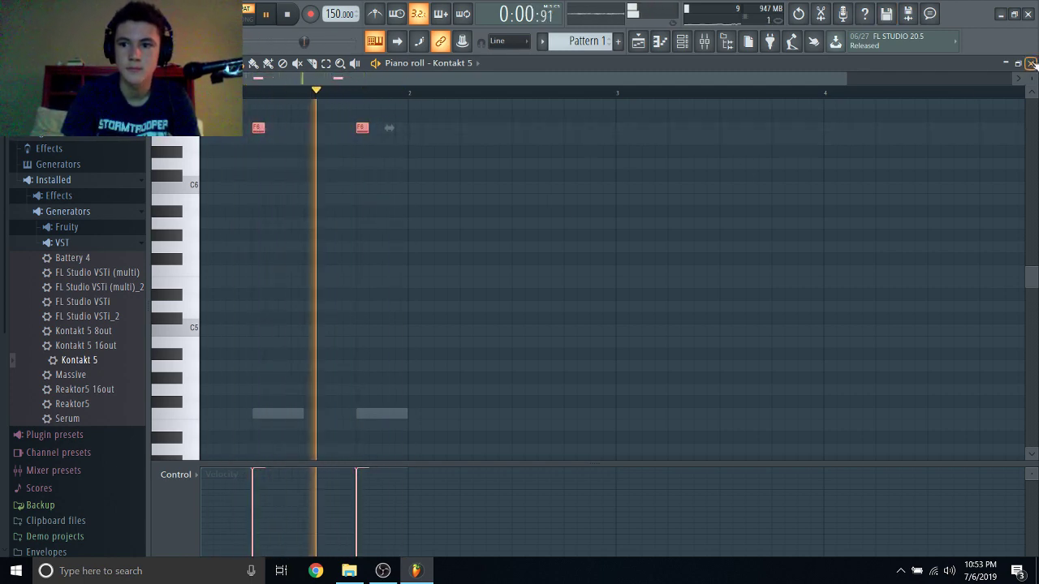
key(Escape)
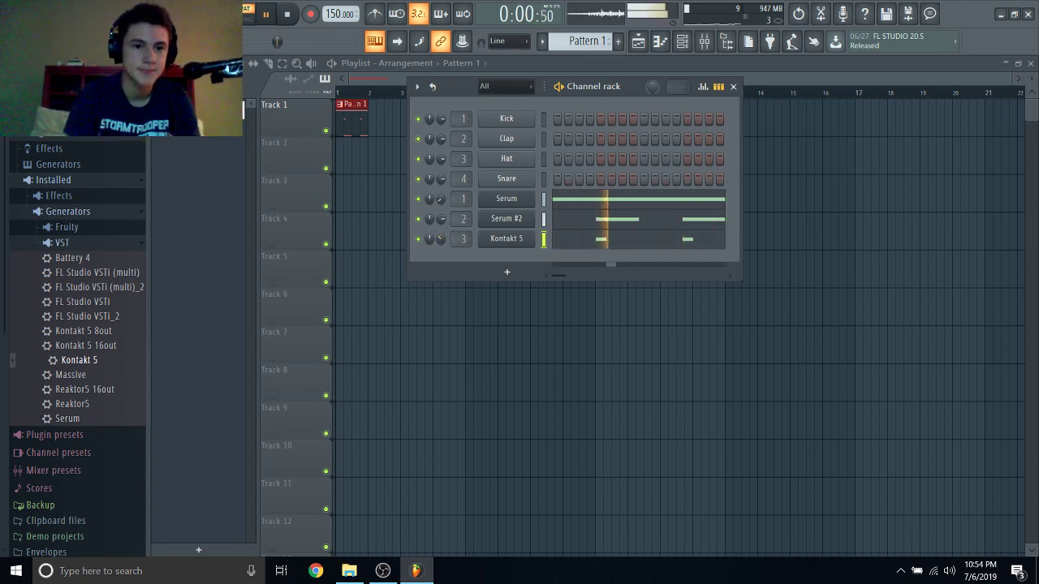
key(space)
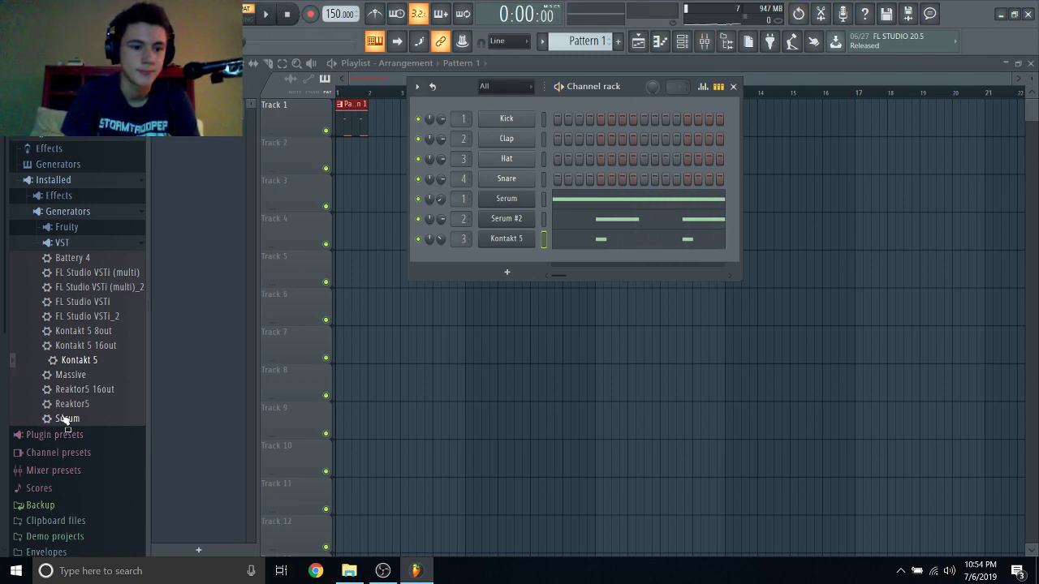
Add a third Serum channel and reshape its LFO 1 into an extremely steep drop from maximum to zero.
drag(68, 418, 508, 272)
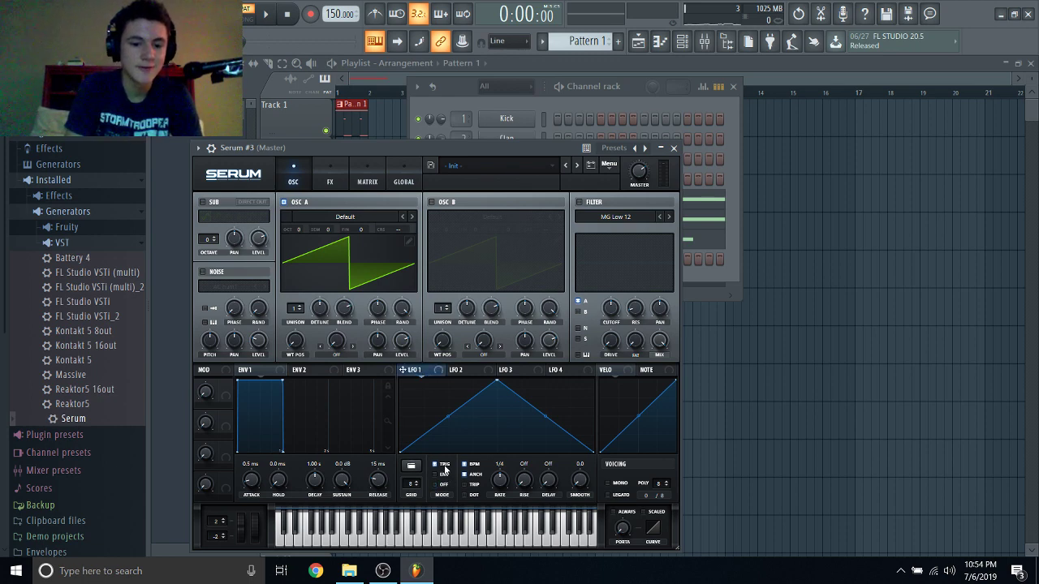
drag(502, 385, 367, 353)
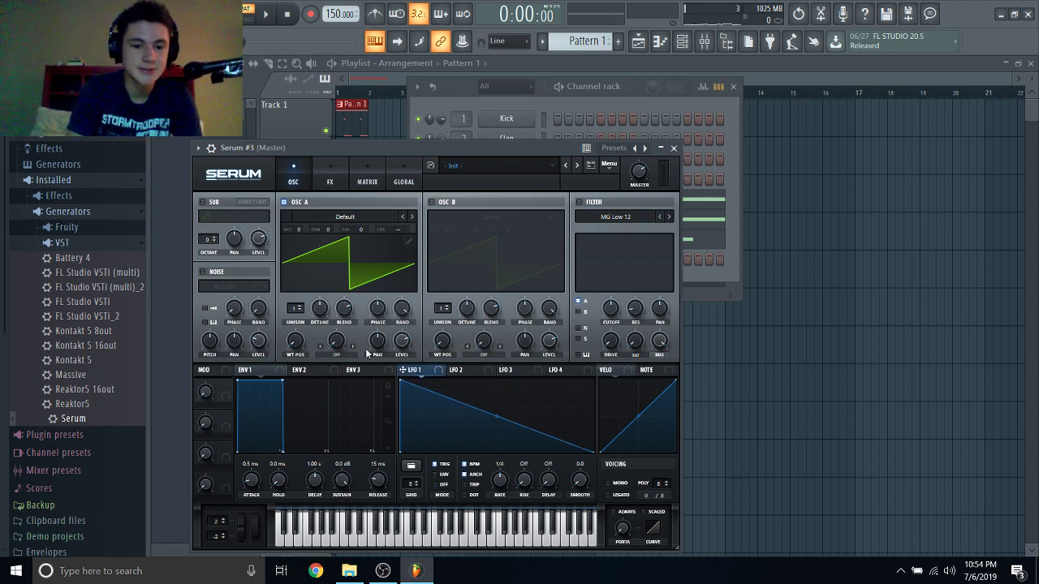
drag(498, 417, 490, 460)
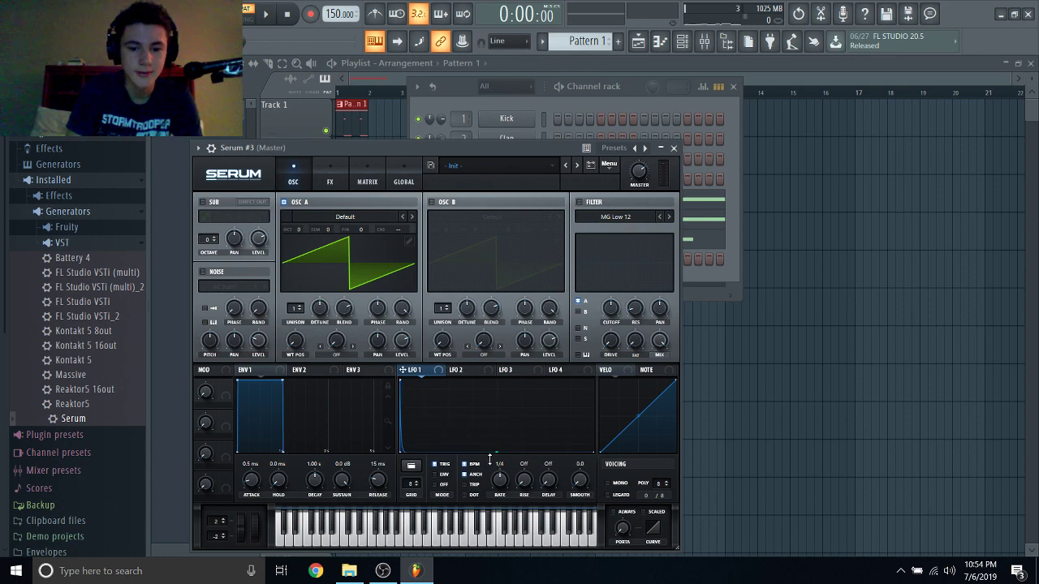
Set Serum #3's oscillator A to the Basic Shapes wavetable from the Analog category.
click(344, 217)
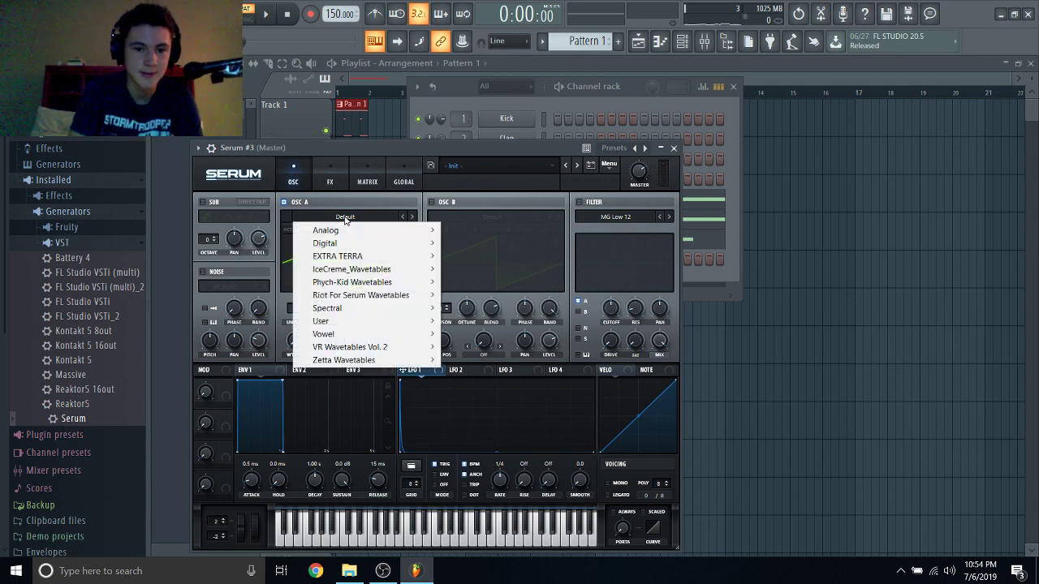
mouse_move(346, 231)
click(491, 240)
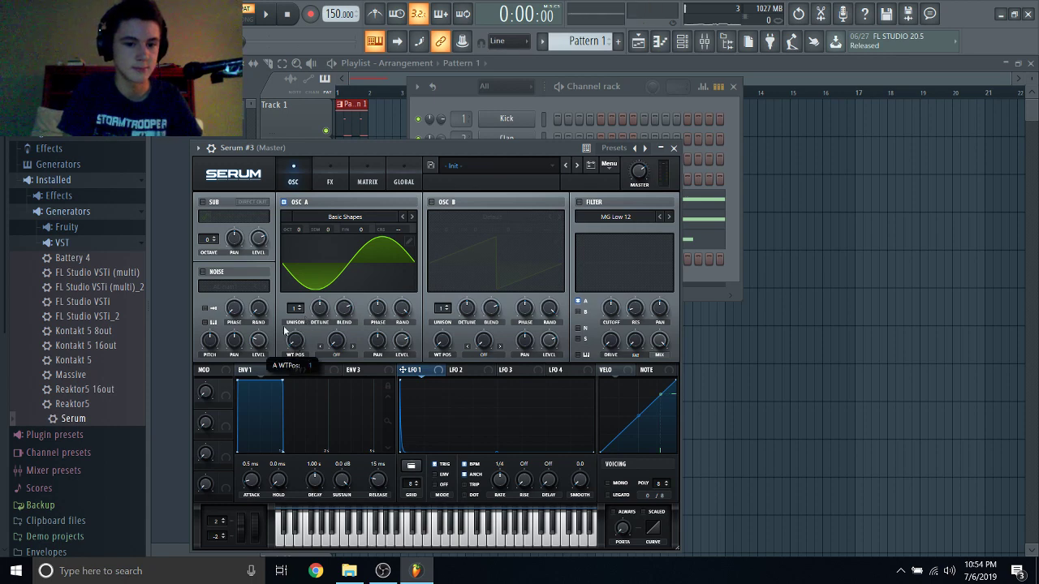
Shift oscillator A to a triangle-like wave and enable Tube distortion, a multiband compressor with 10.5 dB gain, and Hall reverb.
drag(296, 344, 251, 263)
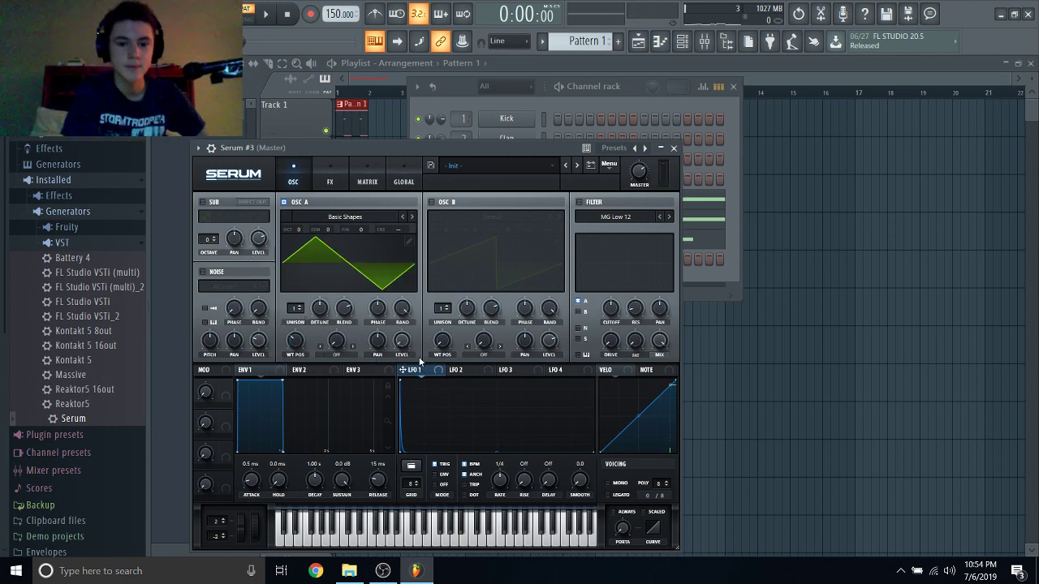
click(331, 178)
click(213, 301)
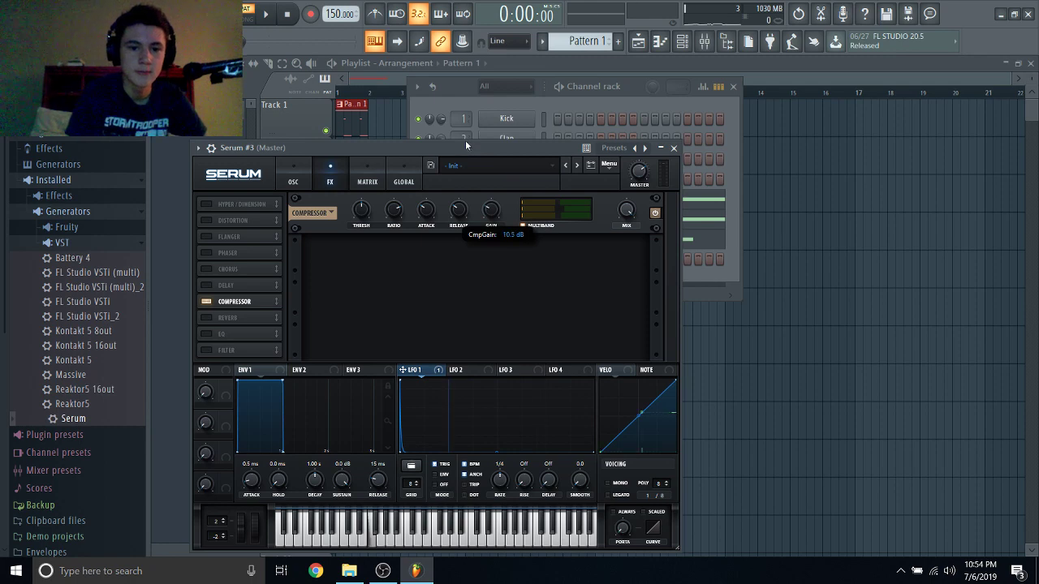
click(204, 219)
click(204, 350)
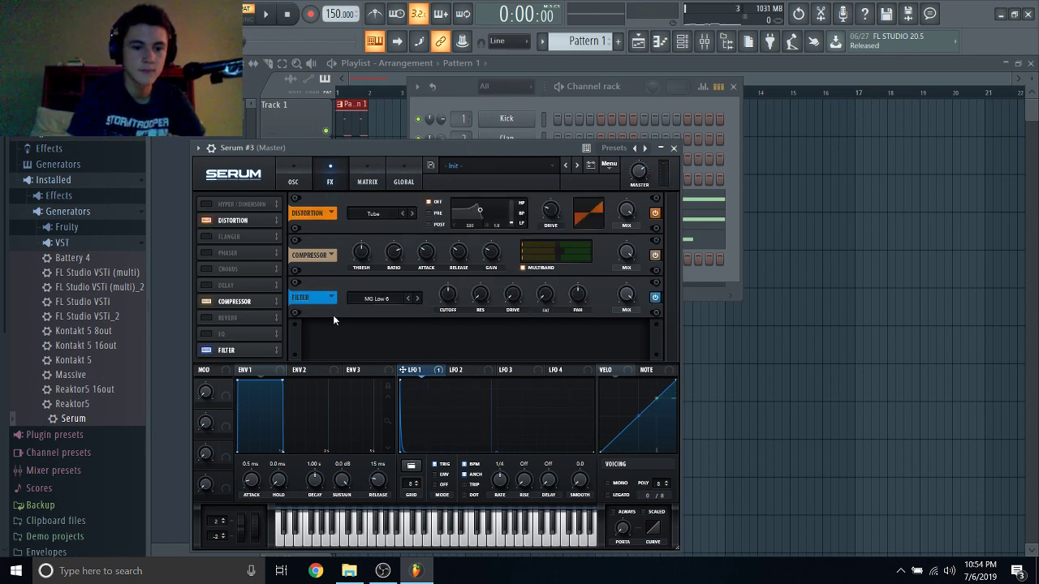
click(210, 350)
click(209, 317)
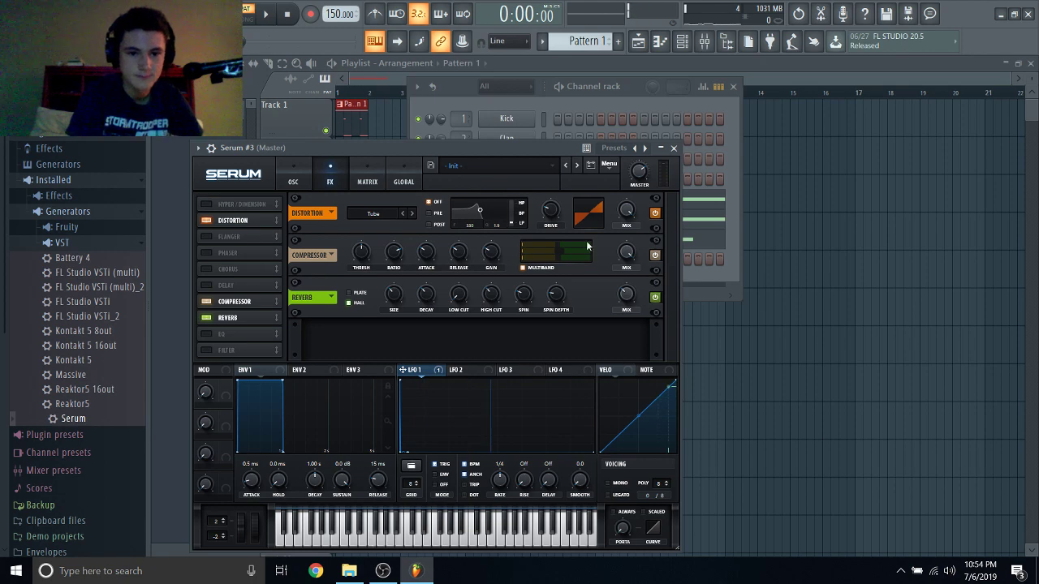
Modulate oscillator A's level with LFO 1, and refine the effects with a higher reverb mix plus Hyper/Dimension.
click(294, 178)
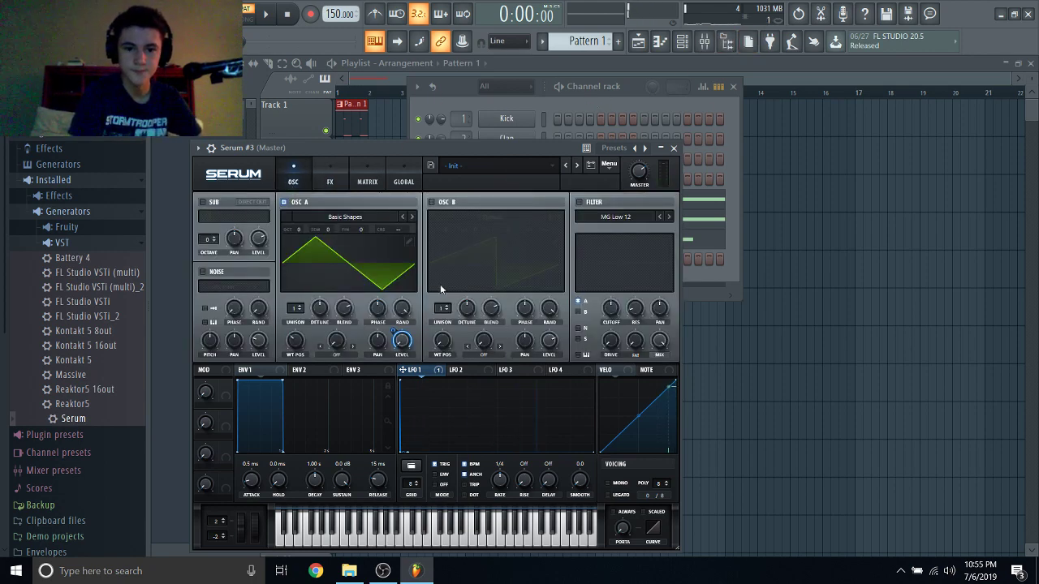
click(329, 177)
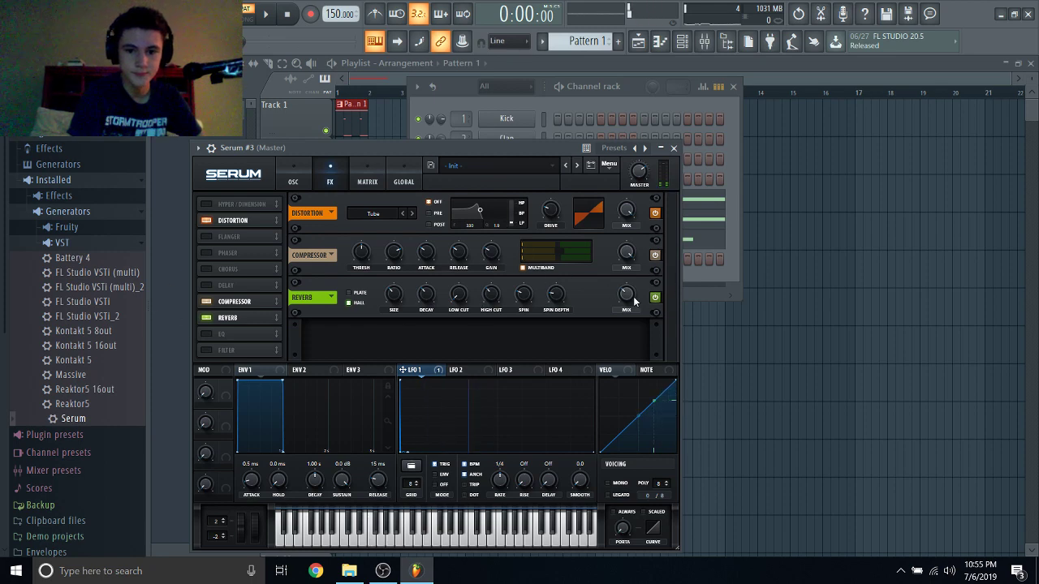
mouse_move(630, 289)
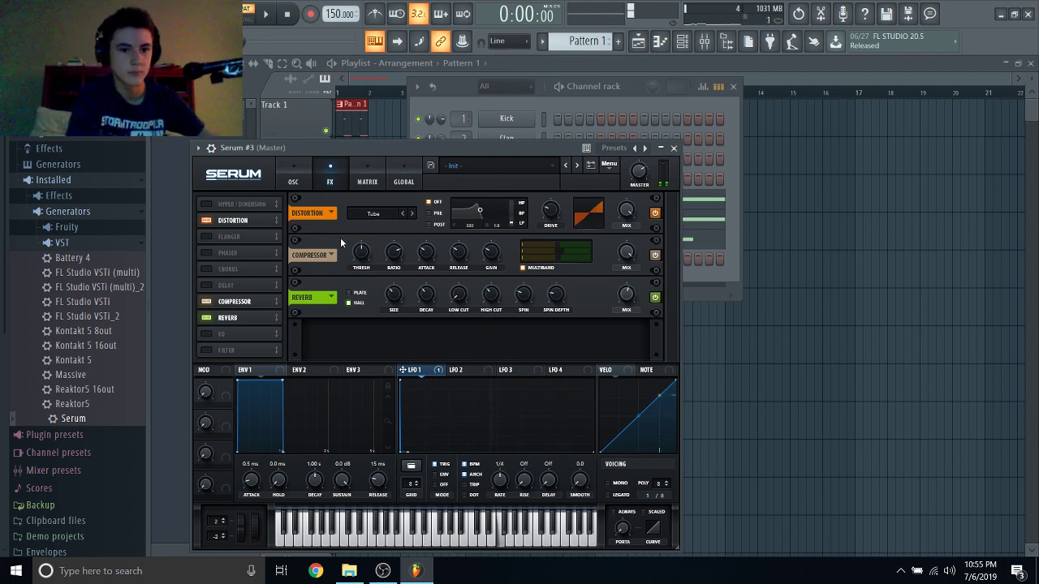
click(207, 204)
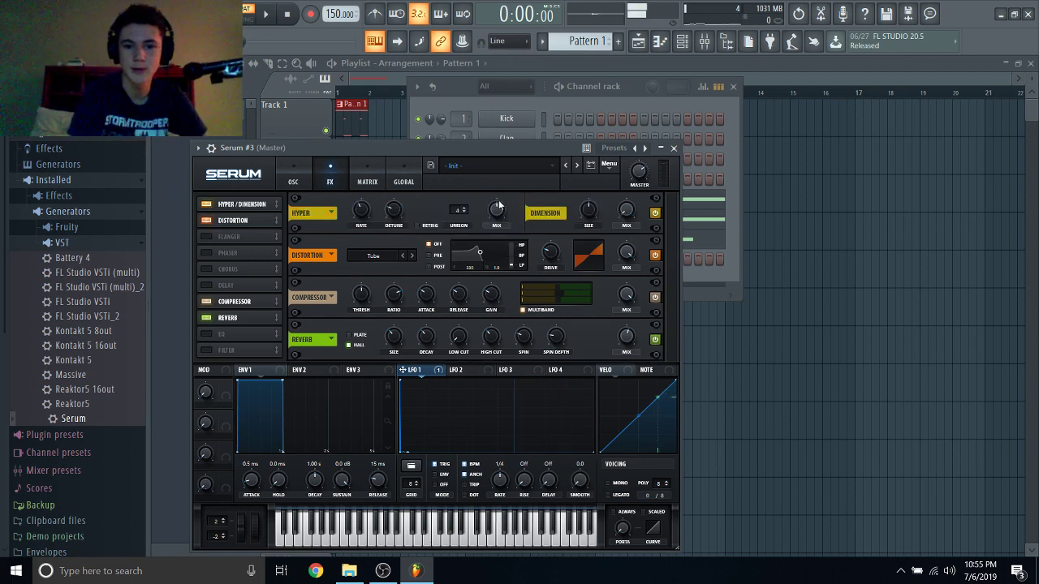
mouse_move(497, 213)
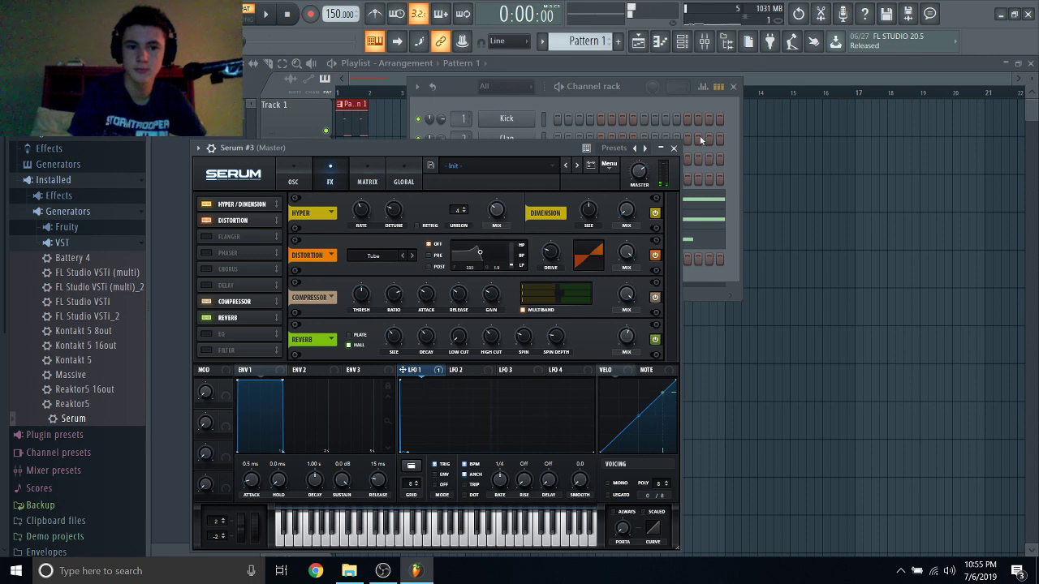
click(673, 148)
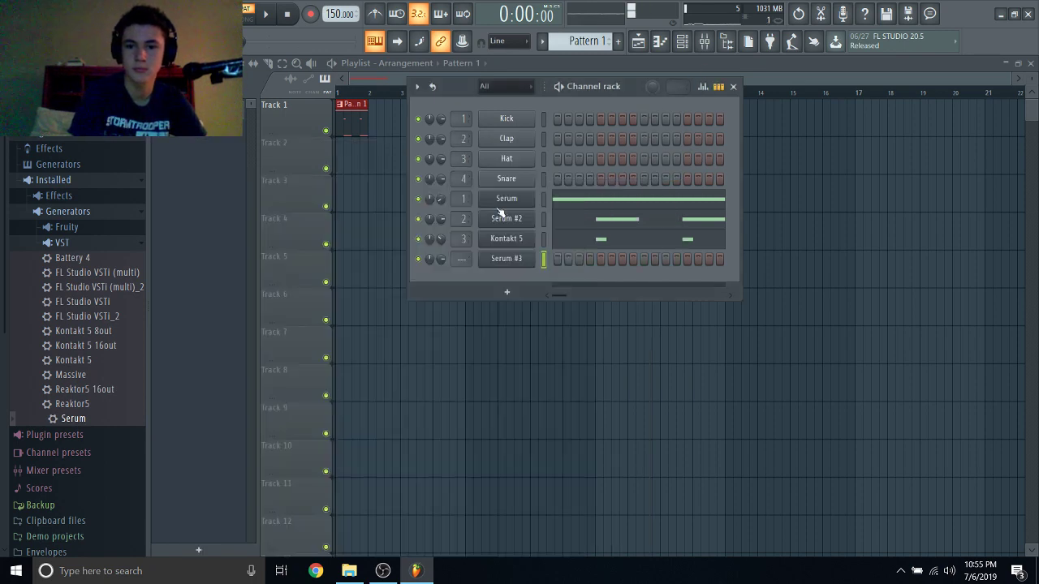
Enter four short F6 notes for Serum #3, one on each beat of bar 1, and play Pattern 1.
right_click(503, 263)
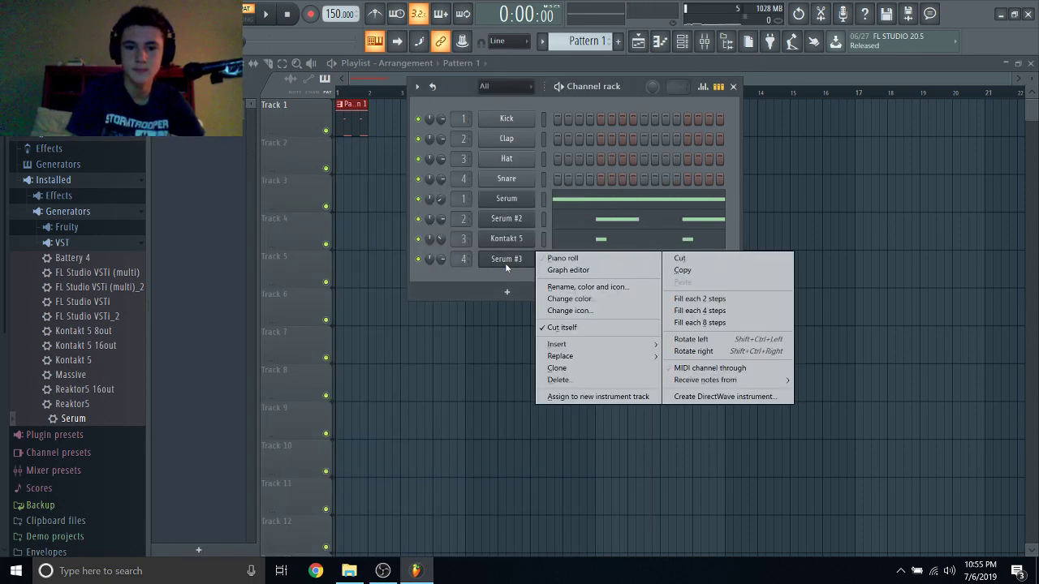
click(560, 260)
scroll(247, 416, down, 2)
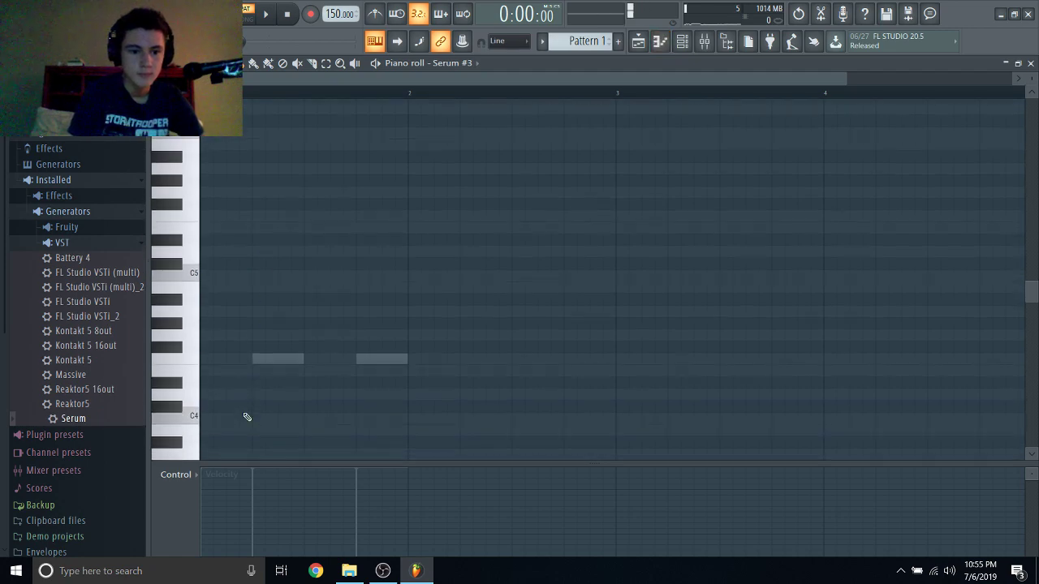
scroll(248, 416, up, 6)
click(204, 266)
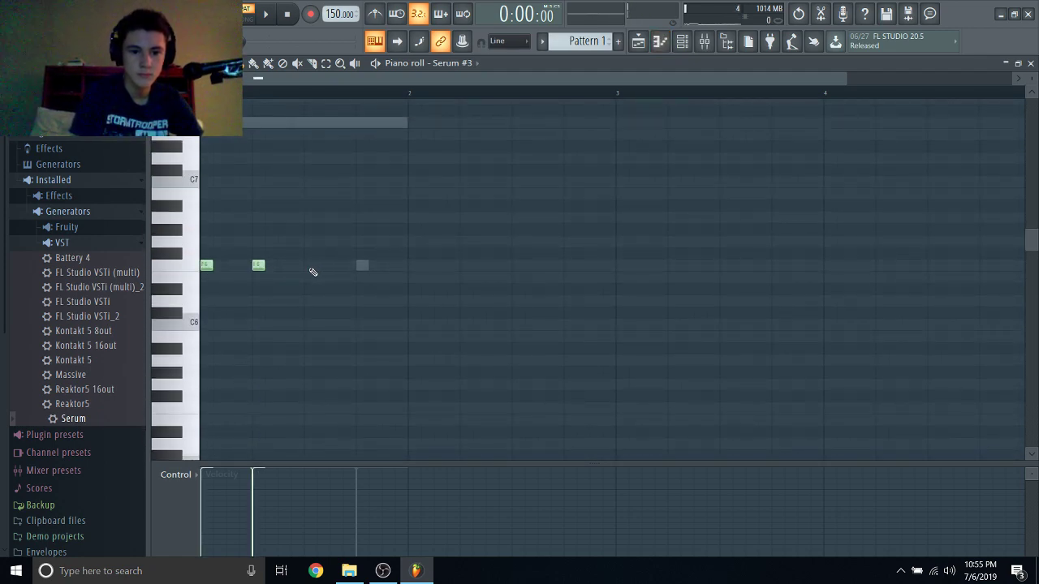
click(357, 267)
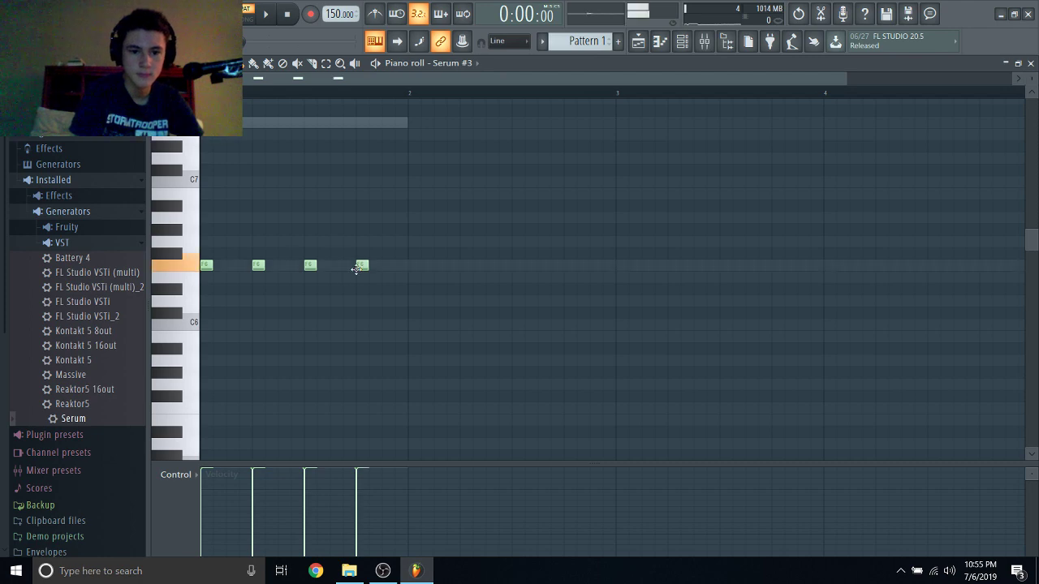
click(267, 15)
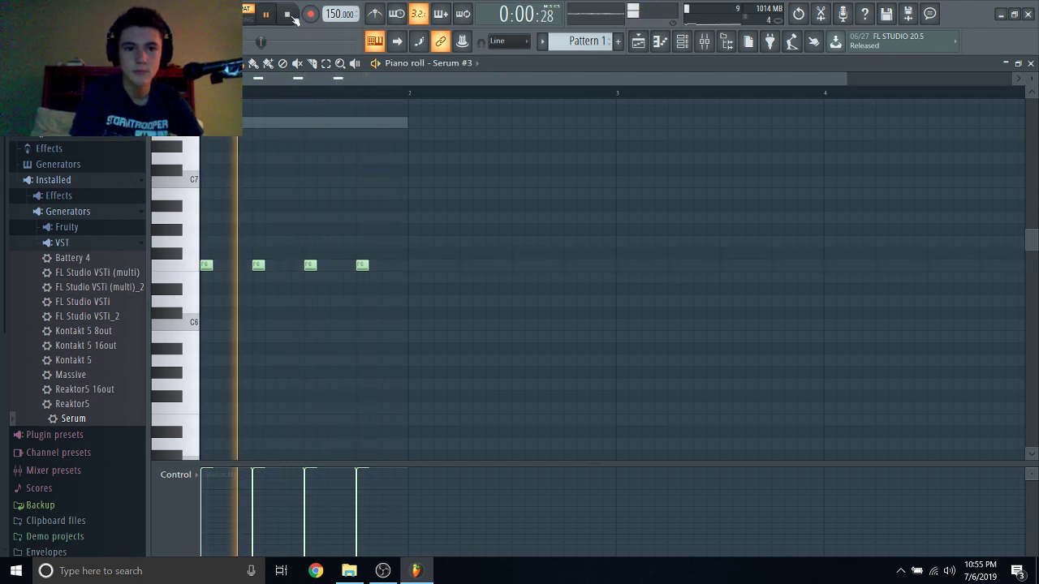
Load Transient Master into the first effect slot of mixer Insert 4.
click(660, 41)
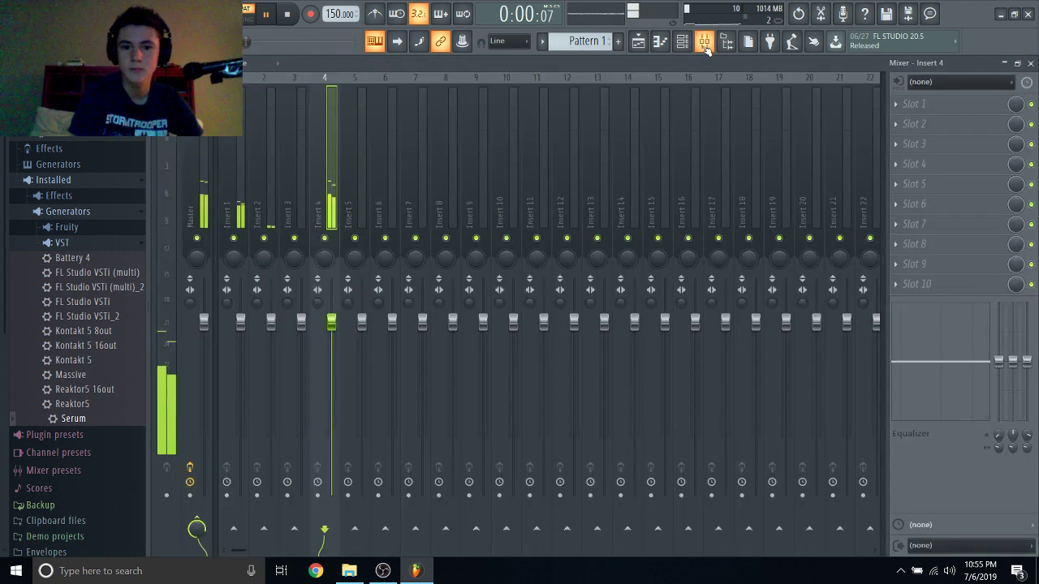
click(705, 40)
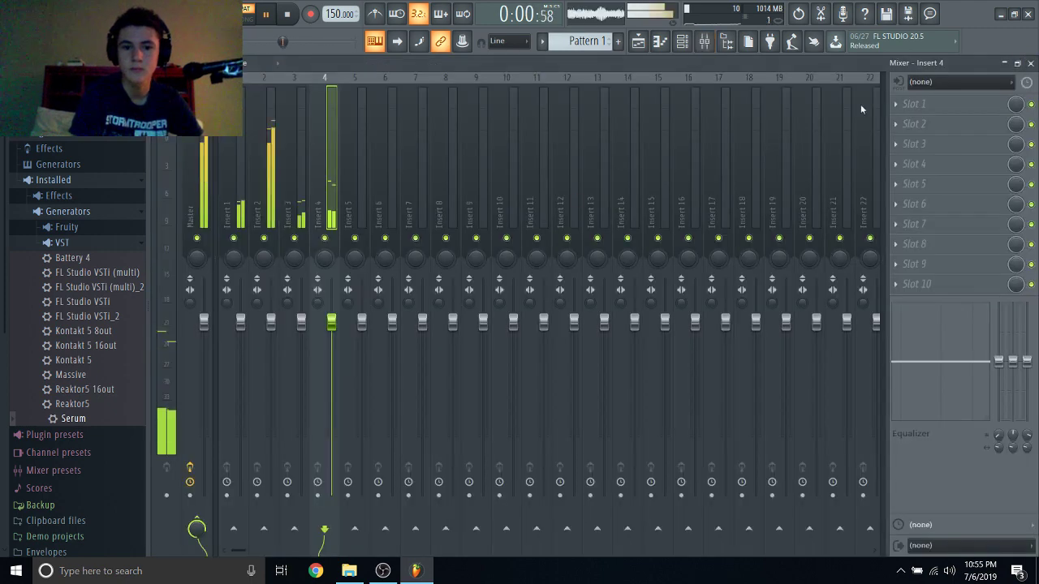
click(917, 101)
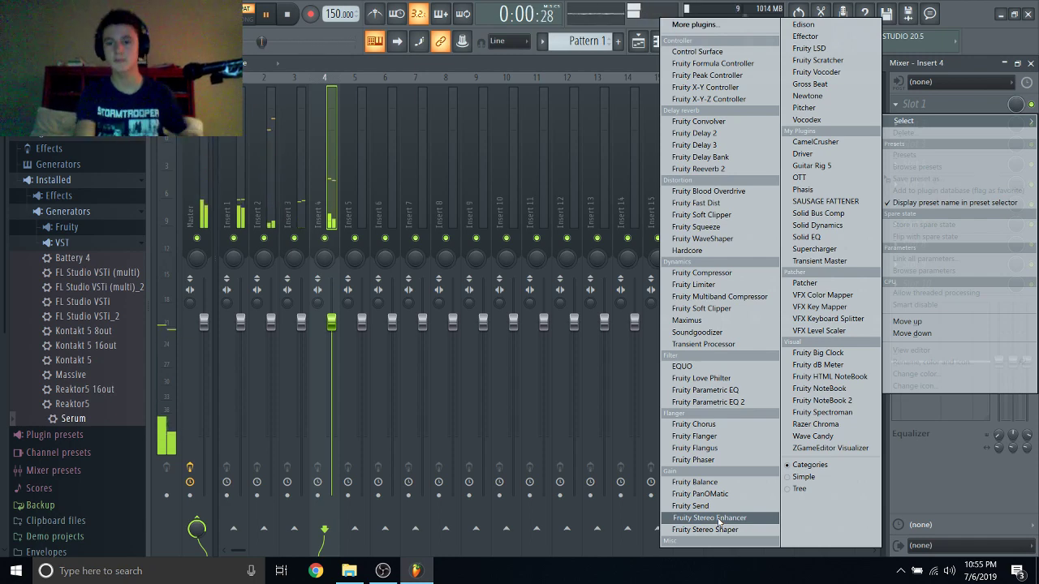
click(819, 260)
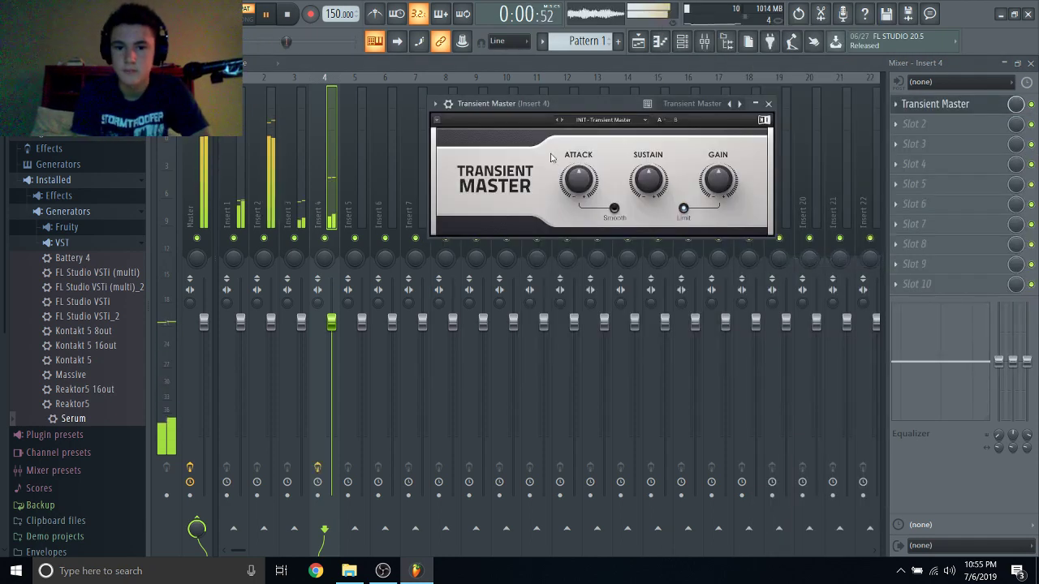
Turn Transient Master's attack well down and set its gain to 2.3 dB.
click(603, 119)
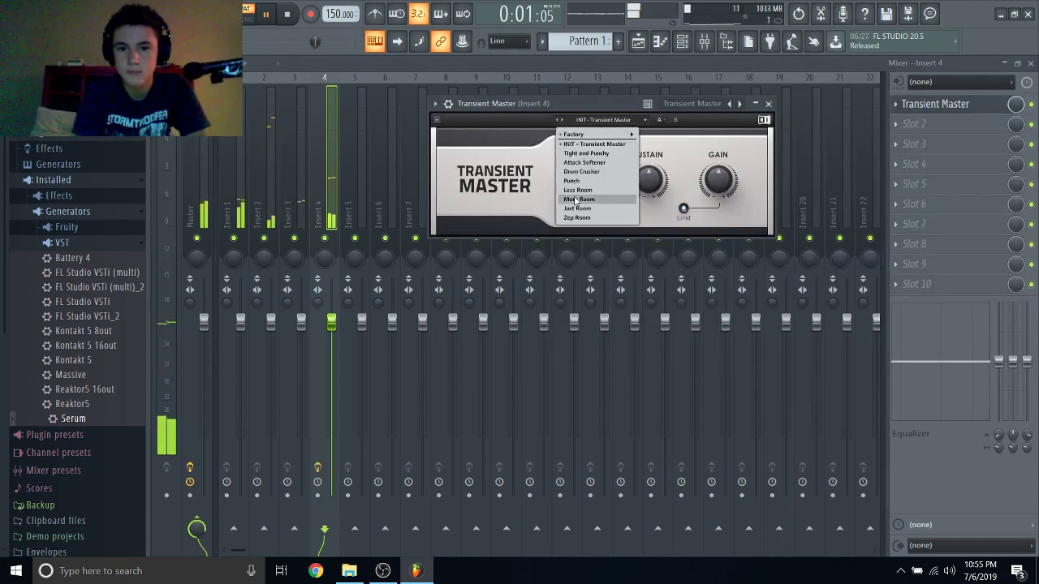
click(672, 153)
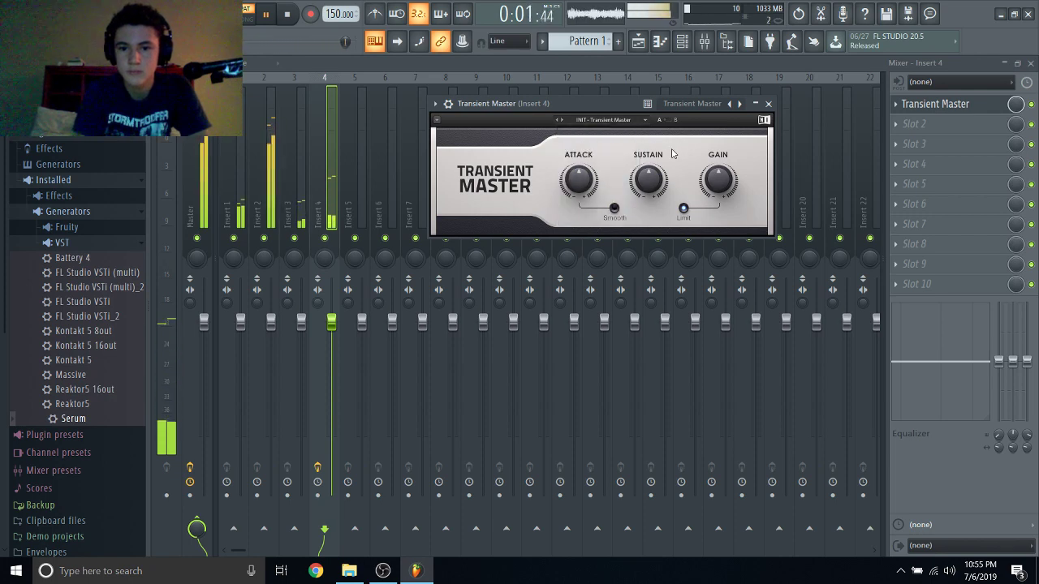
drag(577, 169, 576, 211)
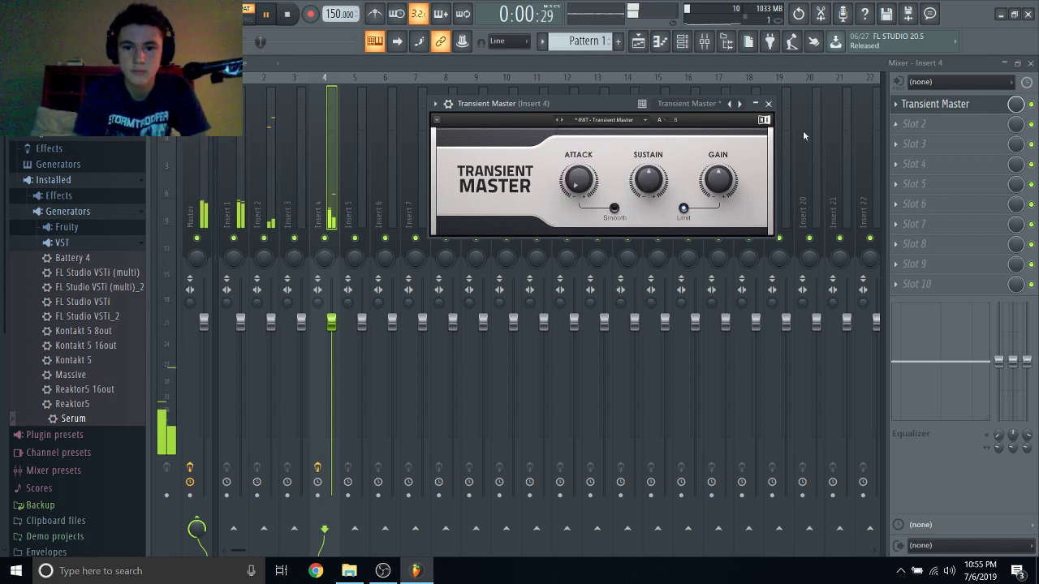
drag(718, 180, 718, 213)
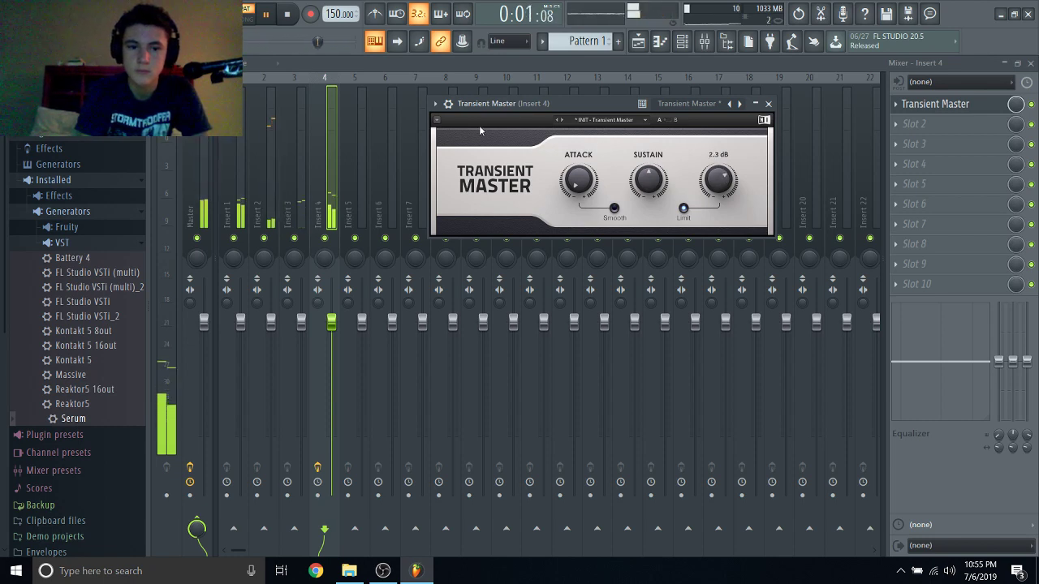
Add Fruity Parametric EQ 2 to mixer Insert 1, boosting the treble shelf about 6 dB and high-passing the lows with band 1.
click(243, 143)
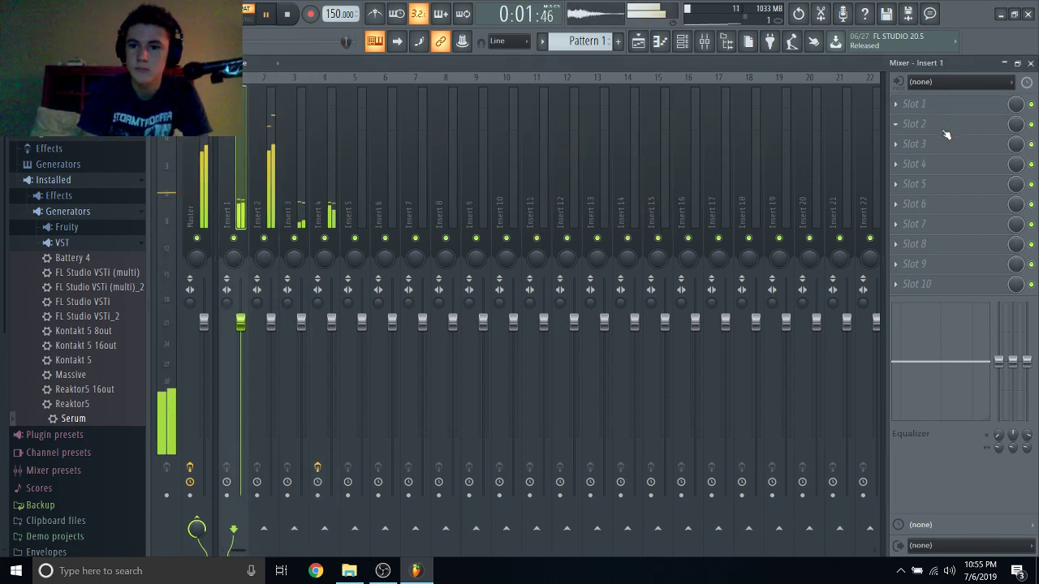
click(946, 130)
click(726, 400)
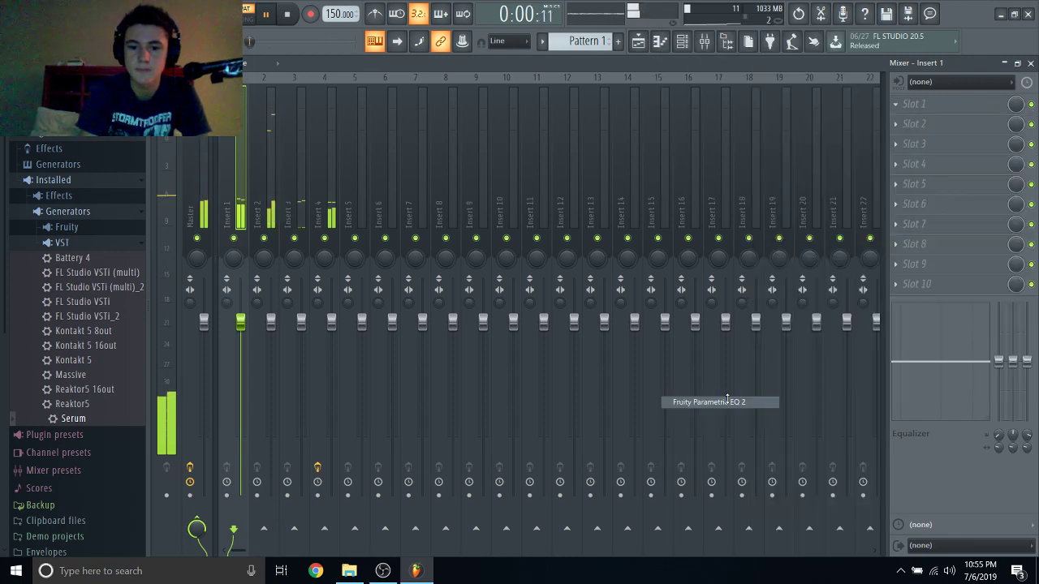
drag(471, 289, 469, 270)
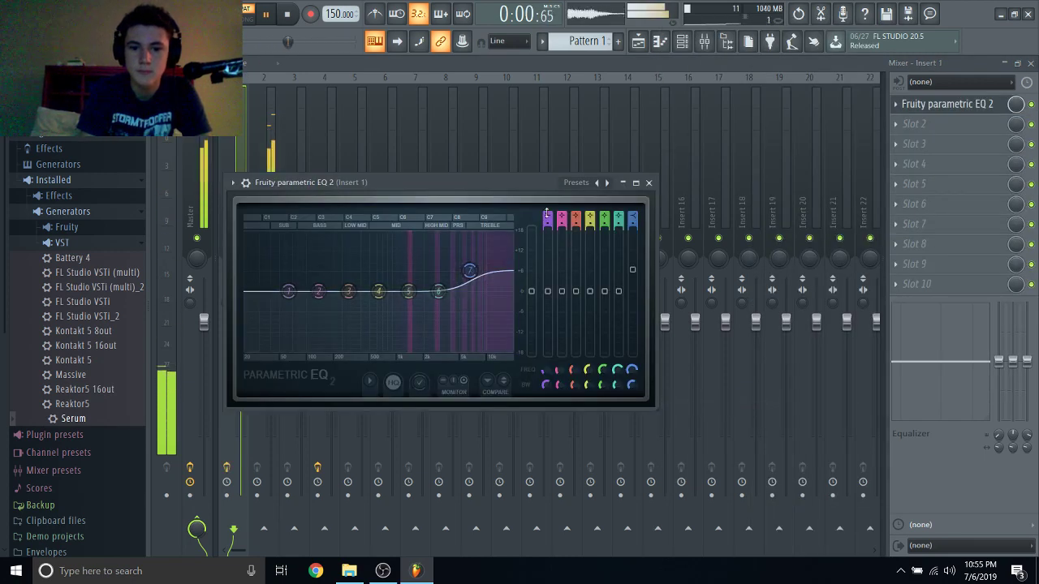
drag(547, 213, 548, 208)
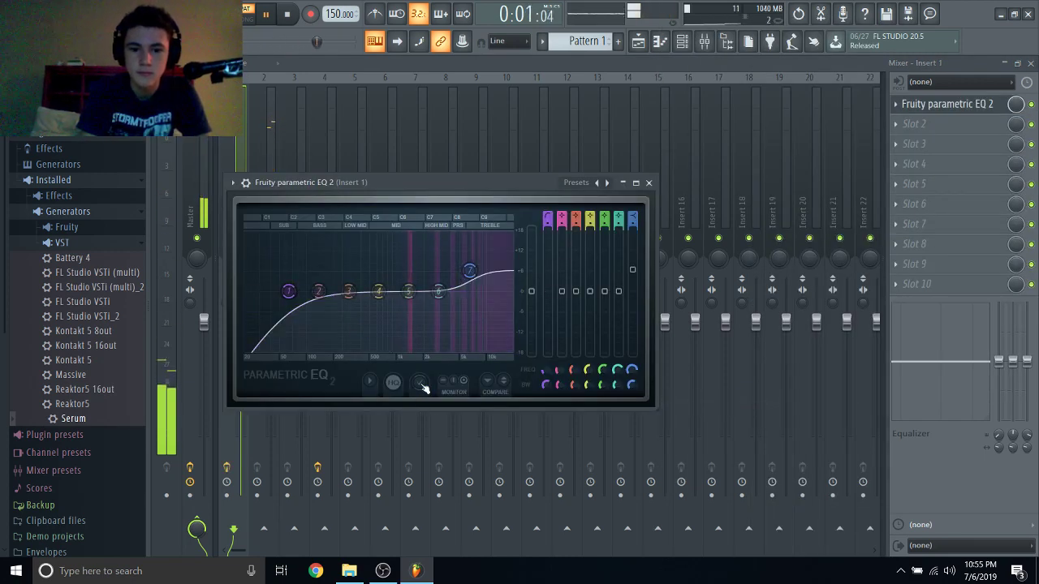
drag(543, 385, 544, 367)
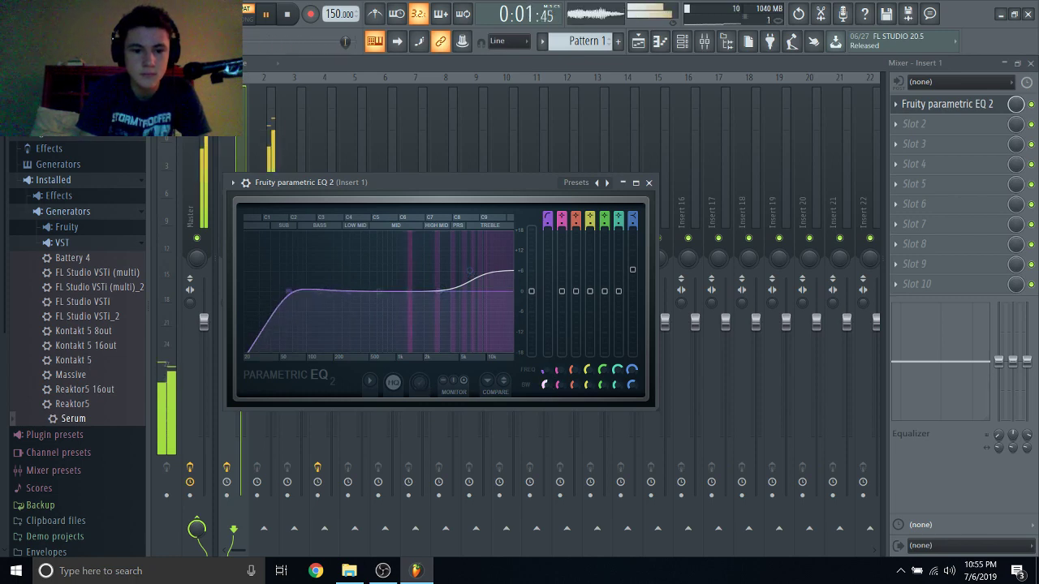
drag(290, 288, 422, 291)
Load the Bass Post 2.0 mixer track state onto Insert 2 and stop playback after hearing it.
click(271, 114)
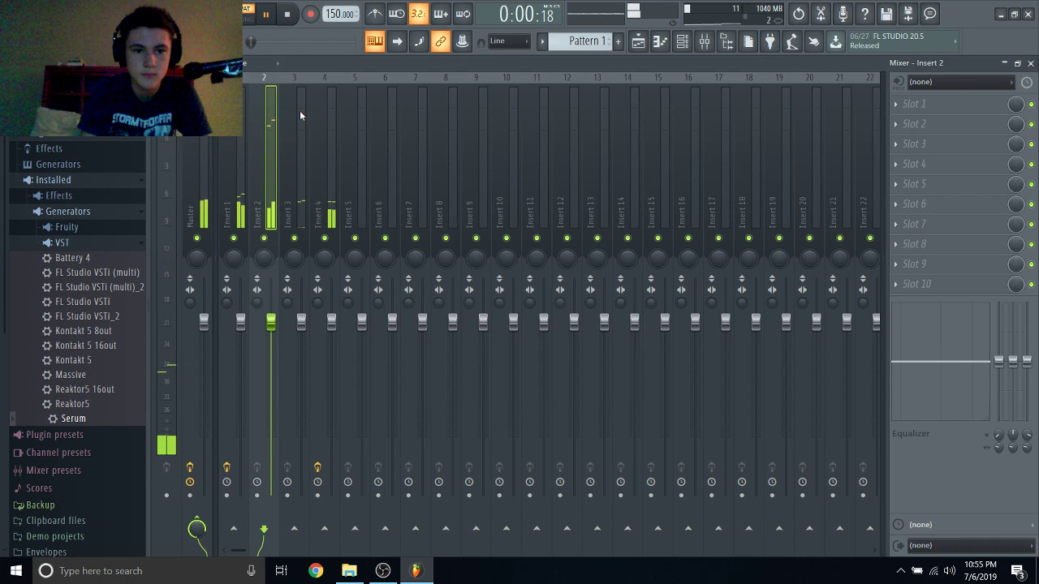
click(949, 109)
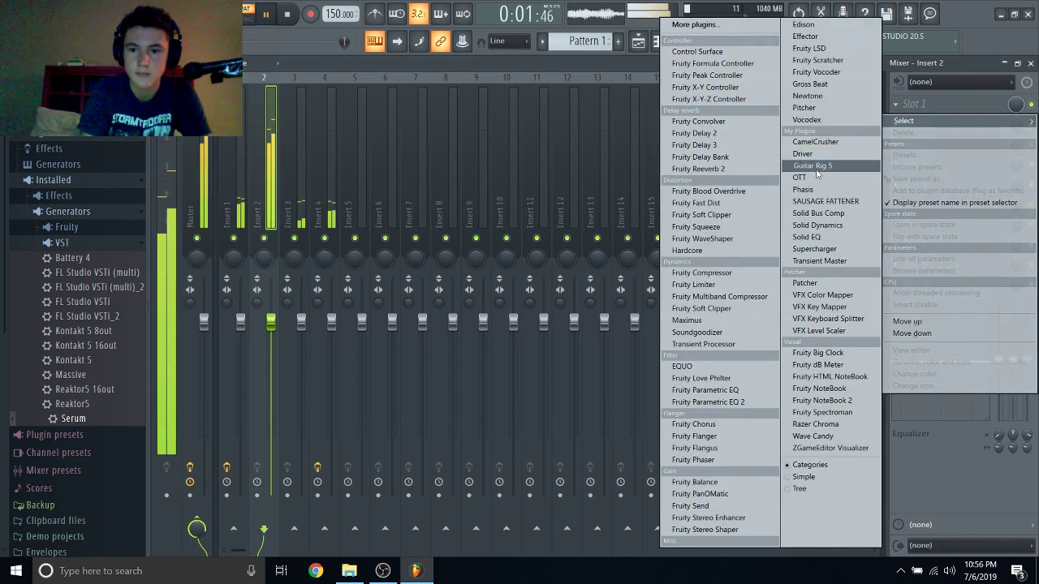
click(276, 319)
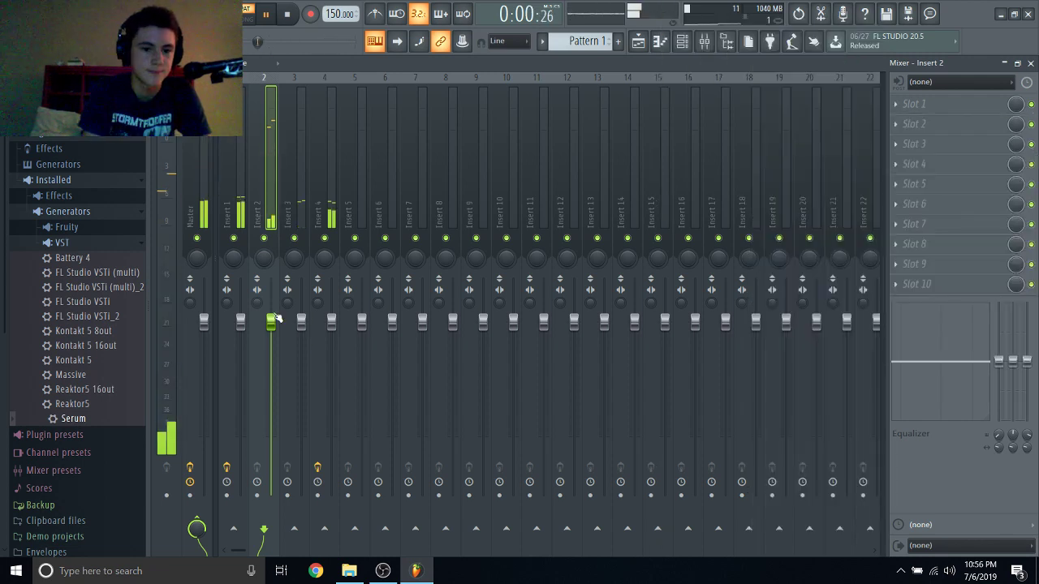
right_click(275, 318)
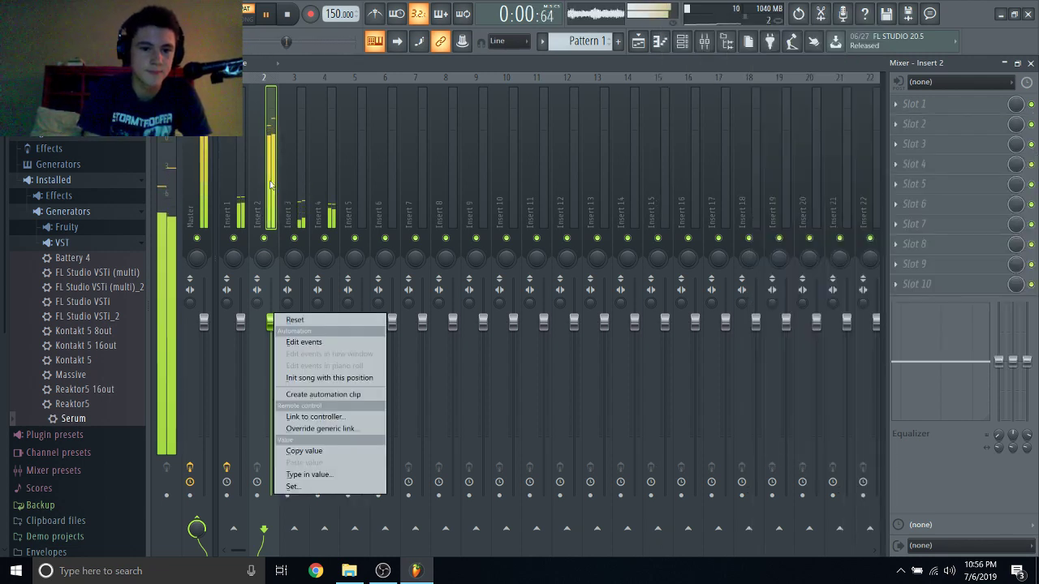
right_click(271, 185)
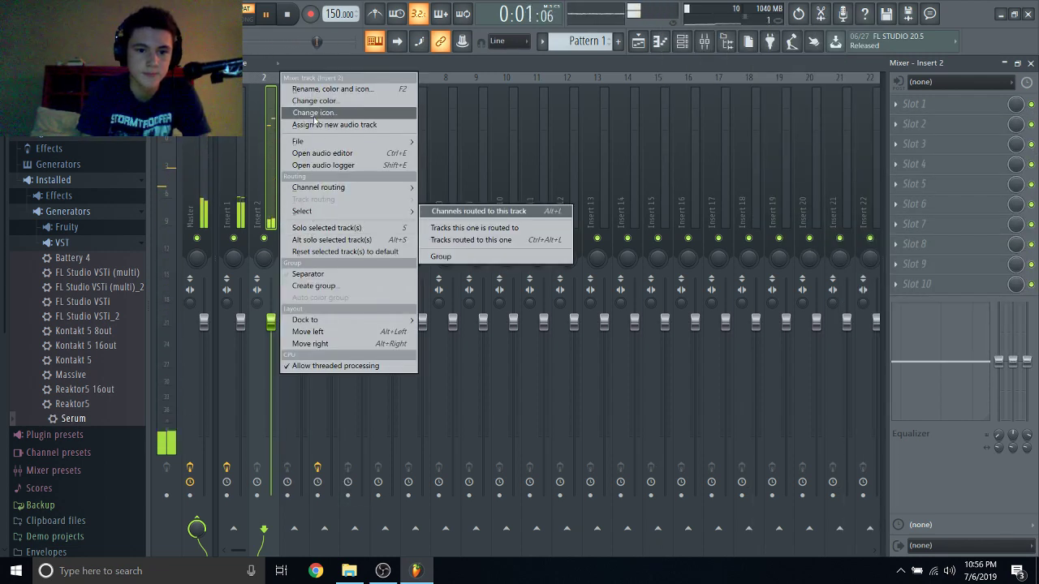
mouse_move(300, 141)
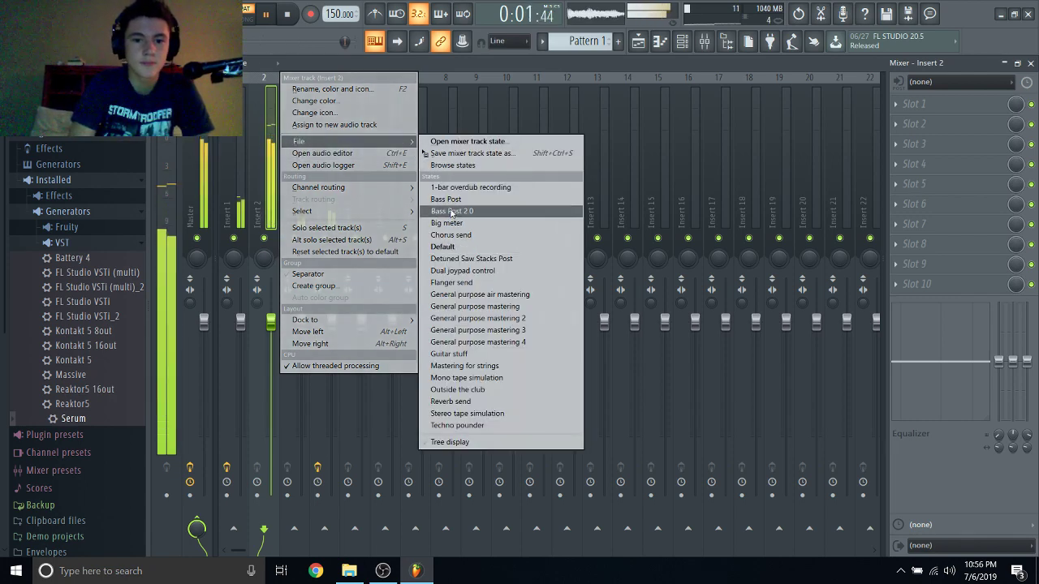
click(452, 213)
click(287, 15)
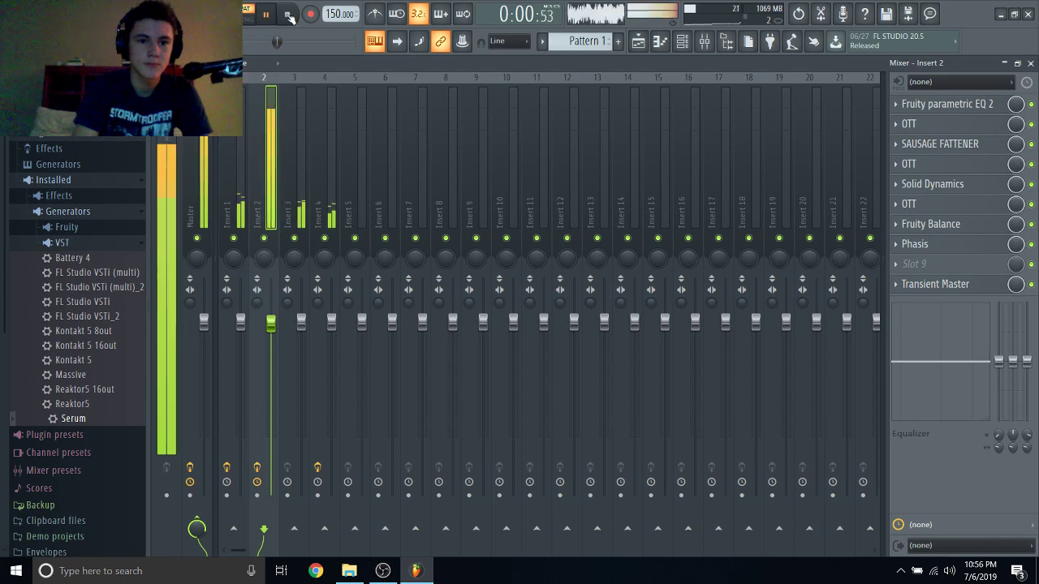
Stop playback, load the Detuned Saw Stacks Post mixer track state onto Insert 2, and play the pattern to audition it.
click(287, 15)
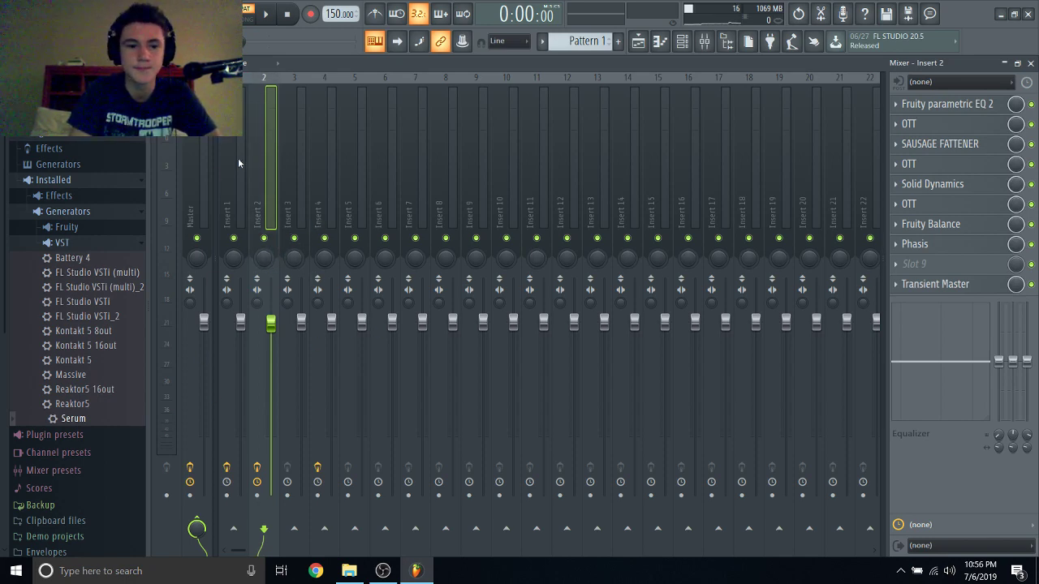
right_click(270, 166)
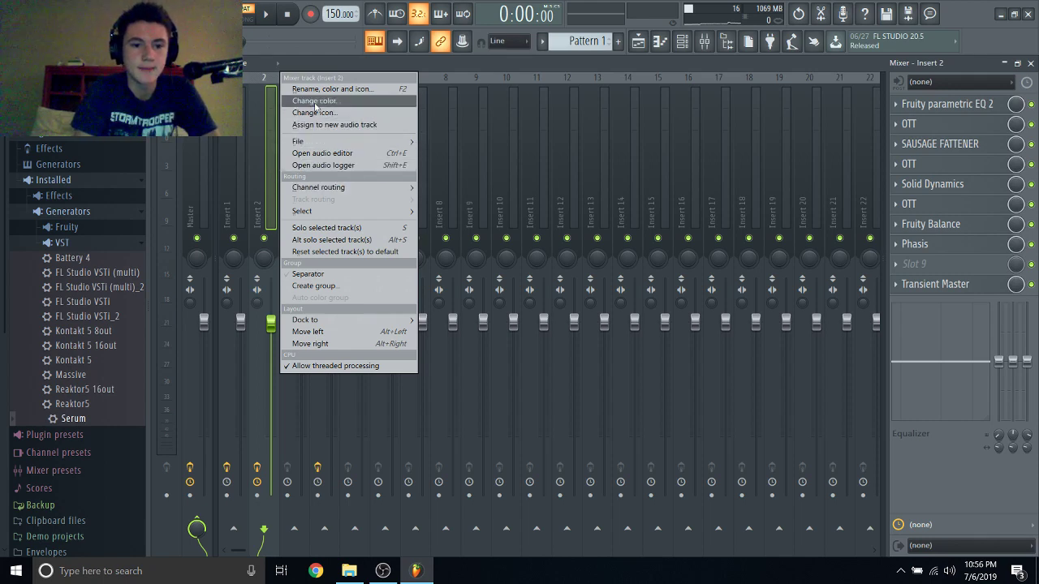
mouse_move(320, 141)
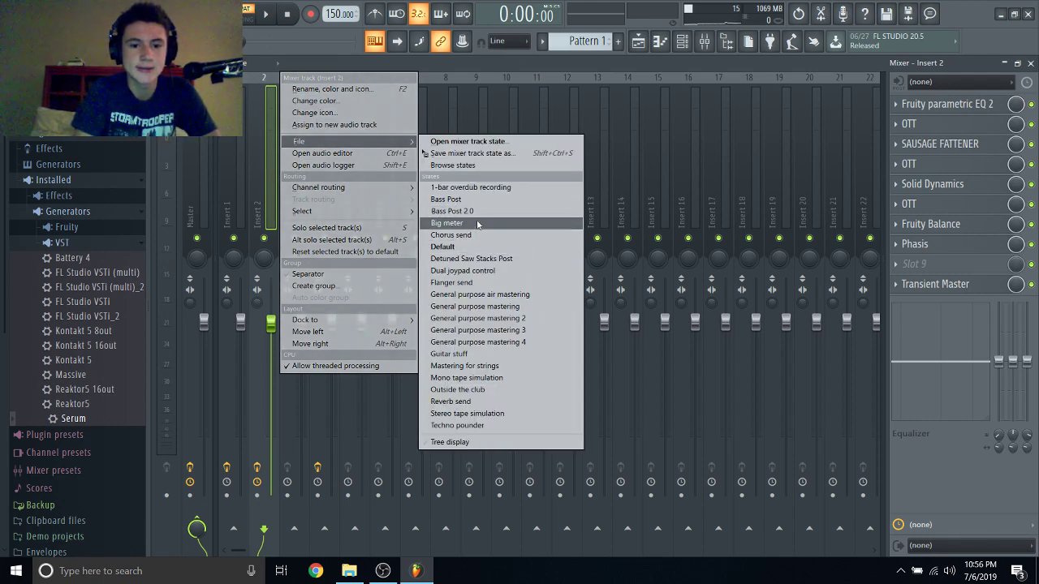
click(458, 262)
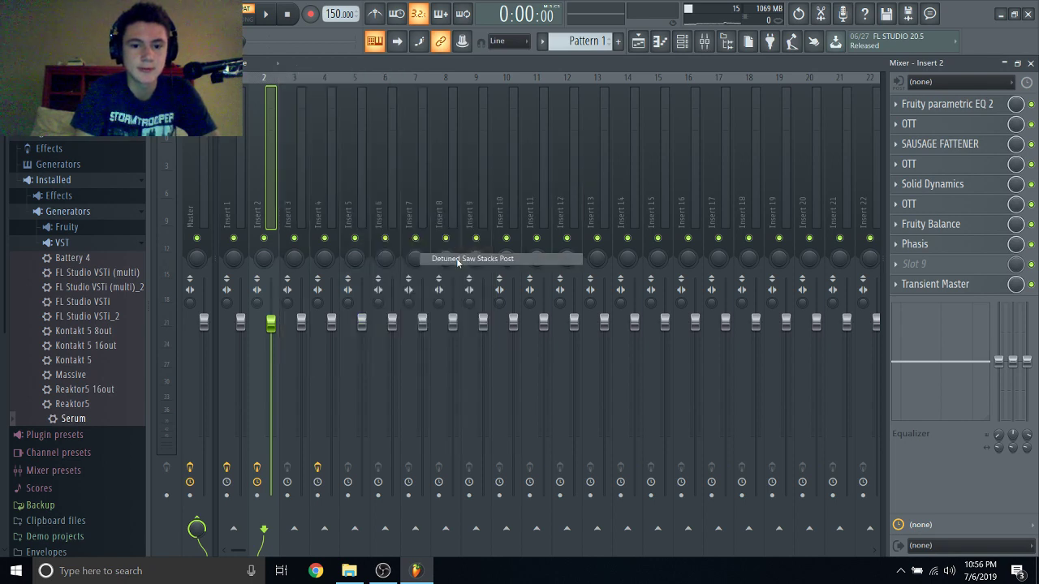
click(271, 14)
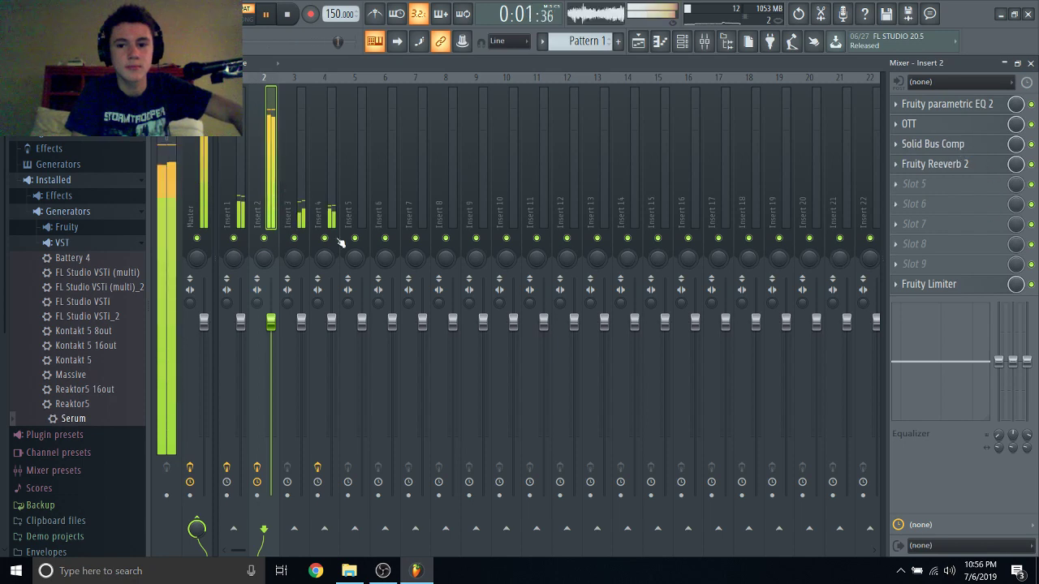
Lower the volume faders of mixer Insert 2 and Insert 3, bringing Insert 3 slightly below Insert 2.
drag(284, 325, 284, 367)
click(297, 171)
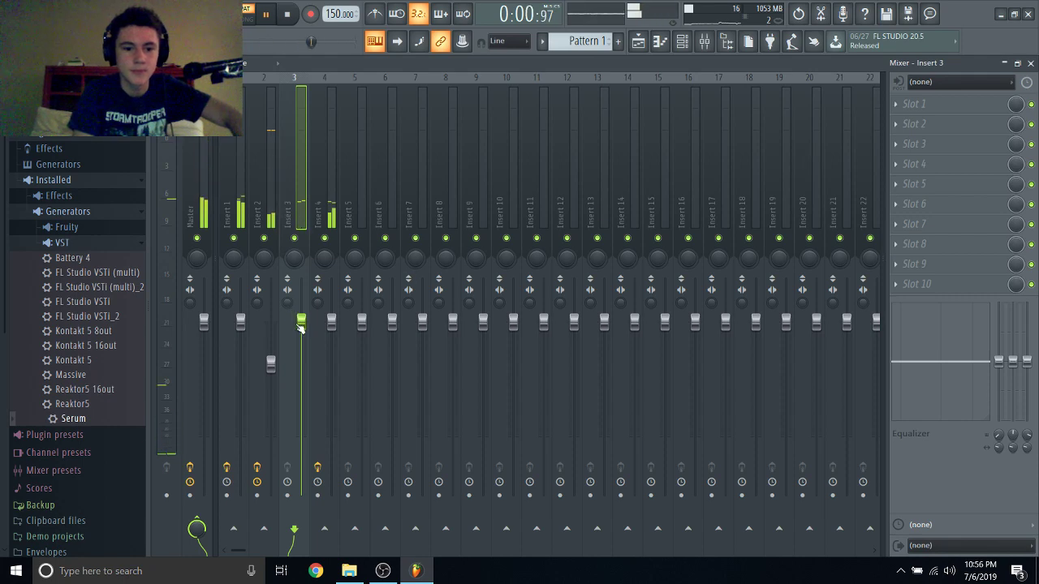
drag(301, 323, 301, 375)
Load Fruity Reeverb 2 into the second effect slot of mixer Insert 4 and raise that track's volume fader.
click(339, 166)
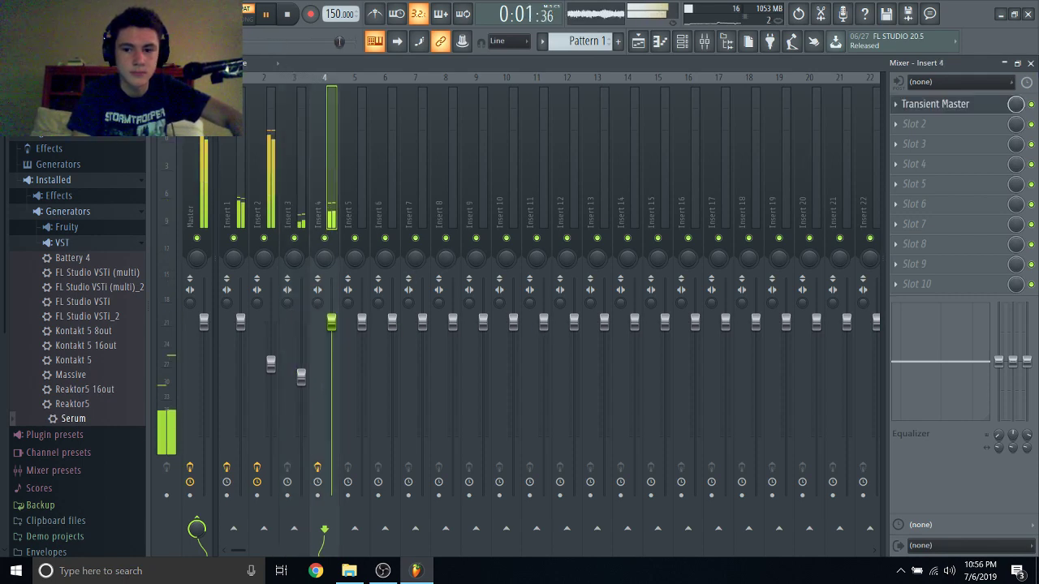
click(917, 124)
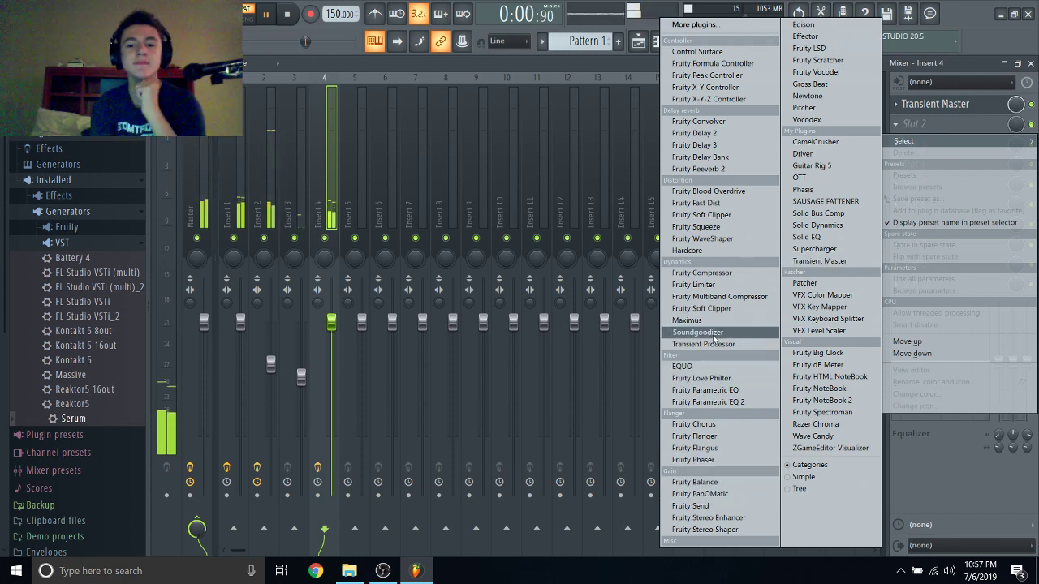
click(711, 176)
key(space)
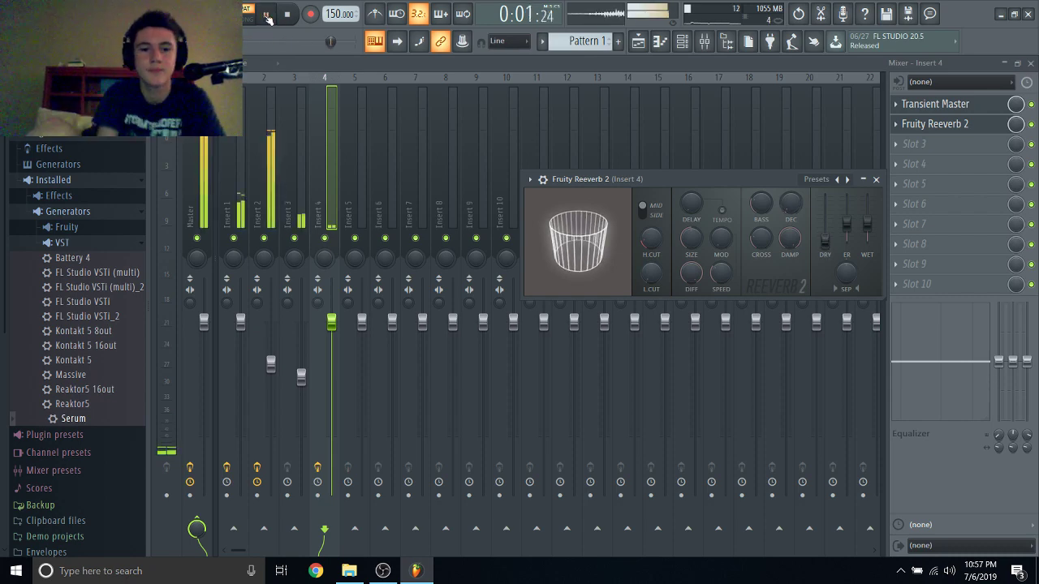
drag(327, 337, 327, 288)
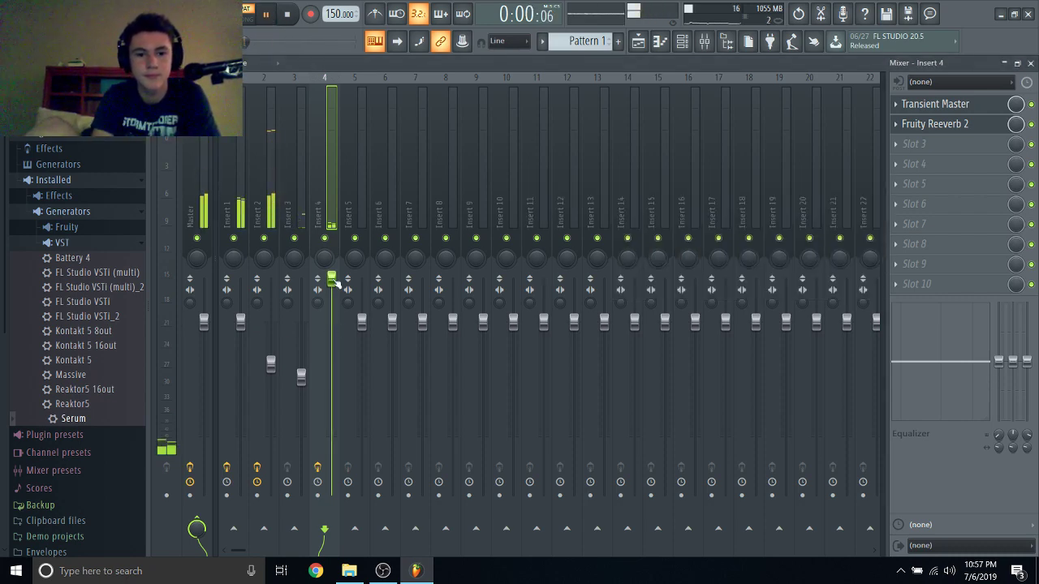
Load Sausage Fattener into the third effect slot of mixer Insert 4 with its fatness at about 14.6%.
click(914, 143)
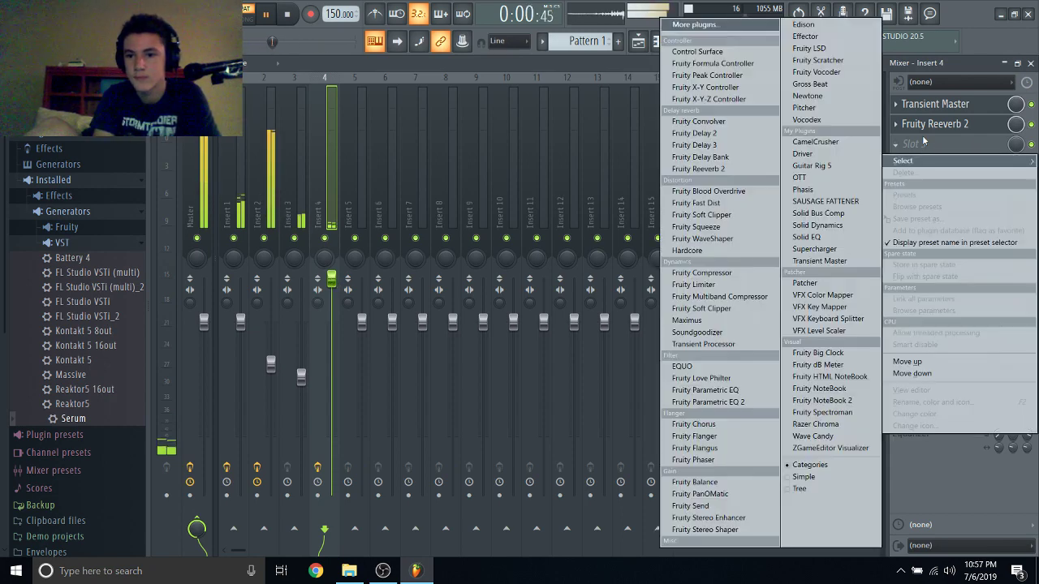
click(825, 201)
drag(475, 138, 429, 123)
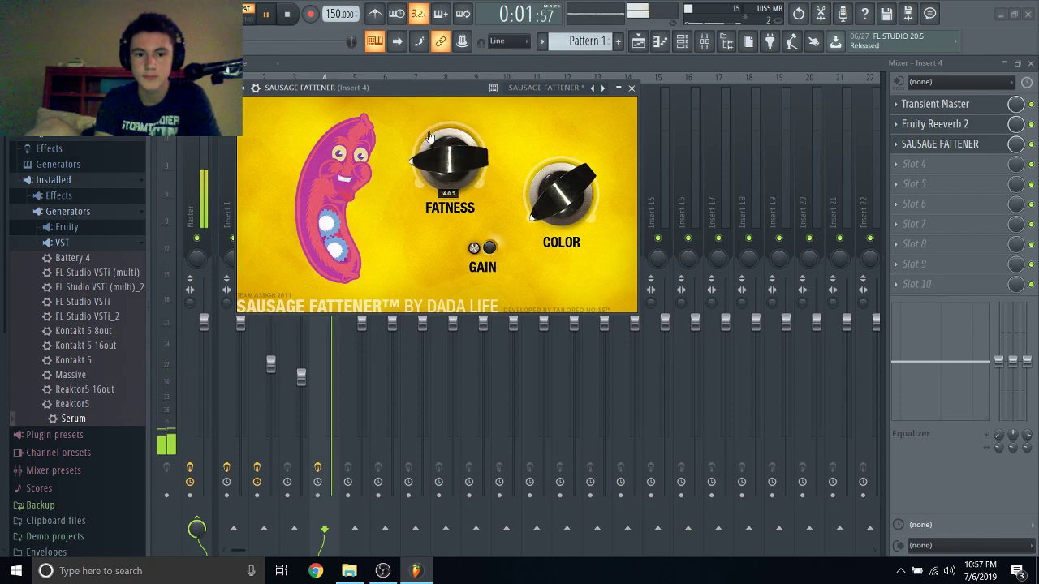
click(632, 88)
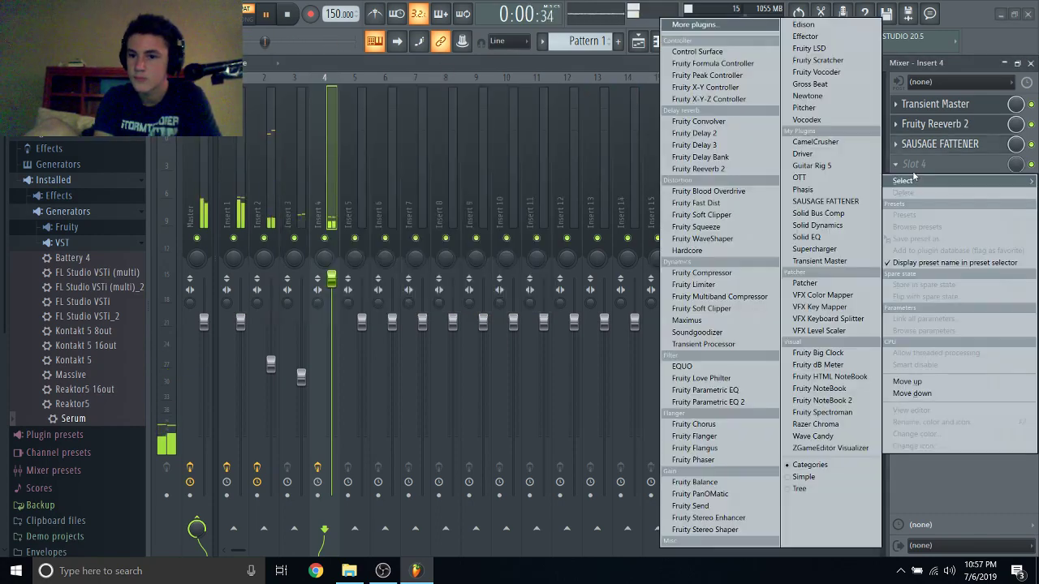
Add Fruity Parametric EQ 2 to Insert 4, boosting the treble shelf about 9 dB and high-passing with band 1 moved just above band 5.
click(915, 164)
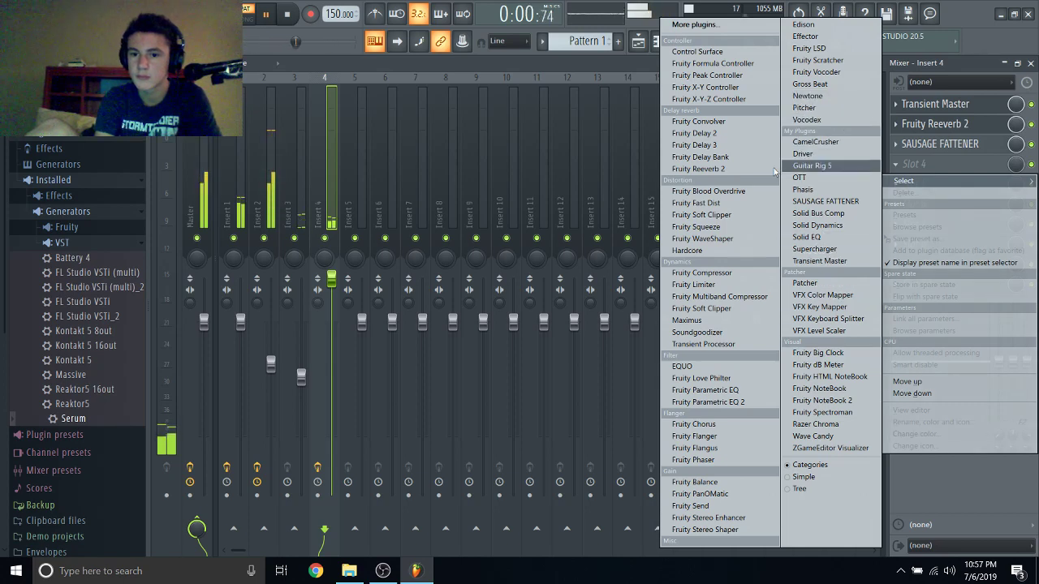
click(714, 402)
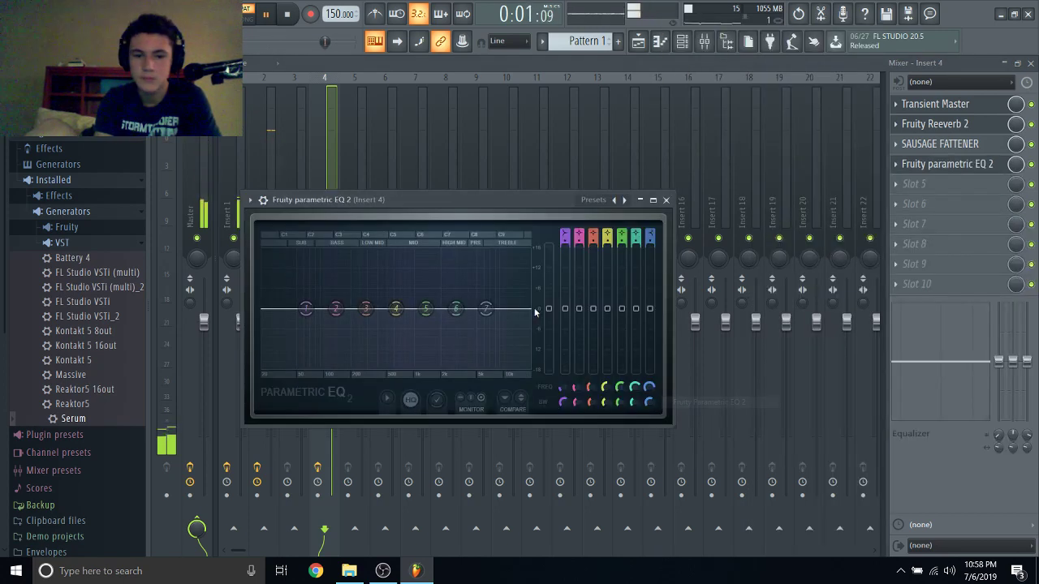
drag(487, 308, 485, 278)
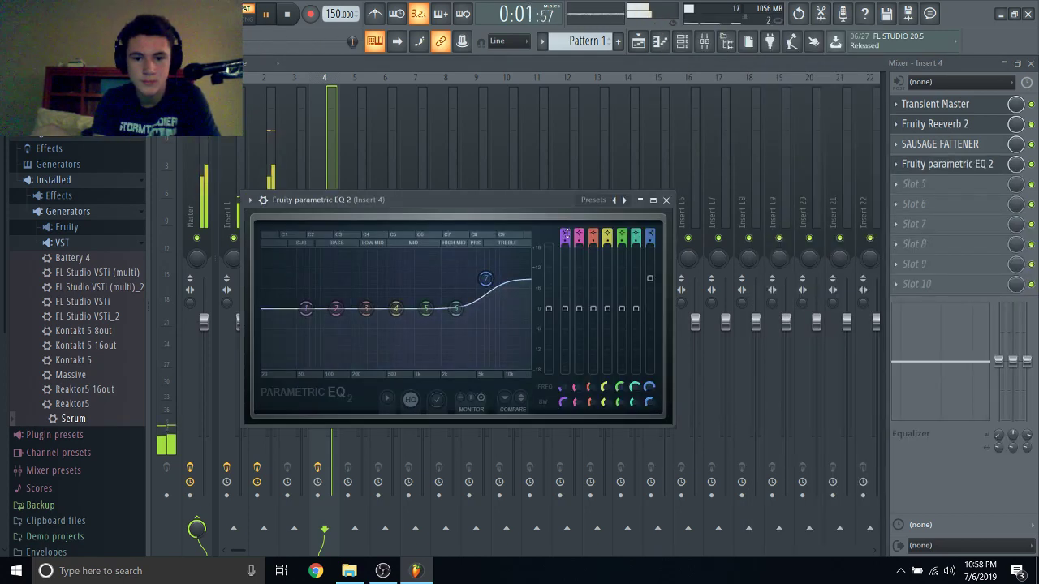
click(564, 236)
scroll(306, 310, up, 4)
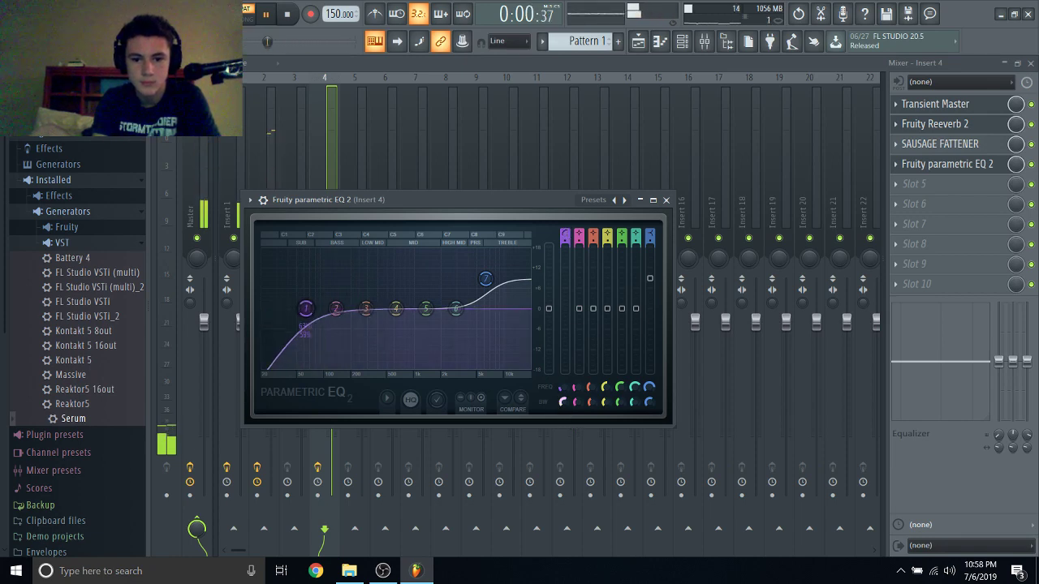
drag(306, 310, 435, 309)
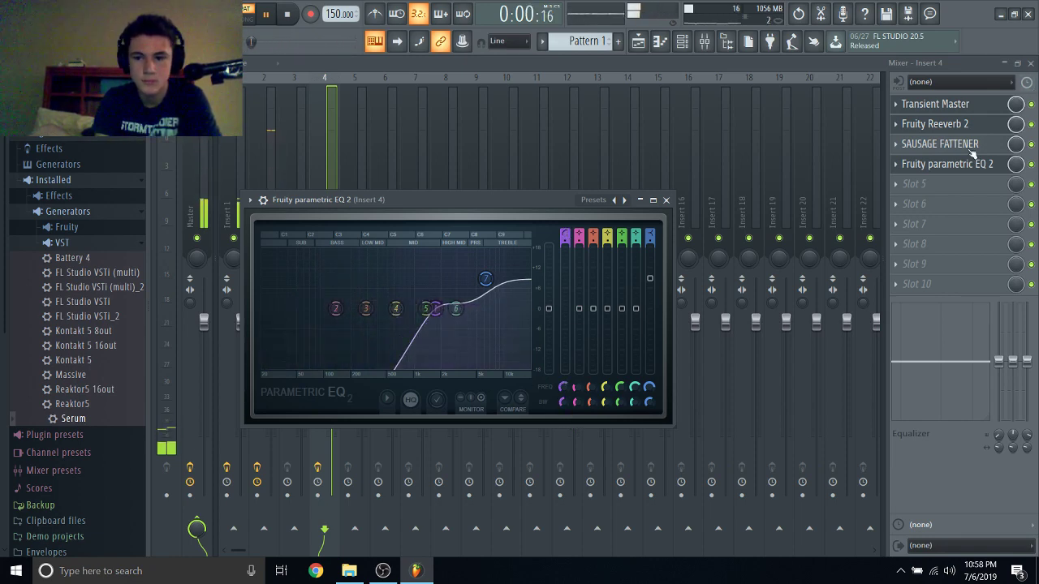
click(667, 200)
Close the mixer and all open plugin windows, switch playback to song mode, and stop playback.
click(1031, 62)
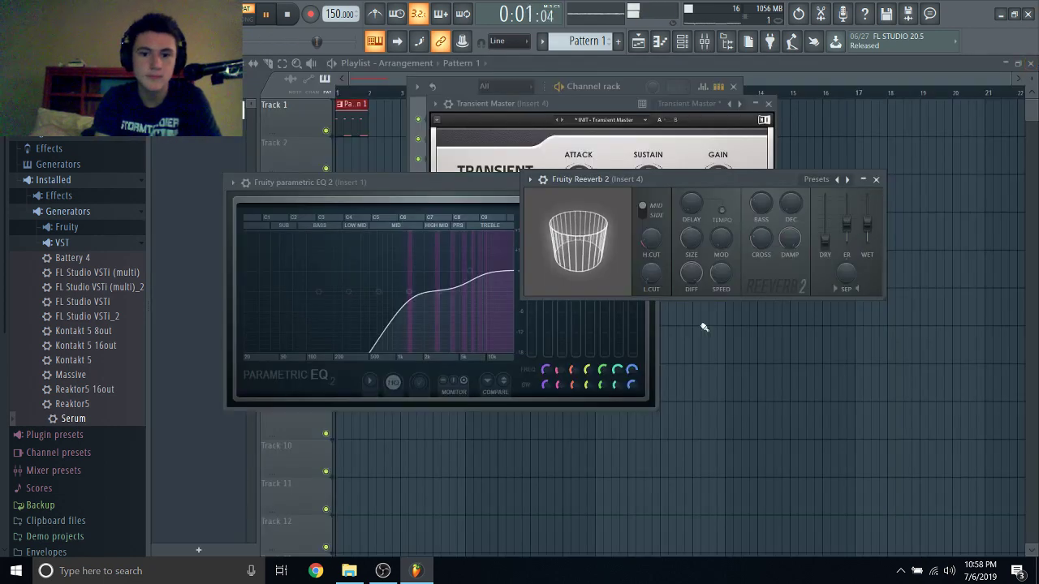
key(F12)
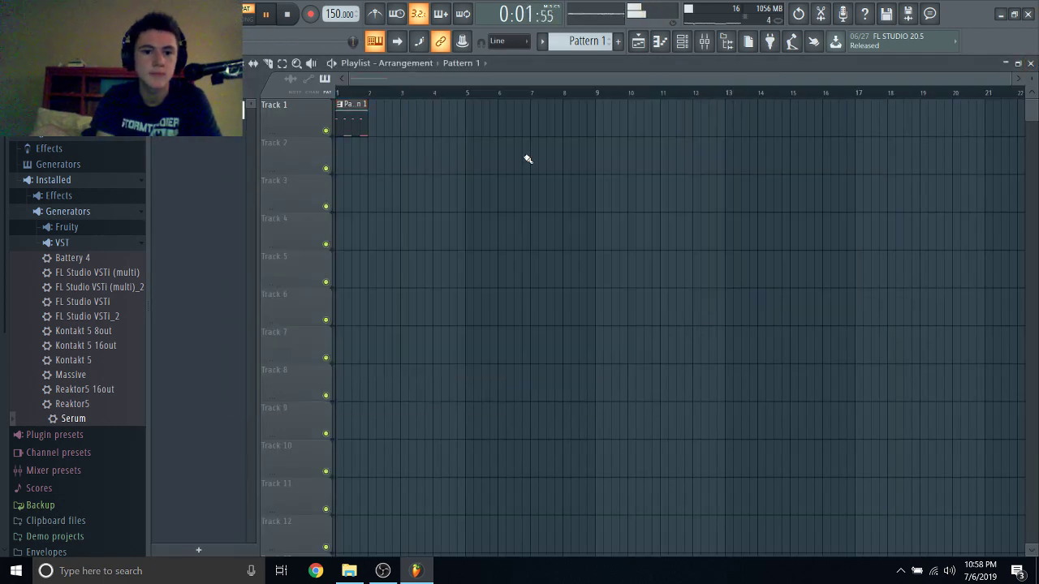
click(249, 17)
click(285, 14)
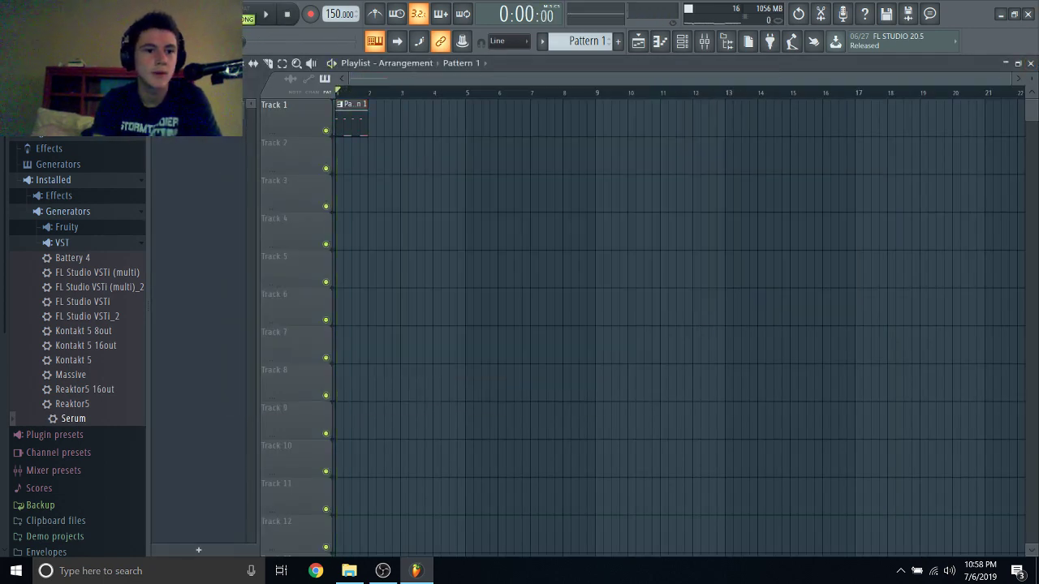
key(alt+f)
mouse_move(122, 126)
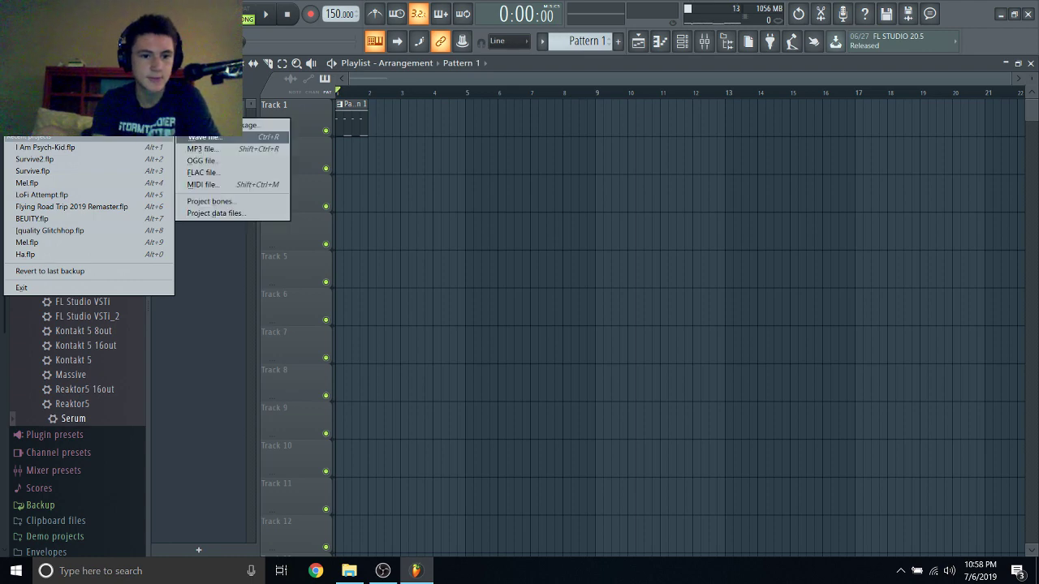
click(203, 137)
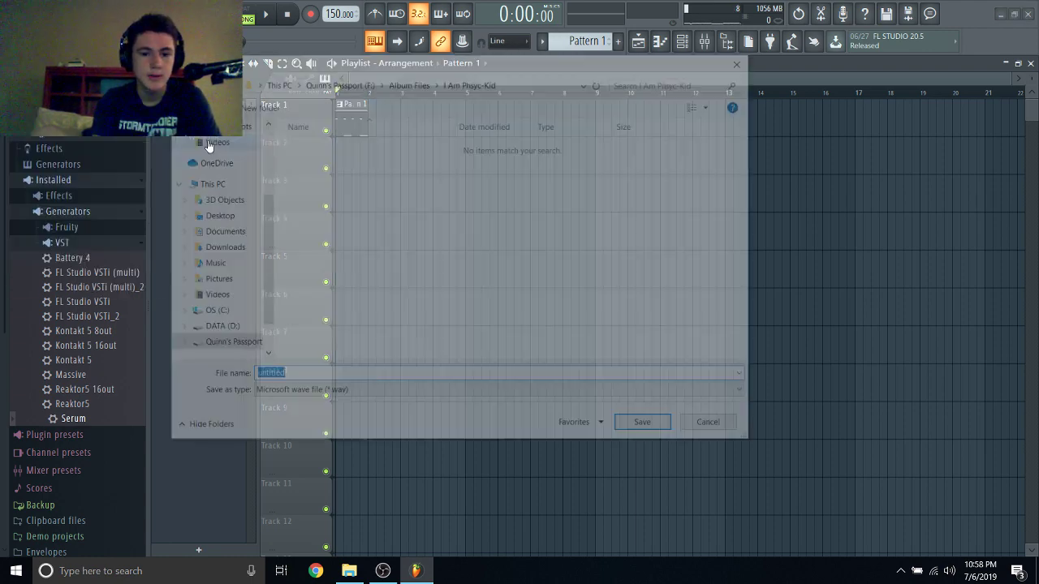
click(361, 84)
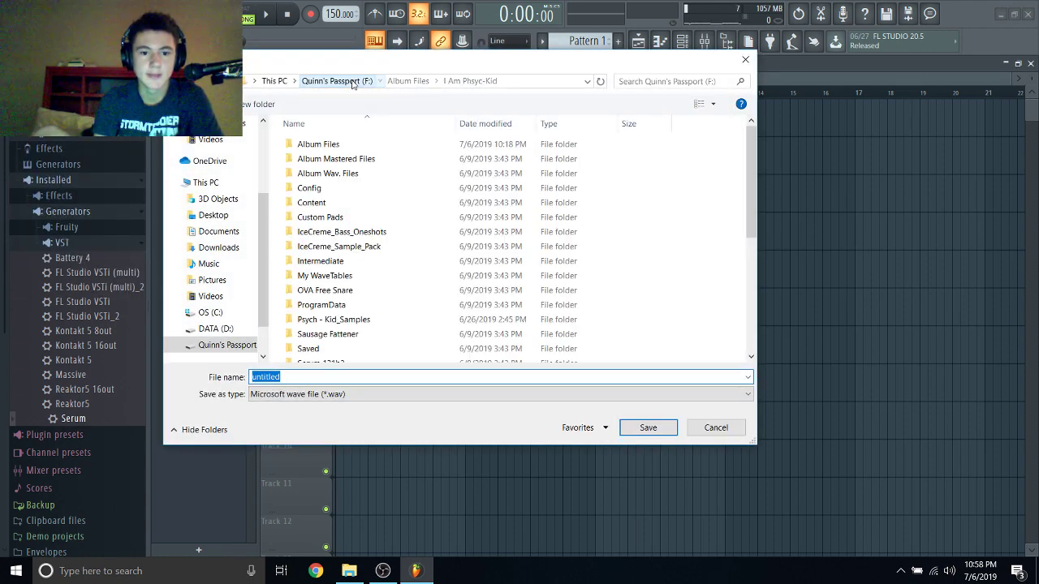
scroll(371, 249, down, 5)
click(230, 330)
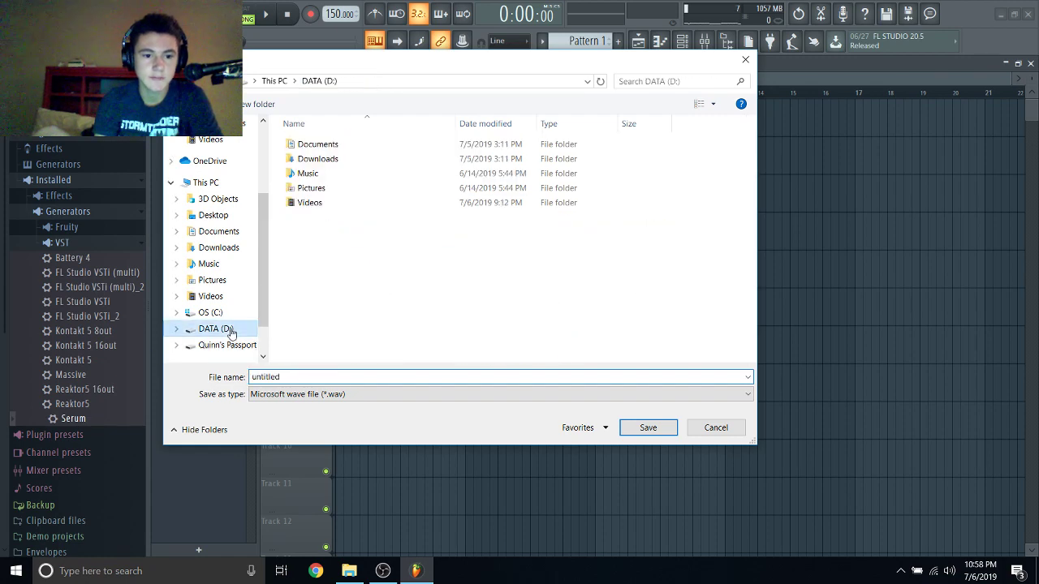
click(207, 248)
scroll(204, 219, up, 3)
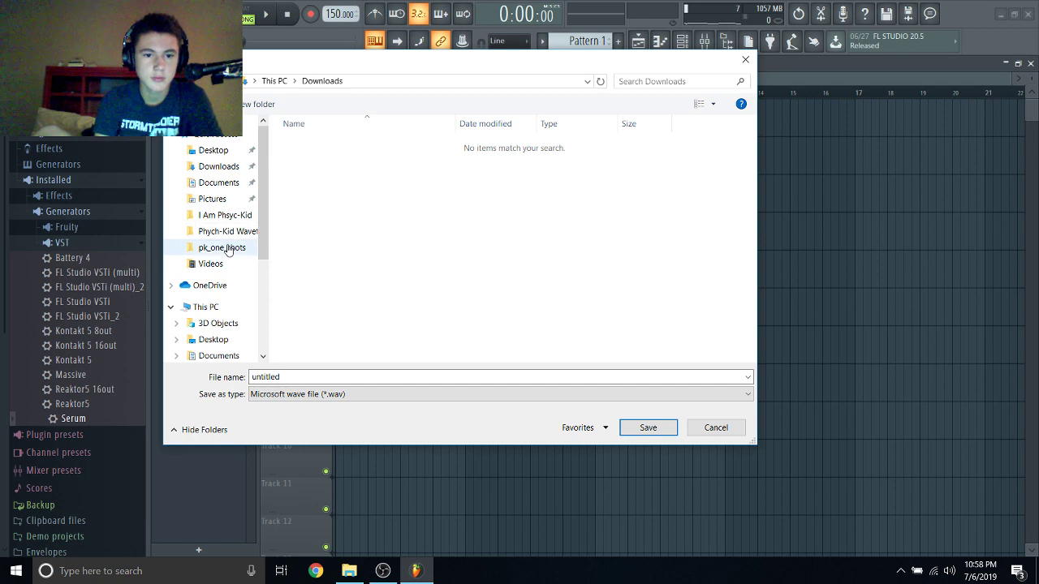
click(230, 247)
click(447, 81)
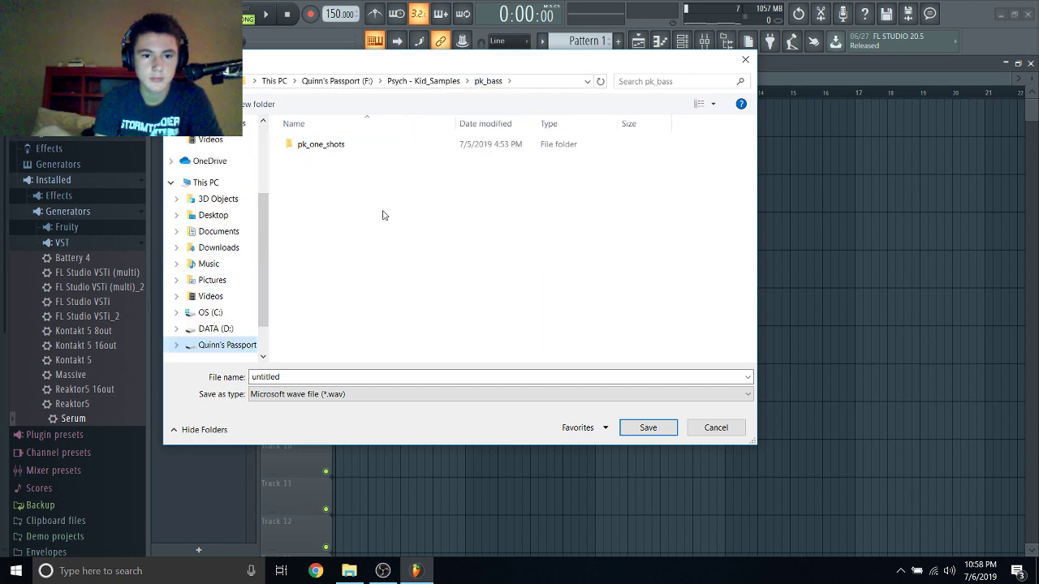
click(431, 82)
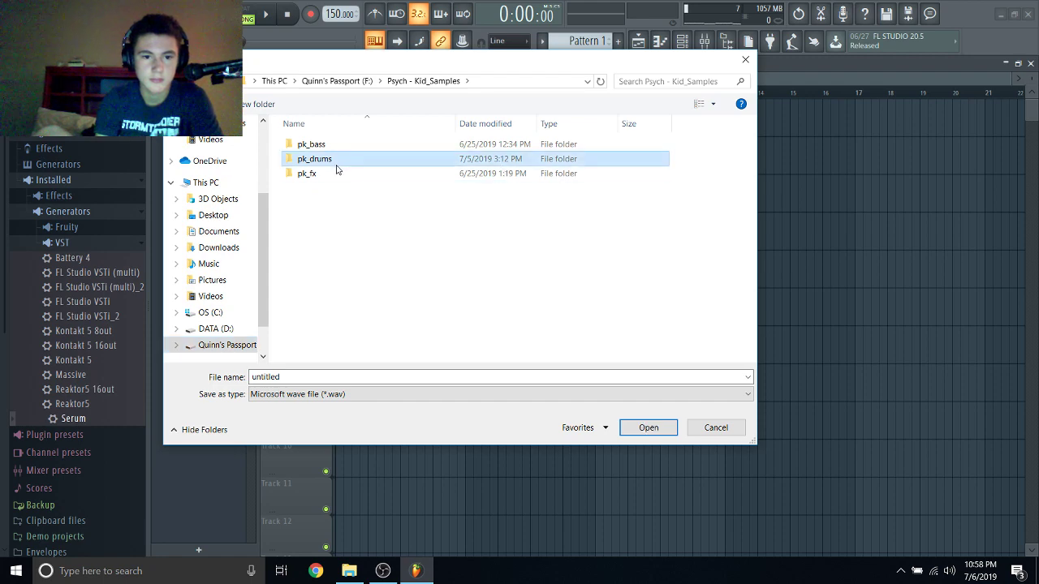
double_click(330, 174)
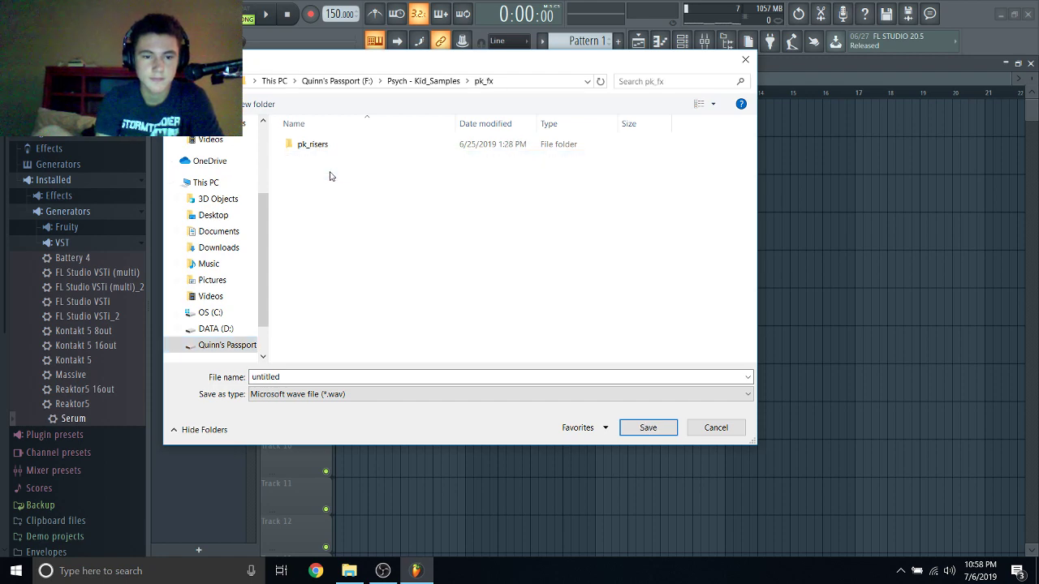
right_click(390, 217)
click(745, 60)
click(745, 60)
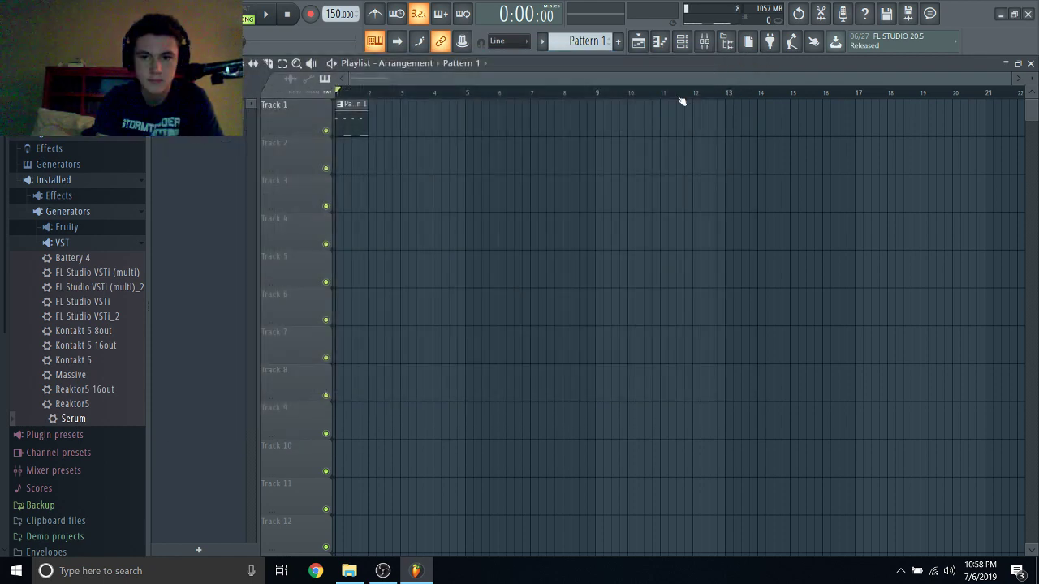
Save the project as untitled in FL Studio song format (.flp) at the root of the F: drive.
click(12, 8)
click(26, 87)
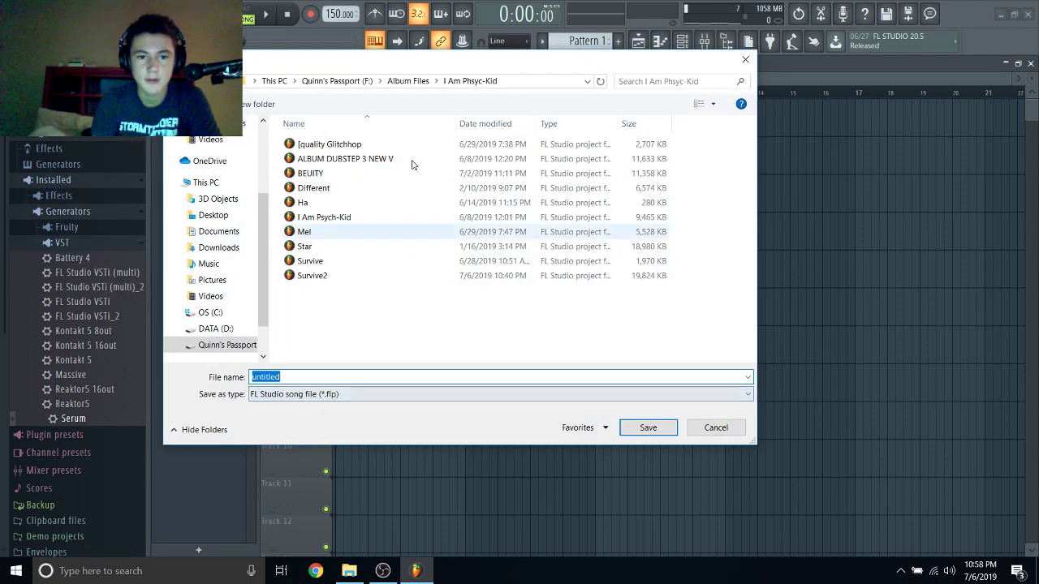
click(407, 81)
click(339, 81)
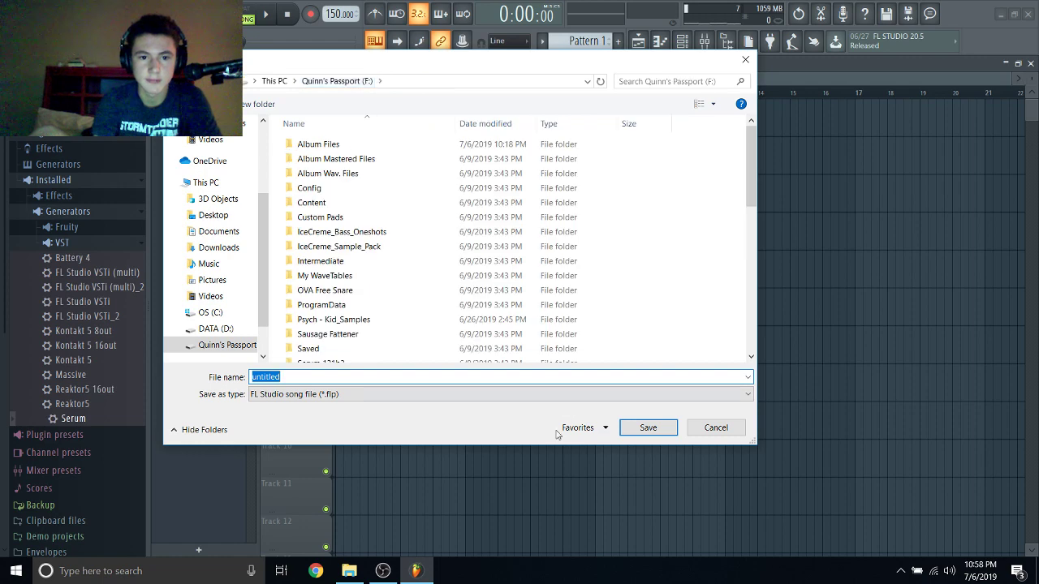
click(645, 434)
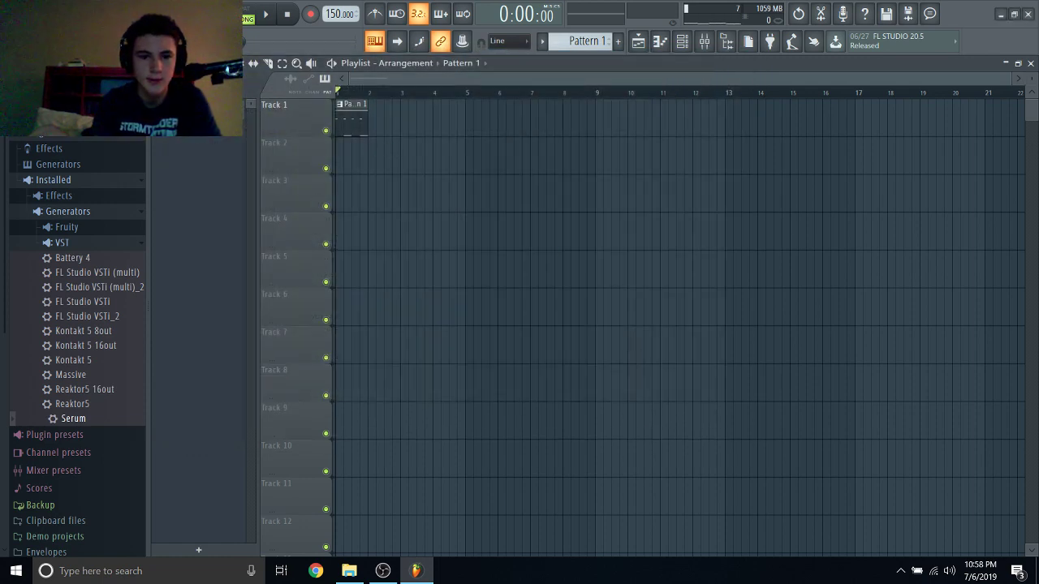
Open the recent project [quality Glitchhop.flp.
click(13, 9)
click(13, 9)
click(14, 9)
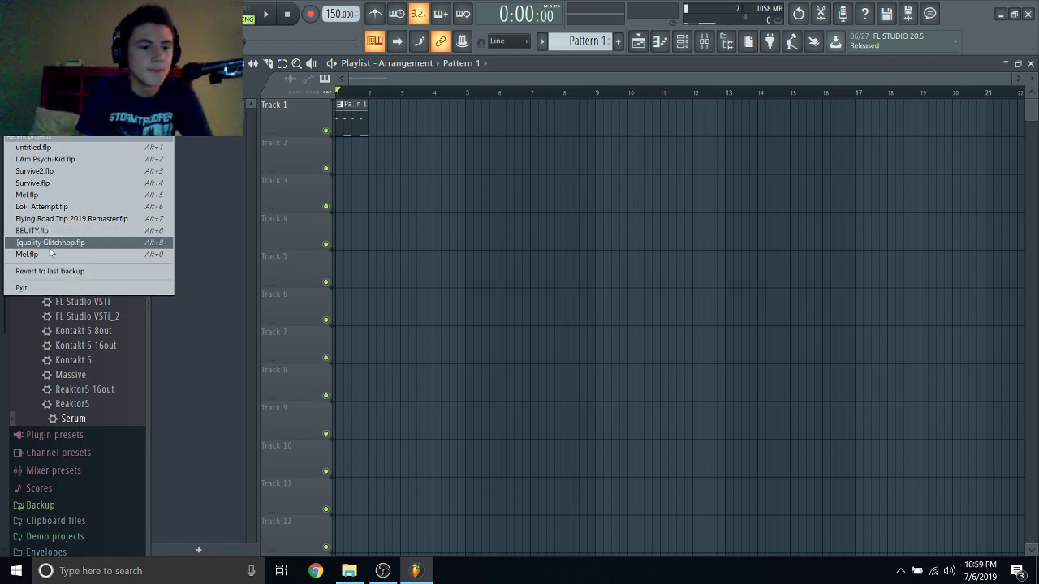
click(48, 243)
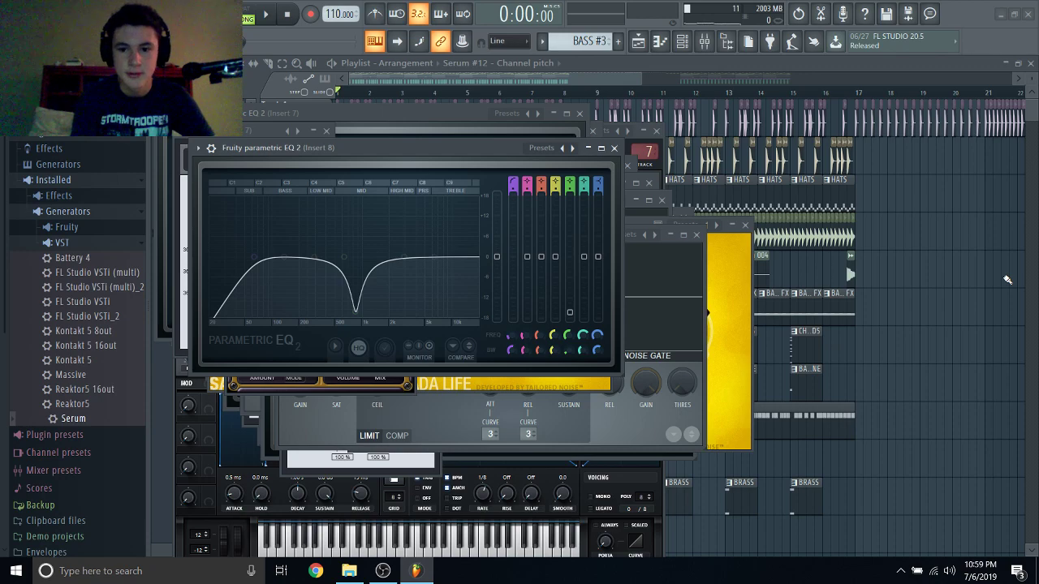
Play the Glitchhop arrangement from its start through bar 16 and stop playback.
ctrl+scroll(821, 263, down, 4)
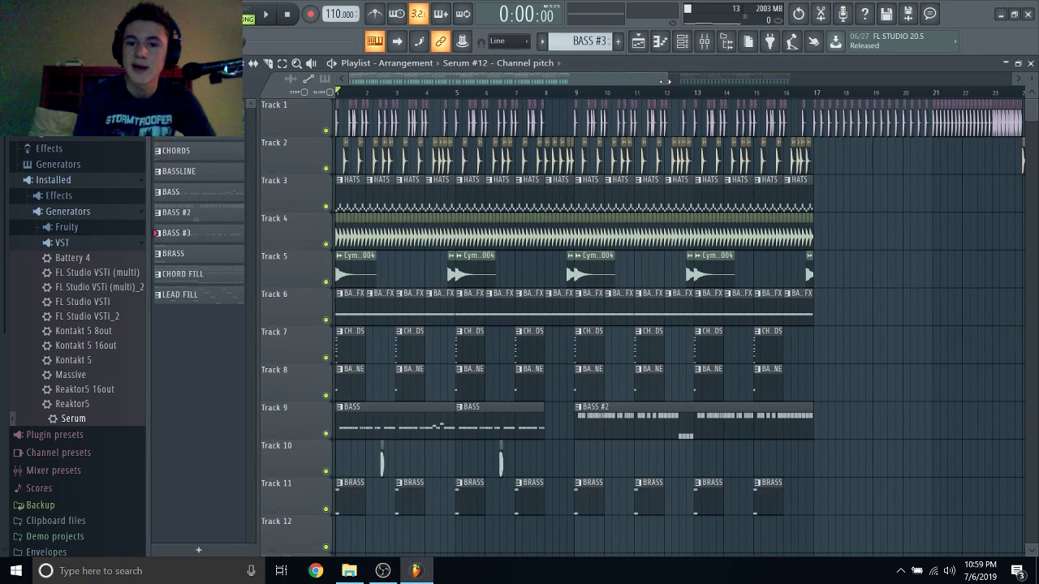
mouse_move(664, 81)
mouse_down()
mouse_move(933, 163)
mouse_move(766, 235)
mouse_move(726, 300)
mouse_move(734, 349)
mouse_move(734, 340)
mouse_up()
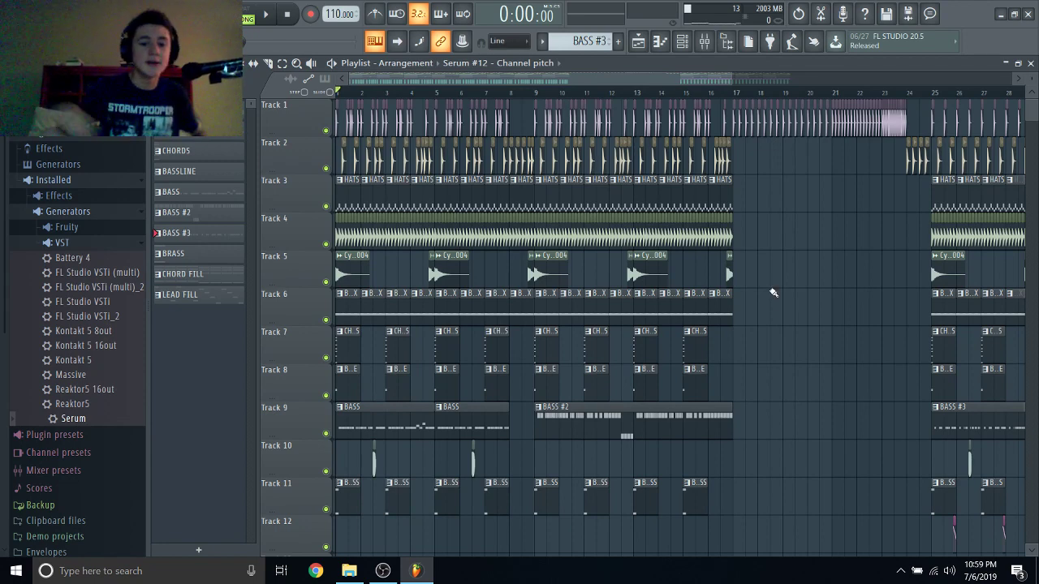
scroll(476, 296, down, 1)
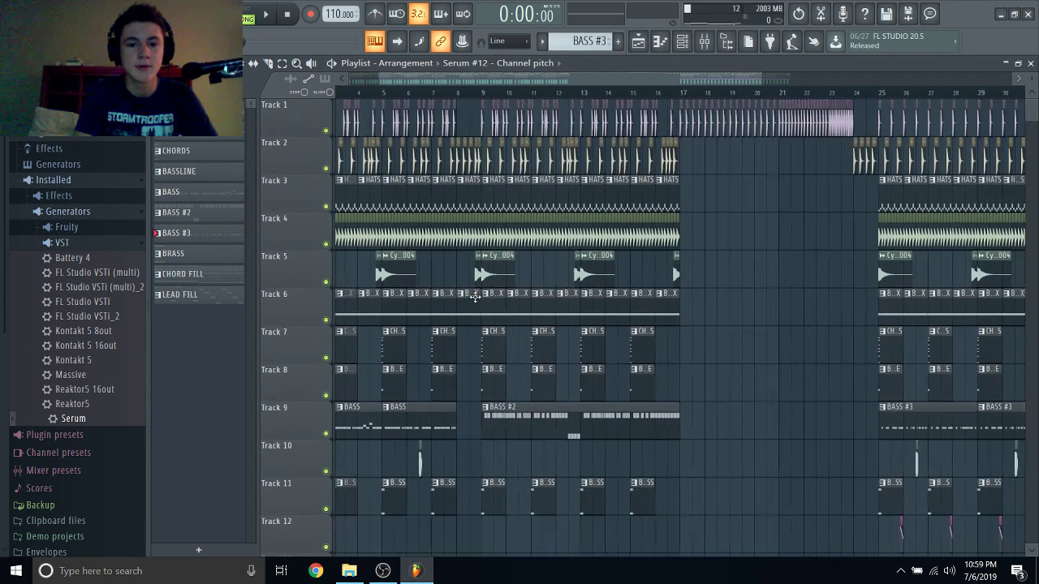
scroll(476, 296, up, 1)
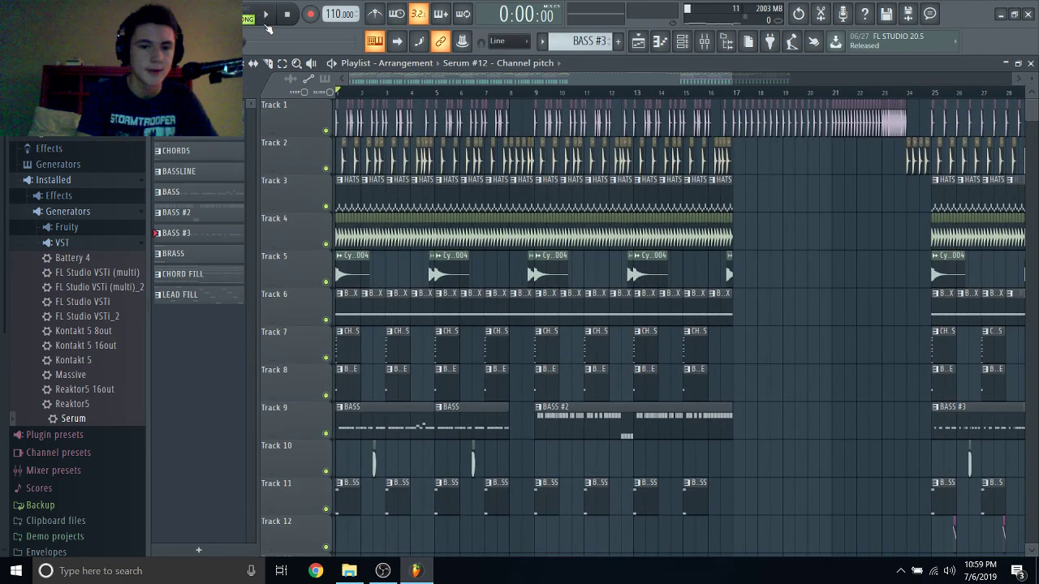
key(space)
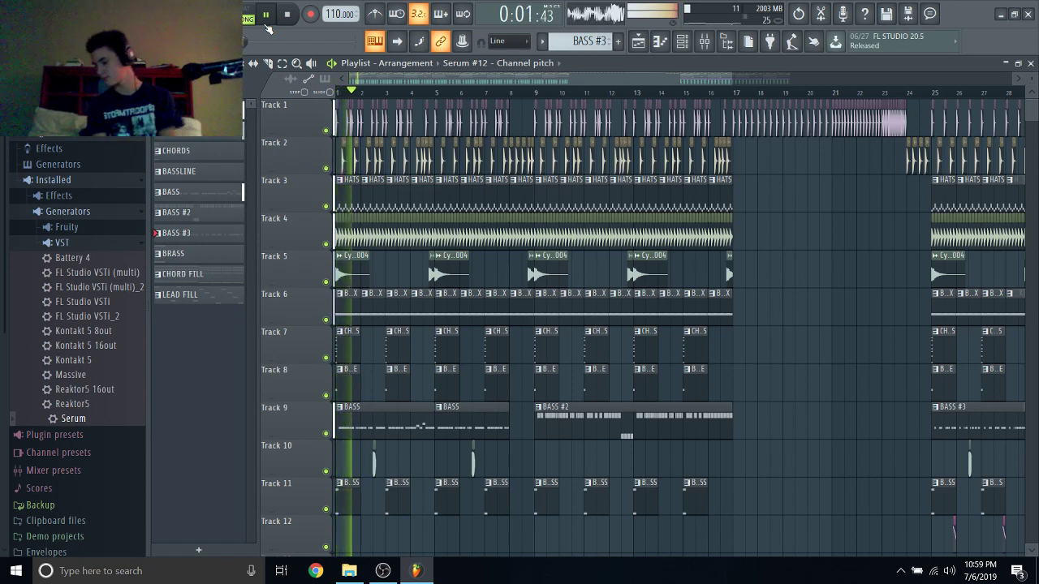
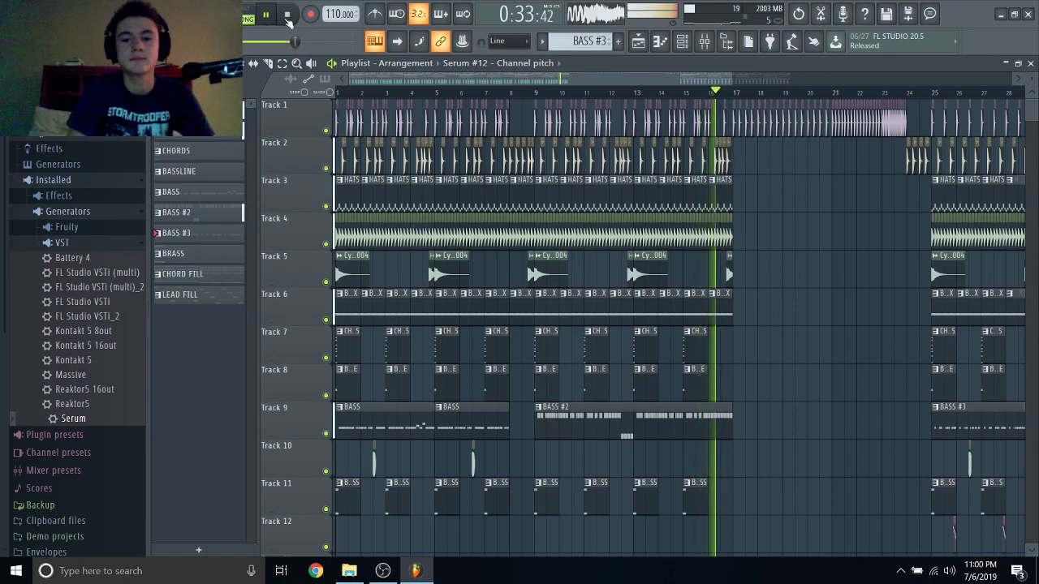
click(288, 20)
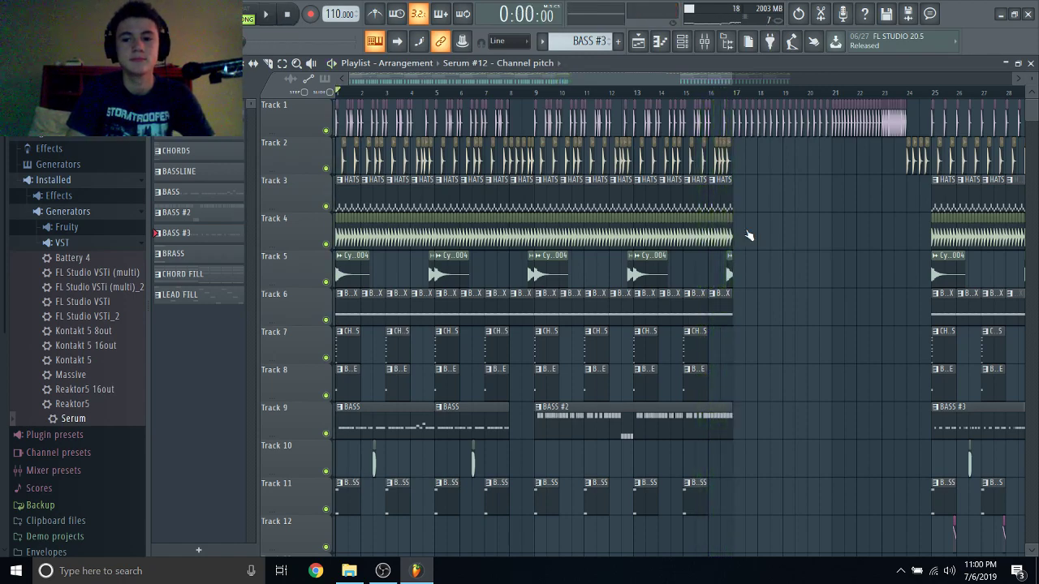
Audition the section that starts at bar 25 with the BASS #3 clips, and stop playback.
scroll(802, 242, right, 5)
scroll(482, 275, up, 3)
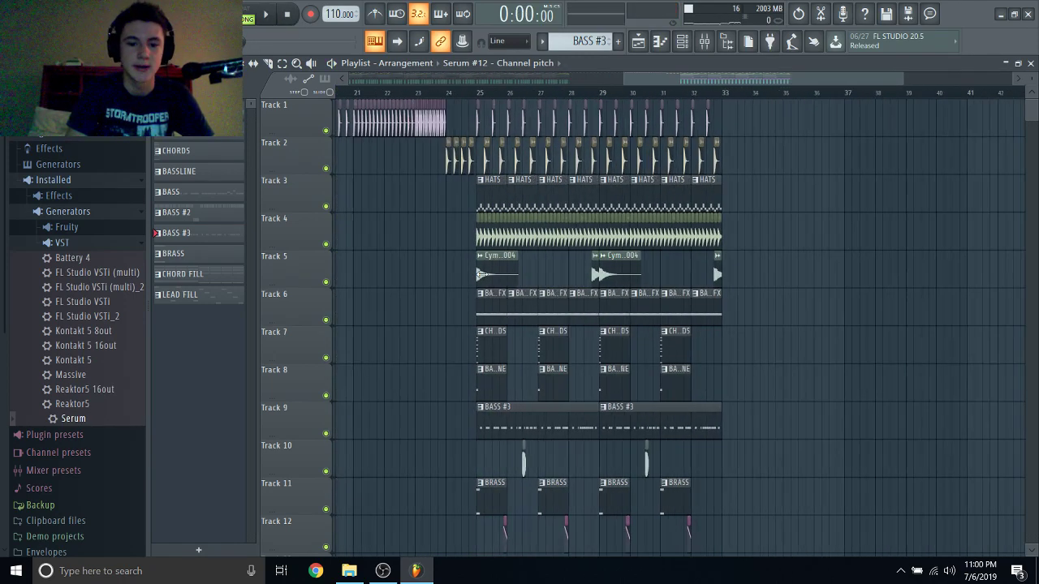
click(479, 97)
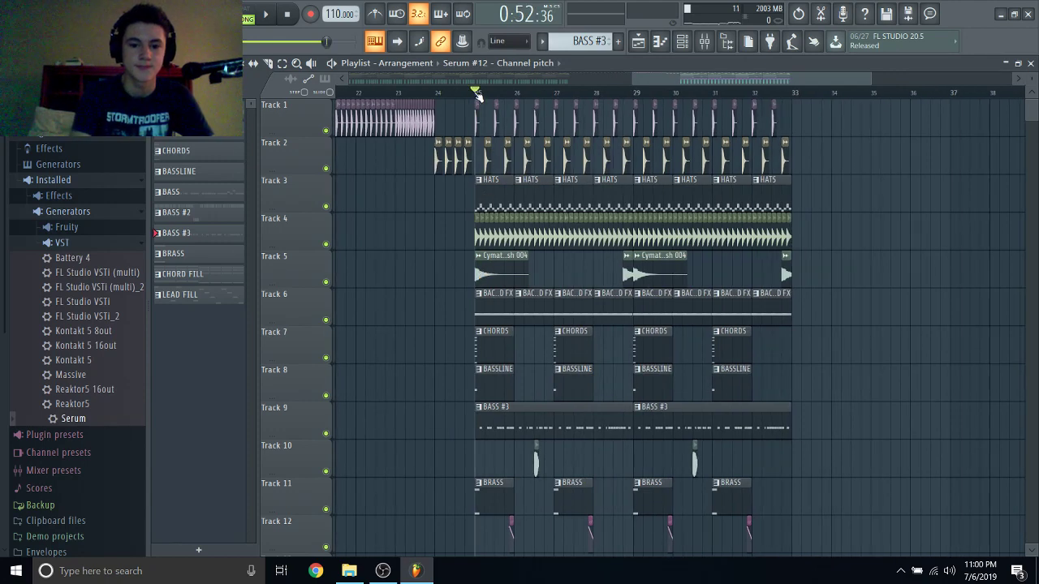
key(space)
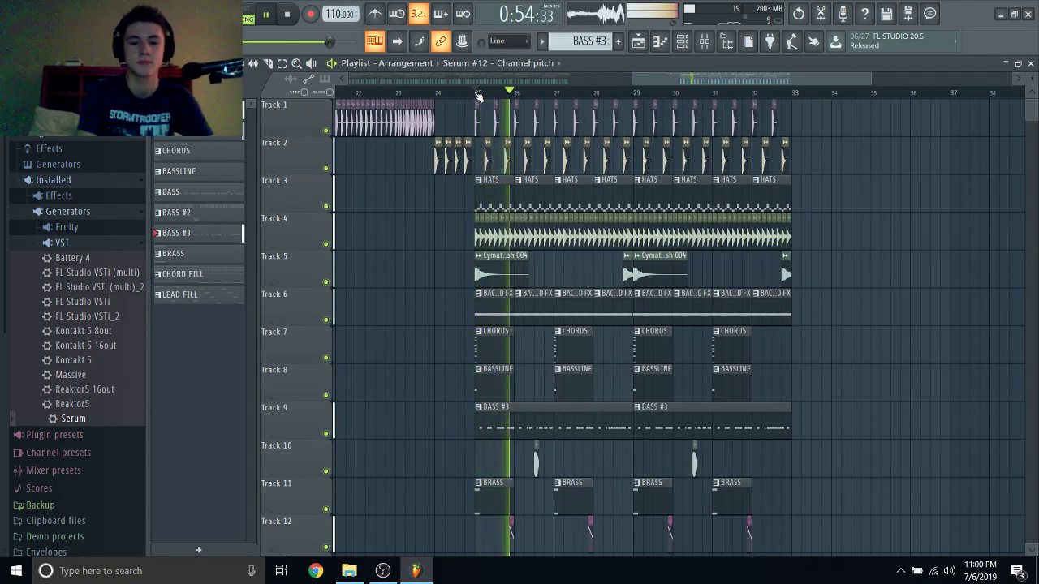
scroll(479, 96, up, 5)
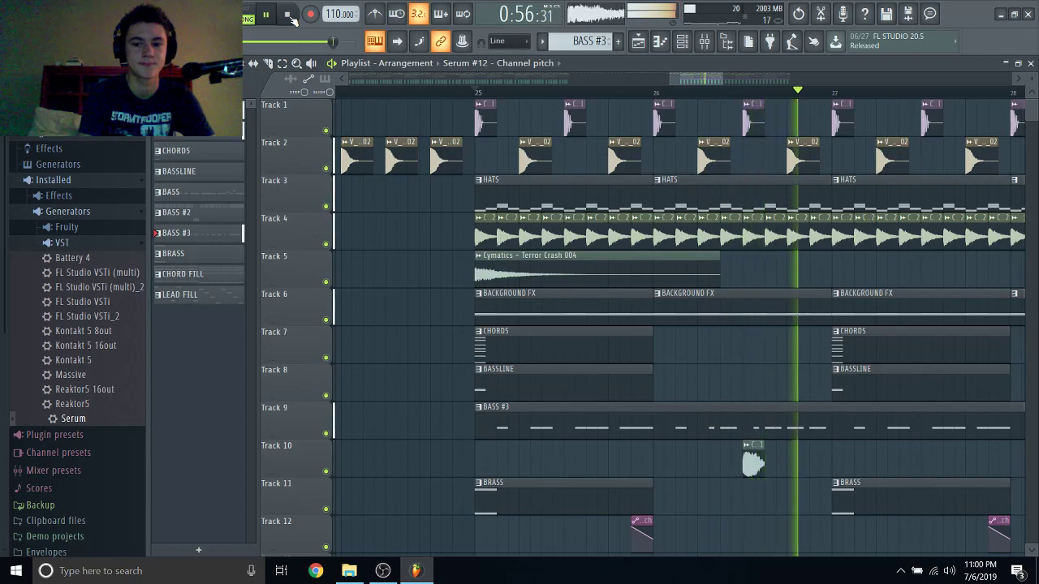
click(288, 14)
Look over both sections of the Glitchhop arrangement and place the playhead at bar 9, where BASS #2 starts.
scroll(422, 411, down, 5)
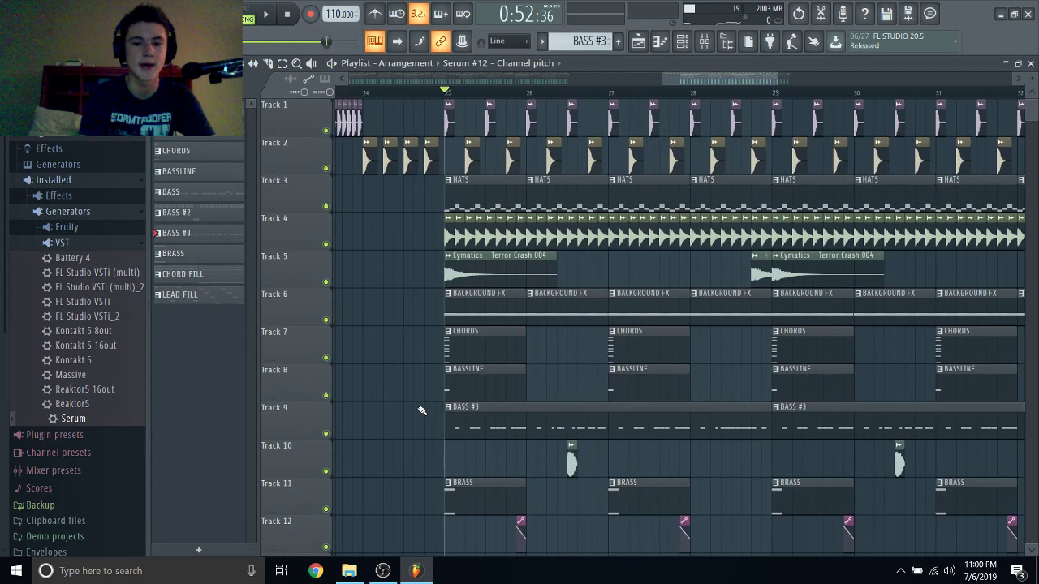
scroll(422, 410, down, 5)
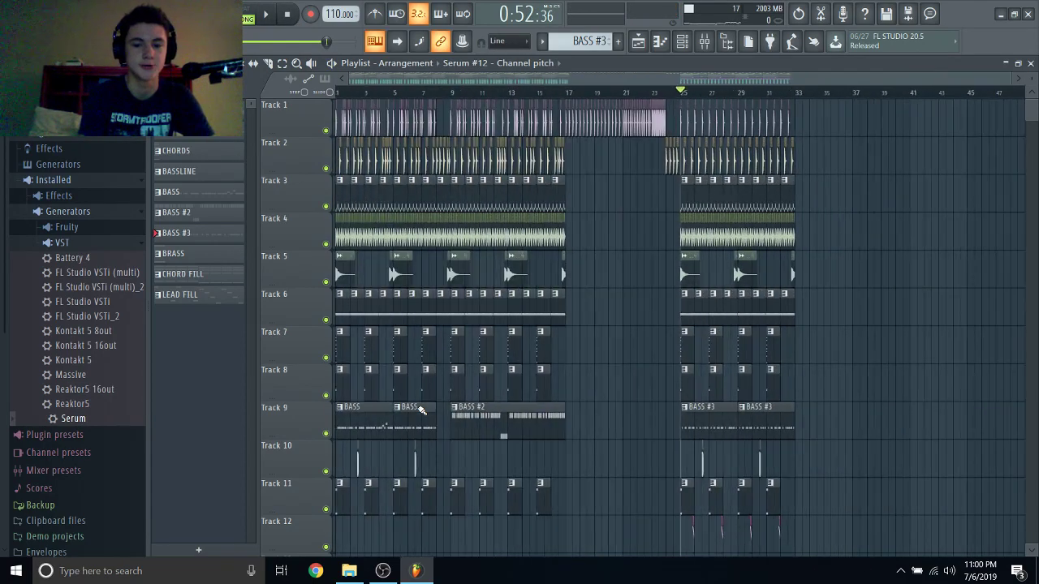
scroll(422, 411, up, 5)
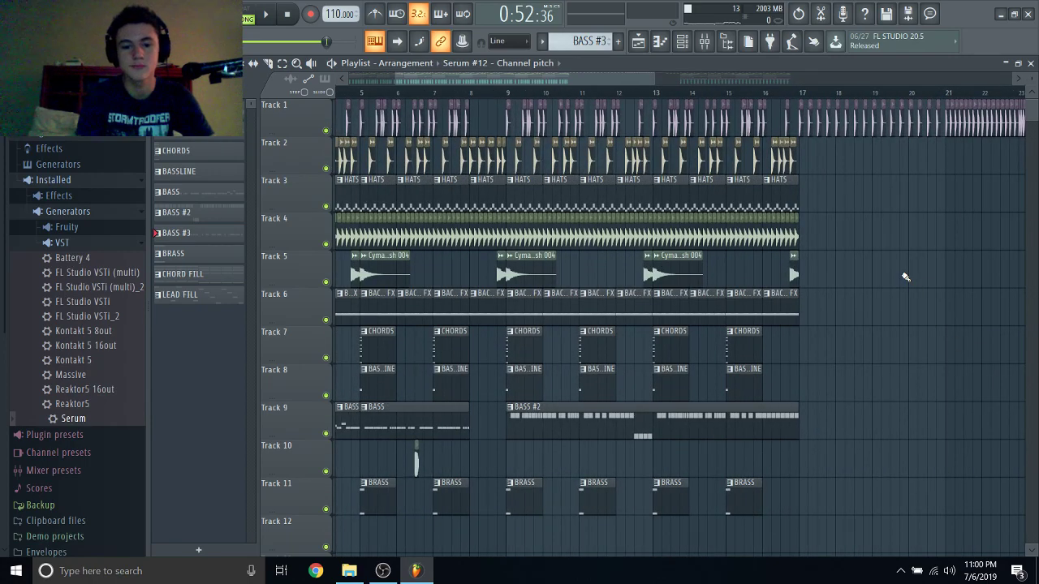
scroll(905, 277, up, 3)
scroll(905, 277, down, 3)
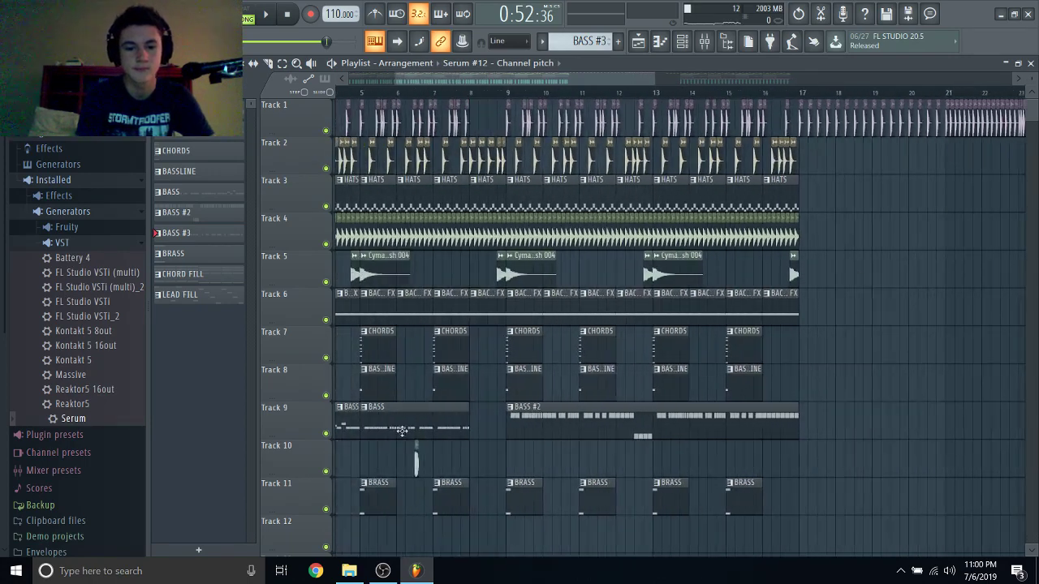
scroll(461, 466, left, 3)
scroll(628, 416, up, 3)
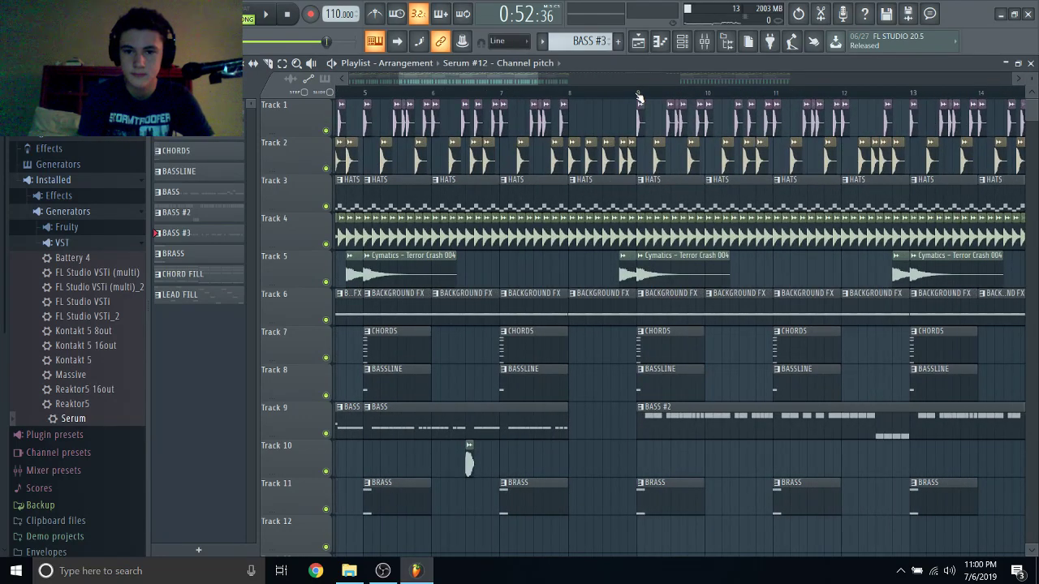
click(638, 93)
scroll(796, 396, left, 4)
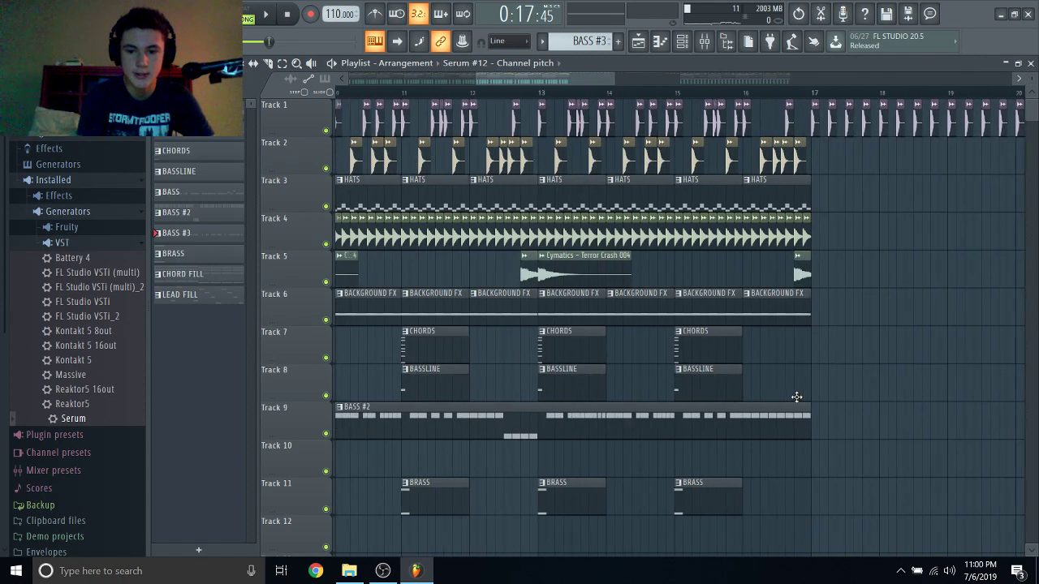
Open the recent project I Am Psych-Kid.flp without saving changes to the Glitchhop project.
key(alt+f)
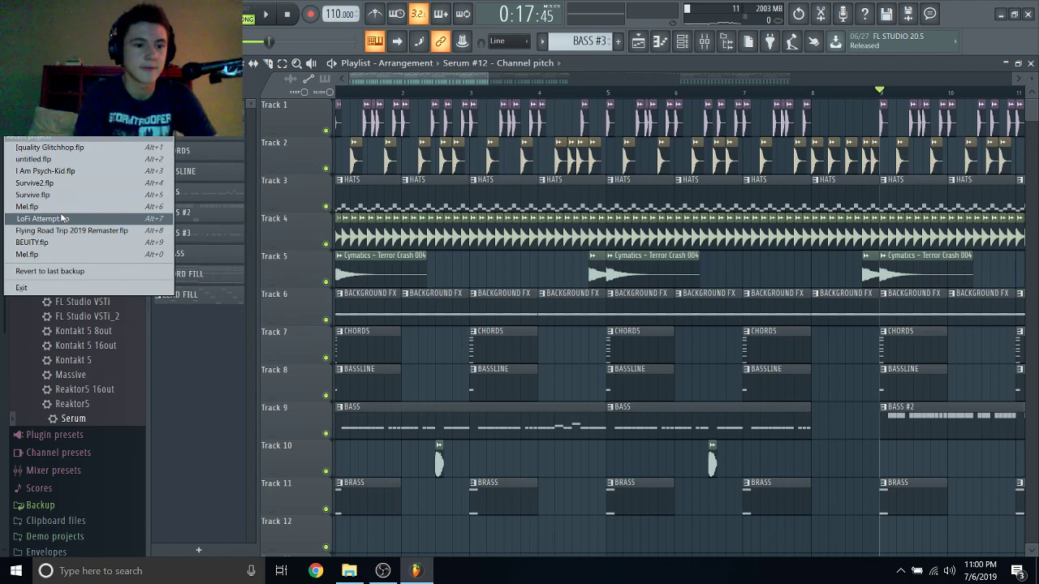
click(51, 172)
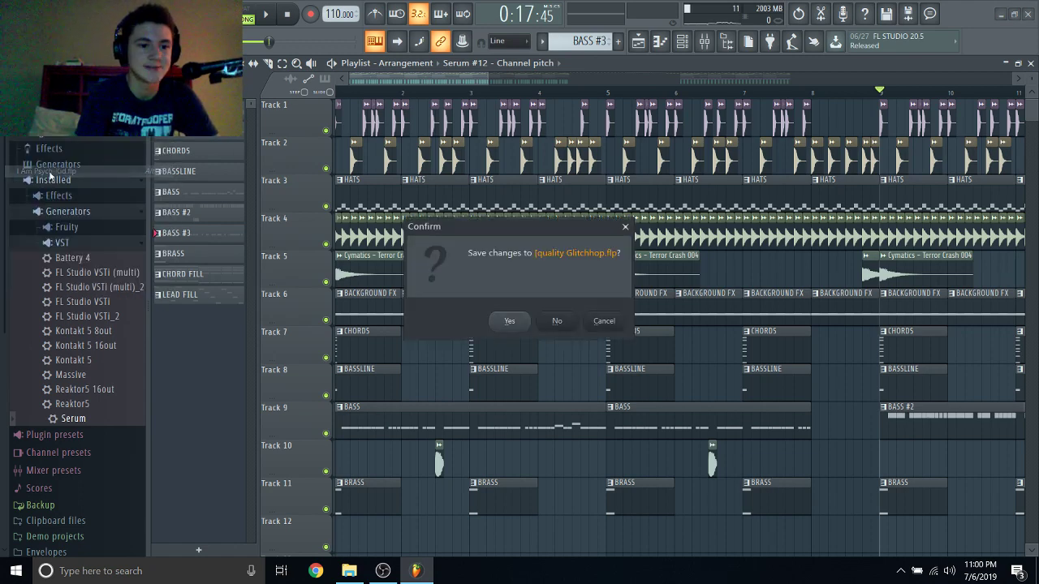
click(547, 320)
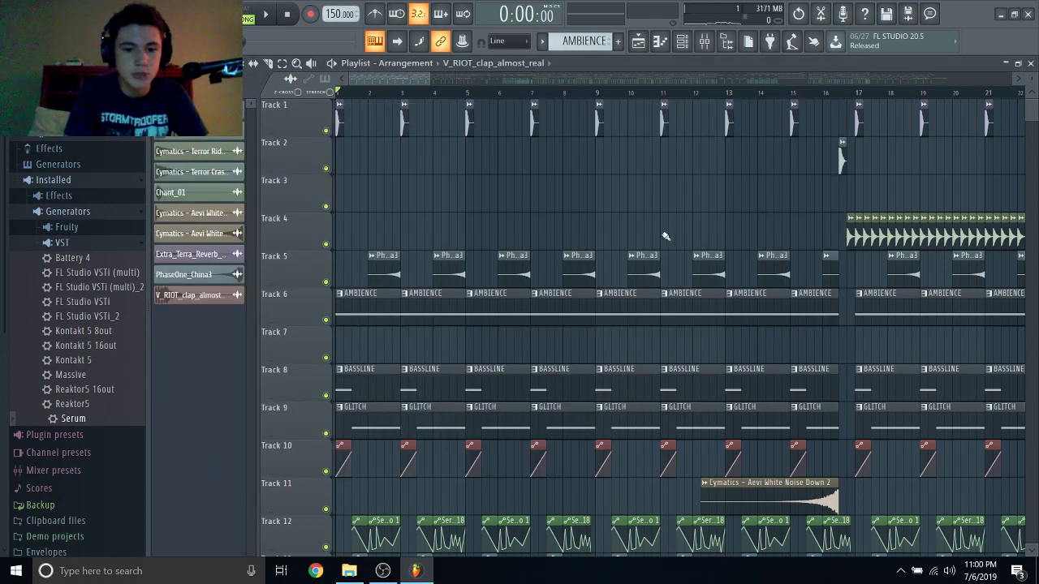
Examine the project's arrangement and briefly play it from bar 49, where the BASS and SUB clips start.
scroll(667, 235, down, 5)
scroll(667, 236, down, 5)
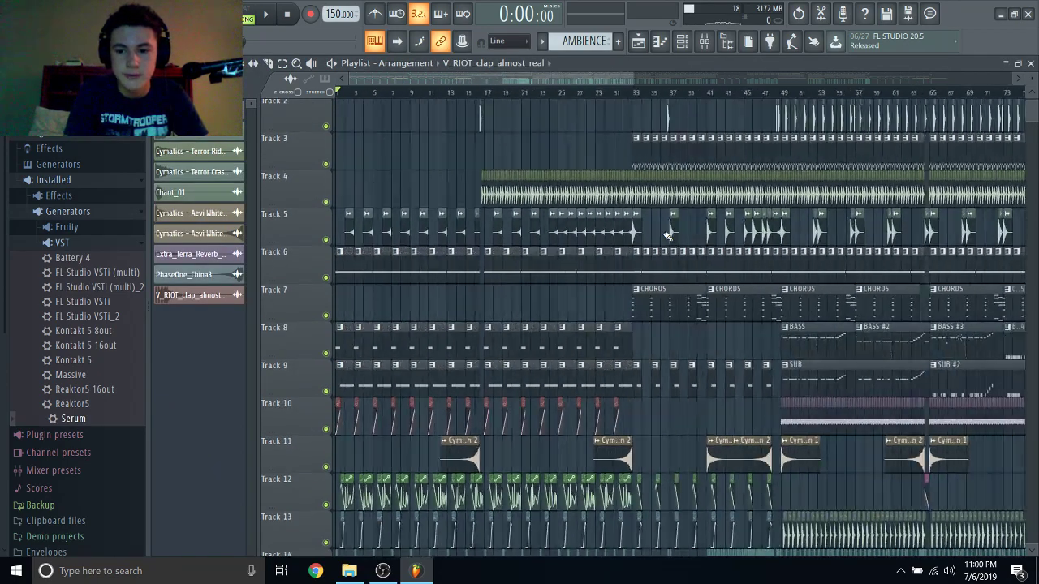
scroll(560, 233, up, 8)
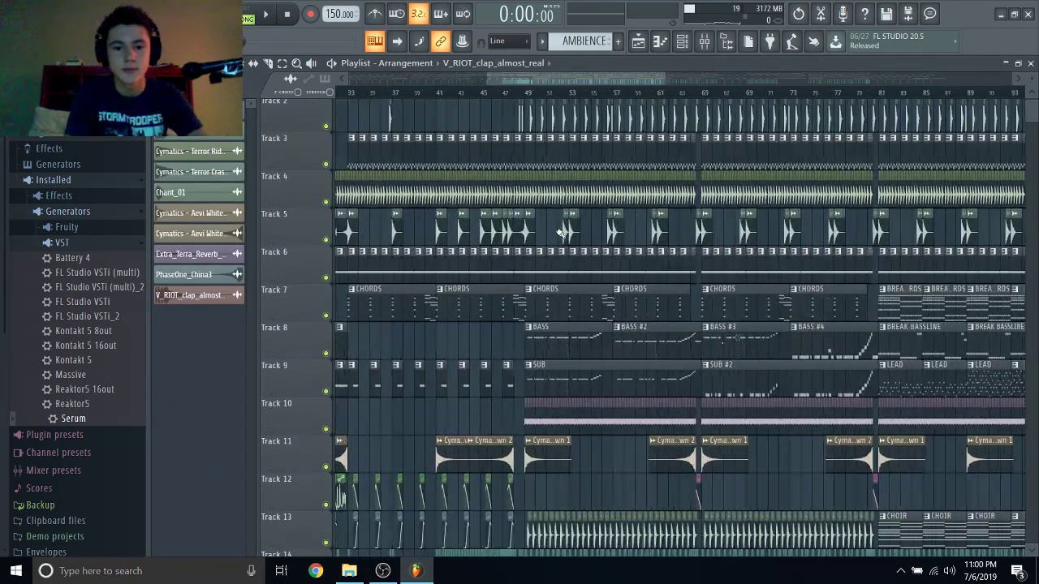
click(426, 91)
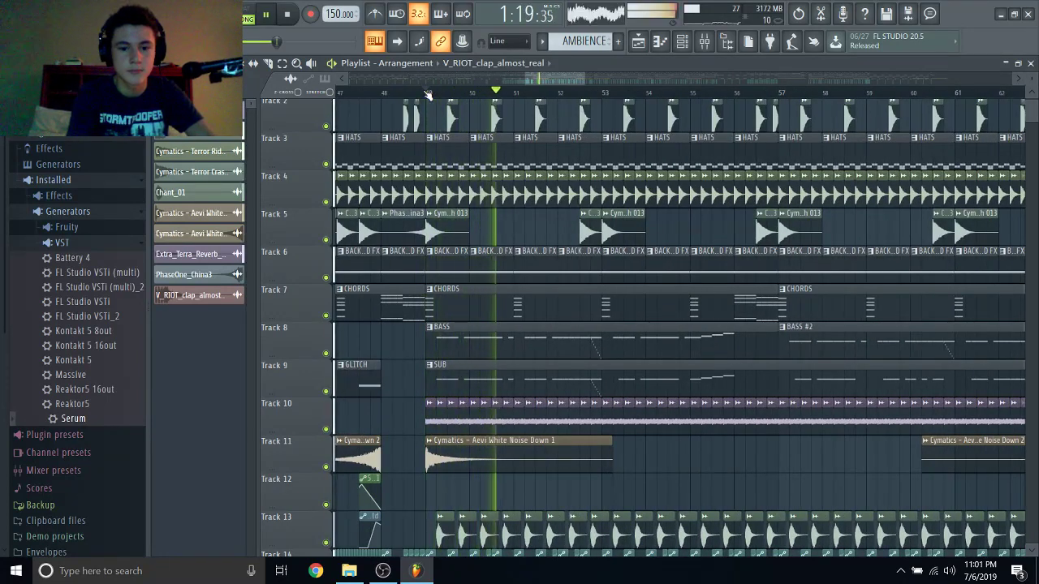
key(space)
scroll(480, 256, up, 4)
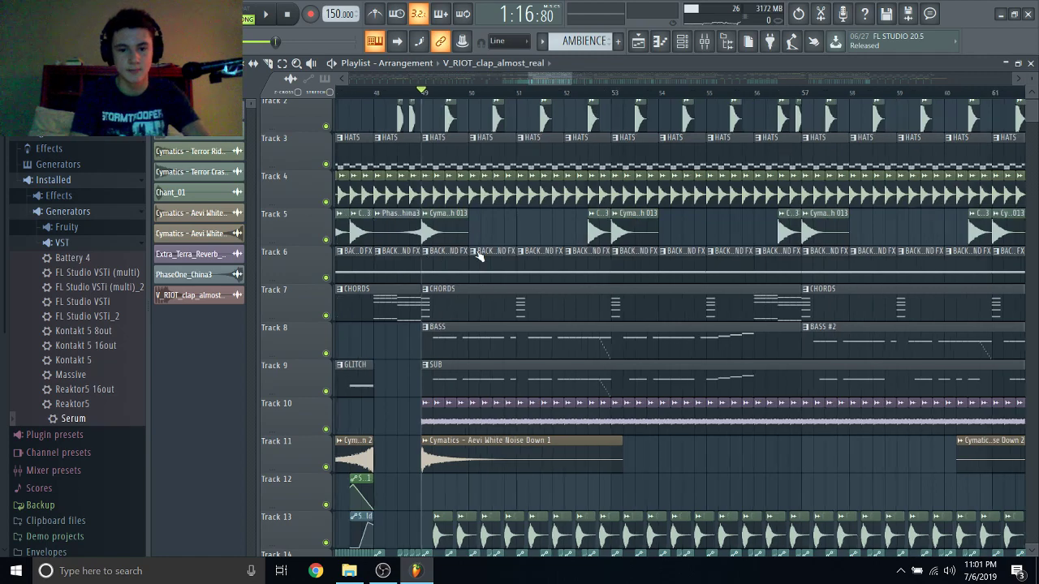
Mark the timeline from the middle of bar 50 to bar 51, audition that range, and deselect the clips.
drag(517, 95, 570, 95)
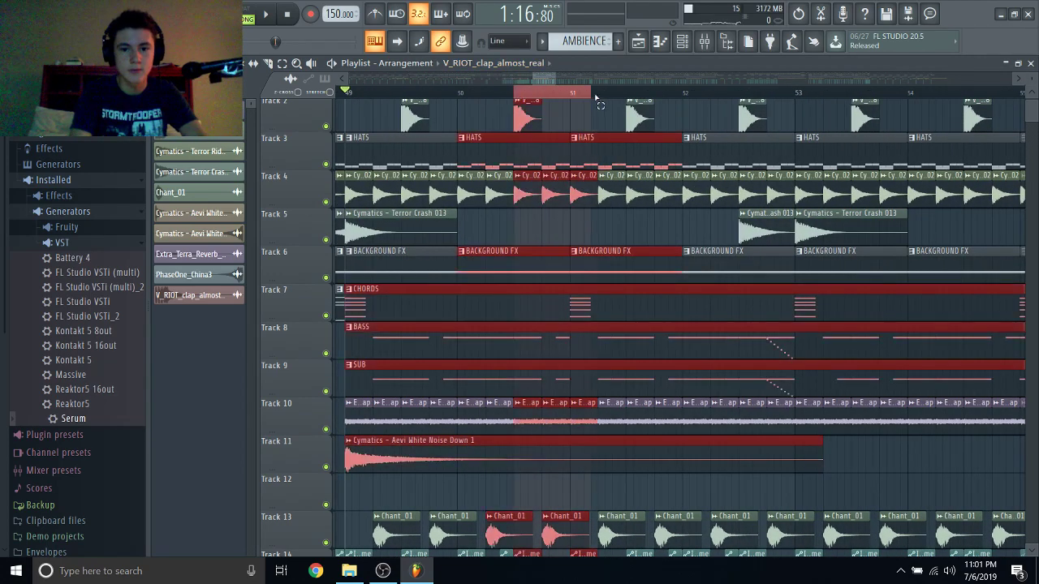
key(space)
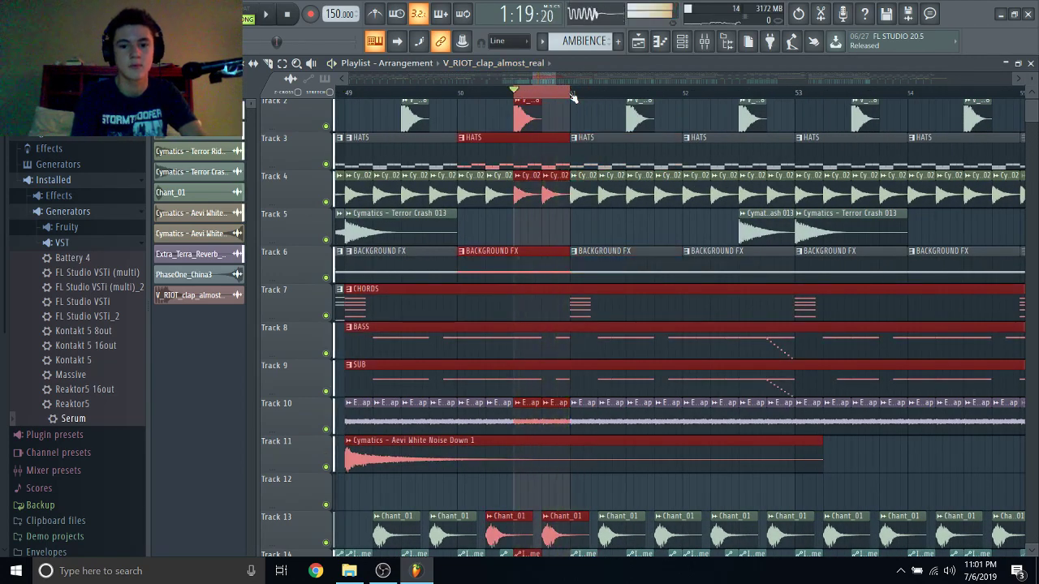
key(space)
key(space)
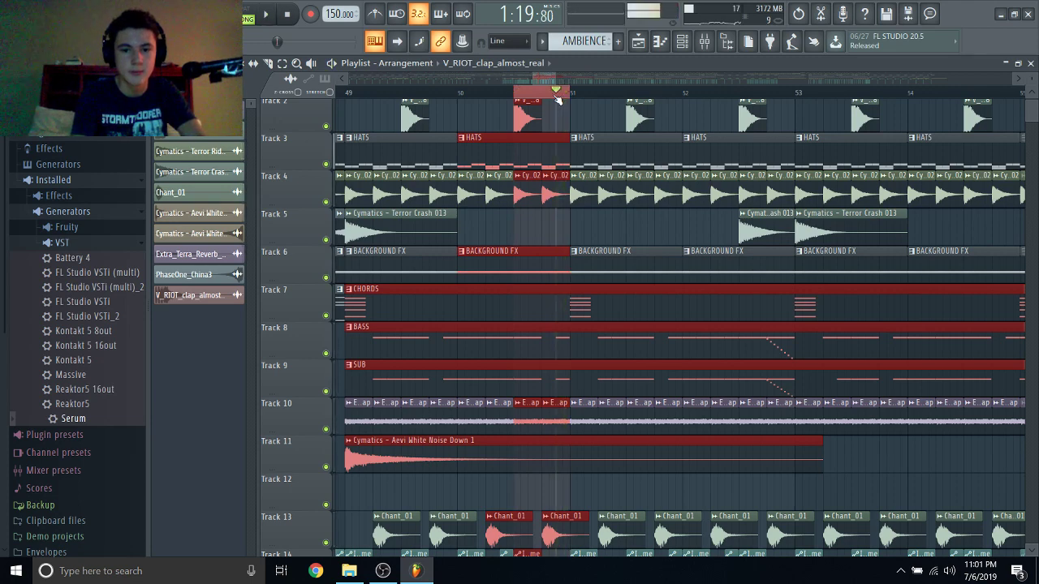
key(space)
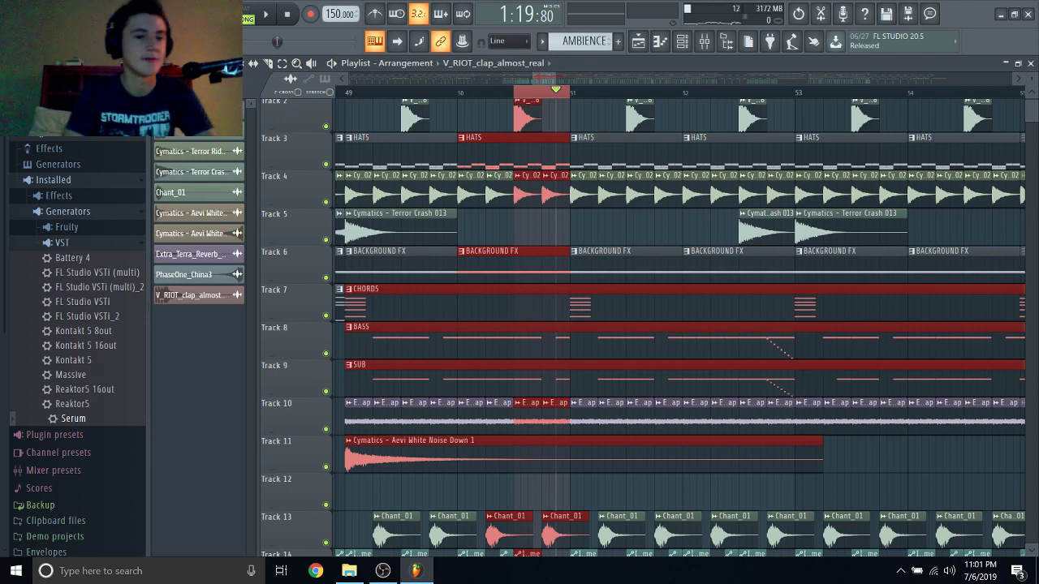
scroll(209, 229, up, 5)
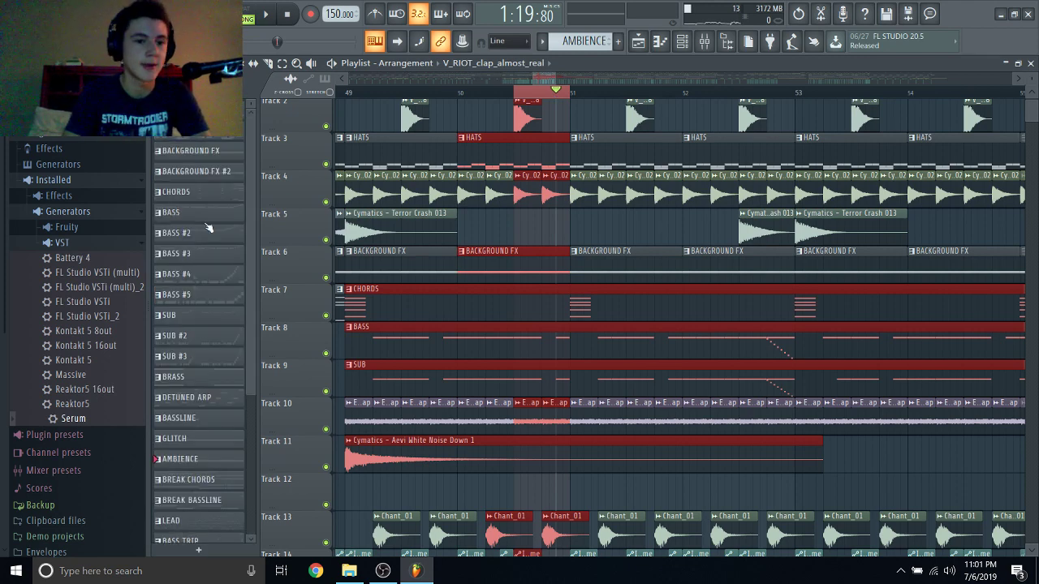
click(533, 239)
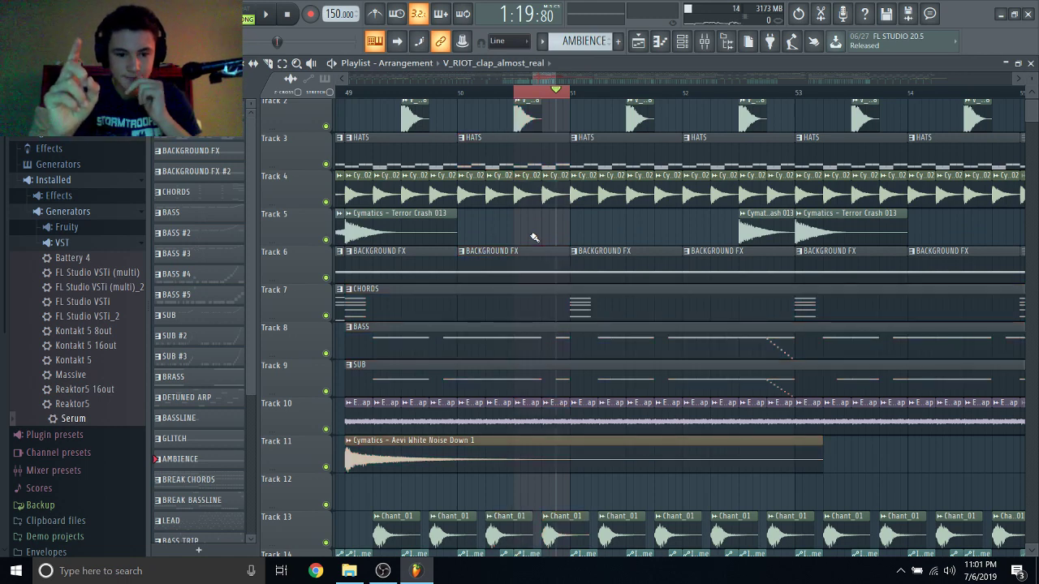
Open the BASS pattern to view its piano roll and channels, and inspect the Serum #5 synth before closing it.
scroll(173, 455, down, 1)
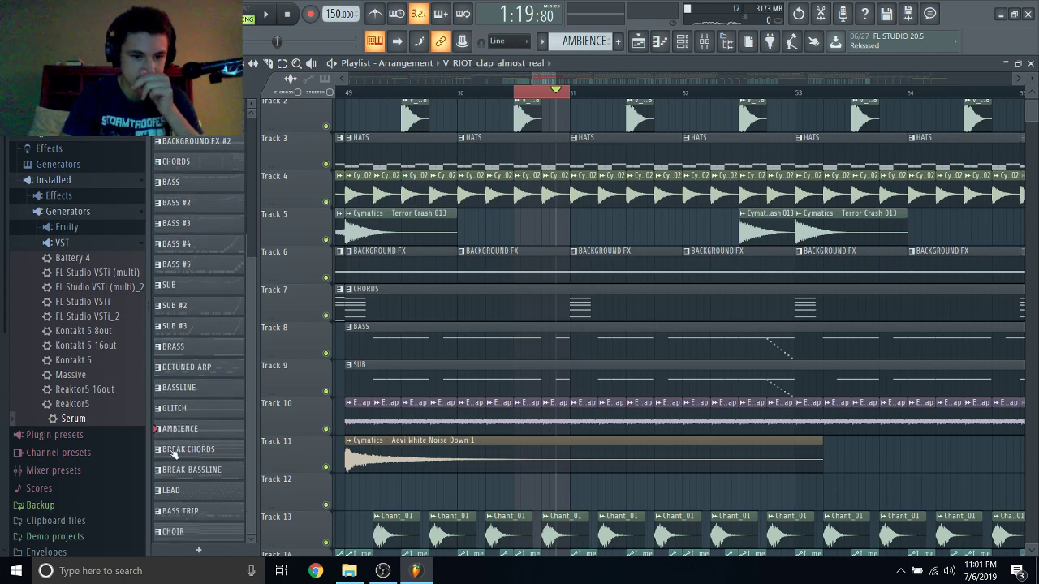
scroll(163, 193, up, 1)
double_click(208, 224)
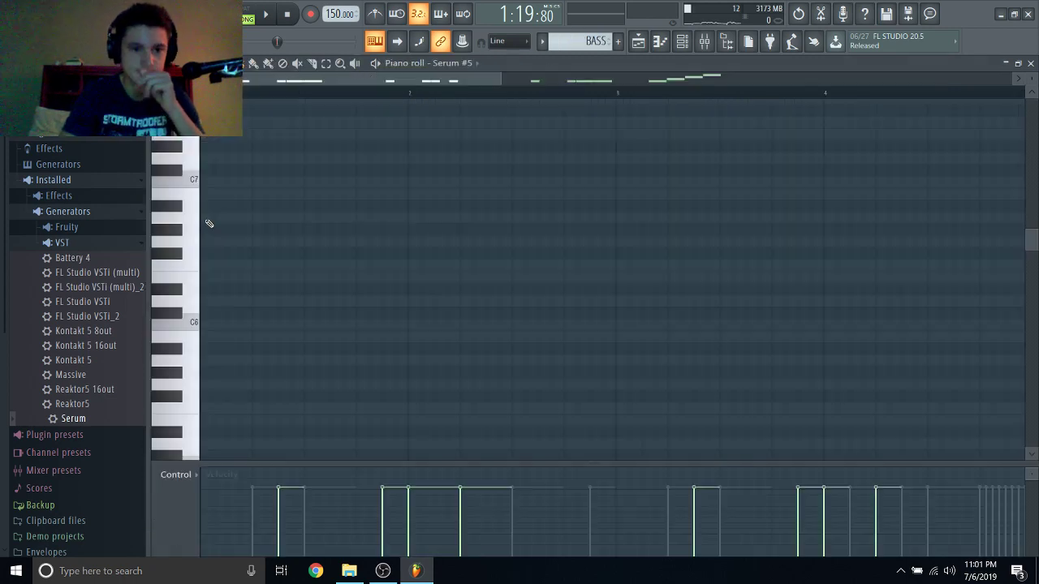
click(1031, 63)
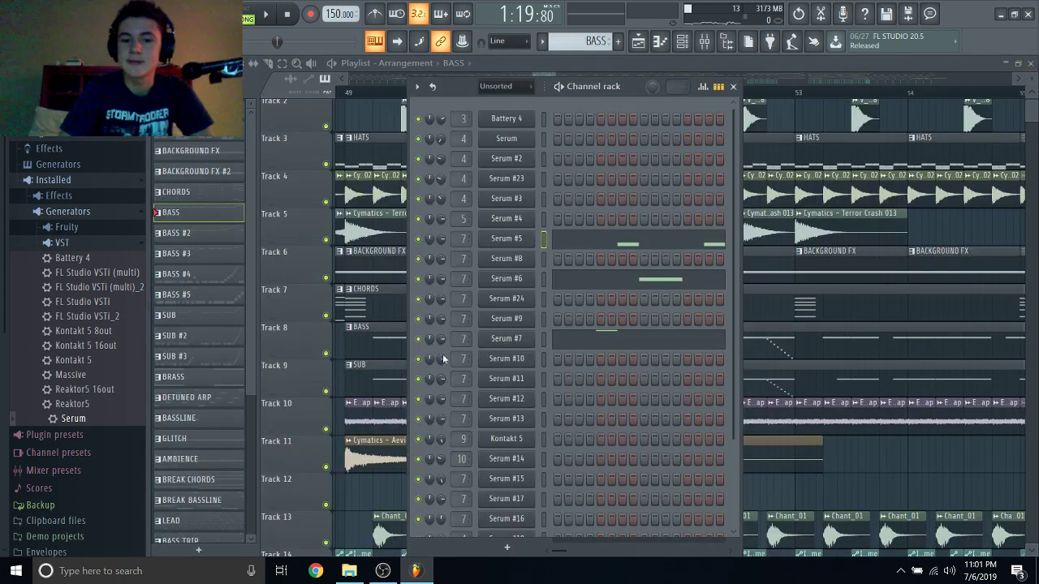
click(517, 238)
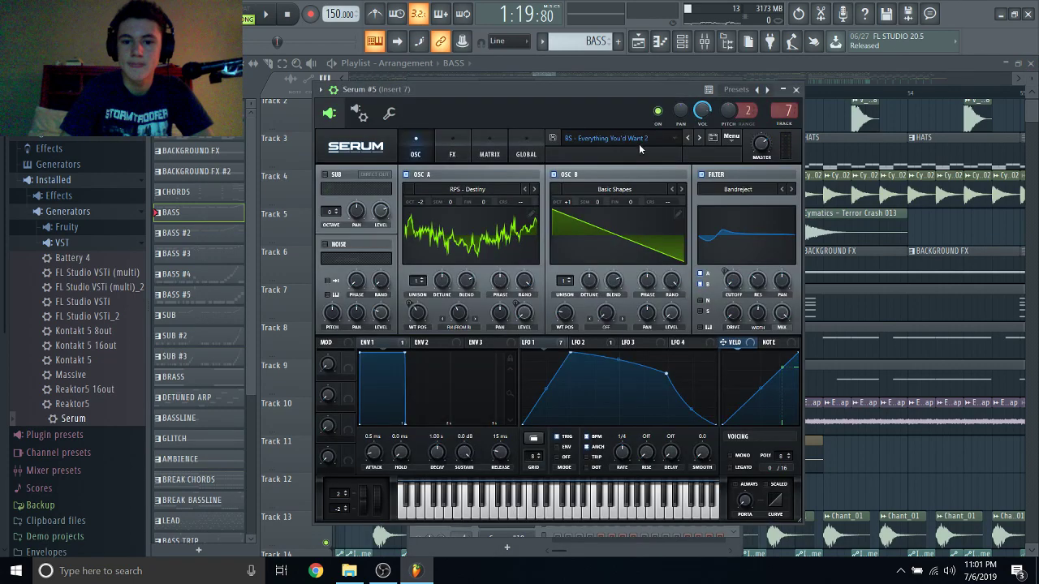
click(796, 89)
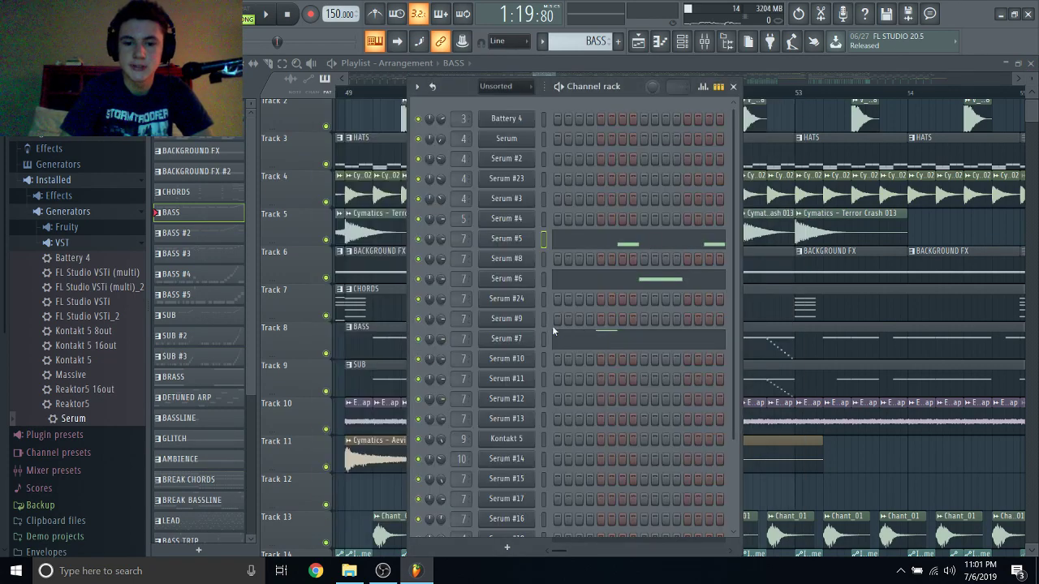
Open the Serum #7 synth from the BASS pattern's channels and inspect its oscillator wavetable and effects chain.
click(532, 340)
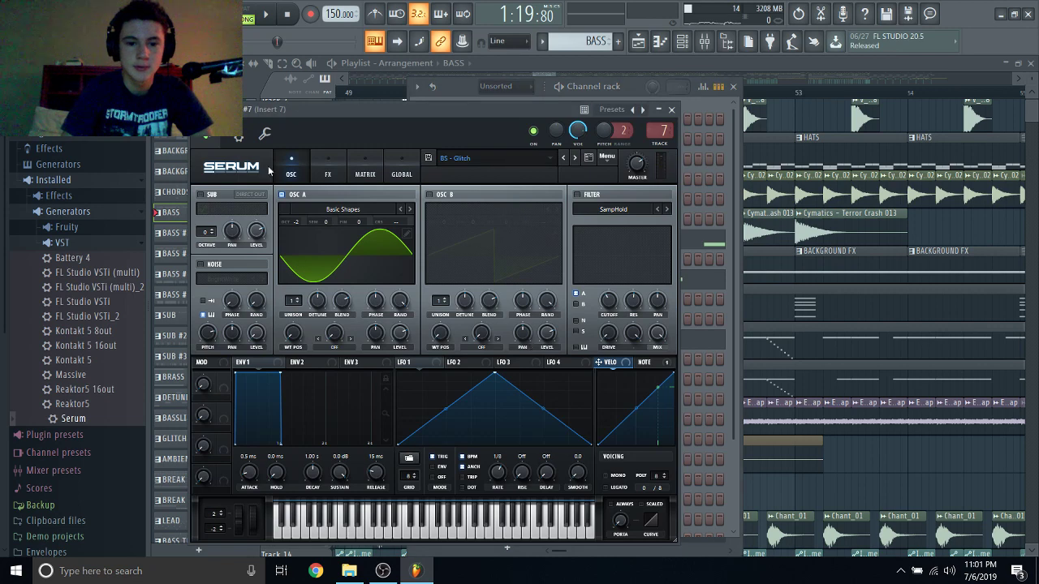
click(328, 264)
click(327, 264)
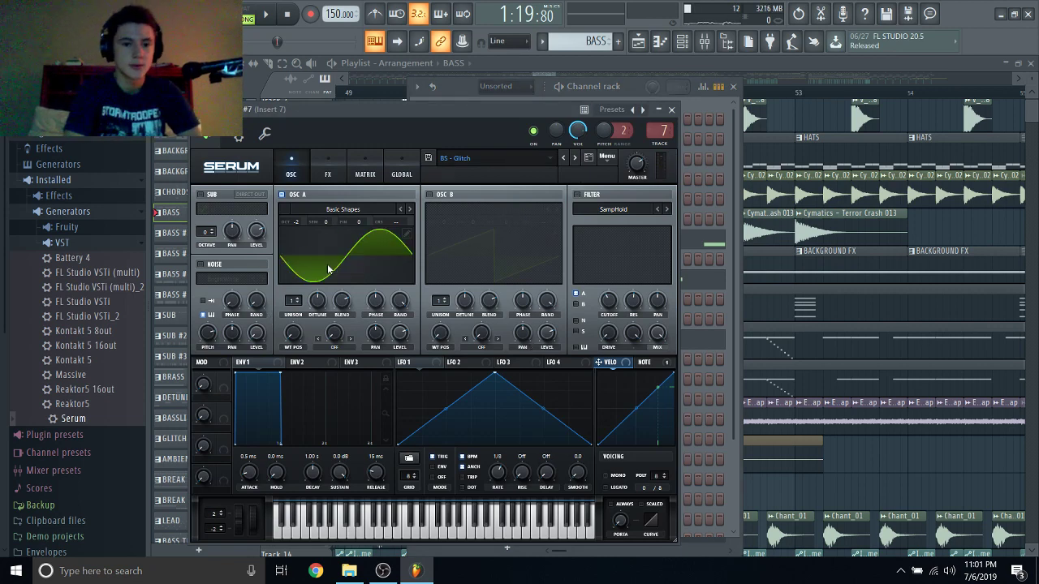
click(330, 252)
click(325, 172)
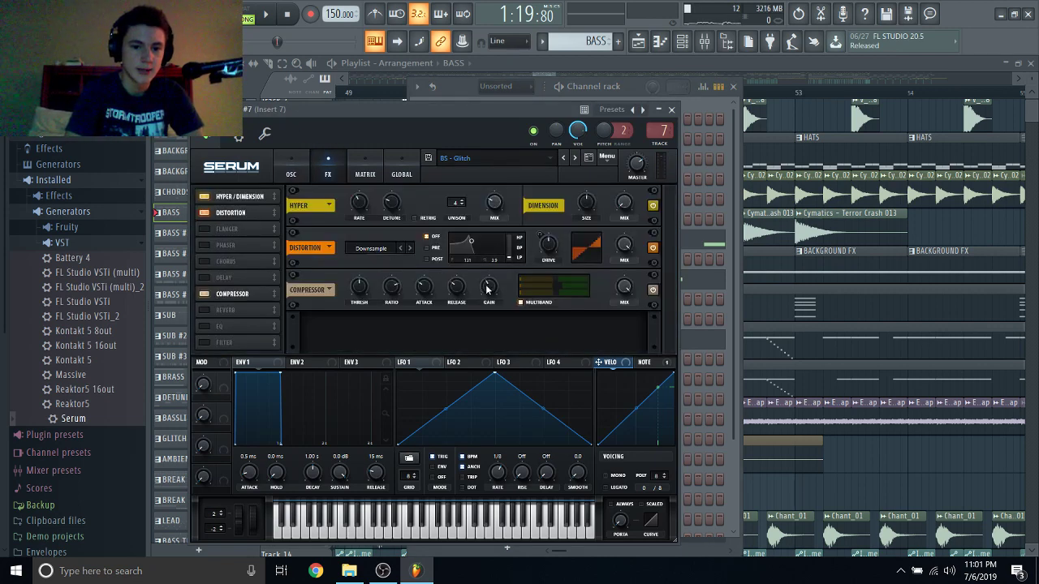
click(290, 170)
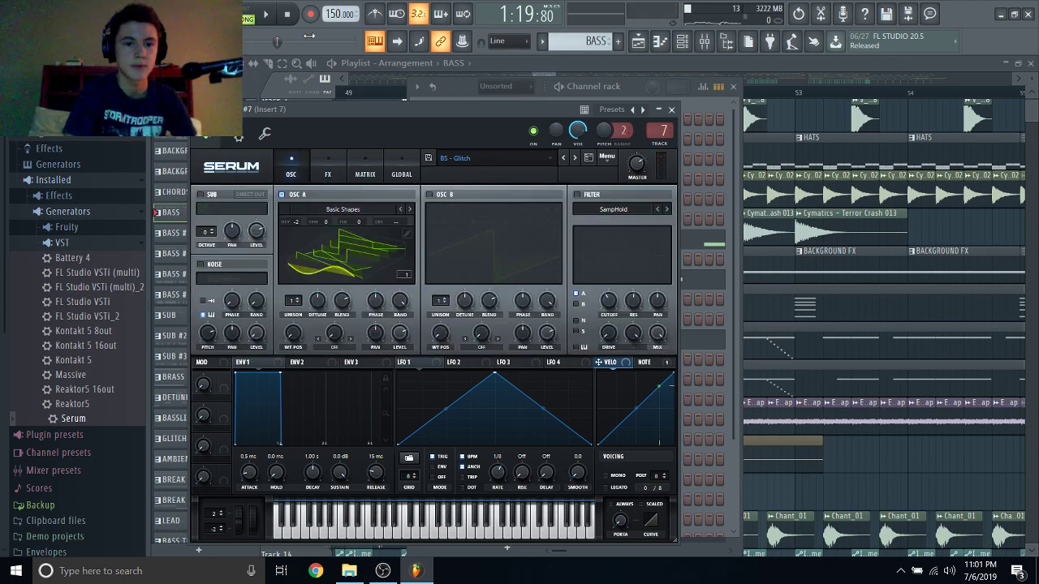
Reposition the song playhead in bar 50 and clear the marked time range ending at bar 51 in the playlist.
drag(291, 41, 315, 39)
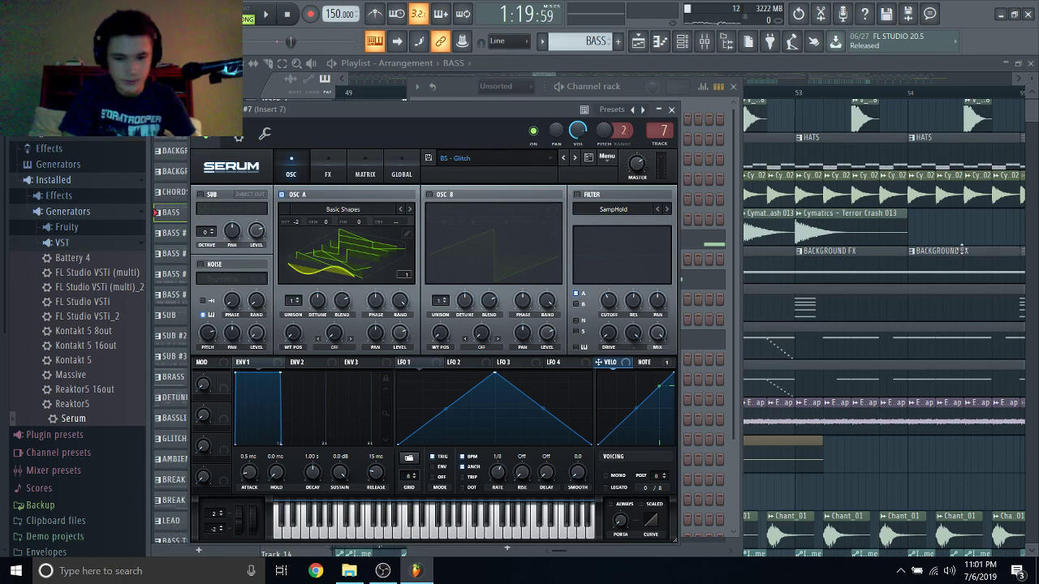
click(997, 329)
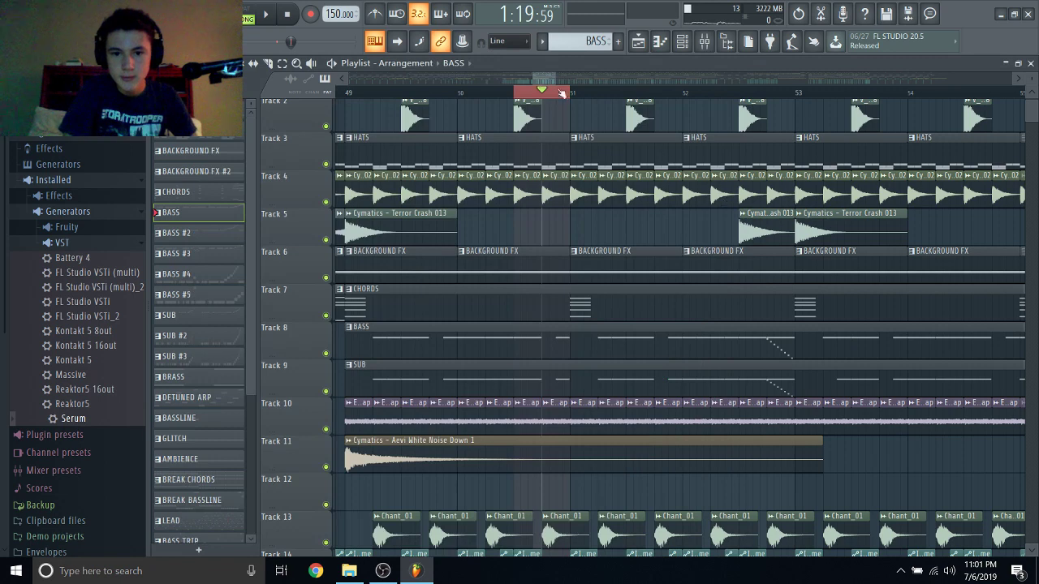
drag(569, 93, 514, 86)
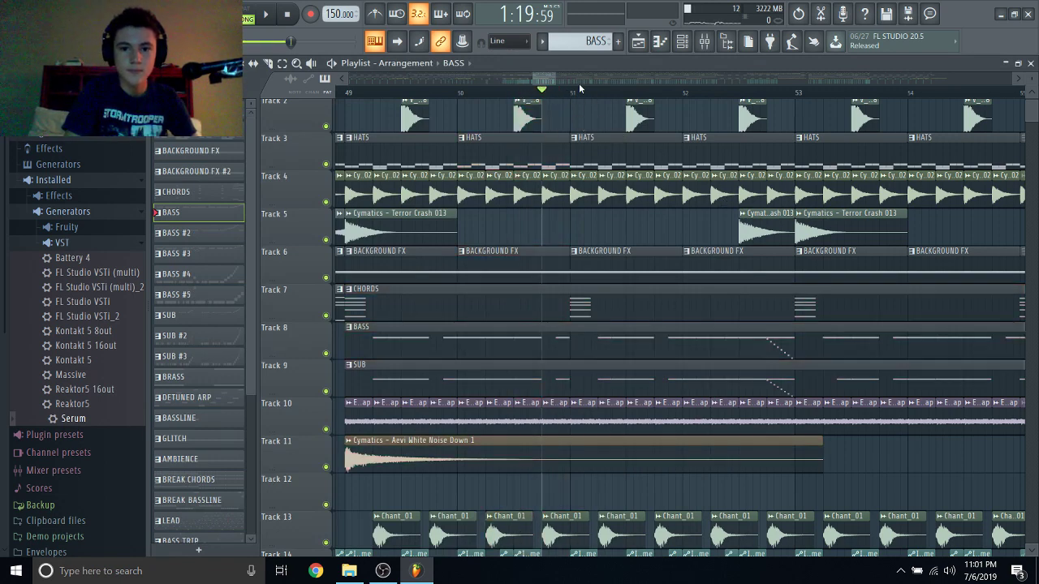
Reopen the BASS pattern's channels, view the Serum #7 synth once more, and close the synth and channel rack.
double_click(191, 216)
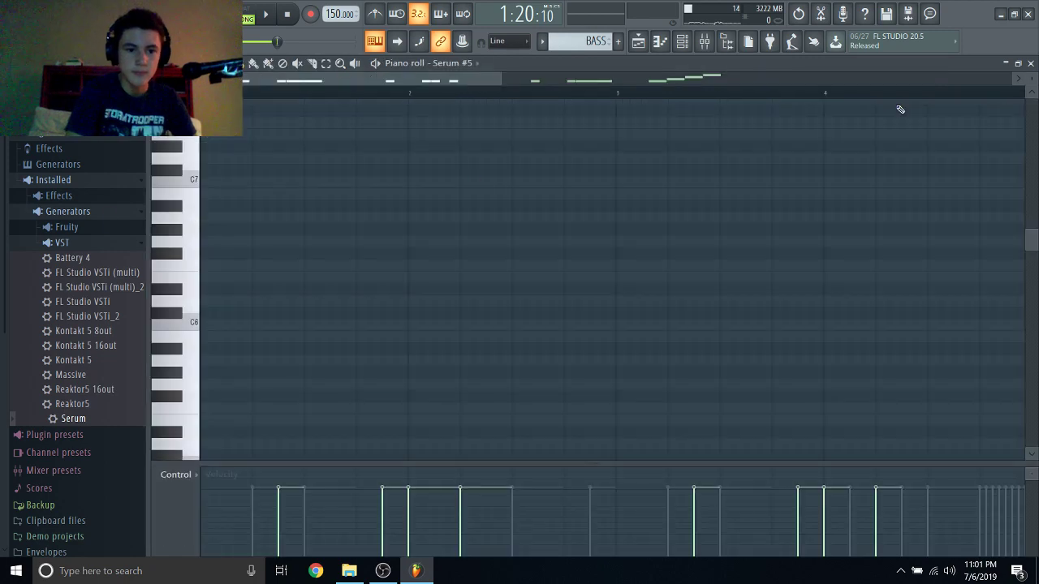
click(1030, 63)
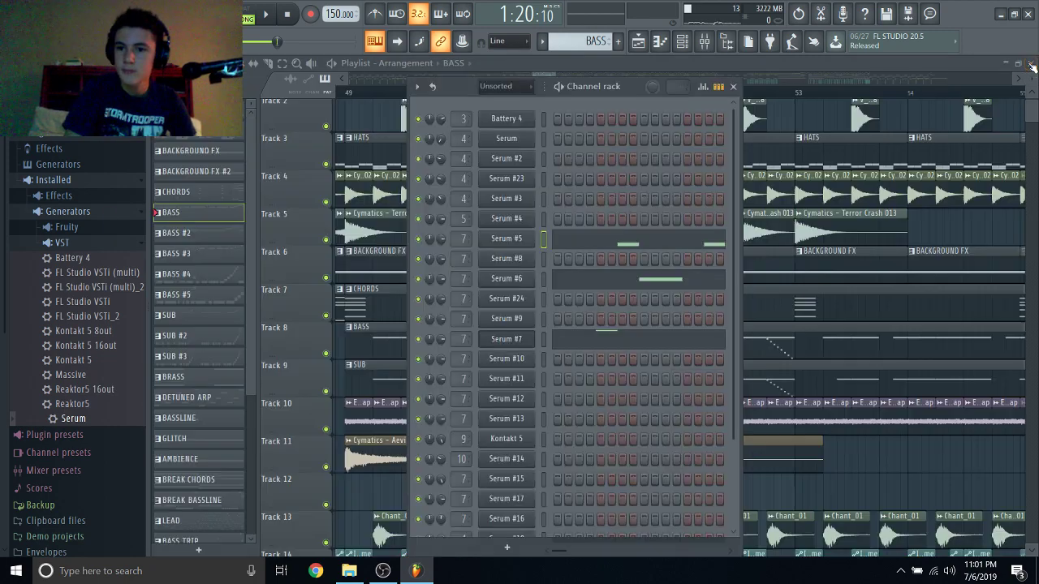
click(528, 341)
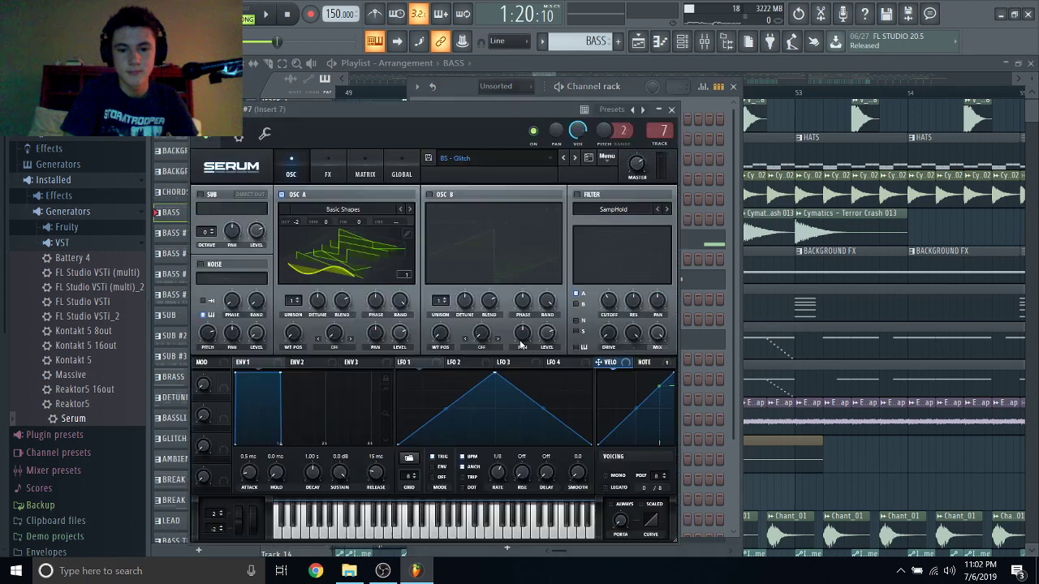
click(668, 111)
key(F6)
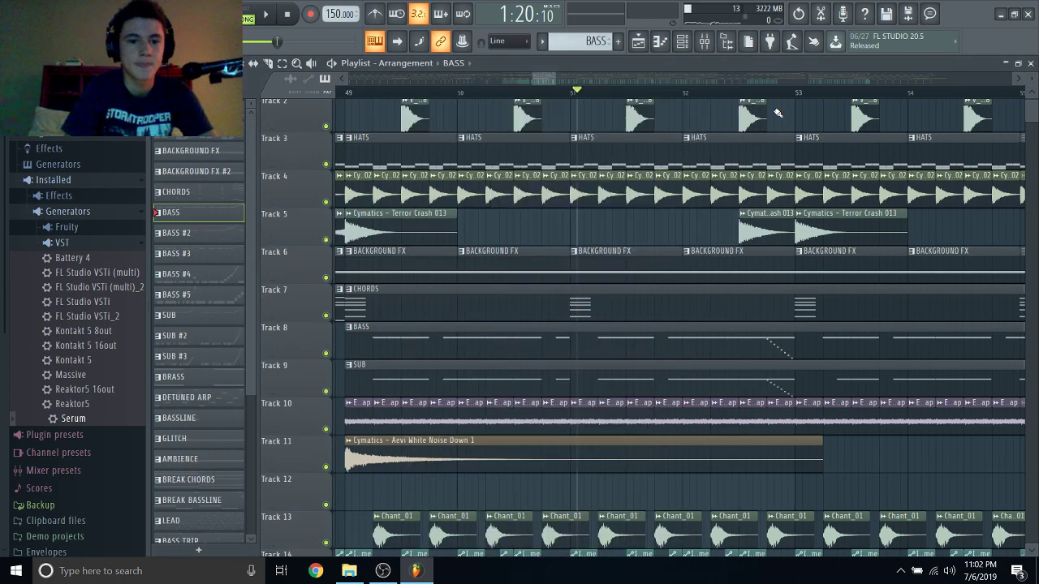
Open the recent project BEUITY.flp without saving changes to I Am Psych-Kid.flp.
scroll(776, 112, down, 6)
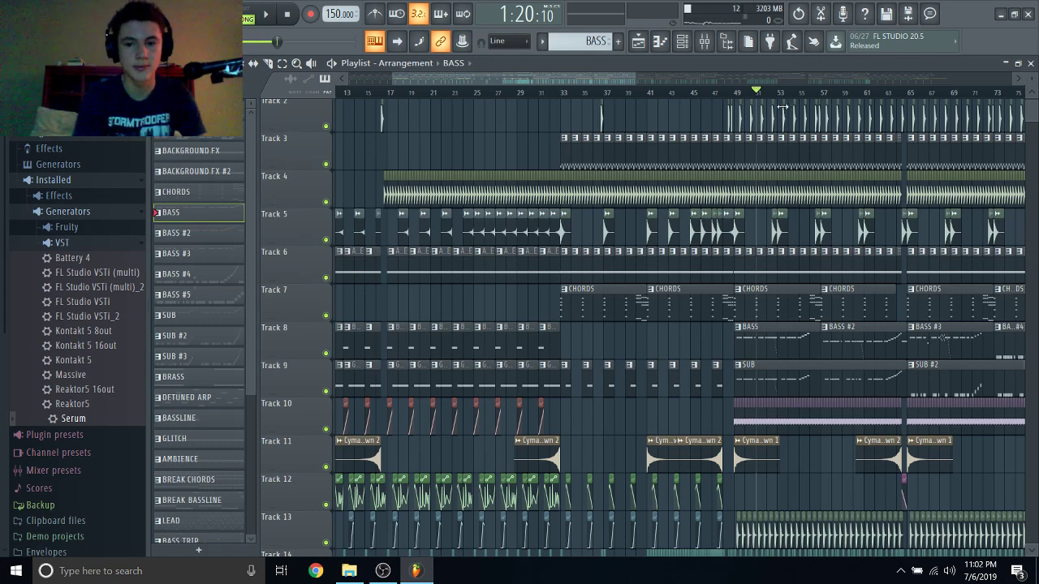
scroll(649, 132, up, 1)
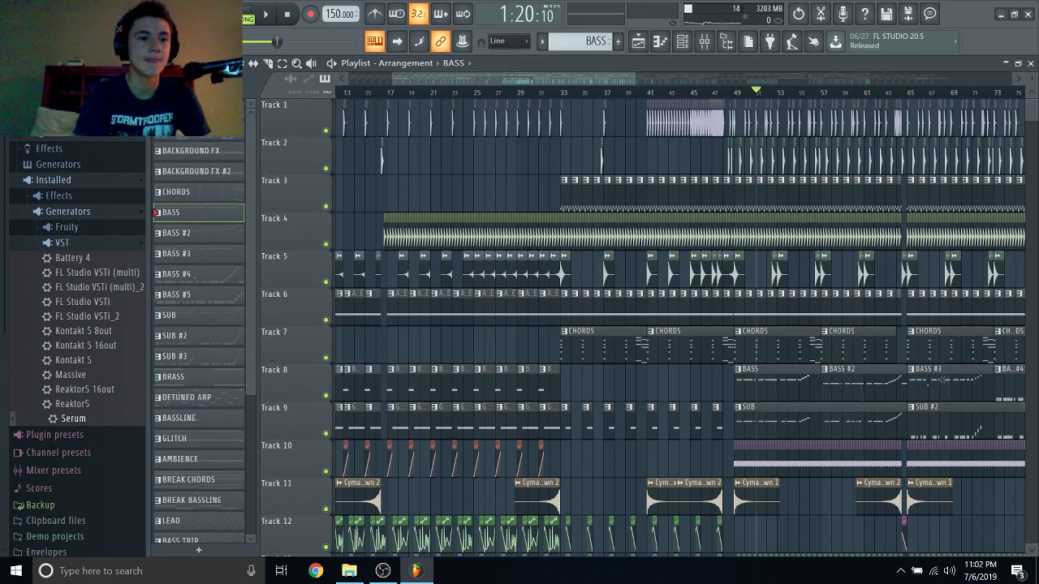
key(alt+f)
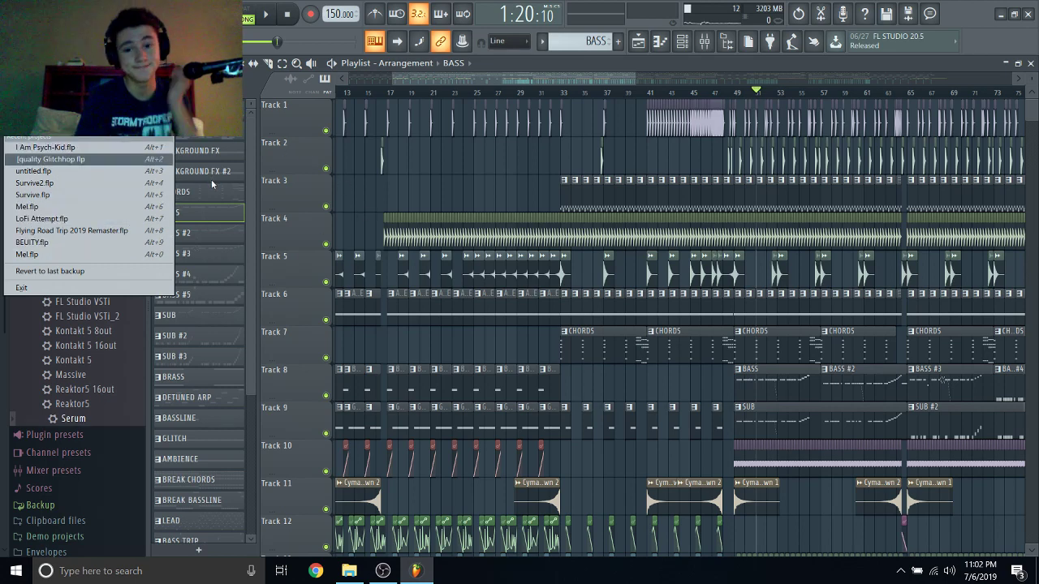
click(115, 242)
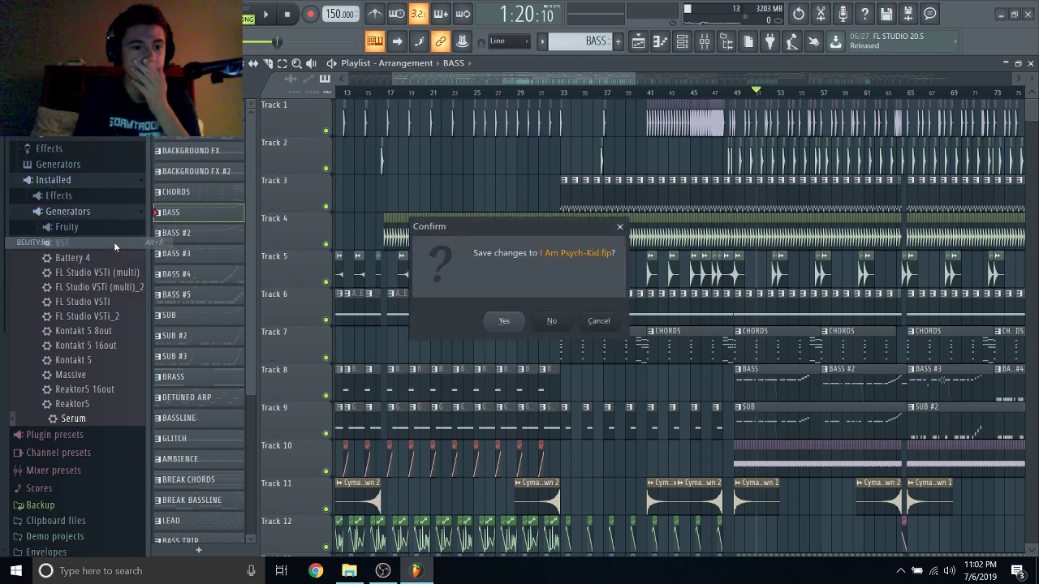
click(555, 323)
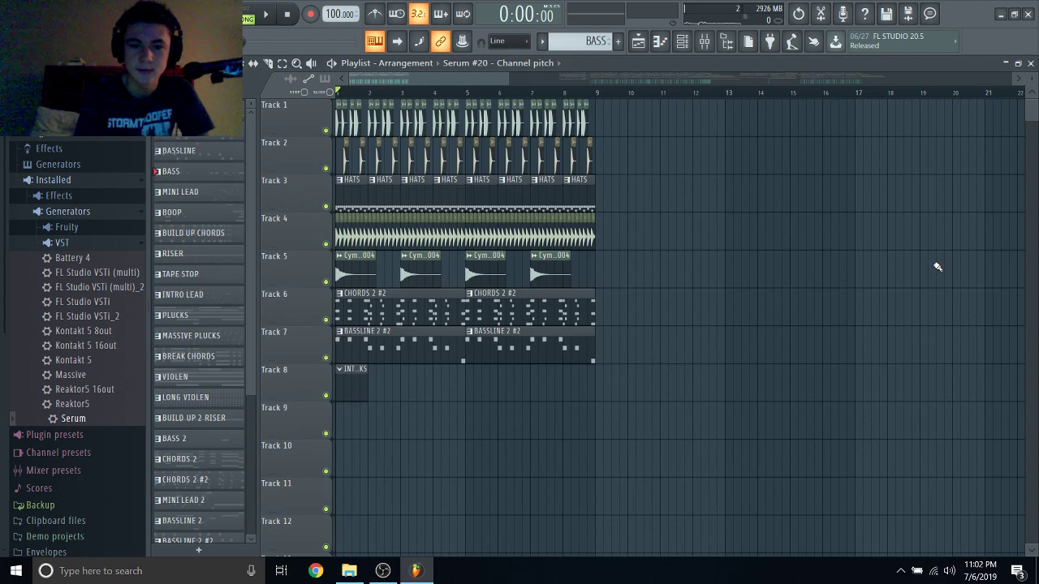
Examine the project's arrangement from the opening section through bar 69 and place the playhead at bar 51.
scroll(761, 257, right, 5)
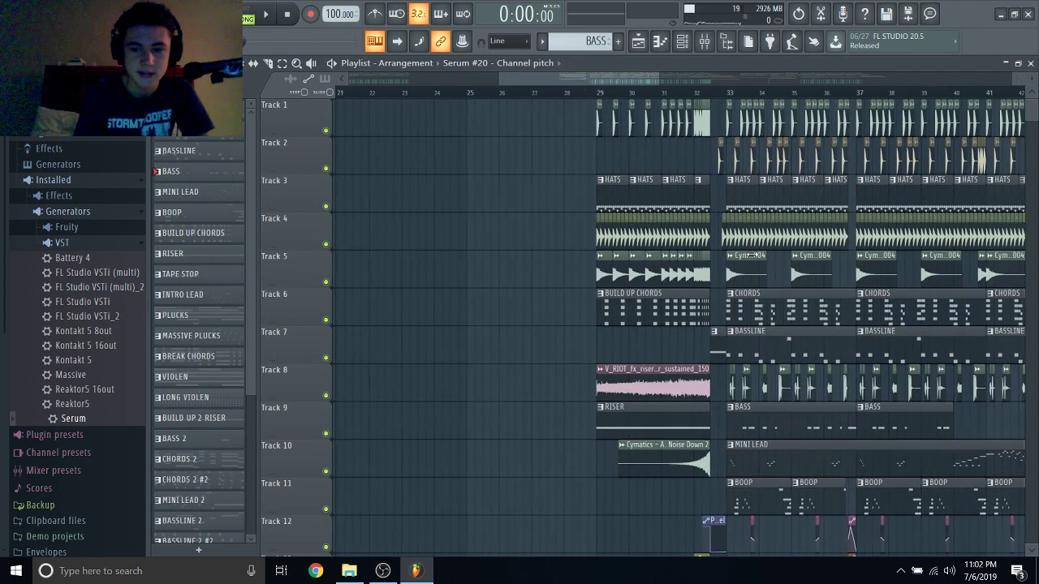
scroll(755, 256, left, 3)
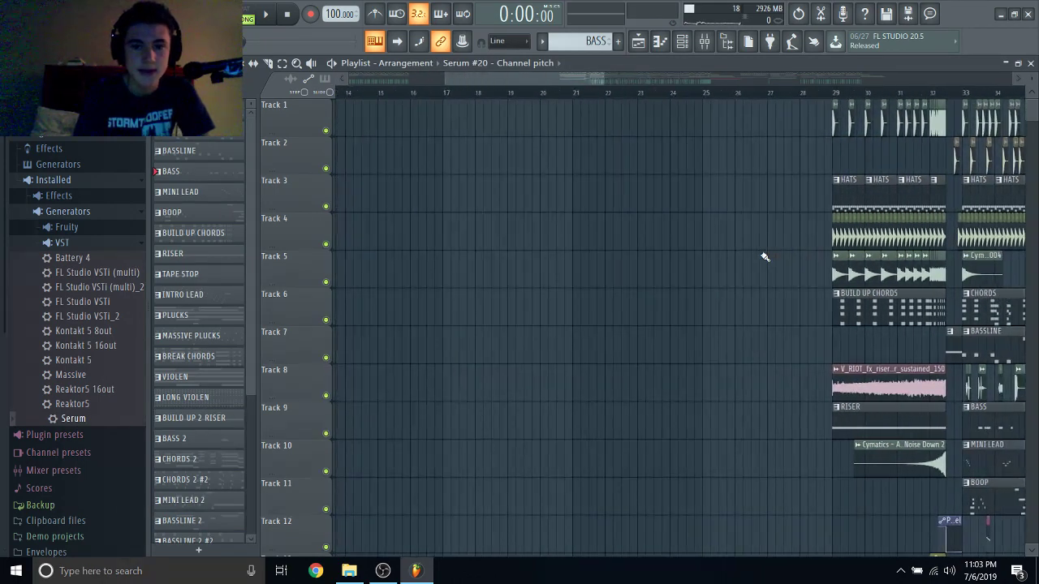
scroll(763, 257, left, 6)
scroll(763, 256, down, 2)
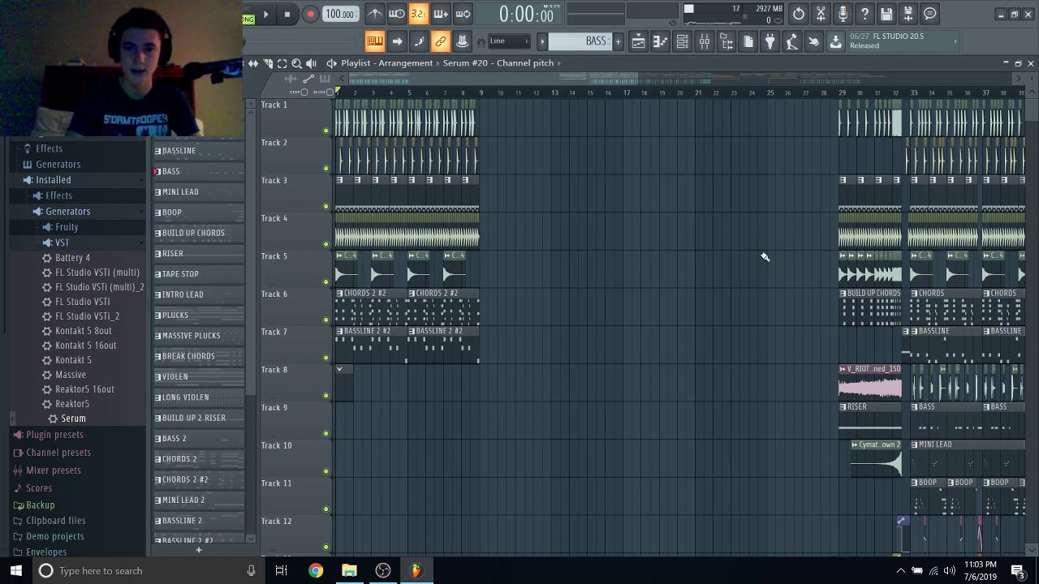
scroll(764, 257, right, 10)
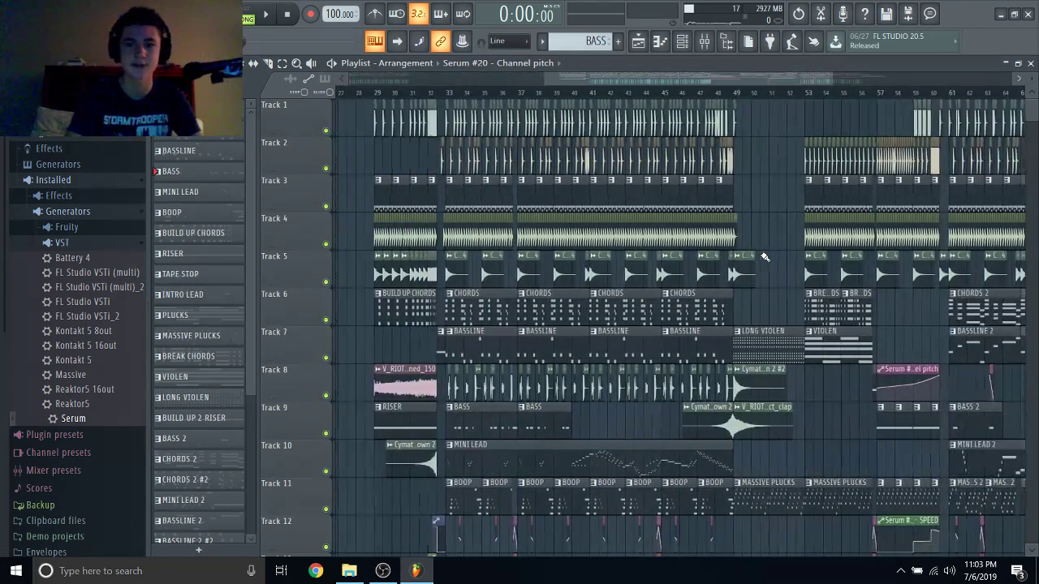
scroll(763, 256, right, 5)
scroll(764, 256, down, 3)
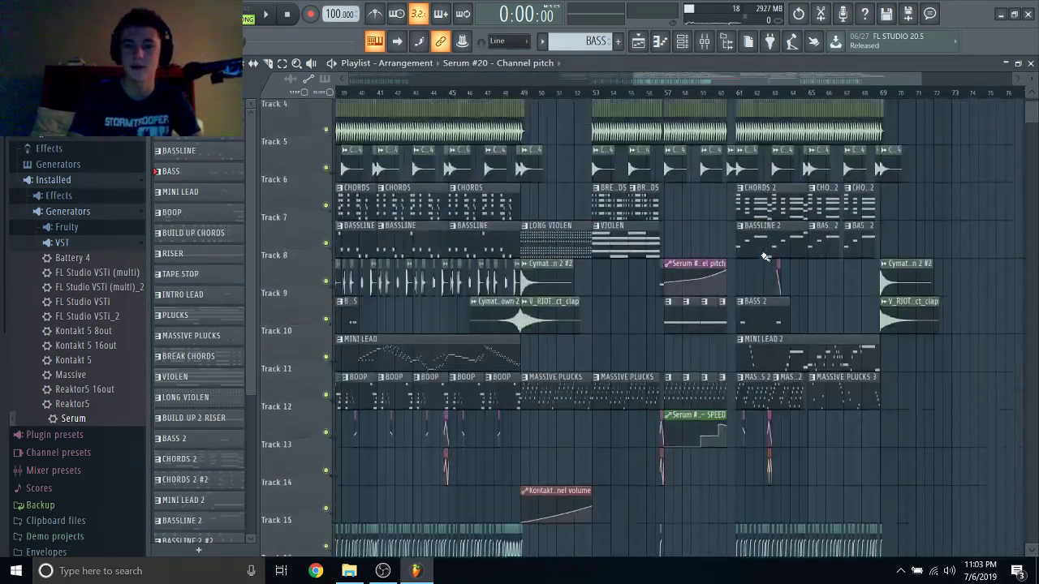
scroll(763, 256, up, 1)
click(556, 93)
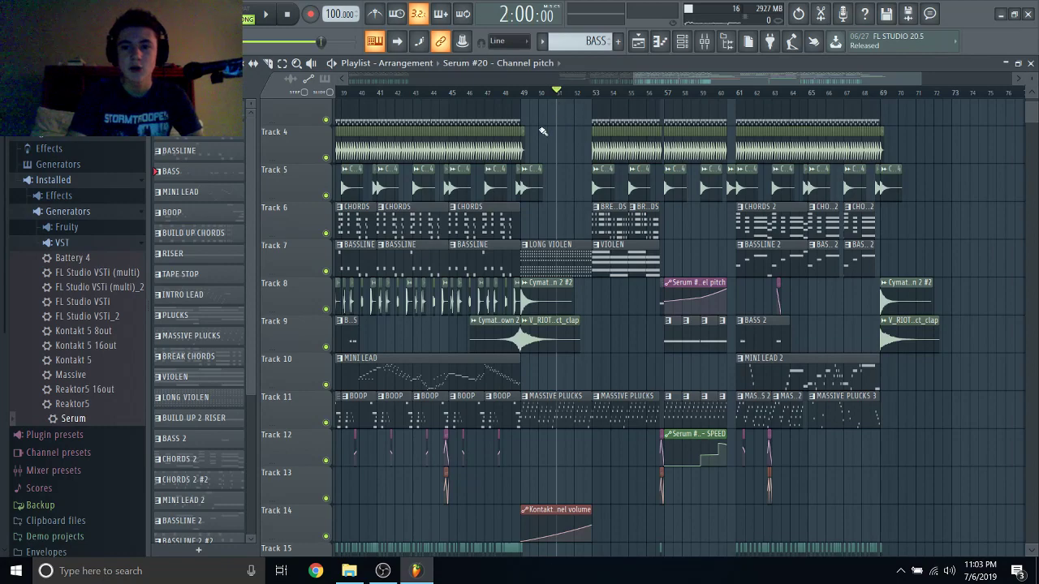
Move the playhead to bar 33, where the BASS and MINI LEAD clips start, and examine that section closely.
scroll(559, 101, up, 3)
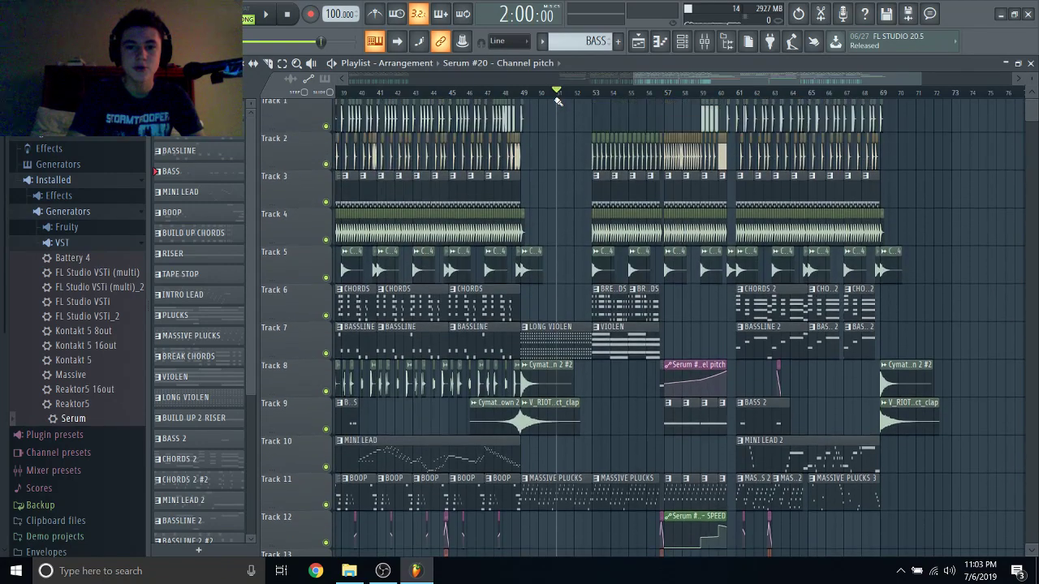
scroll(559, 101, down, 1)
scroll(558, 100, left, 3)
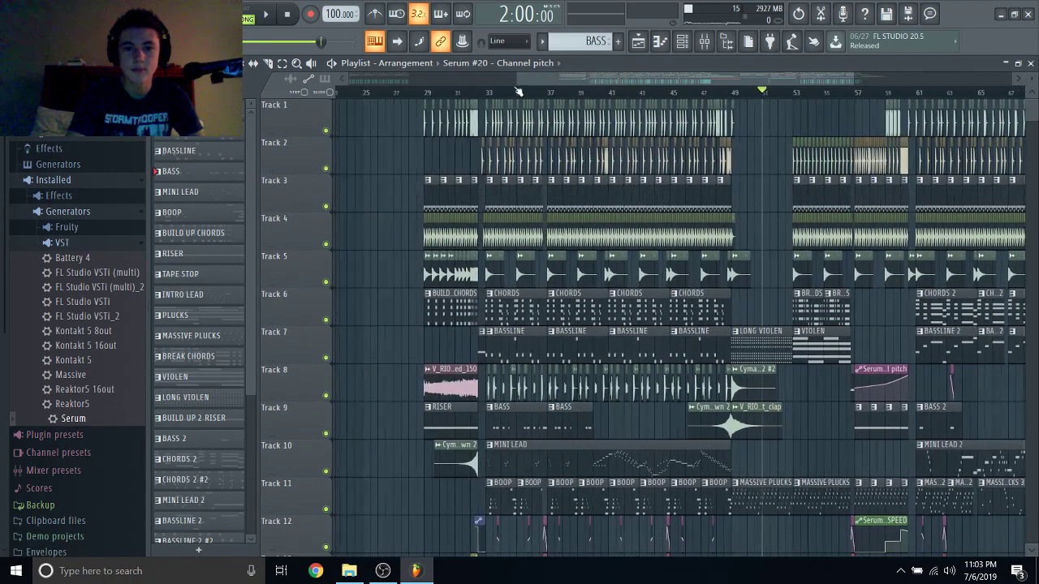
click(487, 92)
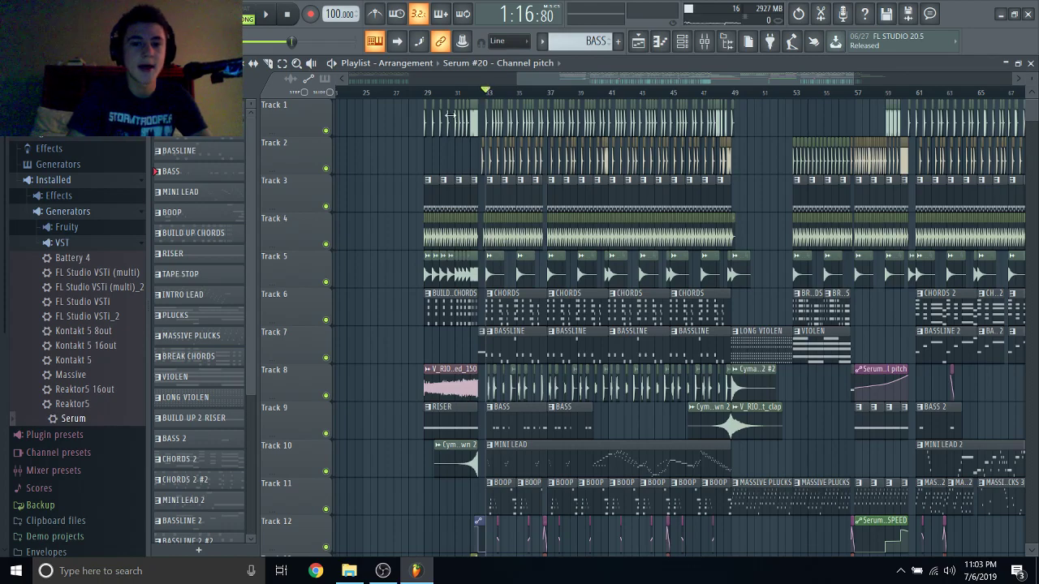
scroll(445, 146, up, 2)
scroll(444, 146, up, 2)
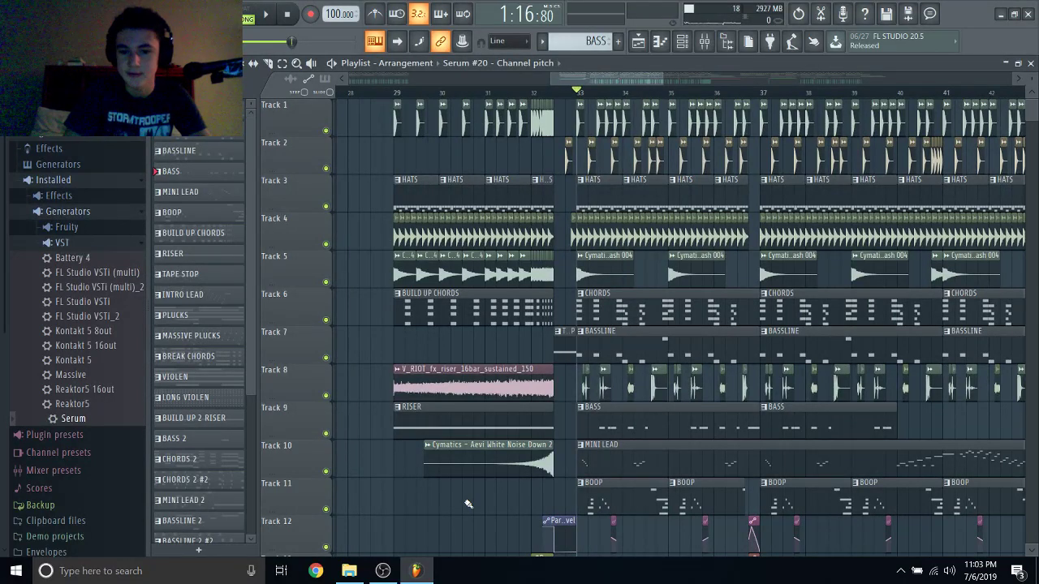
scroll(467, 504, up, 3)
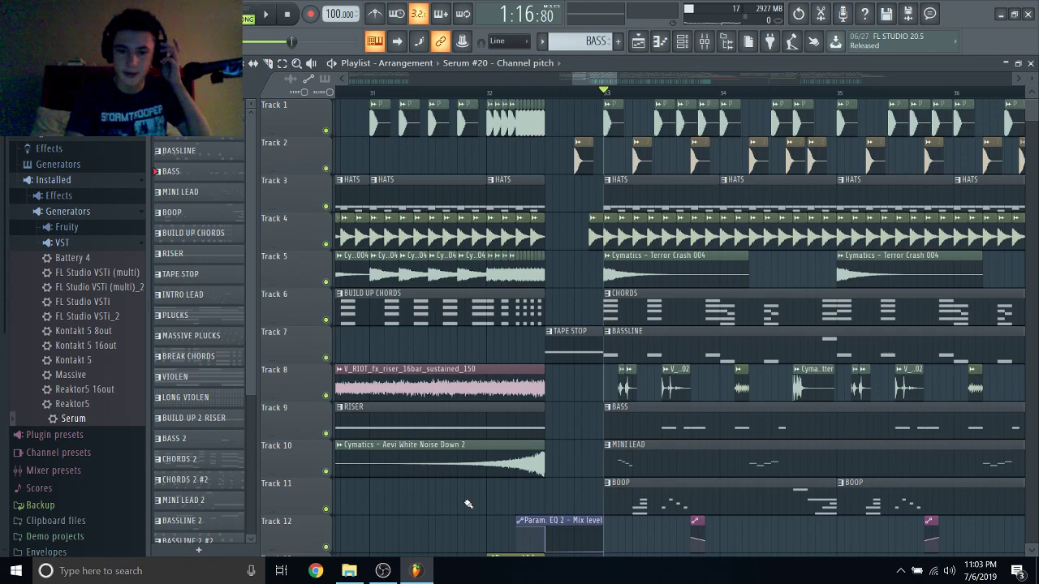
scroll(683, 451, down, 2)
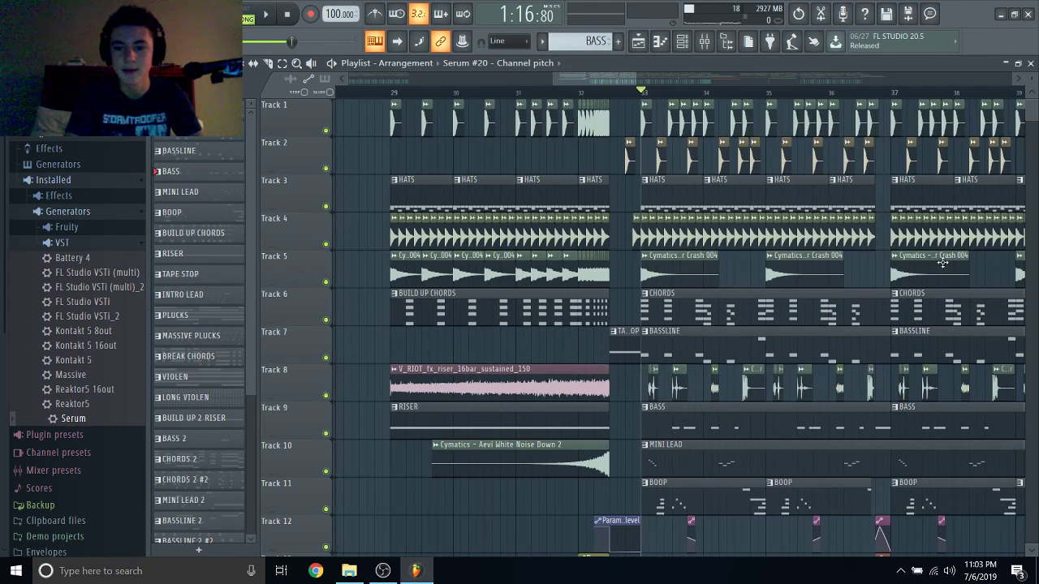
Select the MINI LEAD pattern, play the first drop from bar 33 and look over its upper and lower tracks.
scroll(683, 451, down, 1)
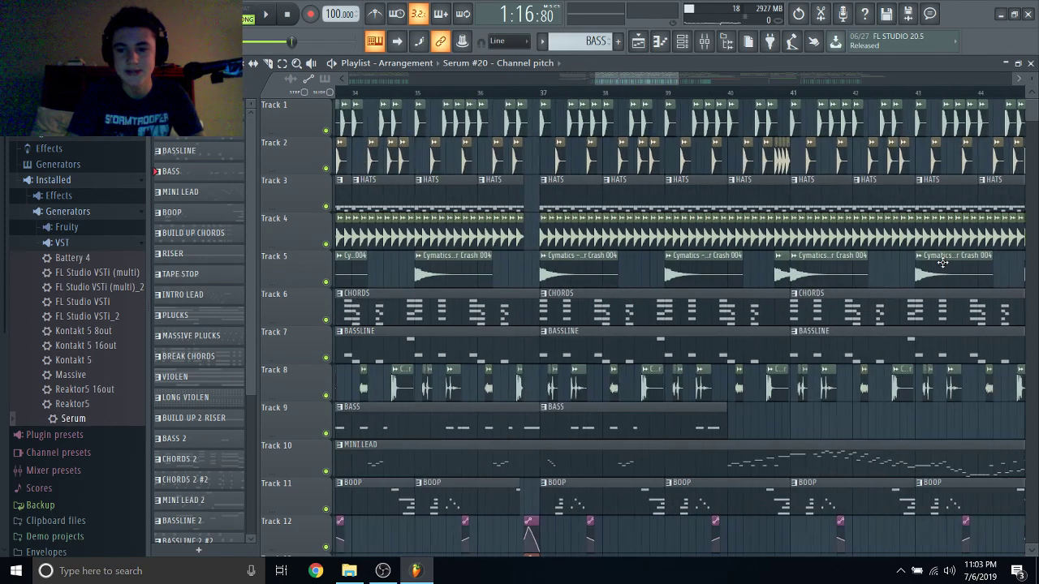
click(802, 456)
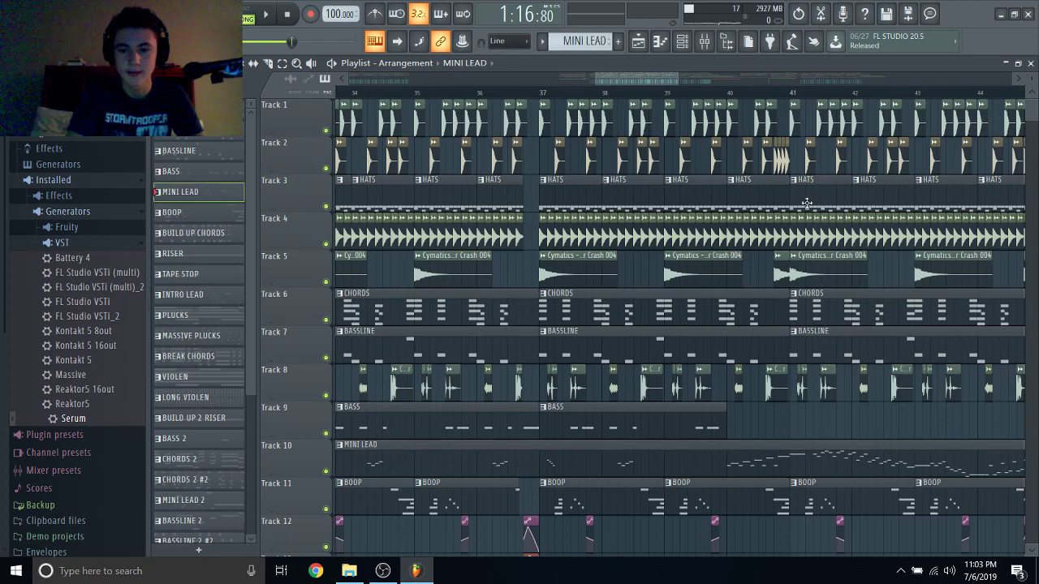
scroll(632, 361, left, 3)
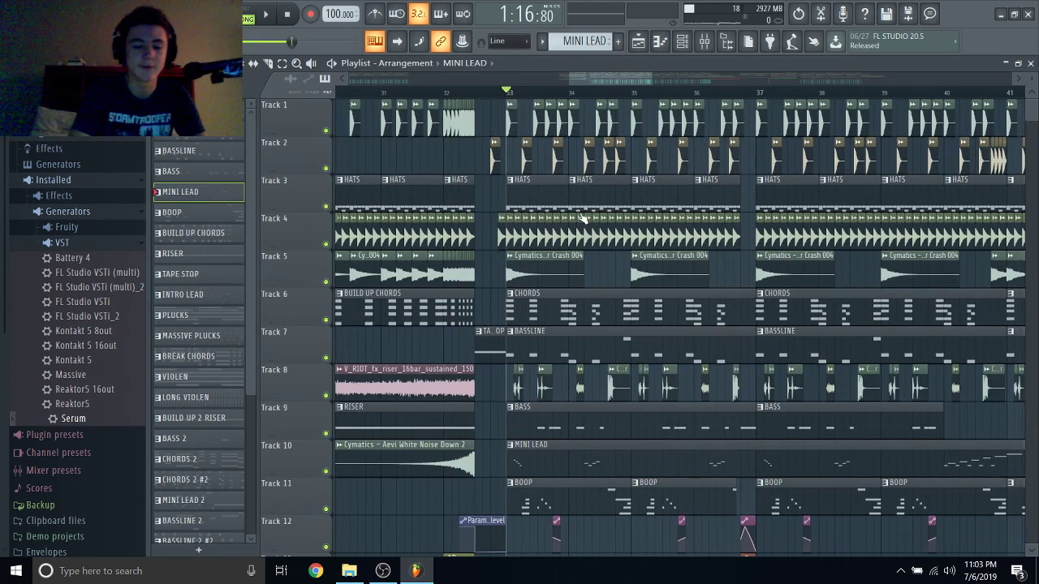
key(space)
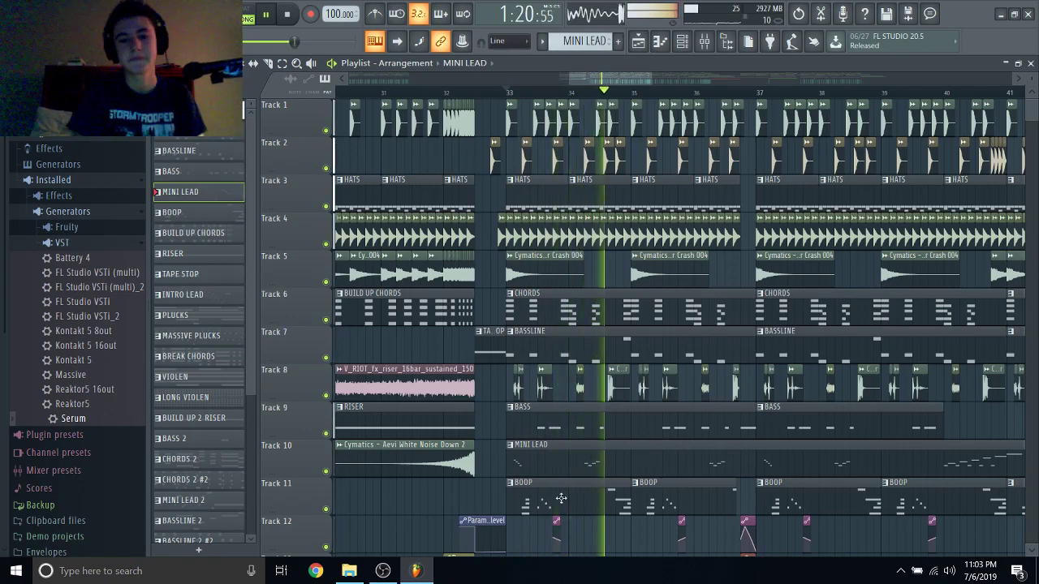
ctrl+scroll(568, 495, down, 4)
scroll(582, 487, down, 5)
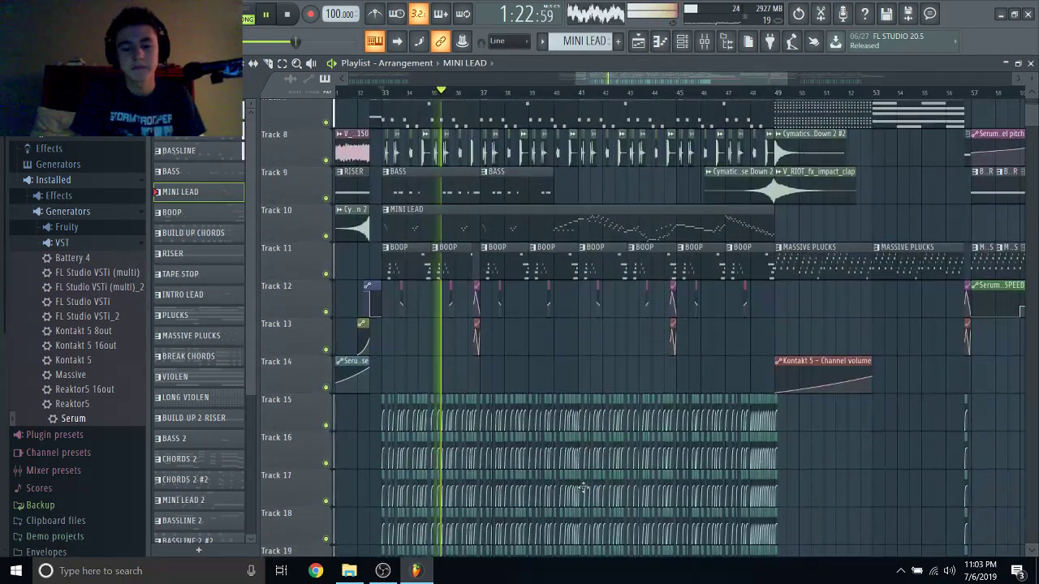
scroll(582, 487, up, 5)
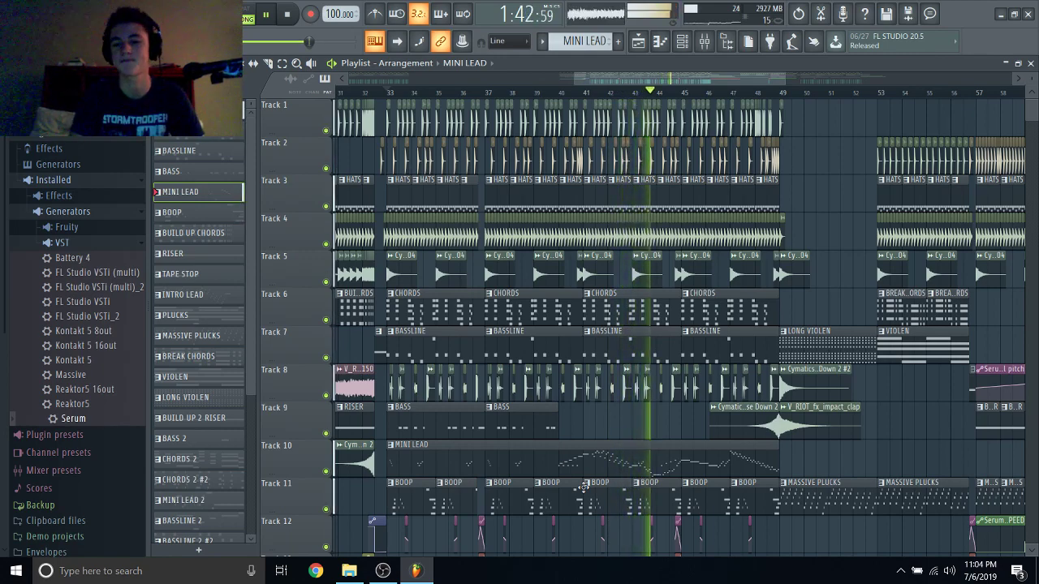
Follow the playback to the end of the first drop at bar 49, compare the sections after it, and stop.
scroll(889, 275, right, 4)
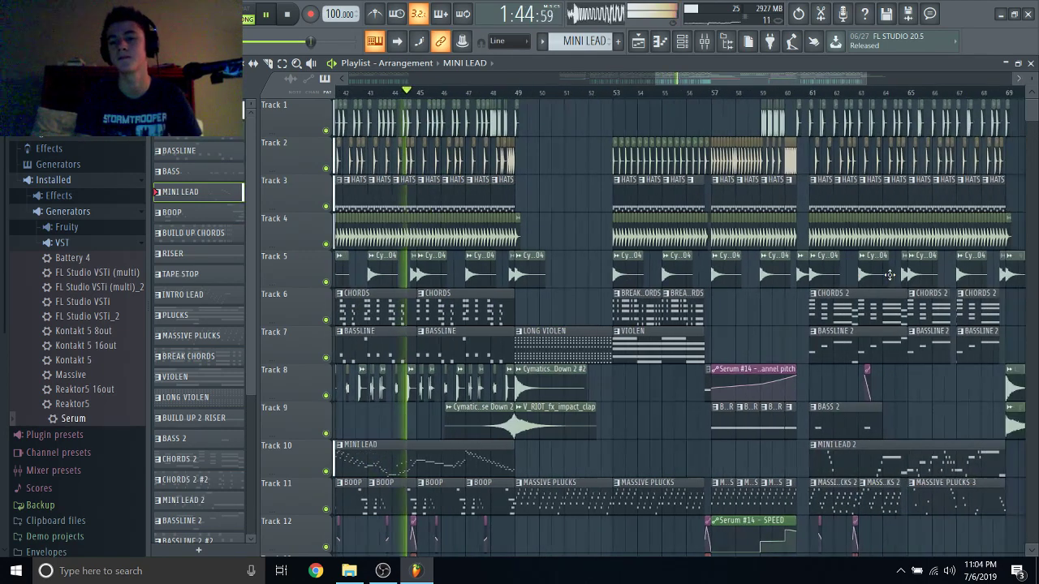
scroll(889, 275, left, 3)
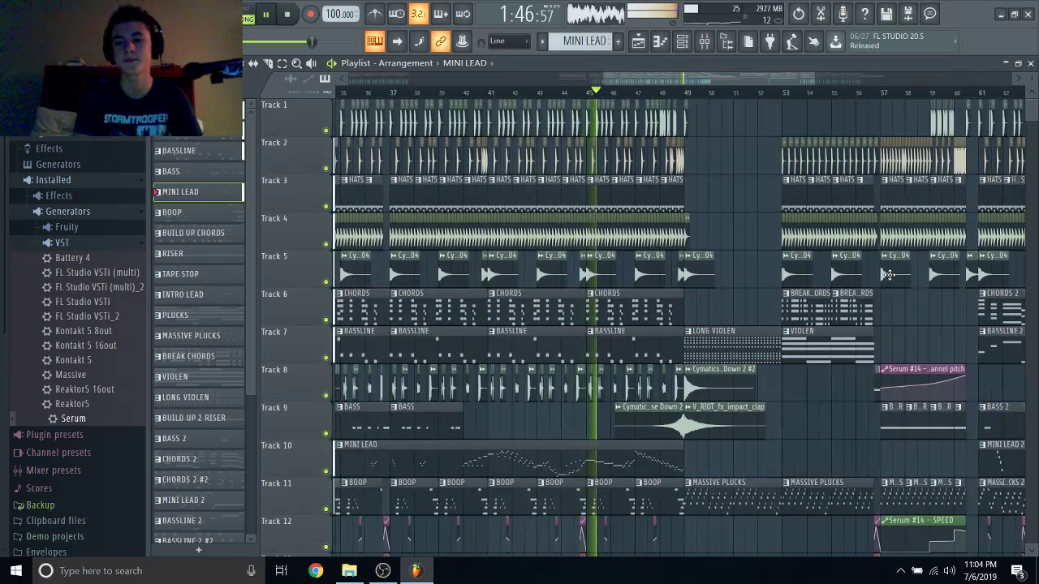
scroll(890, 275, right, 1)
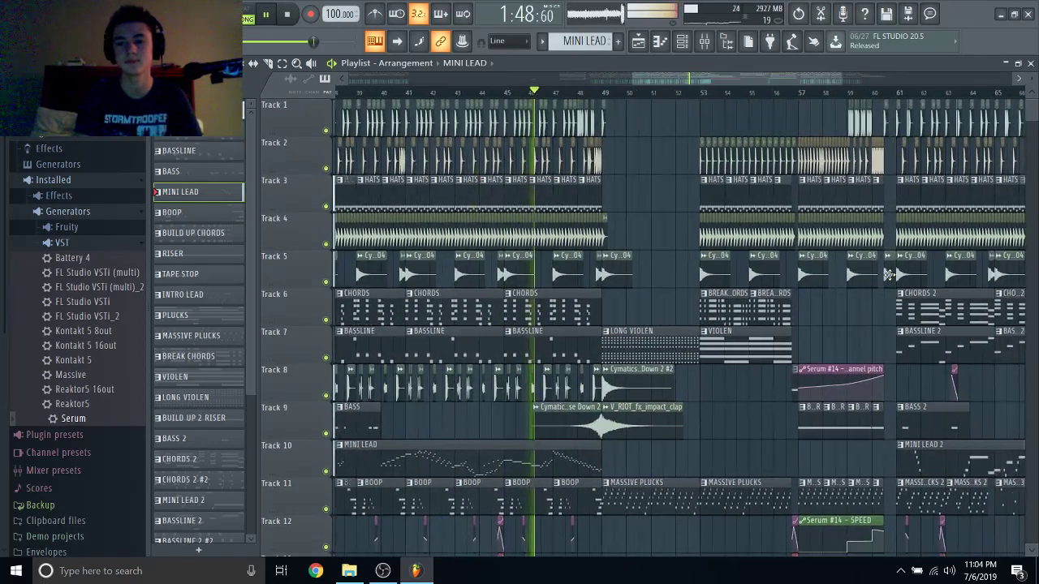
scroll(889, 275, right, 2)
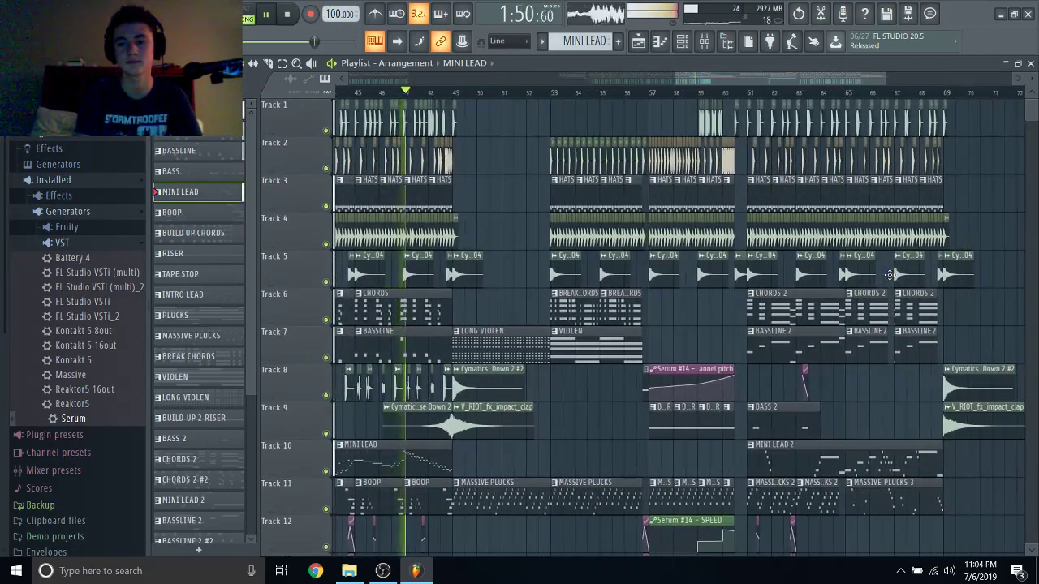
scroll(530, 305, left, 5)
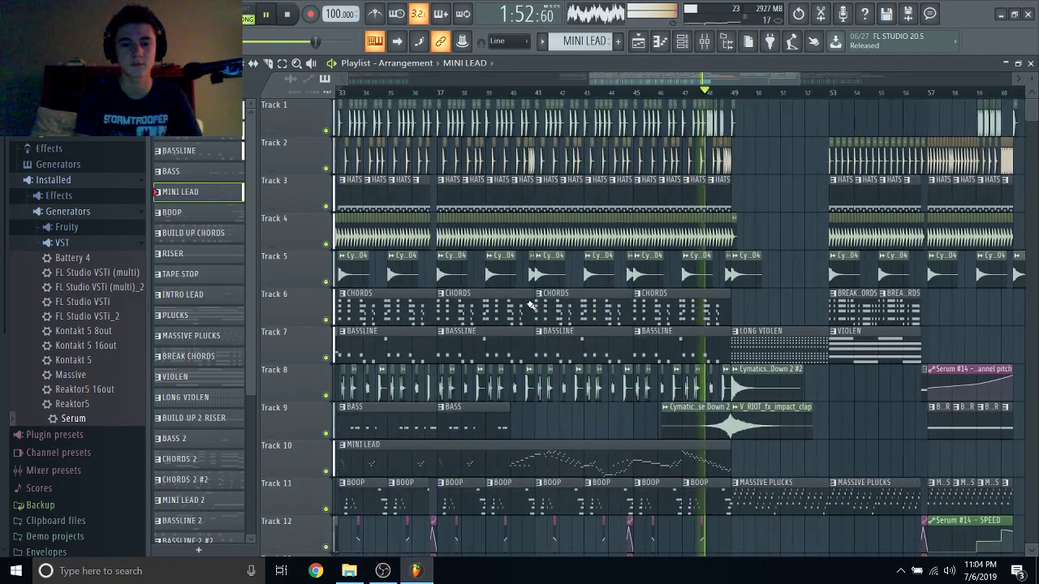
scroll(530, 305, right, 2)
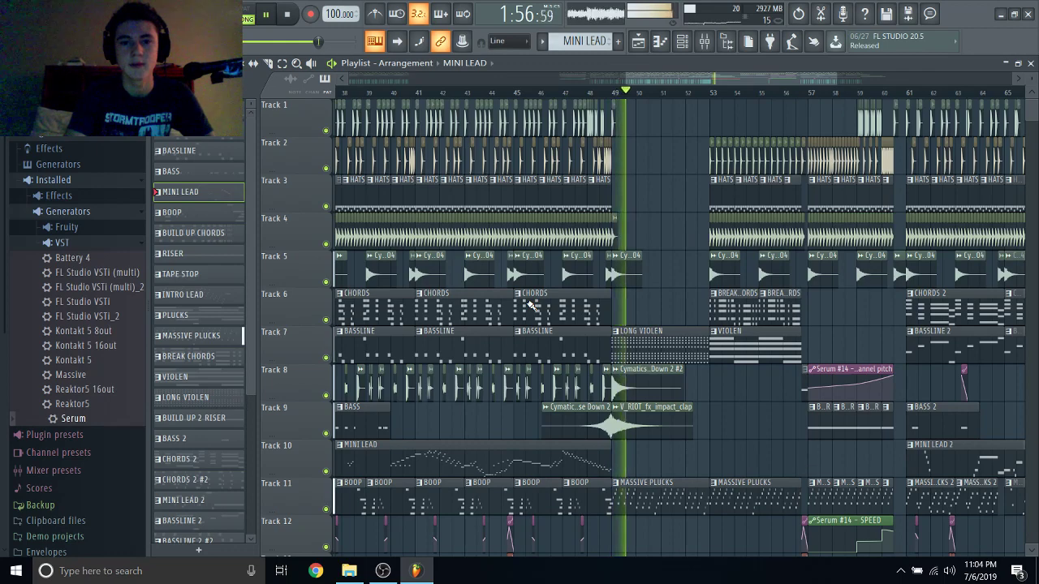
key(space)
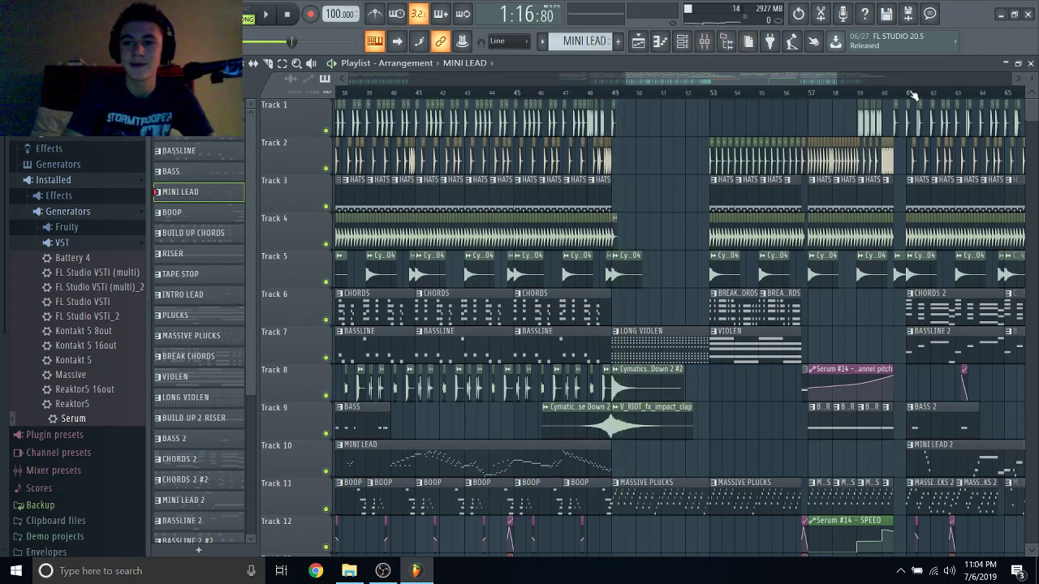
Set the playback position to bar 61, at the start of the second drop, and make CHORDS 2 the active pattern.
click(912, 94)
scroll(828, 333, down, 3)
scroll(828, 333, up, 3)
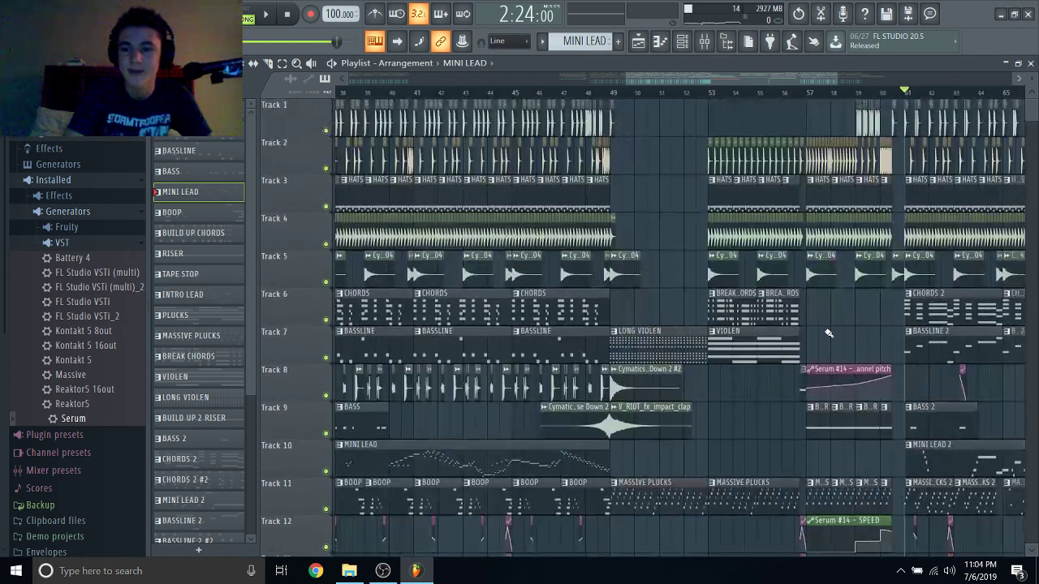
scroll(828, 332, up, 5)
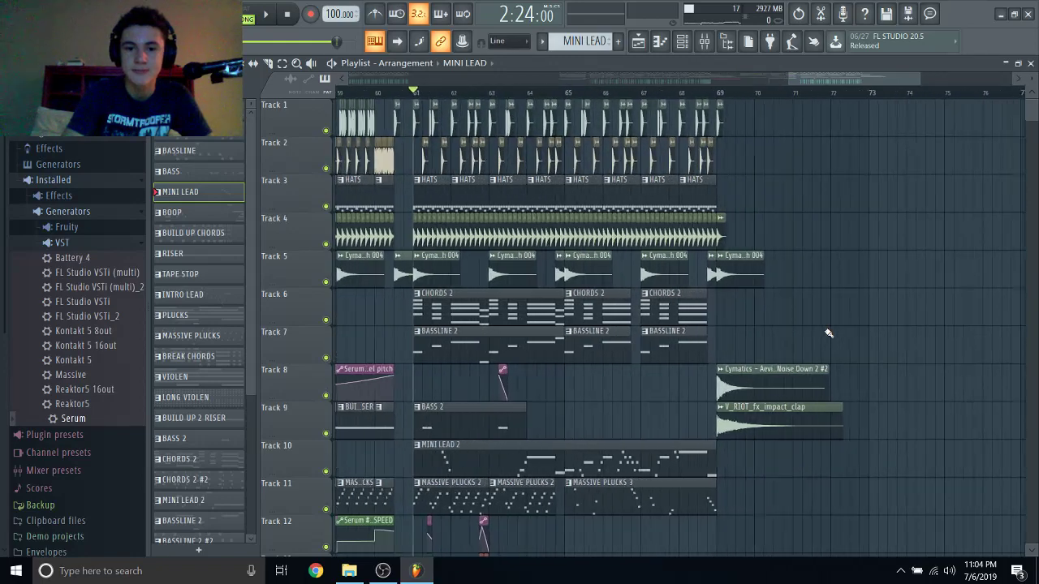
scroll(828, 333, up, 3)
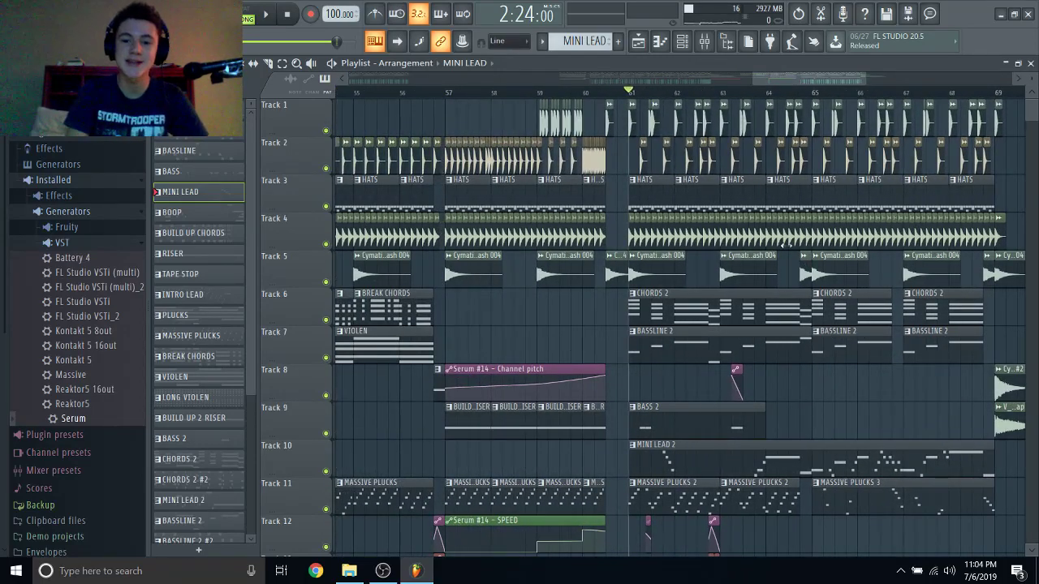
right_click(720, 302)
key(ctrl+z)
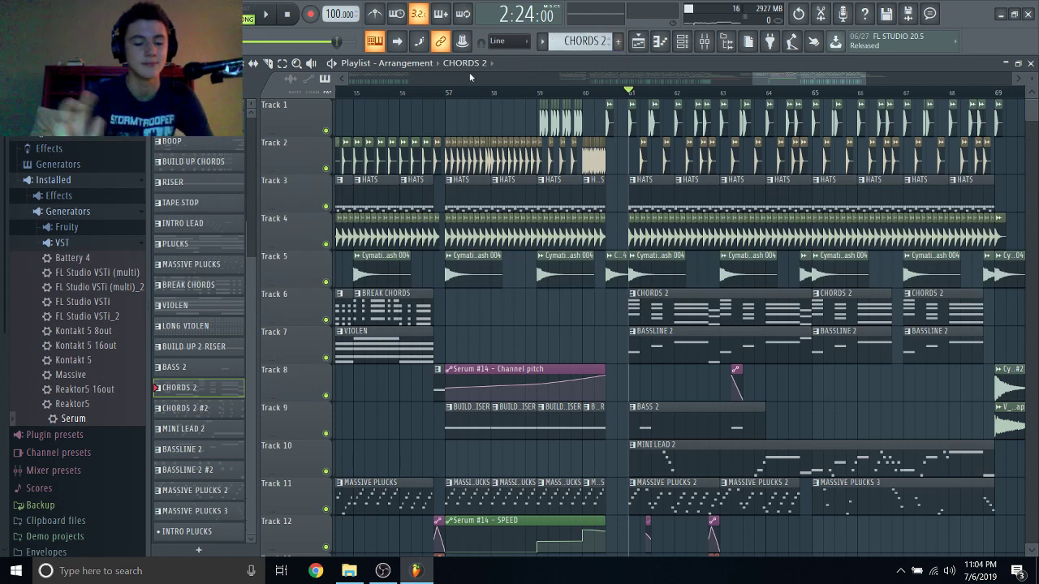
Play the second drop from bar 61 to near its end, look over its tracks, and stop playback.
key(space)
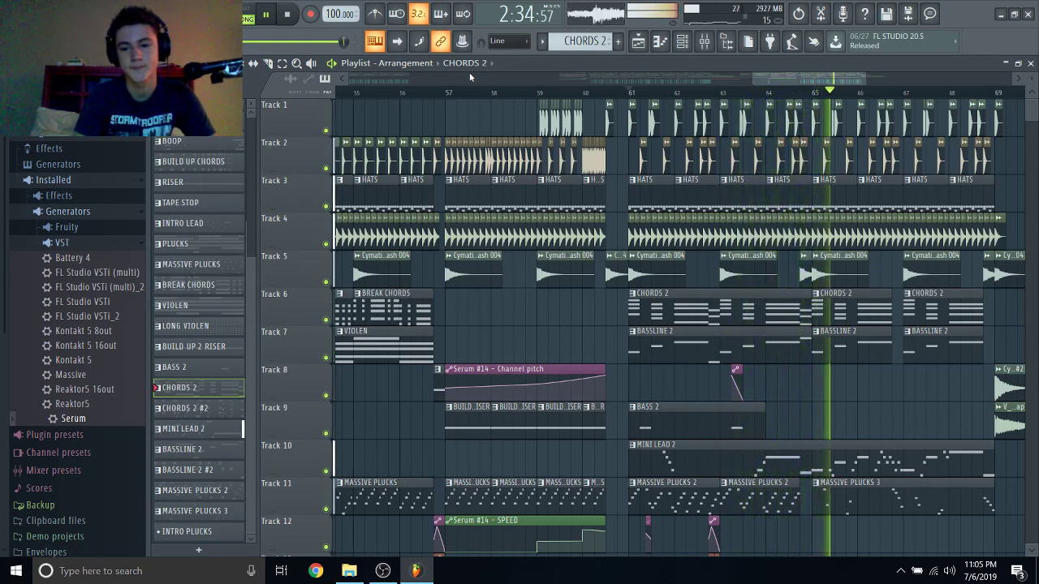
scroll(816, 381, right, 3)
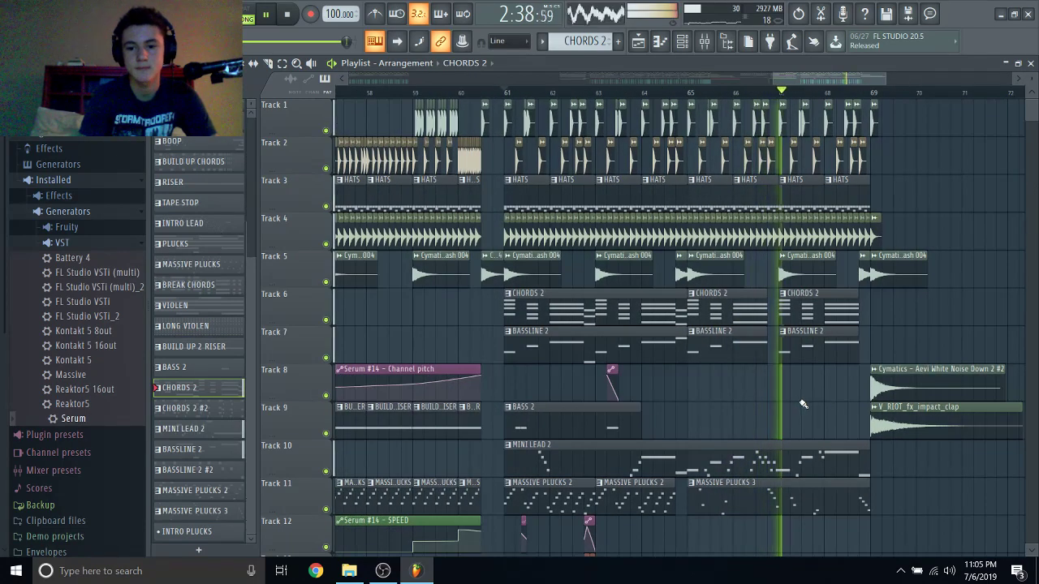
scroll(828, 404, down, 1)
scroll(827, 404, down, 1)
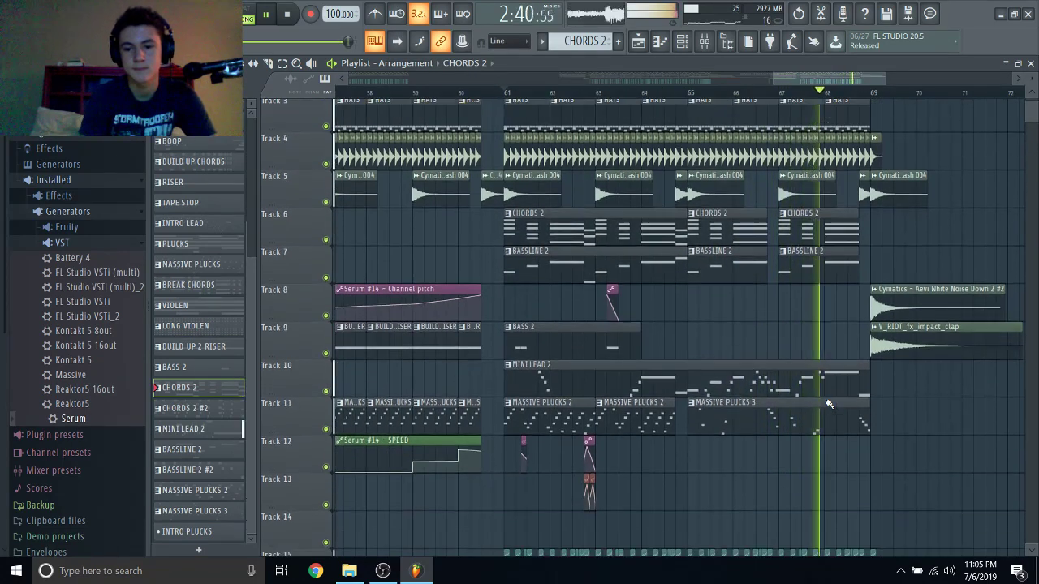
scroll(817, 334, up, 2)
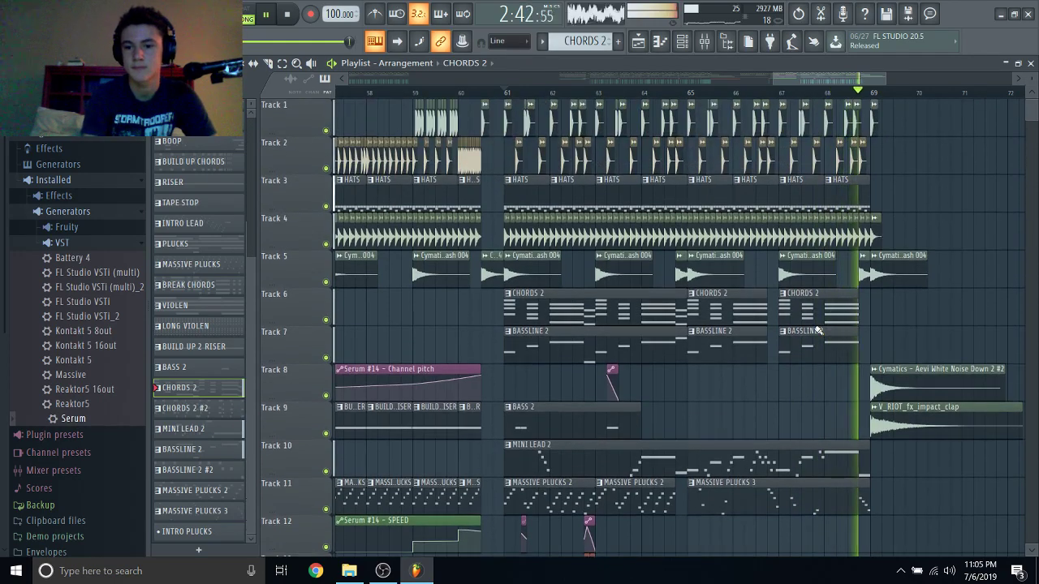
key(space)
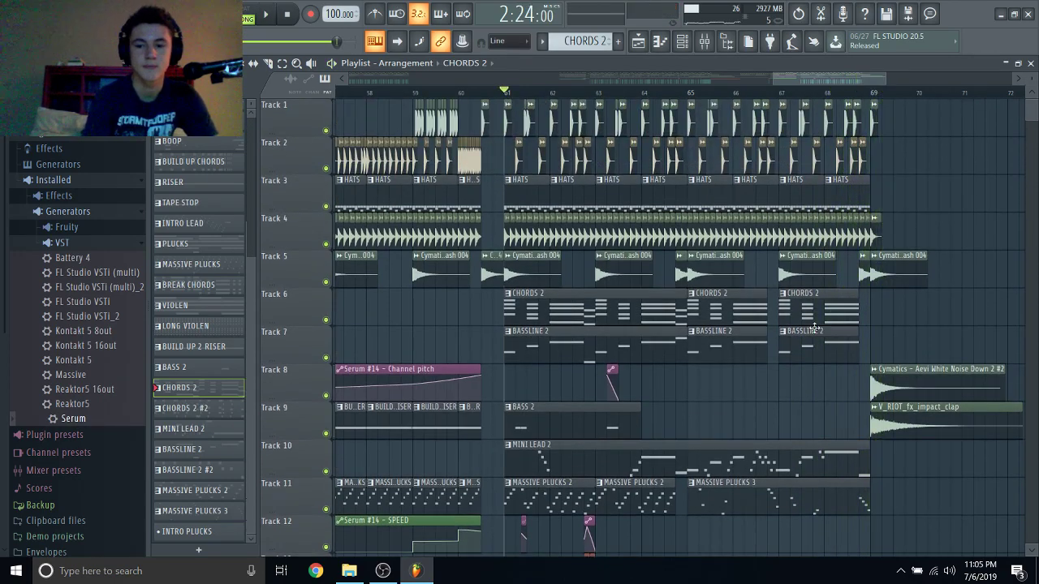
Open the project Different without saving the changes to BEUITY.flp.
ctrl+scroll(453, 250, down, 5)
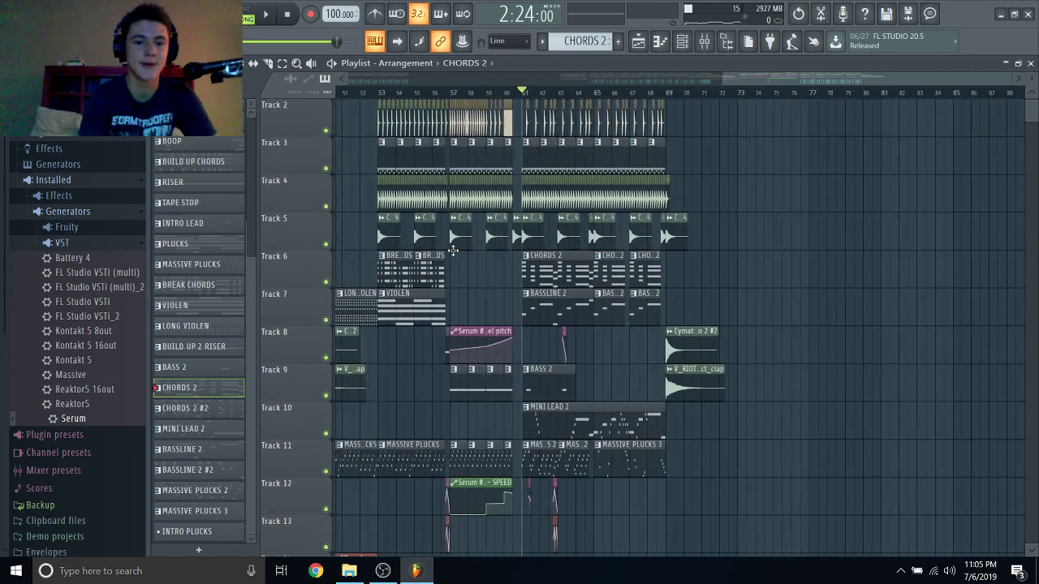
scroll(453, 250, down, 2)
click(15, 7)
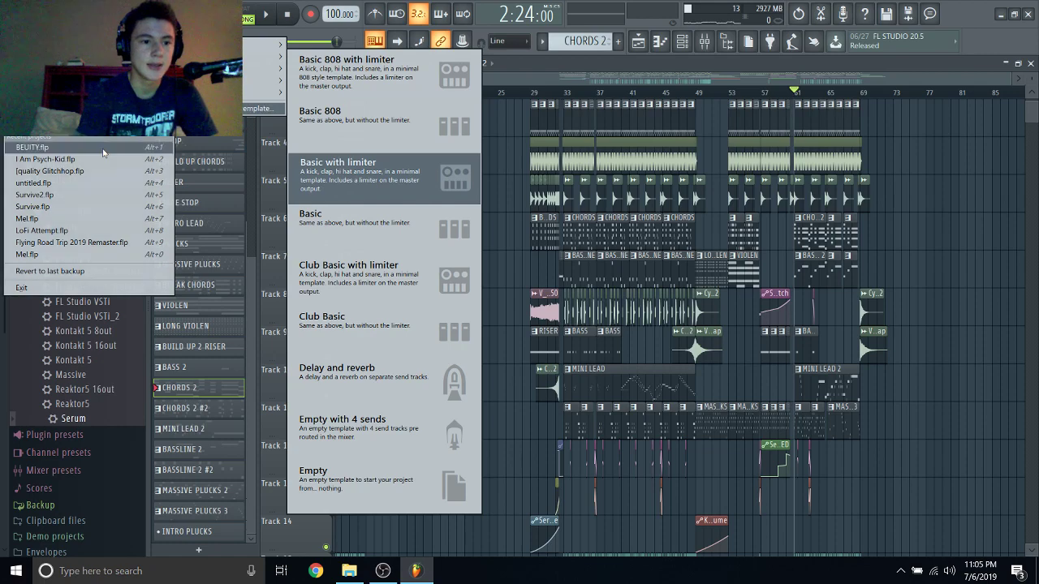
click(432, 191)
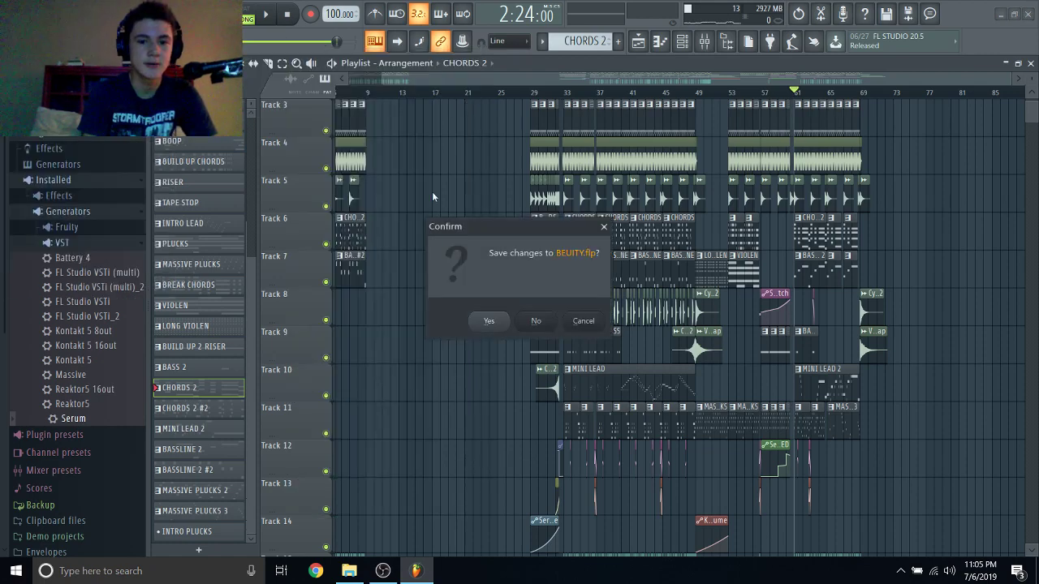
click(538, 324)
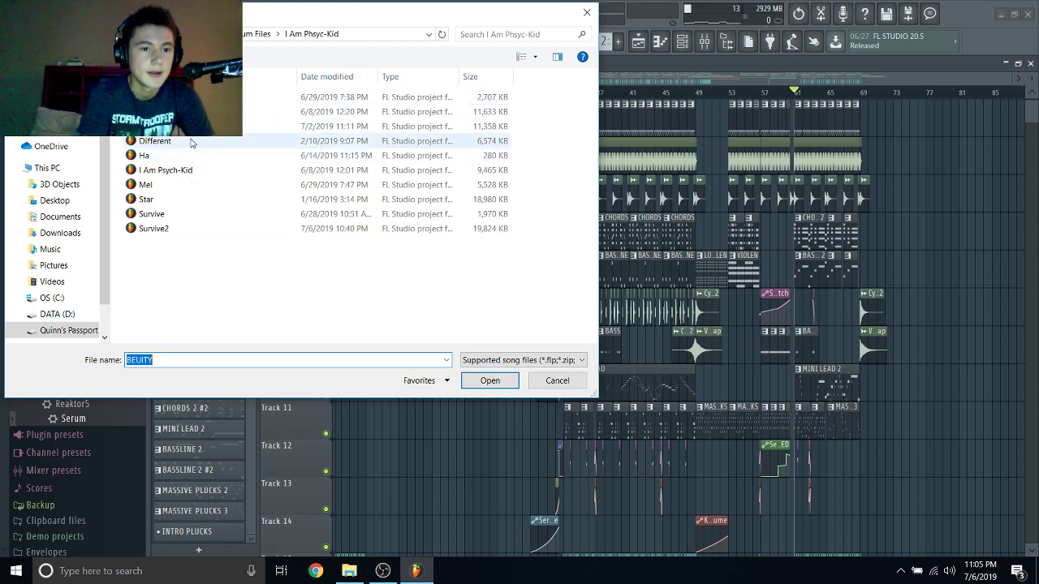
double_click(154, 141)
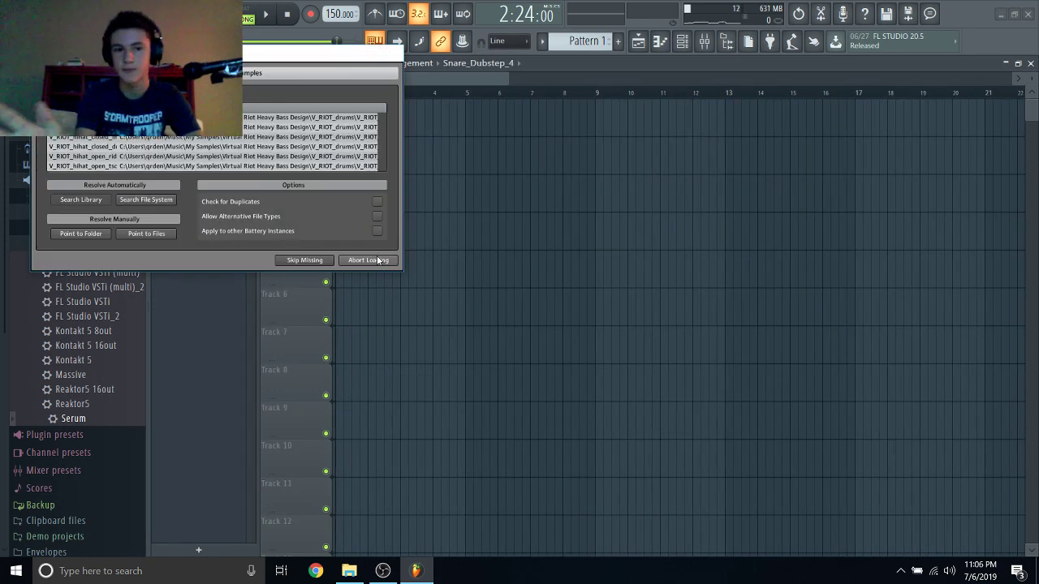
Search the file system for Battery's missing samples and dismiss the project's report of missing samples.
click(172, 202)
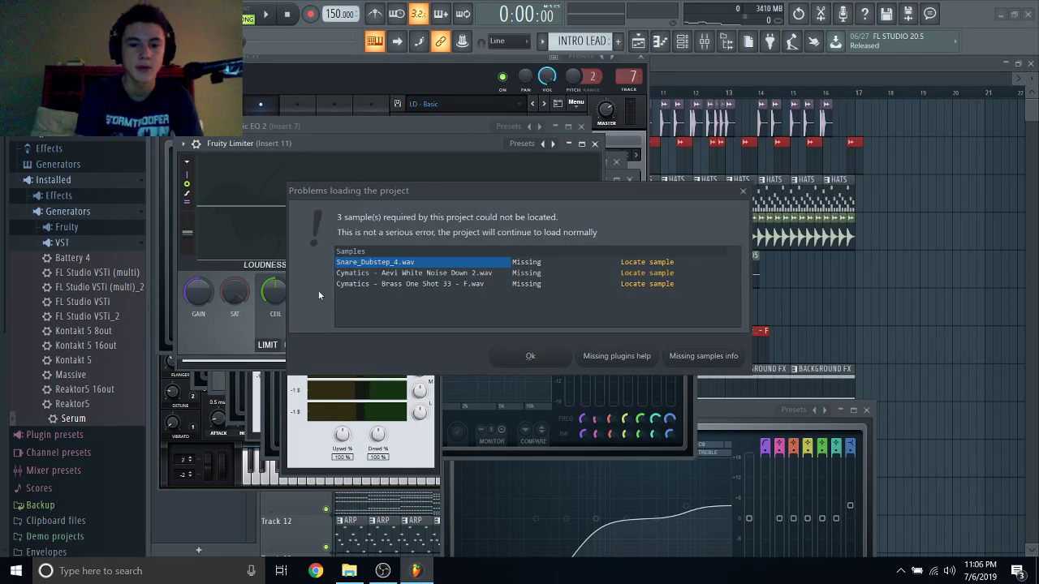
click(530, 358)
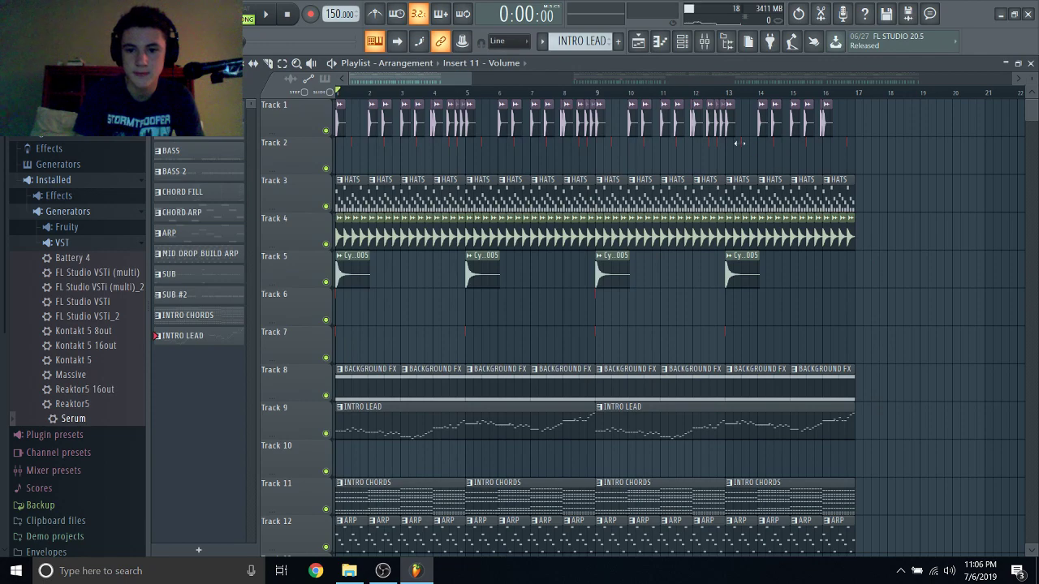
Browse the Samples library to the Drums folder of the Cymatics - Aevi Samplepack and list its sounds.
scroll(61, 439, down, 5)
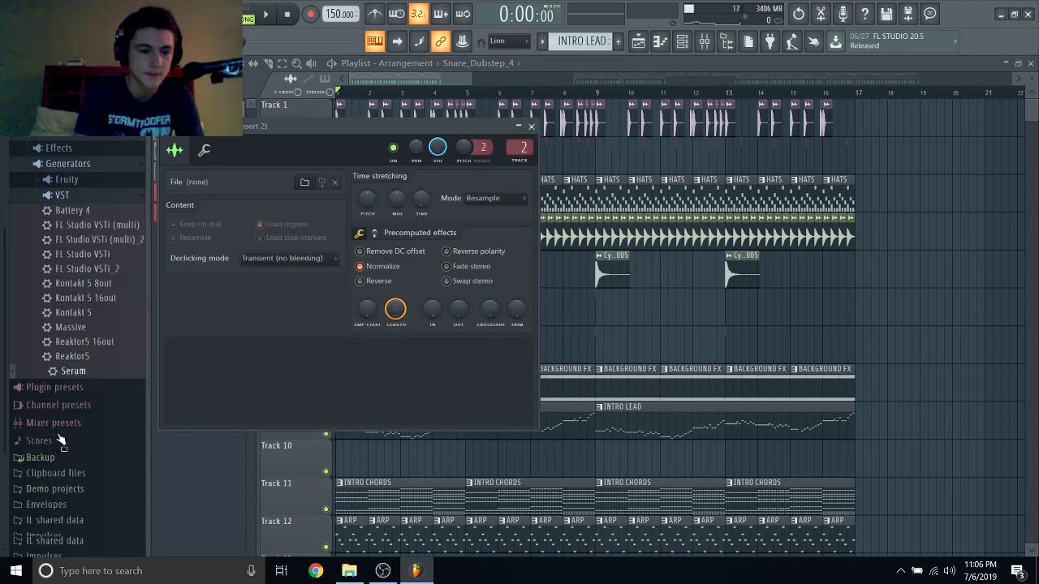
click(48, 487)
scroll(49, 470, down, 8)
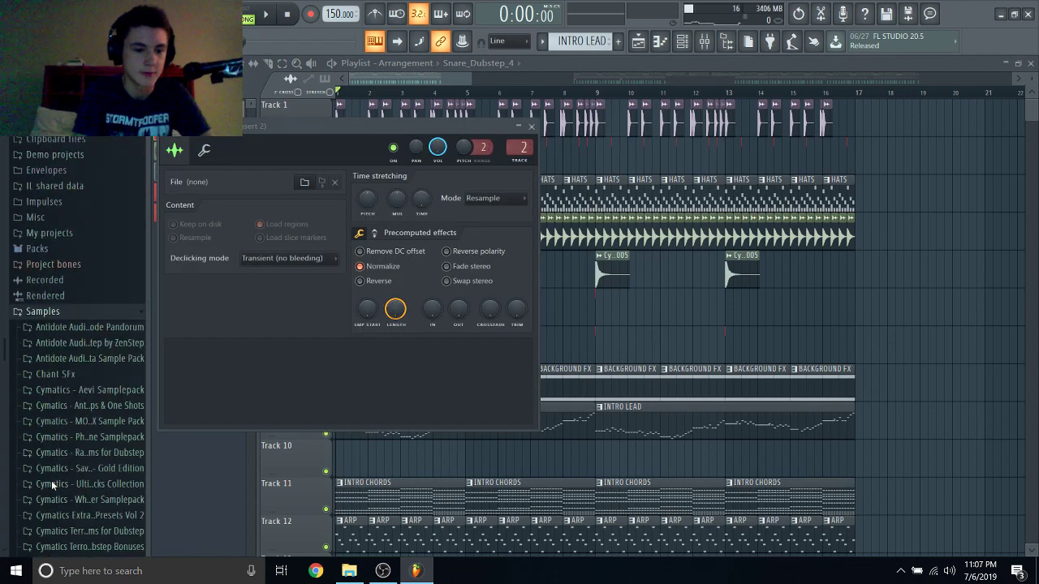
scroll(99, 232, up, 5)
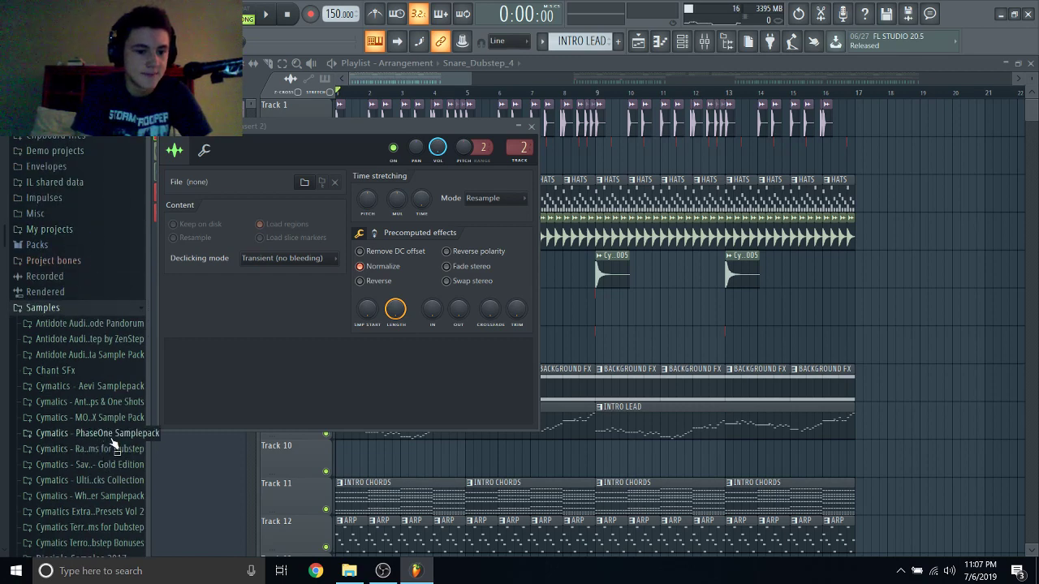
click(103, 388)
click(62, 433)
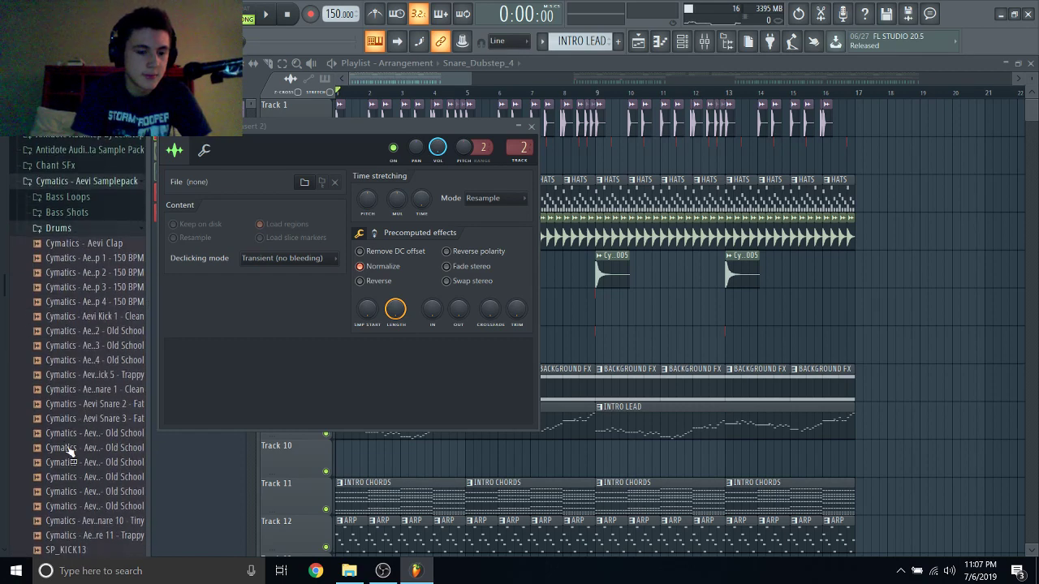
Look through the Aevi drum sounds, collapse that pack and expand the Cymatics - PhaseOne Samplepack folder.
scroll(97, 439, down, 2)
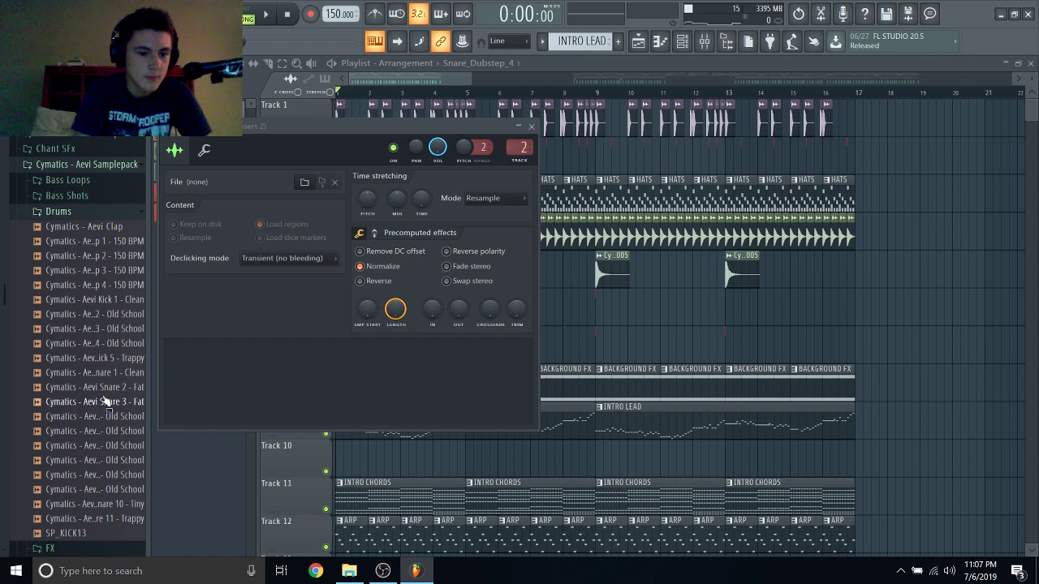
click(69, 211)
click(106, 292)
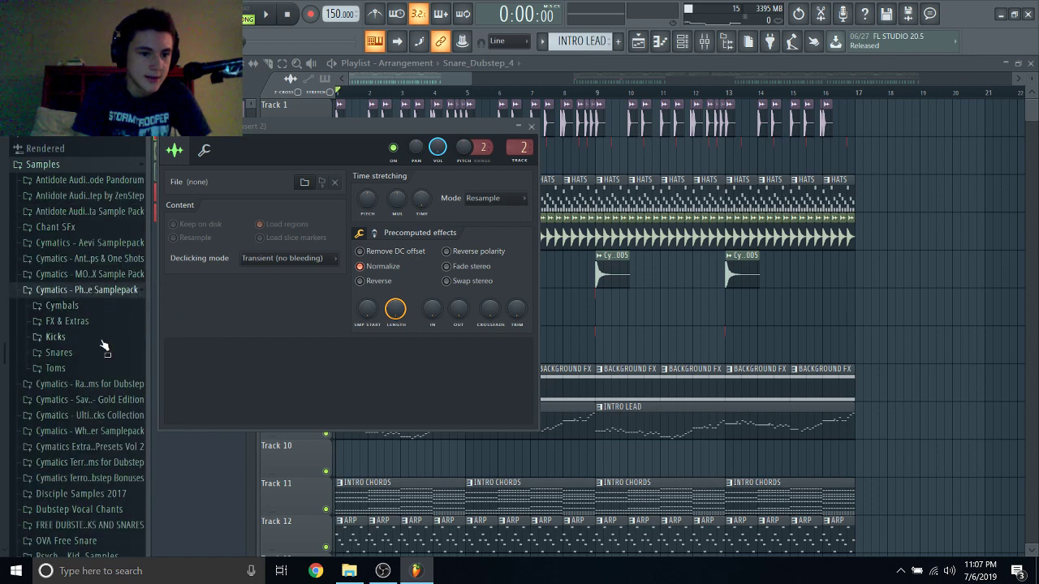
Look through the snares of the Cymatics PhaseOne and Virtual Riot Heavy Bass Design packs, collapsing each pack again.
click(93, 353)
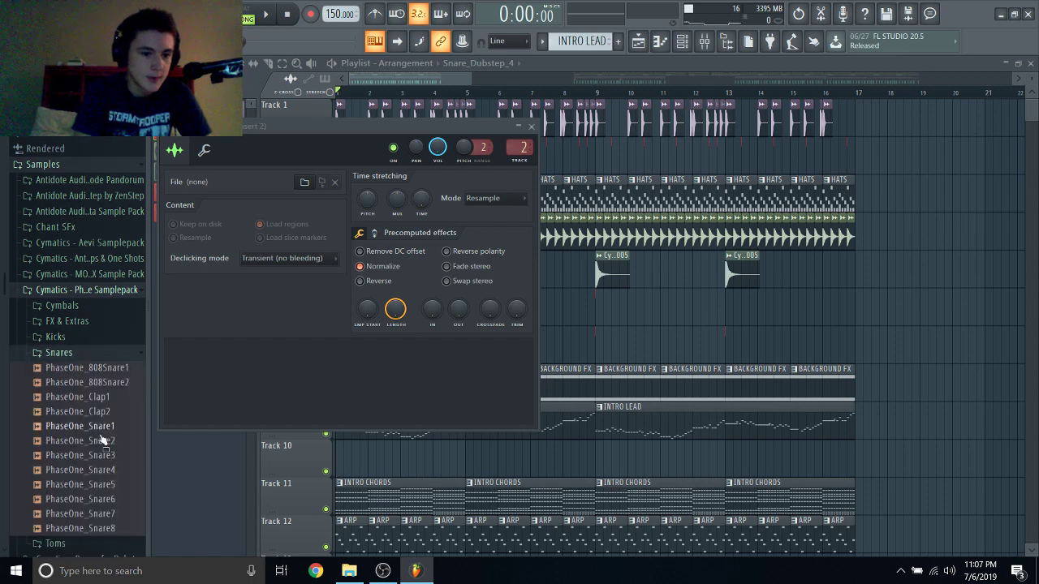
click(96, 289)
scroll(108, 321, down, 3)
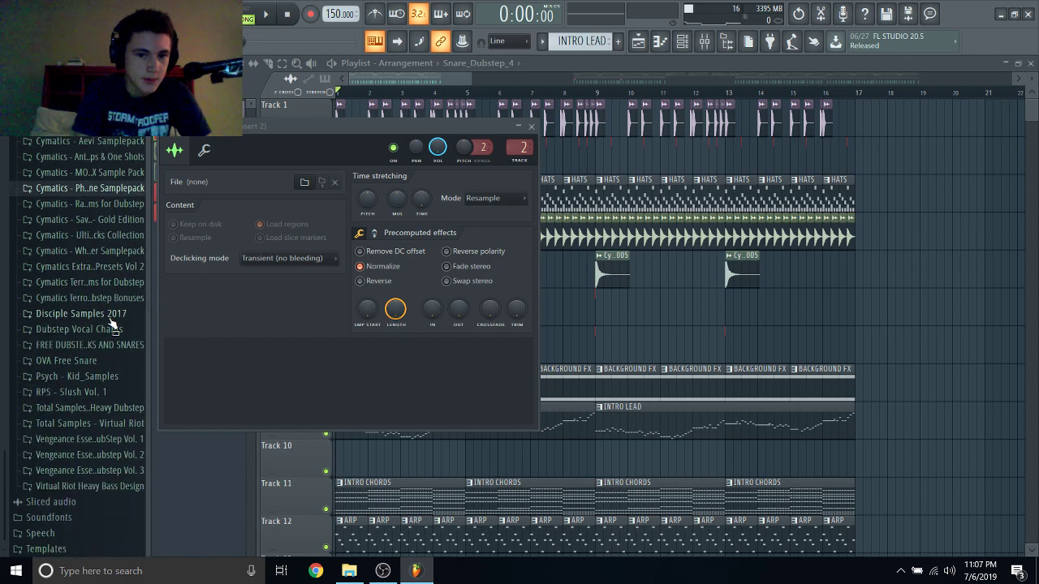
click(99, 486)
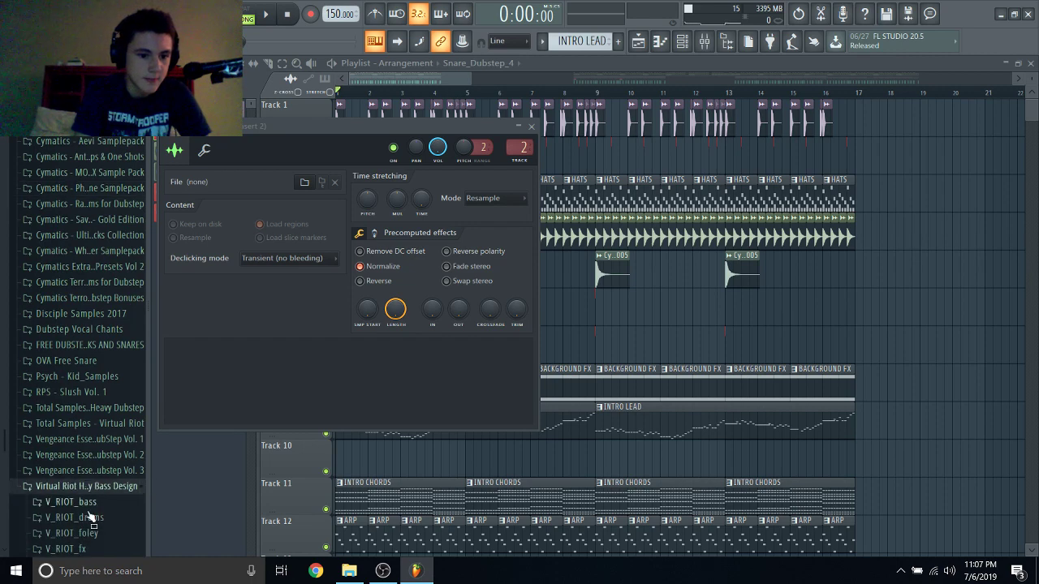
click(81, 519)
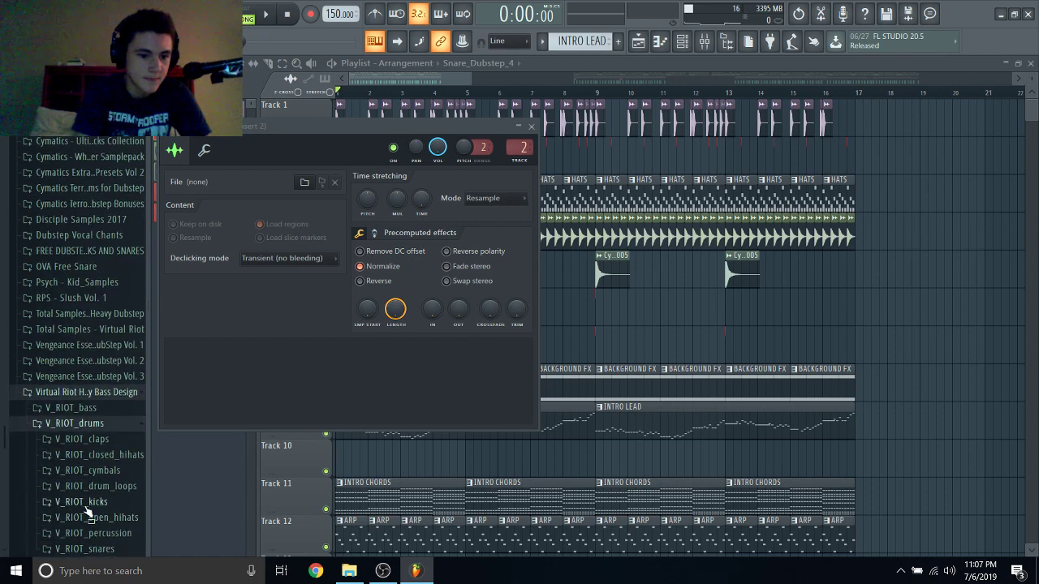
click(83, 549)
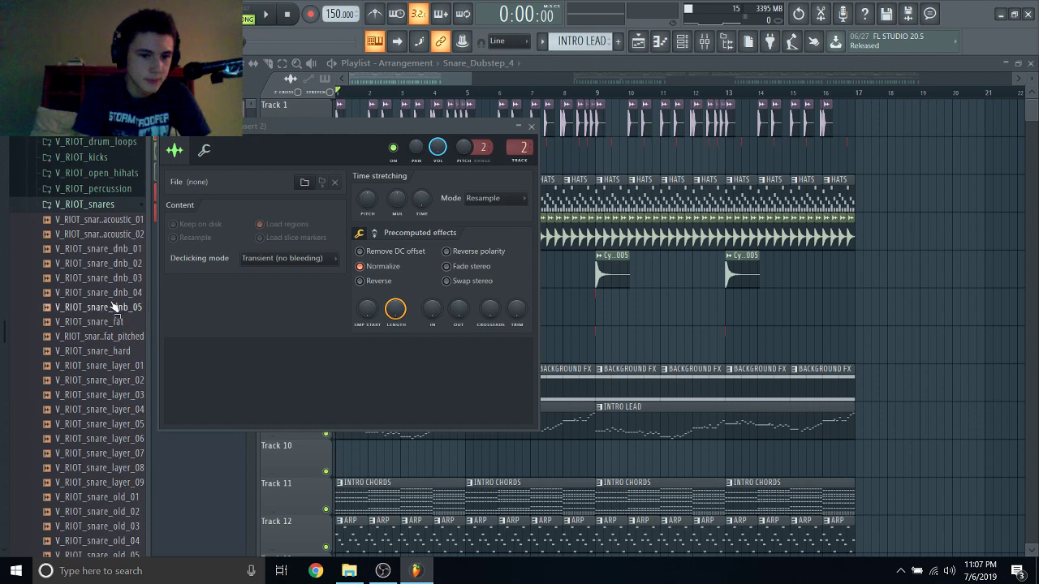
scroll(89, 308, up, 7)
click(94, 367)
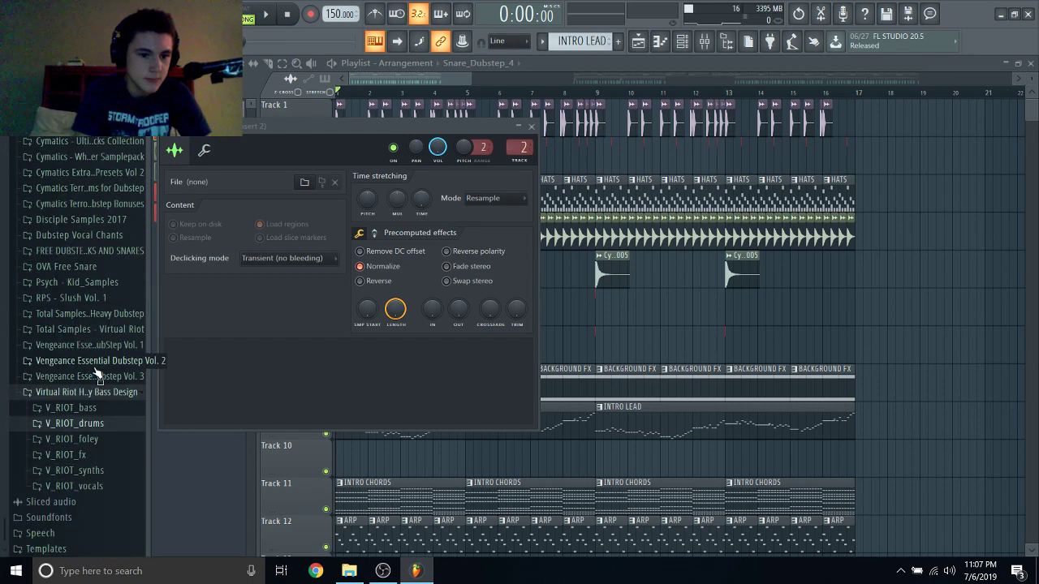
click(90, 393)
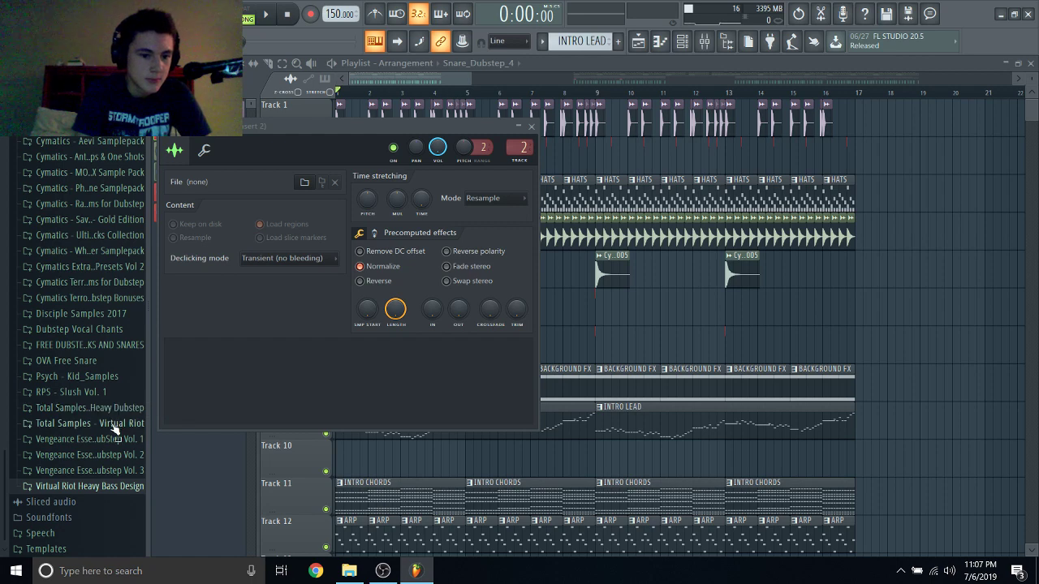
List the SNARES folder of the free dubstep kicks and snares pack, and collapse the pack.
click(103, 347)
click(94, 378)
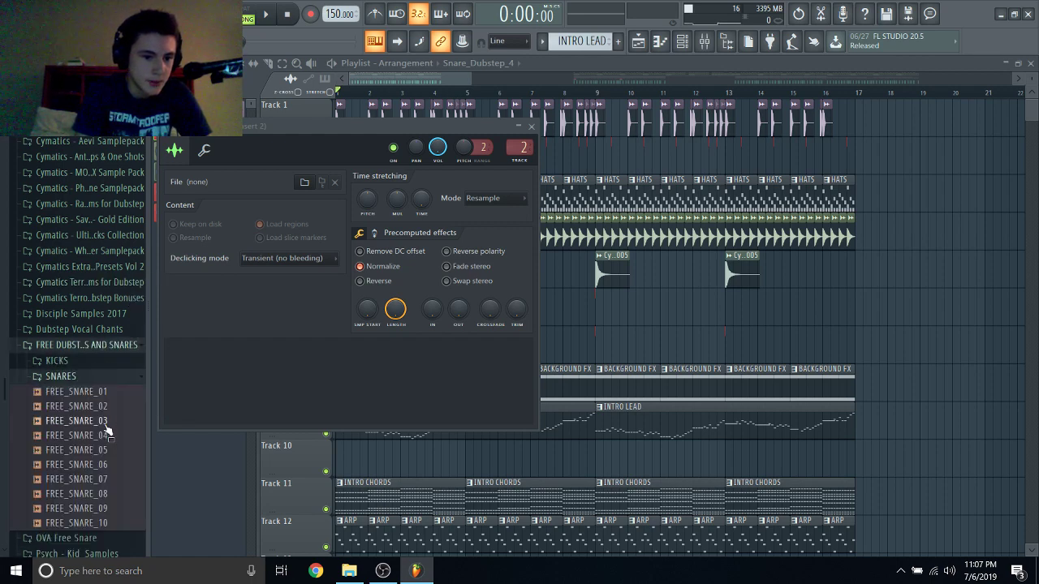
click(105, 346)
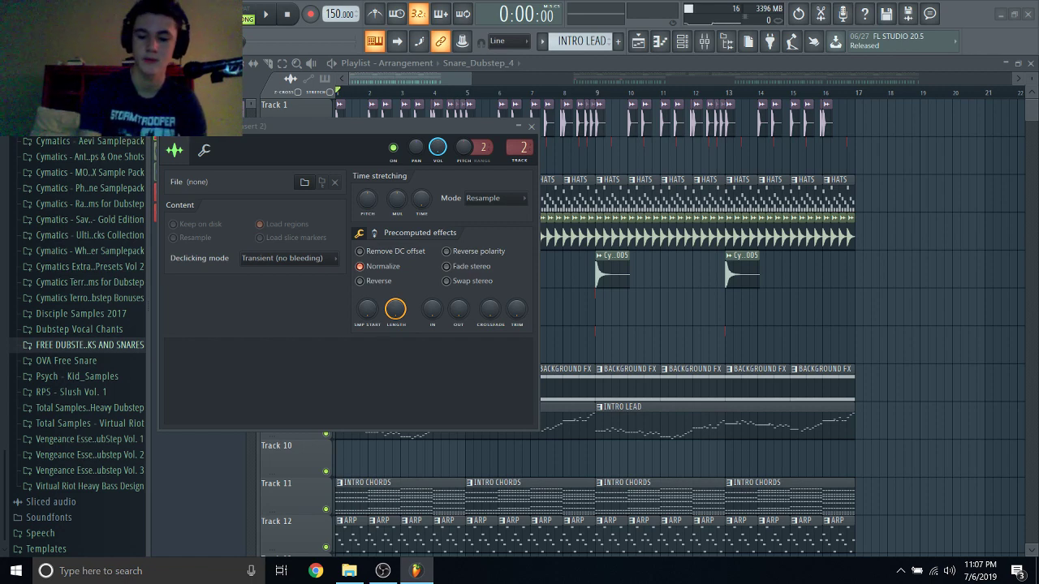
Return to the Samples library and check the Heavy Snares of Cymatics Terror Drums for Dubstep, collapsing the pack again.
scroll(92, 141, up, 10)
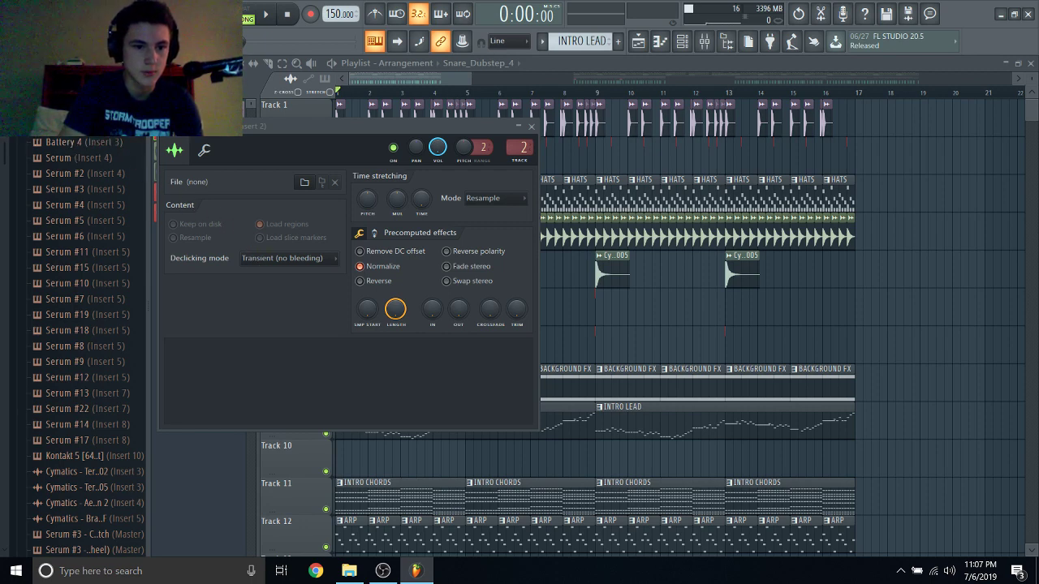
scroll(78, 349, up, 4)
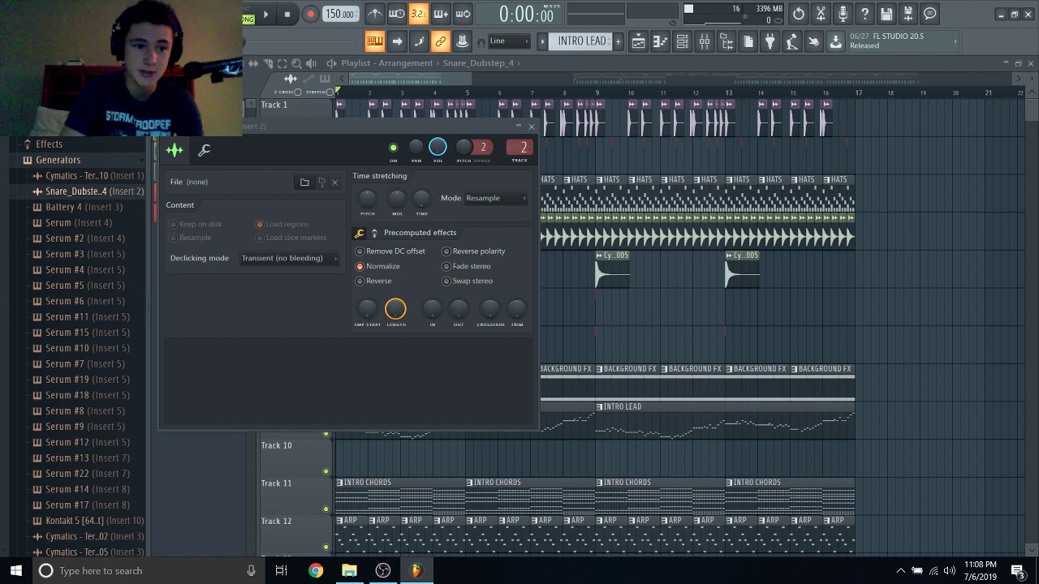
click(59, 96)
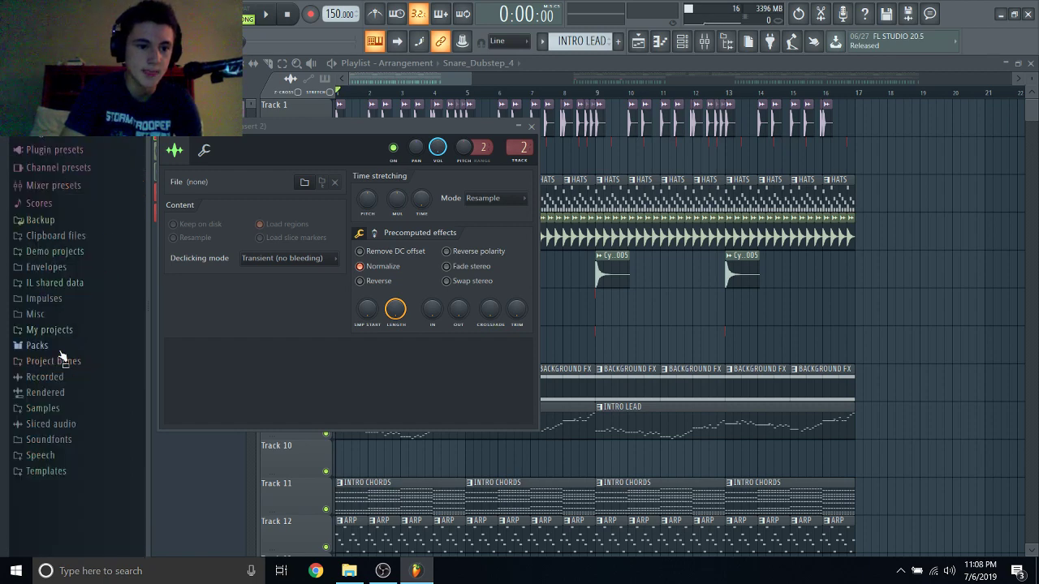
click(50, 410)
scroll(52, 416, down, 8)
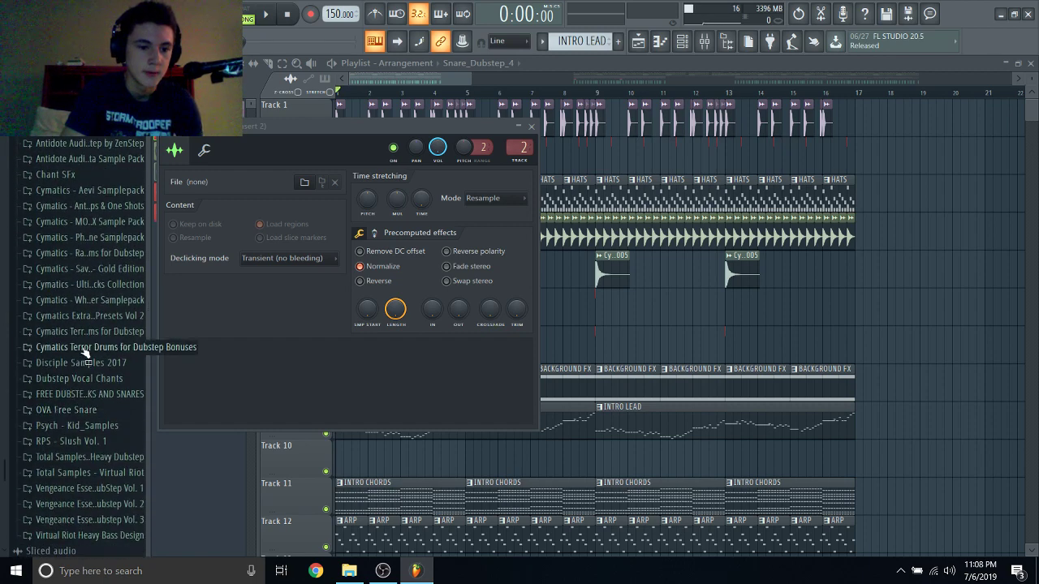
click(102, 332)
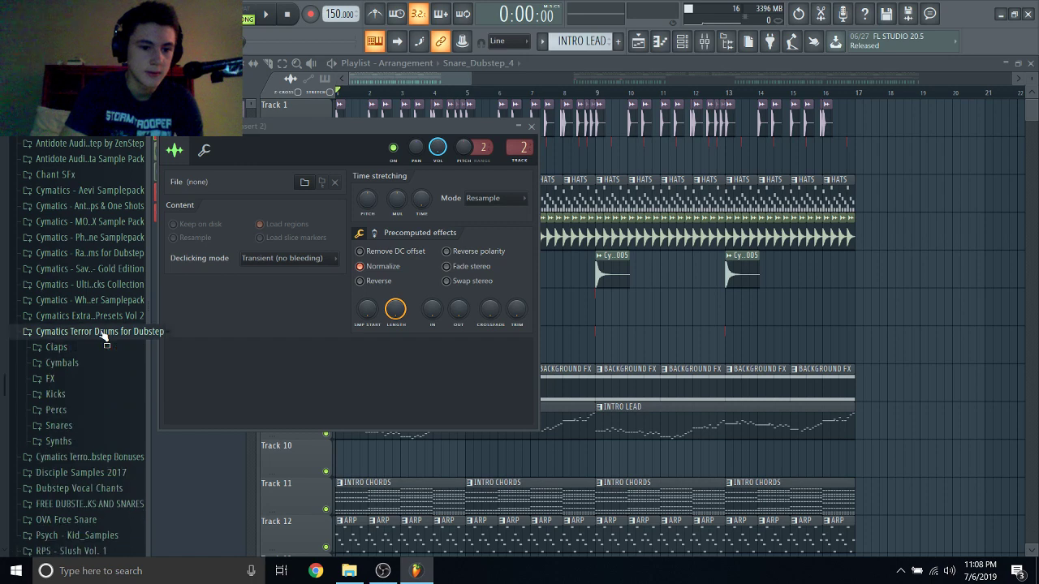
click(68, 427)
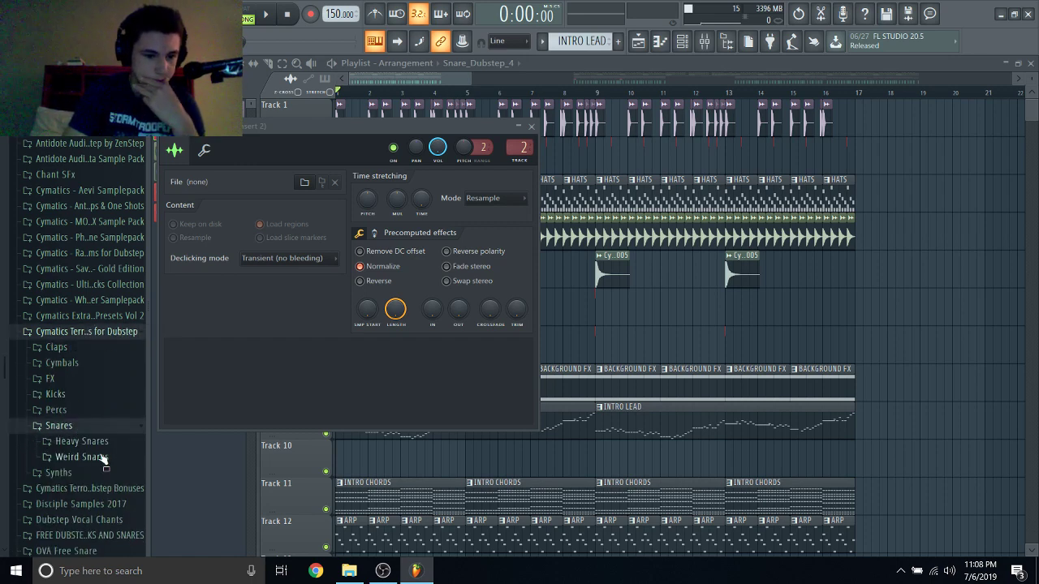
click(89, 441)
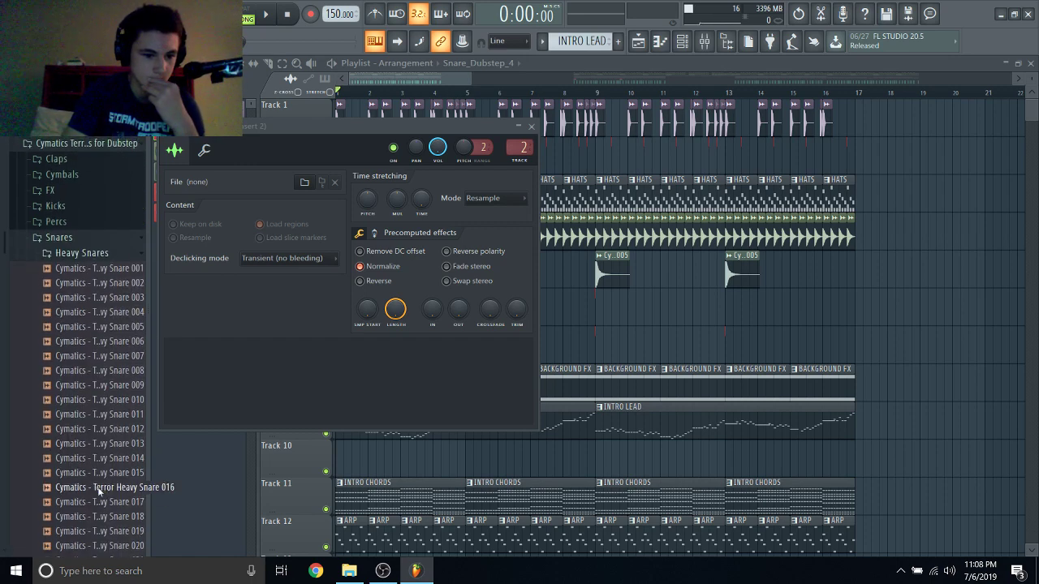
click(115, 239)
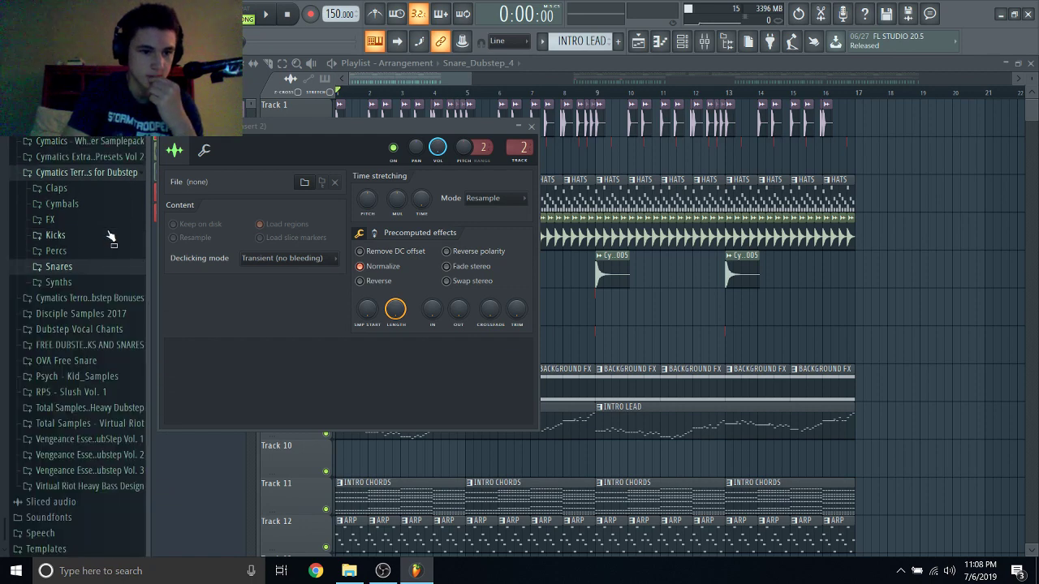
click(107, 175)
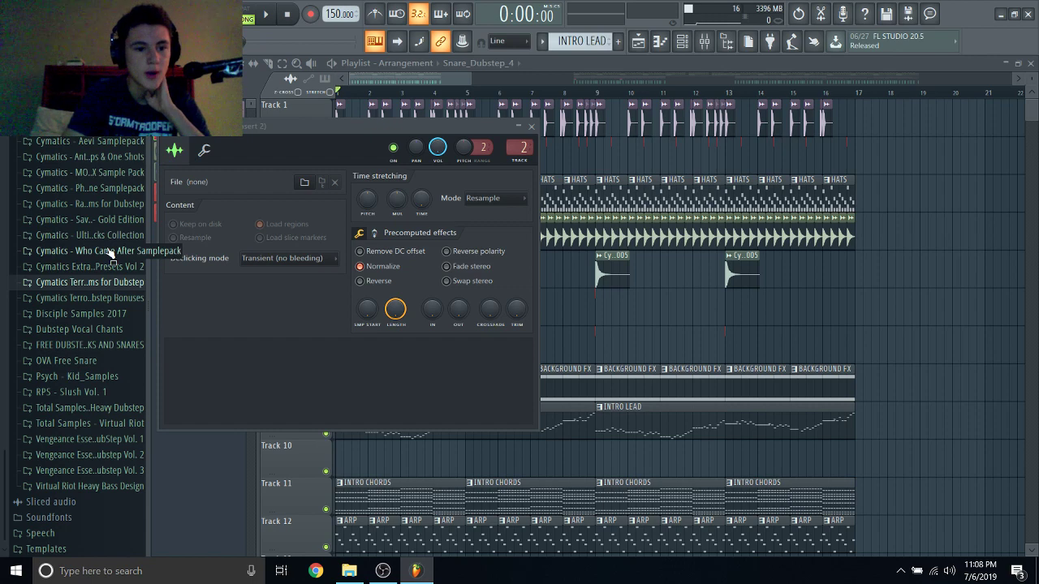
Check the Drum One Shots snares in Cymatics - Raptor Drums for Dubstep and collapse that pack.
click(103, 205)
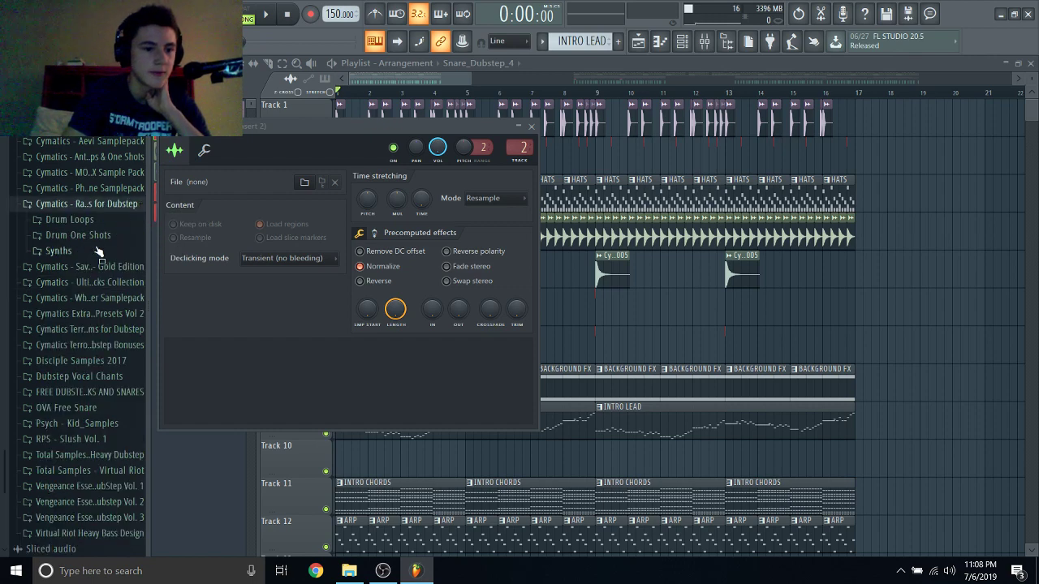
click(95, 237)
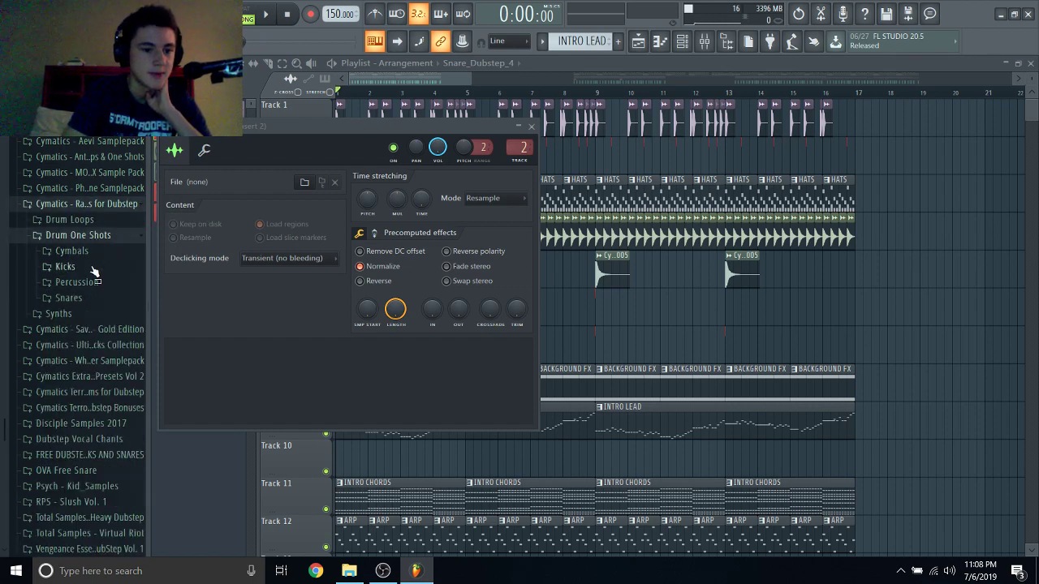
click(69, 298)
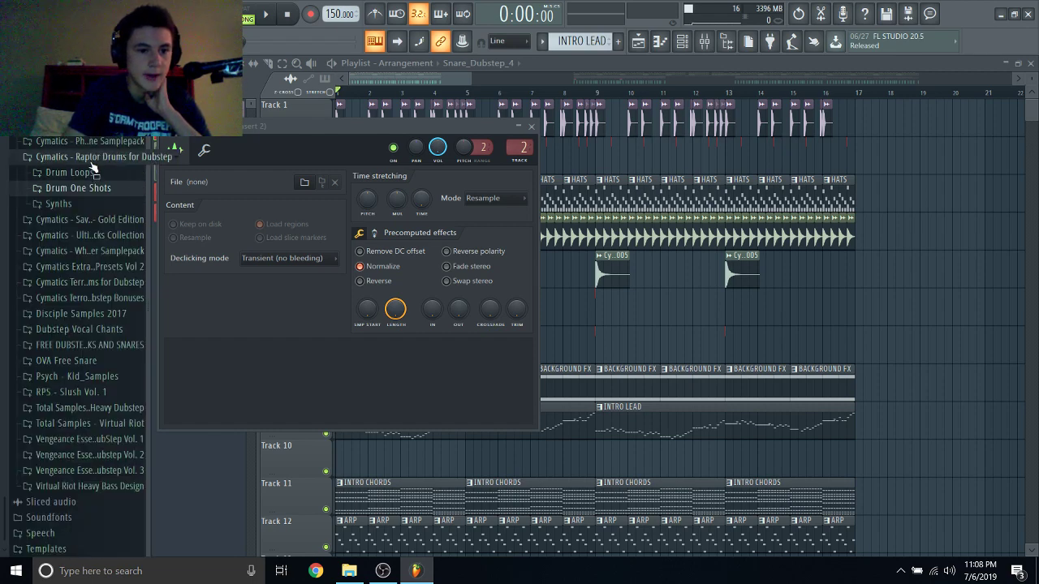
click(90, 156)
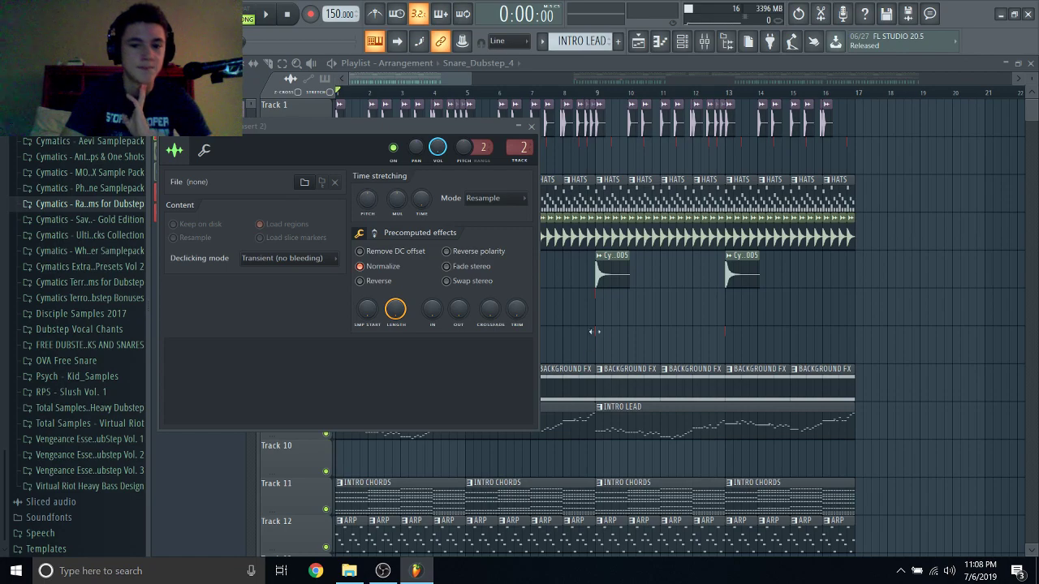
Close the empty snare sampler and reopen it from a snare clip on Track 2 just before bar 44.
key(Escape)
scroll(604, 336, down, 4)
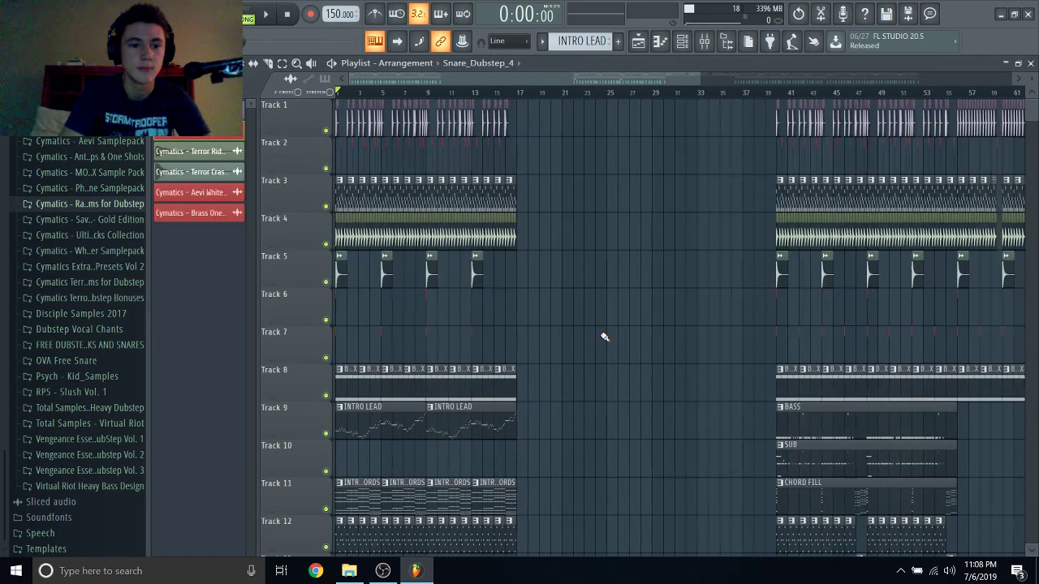
scroll(604, 336, up, 5)
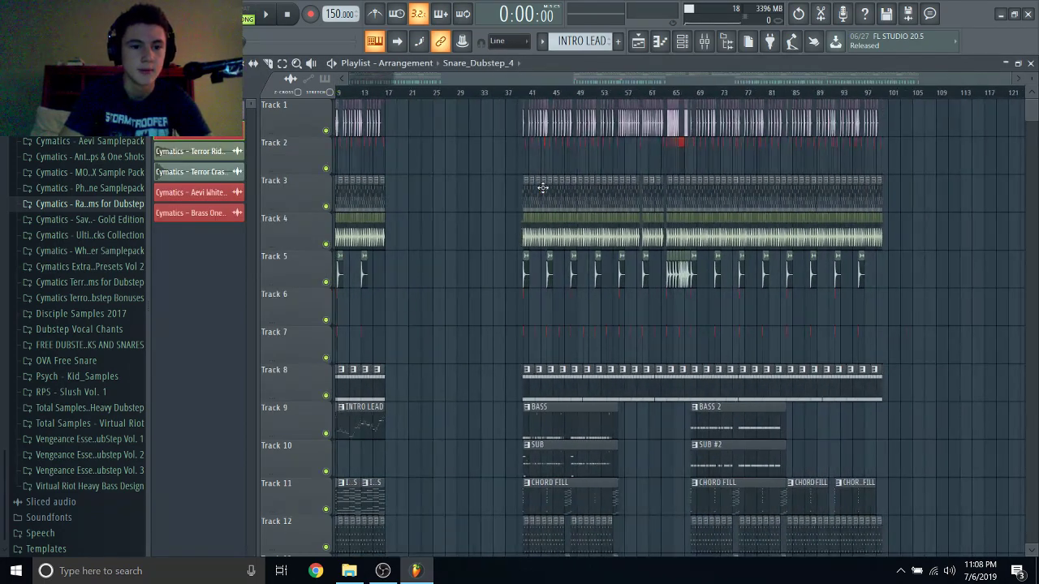
scroll(542, 188, up, 1)
double_click(563, 158)
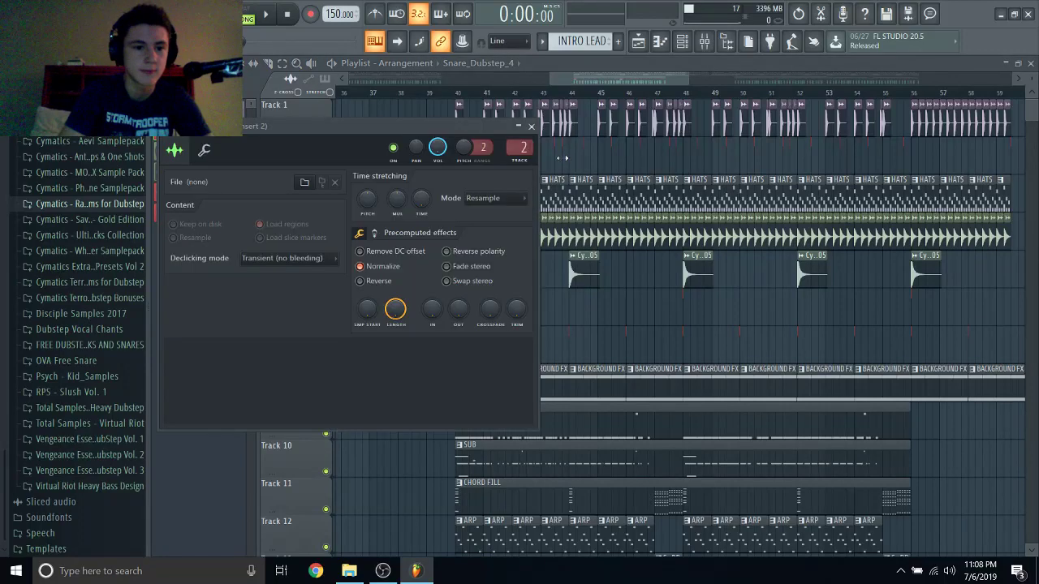
Load Cymatics - Aevi Snare 2 - Fat from the Aevi Samplepack's Drums folder into the empty snare channel and close its settings.
scroll(100, 164, up, 3)
click(104, 261)
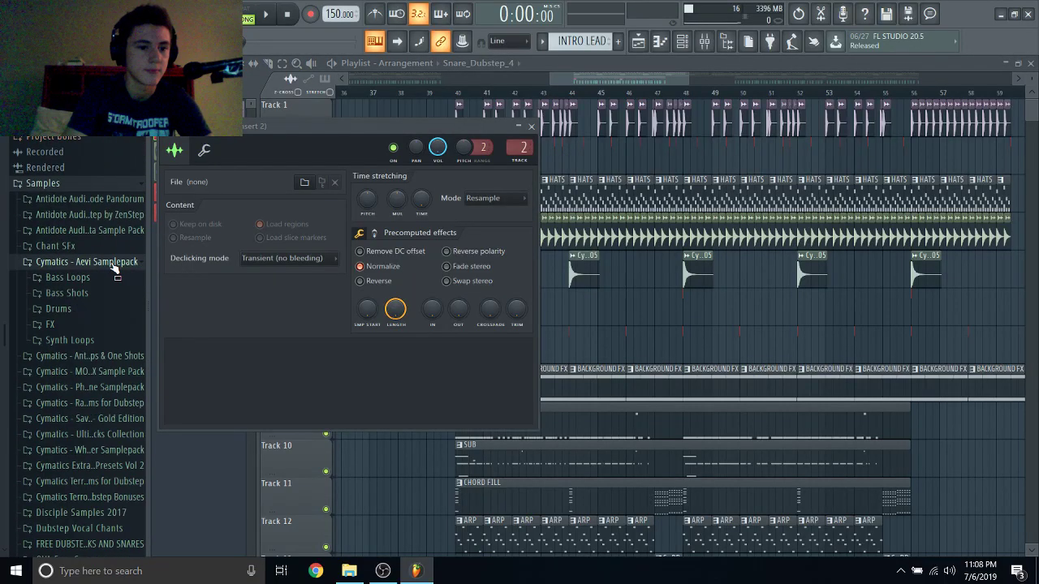
click(90, 319)
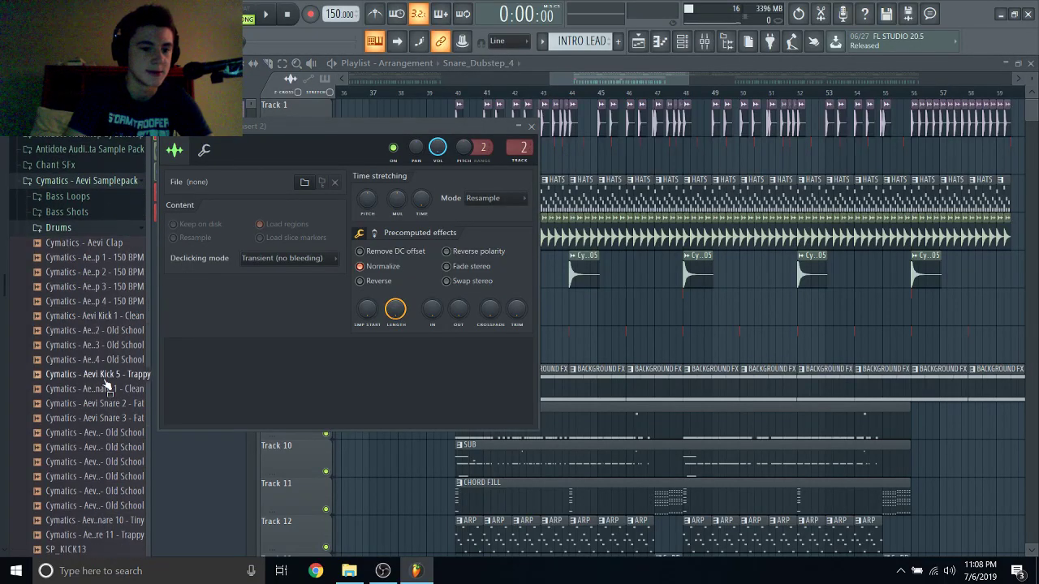
drag(114, 403, 295, 366)
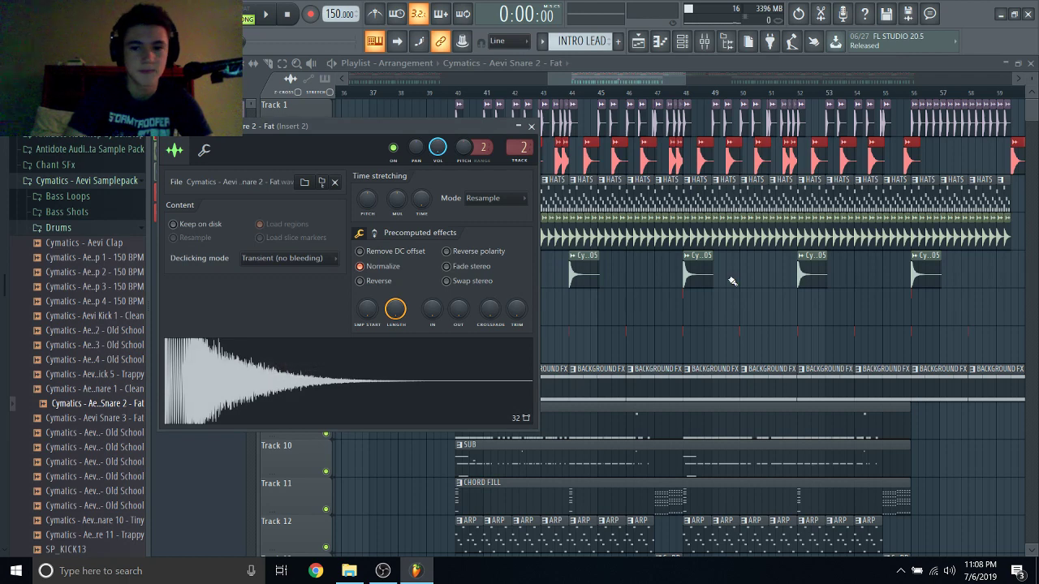
key(Escape)
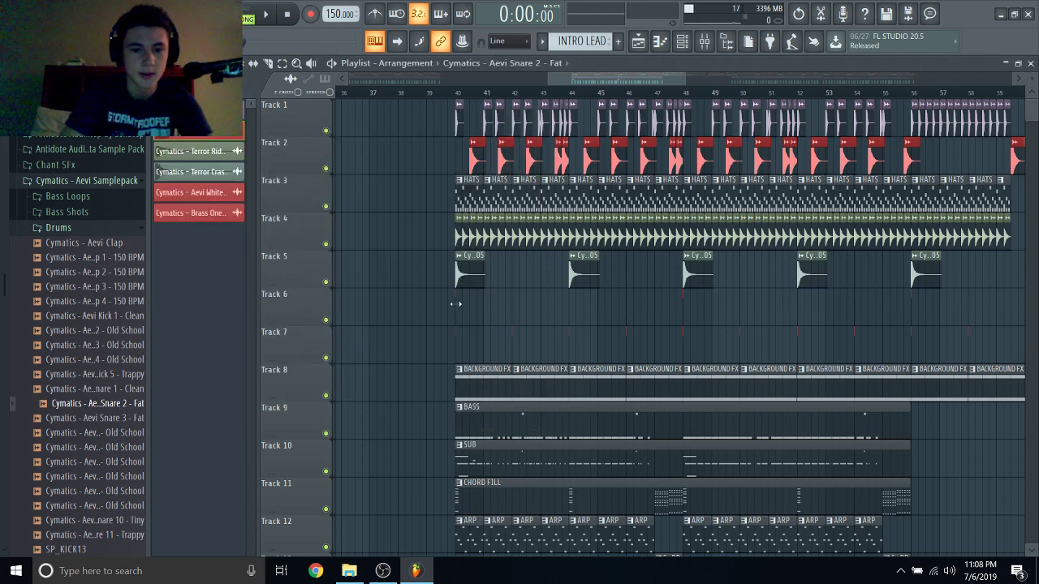
Load Aevi White Noise Down 2 from the Aevi pack's FX folder into the channel of Track 6's missing clip and close its settings.
double_click(455, 303)
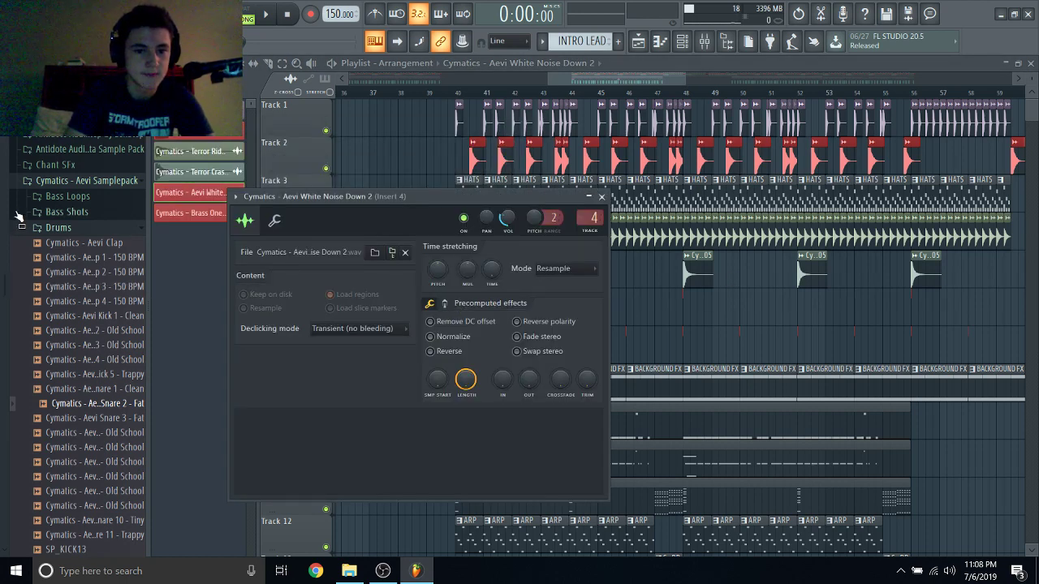
scroll(18, 215, up, 1)
click(61, 276)
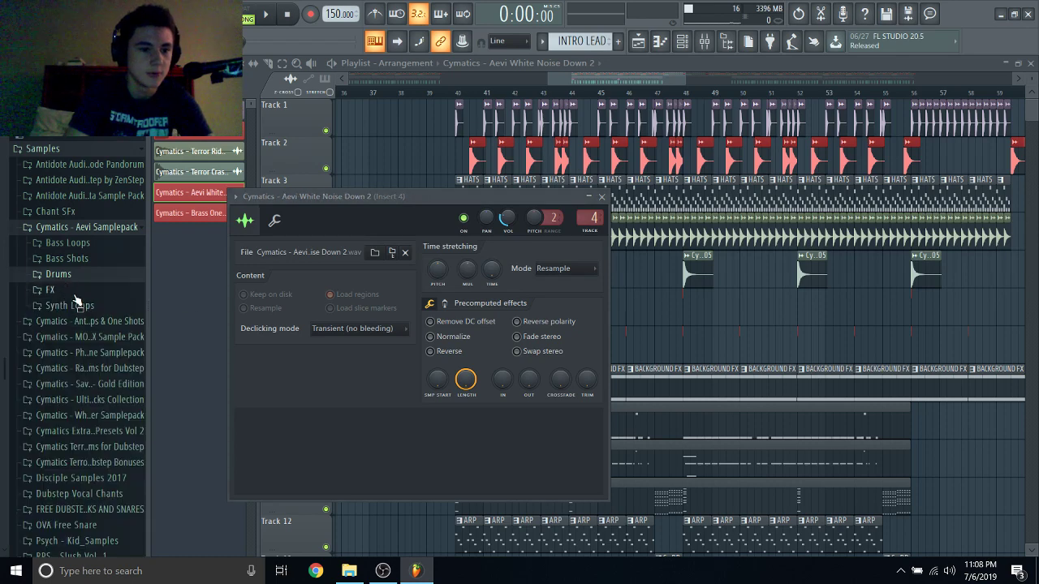
click(74, 295)
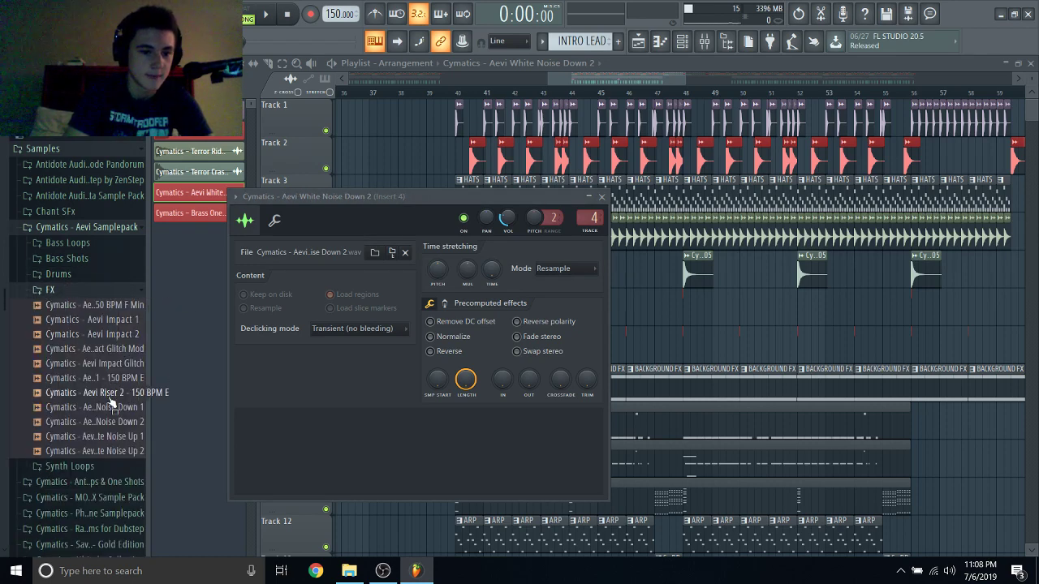
drag(106, 426, 359, 451)
click(79, 291)
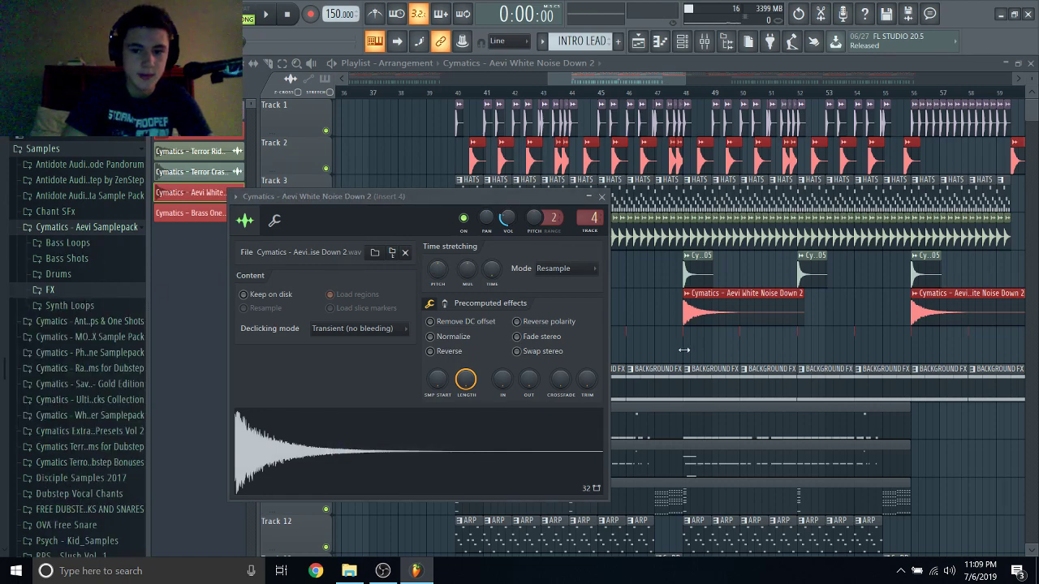
key(Escape)
Load Cymatics - Brass One Shot 33 - F from the Savage Drums for Trap pack's Brass One Shots into the empty brass channel.
click(191, 212)
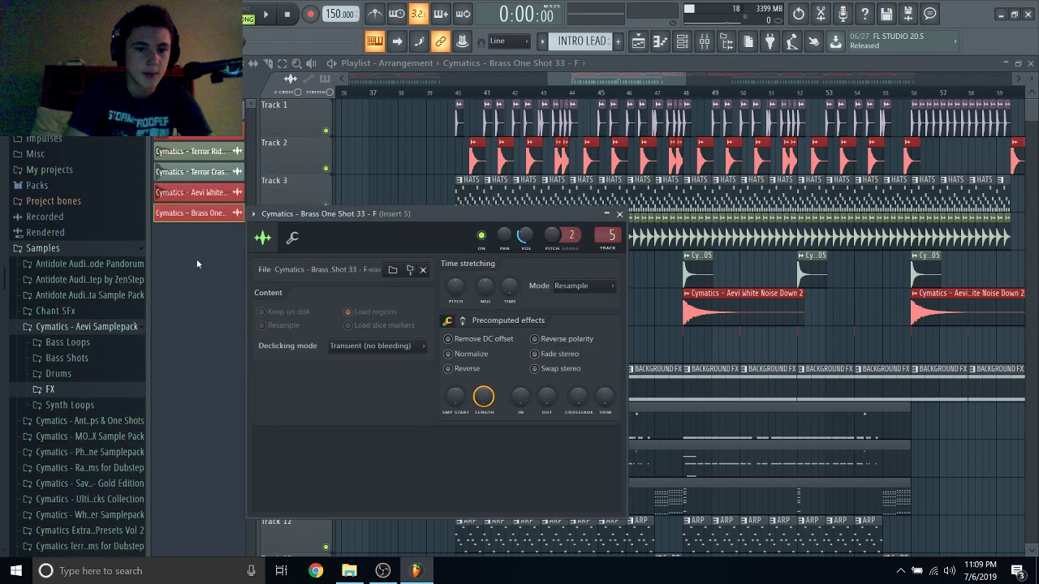
scroll(95, 259, down, 5)
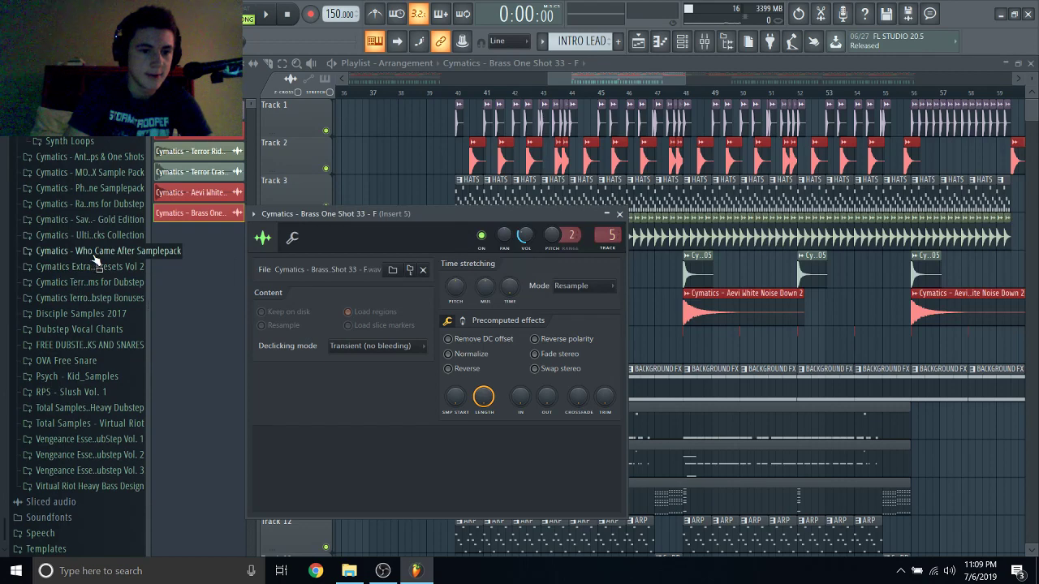
click(81, 220)
click(62, 252)
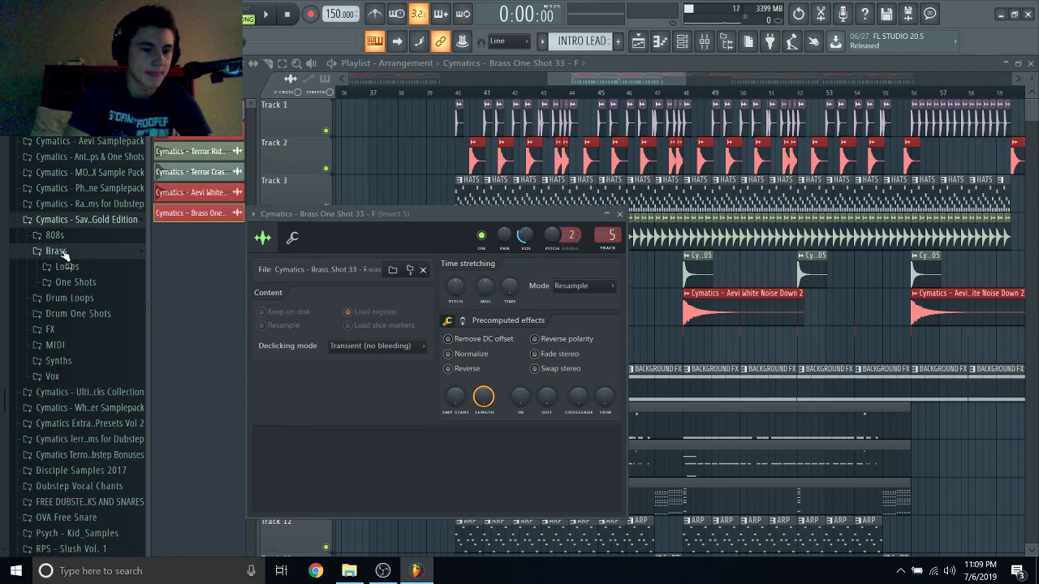
click(73, 281)
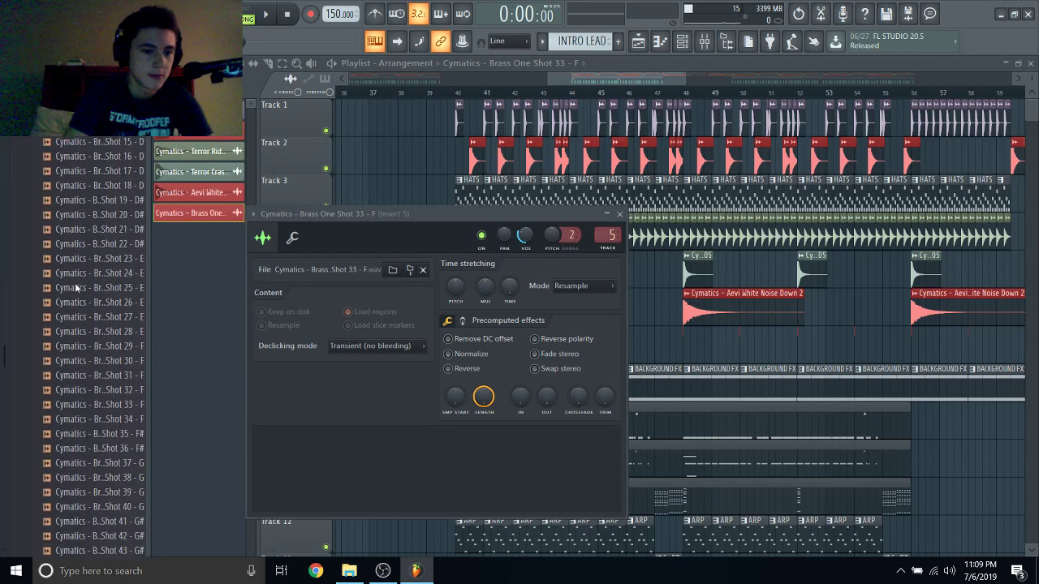
scroll(77, 287, down, 1)
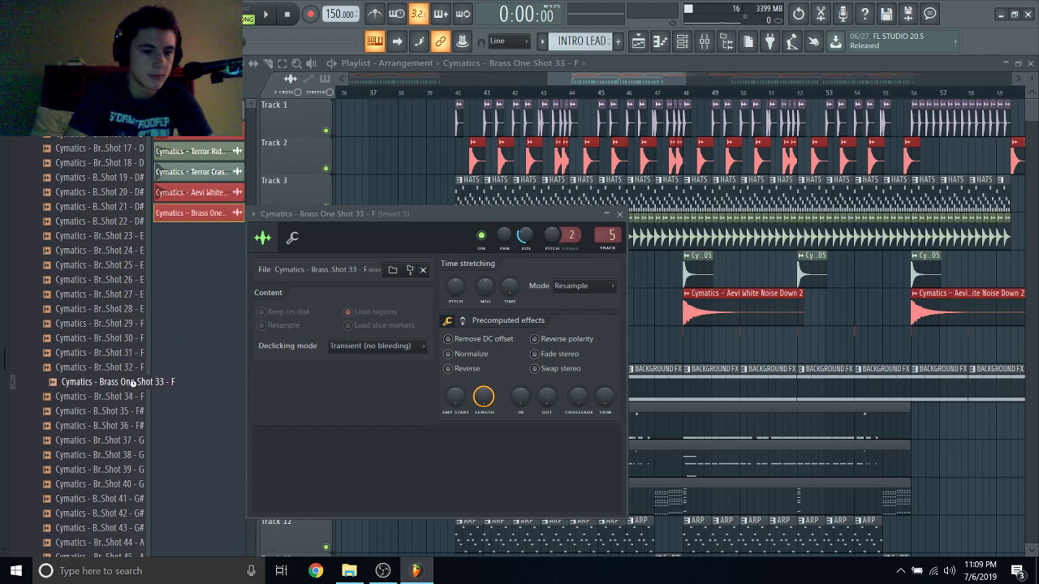
drag(105, 381, 372, 425)
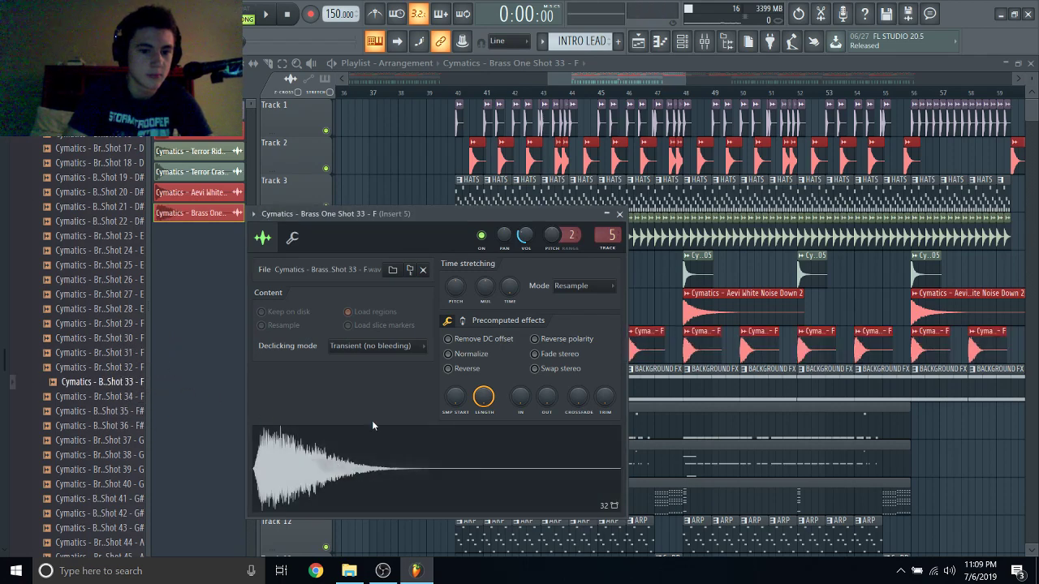
Close the brass sampler's settings and play the restored drop briefly from bar 40.
click(458, 95)
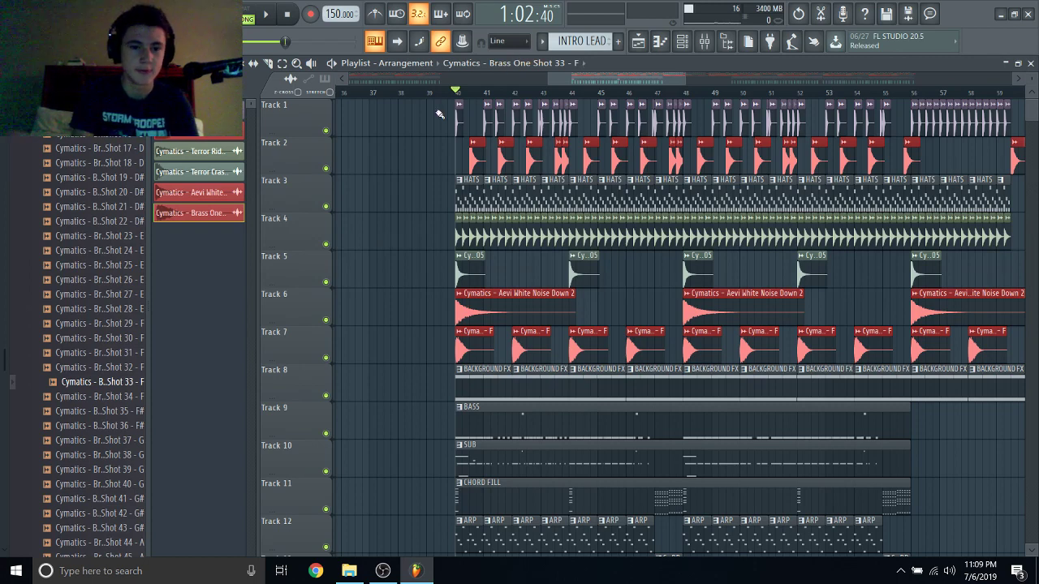
key(space)
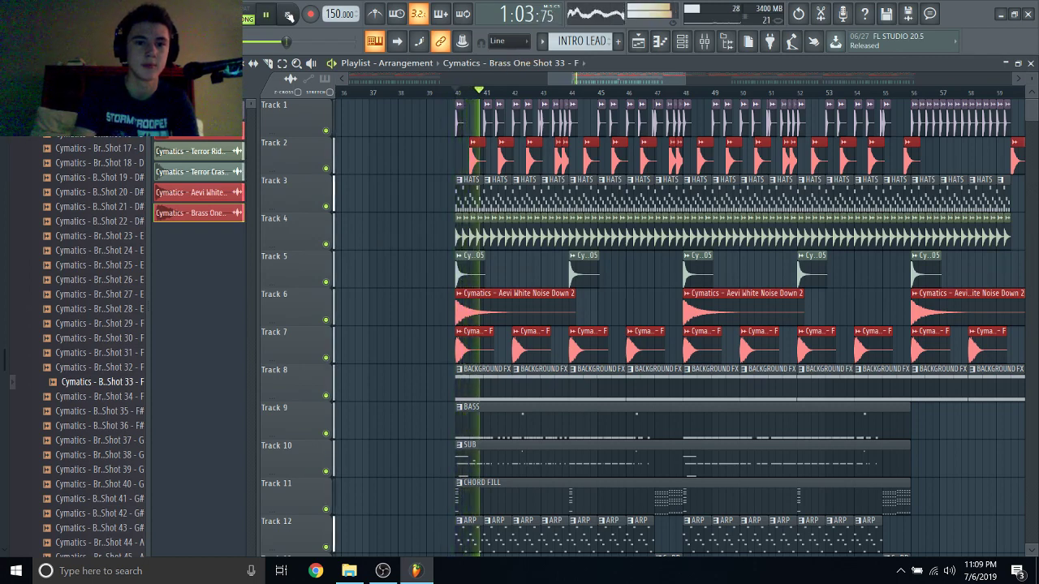
key(space)
Look over the whole arrangement in the playlist and play its intro briefly from bar 1.
scroll(439, 250, up, 5)
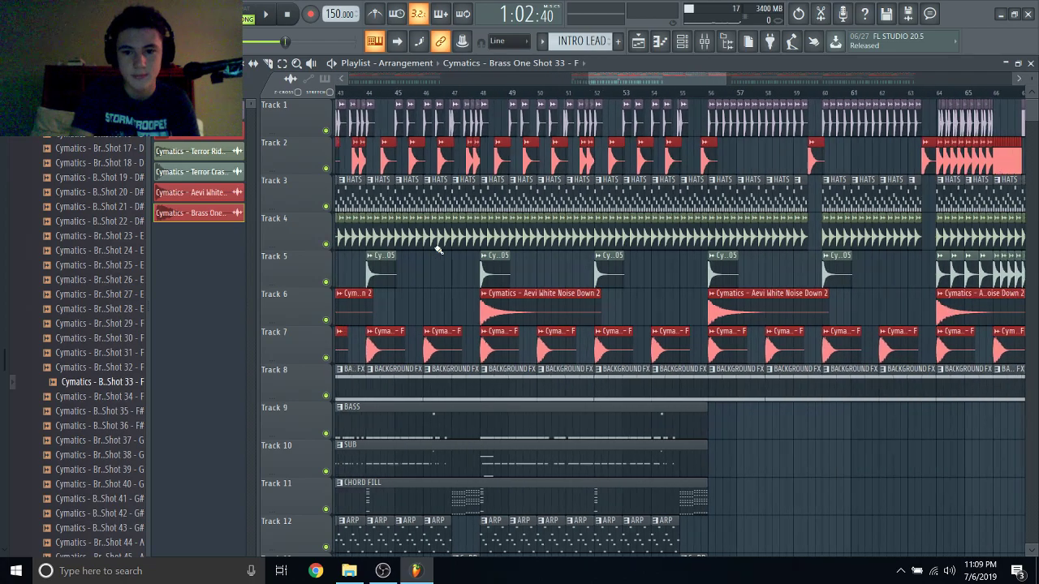
scroll(438, 250, down, 6)
scroll(438, 250, down, 5)
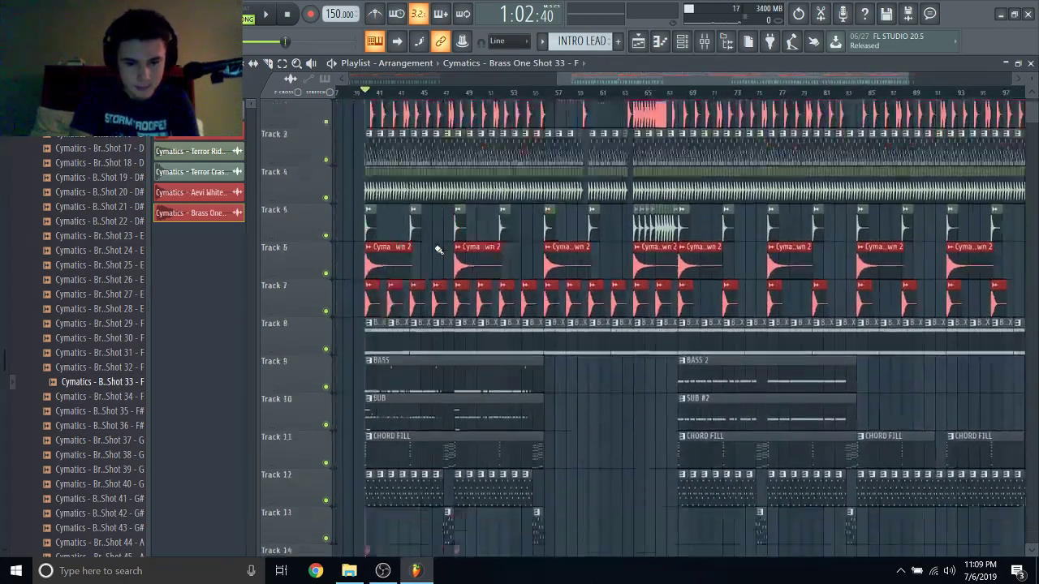
scroll(439, 250, down, 3)
scroll(438, 250, up, 5)
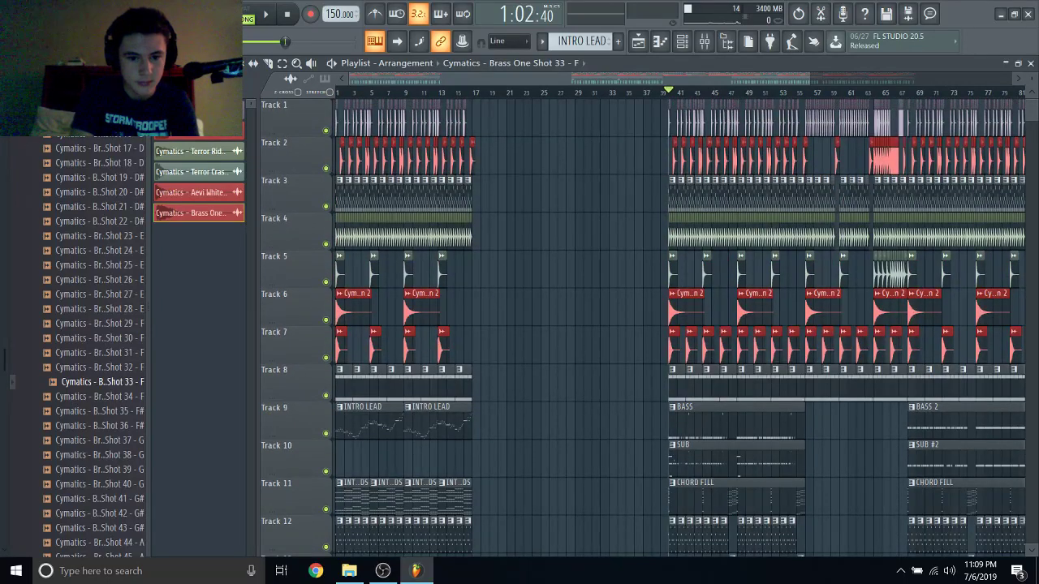
click(286, 15)
click(265, 15)
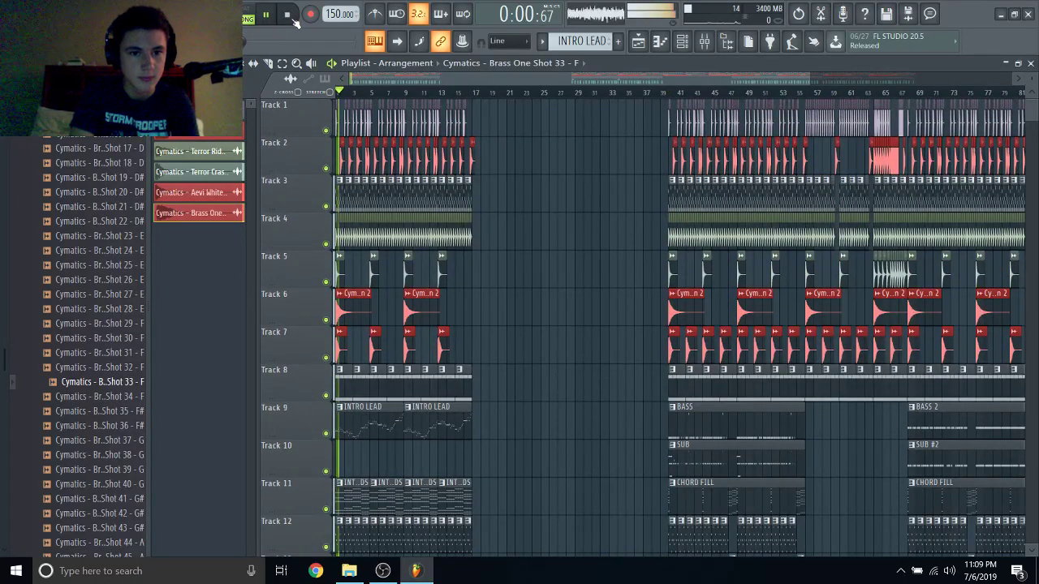
click(286, 14)
Open the ALBUM DUBSTEP 3 NEW V project from the I Am Phsyc-Kid folder and dismiss the missing-samples report.
click(13, 8)
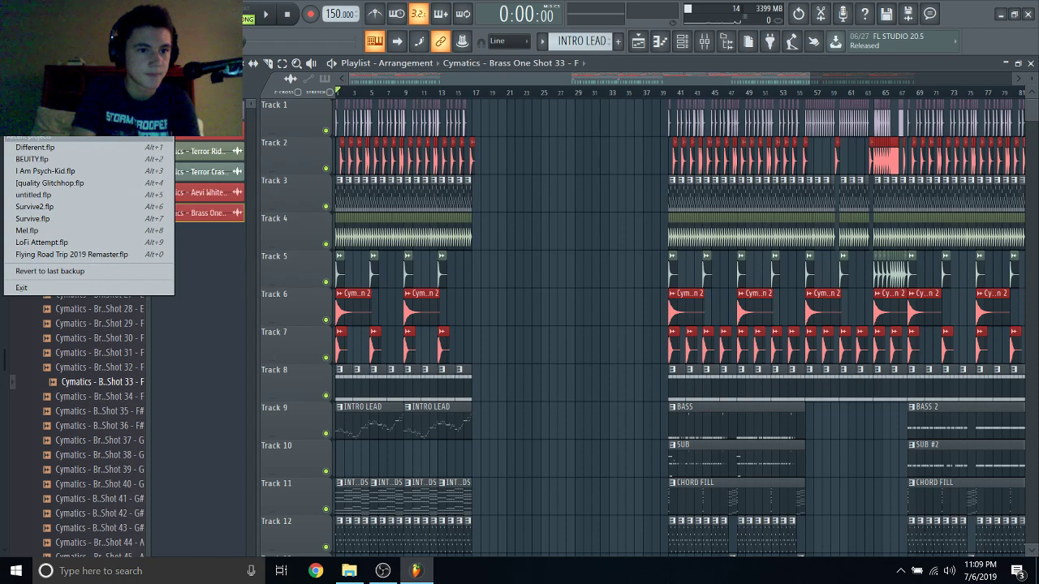
click(35, 147)
click(542, 323)
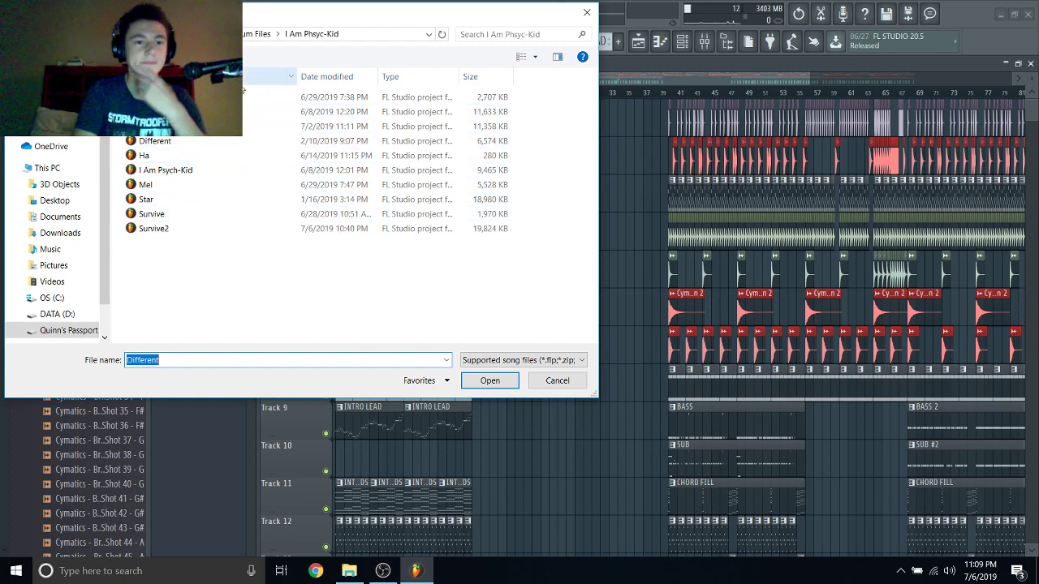
click(187, 111)
click(557, 380)
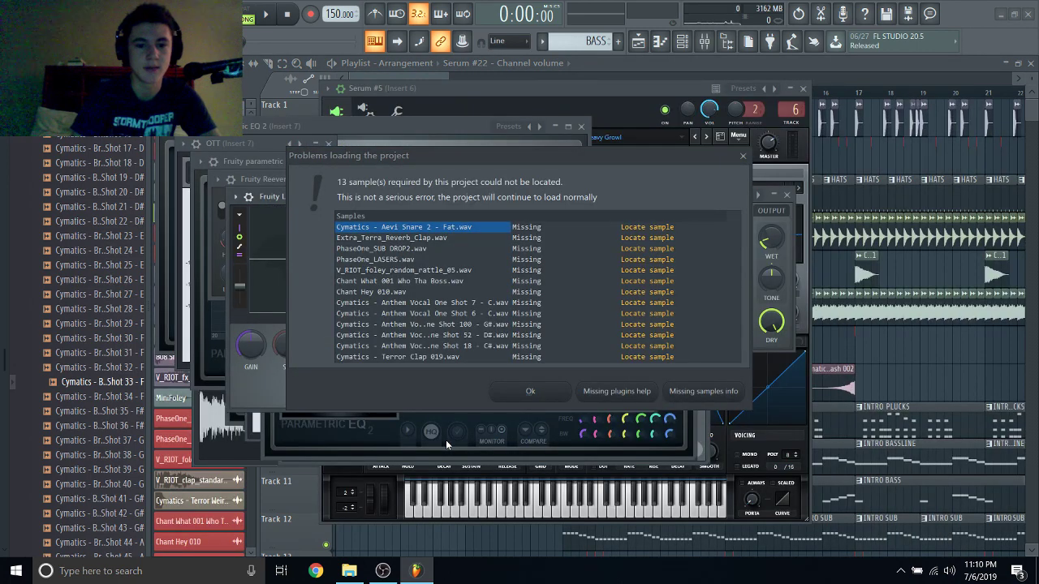
click(551, 397)
Replace the open project with a new empty project.
key(alt+f)
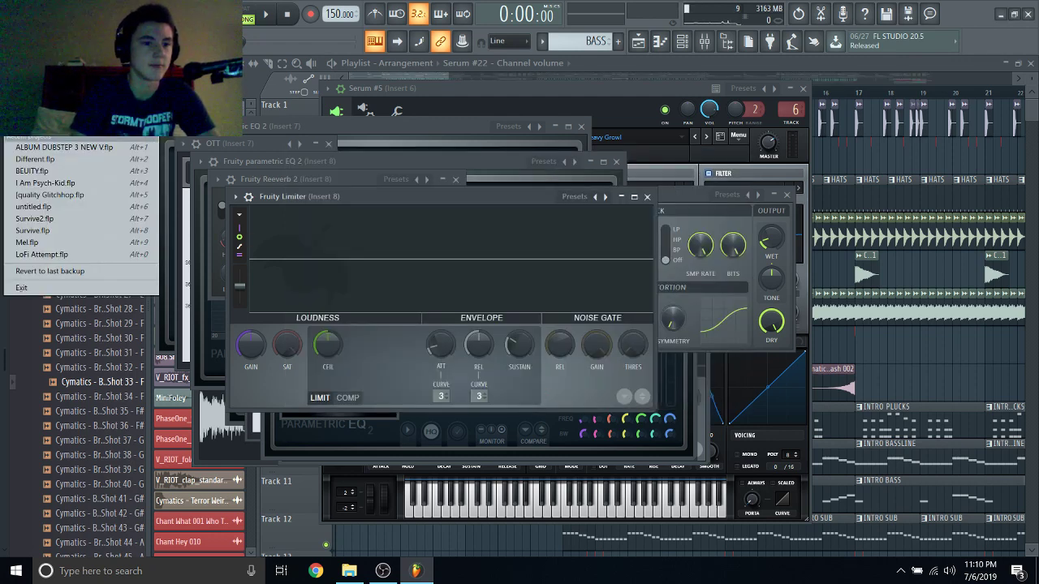
key(Escape)
key(alt+f)
key(Escape)
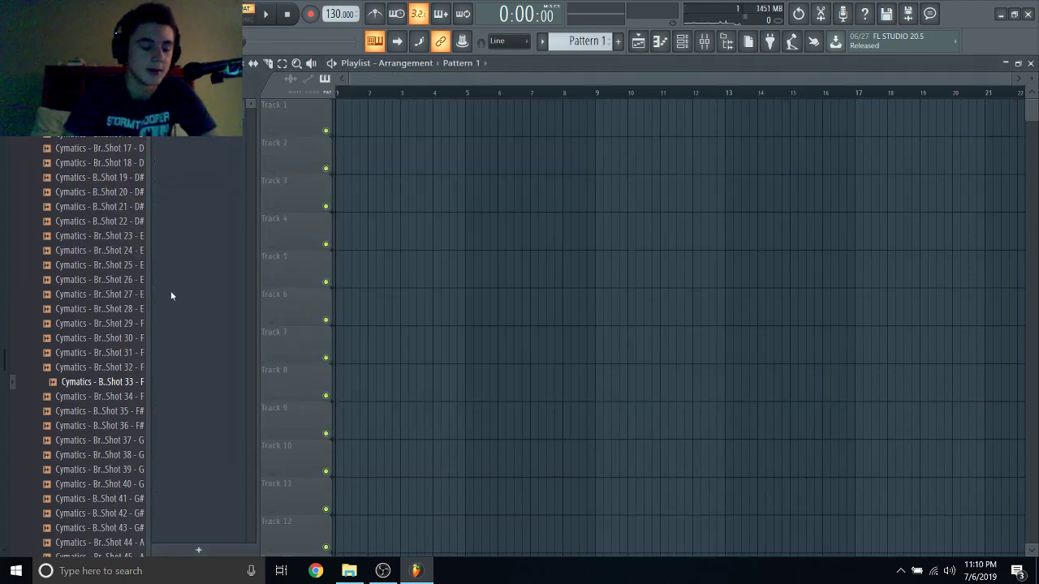
Collapse the Cymatics - Savage Drums for Trap pack and look through the browser's list of sample packs.
scroll(72, 235, up, 10)
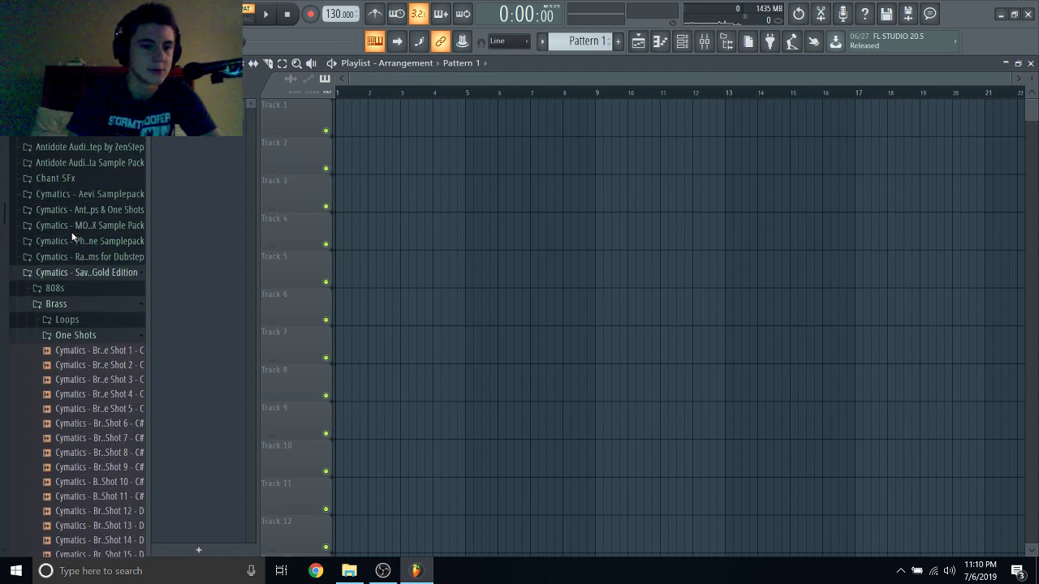
click(74, 273)
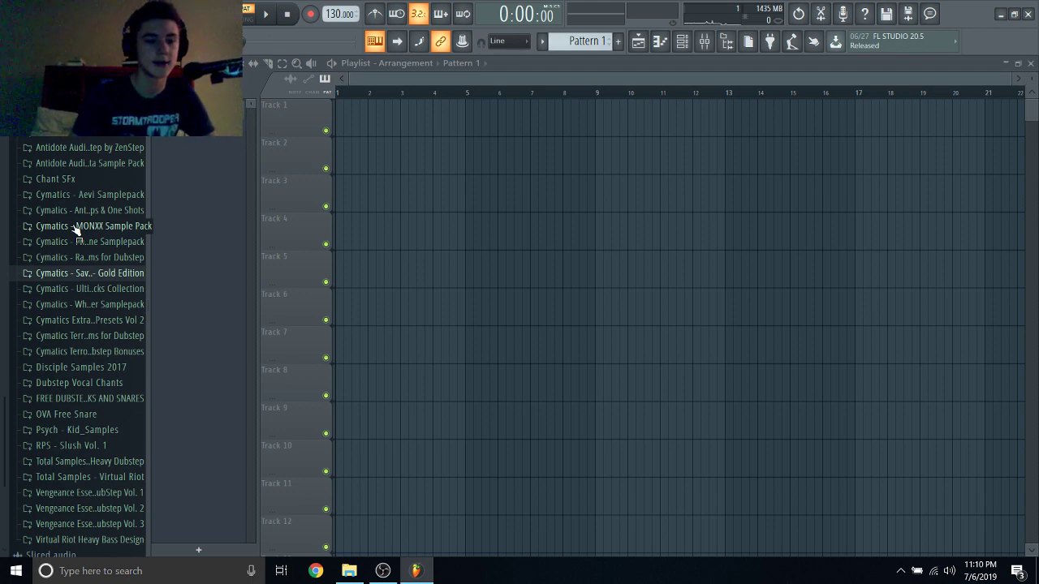
scroll(97, 247, down, 1)
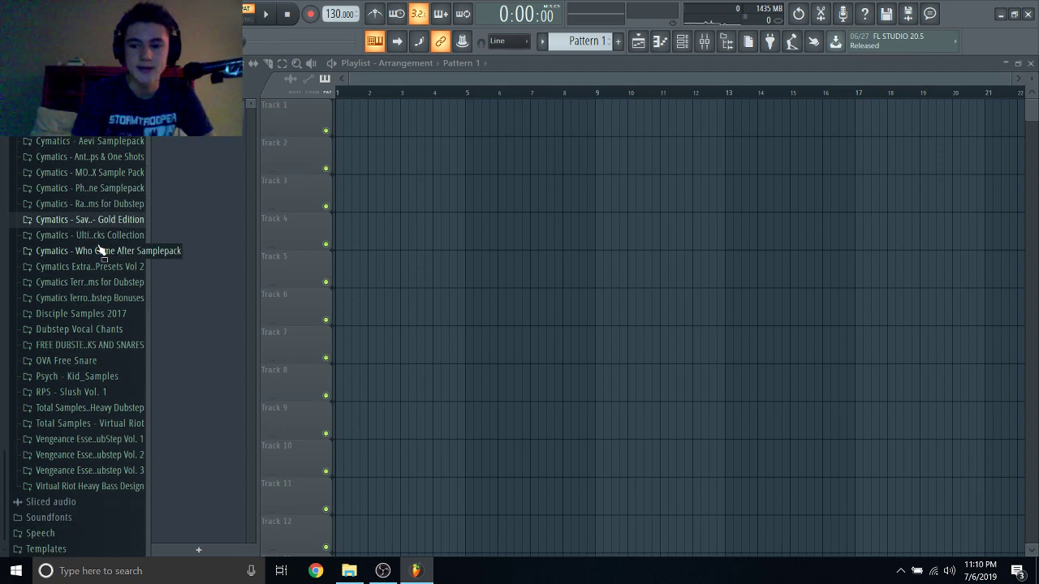
scroll(97, 248, up, 6)
scroll(105, 158, up, 1)
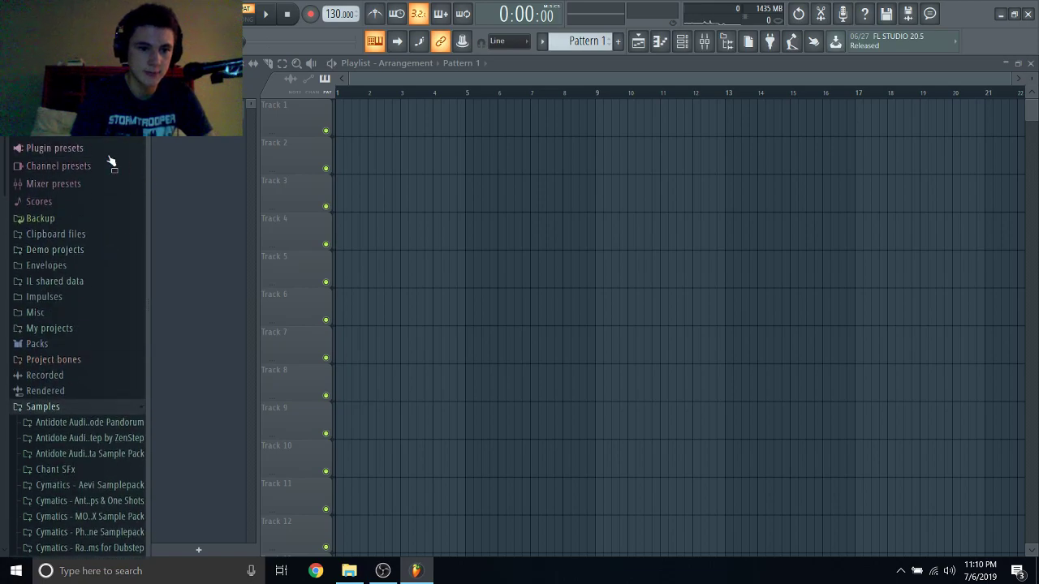
scroll(107, 154, down, 7)
scroll(108, 153, up, 3)
scroll(107, 154, up, 5)
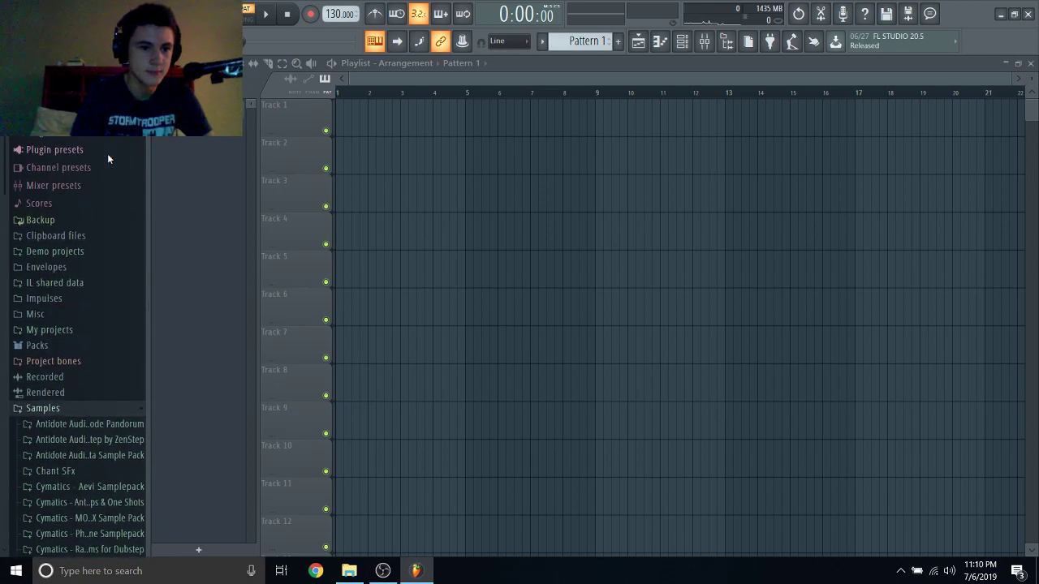
scroll(107, 153, down, 3)
scroll(108, 153, up, 2)
scroll(107, 154, down, 6)
scroll(107, 154, up, 6)
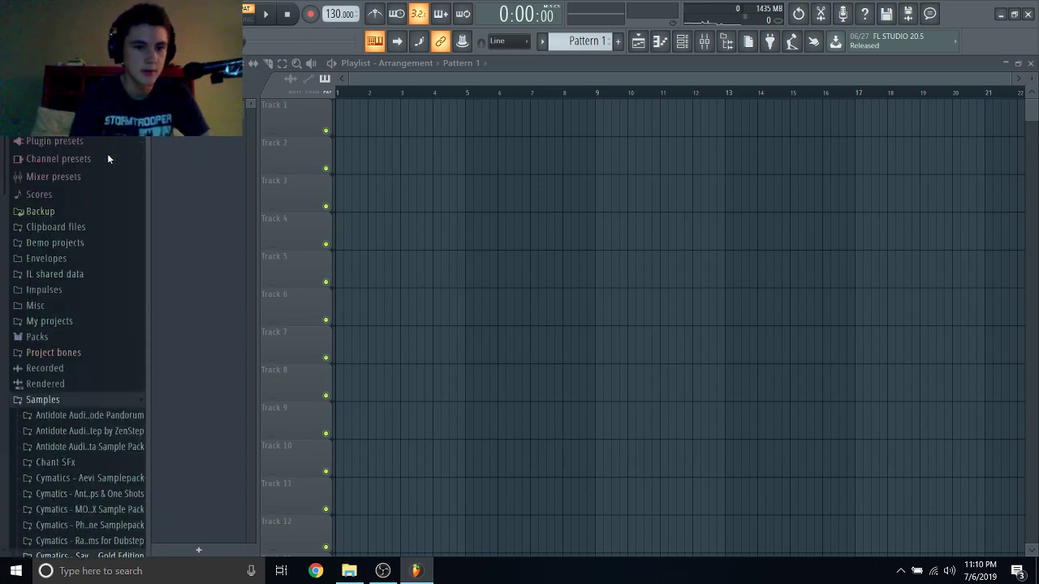
scroll(107, 154, down, 6)
scroll(107, 154, up, 6)
scroll(108, 153, down, 6)
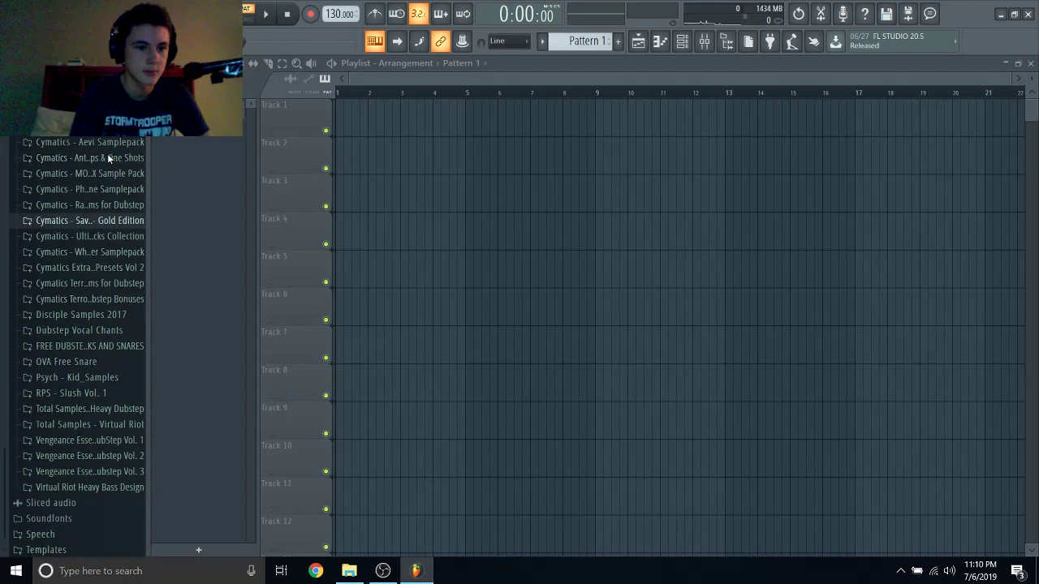
scroll(89, 219, down, 3)
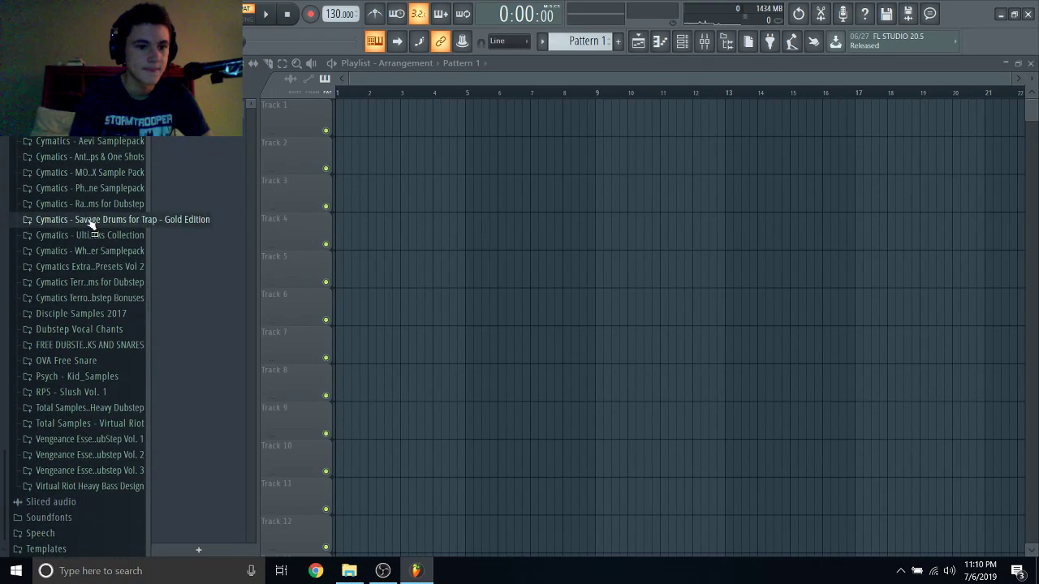
scroll(89, 224, up, 15)
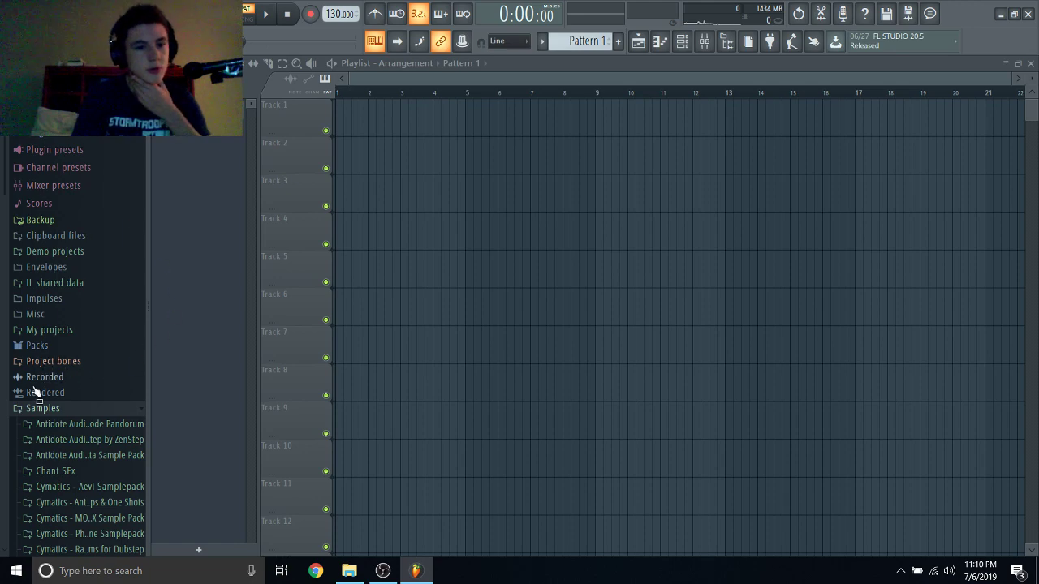
scroll(53, 345, down, 18)
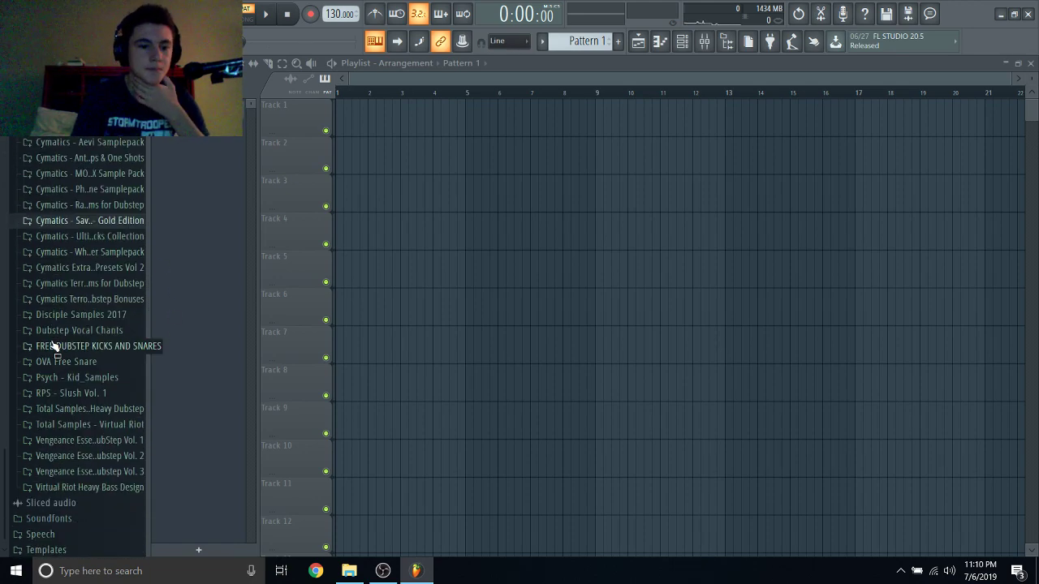
Check the Brass One Shots in Cymatics - Savage Drums for Trap - Gold Edition and collapse its folders.
click(90, 220)
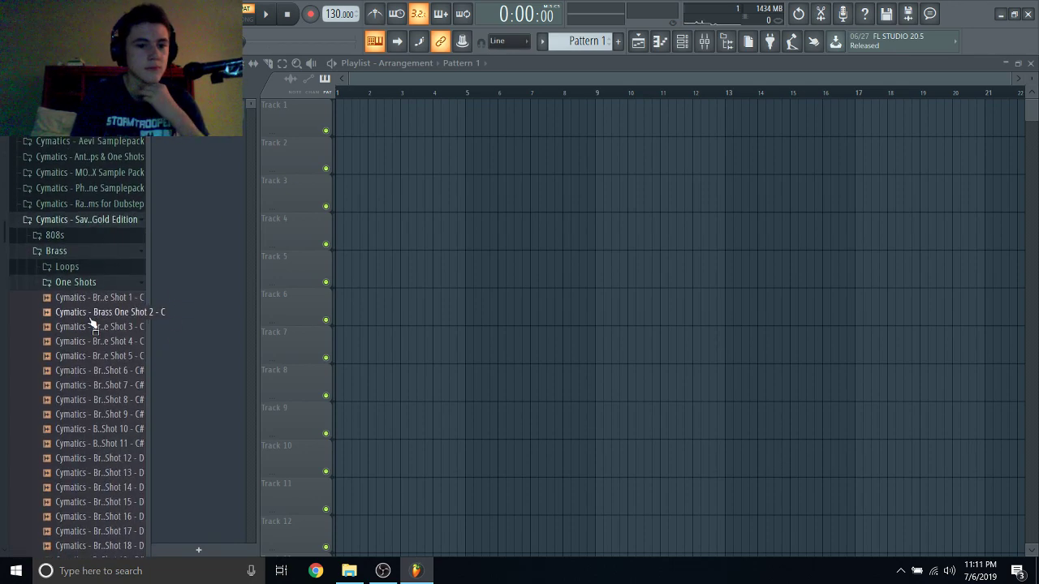
click(103, 284)
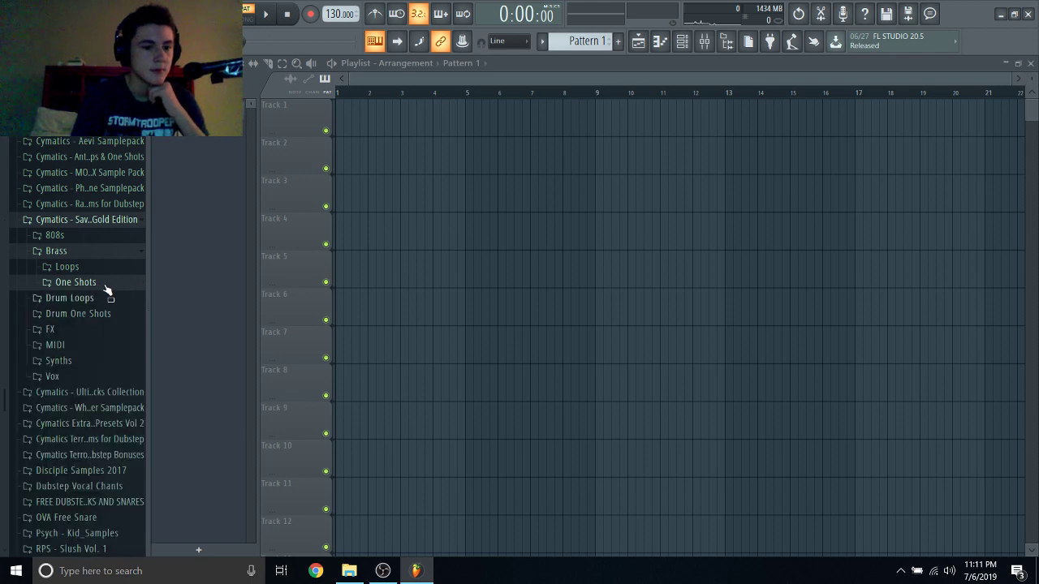
click(75, 282)
scroll(109, 282, down, 2)
scroll(133, 216, up, 1)
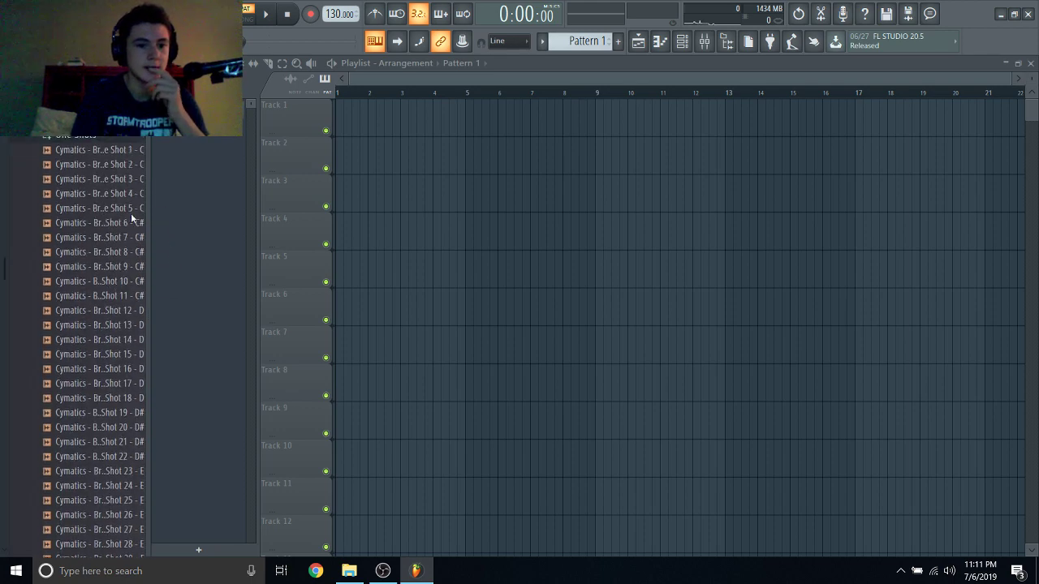
click(130, 213)
click(125, 182)
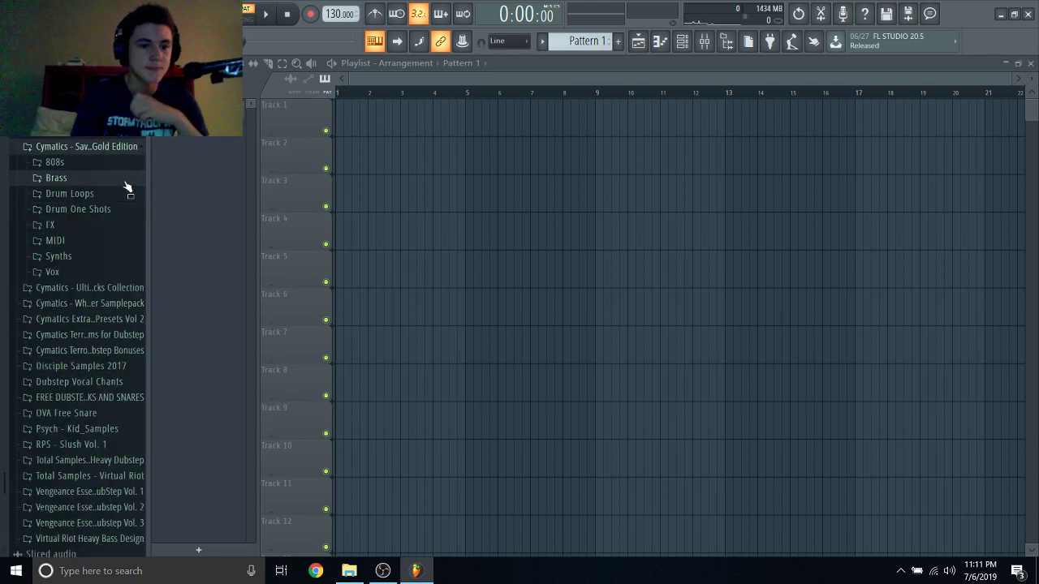
click(116, 147)
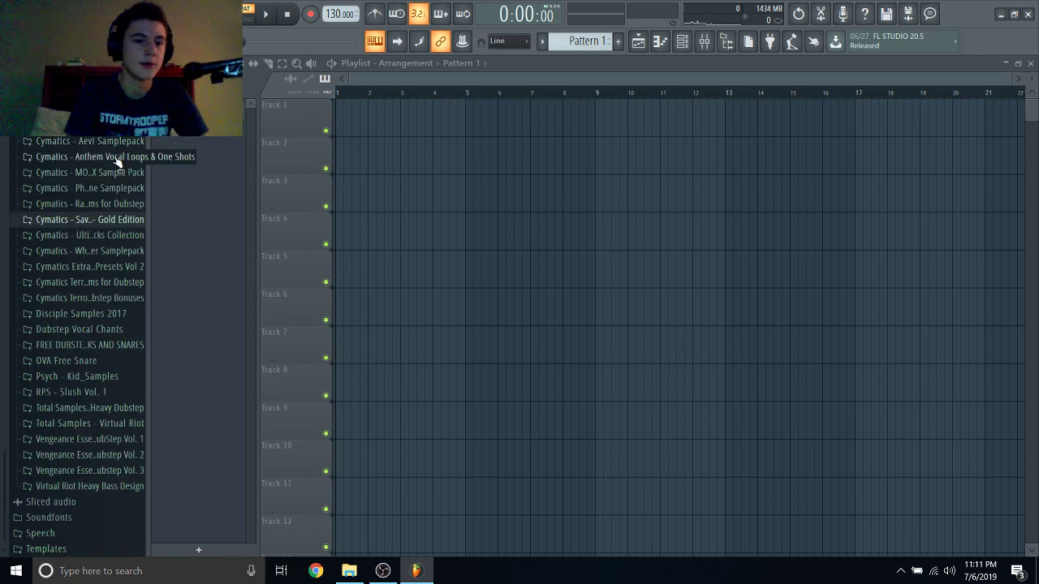
Open the Kicks folder under Drum One Shots in Cymatics - Savage Drums for Trap - Gold Edition and select Kick 11.
click(92, 221)
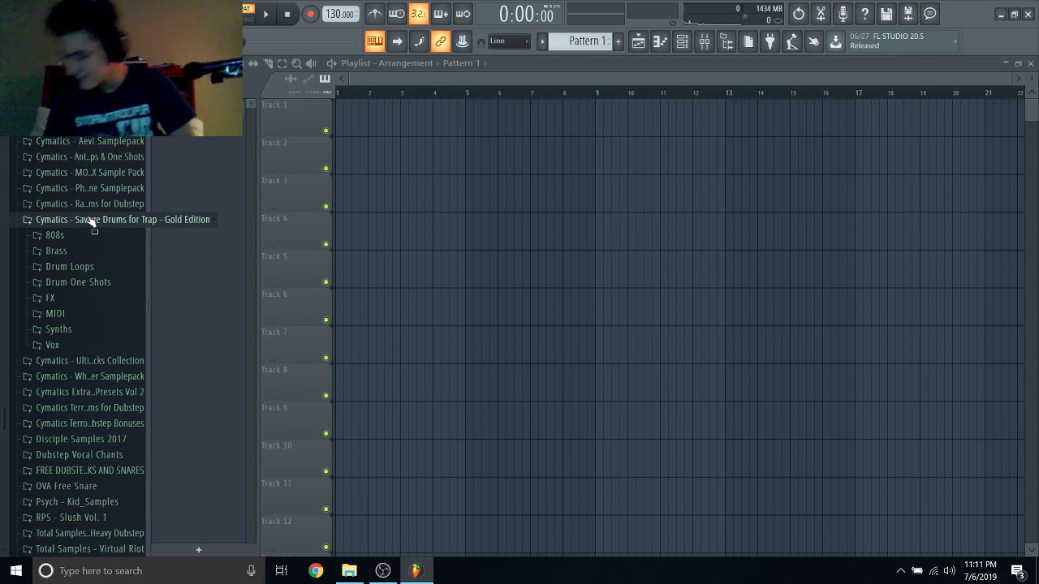
click(87, 286)
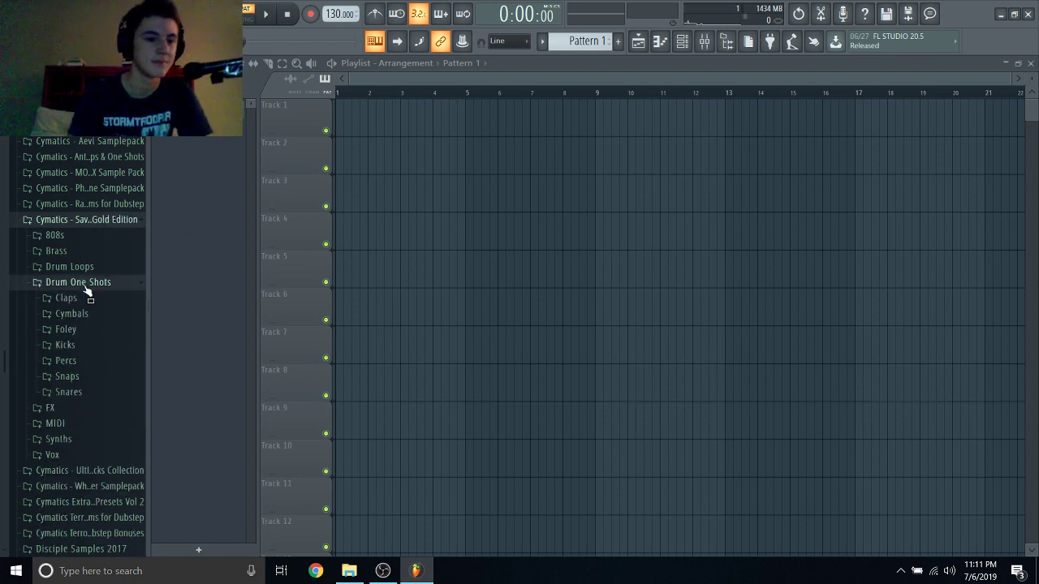
click(65, 345)
scroll(89, 349, up, 5)
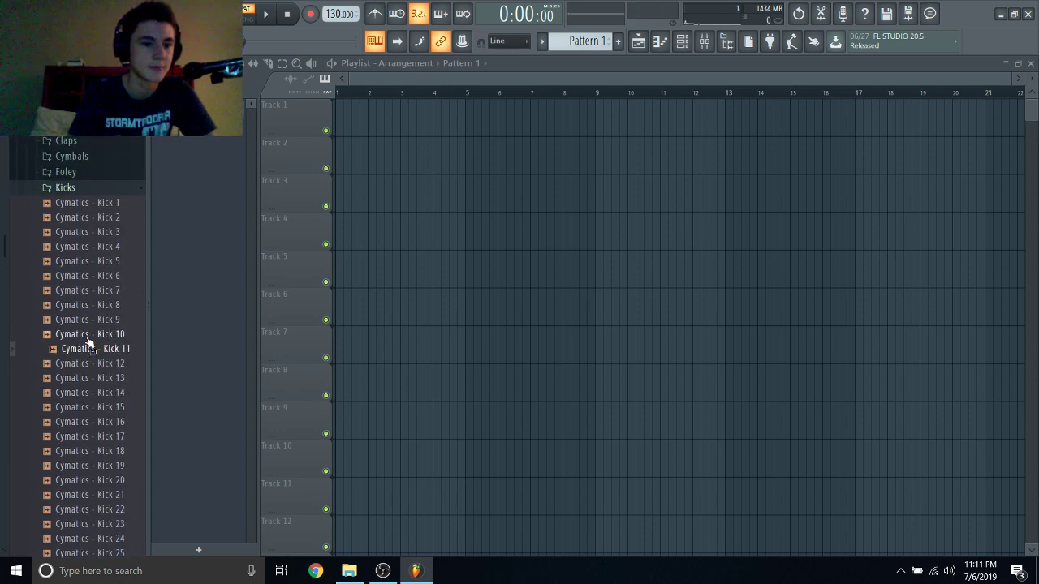
Audition the kicks, place Cymatics - Kick 14 at the start of Track 1, and collapse the Kicks folder.
click(89, 334)
click(89, 394)
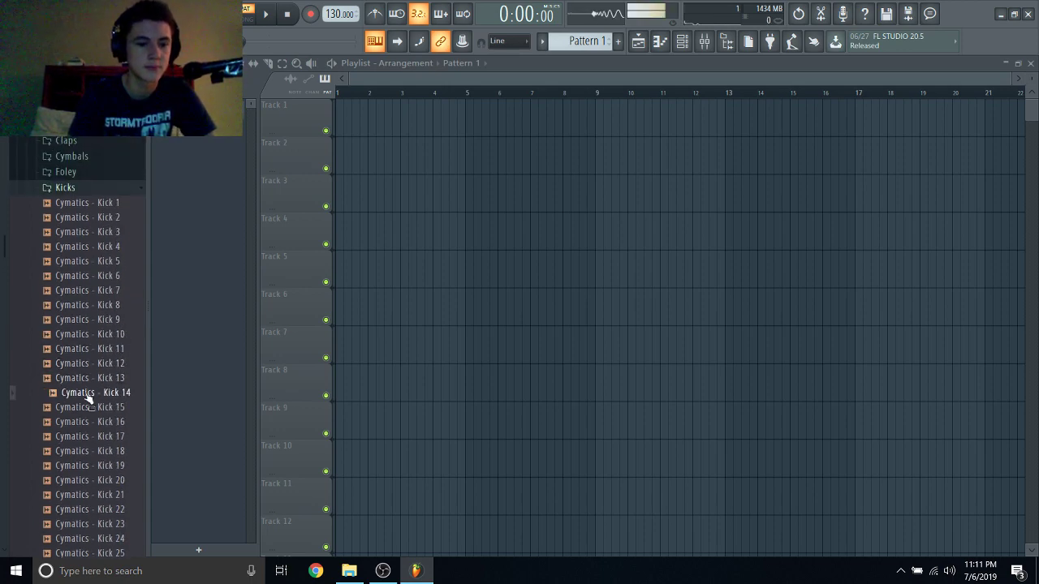
drag(81, 394, 338, 121)
click(78, 190)
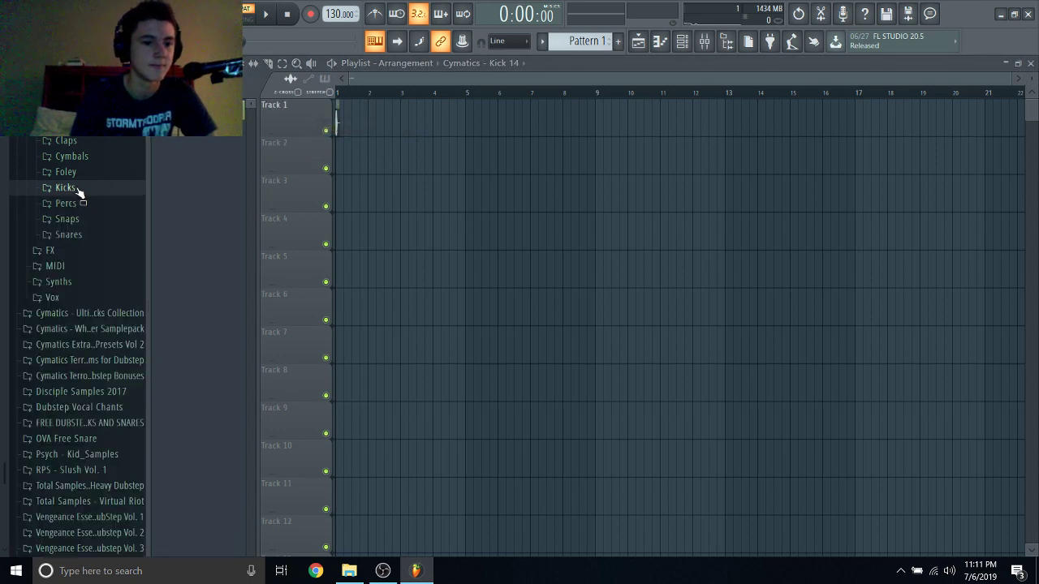
Route the Kick 14 channel to mixer track 1 and set the project tempo to 150 BPM.
double_click(336, 121)
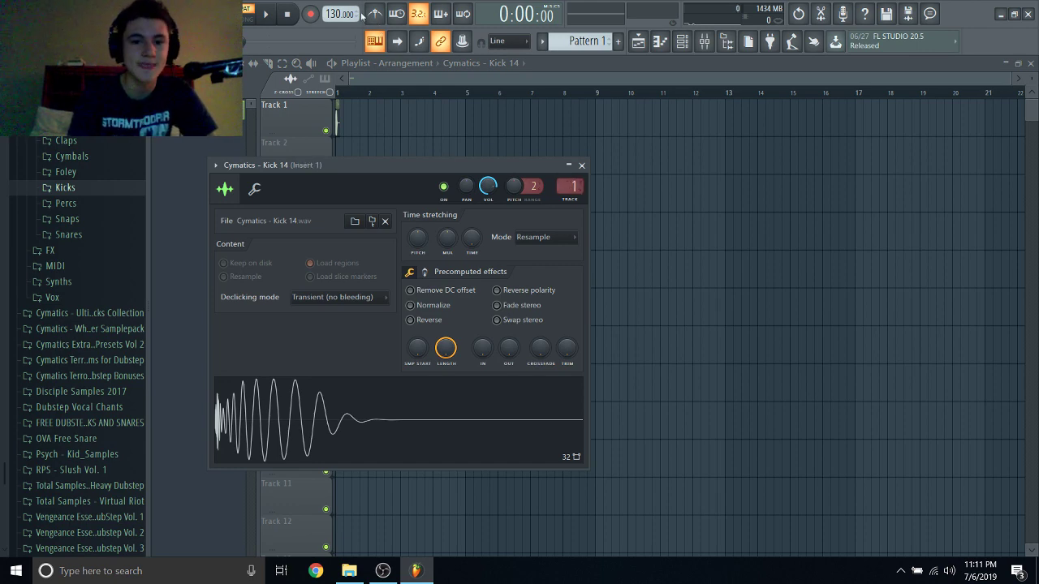
drag(323, 9, 324, 3)
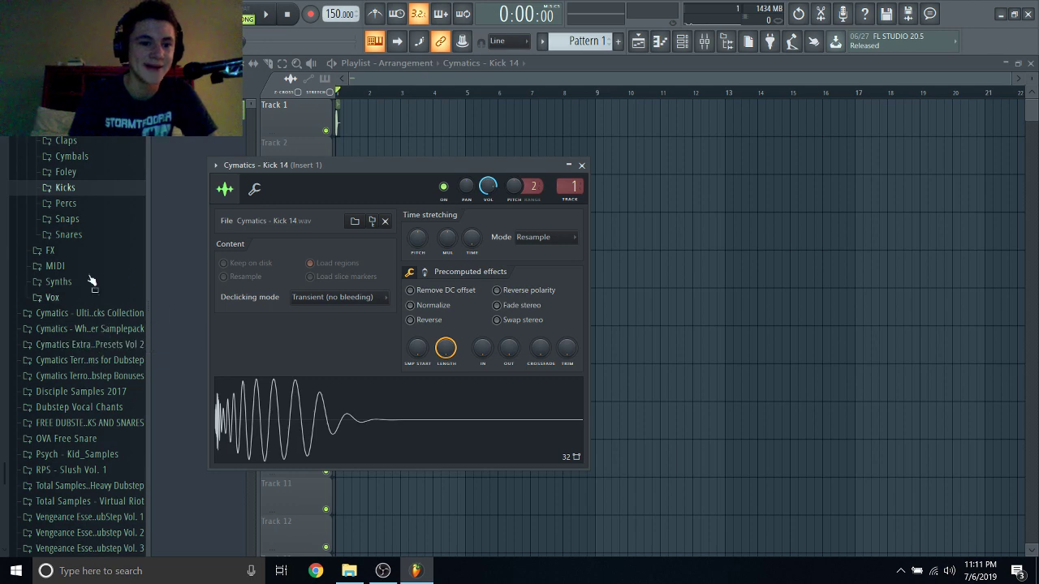
Collapse Drum One Shots and the Gold Edition pack, and look through the list of sample packs.
click(78, 125)
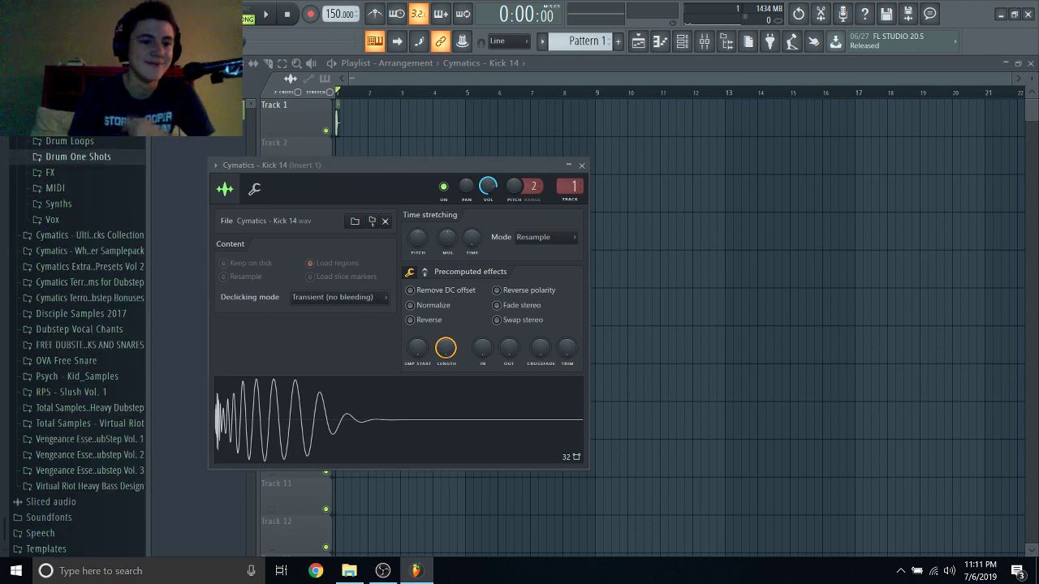
click(89, 125)
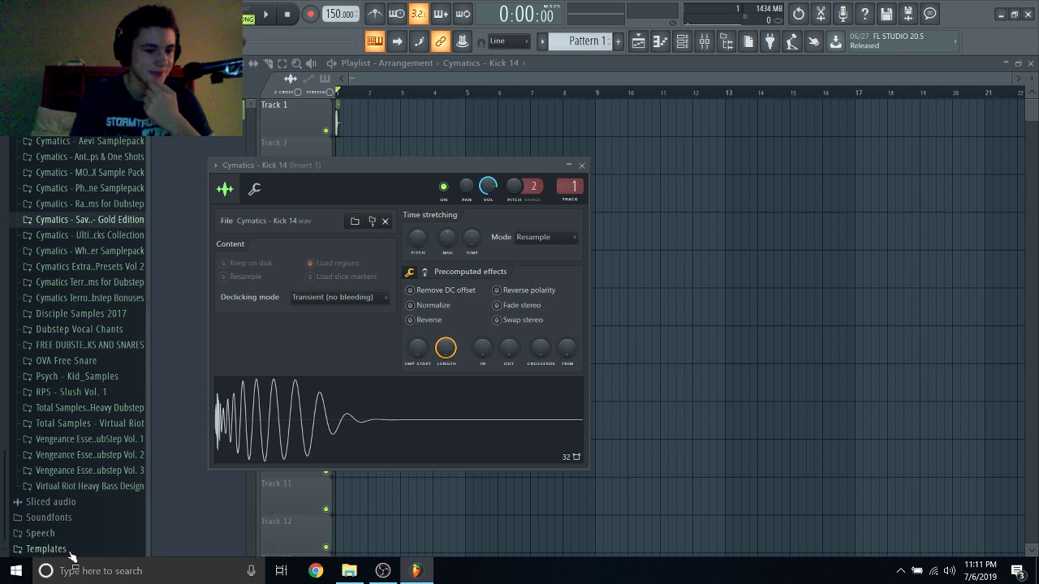
scroll(71, 558, up, 3)
scroll(71, 559, down, 3)
scroll(71, 559, up, 3)
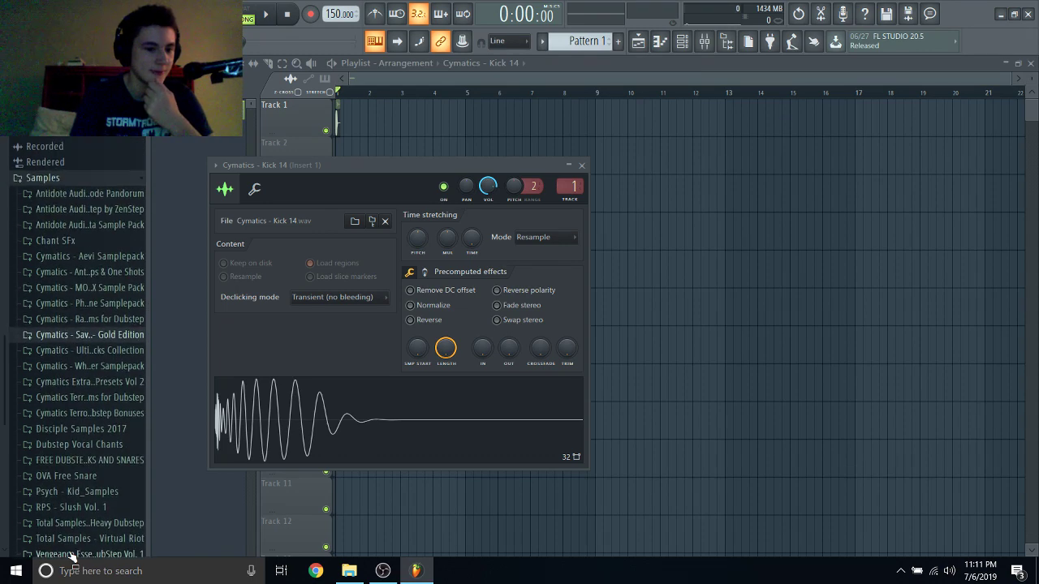
scroll(71, 558, down, 3)
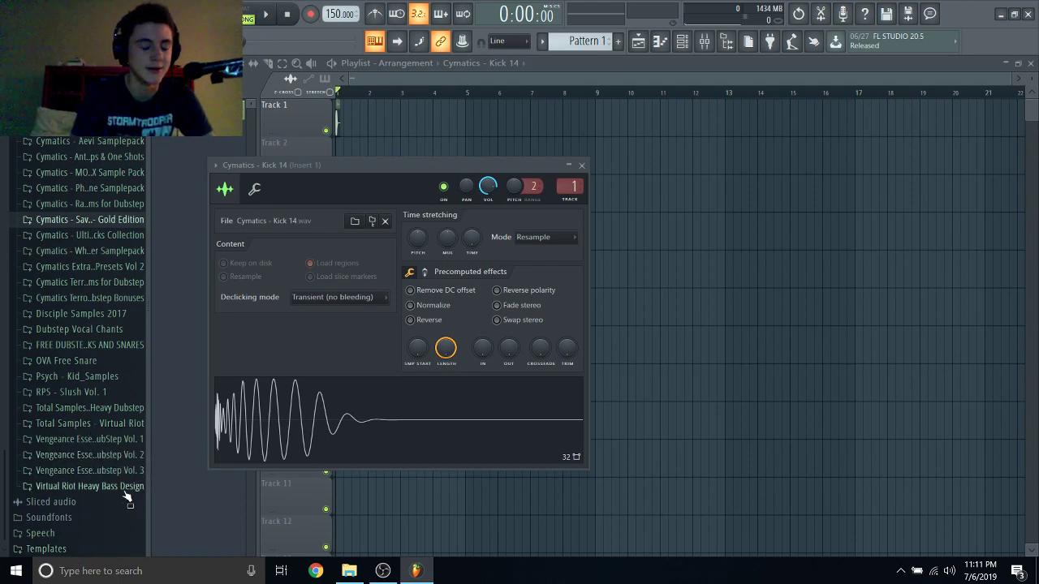
Open the Snares - Small Reverb folder under Drum One Shots in Cymatics - Savage Drums for Trap - Gold Edition.
click(112, 220)
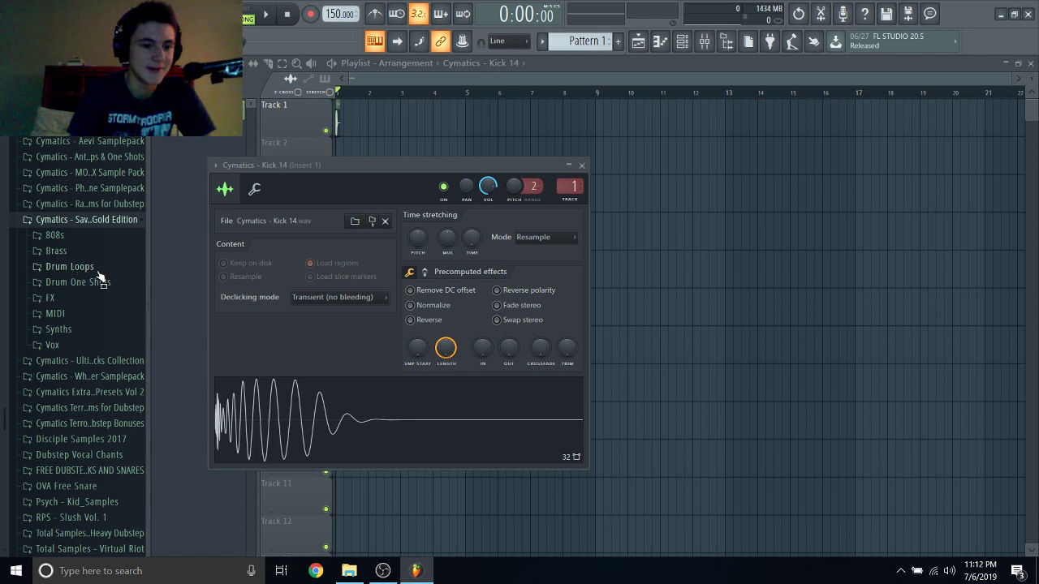
click(91, 289)
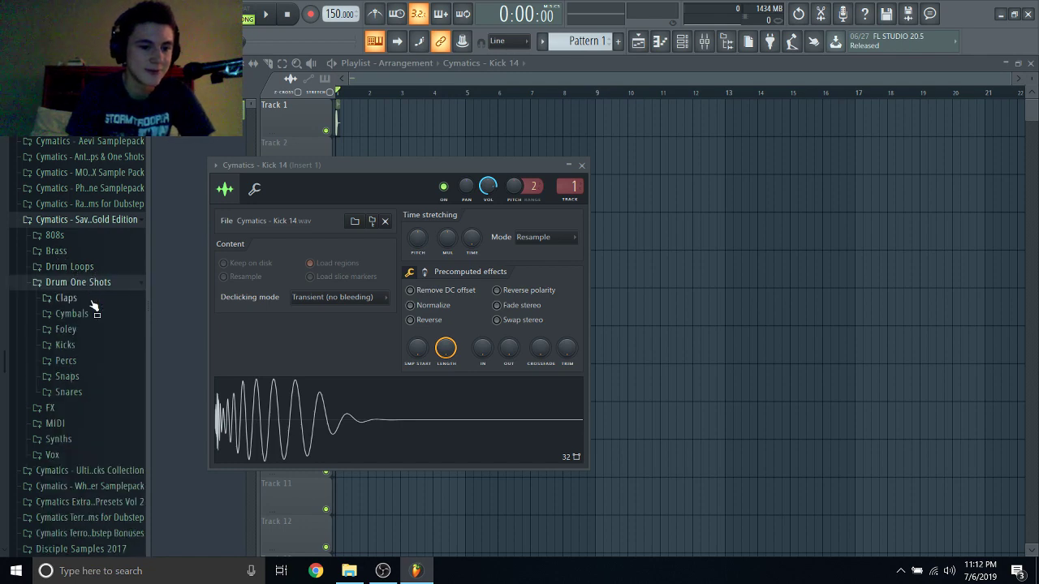
click(86, 378)
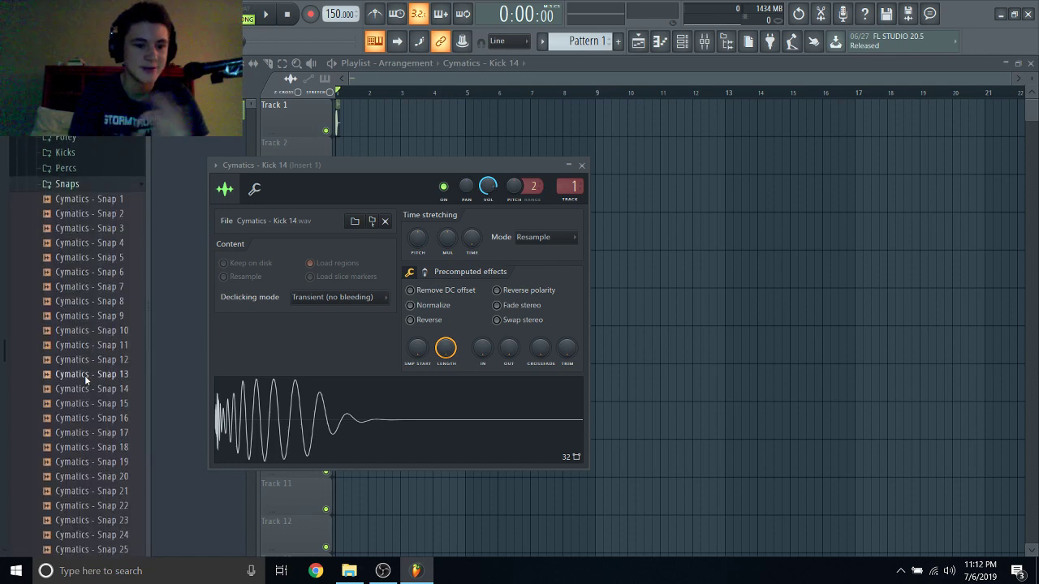
click(101, 183)
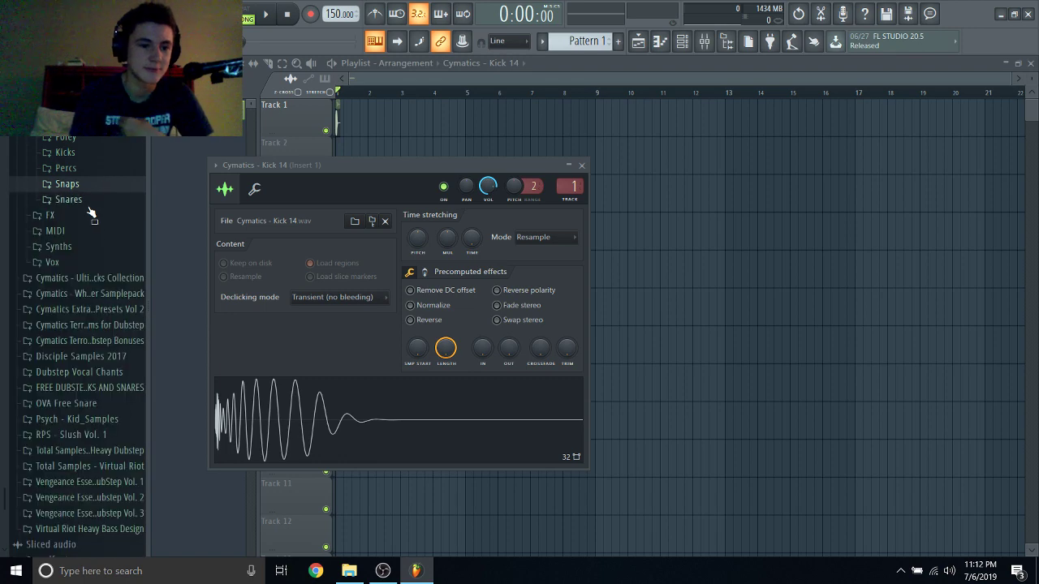
click(86, 202)
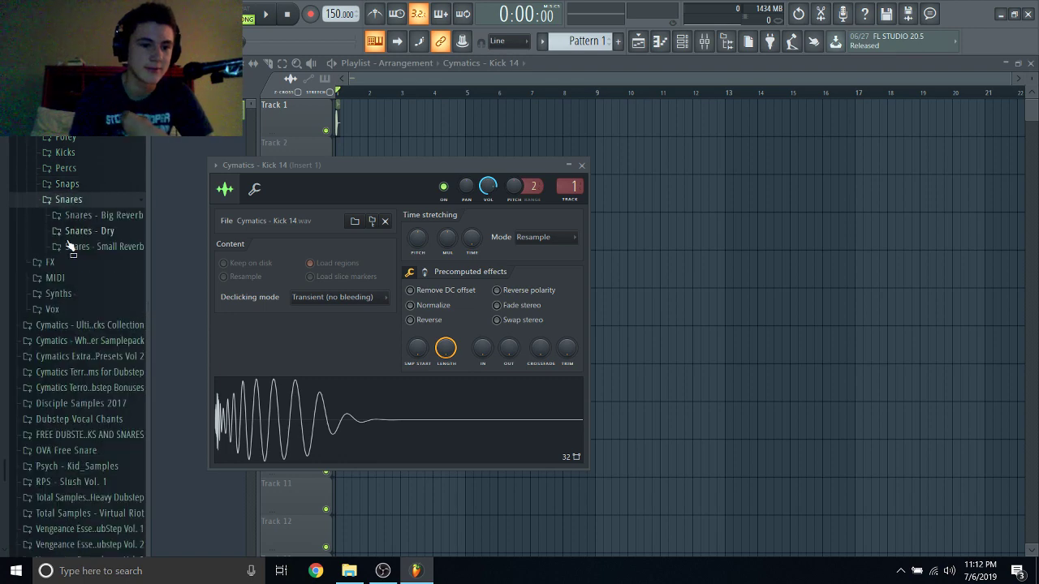
click(122, 245)
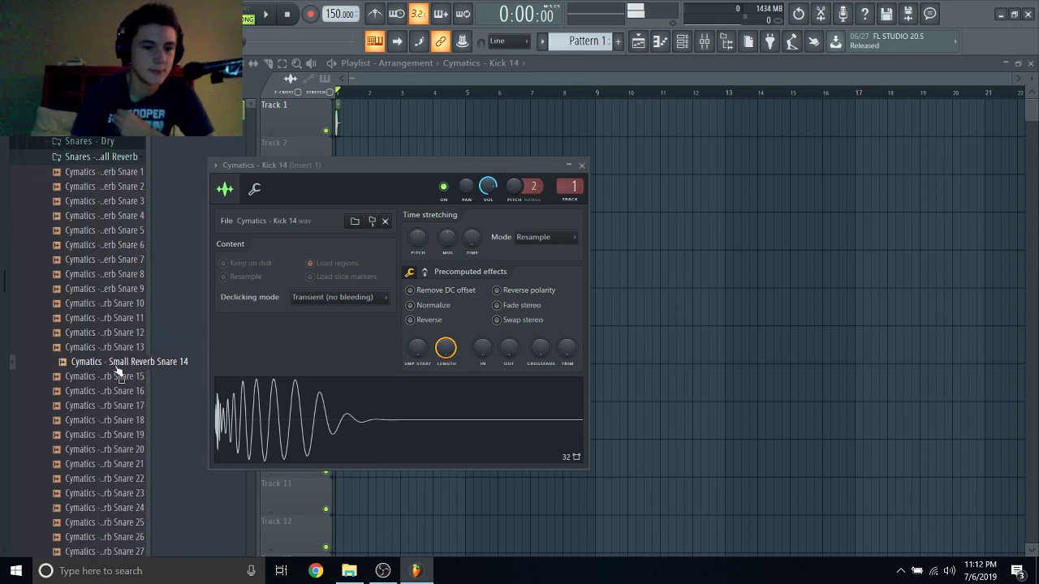
Audition the small reverb snares from Snare 23 down through Snare 61.
click(97, 493)
scroll(97, 495, down, 4)
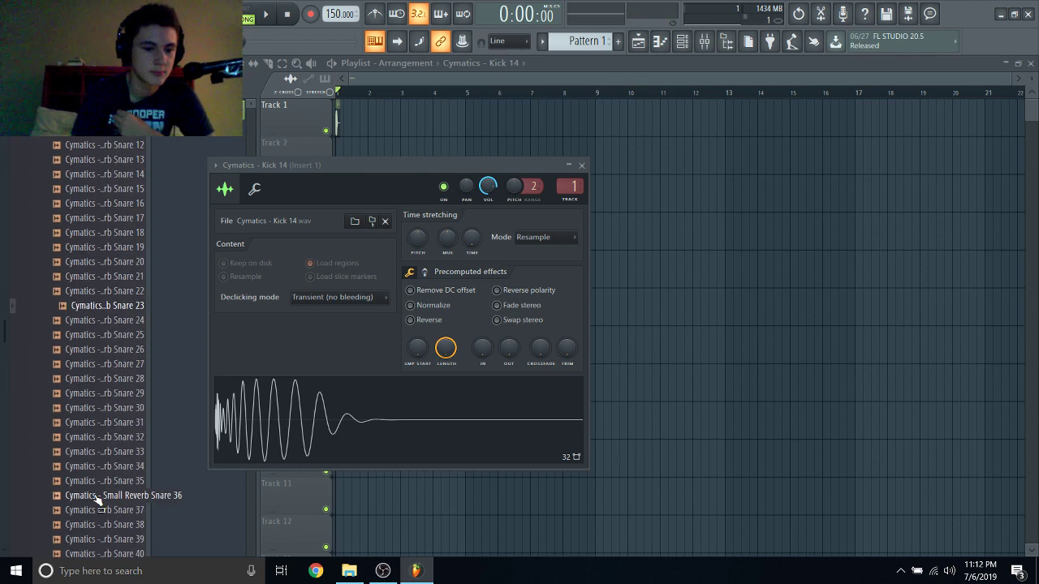
scroll(97, 503, down, 2)
click(97, 532)
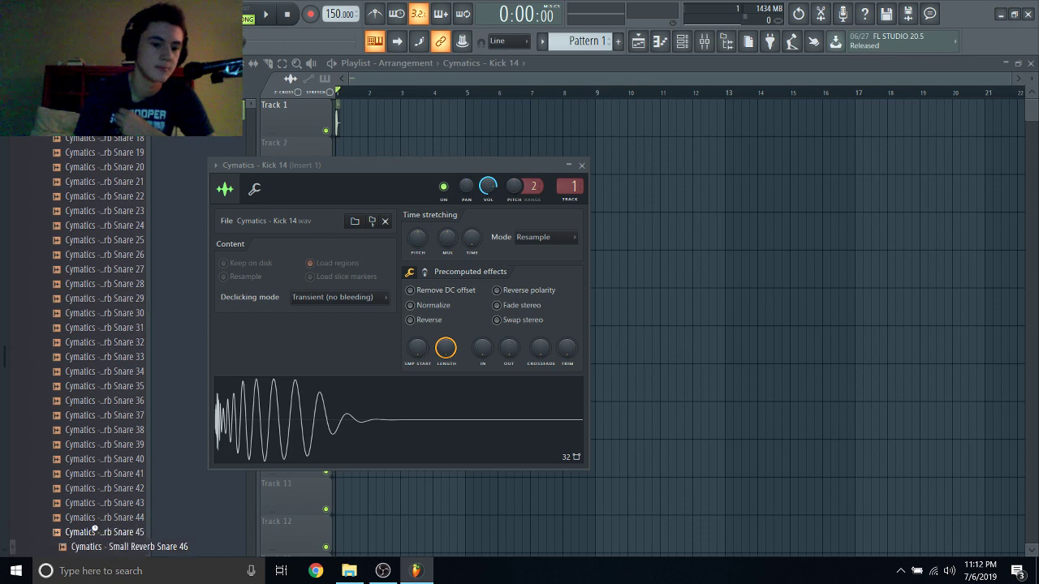
scroll(95, 532, down, 1)
click(96, 532)
key(Down)
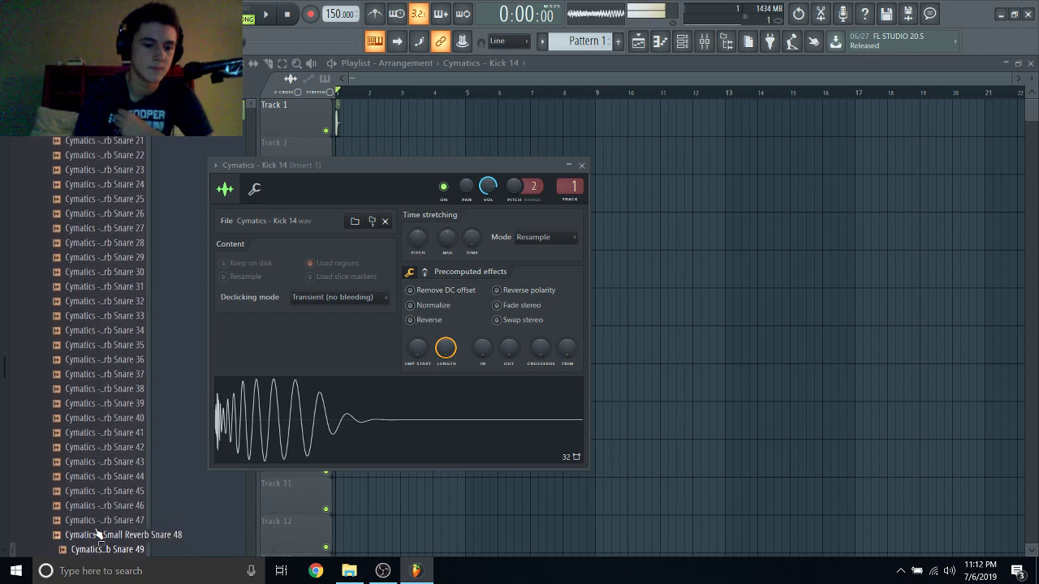
scroll(96, 533, down, 1)
key(Down)
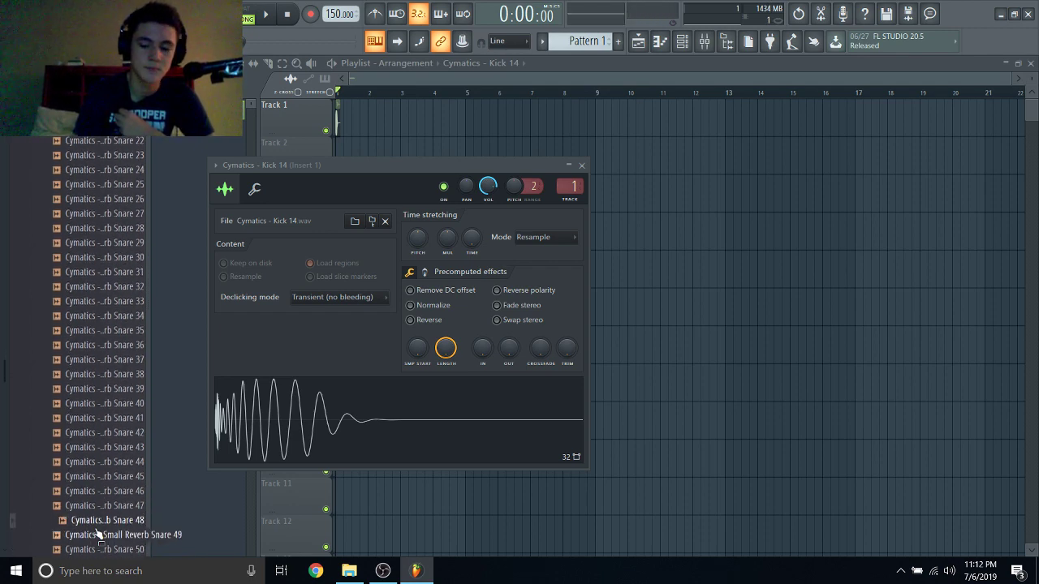
key(Down)
key(Down)
key(Down)
key(Down)
key(Down)
key(Down)
key(Down)
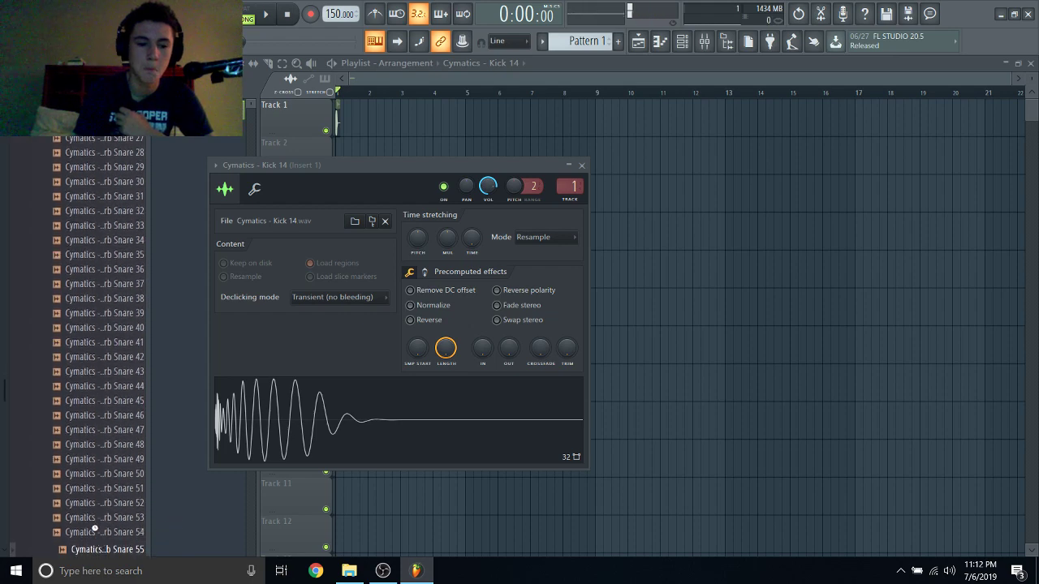
key(Down)
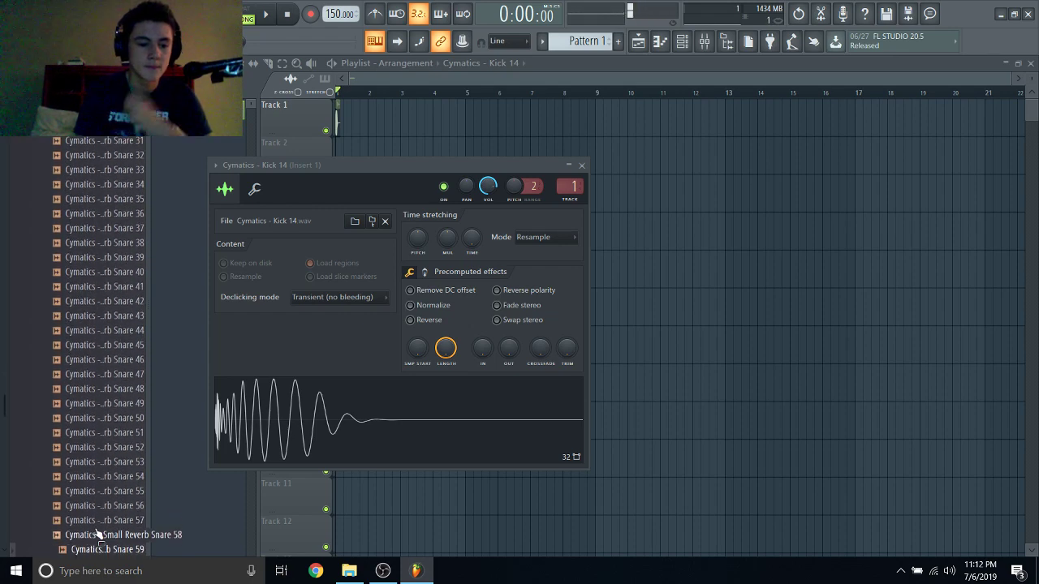
key(Down)
key(Down)
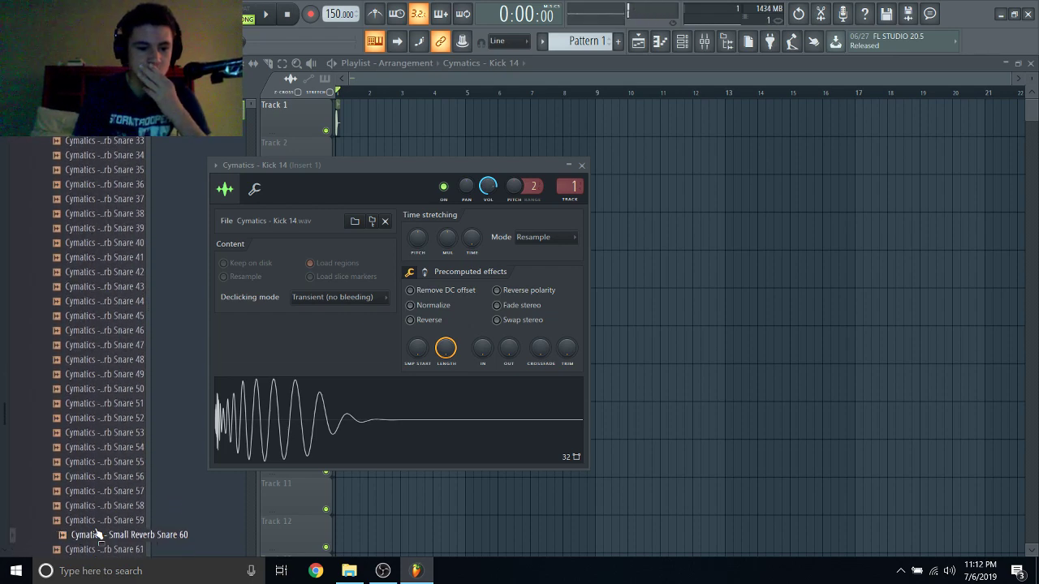
key(Down)
key(Down)
key(Down)
key(Down)
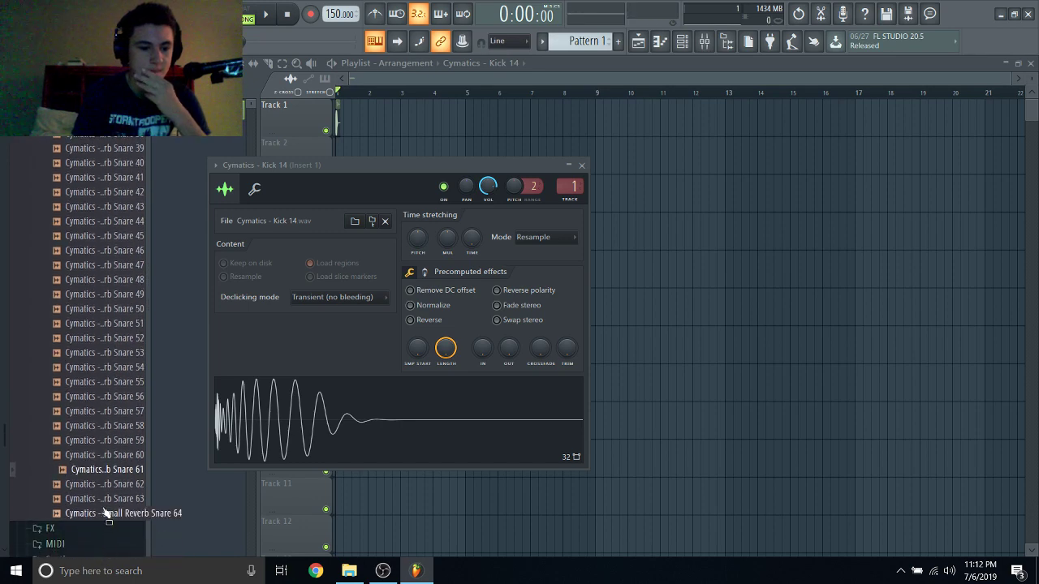
Return to the beginning of the Snares - Small Reverb folder and audition Small Reverb Snare 12 through Snare 14.
scroll(114, 337, up, 15)
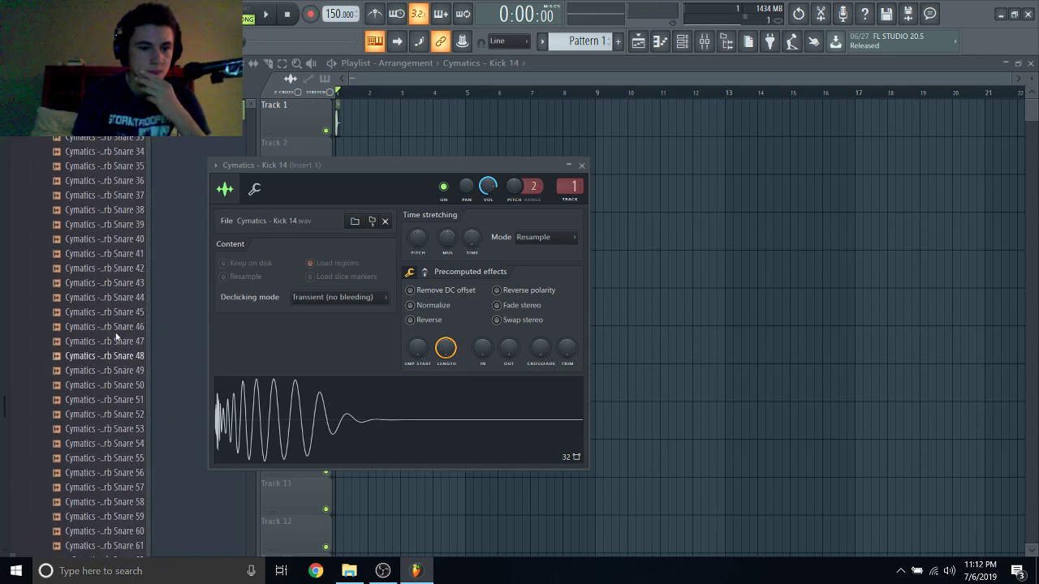
key(Down)
key(Down)
key(Down)
key(Down)
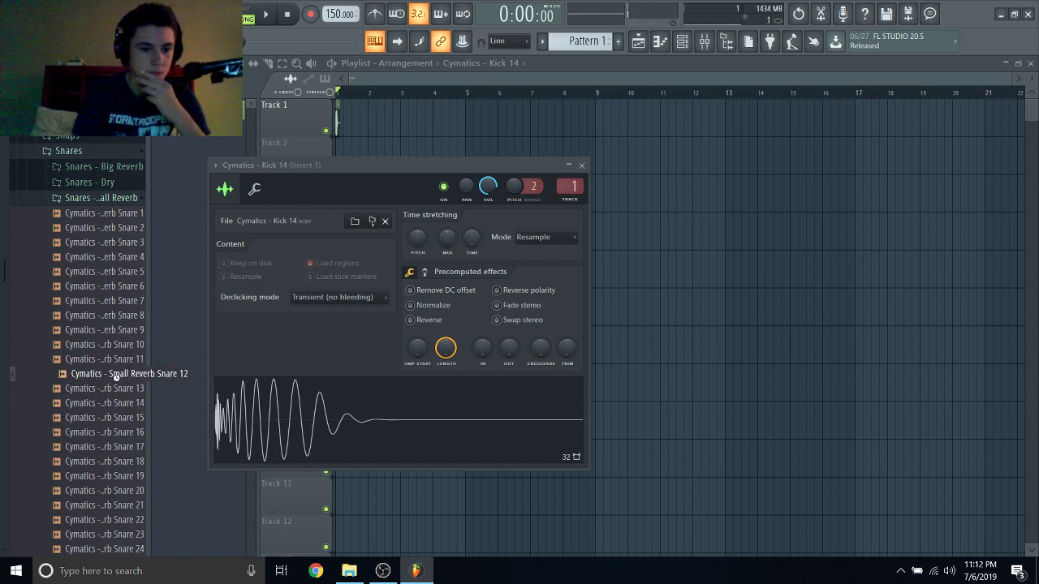
drag(112, 320, 115, 234)
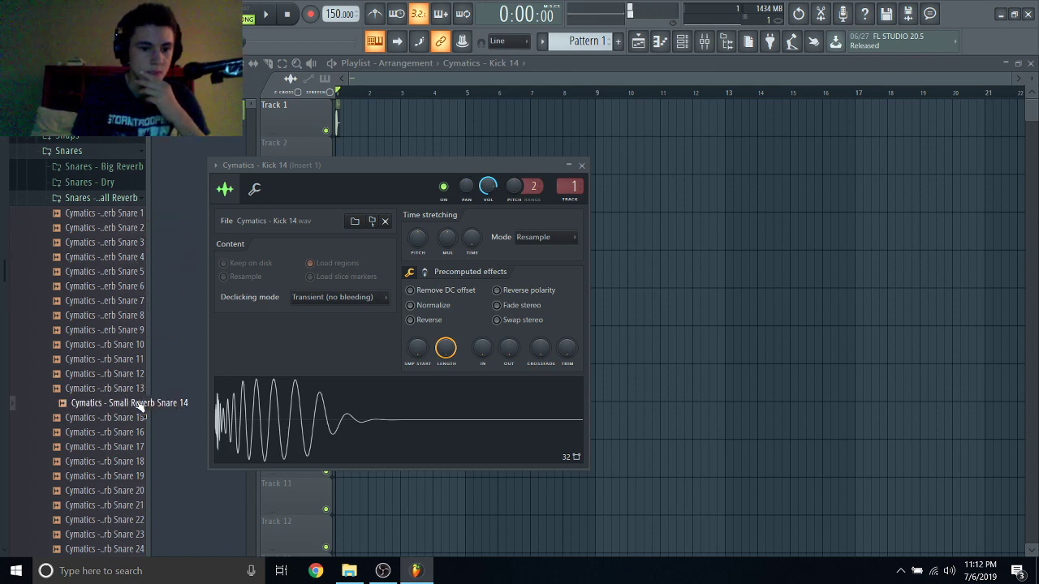
Place Small Reverb Snare 14 on Track 2 halfway through bar 1, route it to mixer track 1 and increase its fade-out.
drag(140, 406, 349, 142)
double_click(381, 167)
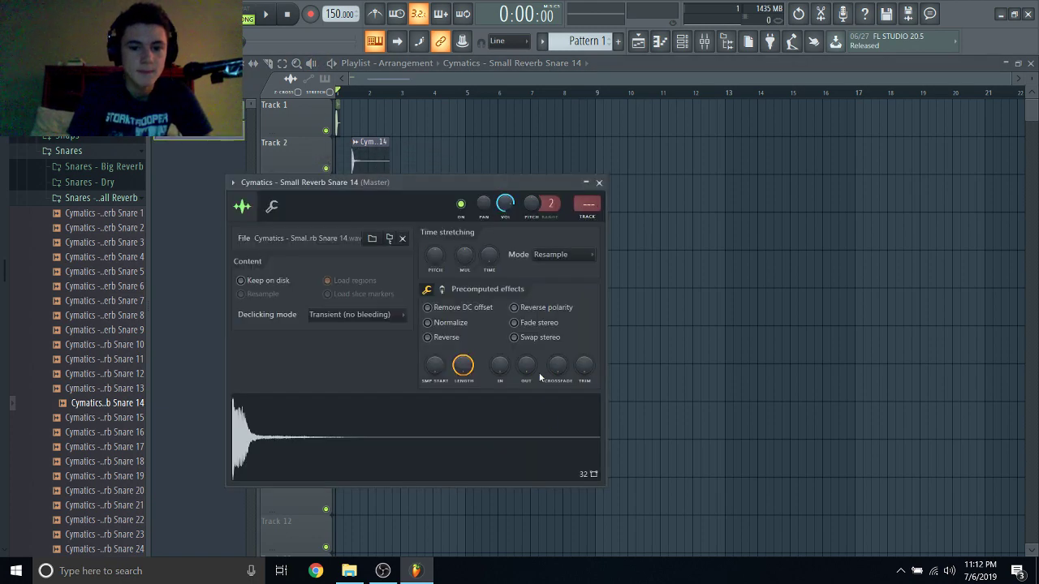
drag(526, 365, 526, 389)
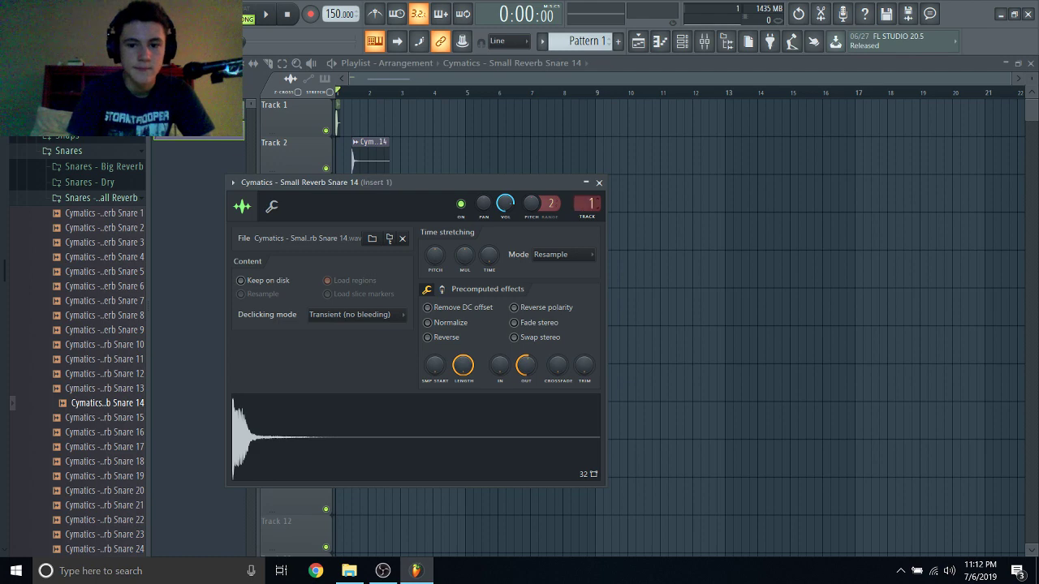
Close the sample settings, shorten the snare clip on Track 2 to end just after the start of bar 2, and play the beat.
double_click(336, 118)
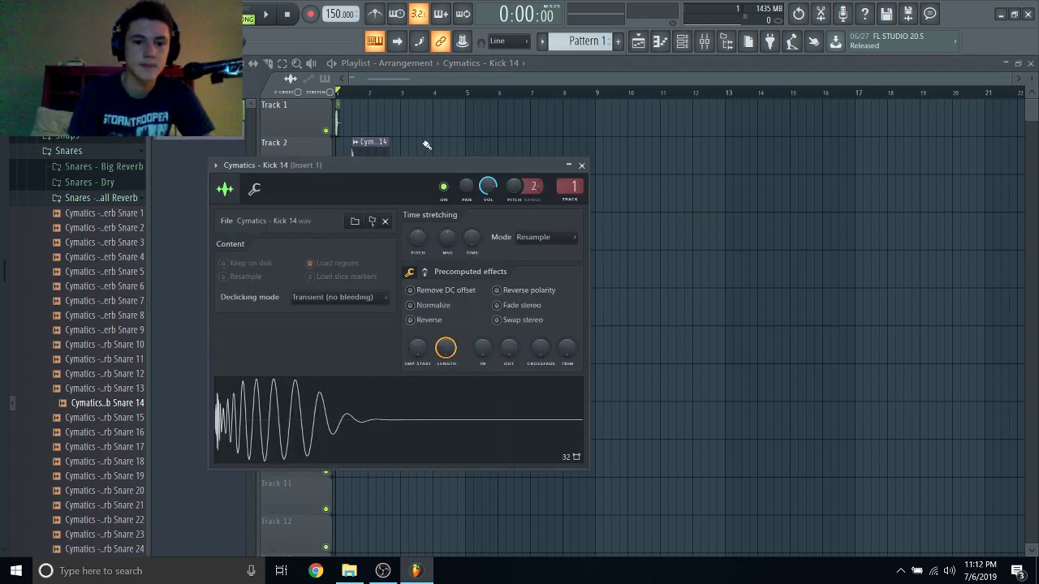
key(Escape)
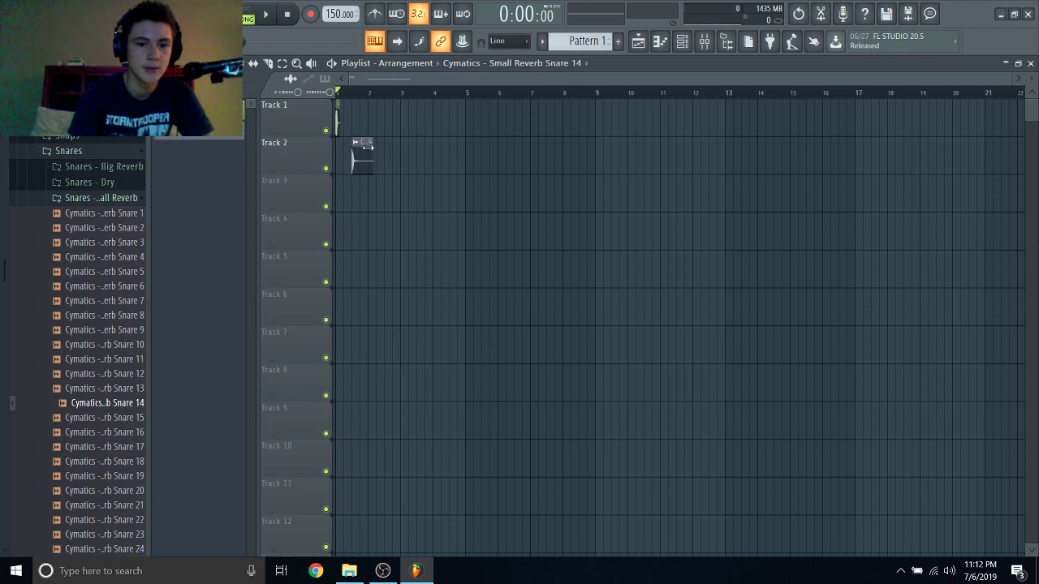
key(space)
click(500, 150)
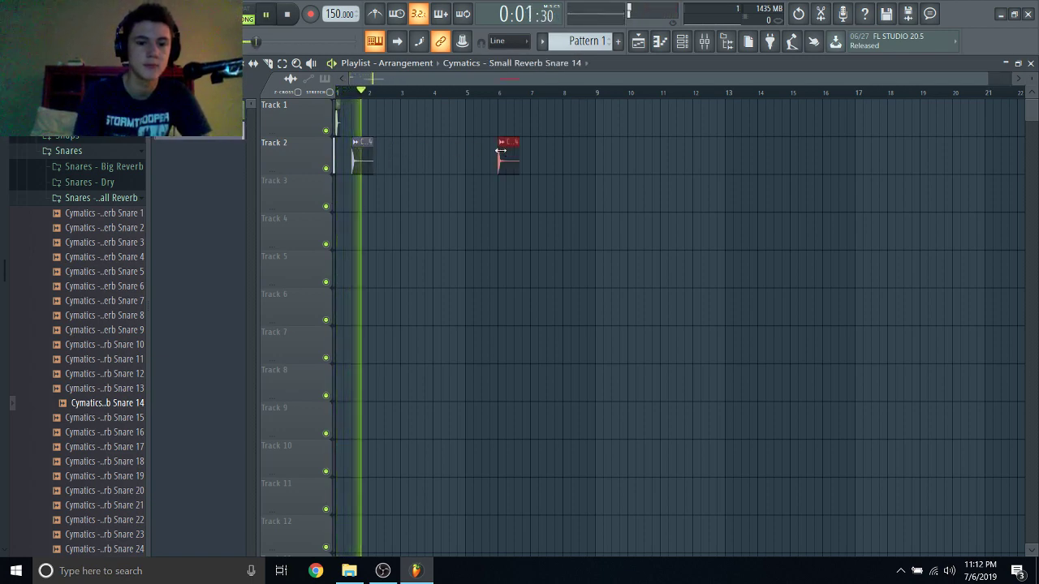
key(space)
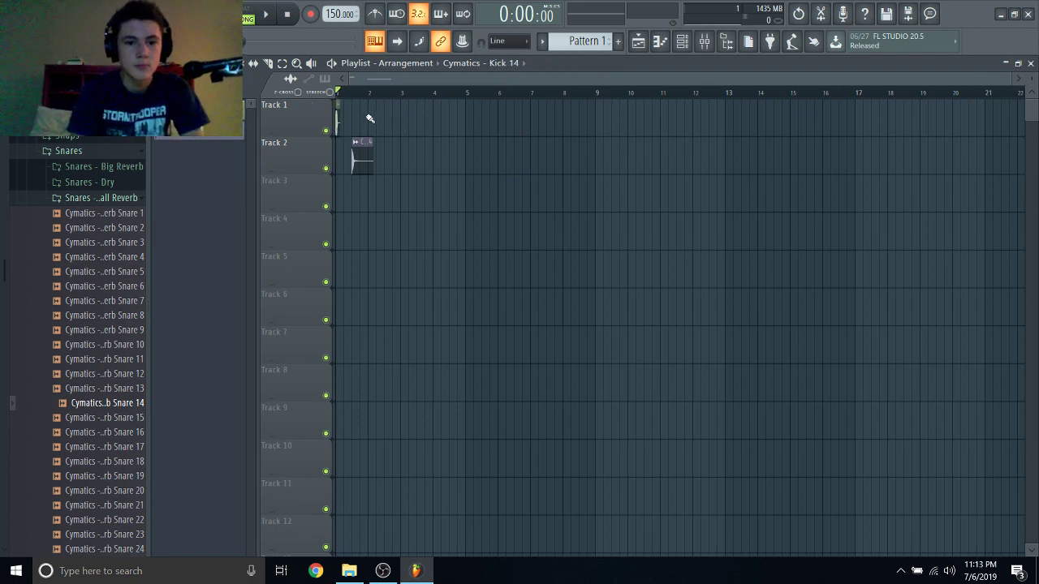
Place a second Kick 14 clip on Track 1 just before bar 2 and play back the kick and snare.
scroll(316, 112, up, 3)
key(space)
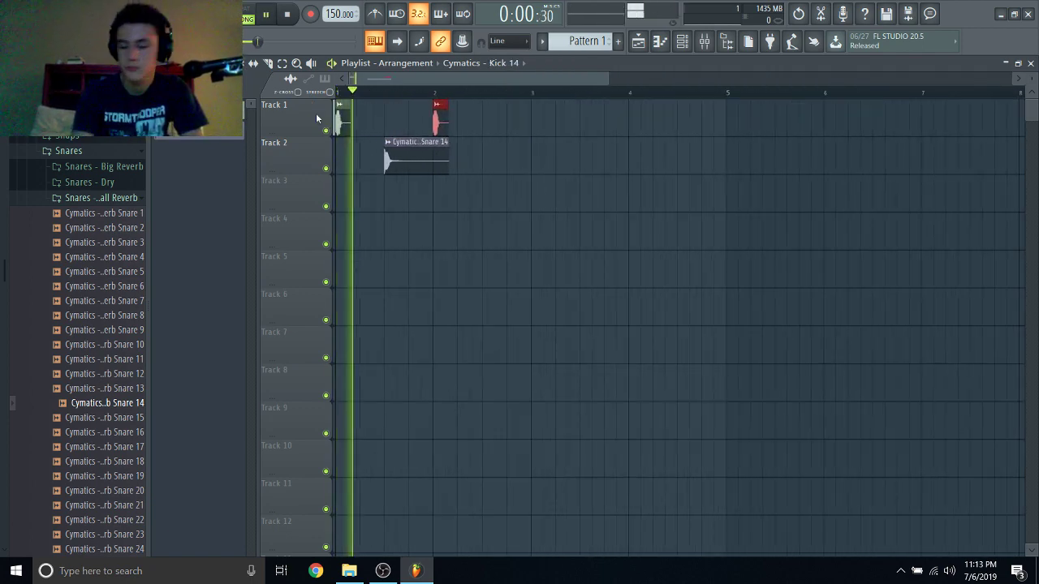
key(space)
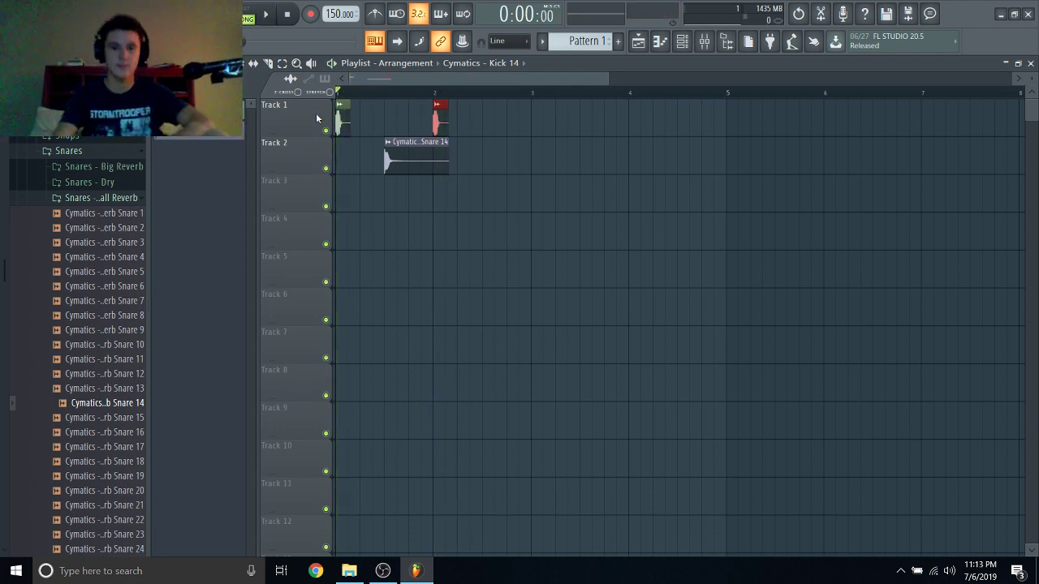
scroll(428, 121, up, 2)
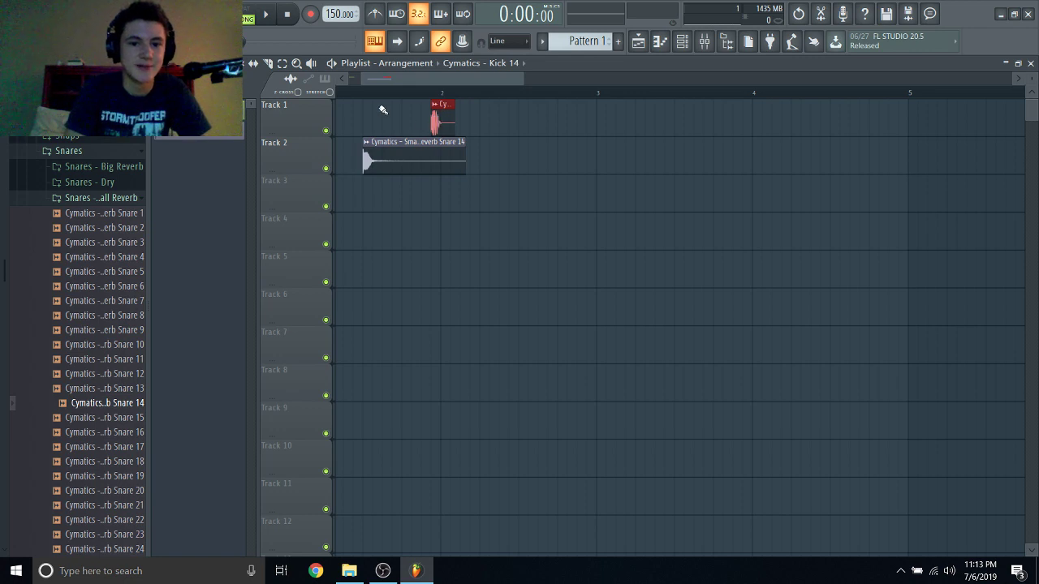
scroll(382, 109, left, 2)
key(space)
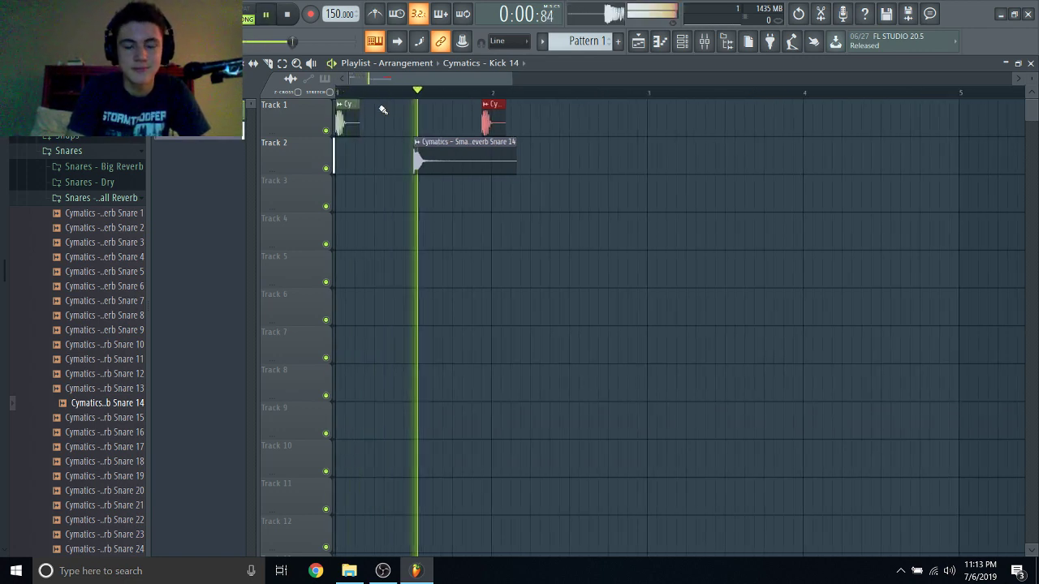
Restart playback, shift the second Kick 14 clip slightly earlier, and place a third one a quarter of the way through bar 2.
key(space)
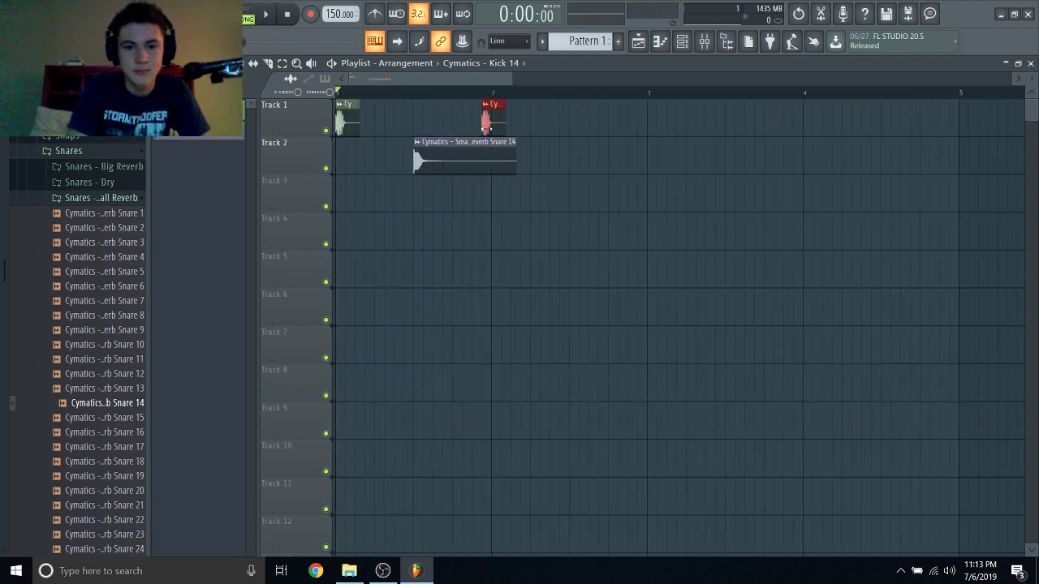
key(space)
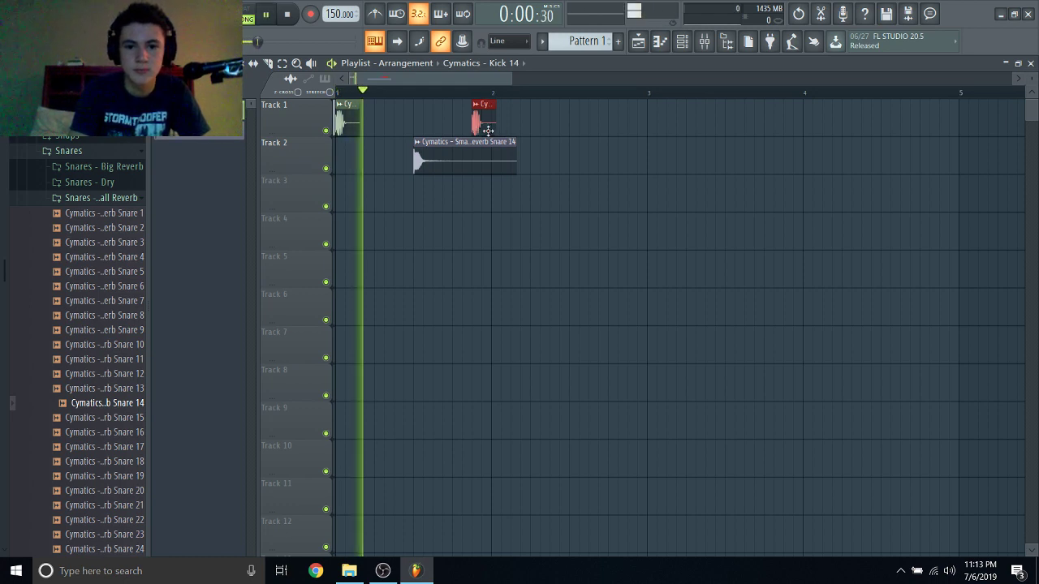
click(532, 130)
Place Small Reverb Snare 14 on Track 2 halfway through bar 2 and another Kick 14 on Track 1 late in bar 2.
click(485, 155)
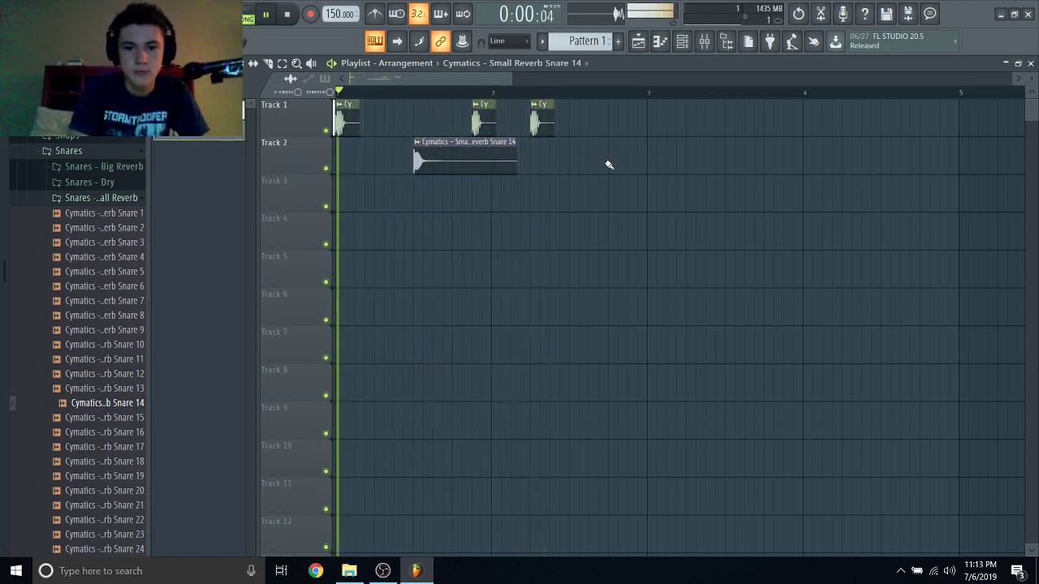
click(573, 160)
click(543, 126)
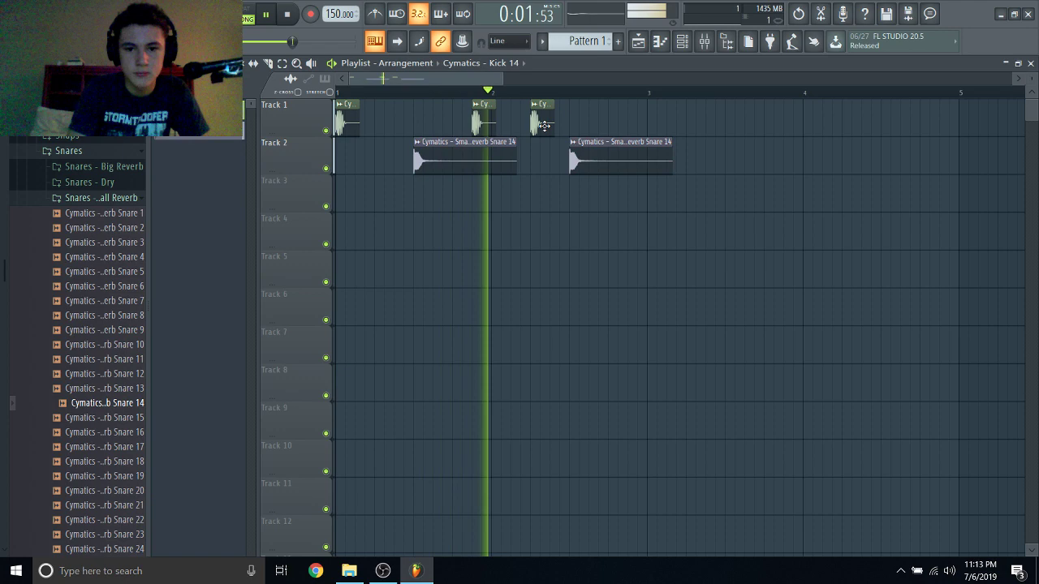
click(608, 129)
Duplicate all kick and snare clips of bars 1 and 2 and align the copy to start at bar 3.
drag(730, 103, 394, 133)
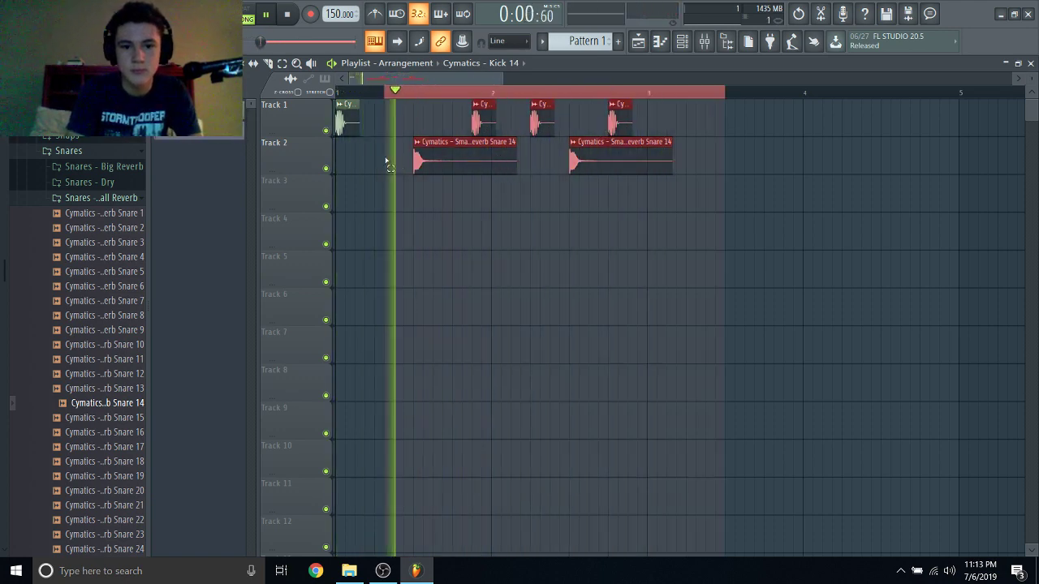
click(735, 95)
drag(694, 116, 335, 170)
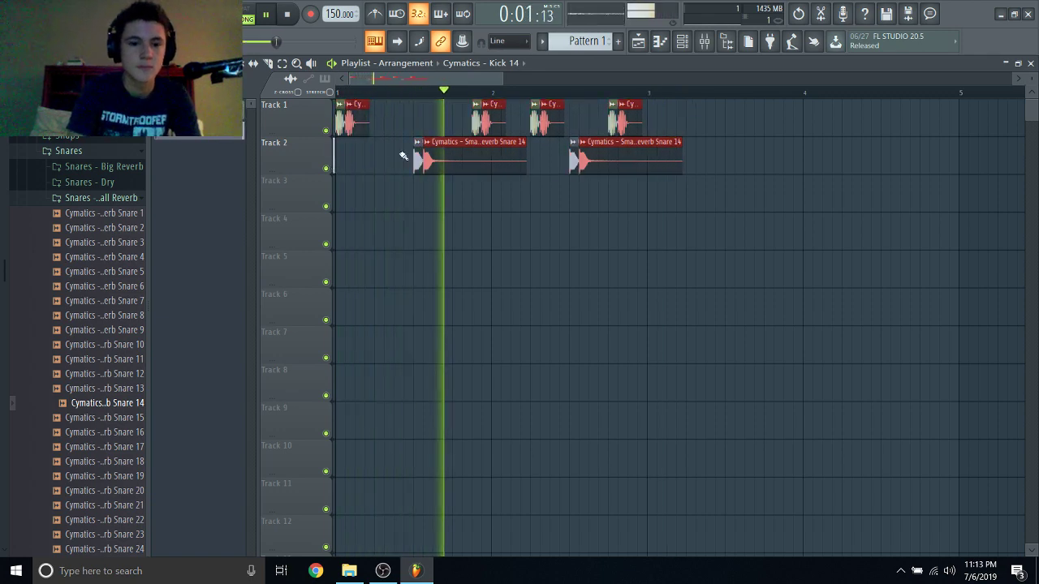
key(ctrl+b)
drag(800, 120, 781, 118)
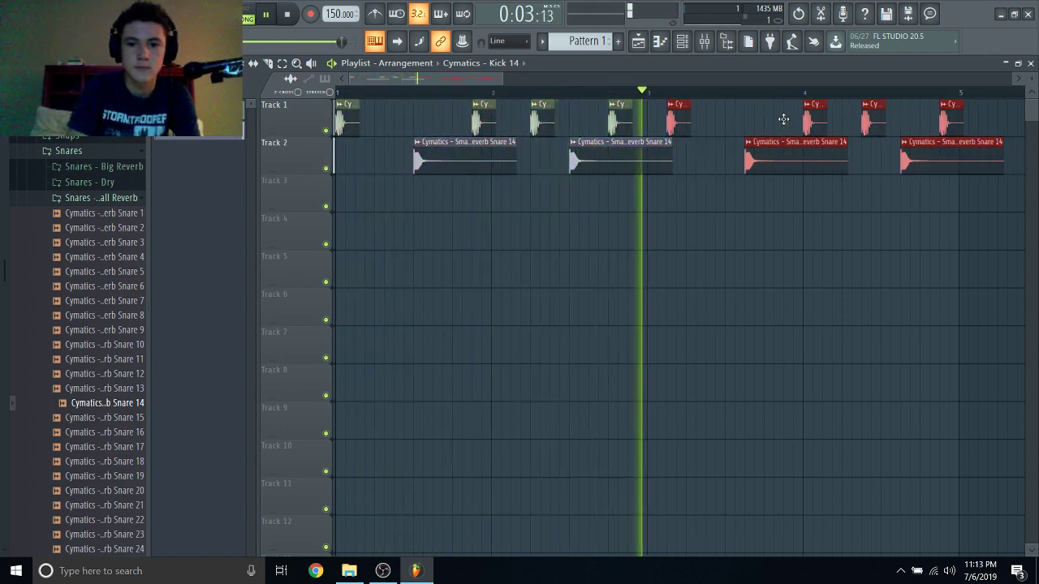
click(770, 119)
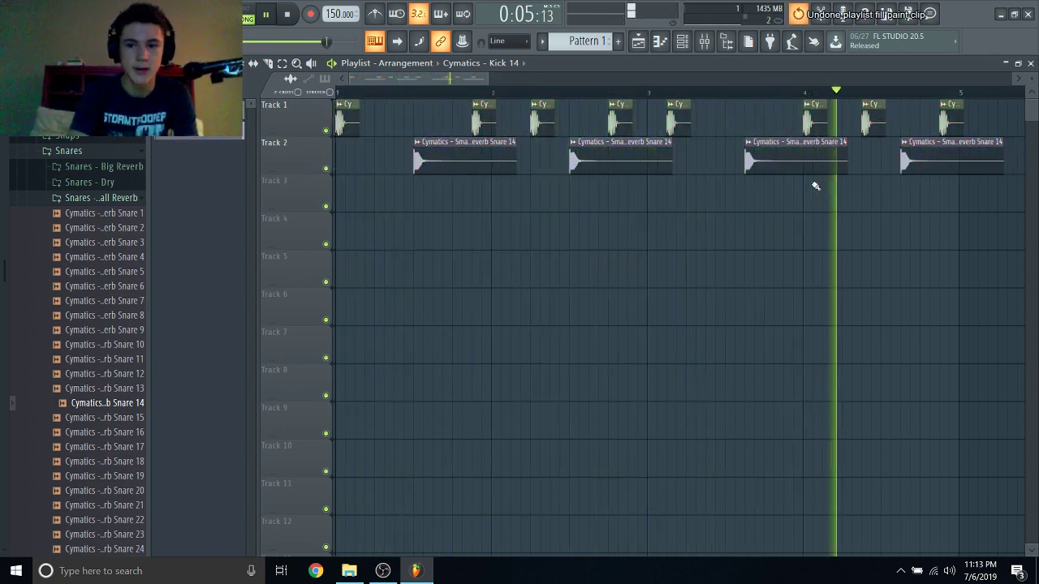
drag(680, 100, 1014, 210)
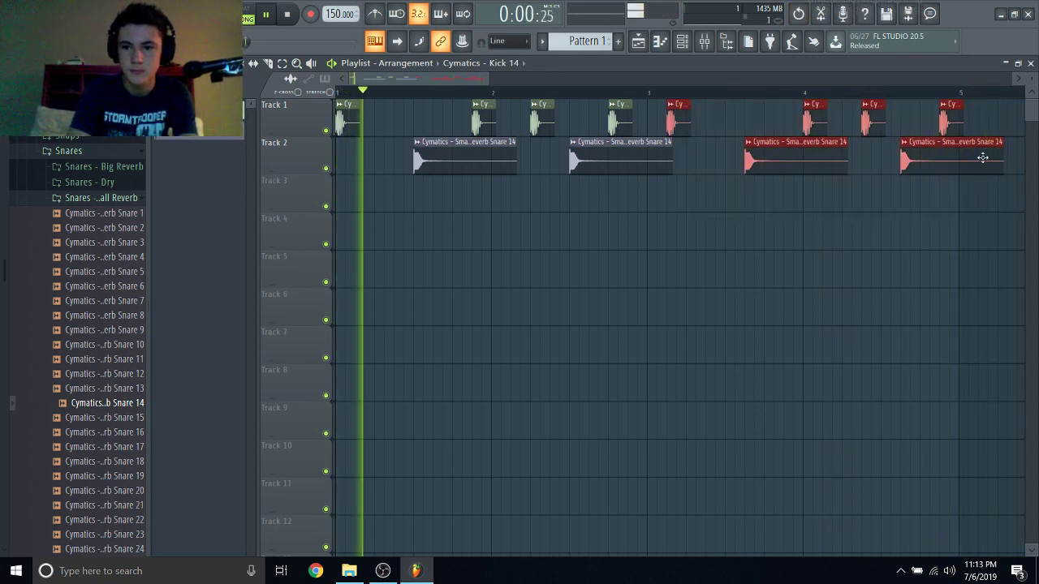
drag(983, 155, 945, 150)
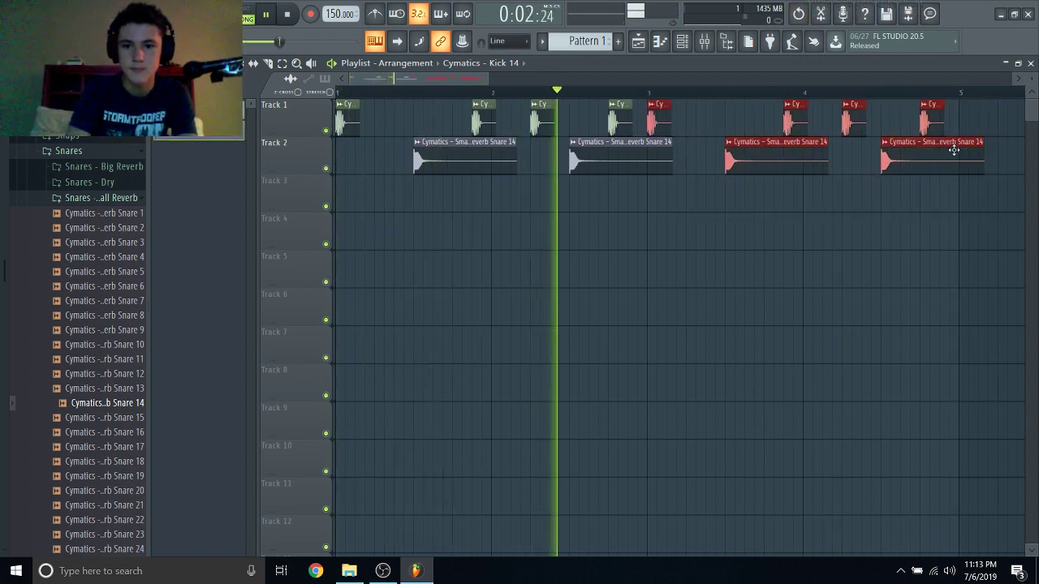
Deselect the clips and select bars 1 to 4 in the playlist as the playback loop.
scroll(698, 188, down, 3)
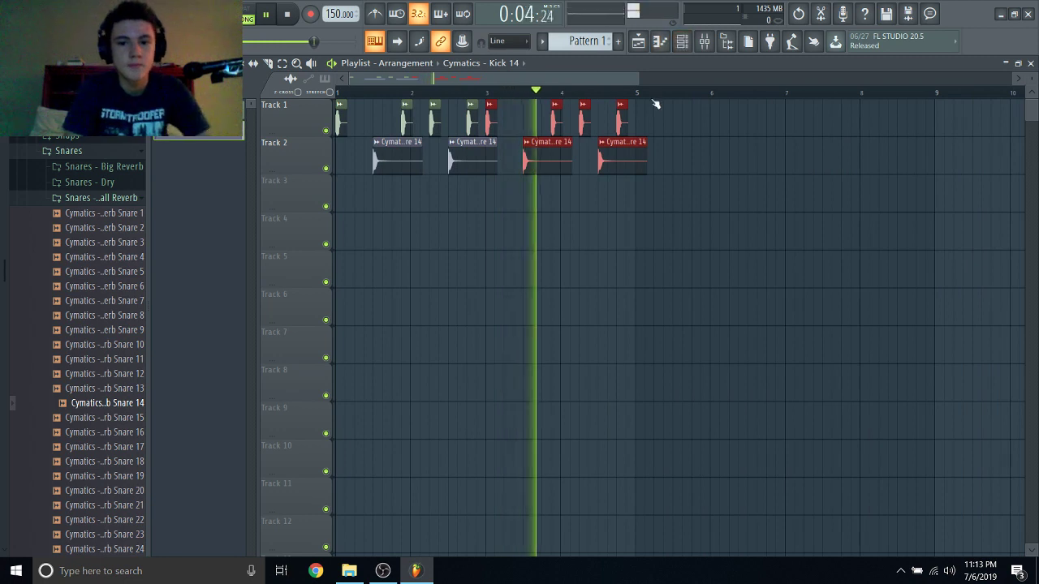
drag(638, 97, 40, 155)
click(511, 385)
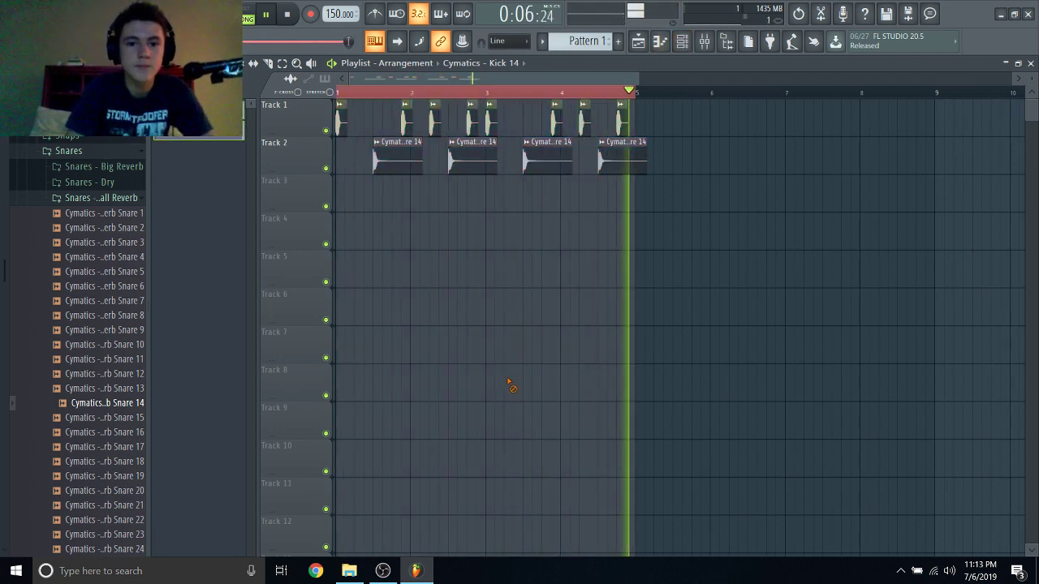
Load Transient Master in the first effect slot of mixer insert 1 and choose its Punch preset.
click(716, 41)
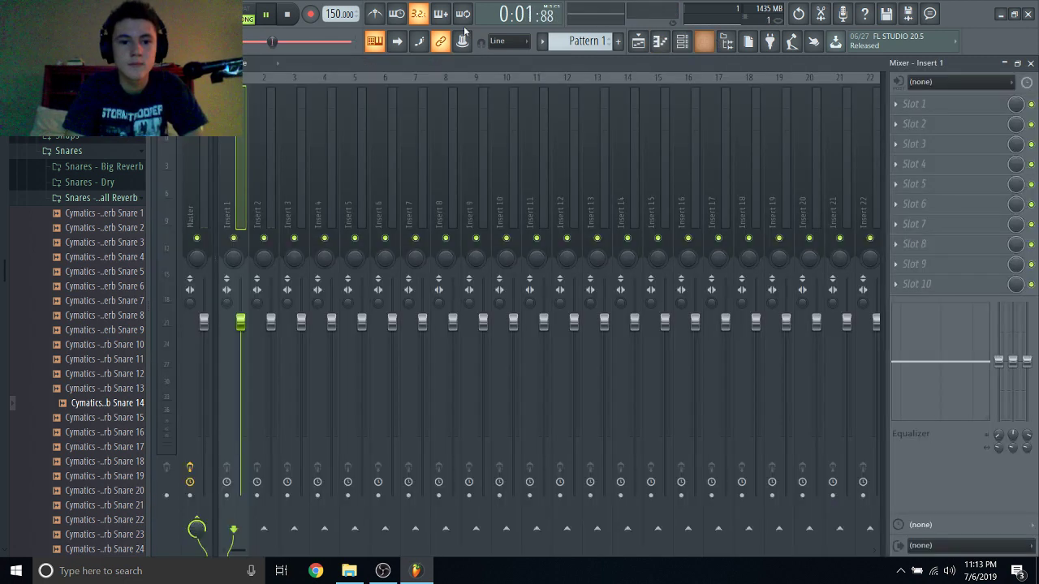
click(934, 104)
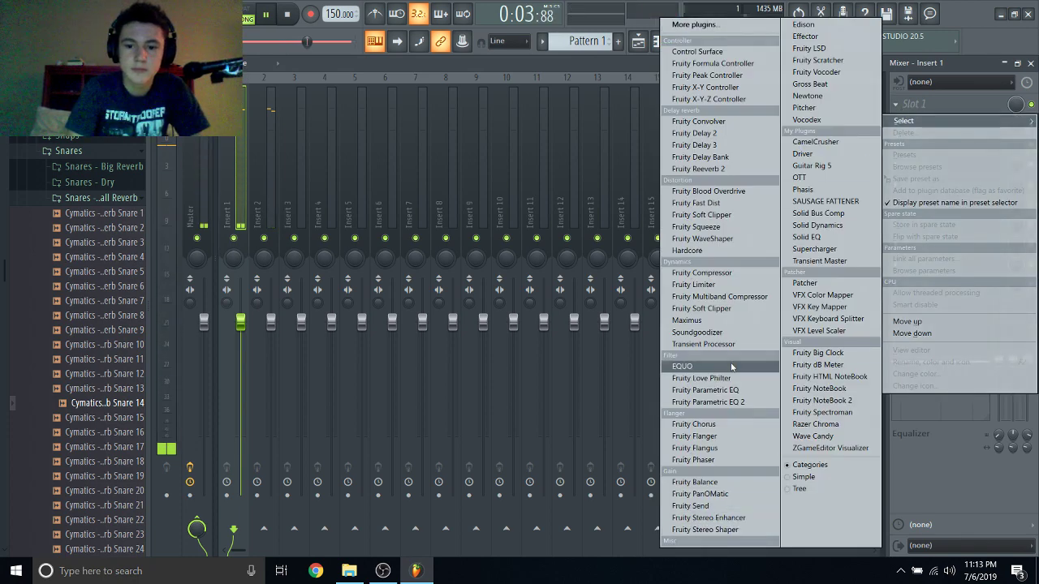
click(822, 260)
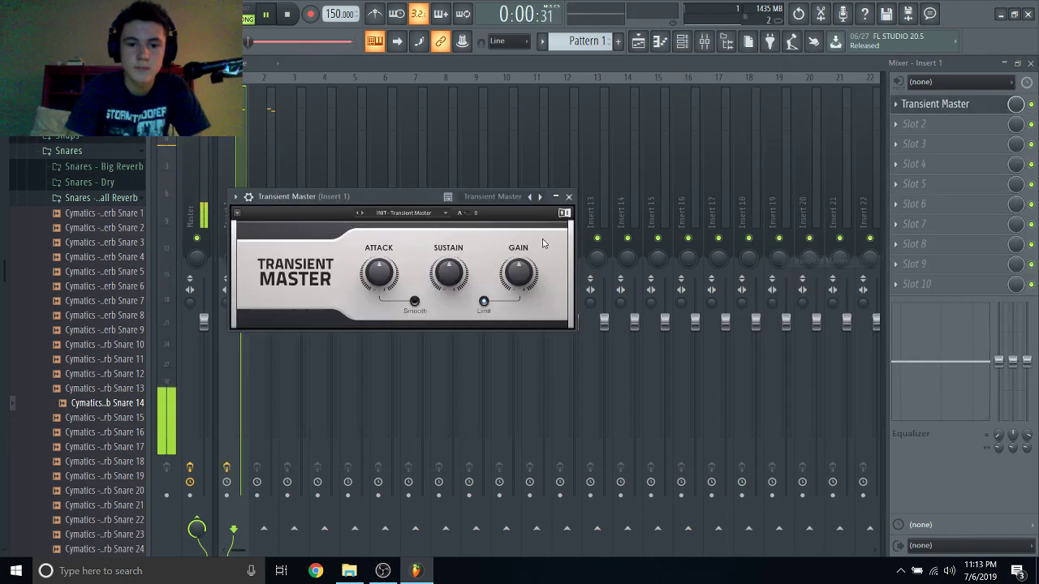
click(410, 214)
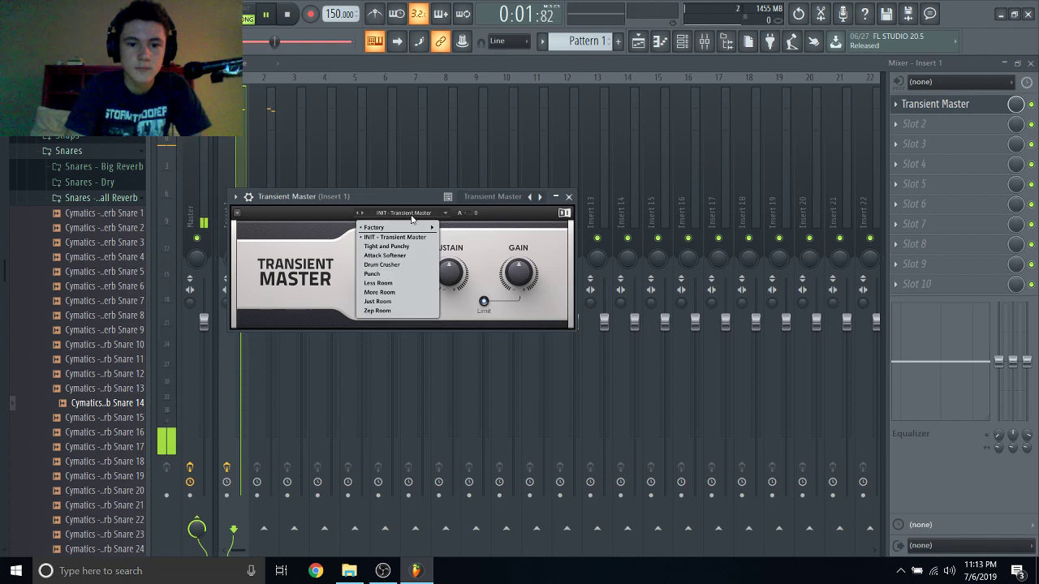
click(397, 274)
Return to the Transient Master on mixer insert 1 and set its Attack to 36.0%.
click(263, 130)
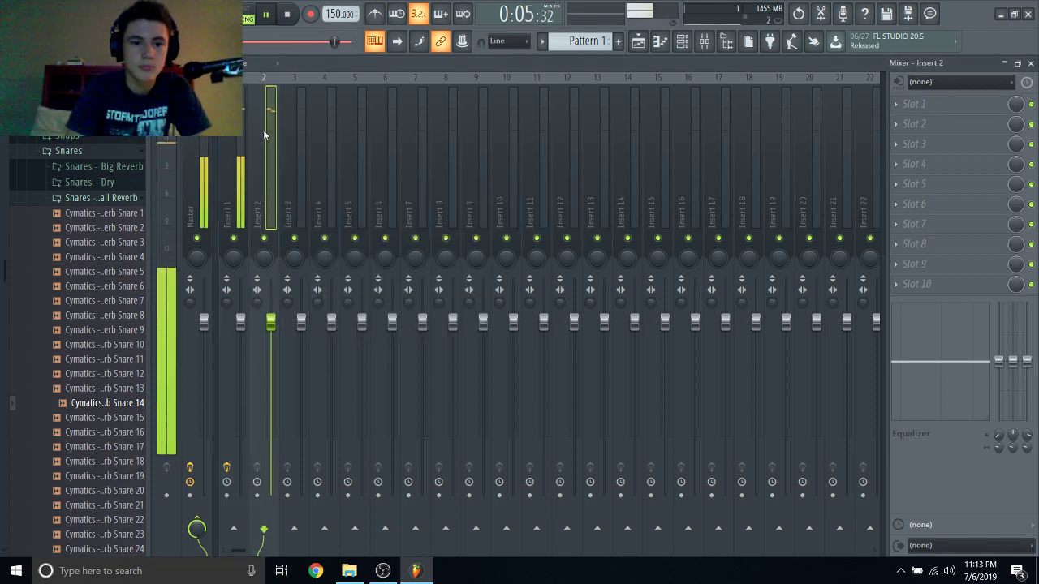
click(901, 104)
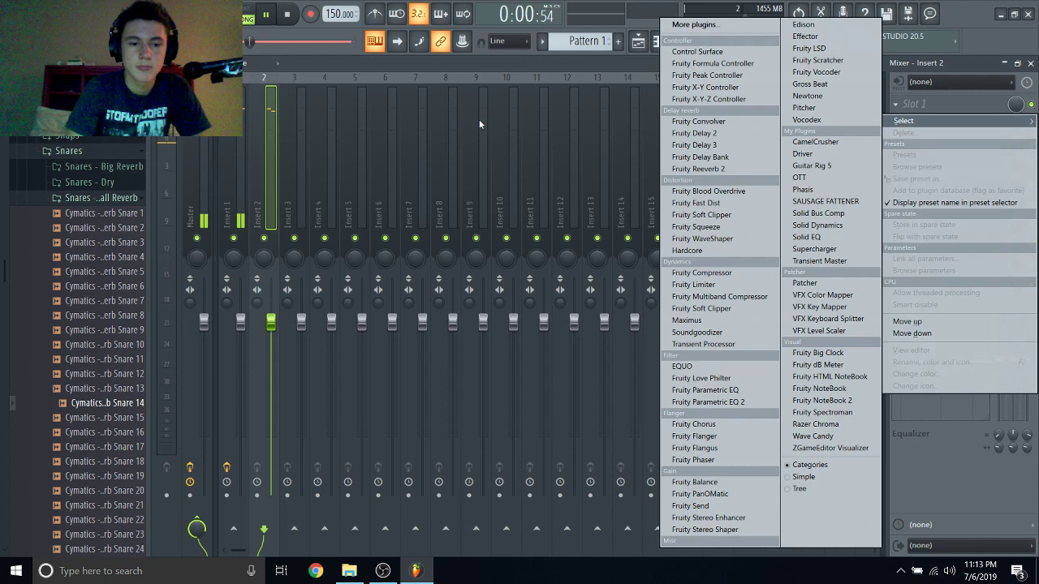
click(235, 168)
click(242, 114)
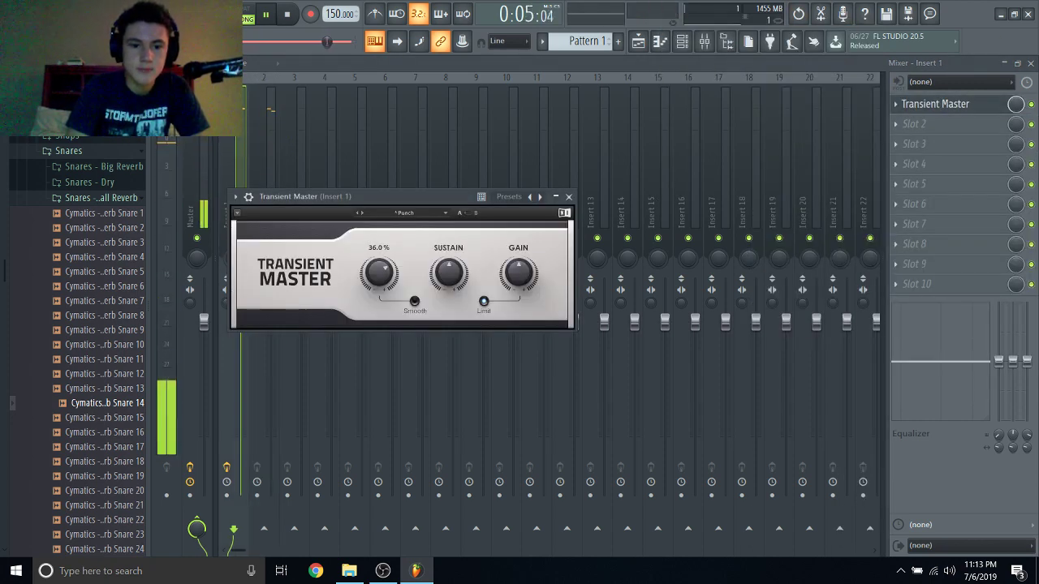
Load Transient Master with the Punch preset on mixer insert 2, and close the mixer and plugin windows.
click(273, 136)
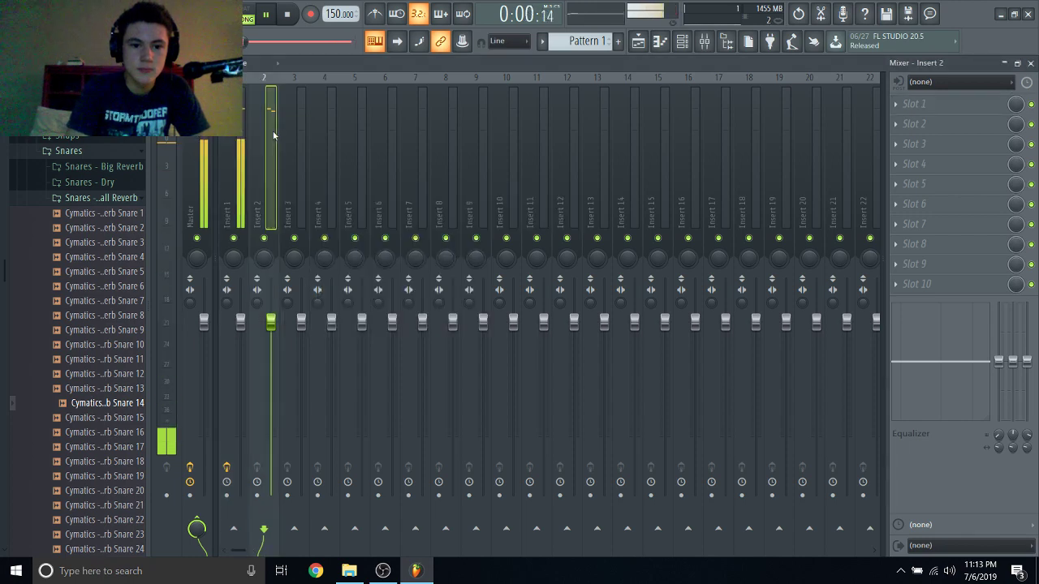
click(914, 104)
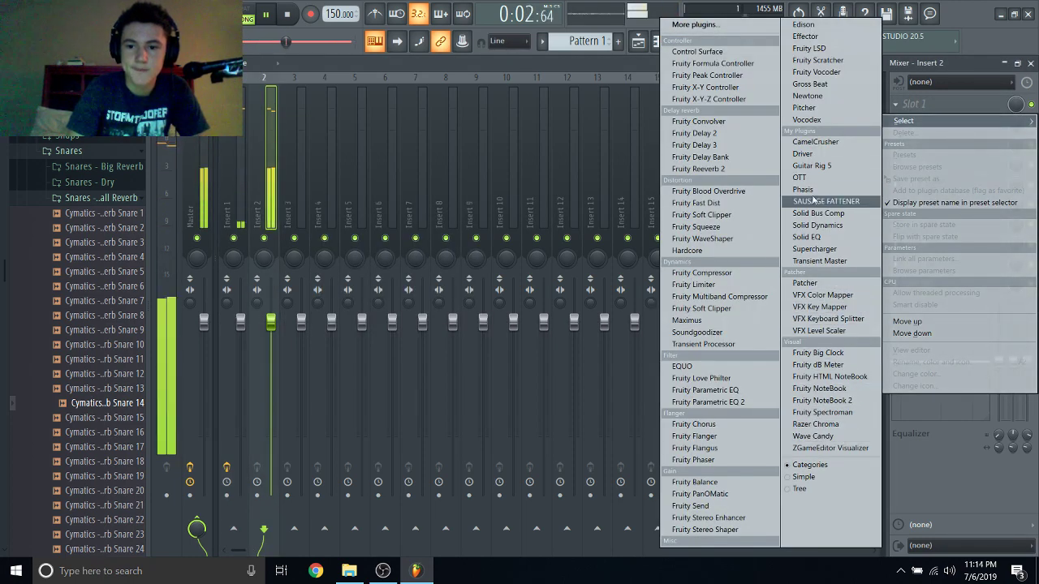
click(821, 261)
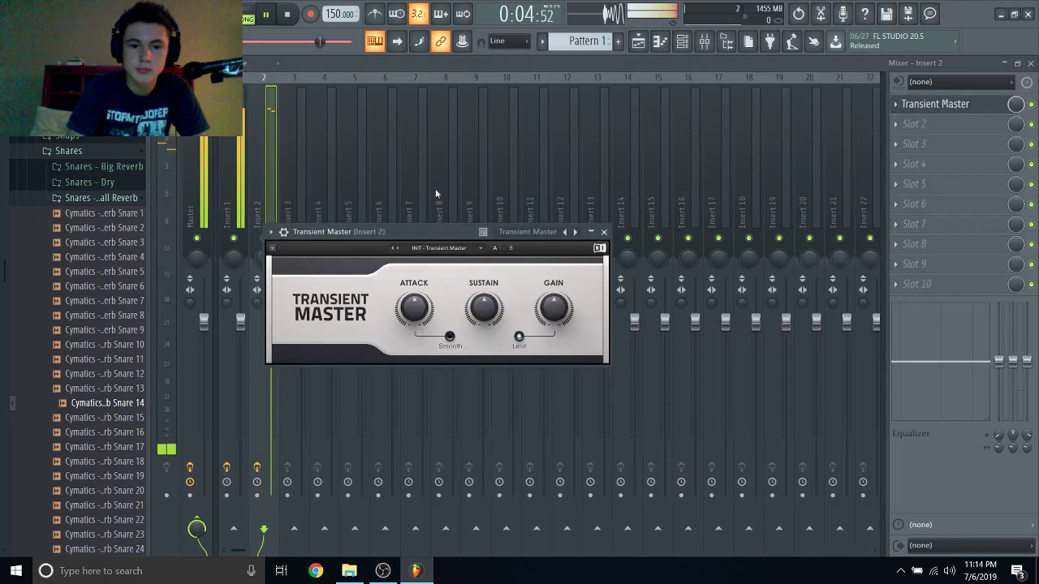
click(438, 248)
click(440, 311)
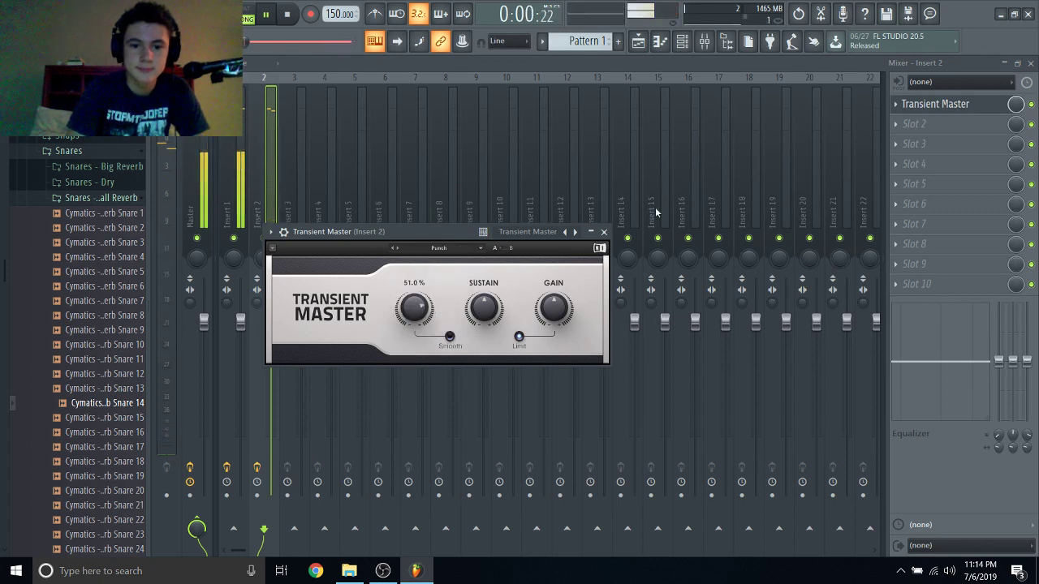
key(Escape)
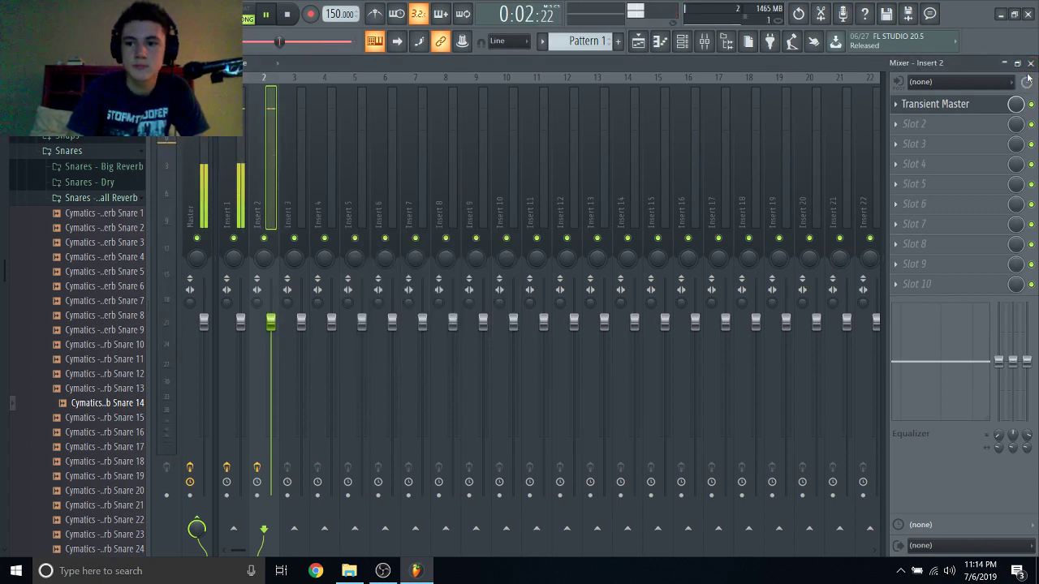
click(1031, 62)
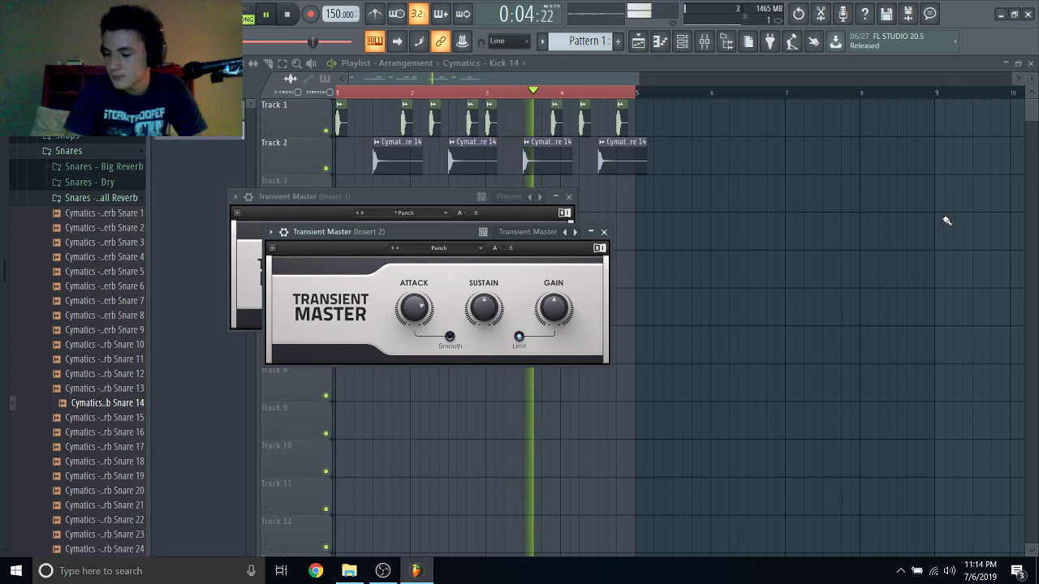
key(F12)
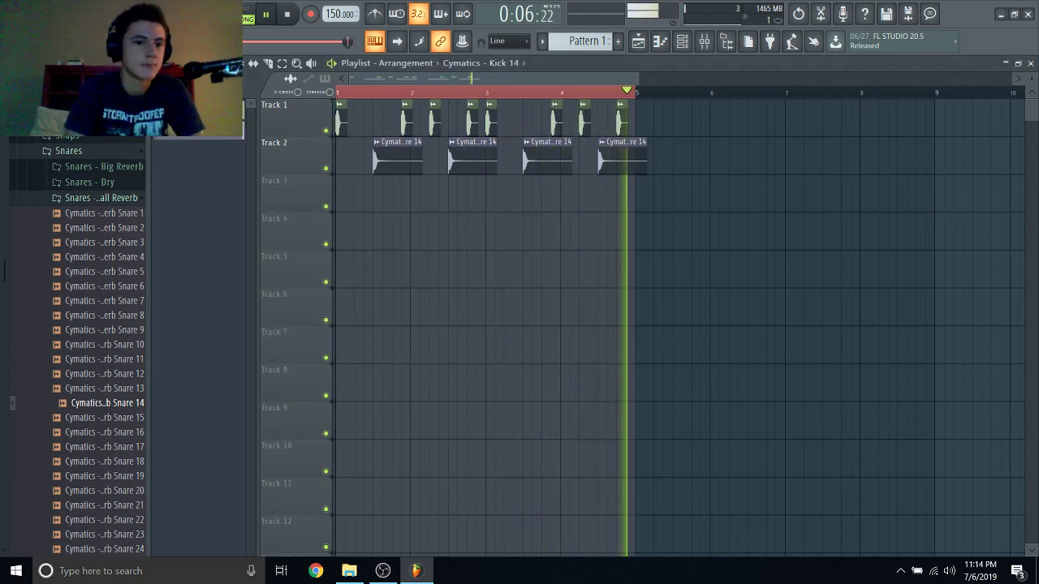
Open the channel rack, stop playback, and add Battery 4 from the installed VST generators as a new channel.
click(118, 198)
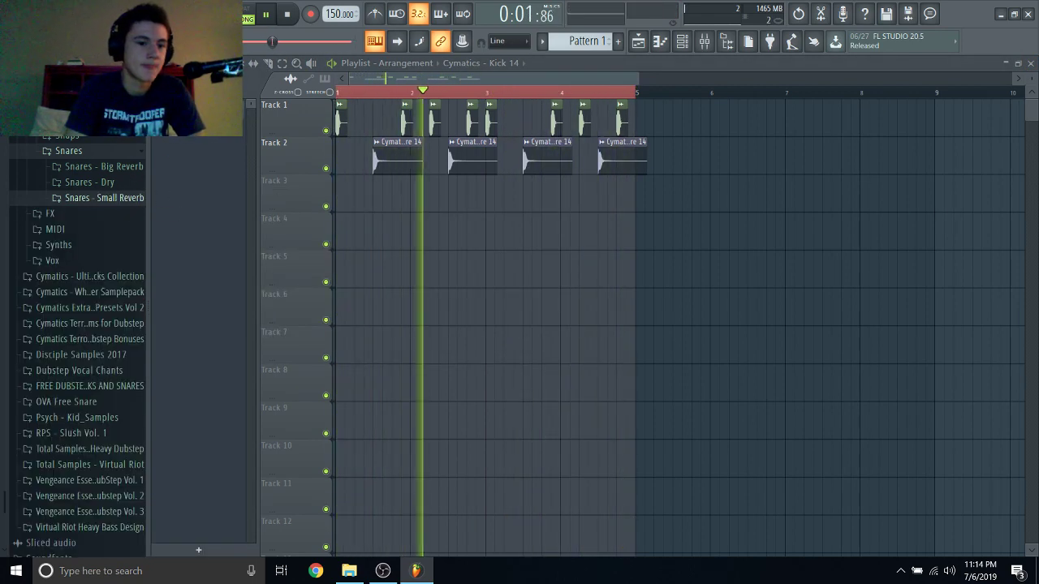
key(F6)
scroll(103, 150, up, 5)
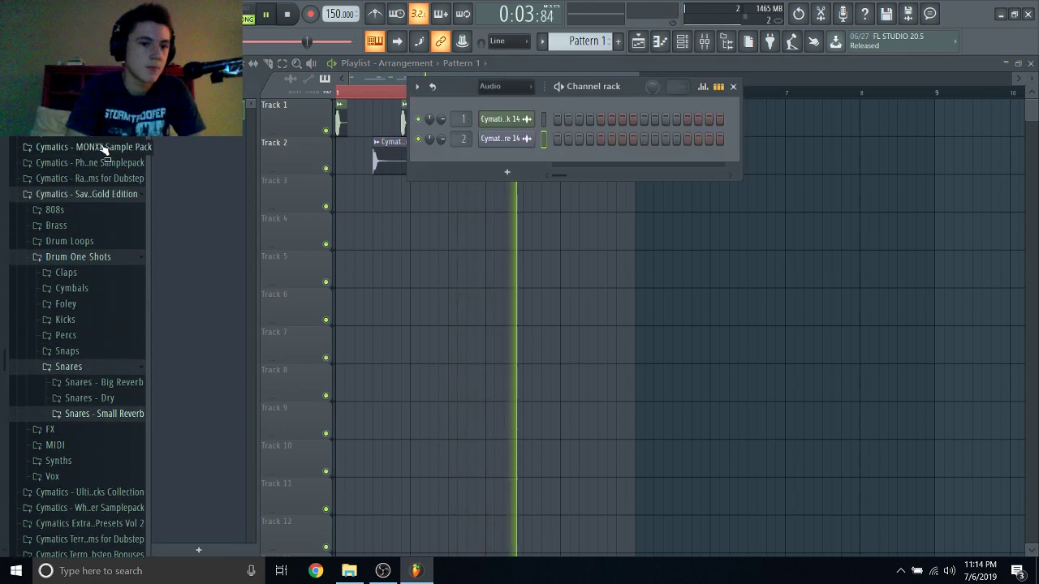
scroll(103, 150, up, 8)
click(290, 13)
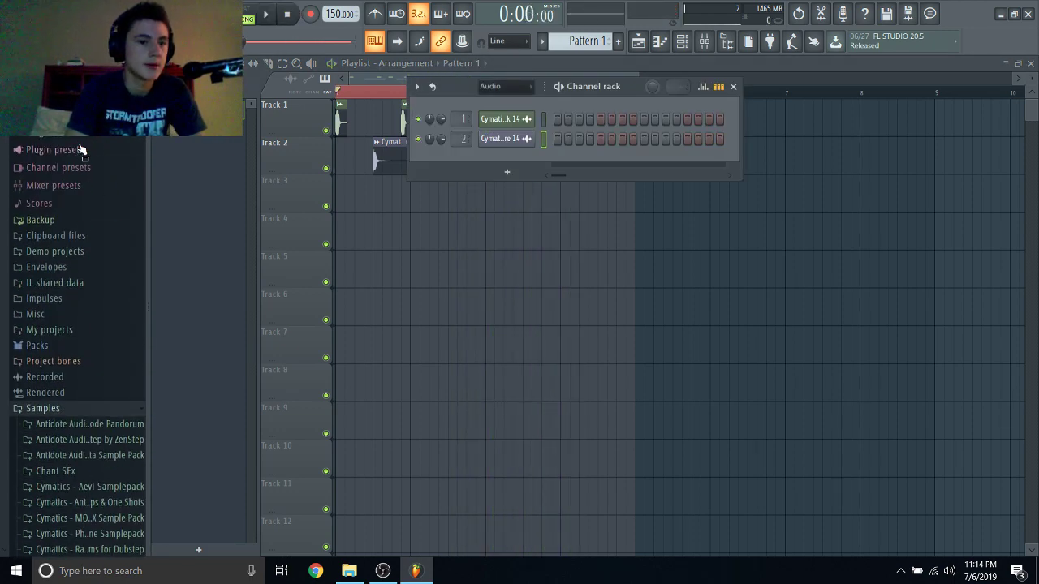
scroll(85, 145, up, 6)
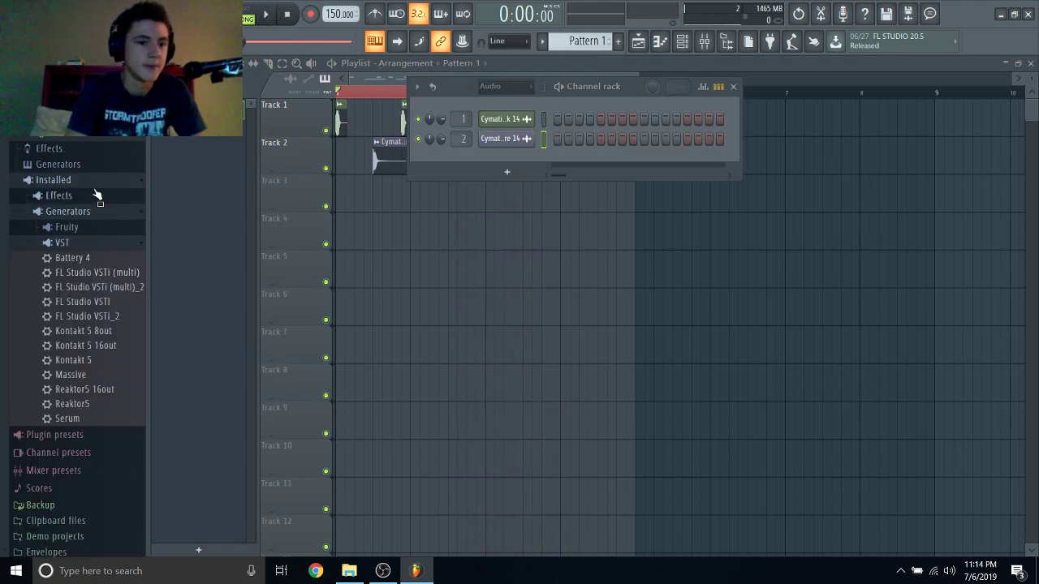
click(96, 196)
click(77, 213)
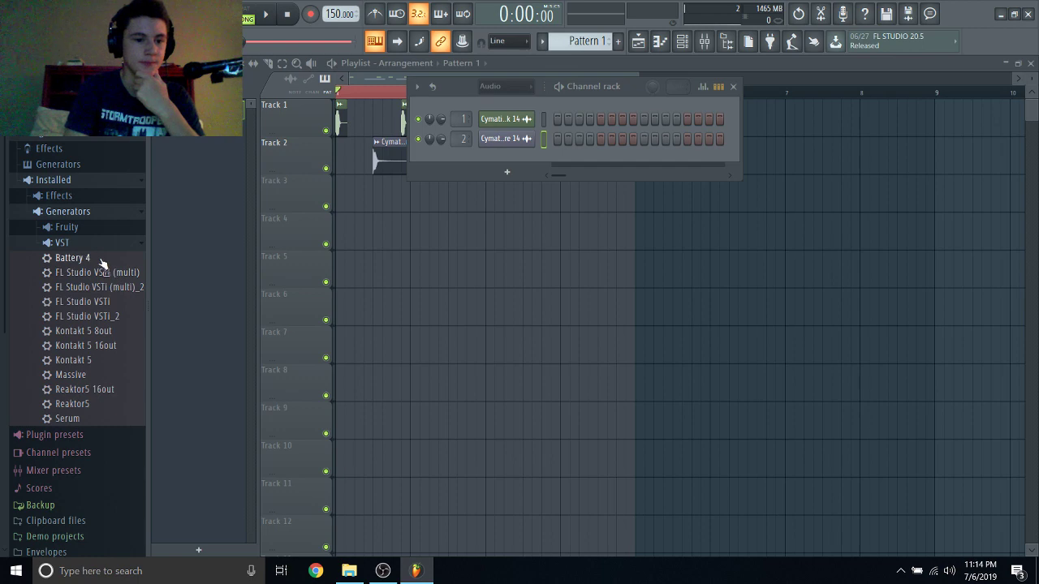
drag(103, 265, 528, 156)
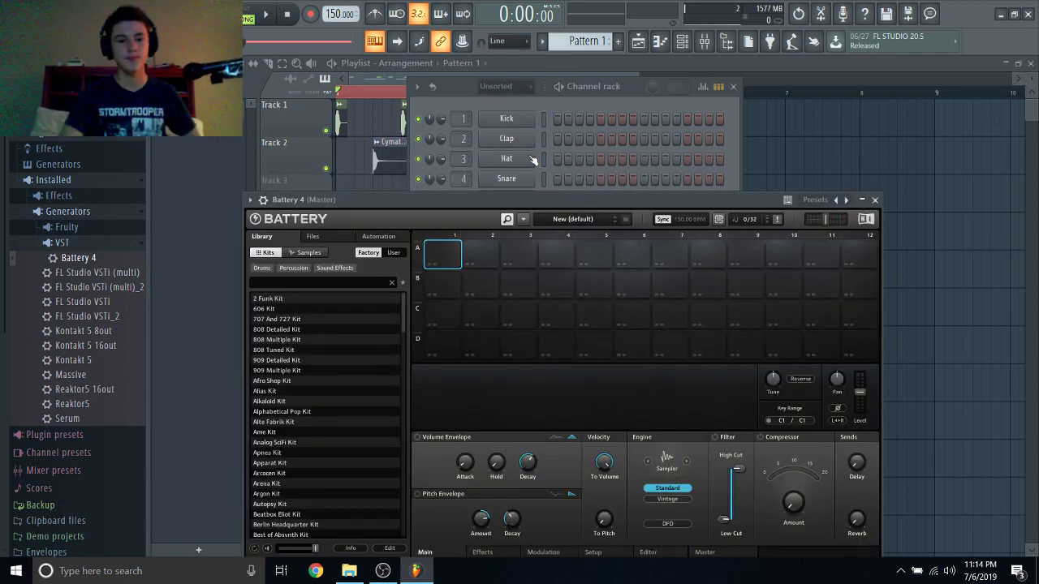
Browse the Cymatics Savage Drums Gold Edition pack to Drum One Shots, Cymbals, Hihats.
scroll(28, 279, down, 5)
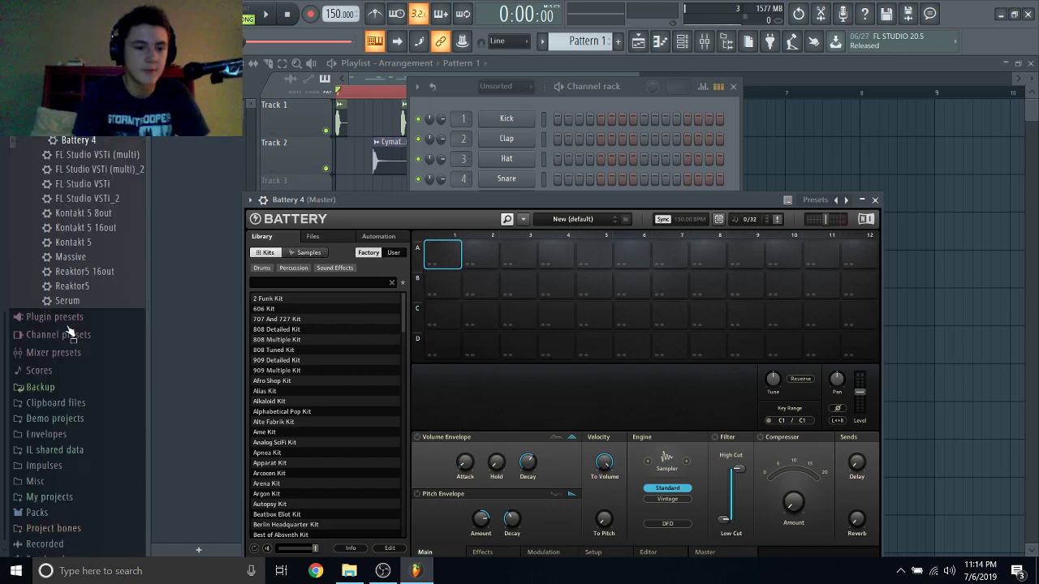
click(64, 485)
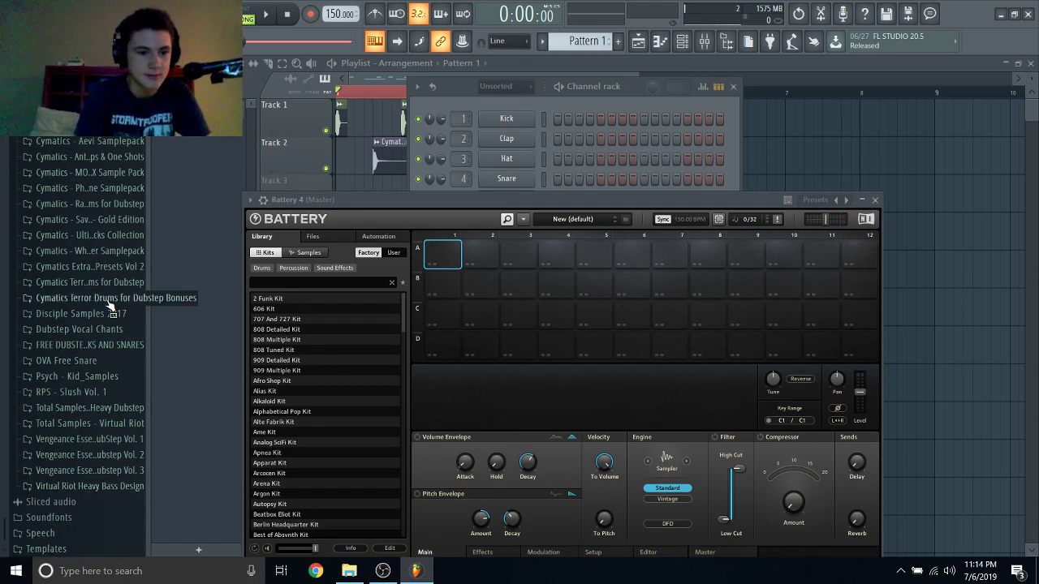
click(91, 219)
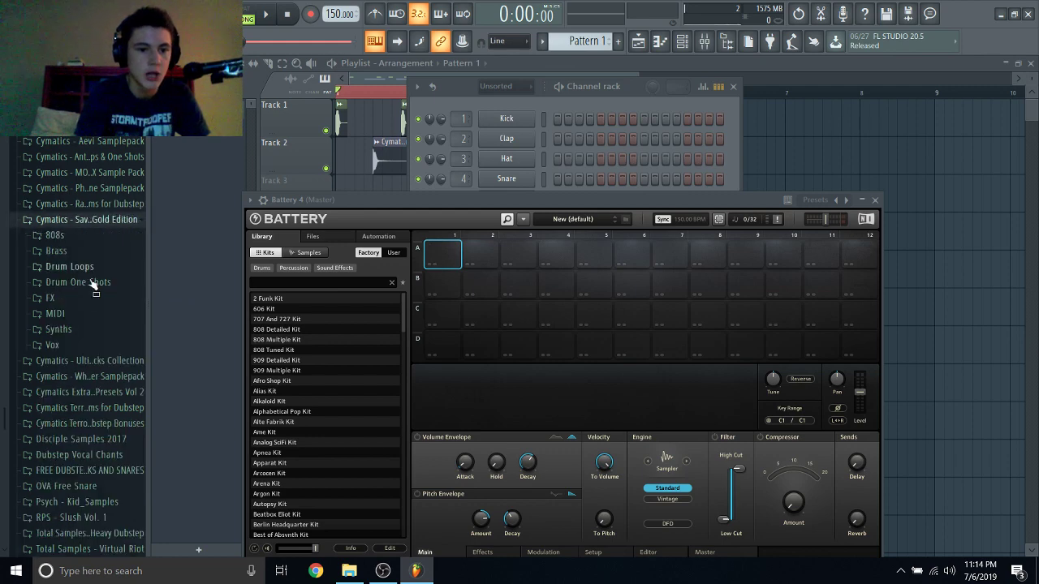
click(78, 237)
click(78, 110)
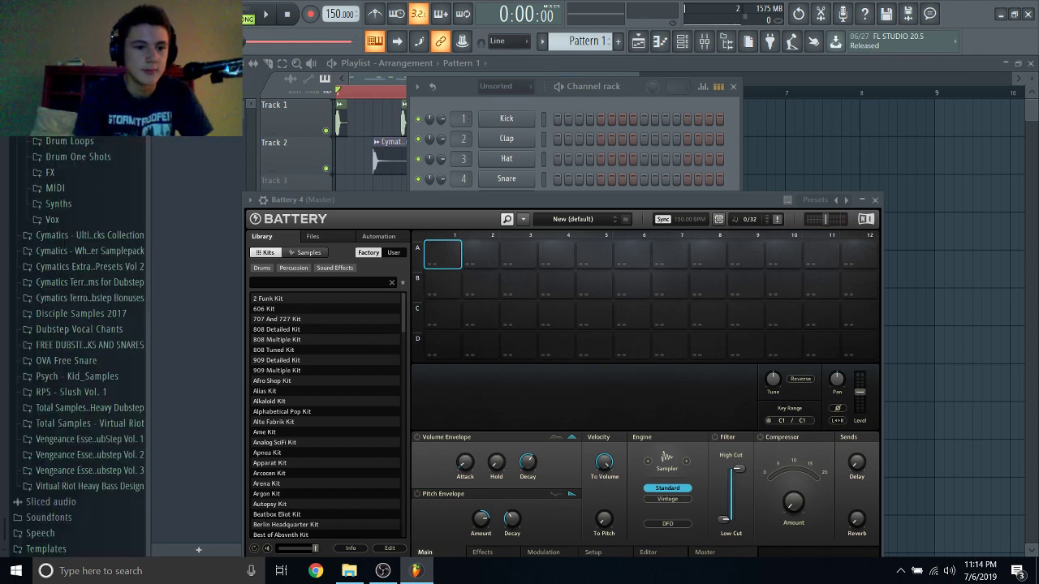
click(81, 158)
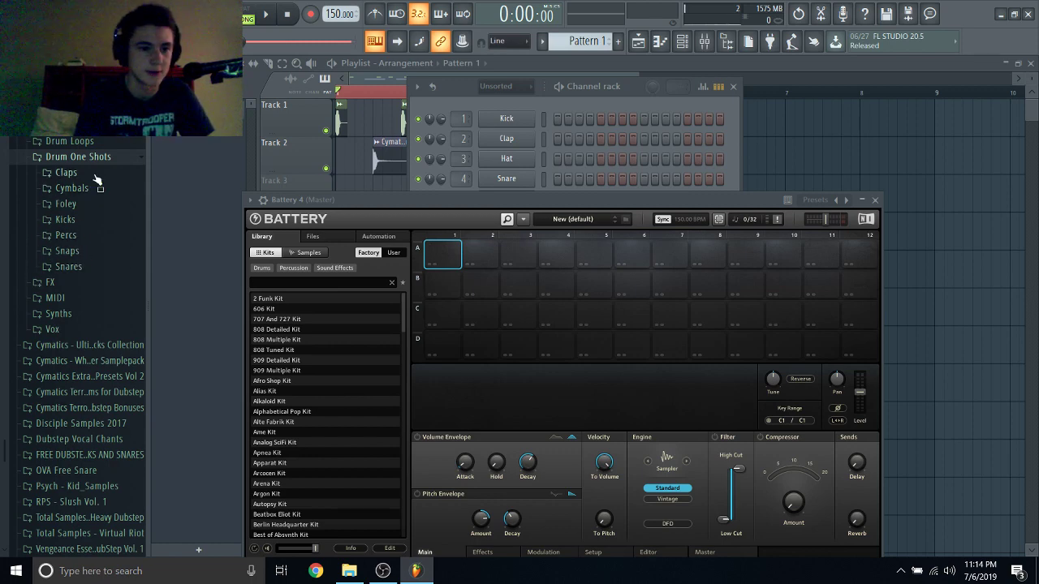
click(91, 189)
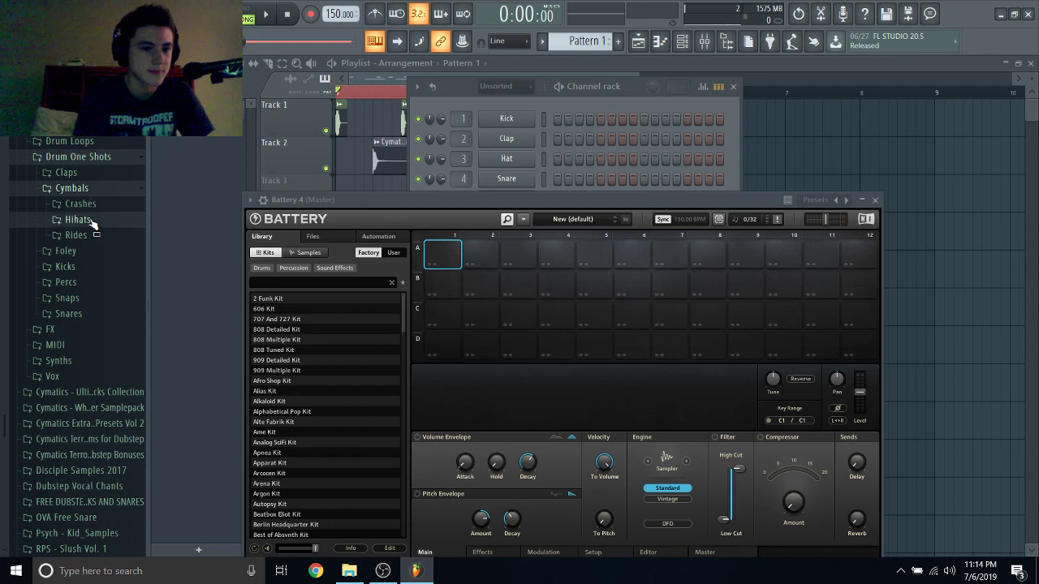
click(87, 220)
Load the sample Cymatics - Hihat 9 into cell A1 of Battery 4 and close the plugin window.
drag(87, 225, 93, 225)
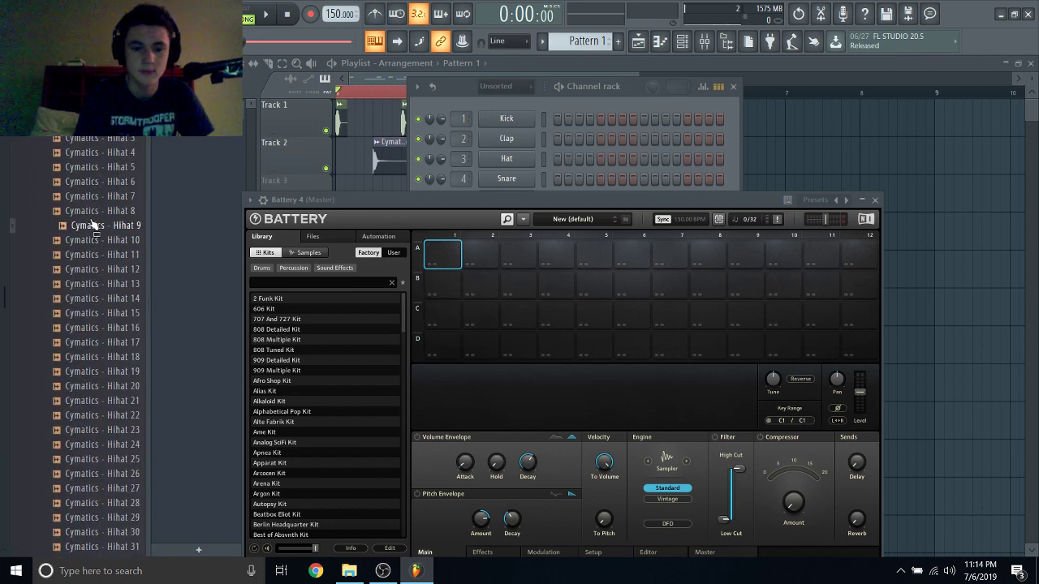
drag(435, 235, 439, 253)
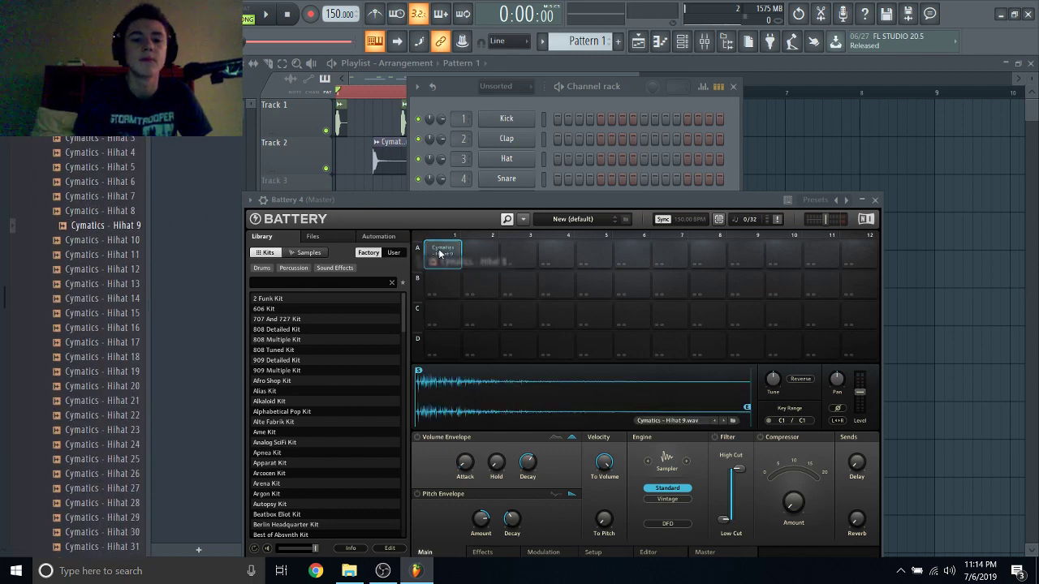
click(874, 200)
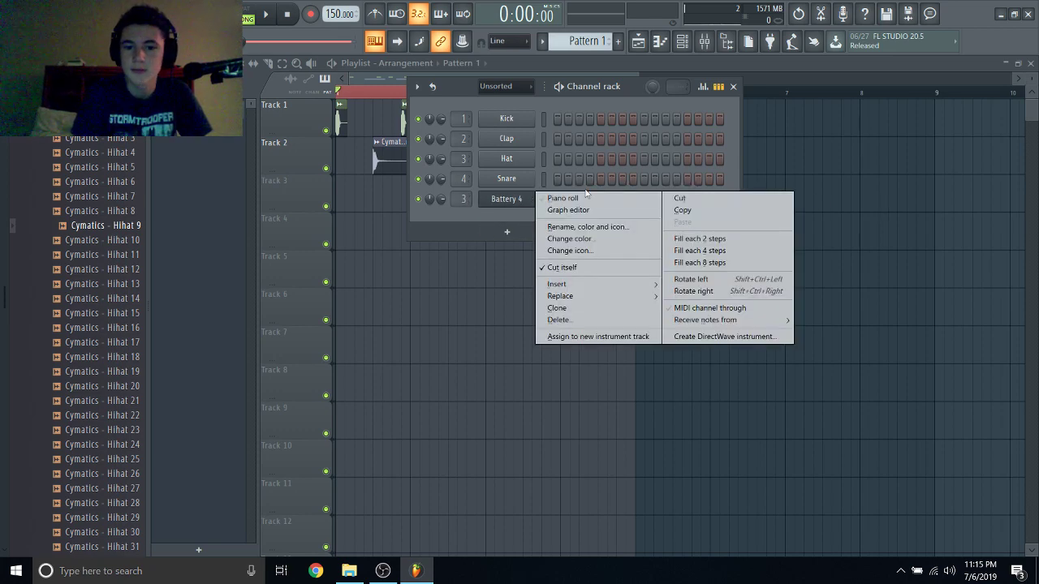
Open the Battery 4 piano roll and paint a row of consecutive C3 notes from the start of bar 1.
click(563, 198)
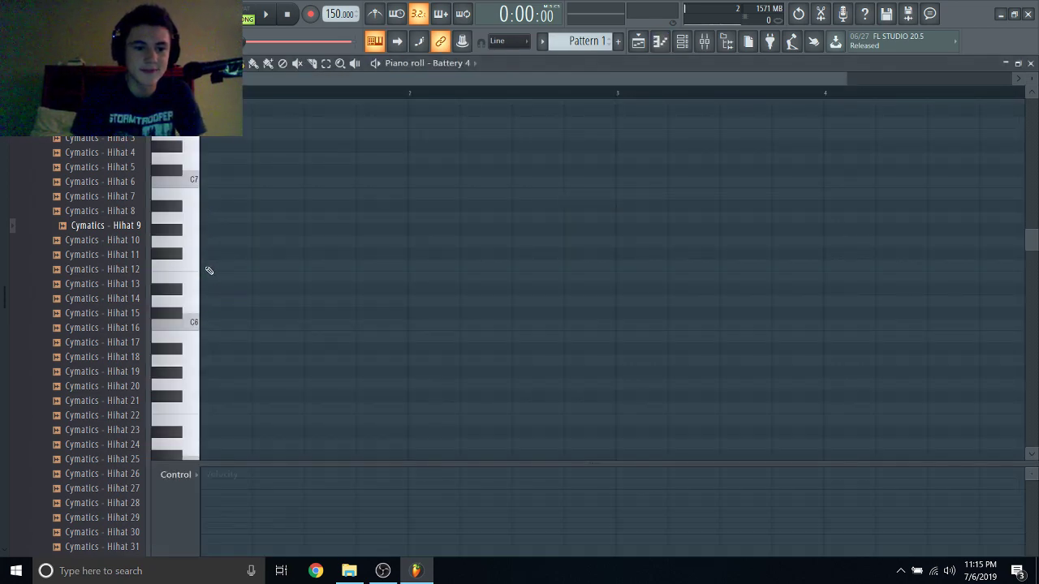
drag(201, 287, 207, 316)
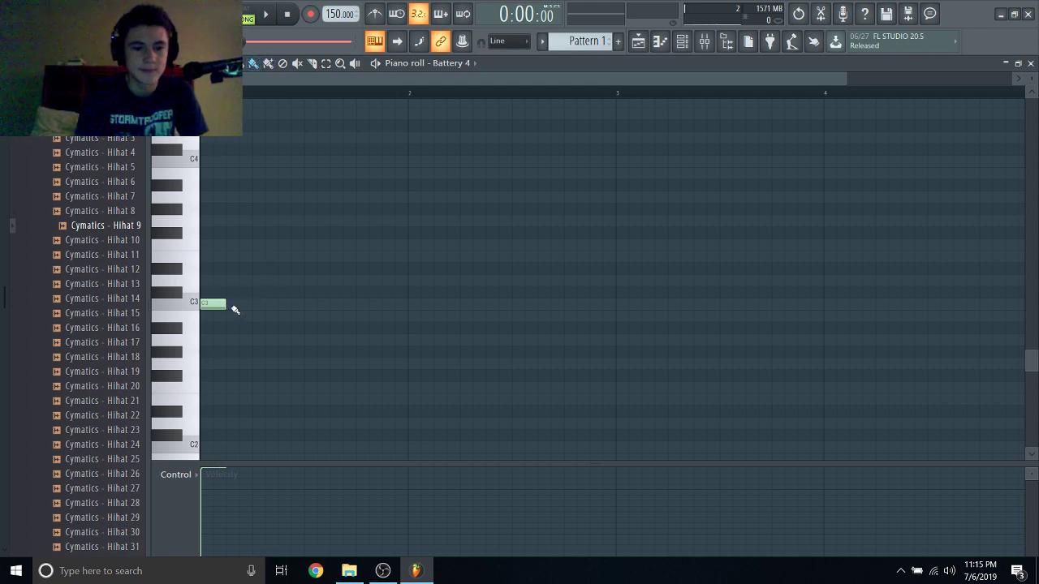
click(367, 305)
scroll(376, 278, up, 1)
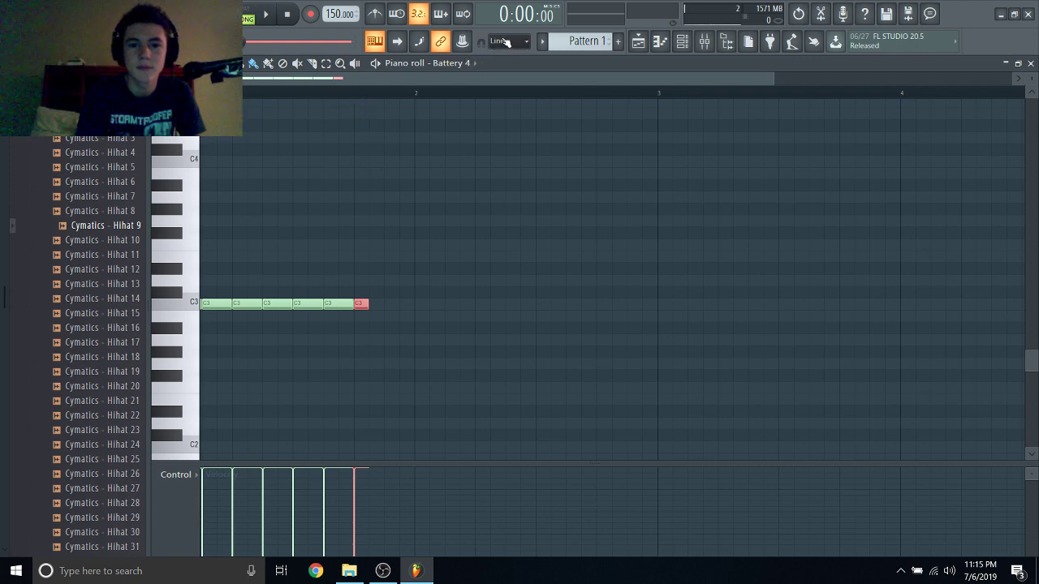
Set the snap to 1/2 step, fill the last quarter of bar 1 with a rapid C3 roll, and preview it in pattern mode.
click(507, 42)
click(521, 132)
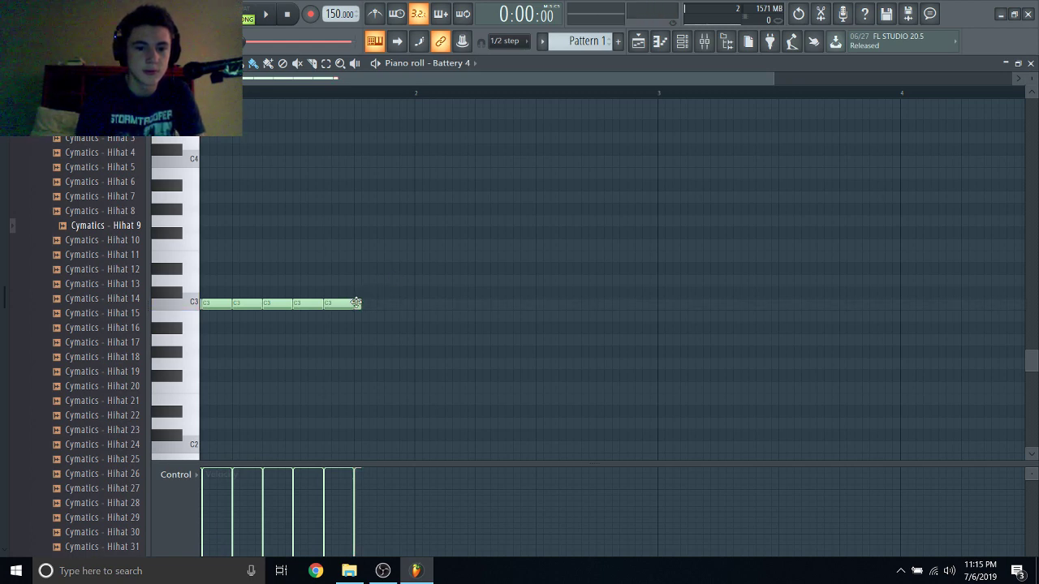
drag(367, 305, 412, 304)
right_click(415, 304)
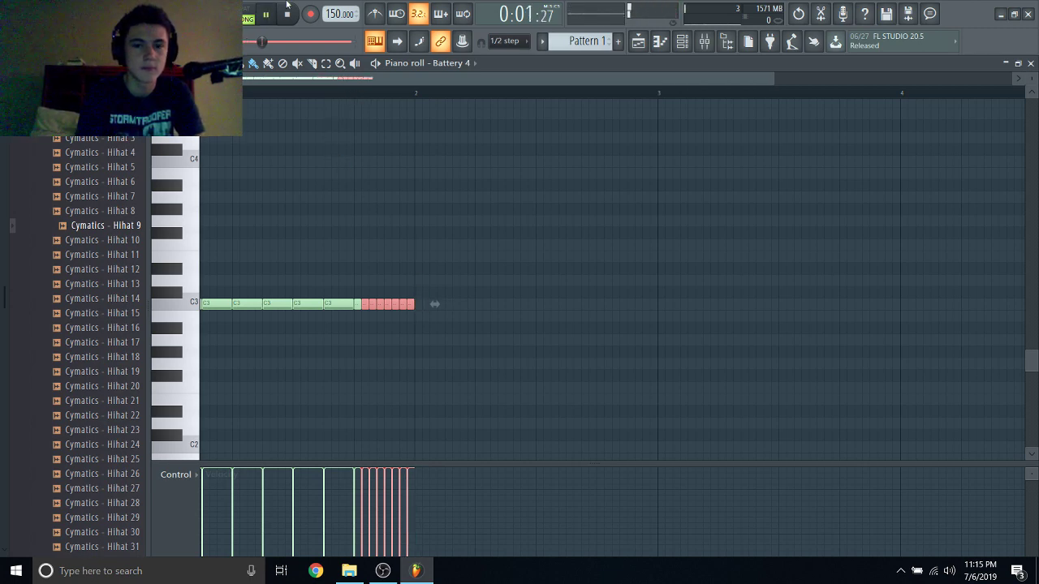
click(247, 11)
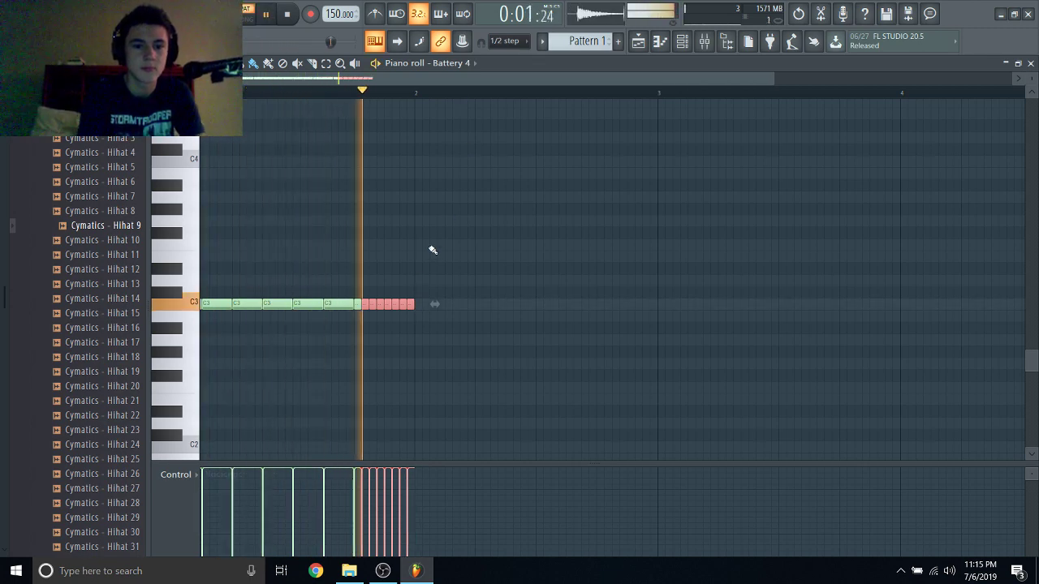
key(space)
Set the snap back to Line and paint evenly spaced C3 hi-hat notes across bar 2.
click(513, 42)
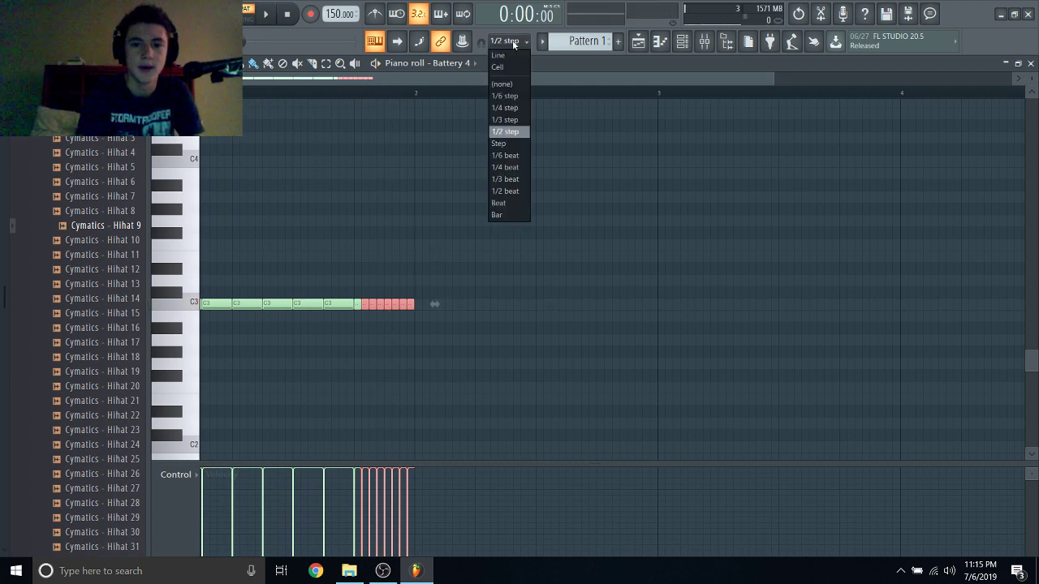
click(511, 55)
scroll(317, 280, down, 2)
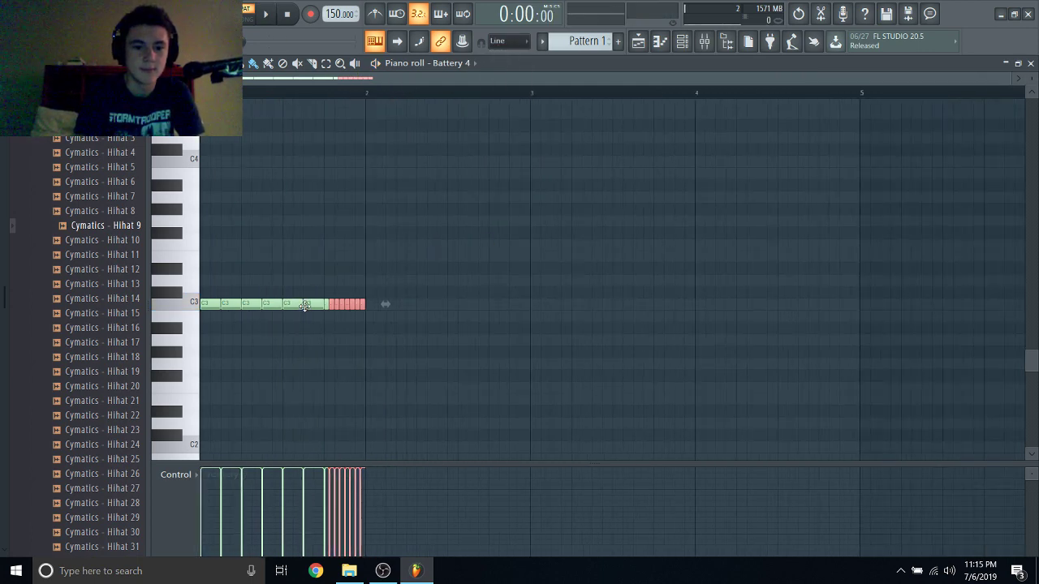
click(304, 306)
mouse_move(372, 304)
mouse_down()
mouse_move(567, 302)
mouse_move(544, 304)
mouse_up()
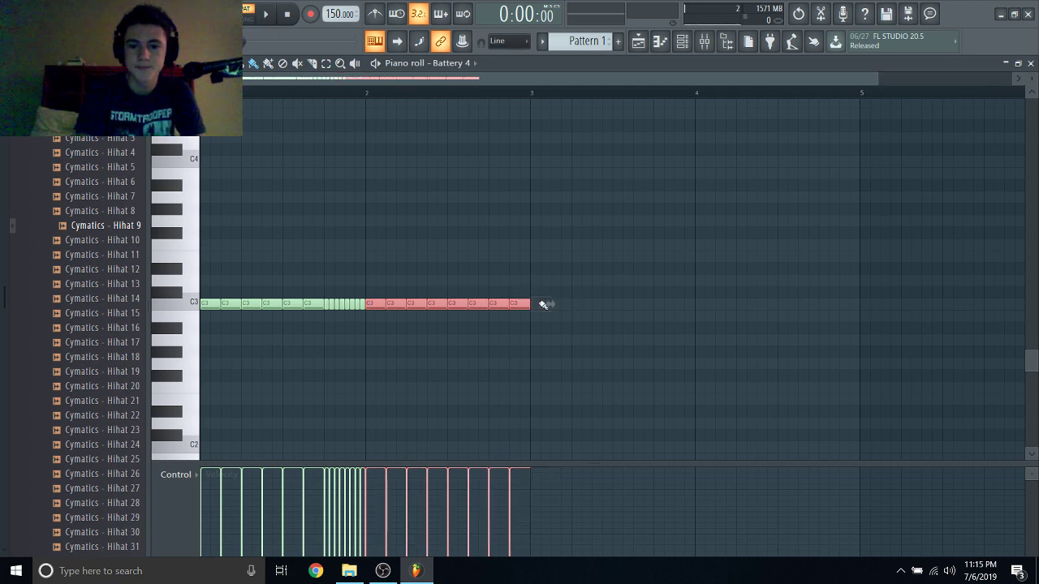
Close the piano roll, place two Pattern 1 clips on playlist Track 3 across bars 1 to 4, and play the arrangement.
click(1031, 63)
key(F6)
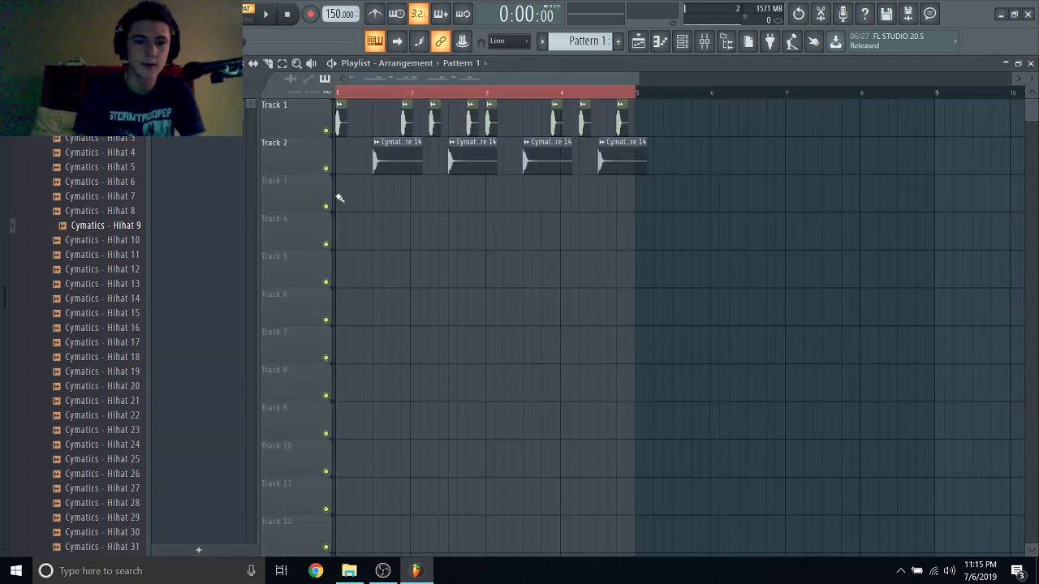
drag(340, 198, 541, 201)
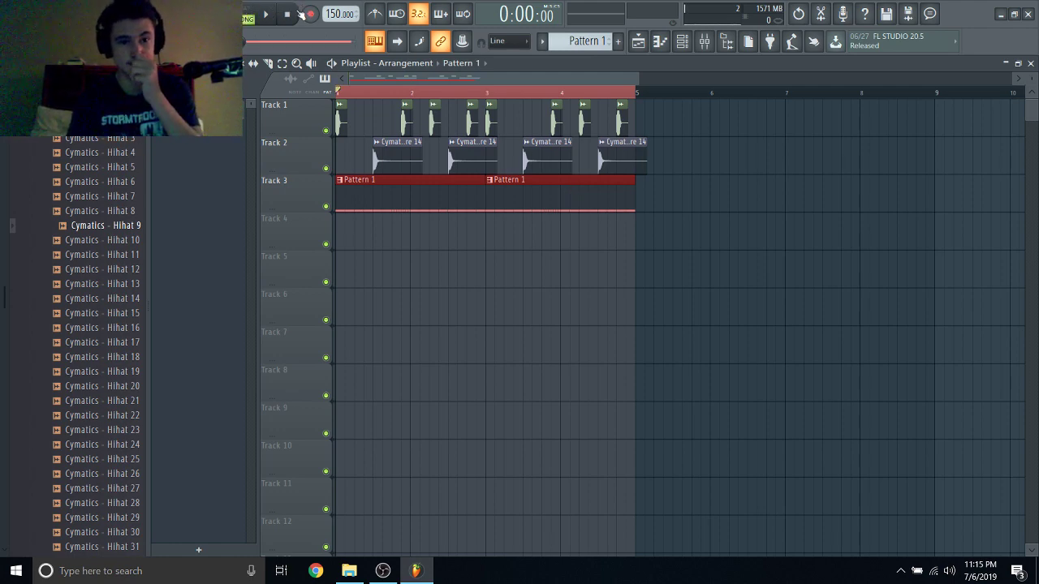
key(space)
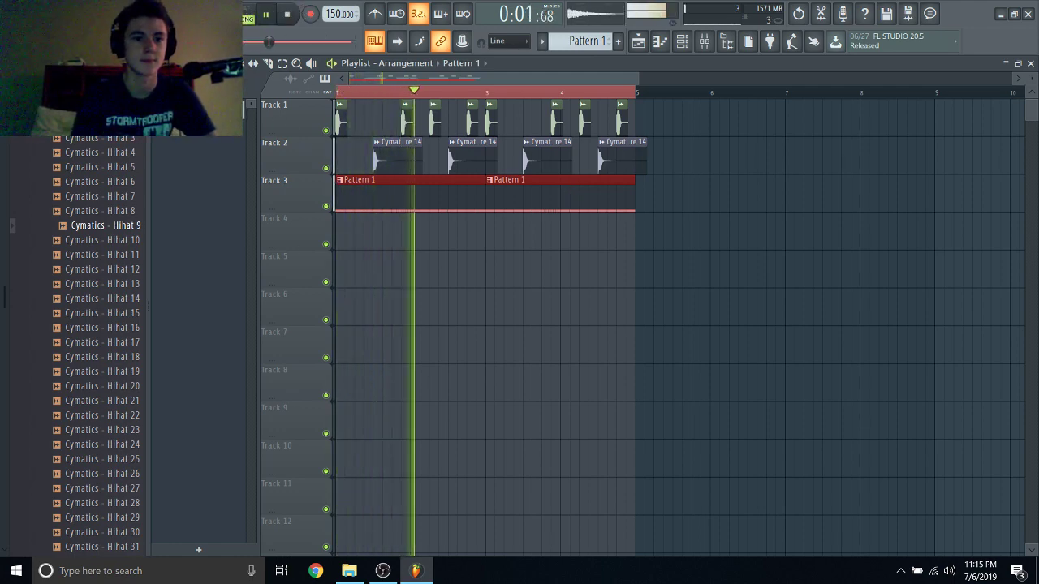
Rename Pattern 1 as HATS from its playlist clip and stop playback.
key(F7)
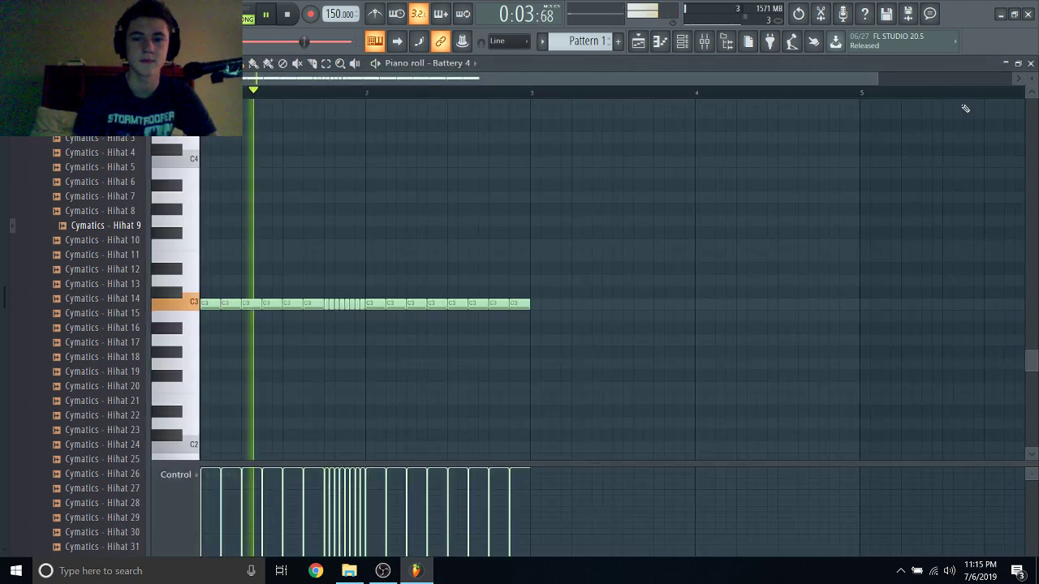
key(F7)
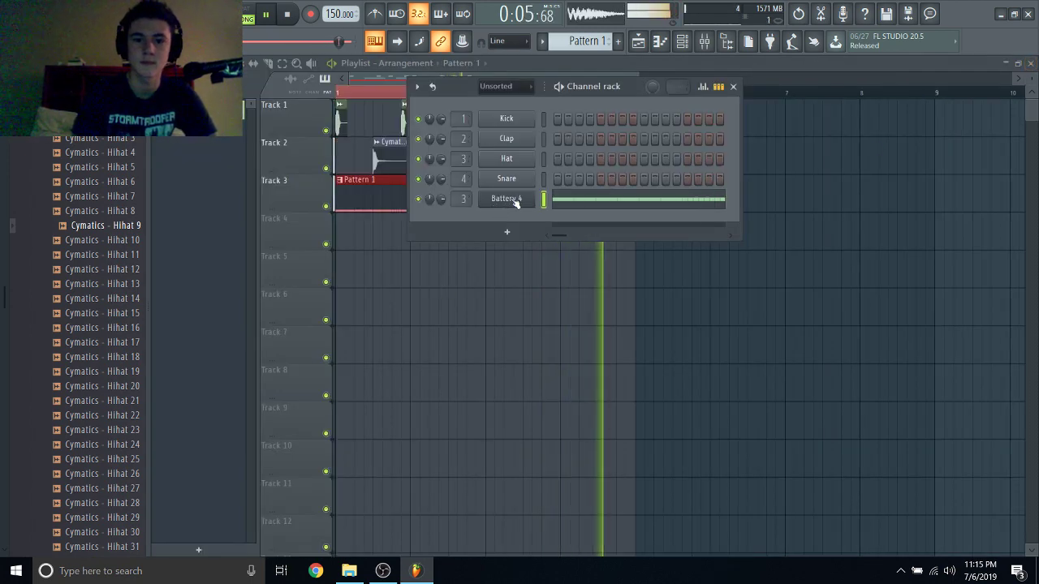
click(339, 179)
click(252, 168)
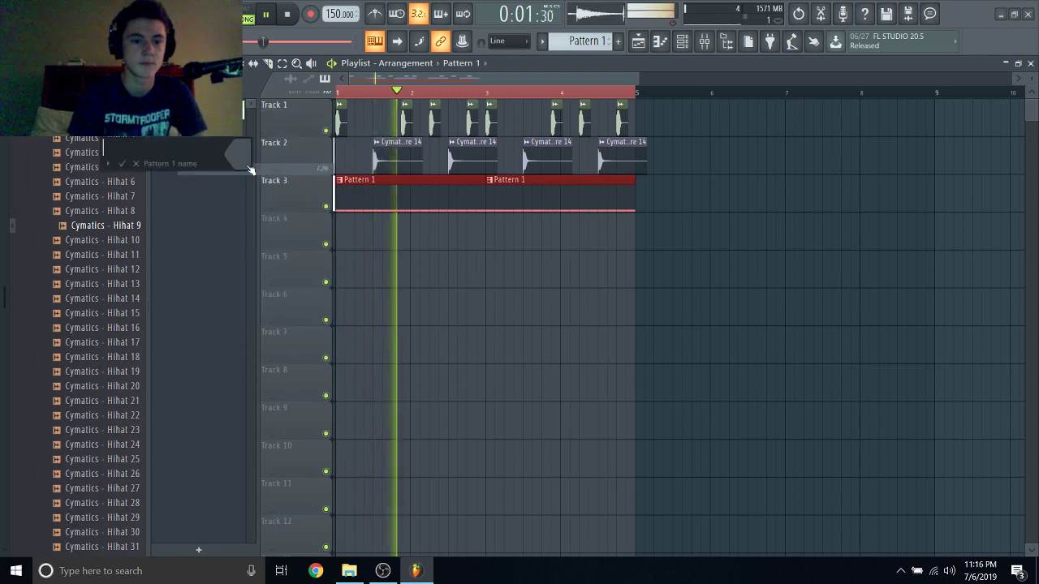
text(HATS)
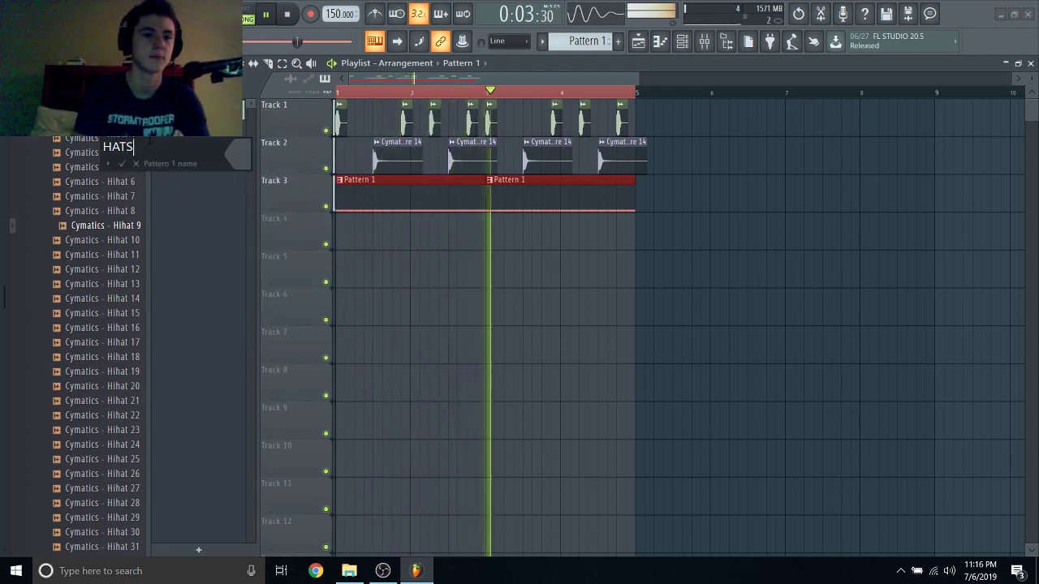
click(124, 166)
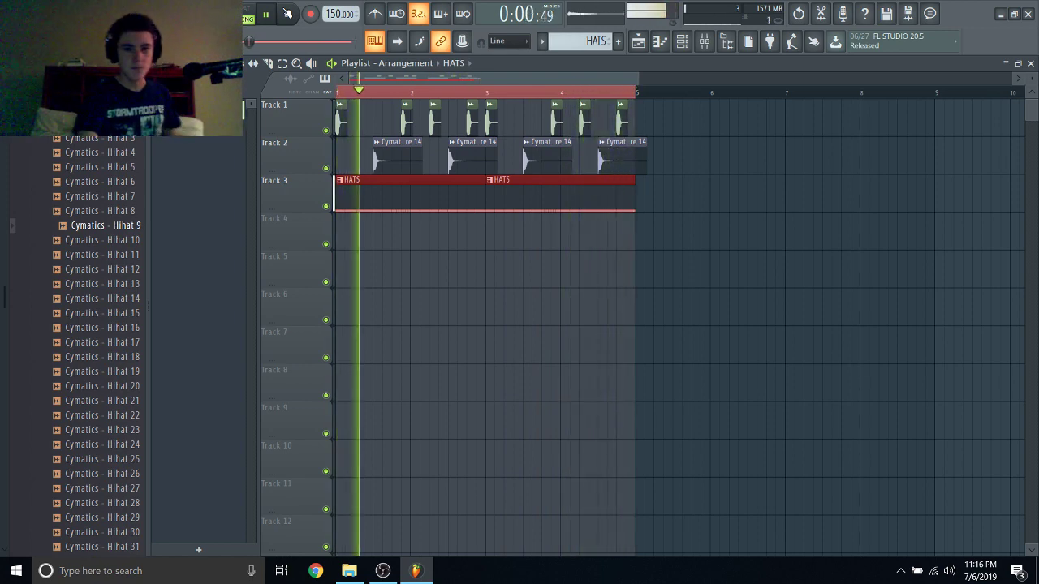
key(space)
Replace the Kick 14 sample with Aevi Kick 1 - Clean from the Cymatics Aevi Samplepack's Drums folder and play the beat.
scroll(106, 186, up, 3)
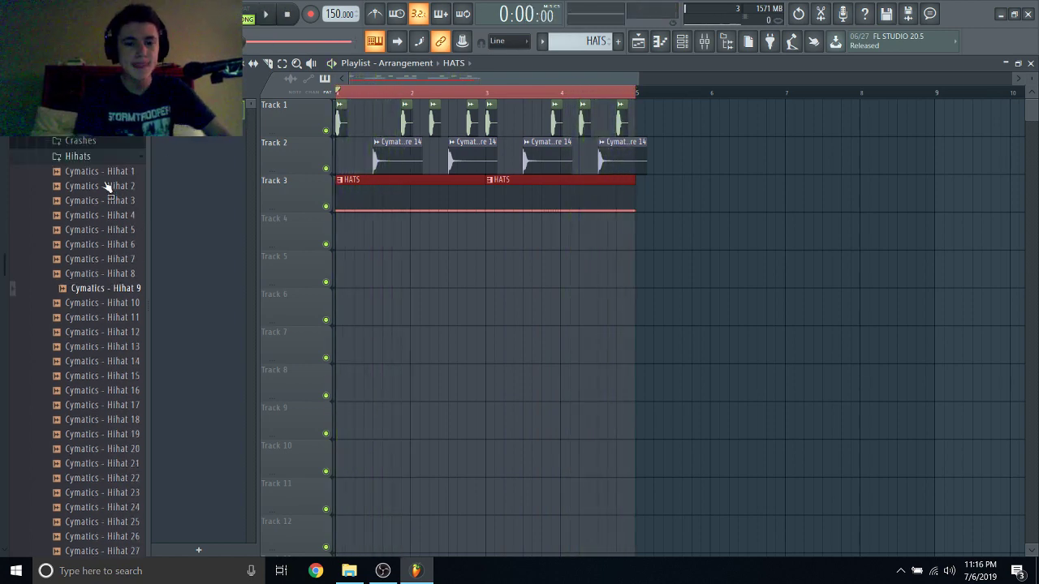
scroll(106, 186, up, 4)
click(94, 278)
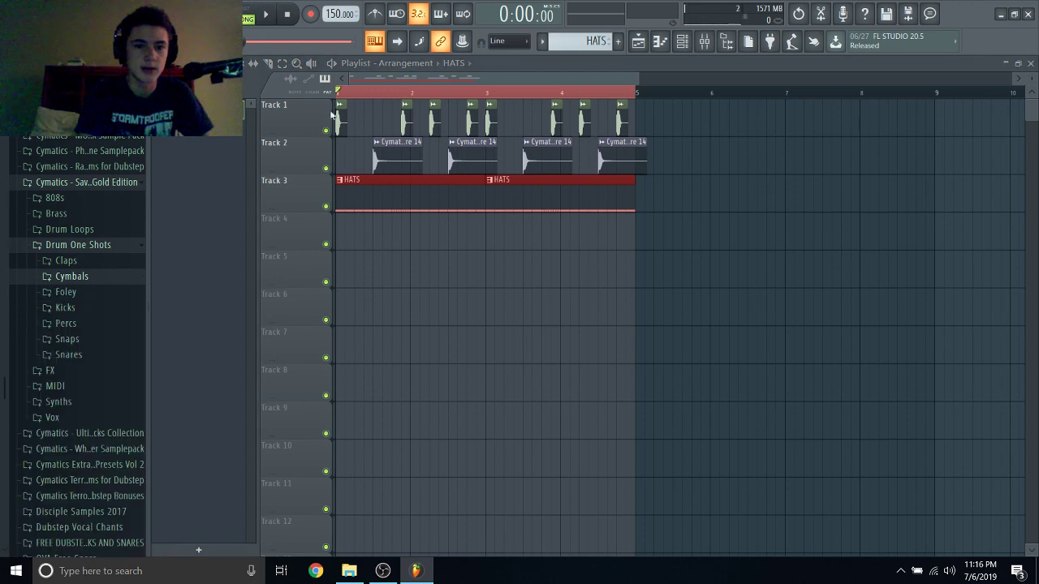
double_click(346, 126)
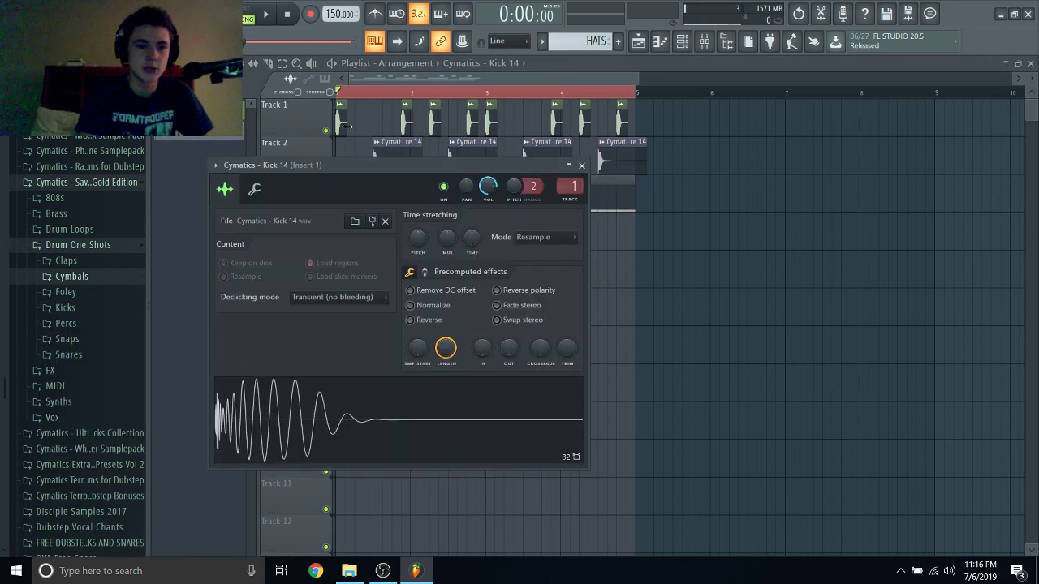
click(82, 244)
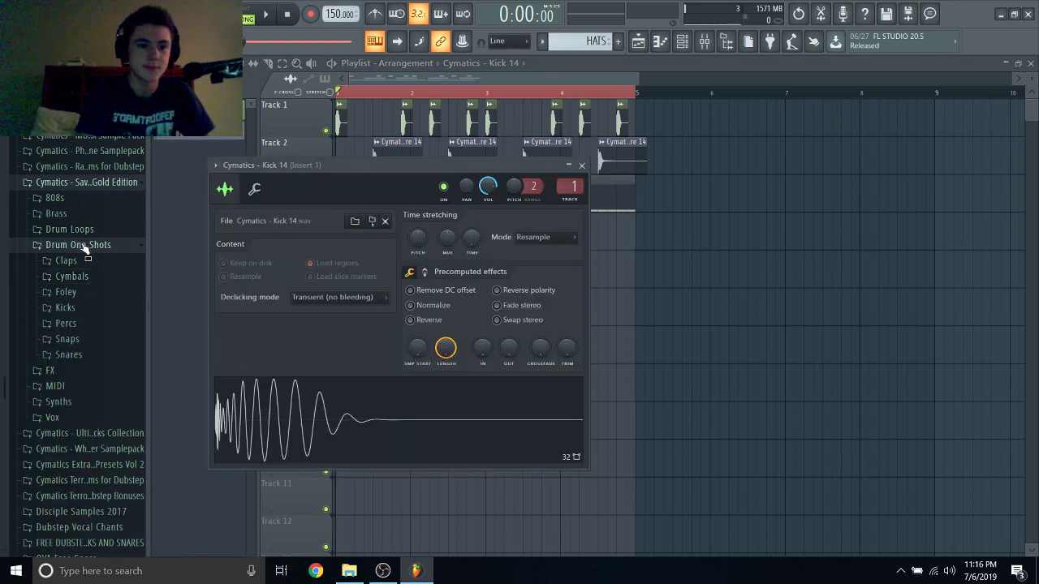
click(94, 185)
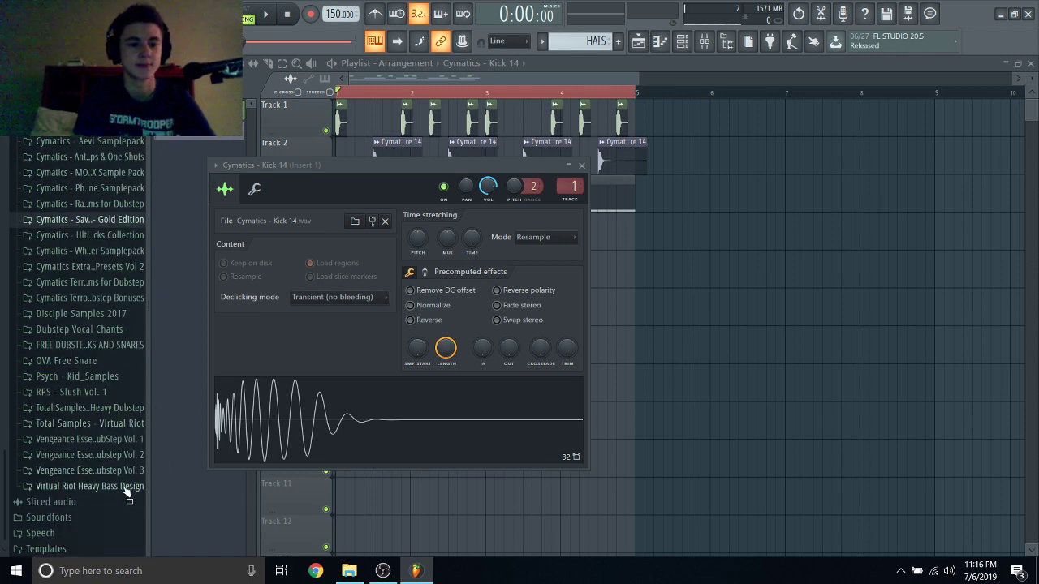
click(101, 142)
click(102, 189)
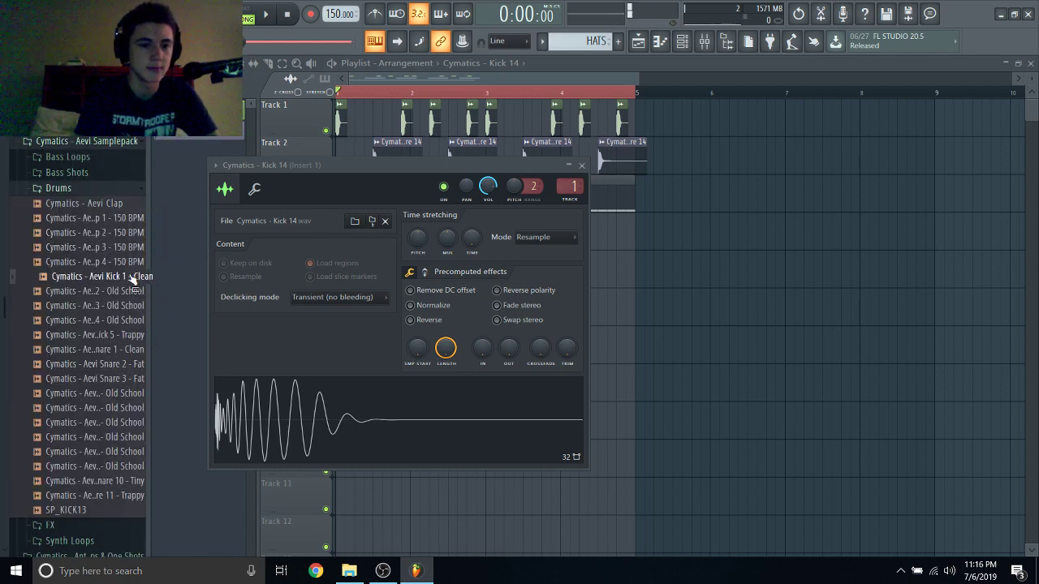
drag(132, 278, 267, 453)
key(space)
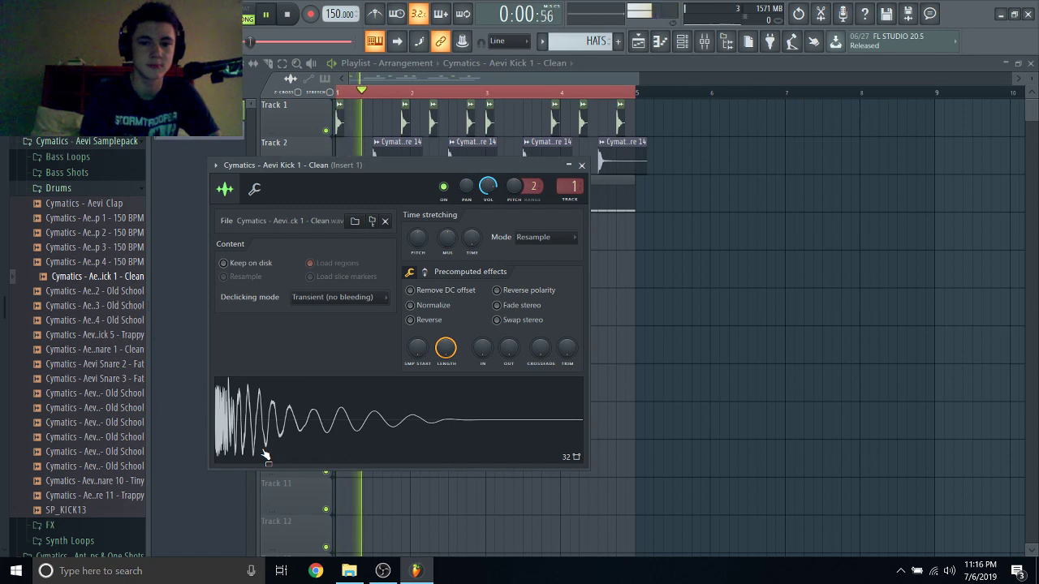
Open the snare's channel settings, browse Cymatics Savage Drums for Trap - Gold Edition to the Snares - Dry one-shots, and stop playback.
double_click(624, 163)
click(125, 191)
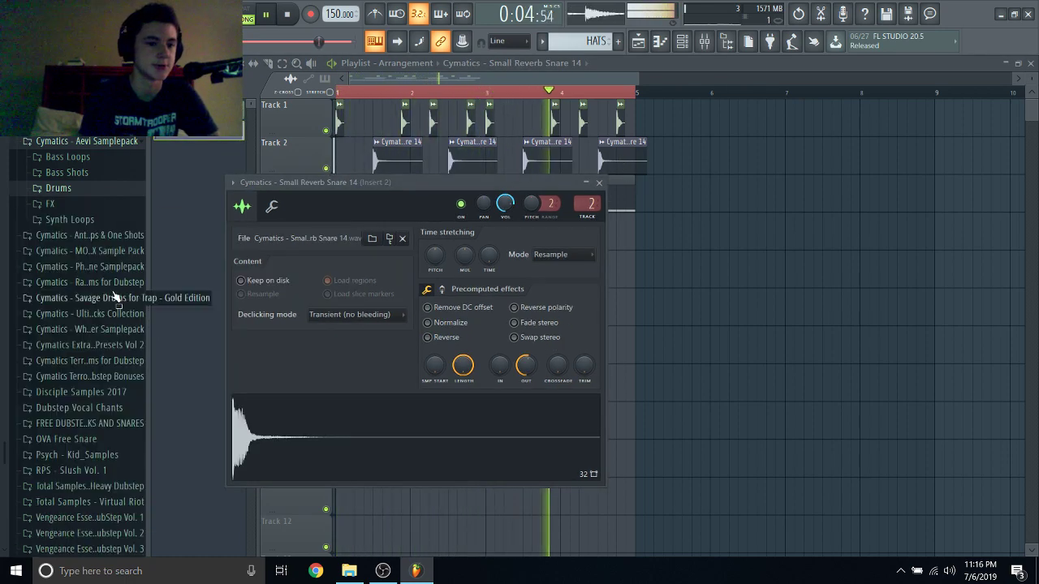
click(113, 364)
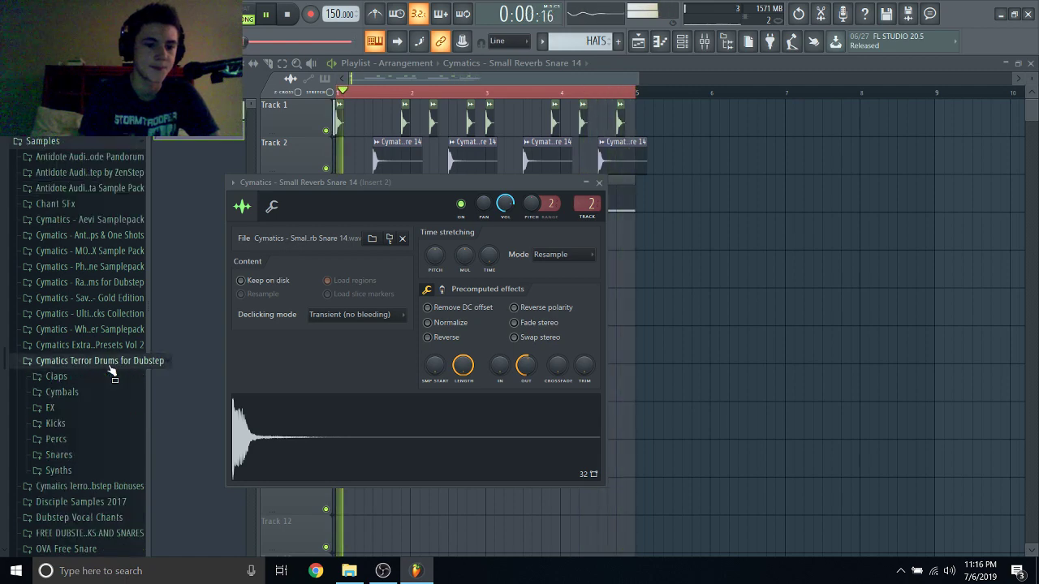
click(91, 361)
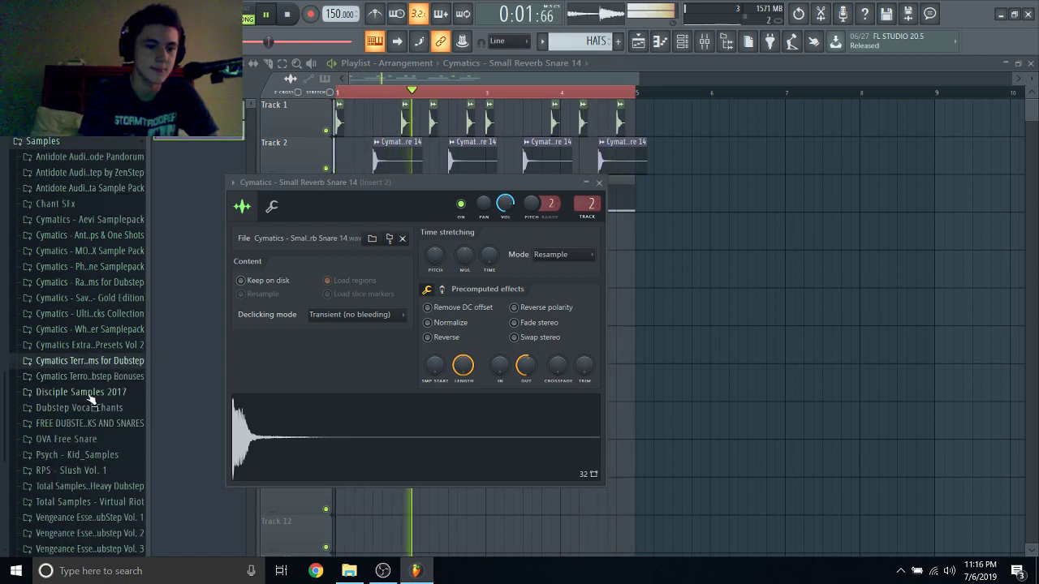
click(110, 298)
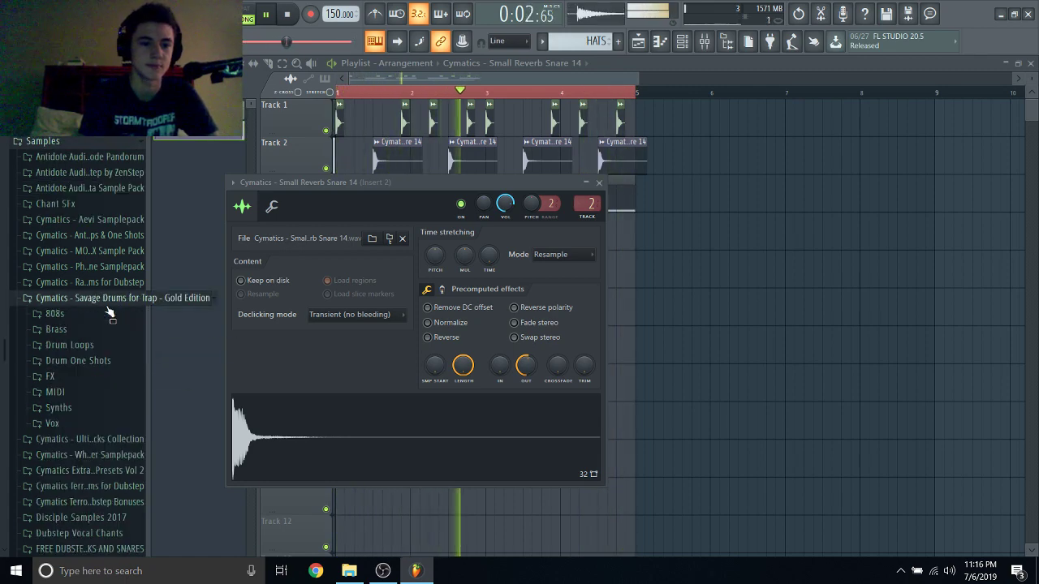
click(81, 361)
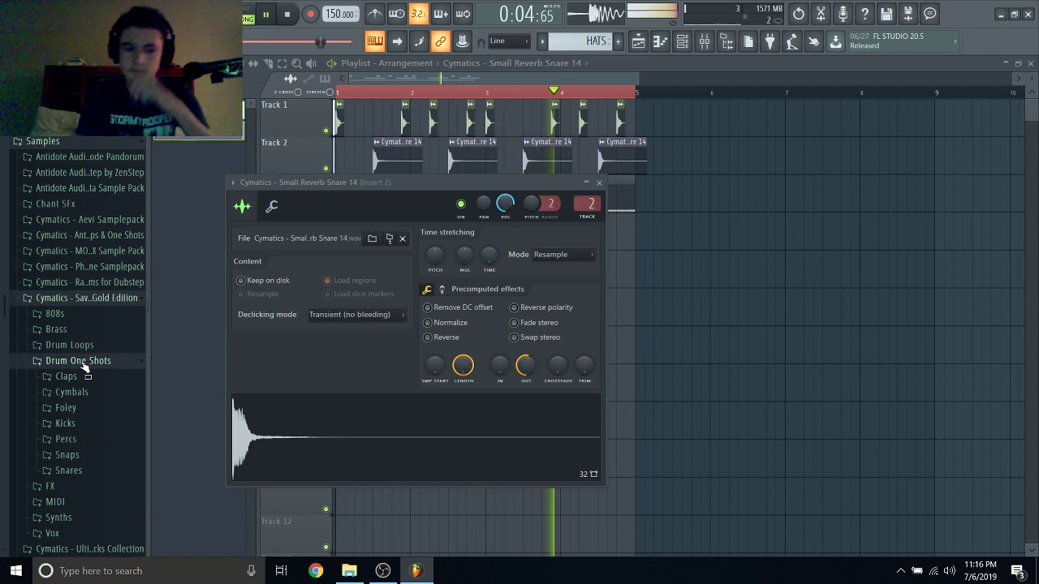
click(91, 474)
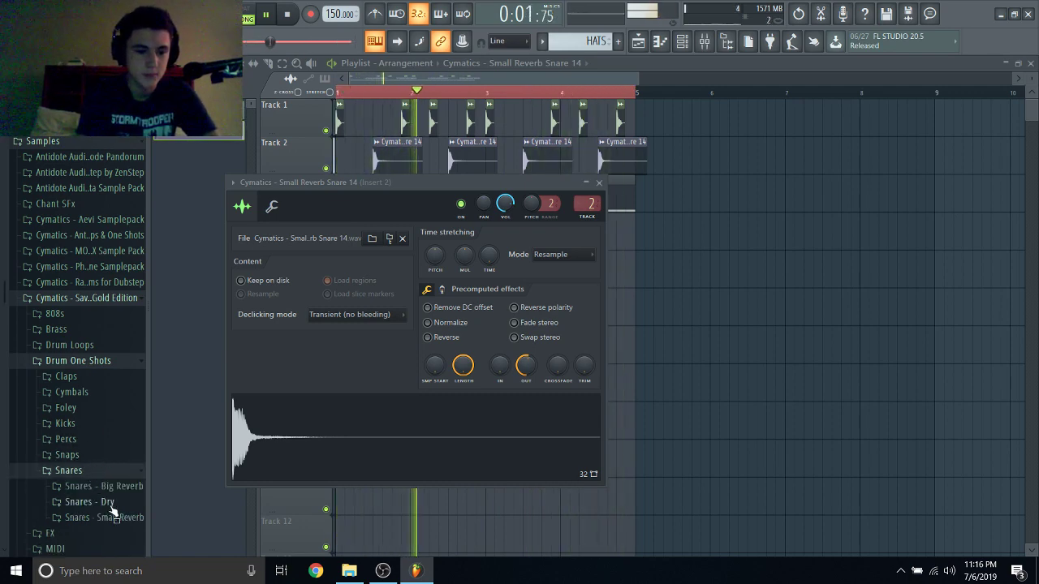
click(105, 501)
click(287, 14)
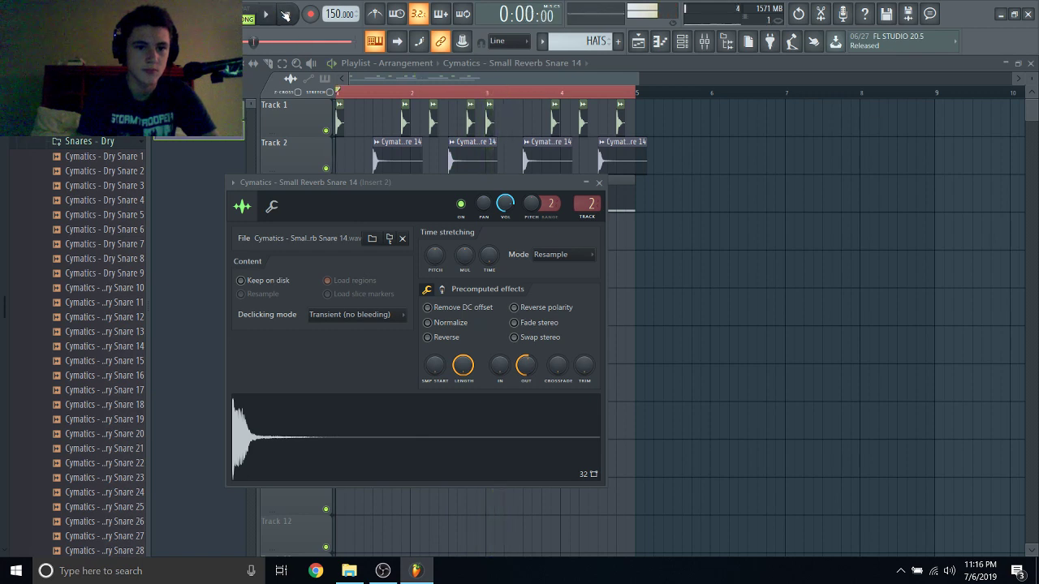
Audition the dry snare samples and replace the Small Reverb Snare 14 sample with Cymatics Dry Snare 36.
key(Down)
key(Down)
key(Down)
key(Down)
key(Down)
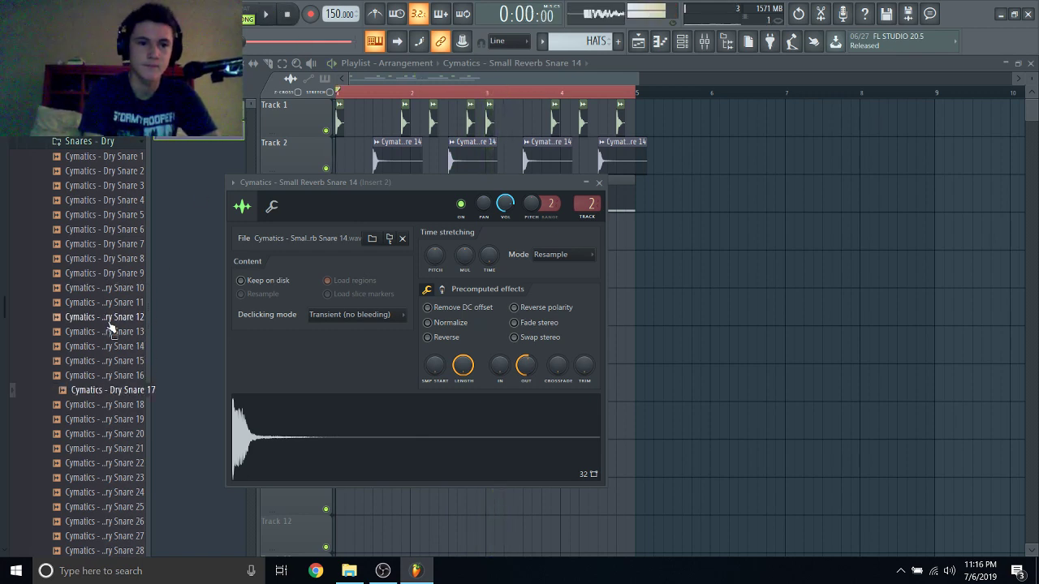
key(Down)
key(Down)
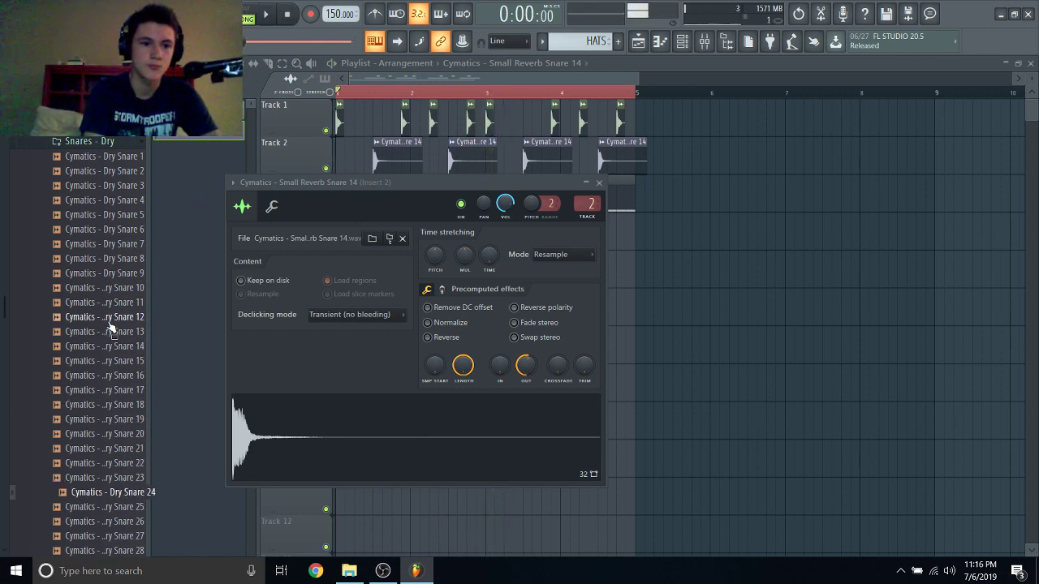
key(Down)
key(Down)
key(Down)
key(Down)
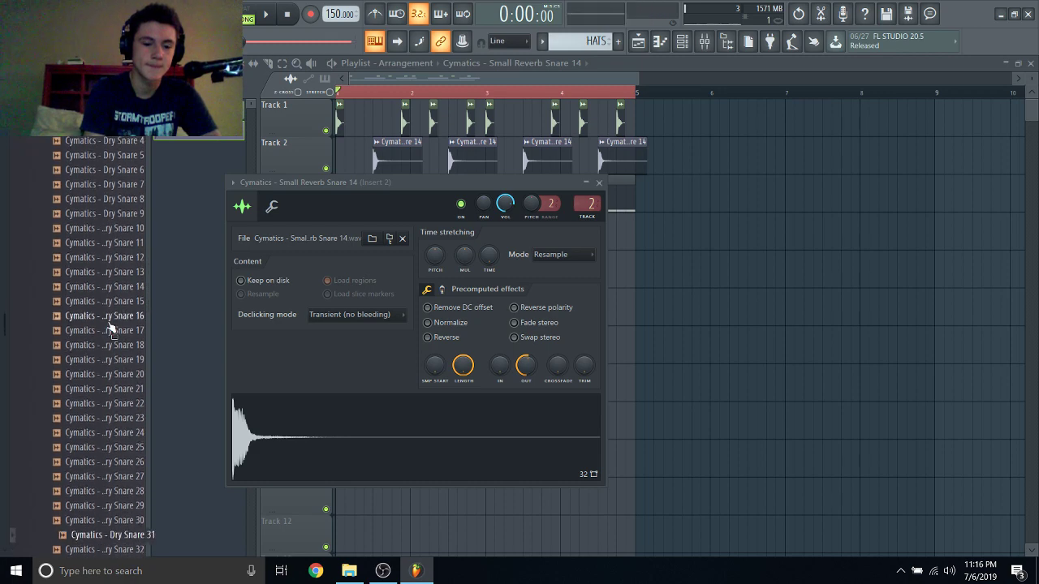
key(Down)
key(Down)
key(Down)
key(Down)
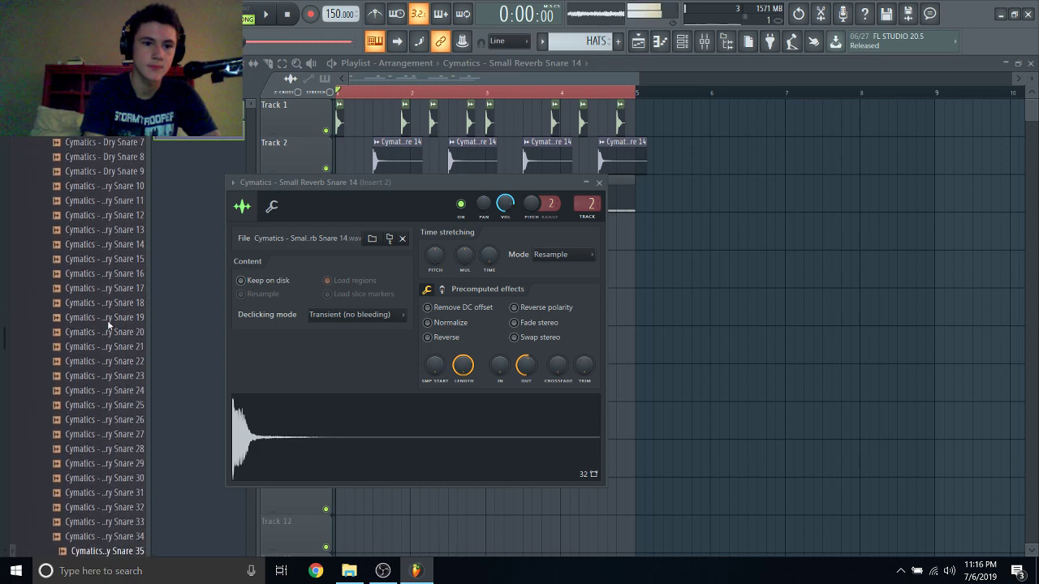
key(Down)
key(Down)
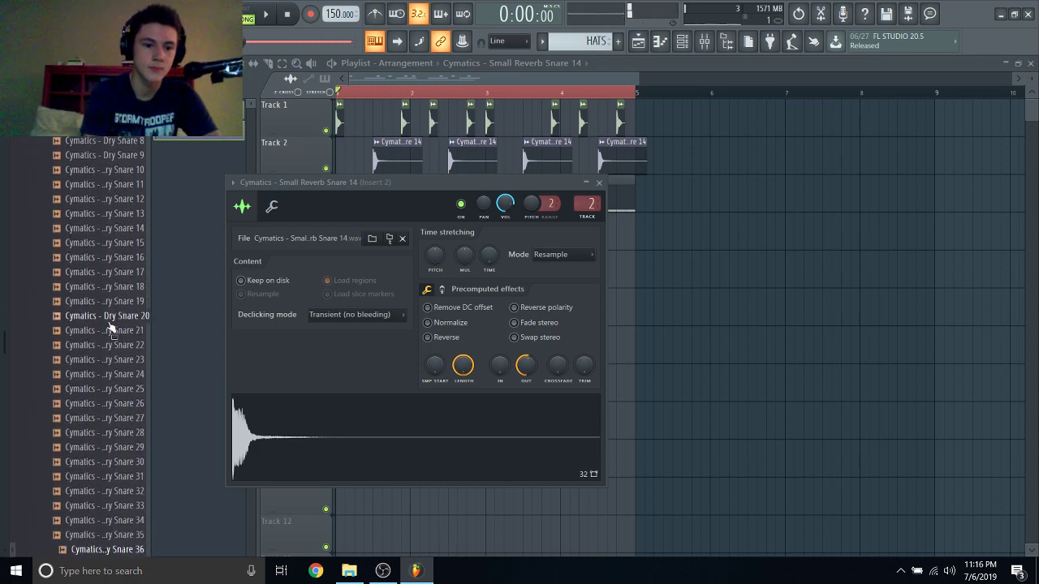
drag(180, 521, 398, 426)
Shorten all four snare clips on Track 2 to about half their length and play the beat.
click(656, 153)
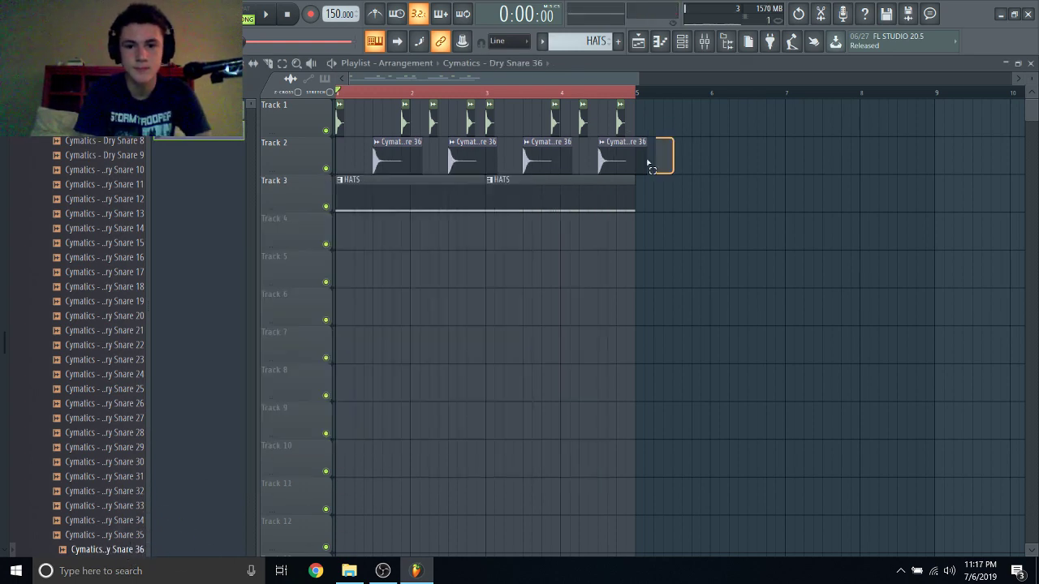
drag(656, 153, 391, 157)
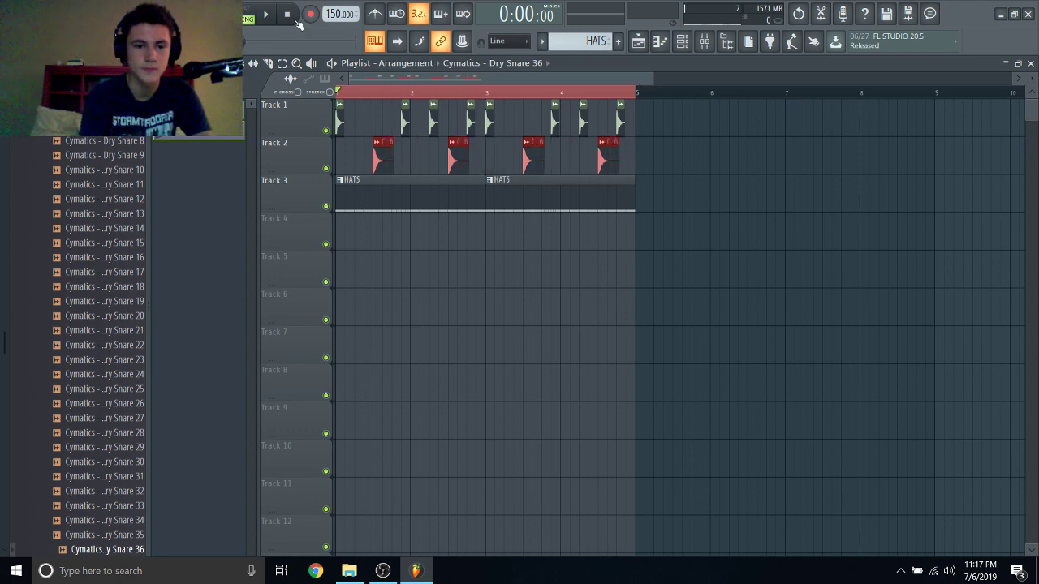
click(266, 14)
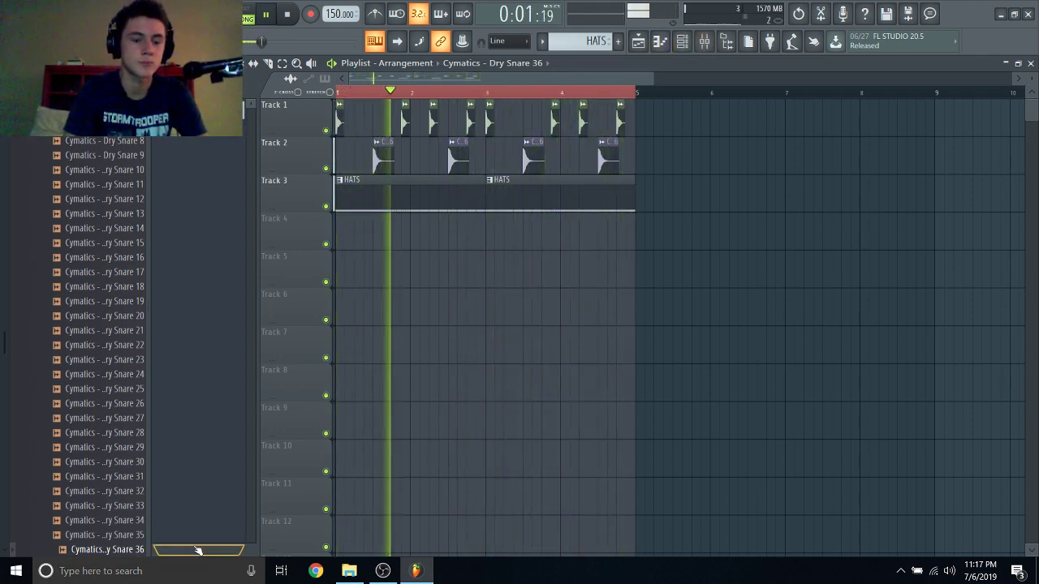
Open the crash samples in the Cymbals folder of Drum One Shots and stop playback.
scroll(42, 308, up, 10)
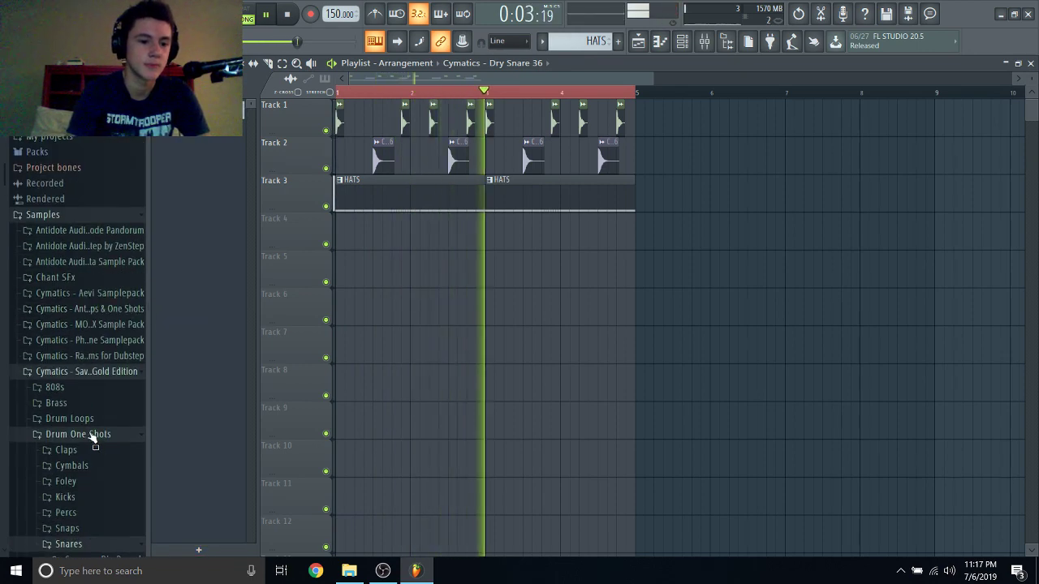
click(93, 467)
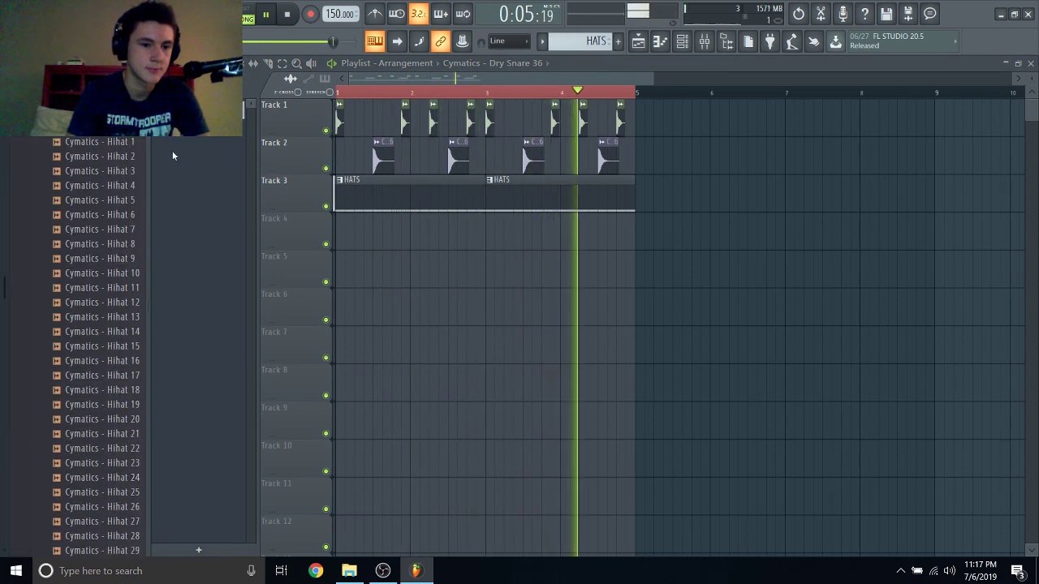
click(78, 127)
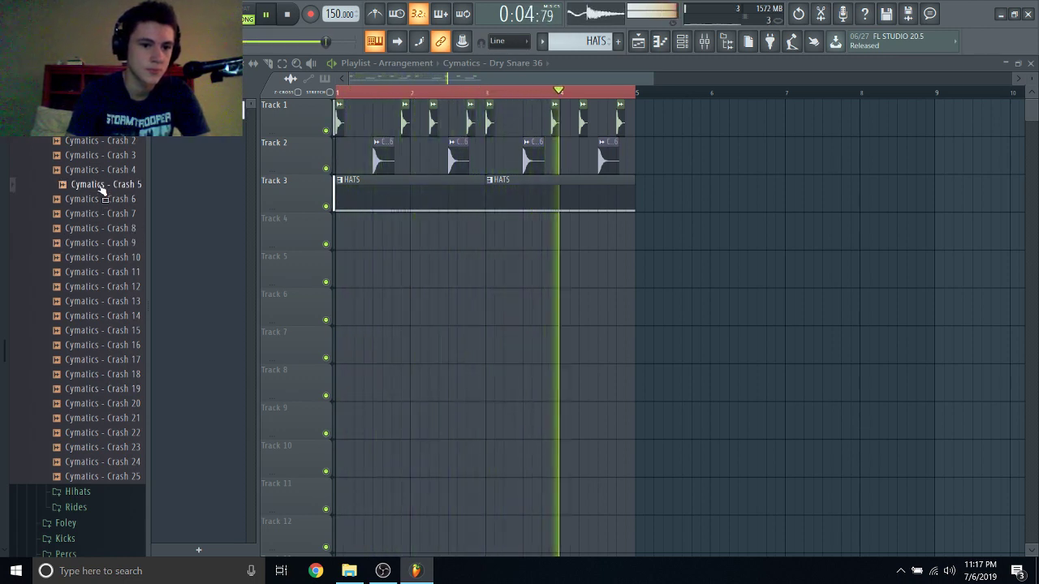
key(space)
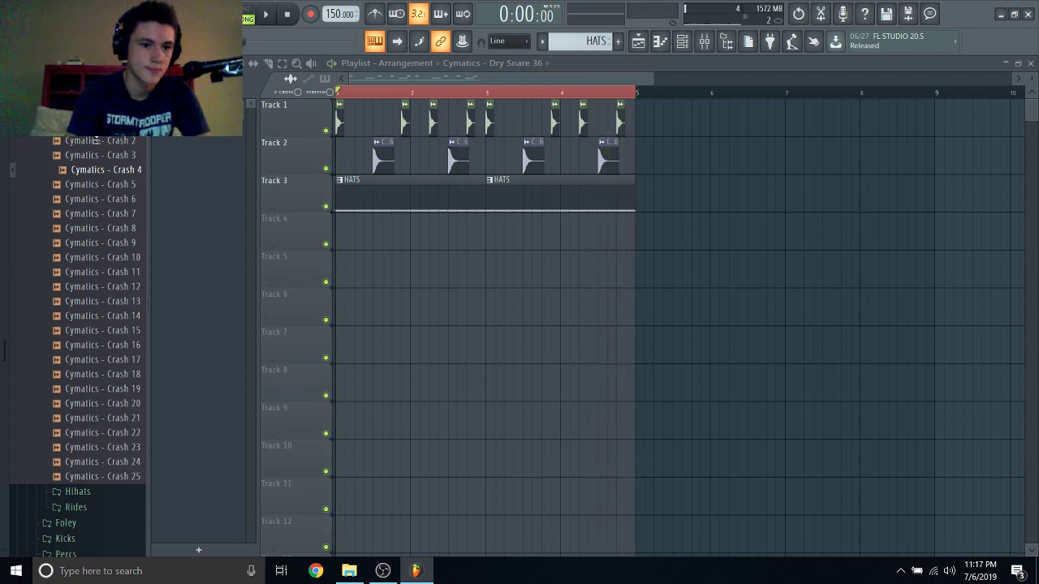
Audition the crash samples and place Cymatics Crash 7 on playlist Track 4 at bar 1.
click(96, 230)
key(Down)
key(Down)
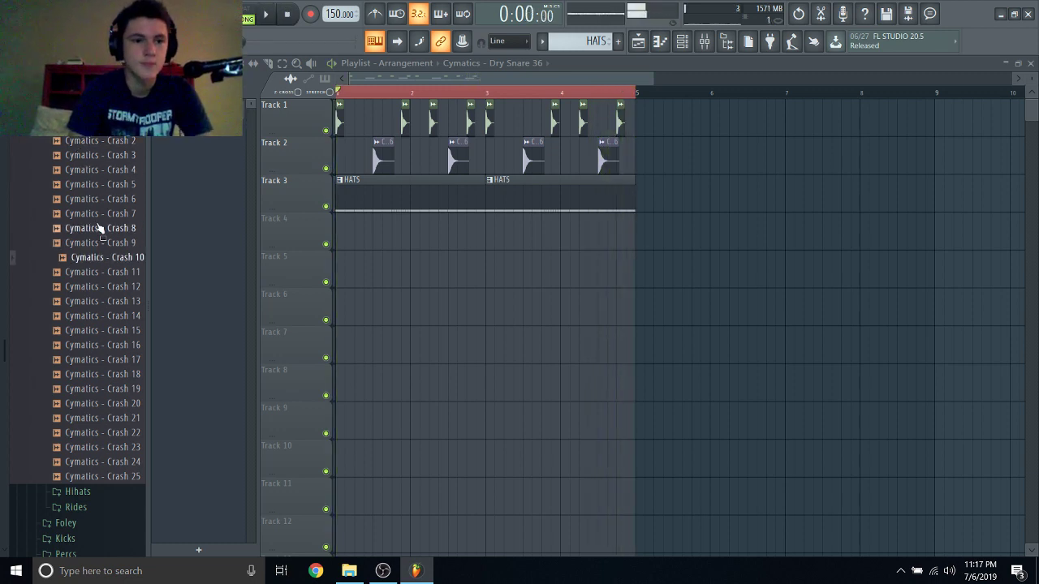
key(Down)
key(Down)
key(Down)
key(Down)
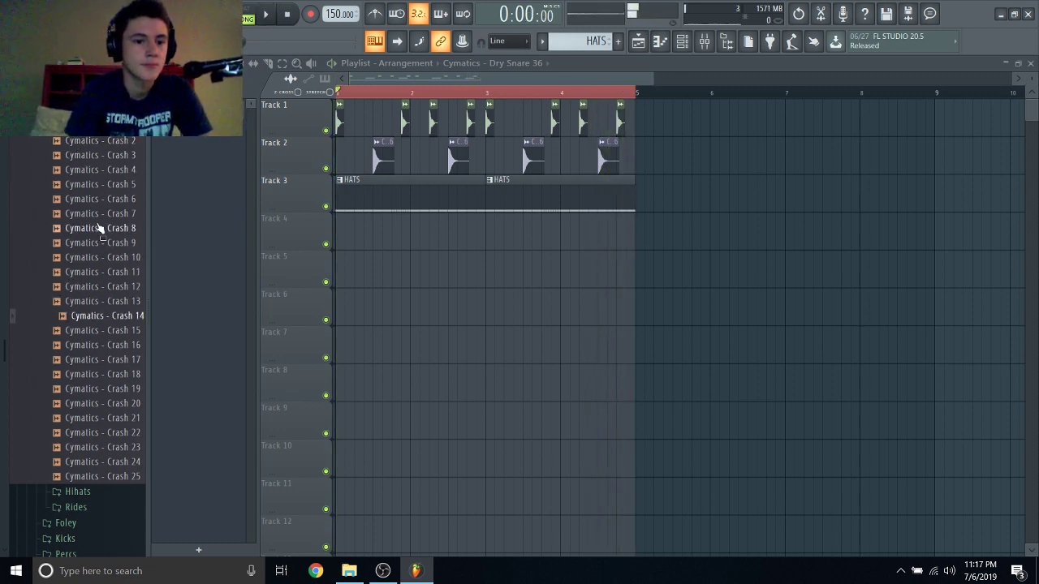
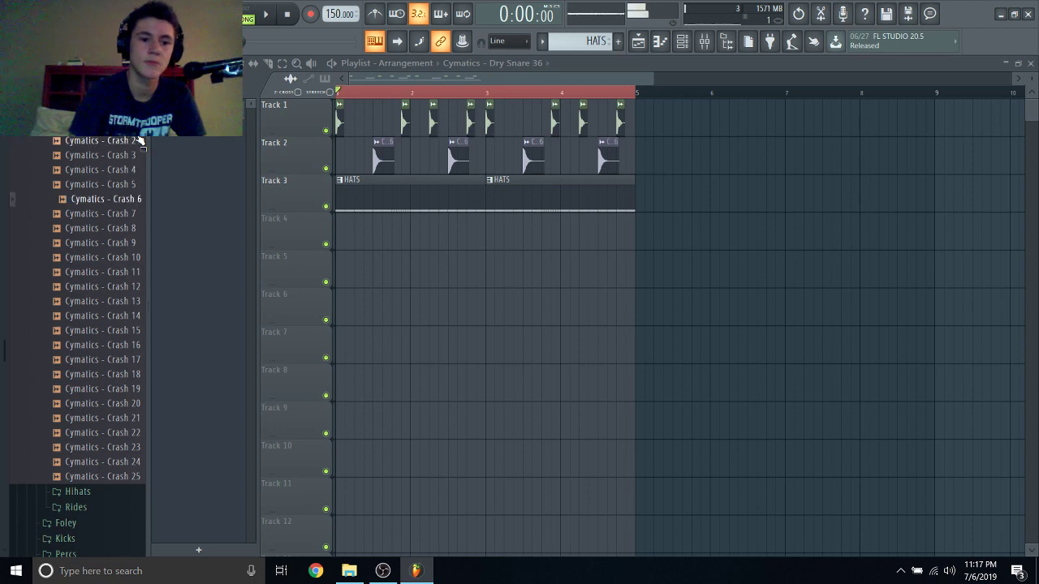
key(Down)
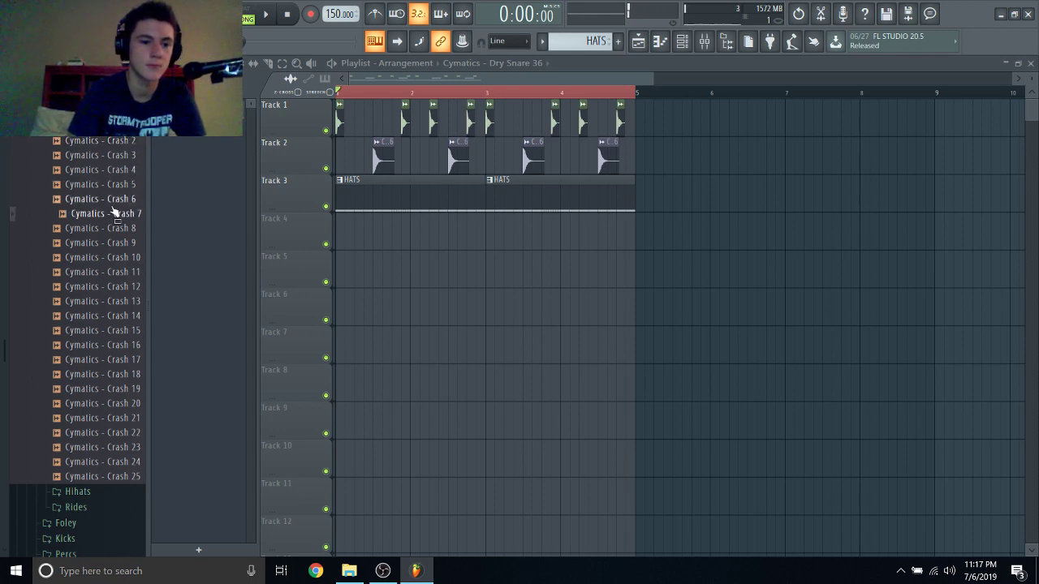
drag(260, 207, 333, 232)
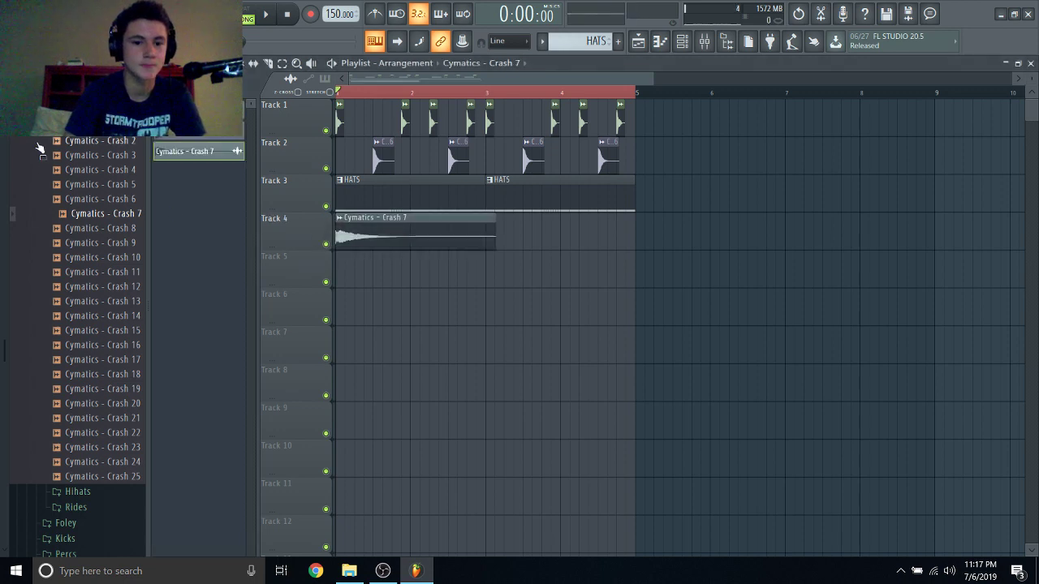
Open the Crash 7 channel settings and route the crash to mixer Insert 3.
double_click(410, 243)
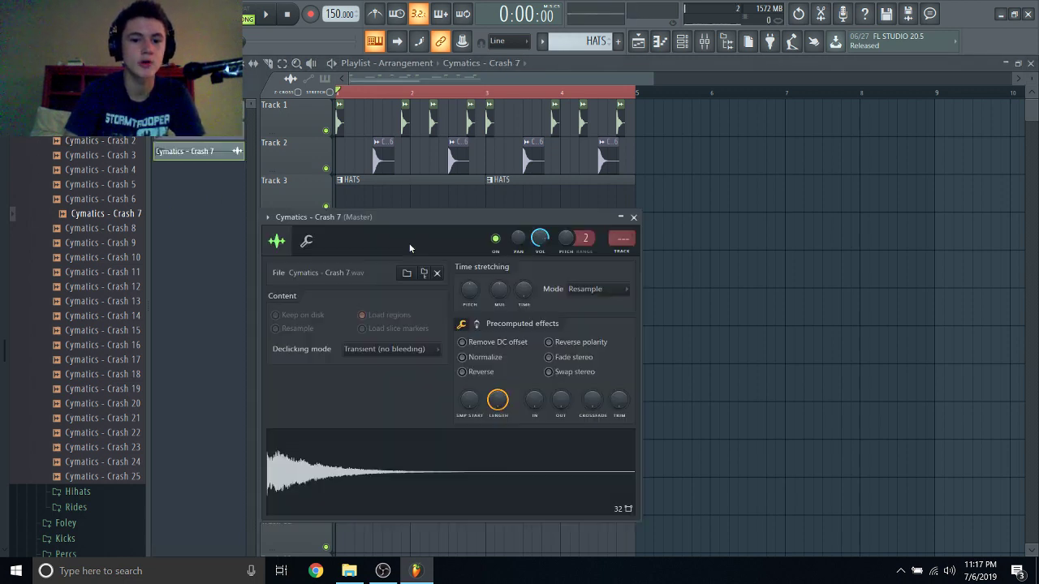
click(633, 216)
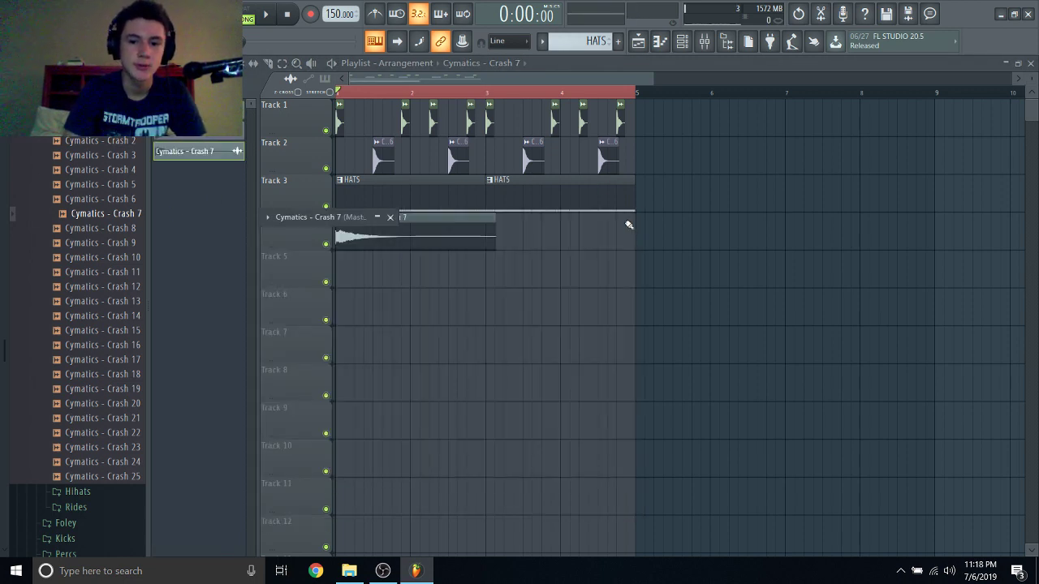
click(380, 217)
drag(321, 227, 741, 184)
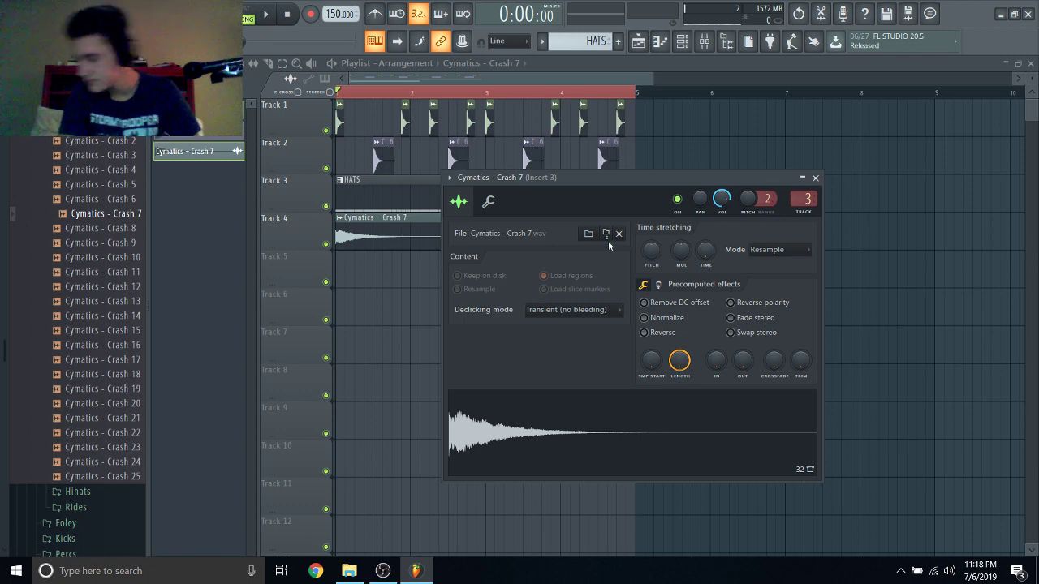
Play the beat and load Fruity Parametric EQ 2 in Slot 1 of mixer Insert 3.
click(265, 14)
click(705, 41)
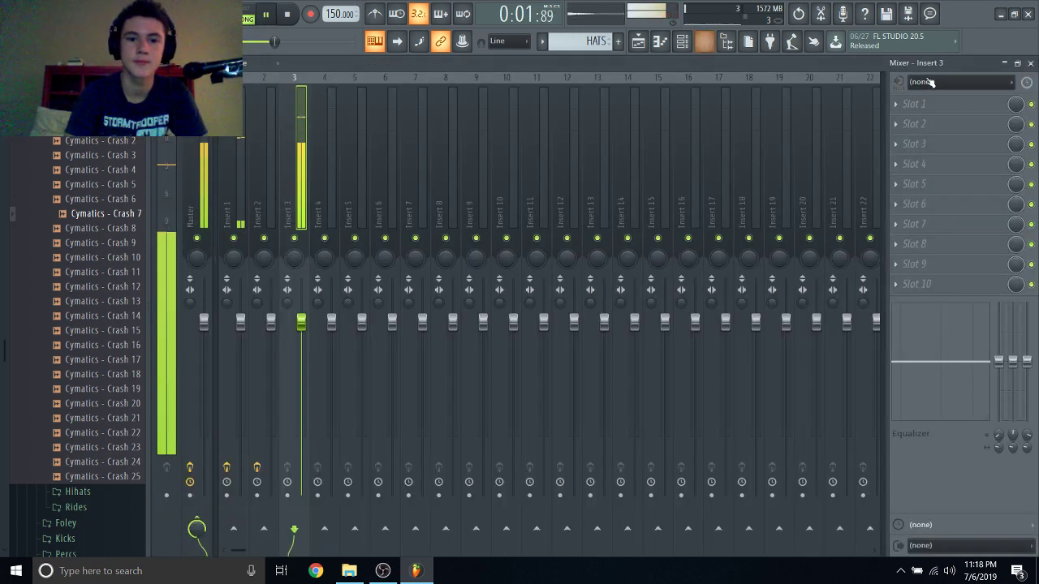
click(933, 103)
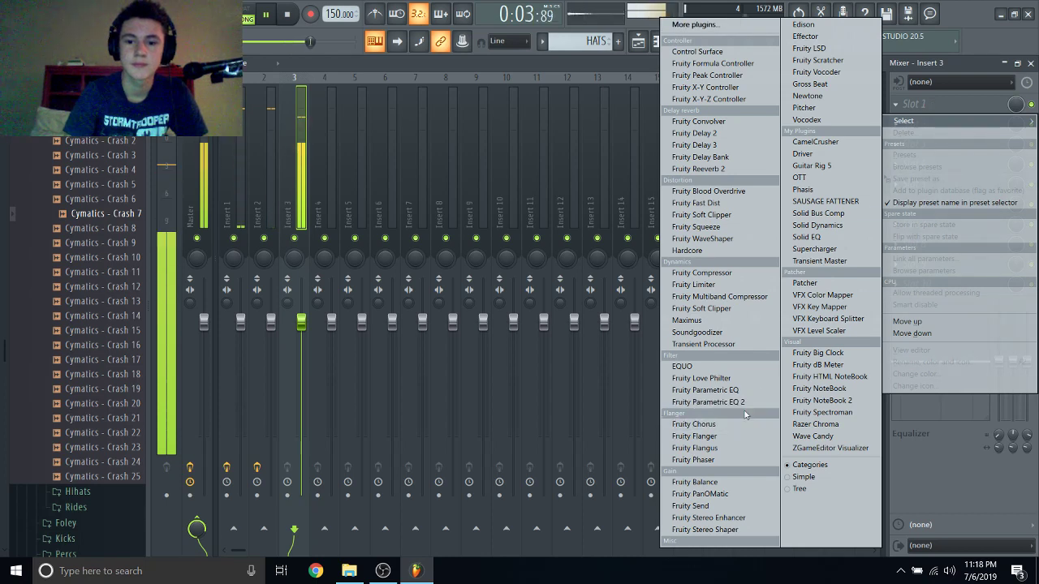
click(730, 402)
Raise the crash's treble shelf by about 5 dB, high-pass it at about 1 kHz, and return to the playlist with playback stopped.
drag(406, 237, 403, 224)
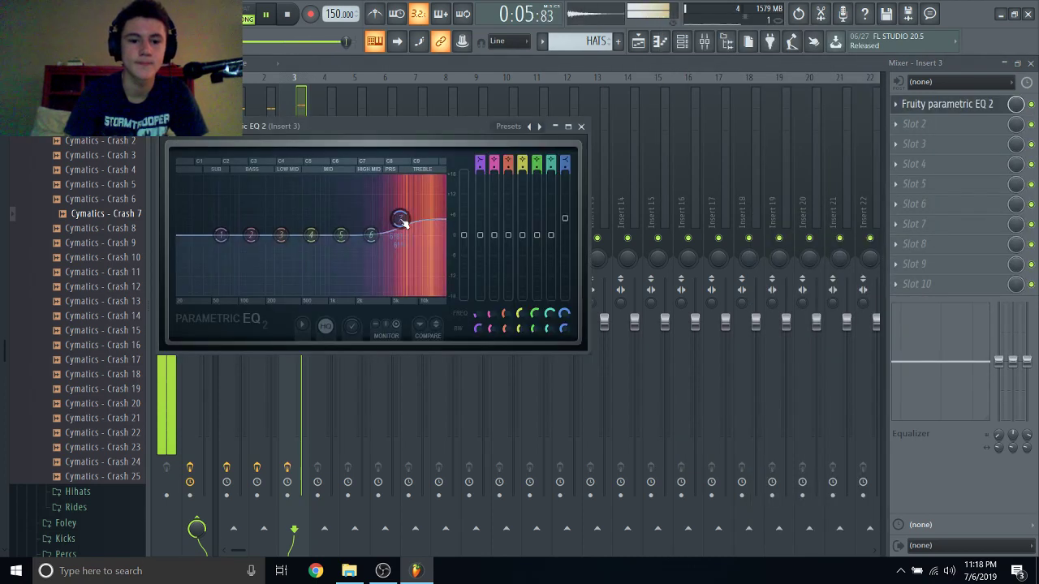
scroll(479, 162, up, 3)
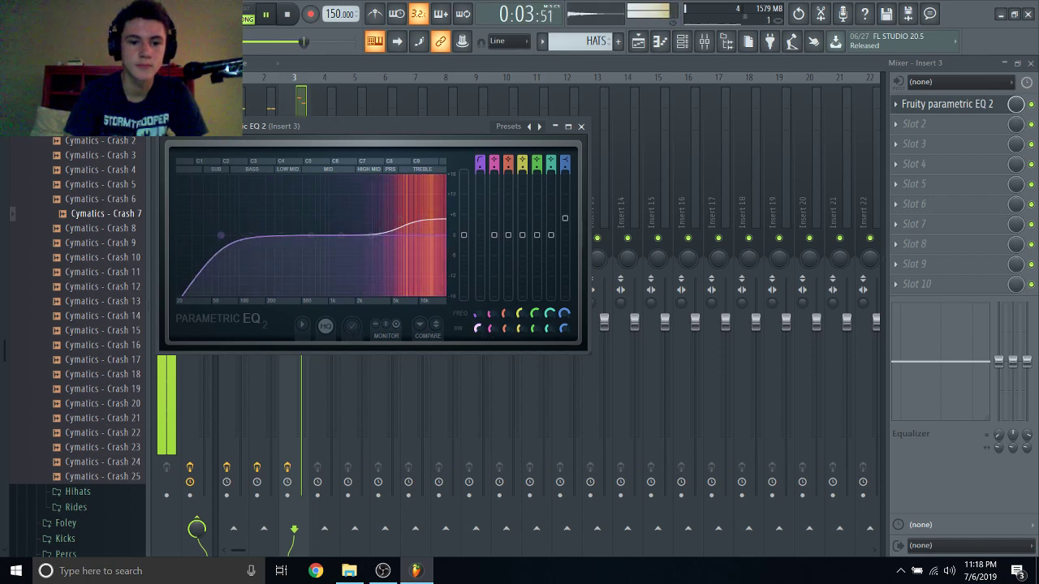
drag(221, 235, 333, 241)
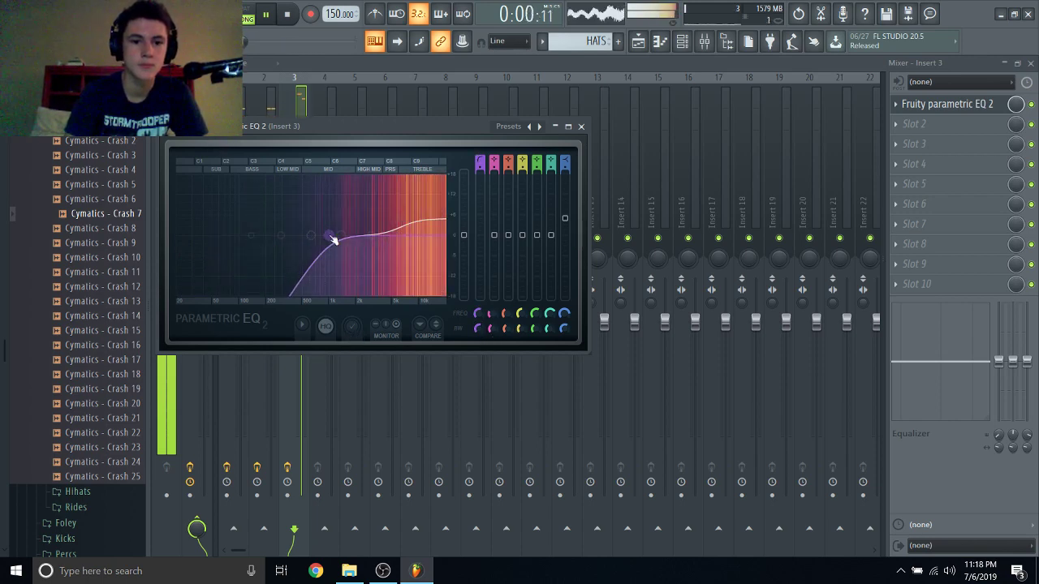
click(581, 126)
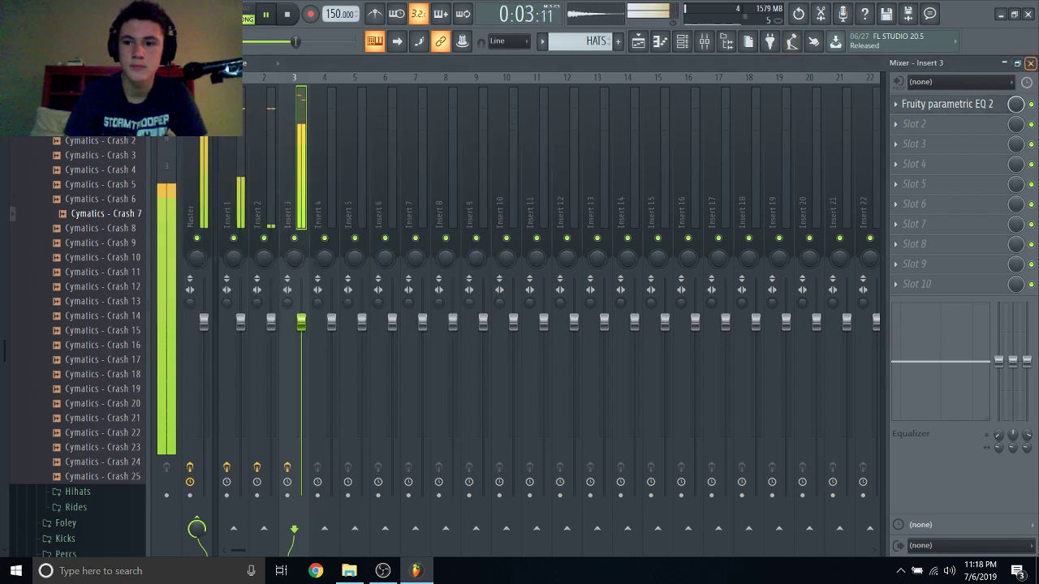
click(1031, 63)
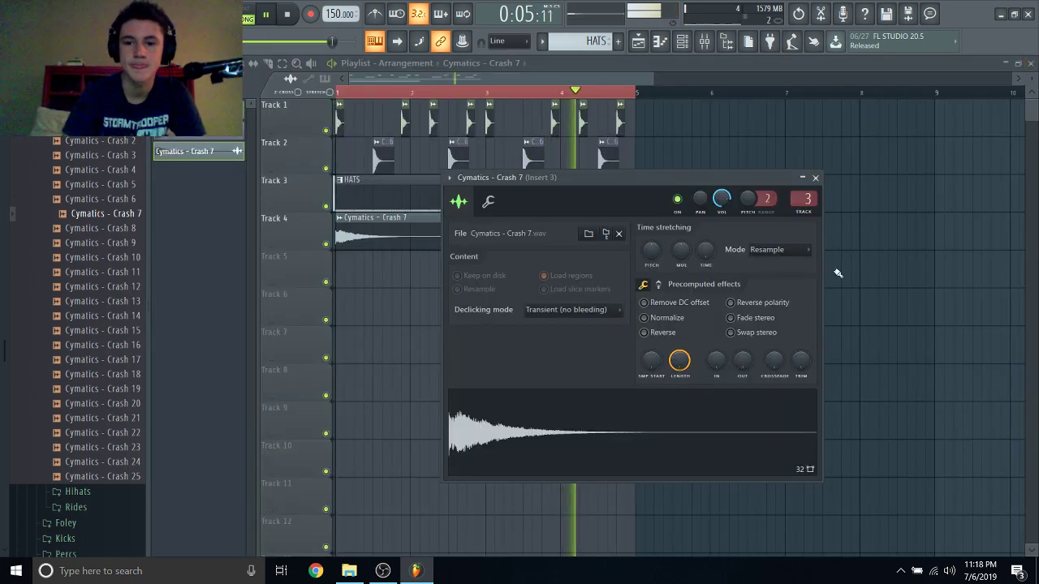
click(815, 177)
click(286, 14)
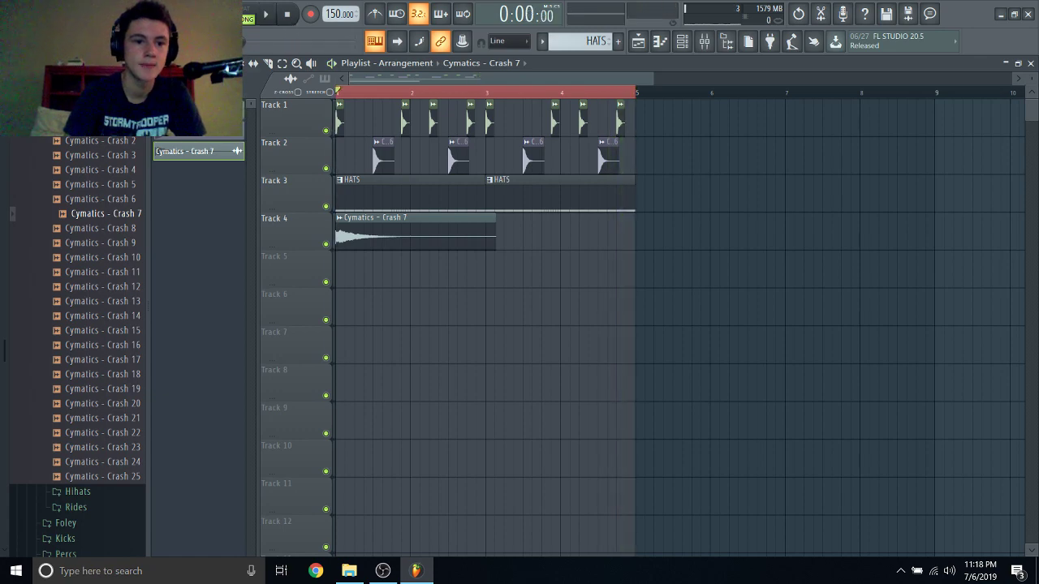
Create a new pattern named SUB and add a Serum channel routed to mixer Insert 4.
click(227, 553)
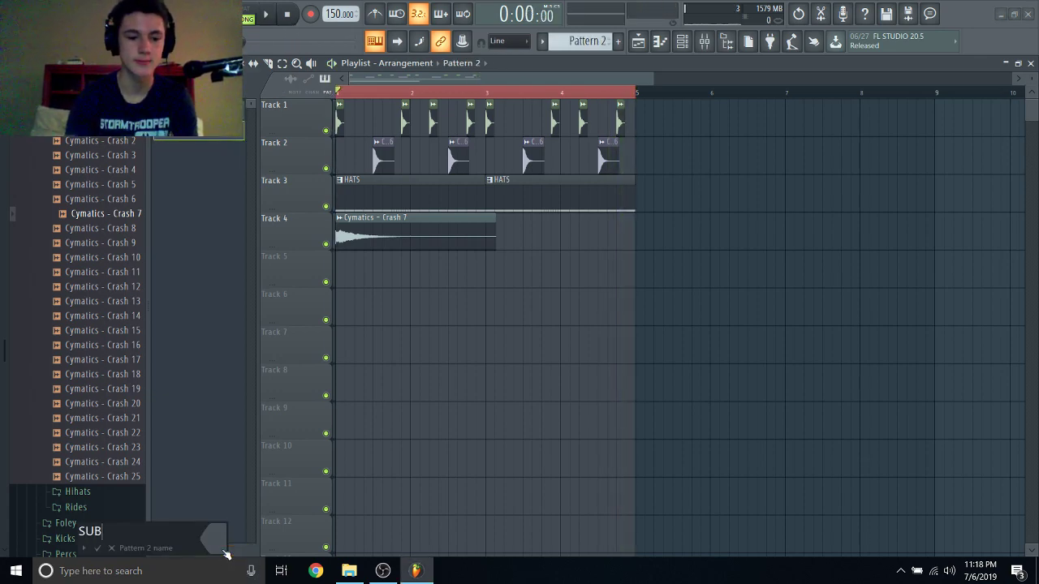
click(98, 548)
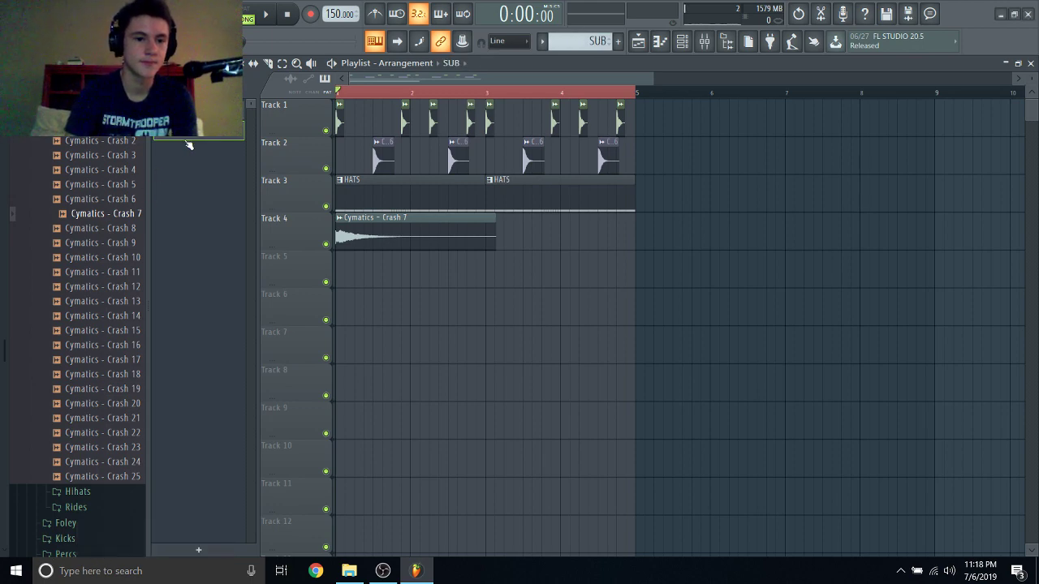
key(F6)
scroll(105, 140, up, 20)
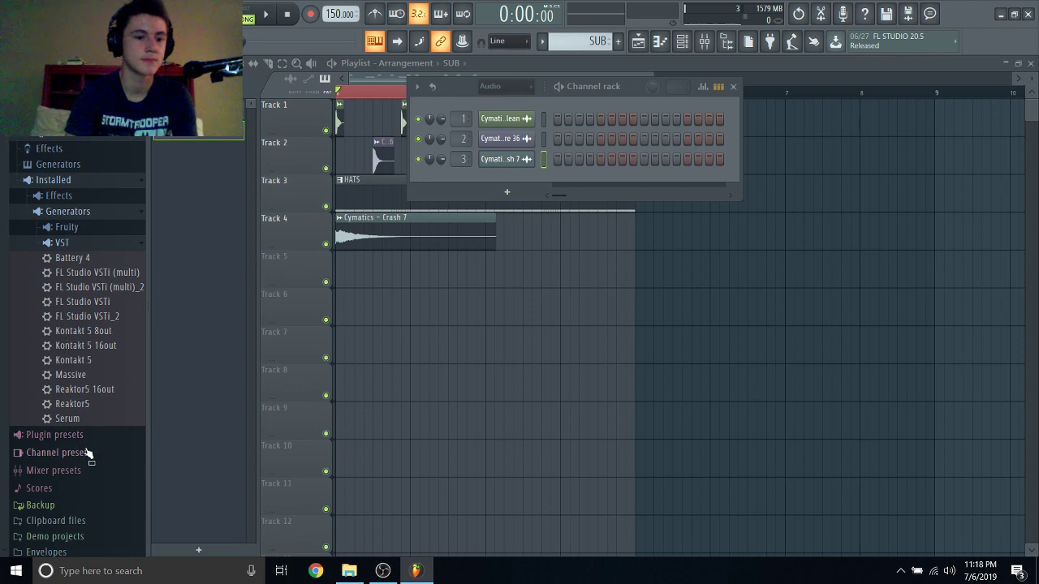
drag(75, 420, 507, 188)
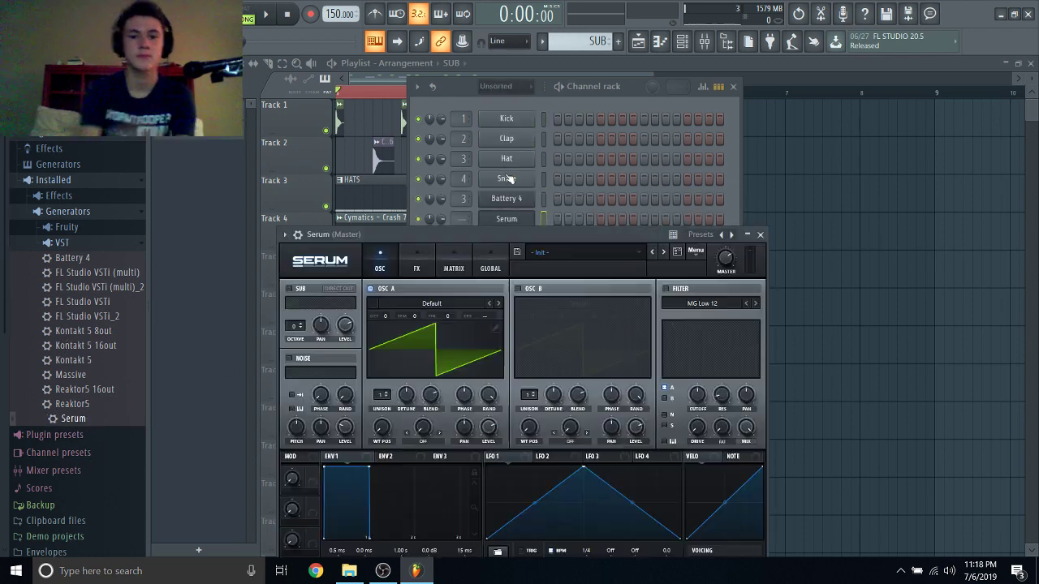
drag(466, 217, 467, 216)
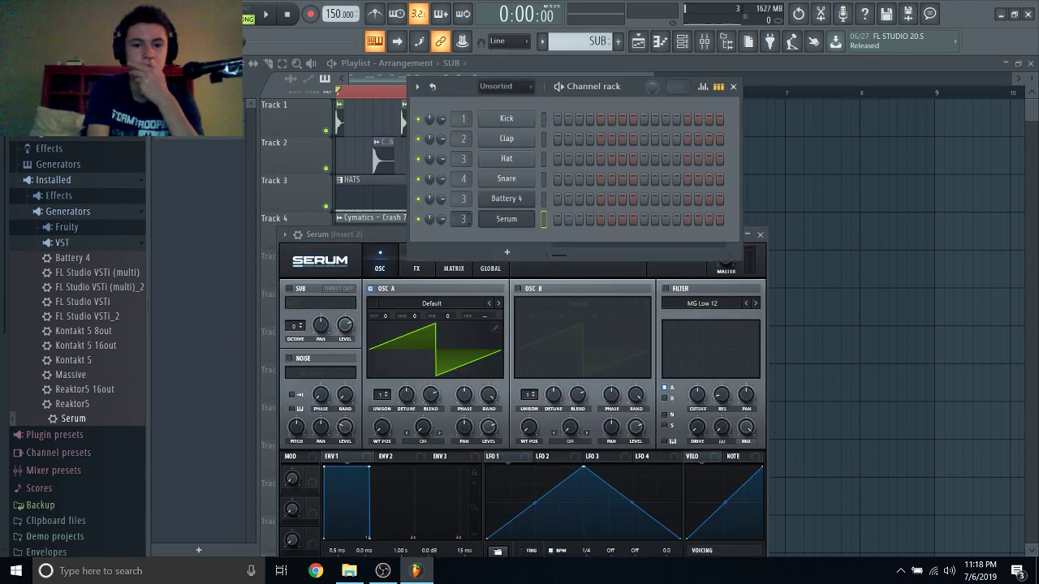
click(370, 234)
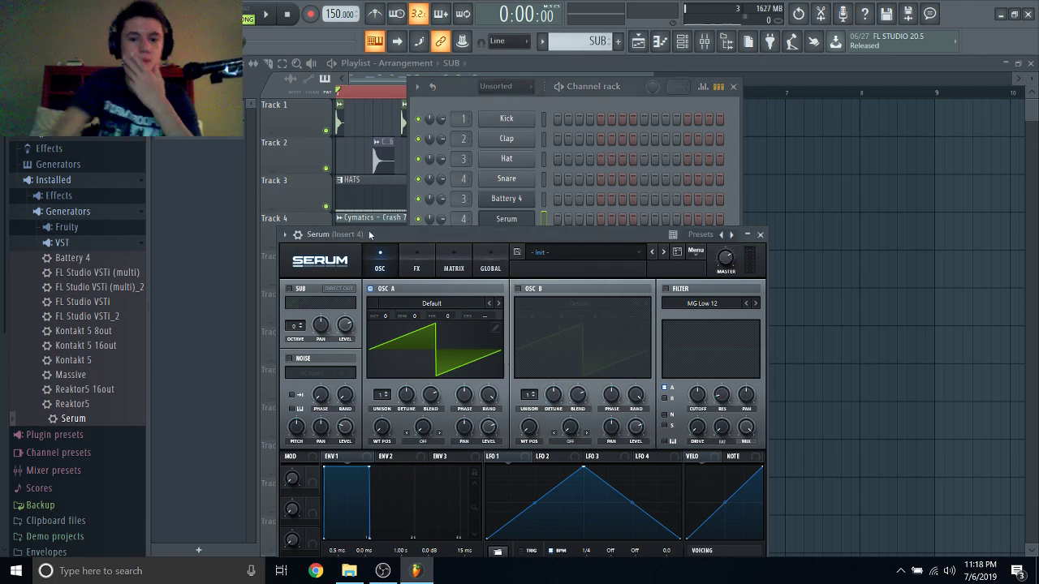
Load the Analog wavetable Basic Shapes in Serum's Osc A and lower its octave to -2.
drag(369, 235, 398, 127)
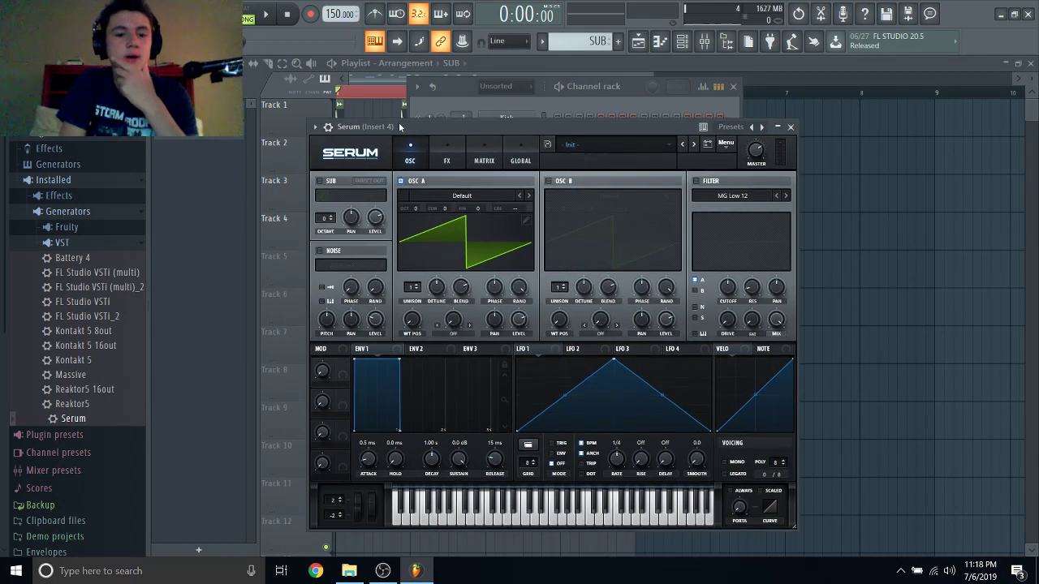
click(471, 203)
mouse_move(469, 210)
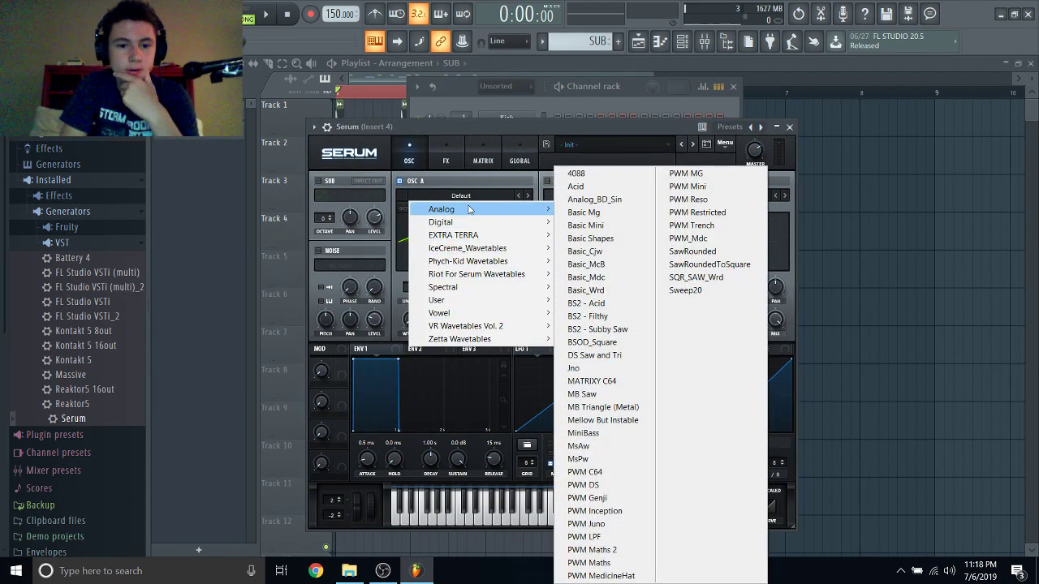
click(591, 238)
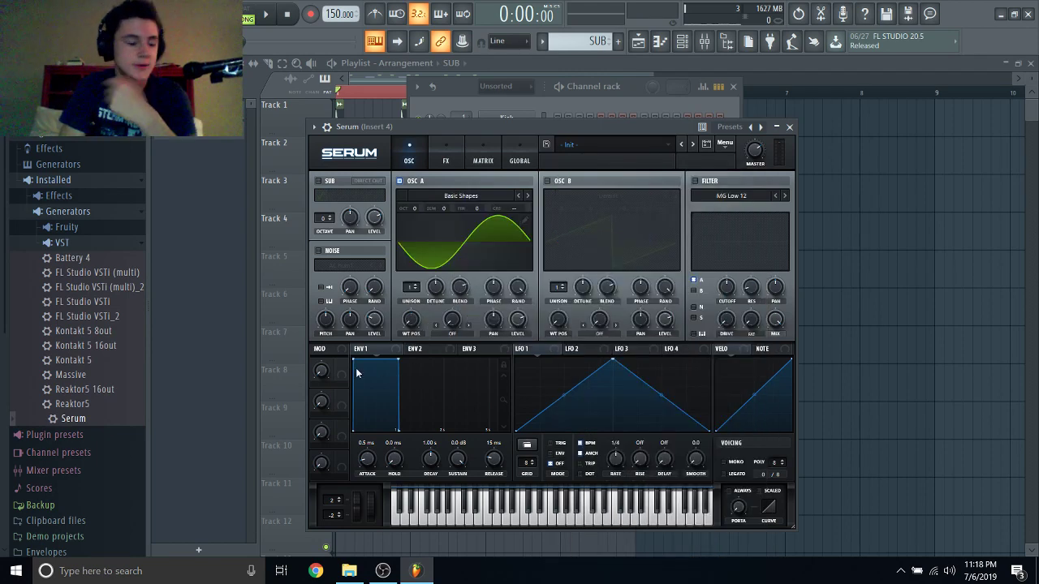
drag(414, 209, 420, 241)
Enable Serum's compressor effect in multiband mode with about 11.9 dB gain and close the plugin.
click(445, 159)
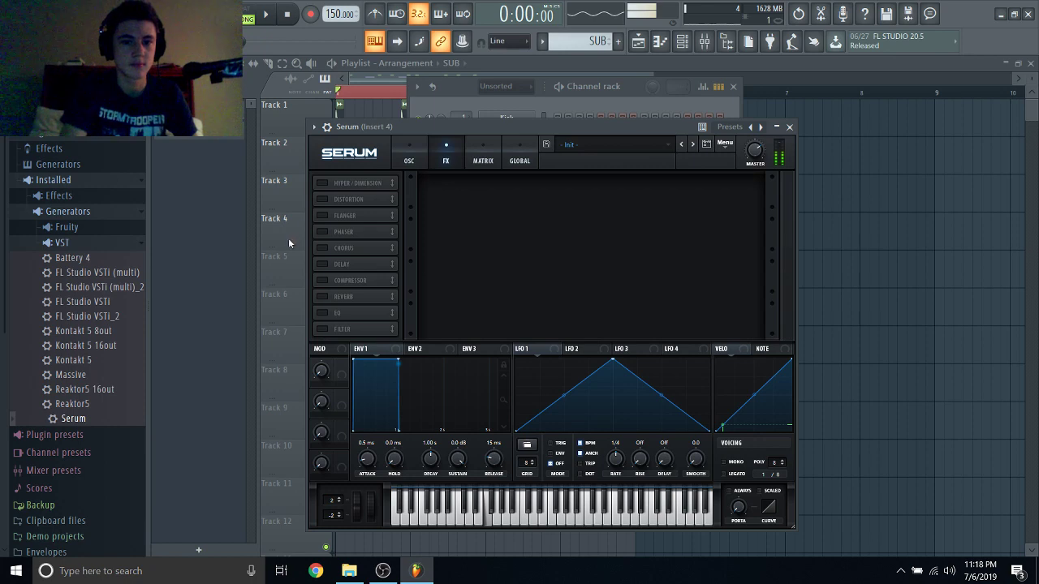
click(322, 281)
click(646, 206)
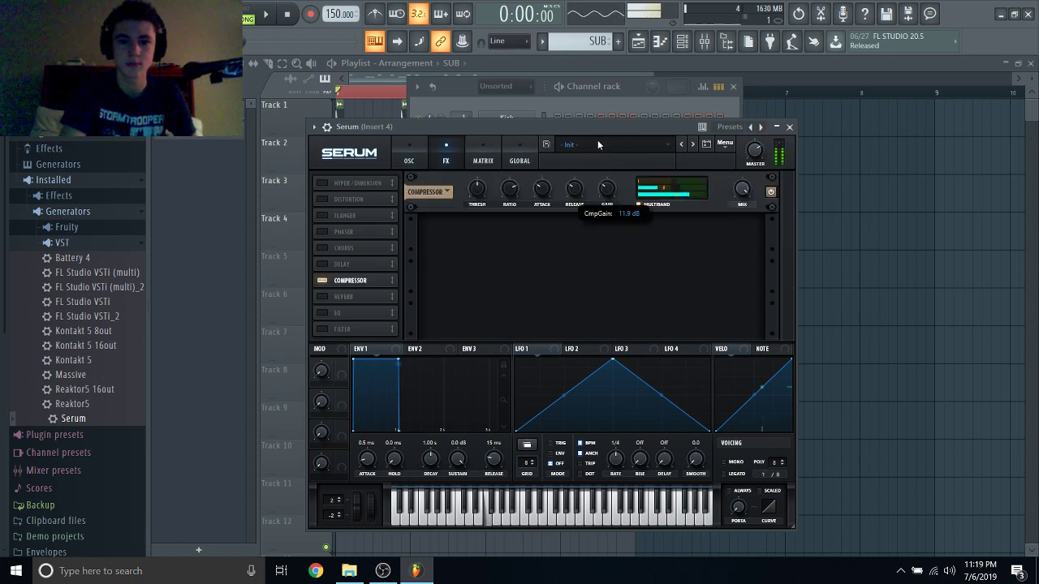
click(789, 127)
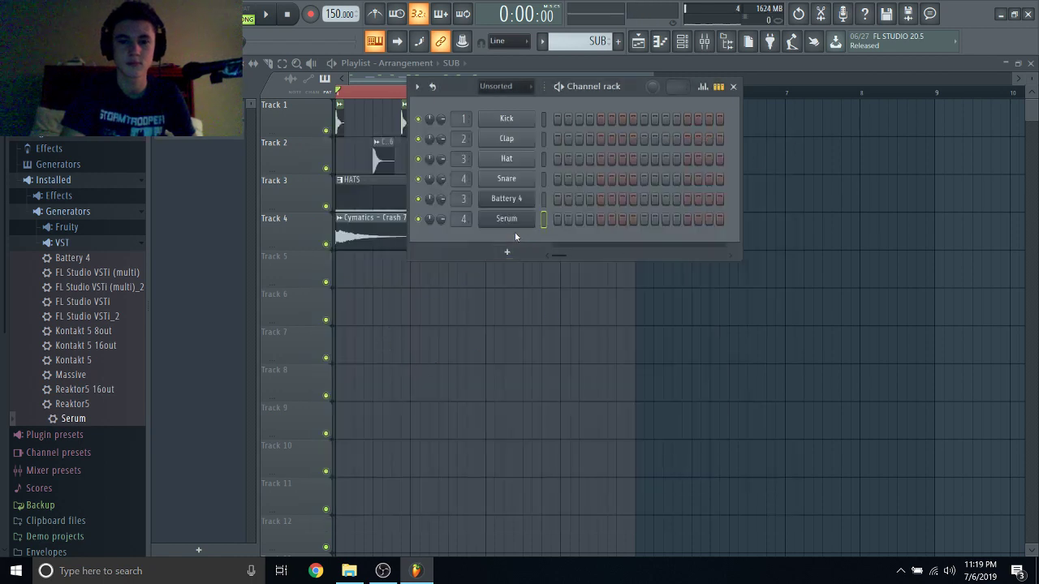
right_click(516, 223)
click(579, 215)
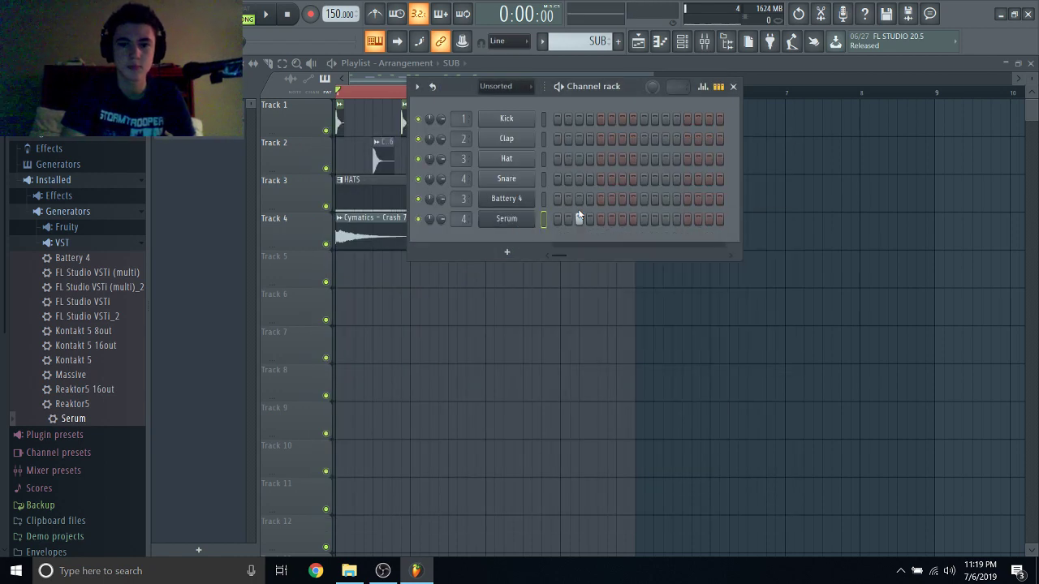
click(505, 219)
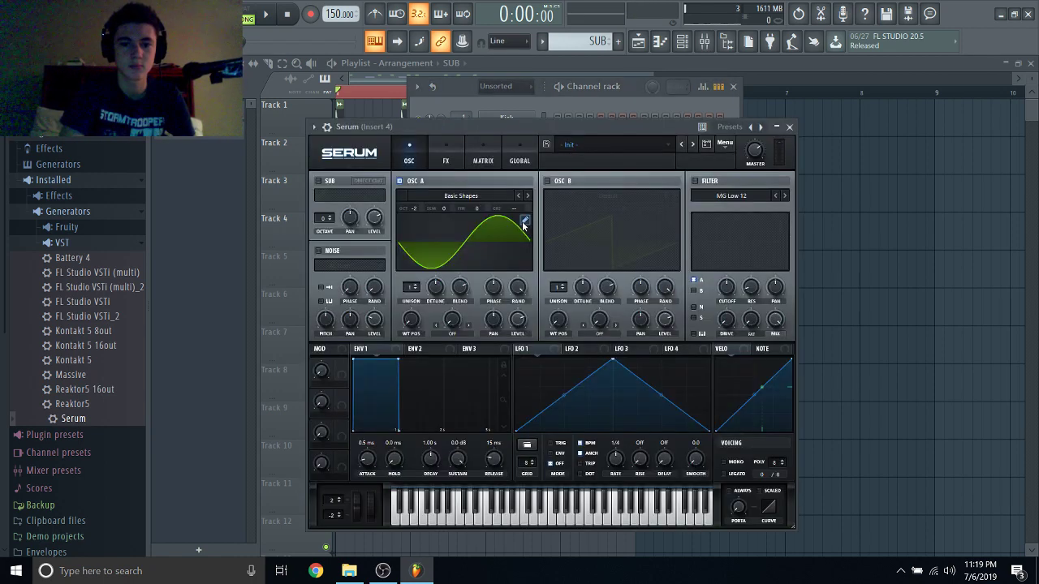
click(788, 128)
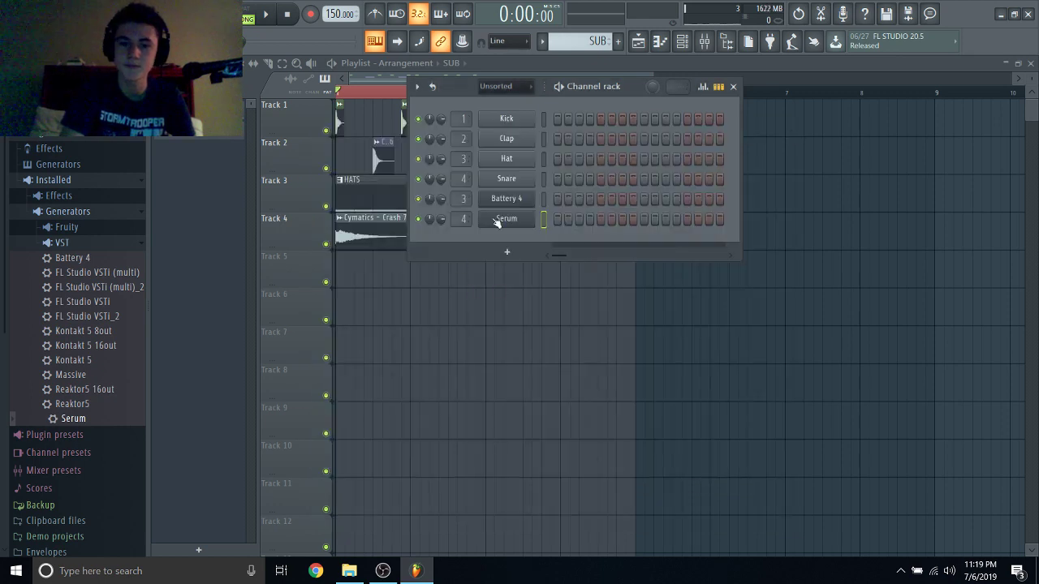
Open the Serum channel's piano roll and draw a half-bar F4 note at the start of bar 1.
right_click(506, 225)
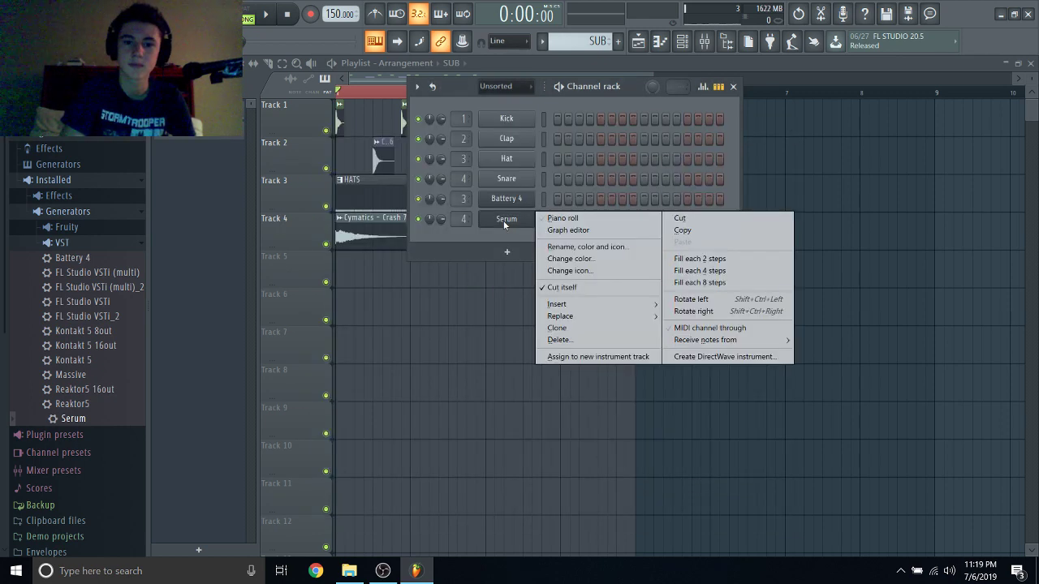
click(568, 217)
scroll(267, 195, up, 4)
click(195, 233)
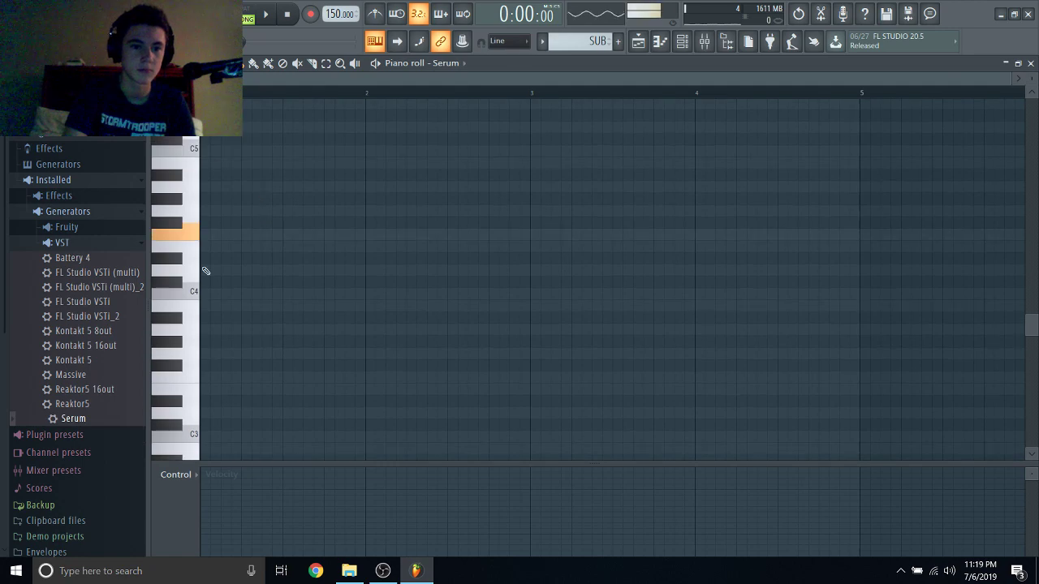
click(205, 234)
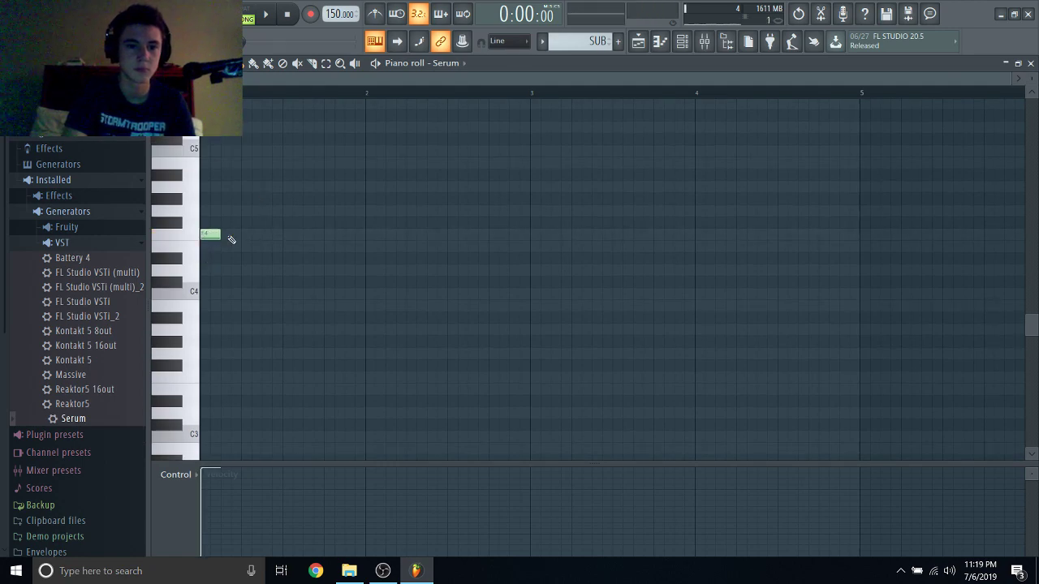
drag(217, 235, 281, 235)
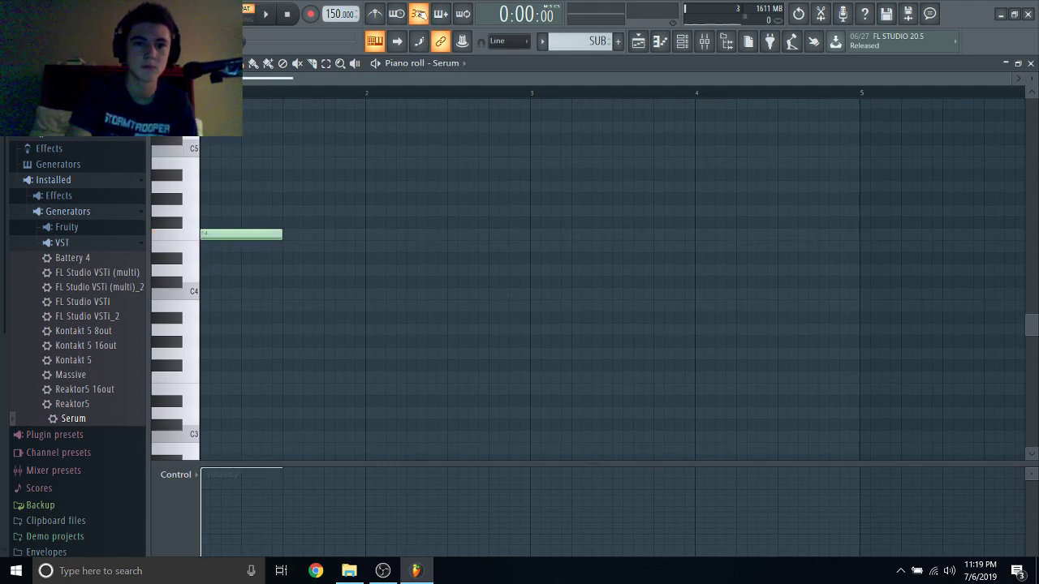
key(space)
key(space)
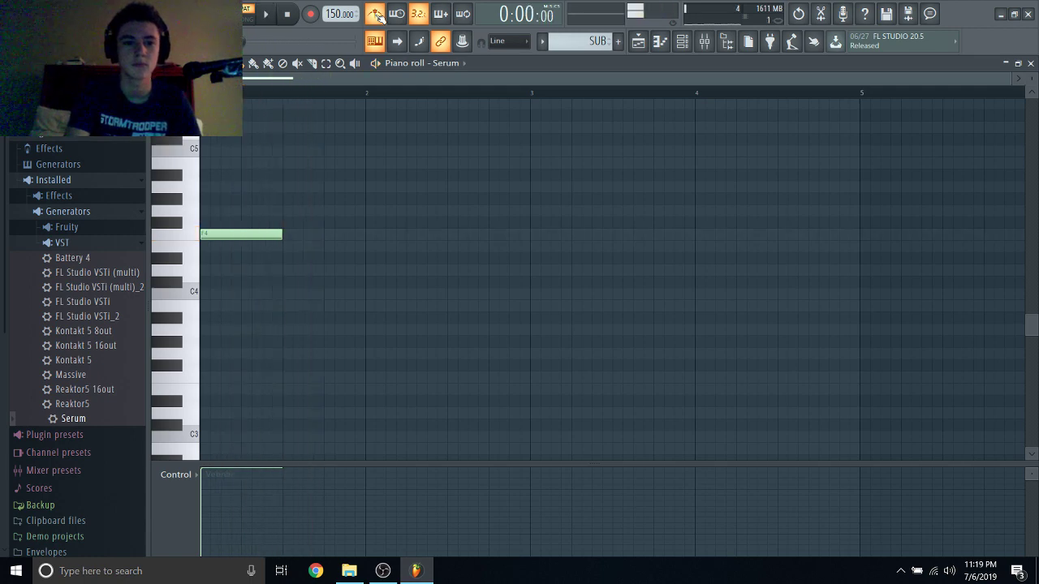
Add quarter-bar F4 notes just before bar 2 and a quarter into it, plus a short F4 near bar 2's end.
click(362, 235)
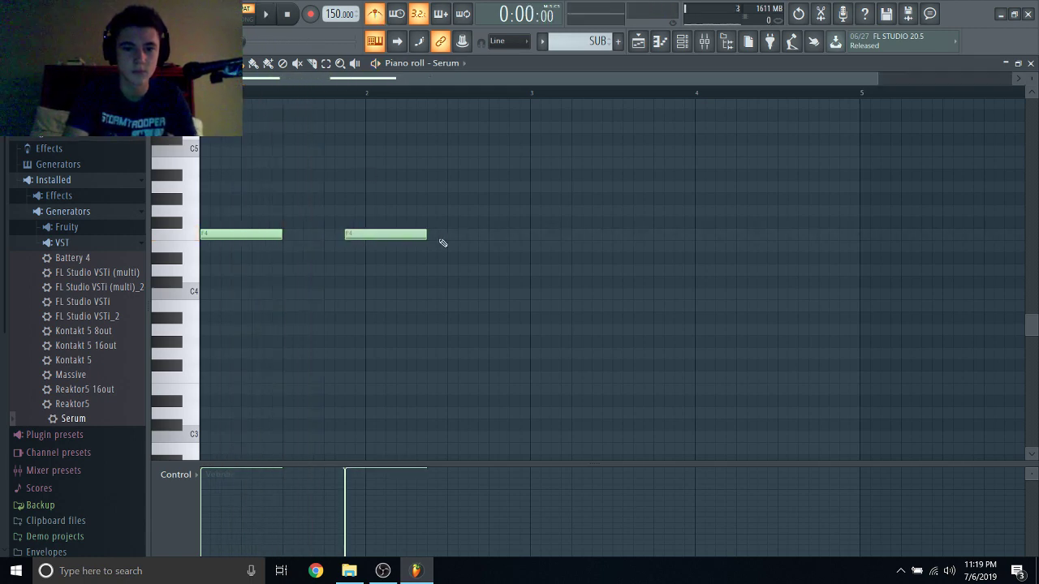
mouse_move(423, 234)
mouse_down()
mouse_move(389, 234)
mouse_move(405, 243)
mouse_up()
click(415, 223)
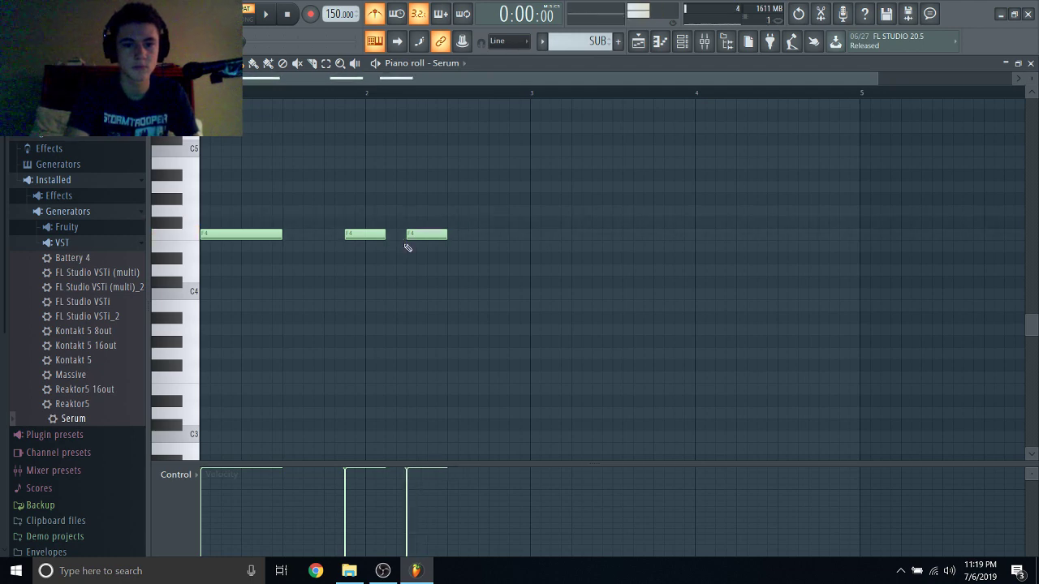
click(511, 235)
drag(549, 233, 499, 235)
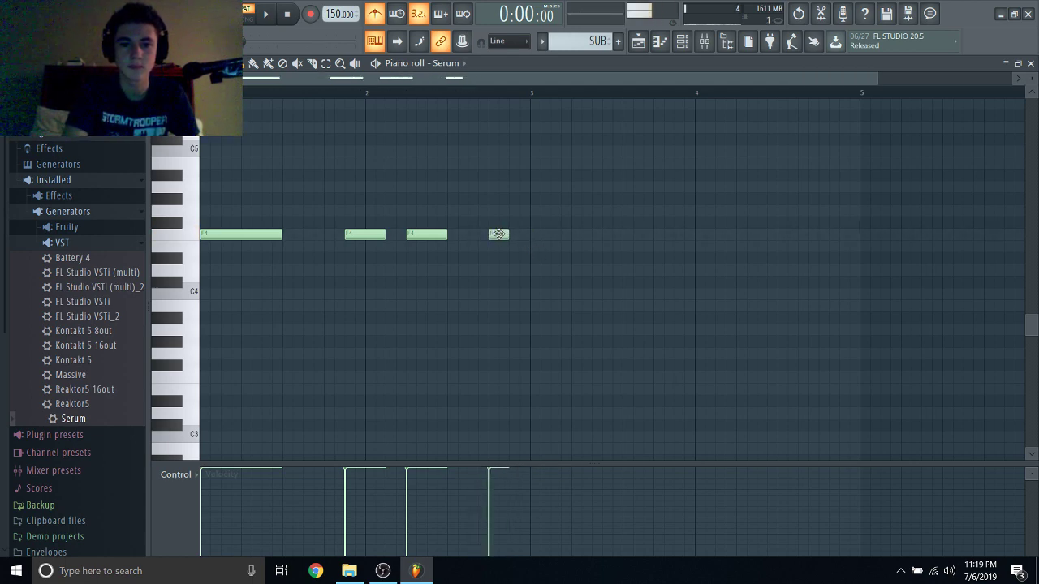
Add a short C5 note right before bar 3 and a half-bar A#4 note at the start of bar 3.
click(519, 153)
click(538, 175)
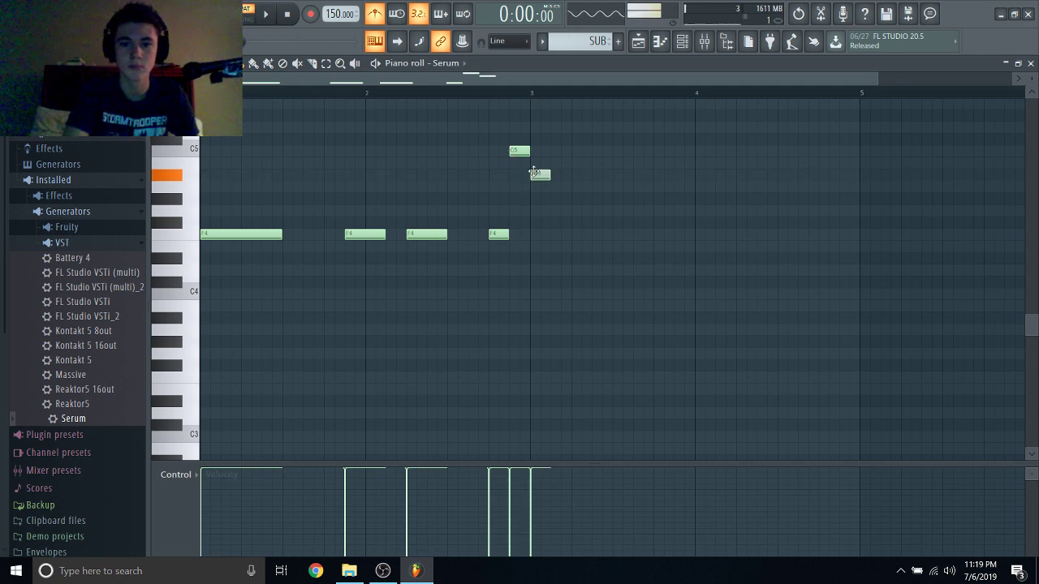
drag(549, 177, 611, 186)
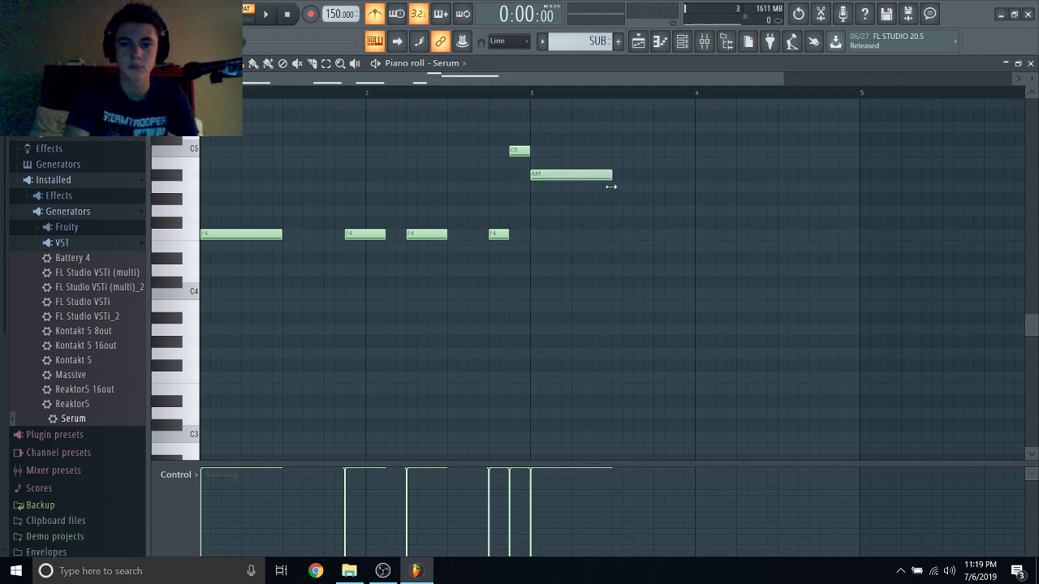
Add quarter-bar G#4 notes just before bar 4 and a quarter into it, plus a C5 on bar 4's last beat.
click(679, 199)
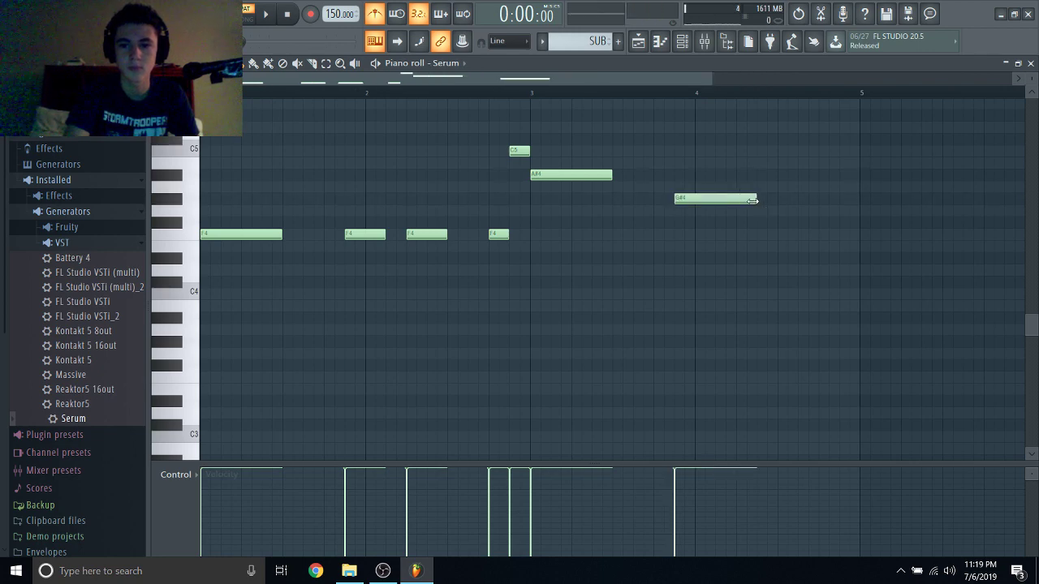
drag(753, 201, 714, 203)
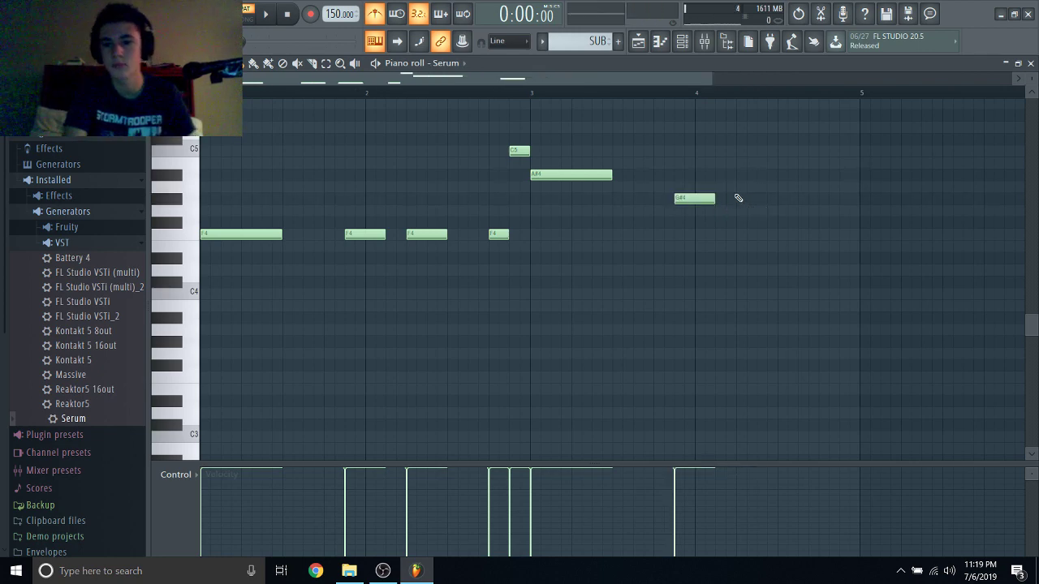
click(739, 199)
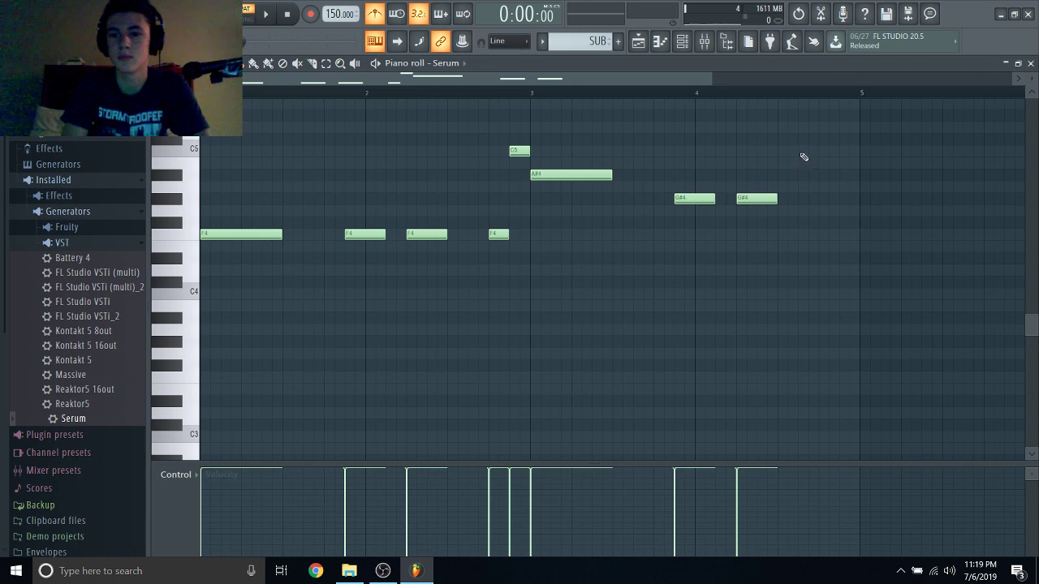
click(821, 151)
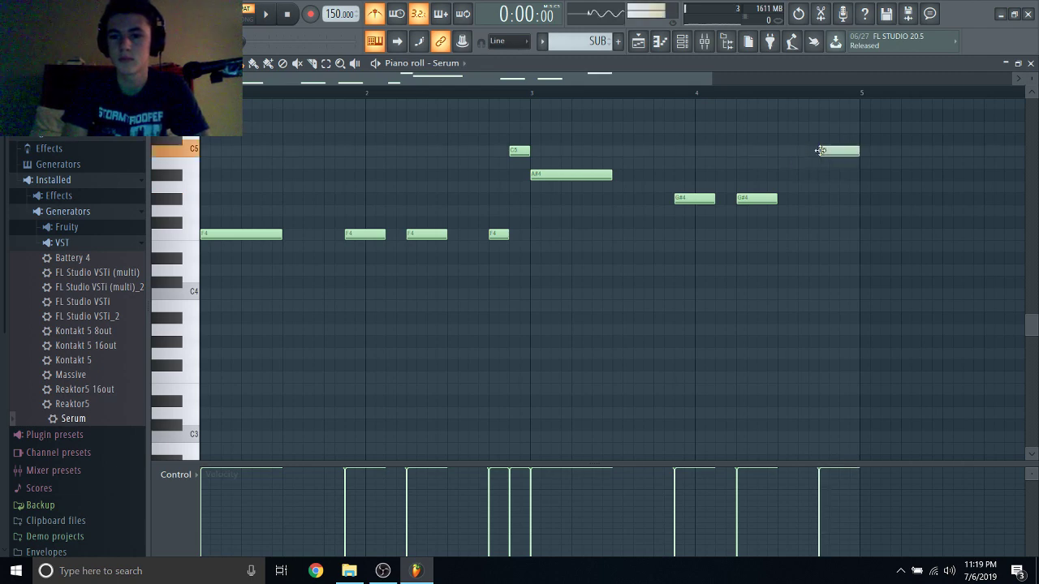
Play the SUB pattern and return to the playlist to check the arrangement.
click(262, 17)
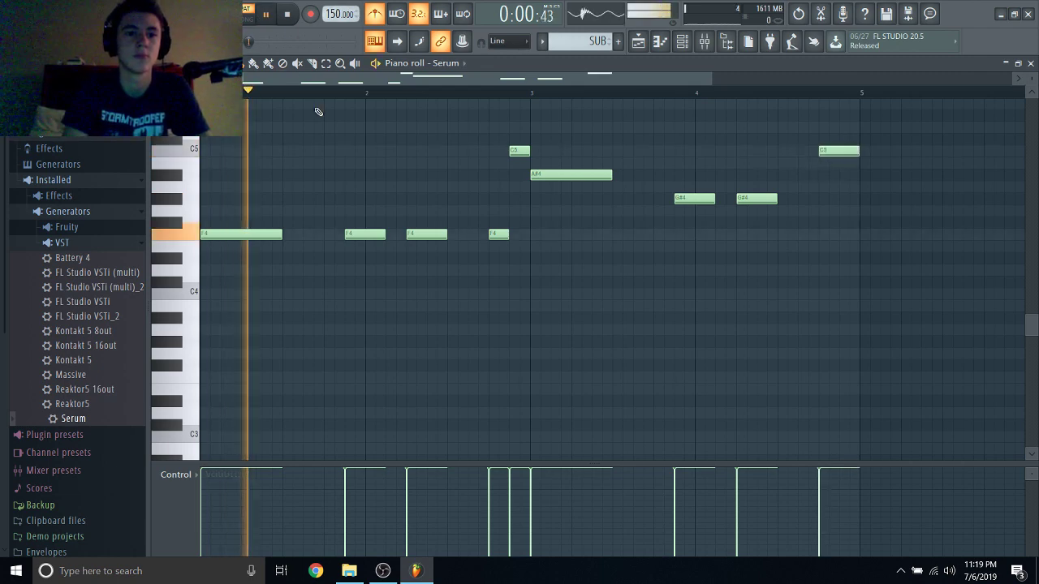
click(1031, 65)
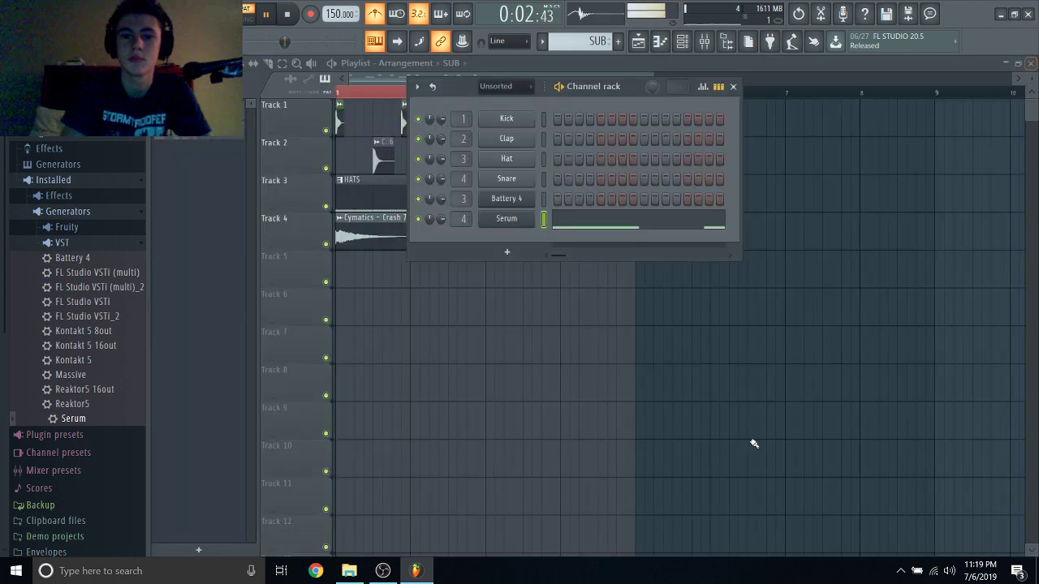
key(F6)
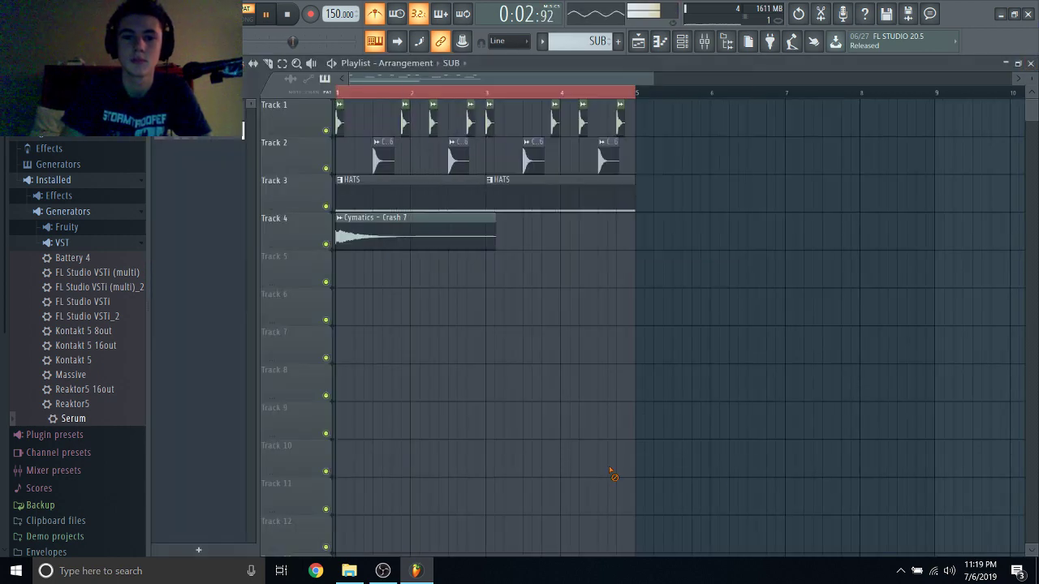
click(383, 180)
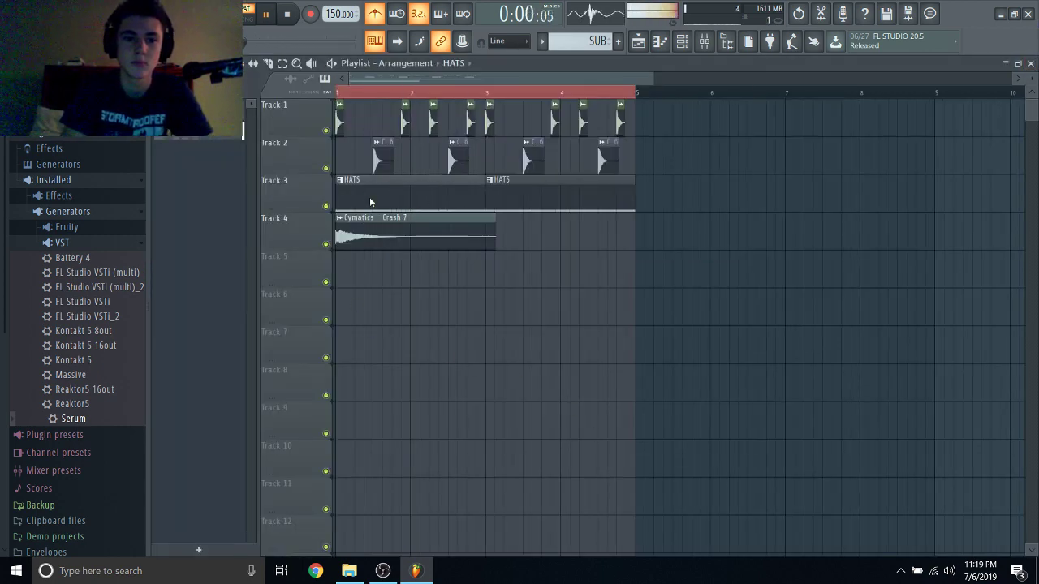
Raise every note in the SUB pattern by one octave and turn off the metronome.
double_click(383, 156)
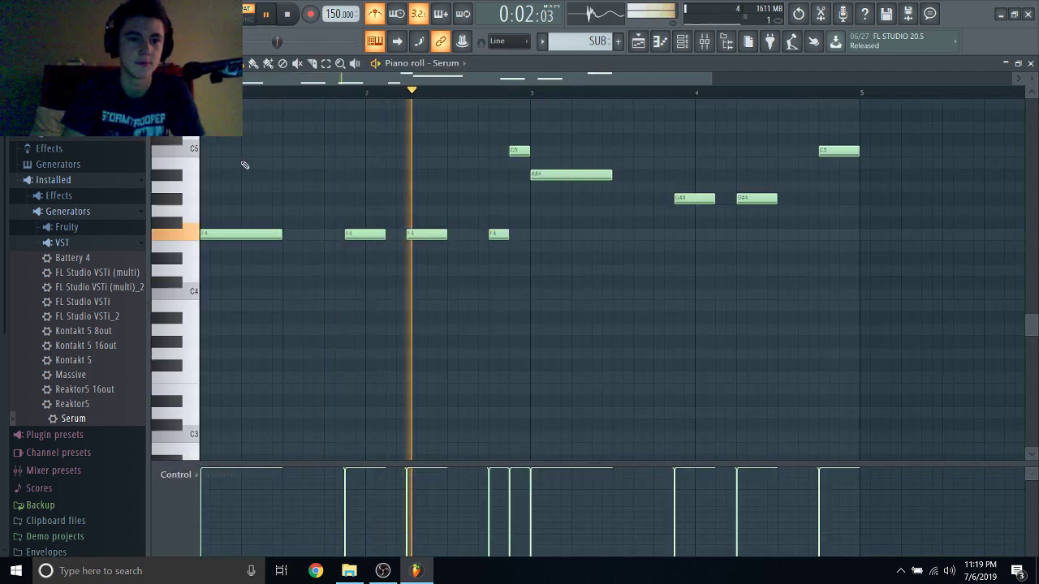
key(ctrl+a)
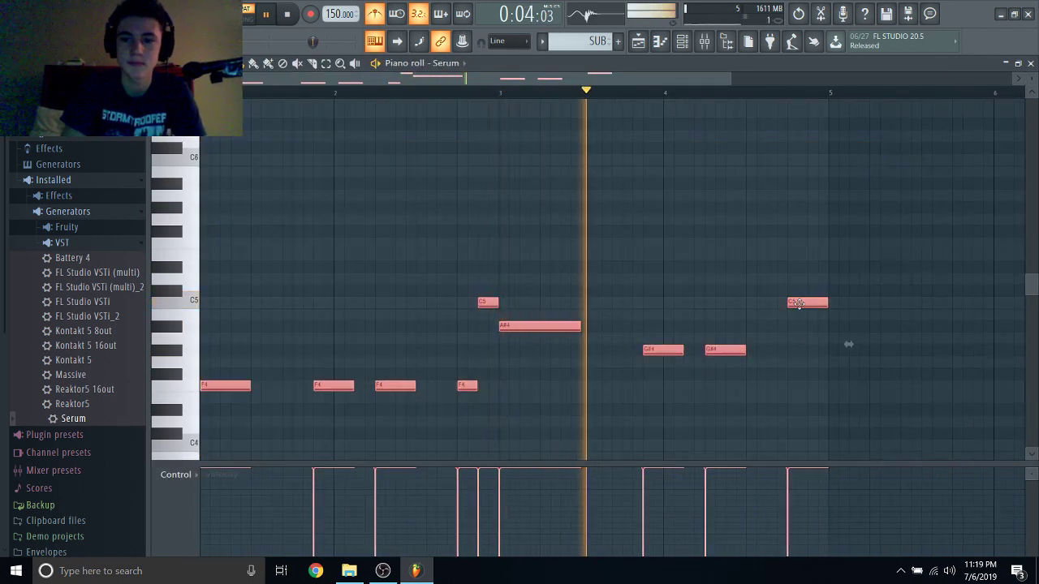
drag(777, 195, 772, 155)
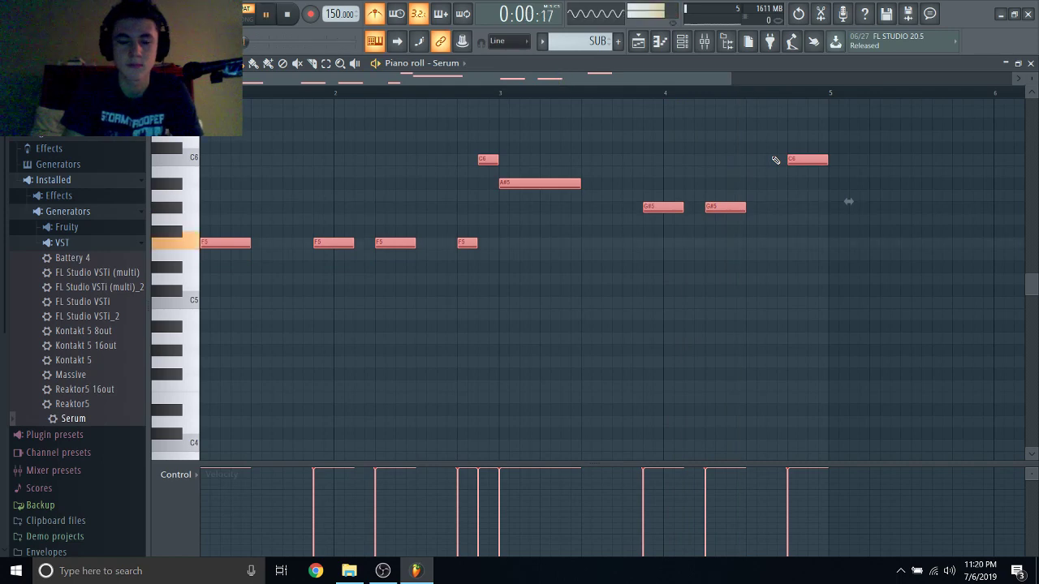
click(381, 20)
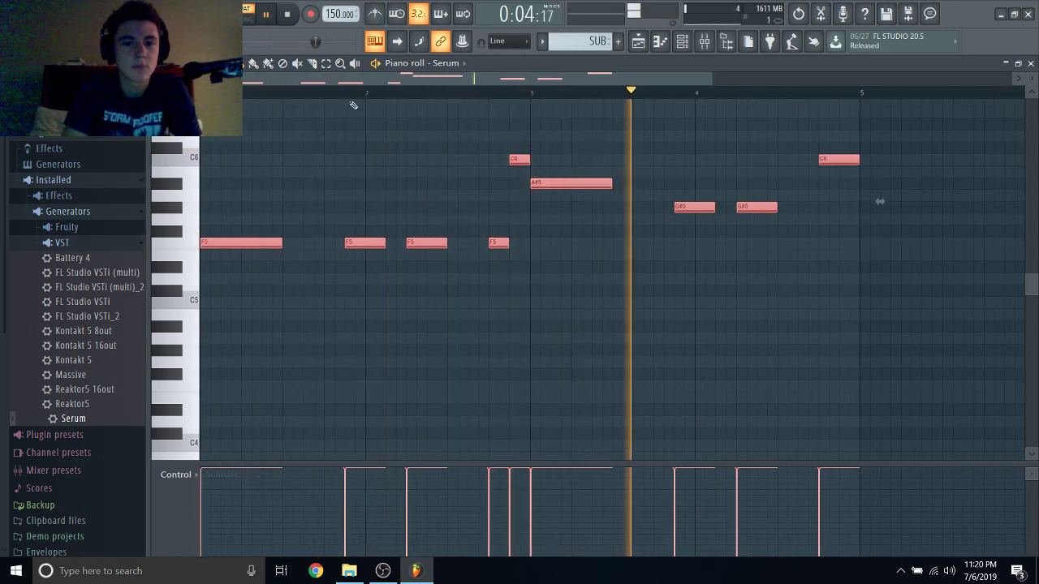
key(space)
Try raising the notes from just before bar 3 onward by seven semitones and play the pattern.
click(510, 181)
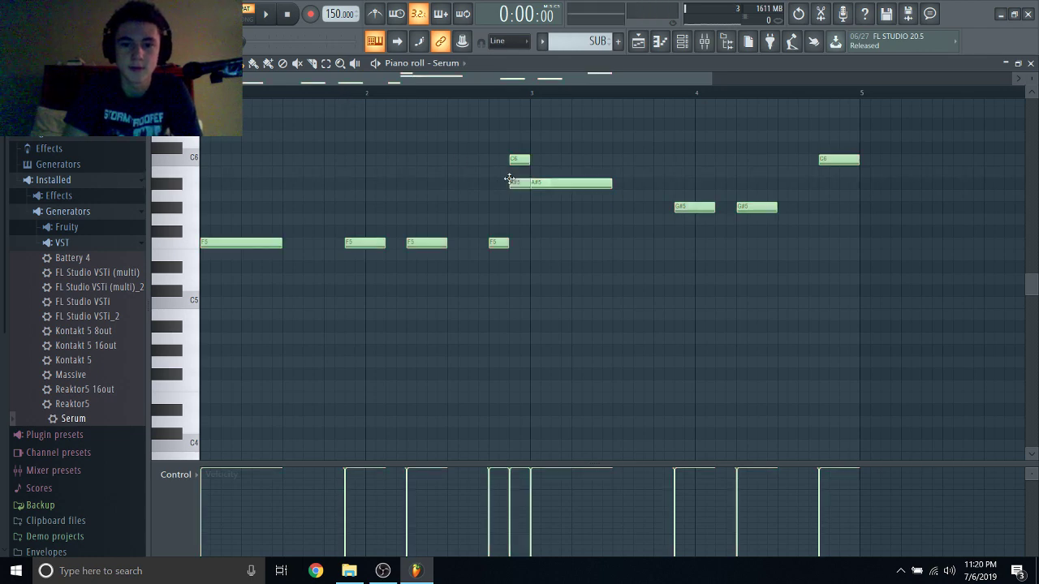
right_click(511, 182)
drag(514, 149, 880, 255)
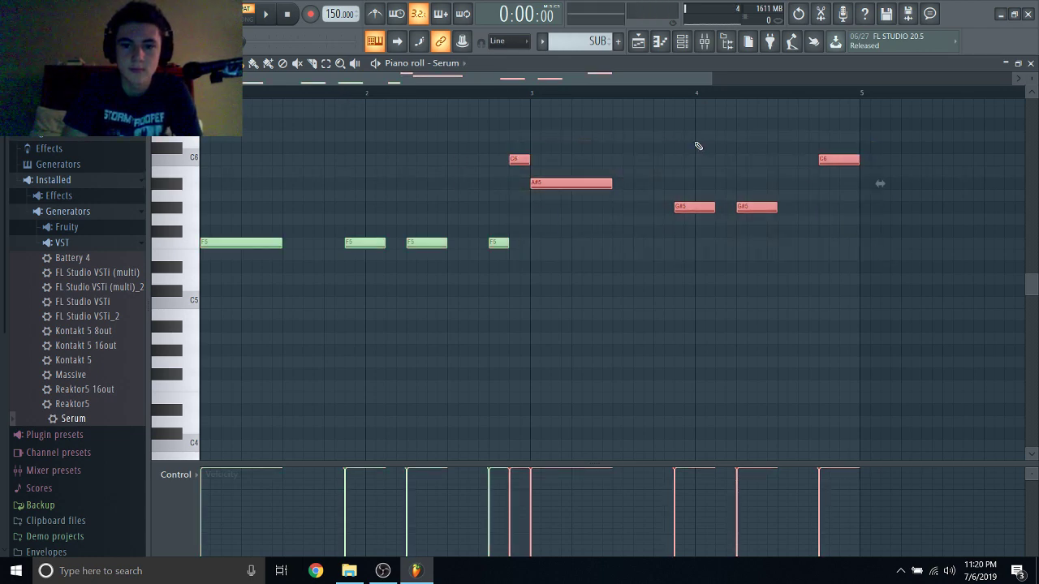
scroll(698, 146, up, 3)
drag(559, 302, 561, 222)
key(space)
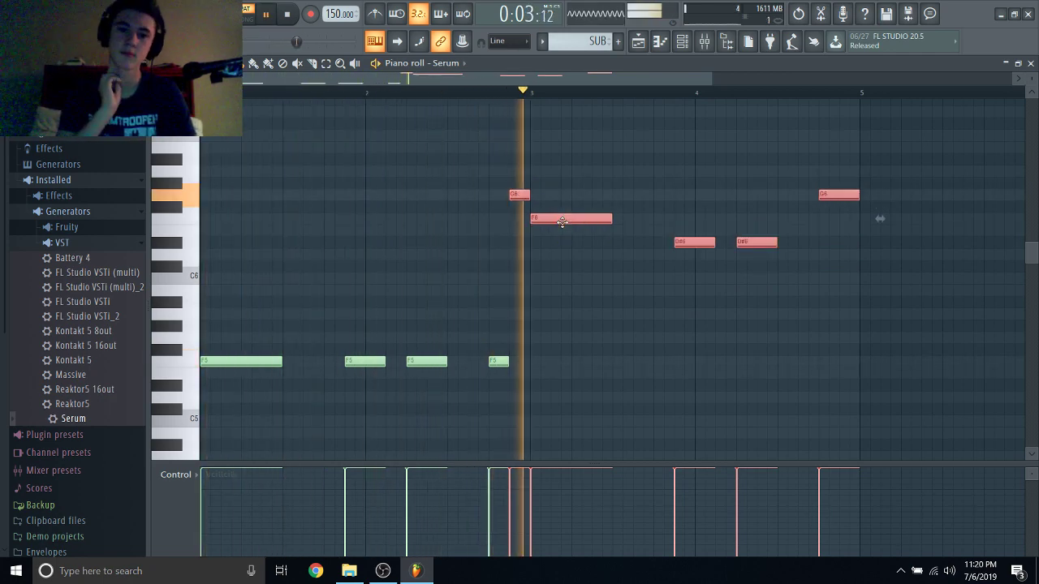
key(space)
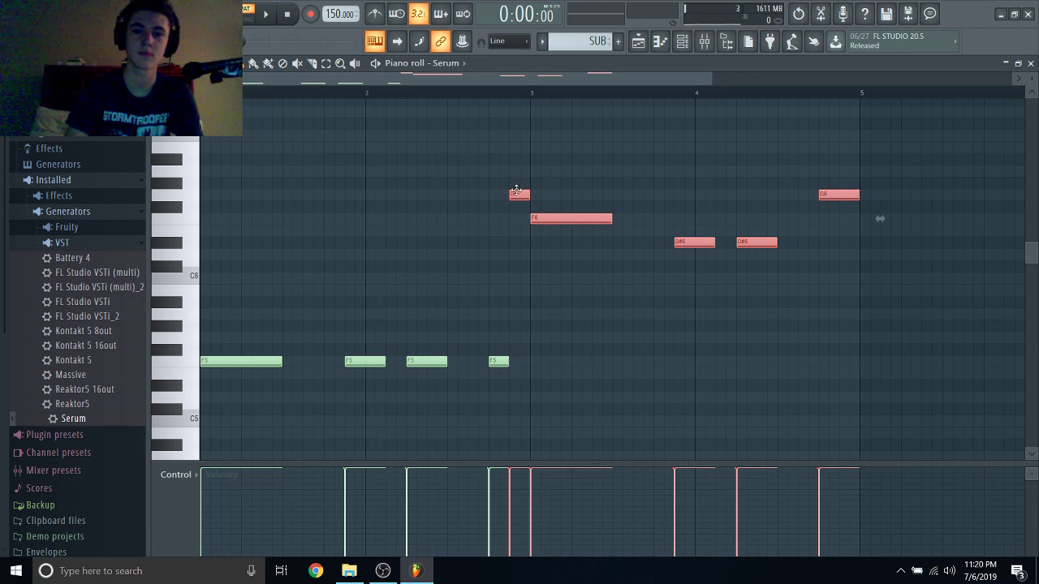
Try lowering the selected second-half notes by four semitones, putting bar 3's note on C#6, and listen back.
drag(556, 223, 557, 275)
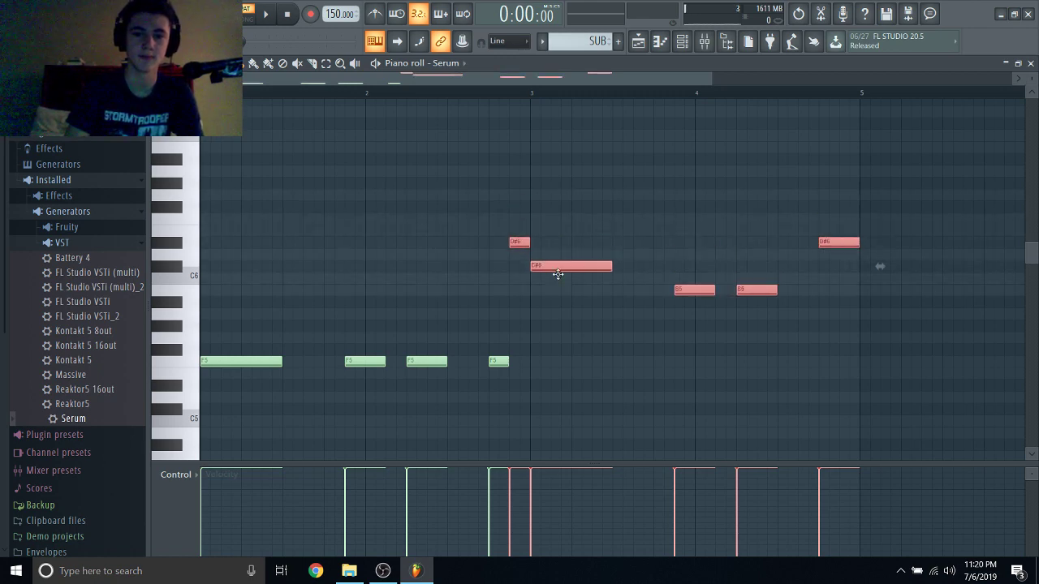
key(space)
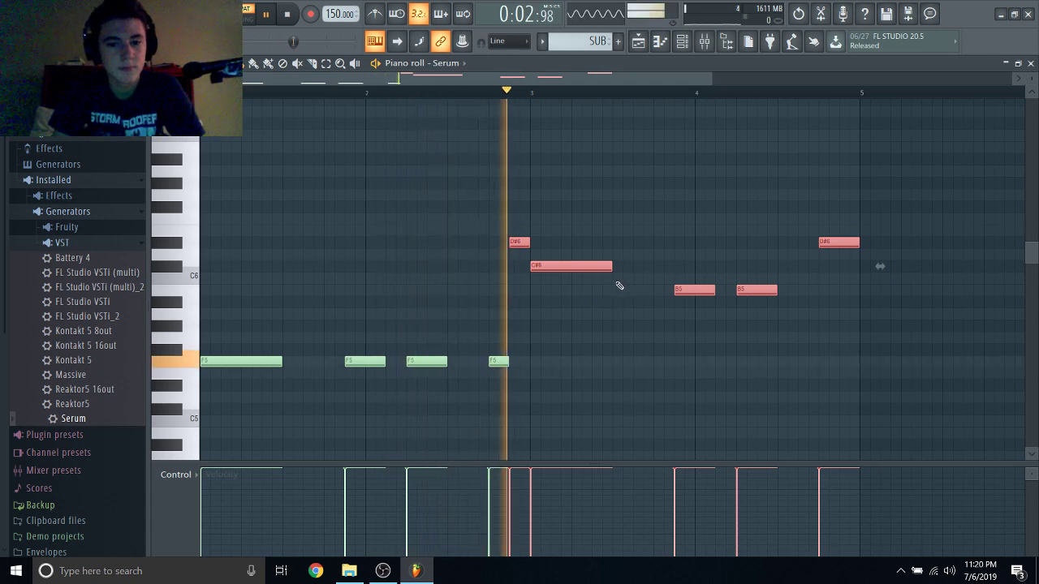
key(space)
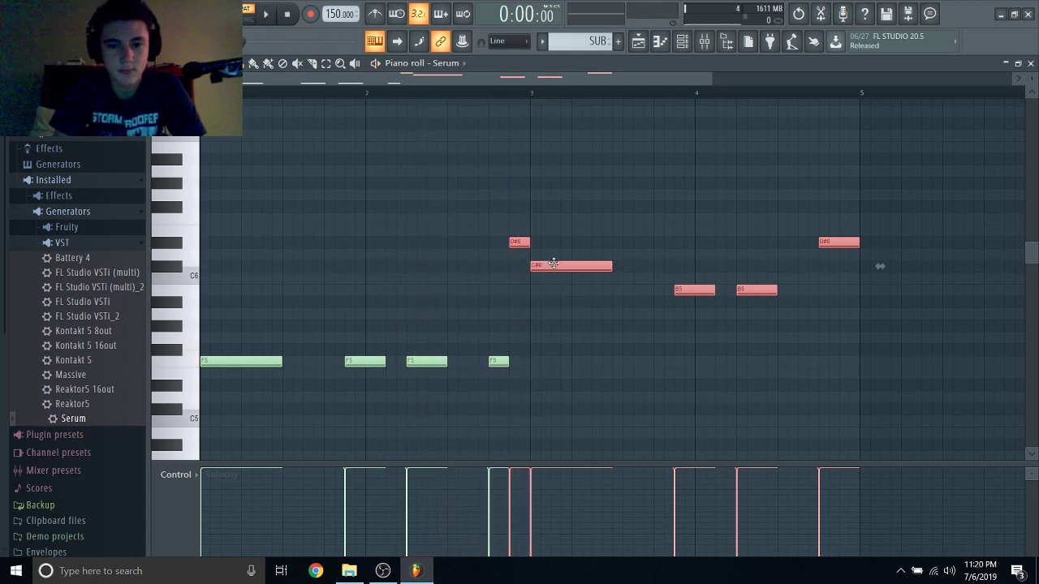
Try lowering the bar 3 note to C6 and the two notes around bar 4 to A#5, playing the result.
drag(541, 260, 904, 344)
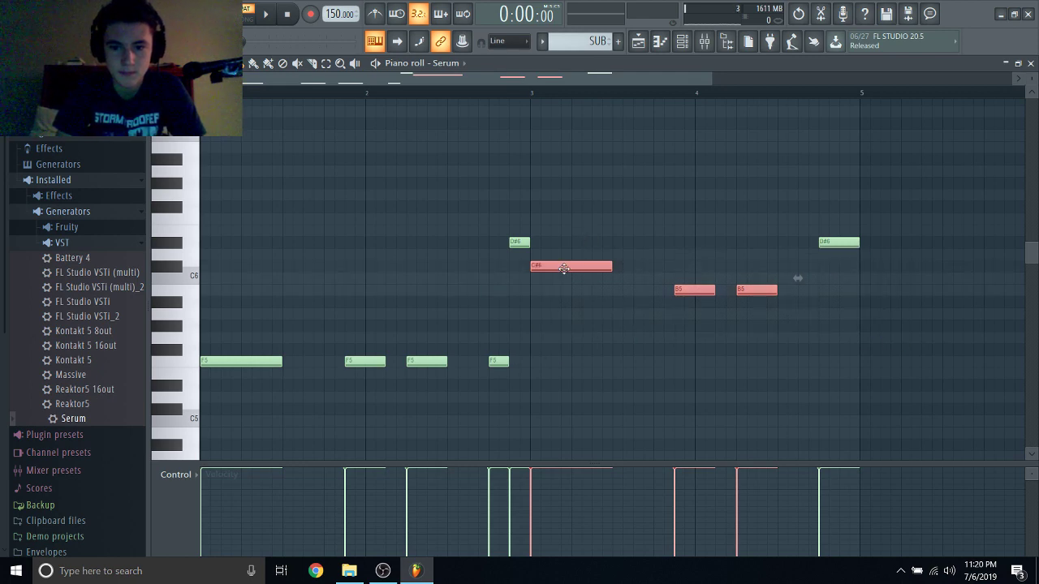
key(shift+Down)
key(space)
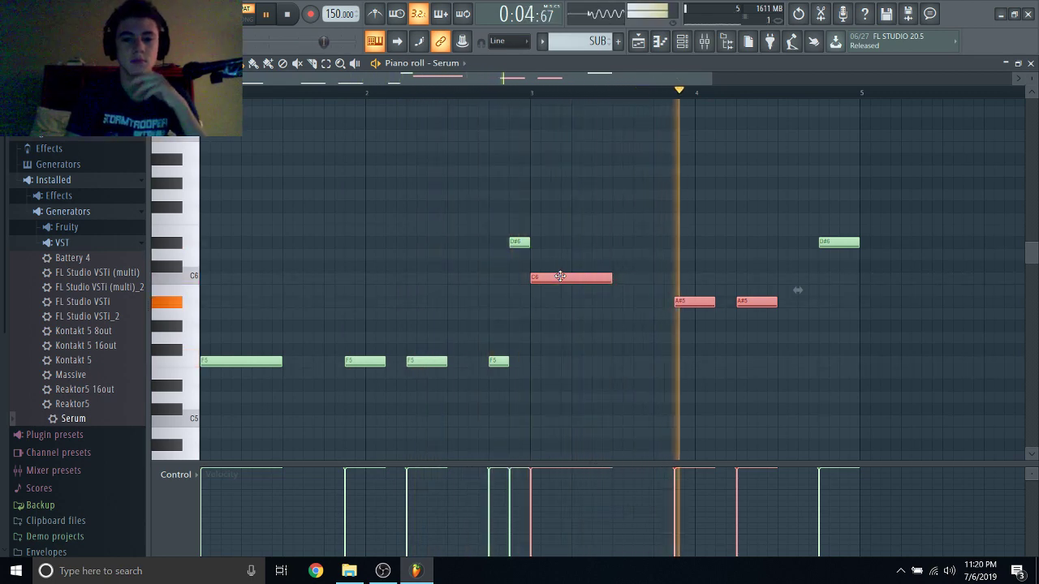
key(space)
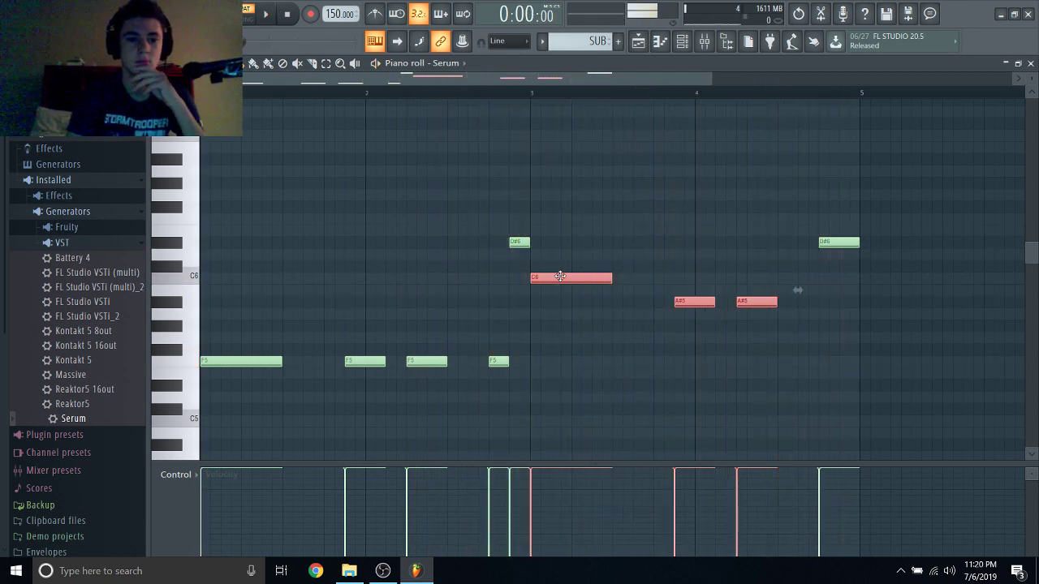
Delete all notes from just before bar 3 onward and play back the remaining F5 notes.
drag(514, 218, 932, 442)
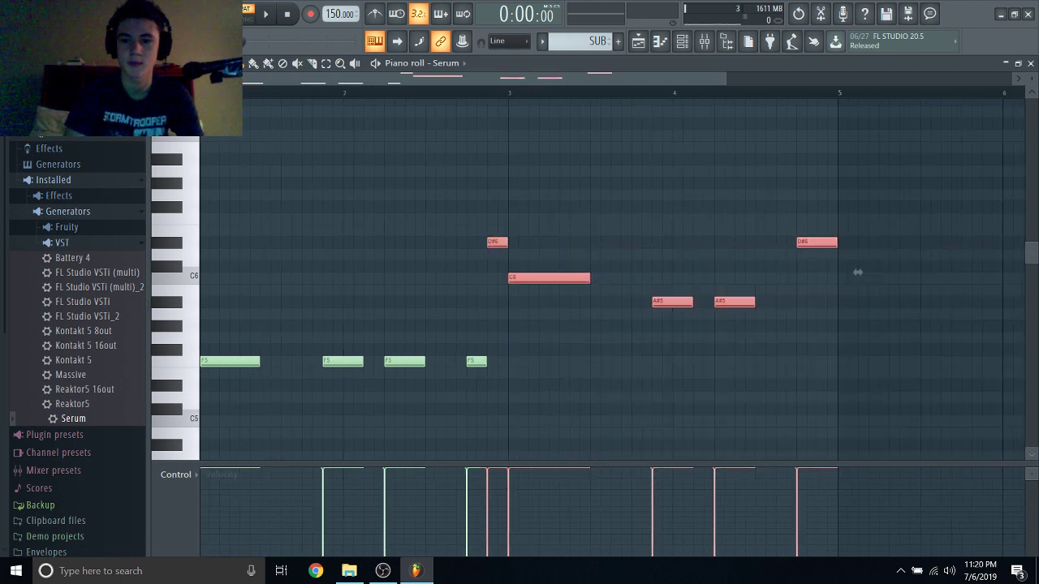
key(Delete)
scroll(601, 276, up, 10)
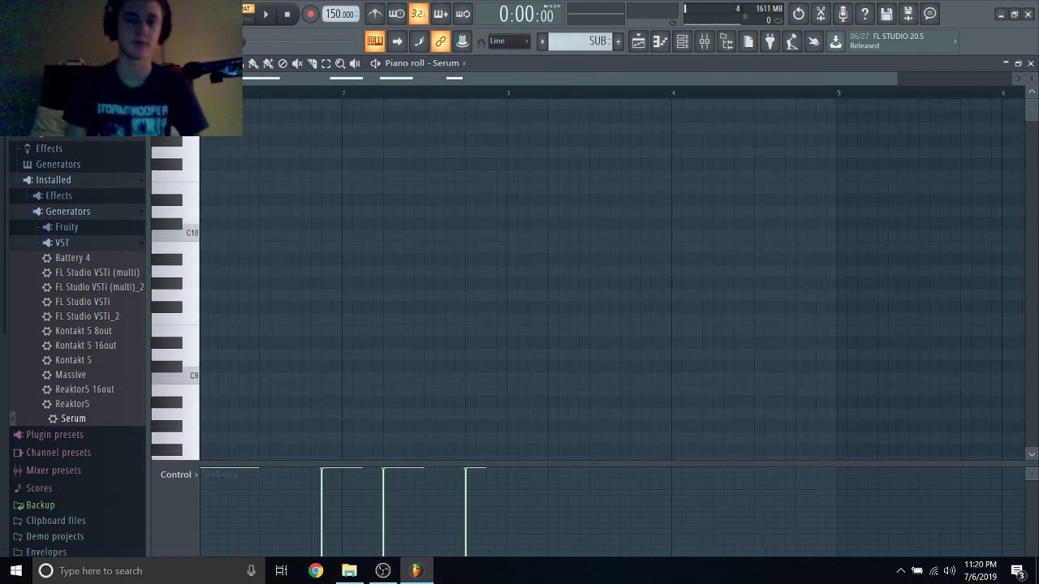
scroll(670, 295, down, 10)
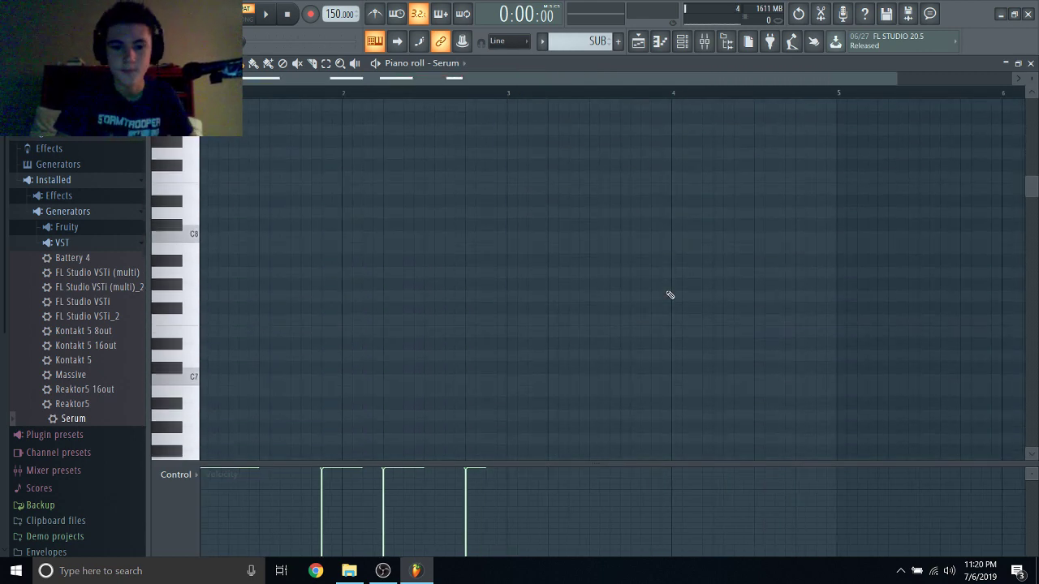
key(space)
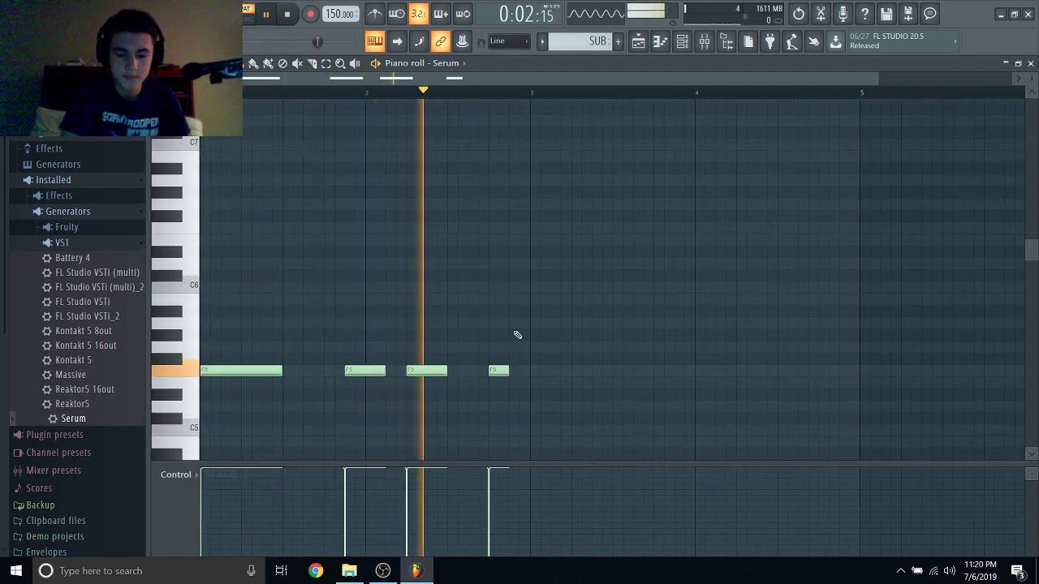
key(space)
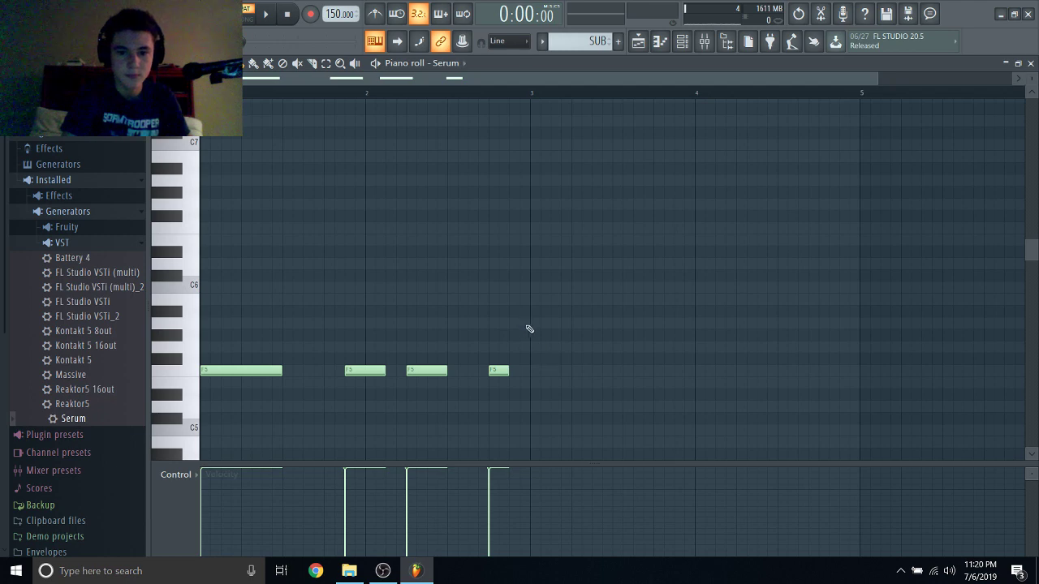
Add a half-bar G#5 note at bar 3 and quarter-bar G5 notes just before bar 4 and a quarter into it.
click(529, 333)
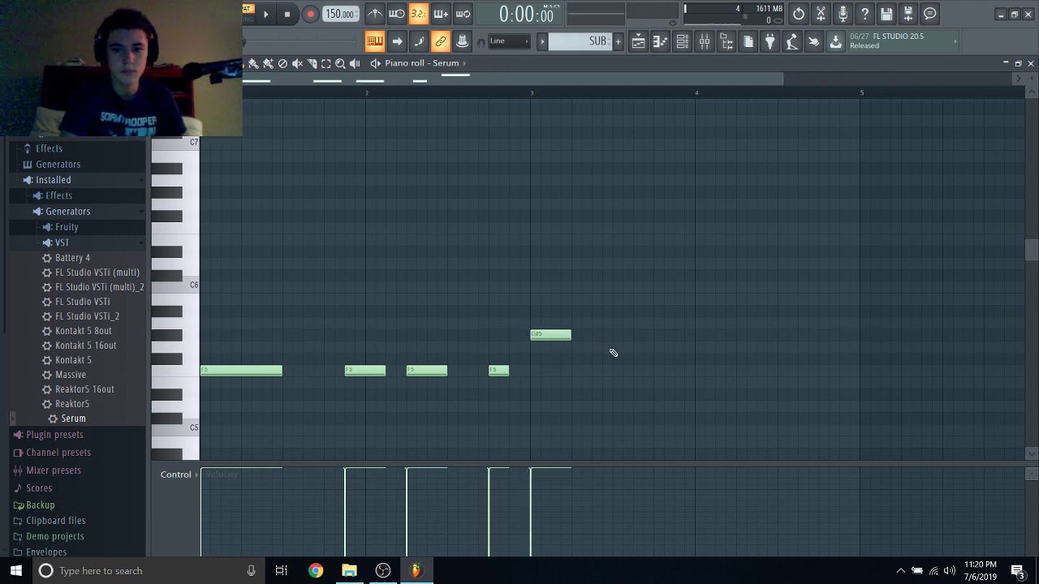
drag(612, 347, 635, 348)
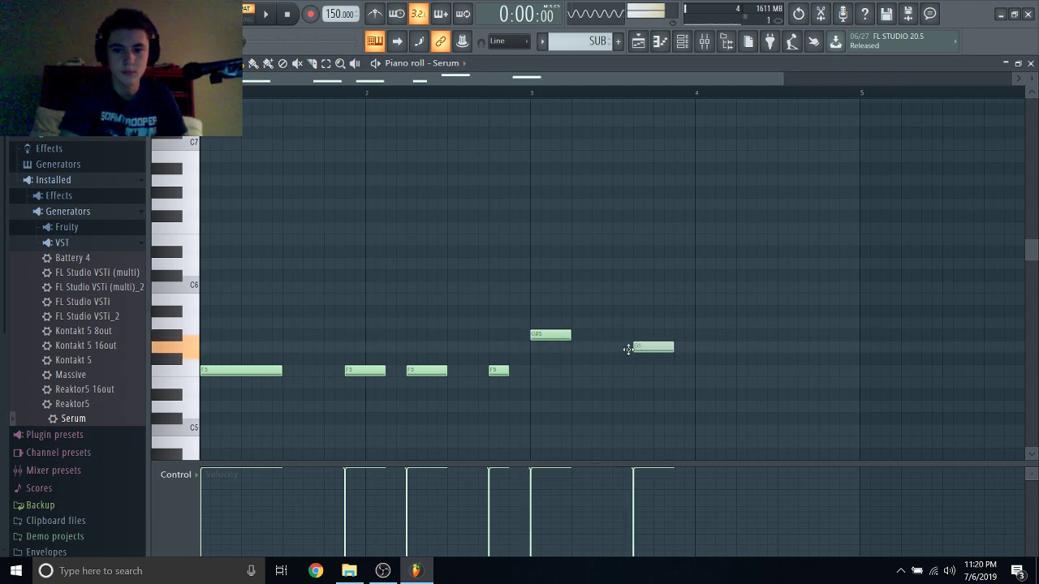
click(699, 349)
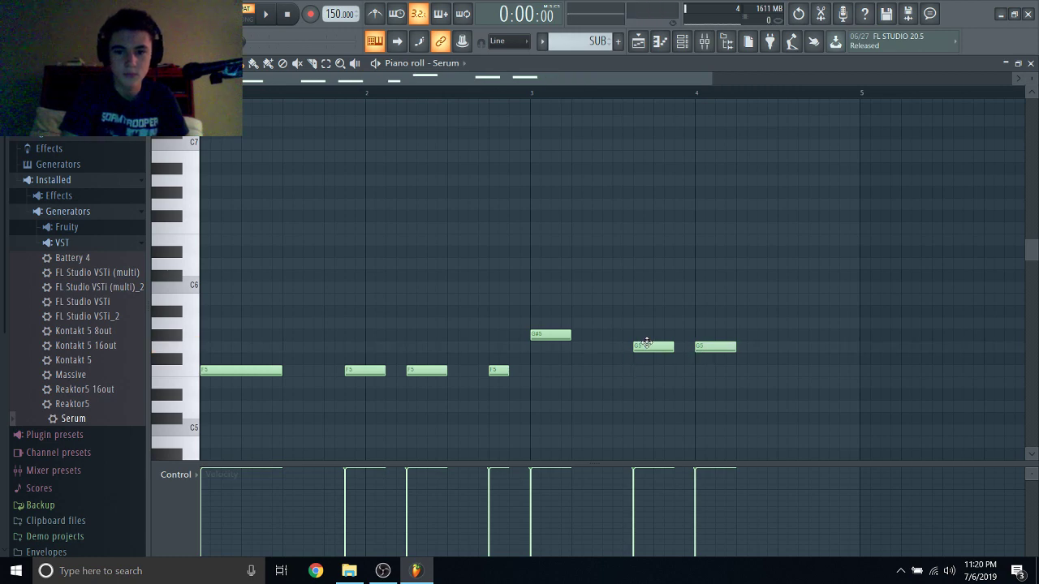
drag(647, 344, 755, 352)
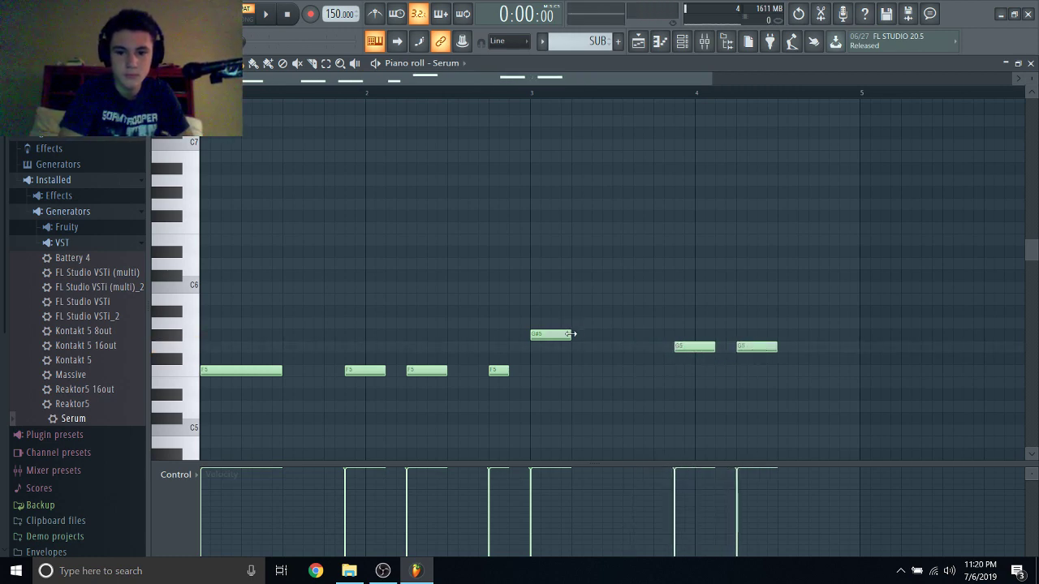
drag(571, 334, 613, 354)
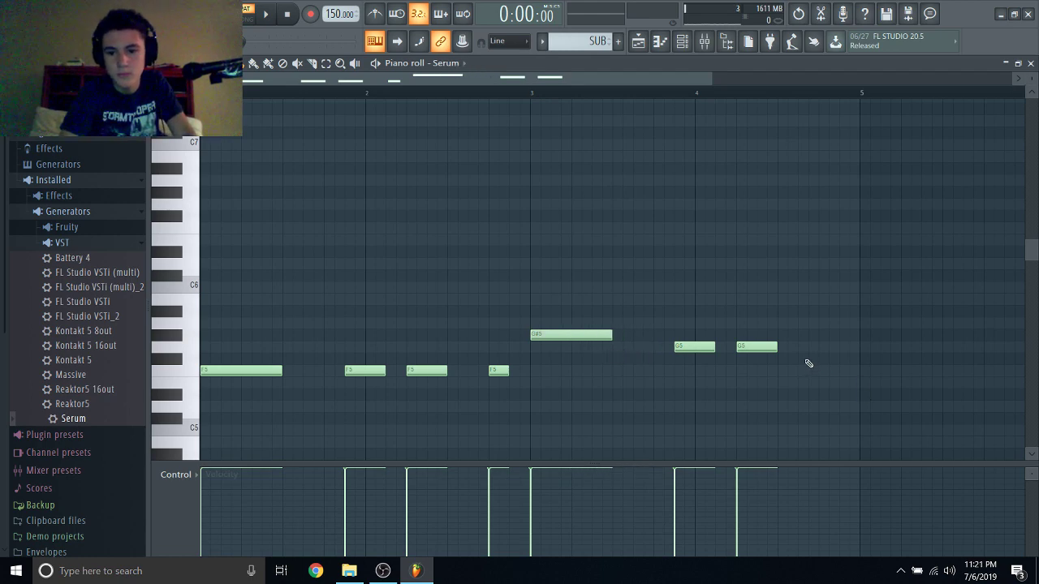
Add a quarter-bar G#5 note on bar 4's last beat and play the SUB pattern.
click(823, 335)
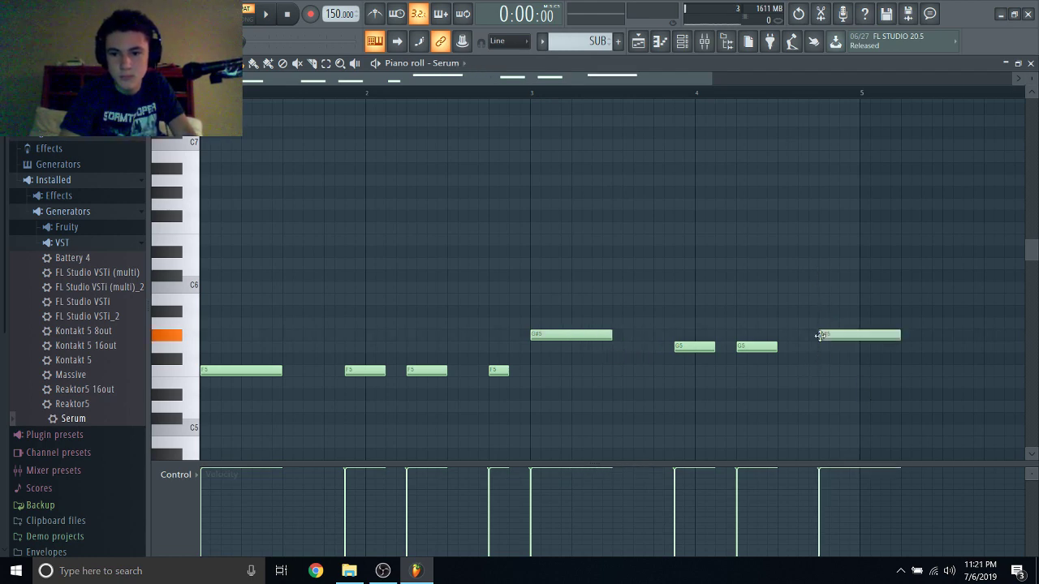
drag(896, 339, 851, 338)
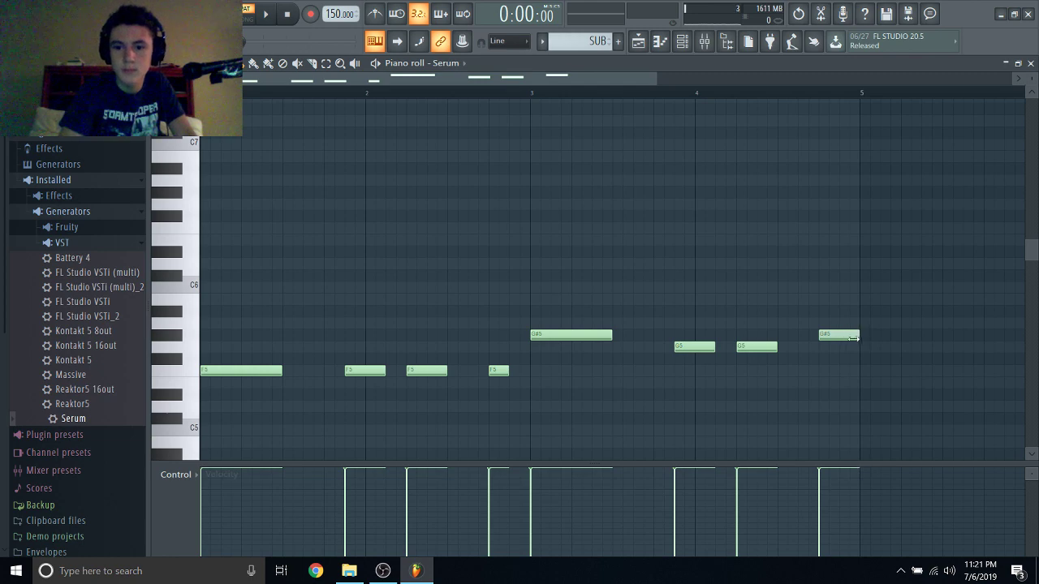
key(space)
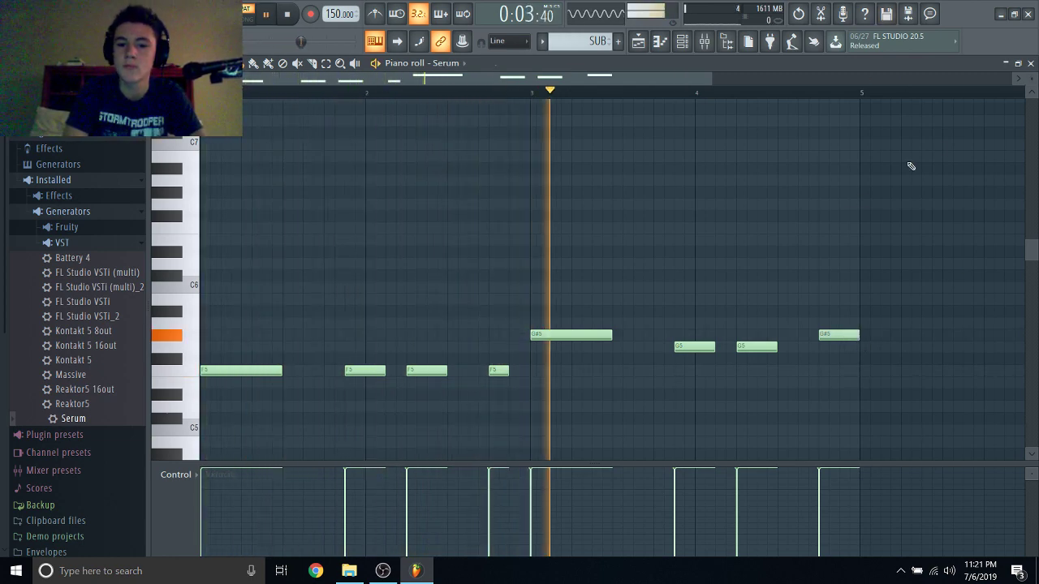
Place the SUB pattern on Track 5 from bar 1 and play the arrangement in song mode.
click(1032, 63)
key(F6)
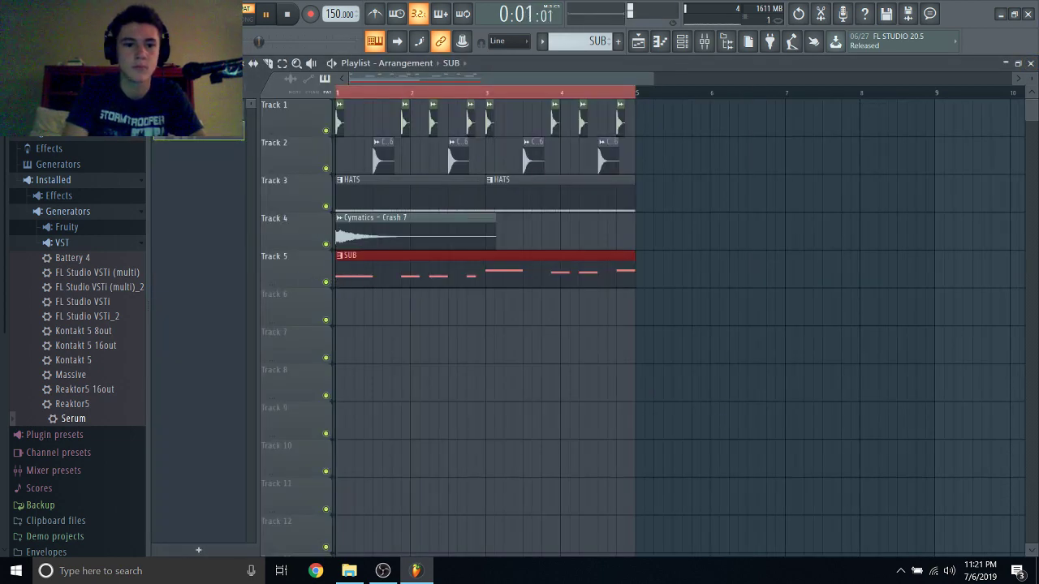
click(248, 18)
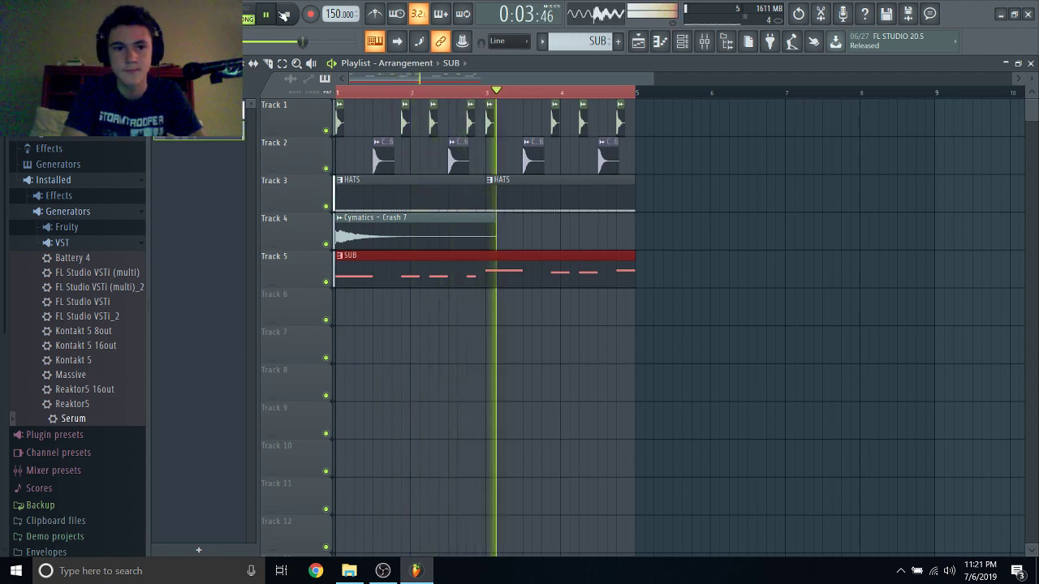
click(284, 16)
Start a new empty project and close the File Explorer window.
click(13, 9)
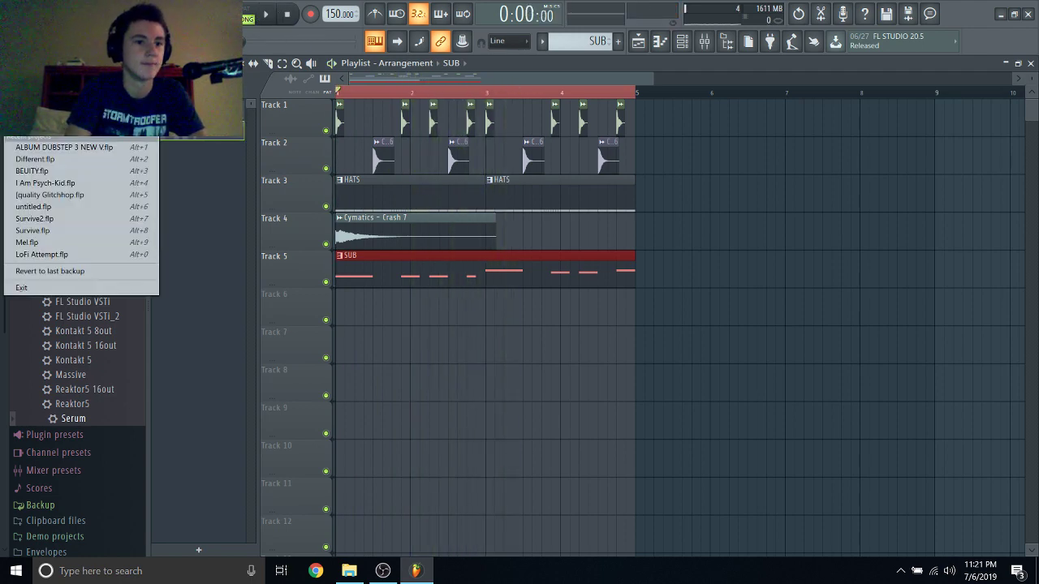
click(26, 28)
click(537, 323)
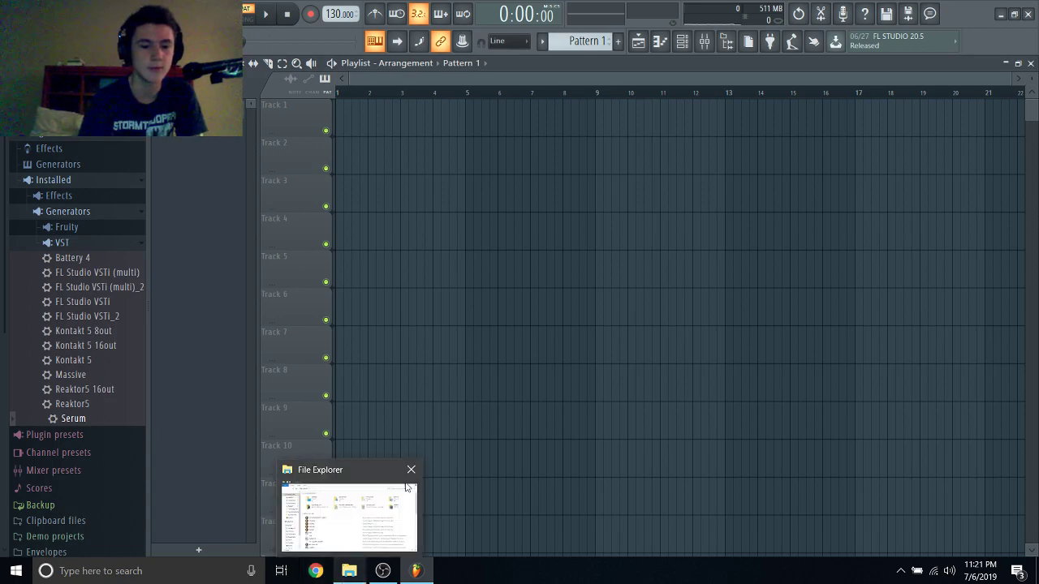
click(412, 485)
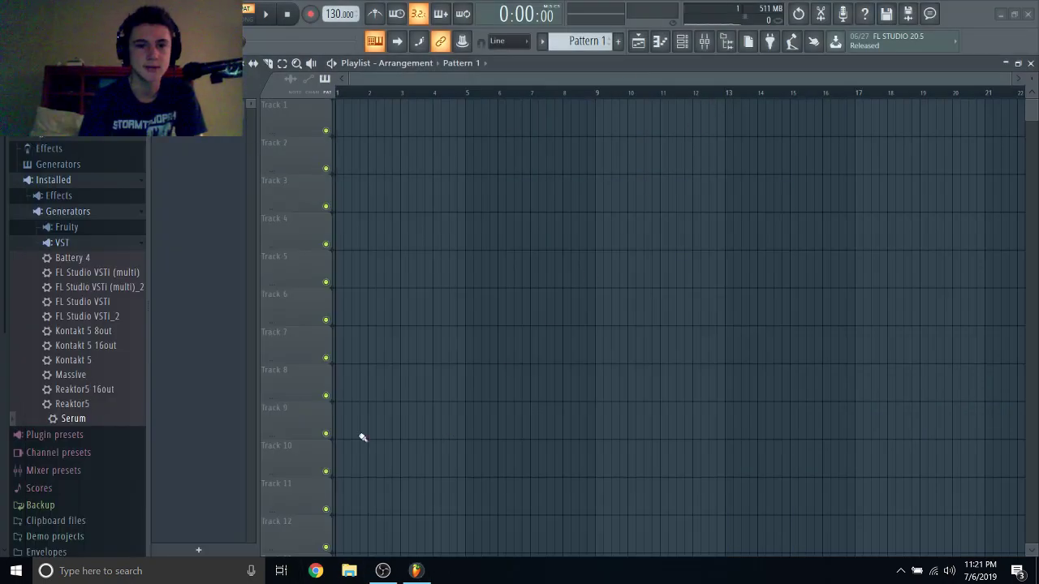
mouse_move(382, 571)
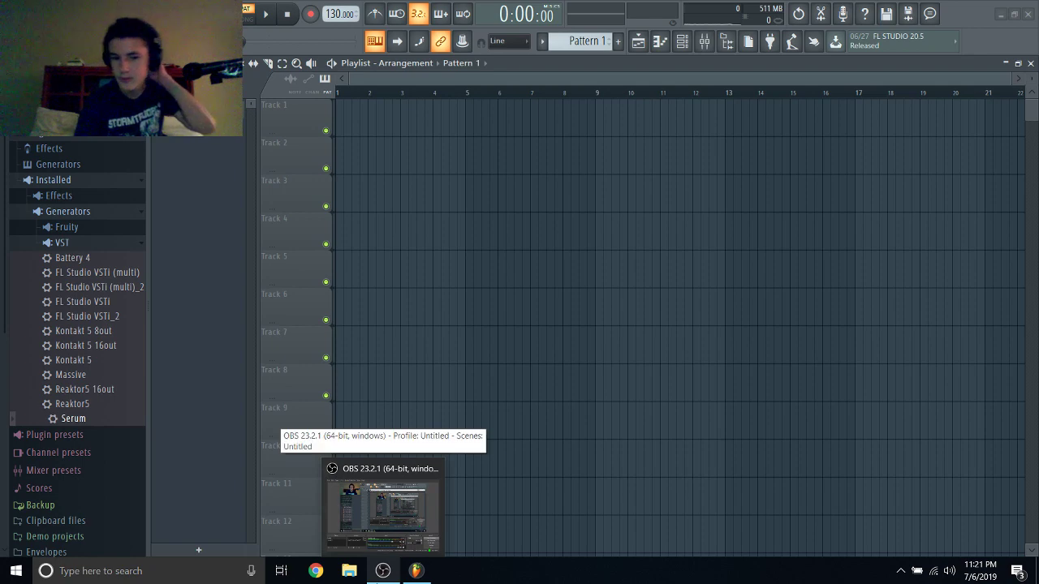